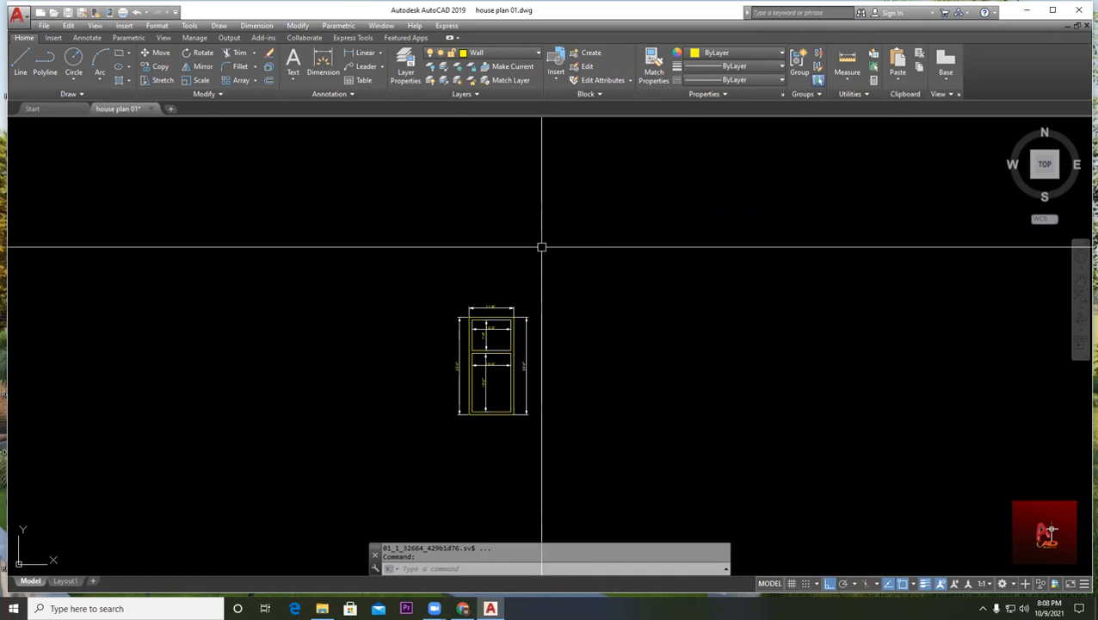
- Draw a single horizontal line in the empty area to the right of the dimensioned house plan
middle_click_drag(575, 265, 536, 230)
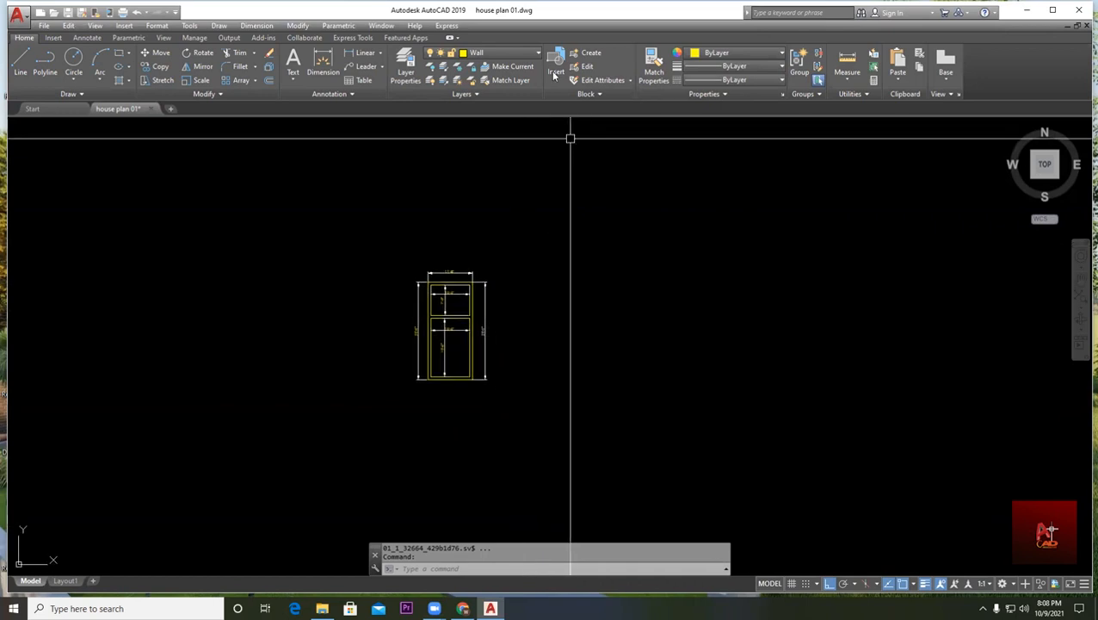
middle_click_drag(534, 255, 428, 255)
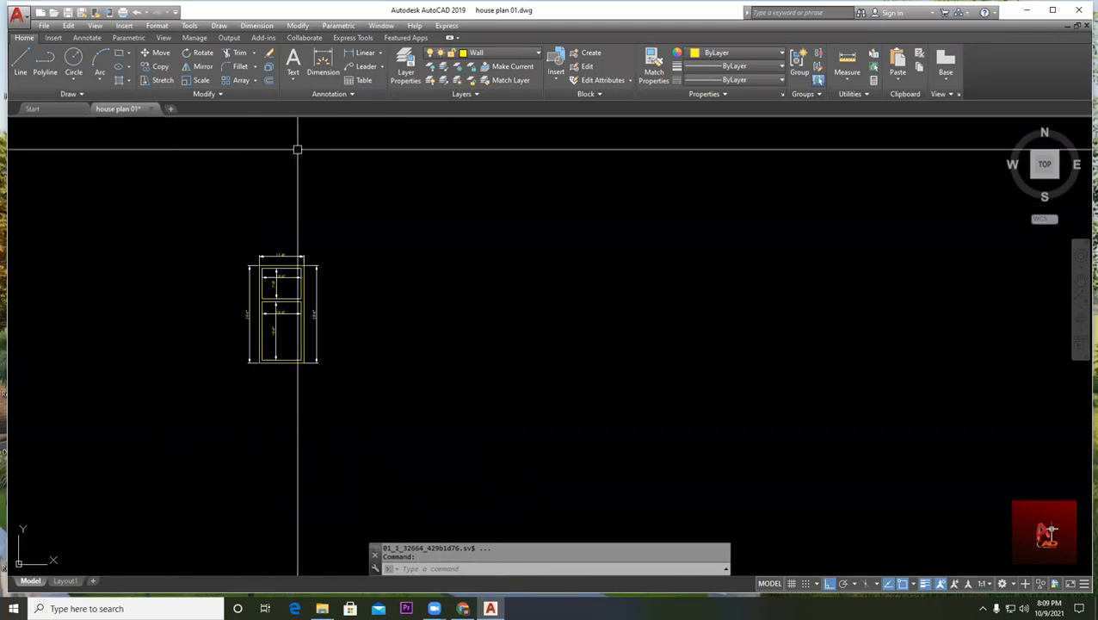
middle_click_drag(505, 243, 372, 243)
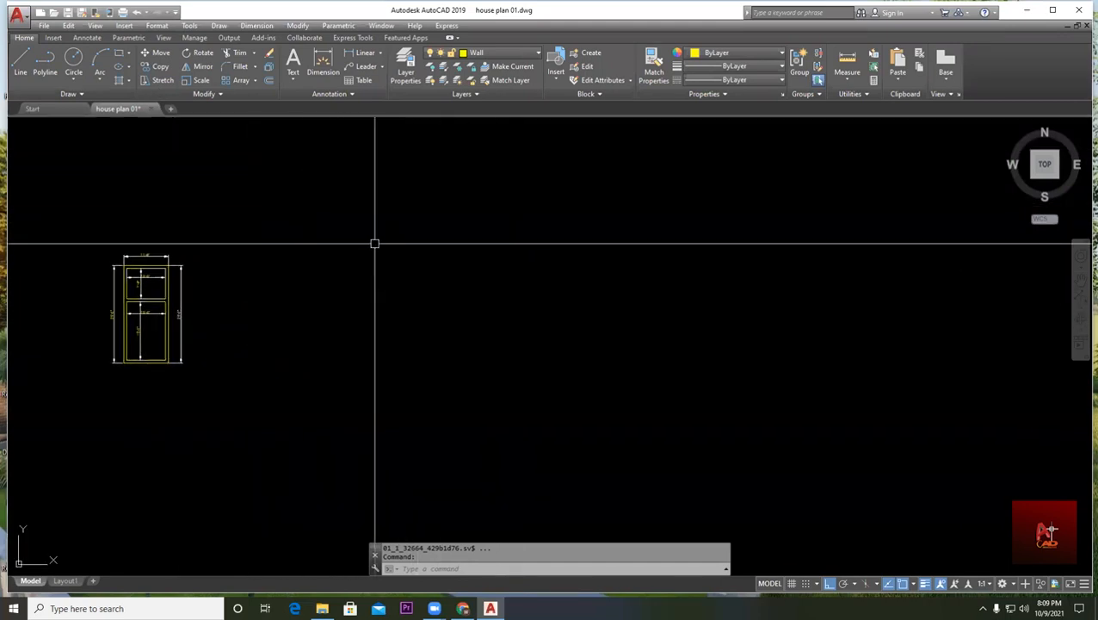
left_click(21, 67)
left_click(356, 259)
left_click(659, 272)
mouse_move(571, 289)
middle_mouse_down()
mouse_move(612, 379)
mouse_move(571, 339)
middle_mouse_up()
scroll(586, 370, "up", 2)
key("Escape")
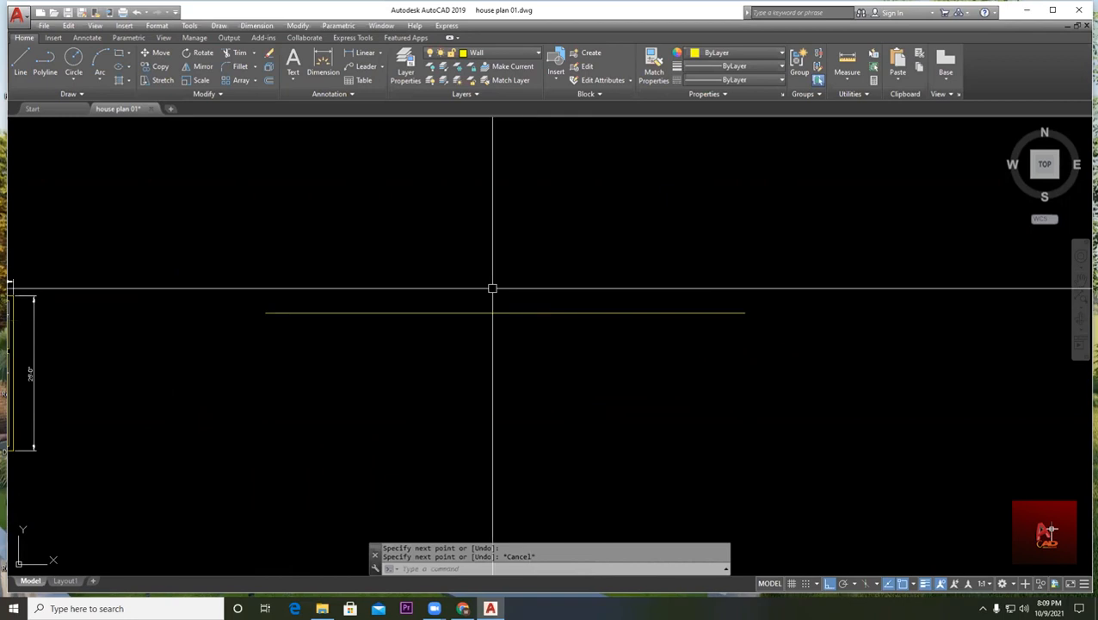
- Offset the horizontal line upward by 2' to make a parallel pair
left_click(269, 82)
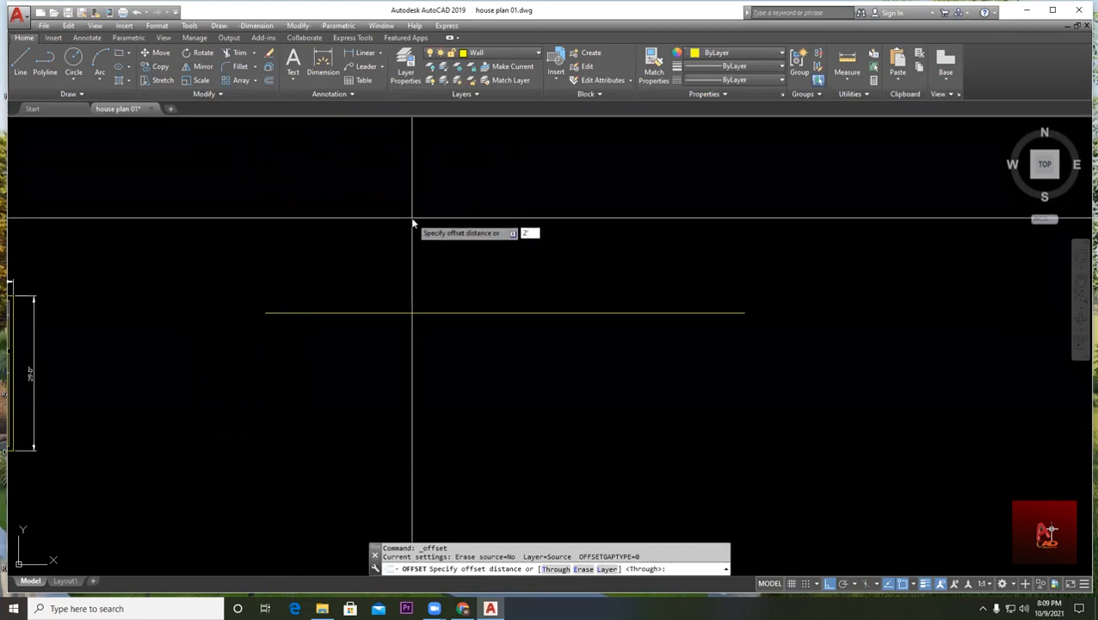
key("Return")
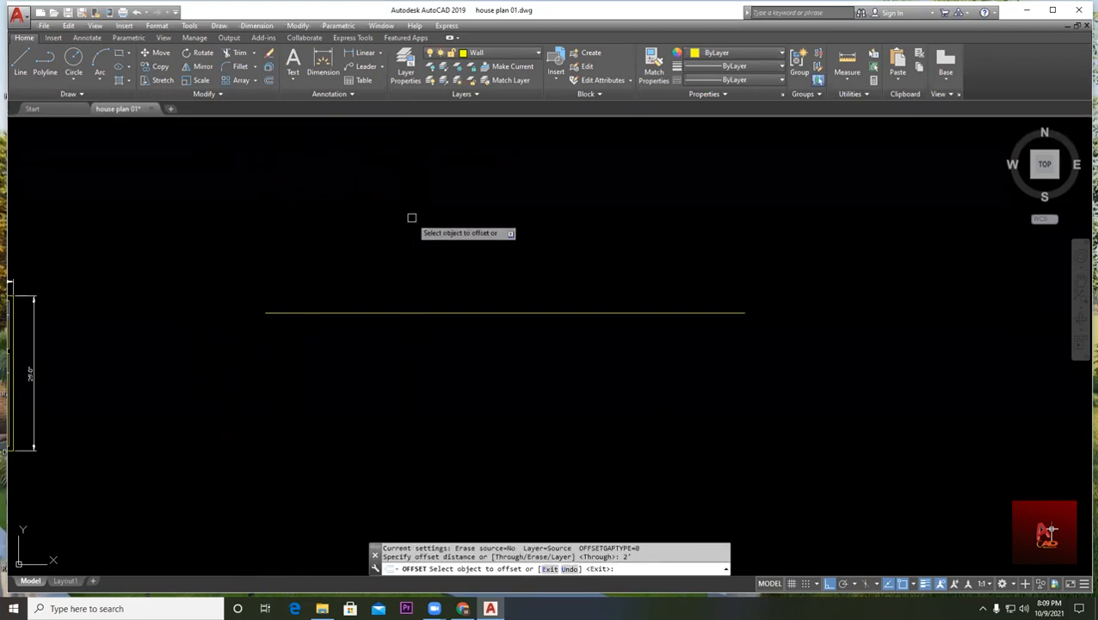
left_click(497, 313)
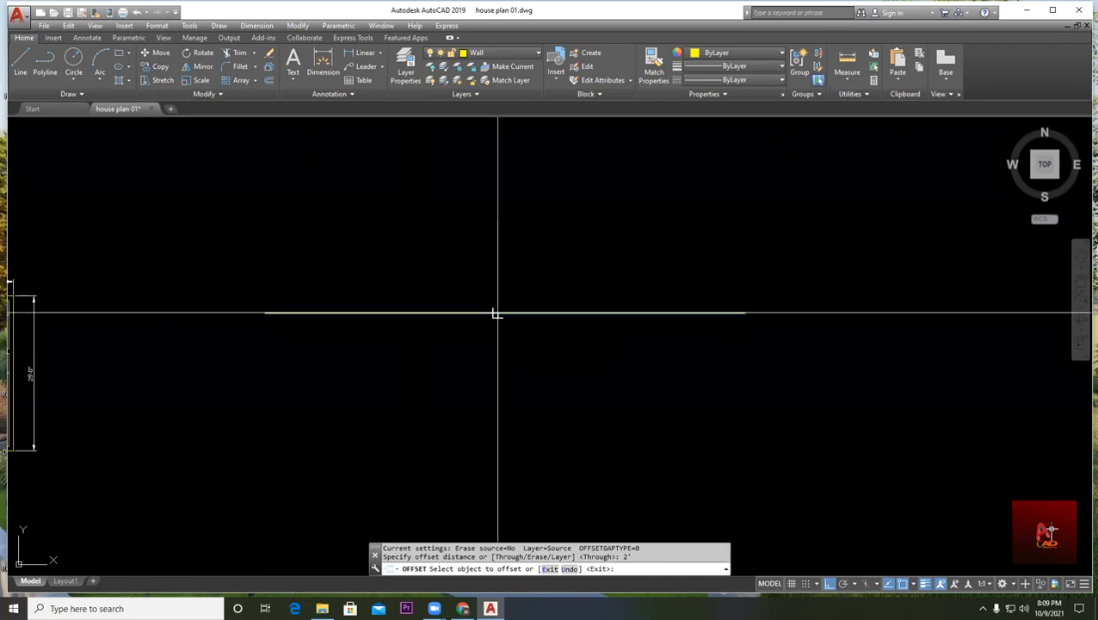
left_click(507, 224)
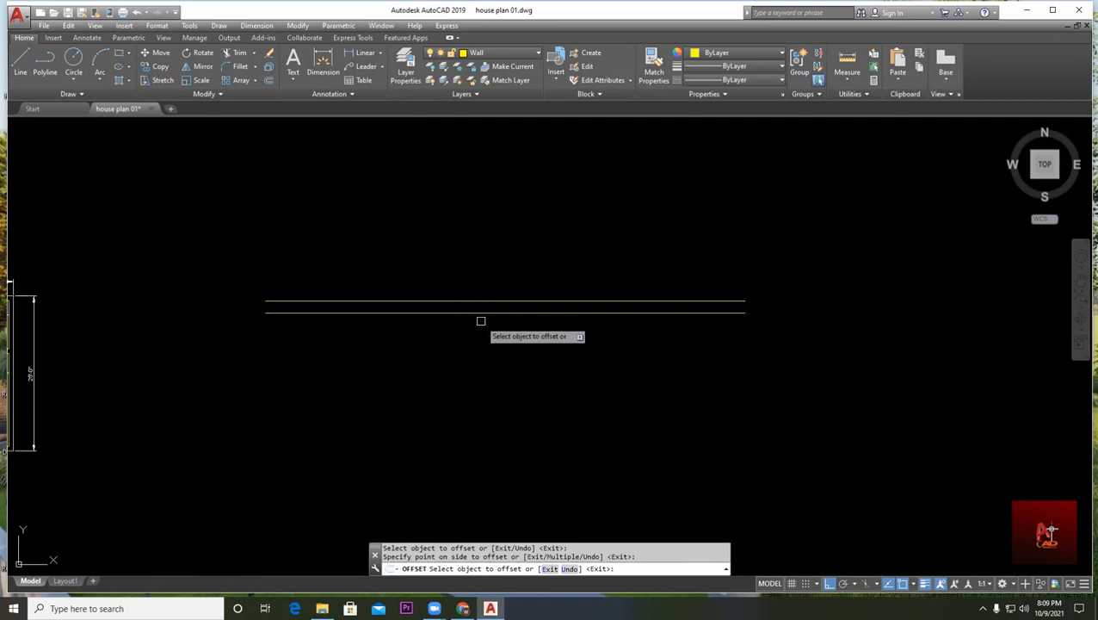
key("Escape")
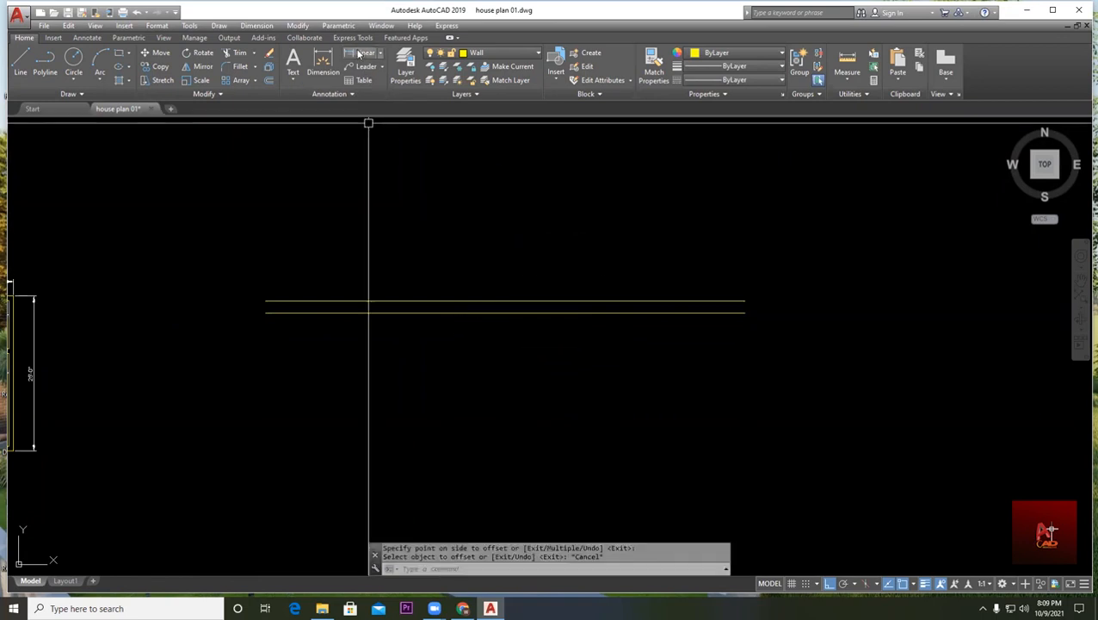
- Add a linear dimension for the vertical gap between the two parallel lines
left_click(373, 55)
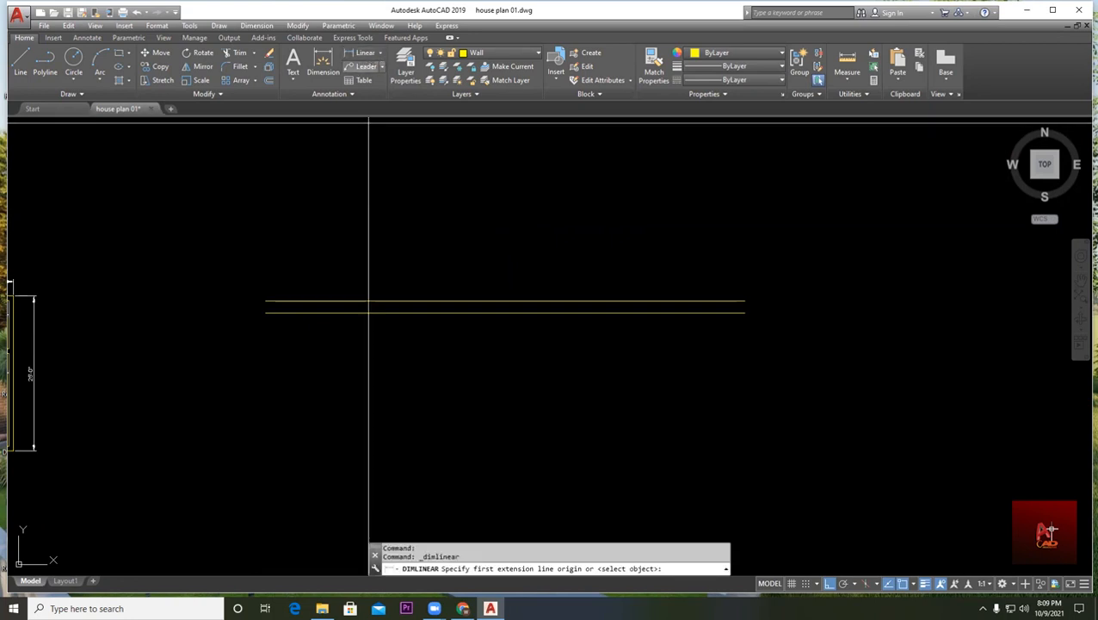
left_click(503, 301)
scroll(502, 306, "up", 10)
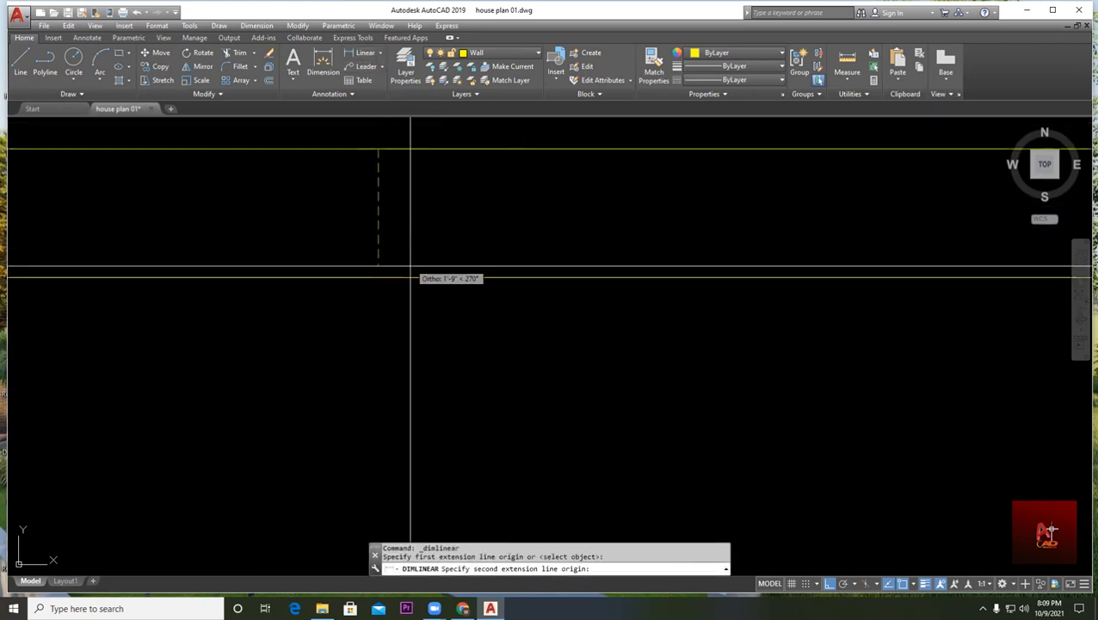
left_click(406, 274)
middle_click_drag(348, 228, 479, 298)
left_click(412, 275)
scroll(451, 271, "down", 6)
scroll(466, 336, "up", 3)
scroll(487, 233, "down", 8)
scroll(480, 260, "up", 3)
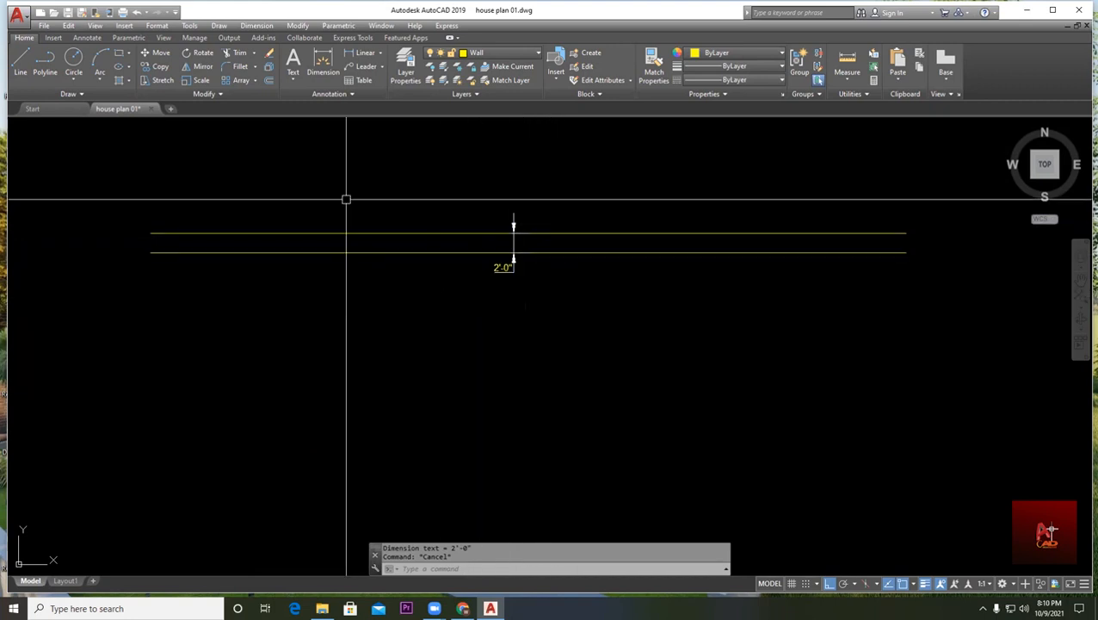
middle_click_drag(569, 275, 547, 314)
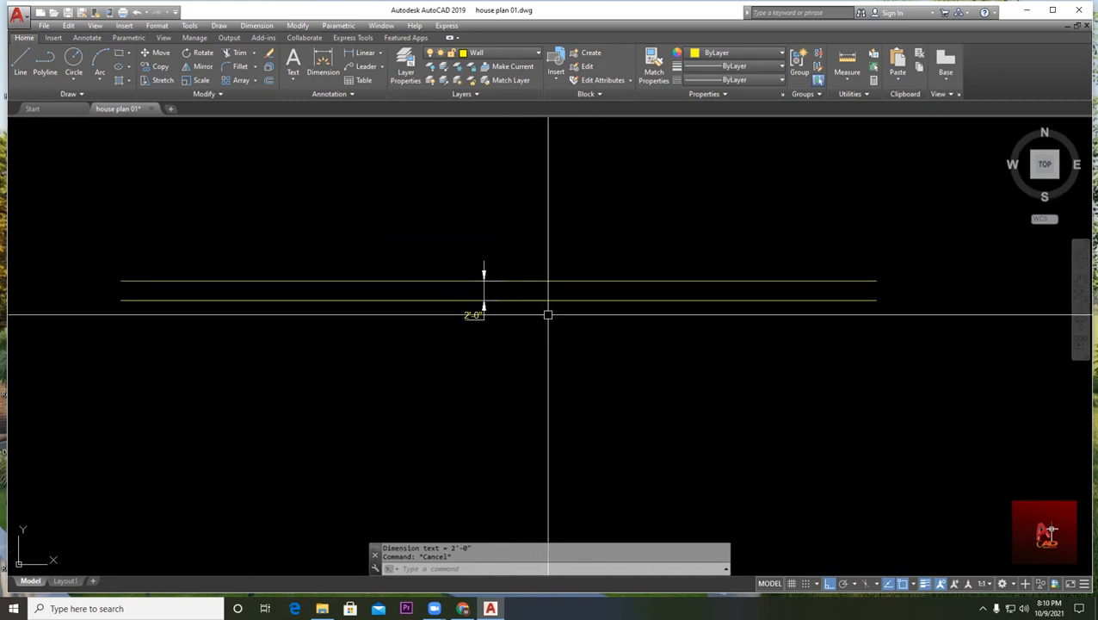
- Erase the linear dimension between the two parallel lines
type("e")
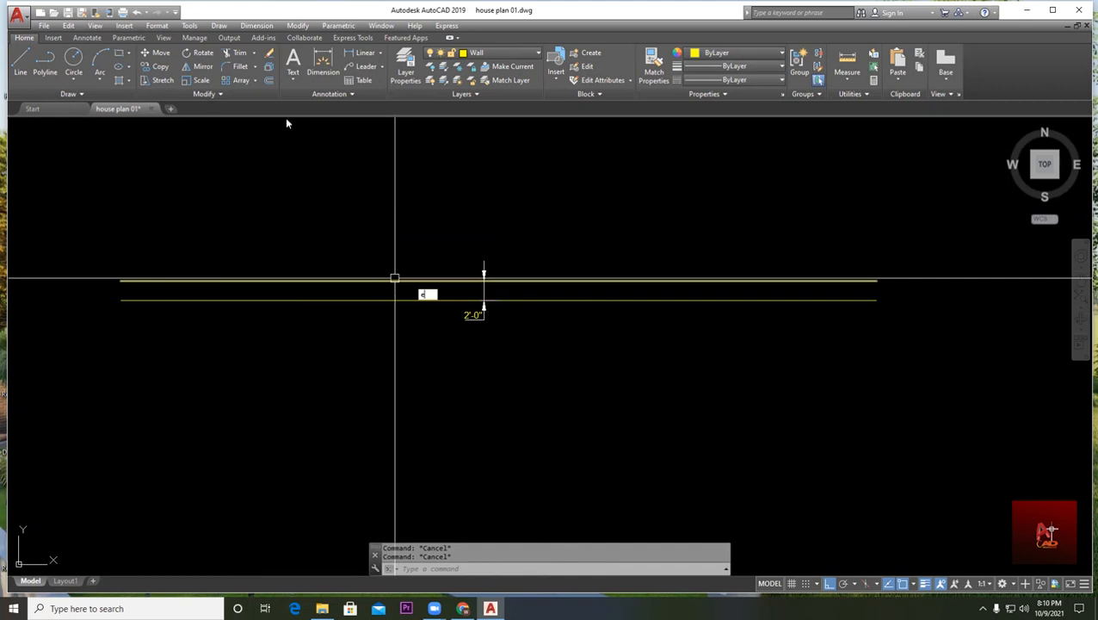
key("Return")
left_click(391, 175)
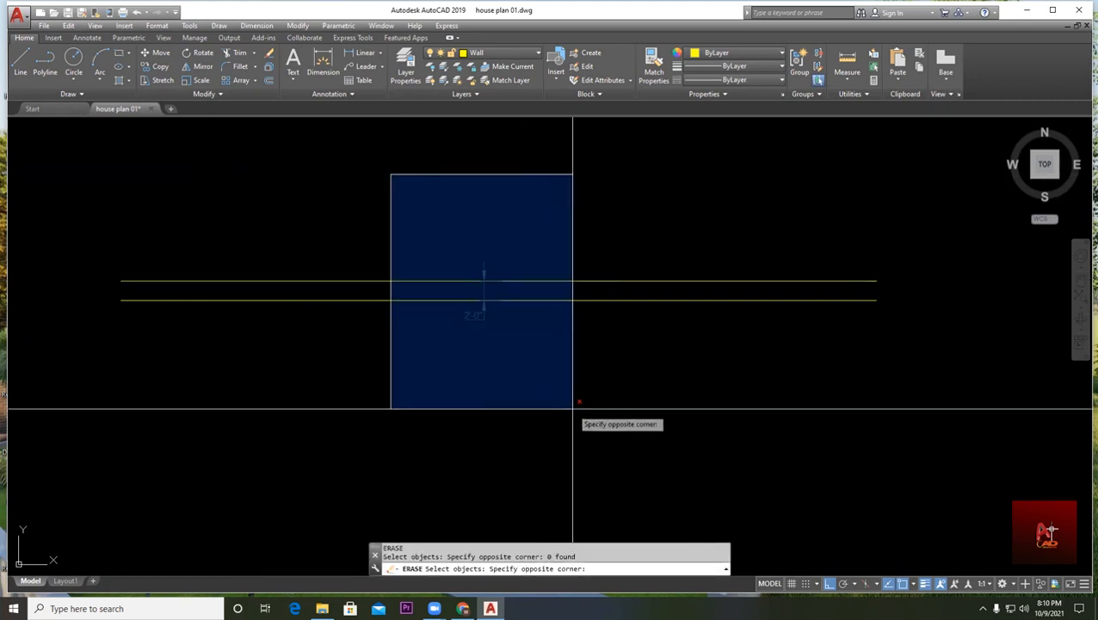
left_click(579, 410)
middle_click_drag(492, 272, 485, 261)
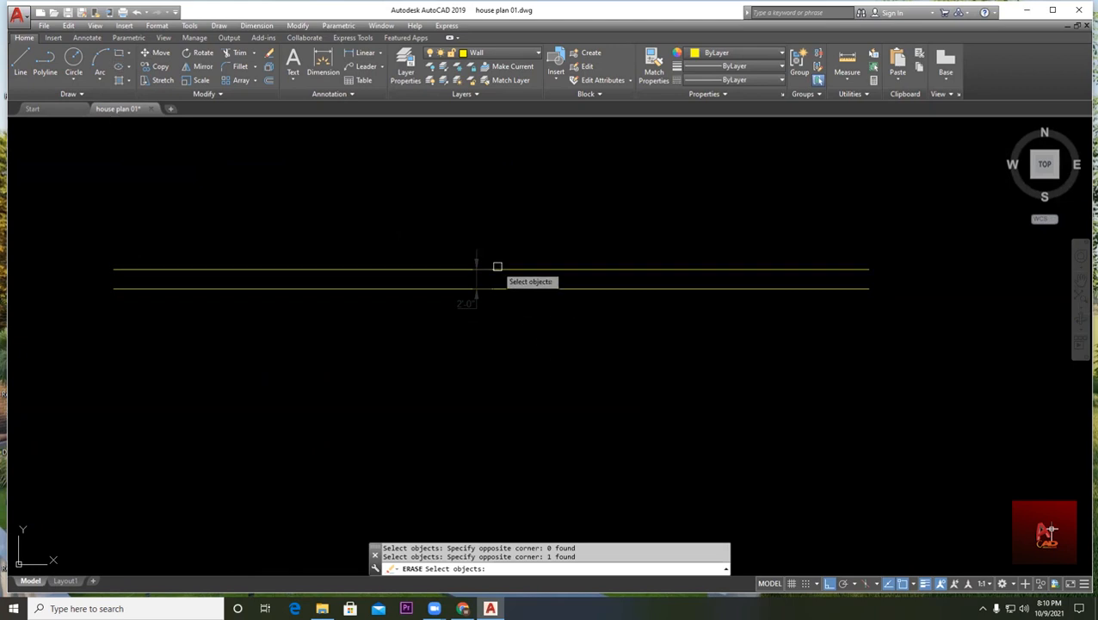
key("Return")
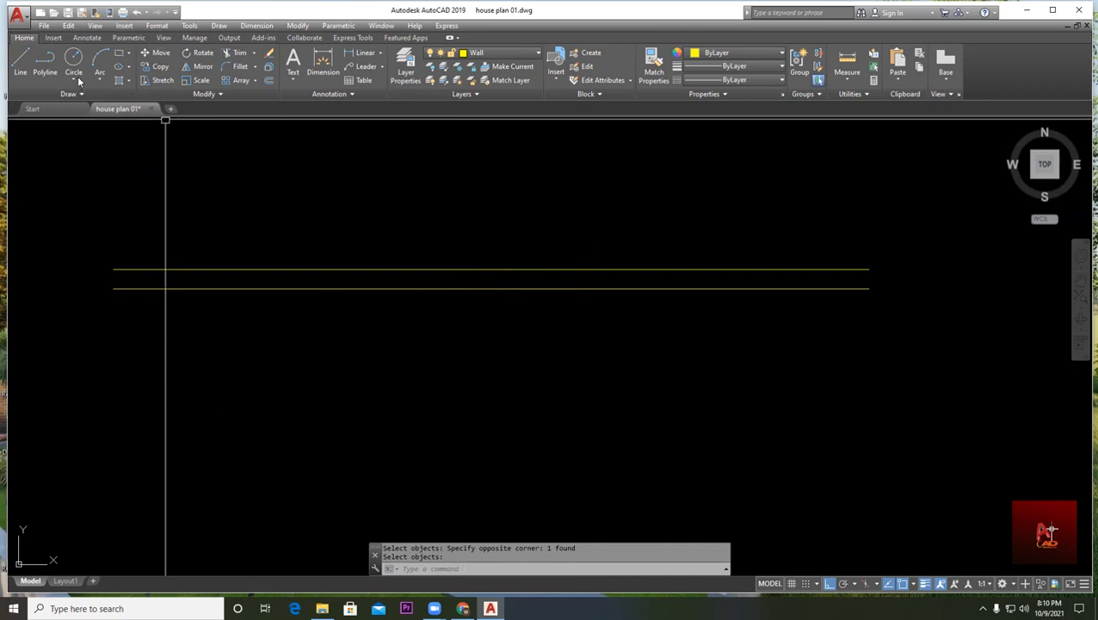
- Draw a vertical line and, with Ortho off, a diagonal line sloping down to the right, both crossing the two horizontal lines
left_click(23, 69)
left_click(471, 400)
left_click(471, 148)
key("Escape")
key("Return")
left_click(376, 164)
key("F8")
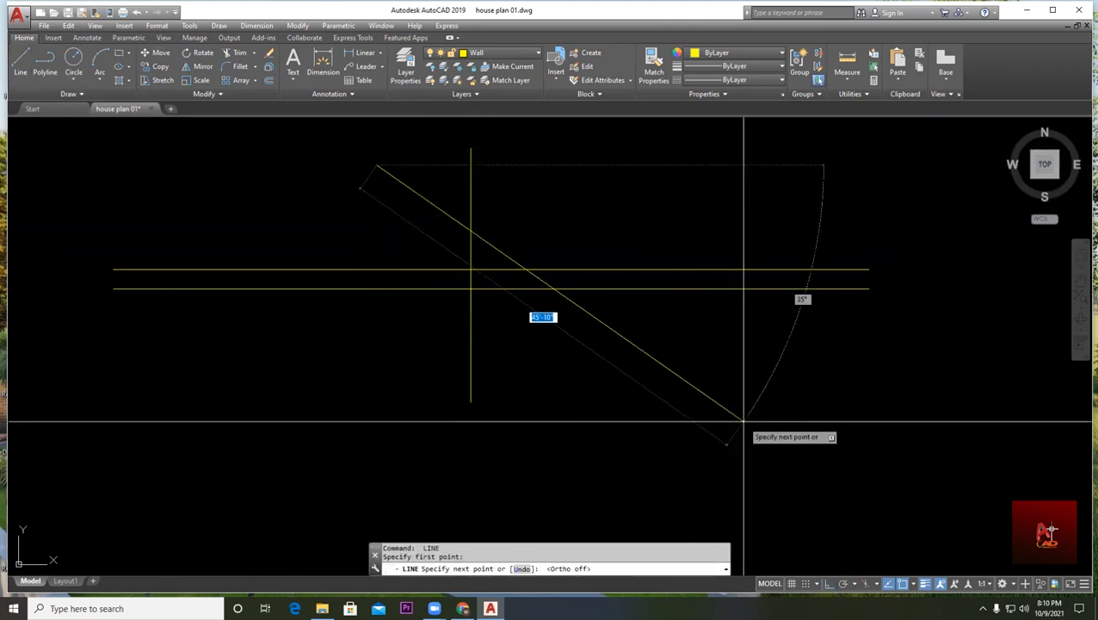
left_click(704, 395)
key("Escape")
scroll(554, 301, "up", 3)
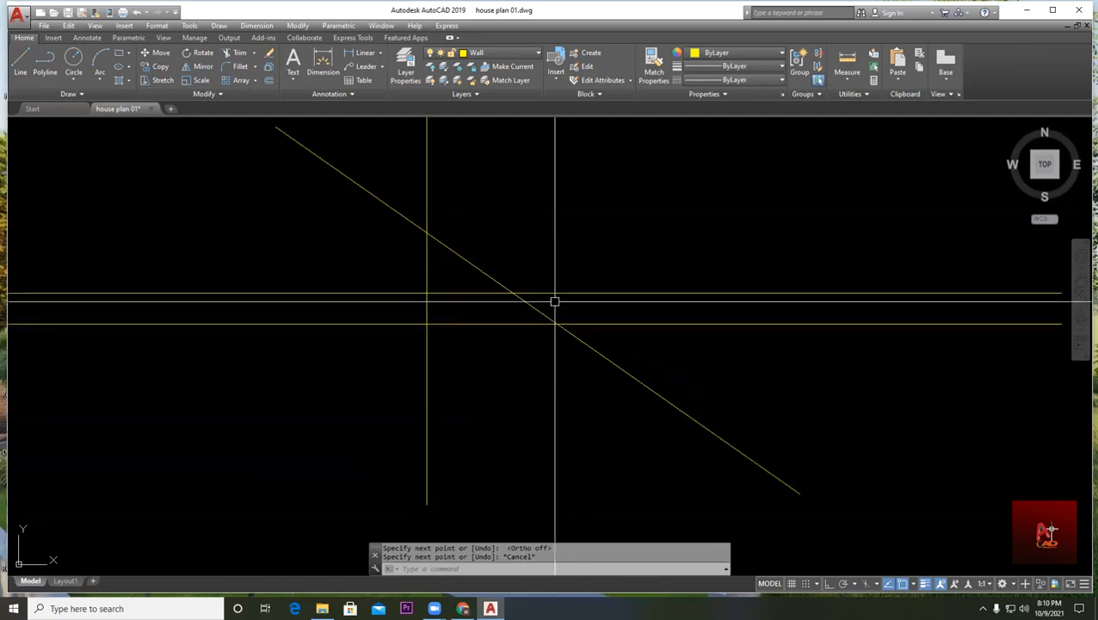
left_click(426, 246)
key("Escape")
scroll(427, 311, "up", 2)
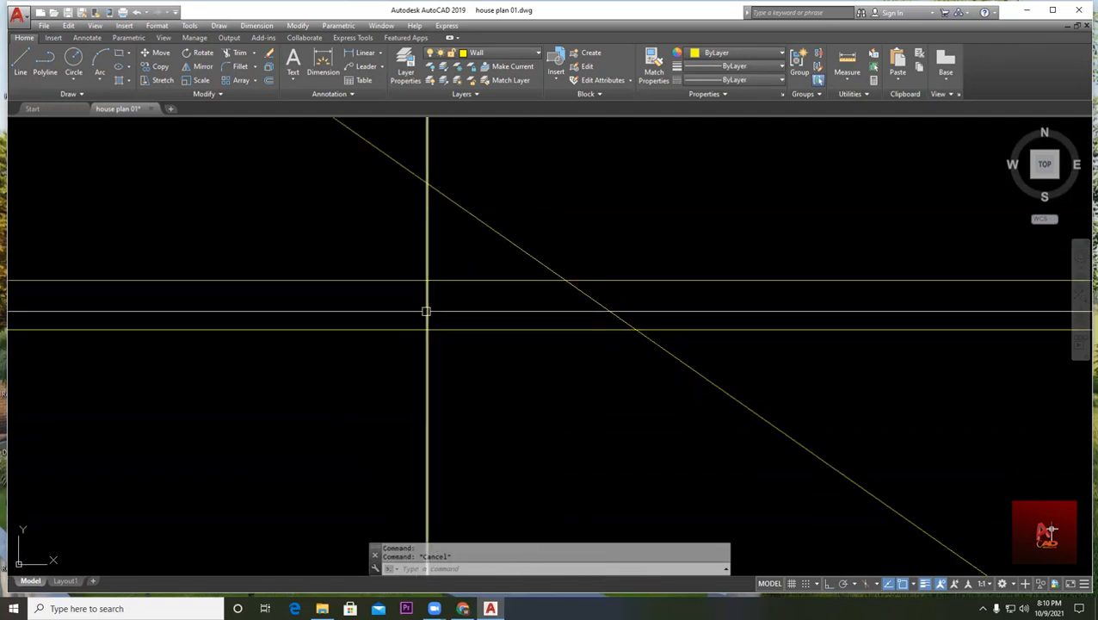
left_click(428, 296)
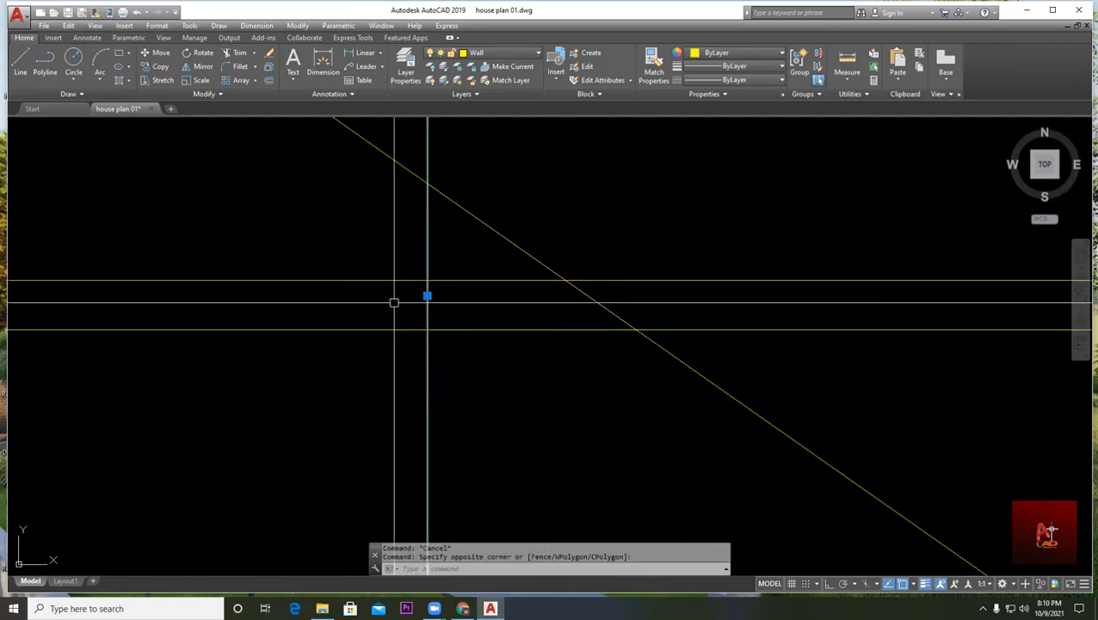
key("Escape")
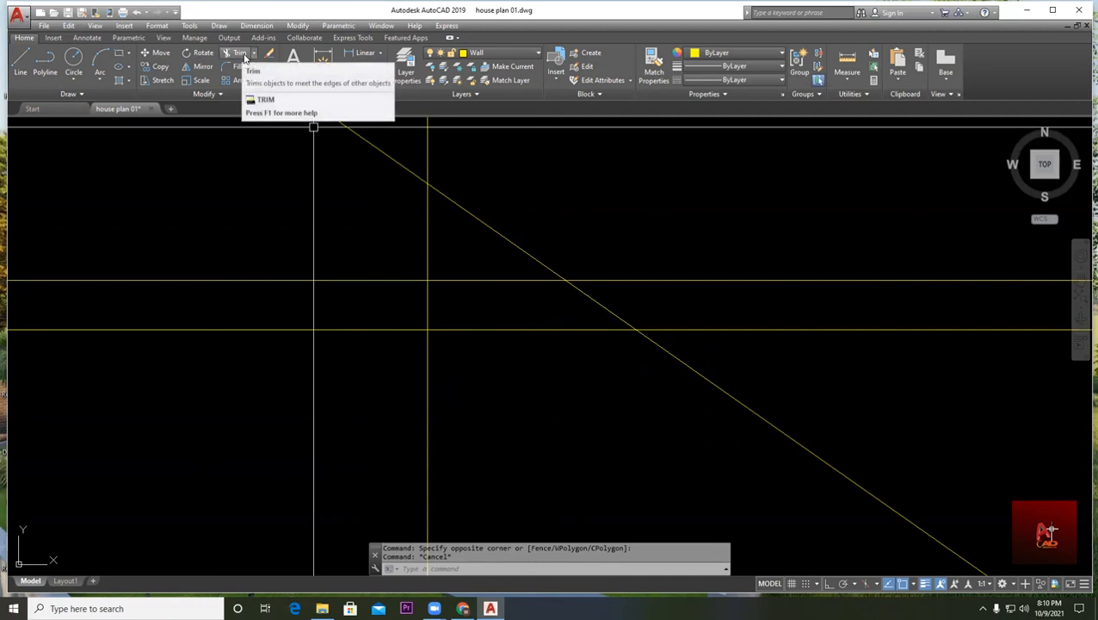
- Trim away the part of the vertical line between the two horizontal lines, using all objects as cutting edges
left_click(240, 54)
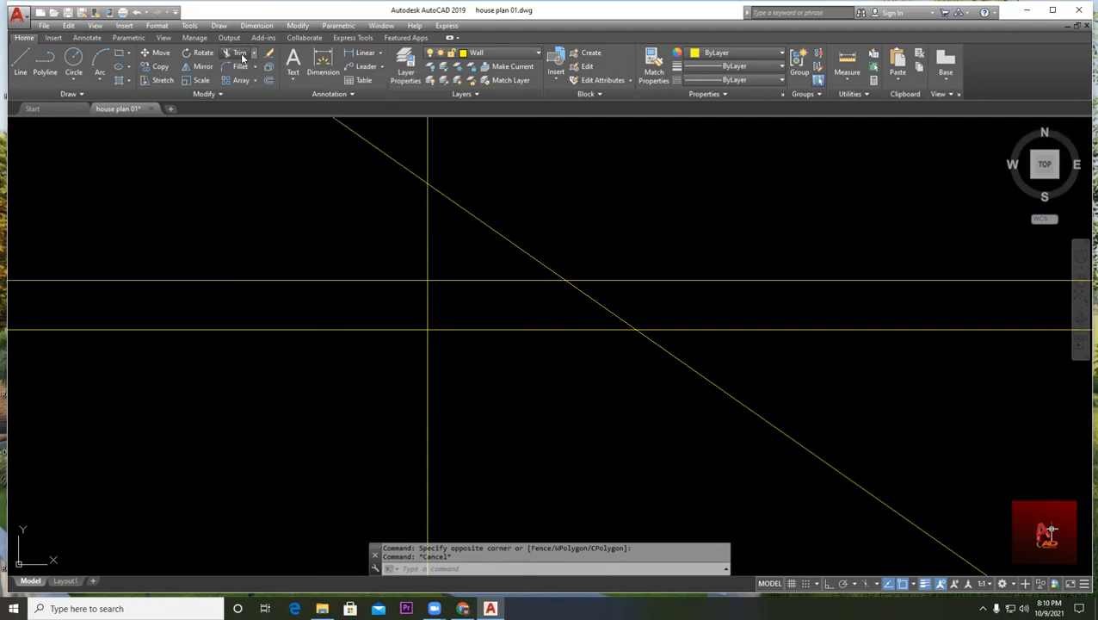
key("Return")
left_click(476, 300)
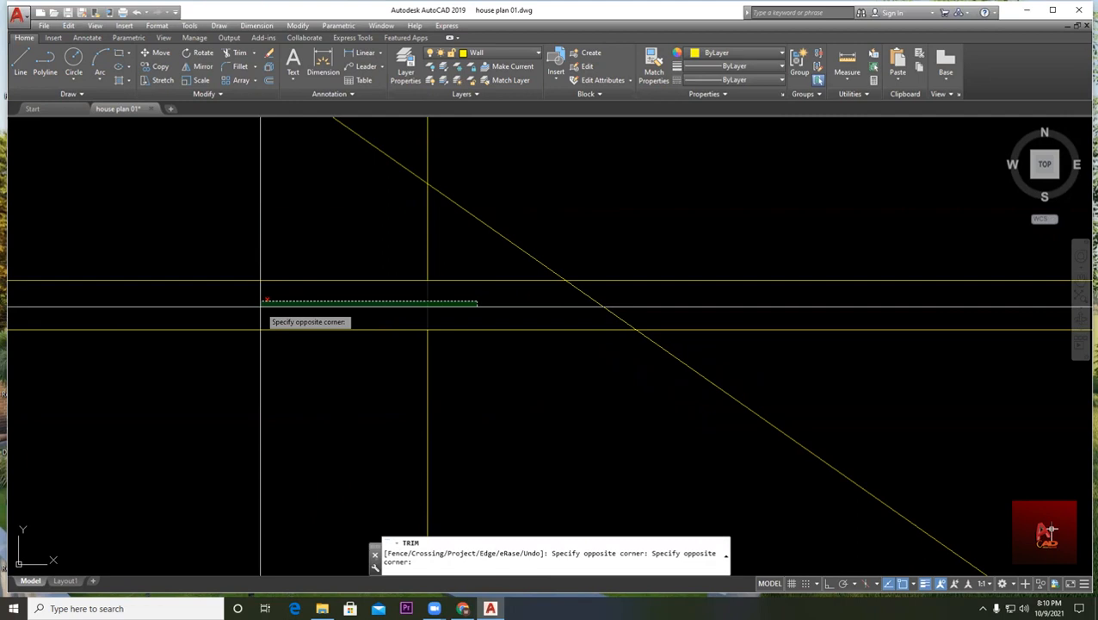
left_click(267, 302)
key("Return")
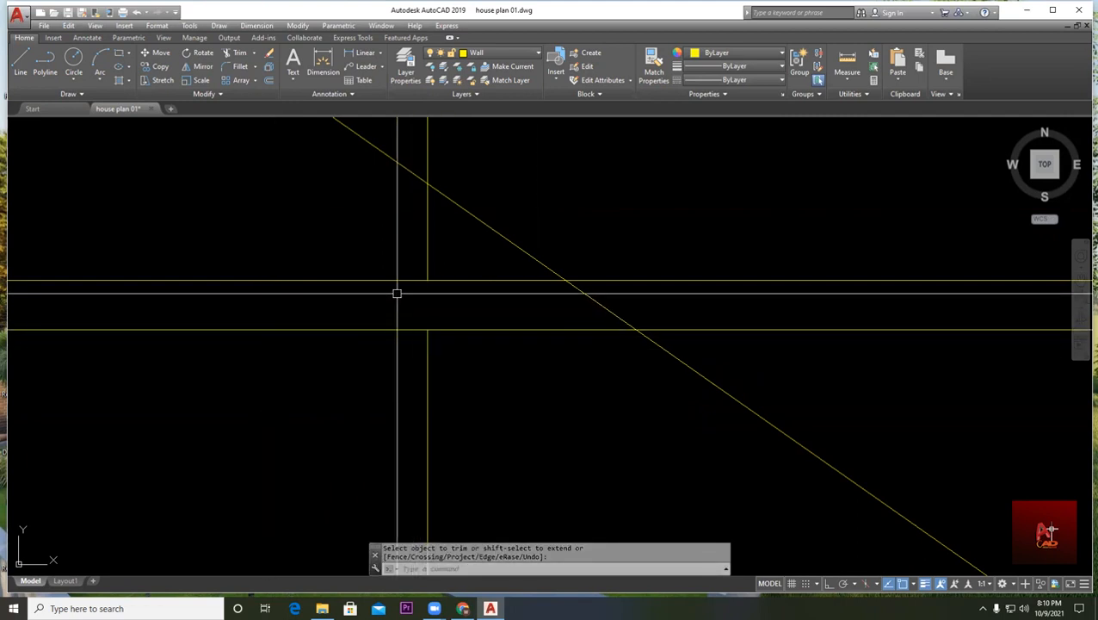
scroll(675, 319, "down", 1)
scroll(528, 288, "up", 3)
scroll(445, 331, "down", 2)
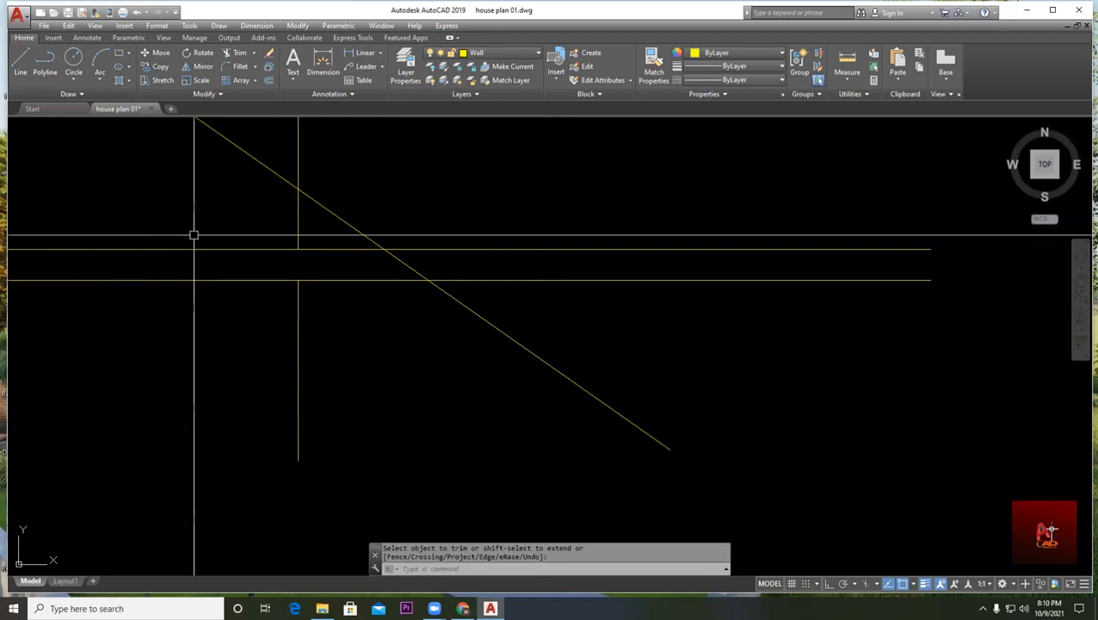
middle_click_drag(409, 228, 419, 294)
left_click(586, 420)
left_click(449, 427)
key("Escape")
left_click(262, 205)
left_click(147, 201)
key("Escape")
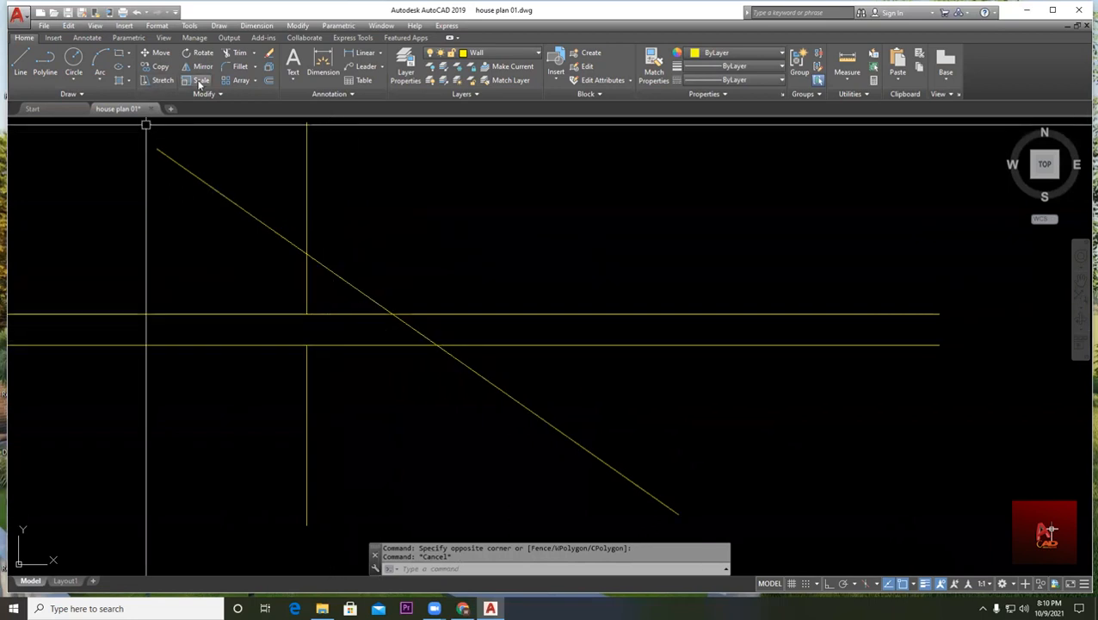
- Trim the diagonal line below the lower horizontal line and between the vertical line and the upper horizontal line
left_click(237, 53)
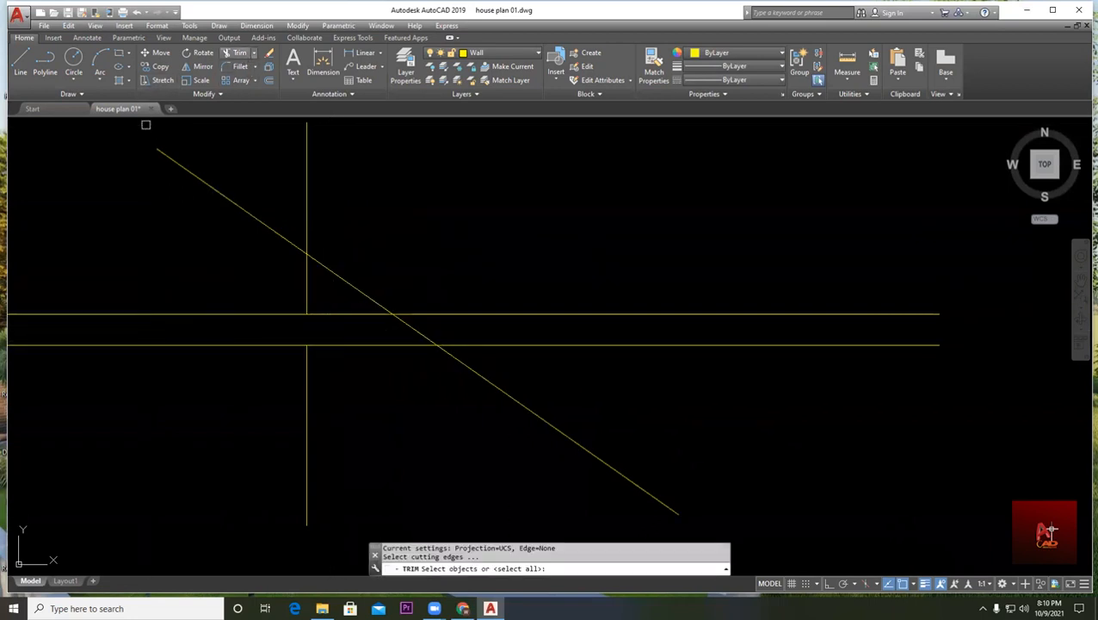
key("Return")
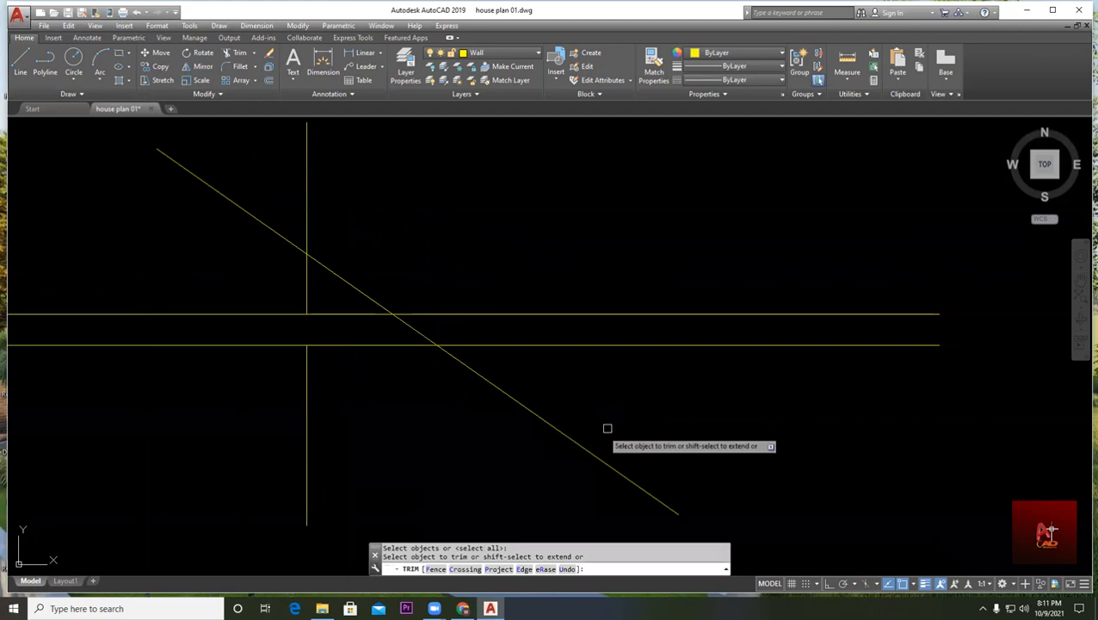
left_click(644, 406)
left_click(399, 458)
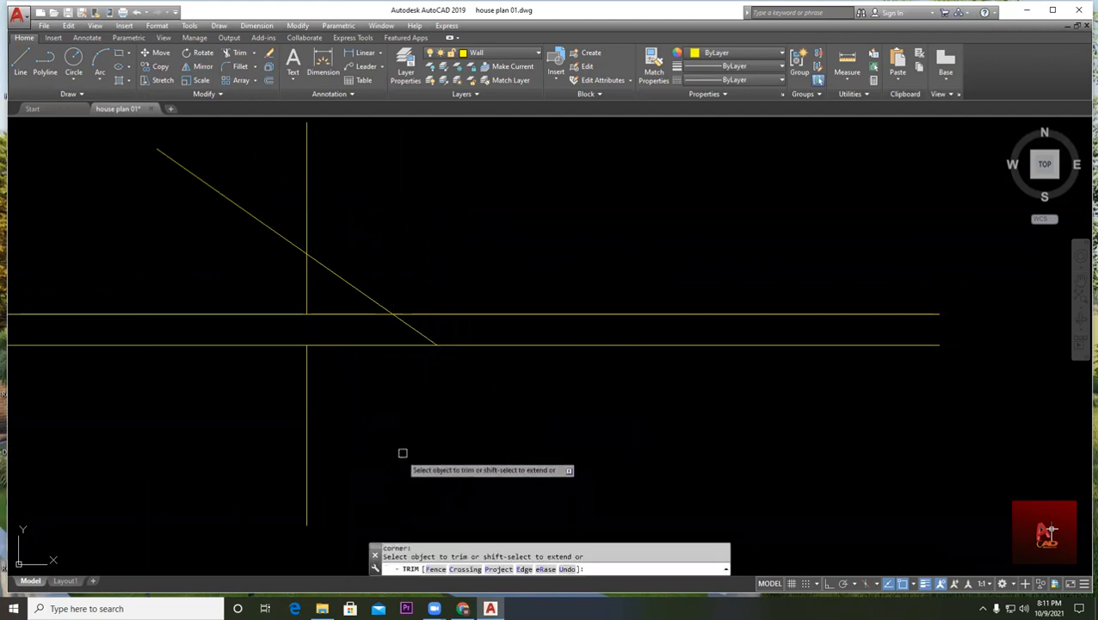
left_click(424, 277)
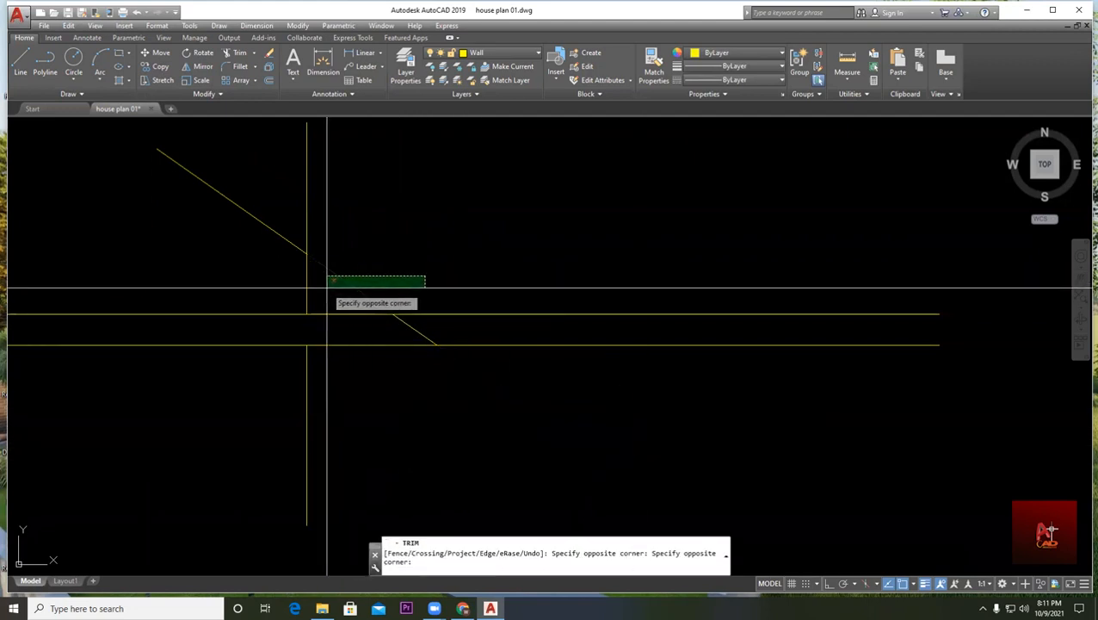
left_click(336, 287)
key("Escape")
key("Escape")
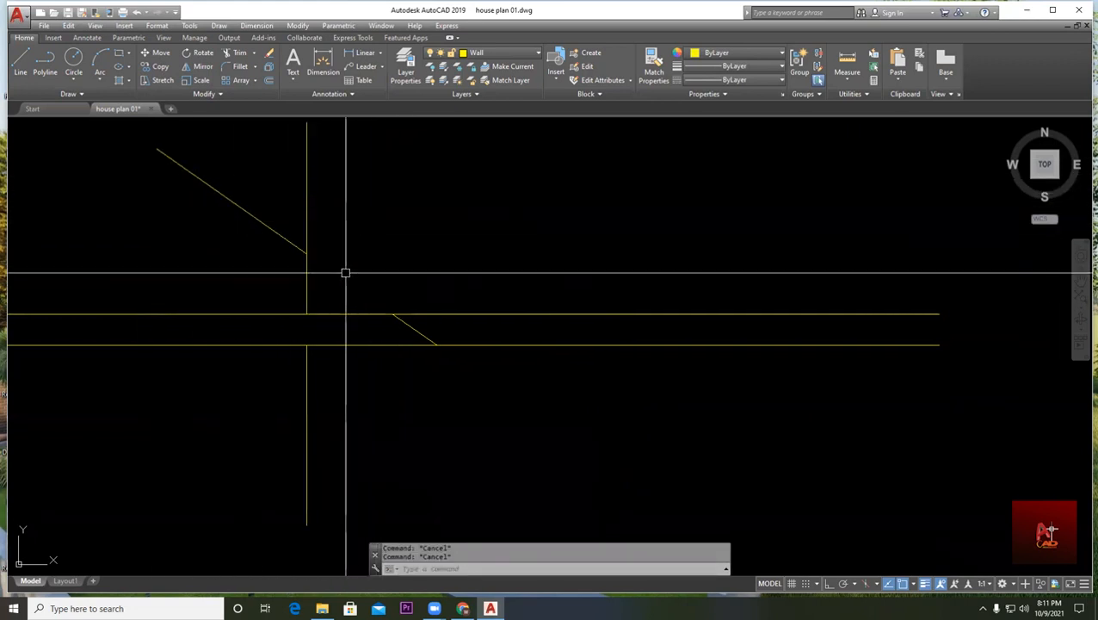
- Erase both remaining vertical pieces and the upper diagonal piece, leaving the short diagonal between the horizontal lines
key("Return")
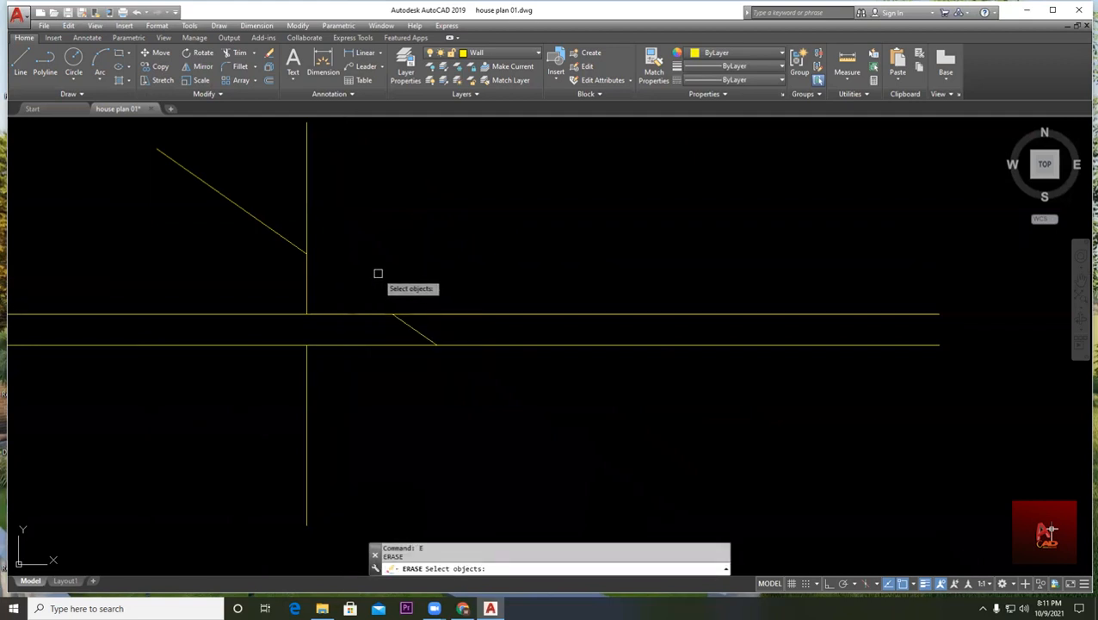
left_click(375, 270)
left_click(186, 181)
left_click(394, 426)
left_click(238, 397)
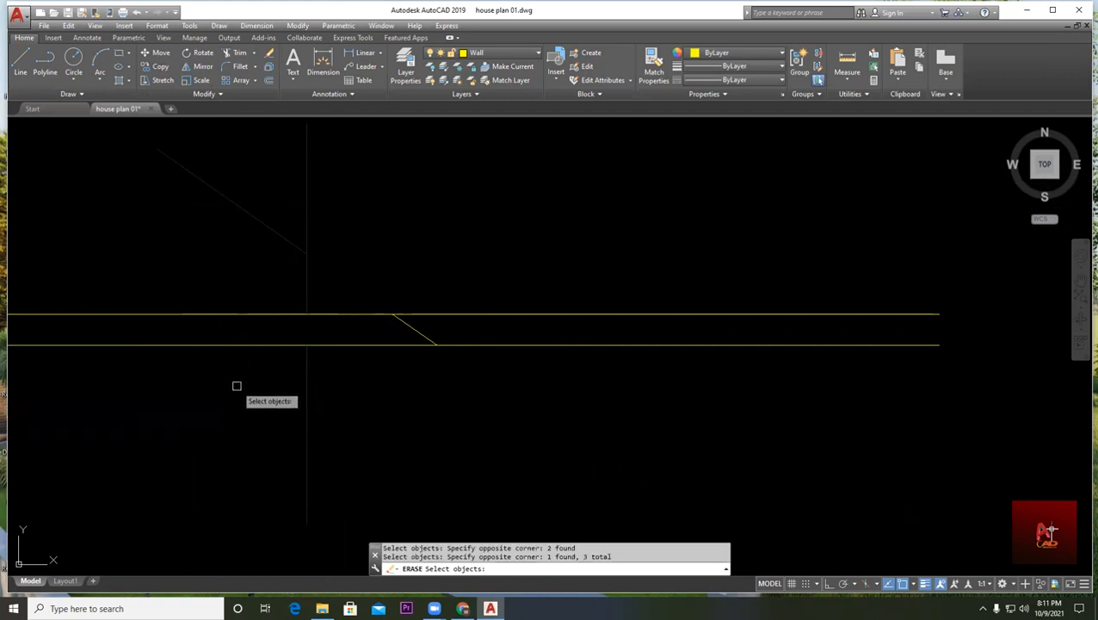
key("Return")
scroll(353, 249, "down", 5)
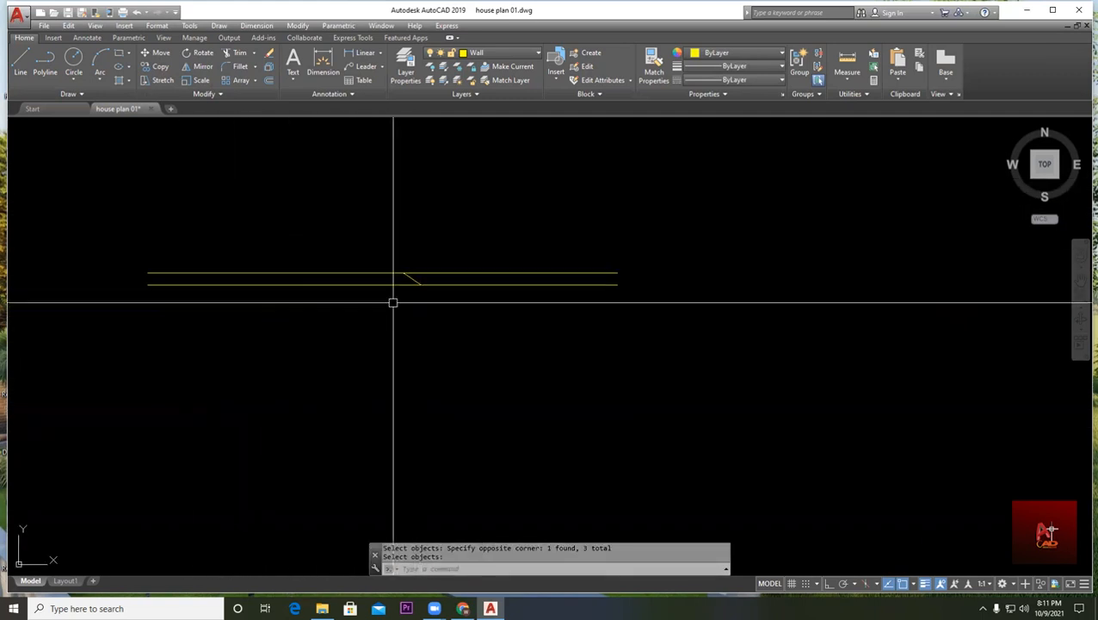
middle_click_drag(385, 218, 426, 292)
scroll(508, 387, "up", 2)
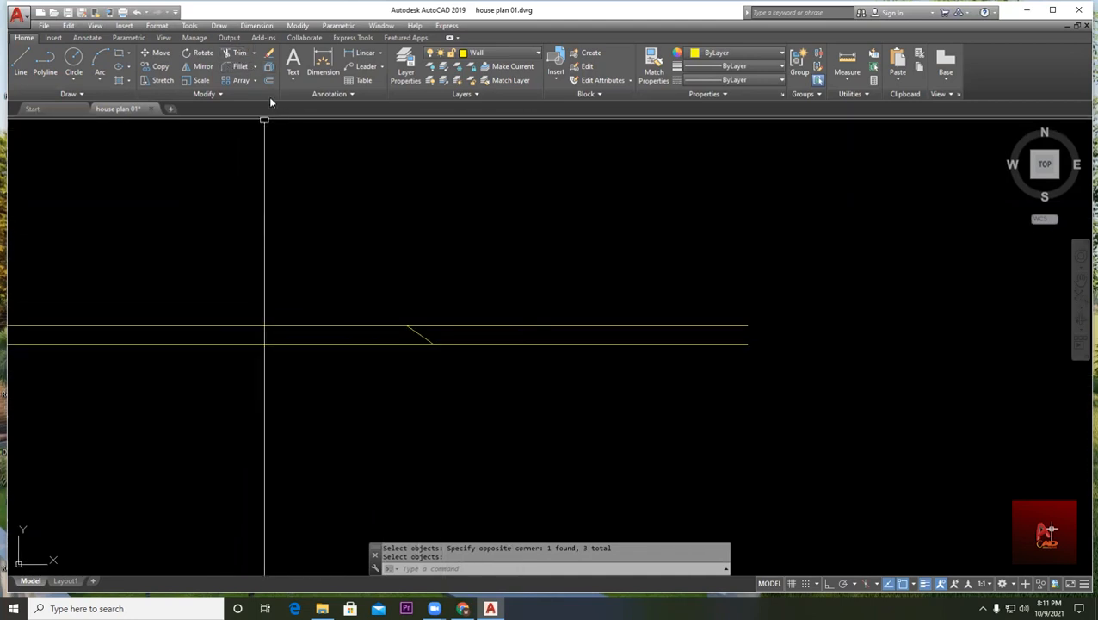
scroll(409, 262, "down", 2)
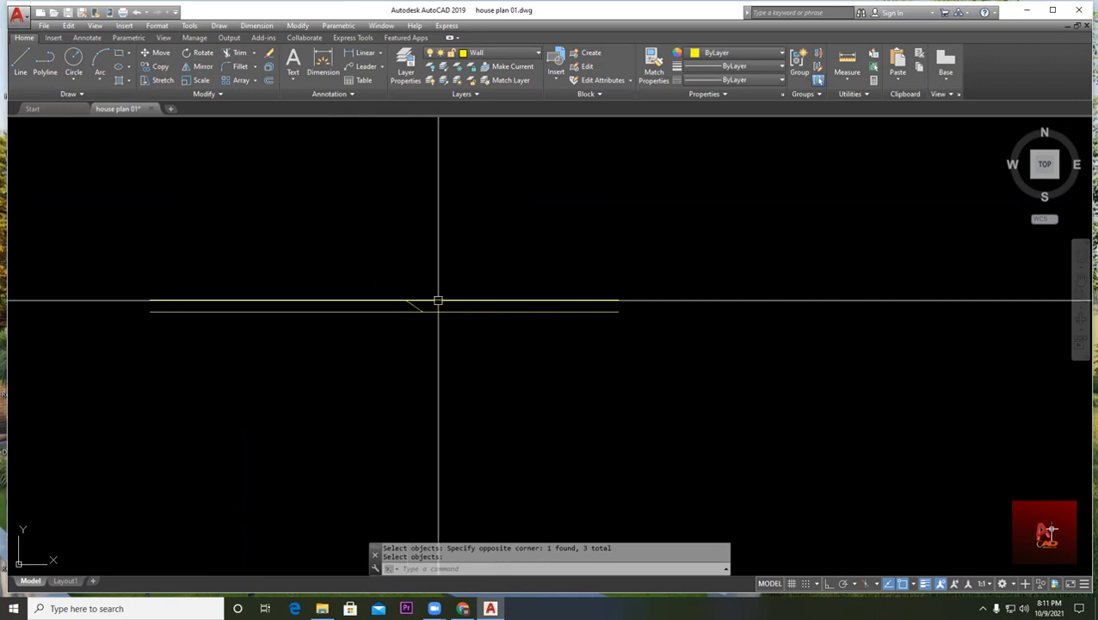
middle_click_drag(402, 325, 439, 344)
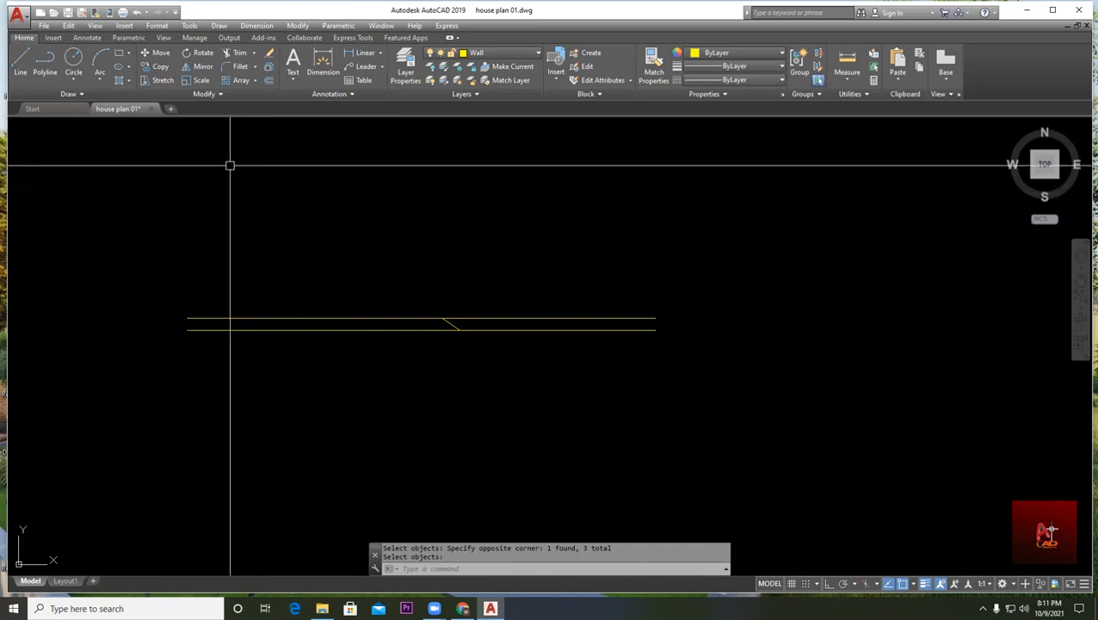
left_click(201, 53)
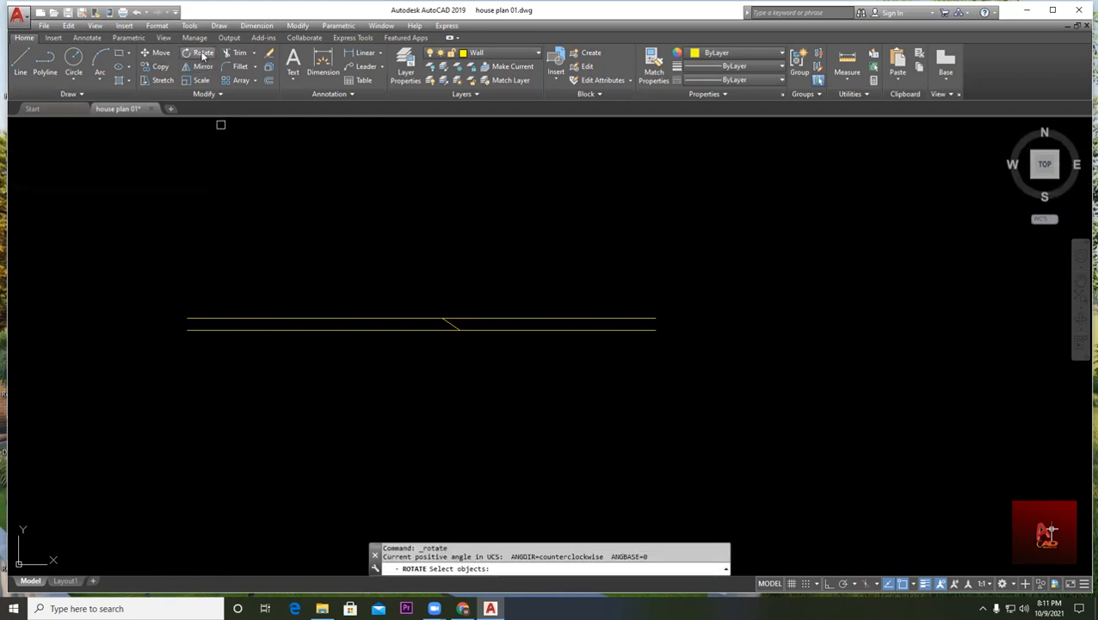
left_click(797, 410)
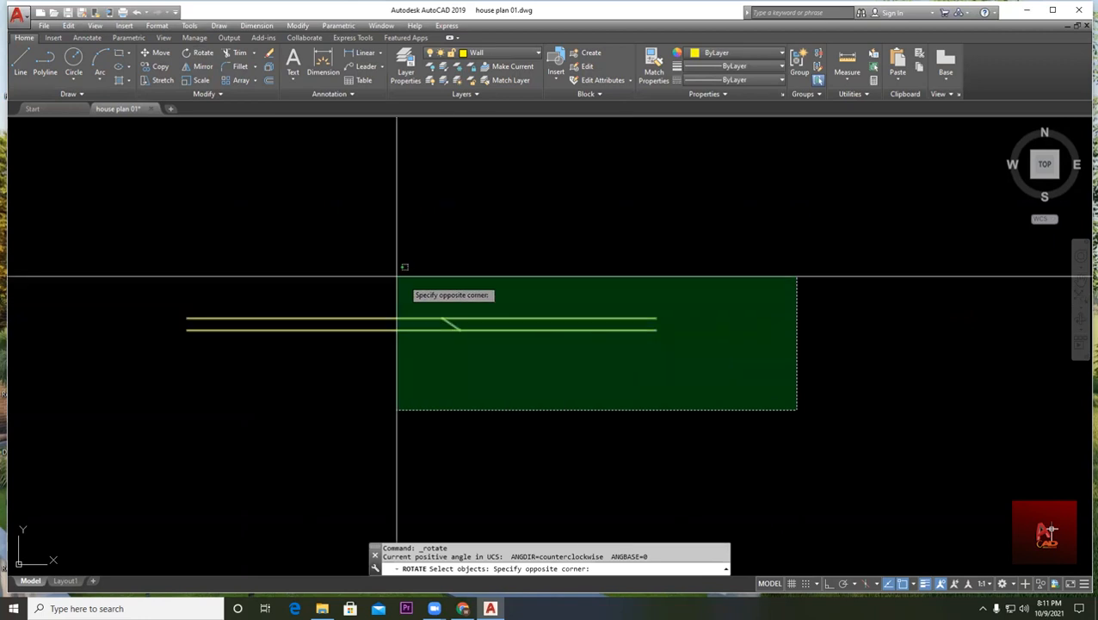
left_click(167, 213)
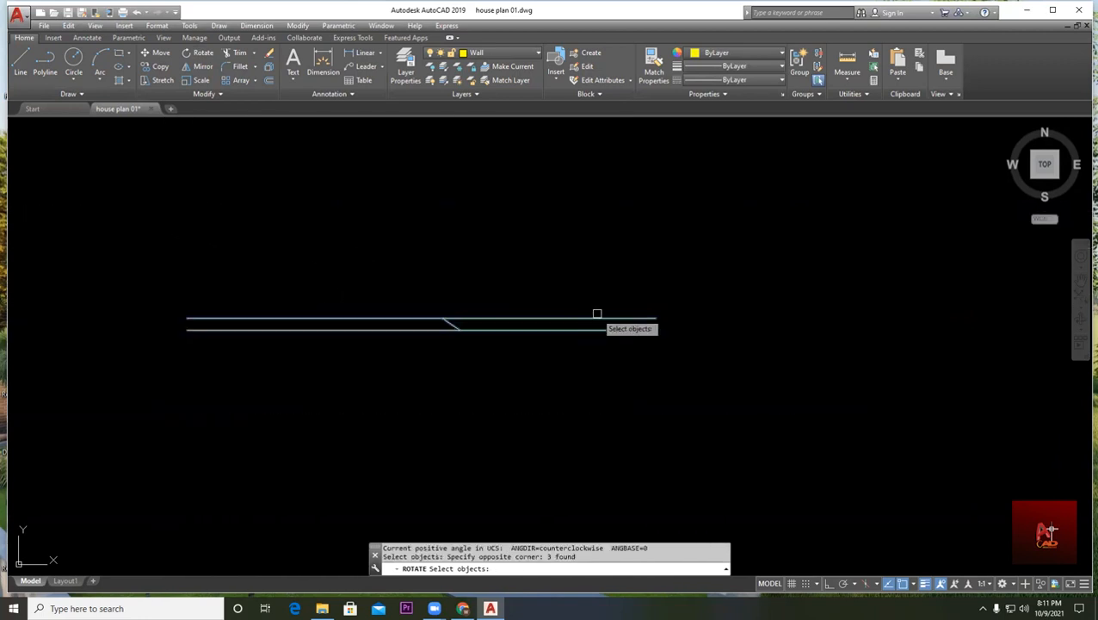
key("Return")
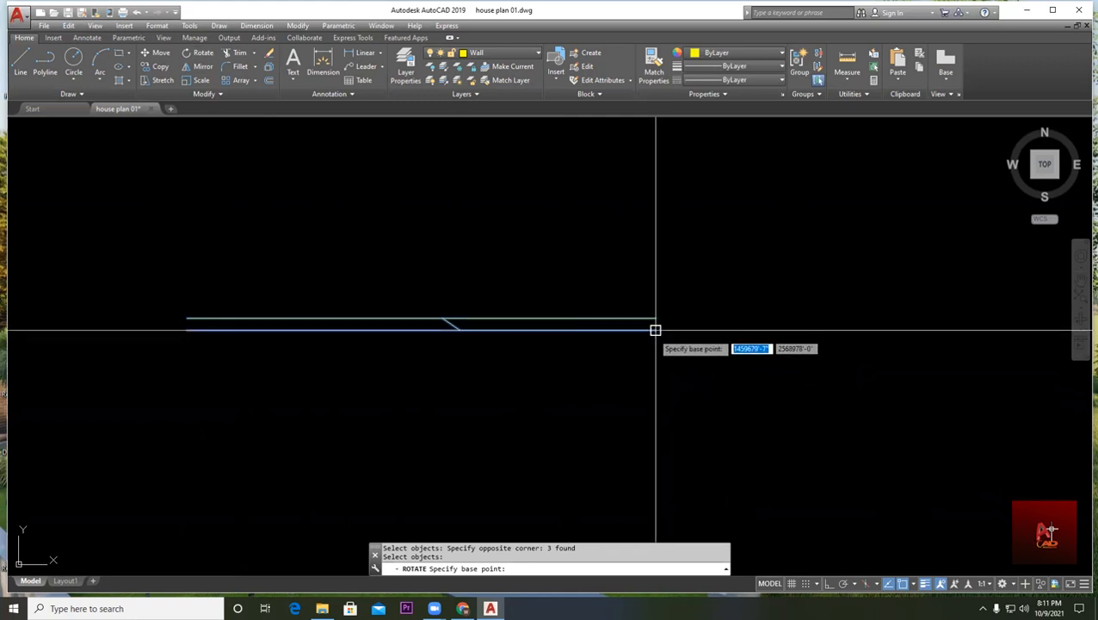
middle_click_drag(662, 335, 614, 359)
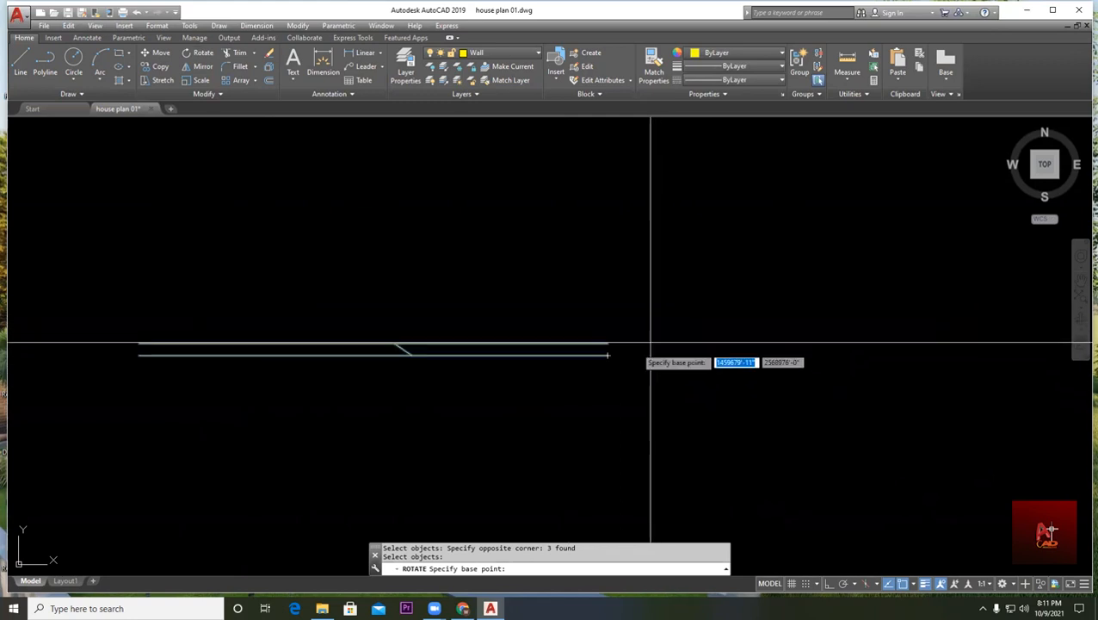
left_click(607, 355)
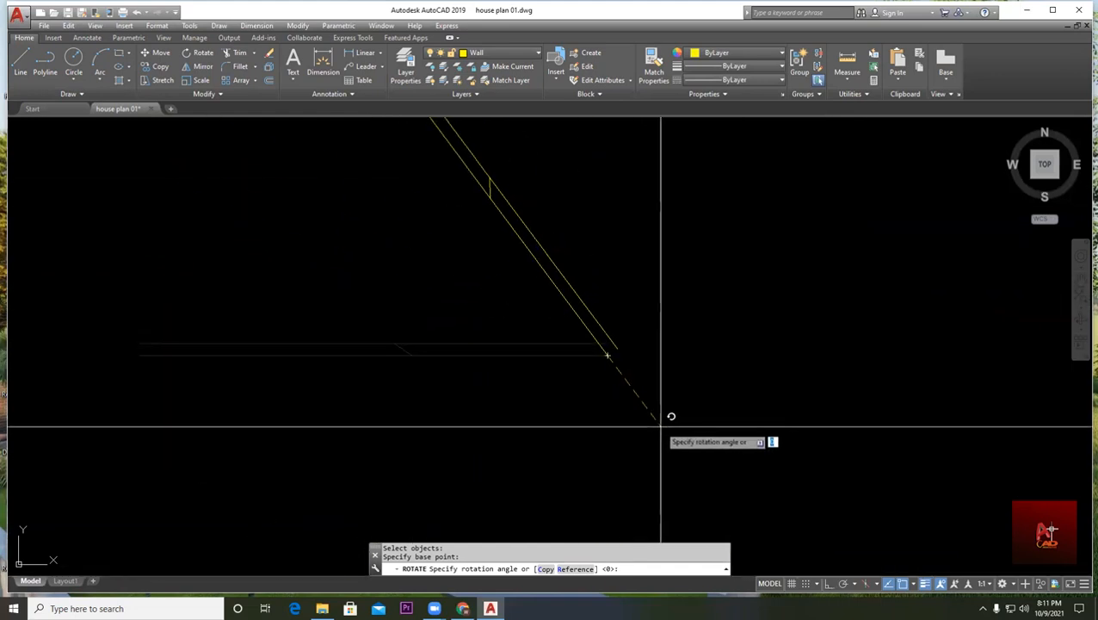
key("F8")
scroll(642, 304, "down", 4)
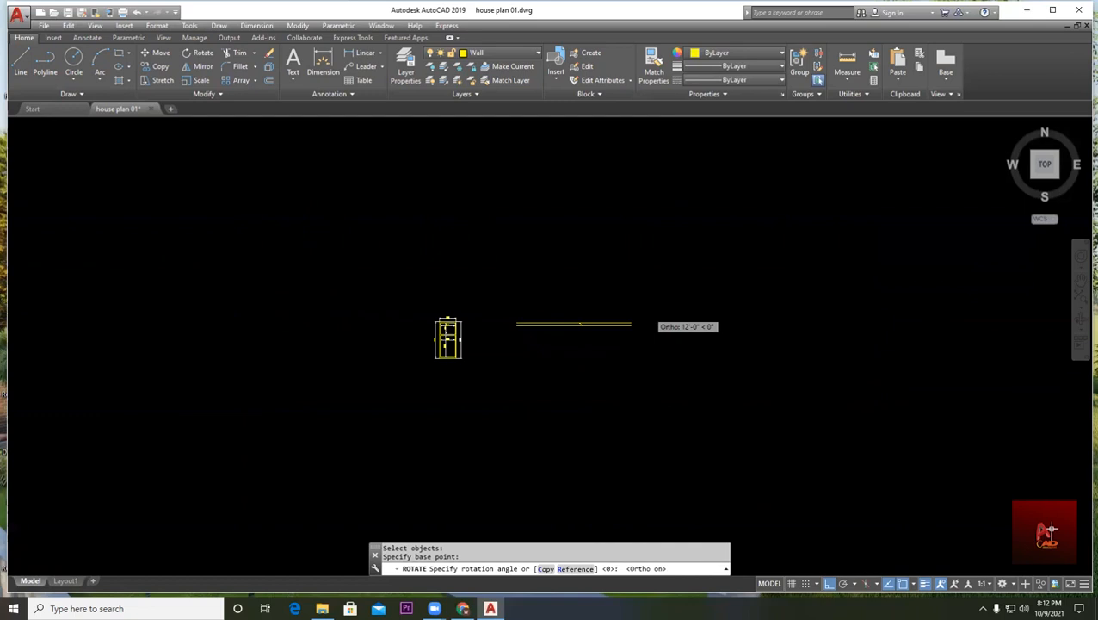
scroll(641, 314, "down", 2)
key("Escape")
- Rotate both horizontal lines and the short diagonal by 270° about the right endpoint of the lower line
mouse_move(678, 362)
middle_mouse_down()
mouse_move(554, 373)
mouse_move(430, 357)
middle_mouse_up()
scroll(518, 368, "down", 4)
scroll(507, 362, "up", 6)
scroll(427, 333, "up", 5)
left_click(196, 54)
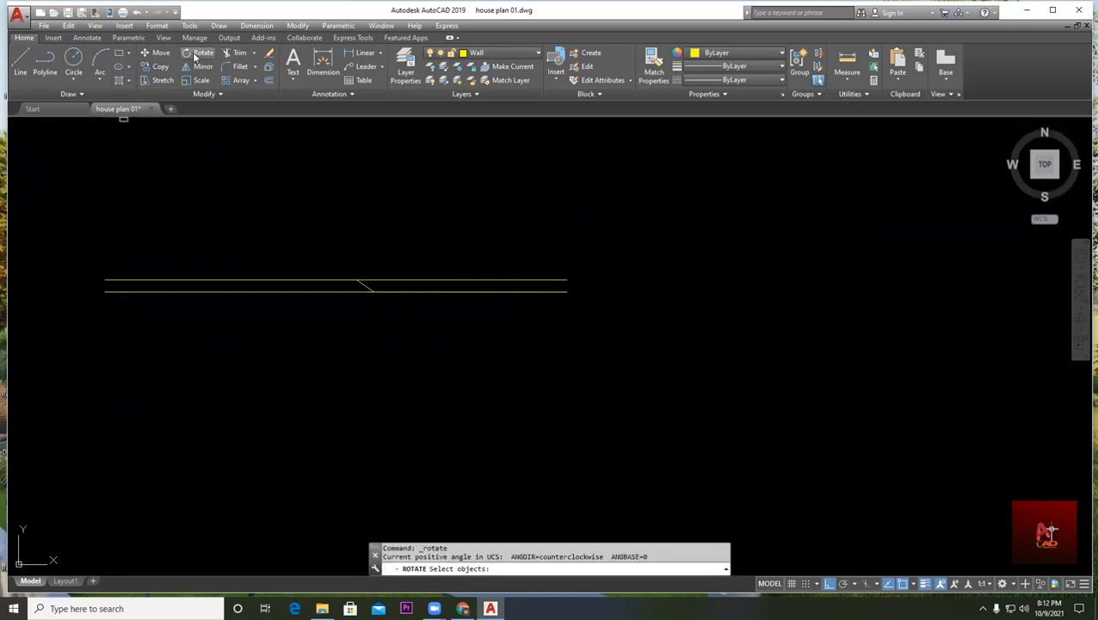
left_click(647, 346)
left_click(93, 177)
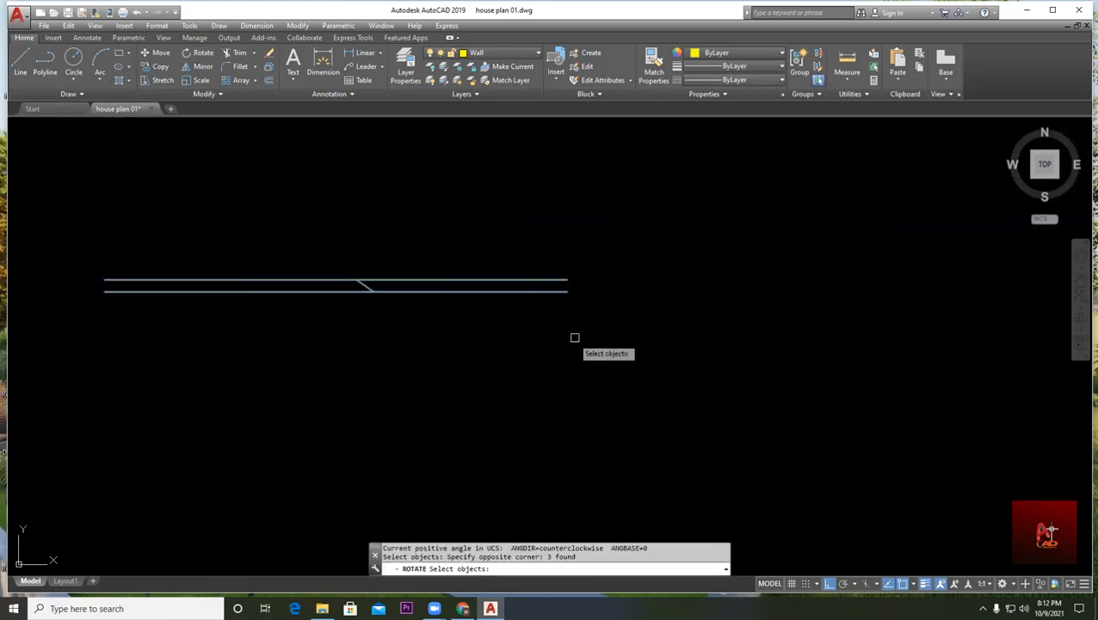
left_click(566, 291)
left_click(572, 361)
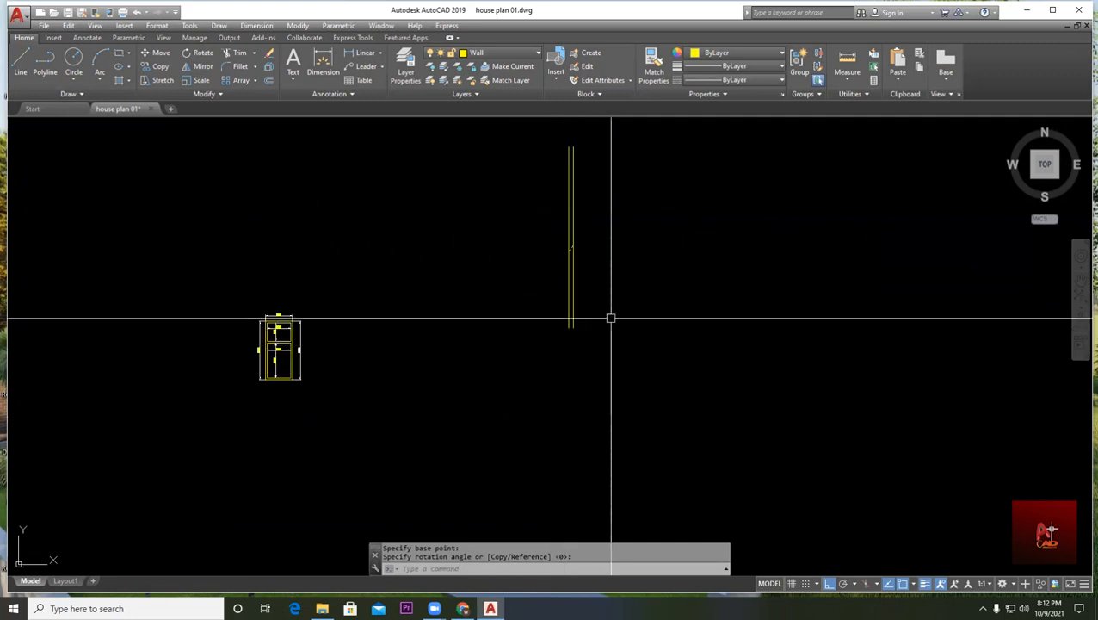
middle_click_drag(585, 345, 448, 362)
key("Return")
scroll(416, 360, "down", 3)
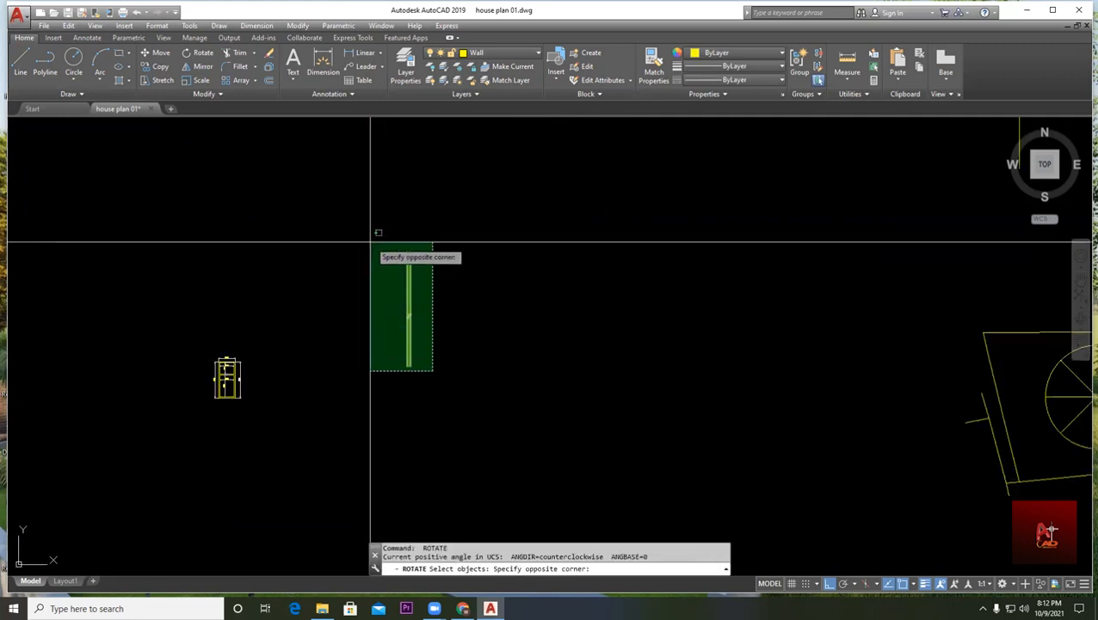
left_click(373, 246)
left_click(410, 366)
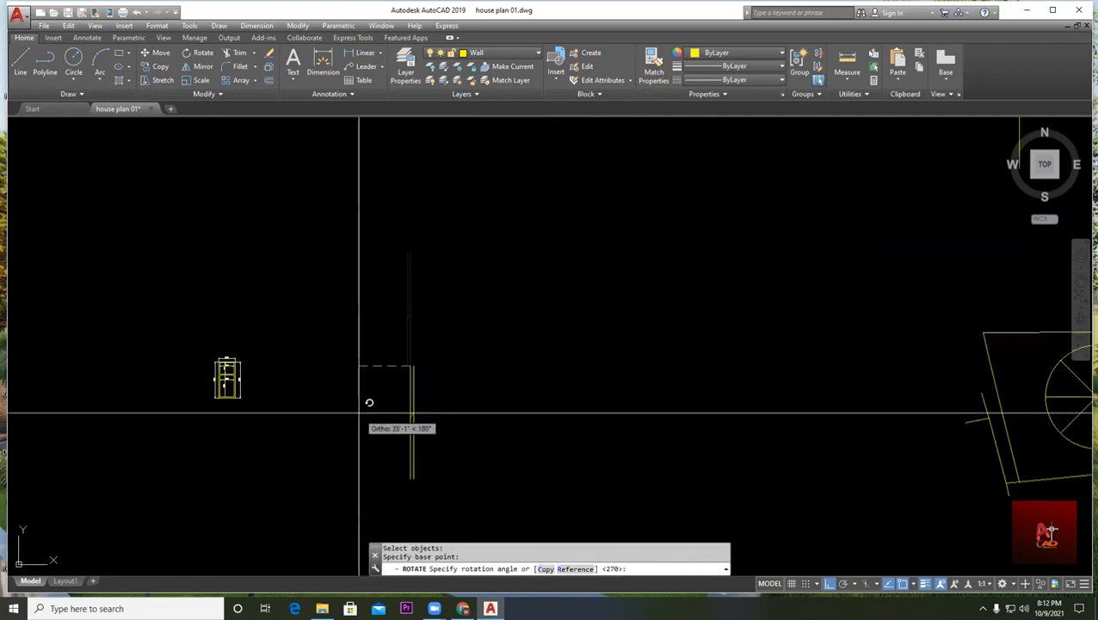
key("Escape")
scroll(439, 324, "up", 4)
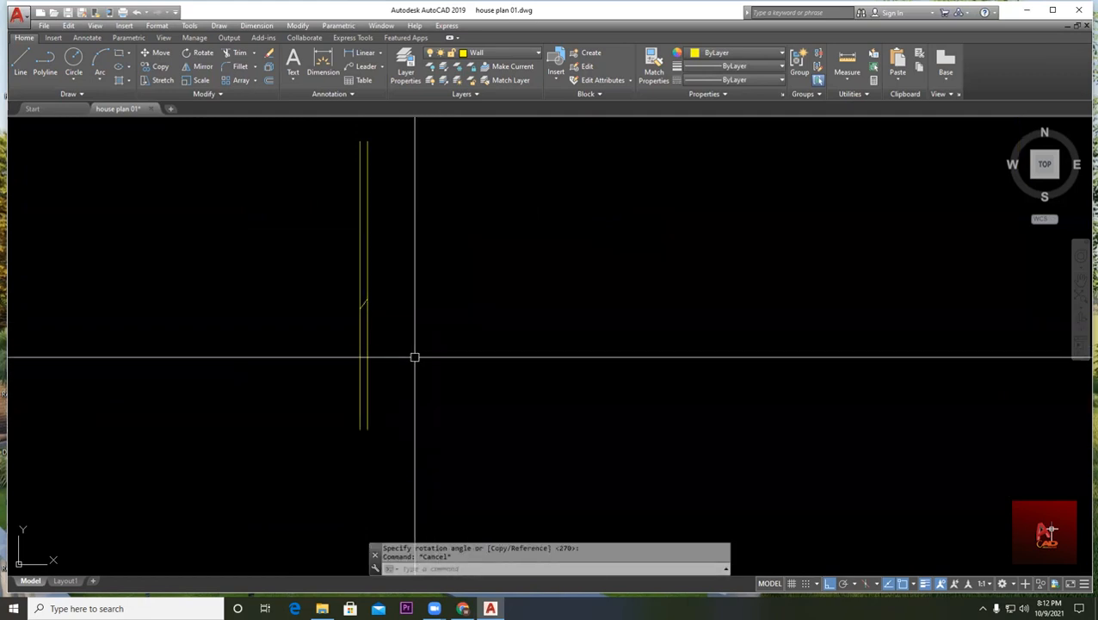
scroll(414, 357, "down", 4)
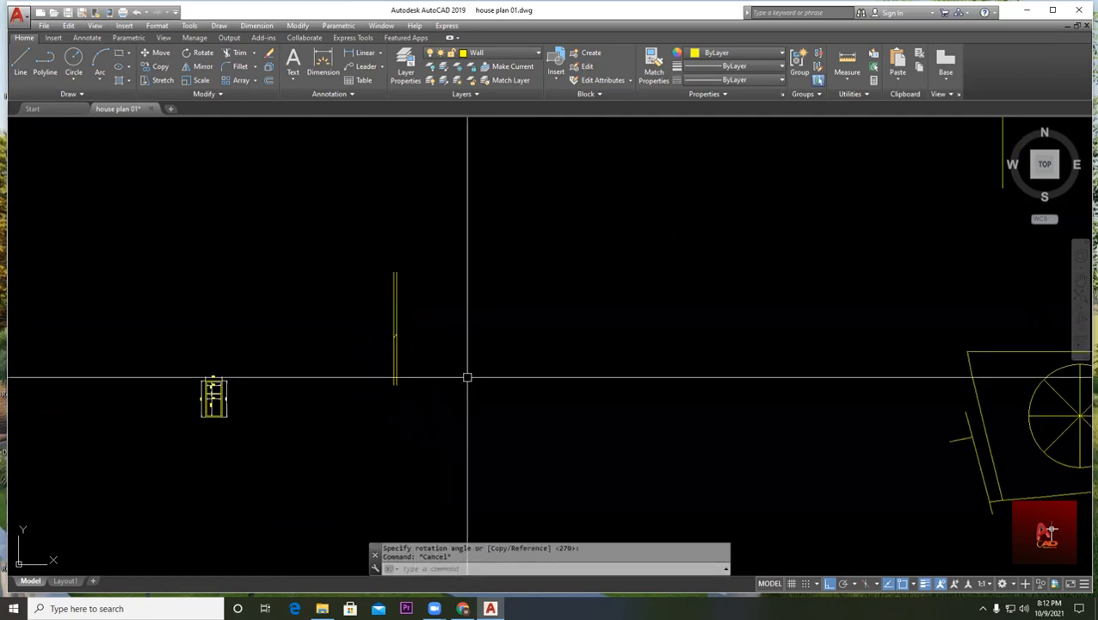
- With Ortho off, rotate the two vertical lines and their short diagonal by 30° about the lower endpoint of the right line
left_click(202, 53)
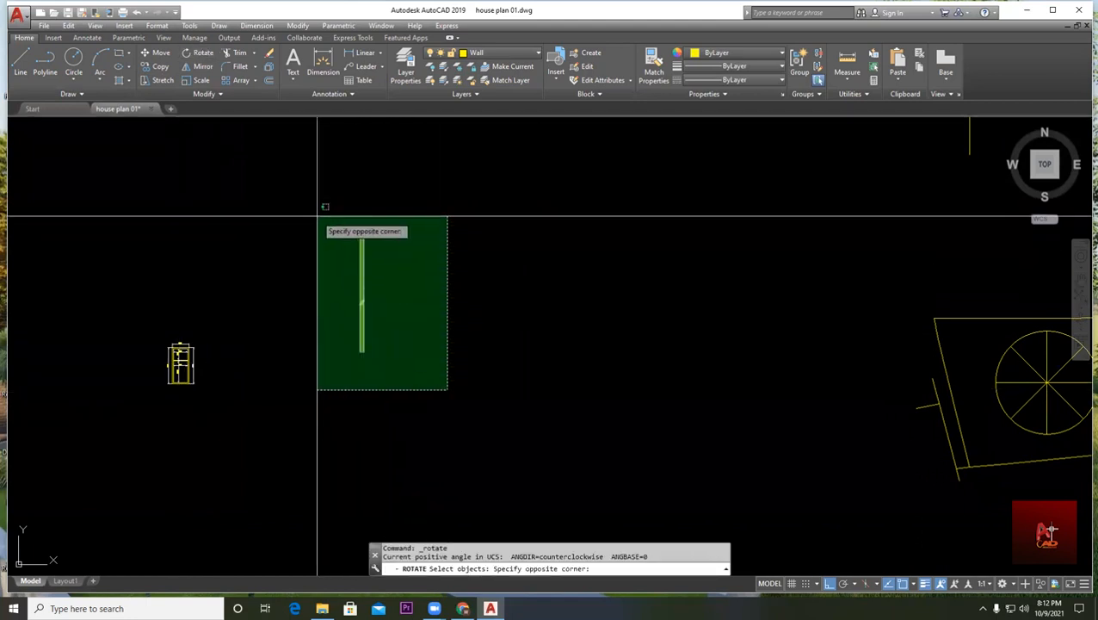
left_click(319, 221)
key("Return")
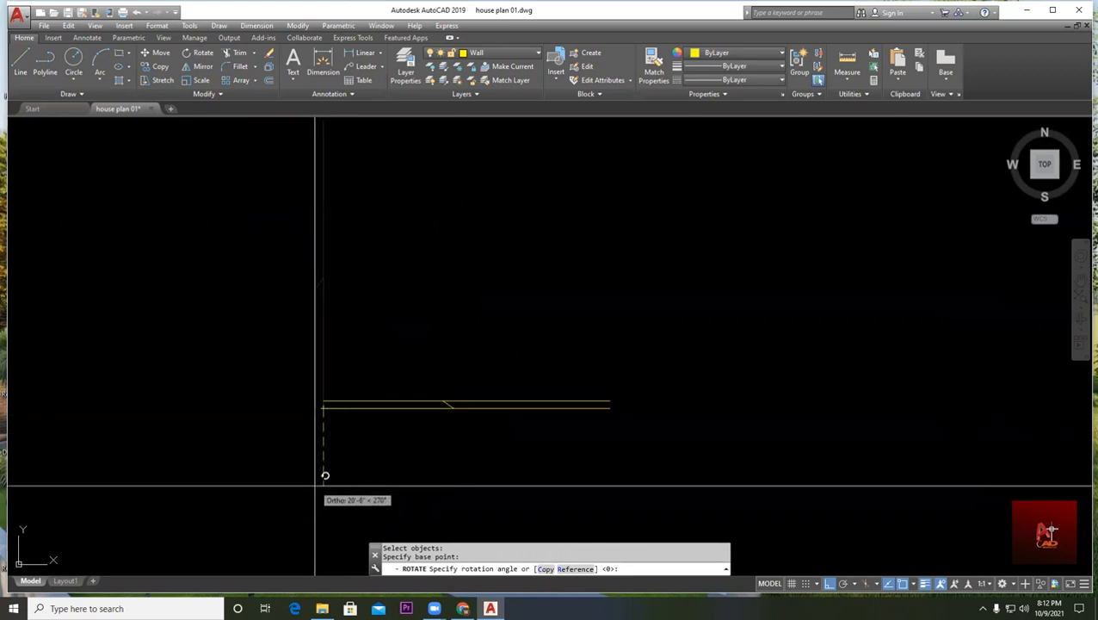
key("F8")
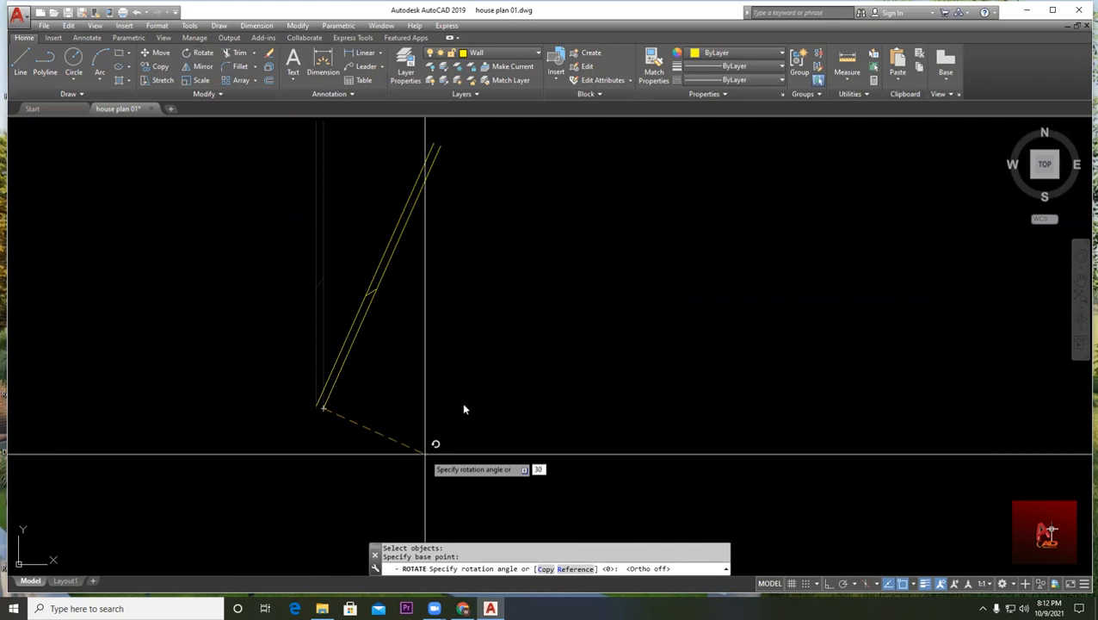
key("Return")
key("Escape")
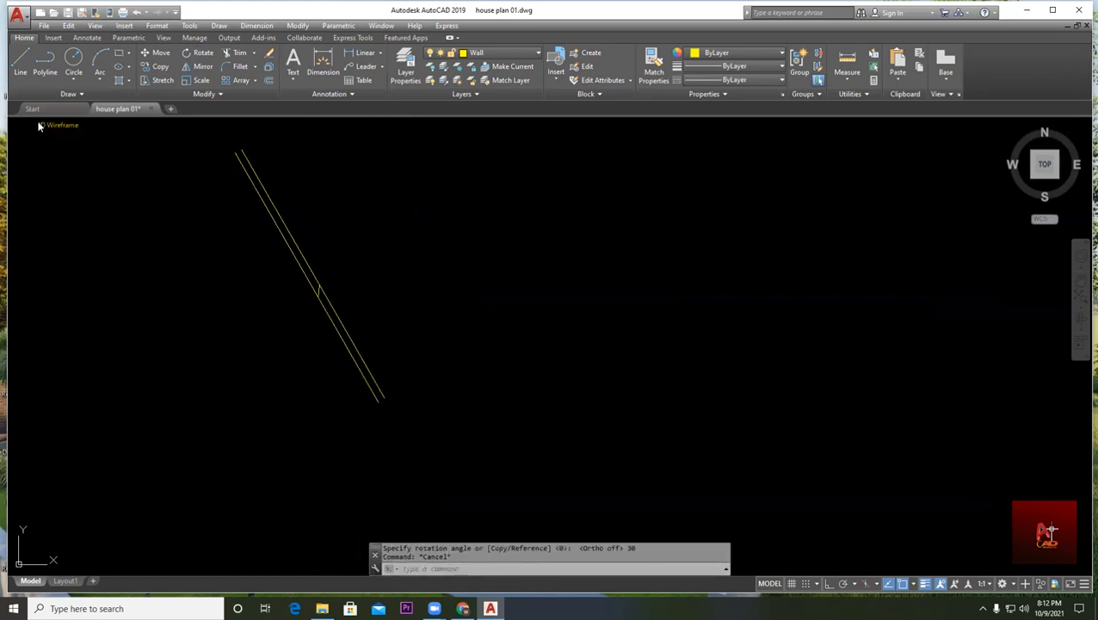
- With Ortho on, draw a vertical line straight up from the lower endpoint of the right slanted line
left_click(21, 61)
left_click(384, 397)
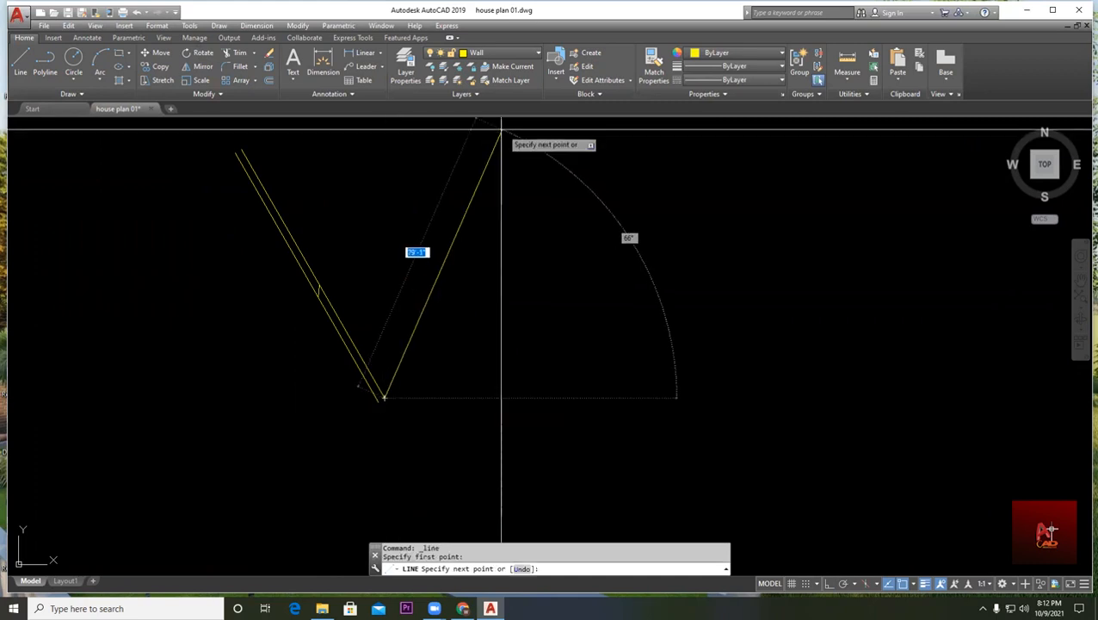
key("F8")
left_click(387, 175)
key("Escape")
- Add an angular dimension between the new vertical line and the right slanted line, placing its arc near their upper ends
middle_click_drag(409, 228, 421, 291)
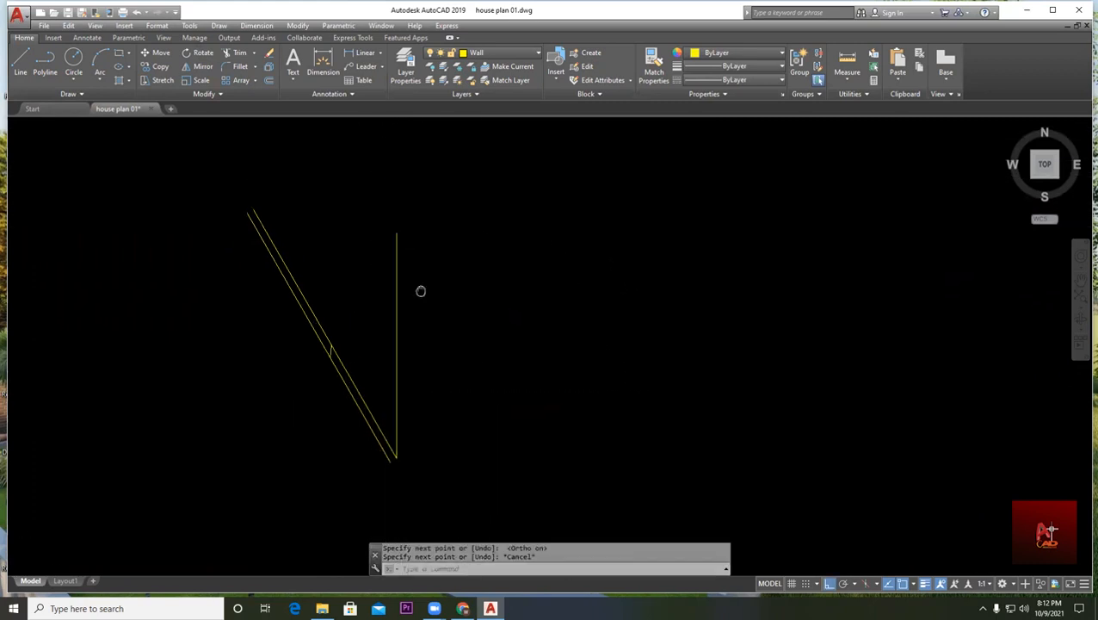
scroll(399, 376, "up", 2)
scroll(351, 316, "down", 2)
middle_click_drag(446, 361, 425, 310)
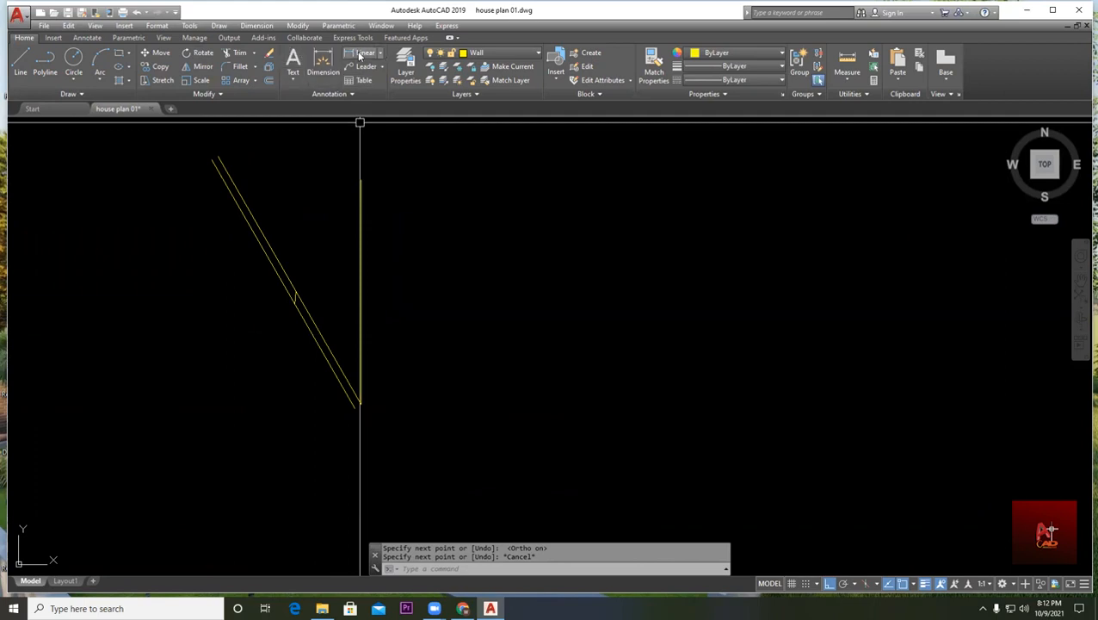
left_click(383, 54)
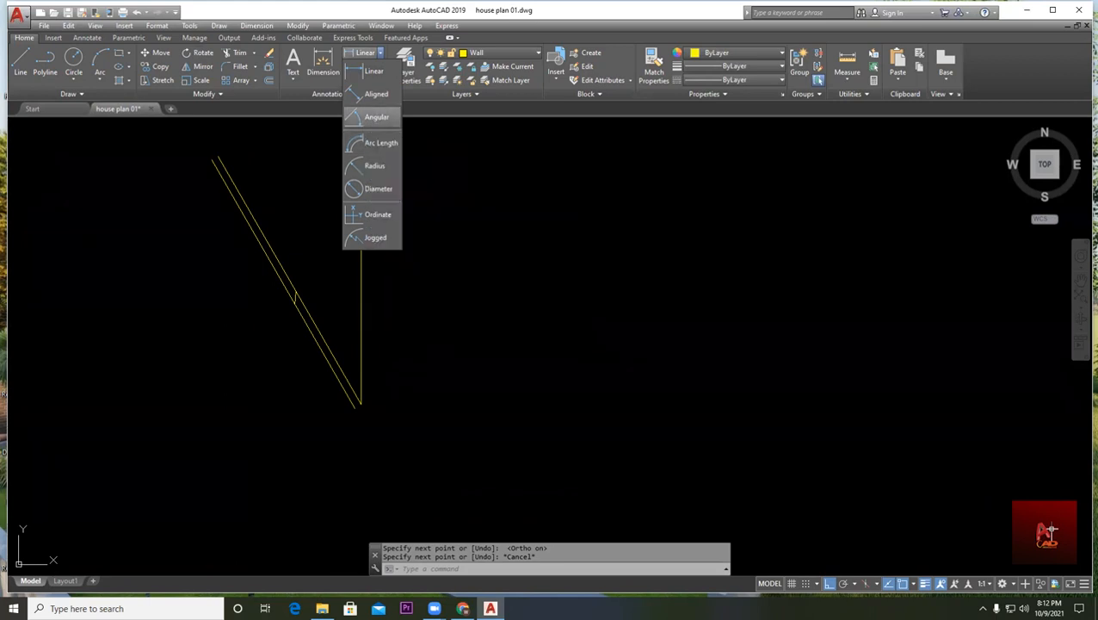
left_click(374, 123)
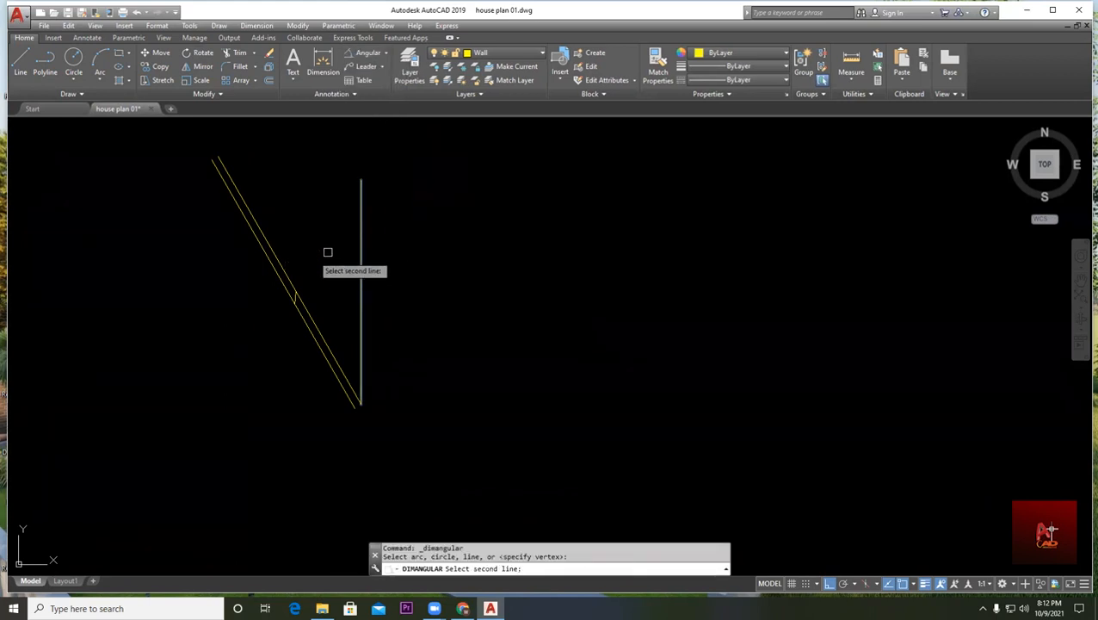
left_click(284, 270)
scroll(289, 270, "up", 4)
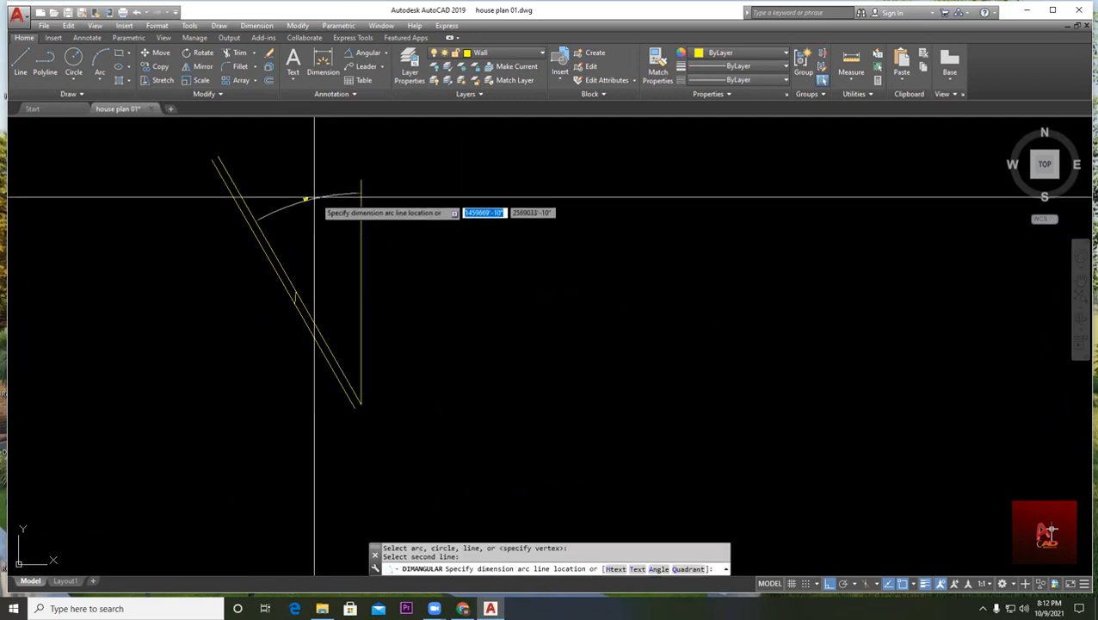
scroll(294, 203, "up", 2)
left_click(301, 225)
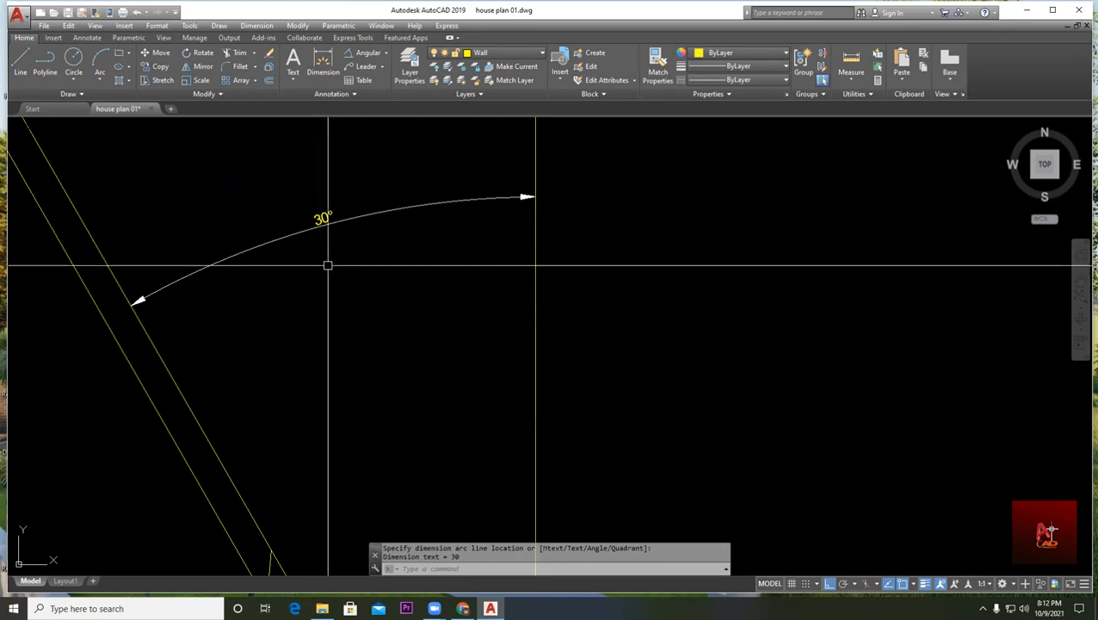
scroll(325, 250, "down", 4)
scroll(338, 222, "up", 4)
scroll(343, 207, "down", 2)
scroll(340, 258, "down", 4)
scroll(286, 155, "up", 2)
scroll(294, 230, "down", 2)
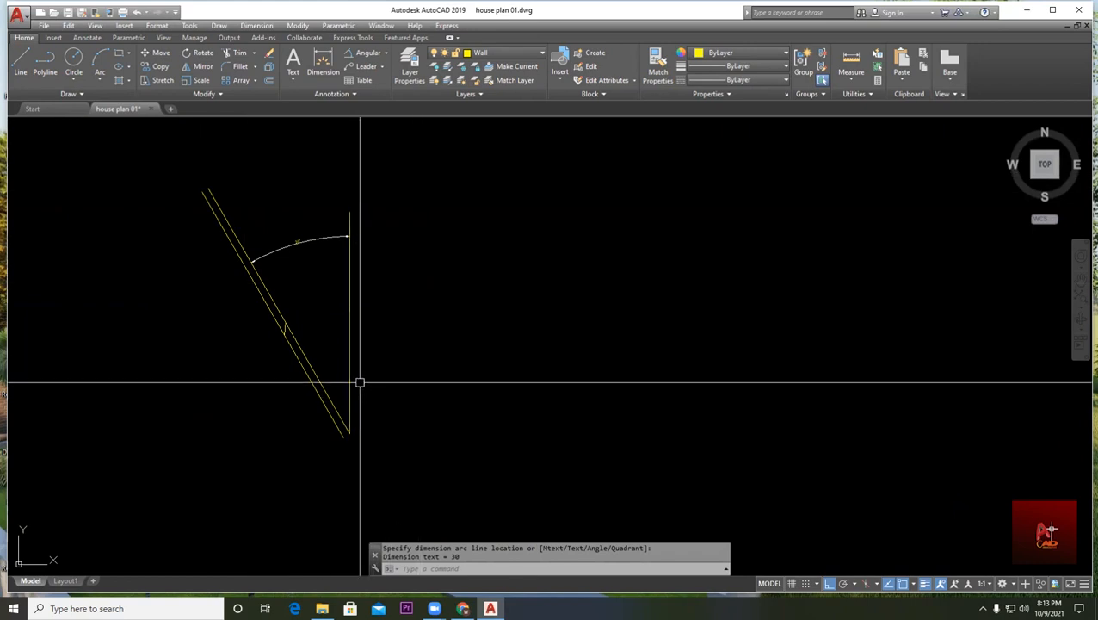
key("Escape")
scroll(220, 247, "down", 2)
left_click(122, 151)
left_click(392, 360)
key("Escape")
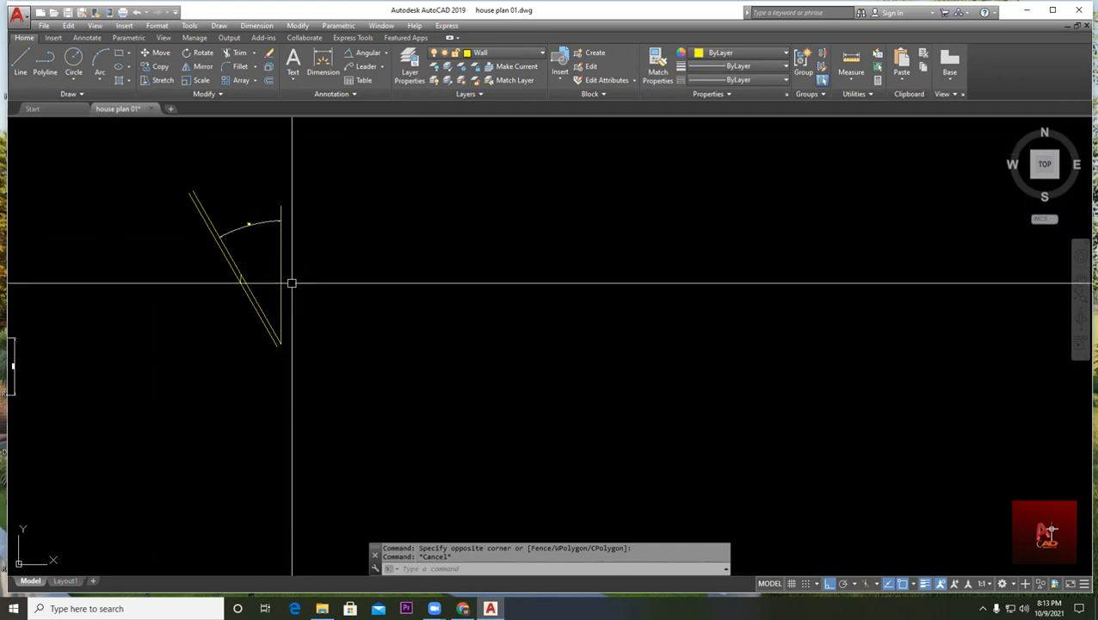
- Move the slanted lines, short connecting line, vertical line and angular dimension together horizontally to the right
key("Return")
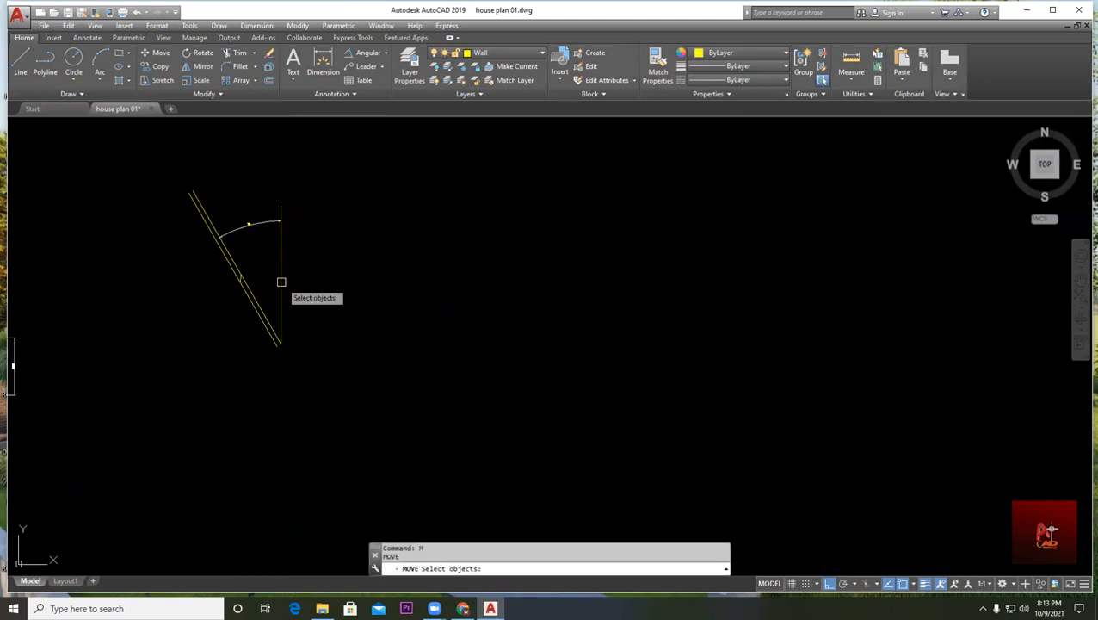
left_click(136, 149)
left_click(375, 398)
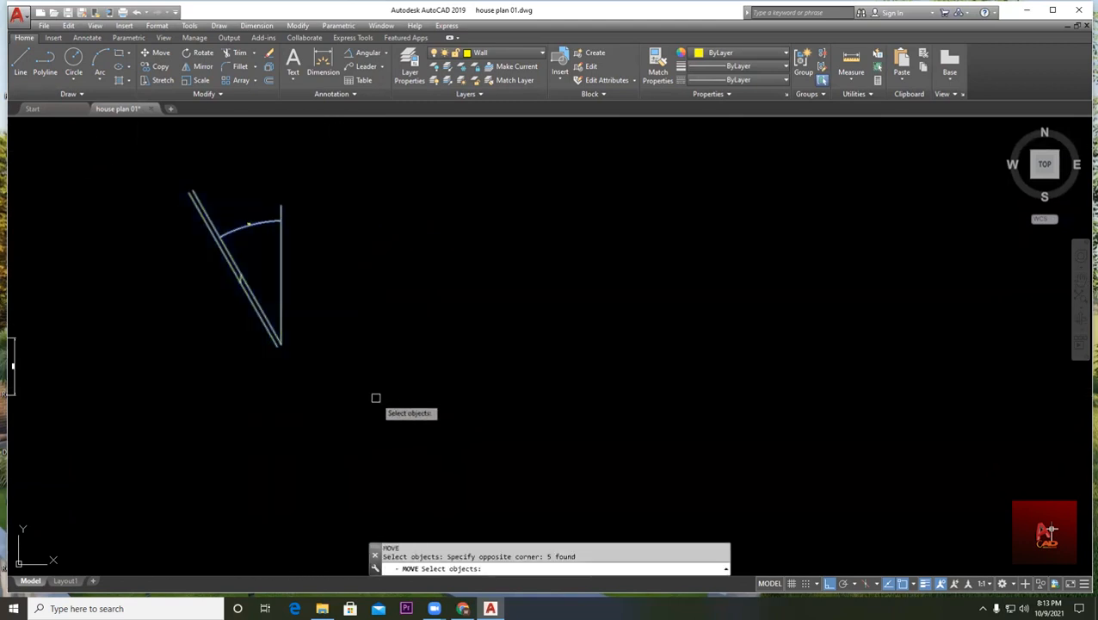
key("Return")
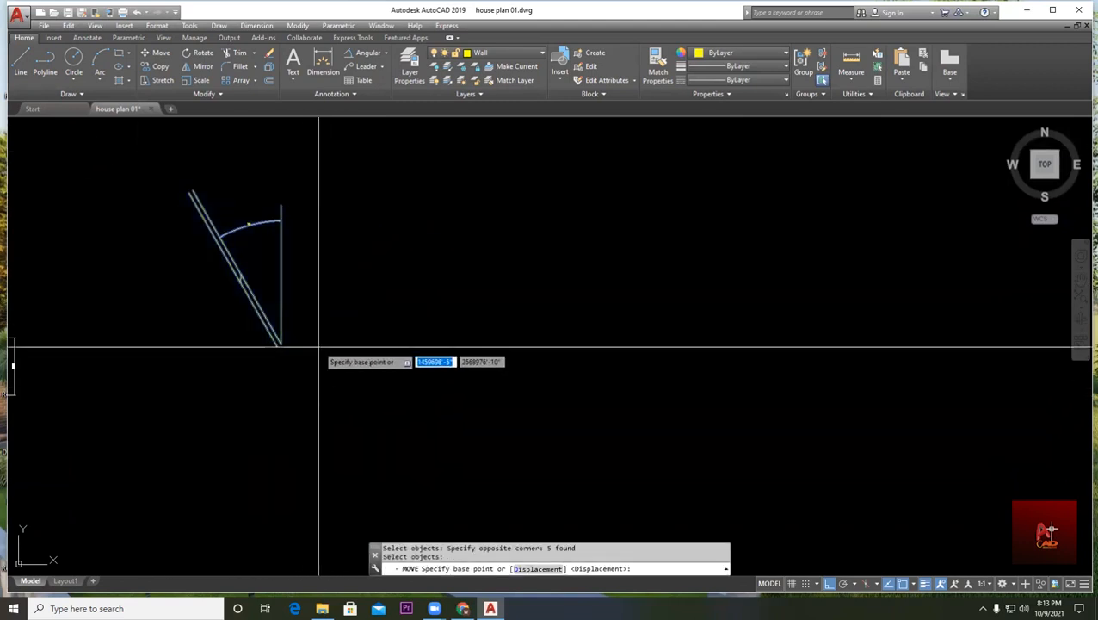
left_click(293, 355)
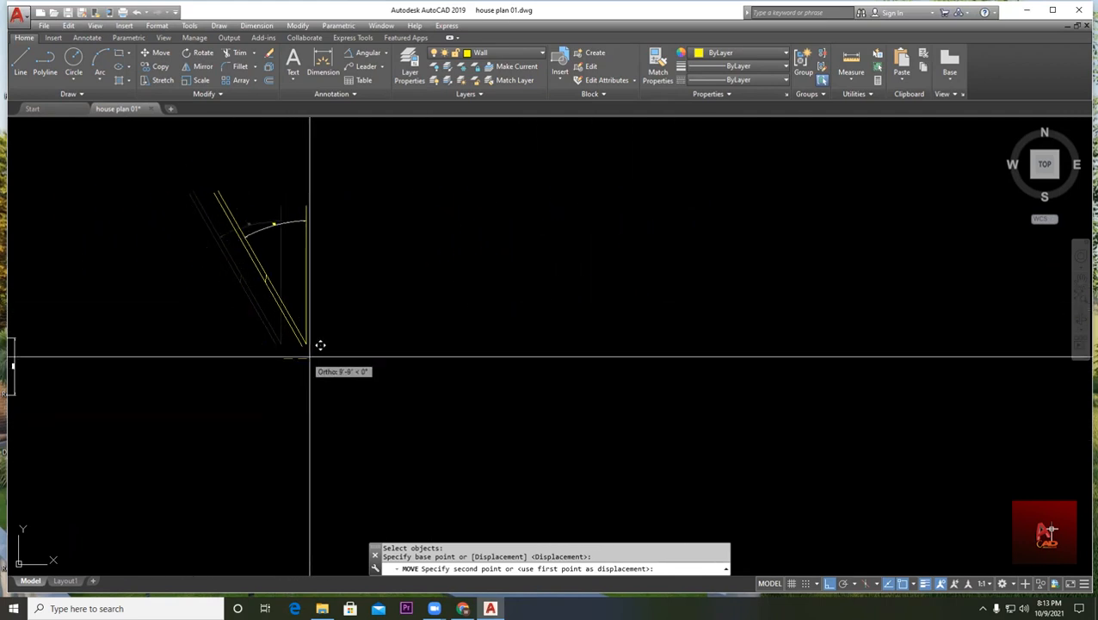
left_click(581, 375)
middle_click_drag(674, 397, 433, 442)
key("Escape")
key("Escape")
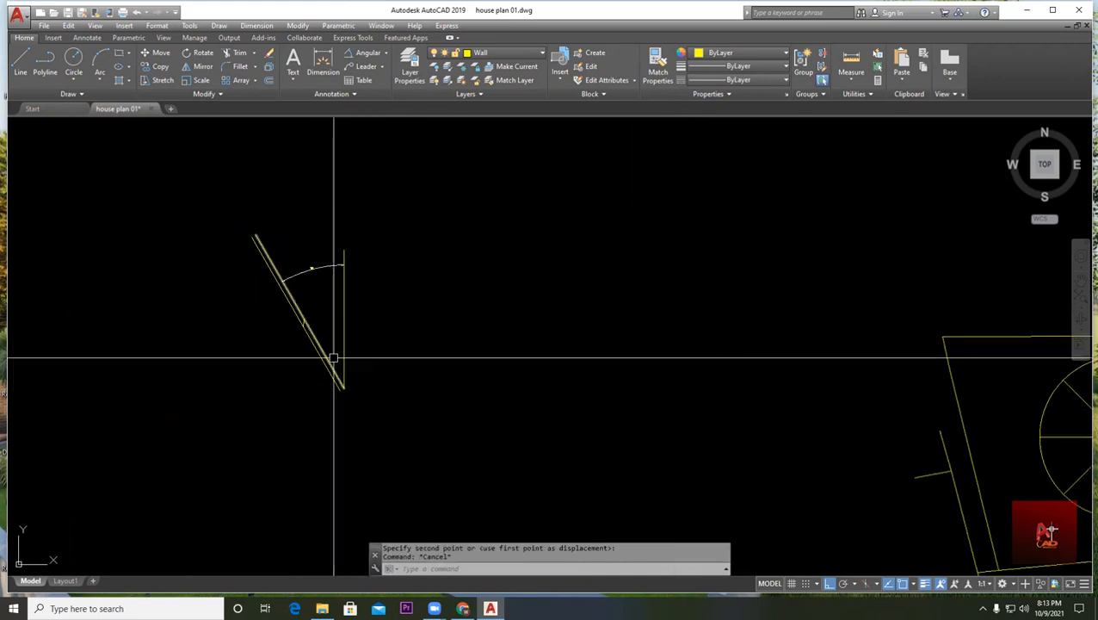
- Move the slanted lines, short connecting line, vertical line and angular dimension 5' horizontally to the right, using their shared lower endpoint as base point
scroll(284, 240, "up", 2)
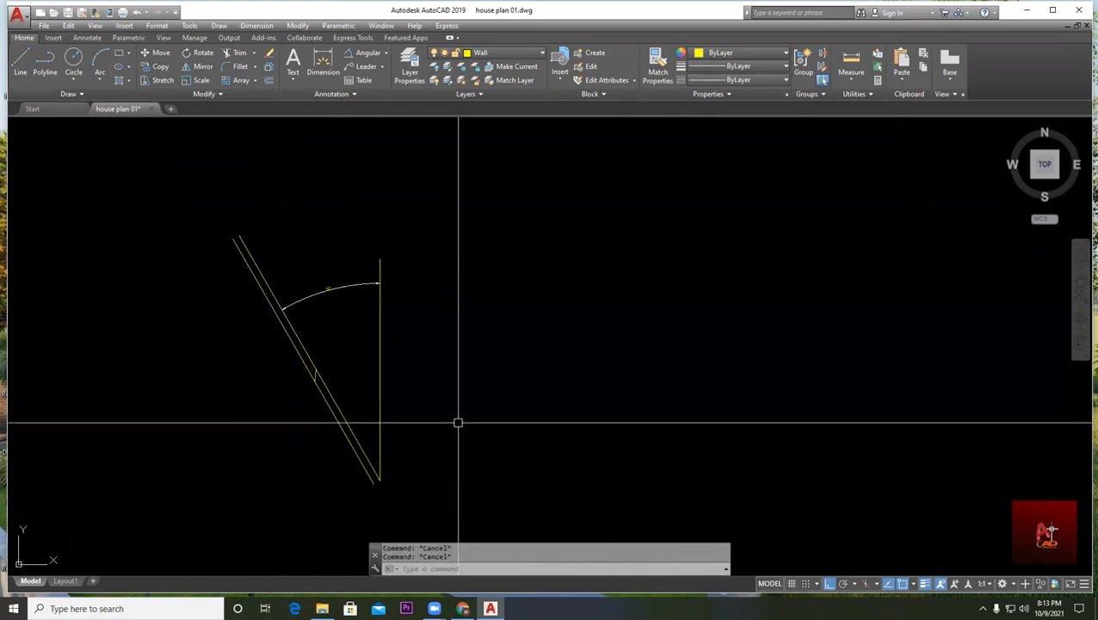
middle_click_drag(458, 422, 377, 376)
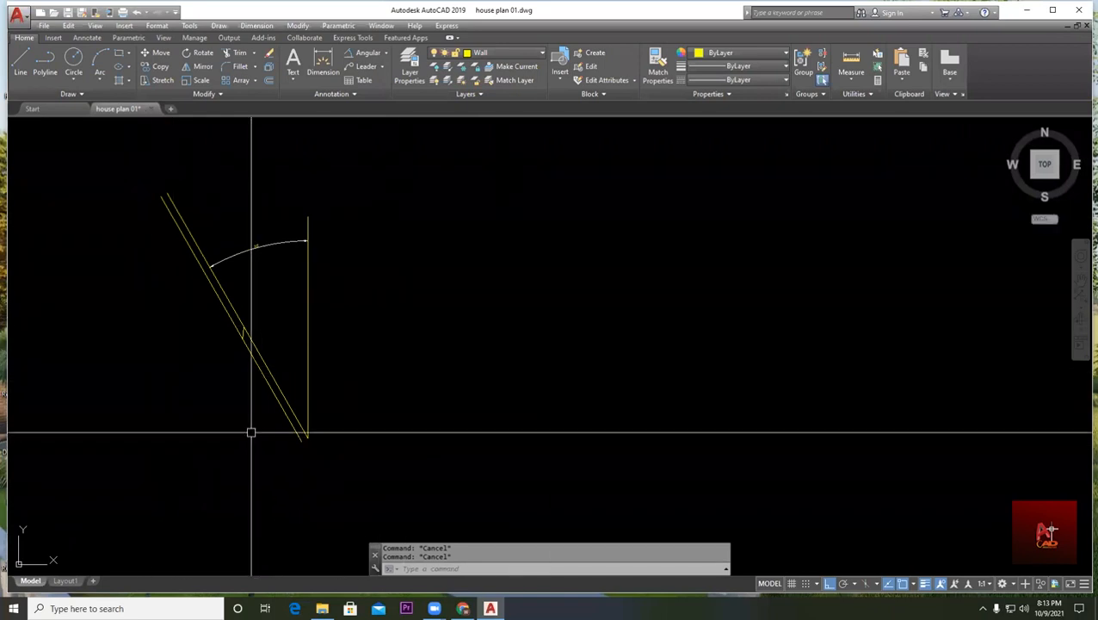
scroll(390, 405, "down", 2)
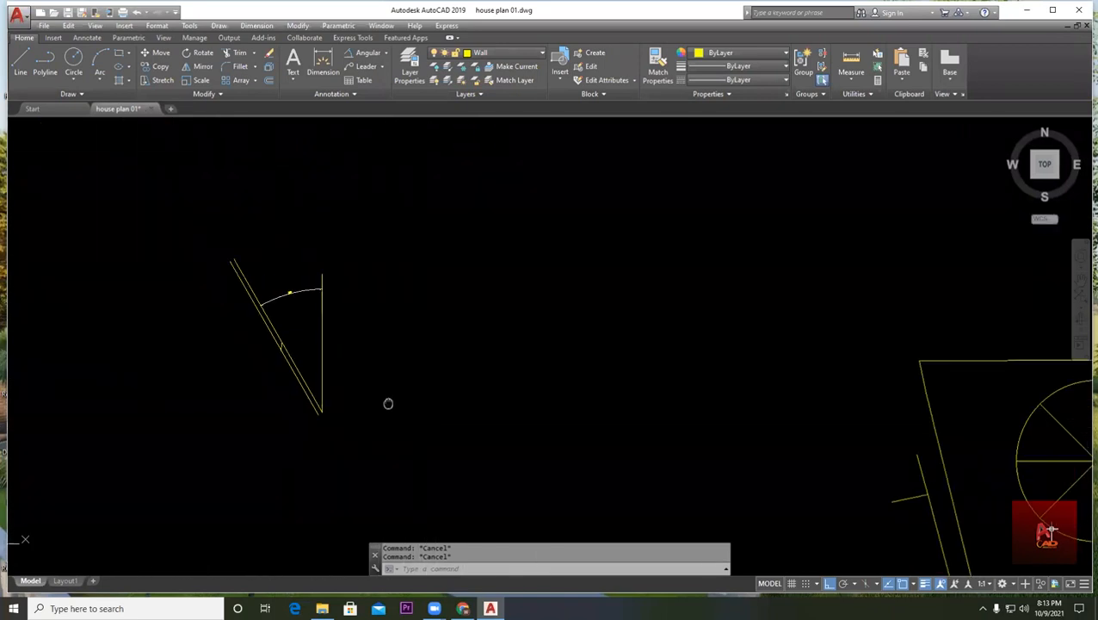
middle_click_drag(389, 404, 328, 374)
left_click(159, 53)
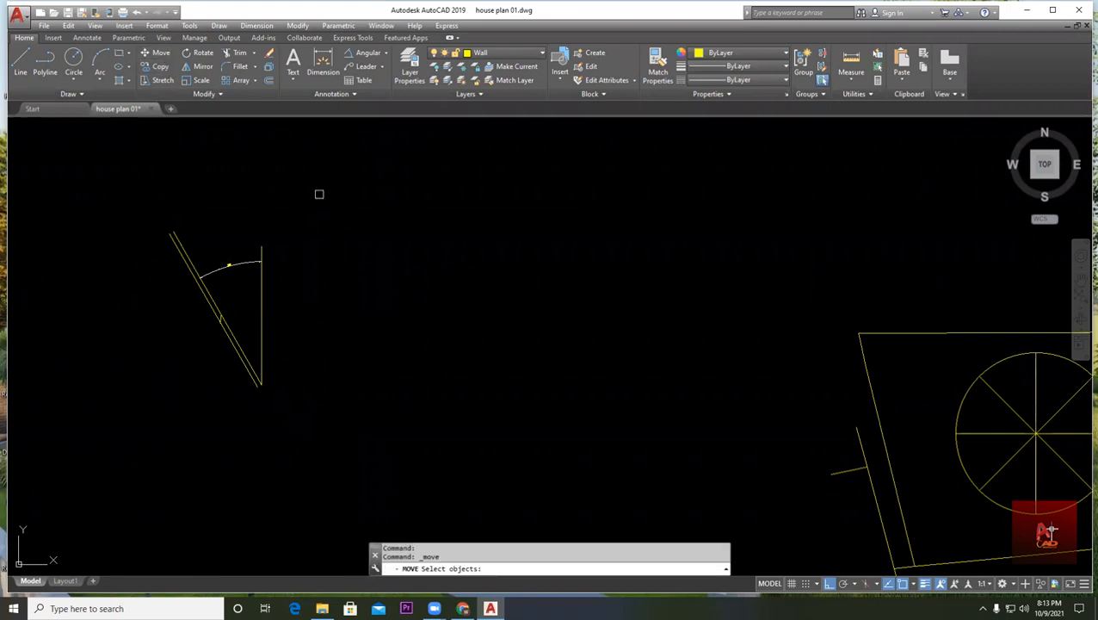
left_click(110, 189)
left_click(288, 422)
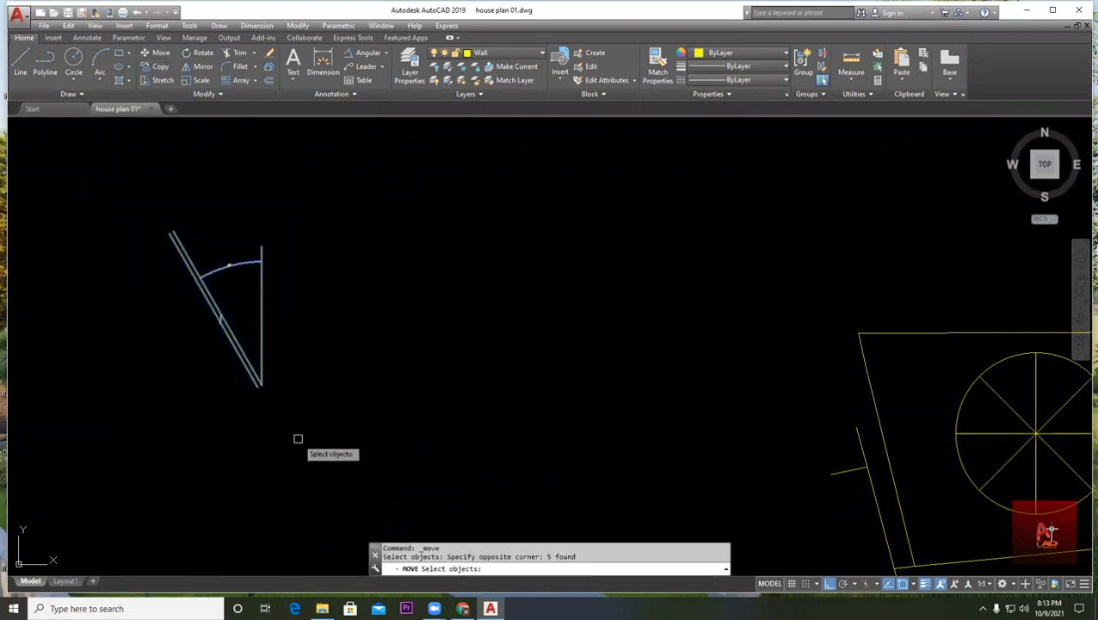
scroll(264, 386, "up", 2)
key("Return")
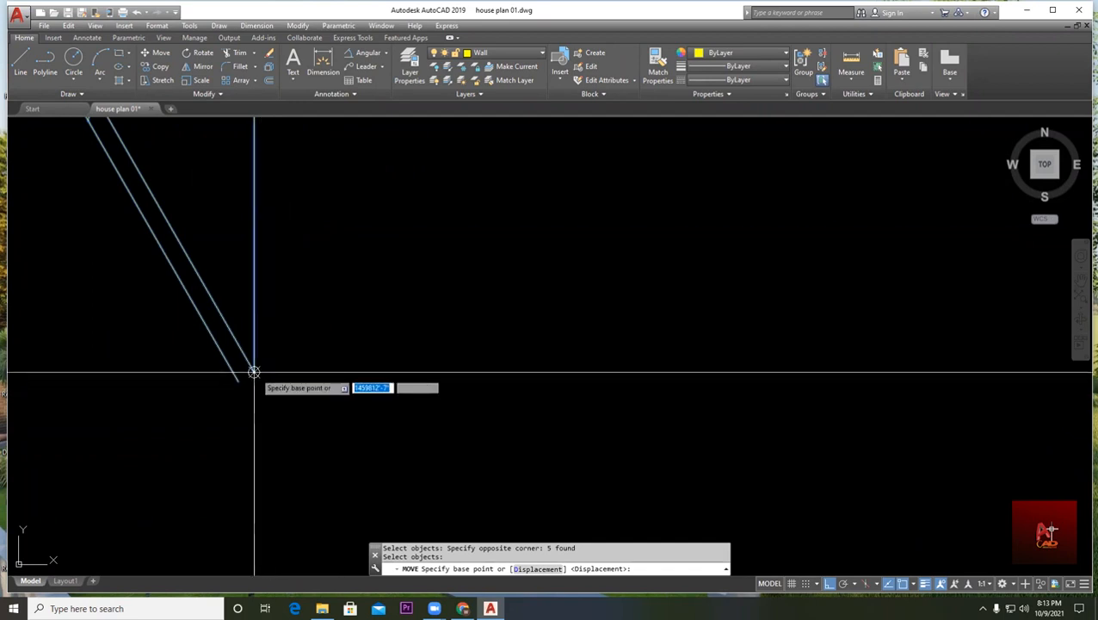
left_click(253, 372)
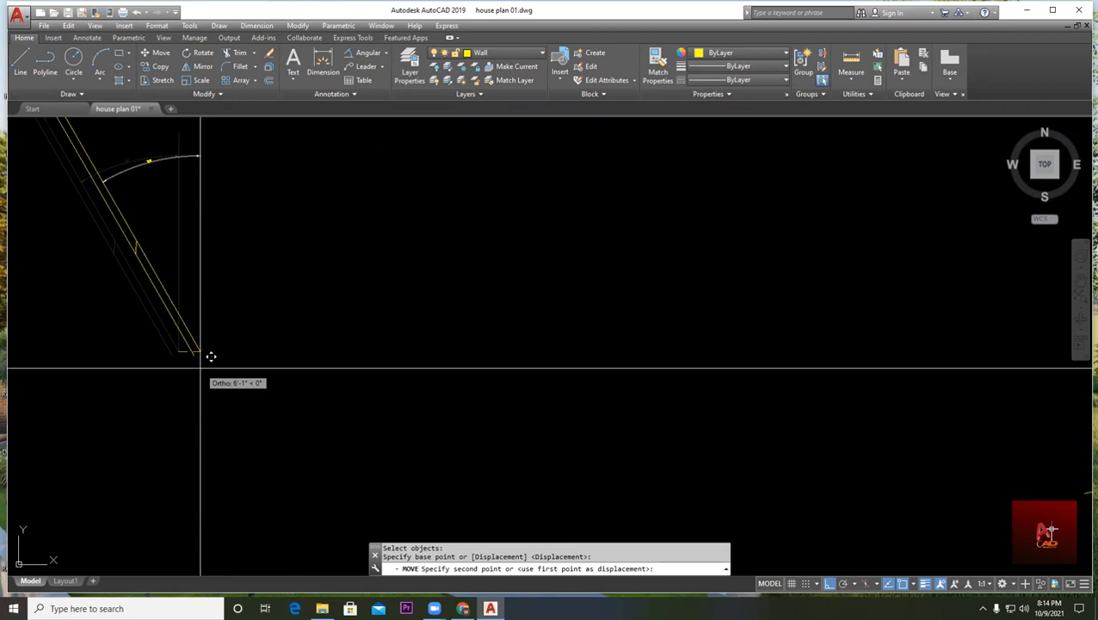
scroll(275, 348, "down", 3)
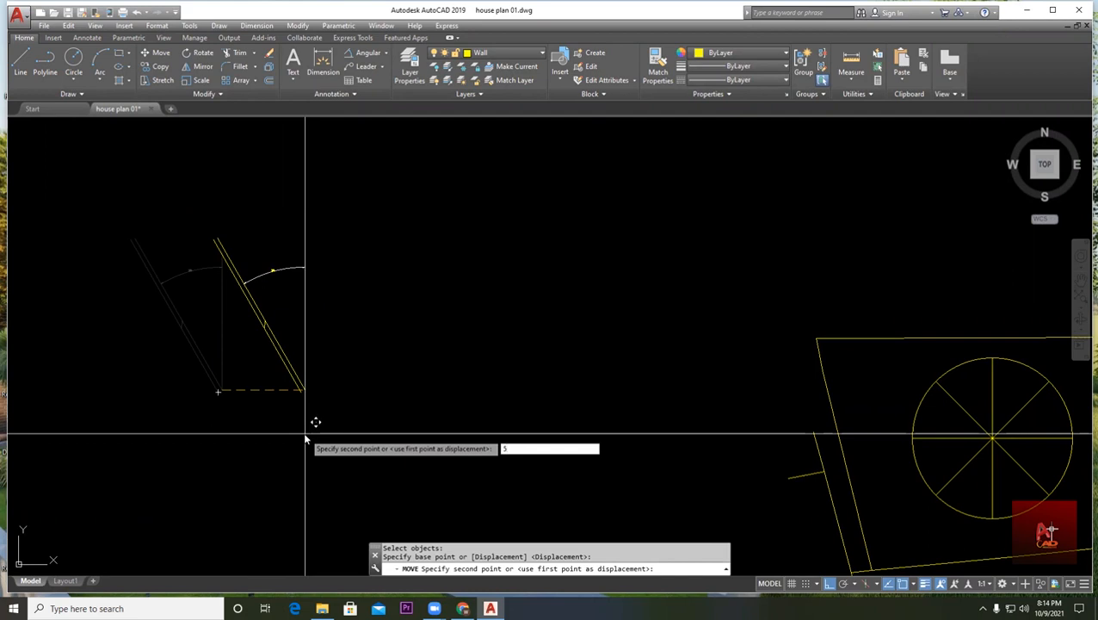
key("Return")
middle_click_drag(266, 412, 370, 408)
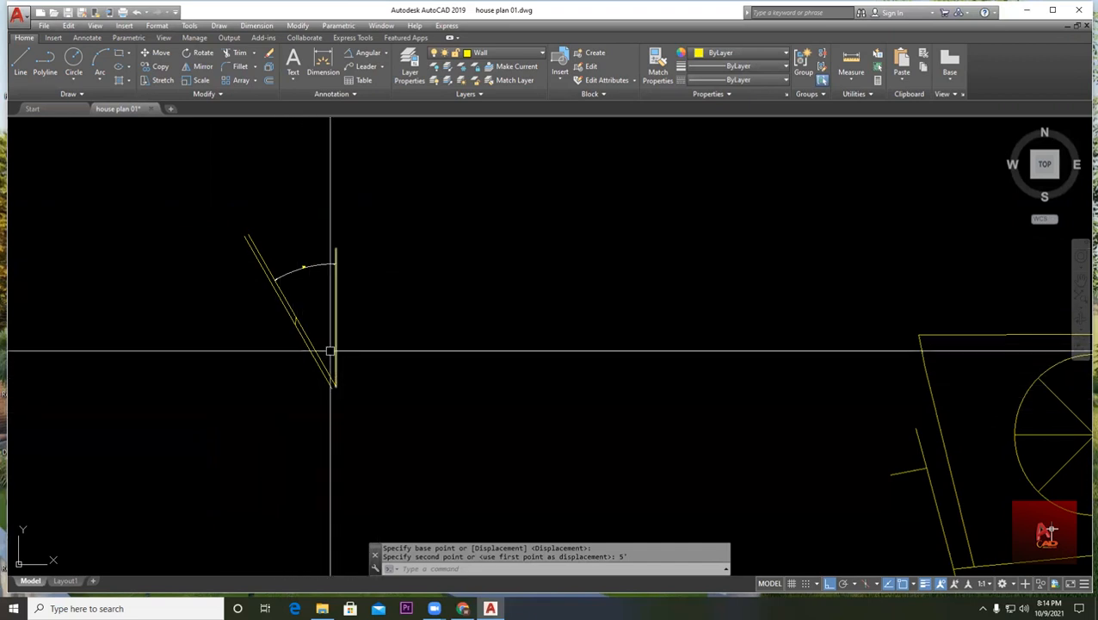
key("Escape")
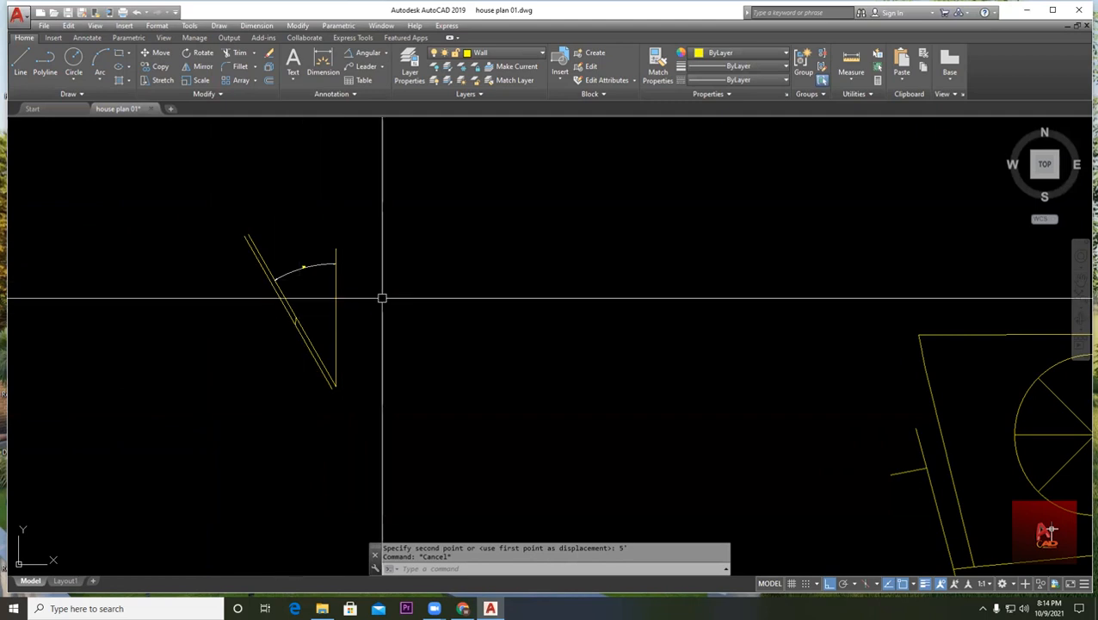
- With Ortho off, draw an irregular seven-sided polyline with an inward notch in its upper side, ending at its start point, between the slanted lines and plot outline
middle_click_drag(428, 282, 249, 282)
key("Escape")
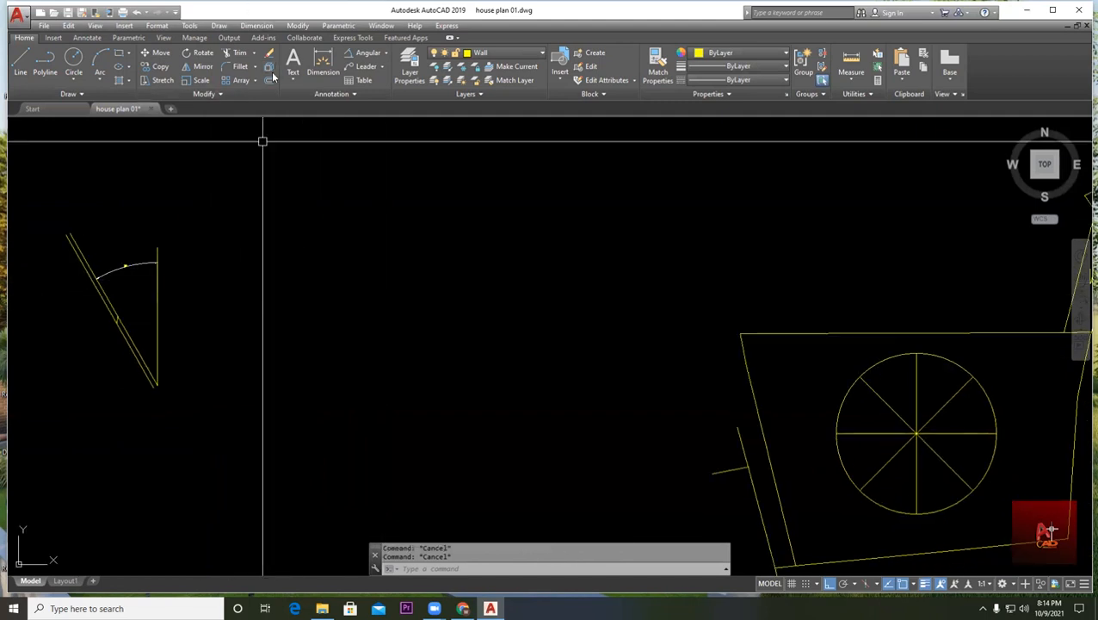
middle_click_drag(385, 296, 377, 295)
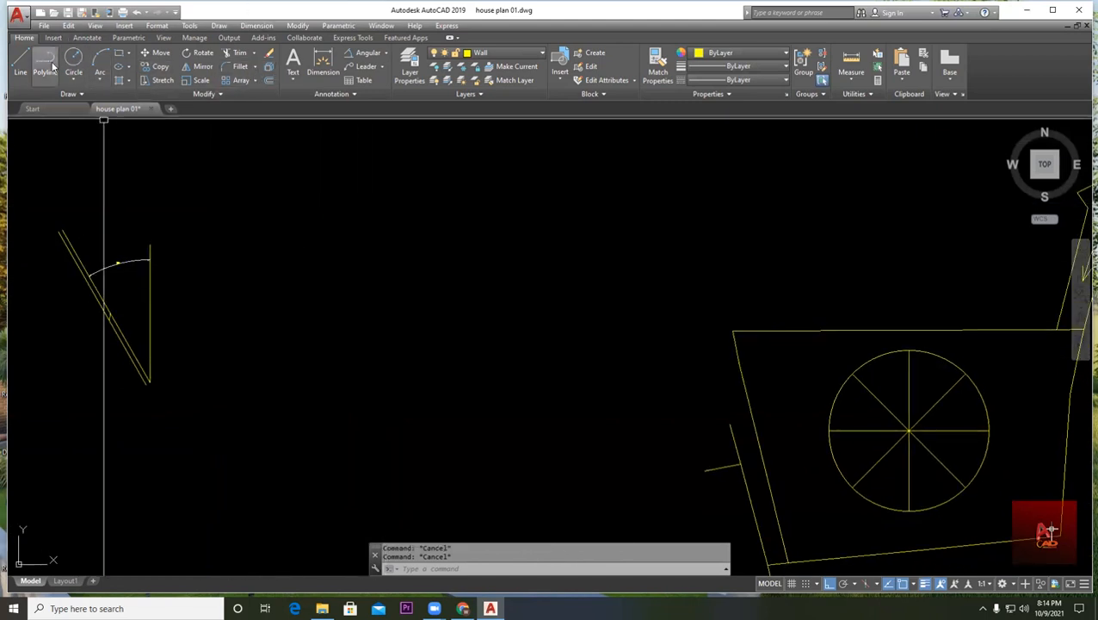
left_click(47, 69)
left_click(376, 320)
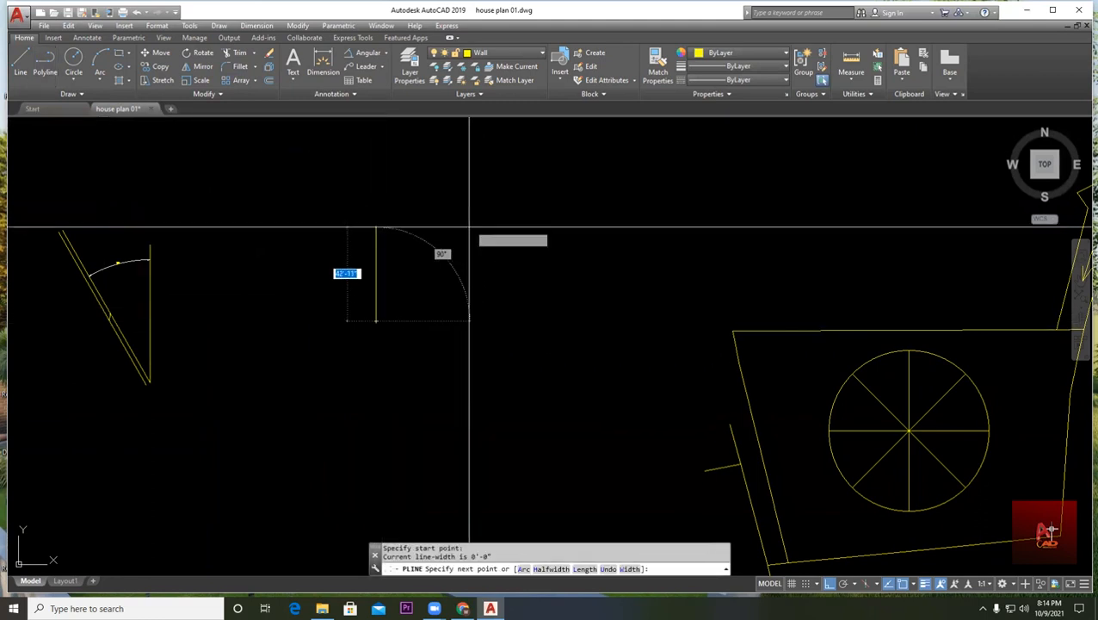
left_click(448, 194)
left_click(580, 348)
left_click(357, 460)
left_click(246, 280)
left_click(387, 207)
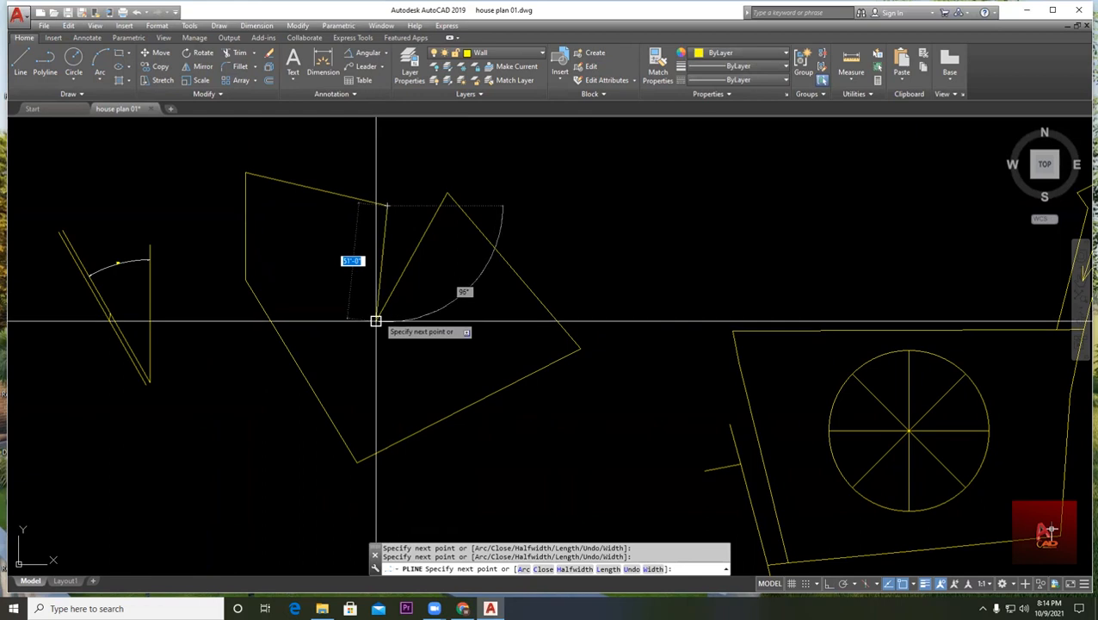
left_click(375, 321)
key("Escape")
- Select the notched polyline to check whether all its segments belong to one object, then clear the selection
scroll(442, 331, "down", 2)
scroll(443, 331, "up", 2)
left_click(334, 267)
left_click(255, 204)
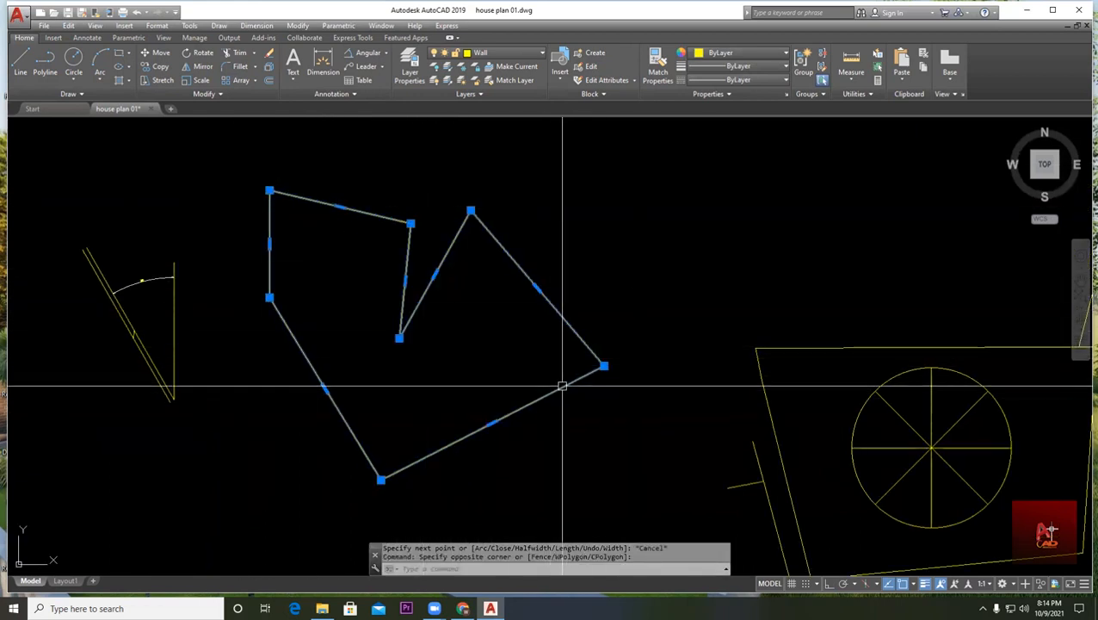
middle_click_drag(562, 386, 487, 350)
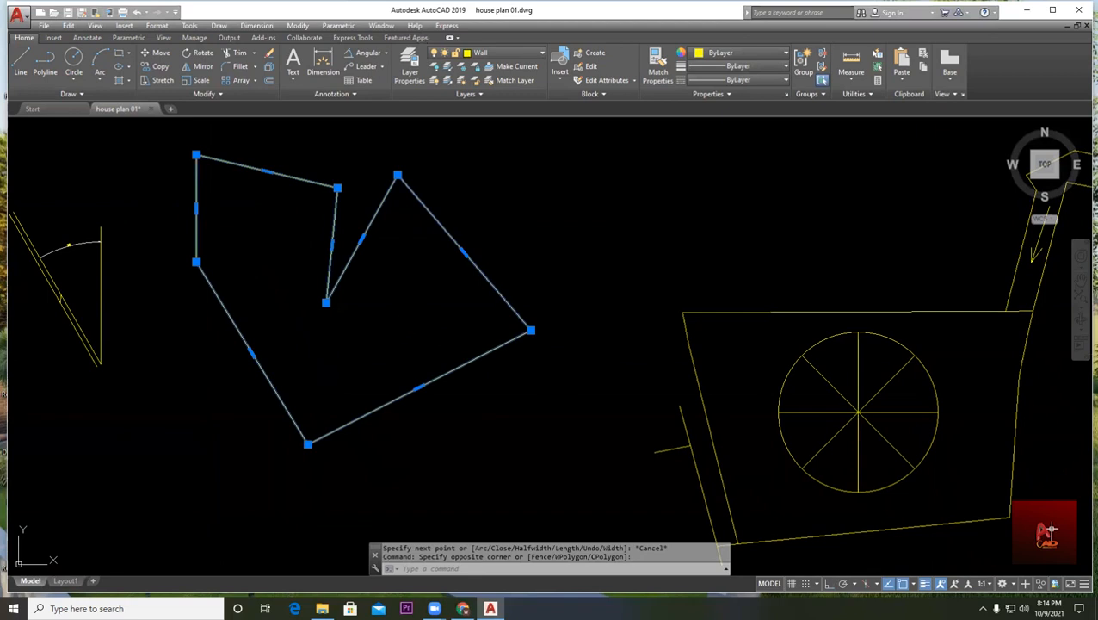
left_click(376, 309)
left_click(372, 303)
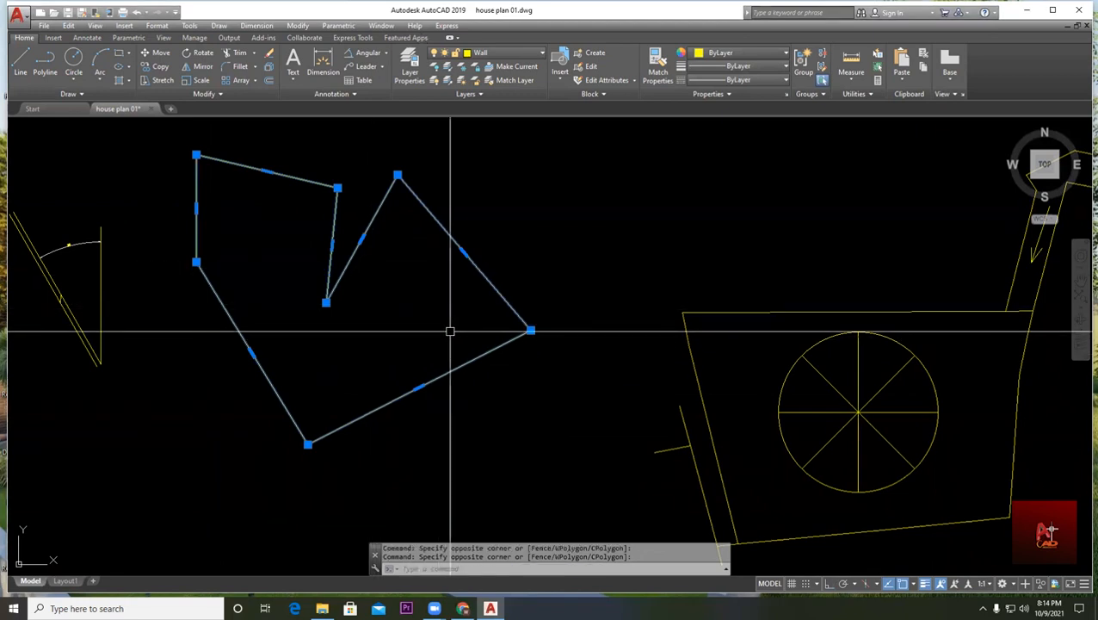
key("Escape")
- Explode the notched polyline into separate line segments
left_click(269, 67)
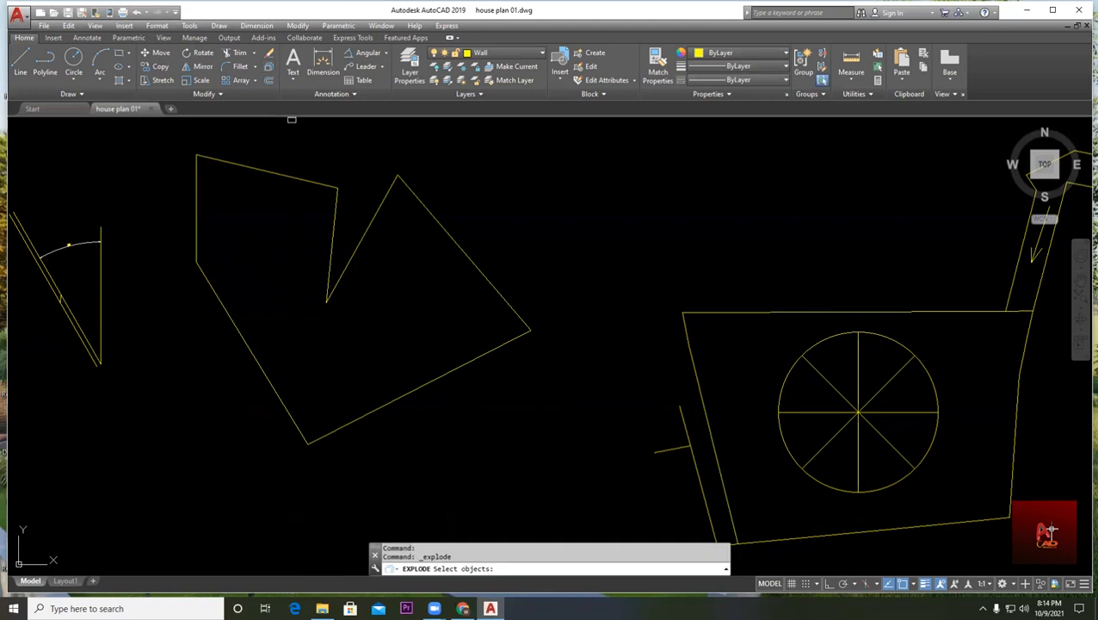
left_click(546, 379)
left_click(235, 186)
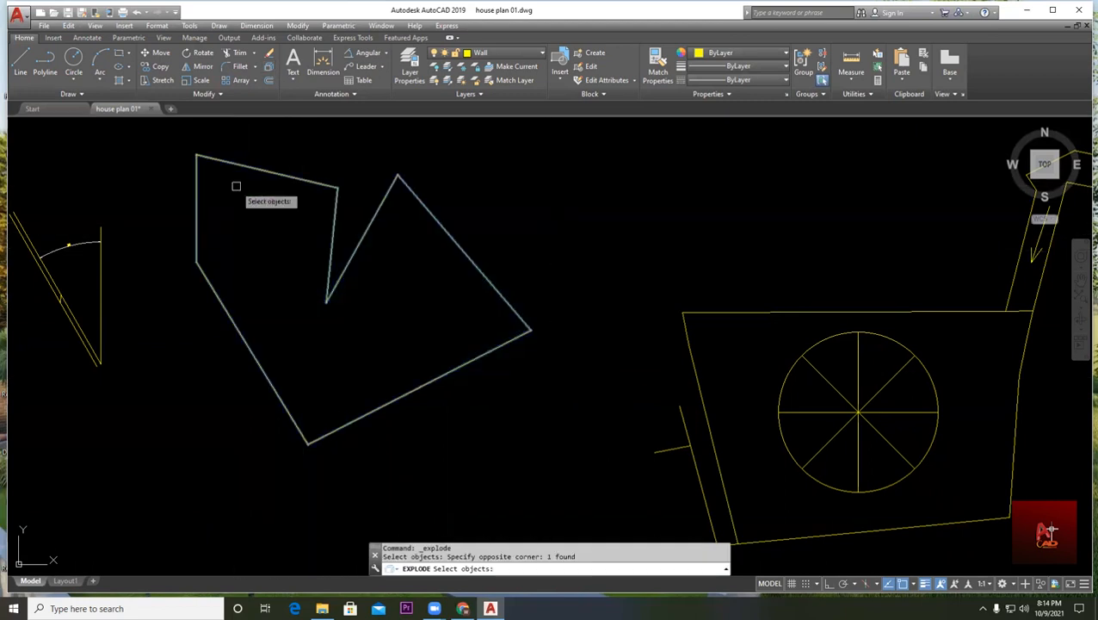
key("Return")
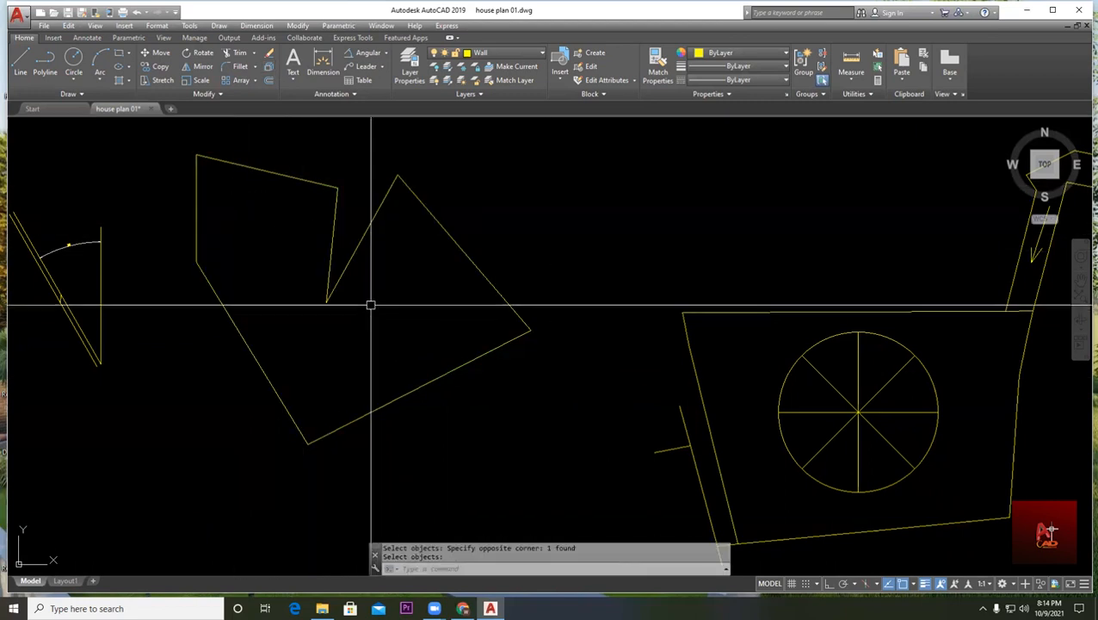
- Select the segments of the exploded shape one after another to check whether each is an independent line
left_click(478, 441)
left_click(375, 360)
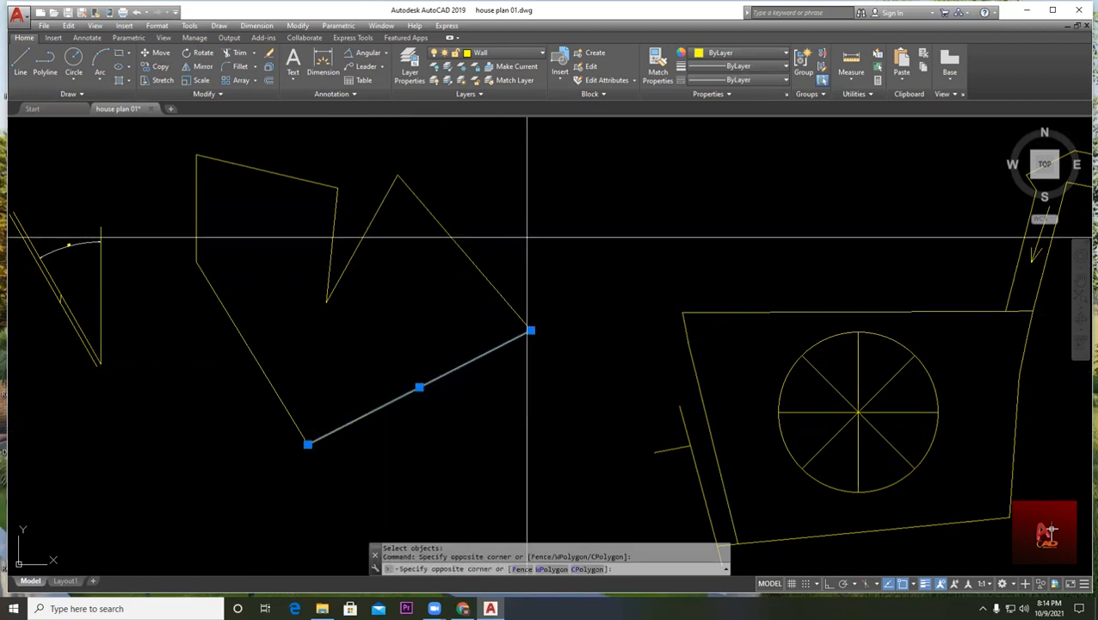
left_click(419, 274)
key("Escape")
left_click(371, 258)
left_click(348, 215)
key("Escape")
left_click(341, 225)
left_click(297, 216)
key("Escape")
left_click(265, 198)
left_click(252, 168)
key("Escape")
left_click(283, 295)
left_click(196, 312)
key("Escape")
- Erase the exploded shape together with the slanted lines, vertical line and angular dimension beside it
scroll(331, 314, "down", 3)
scroll(297, 321, "down", 5)
scroll(383, 345, "up", 3)
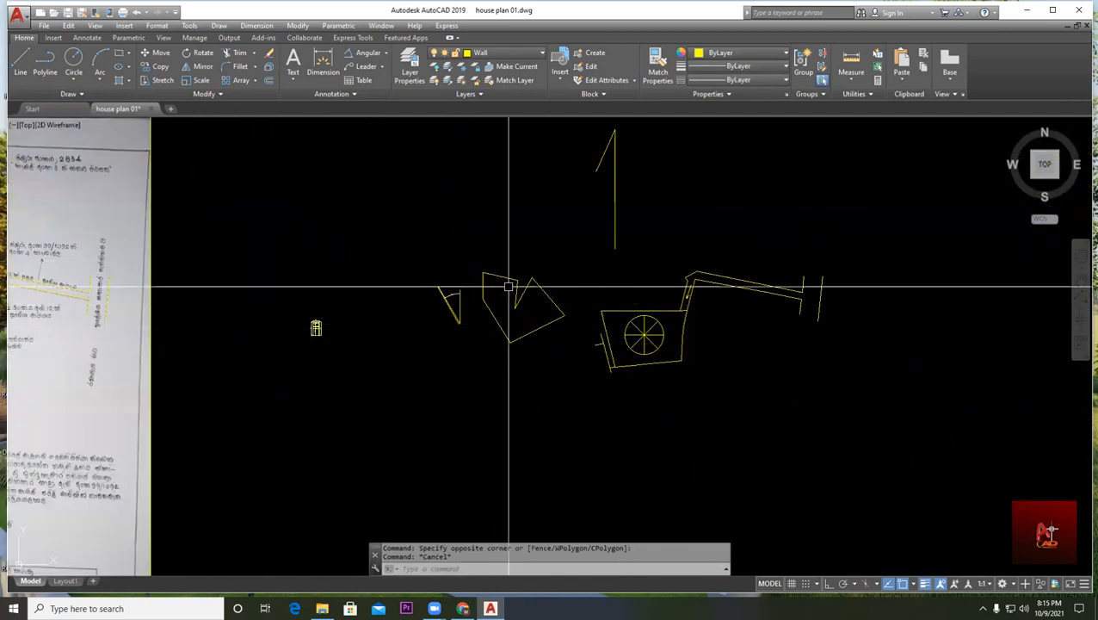
scroll(498, 306, "up", 4)
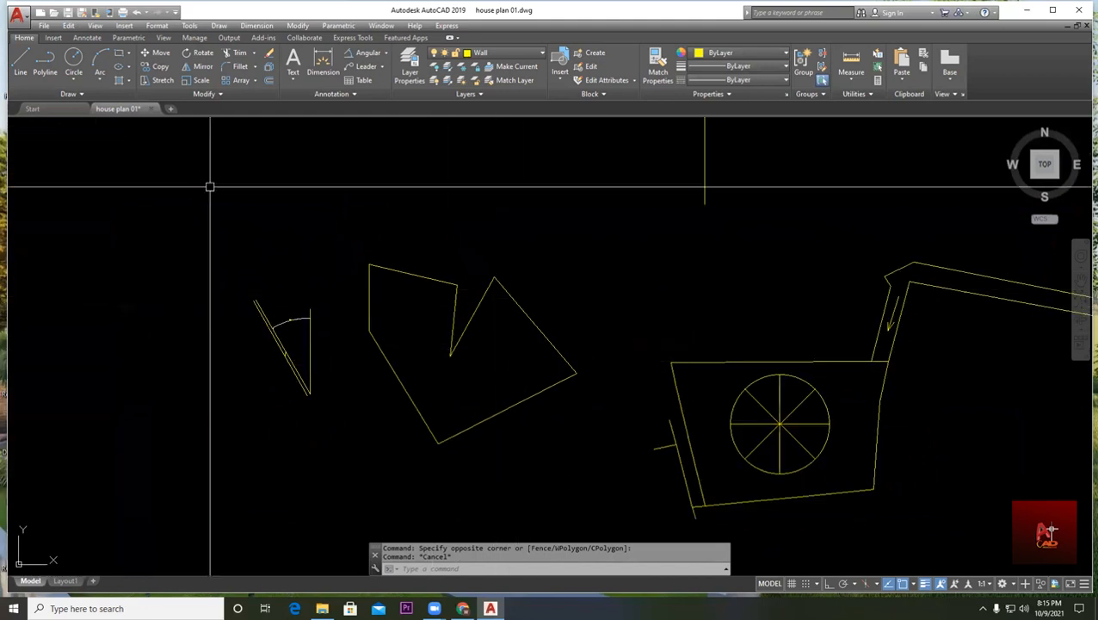
key("Escape")
scroll(419, 262, "down", 2)
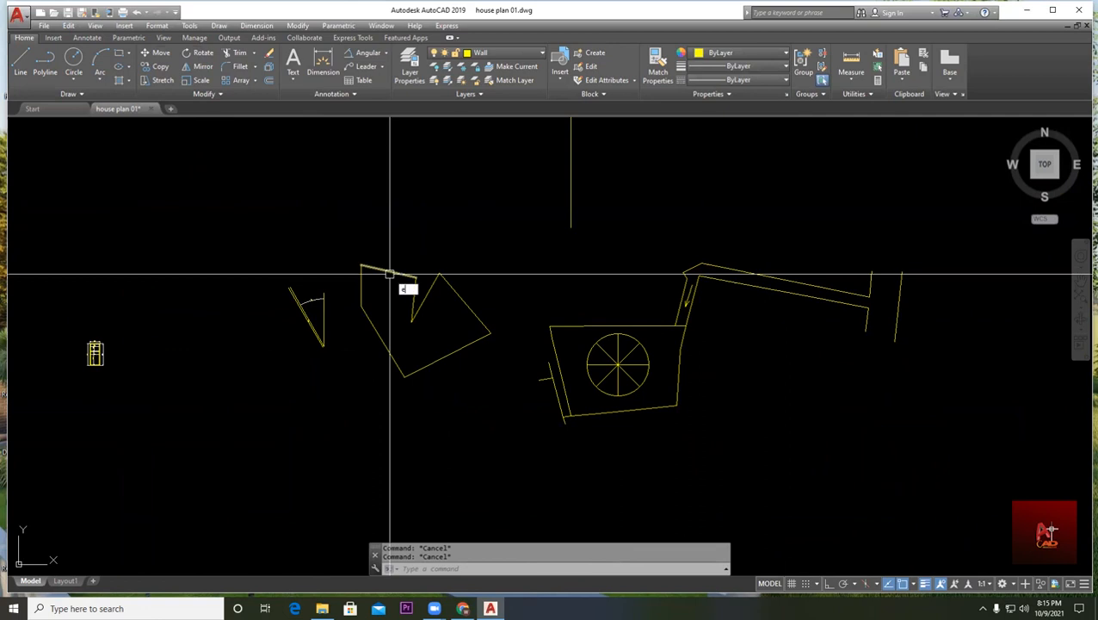
key("Return")
left_click(508, 392)
left_click(231, 213)
key("Return")
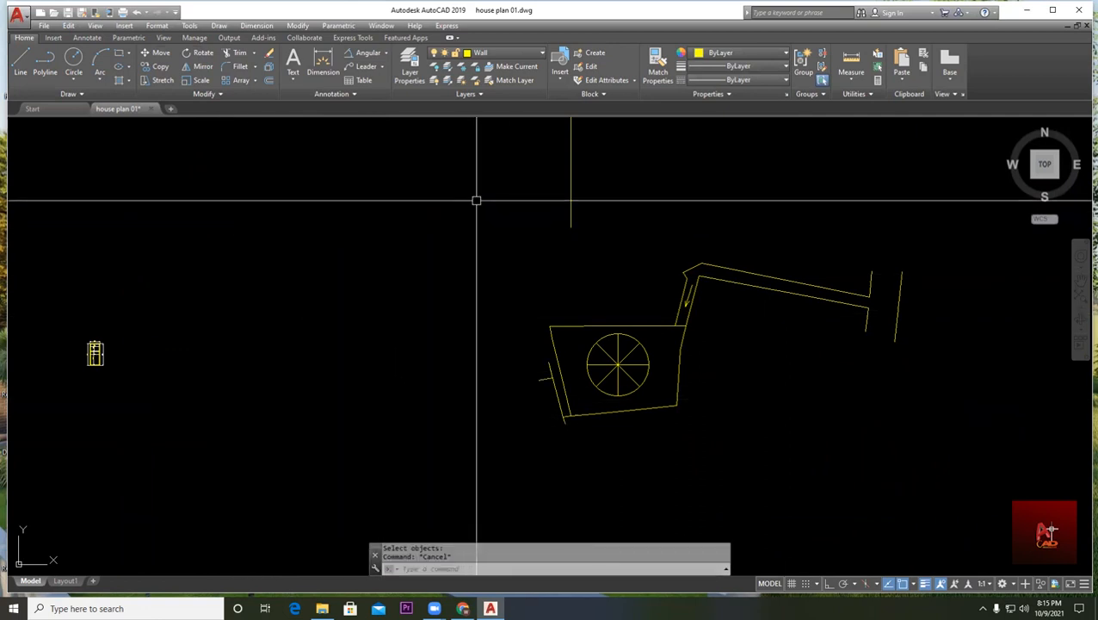
key("Escape")
middle_click_drag(578, 231, 534, 275)
type("e")
key("Return")
left_click(583, 257)
key("Escape")
scroll(450, 239, "down", 2)
key("Escape")
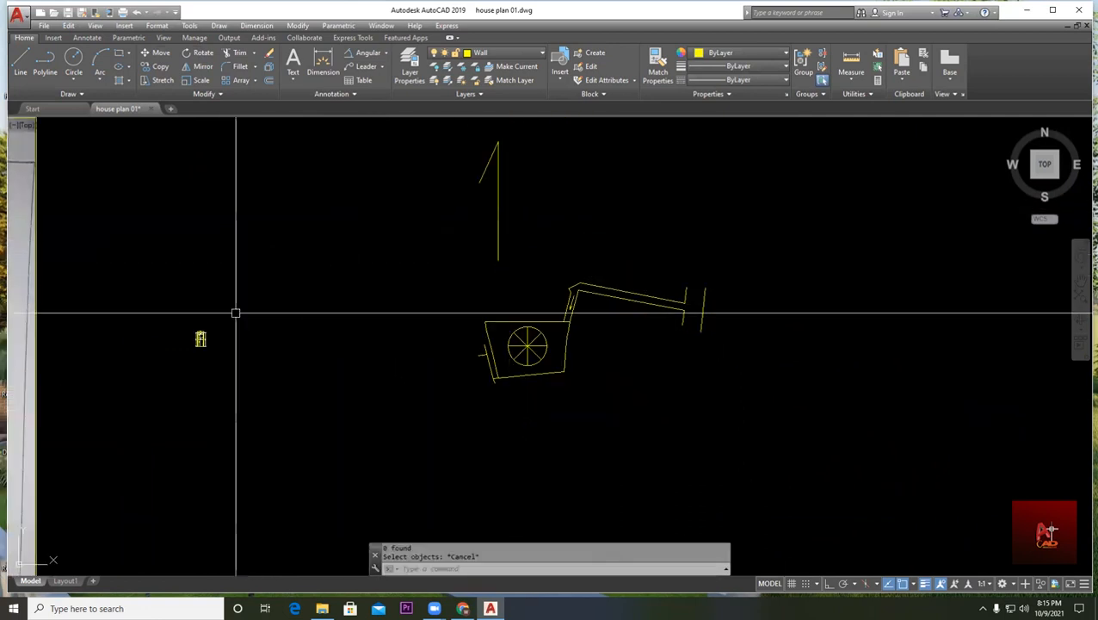
key("Escape")
- With Ortho on, draw a horizontal line about 44'-9" long beside the dimensioned plan and a longer one of about 73' above it
scroll(188, 350, "up", 5)
middle_click_drag(411, 290, 386, 279)
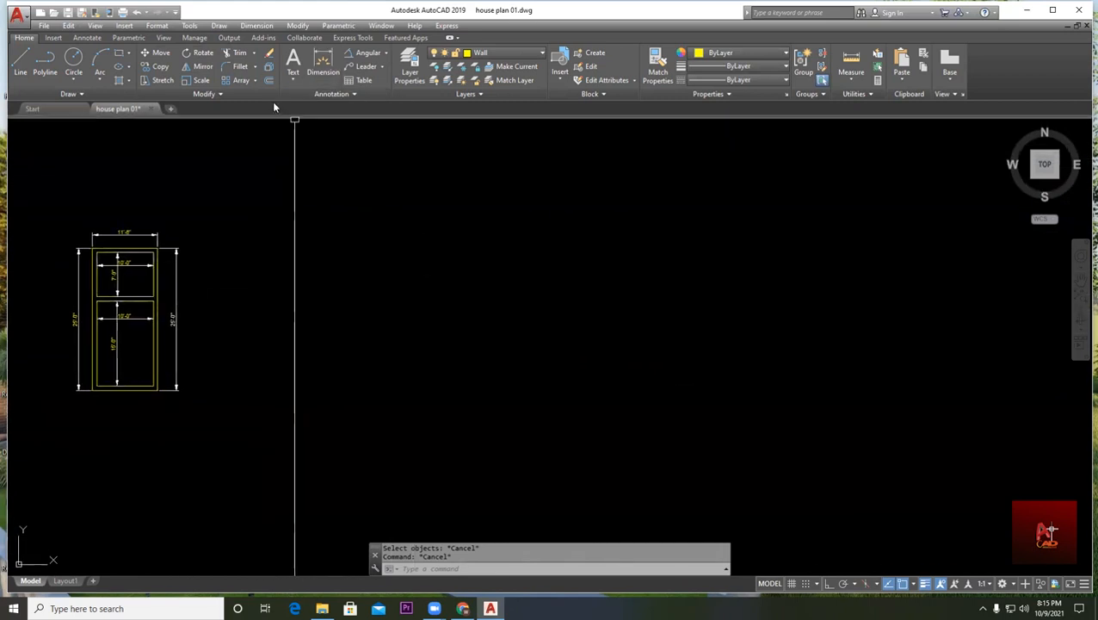
left_click(255, 54)
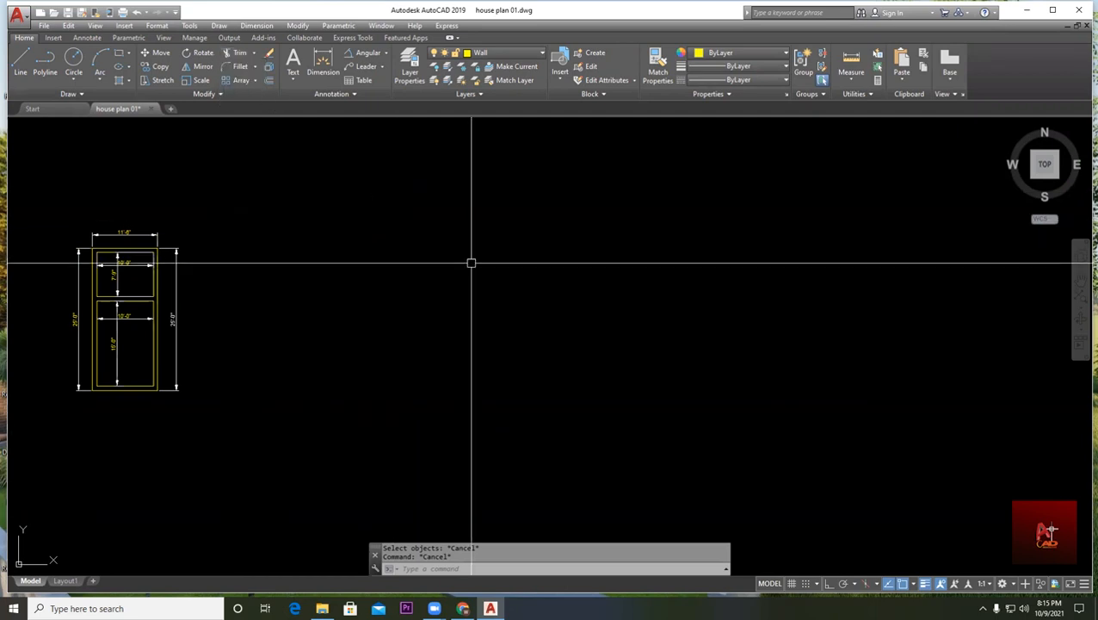
middle_click_drag(488, 270, 438, 255)
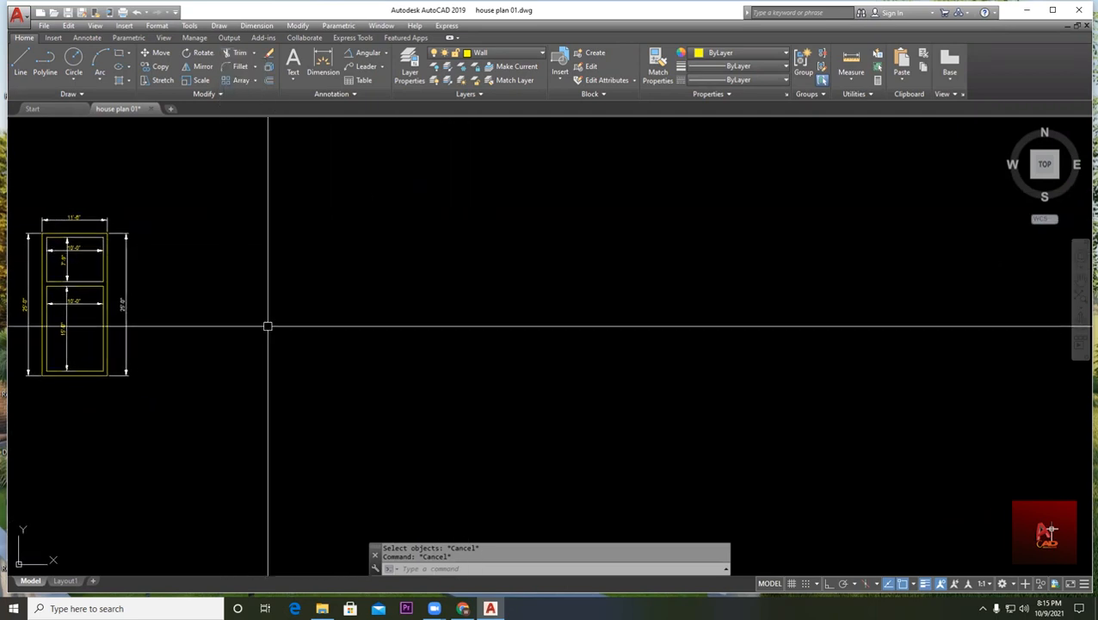
left_click(20, 62)
left_click(330, 325)
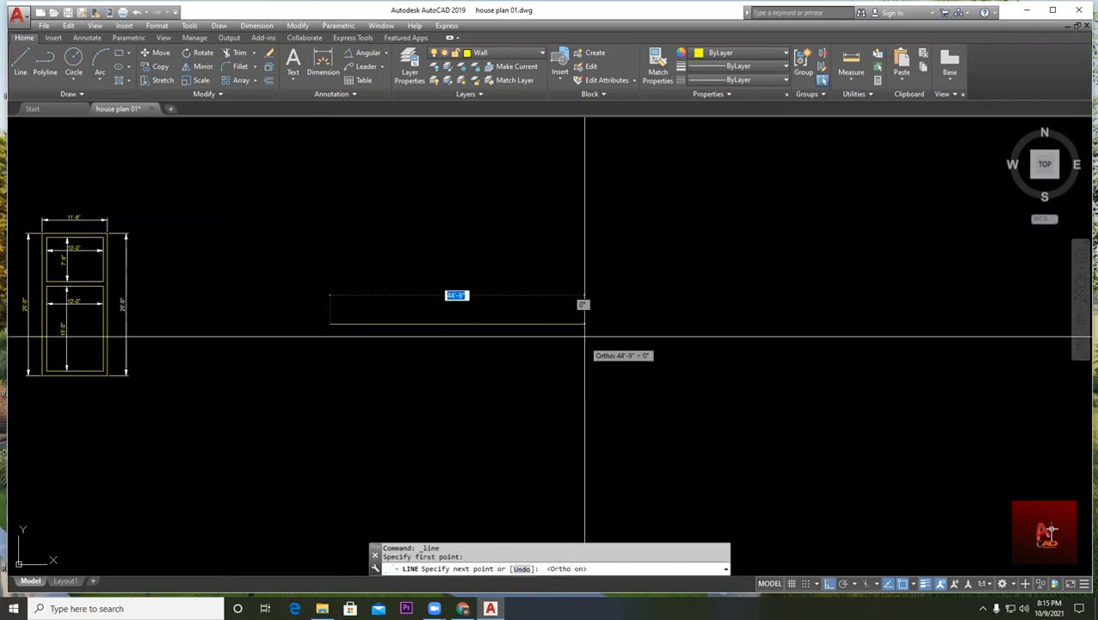
left_click(584, 327)
middle_click_drag(404, 208, 386, 256)
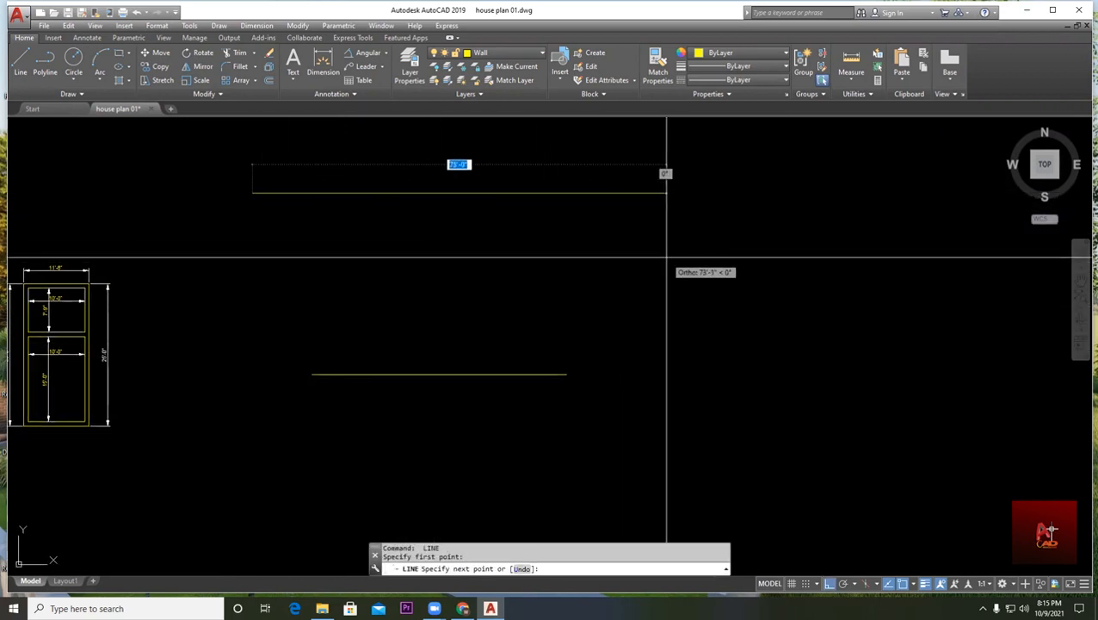
left_click(667, 192)
key("Escape")
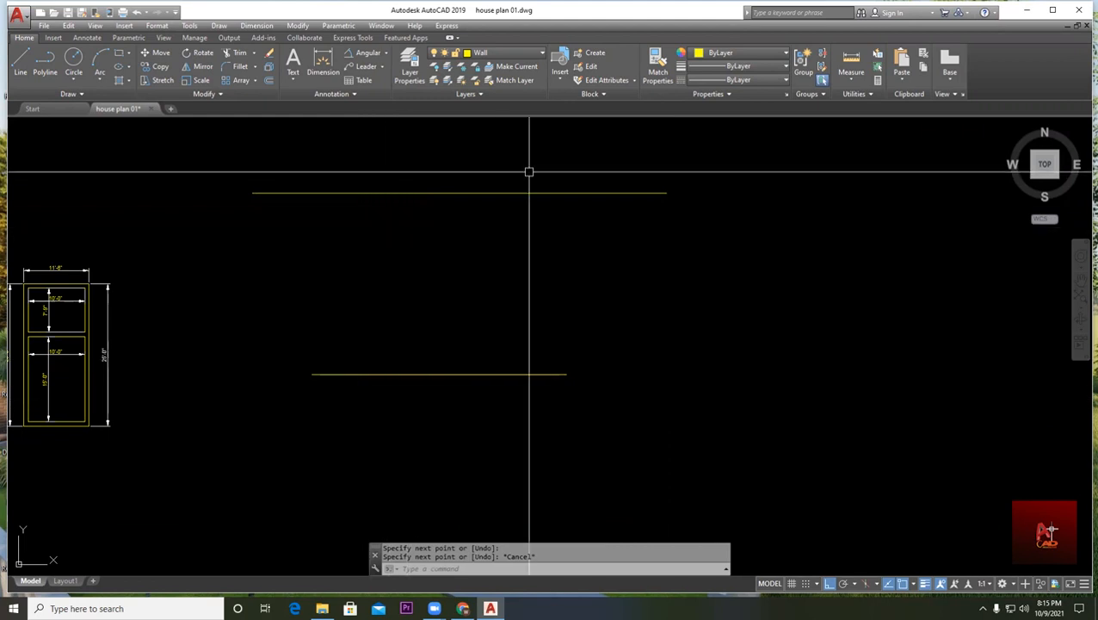
- Draw a vertical line up from the midpoint of the lower horizontal line, stopping short of the upper horizontal line
key("Return")
left_click(438, 375)
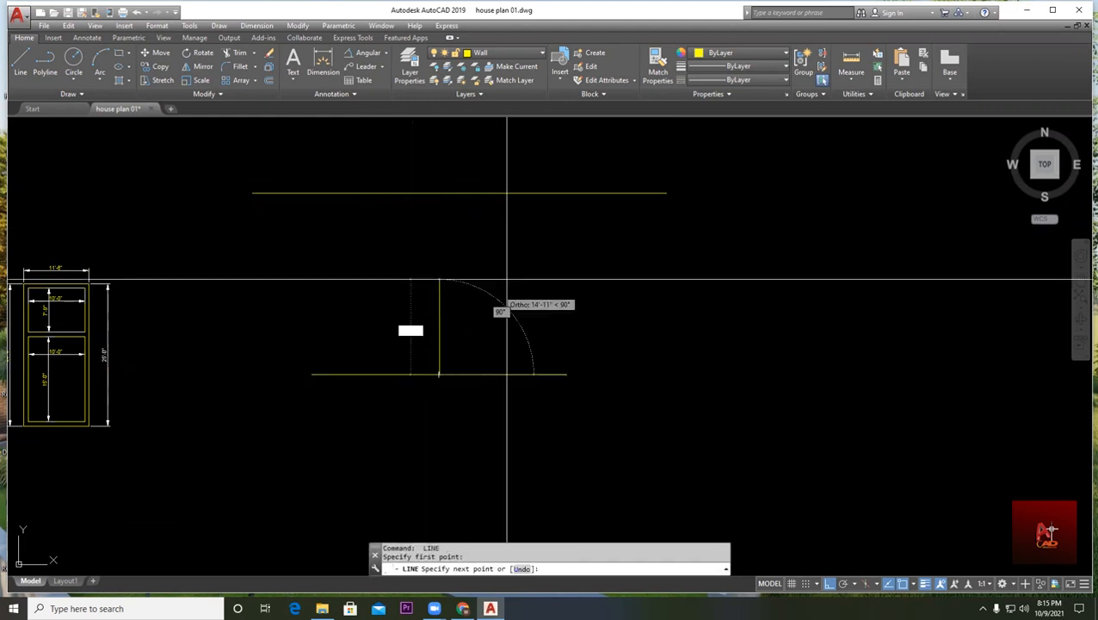
left_click(505, 265)
key("Escape")
- Stretch the vertical line's upper endpoint by its grip to the upper horizontal line, and undo the stretch
scroll(471, 263, "up", 4)
scroll(520, 245, "down", 6)
scroll(413, 280, "up", 2)
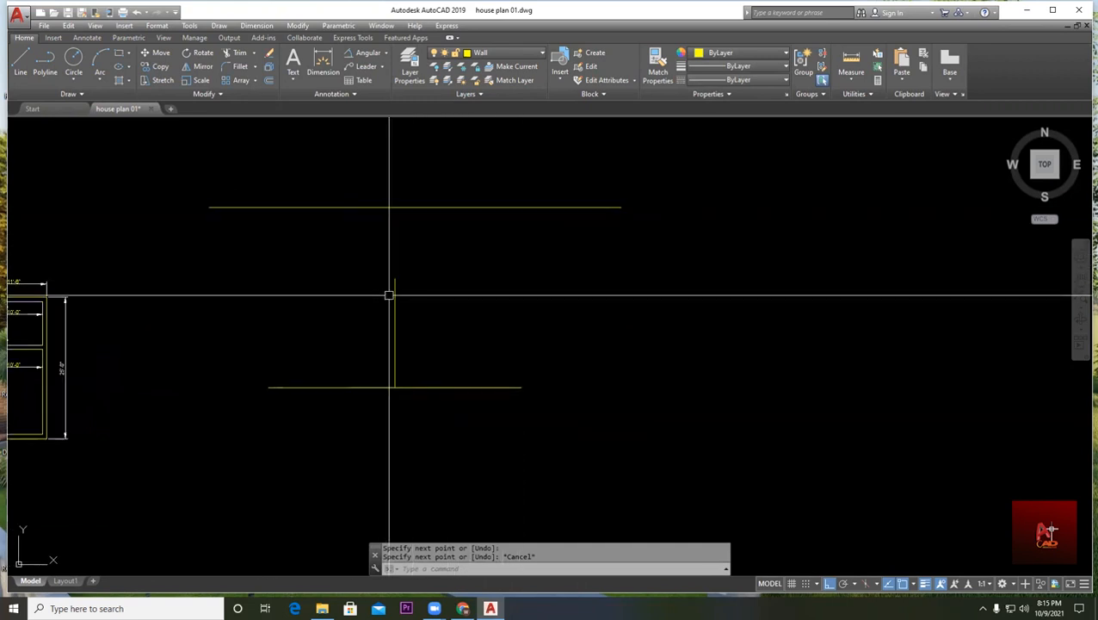
left_click(397, 297)
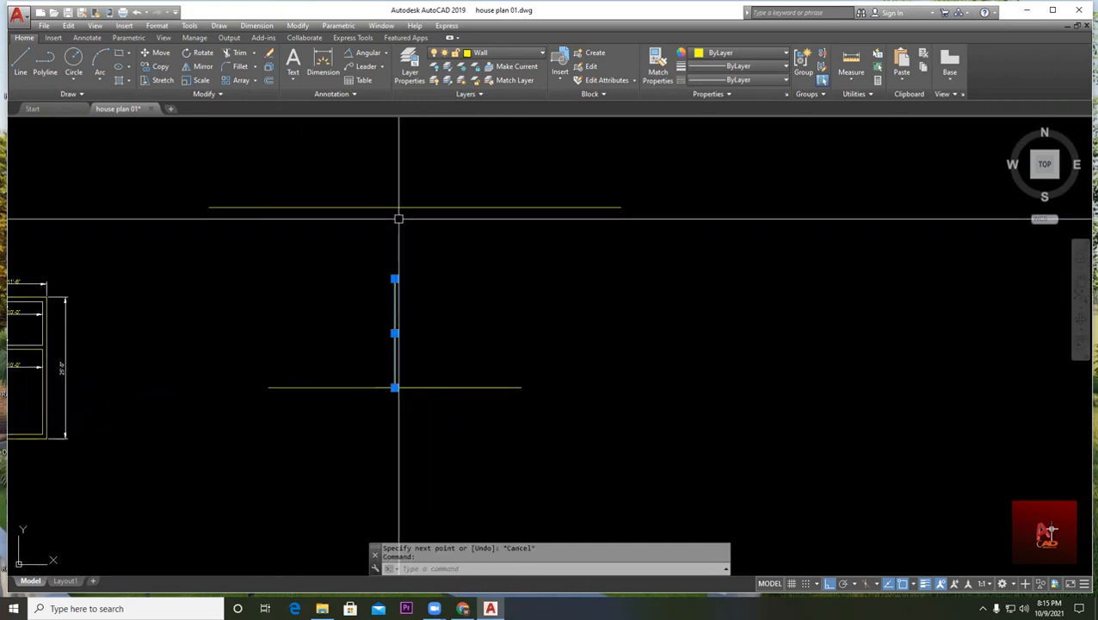
key("Escape")
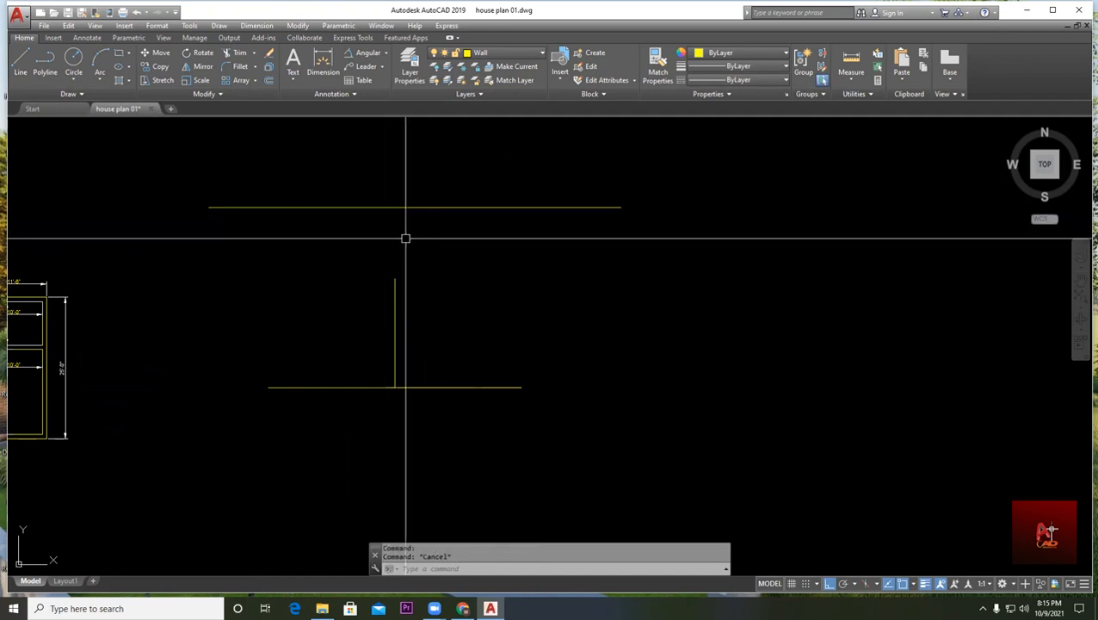
left_click(395, 301)
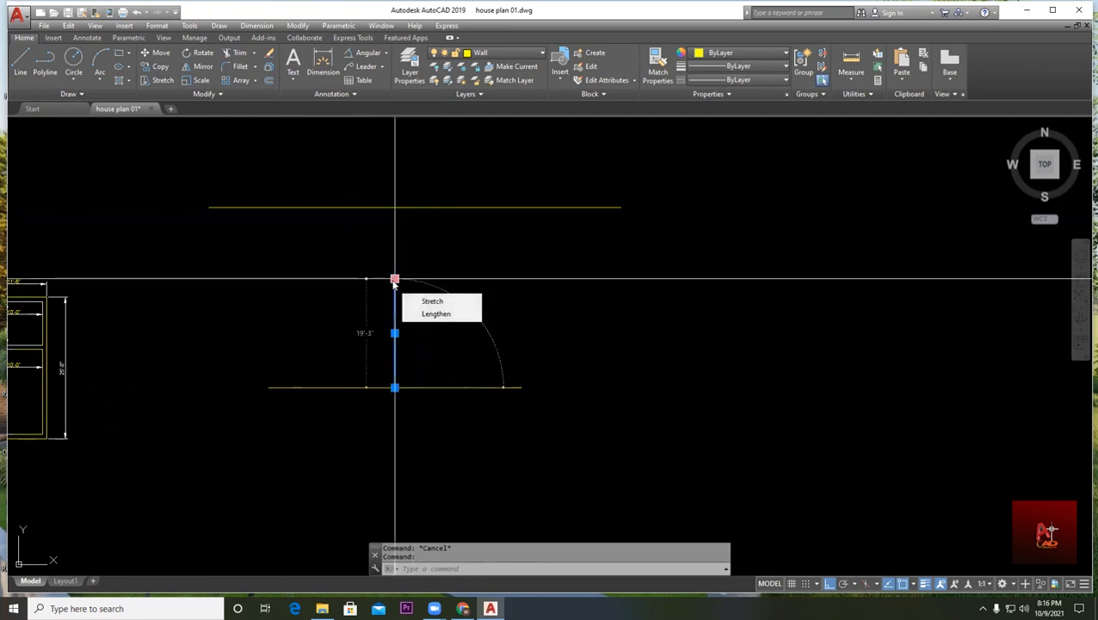
left_click(394, 279)
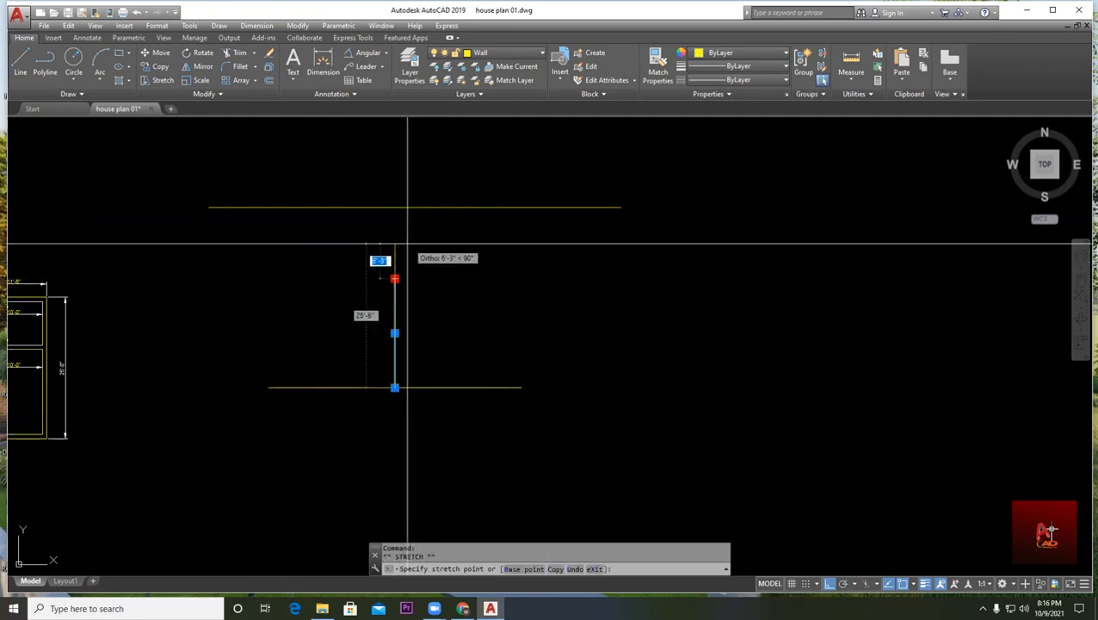
left_click(395, 208)
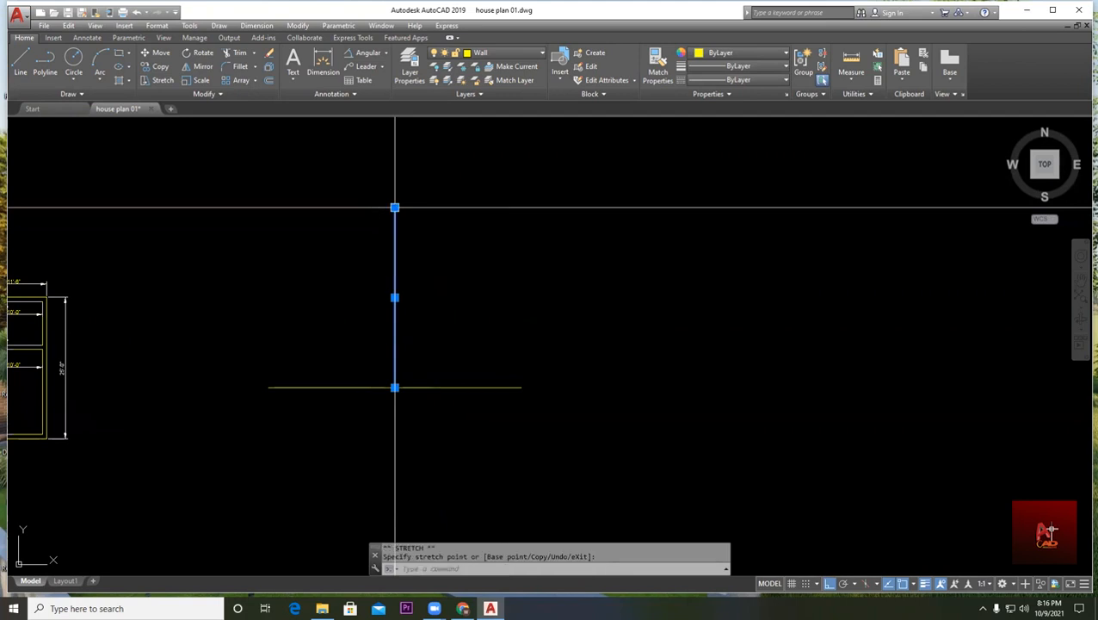
key("Escape")
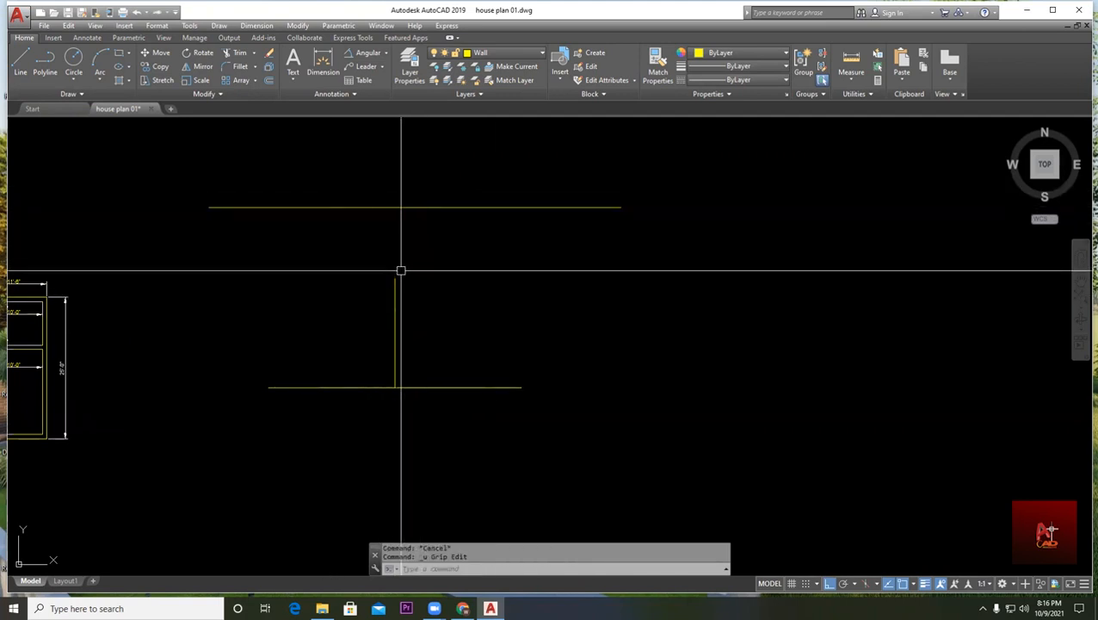
key("ctrl+z")
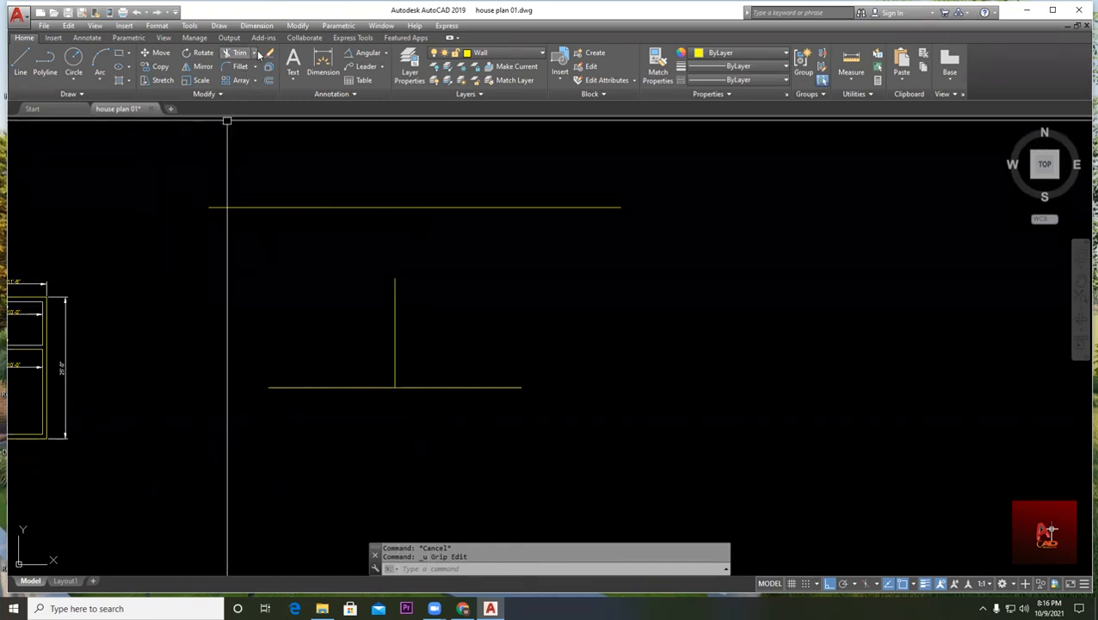
- Copy the upper horizontal line twice straight up so that three parallel lines of equal length are stacked above the vertical line
left_click(255, 53)
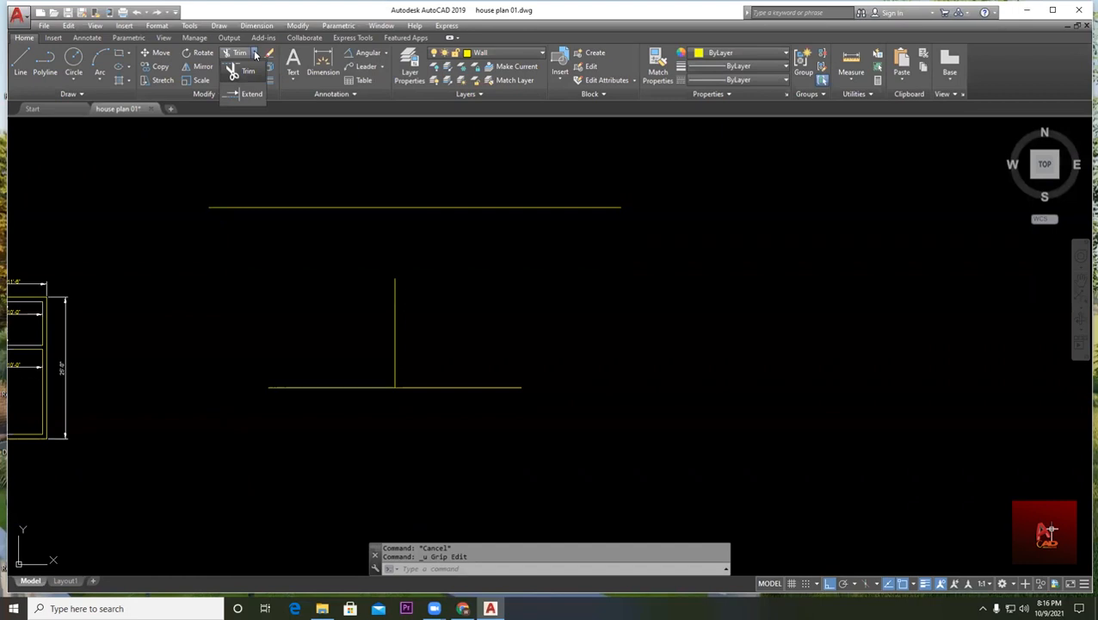
left_click(397, 313)
middle_click_drag(410, 204, 396, 284)
type("co")
key("Return")
left_click(448, 326)
left_click(385, 200)
key("Return")
left_click(606, 287)
left_click(703, 213)
middle_click_drag(692, 194, 687, 279)
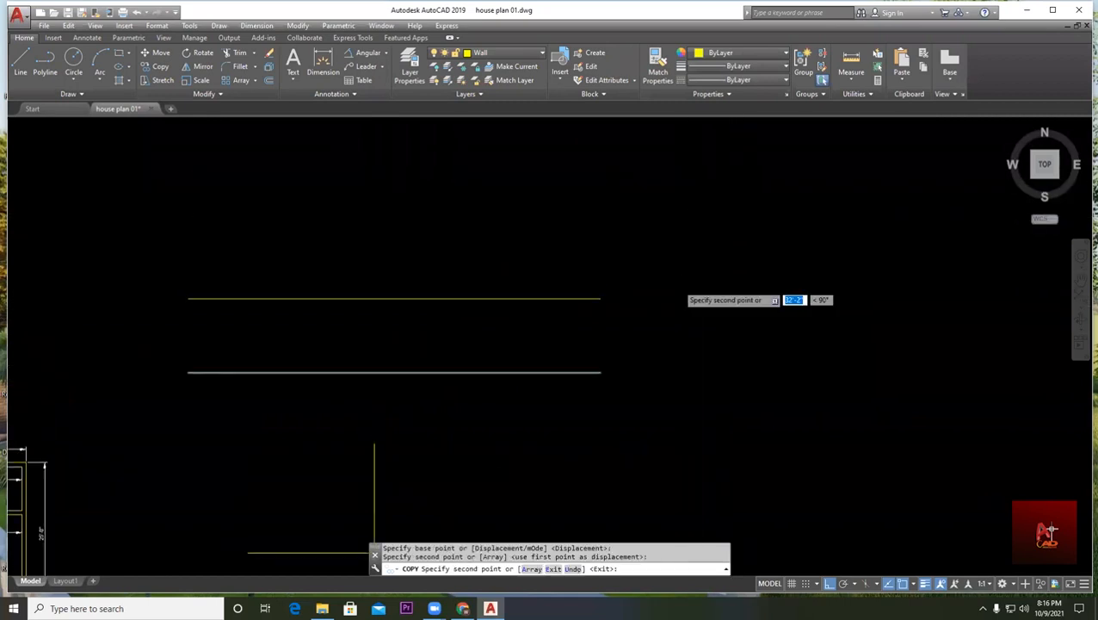
left_click(674, 218)
key("Escape")
middle_click_drag(549, 268, 533, 223)
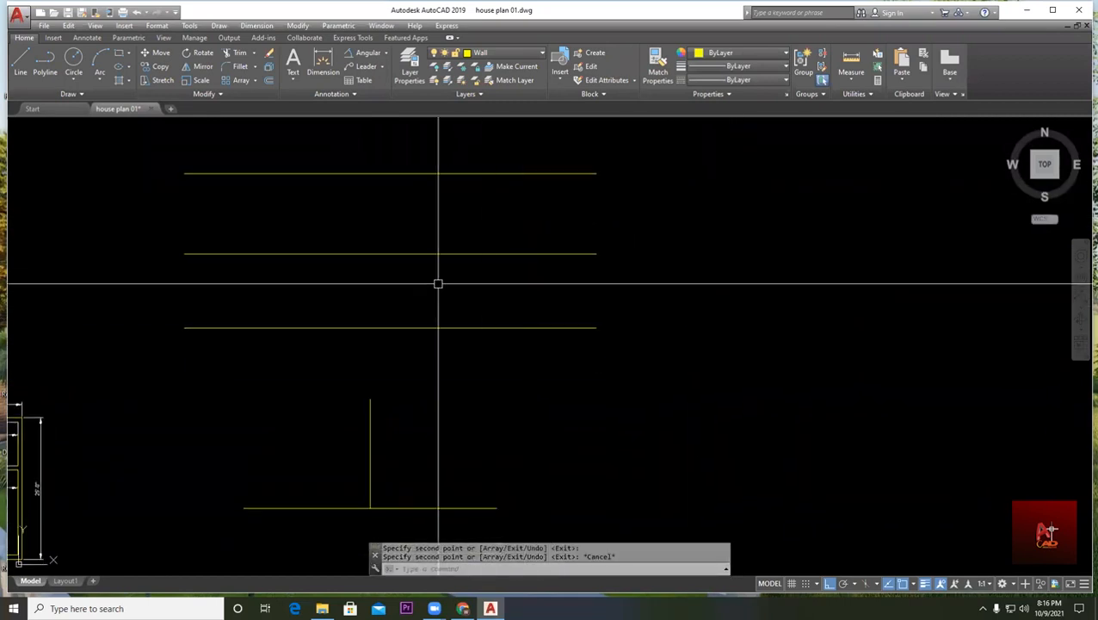
- Extend the vertical line upward across the stacked horizontal lines to the topmost one, using all objects as boundary edges
scroll(432, 297, "down", 2)
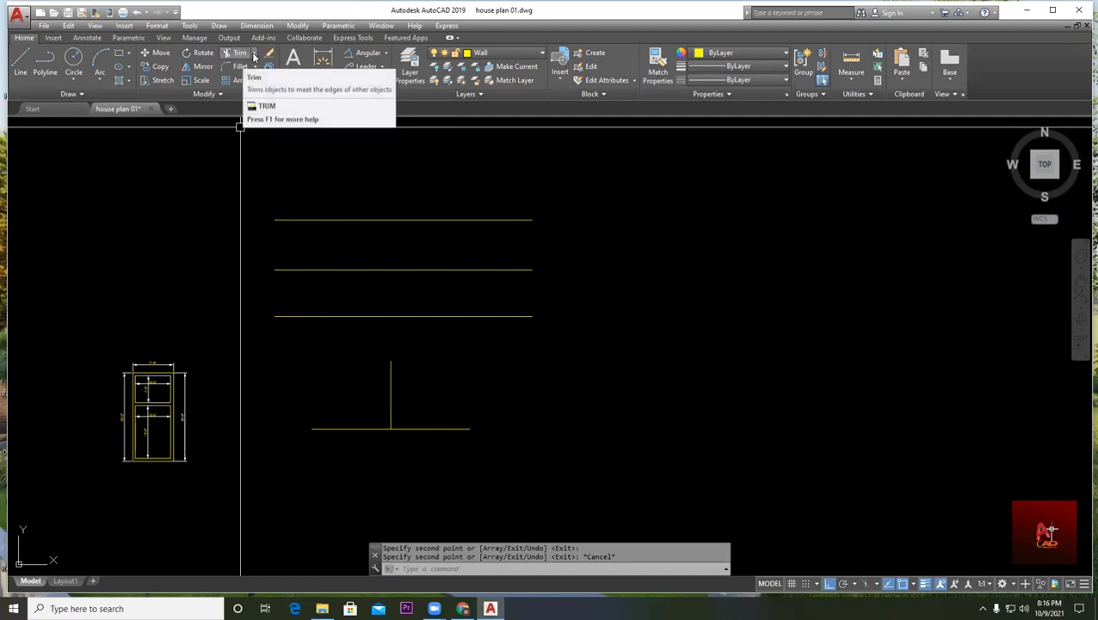
left_click(255, 54)
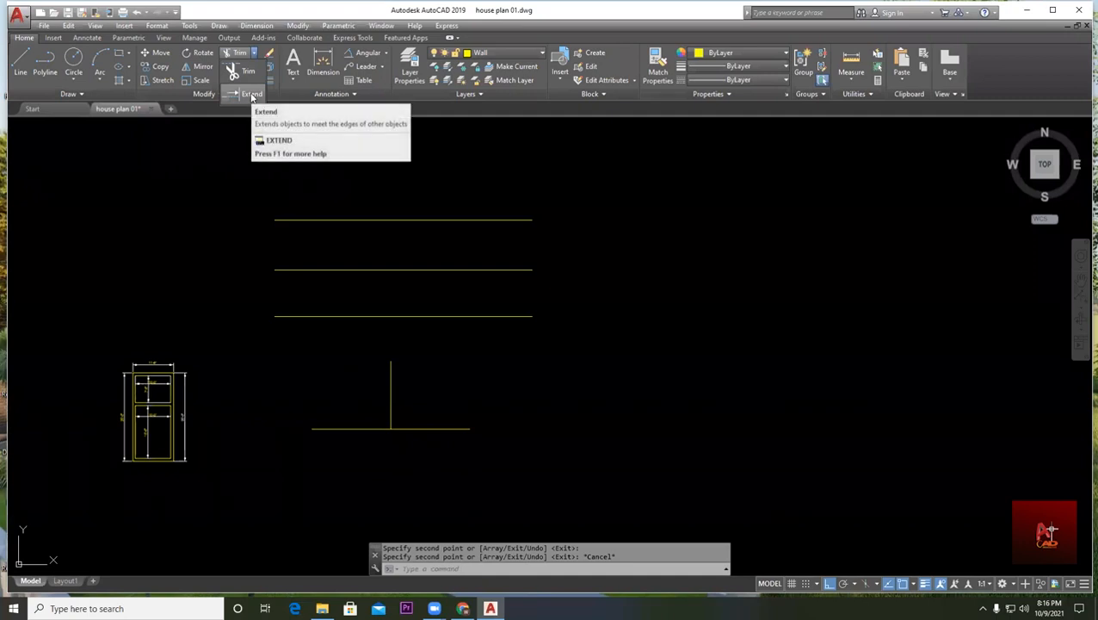
left_click(252, 95)
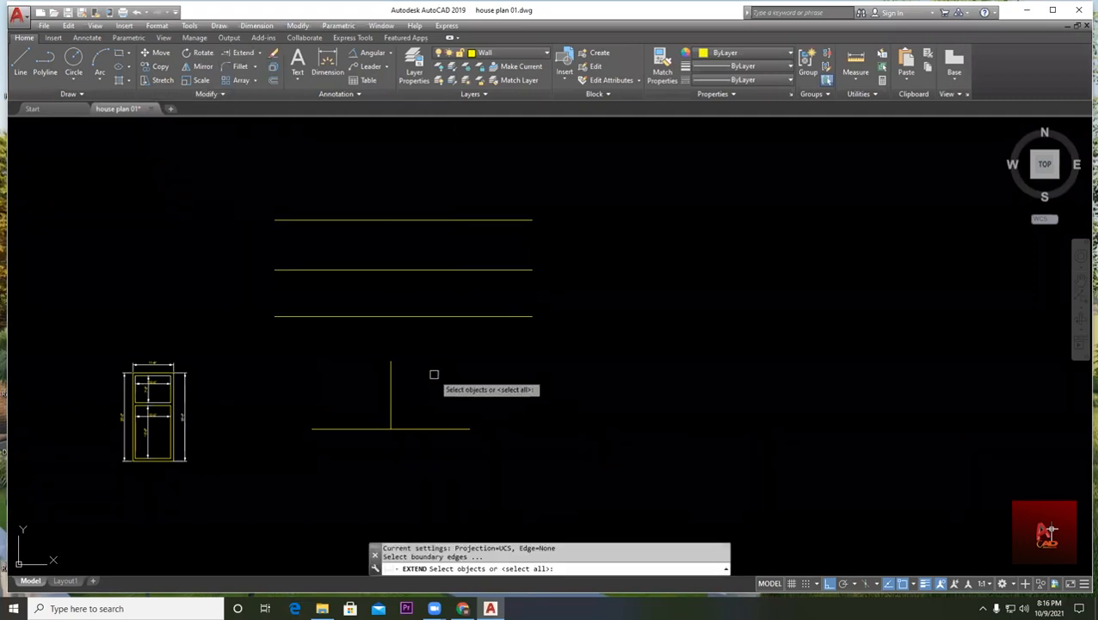
key("Return")
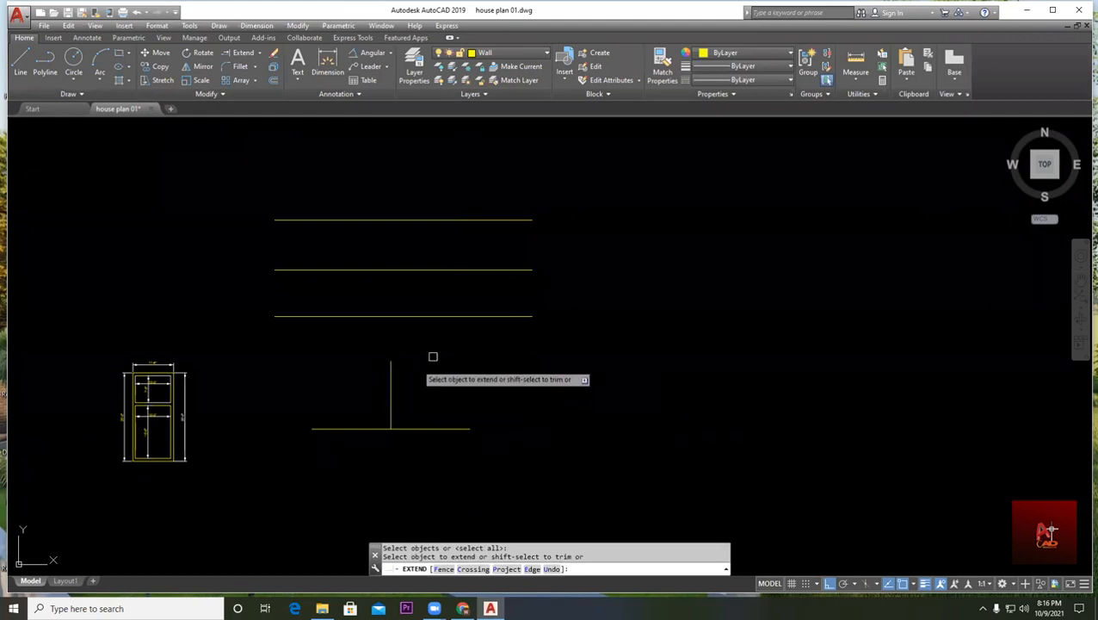
left_click(390, 381)
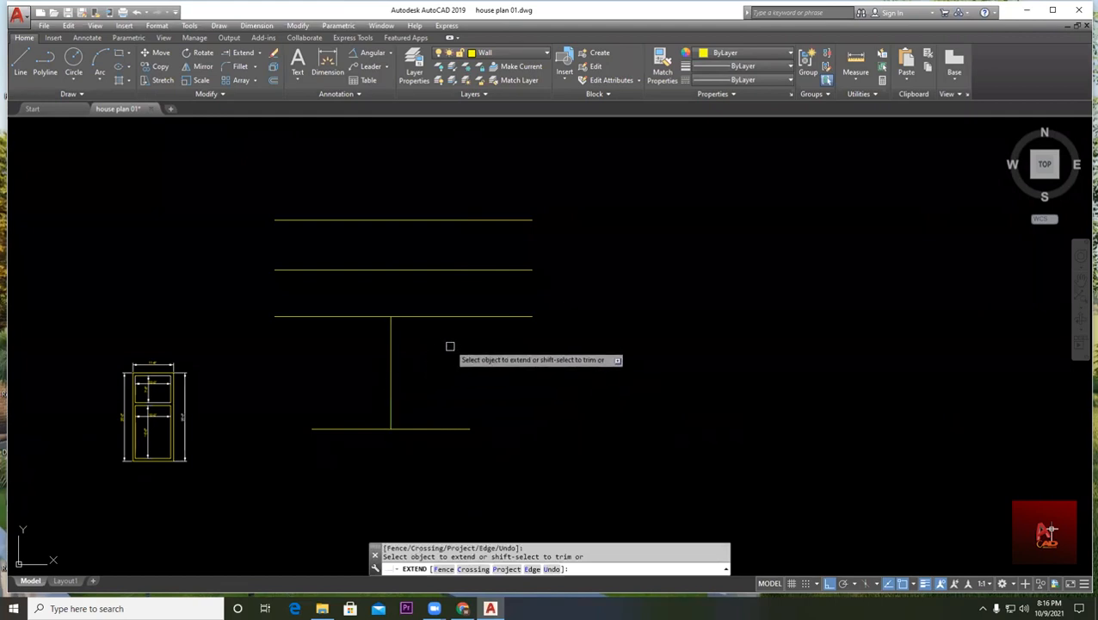
left_click(388, 325)
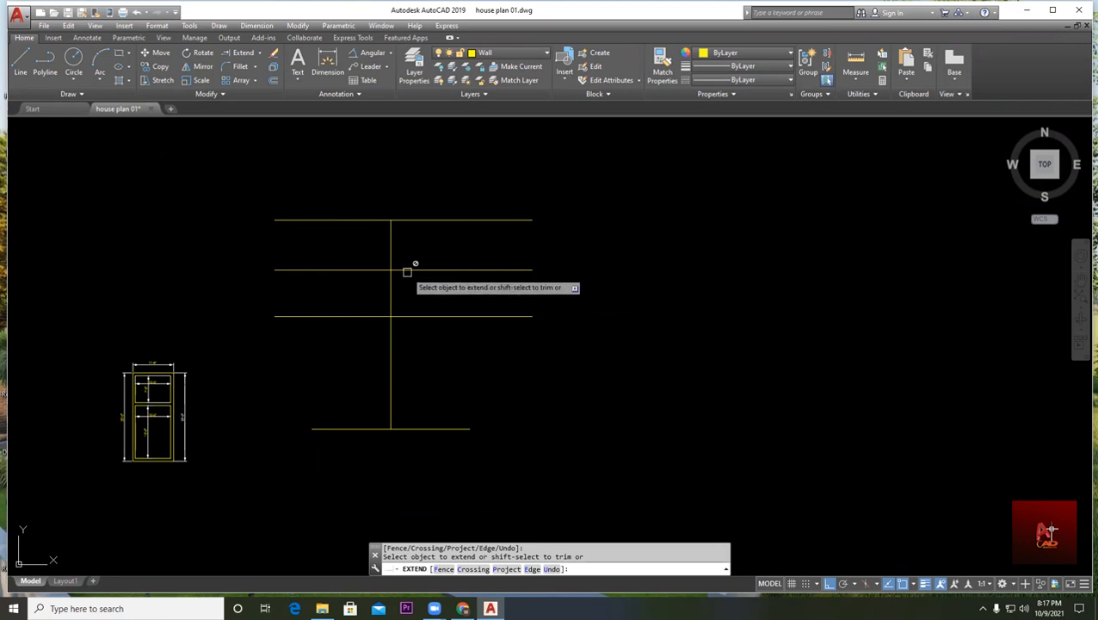
key("Escape")
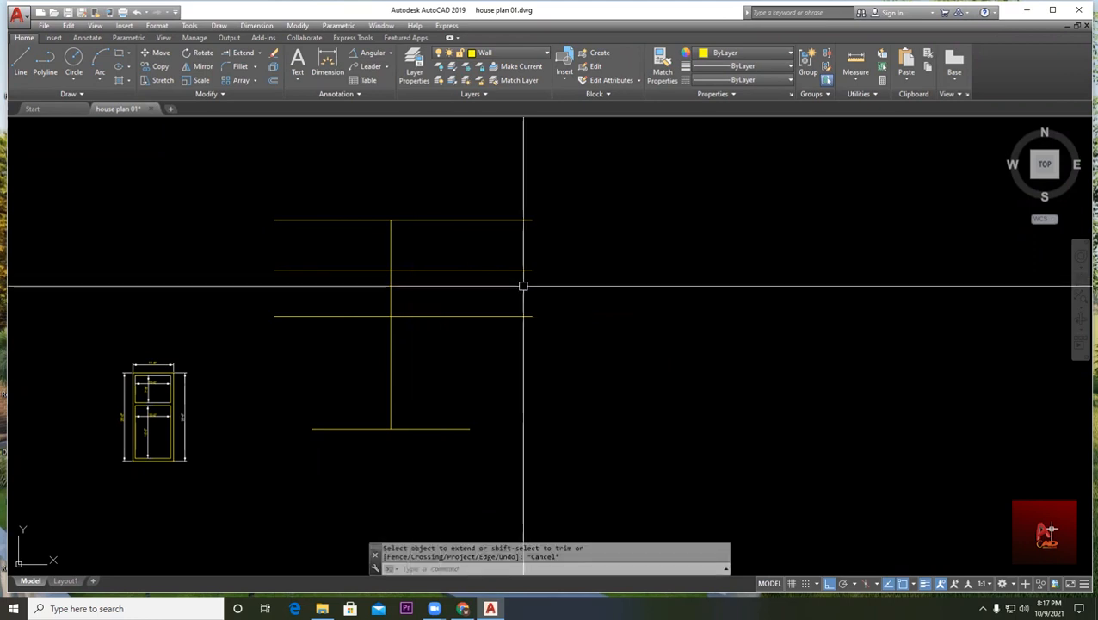
- Draw a slanted line from the left end of the lowest stacked horizontal line to the intersection of the middle line and the vertical line
middle_click_drag(522, 284, 481, 280)
left_click(20, 62)
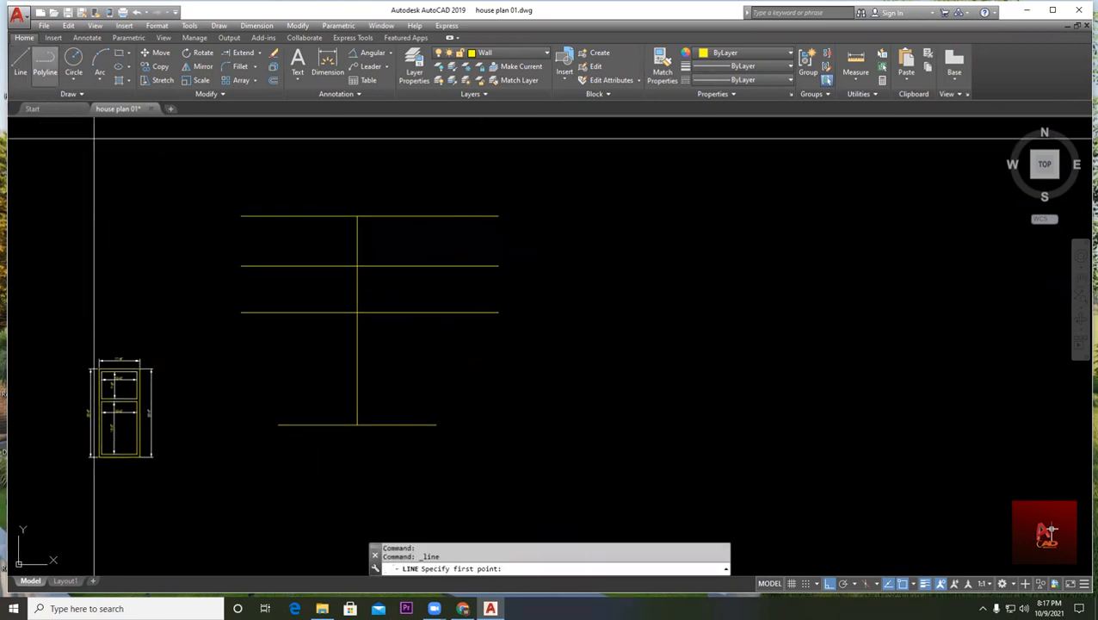
left_click(240, 311)
scroll(360, 284, "up", 4)
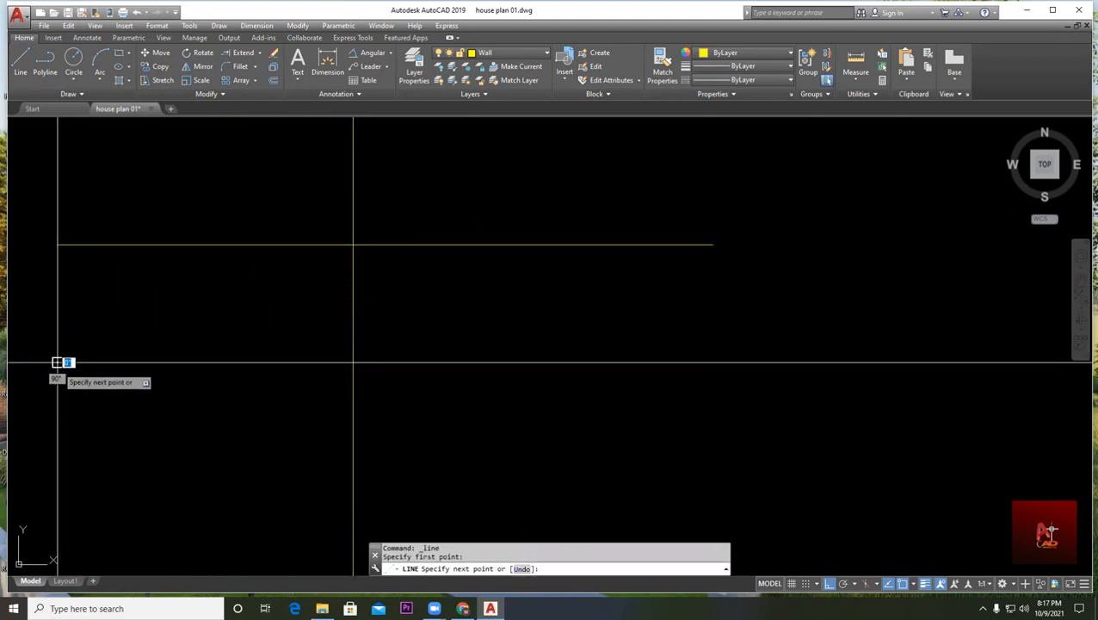
left_click(353, 245)
key("Escape")
scroll(429, 238, "down", 4)
scroll(469, 258, "up", 2)
scroll(456, 284, "up", 2)
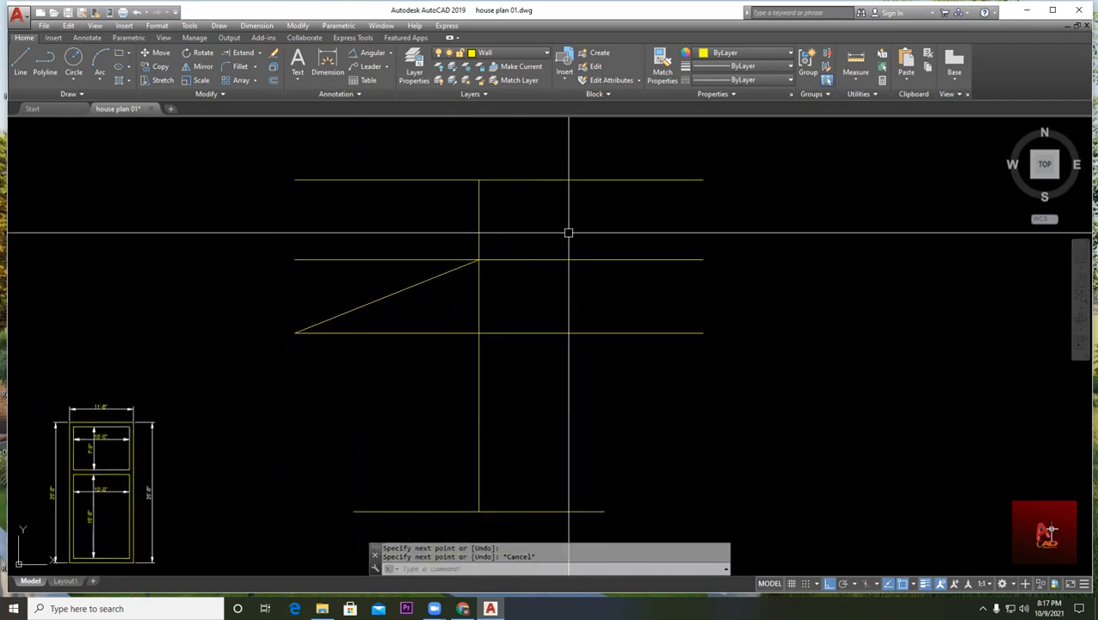
left_click(441, 274)
key("Escape")
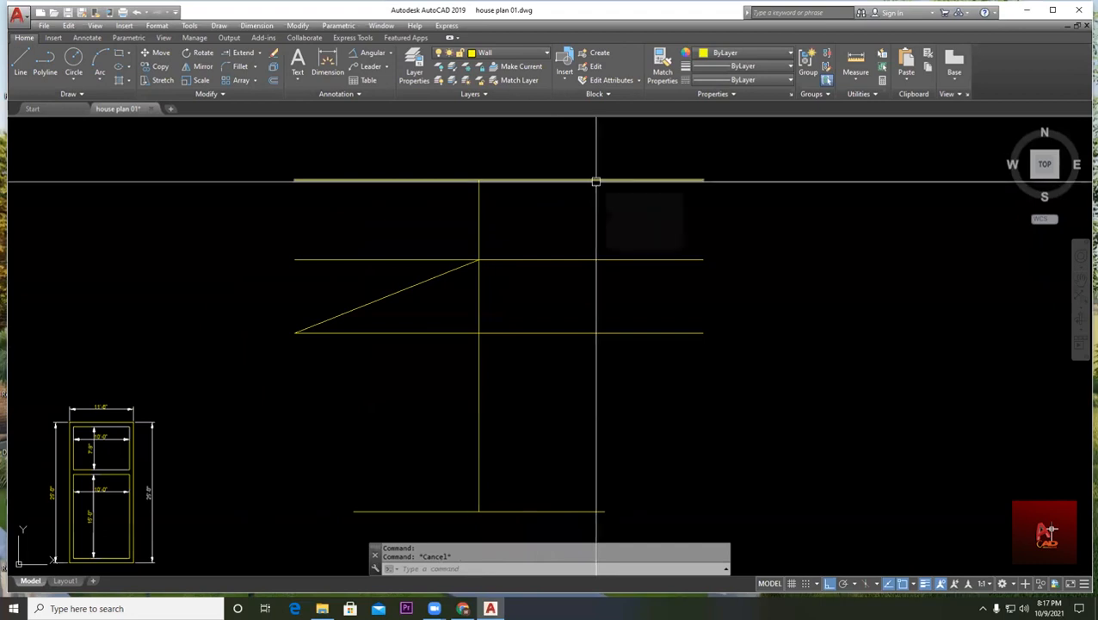
left_click(21, 62)
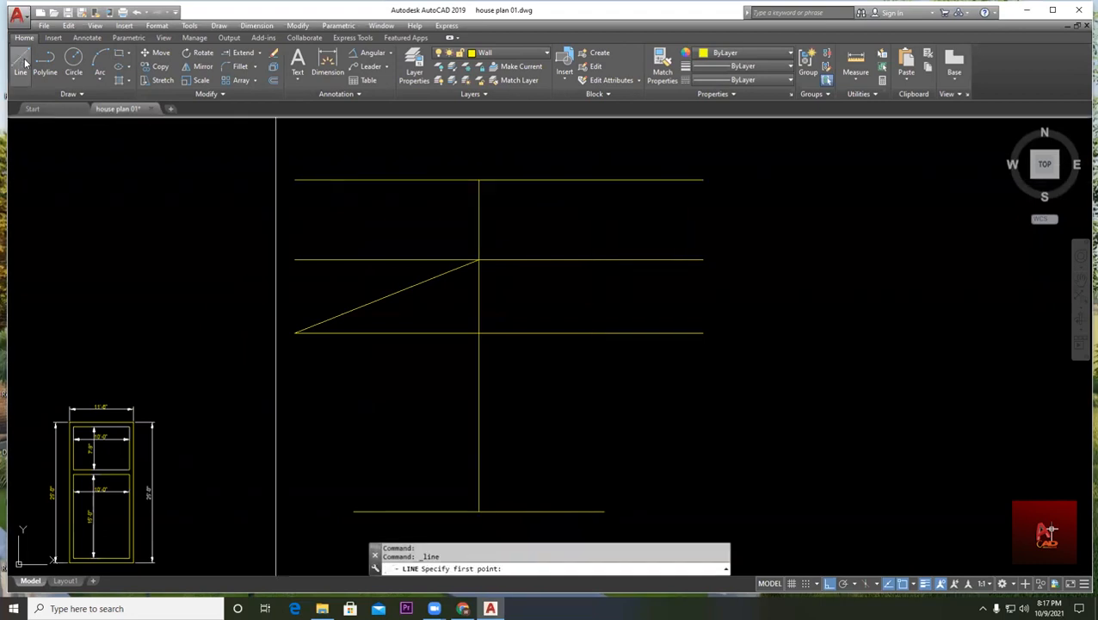
left_click(478, 258)
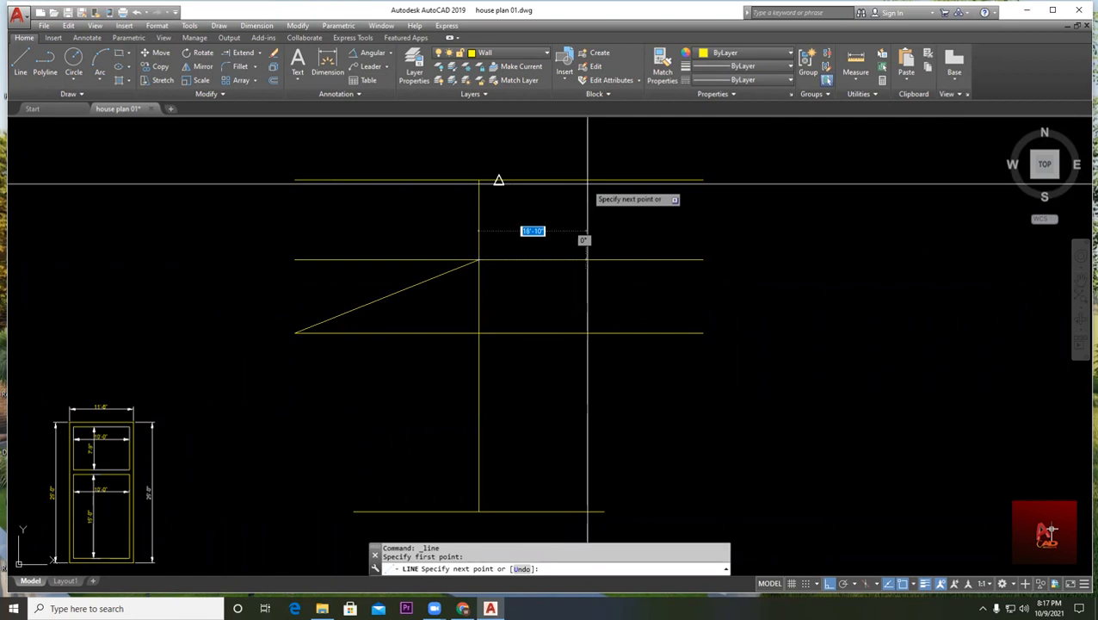
key("F8")
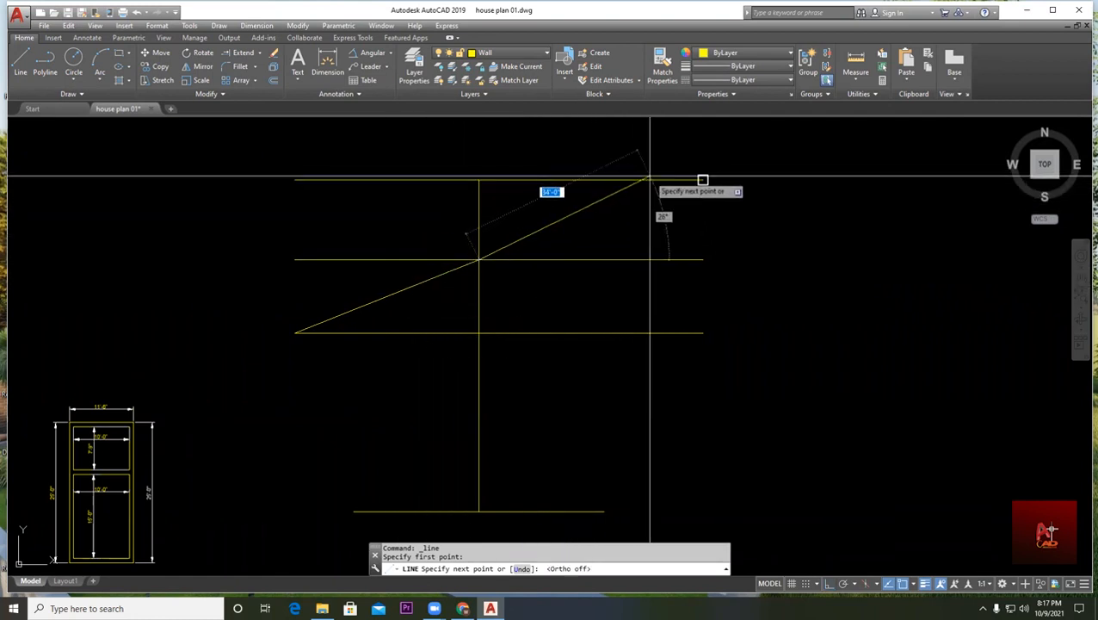
key("Escape")
scroll(532, 251, "down", 3)
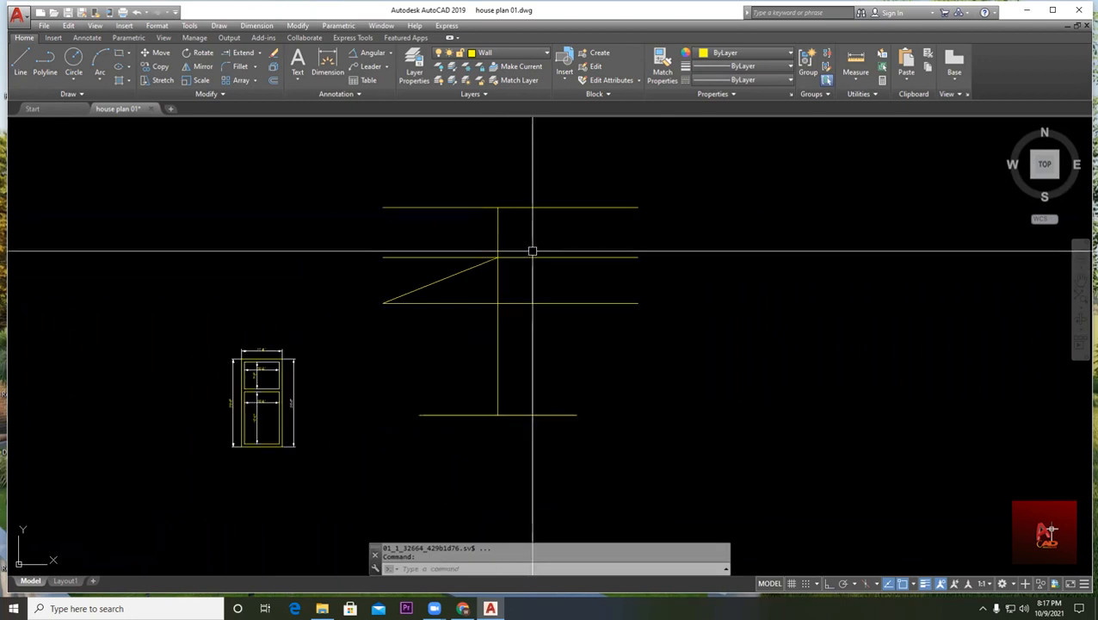
- Draw a second slanted line from the left end of the topmost horizontal line to the intersection of the middle line and the vertical line
left_click(19, 61)
scroll(326, 240, "up", 4)
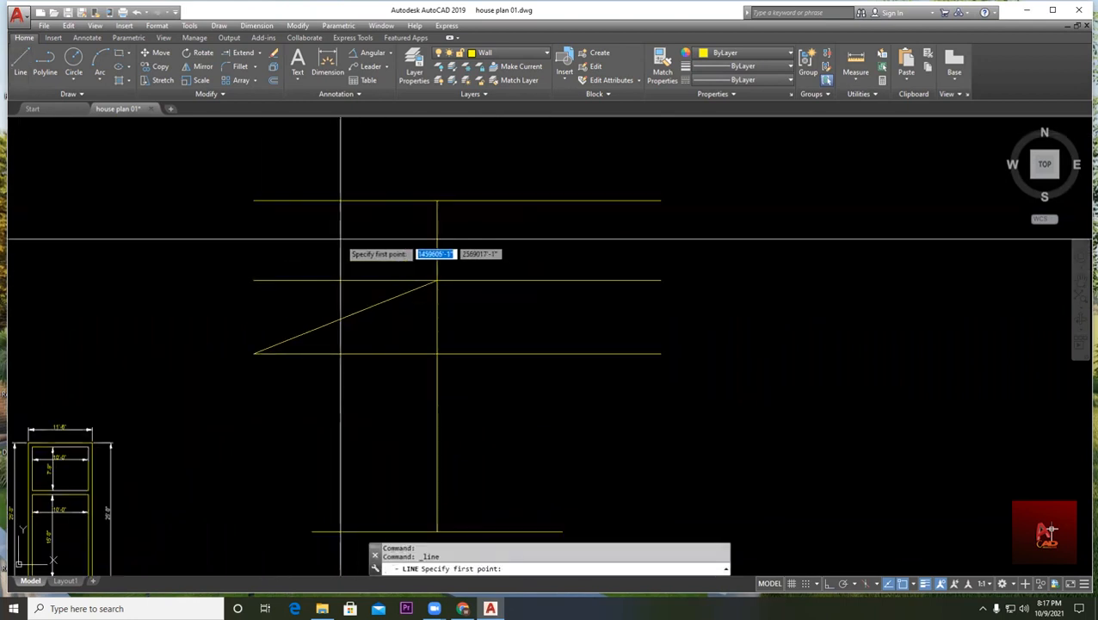
left_click(254, 201)
left_click(437, 279)
key("Escape")
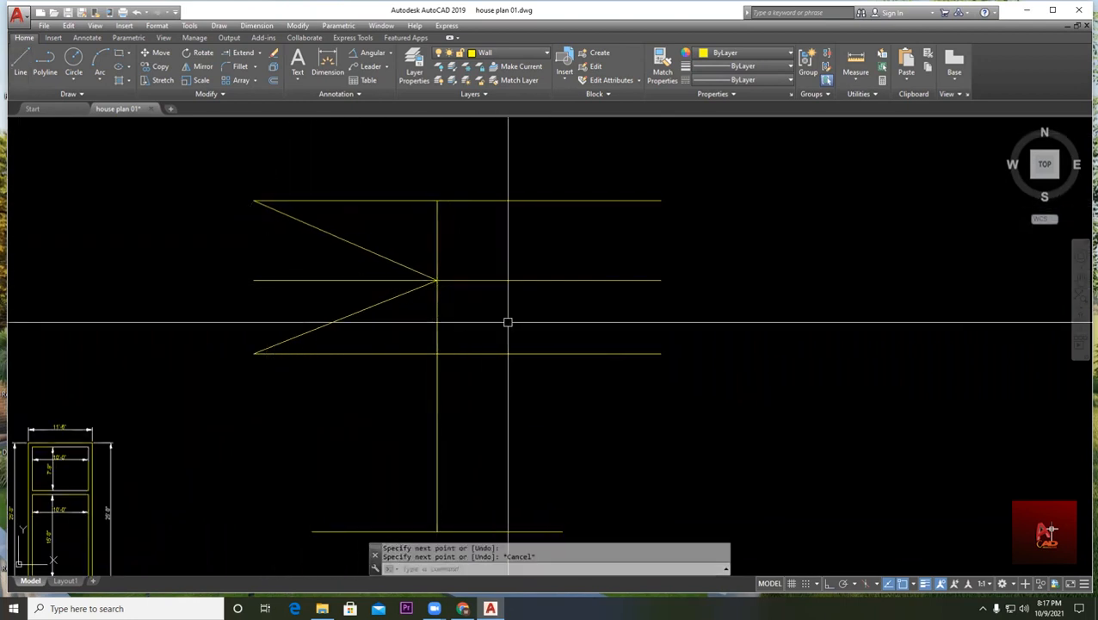
key("Escape")
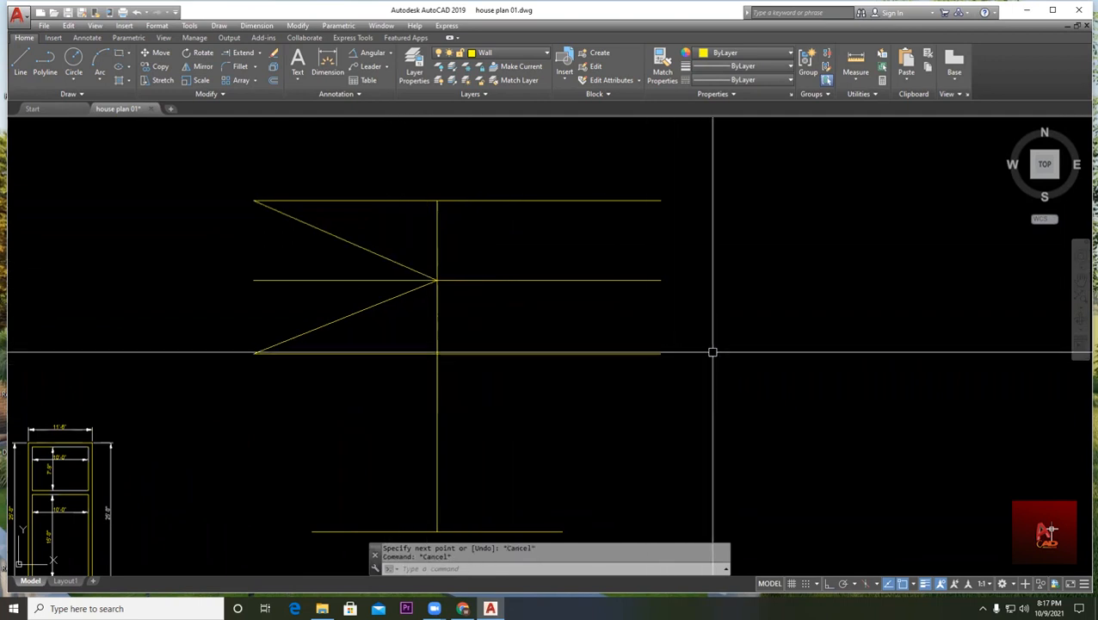
- Extend both slanted lines past their meeting point to the topmost and third horizontal lines, using all objects as boundary edges
middle_click_drag(716, 351, 717, 296)
scroll(695, 329, "down", 2)
middle_click_drag(644, 281, 563, 303)
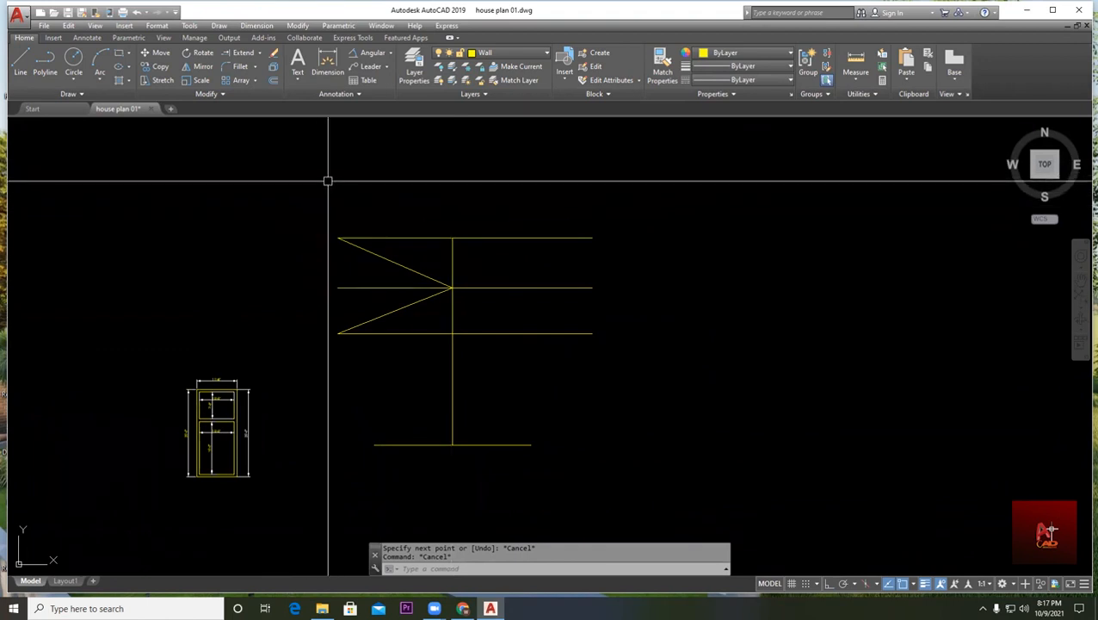
left_click(259, 54)
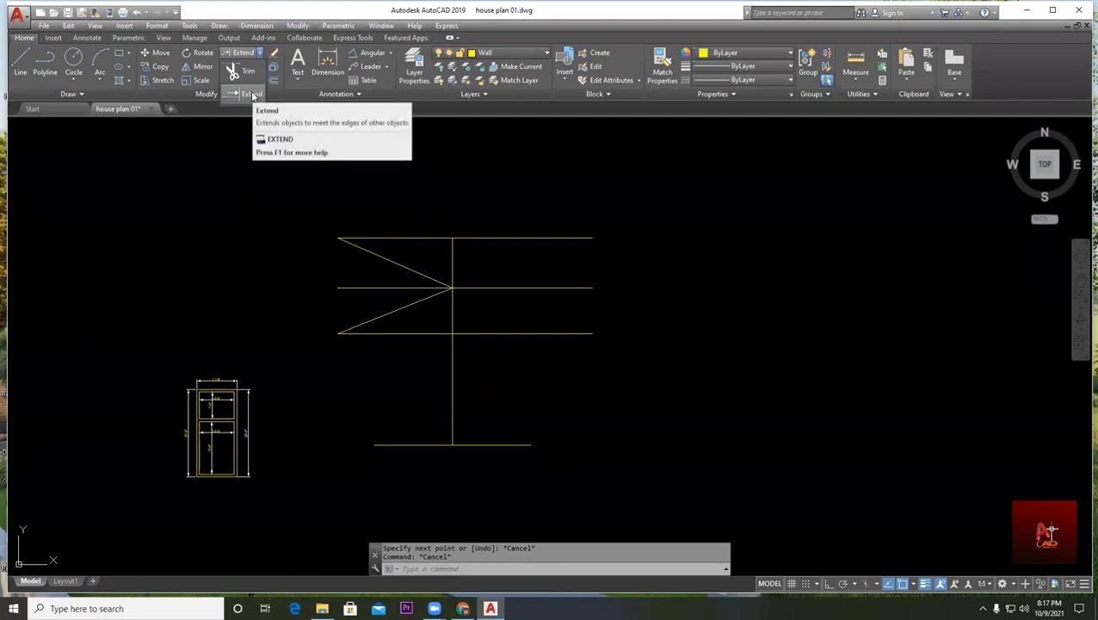
left_click(252, 94)
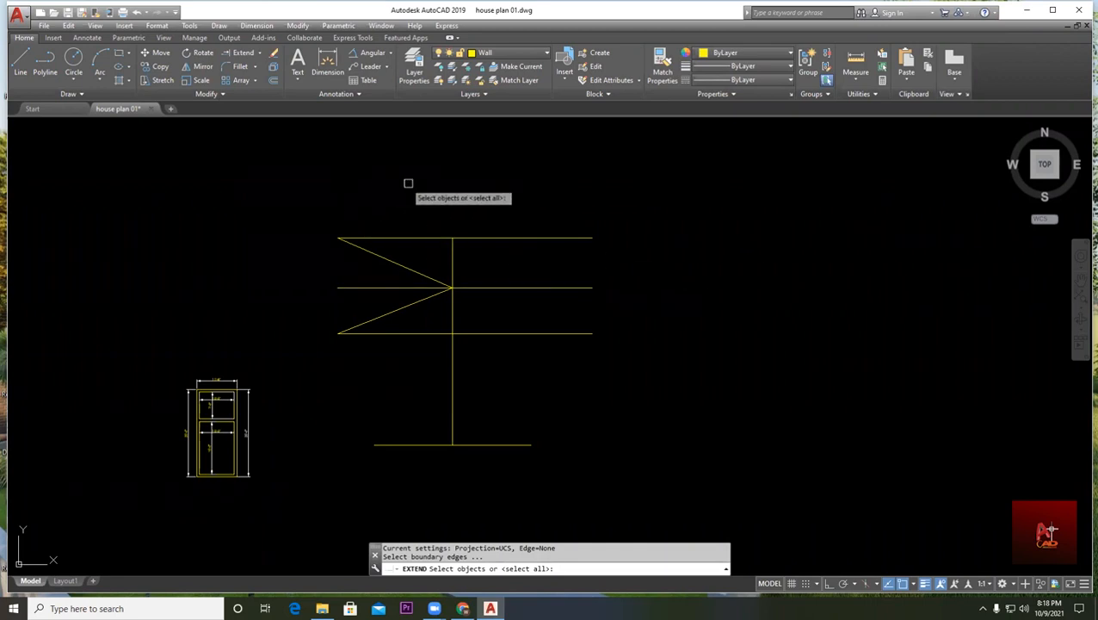
key("Return")
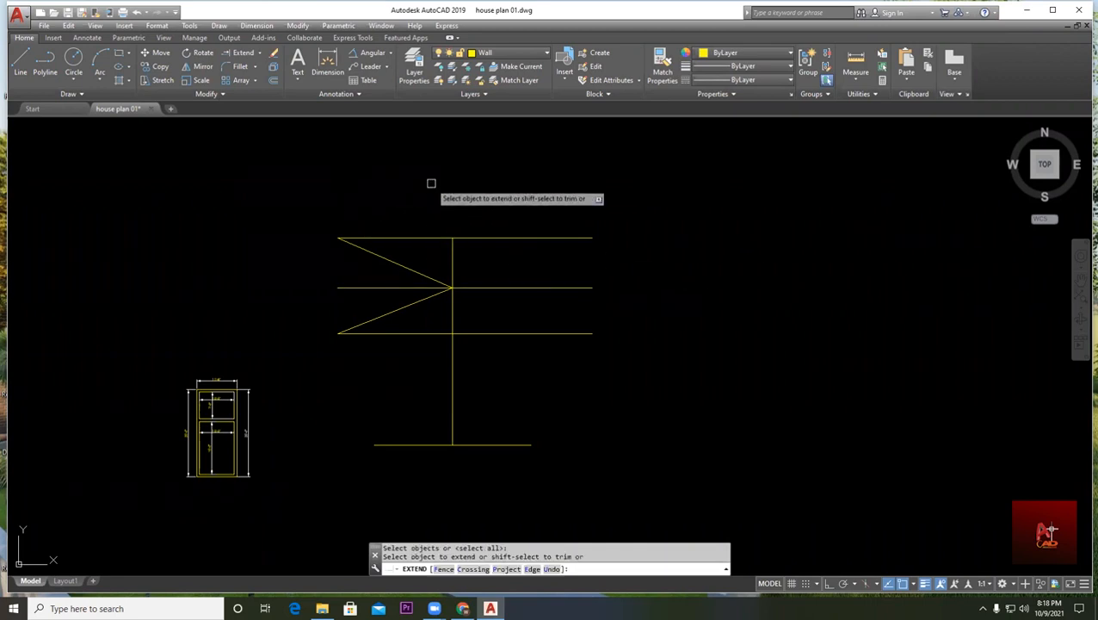
left_click(426, 278)
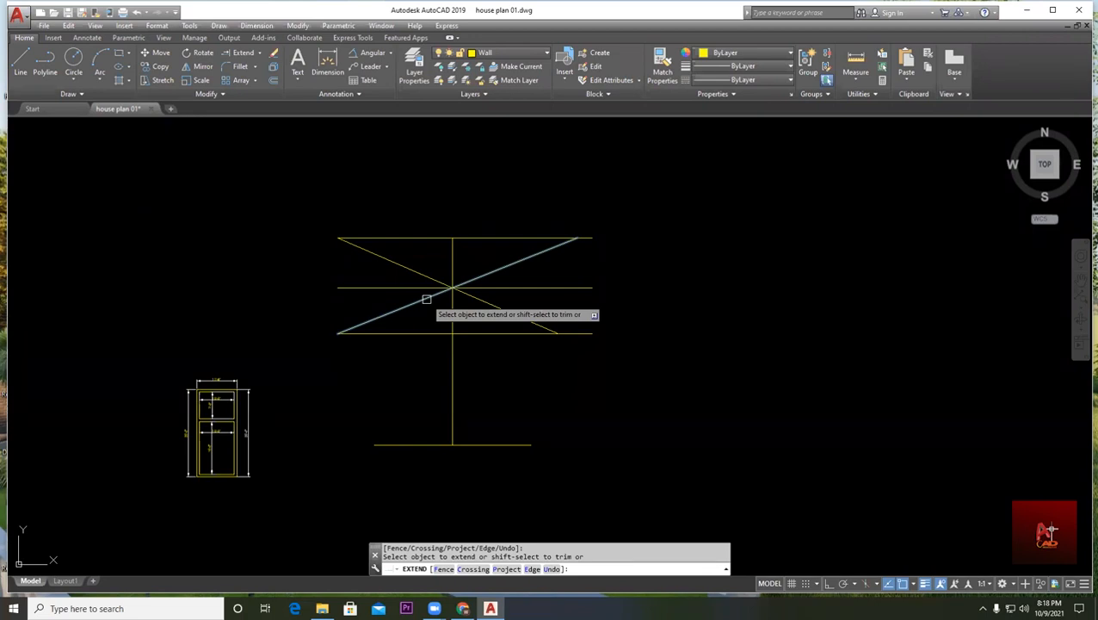
key("Escape")
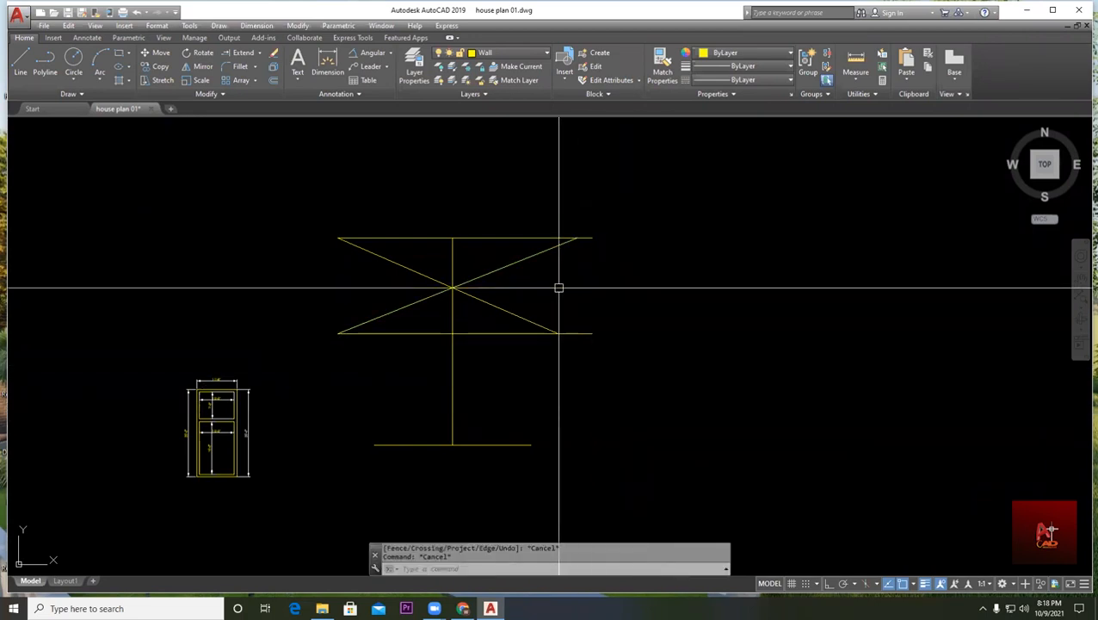
scroll(555, 271, "up", 2)
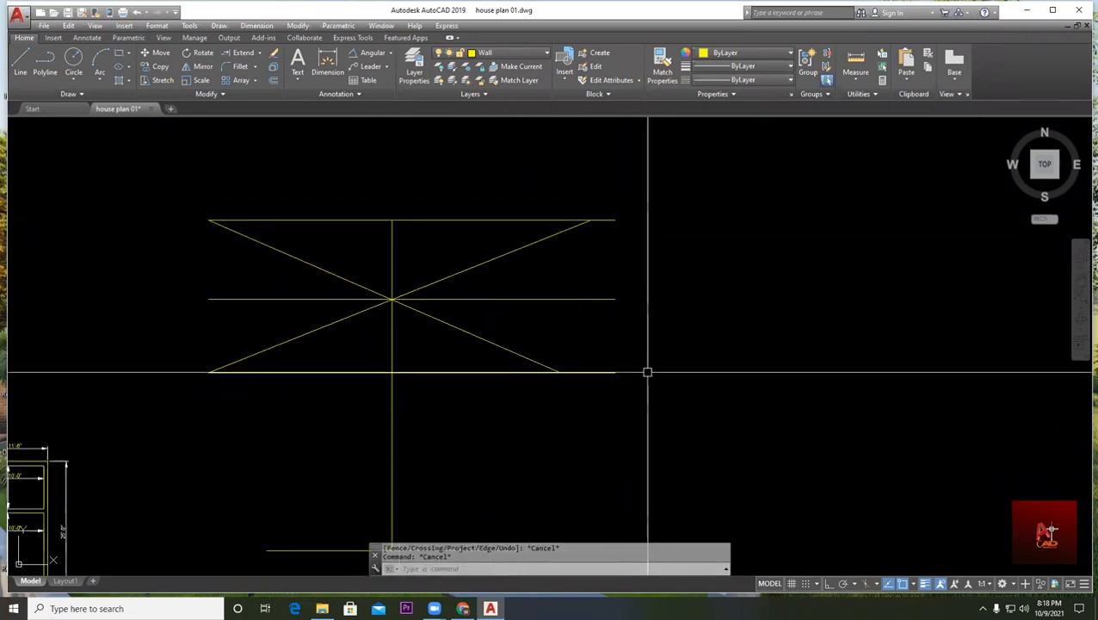
scroll(645, 373, "down", 2)
middle_click_drag(620, 382, 572, 304)
key("Escape")
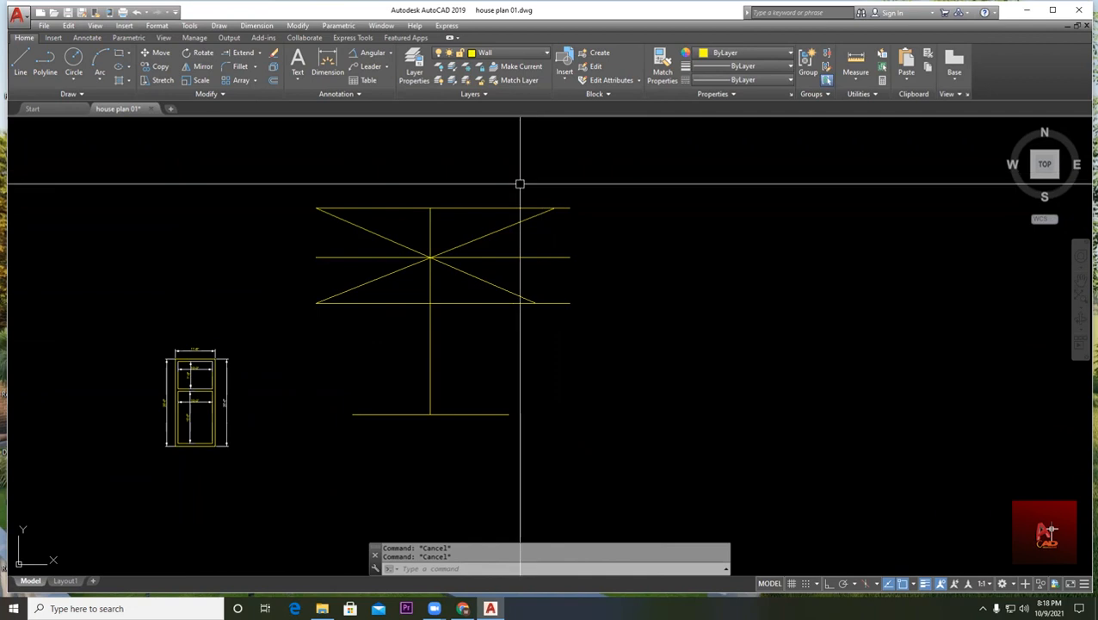
- Draw a closed polyline triangle between the crossed lines and the cart drawing, with its vertex facing left and a vertical right side about 100 feet long
scroll(611, 289, "down", 2)
middle_click_drag(610, 290, 380, 315)
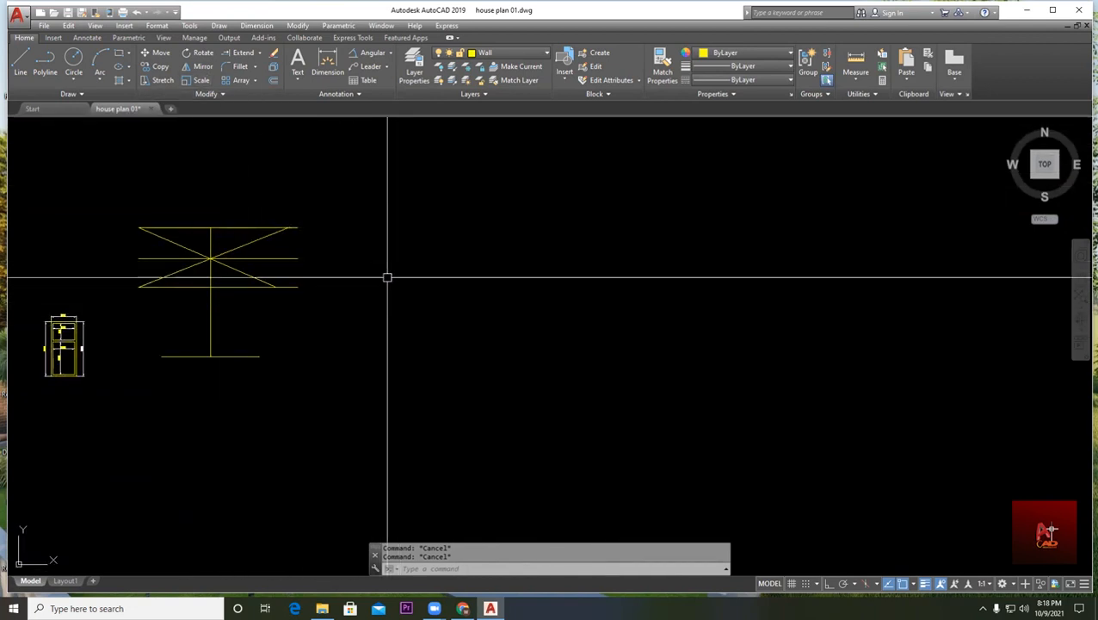
scroll(517, 299, "down", 2)
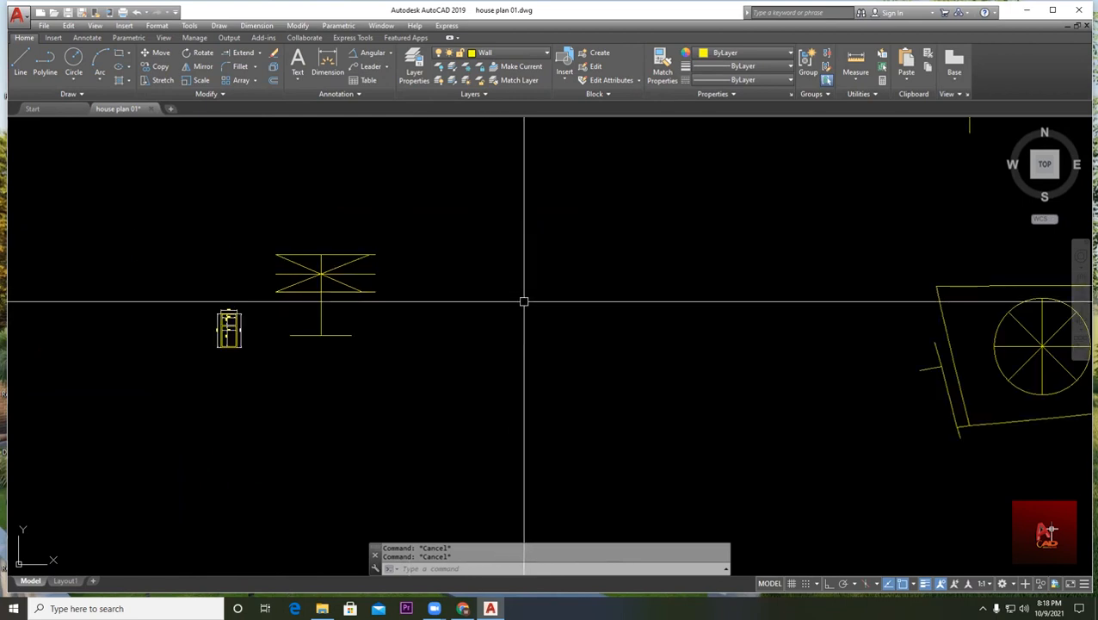
middle_click_drag(523, 299, 350, 277)
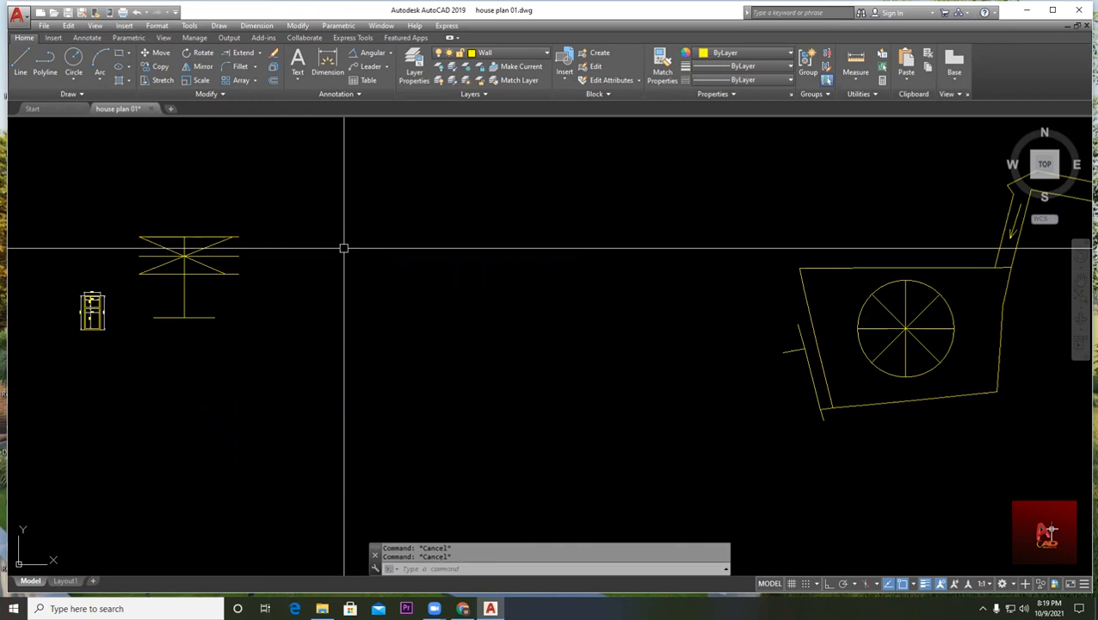
mouse_move(188, 157)
middle_mouse_down()
mouse_move(102, 157)
mouse_move(102, 112)
middle_mouse_up()
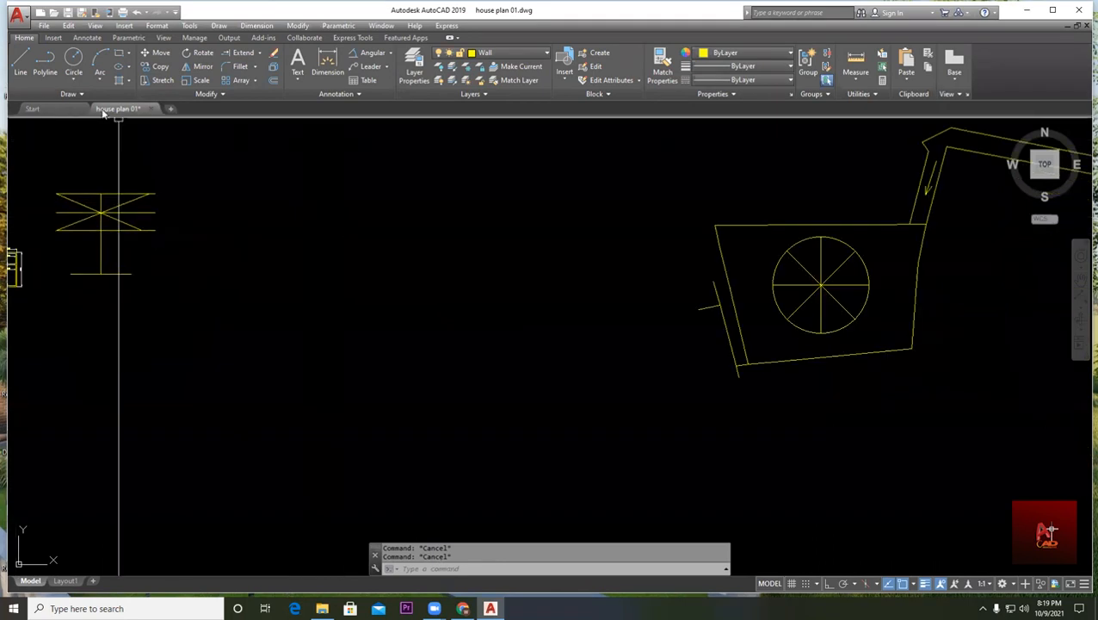
left_click(45, 57)
scroll(293, 203, "up", 2)
middle_click_drag(293, 202, 362, 252)
left_click(364, 257)
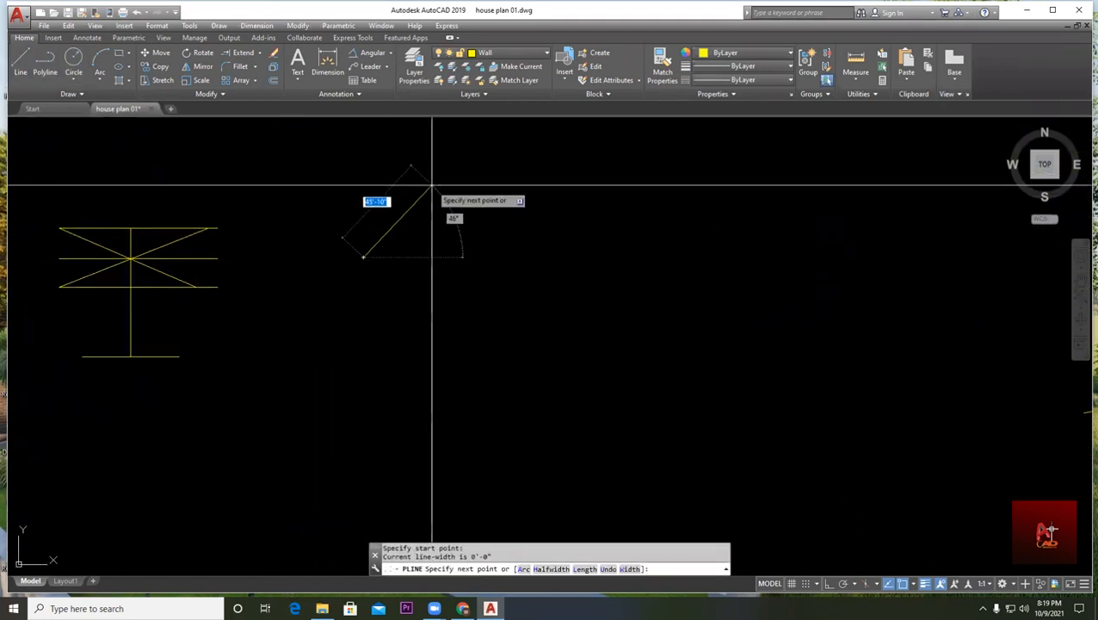
left_click(429, 166)
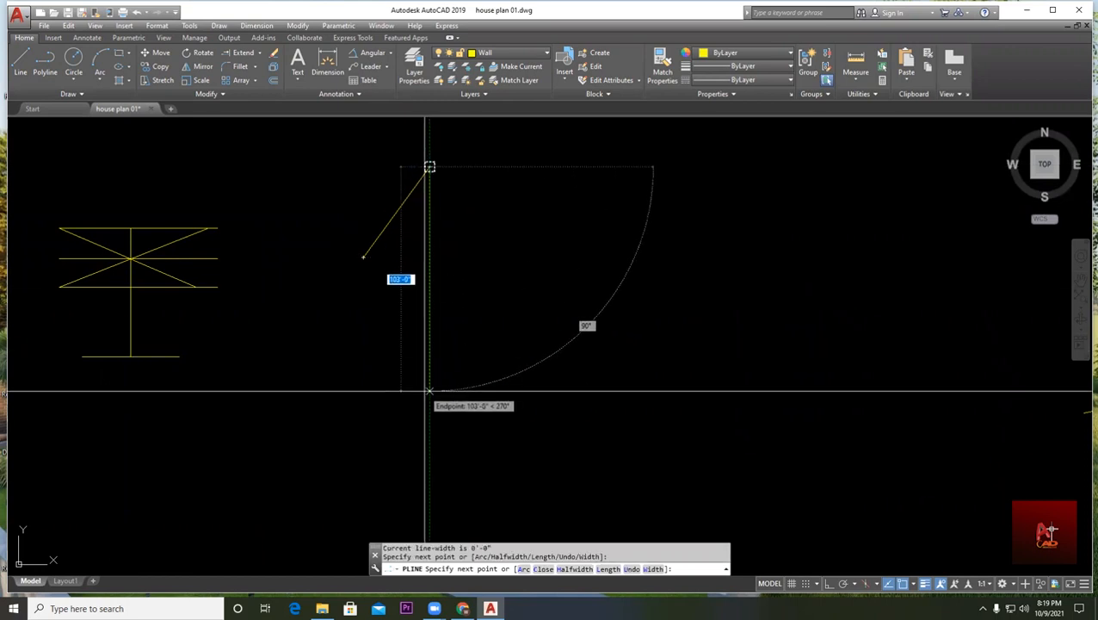
key("F8")
left_click(430, 387)
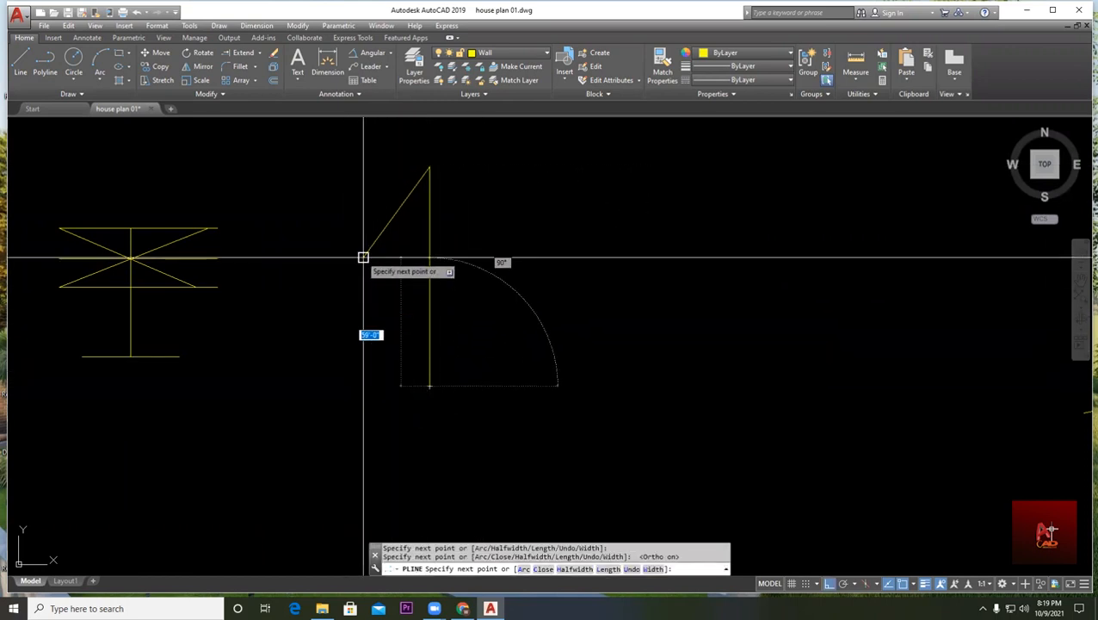
key("Escape")
- Draw a horizontal polyline from the triangle's left vertex to its vertical side
key("Return")
scroll(384, 257, "up", 2)
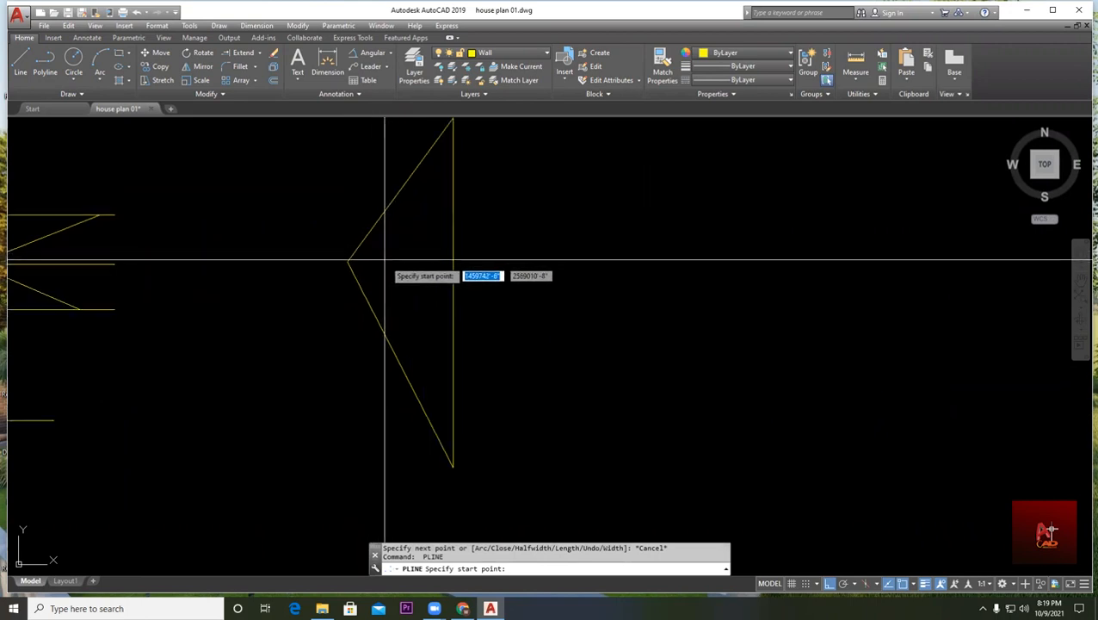
left_click(347, 262)
left_click(453, 261)
key("Escape")
- Mirror the triangle and its horizontal line about a vertical axis just right of it, keeping the source objects
scroll(425, 286, "down", 3)
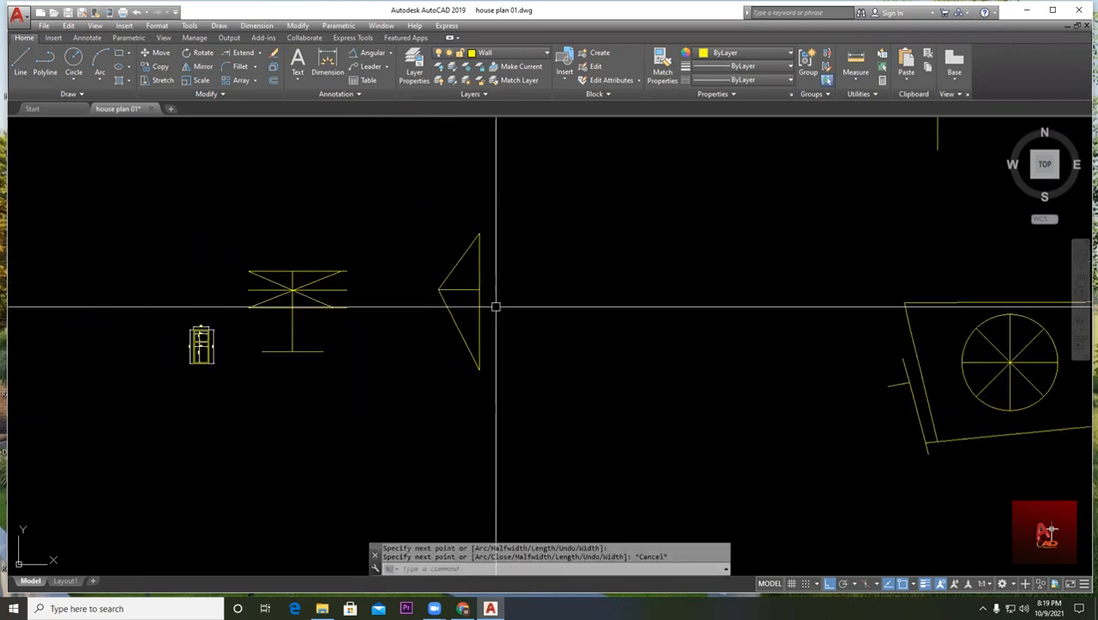
scroll(404, 228, "up", 2)
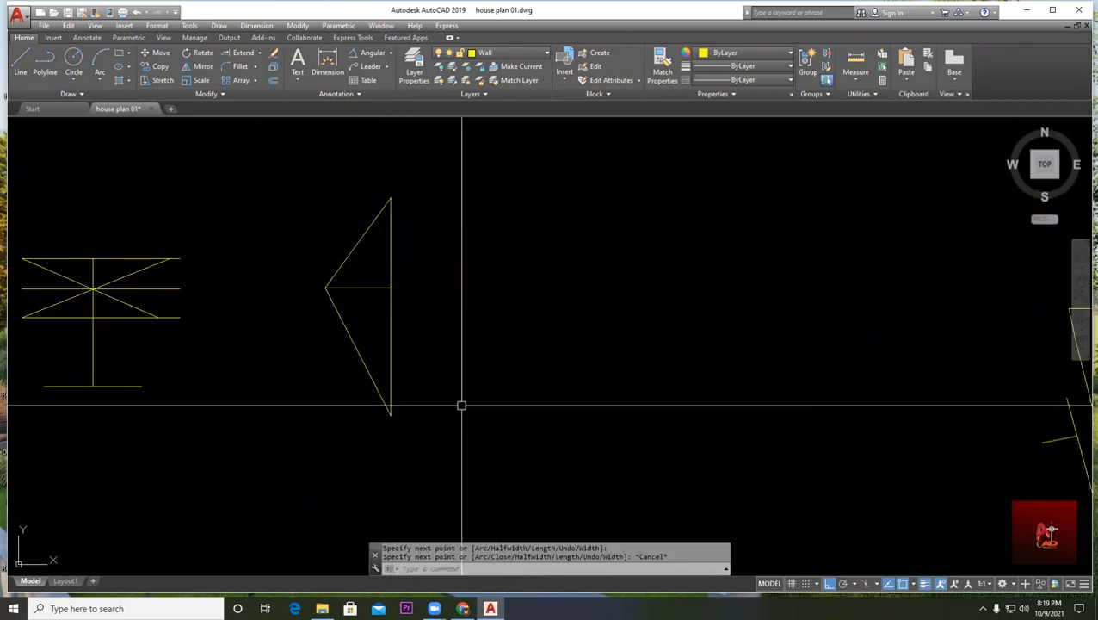
scroll(459, 413, "down", 2)
middle_click_drag(458, 414, 309, 351)
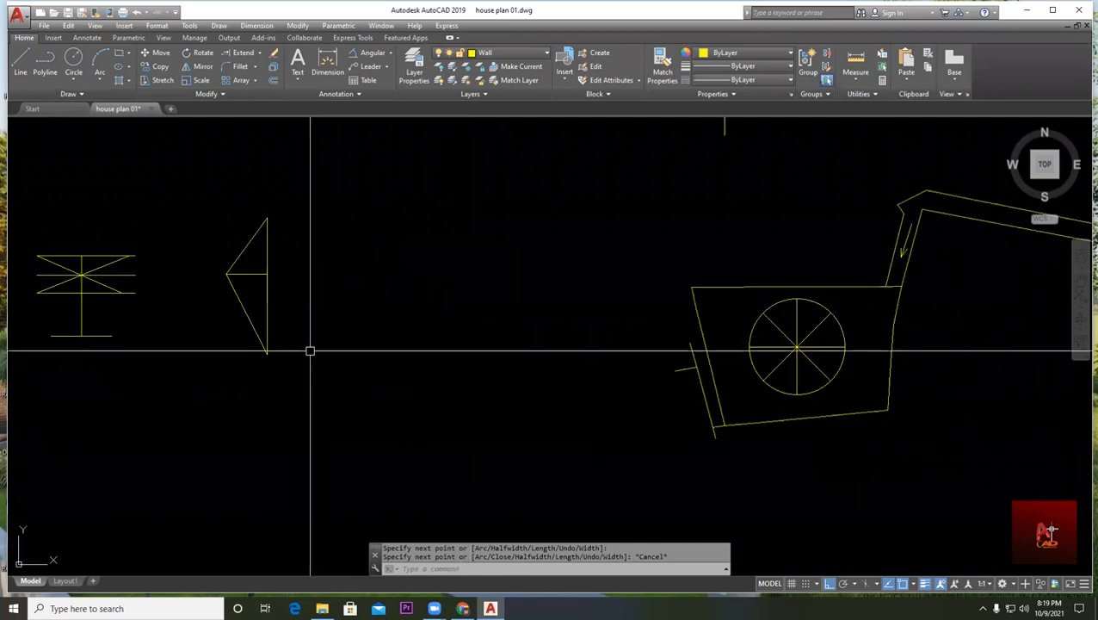
middle_click_drag(337, 286, 358, 284)
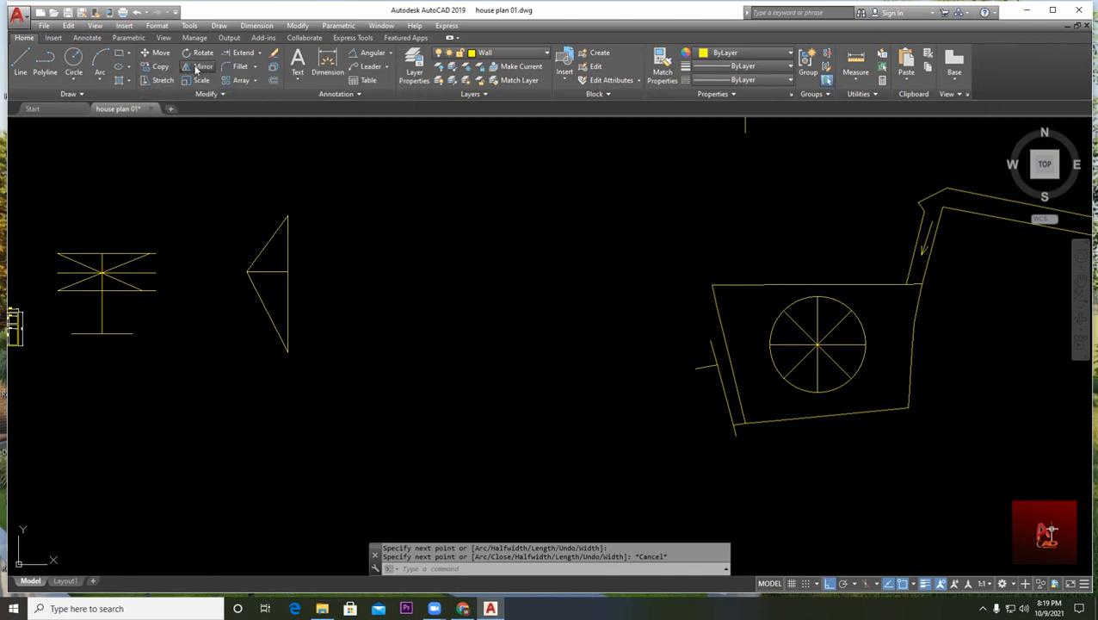
left_click(201, 68)
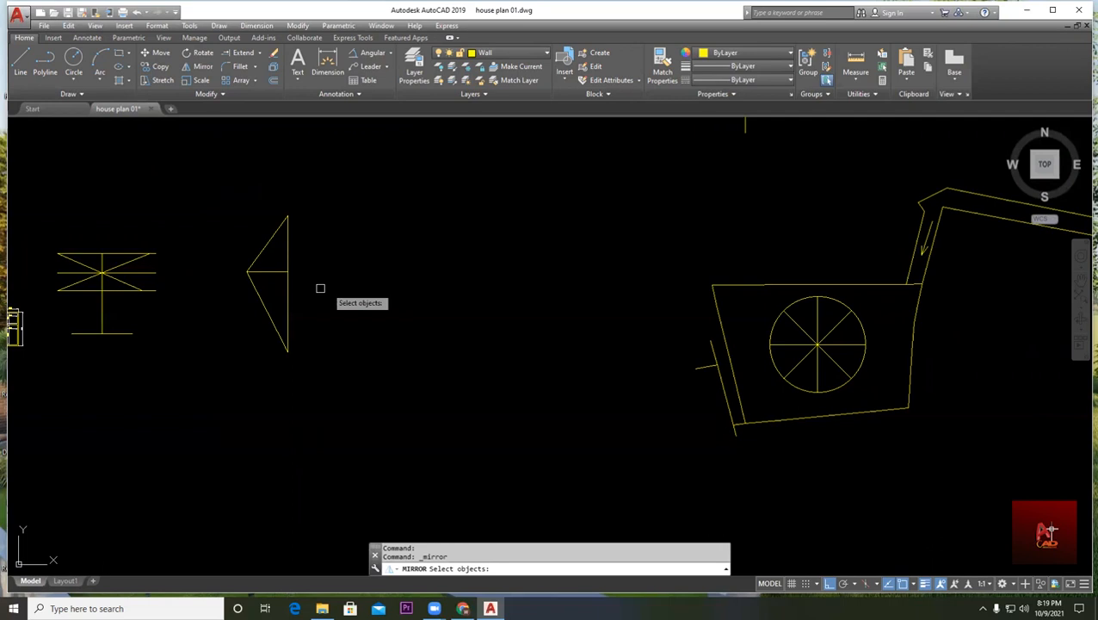
scroll(291, 268, "up", 2)
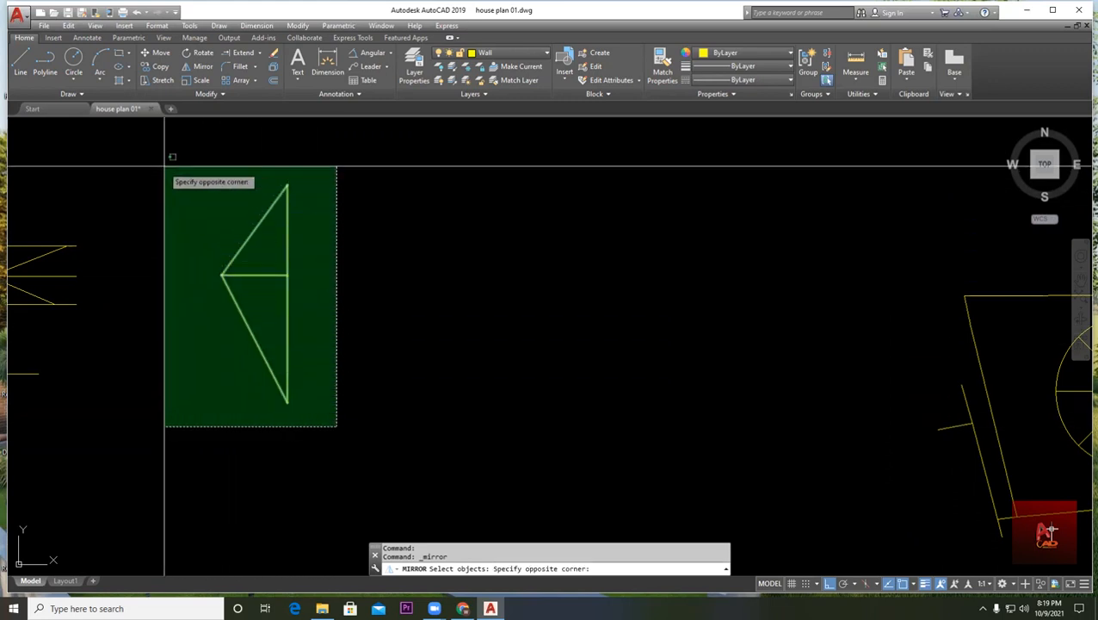
left_click(187, 184)
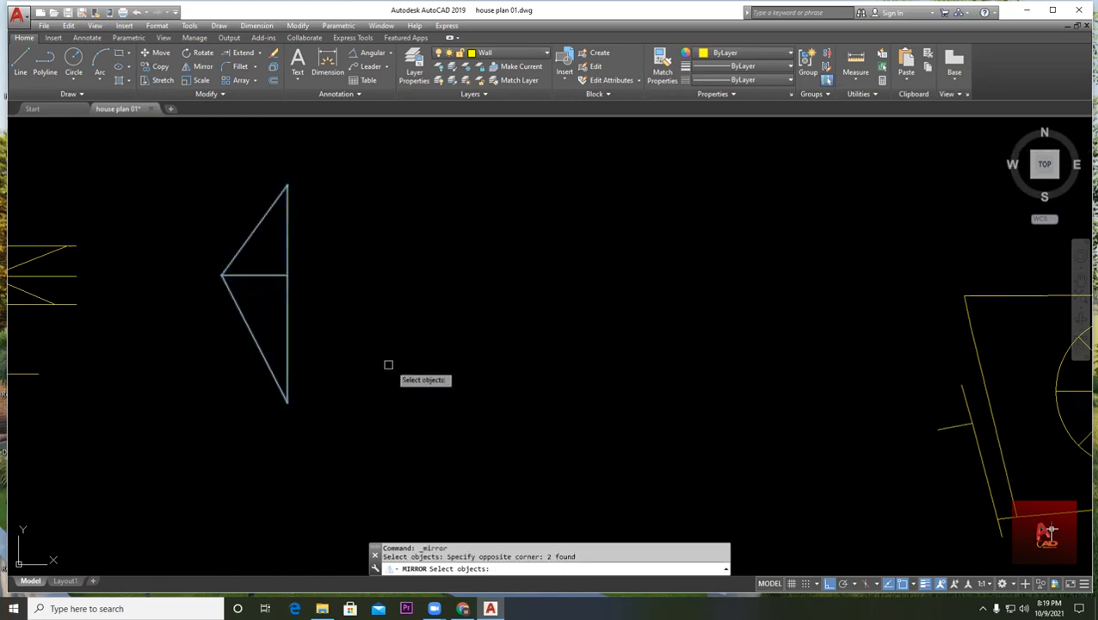
middle_click_drag(368, 404, 385, 351)
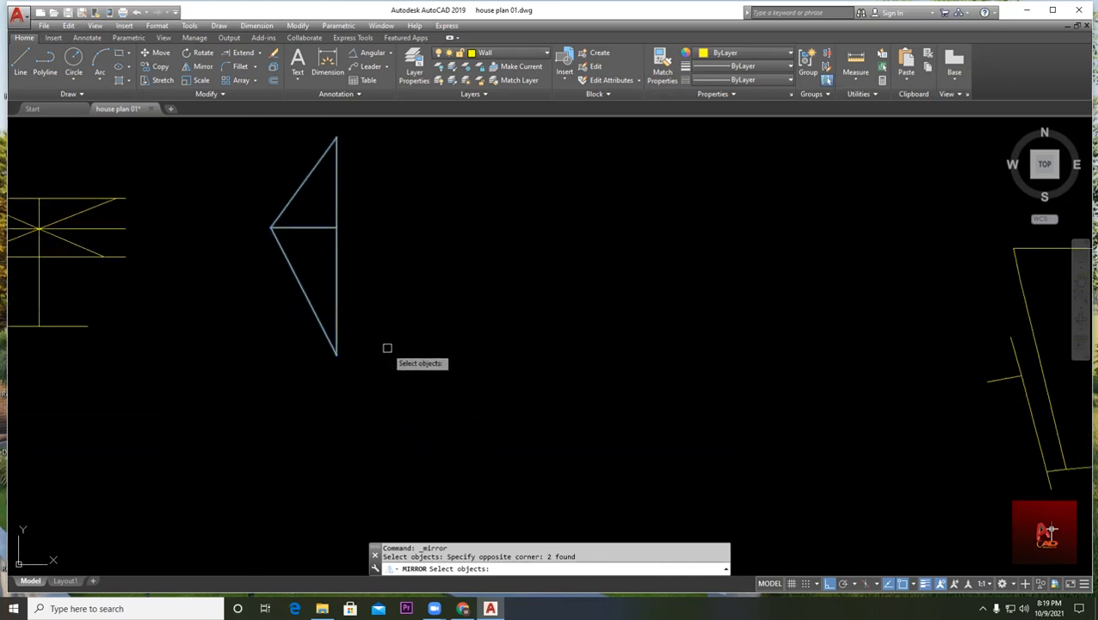
key("Return")
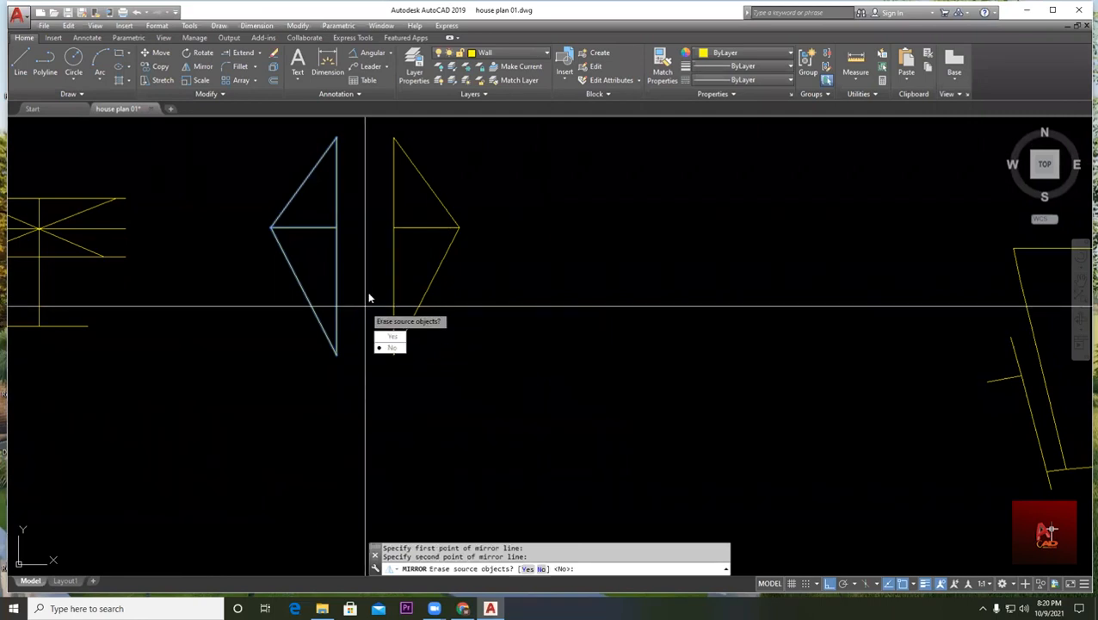
key("Return")
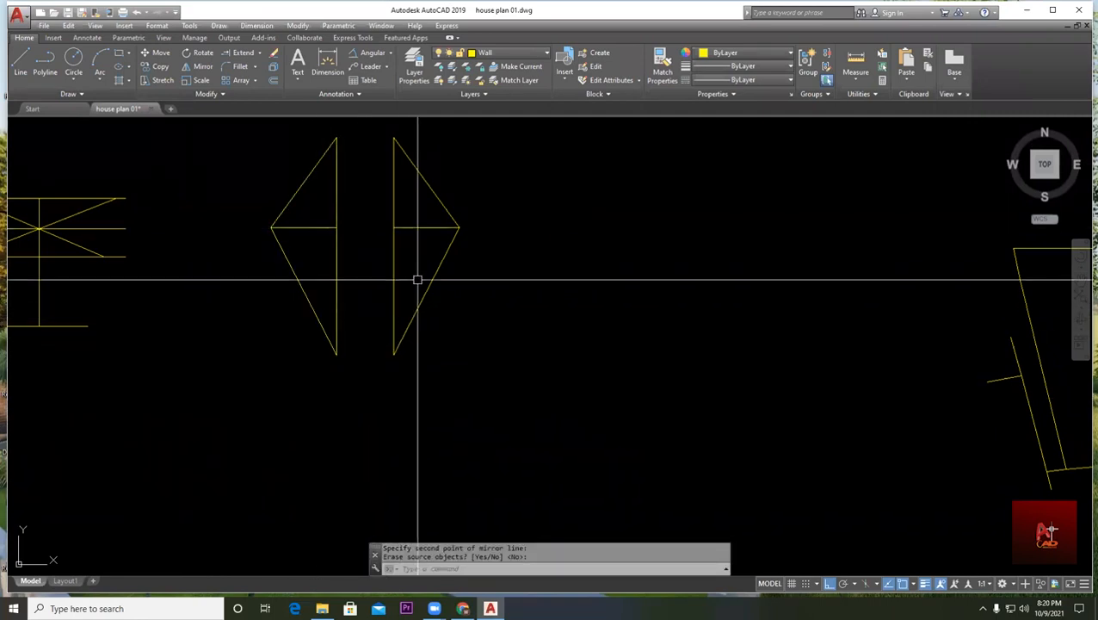
- Mirror both divided triangles about a vertical axis to their right, keeping the source objects
scroll(405, 274, "down", 3)
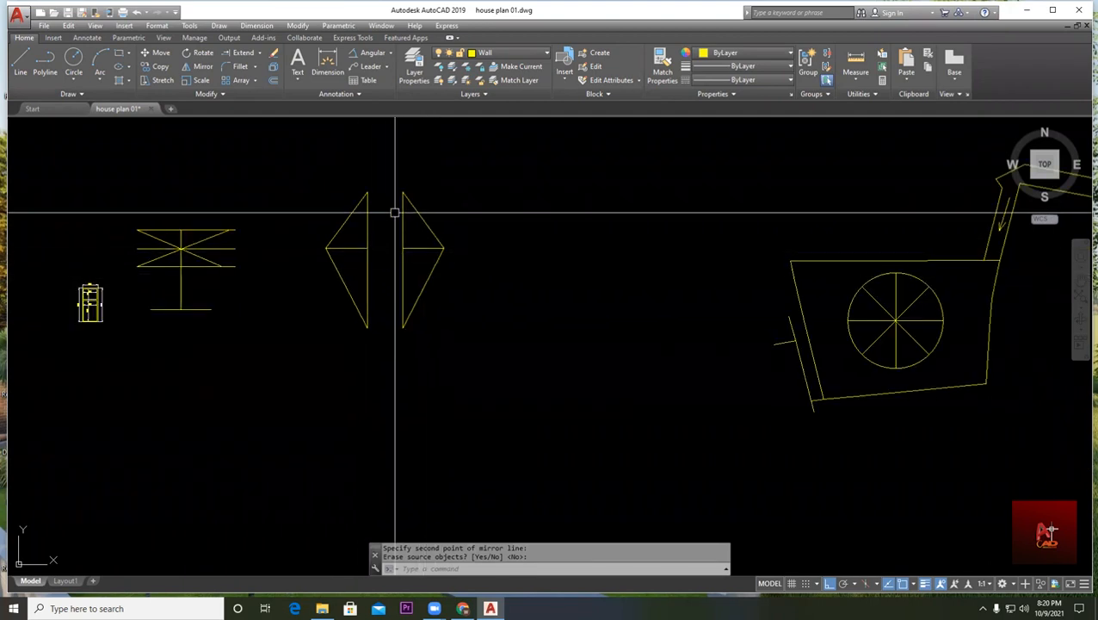
scroll(344, 196, "up", 3)
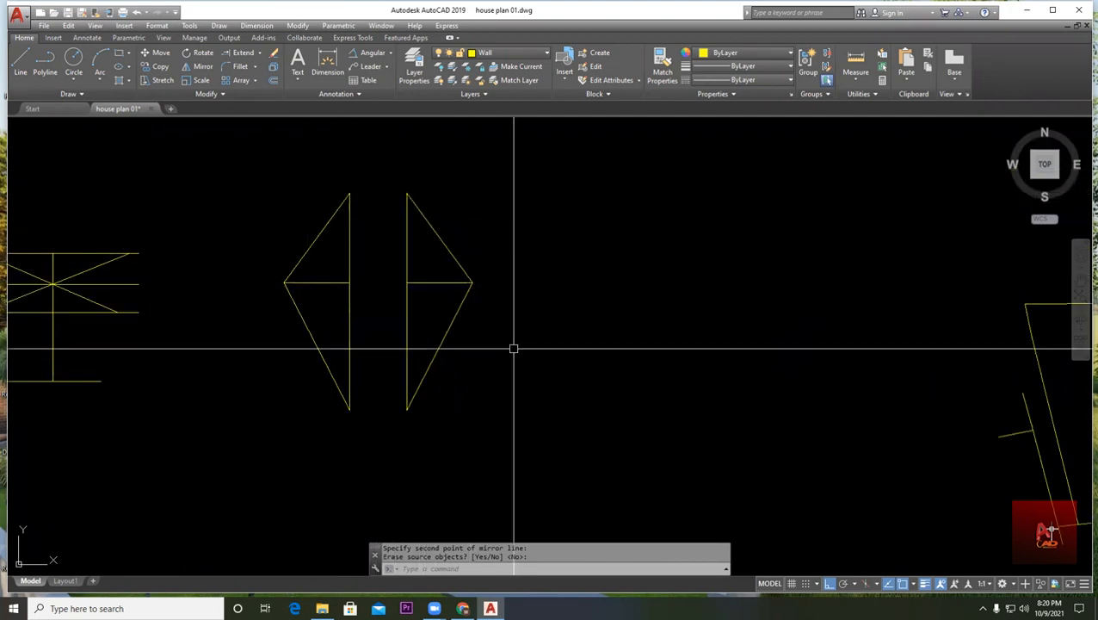
scroll(461, 412, "down", 4)
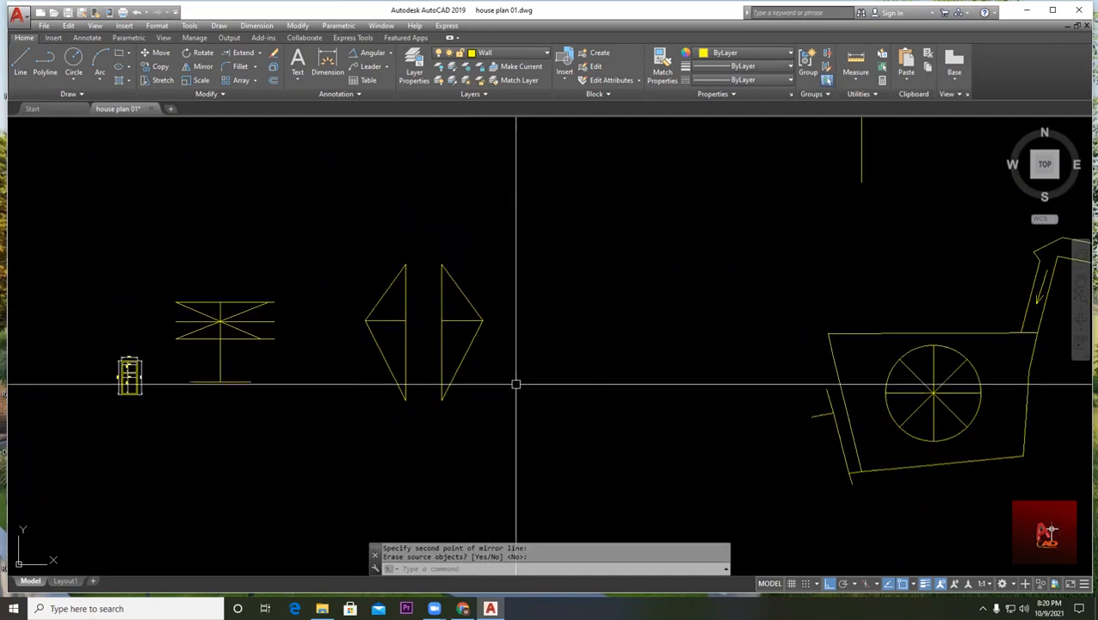
scroll(515, 384, "up", 2)
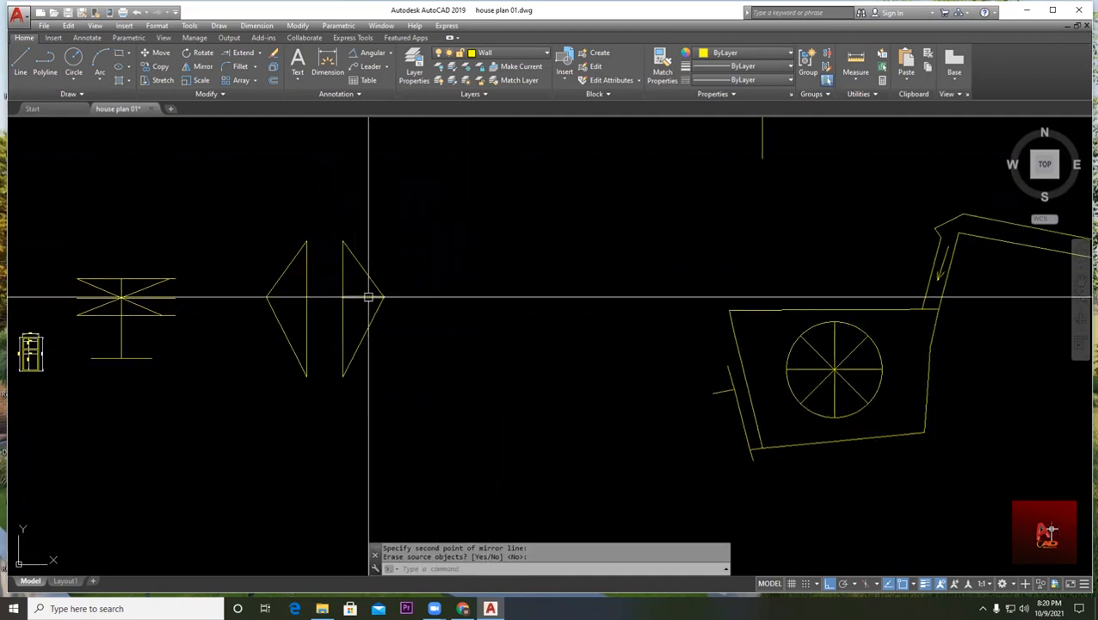
scroll(294, 292, "up", 3)
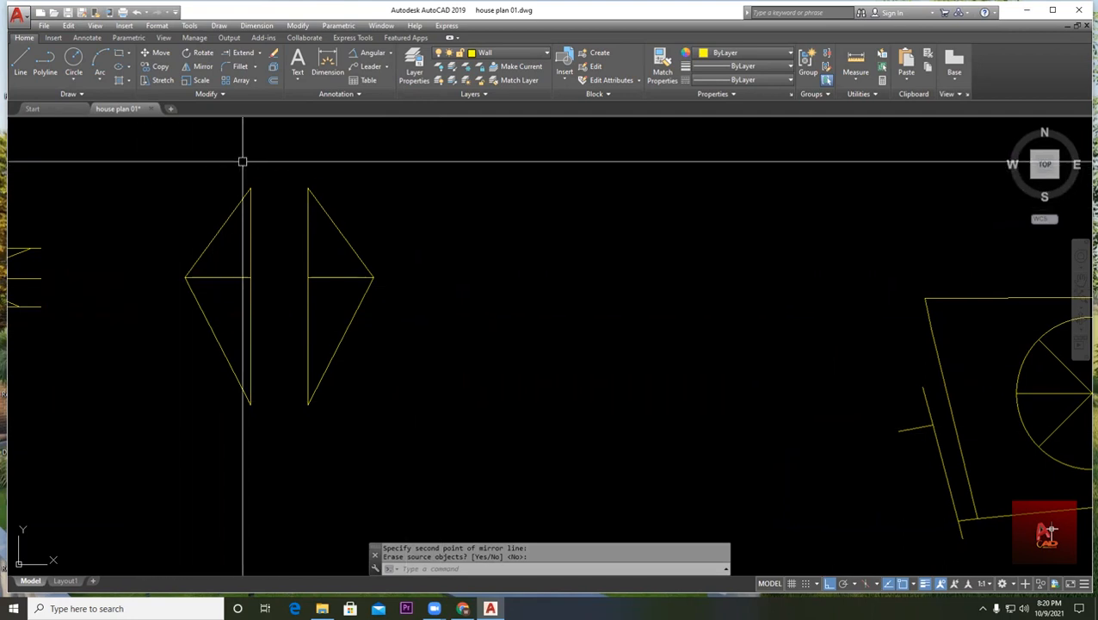
left_click(203, 68)
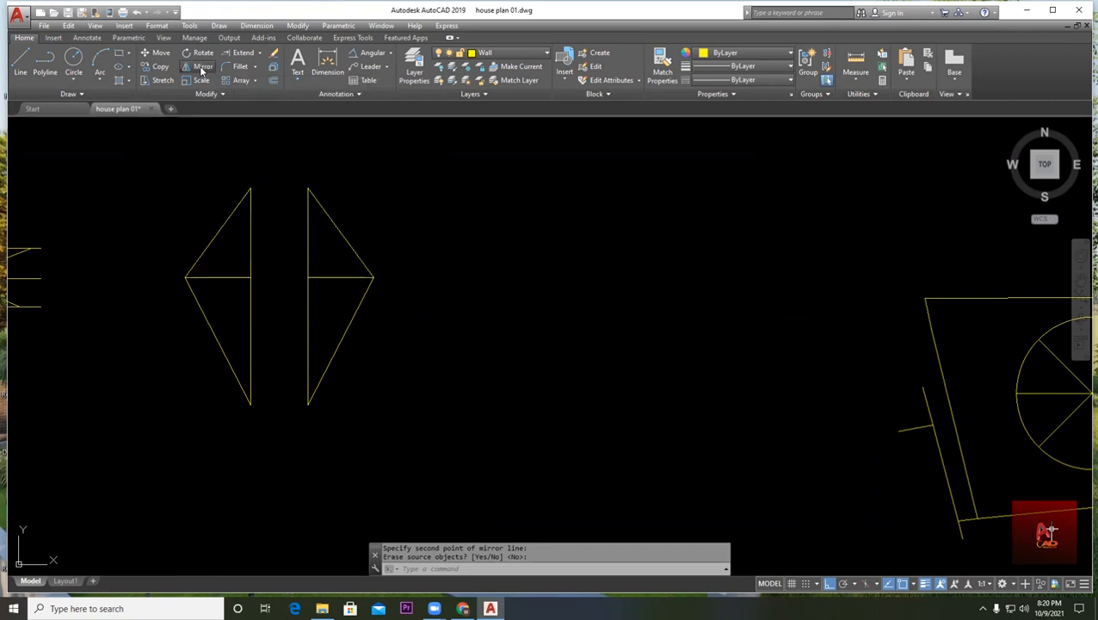
left_click(128, 148)
left_click(450, 459)
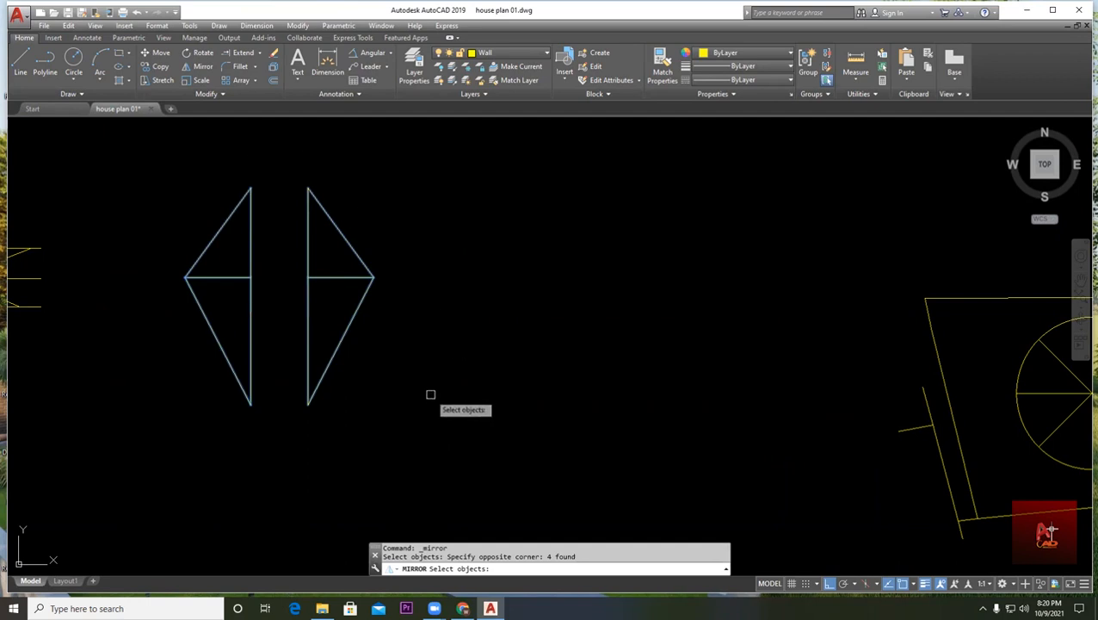
key("Return")
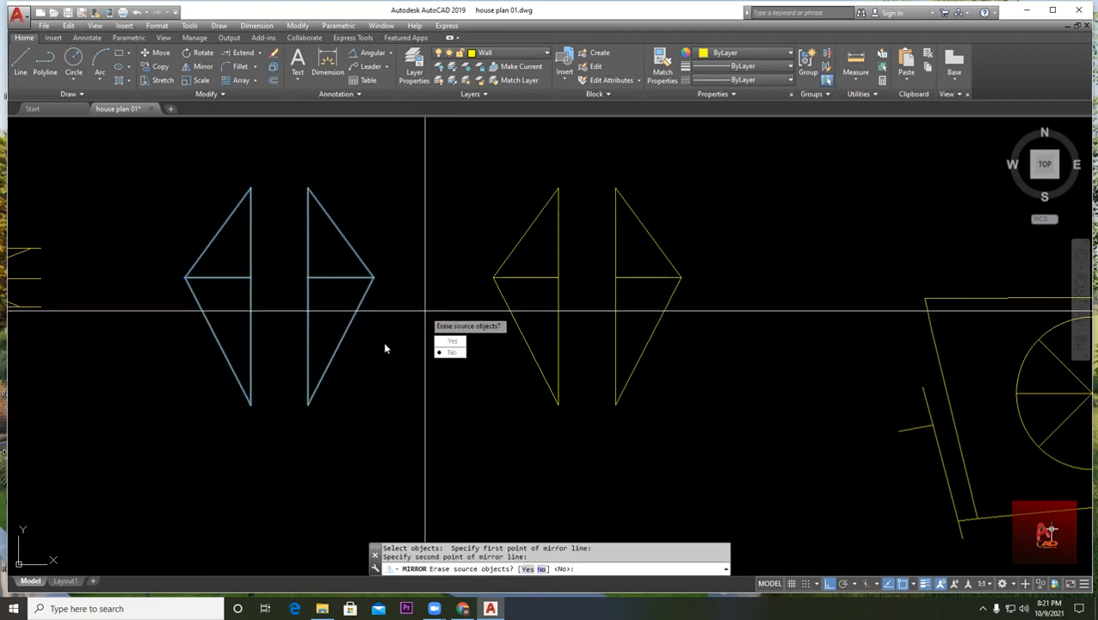
key("Return")
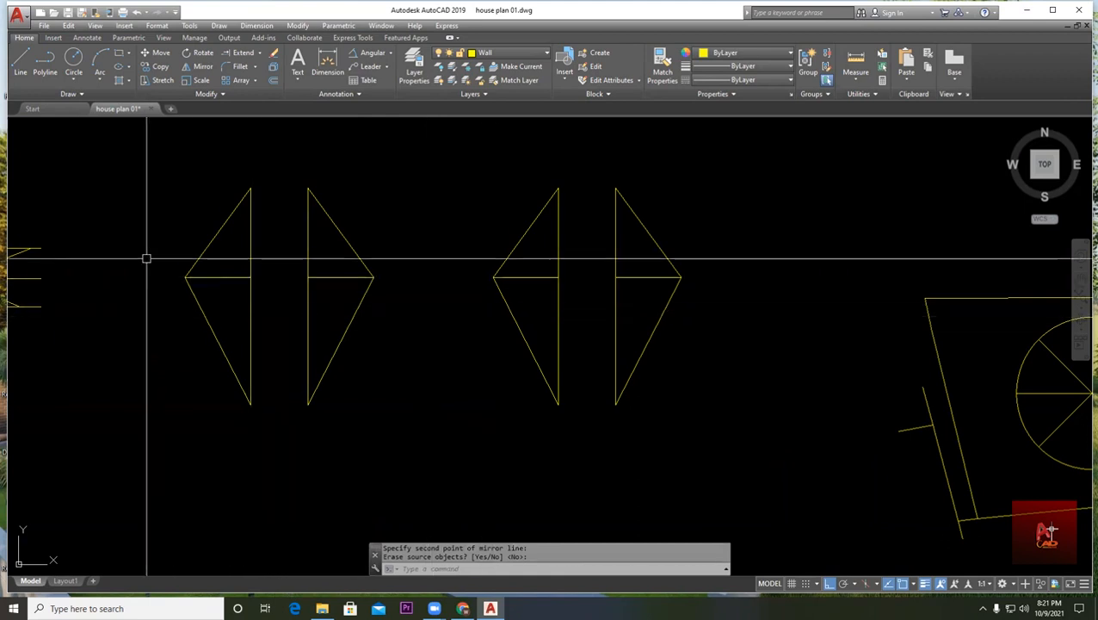
- Erase the mirrored pair of triangles on the right, leaving the first pair
scroll(590, 407, "down", 3)
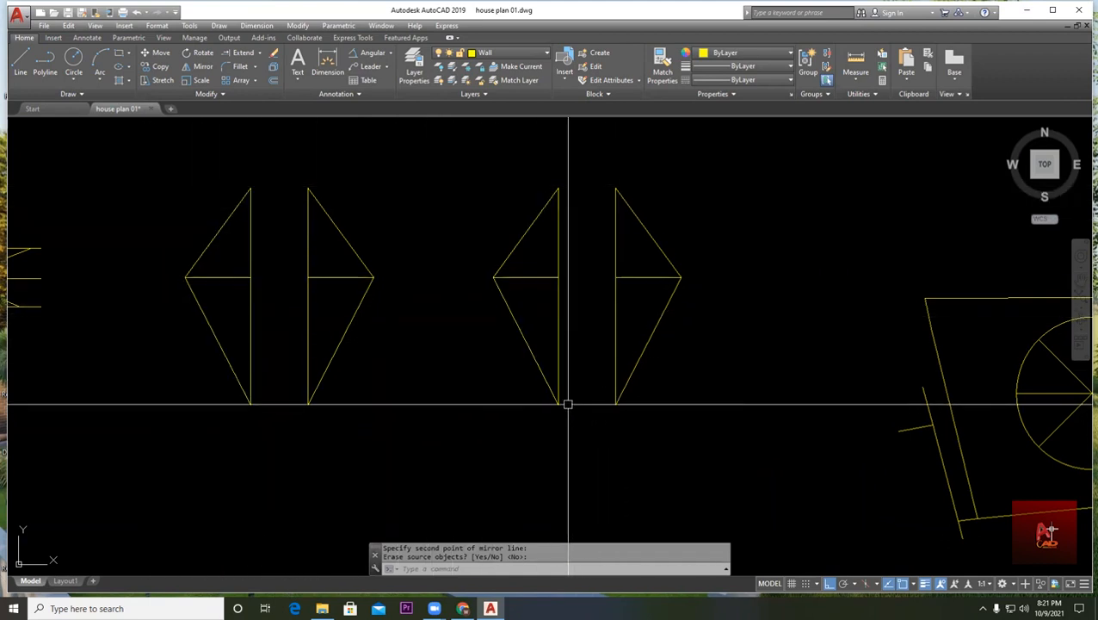
key("Escape")
key("Return")
left_click(558, 405)
left_click(372, 225)
key("Return")
scroll(297, 312, "up", 4)
key("Escape")
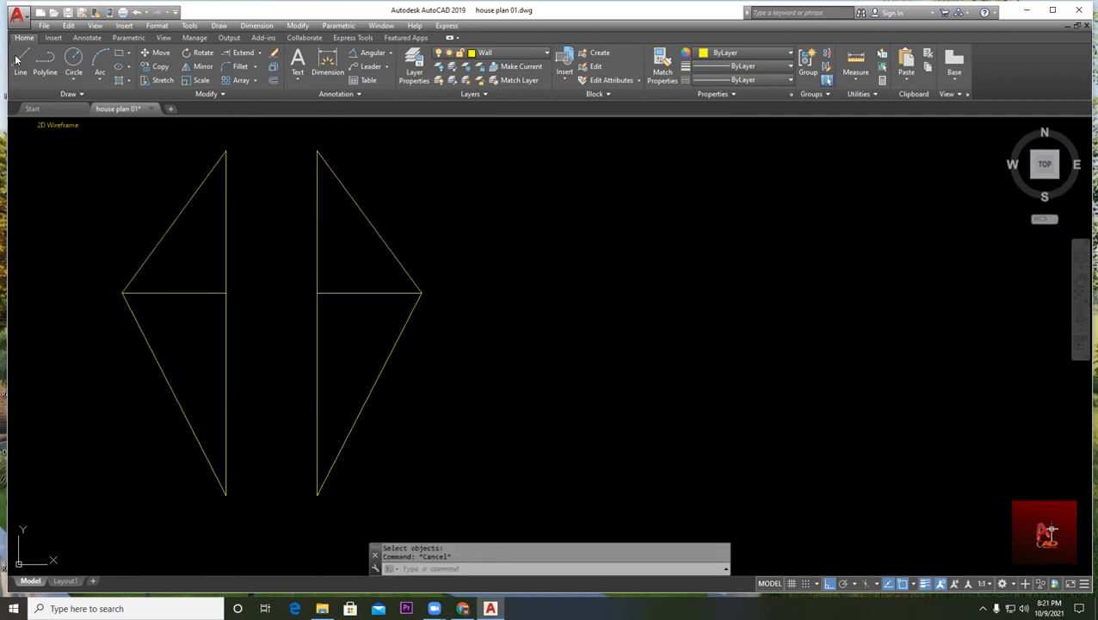
left_click(17, 59)
left_click(225, 150)
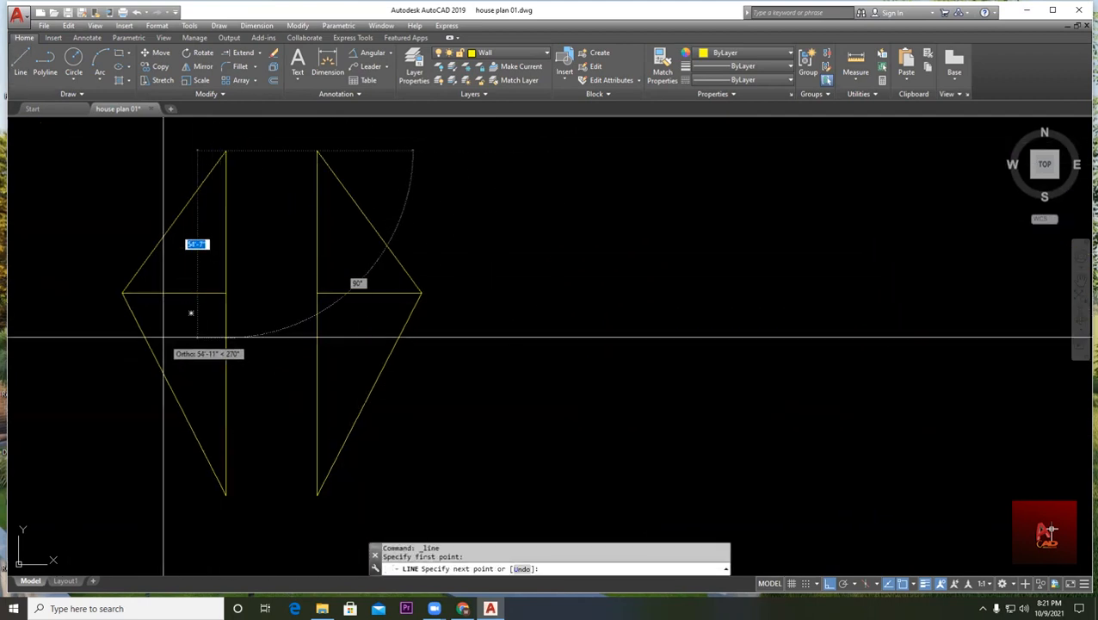
key("Escape")
- Erase the right triangle of the remaining pair together with its horizontal line
type("e")
key("Return")
scroll(355, 228, "down", 2)
left_click(304, 155)
left_click(450, 465)
key("Return")
key("Escape")
- Mirror the remaining divided triangle about a vertical axis just to its right, keeping the source objects
middle_click_drag(341, 372, 427, 396)
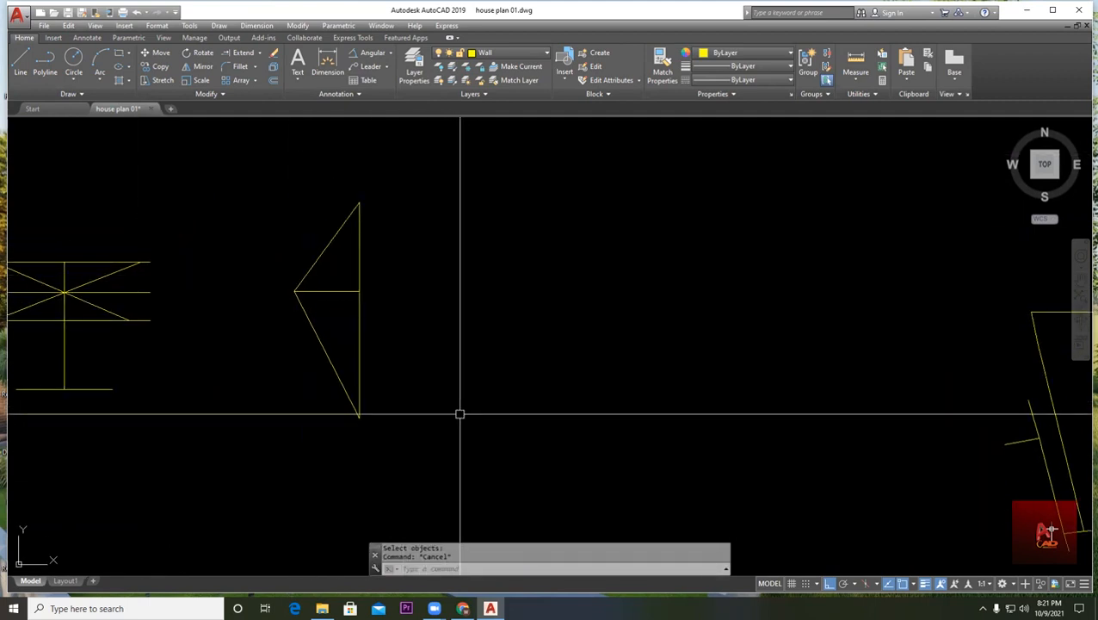
left_click(197, 67)
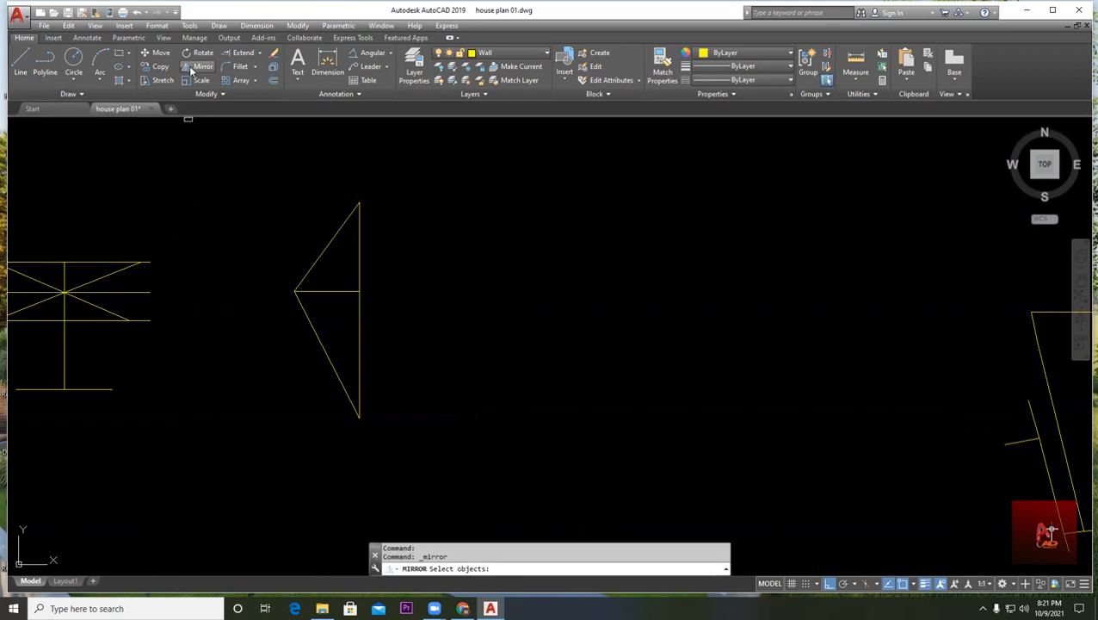
left_click(214, 167)
left_click(411, 451)
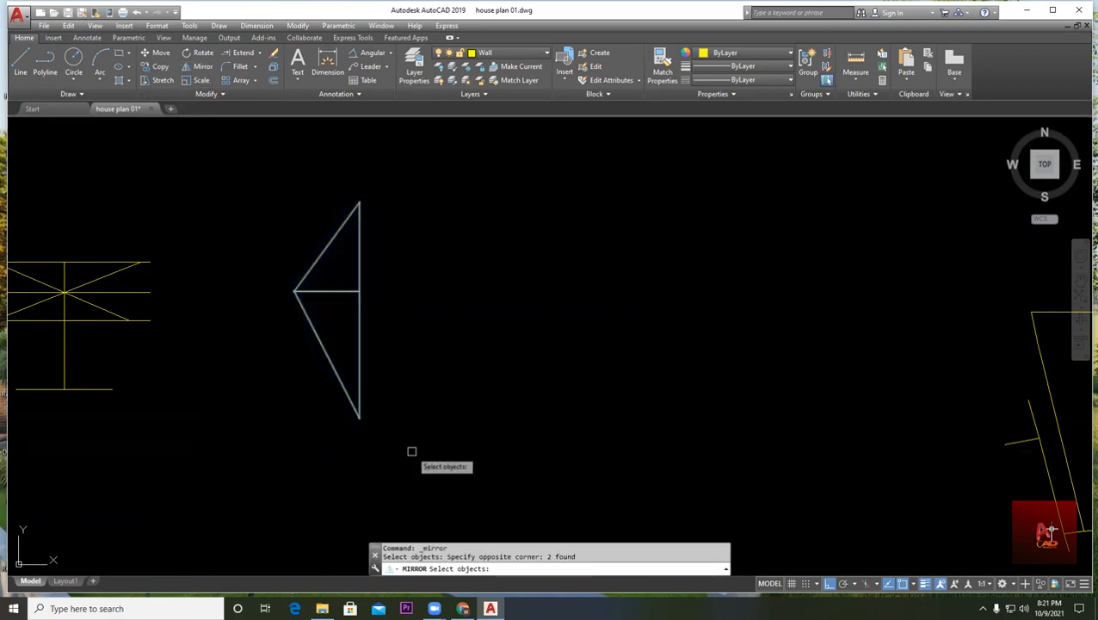
key("Return")
left_click(384, 428)
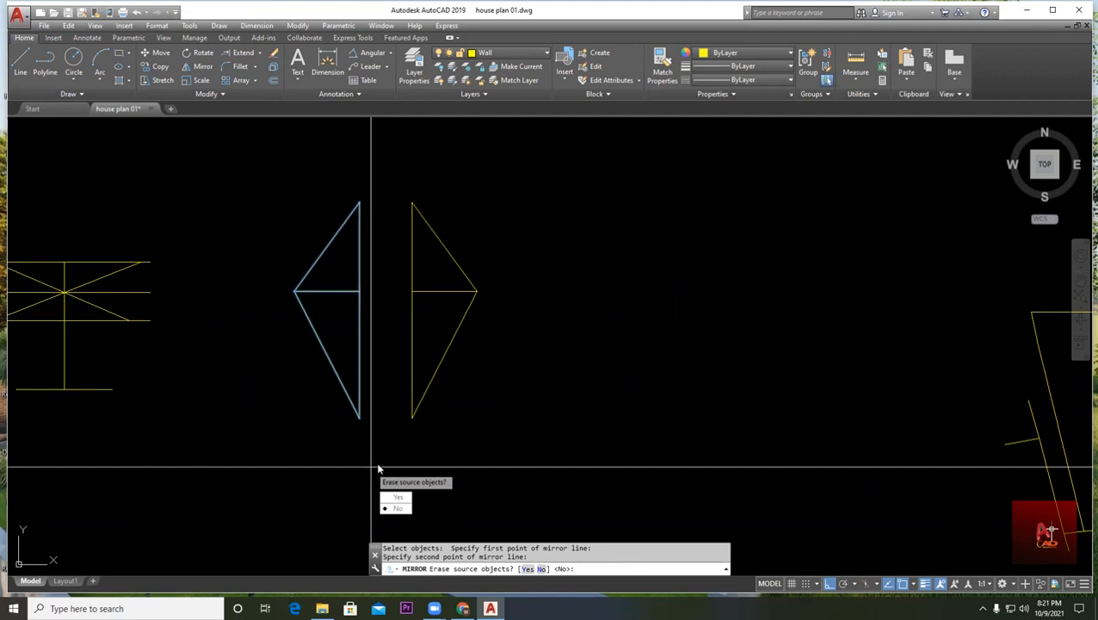
key("Return")
- Examine the mirrored triangle pair in relation to the other practice shapes and the scanned plan
scroll(447, 249, "up", 2)
scroll(544, 434, "down", 4)
middle_click_drag(582, 445, 483, 382)
scroll(408, 328, "up", 2)
key("Escape")
scroll(467, 347, "down", 2)
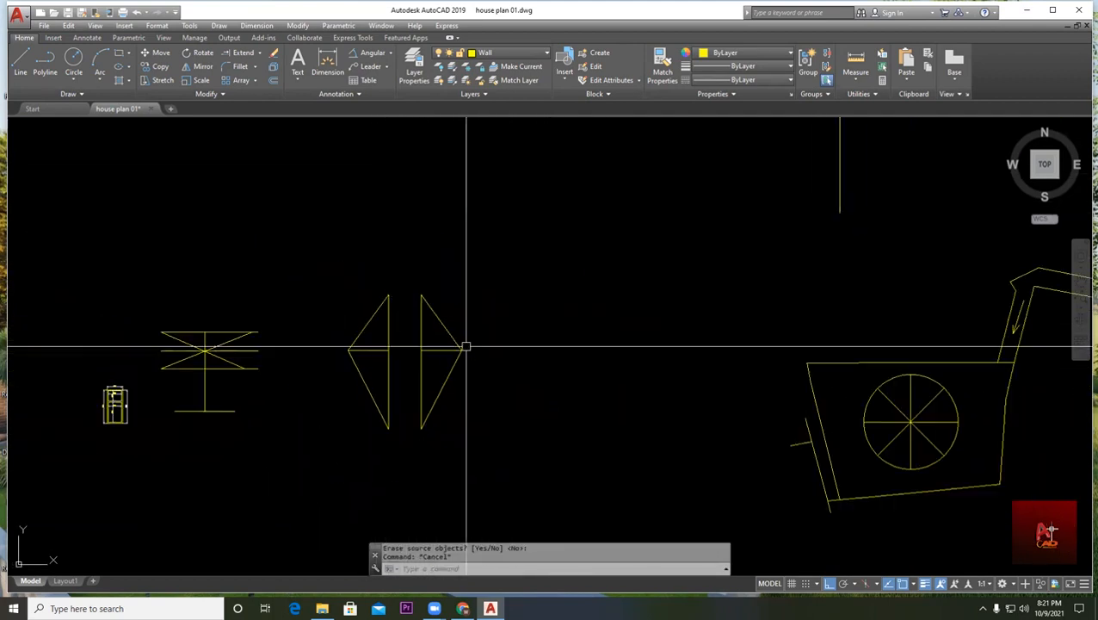
middle_click_drag(443, 380, 517, 348)
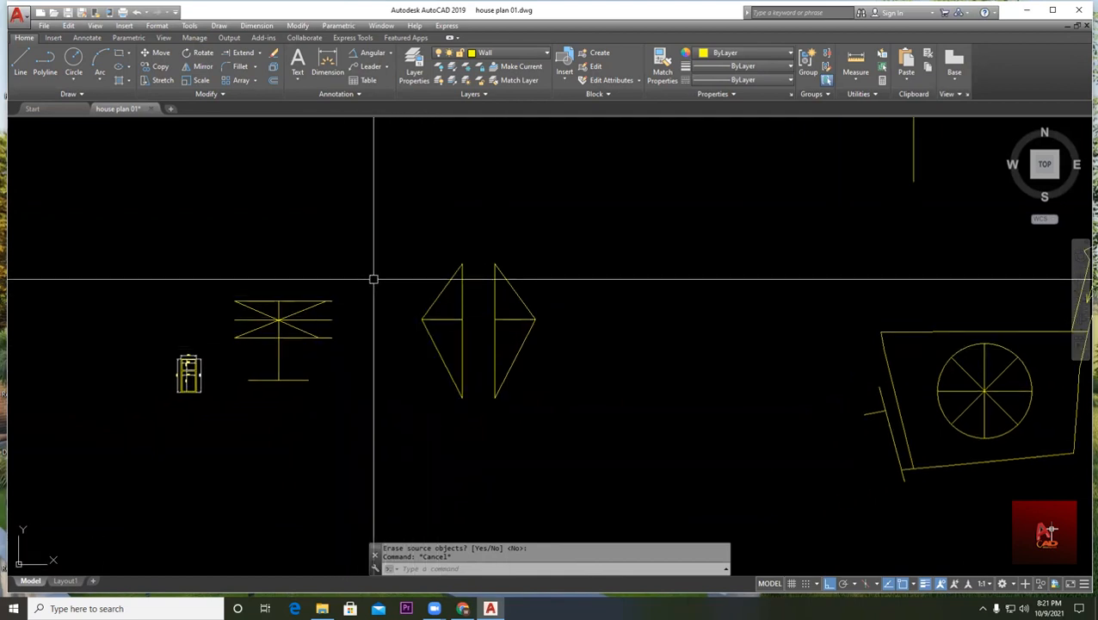
mouse_move(525, 276)
middle_mouse_down()
mouse_move(302, 281)
mouse_move(474, 269)
middle_mouse_up()
scroll(396, 297, "up", 2)
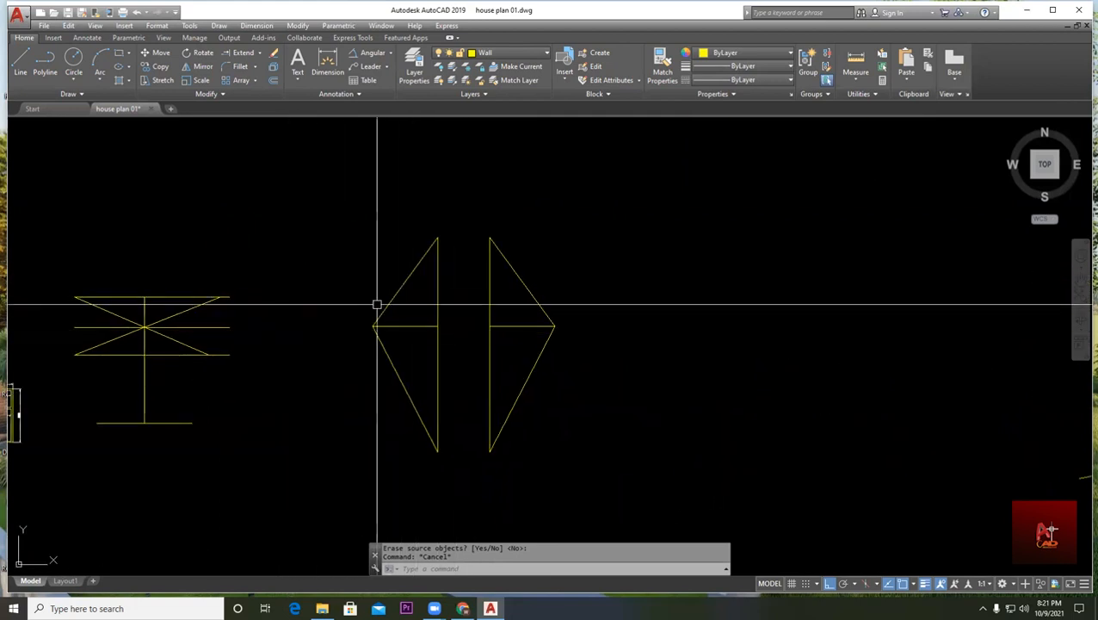
scroll(295, 307, "down", 3)
scroll(509, 268, "down", 2)
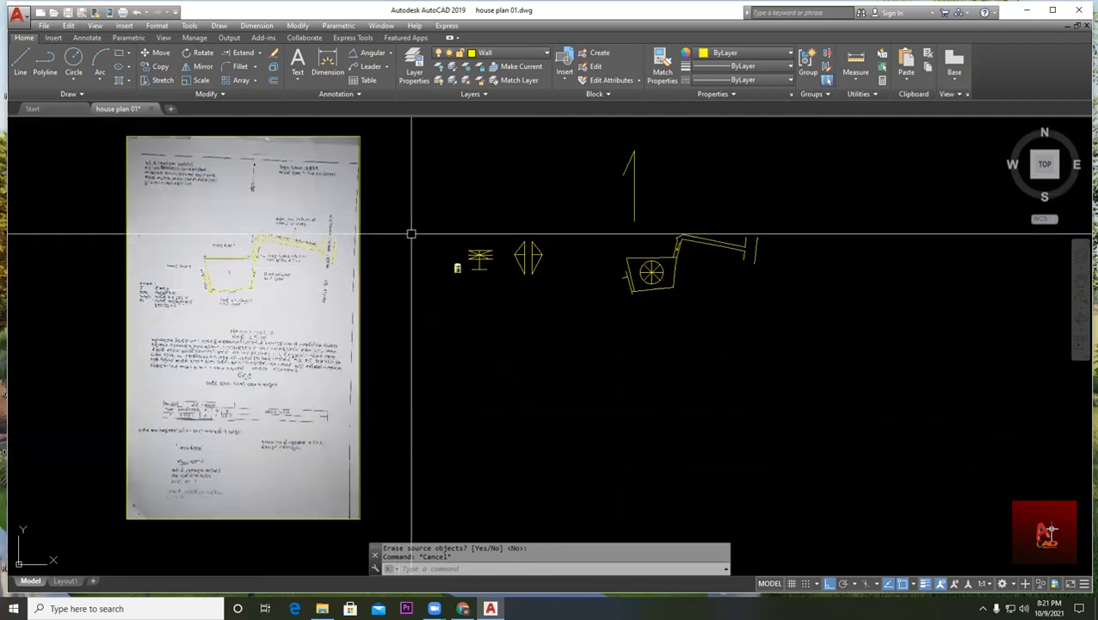
scroll(455, 243, "up", 6)
middle_click_drag(735, 294, 265, 259)
scroll(289, 252, "up", 2)
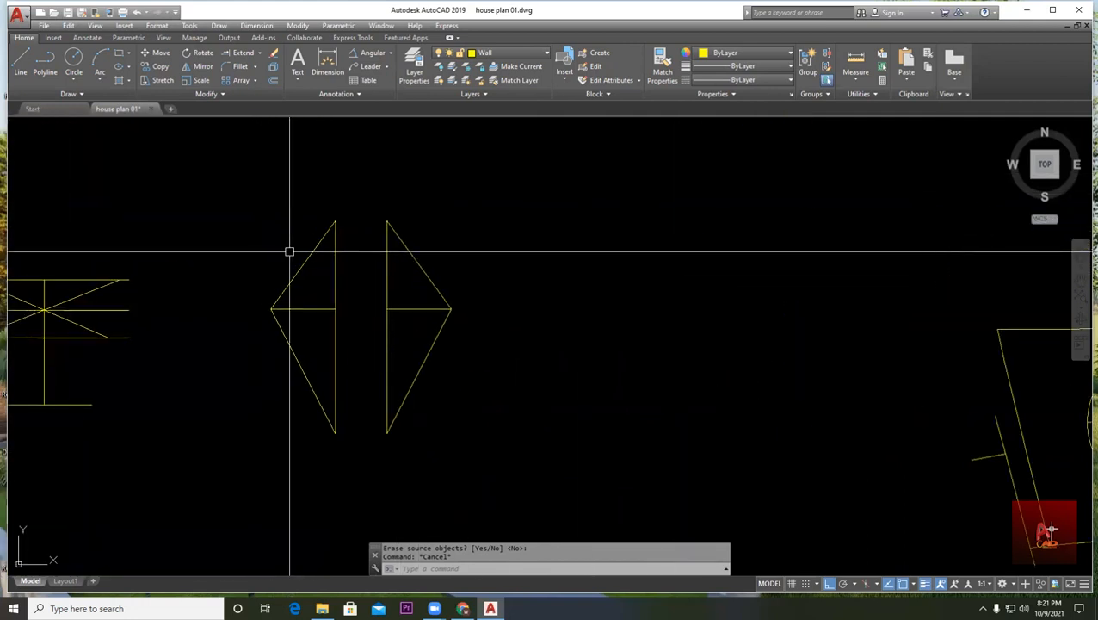
scroll(226, 238, "up", 2)
scroll(261, 258, "down", 4)
middle_click_drag(397, 194, 403, 304)
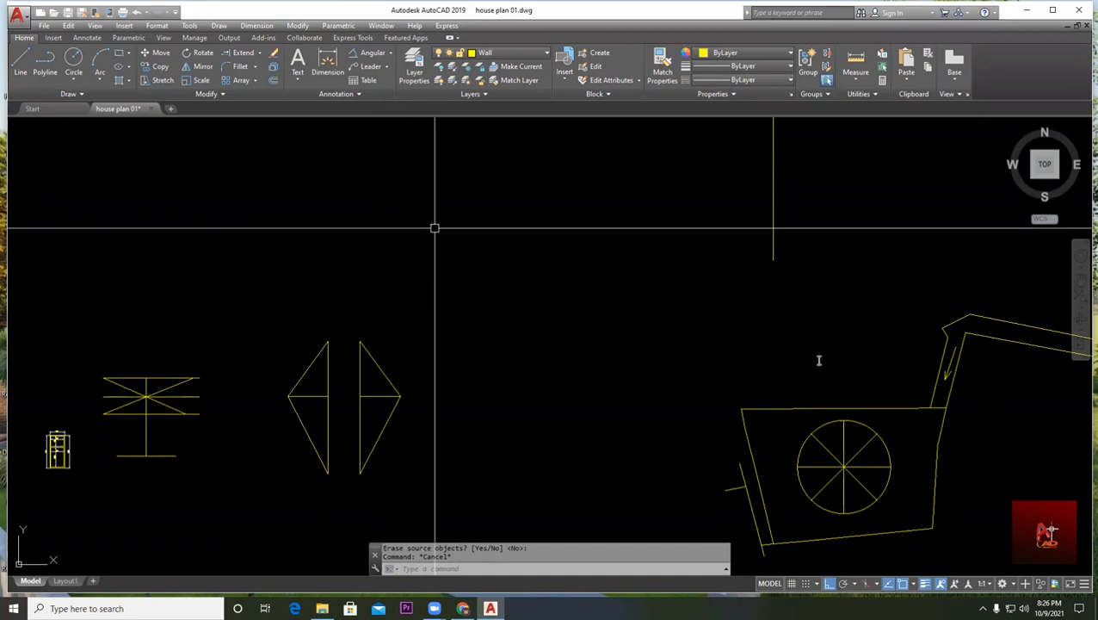
- Draw two closely spaced horizontal lines above the triangle pair, the lower one slightly longer
left_click(20, 62)
left_click(345, 222)
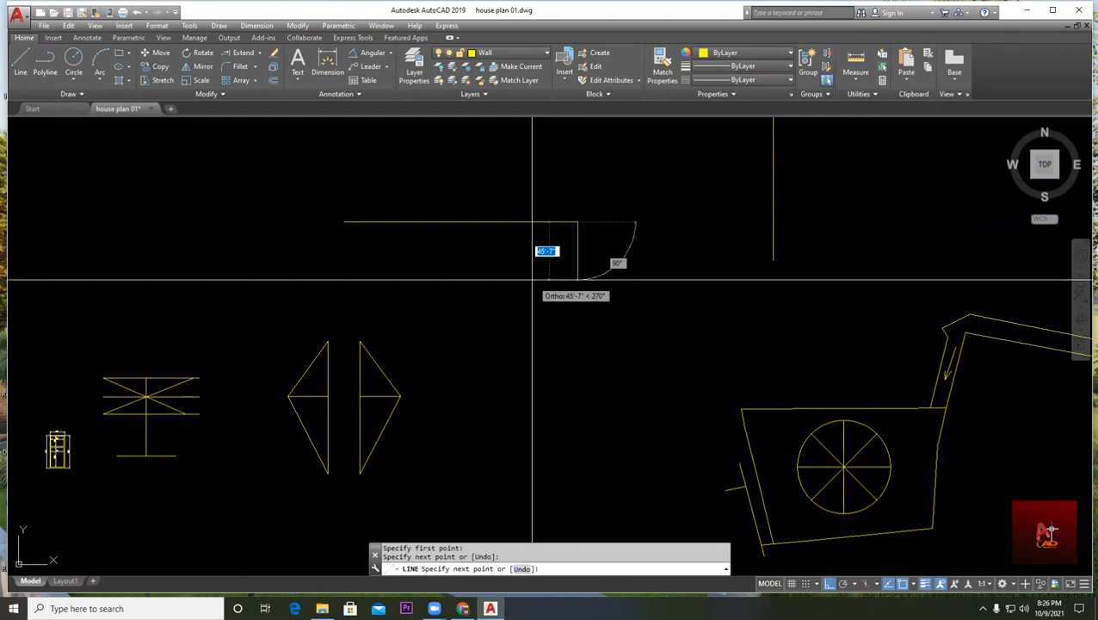
key("Escape")
key("space")
left_click(329, 251)
left_click(597, 297)
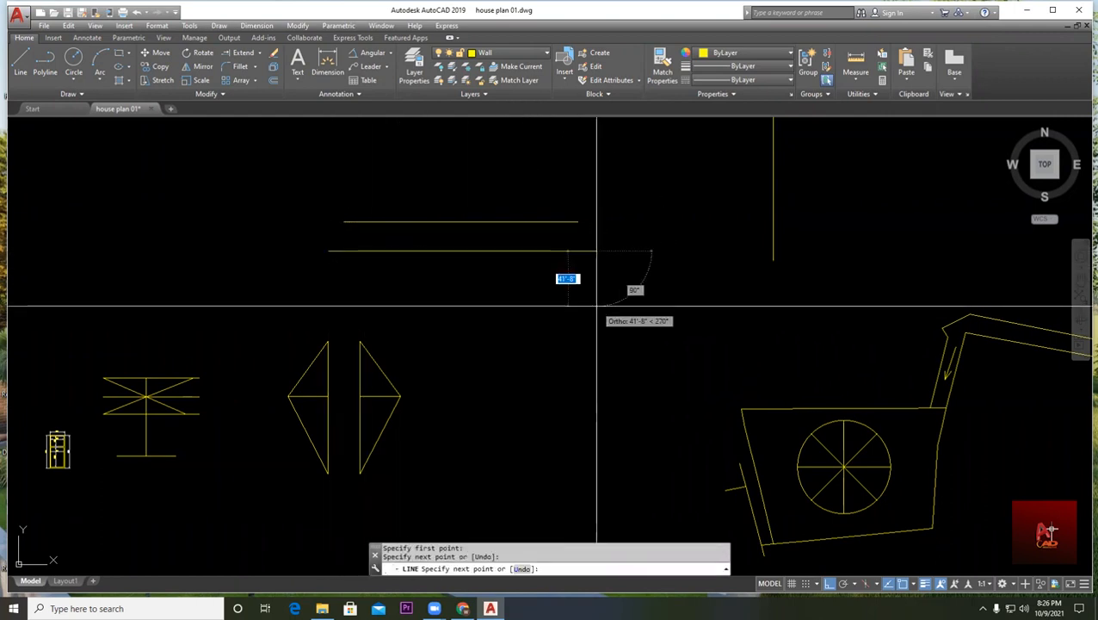
key("Escape")
scroll(498, 220, "up", 4)
scroll(476, 216, "down", 4)
- Draw a third, longer horizontal line a wider distance above the two closely spaced lines
key("space")
left_click(271, 195)
left_click(581, 240)
key("Escape")
scroll(413, 250, "up", 3)
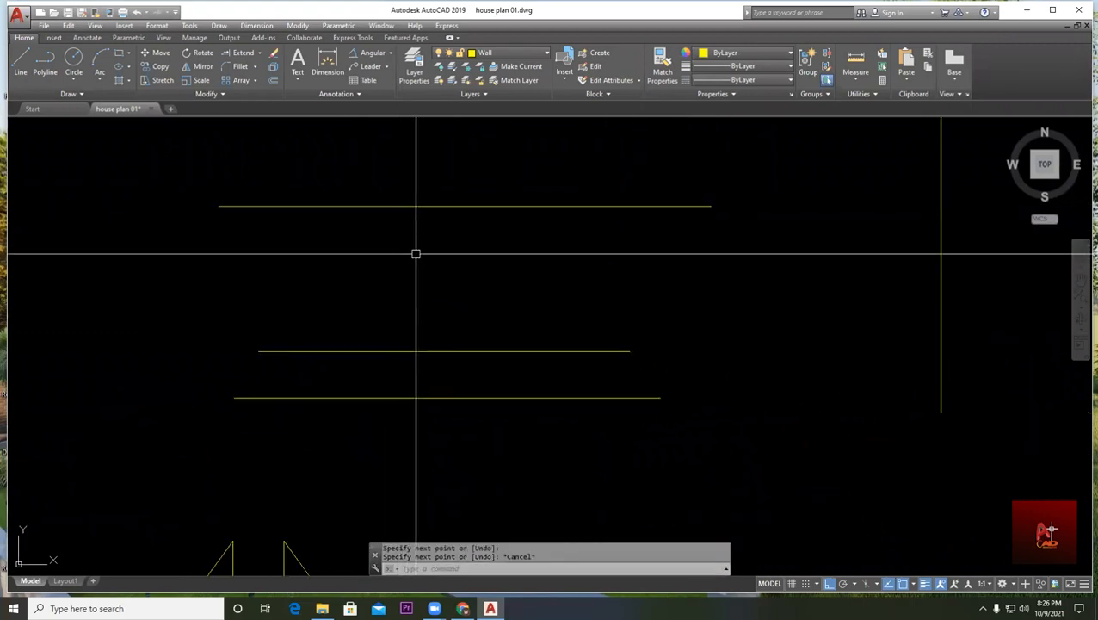
- Draw a short vertical line crossing the lowest horizontal line, ending below the middle horizontal line
key("space")
left_click(389, 431)
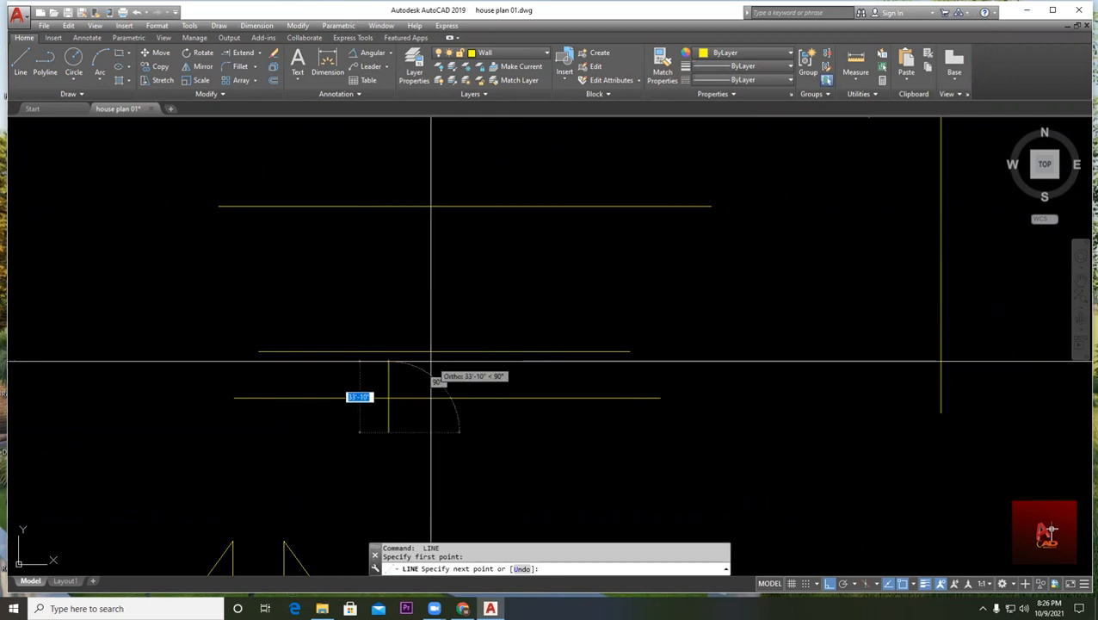
left_click(391, 377)
scroll(403, 376, "up", 3)
key("Escape")
scroll(447, 352, "down", 4)
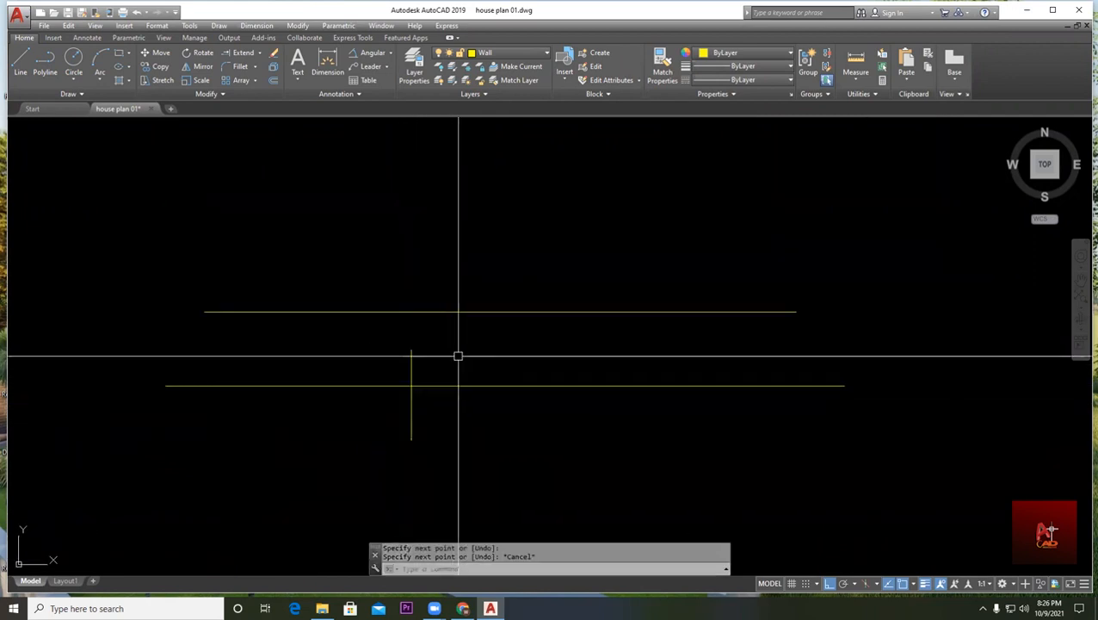
scroll(516, 361, "down", 2)
middle_click_drag(684, 469, 589, 439)
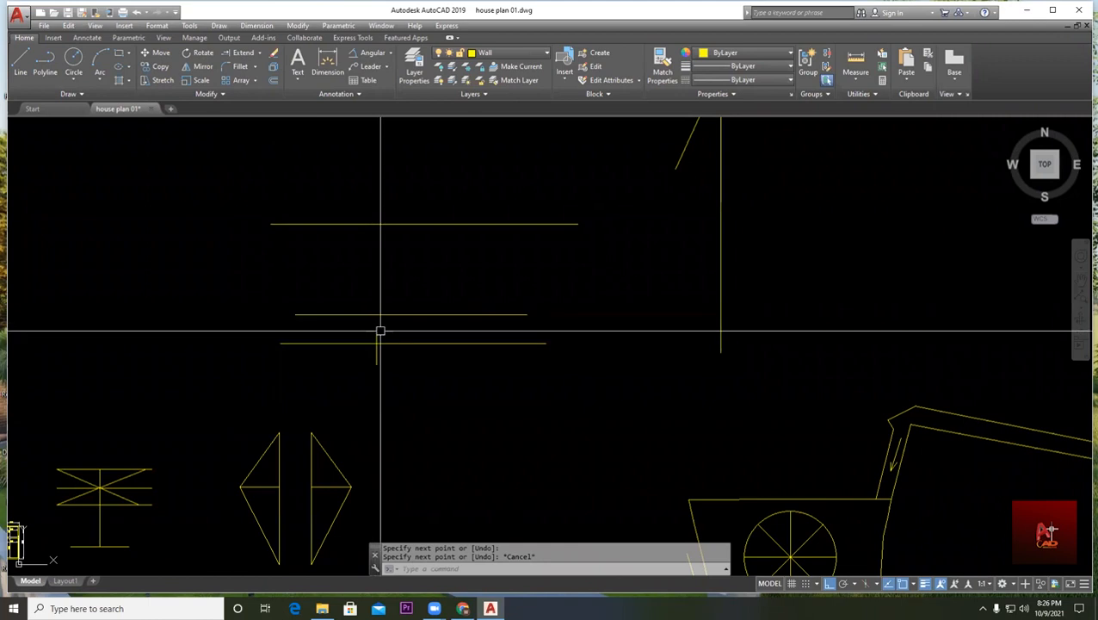
scroll(381, 334, "up", 2)
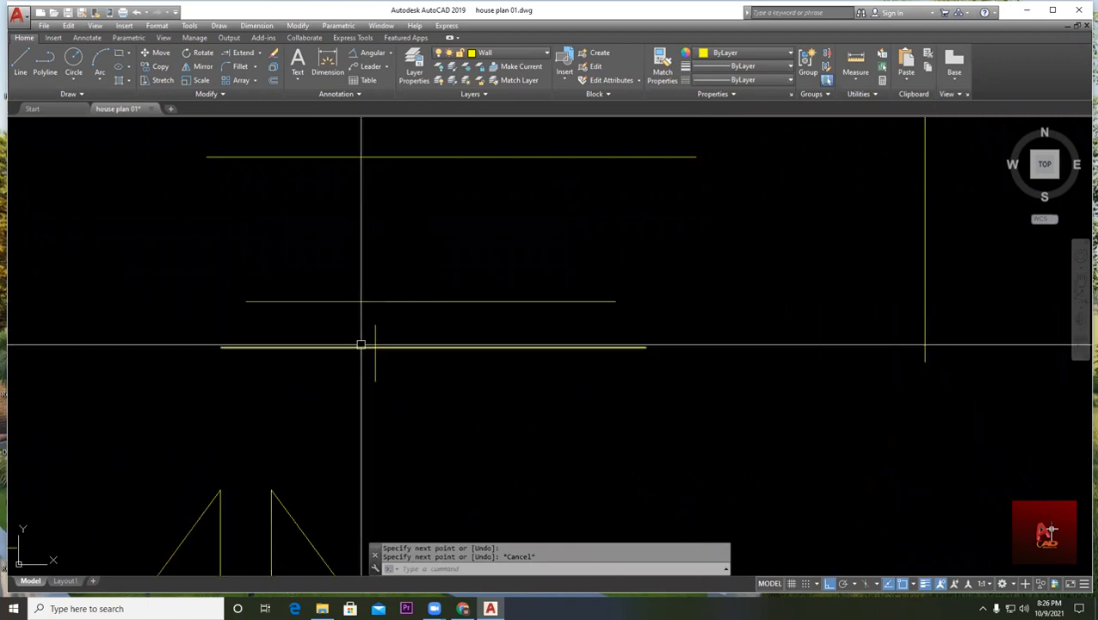
middle_click_drag(394, 286, 388, 393)
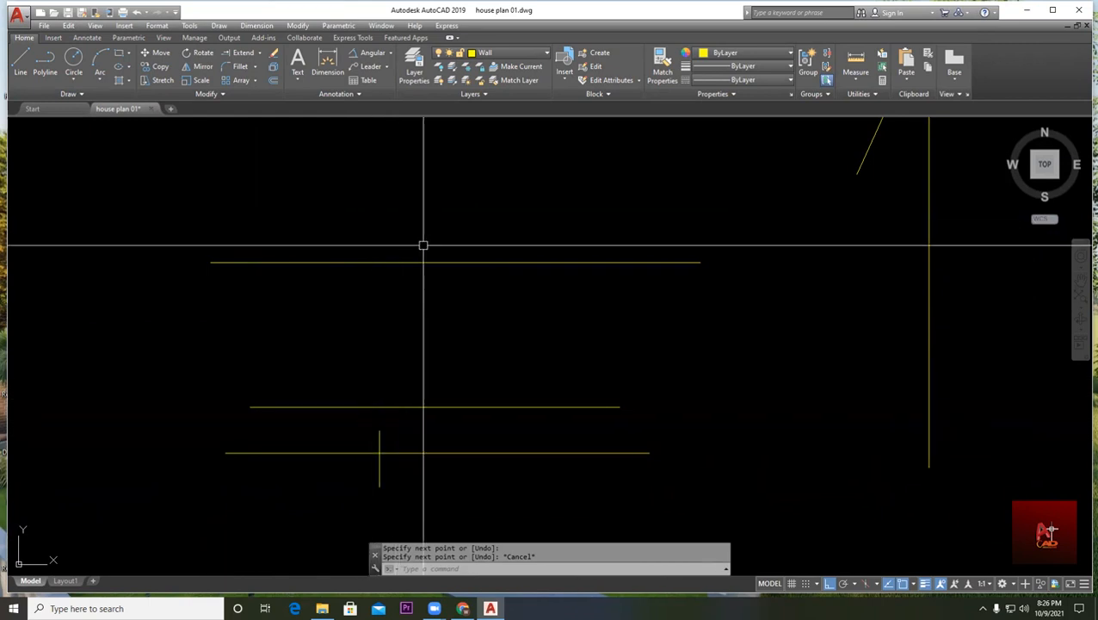
- Draw a vertical line from the middle line's left end to the upper line, continuing diagonally to the middle line's right end
left_click(19, 65)
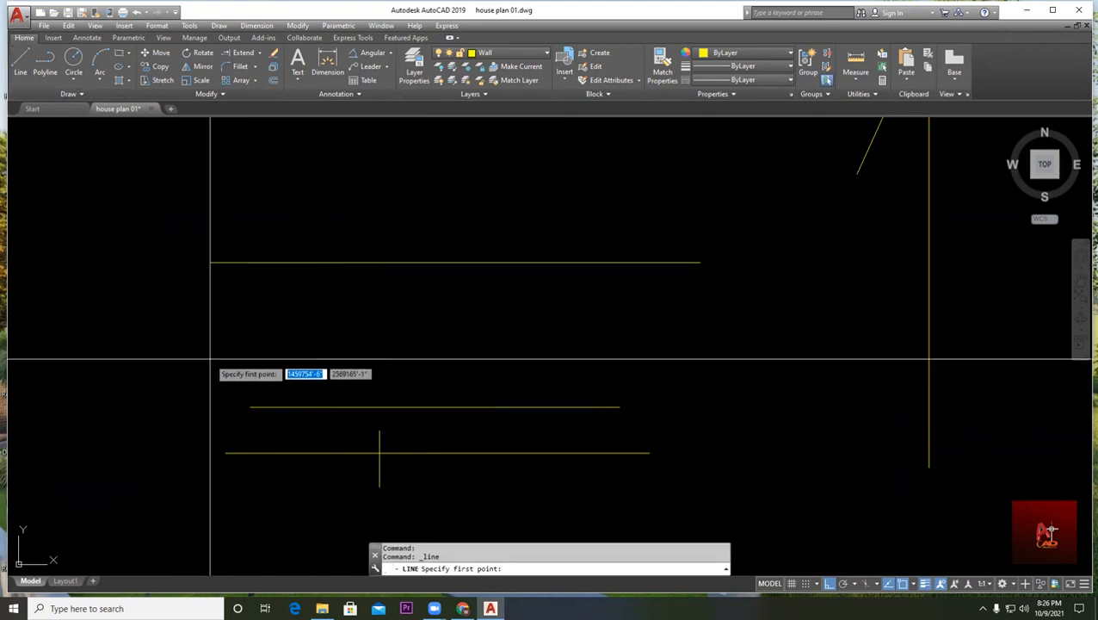
left_click(249, 407)
left_click(249, 263)
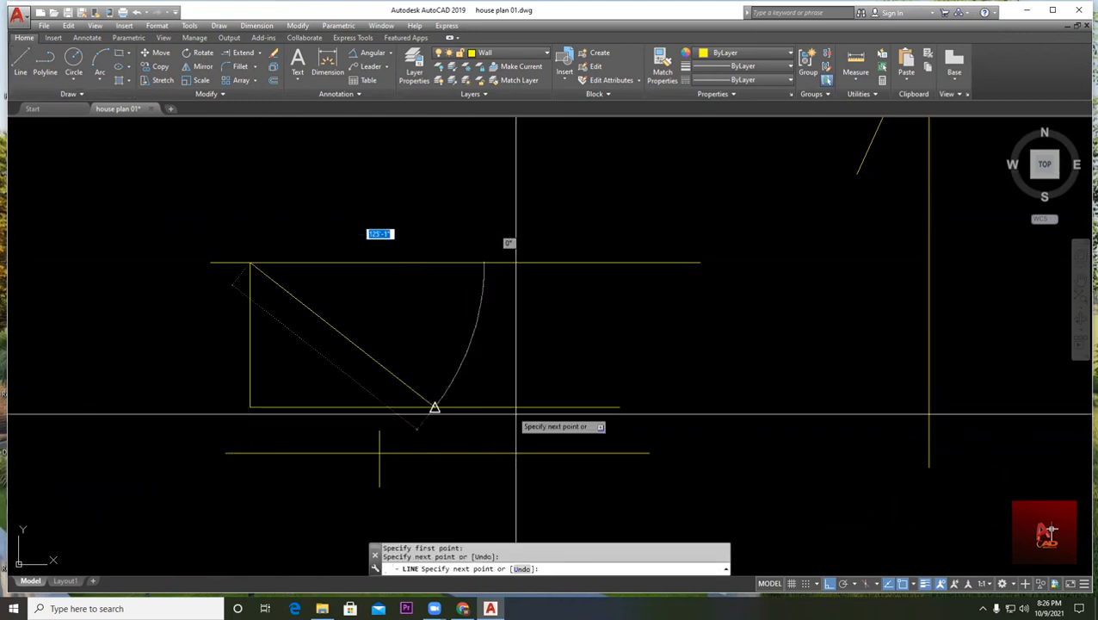
left_click(618, 407)
key("Escape")
- Draw a line from the triangle's lower-left corner to the midpoint of its long diagonal
key("Return")
left_click(249, 407)
left_click(433, 335)
key("Escape")
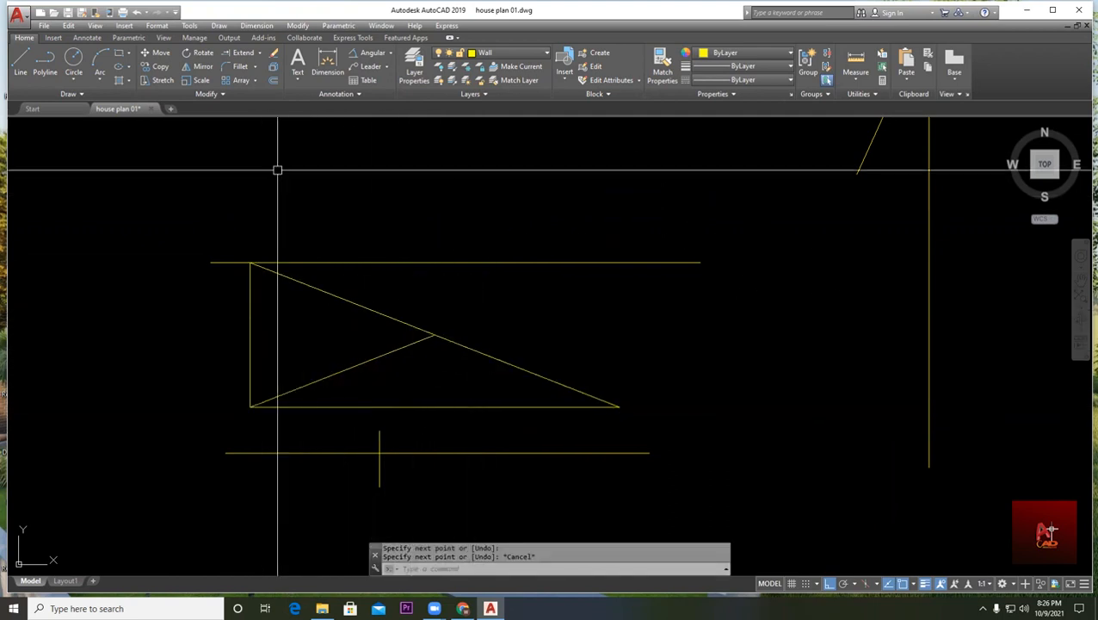
- Extend the short vertical line up to the triangle's base and on to its inner diagonal, using all objects as boundaries
left_click(244, 53)
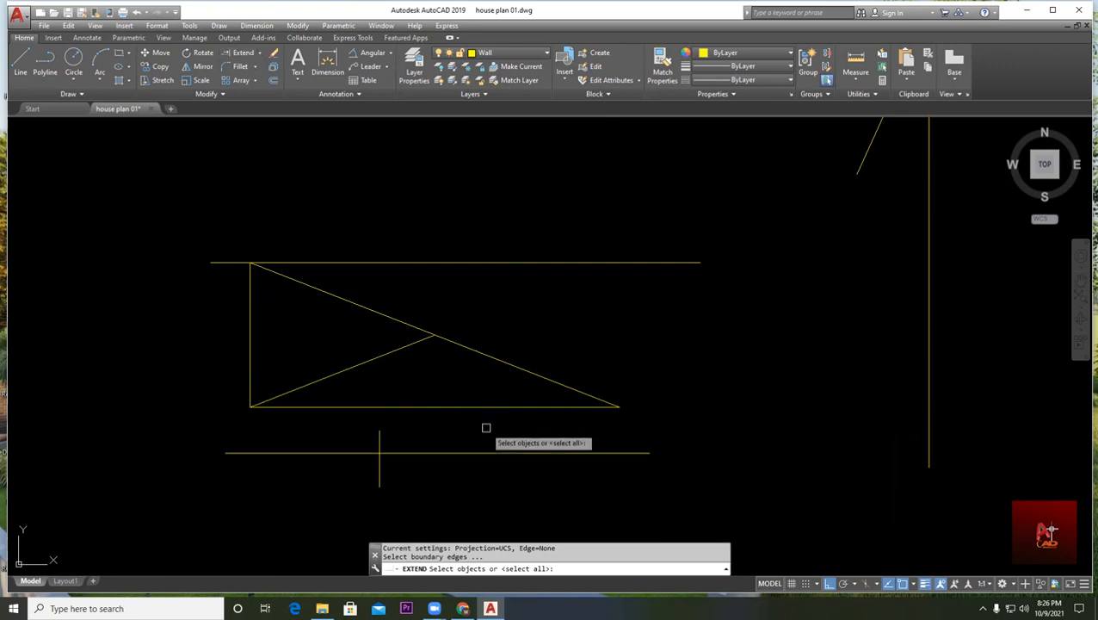
middle_click_drag(463, 410, 489, 323)
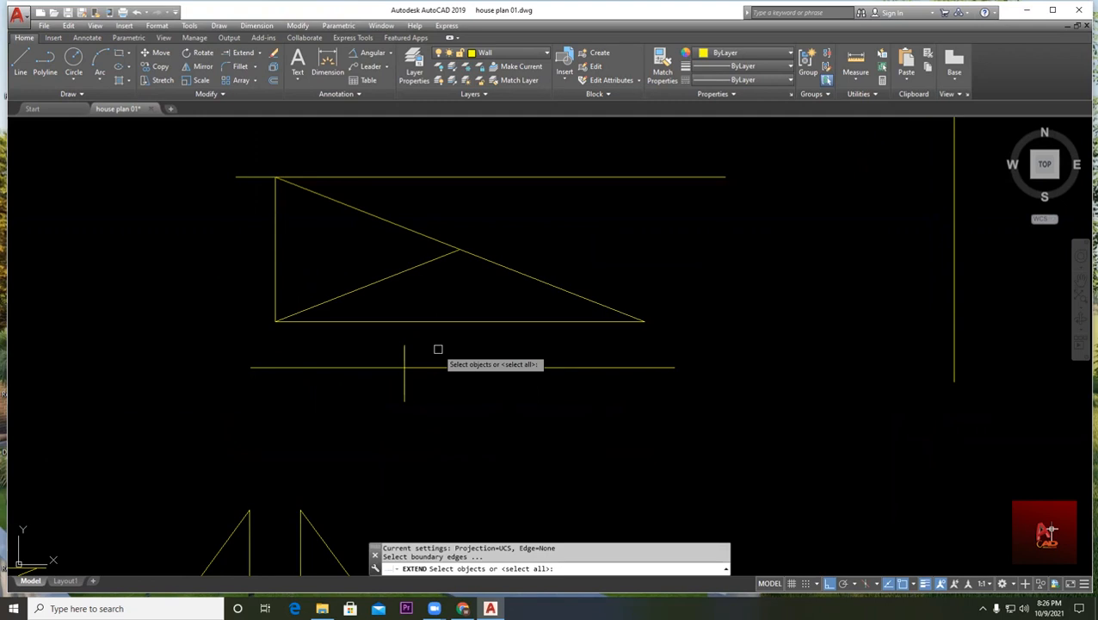
key("Return")
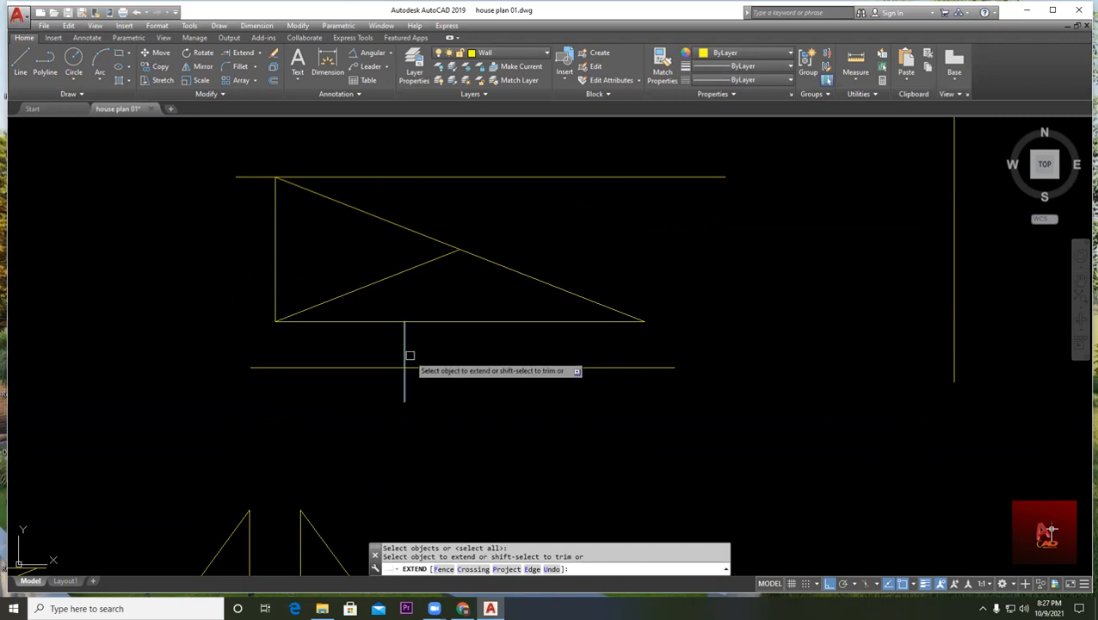
scroll(417, 365, "down", 3)
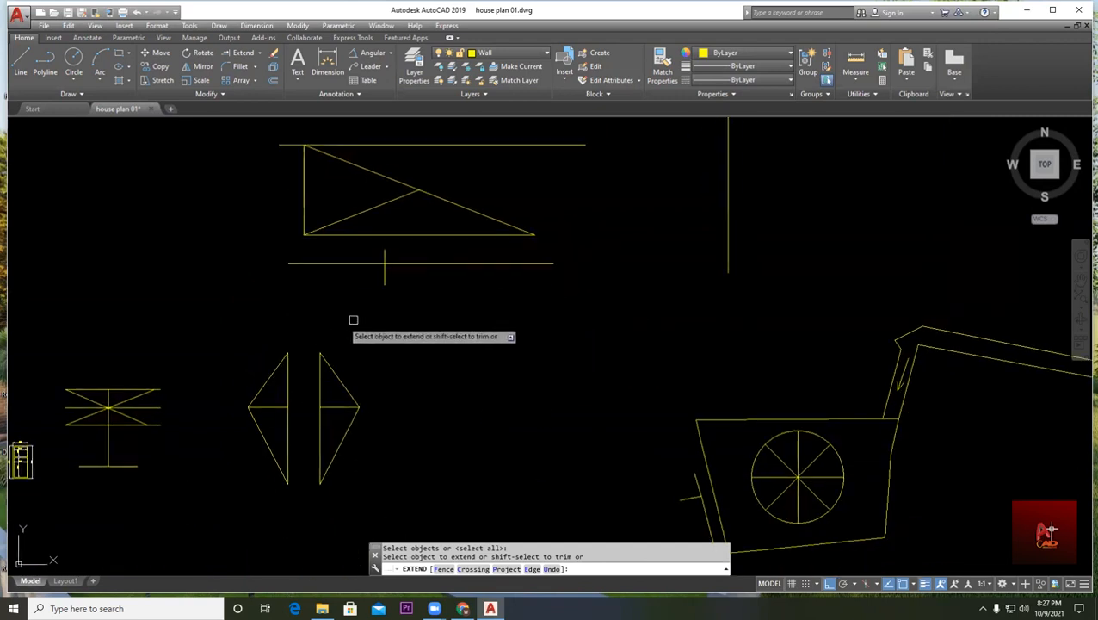
scroll(391, 260, "up", 2)
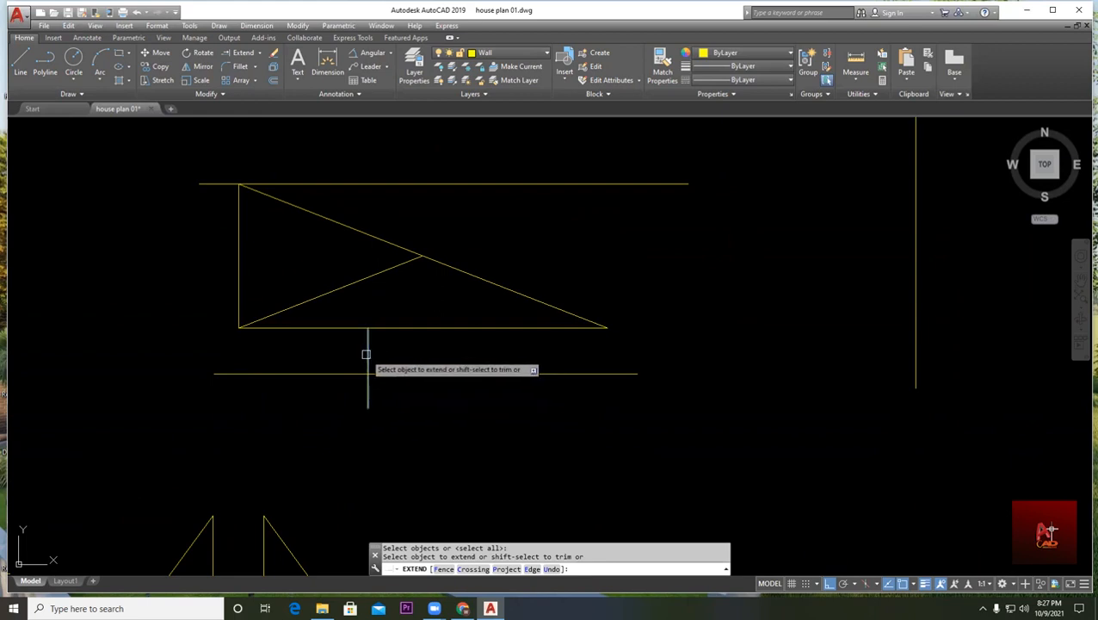
left_click(369, 353)
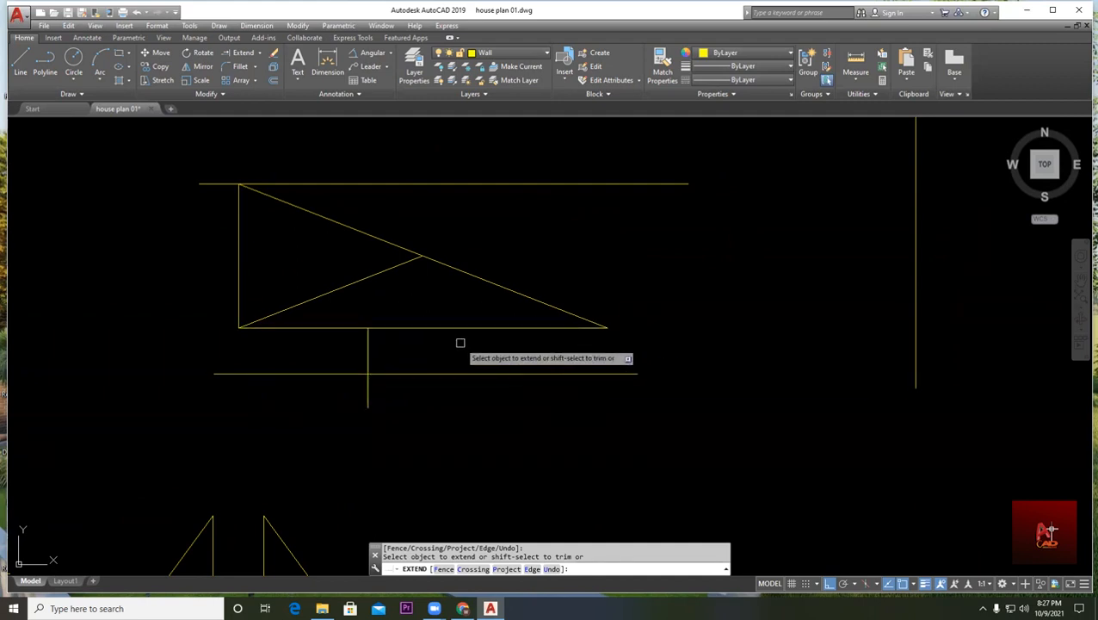
left_click(367, 342)
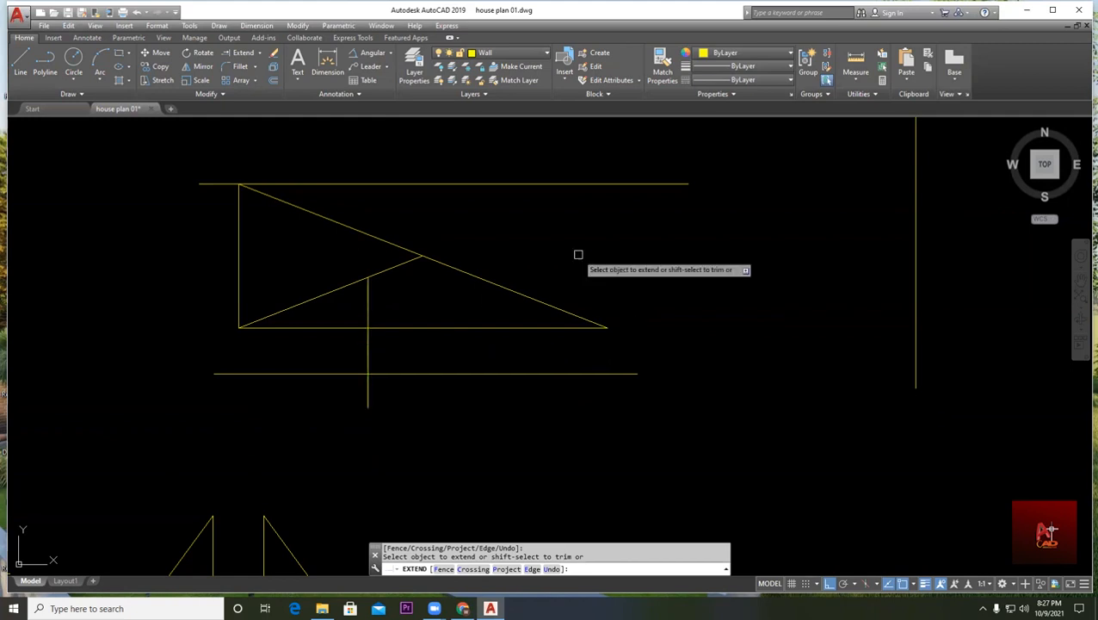
- Extend the same vertical line further up to the triangle's long diagonal and on to the upper horizontal line
middle_click_drag(421, 285, 555, 343)
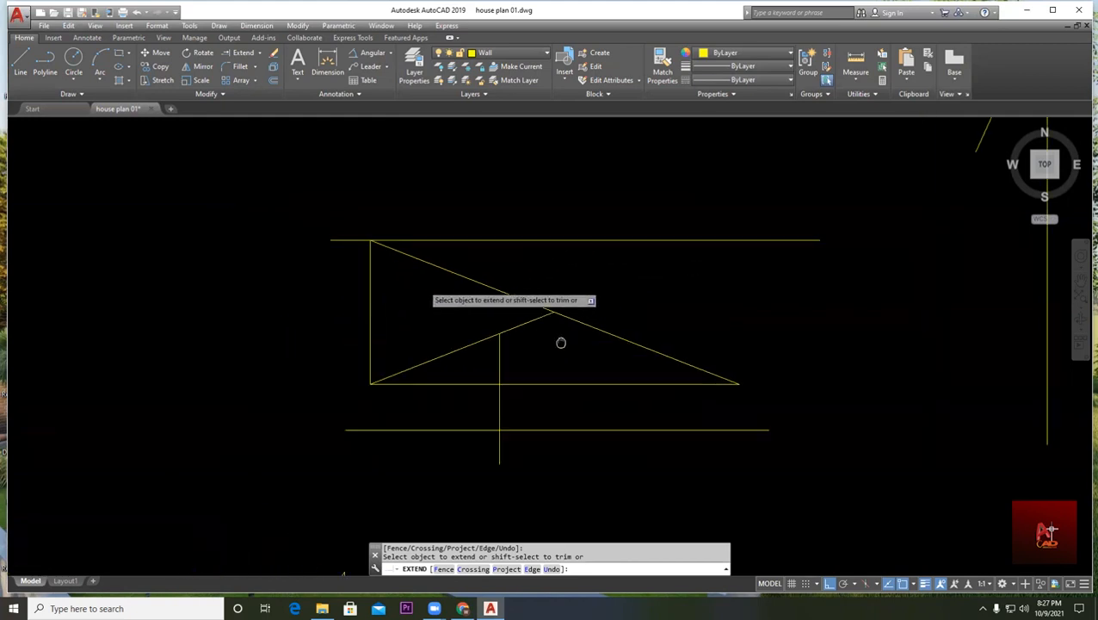
left_click(499, 353)
left_click(497, 303)
middle_click_drag(551, 318, 447, 254)
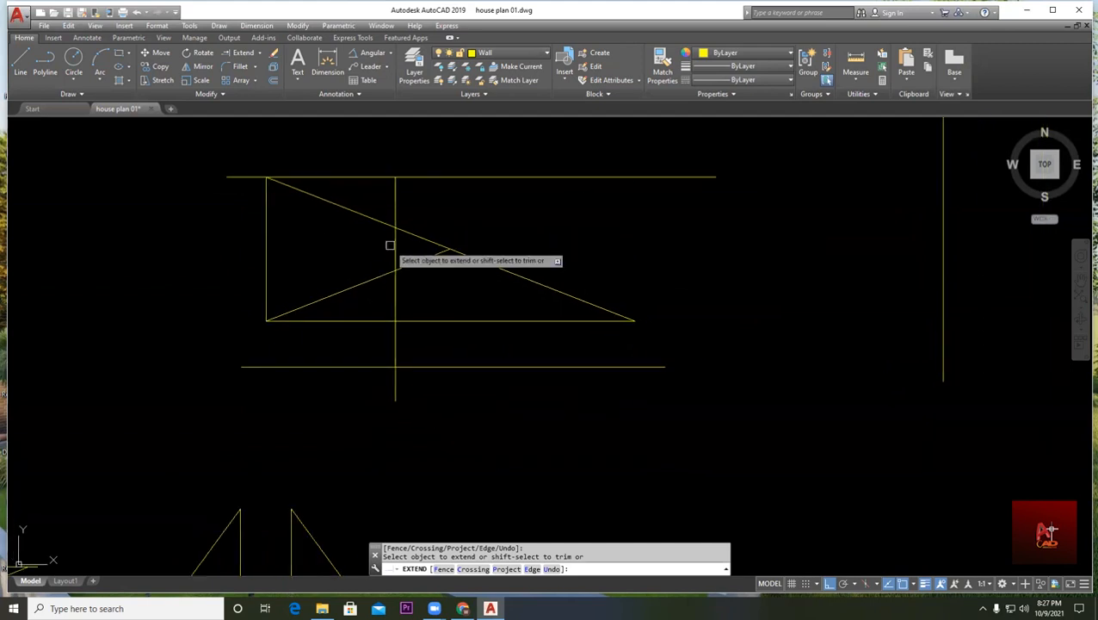
middle_click_drag(414, 190, 423, 308)
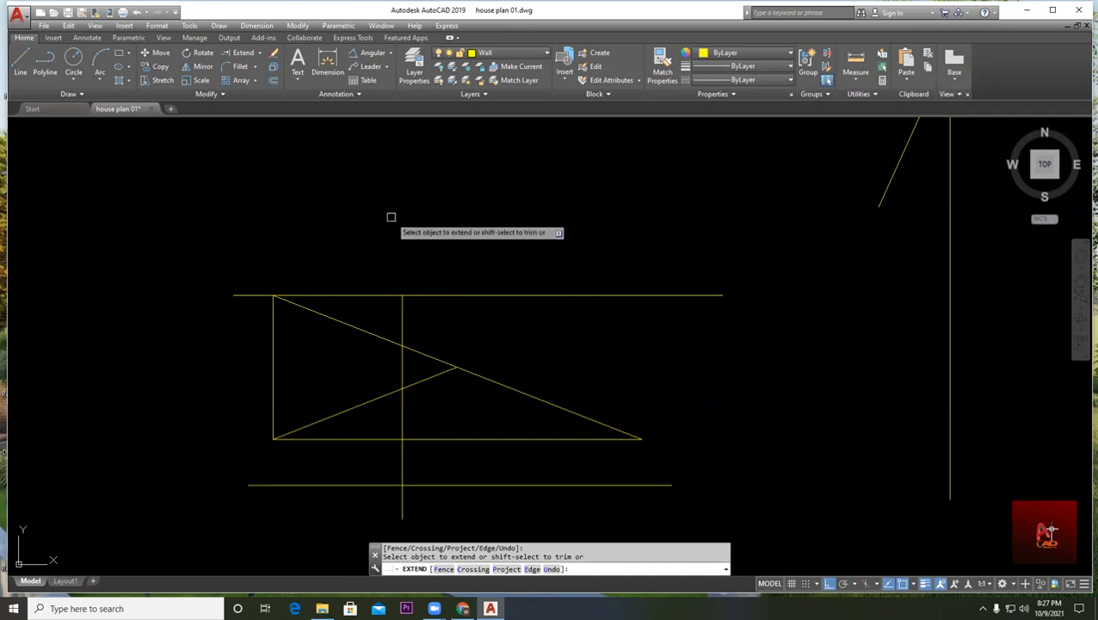
scroll(405, 224, "down", 2)
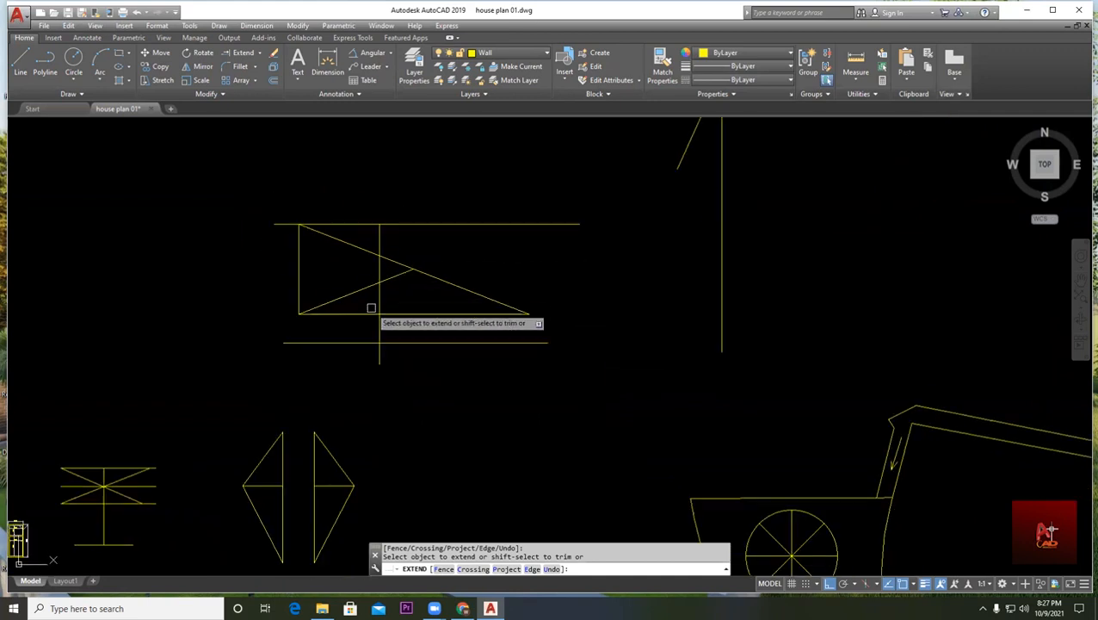
key("Escape")
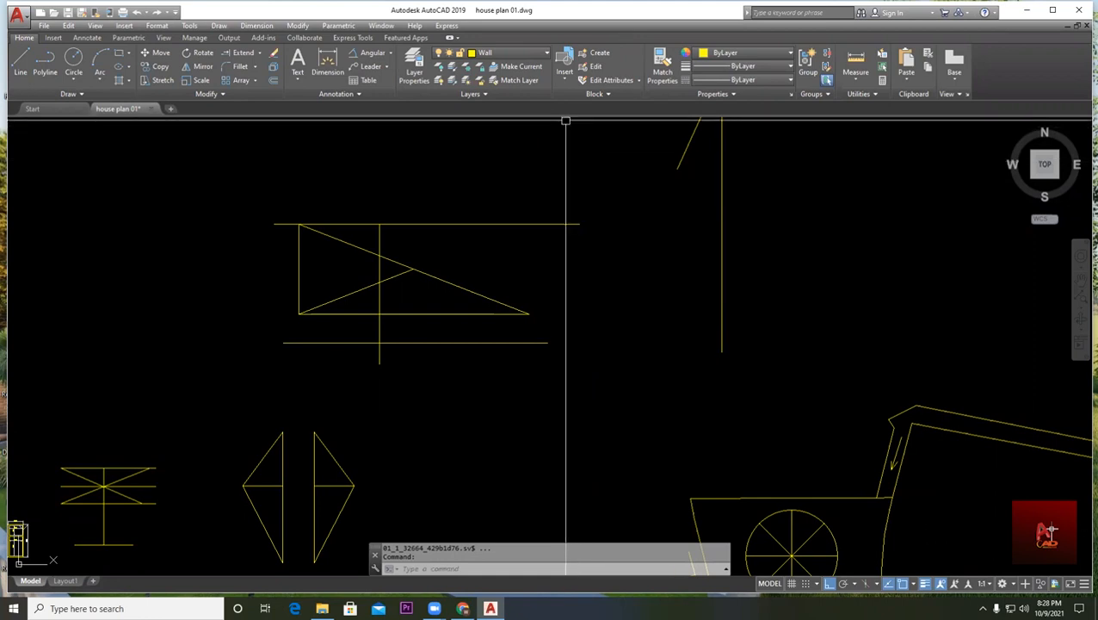
- With Ortho off, draw a fit-point spline above the sample geometry, waving to the right and looping back to the left
middle_click_drag(613, 245, 350, 331)
scroll(508, 282, "down", 2)
mouse_move(321, 255)
middle_mouse_down()
mouse_move(446, 252)
mouse_move(370, 226)
middle_mouse_up()
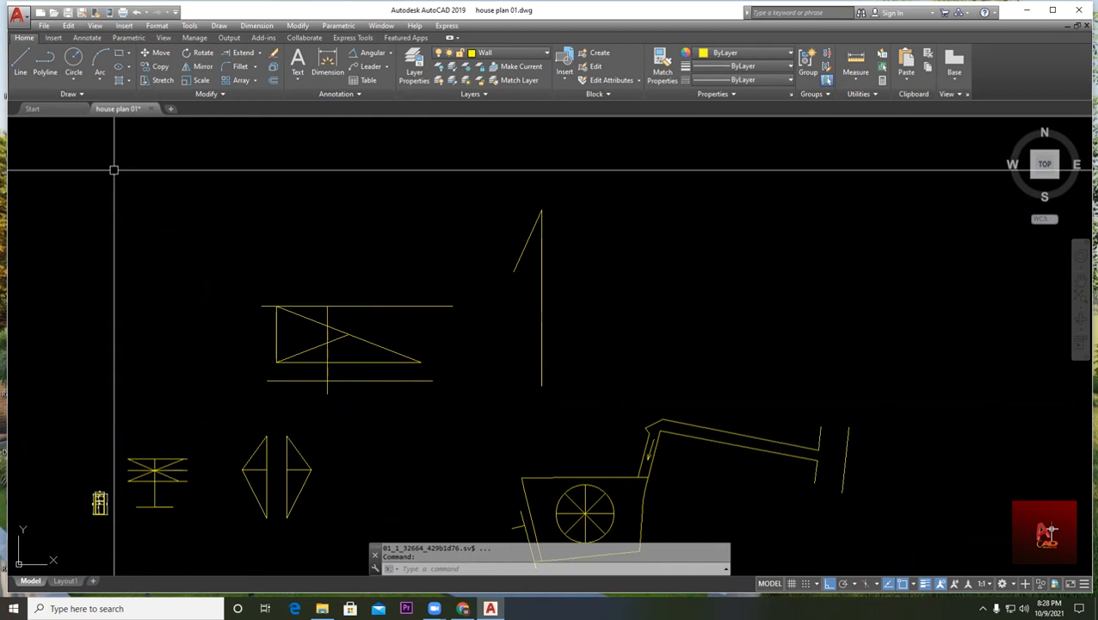
left_click(71, 94)
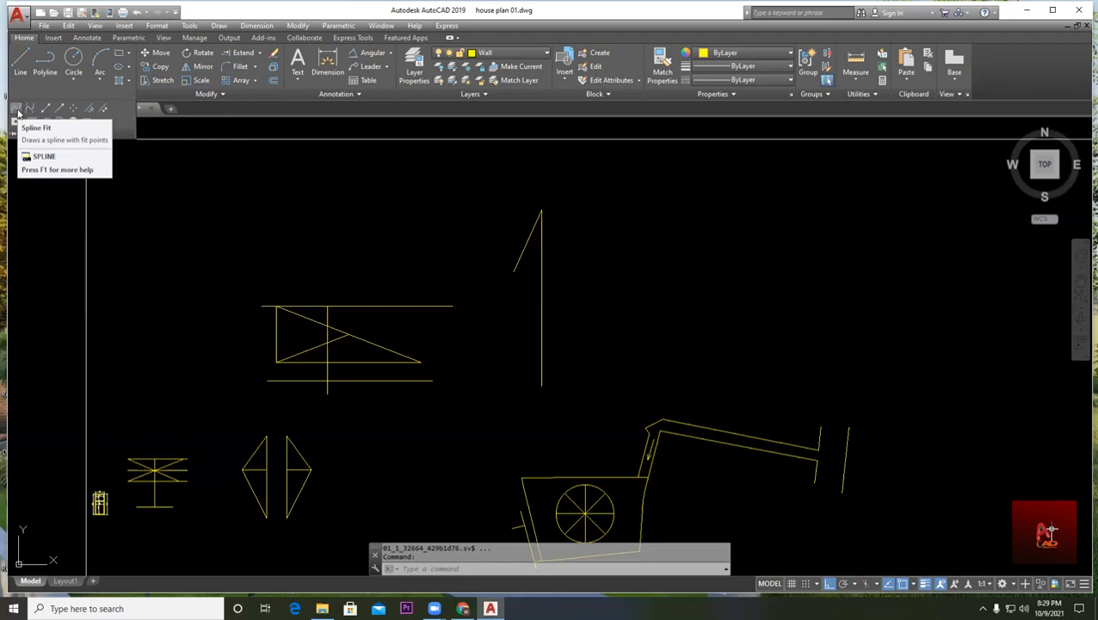
left_click(19, 110)
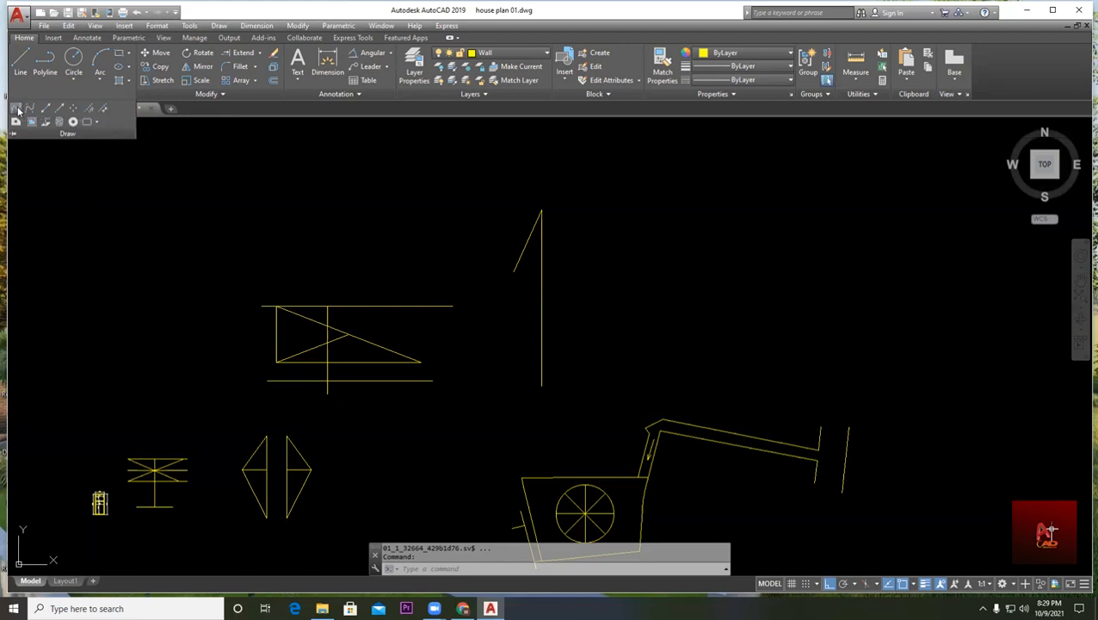
left_click(132, 293)
key("F8")
left_click(216, 185)
left_click(371, 241)
middle_click_drag(448, 188, 318, 314)
left_click(310, 261)
left_click(475, 367)
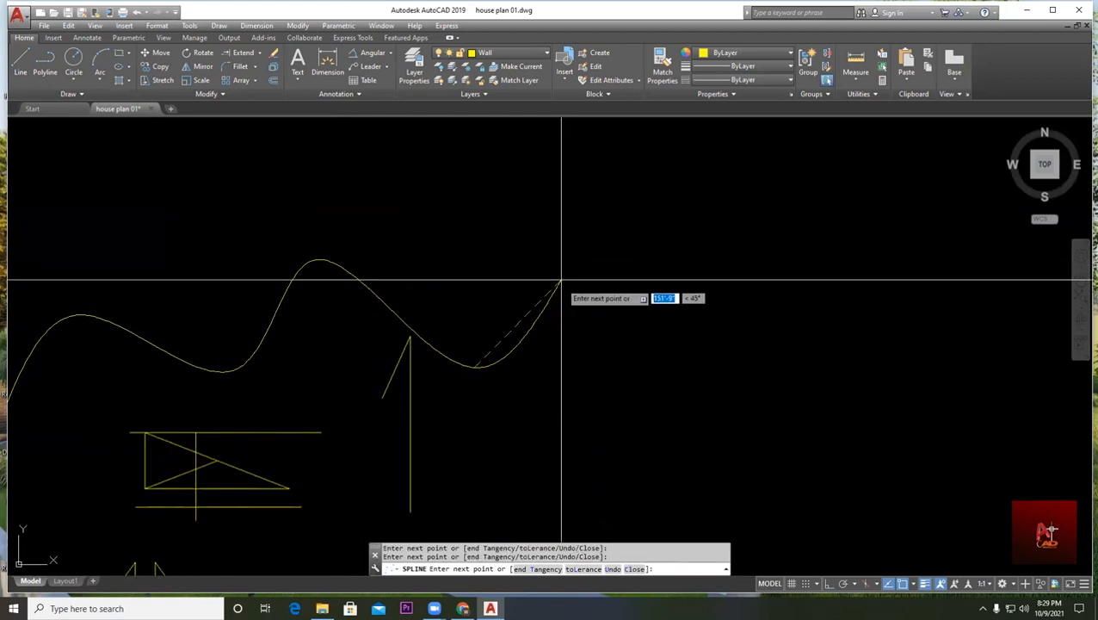
left_click(528, 211)
left_click(664, 355)
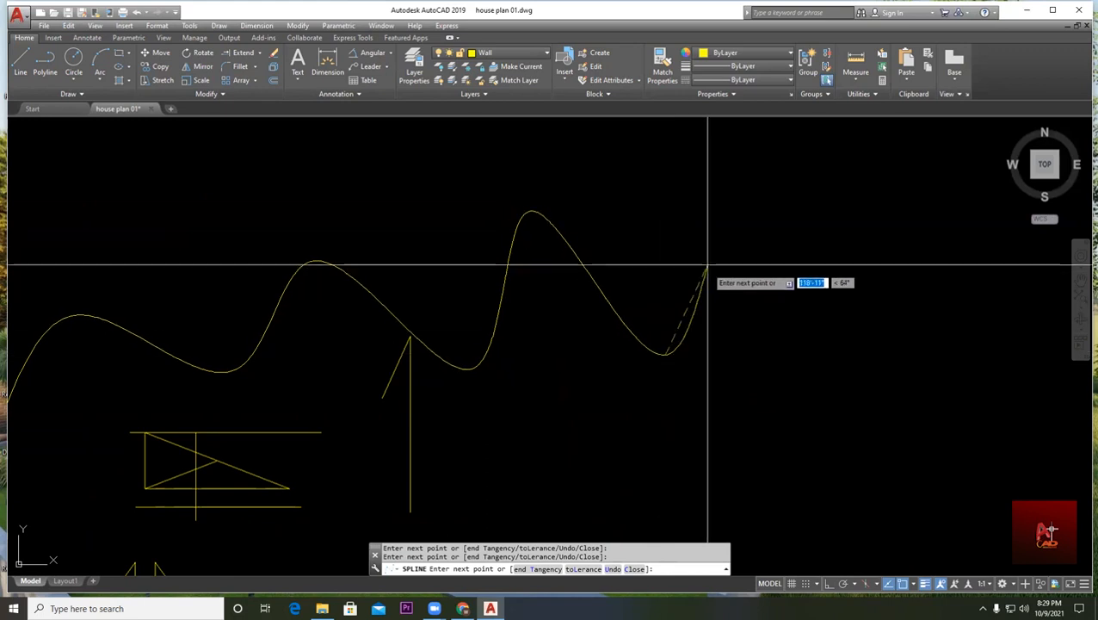
left_click(679, 191)
left_click(540, 380)
left_click(422, 215)
scroll(257, 246, "down", 2)
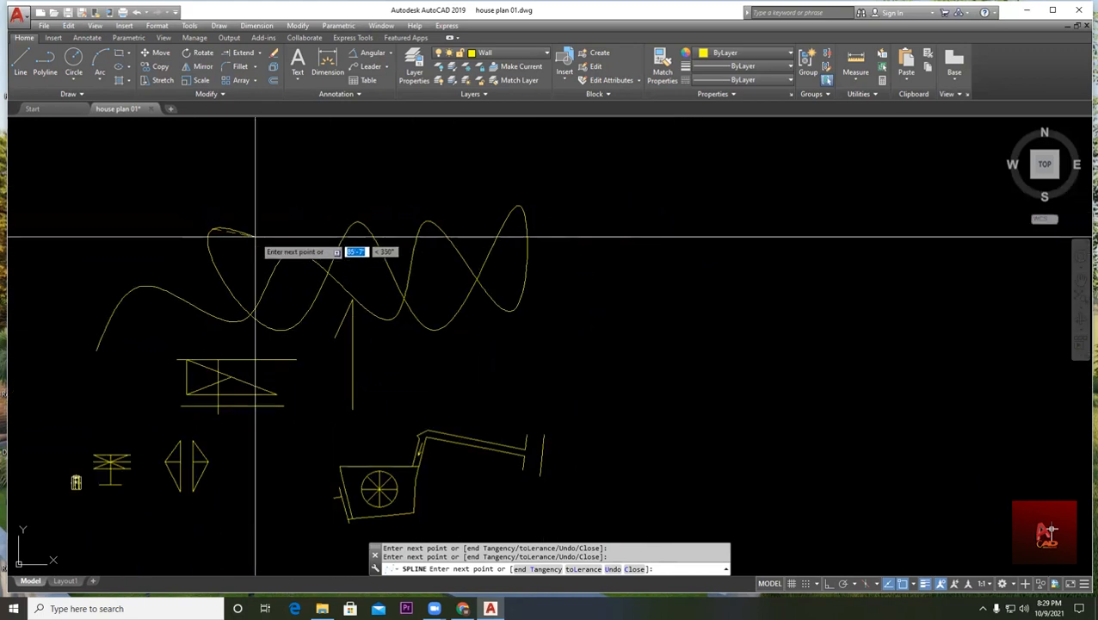
key("Return")
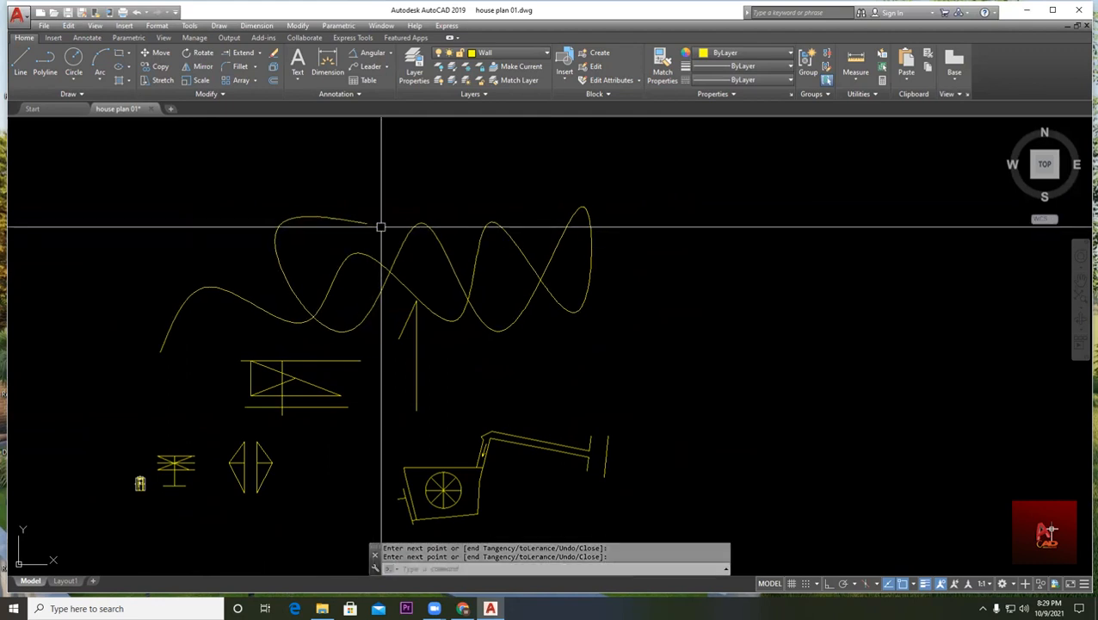
- Erase the wavy spline above the sample geometry
scroll(379, 226, "down", 2)
mouse_move(379, 226)
middle_mouse_down()
mouse_move(363, 161)
mouse_move(429, 355)
middle_mouse_up()
scroll(363, 160, "up", 2)
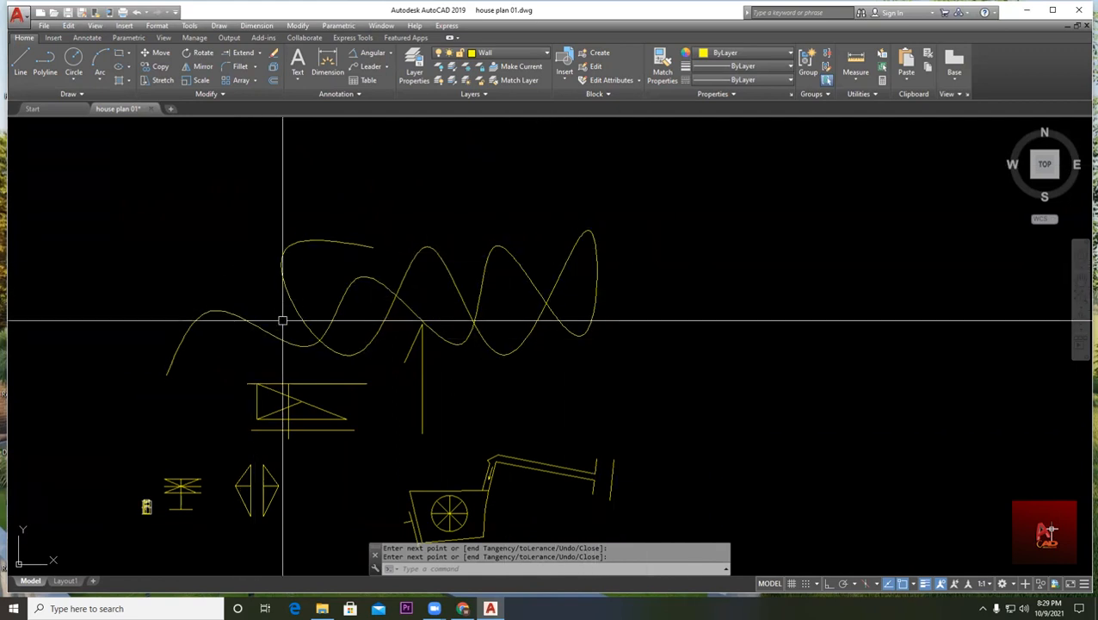
middle_click_drag(282, 318, 307, 288)
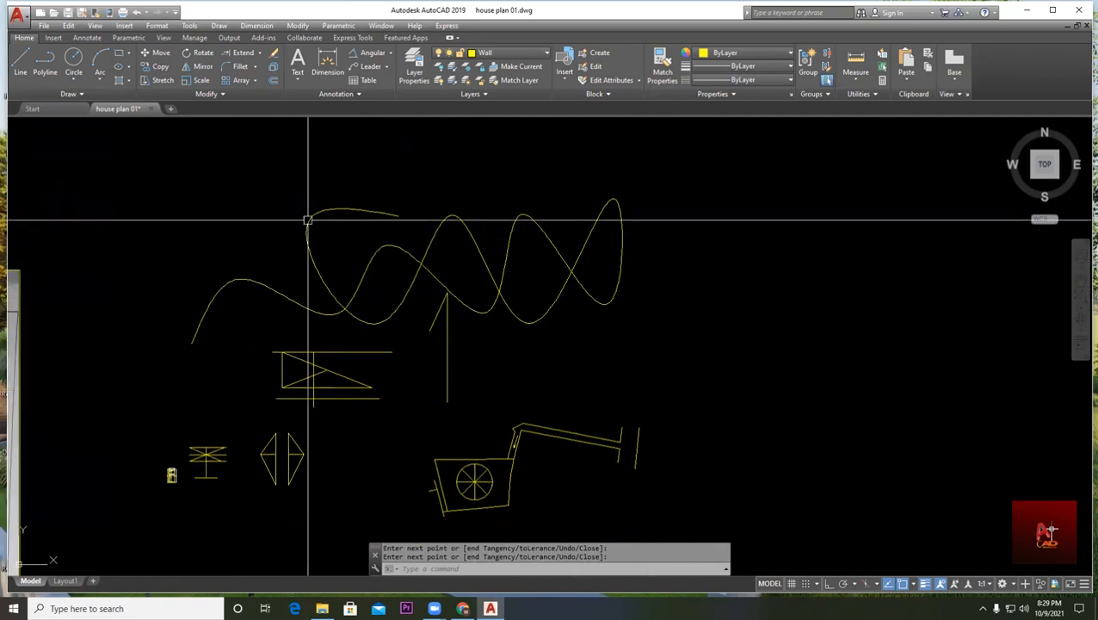
key("Escape")
left_click(723, 233)
left_click(130, 201)
key("Delete")
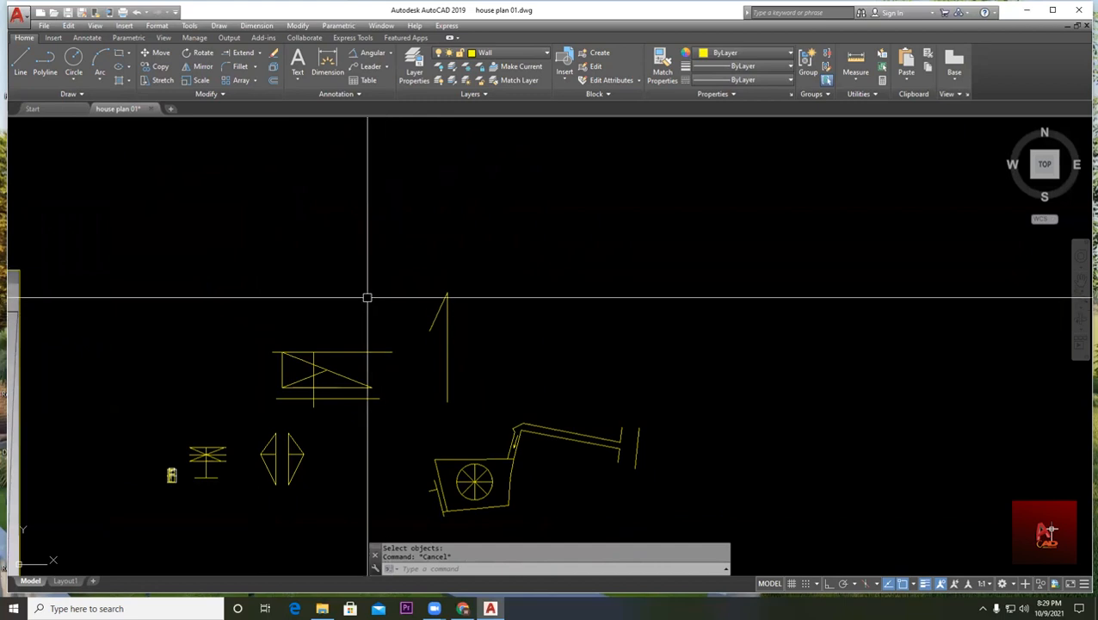
- Draw three horizontal construction lines, spaced apart above the sample geometry, using the Hor option
left_click(63, 94)
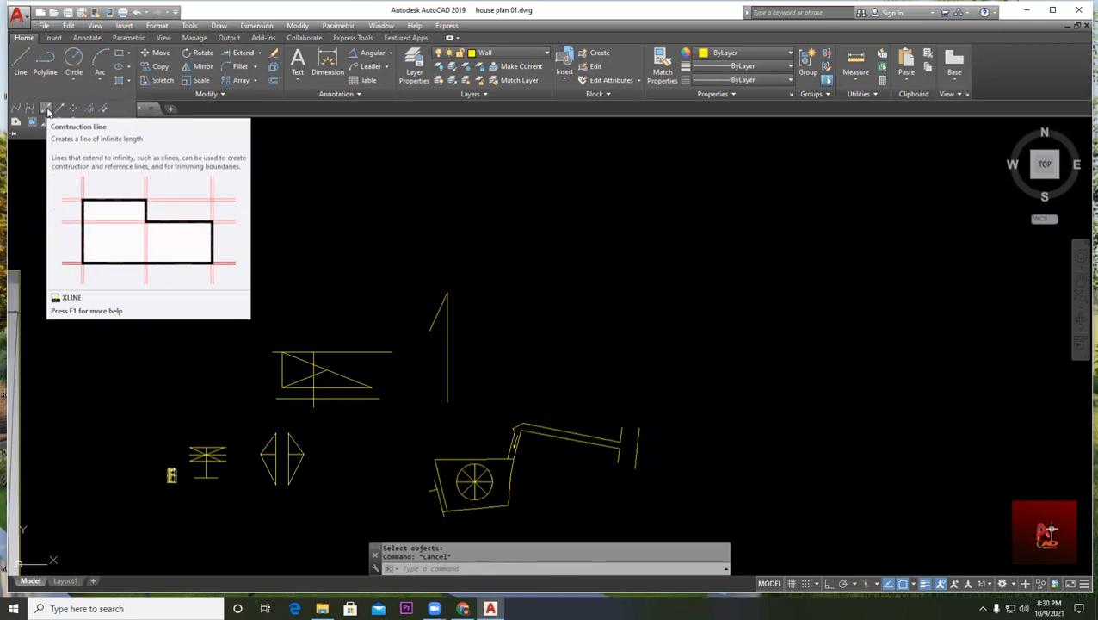
left_click(47, 110)
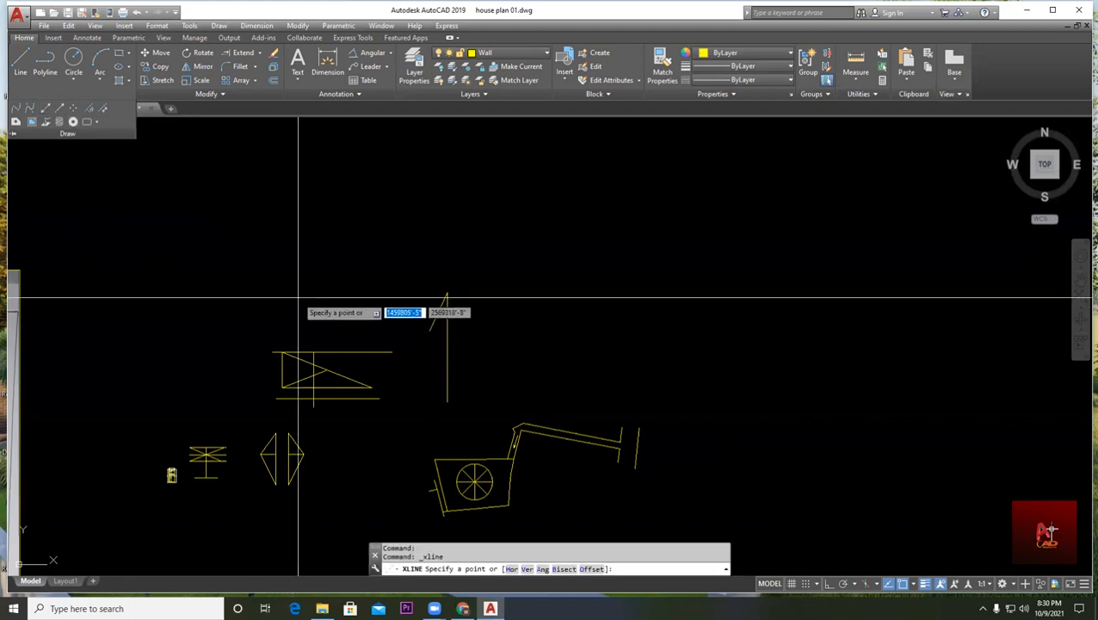
scroll(354, 263, "down", 6)
scroll(384, 244, "up", 4)
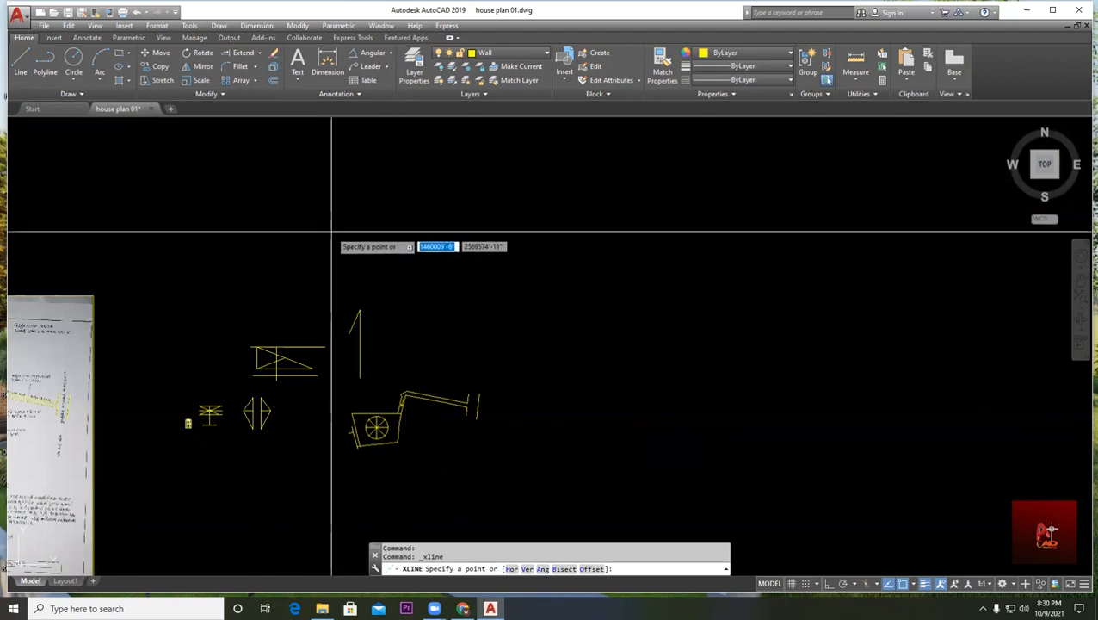
scroll(338, 255, "down", 2)
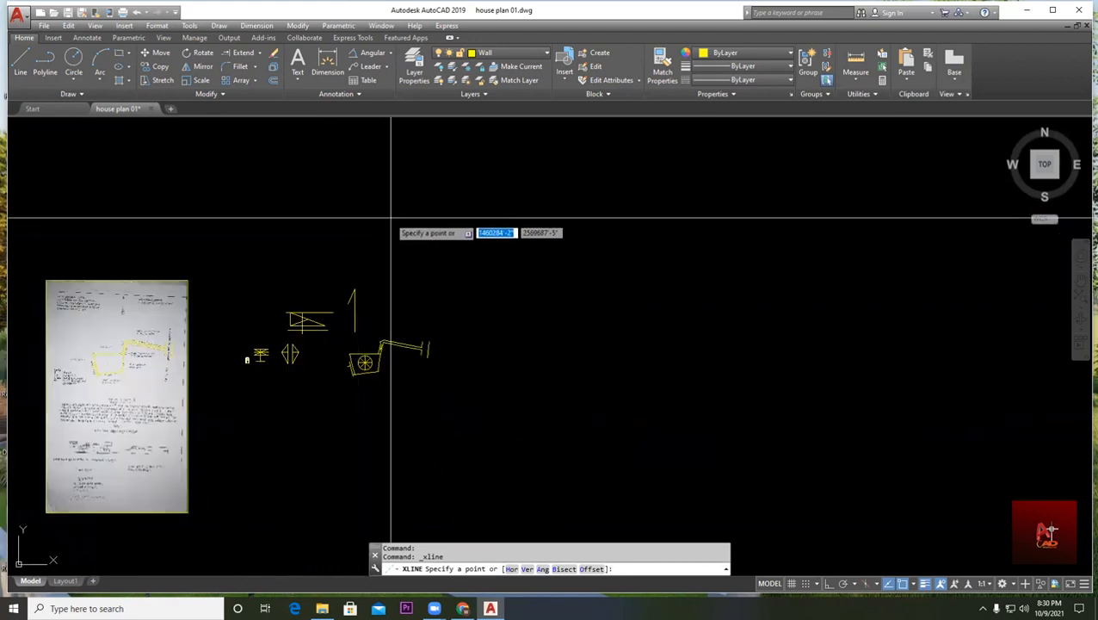
middle_click_drag(349, 217, 282, 229)
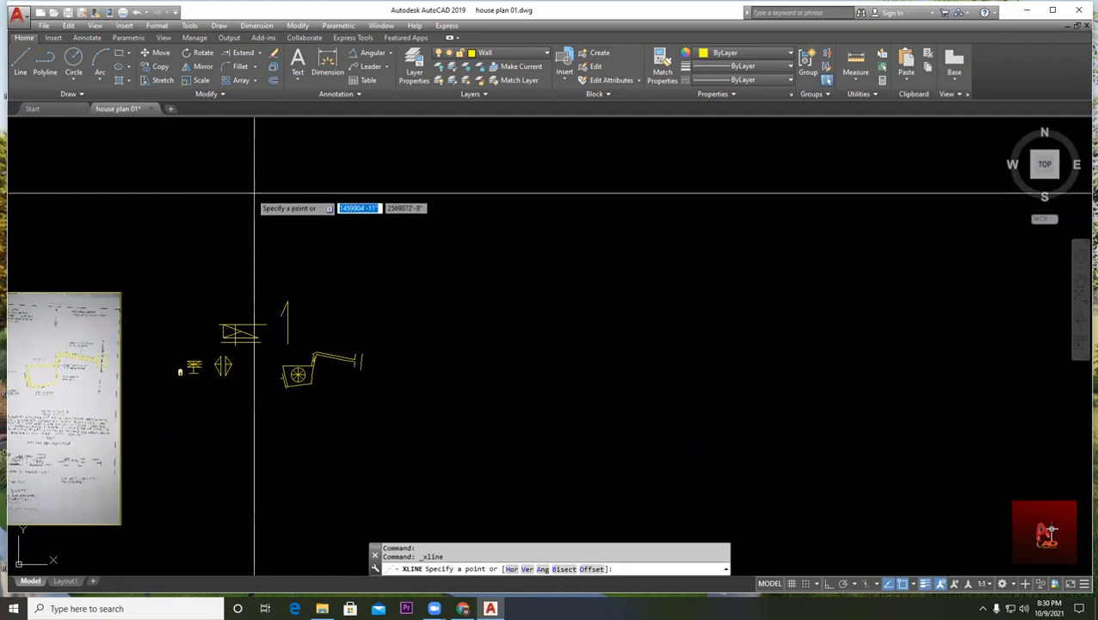
scroll(283, 242, "up", 2)
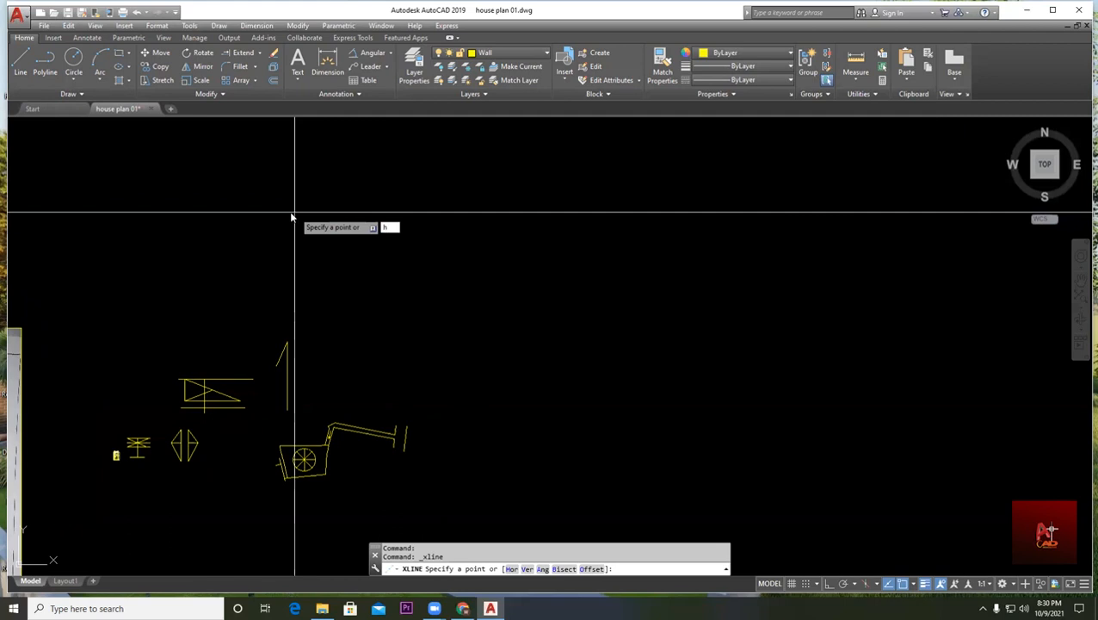
key("Return")
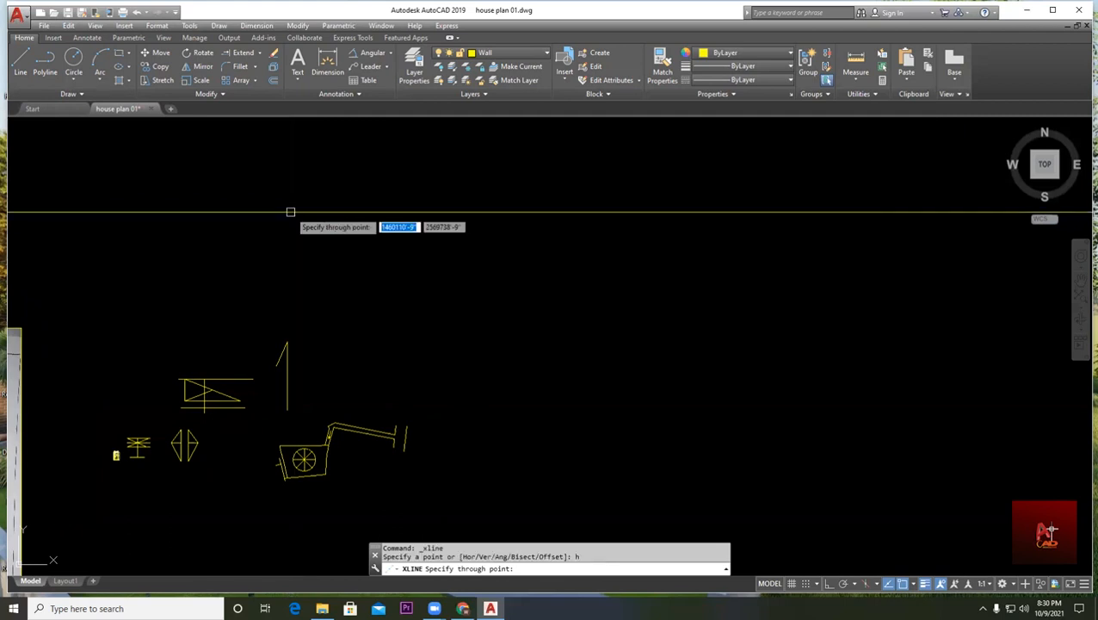
scroll(379, 235, "down", 3)
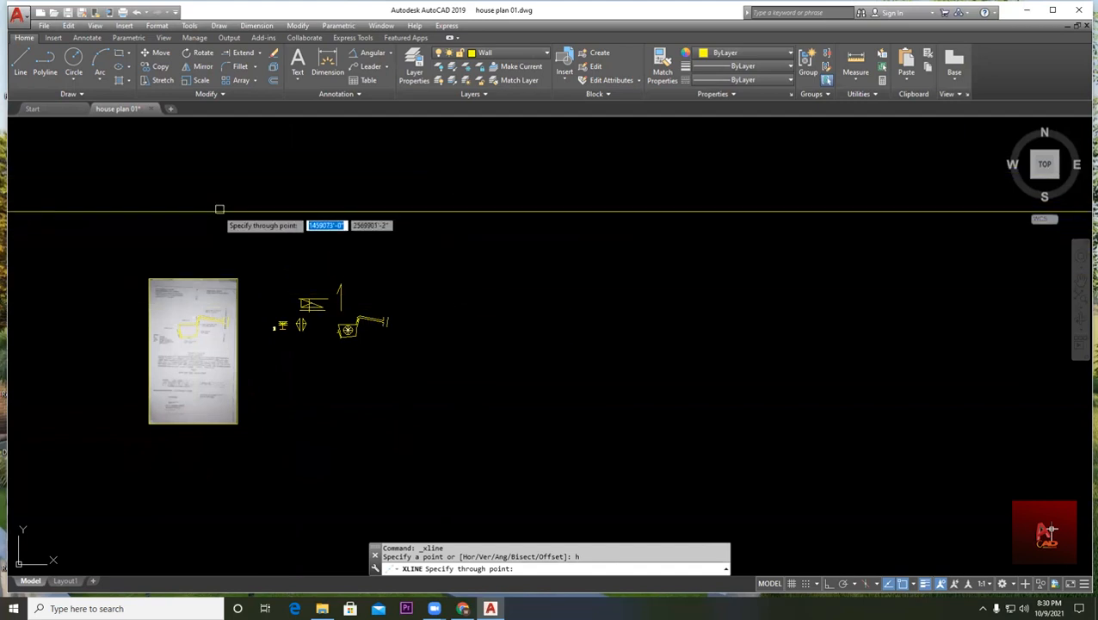
middle_click_drag(418, 189, 285, 239)
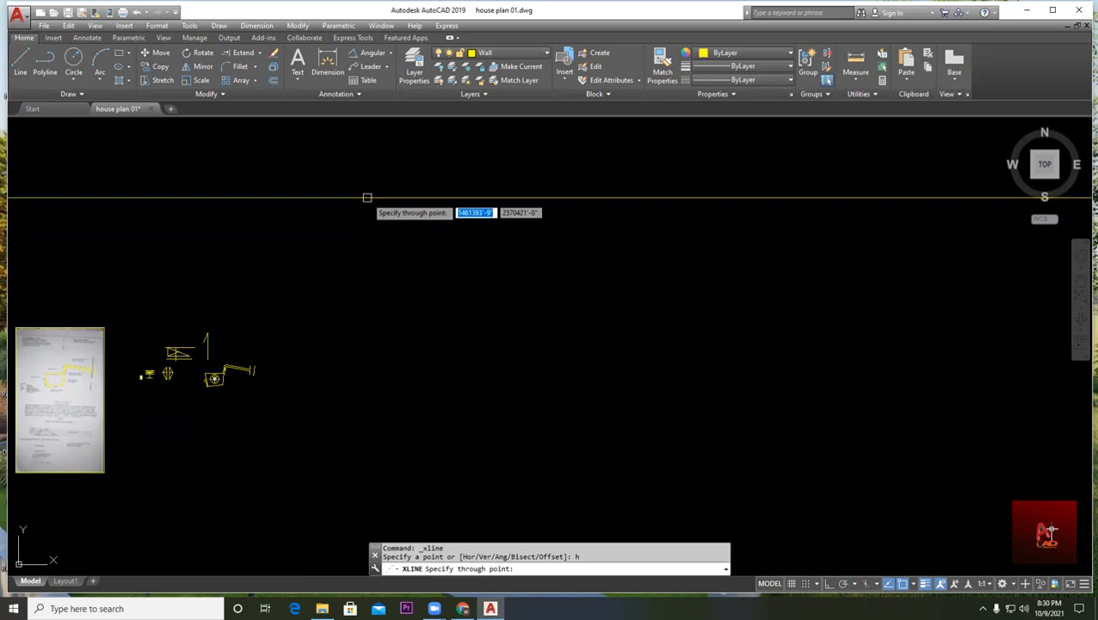
left_click(367, 198)
left_click(376, 244)
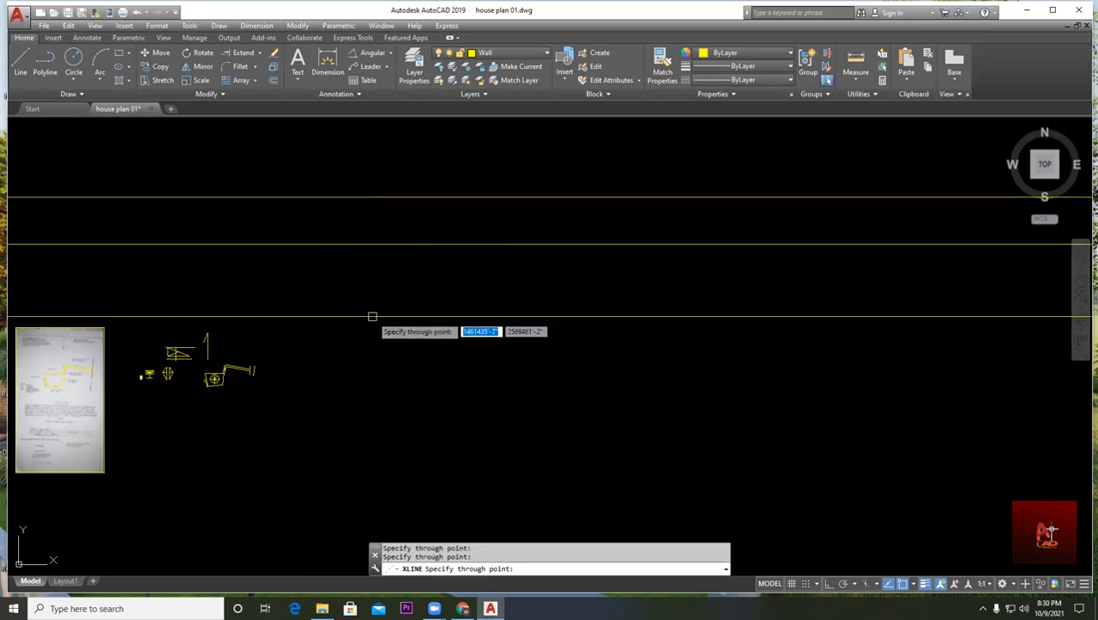
left_click(362, 284)
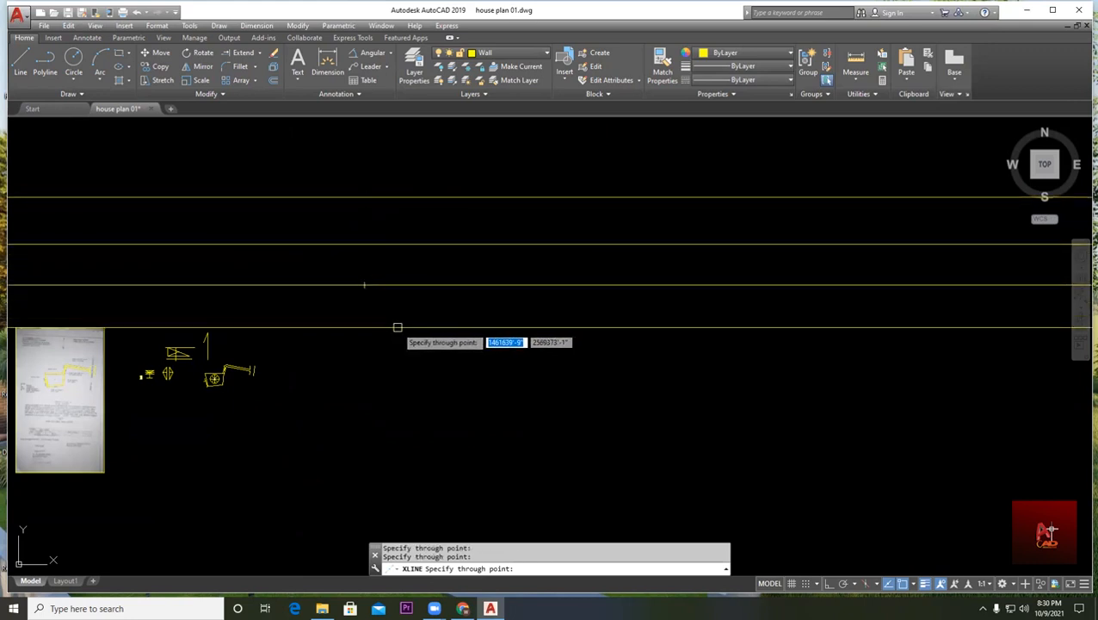
key("Escape")
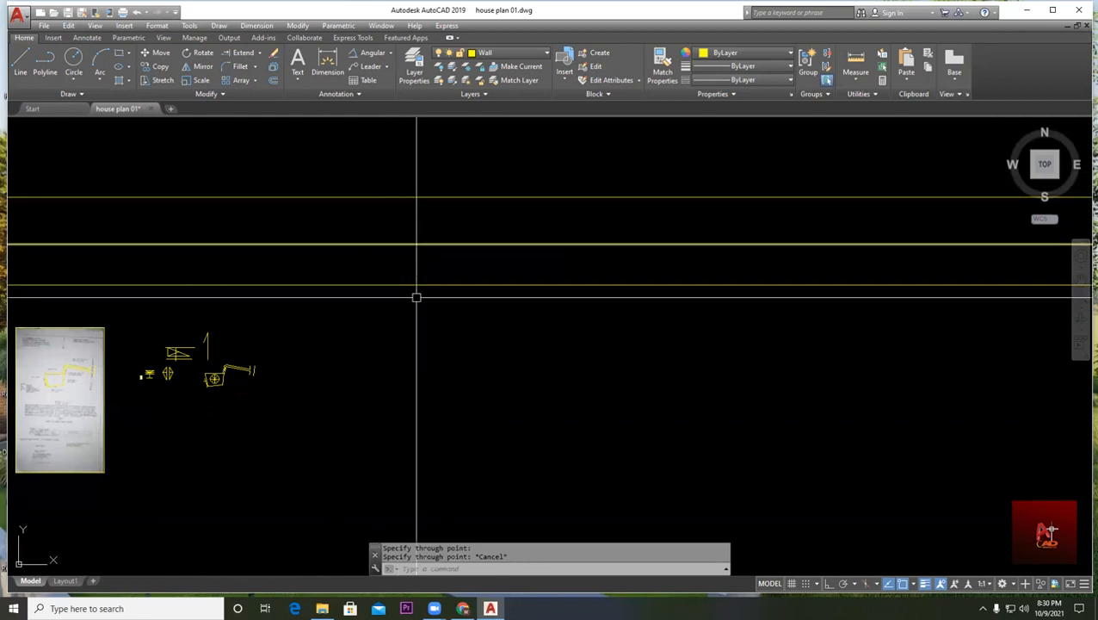
- Draw three more horizontal construction lines below the first three, using the Hor option
scroll(376, 304, "up", 2)
scroll(339, 176, "down", 4)
scroll(345, 172, "up", 2)
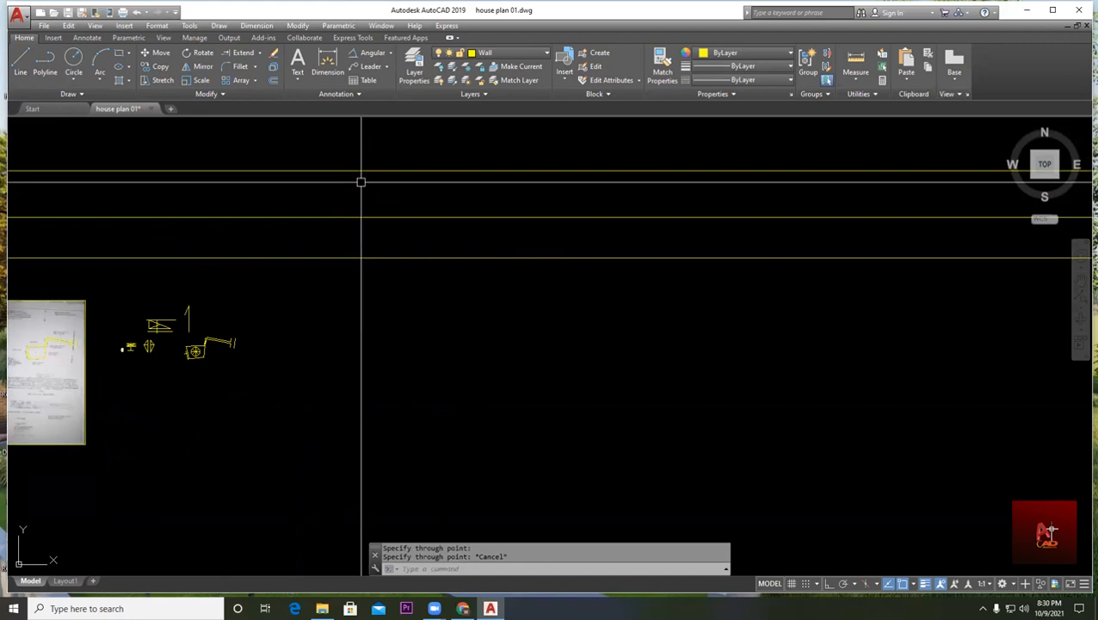
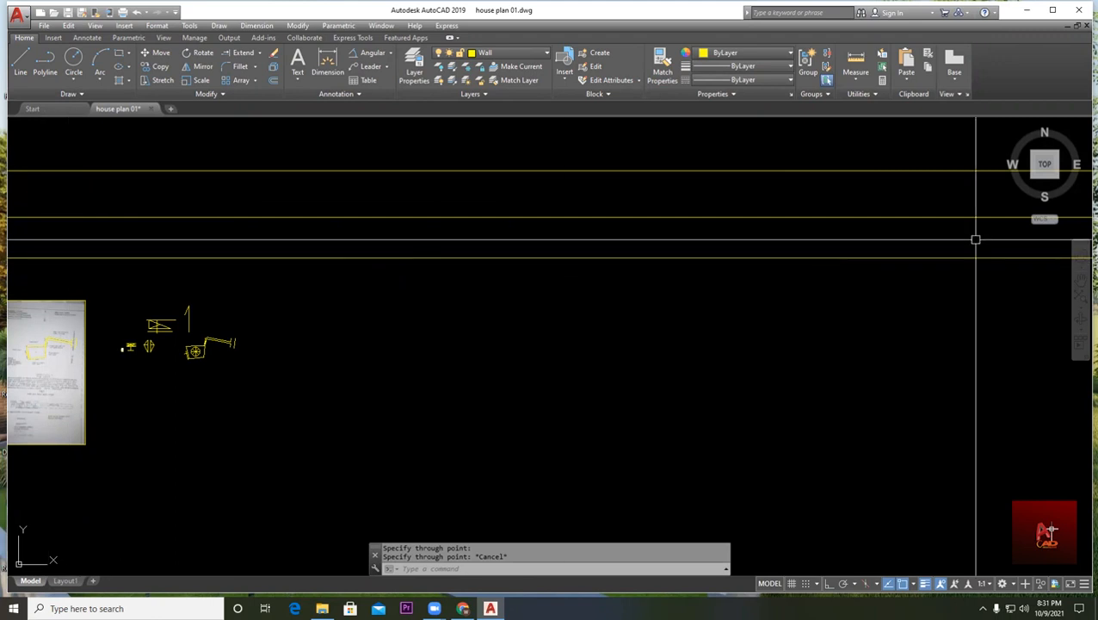
middle_click_drag(420, 300, 266, 314)
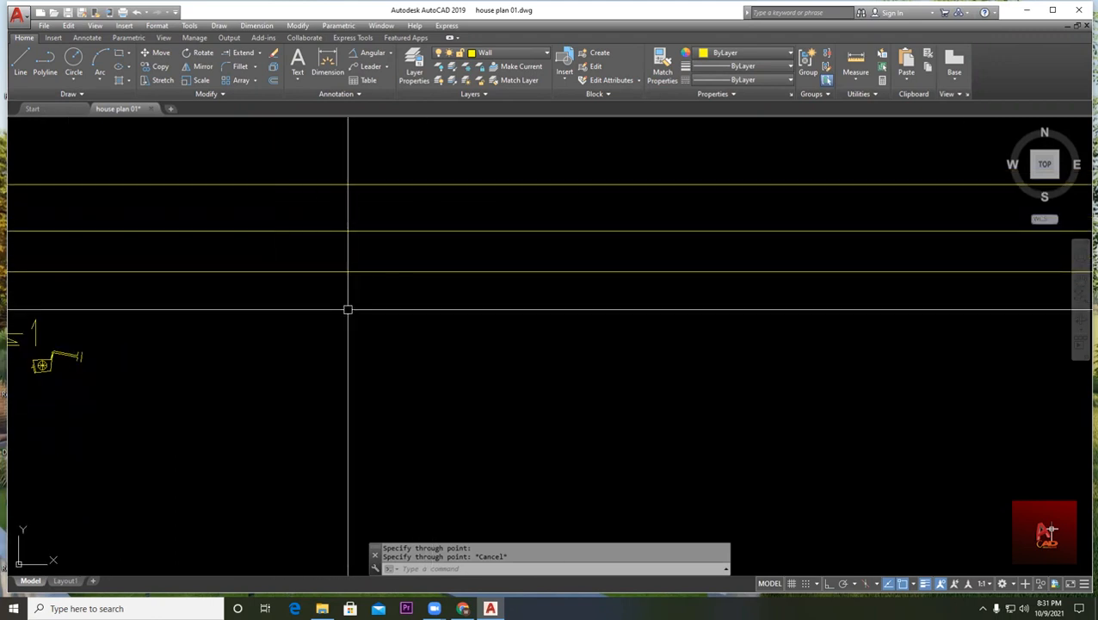
left_click(64, 95)
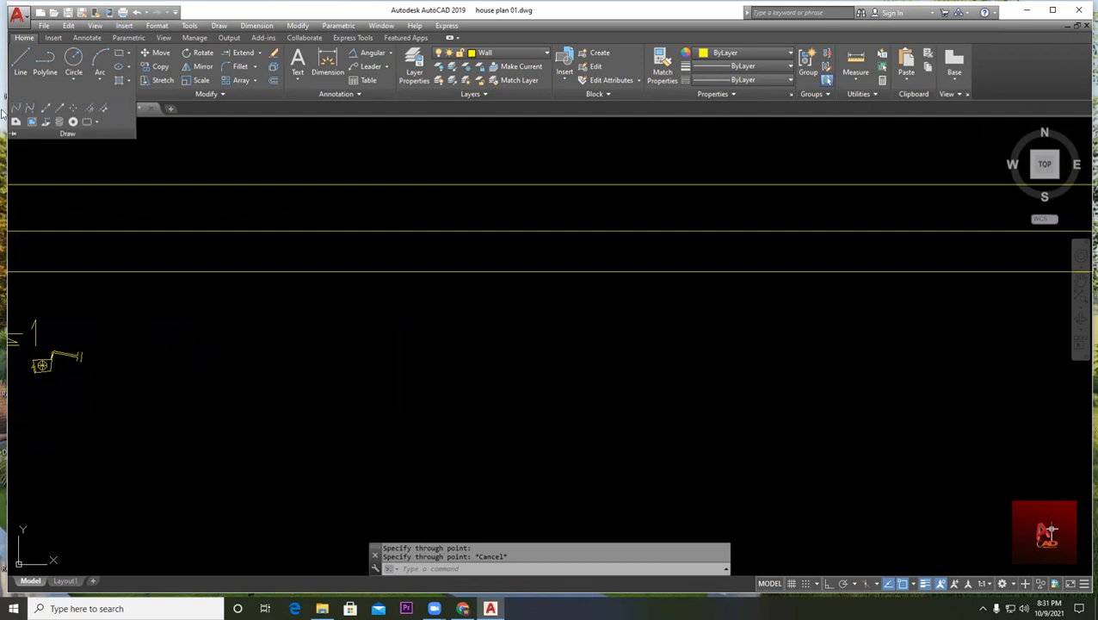
left_click(48, 110)
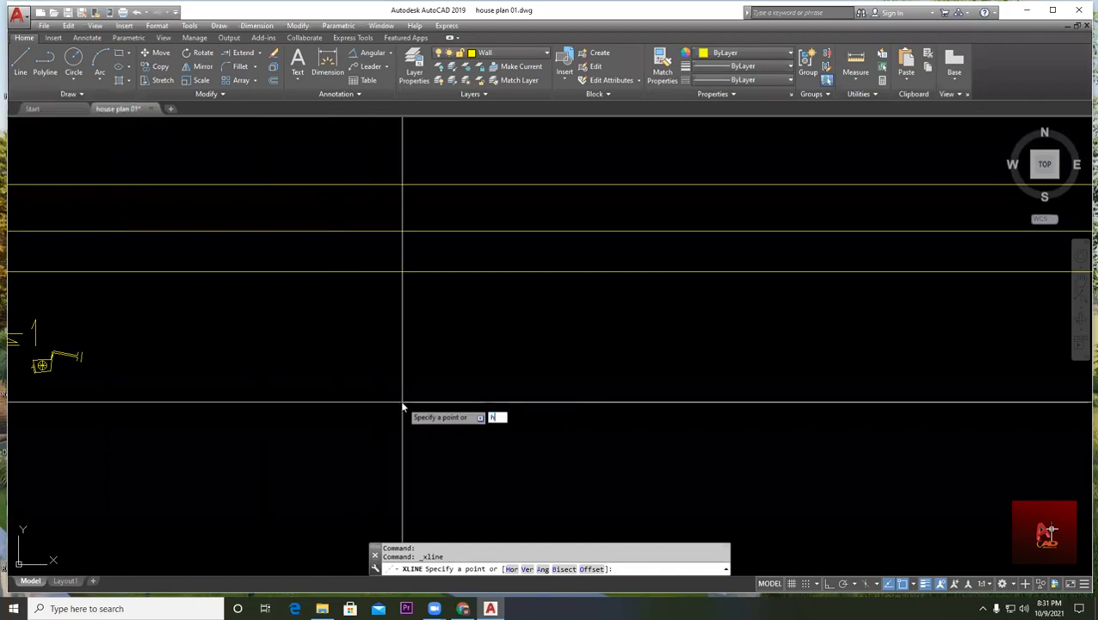
type("h")
key("Return")
left_click(426, 352)
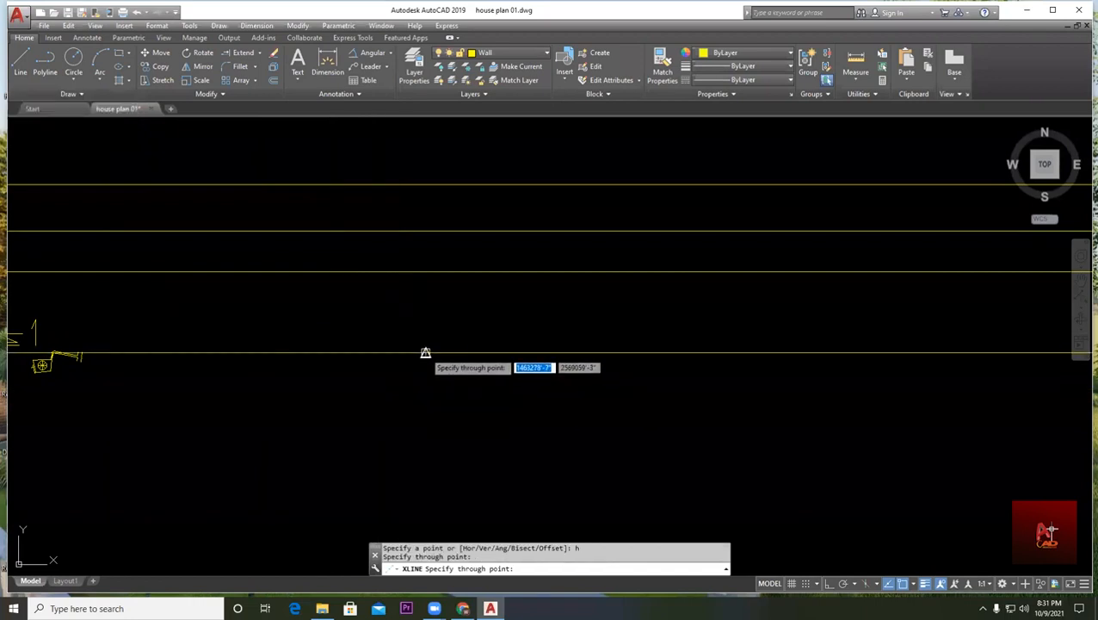
left_click(426, 397)
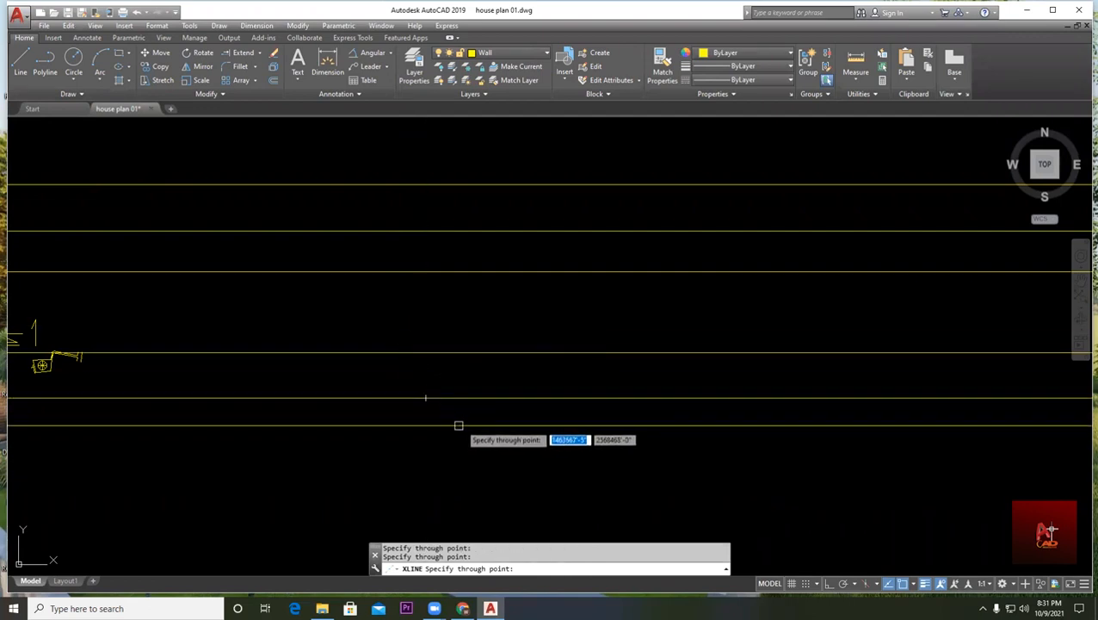
left_click(447, 449)
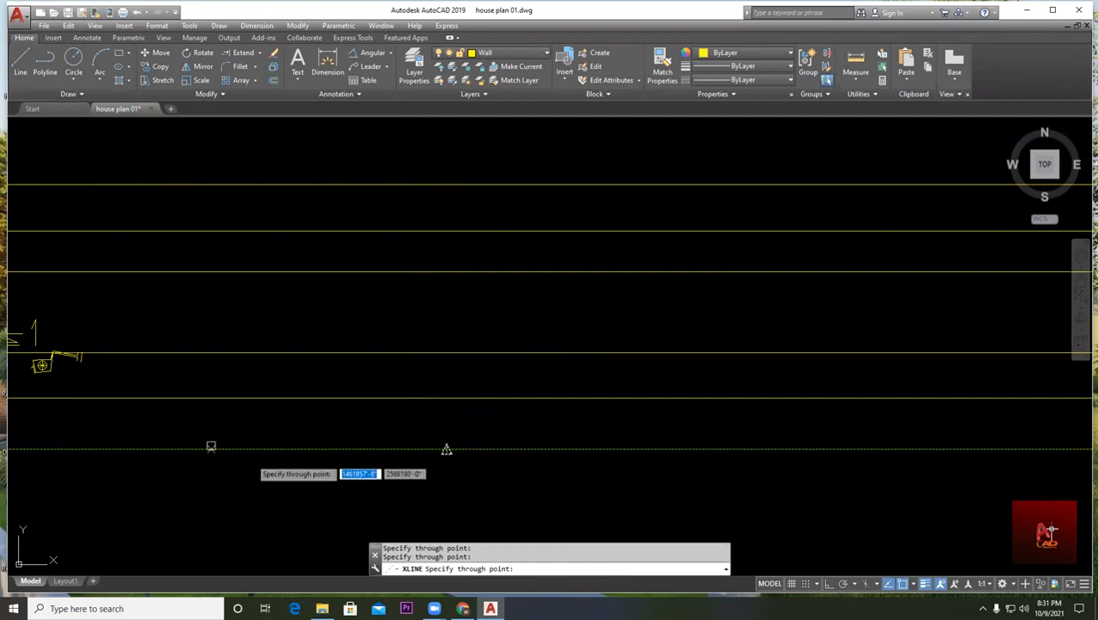
key("Escape")
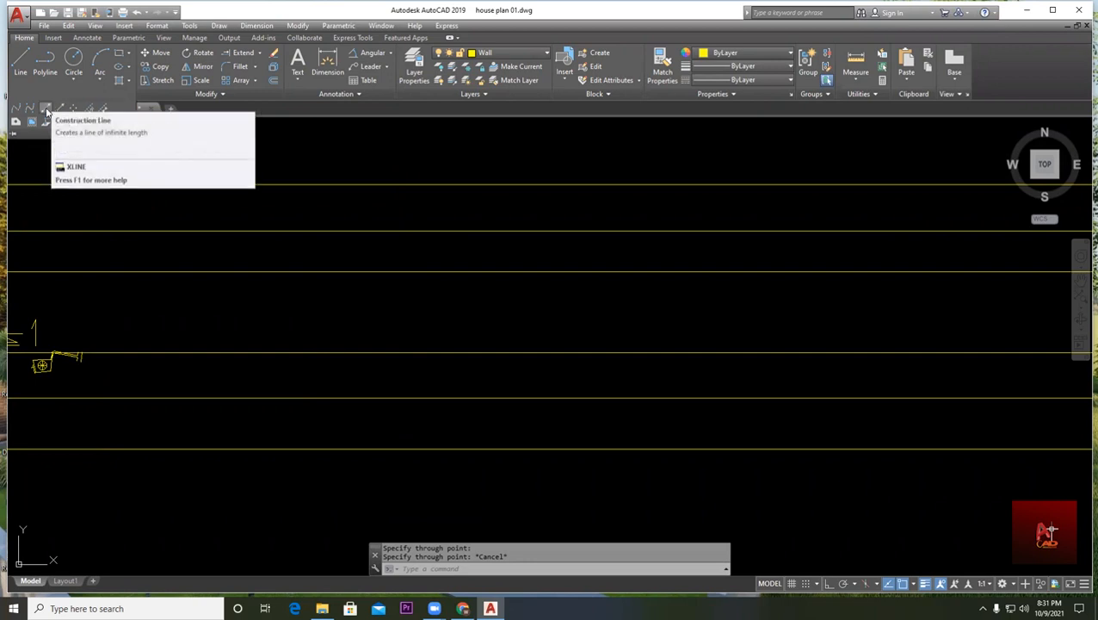
- Draw four vertical construction lines across the horizontal ones, beside the sample geometry, using the Ver option
left_click(48, 110)
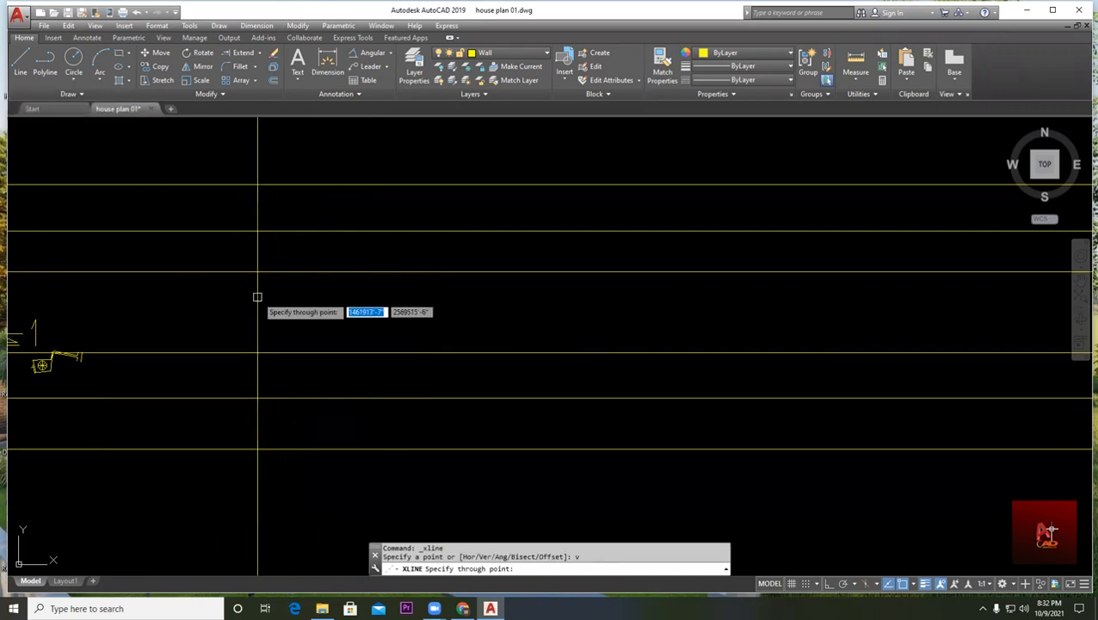
left_click(193, 272)
left_click(318, 300)
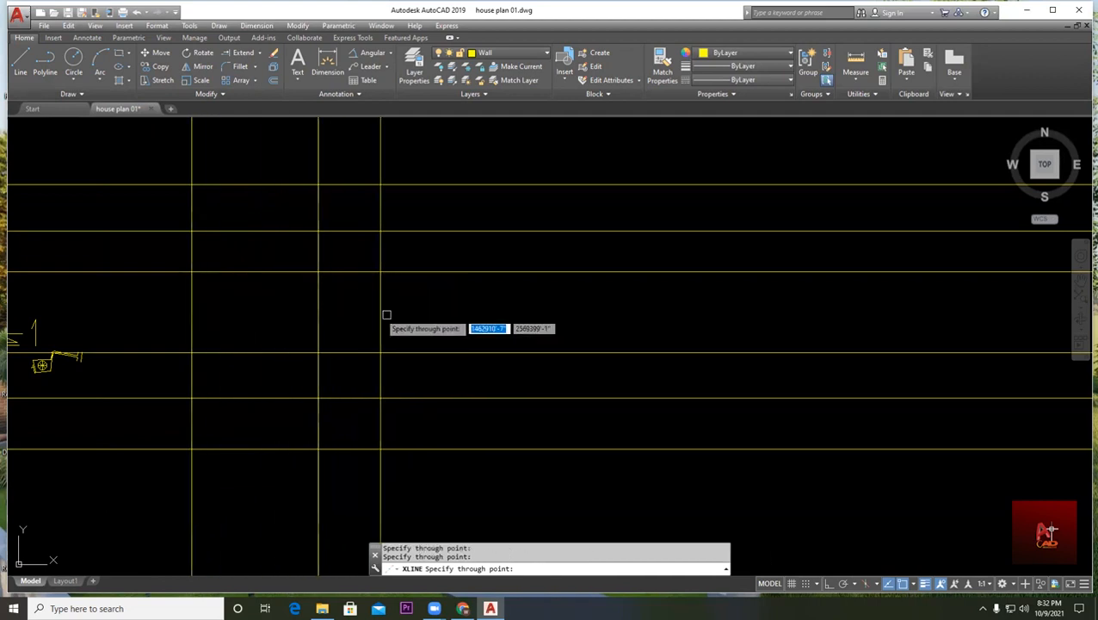
left_click(483, 306)
left_click(642, 304)
scroll(662, 321, "down", 8)
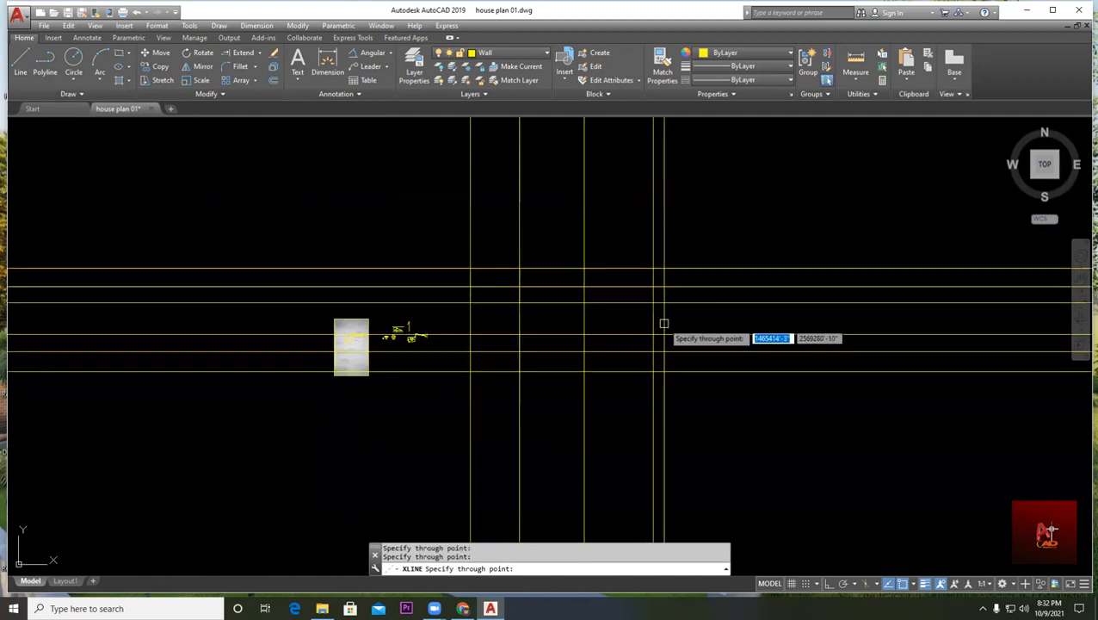
key("Escape")
scroll(370, 324, "down", 8)
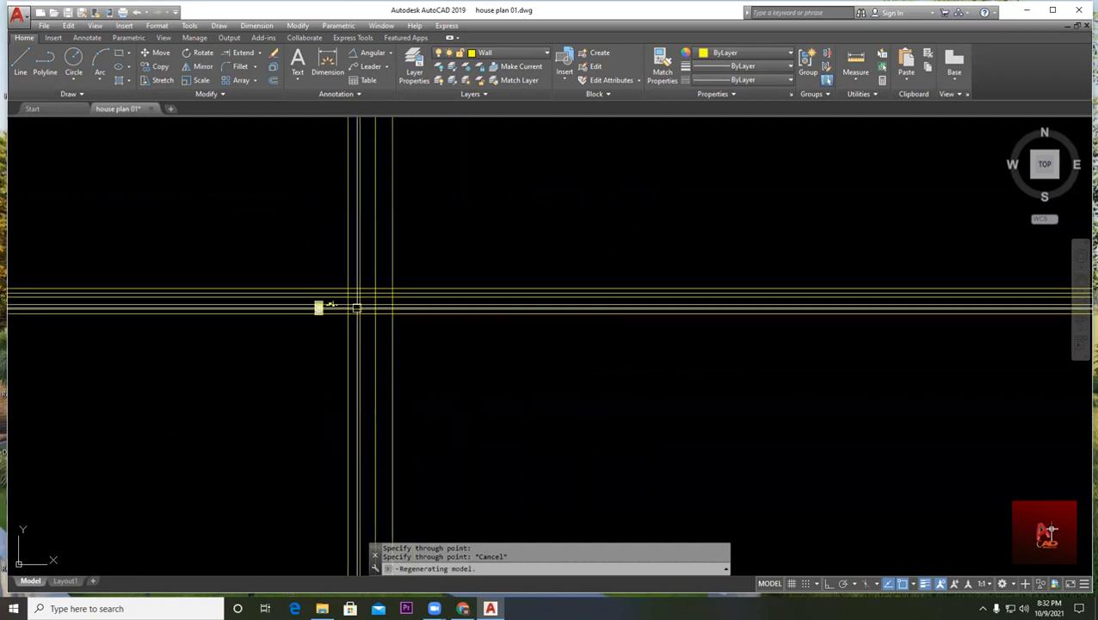
- Examine how far the horizontal and vertical construction lines extend beyond the sample geometry
scroll(353, 303, "down", 5)
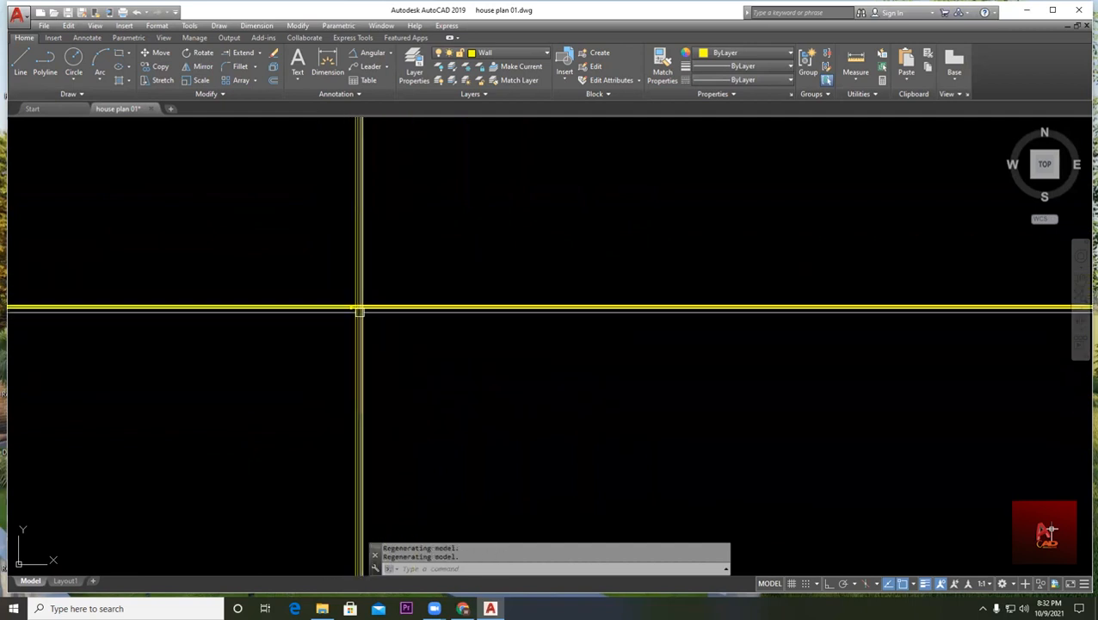
scroll(344, 301, "up", 5)
scroll(380, 330, "up", 6)
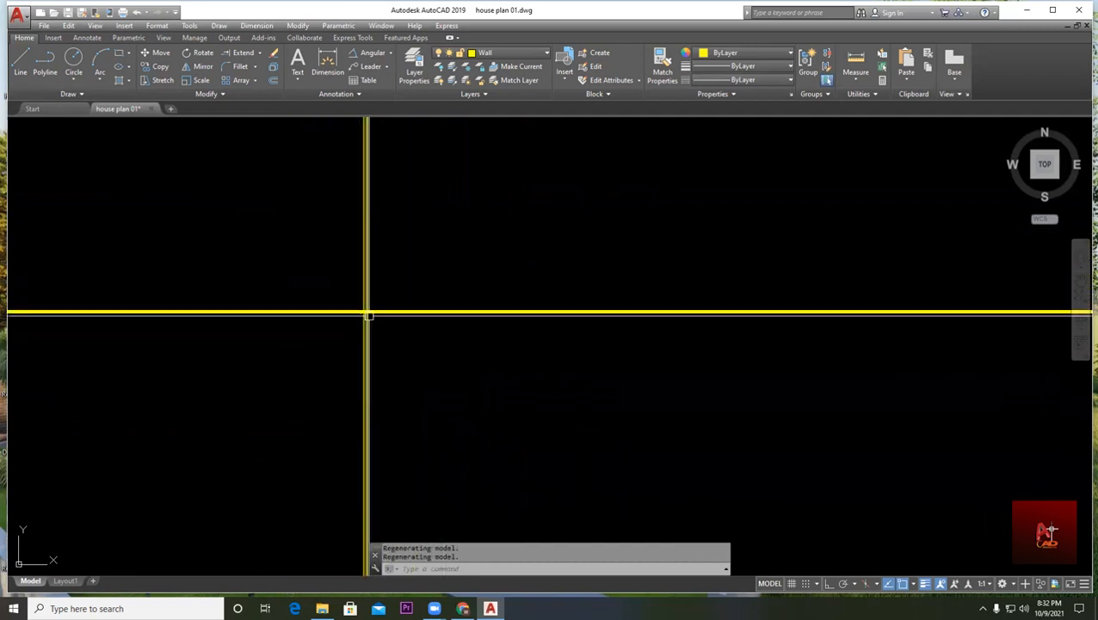
scroll(416, 390, "up", 8)
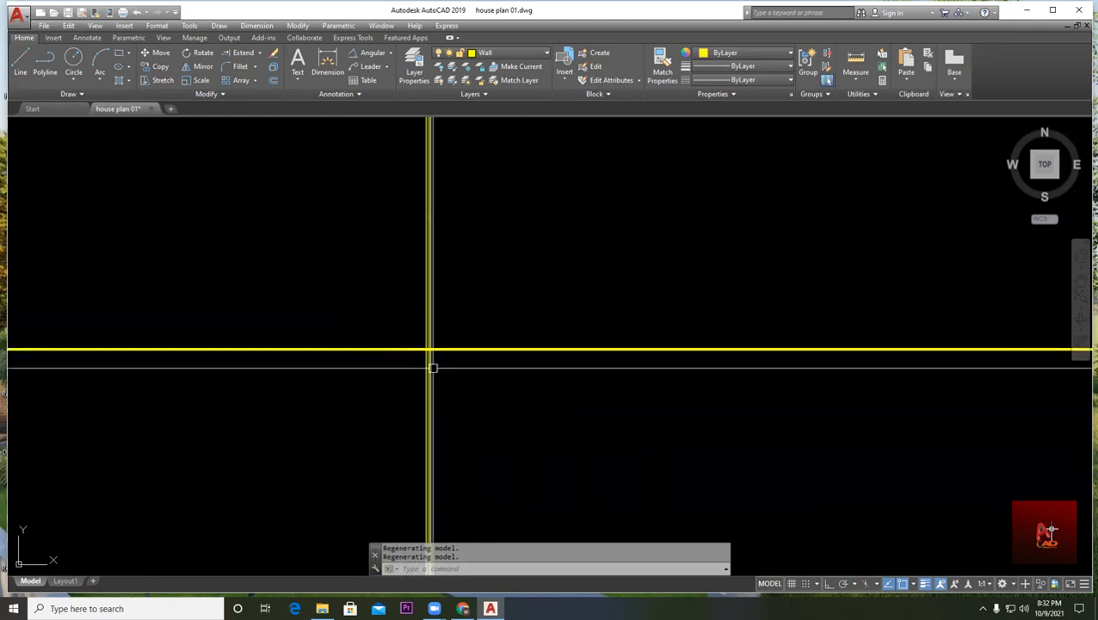
scroll(482, 380, "up", 3)
scroll(333, 367, "down", 3)
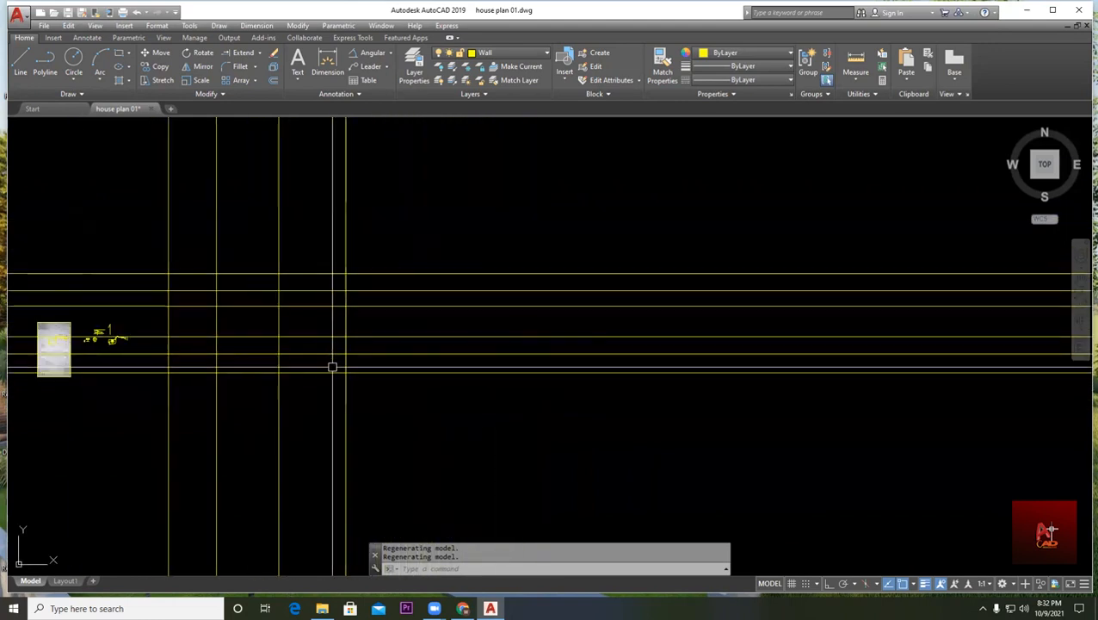
scroll(329, 304, "up", 2)
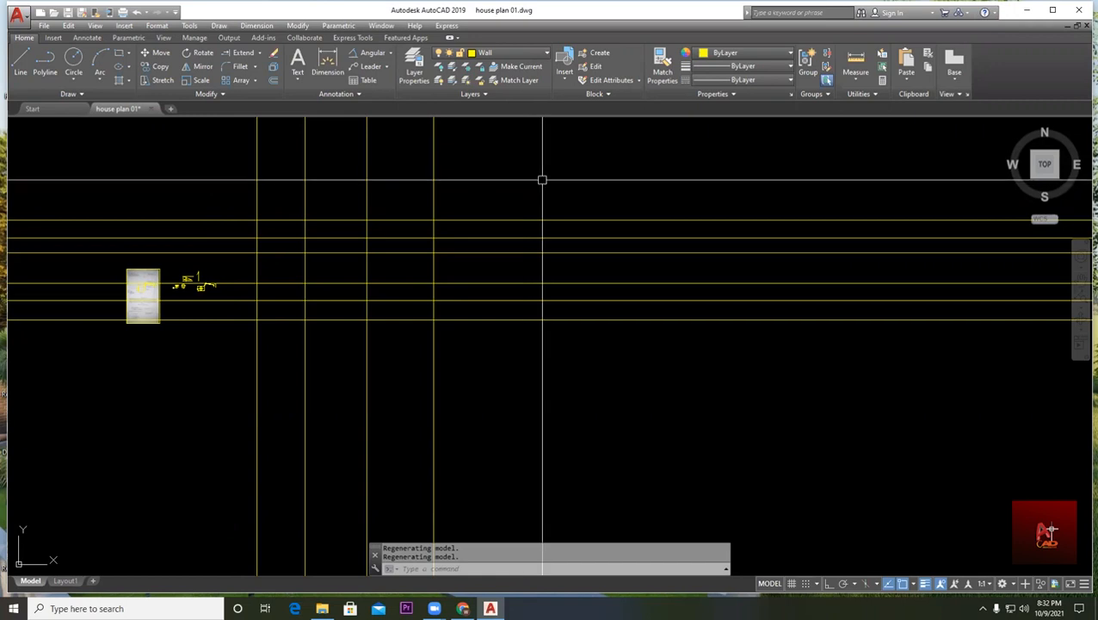
- Draw a rising diagonal construction line through the grid's lower-left and upper-right outer intersections
left_click(64, 94)
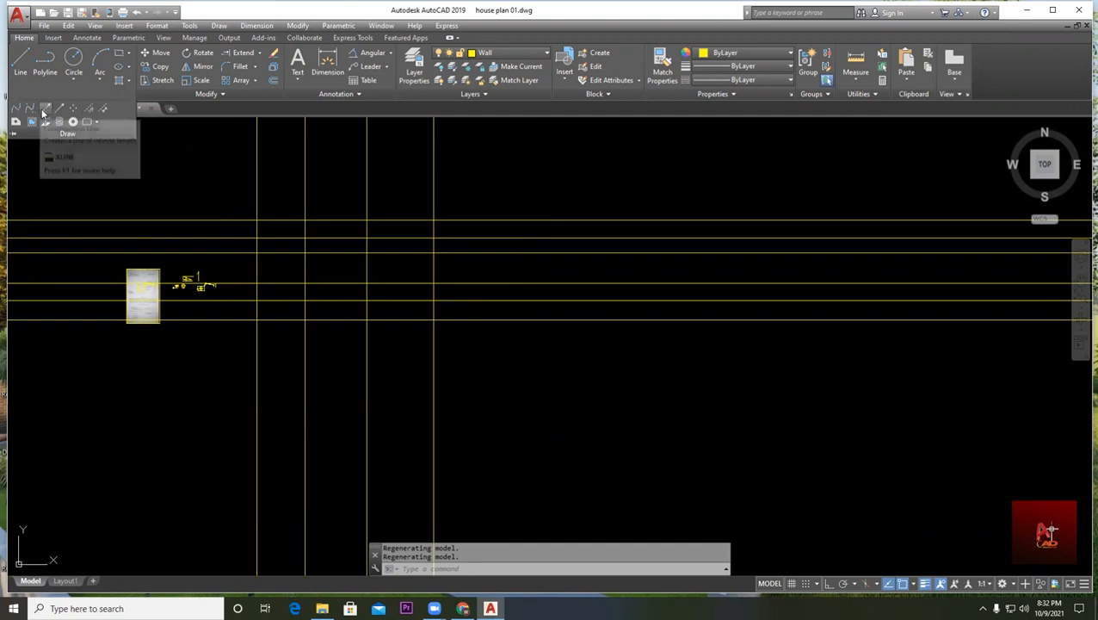
left_click(45, 109)
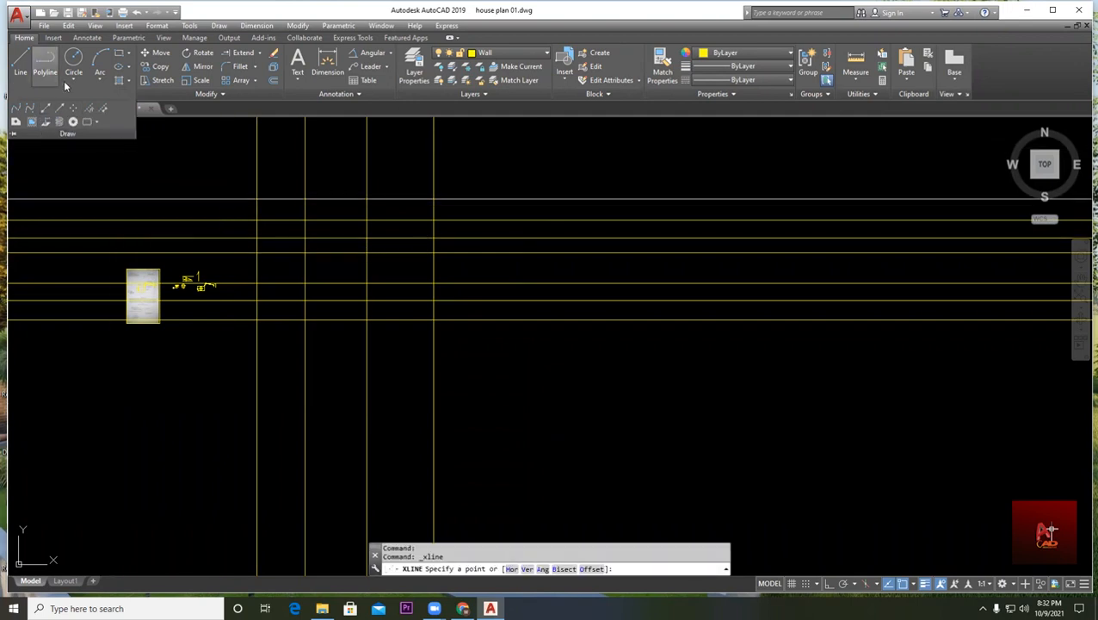
scroll(256, 315, "up", 2)
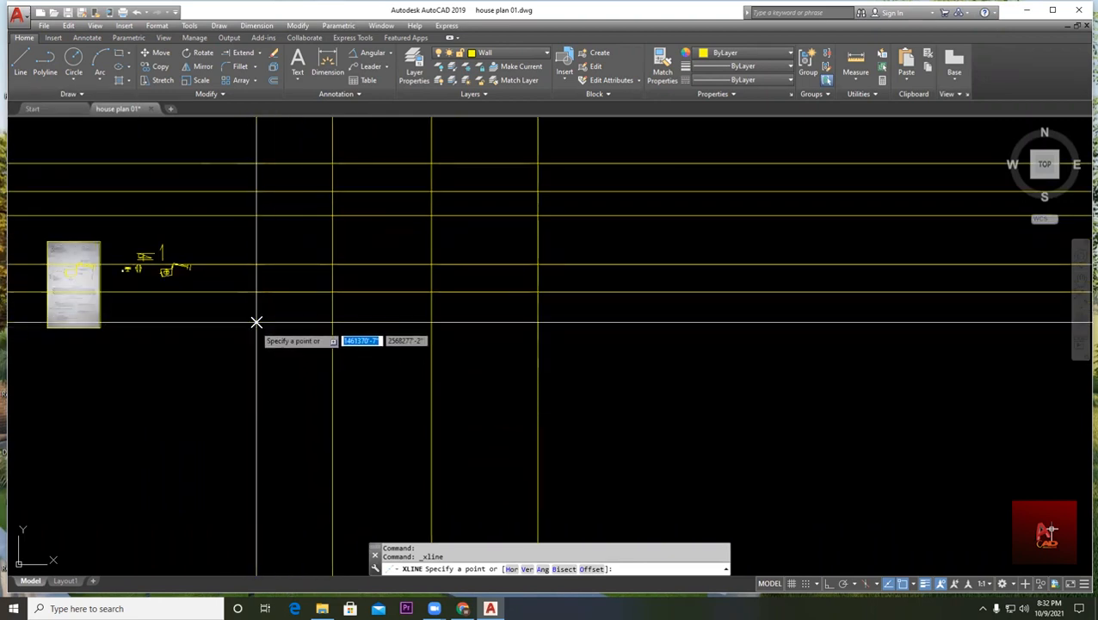
left_click(256, 322)
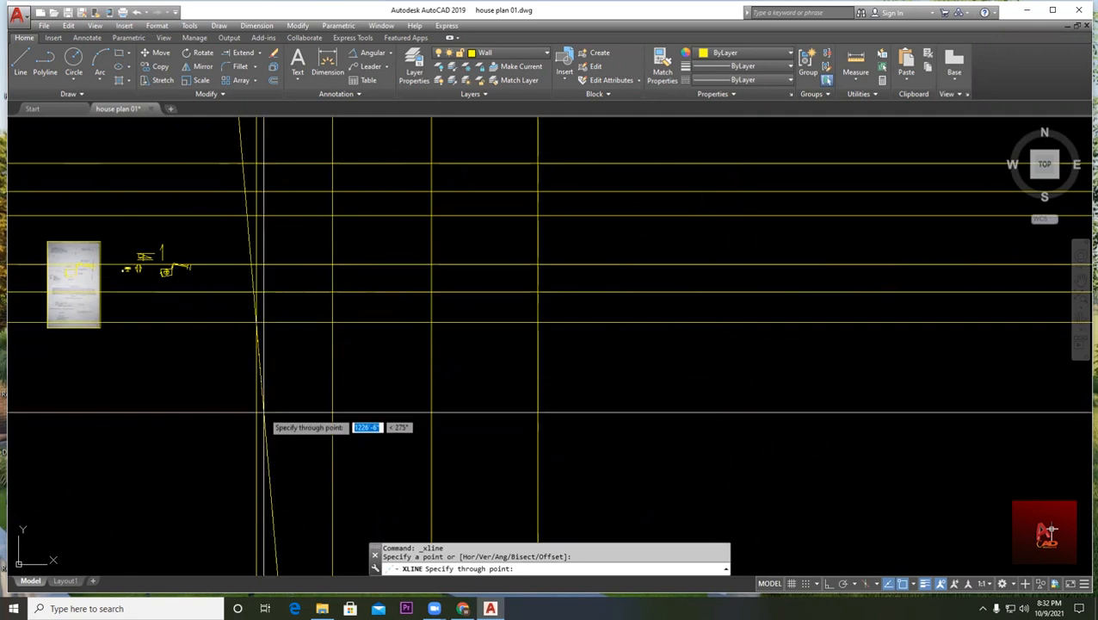
left_click(537, 164)
scroll(541, 303, "down", 2)
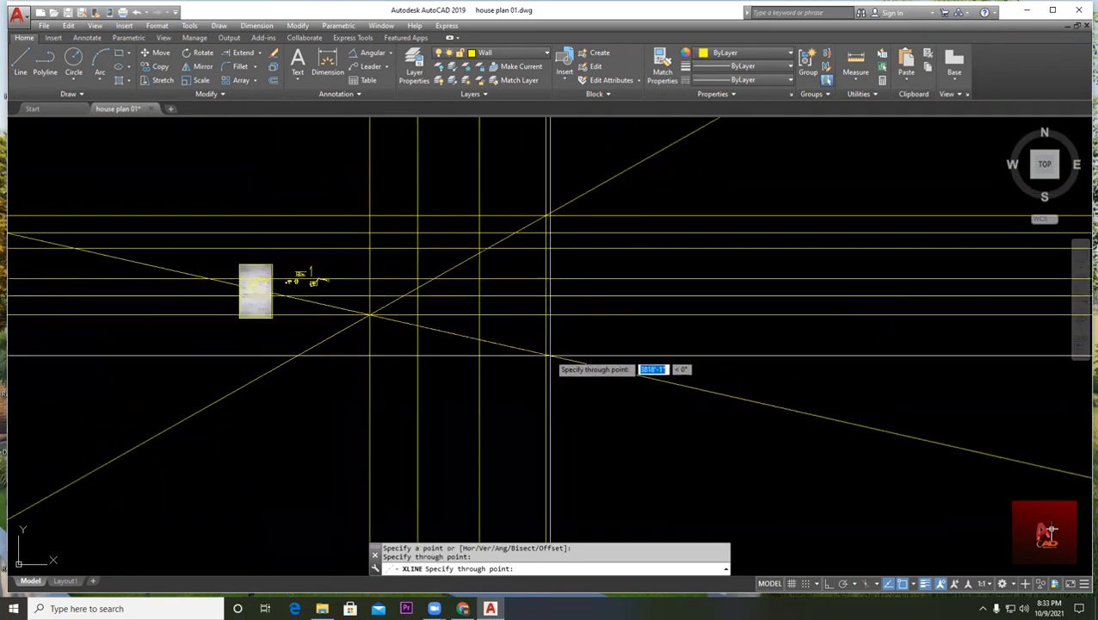
key("Escape")
scroll(637, 357, "down", 3)
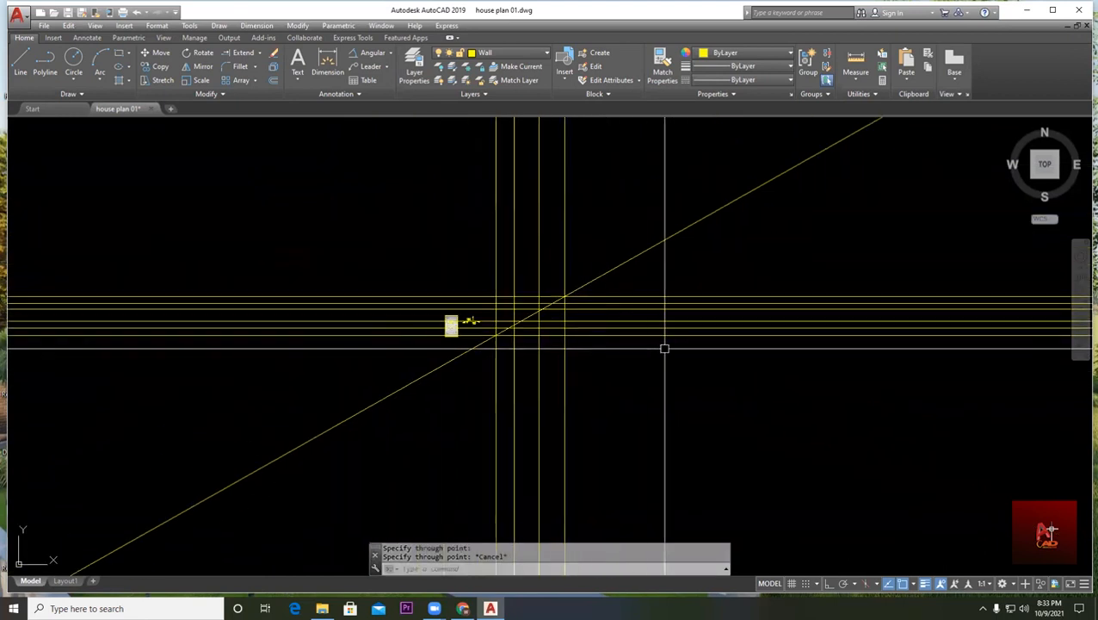
- Draw a falling diagonal construction line through the grid's upper-left and lower-right outer intersections
scroll(454, 269, "down", 2)
scroll(493, 226, "up", 2)
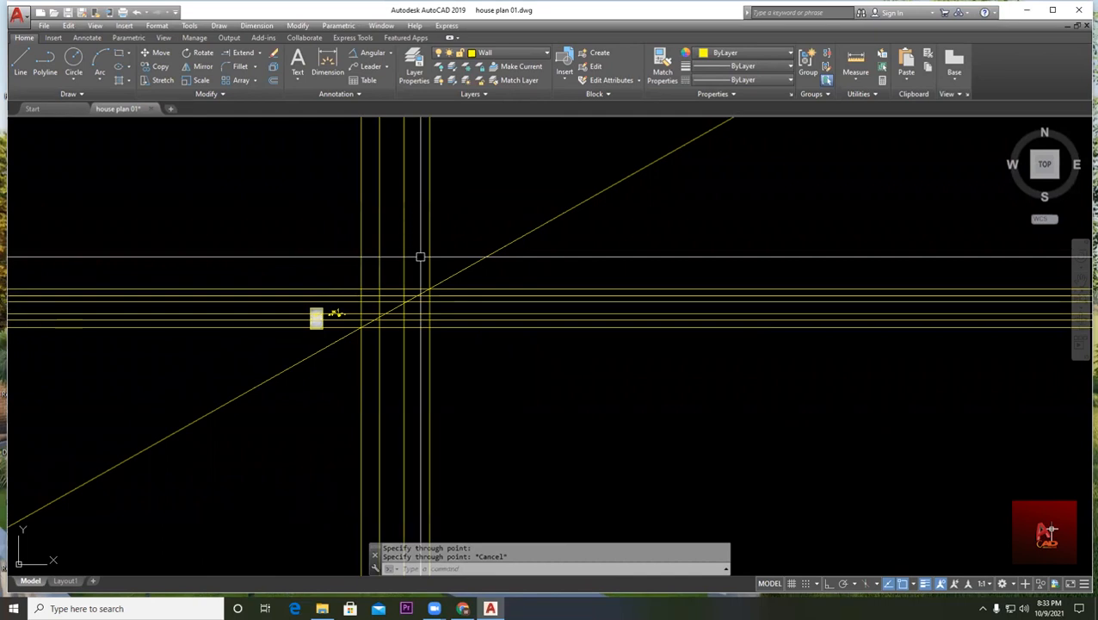
scroll(426, 284, "up", 2)
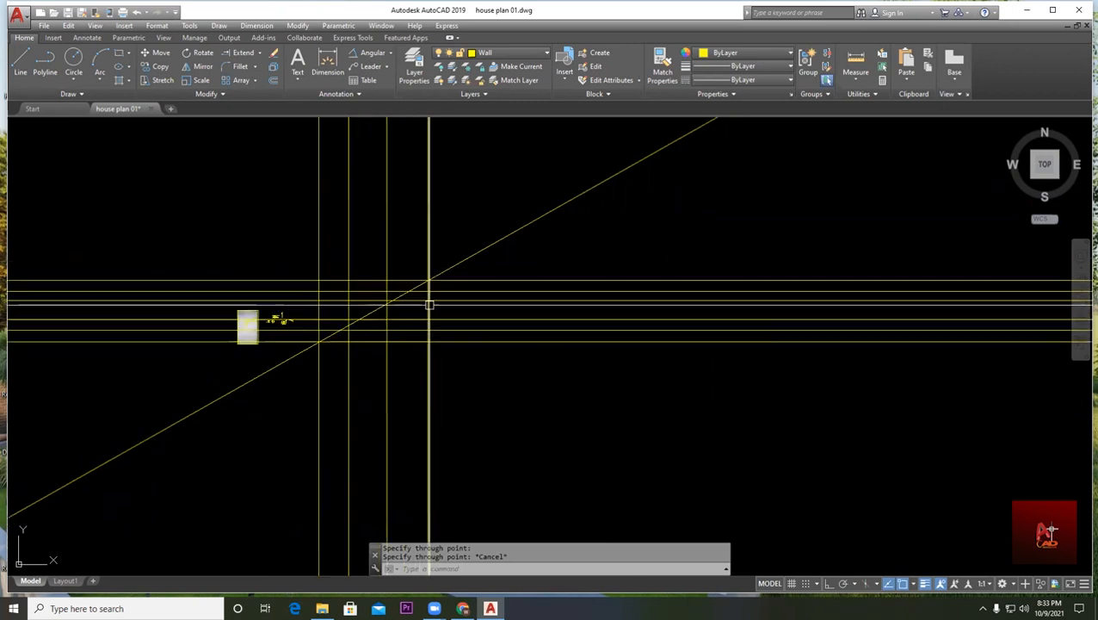
left_click(53, 92)
left_click(44, 107)
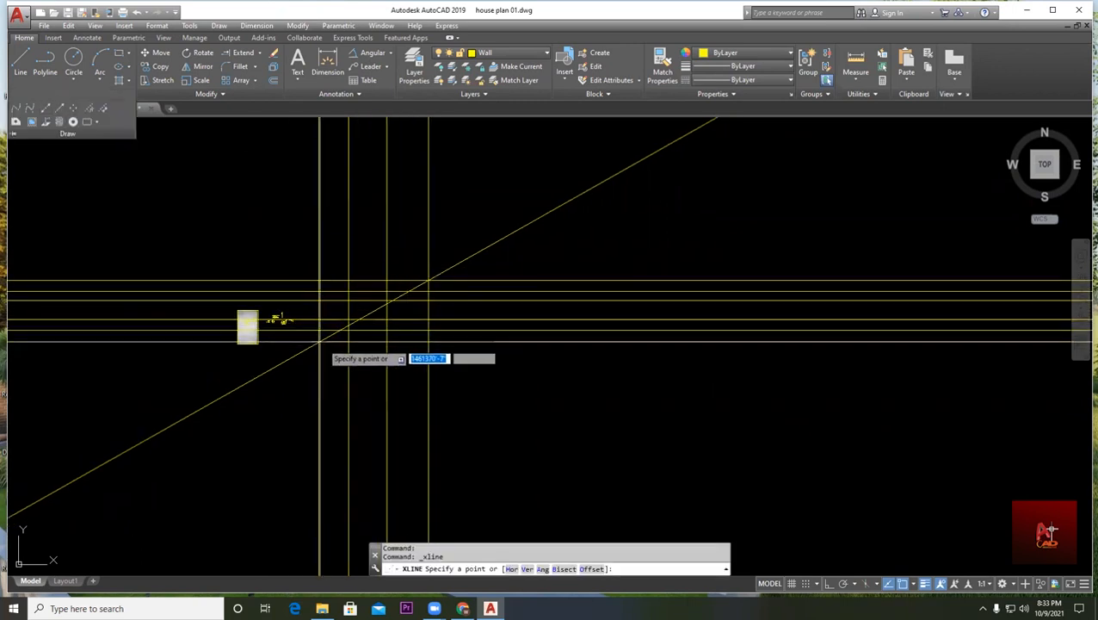
scroll(349, 303, "up", 4)
left_click(266, 239)
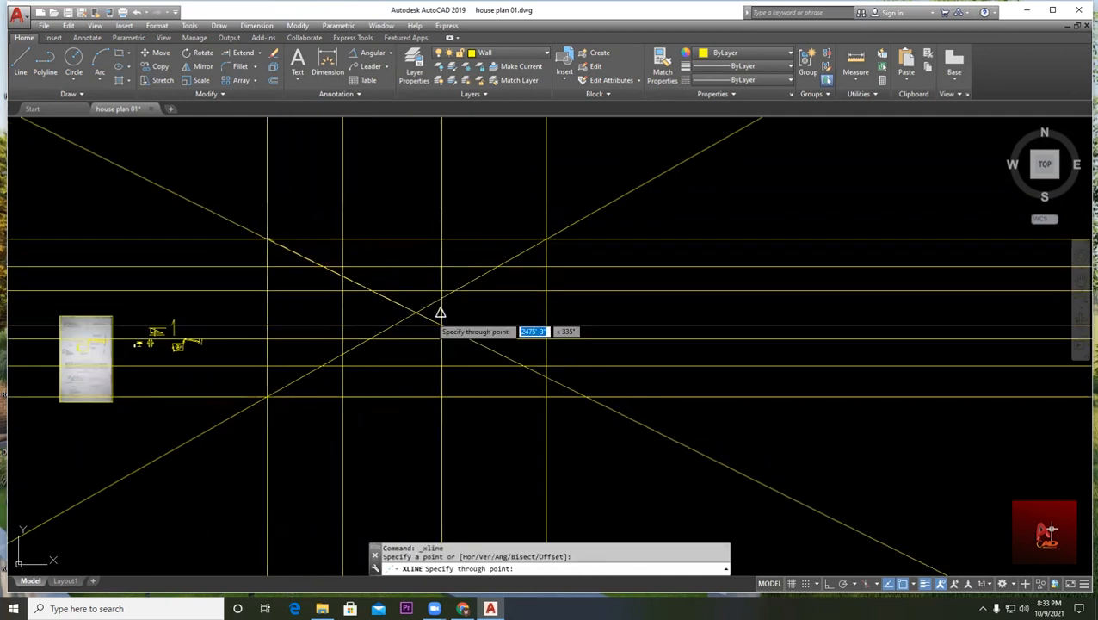
scroll(617, 345, "down", 6)
scroll(607, 365, "up", 5)
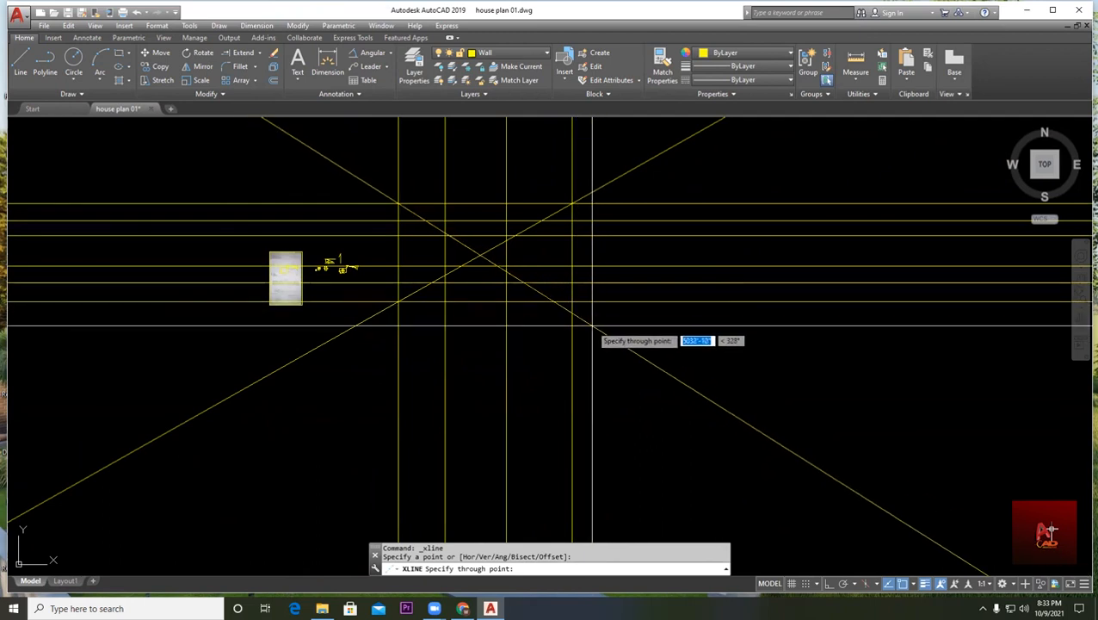
left_click(572, 301)
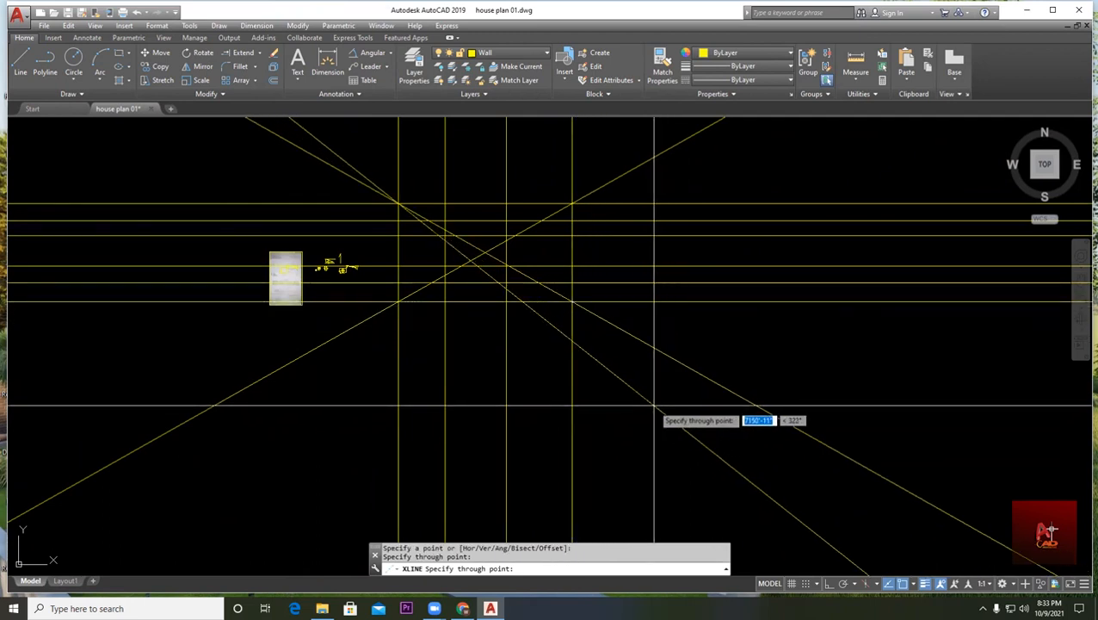
key("Escape")
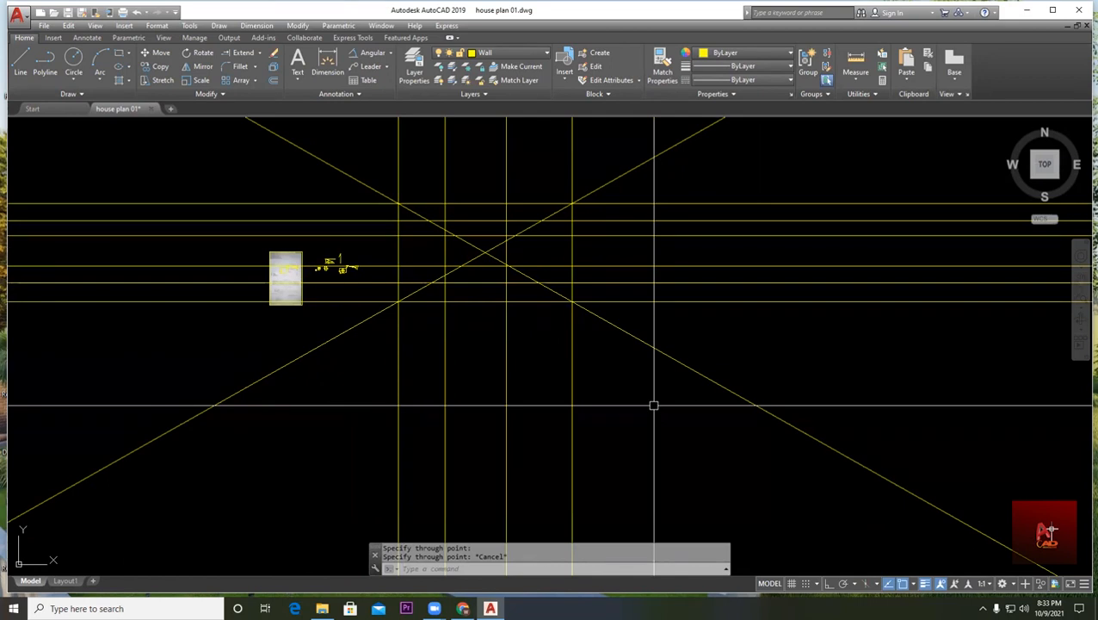
- Examine how the two crossing diagonal construction lines run across the drawing from far away and close to the grid
scroll(711, 395, "down", 8)
middle_click_drag(769, 427, 483, 323)
scroll(483, 321, "down", 10)
middle_click_drag(536, 379, 382, 339)
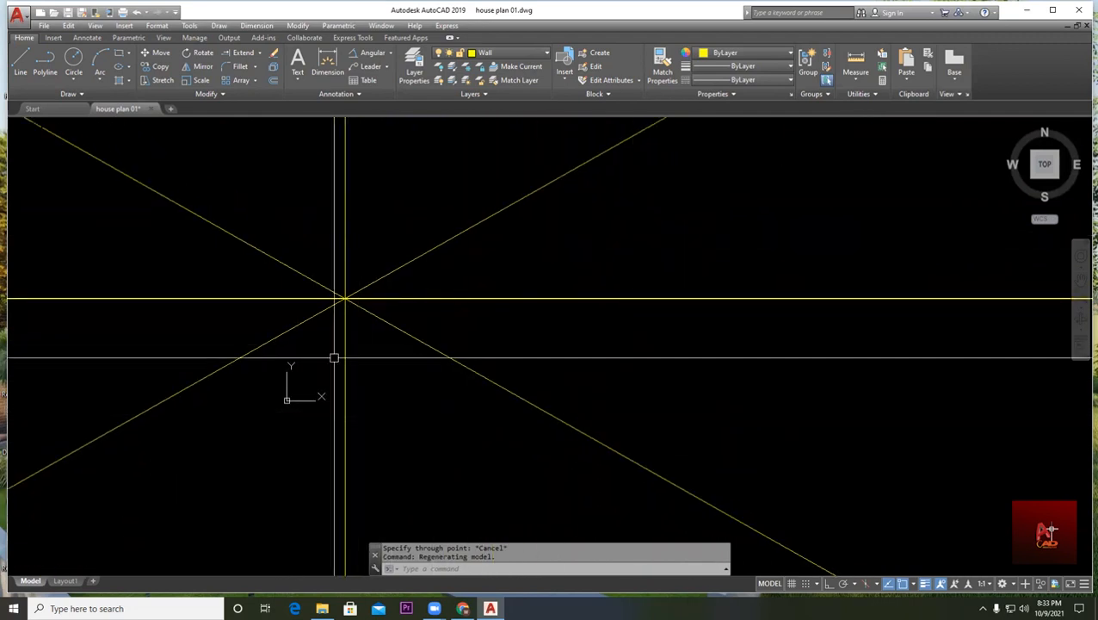
scroll(347, 289, "up", 7)
scroll(316, 353, "up", 7)
scroll(336, 294, "up", 10)
scroll(500, 392, "up", 2)
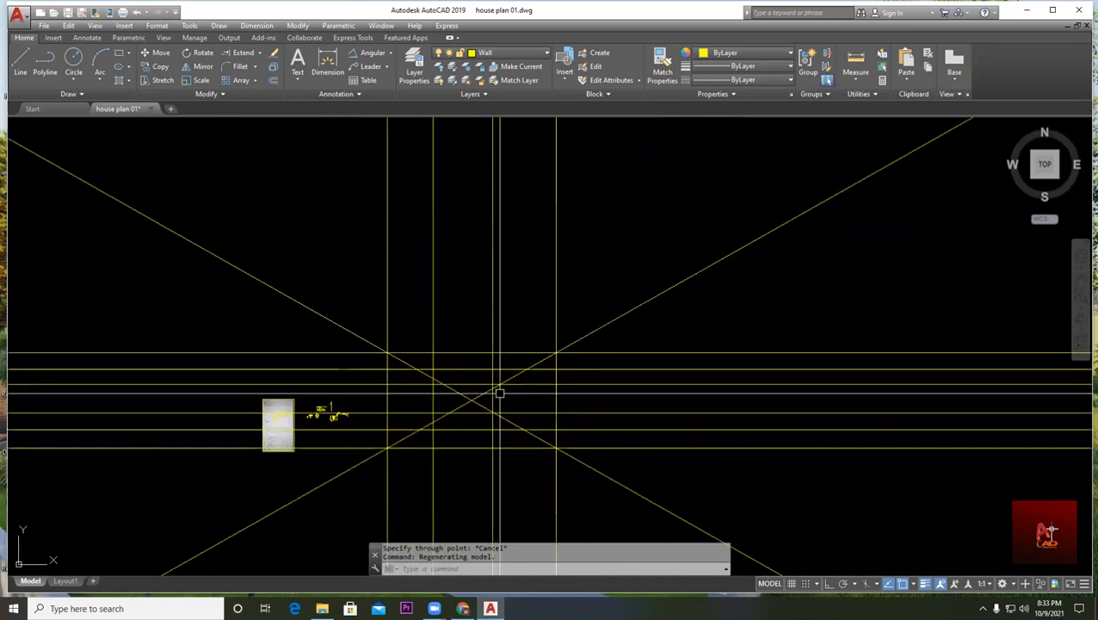
middle_click_drag(499, 392, 503, 298)
middle_click_drag(608, 321, 462, 319)
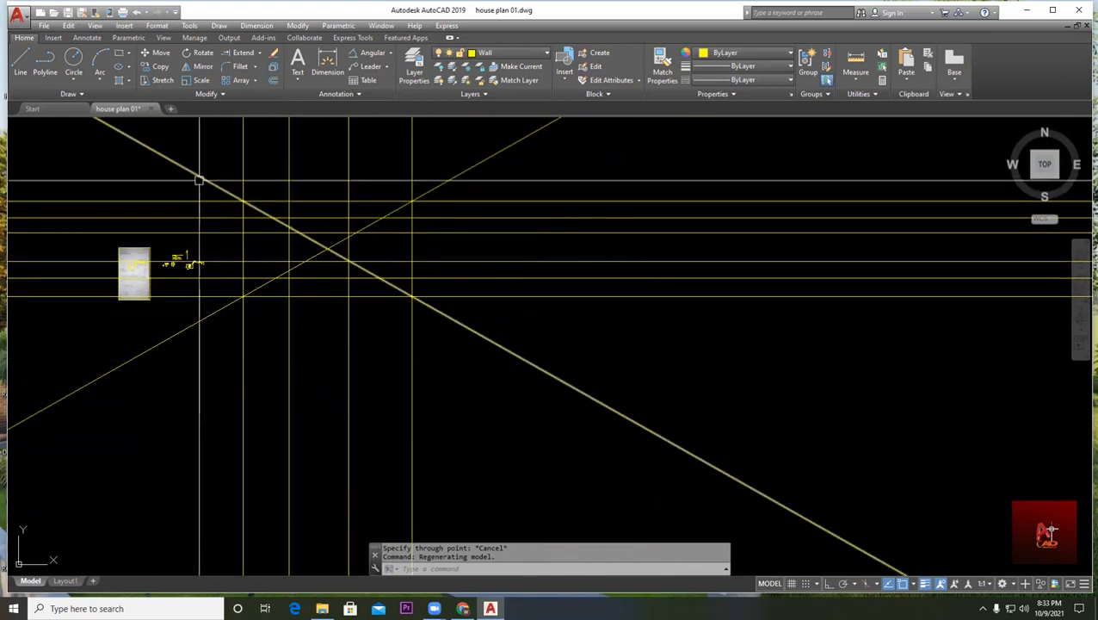
scroll(335, 266, "up", 2)
middle_click_drag(335, 266, 498, 328)
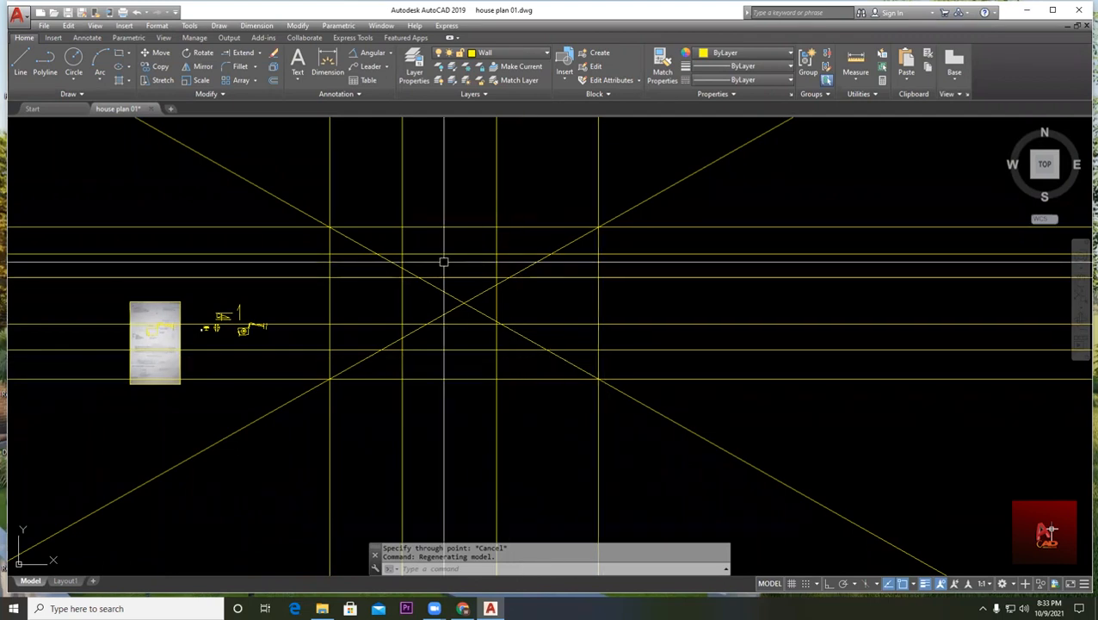
- Erase all the horizontal, vertical and diagonal construction lines, keeping the sample geometry
scroll(525, 269, "down", 2)
middle_click_drag(540, 313, 424, 272)
type("e")
key("Return")
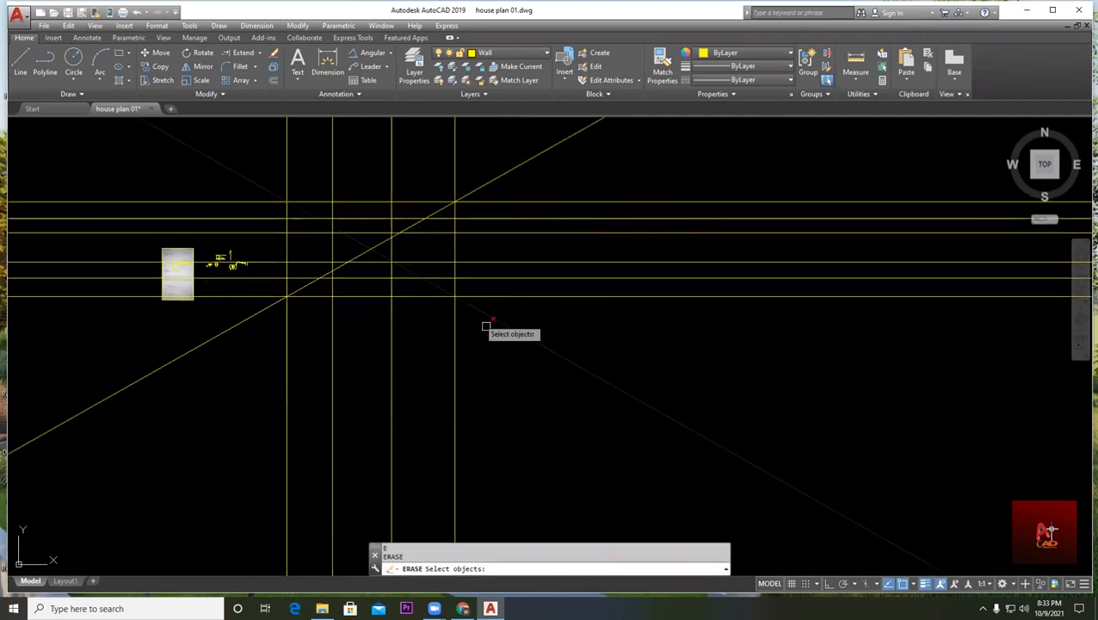
left_click(513, 375)
left_click(290, 139)
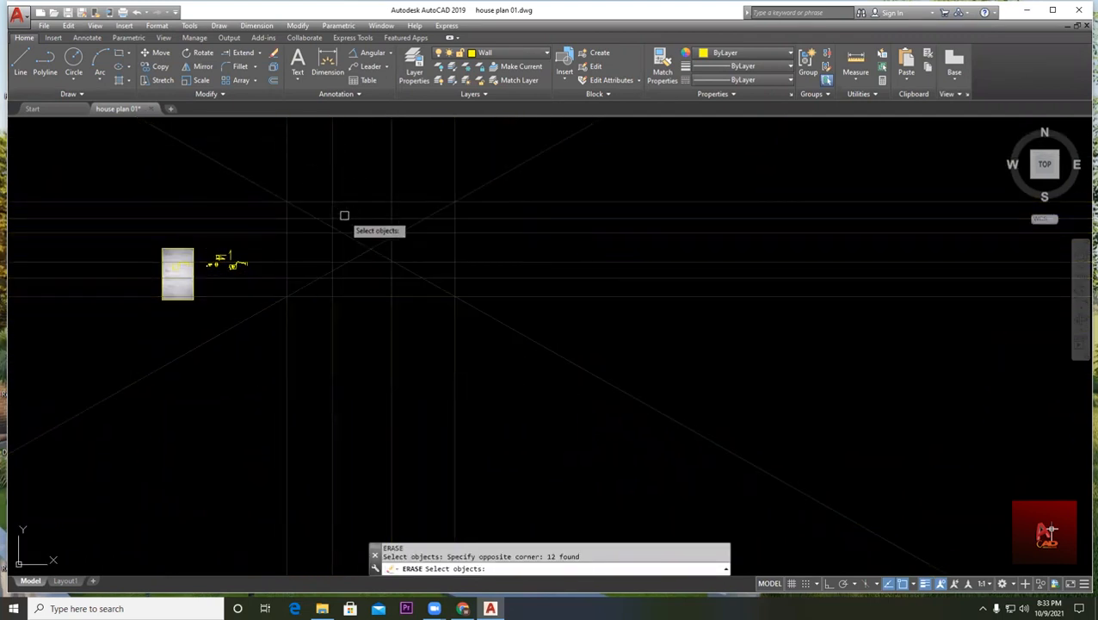
key("Return")
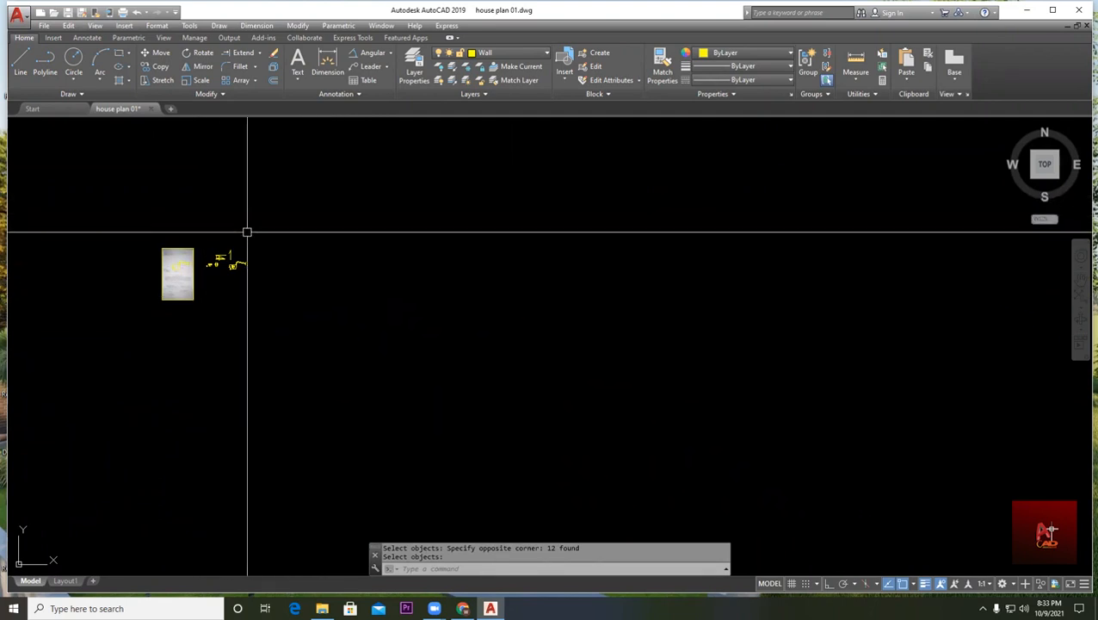
- Draw a rectangle in the empty area to the right of the sample geometry
scroll(247, 231, "up", 4)
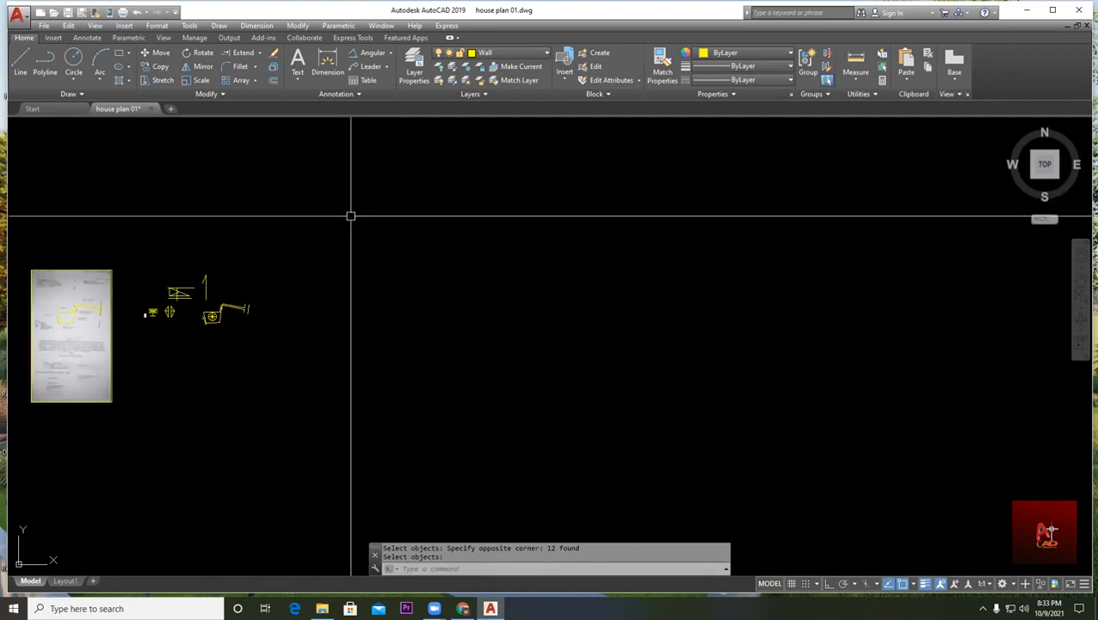
left_click(69, 95)
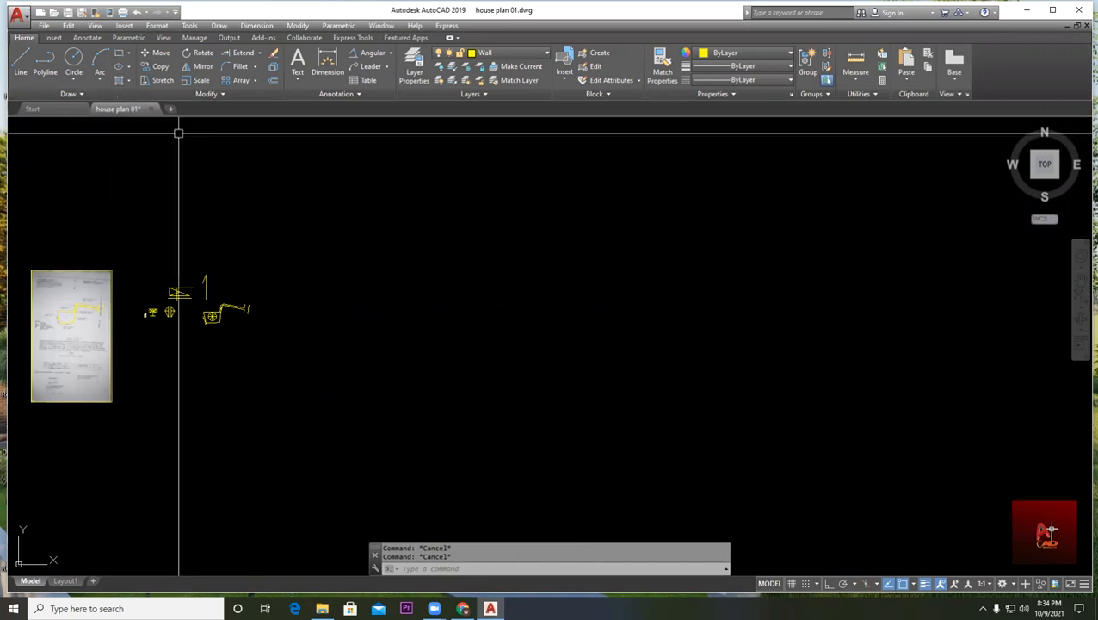
scroll(324, 297, "up", 2)
middle_click_drag(324, 292, 372, 245)
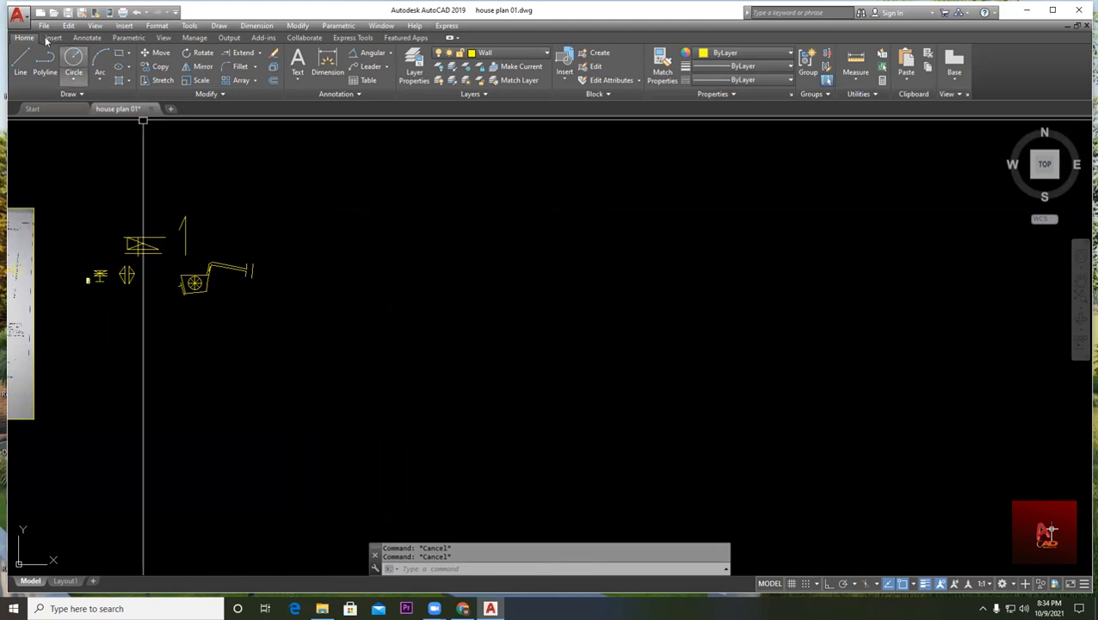
left_click(120, 54)
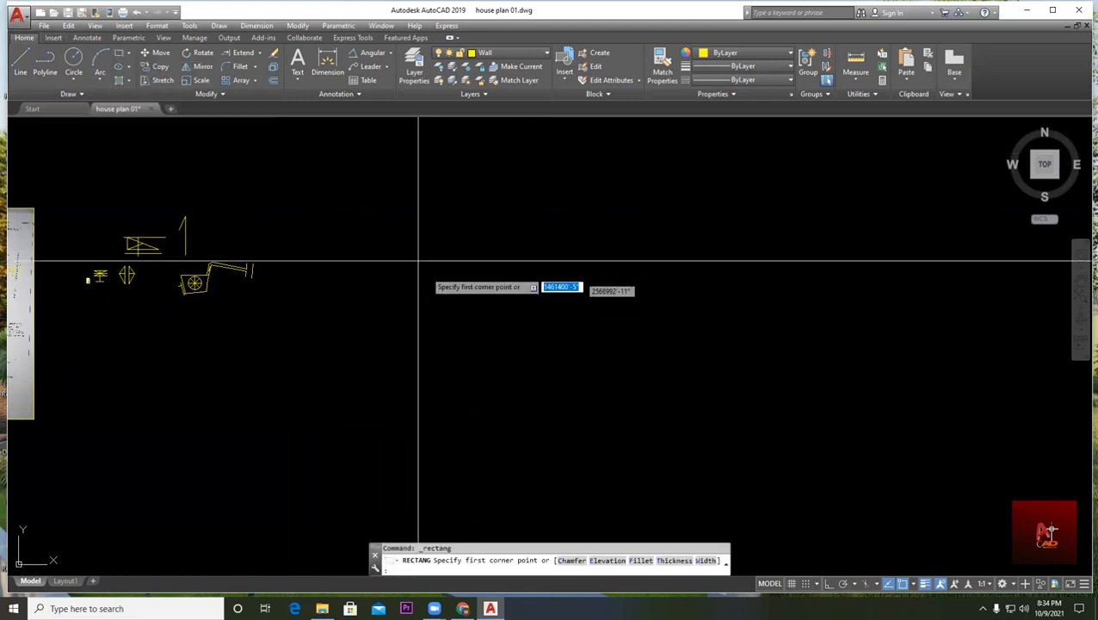
left_click(351, 207)
left_click(486, 307)
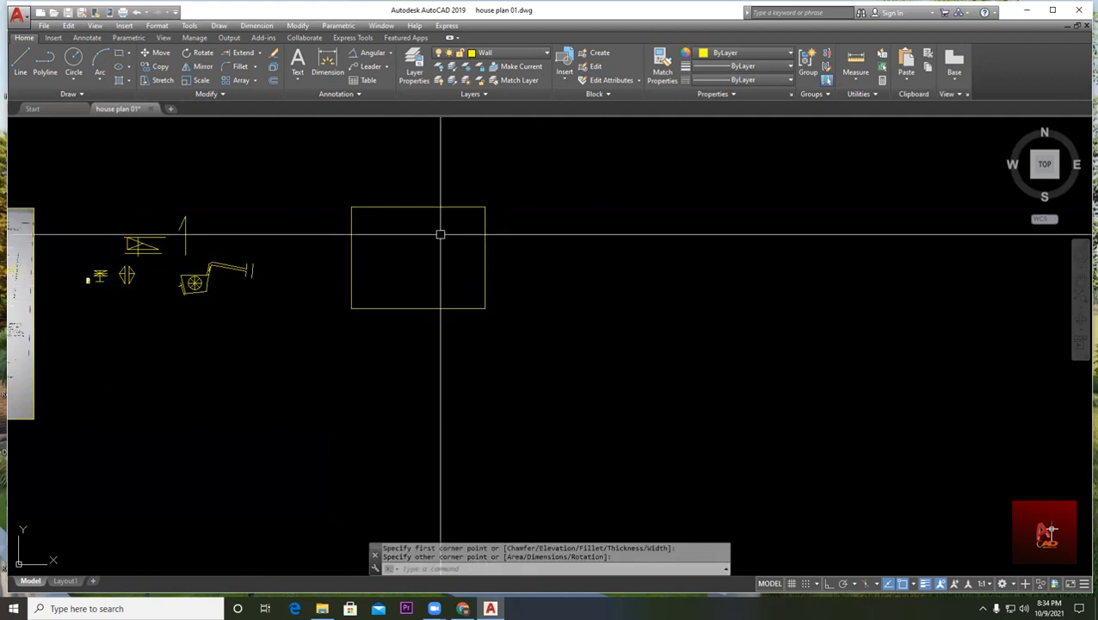
scroll(439, 233, "up", 2)
middle_click_drag(461, 202, 373, 260)
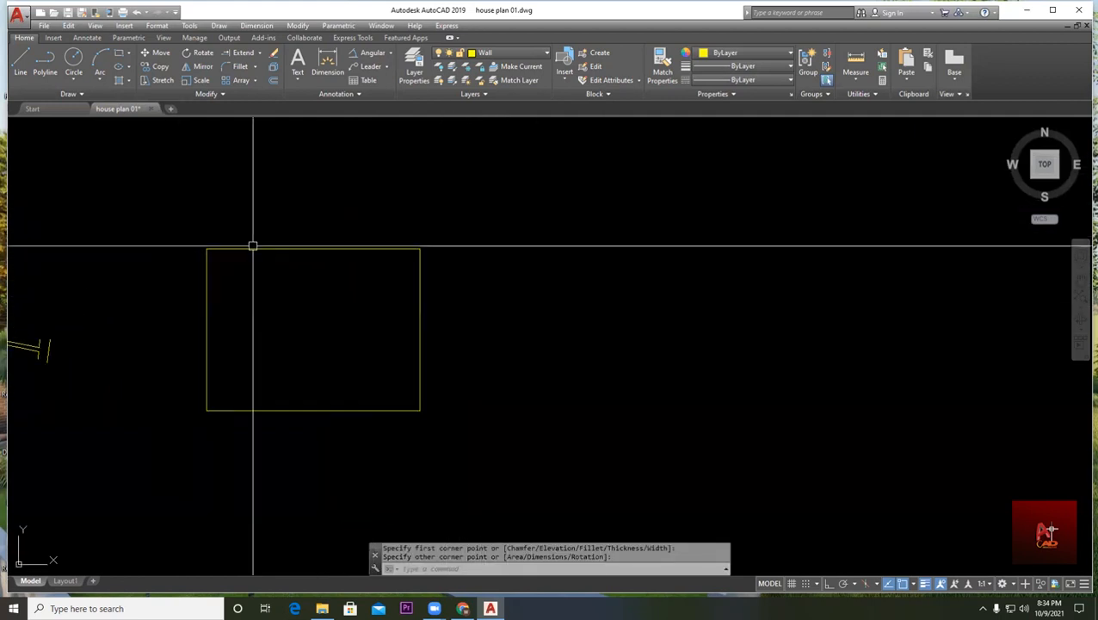
middle_click_drag(303, 295, 280, 244)
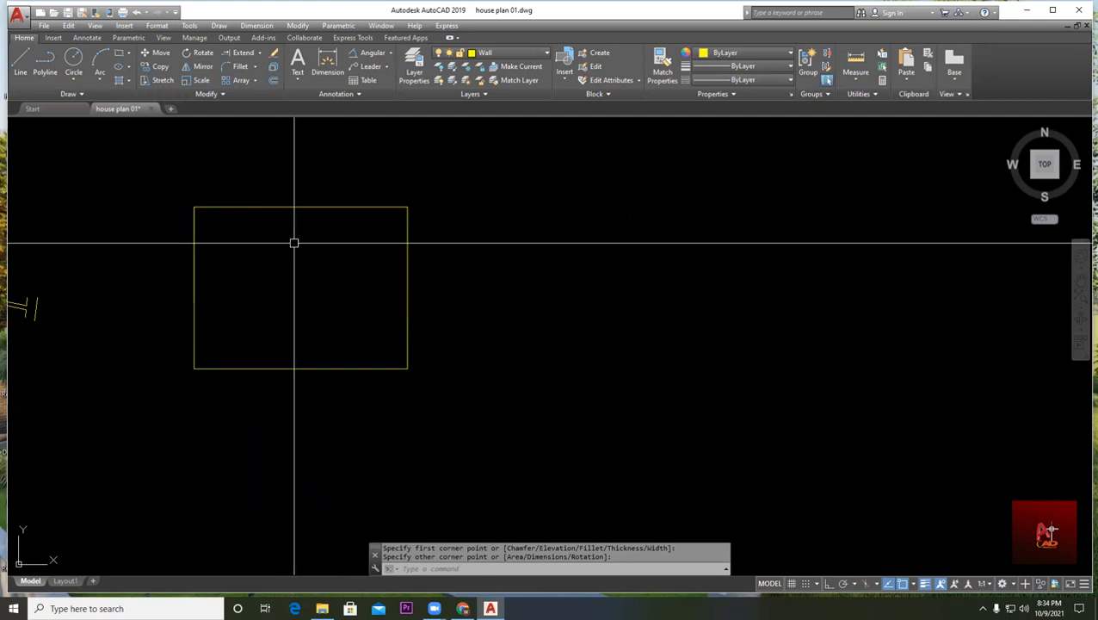
left_click(129, 81)
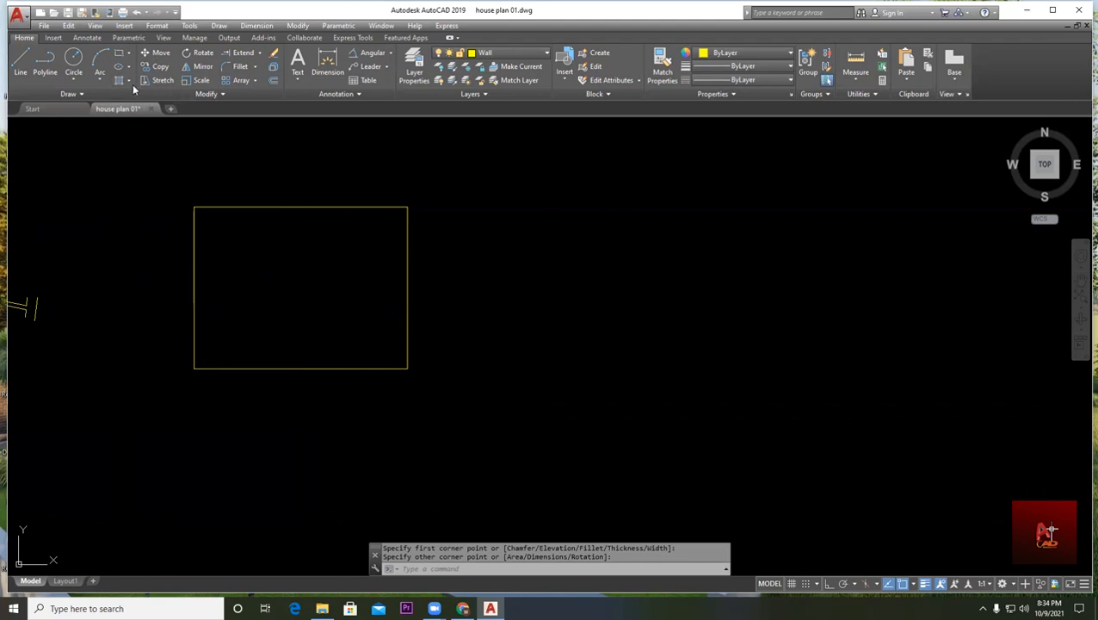
left_click(129, 81)
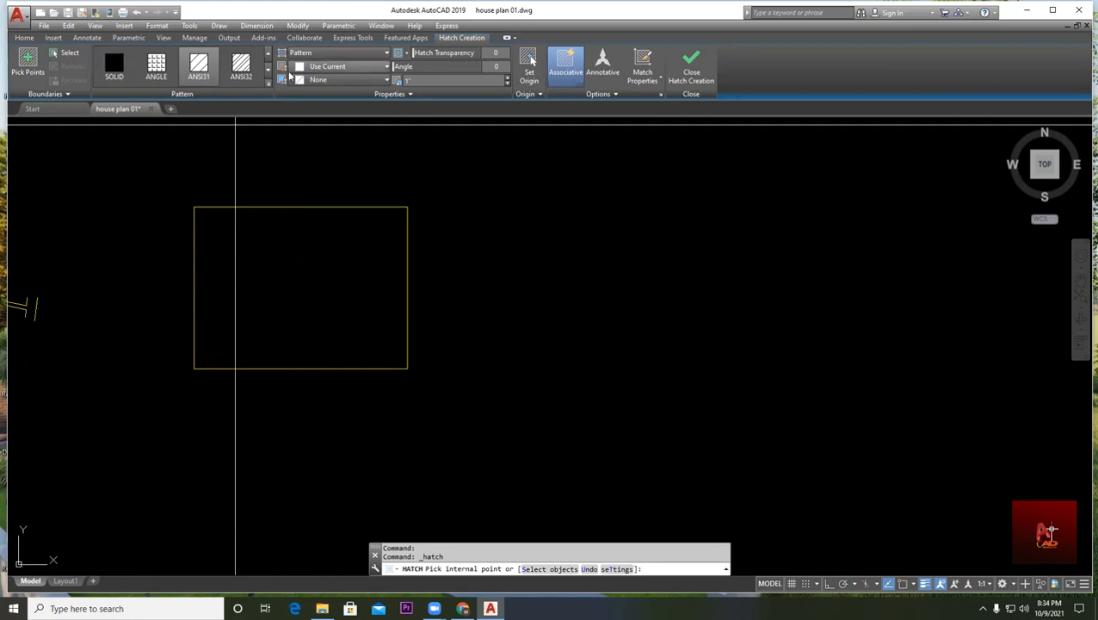
key("Escape")
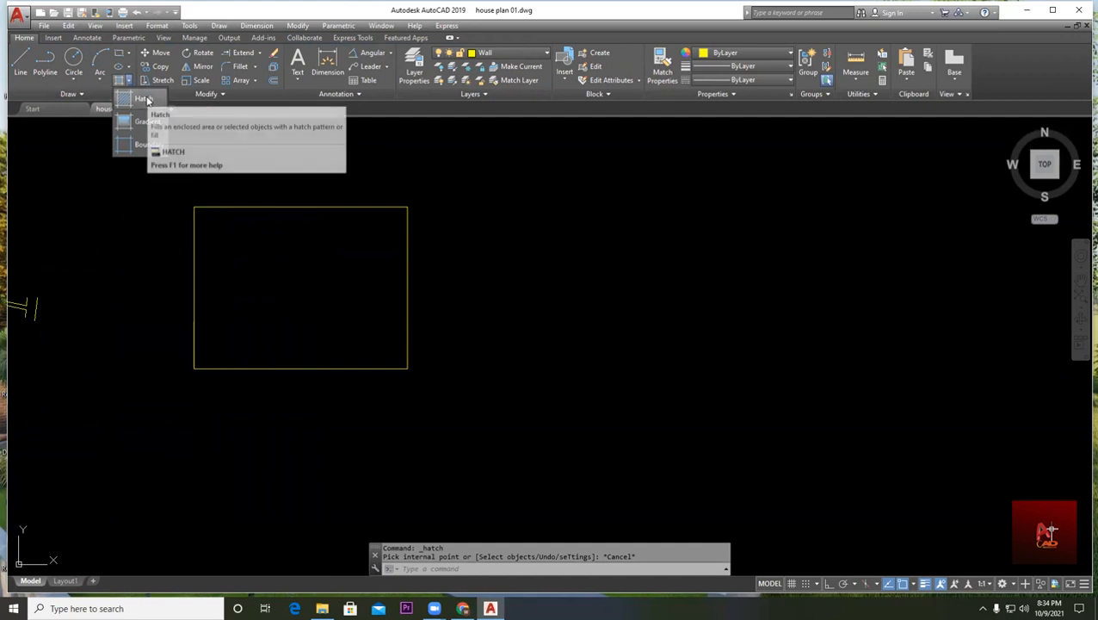
- Hatch the inside of the rectangle with the GRAVEL pattern
left_click(145, 99)
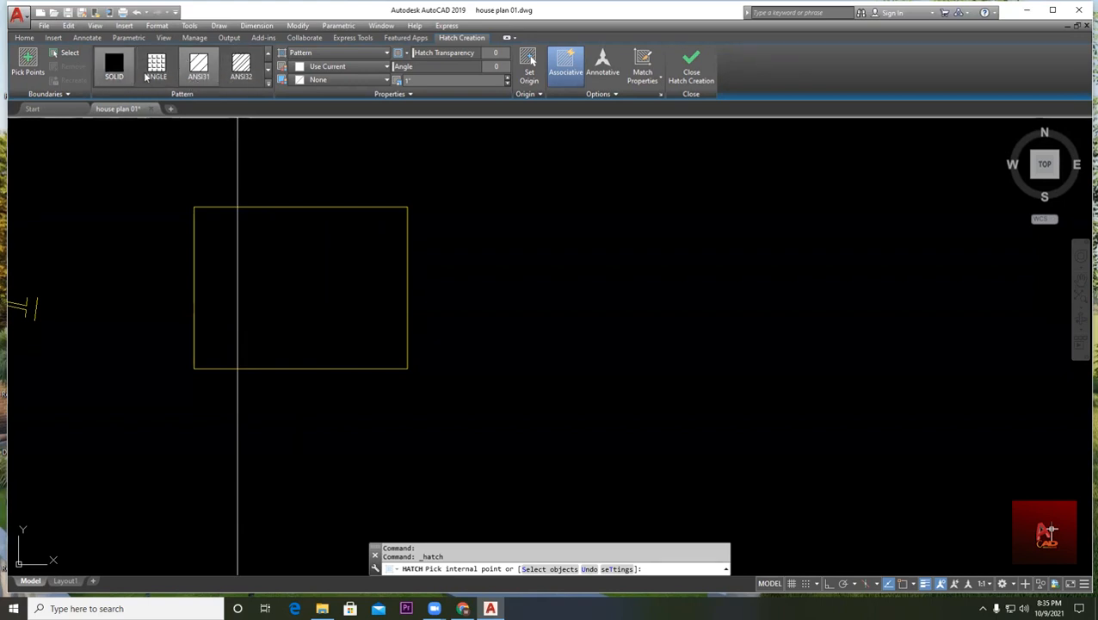
left_click(268, 74)
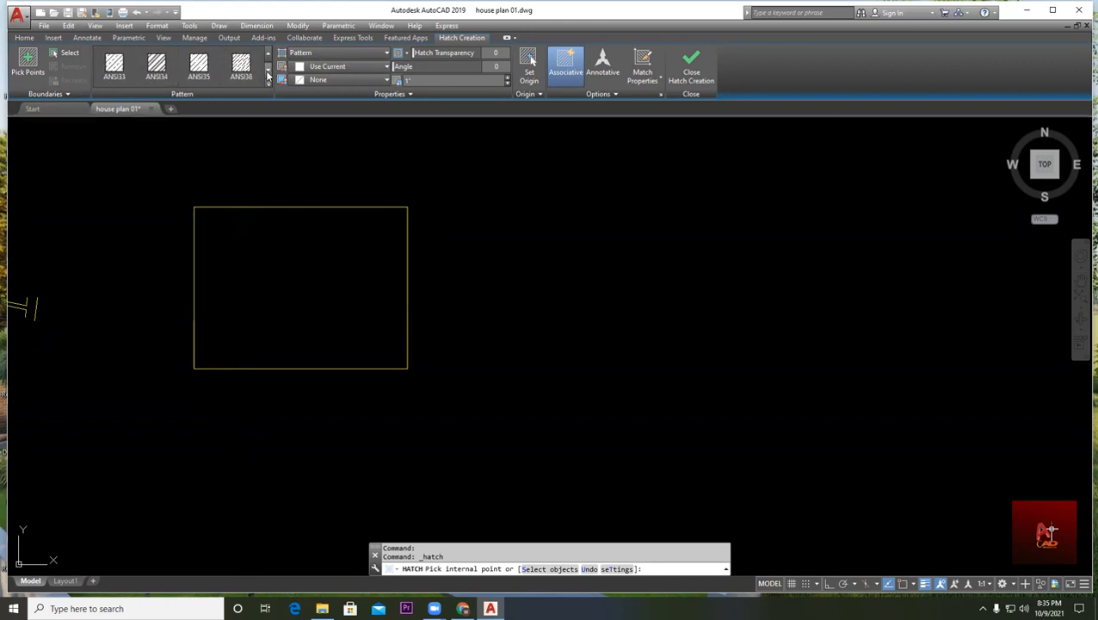
left_click(267, 86)
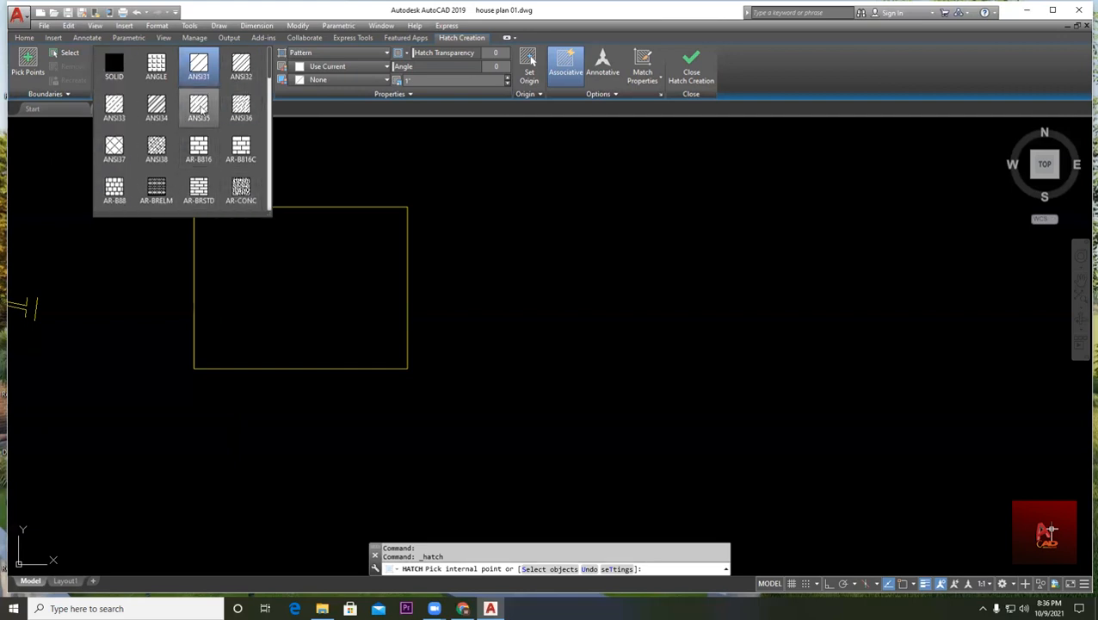
scroll(200, 110, "down", 1)
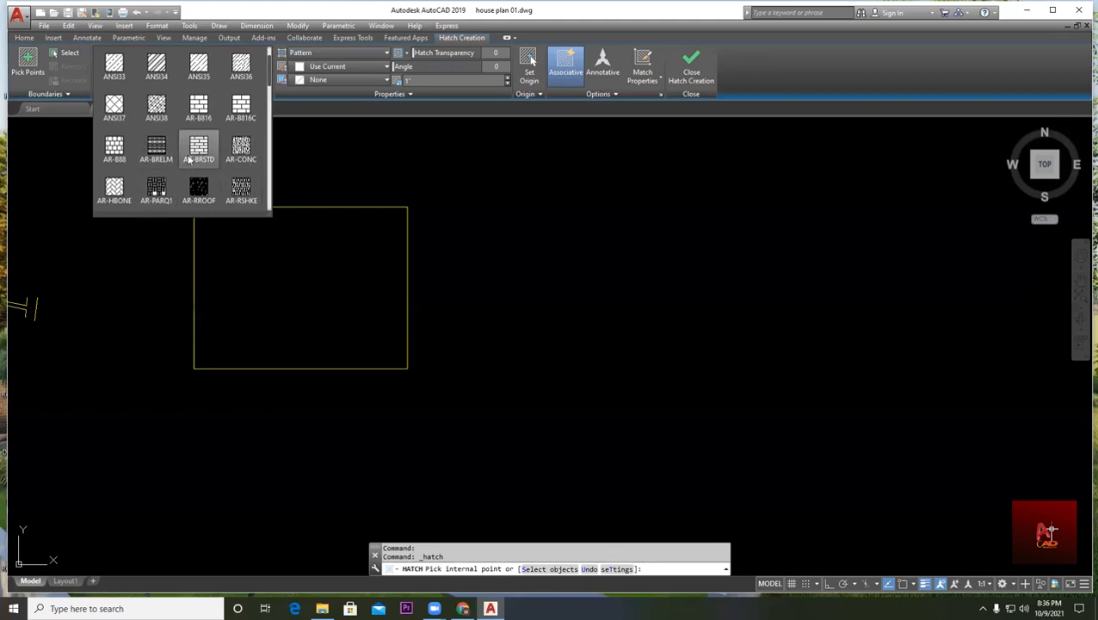
scroll(199, 151, "down", 1)
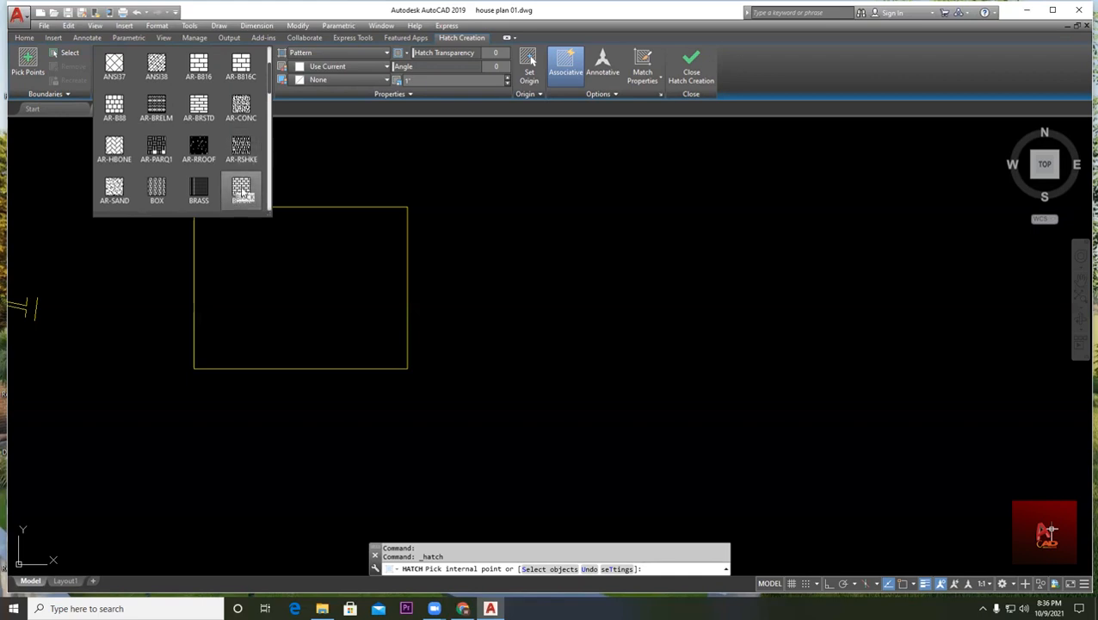
scroll(241, 185, "down", 1)
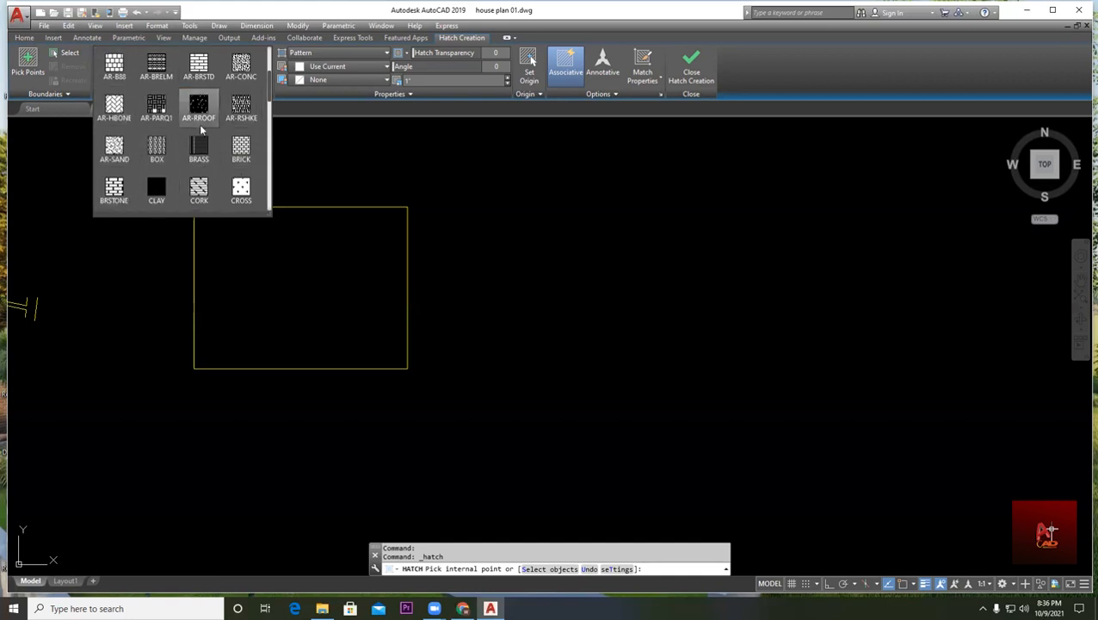
scroll(163, 106, "down", 4)
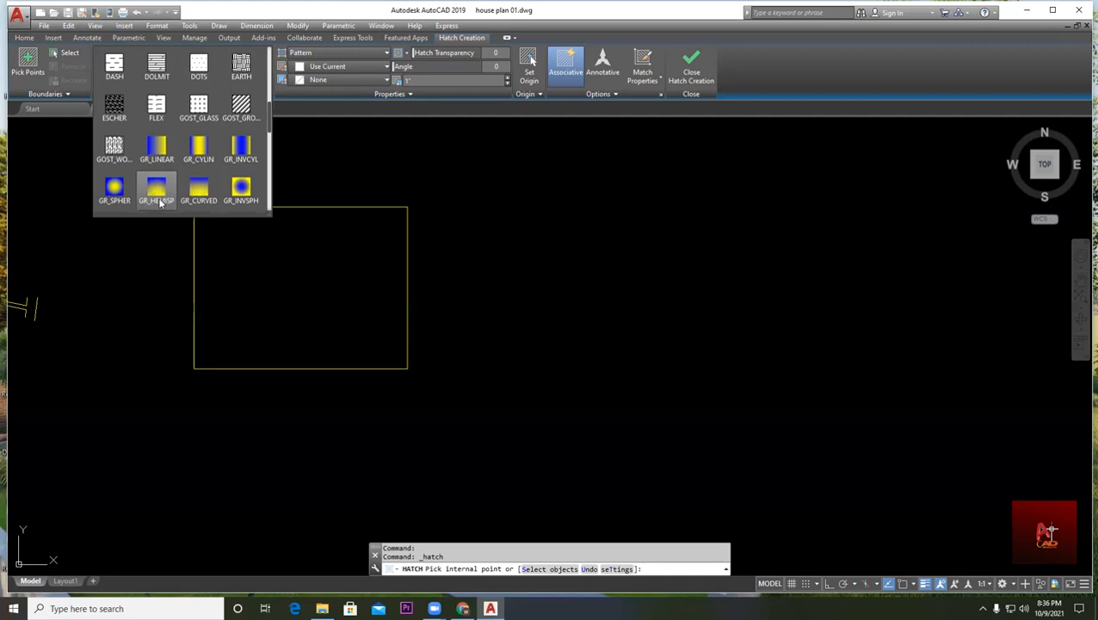
scroll(116, 163, "down", 3)
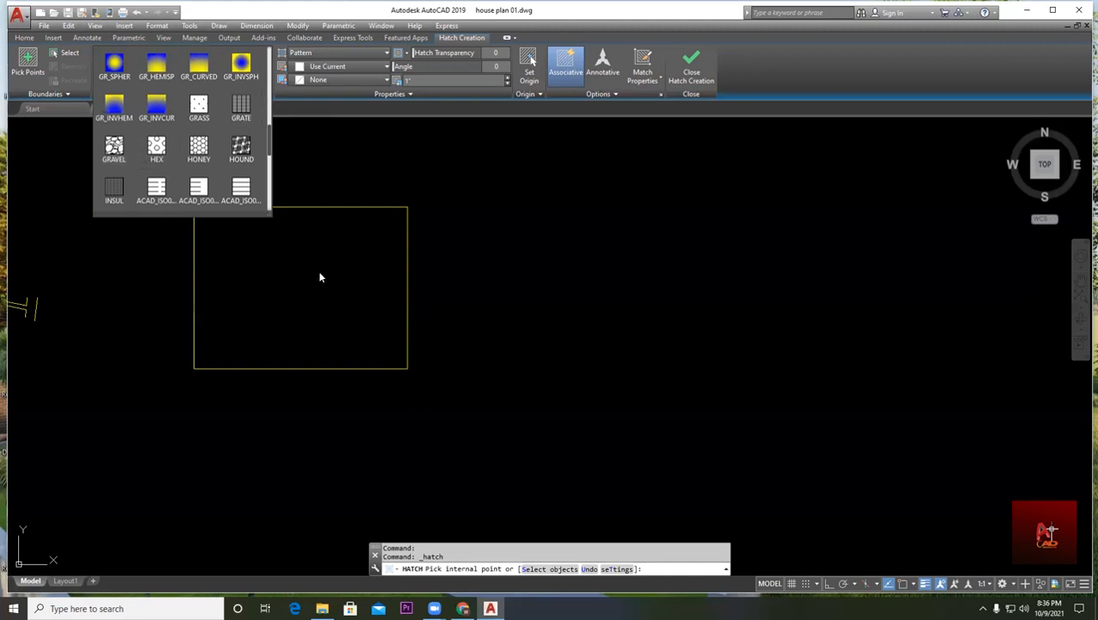
left_click(114, 149)
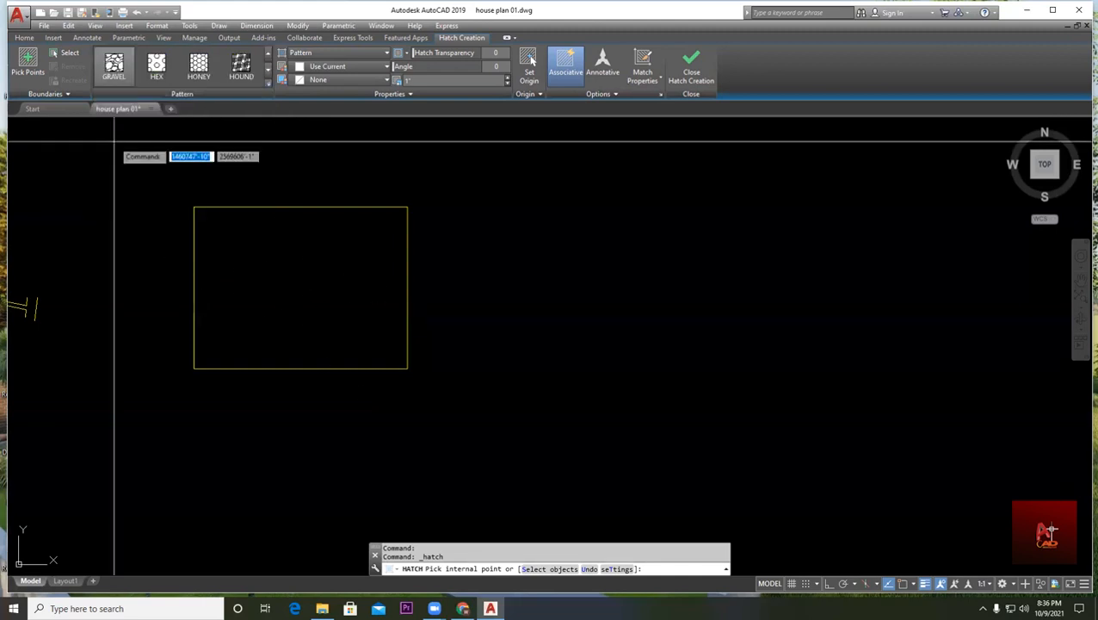
left_click(282, 273)
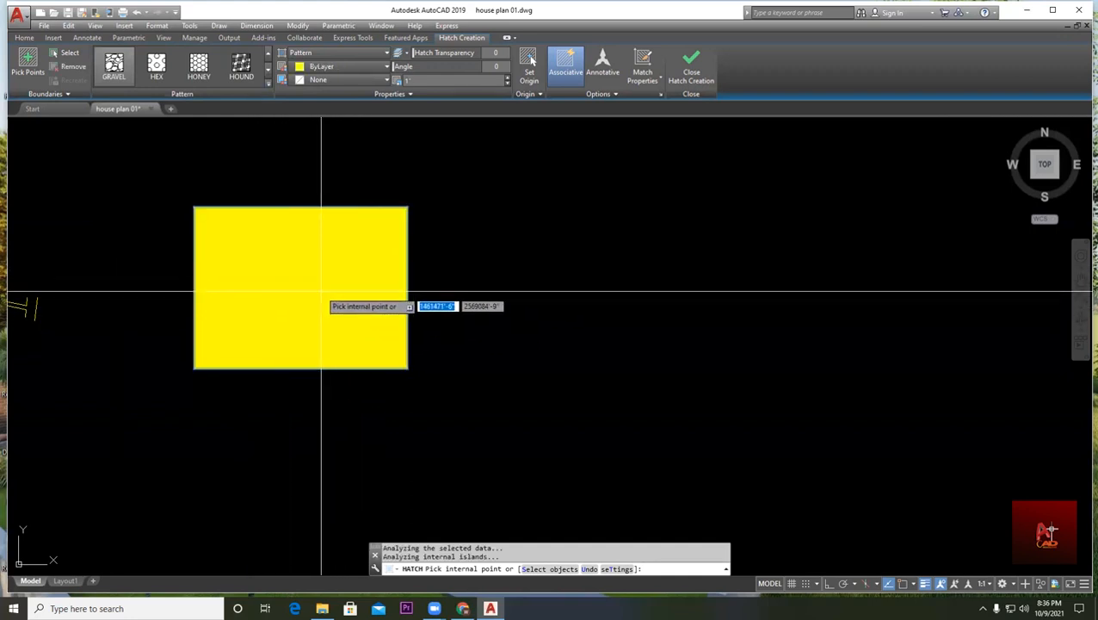
key("Return")
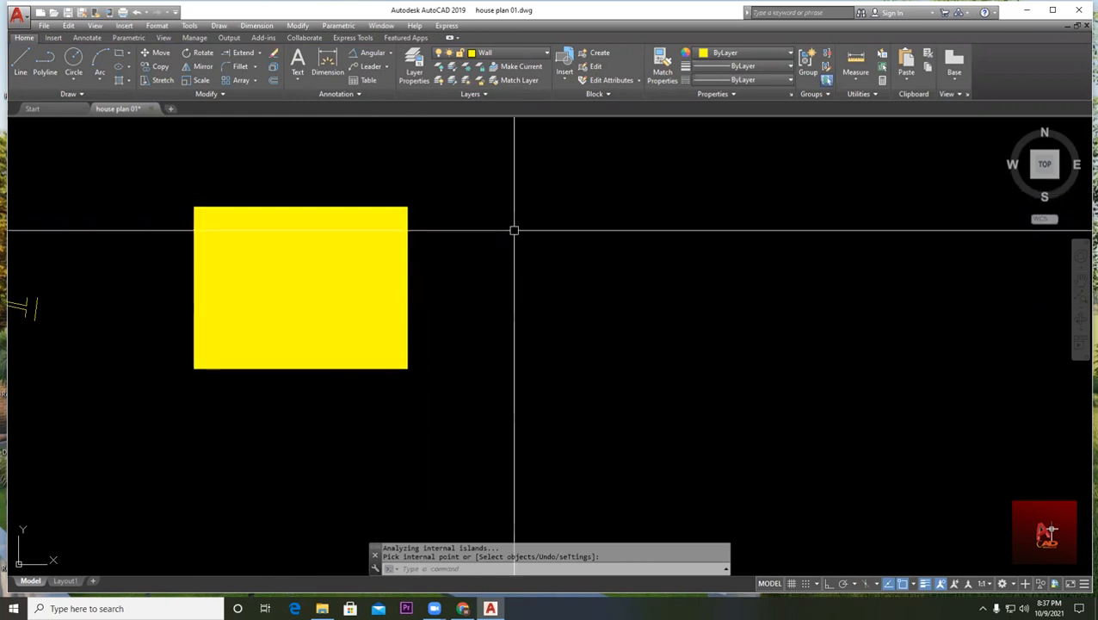
- Draw a five-segment polyline to the right of the hatched rectangle, leaving a small gap between its start and end points
mouse_move(524, 240)
middle_mouse_down()
mouse_move(471, 213)
mouse_move(459, 243)
middle_mouse_up()
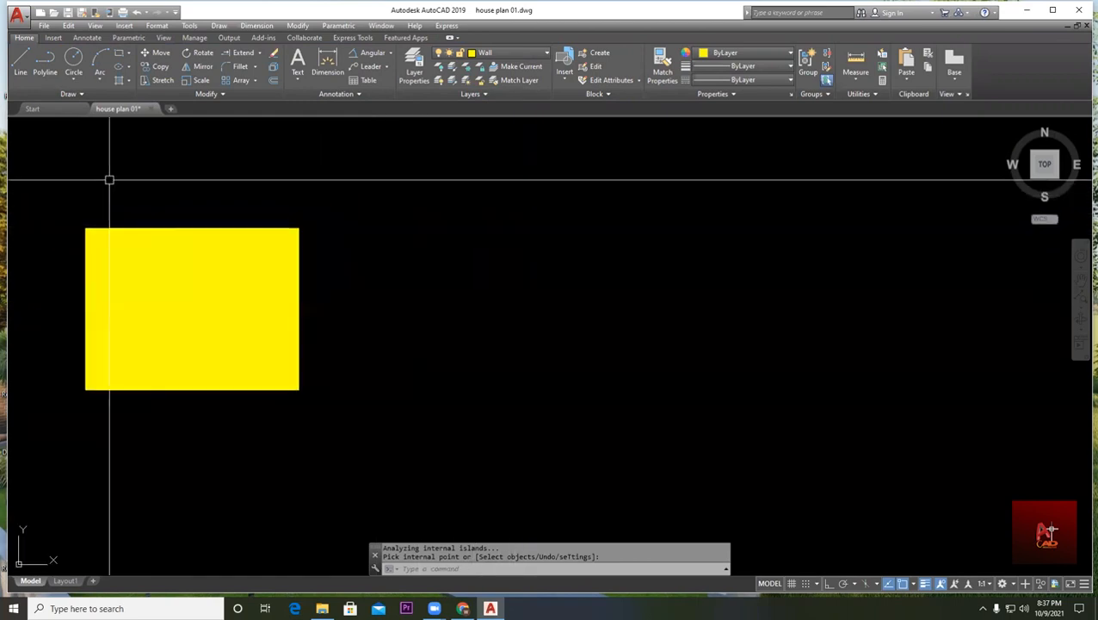
left_click(47, 62)
scroll(456, 267, "up", 2)
left_click(406, 226)
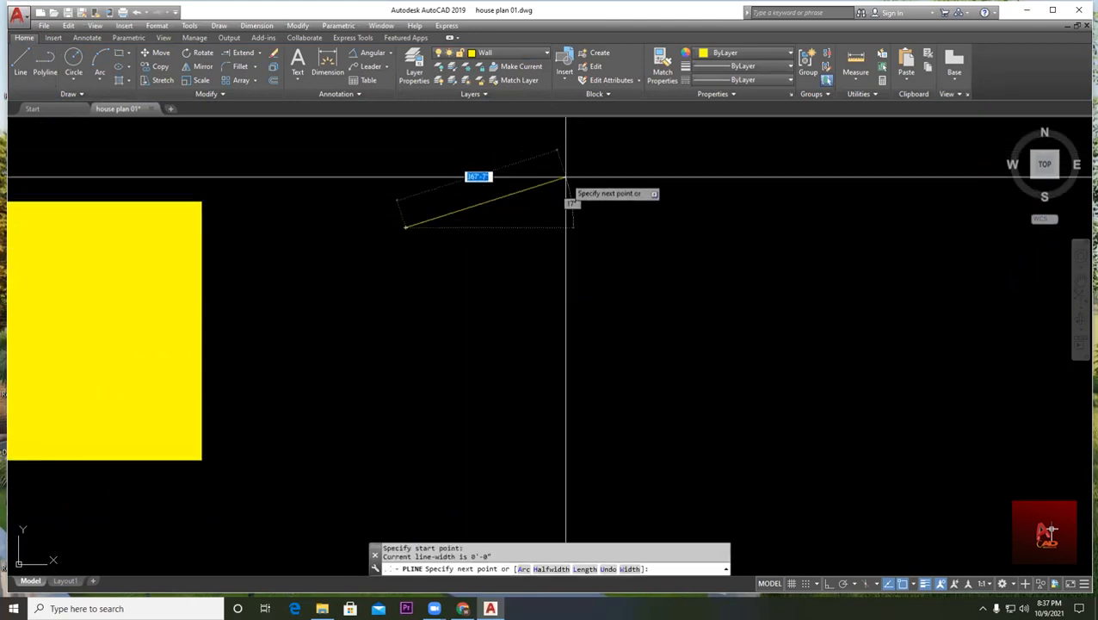
left_click(563, 172)
left_click(800, 357)
left_click(625, 483)
left_click(327, 357)
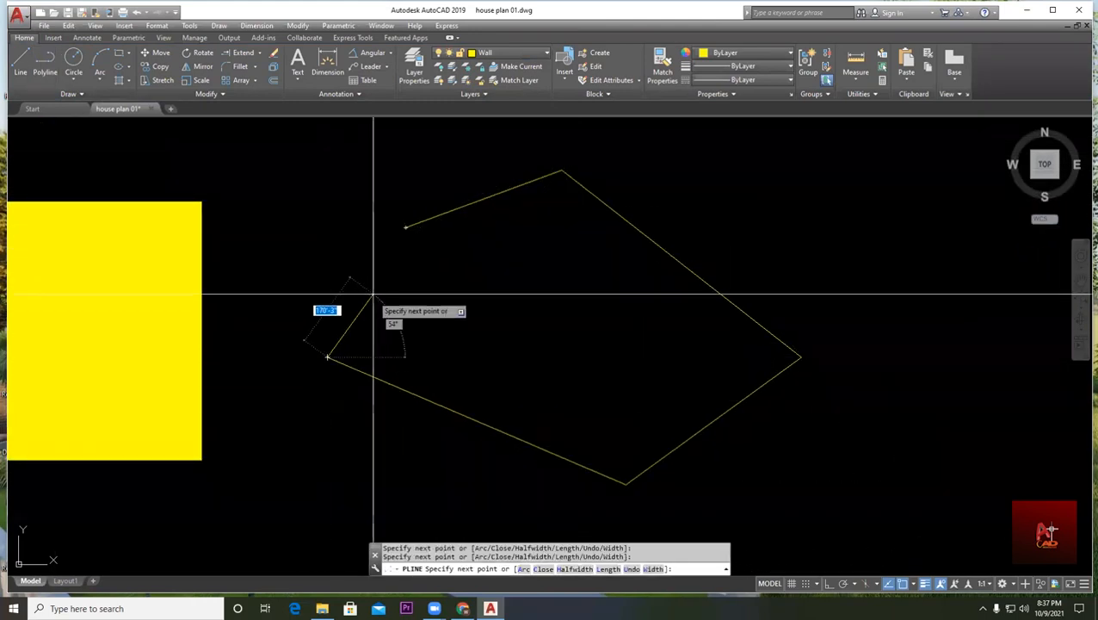
left_click(387, 242)
middle_click_drag(488, 326, 407, 315)
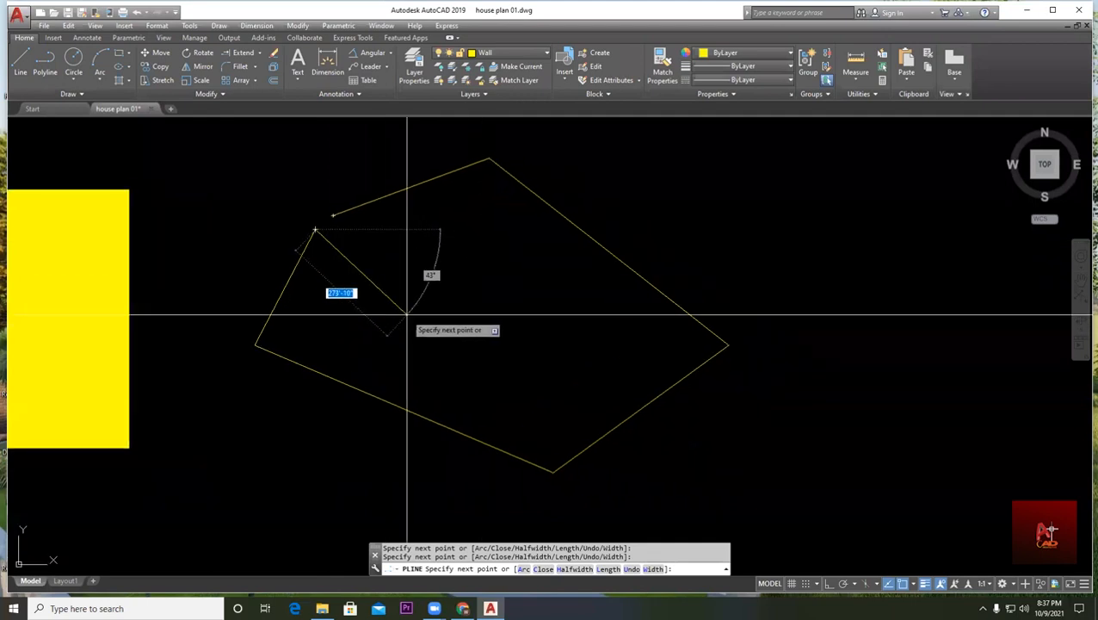
key("Escape")
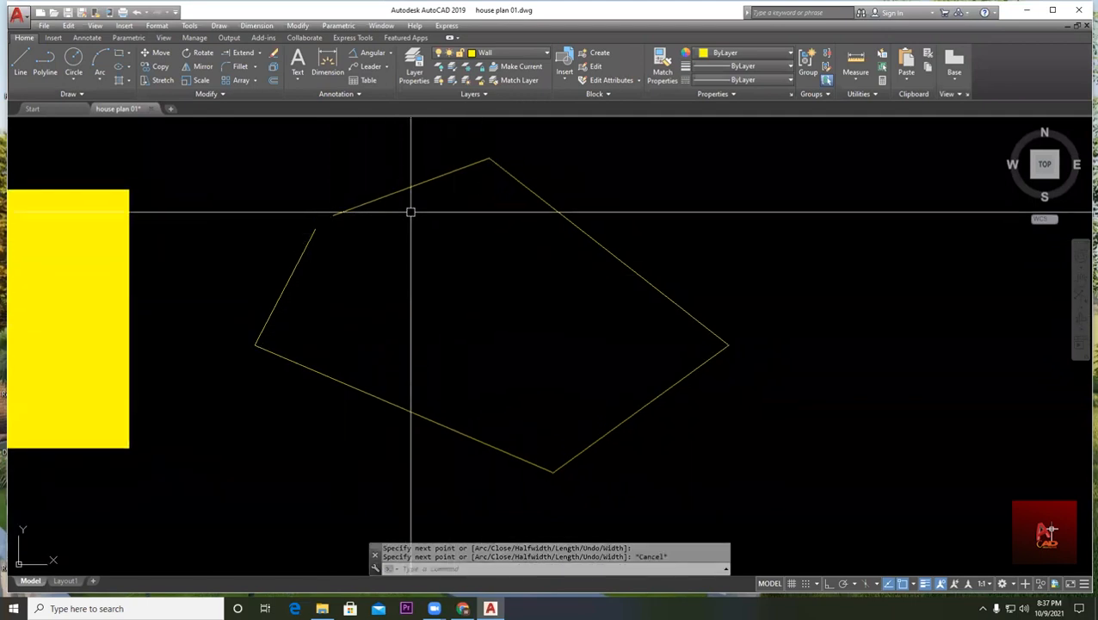
scroll(311, 209, "up", 2)
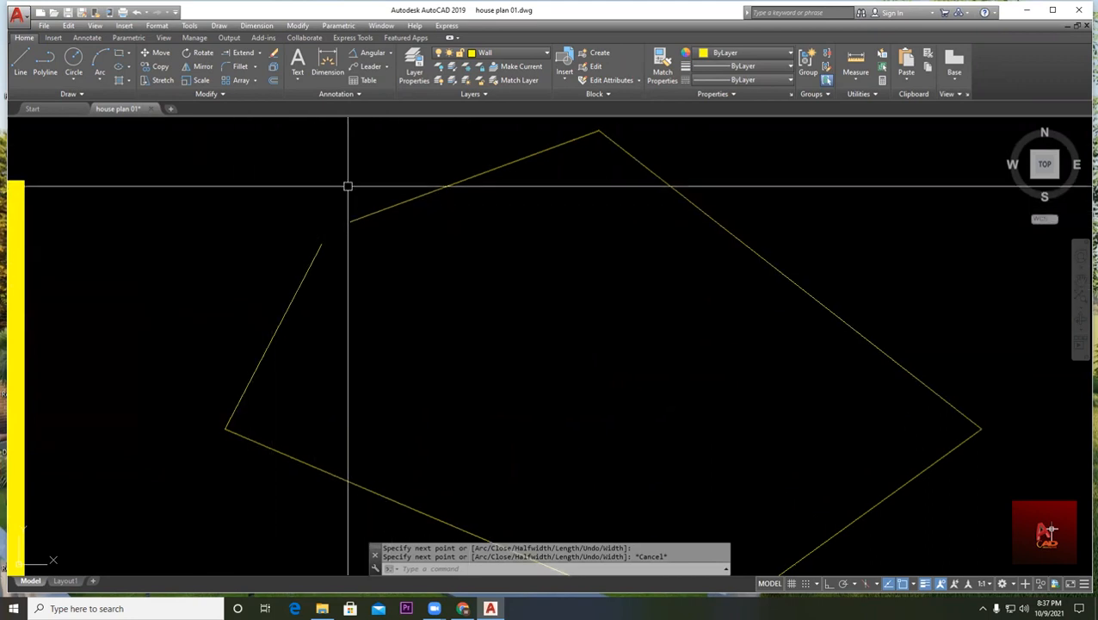
scroll(388, 280, "down", 2)
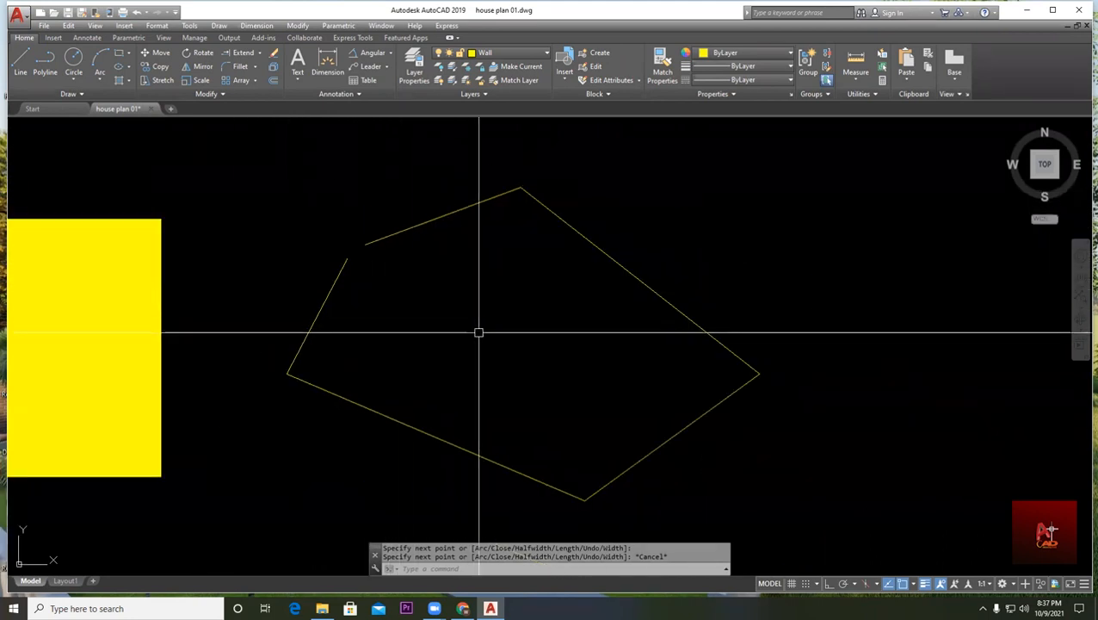
- Close the polyline's gap by stretching its end vertex onto its start point
middle_click_drag(478, 332, 401, 283)
left_click(267, 225)
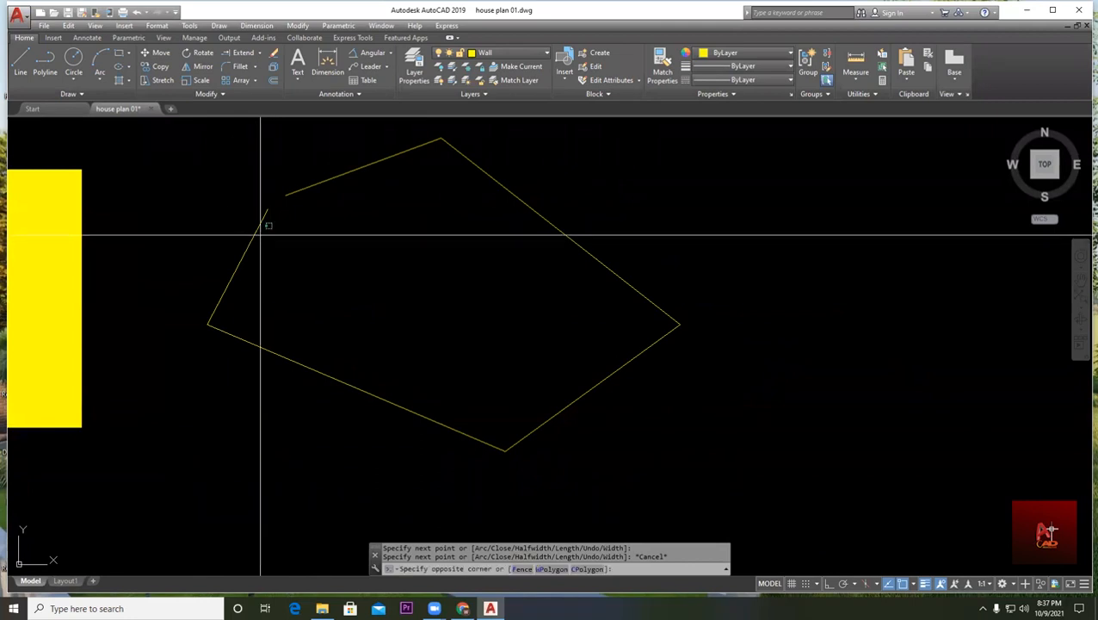
left_click(233, 234)
scroll(267, 211, "up", 4)
left_click(265, 217)
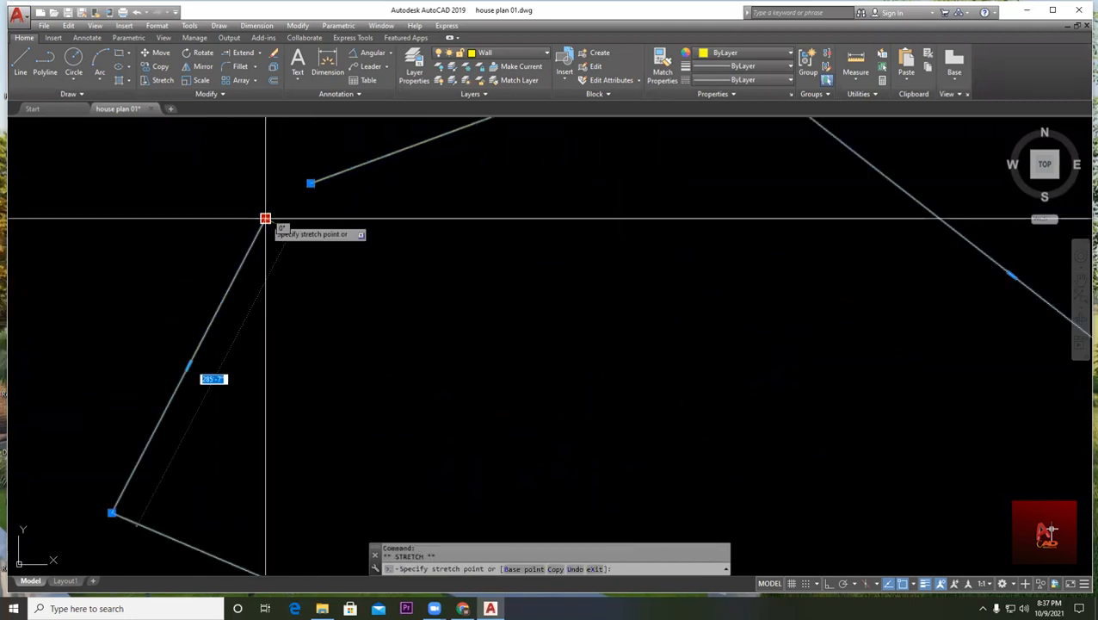
left_click(310, 183)
scroll(383, 264, "down", 8)
middle_click_drag(522, 353, 427, 305)
key("Escape")
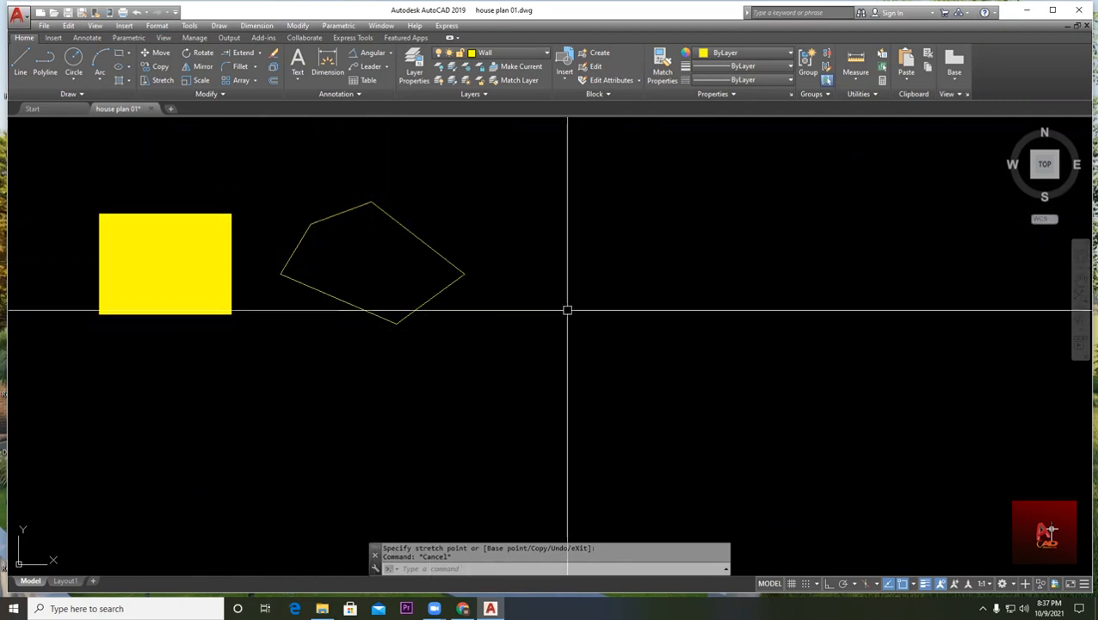
- Copy the closed five-sided polyline to the empty area on its right
middle_click_drag(567, 310, 441, 315)
type("c")
key("Return")
left_click(426, 358)
left_click(306, 223)
key("Return")
left_click(388, 249)
left_click(610, 254)
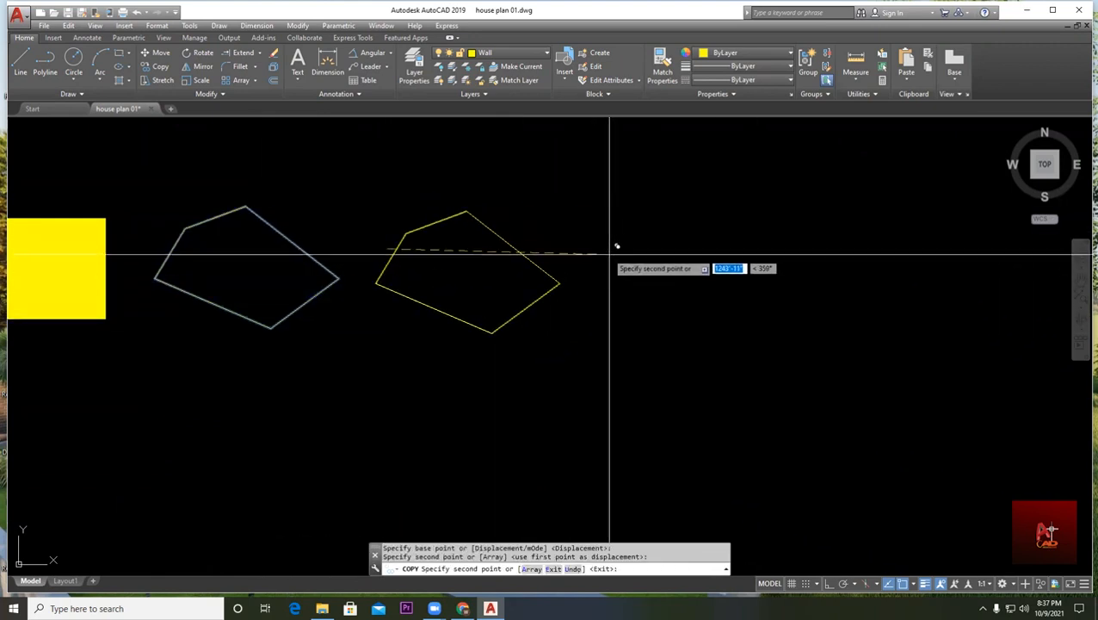
key("Escape")
- Try to stretch the upper-left vertex of the copied polyline, and delete the copy
scroll(411, 233, "up", 4)
left_click(380, 240)
left_click(370, 262)
scroll(386, 239, "up", 4)
left_click(405, 218)
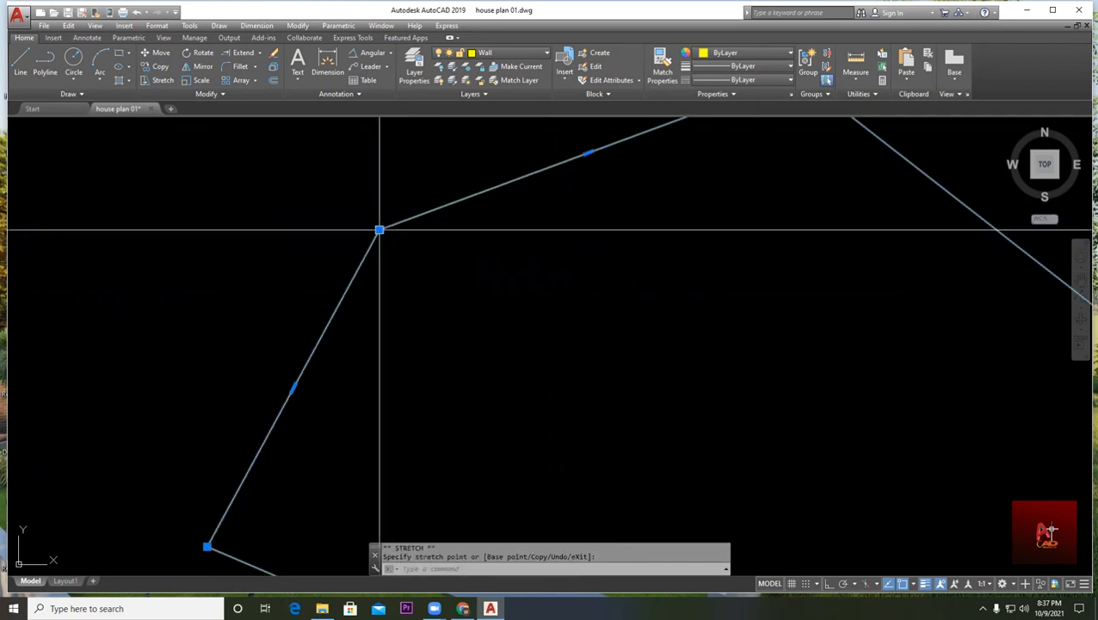
key("Escape")
scroll(393, 290, "down", 8)
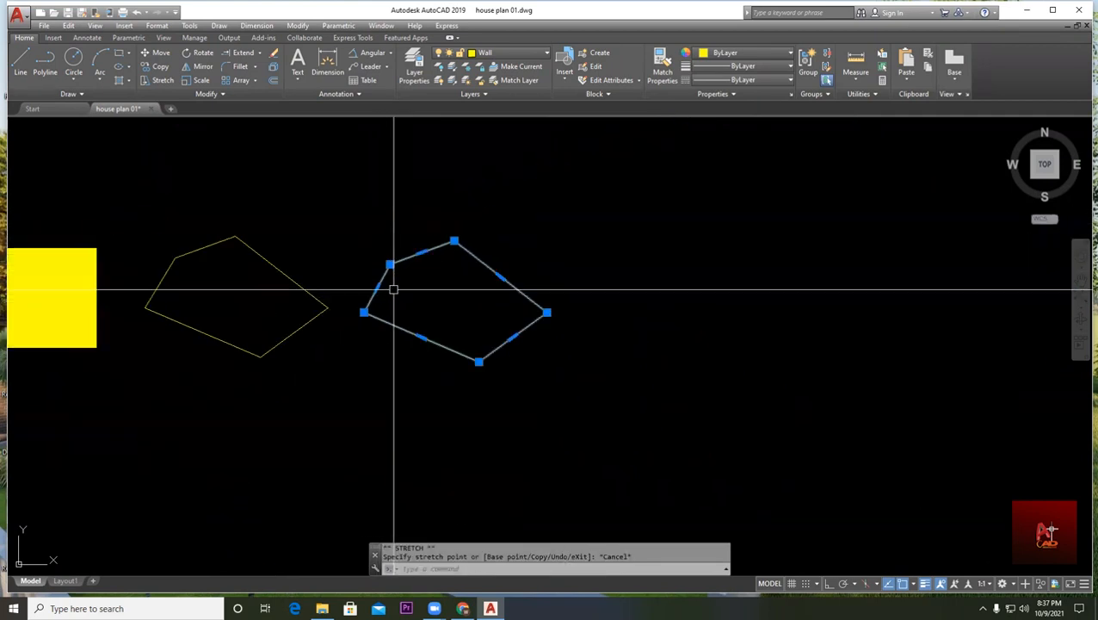
key("Delete")
key("Escape")
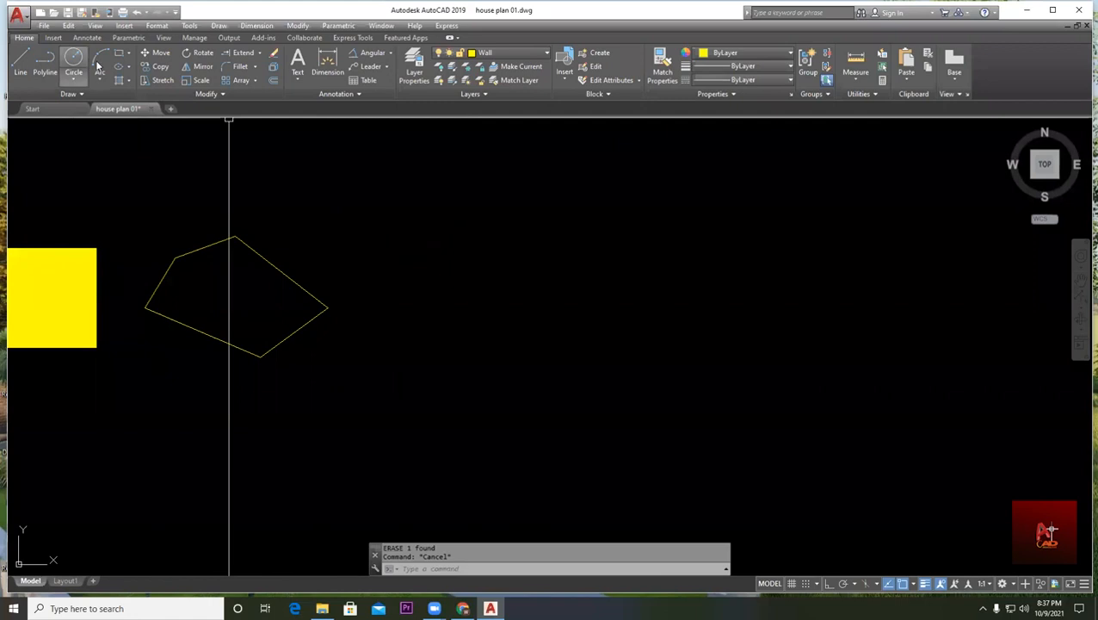
- Draw a second five-segment polyline to the right of the closed one, leaving a small gap at its upper-left corner
left_click(45, 62)
left_click(496, 262)
left_click(455, 330)
left_click(572, 388)
left_click(663, 312)
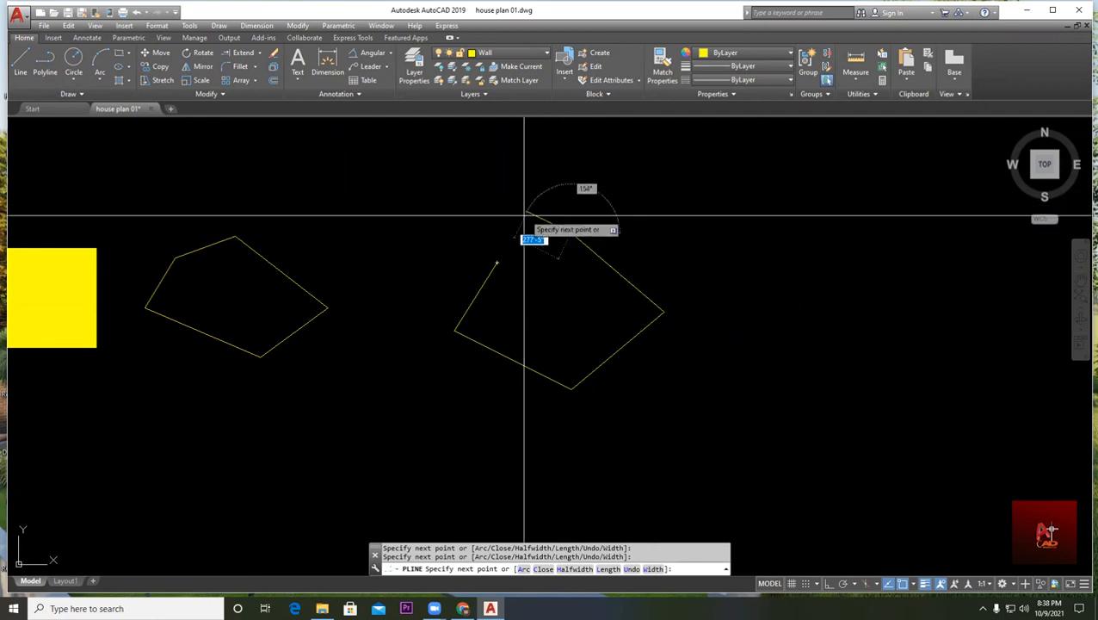
scroll(520, 231, "up", 4)
left_click(471, 273)
key("Escape")
middle_click_drag(551, 323, 481, 214)
scroll(450, 221, "down", 4)
middle_click_drag(73, 270, 193, 265)
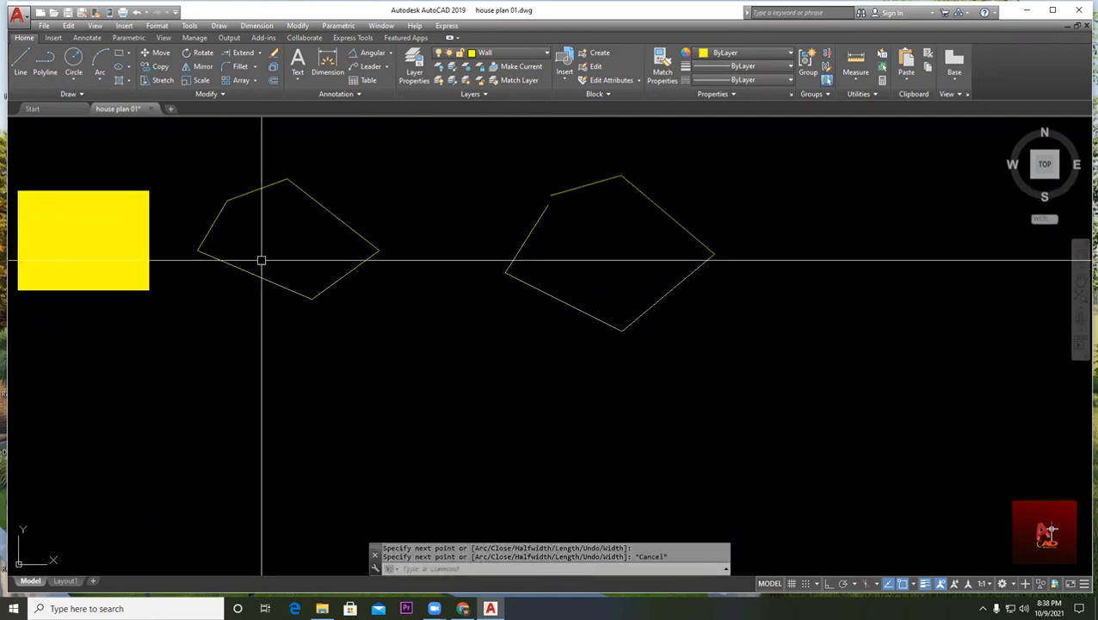
scroll(419, 225, "up", 2)
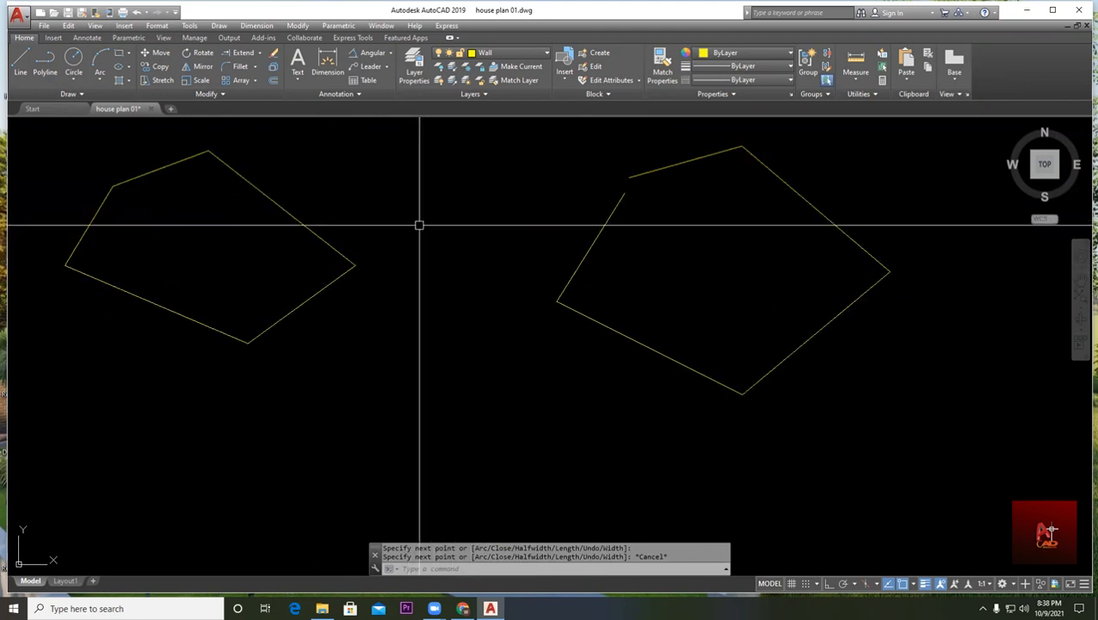
middle_click_drag(421, 219, 436, 248)
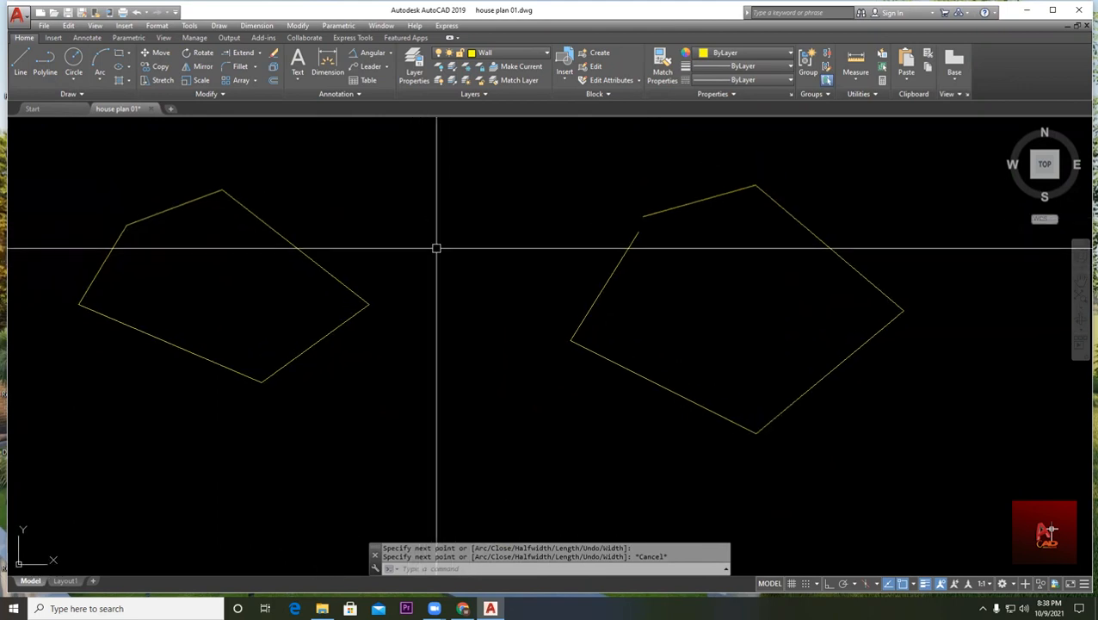
left_click(128, 81)
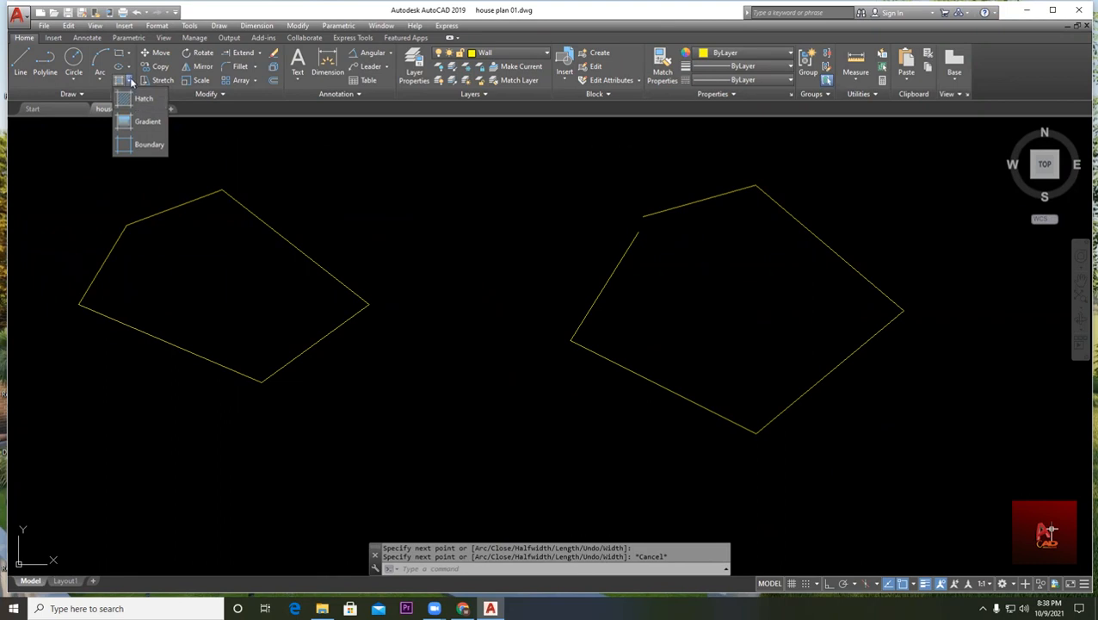
left_click(134, 100)
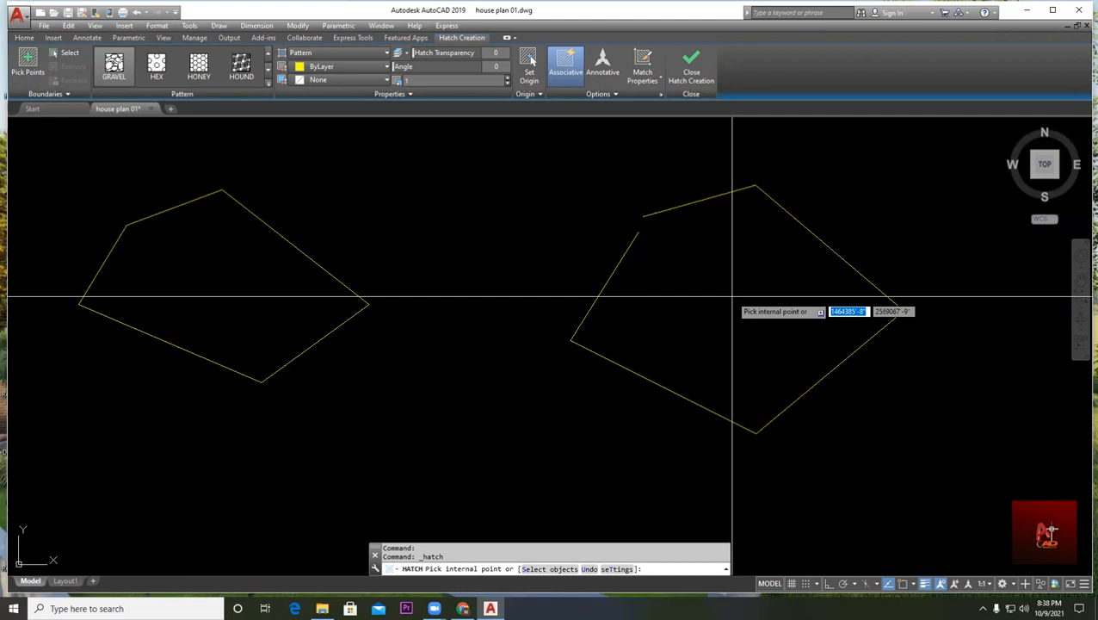
key("Escape")
- Close the second polyline by stretching its loose end vertex onto the other endpoint at the upper-left gap
left_click(633, 246)
scroll(633, 234, "up", 3)
left_click(641, 225)
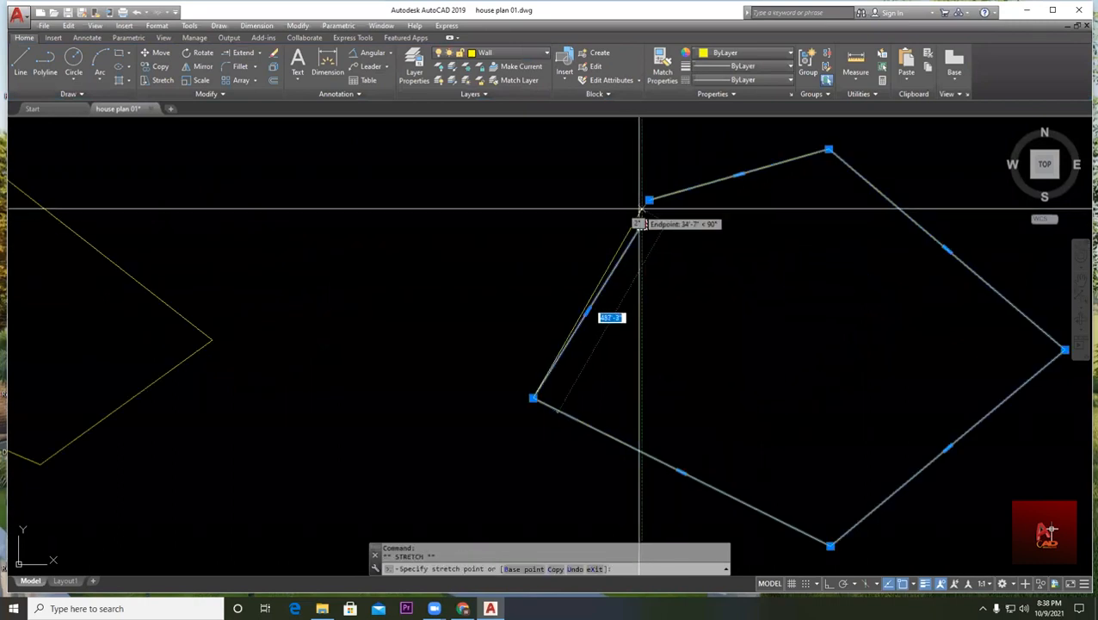
key("Escape")
scroll(487, 205, "down", 3)
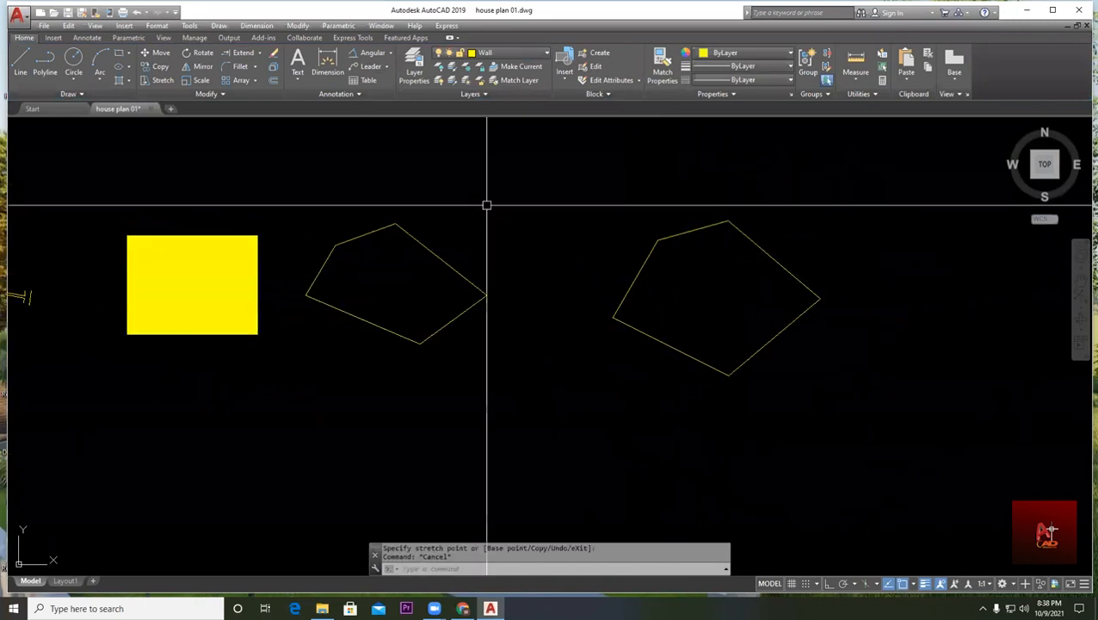
left_click(118, 80)
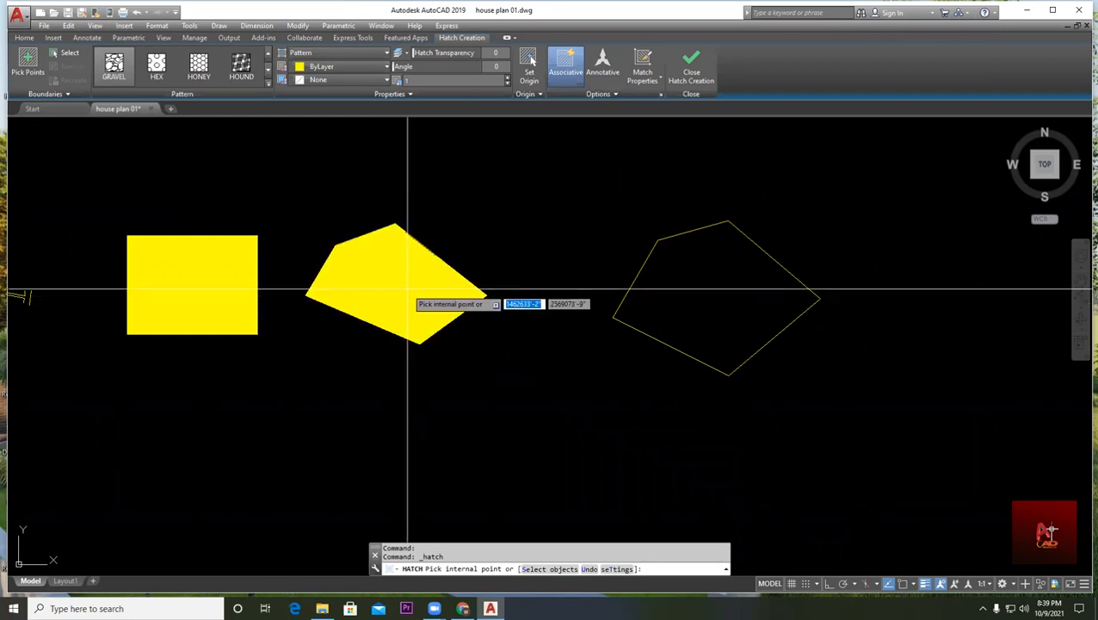
left_click(686, 295)
key("Escape")
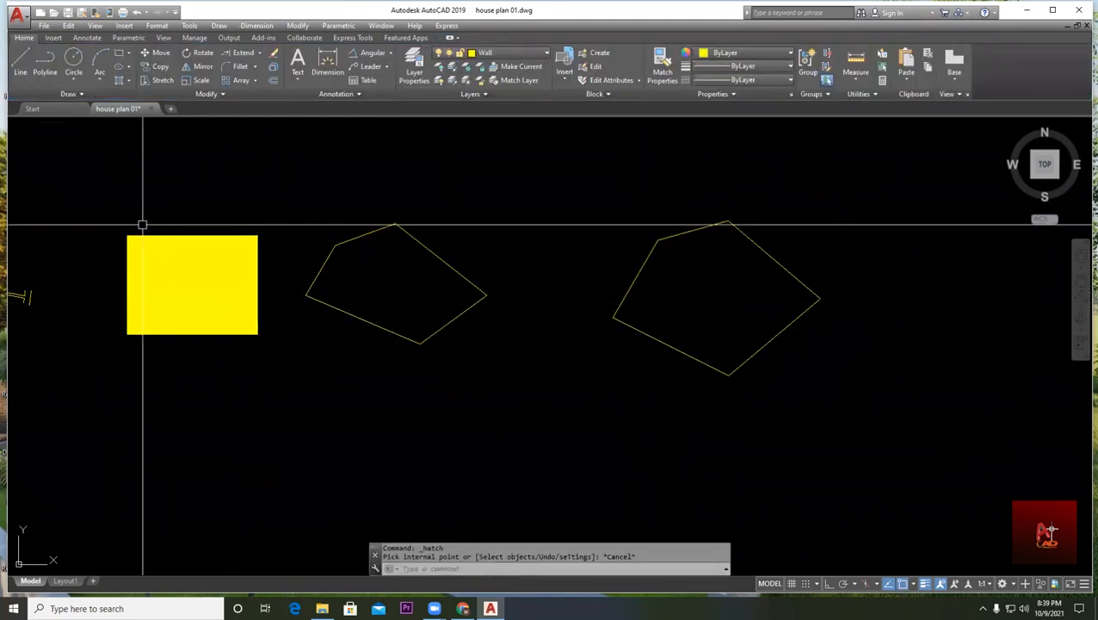
- Browse the available hatch patterns and gradient fills without applying one
left_click(129, 81)
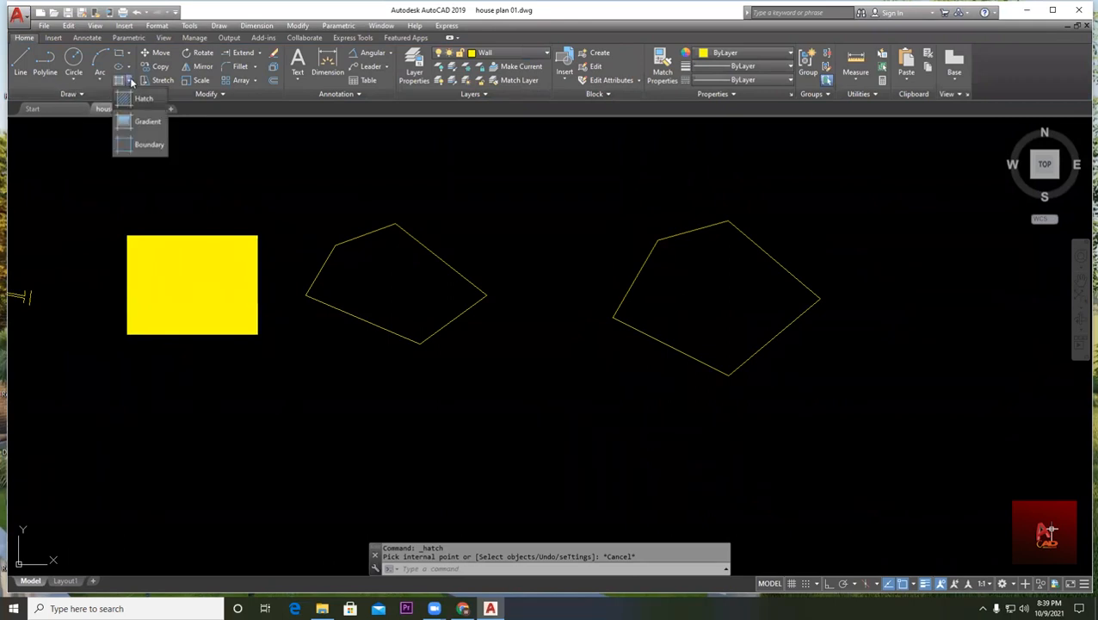
left_click(144, 99)
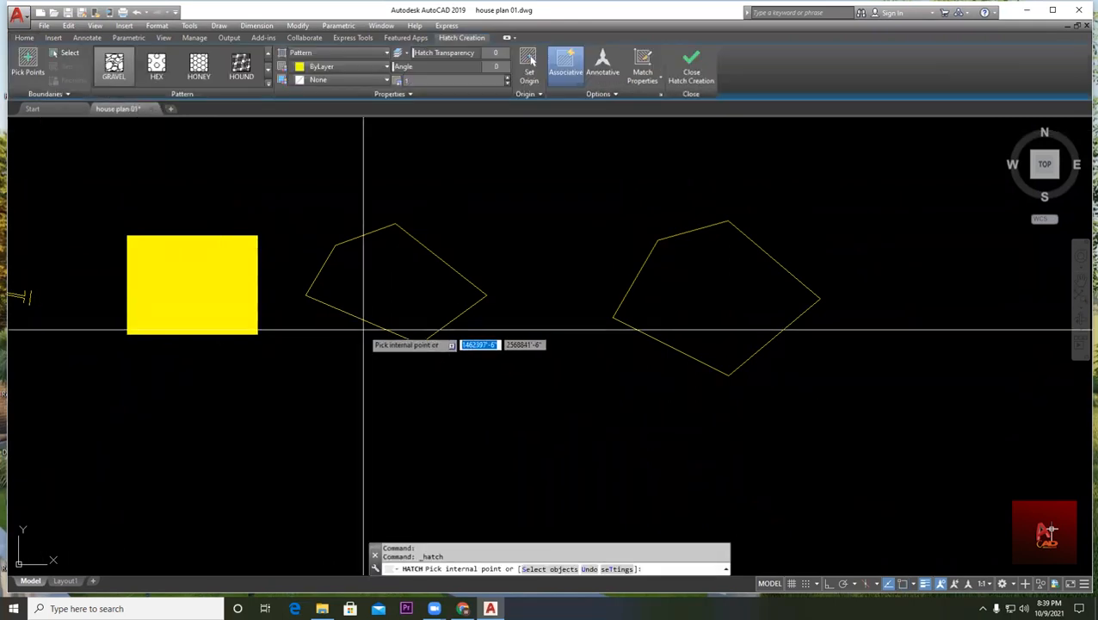
left_click(268, 86)
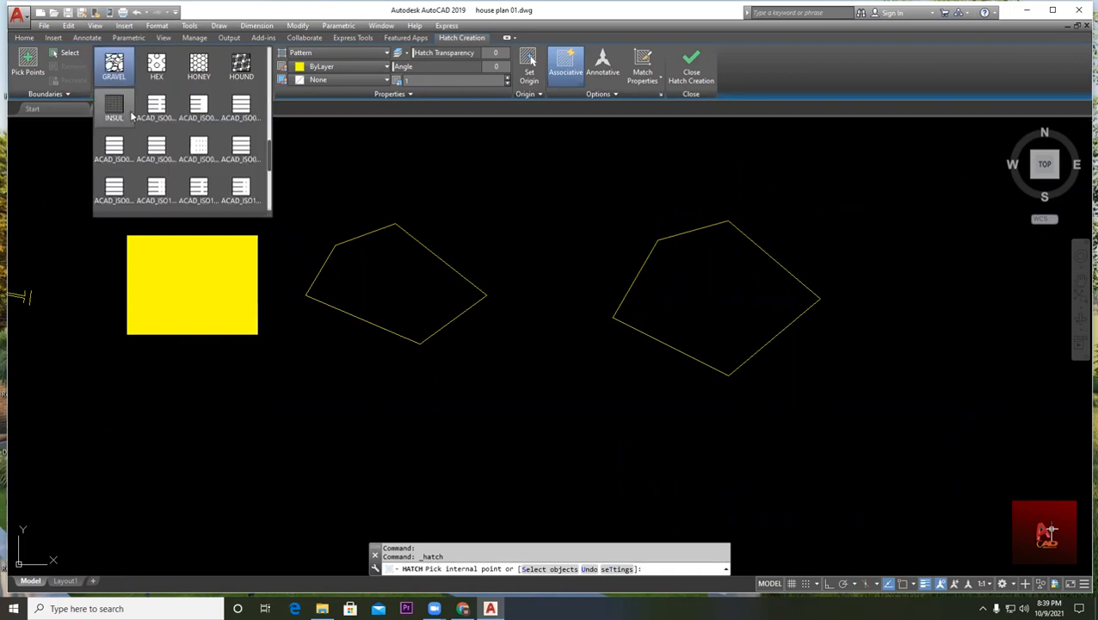
scroll(158, 148, "up", 4)
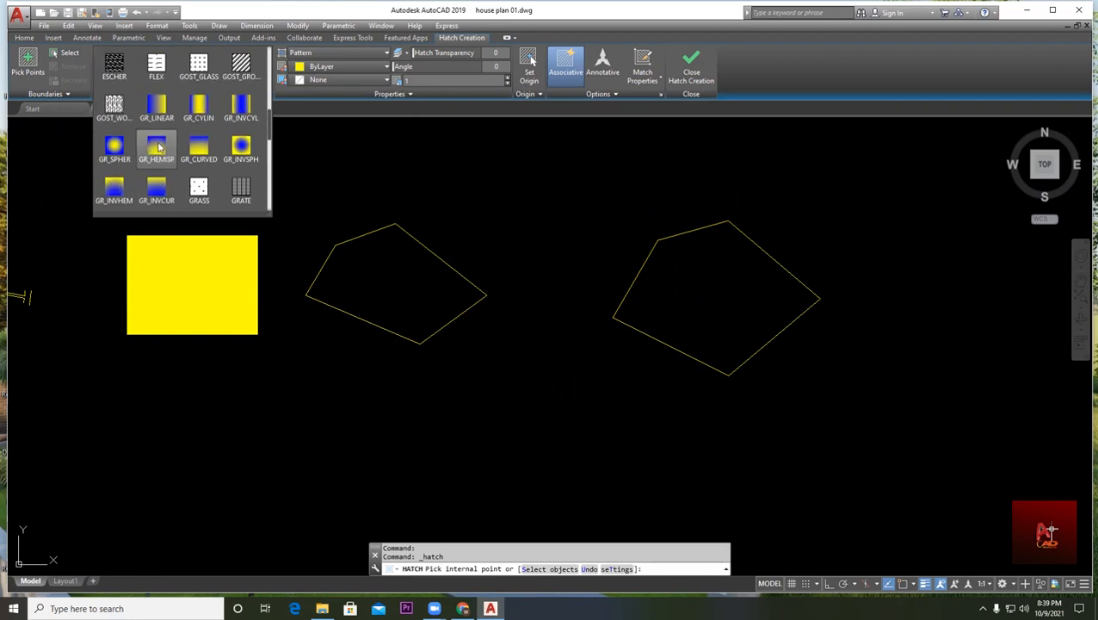
scroll(158, 148, "up", 5)
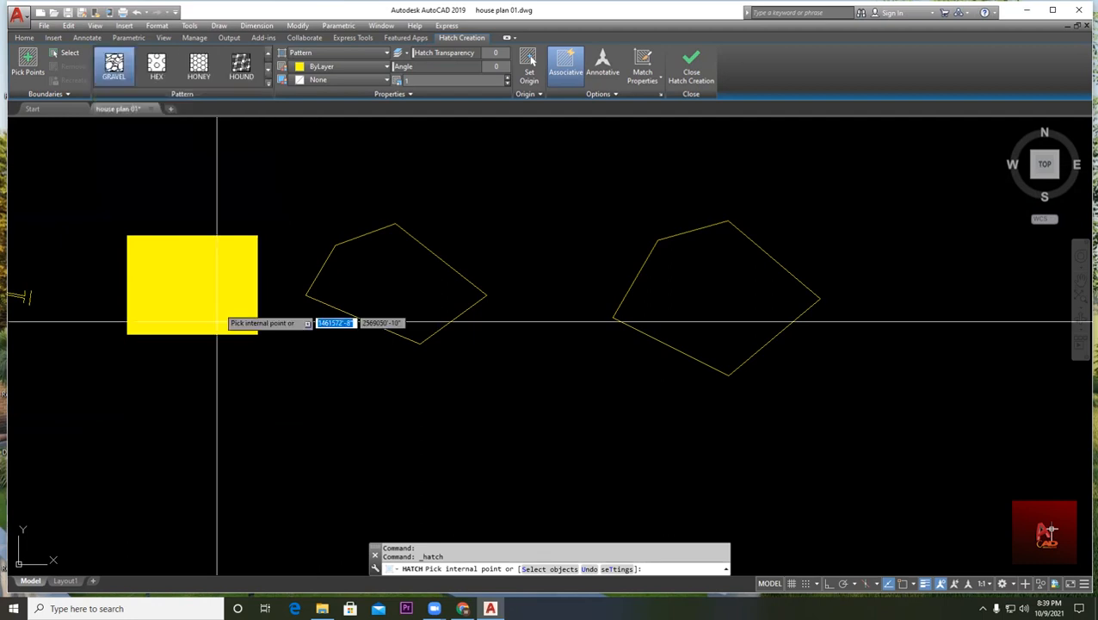
key("Escape")
key("Escape")
scroll(190, 293, "up", 2)
scroll(128, 262, "up", 2)
mouse_move(233, 278)
middle_mouse_down()
mouse_move(519, 304)
mouse_move(411, 308)
middle_mouse_up()
scroll(520, 304, "down", 2)
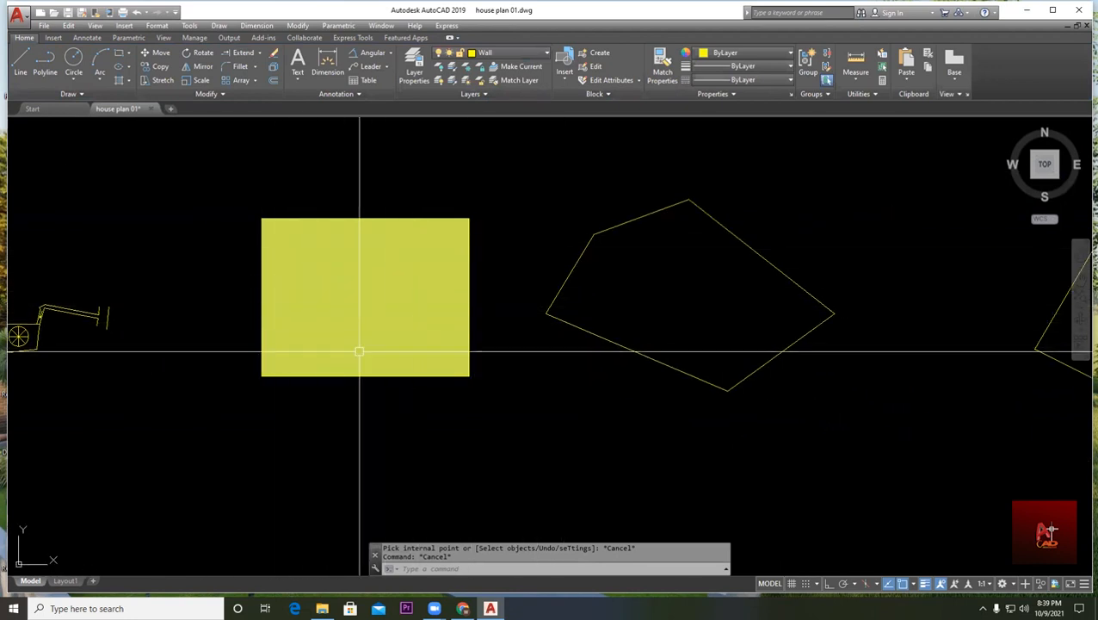
left_click(120, 81)
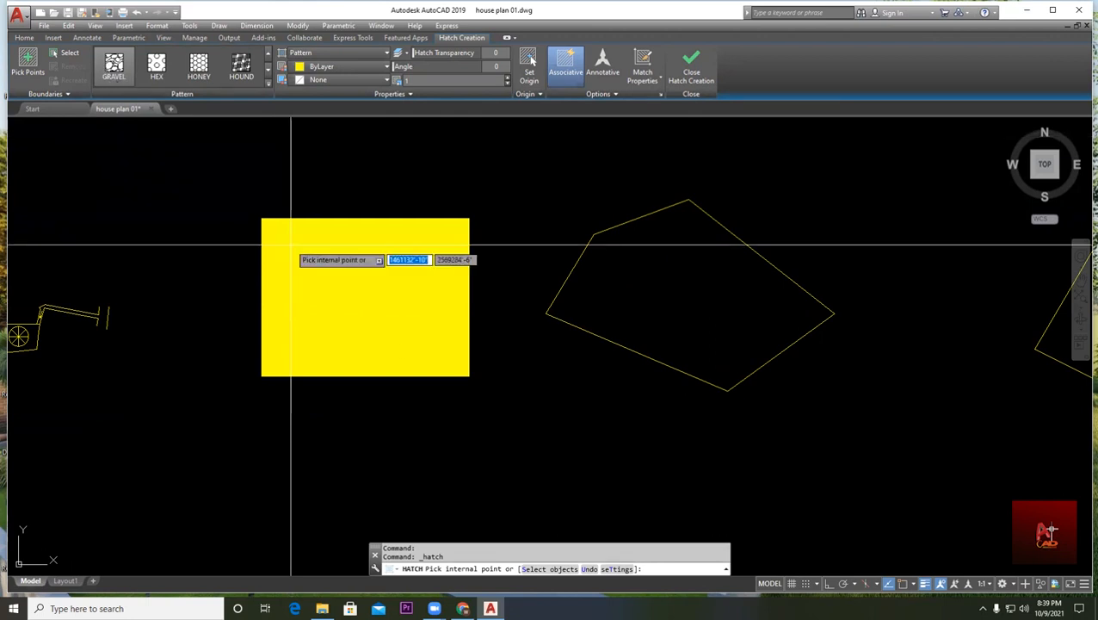
key("Escape")
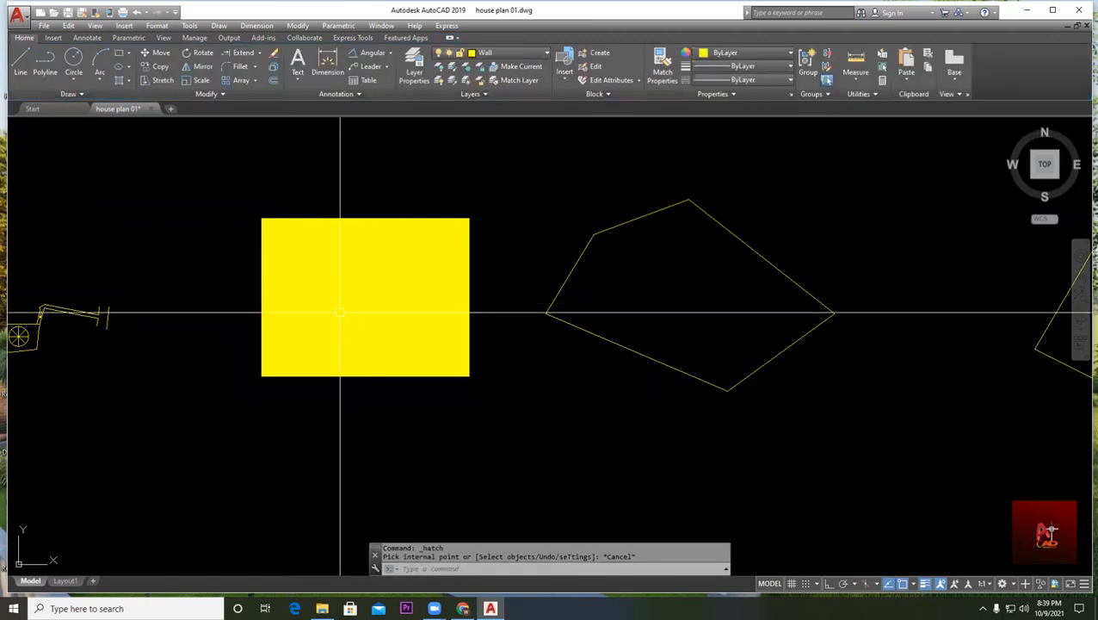
- Set the scale of the rectangle's GRAVEL hatch to 1000
scroll(353, 283, "up", 5)
scroll(359, 300, "down", 6)
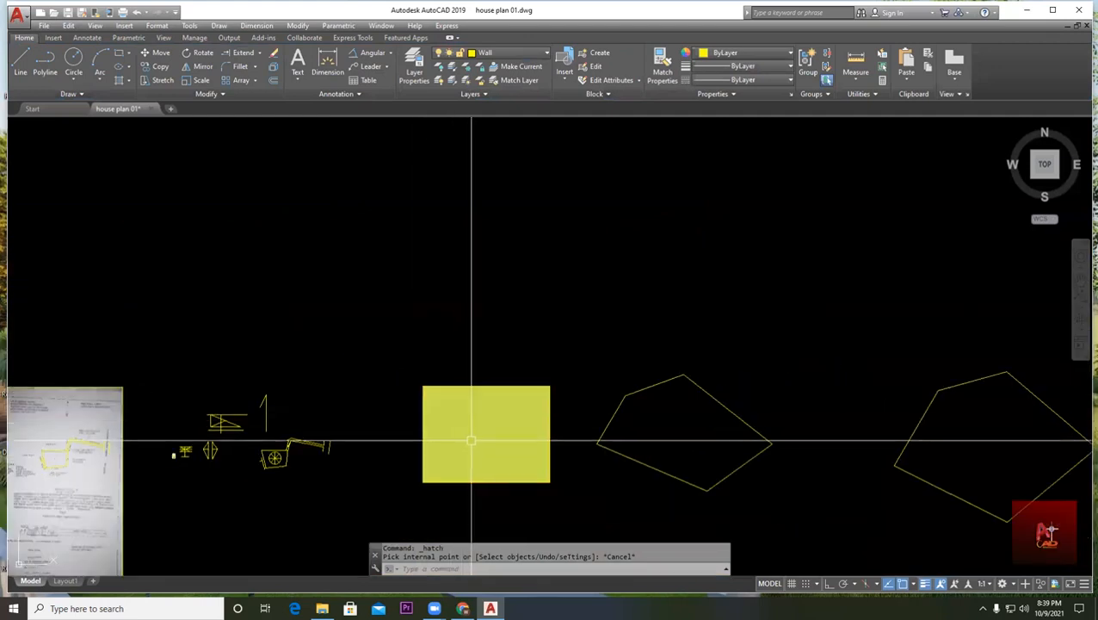
middle_click_drag(471, 439, 211, 297)
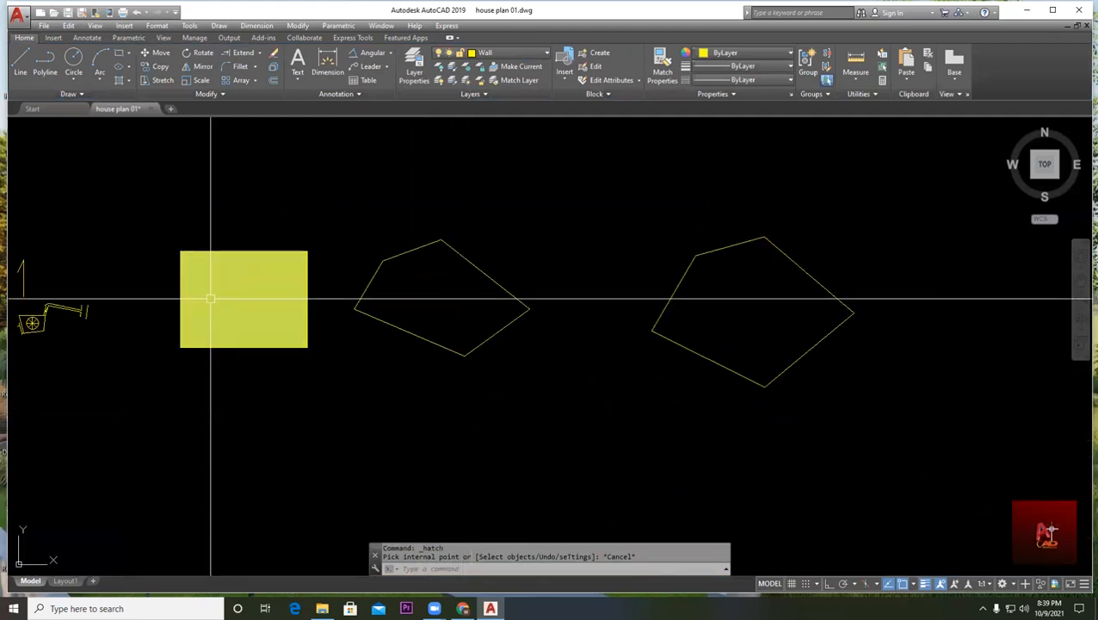
scroll(189, 267, "up", 4)
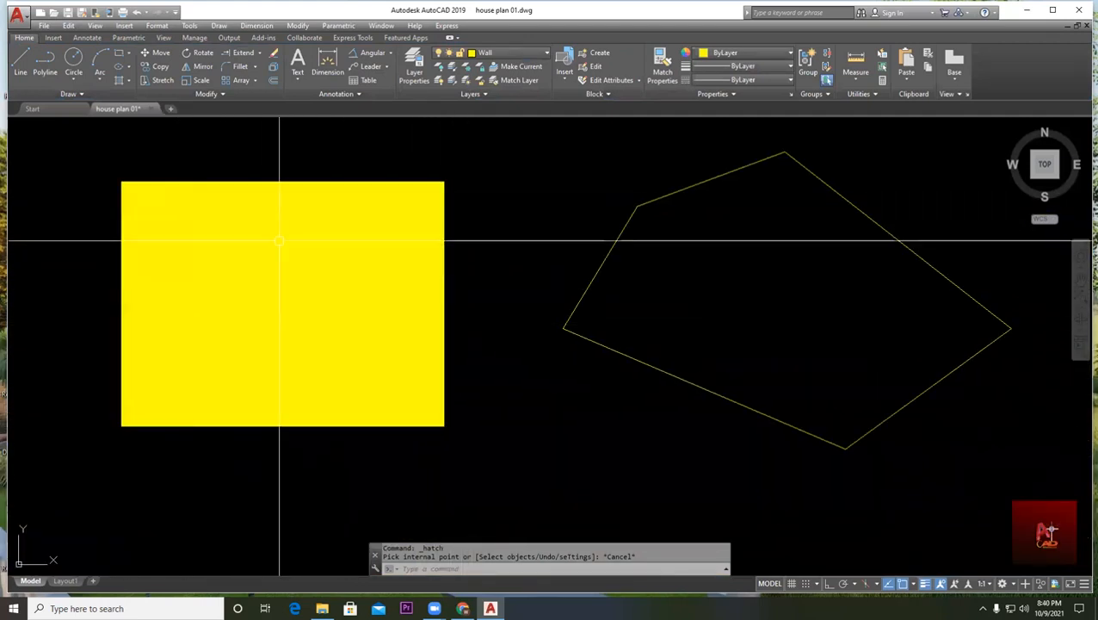
mouse_move(317, 293)
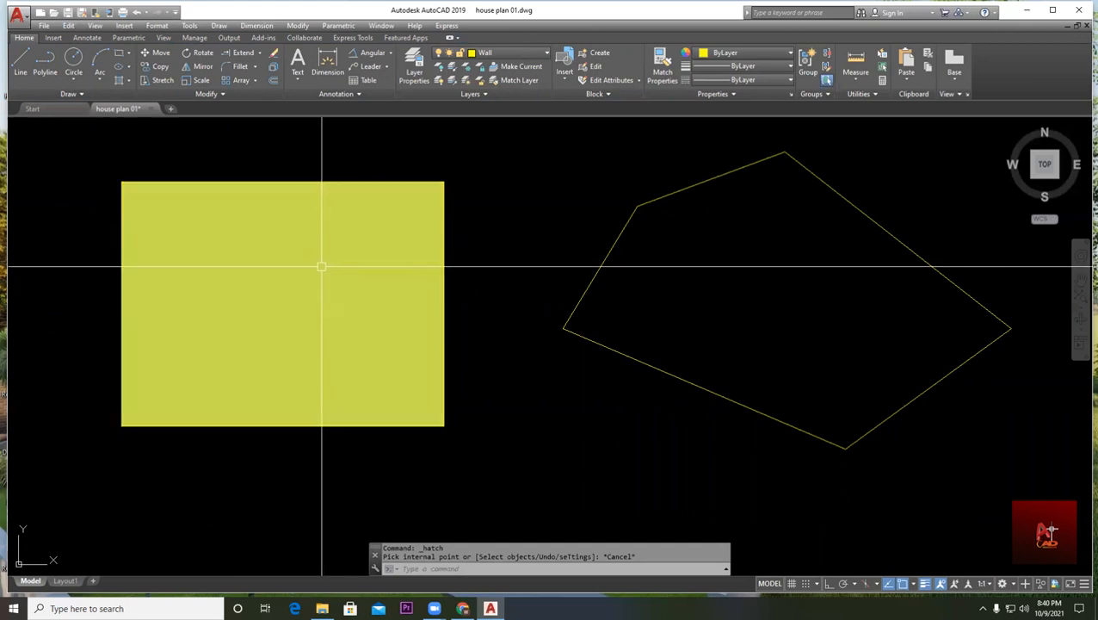
scroll(321, 266, "up", 4)
scroll(304, 295, "down", 4)
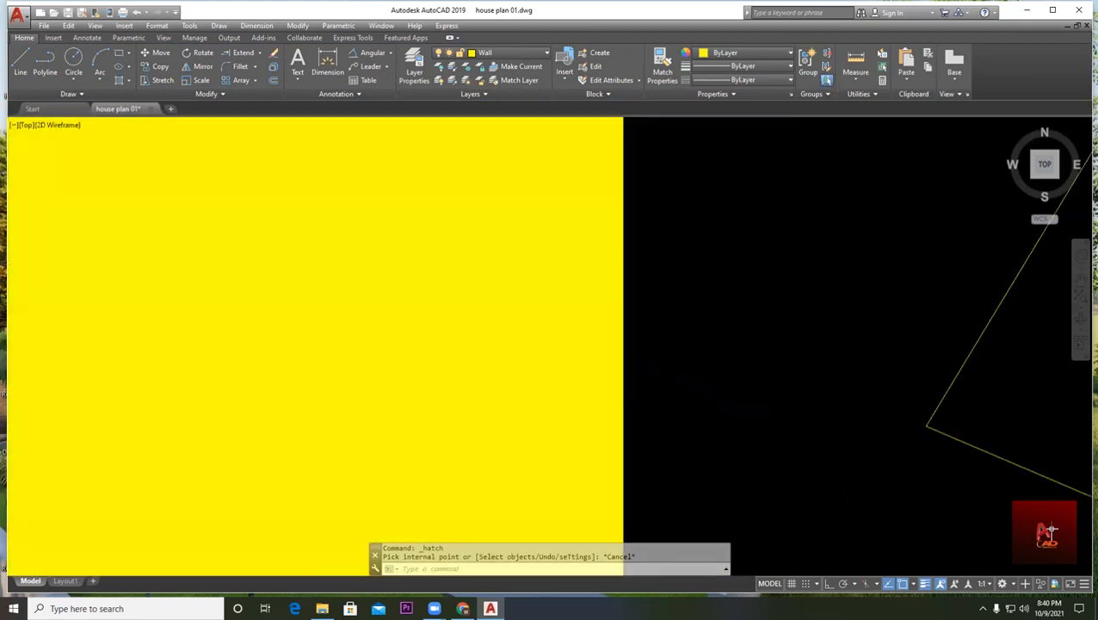
left_click(235, 286)
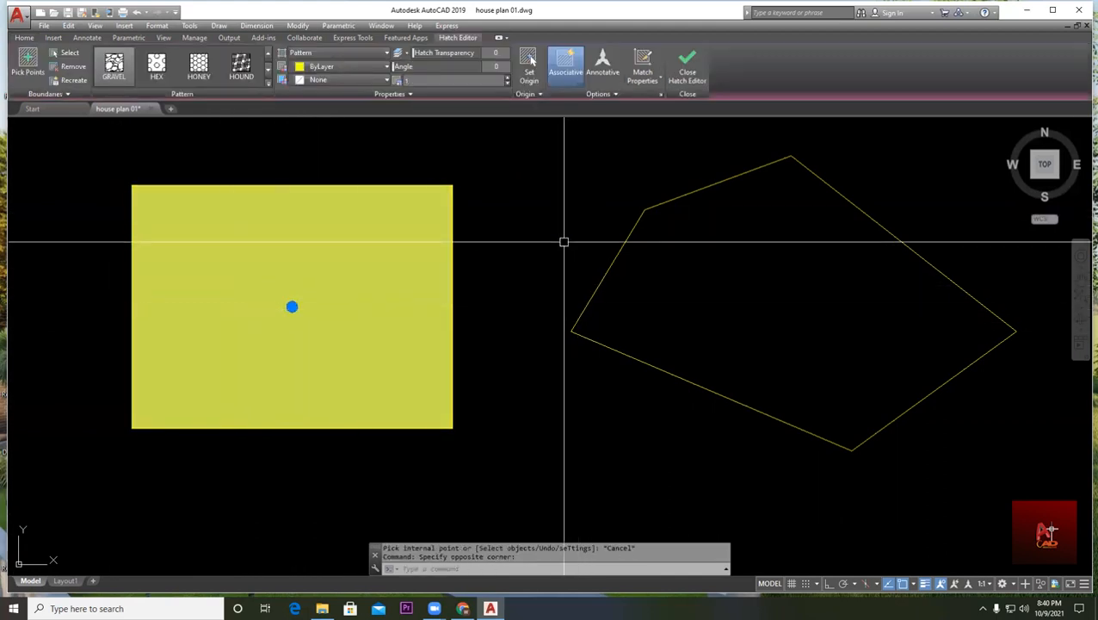
scroll(302, 313, "down", 4)
scroll(304, 262, "up", 2)
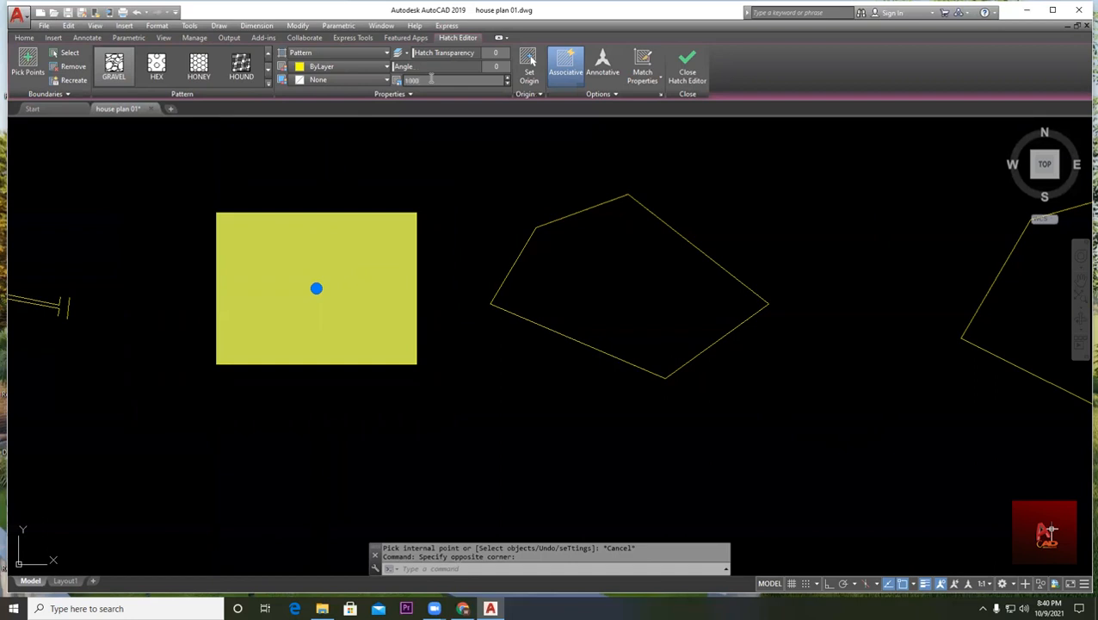
key("Return")
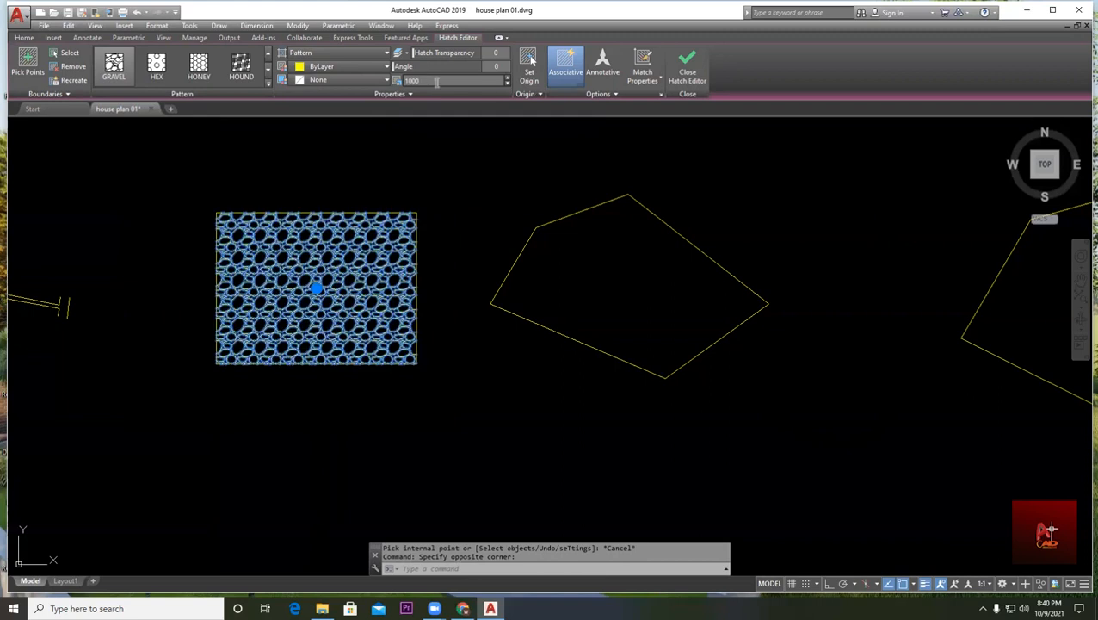
key("Escape")
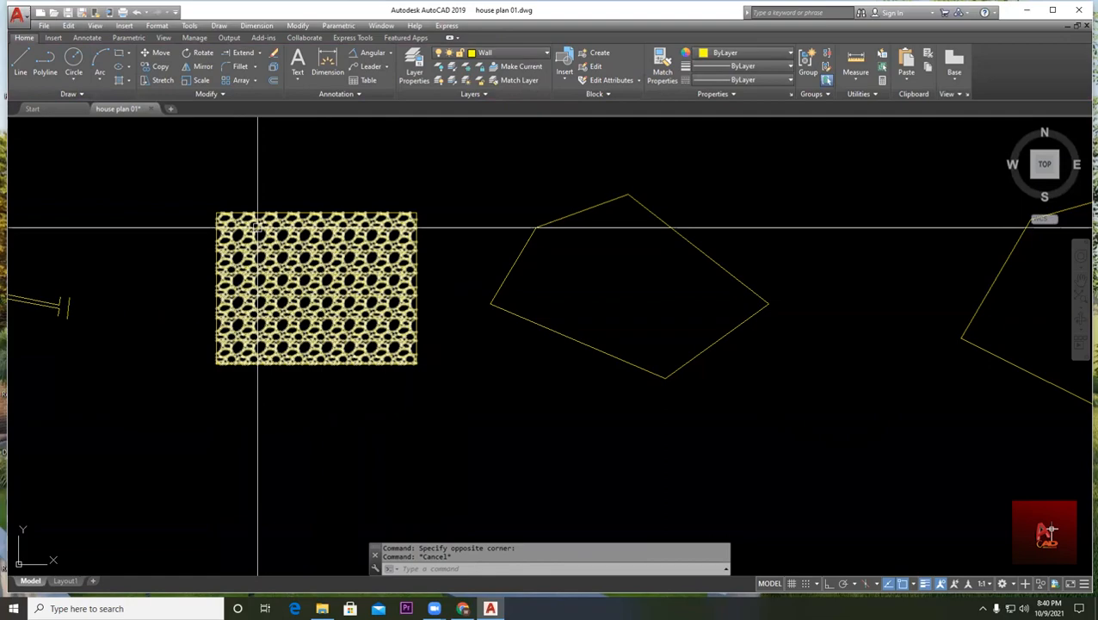
- Increase the hatch scale of the rectangle's GRAVEL pattern to 1500
scroll(257, 228, "up", 6)
scroll(465, 293, "down", 6)
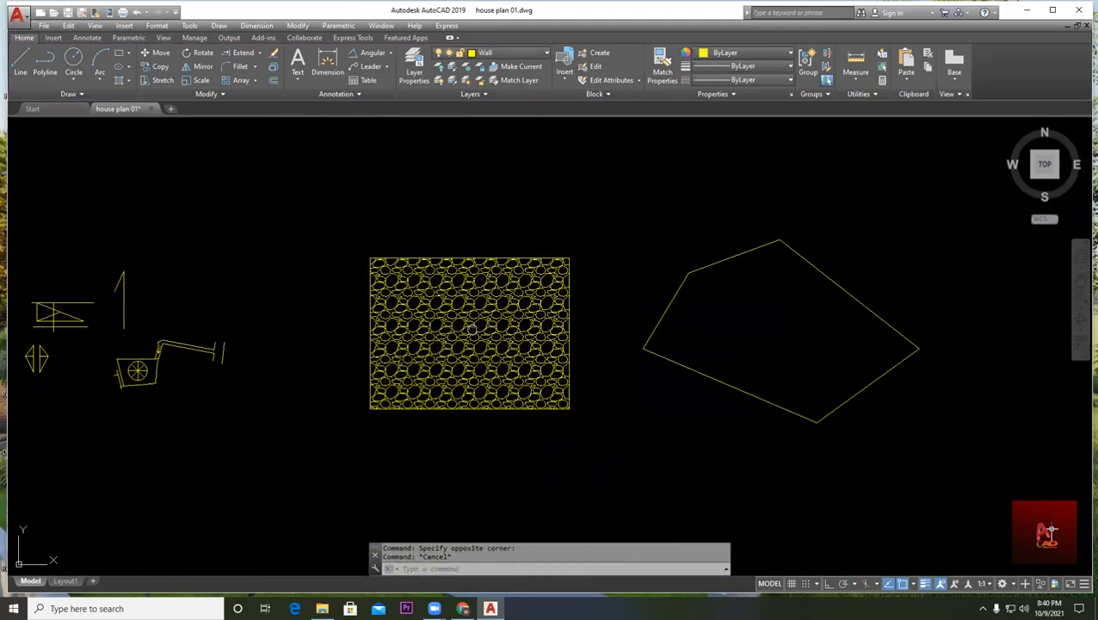
middle_click_drag(472, 328, 319, 301)
scroll(318, 301, "up", 4)
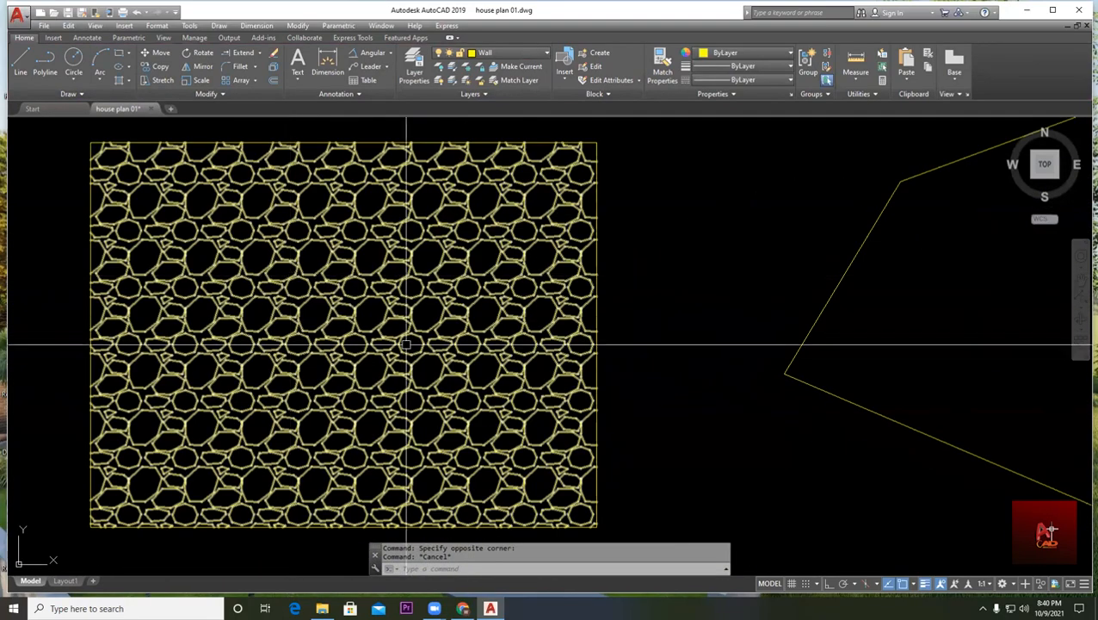
scroll(330, 317, "down", 2)
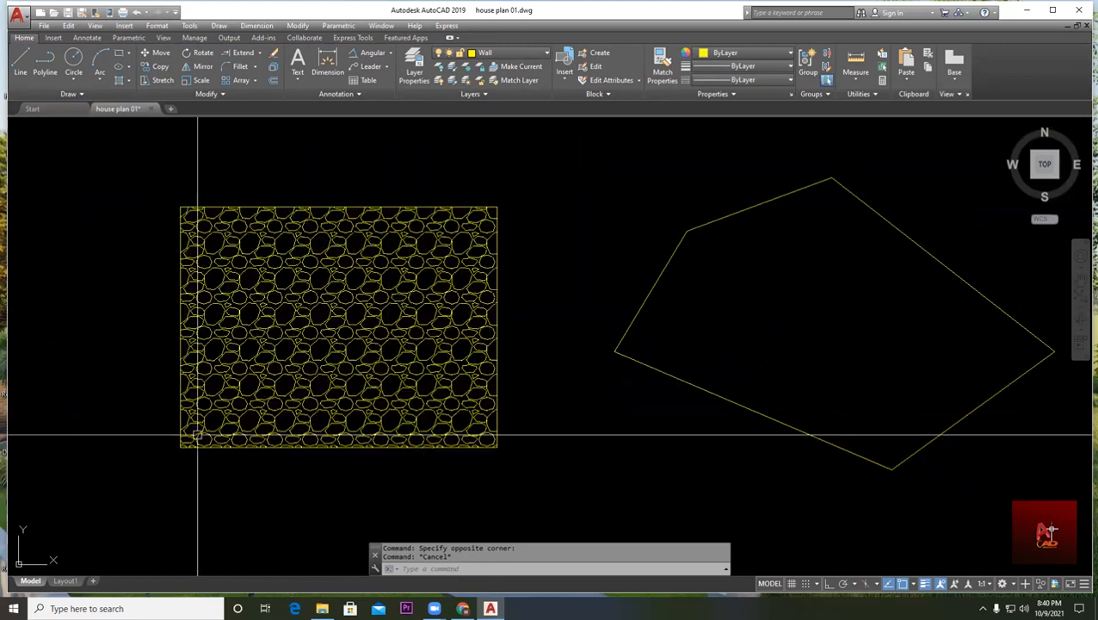
left_click(338, 291)
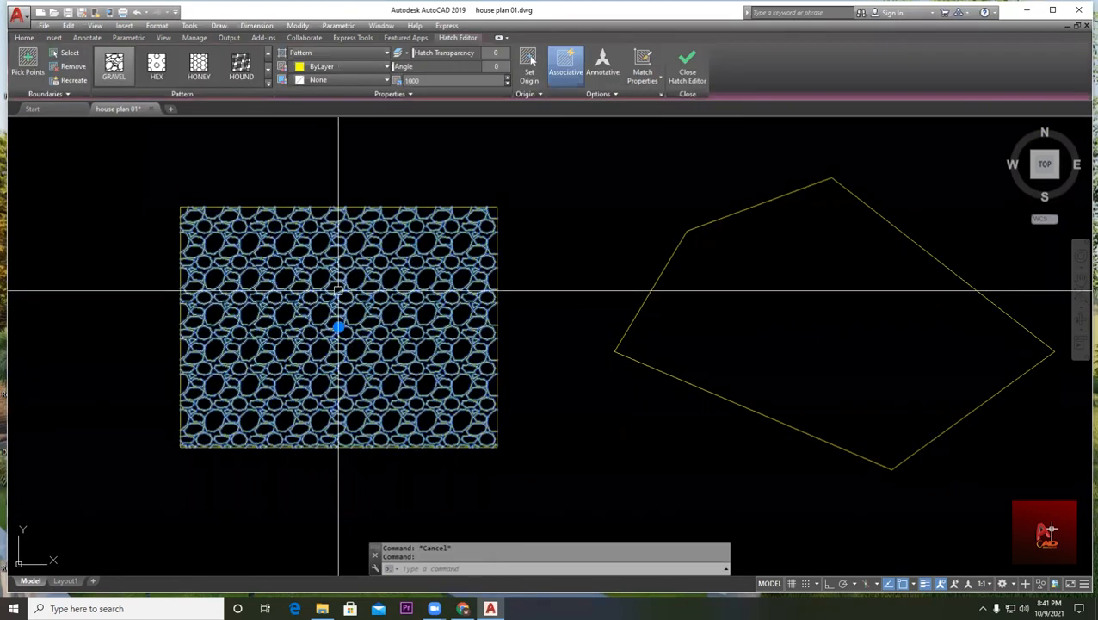
left_click(431, 80)
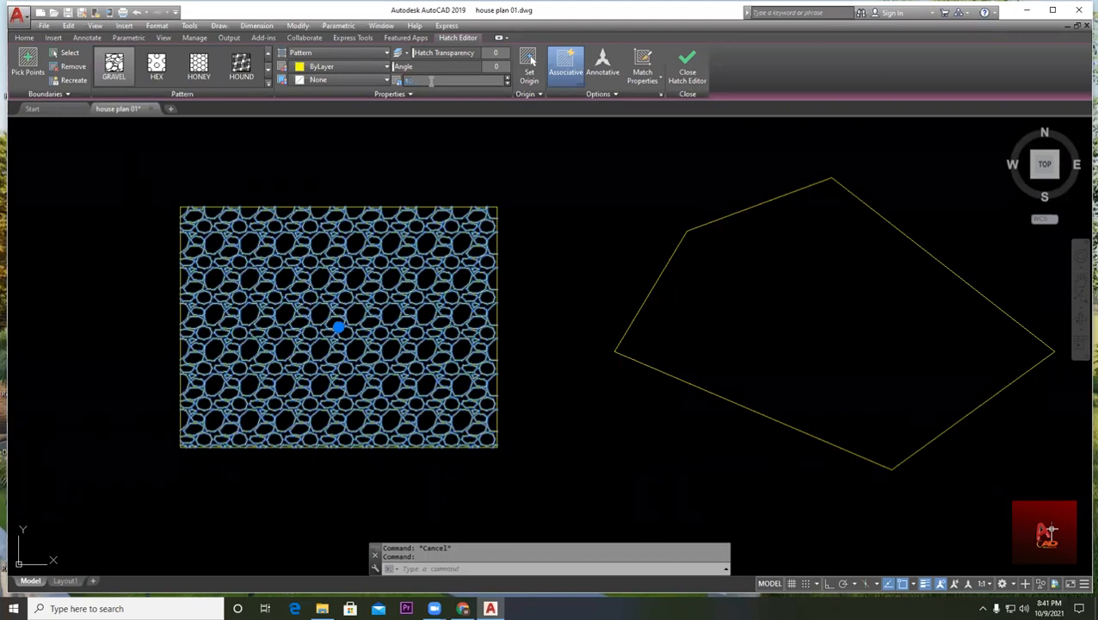
key("Return")
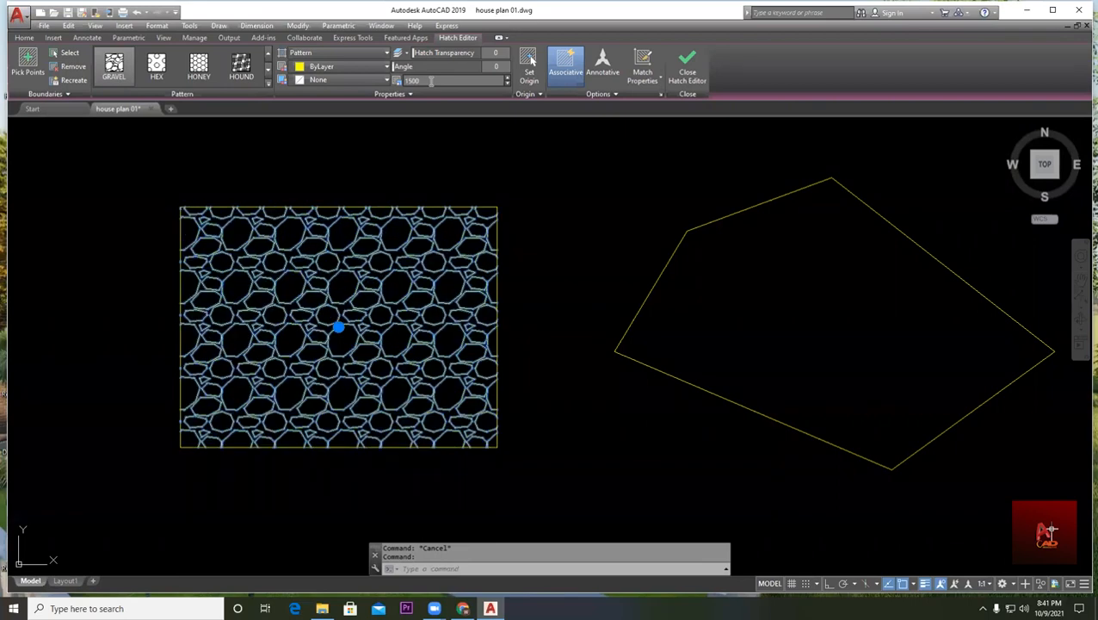
key("Escape")
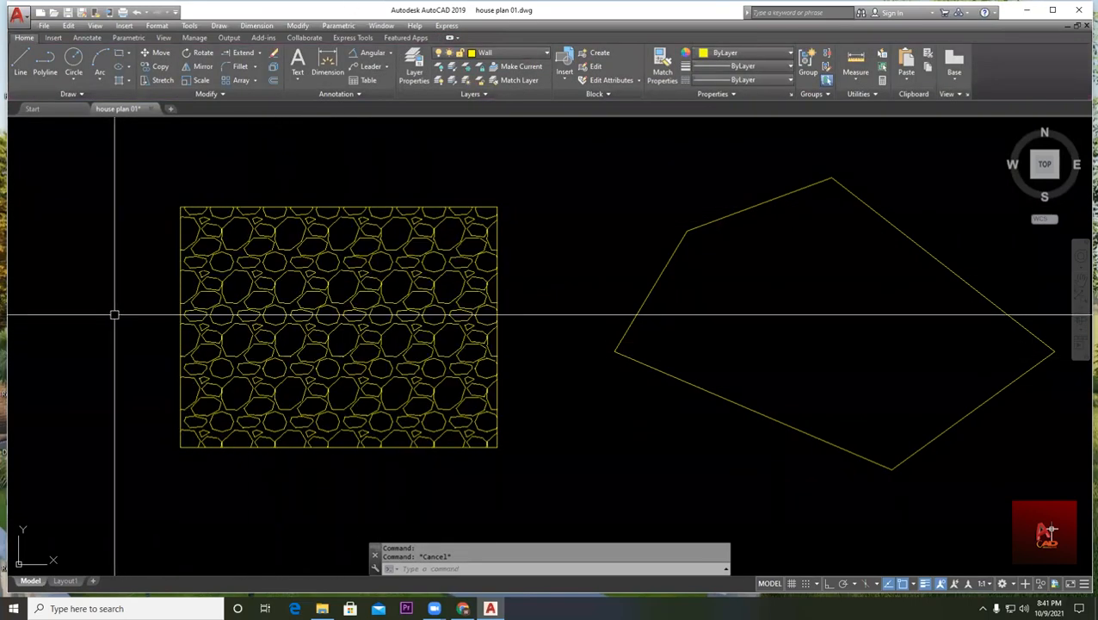
scroll(325, 329, "down", 2)
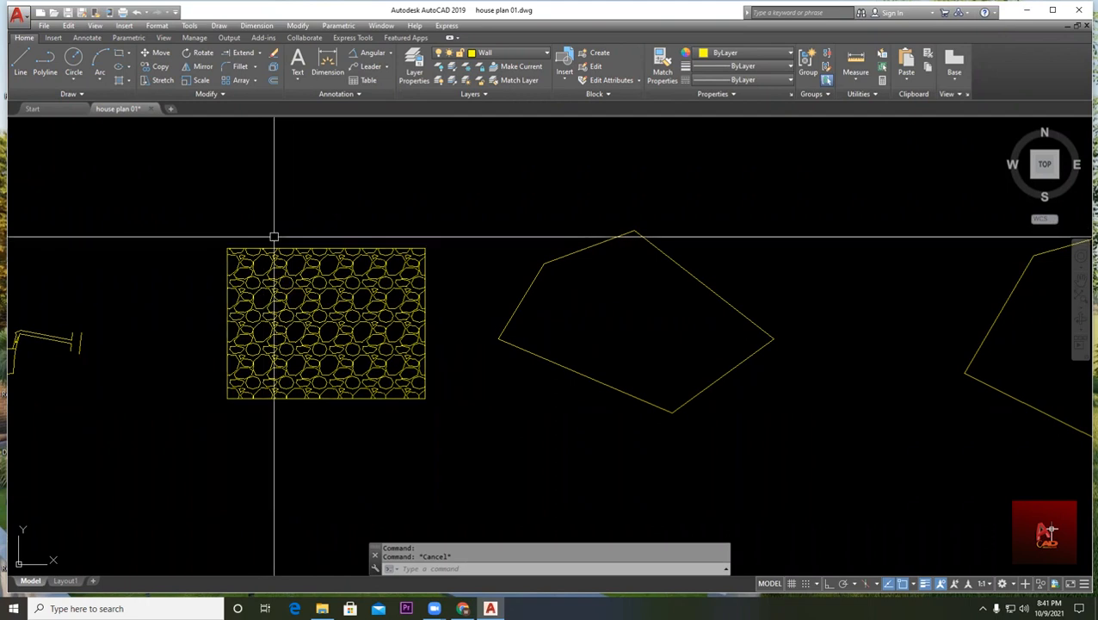
scroll(198, 250, "up", 2)
key("Escape")
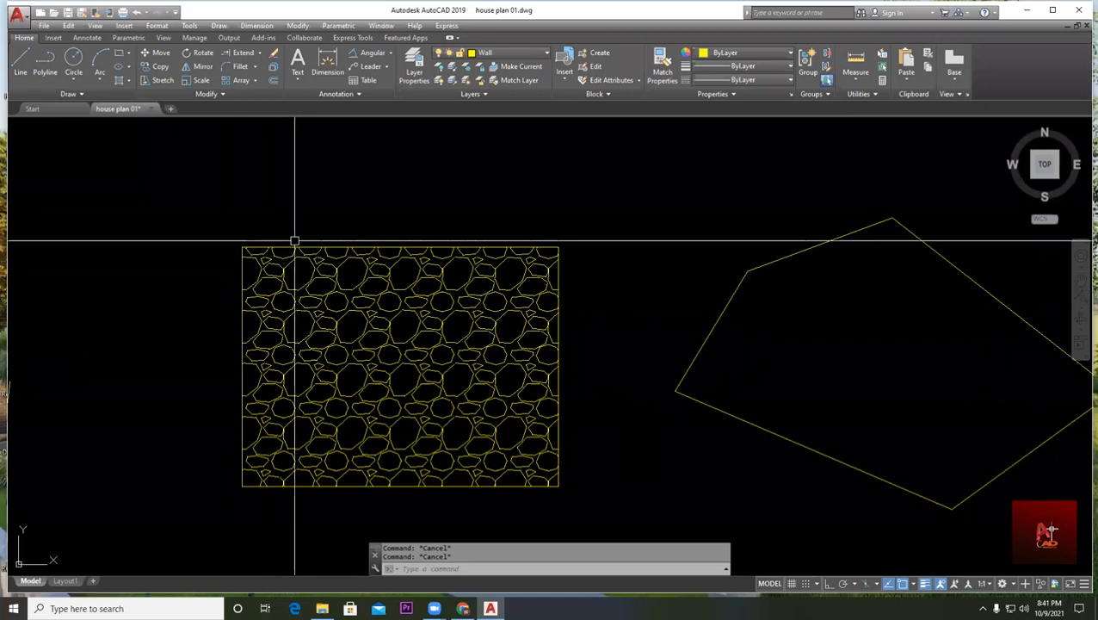
scroll(231, 167, "down", 2)
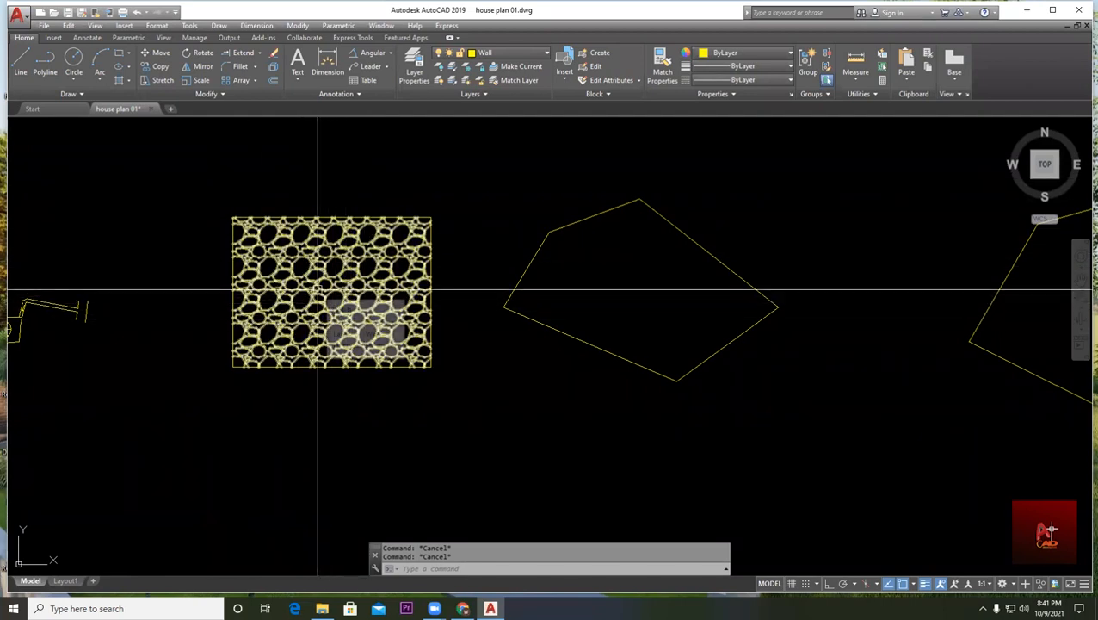
scroll(277, 291, "down", 2)
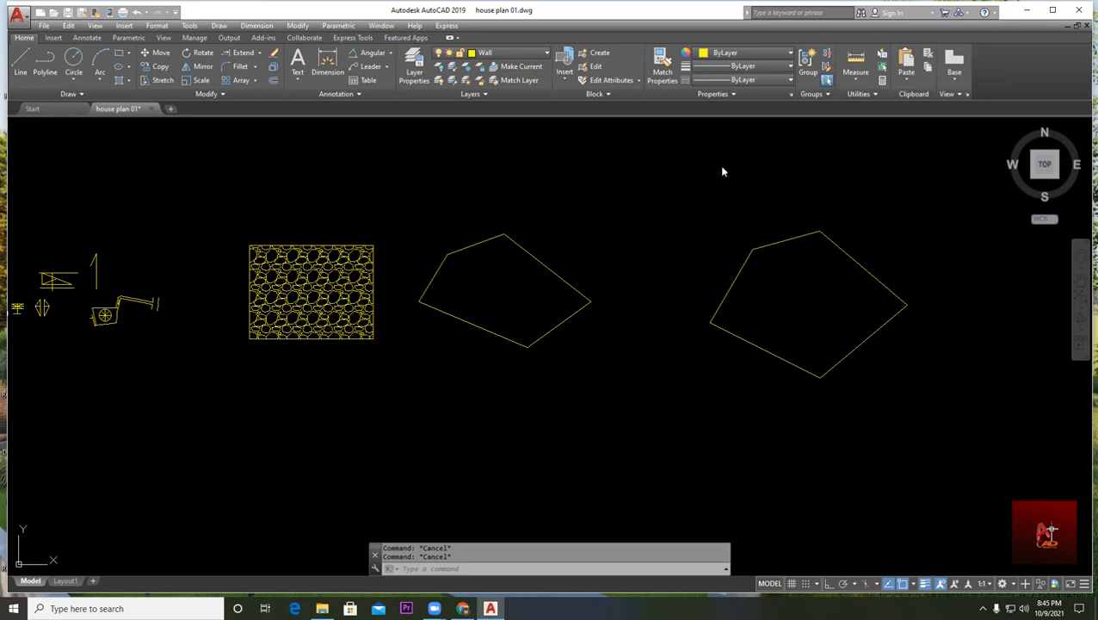
scroll(392, 182, "down", 2)
middle_click_drag(274, 259, 398, 264)
scroll(396, 207, "up", 2)
middle_click_drag(444, 203, 407, 214)
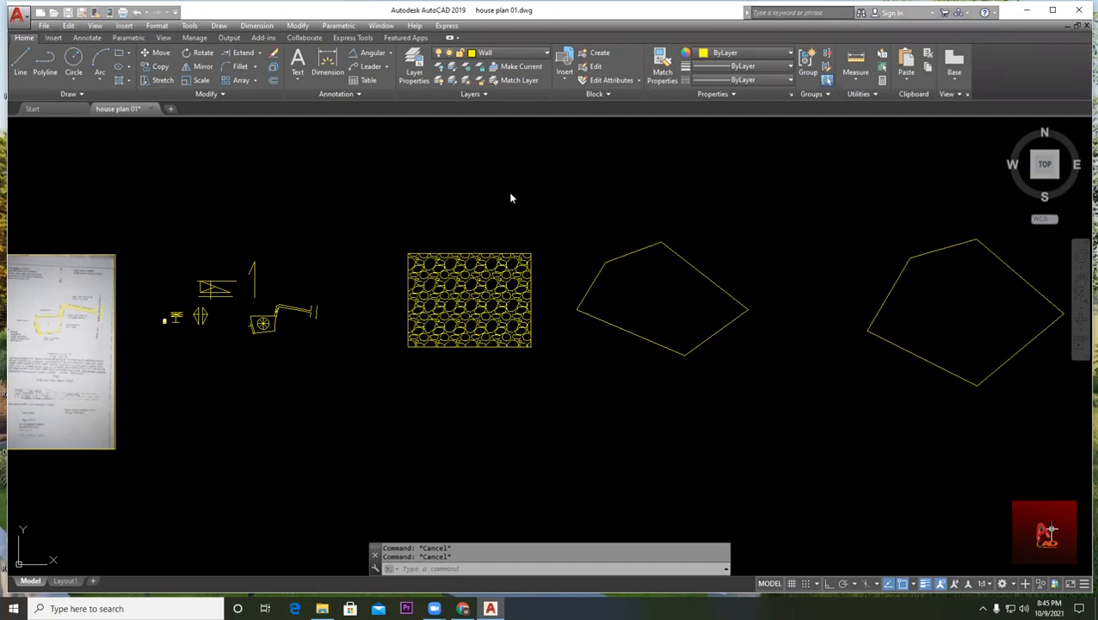
scroll(379, 215, "down", 2)
middle_click_drag(379, 215, 389, 293)
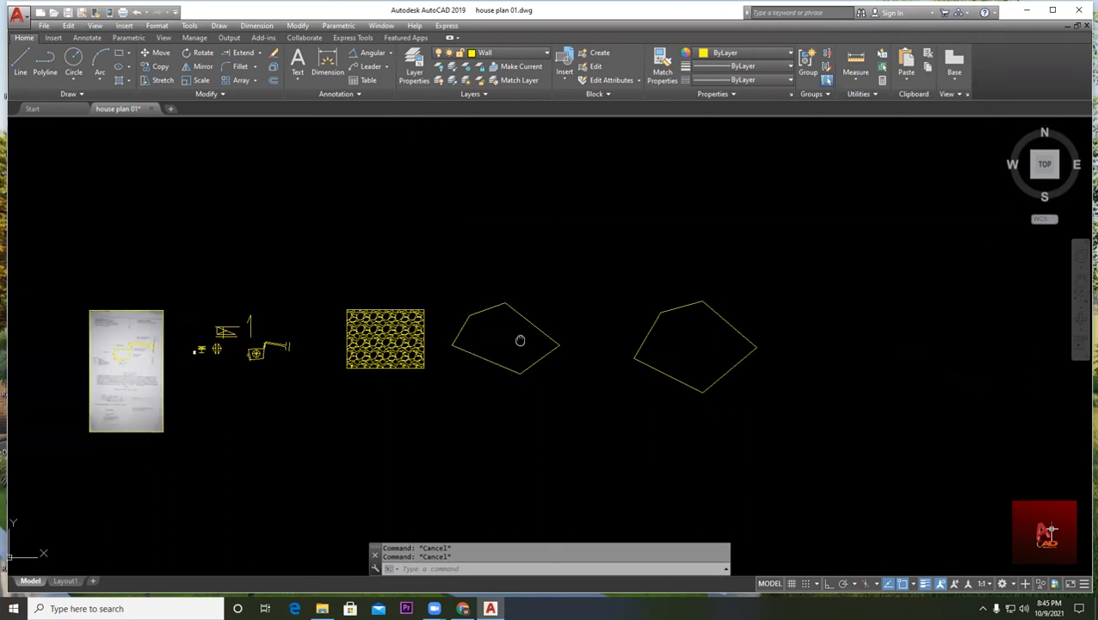
middle_click_drag(518, 339, 456, 306)
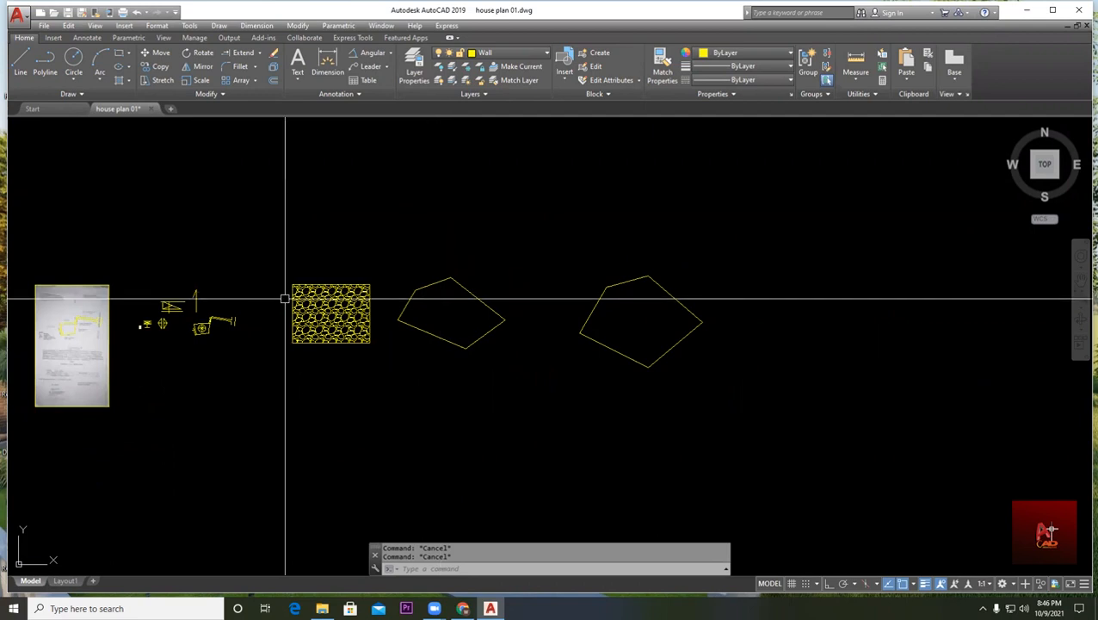
scroll(365, 238, "up", 2)
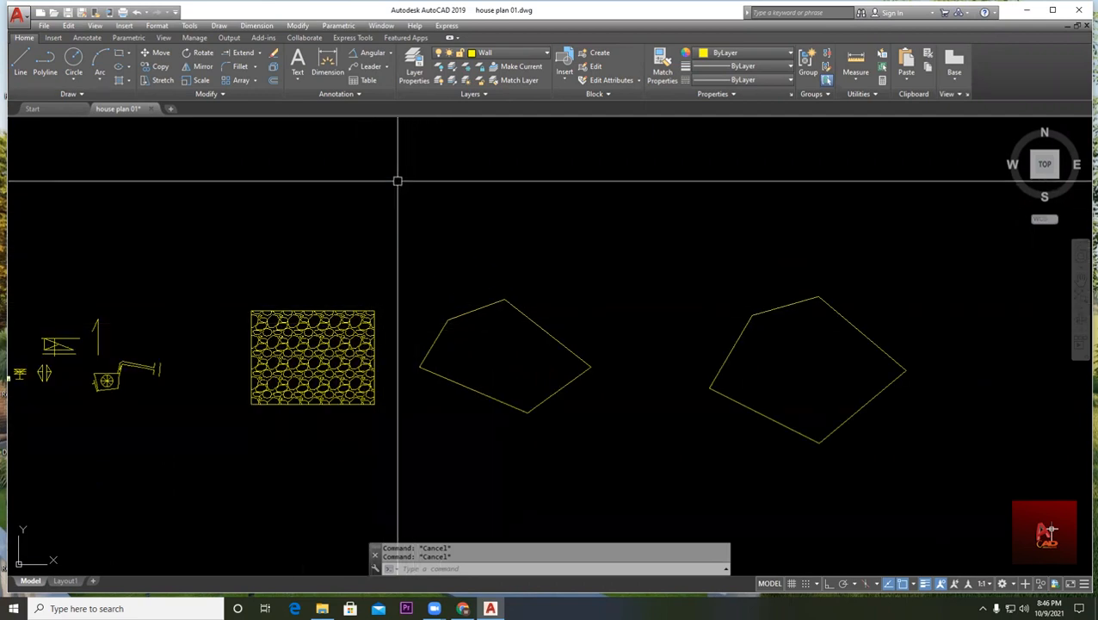
scroll(422, 188, "up", 2)
middle_click_drag(532, 252, 492, 258)
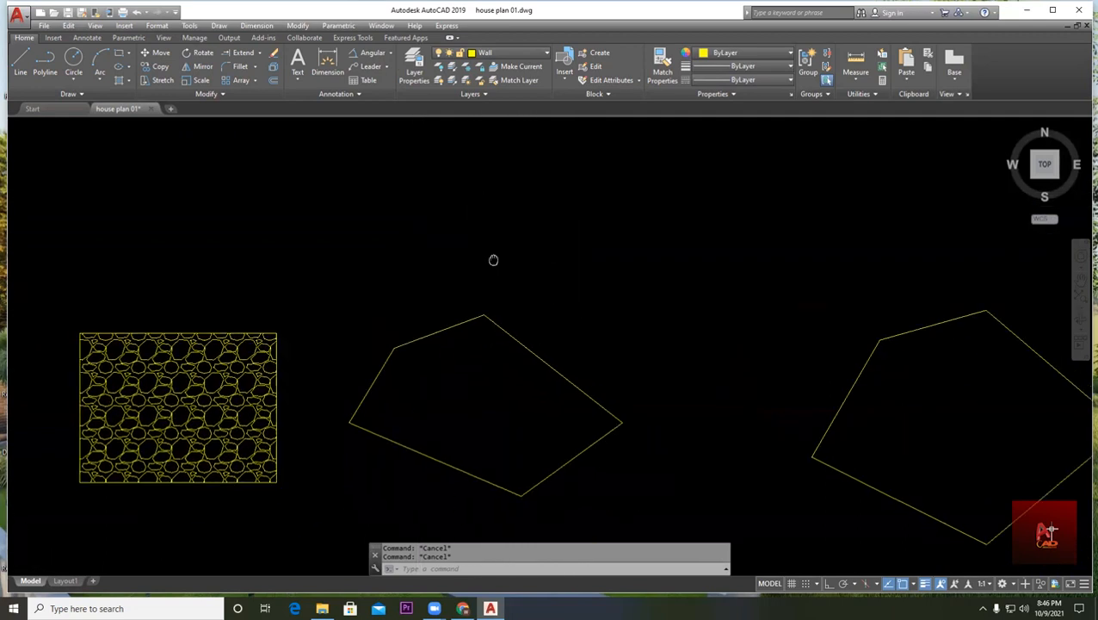
mouse_move(382, 335)
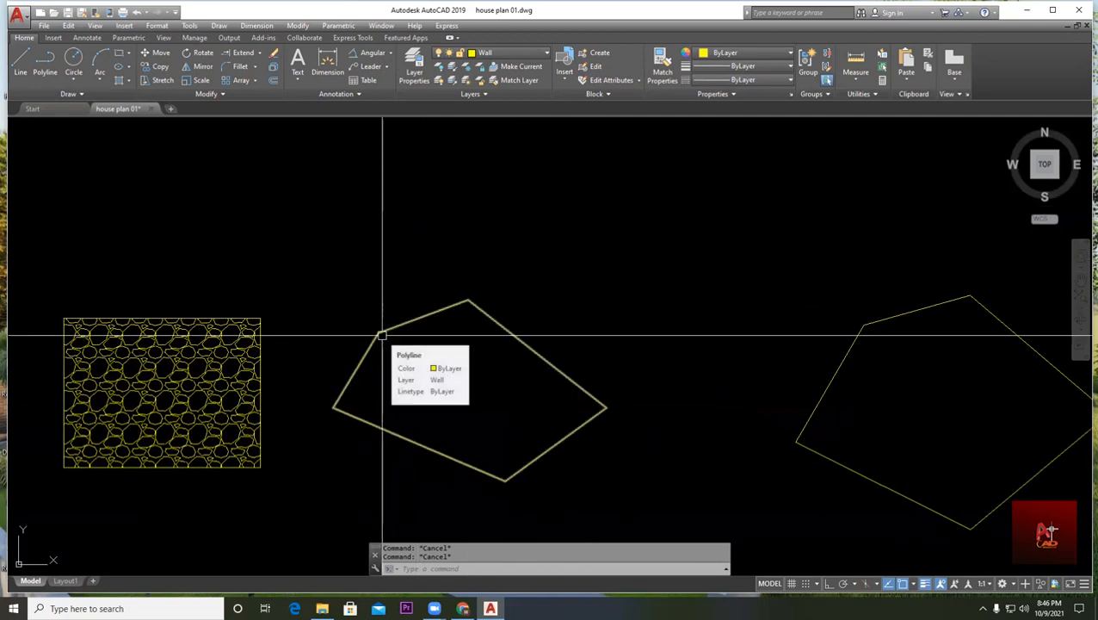
middle_click_drag(240, 252, 279, 243)
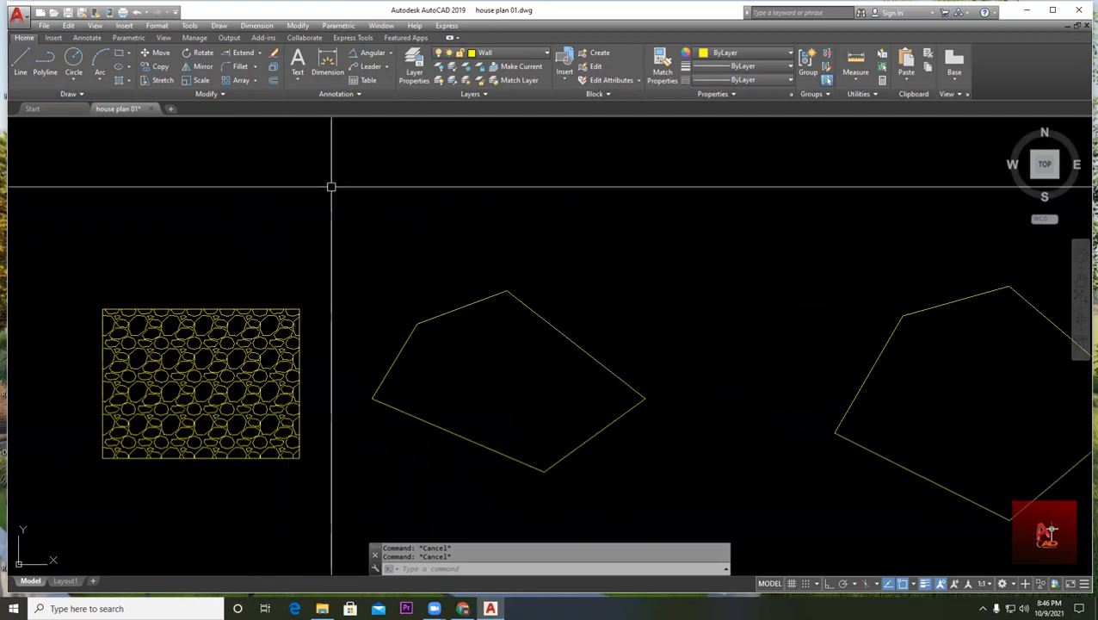
- Draw a rectangle in the empty space above the gravel-hatched rectangle and the first closed polyline
middle_click_drag(331, 186, 330, 248)
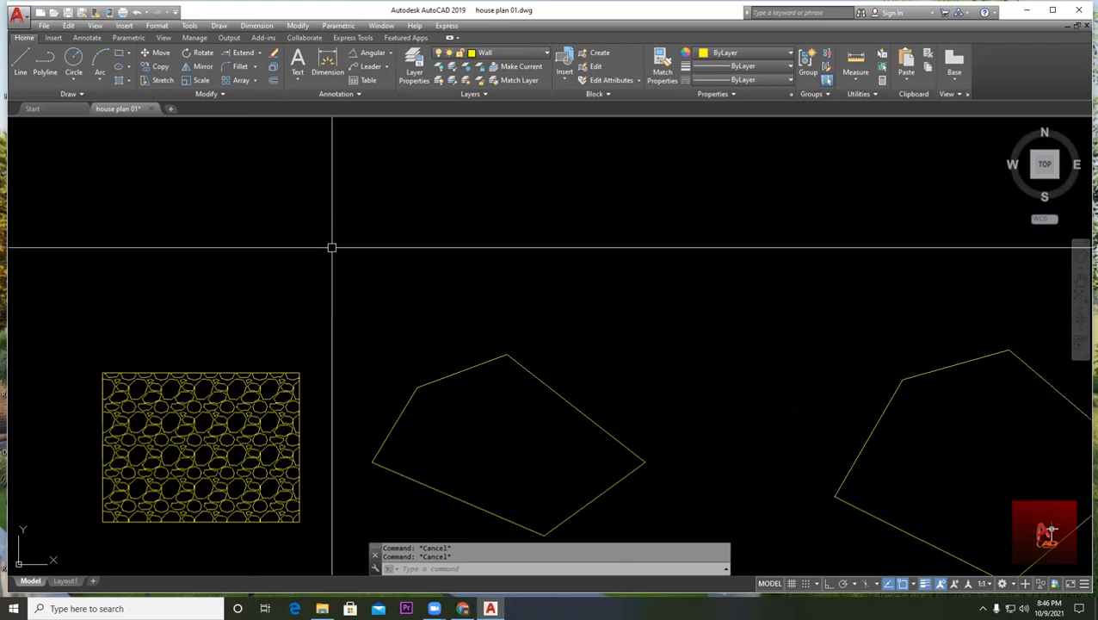
left_click(121, 54)
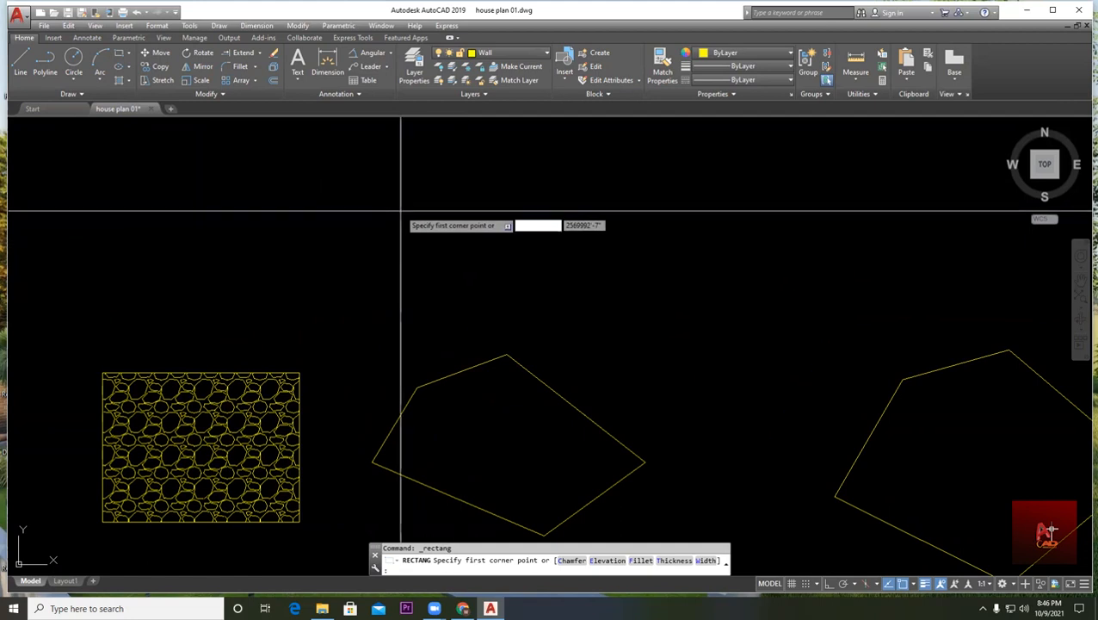
middle_click_drag(402, 221, 426, 392)
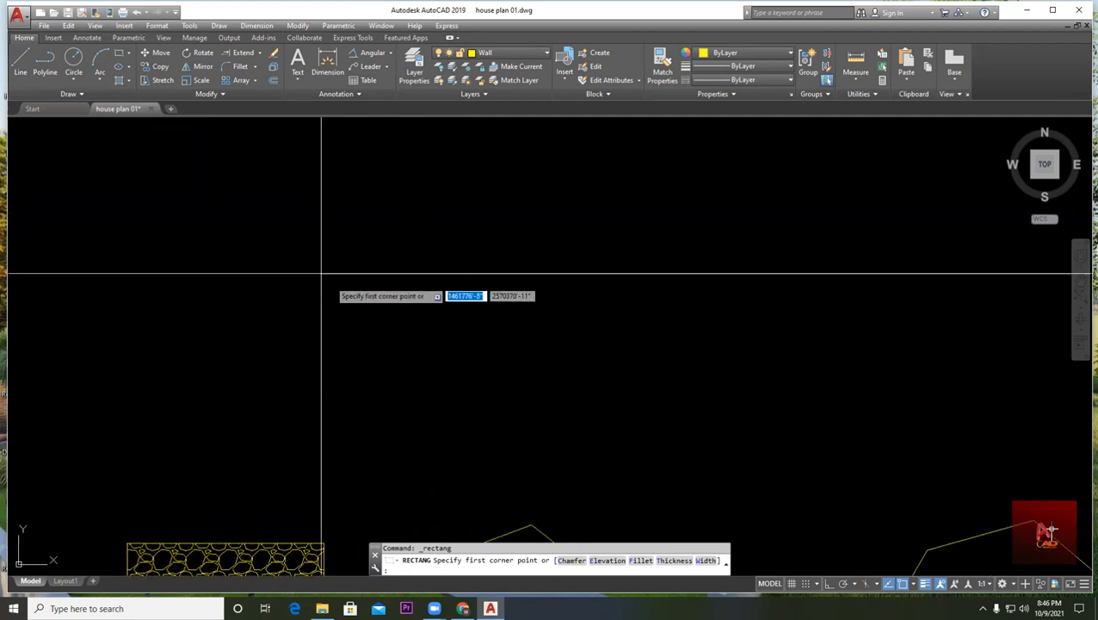
left_click(256, 220)
left_click(474, 391)
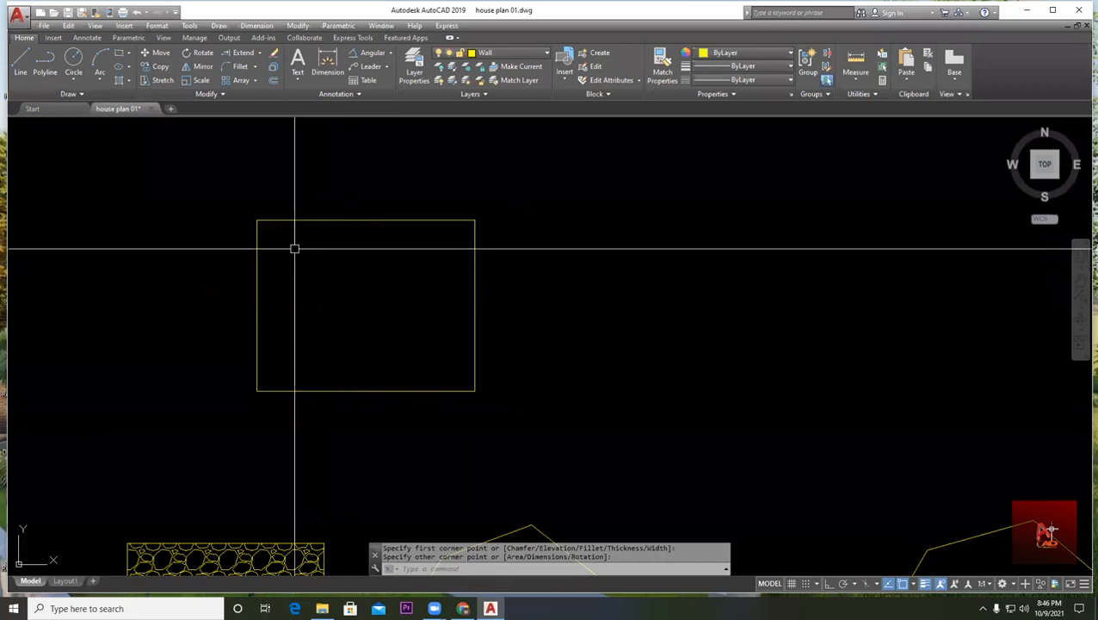
scroll(477, 230, "down", 2)
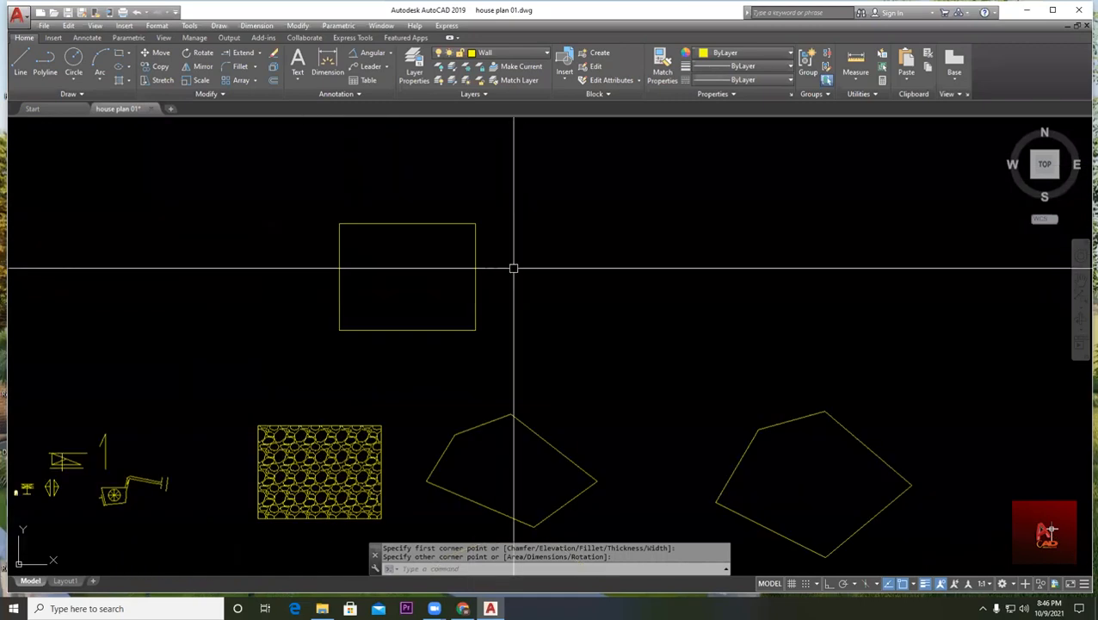
middle_click_drag(553, 281, 338, 187)
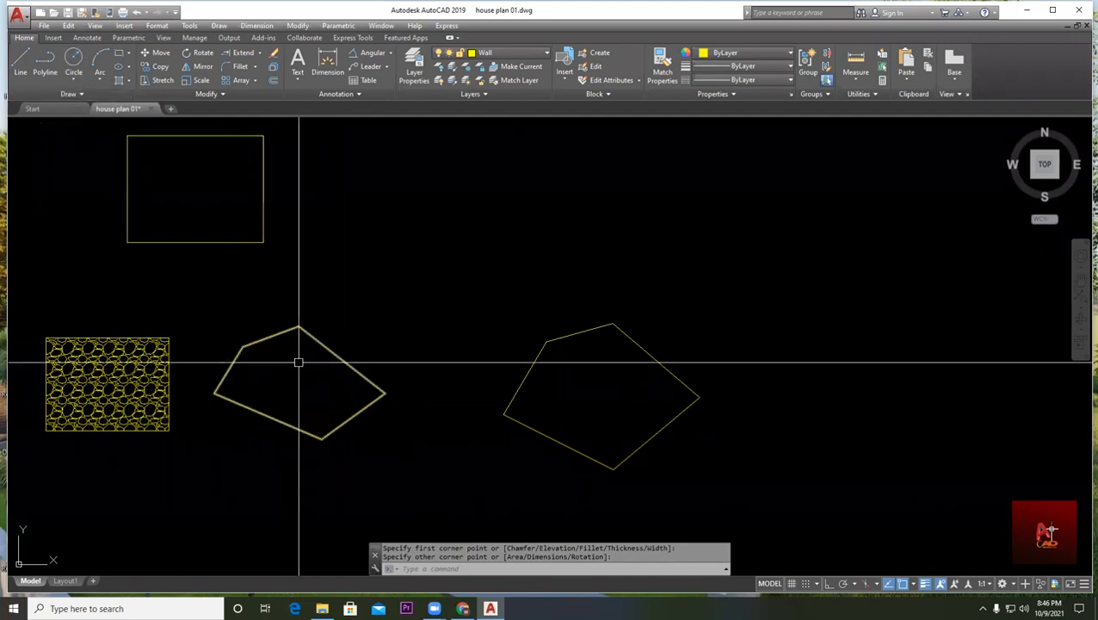
scroll(249, 362, "up", 2)
left_click(240, 337)
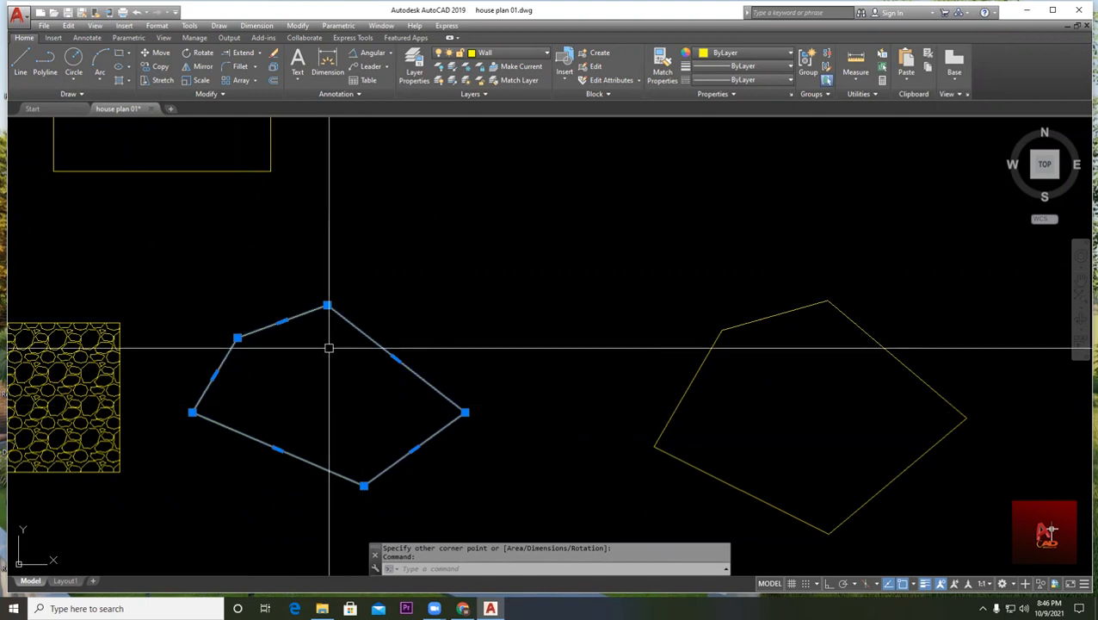
key("Escape")
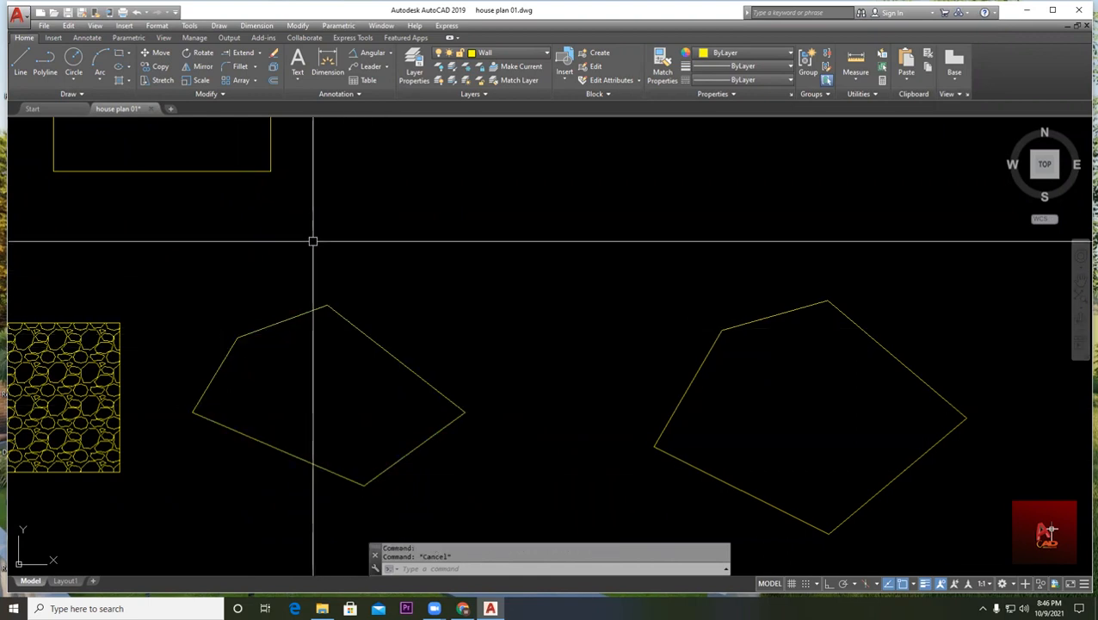
- Start a new hatch and examine the available predefined patterns and gradient fills, from SOLID and ANSI through the AR patterns to BRICK
middle_click_drag(314, 240, 429, 345)
middle_click_drag(163, 223, 191, 306)
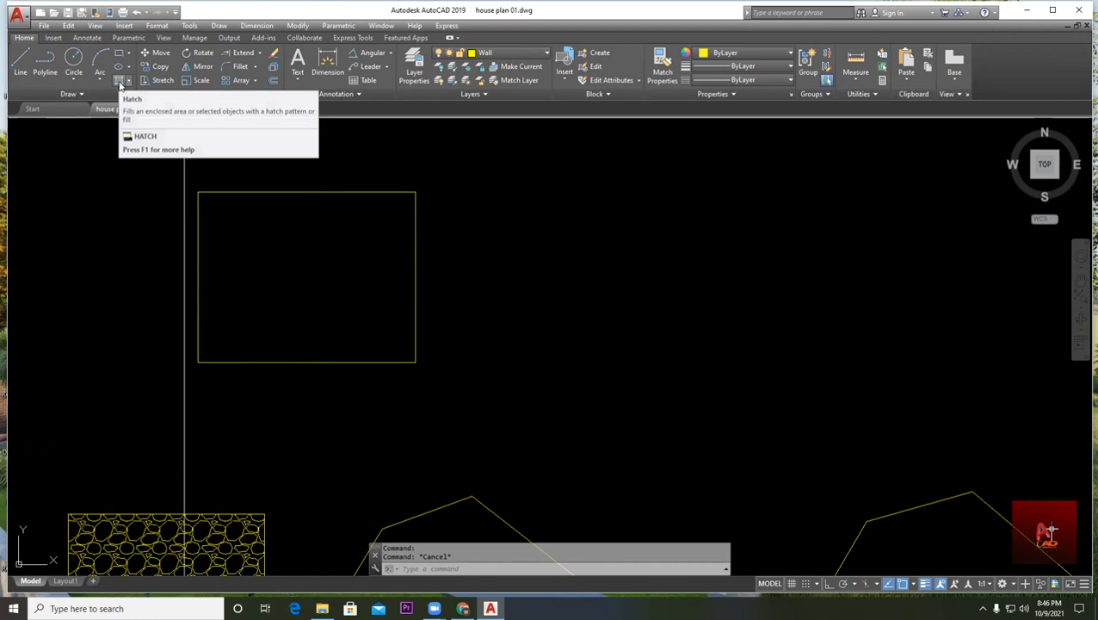
left_click(119, 82)
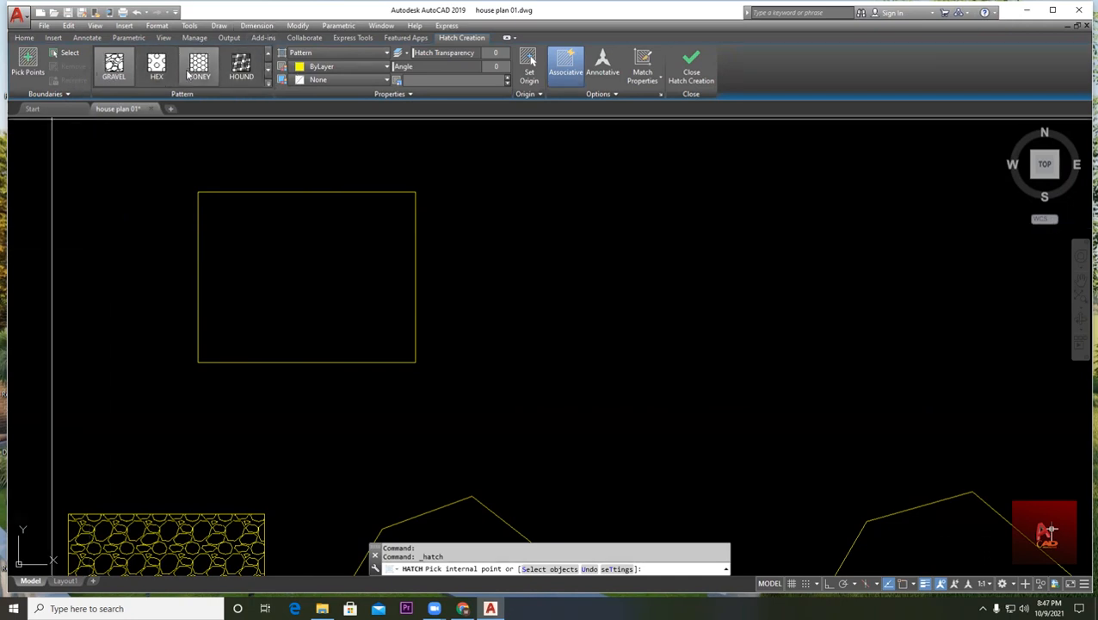
left_click(267, 81)
scroll(195, 154, "down", 5)
scroll(195, 155, "up", 3)
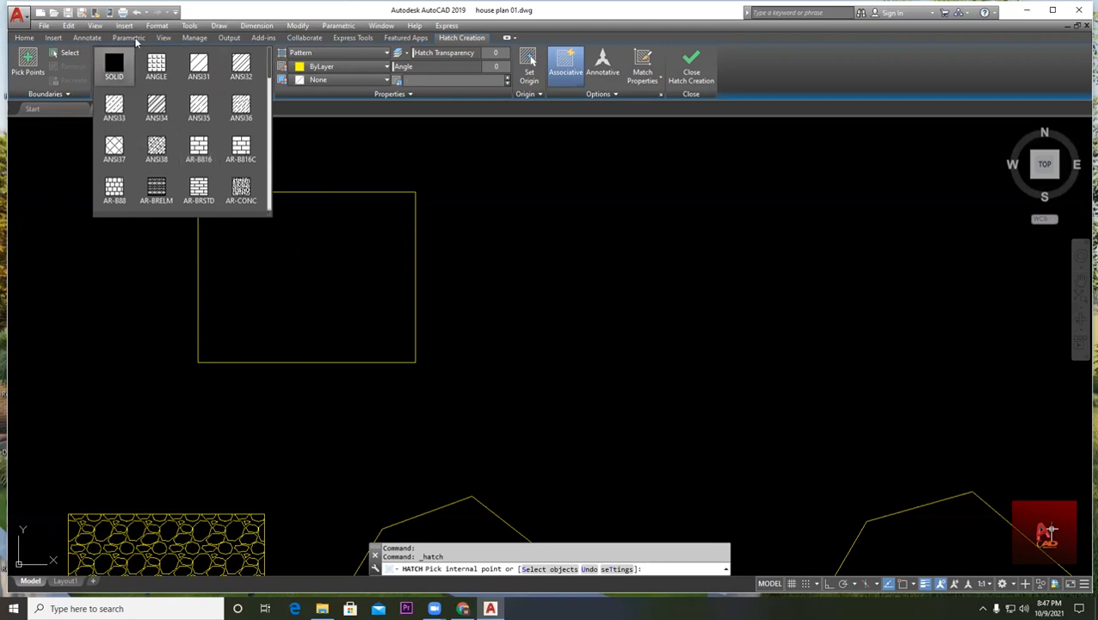
scroll(216, 117, "down", 2)
scroll(138, 105, "up", 2)
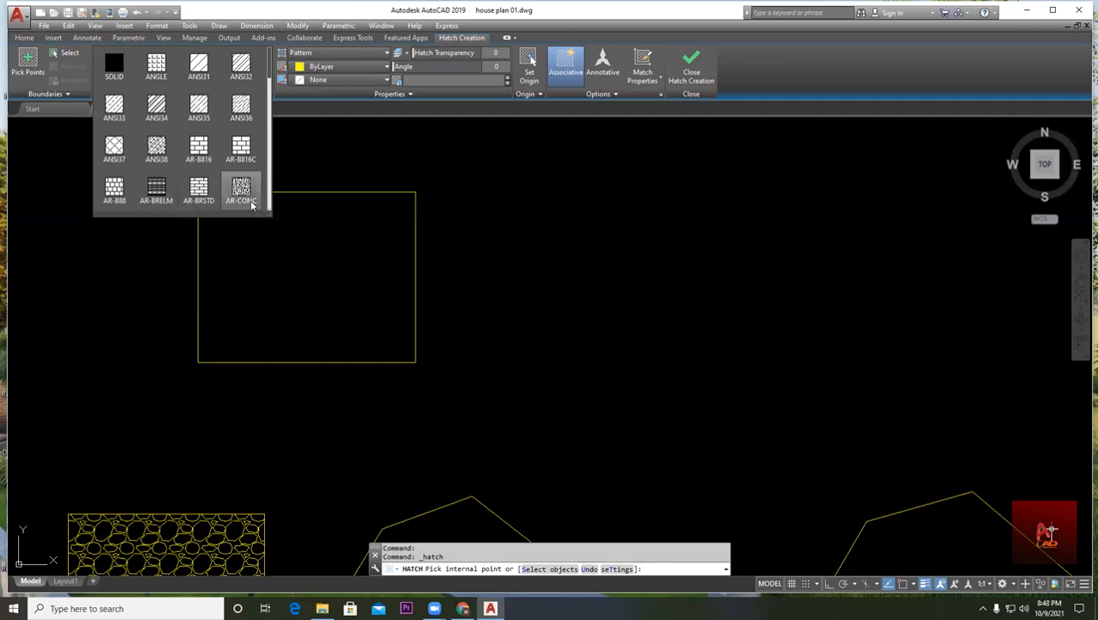
scroll(231, 147, "down", 1)
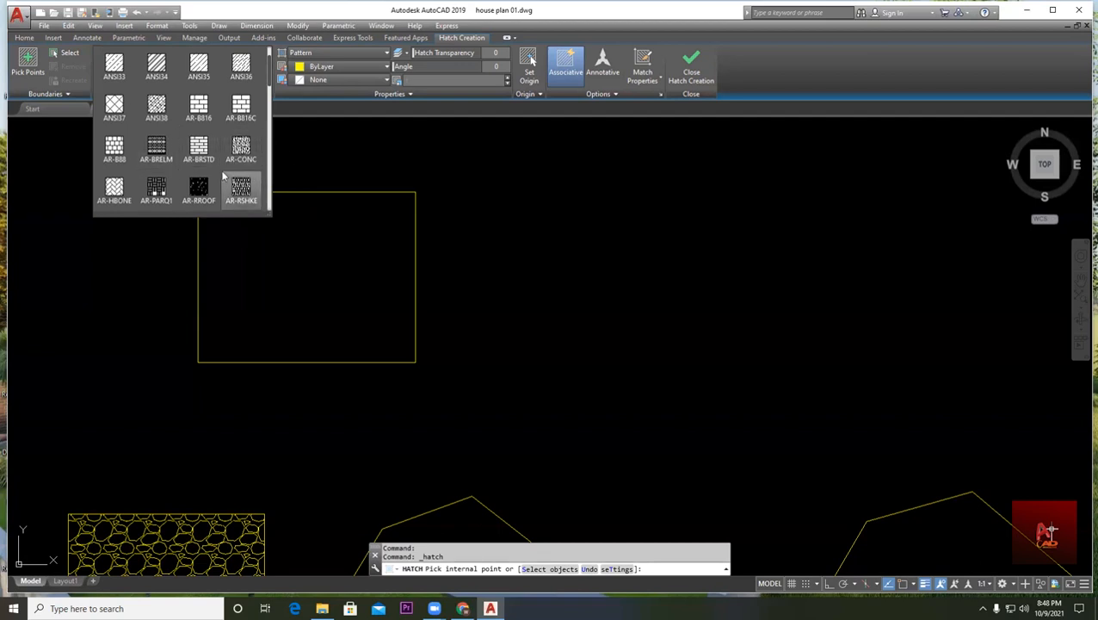
scroll(237, 176, "down", 1)
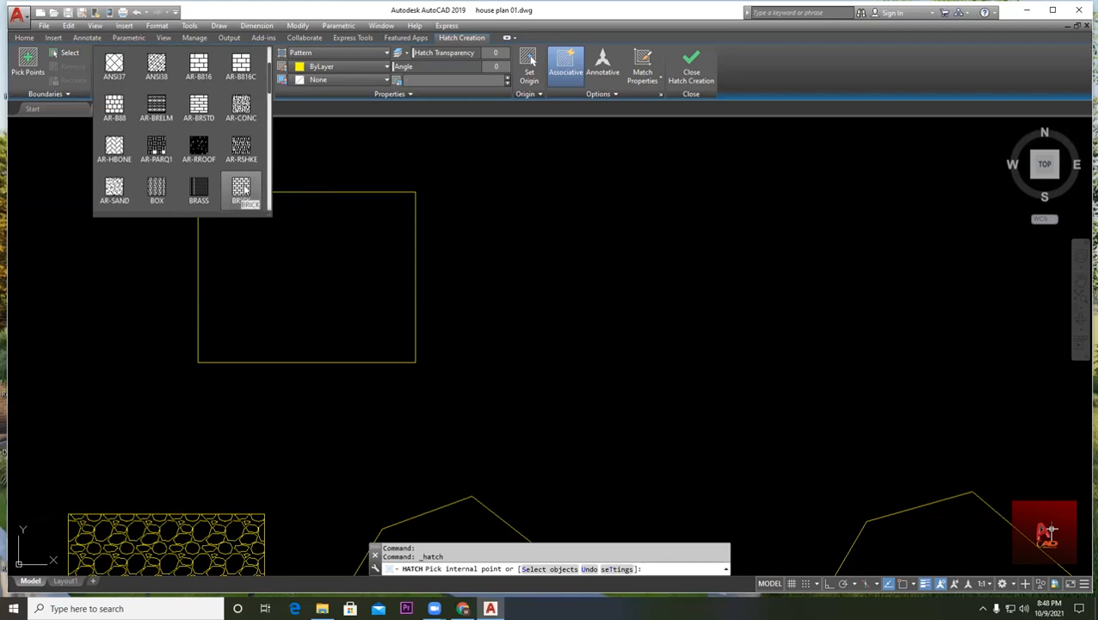
scroll(244, 192, "down", 1)
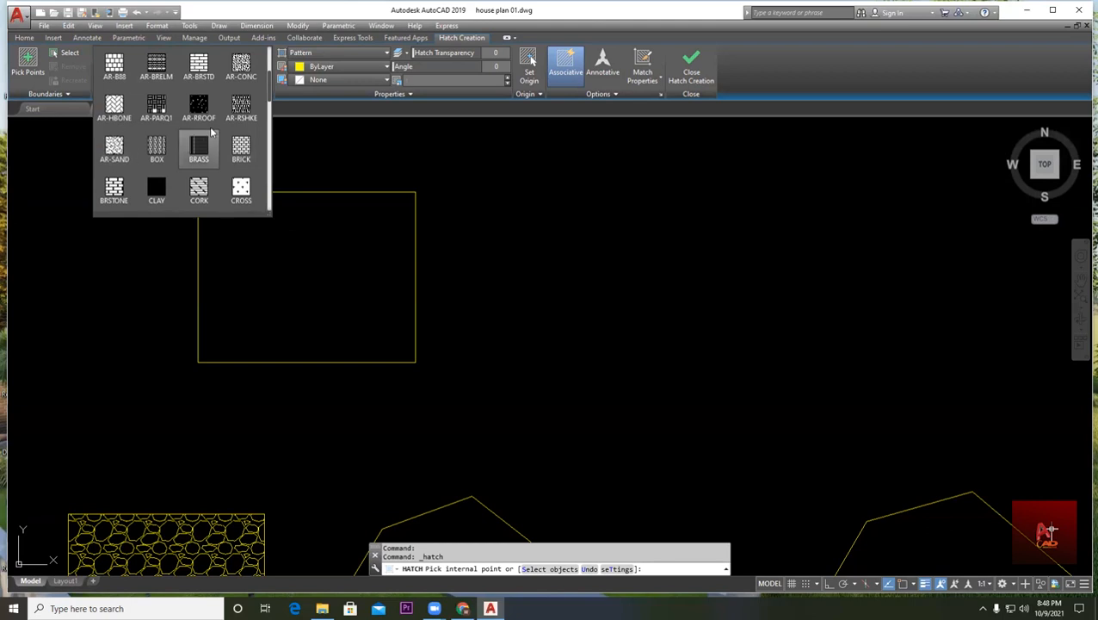
scroll(211, 133, "down", 1)
scroll(194, 137, "down", 2)
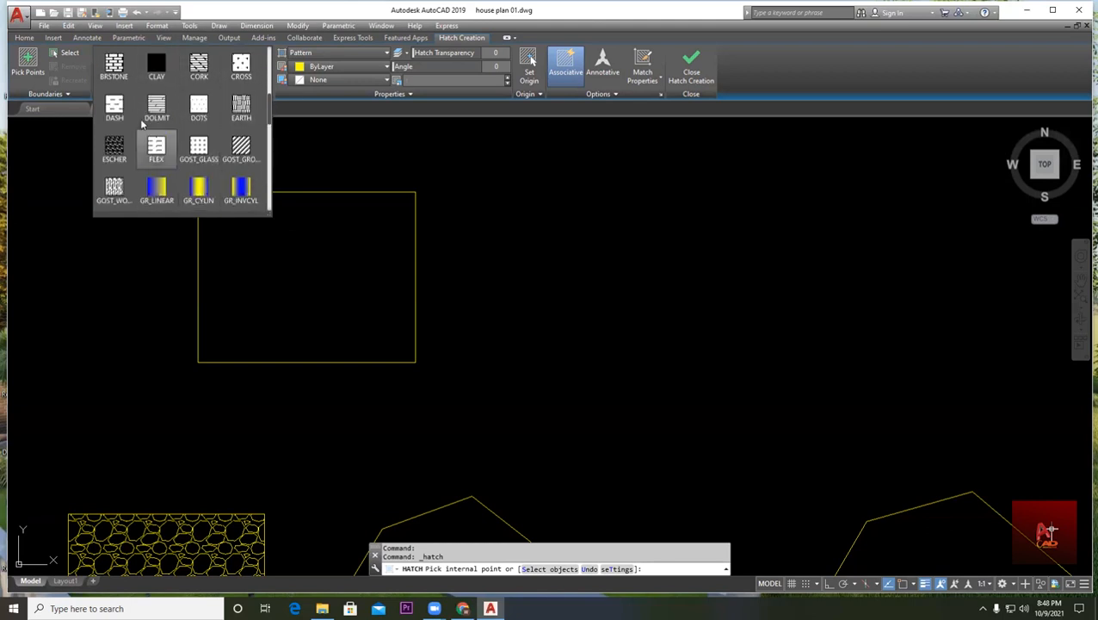
scroll(182, 182, "down", 1)
scroll(181, 182, "down", 2)
scroll(182, 181, "up", 4)
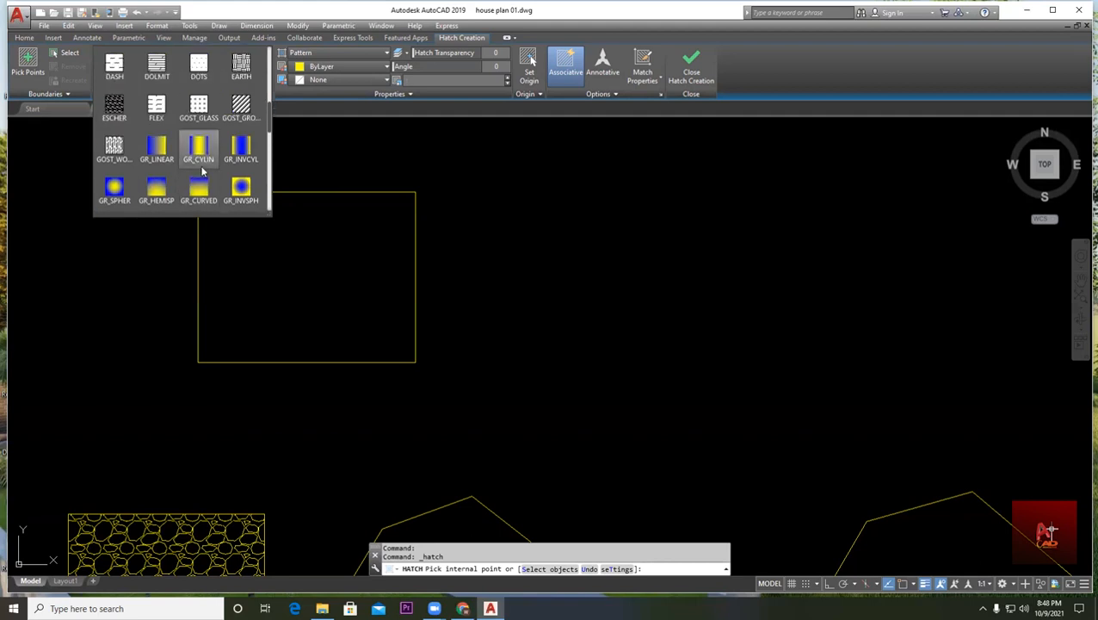
scroll(241, 189, "up", 1)
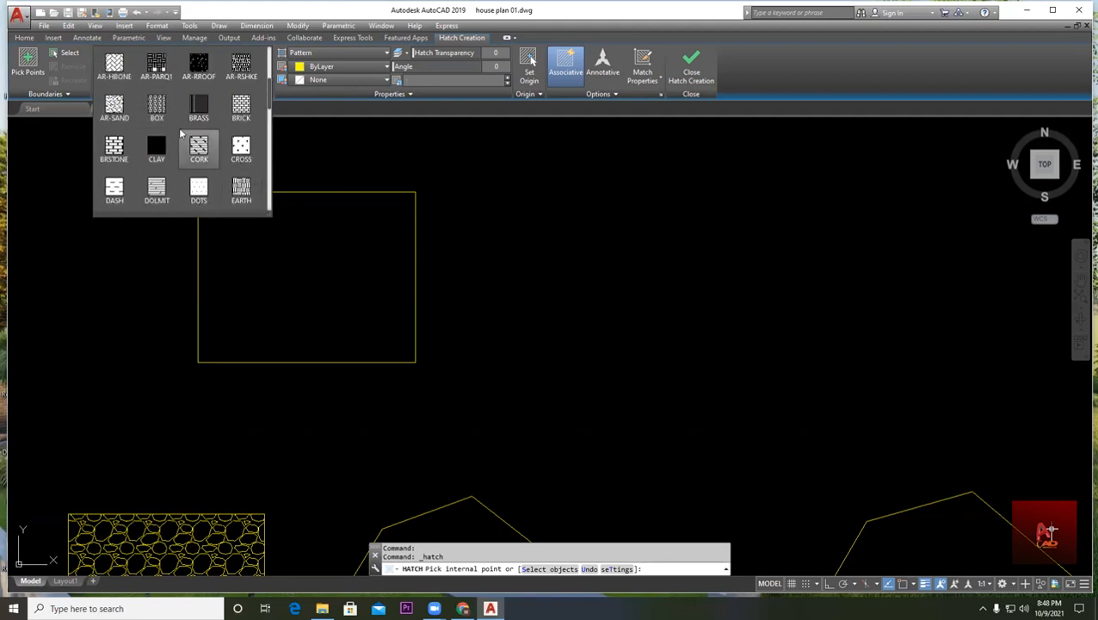
scroll(187, 136, "up", 2)
scroll(196, 138, "up", 1)
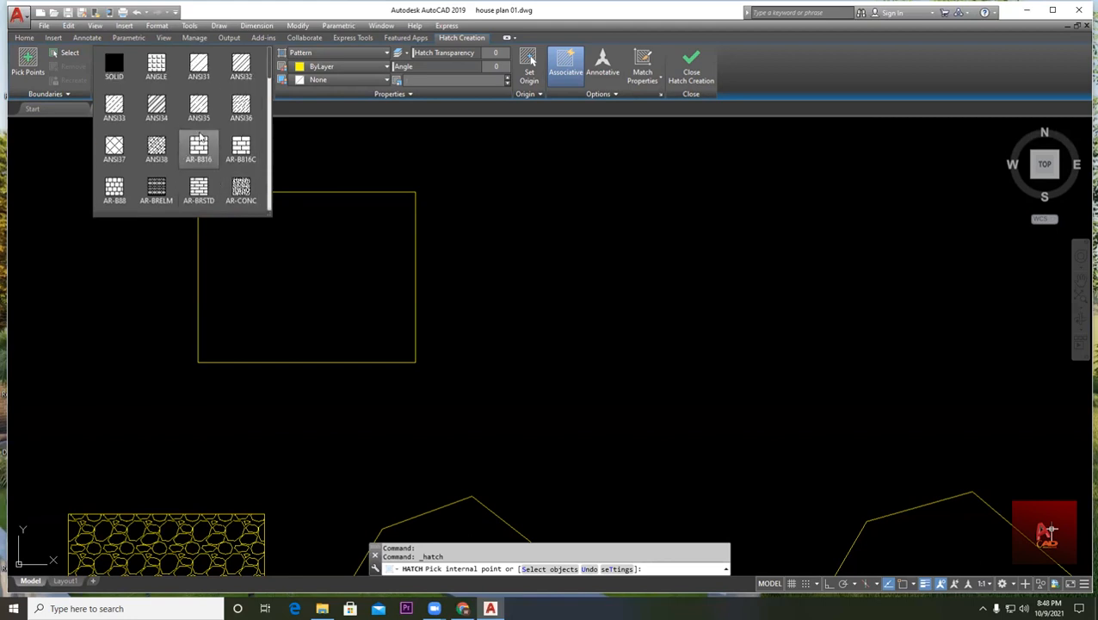
scroll(199, 138, "down", 1)
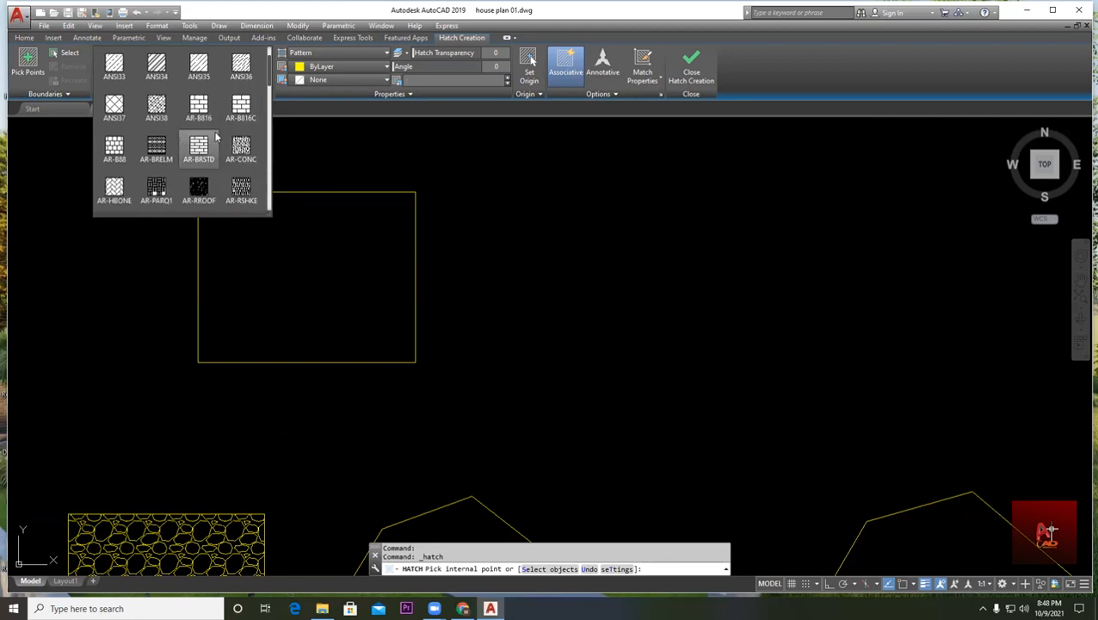
scroll(215, 139, "down", 1)
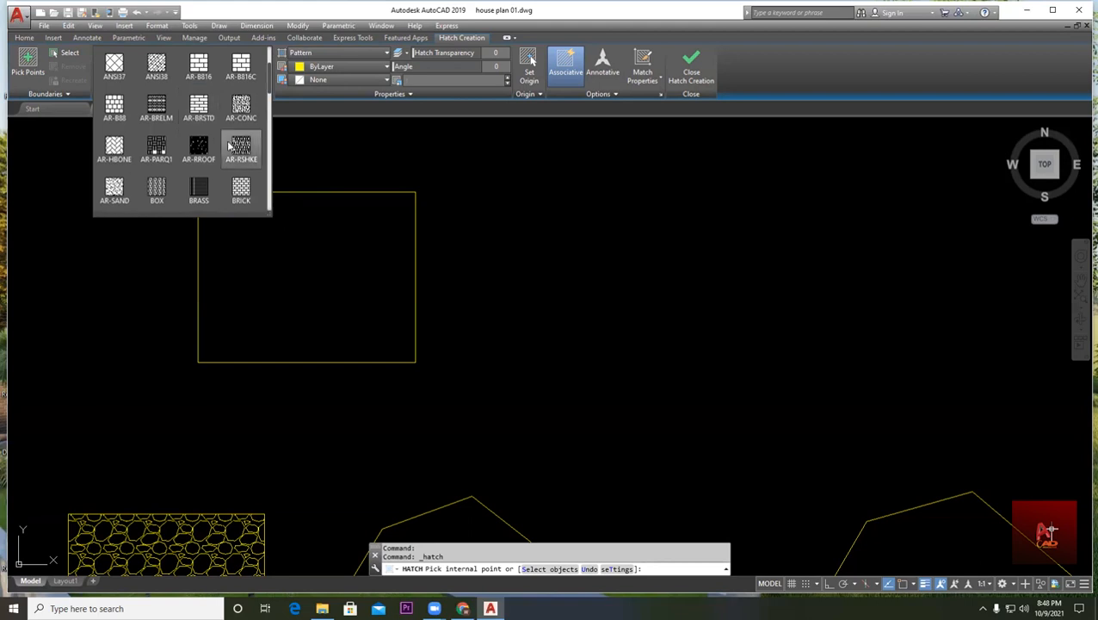
- Fill the new empty rectangle with the BRICK hatch pattern
left_click(238, 189)
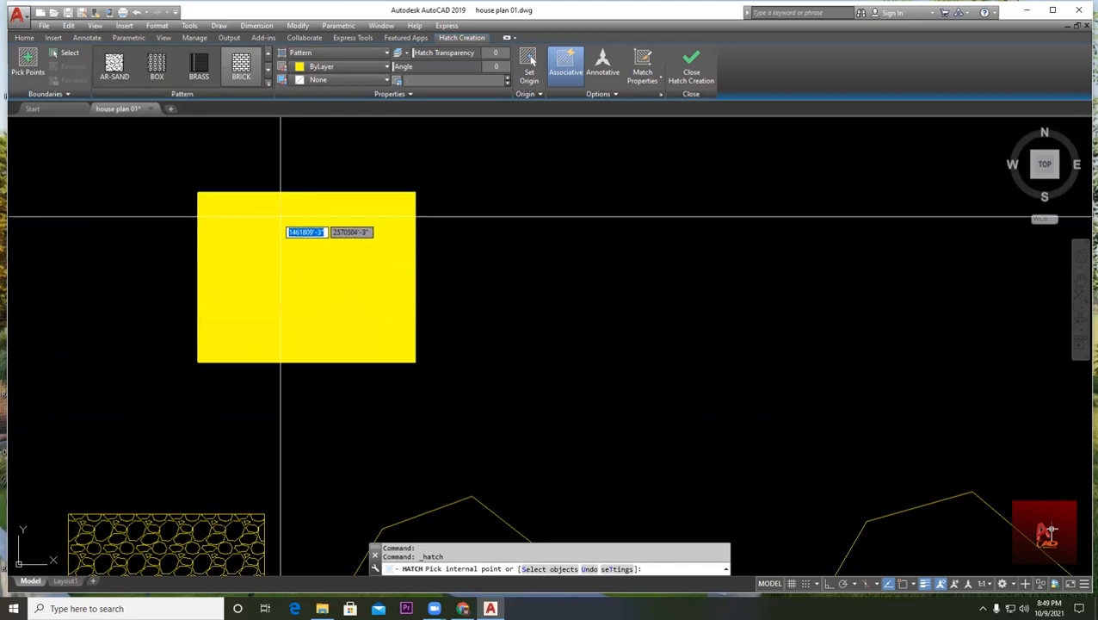
left_click(289, 267)
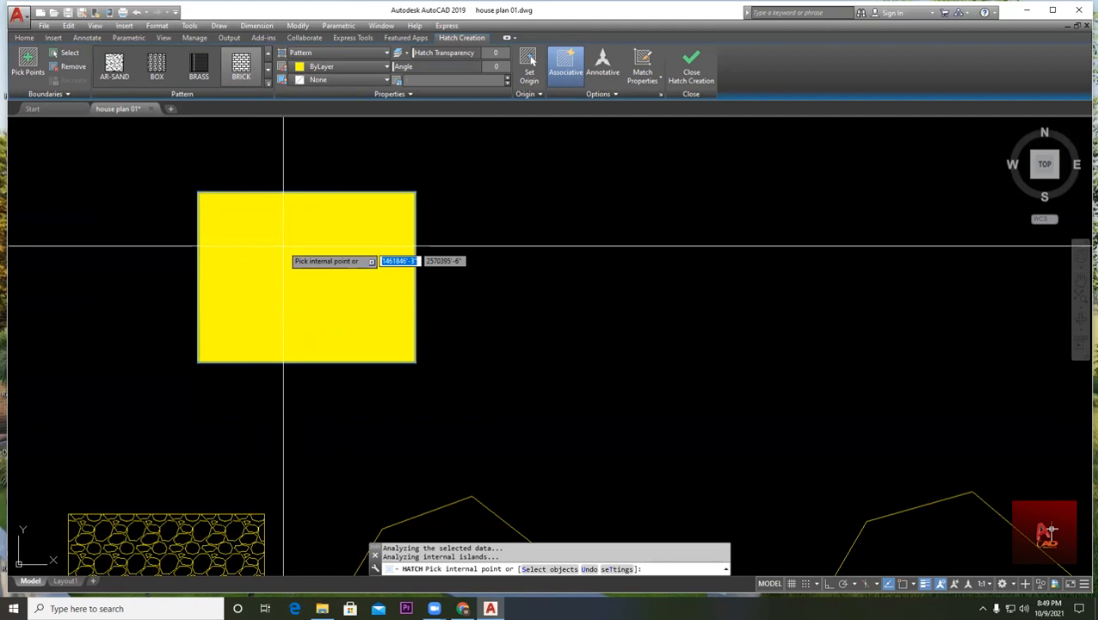
key("Return")
scroll(549, 370, "down", 2)
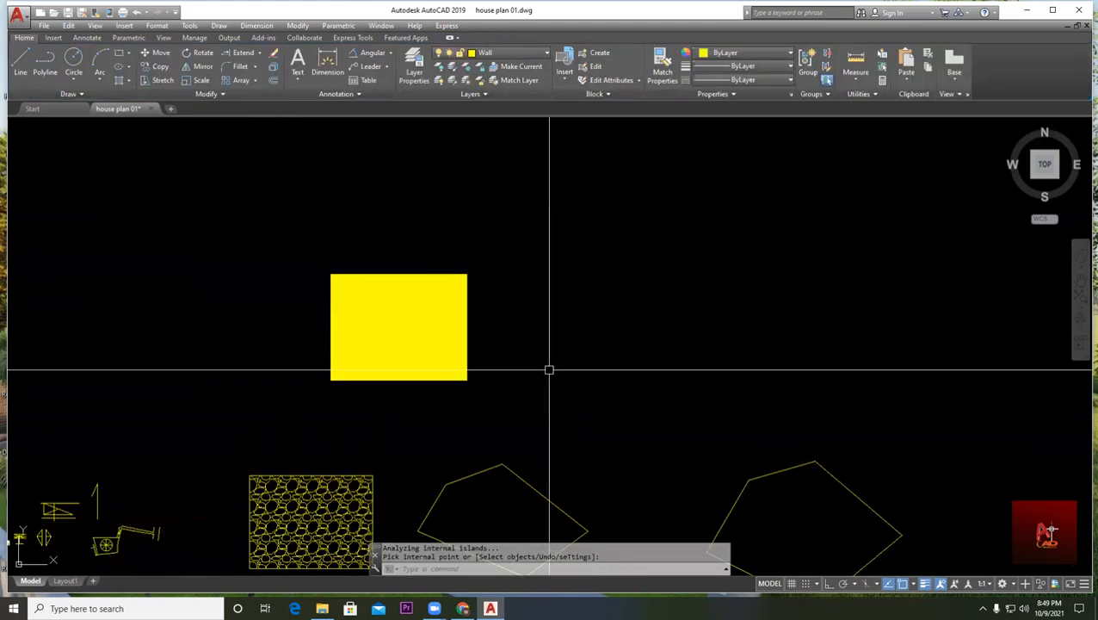
middle_click_drag(421, 301, 331, 220)
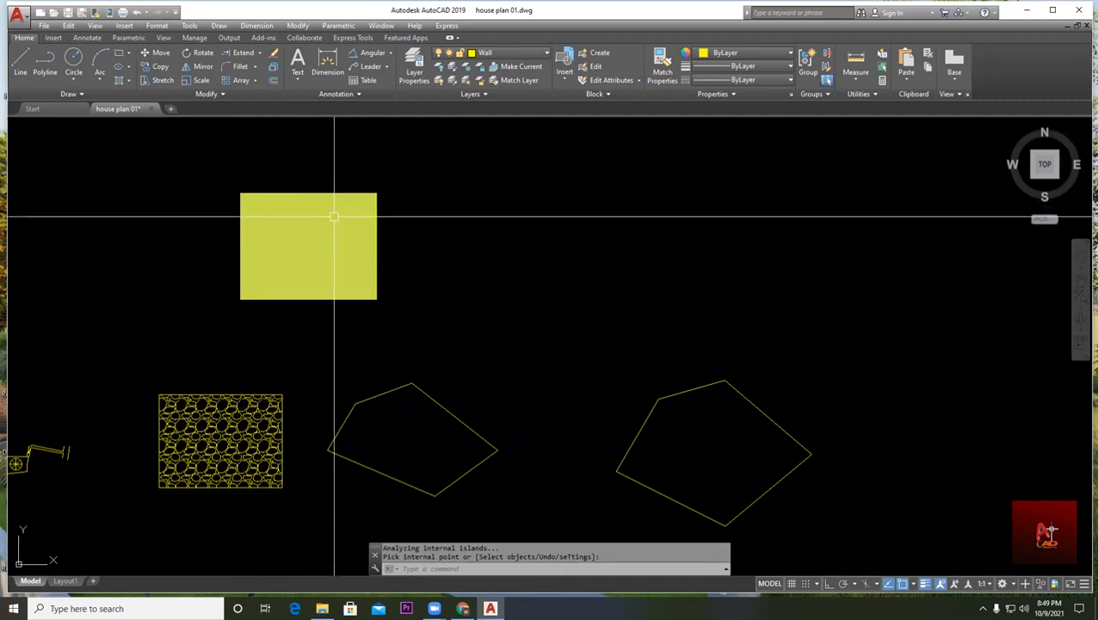
- Select the new rectangle's hatch for editing and reapply the BRICK pattern to it
scroll(299, 222, "up", 3)
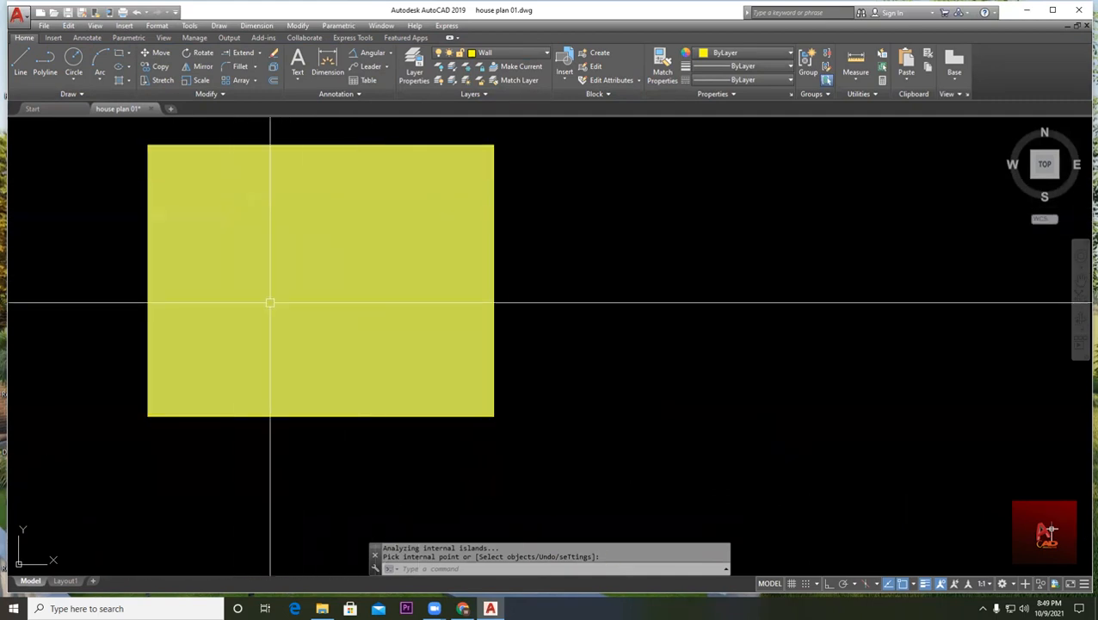
middle_click_drag(407, 240, 439, 326)
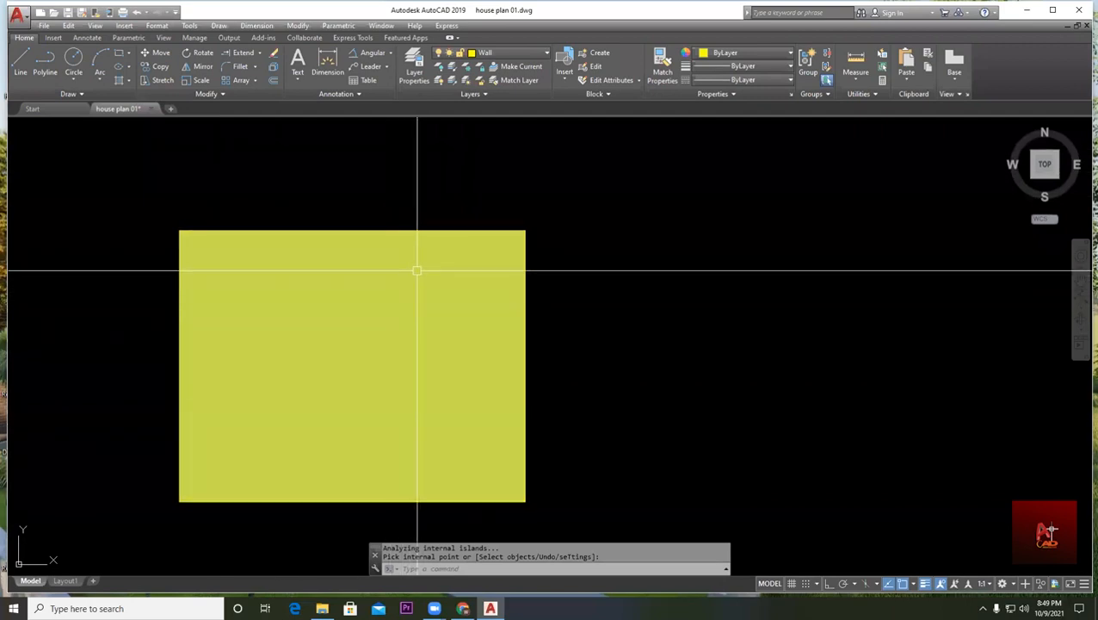
middle_click_drag(375, 327, 367, 238)
scroll(307, 393, "down", 2)
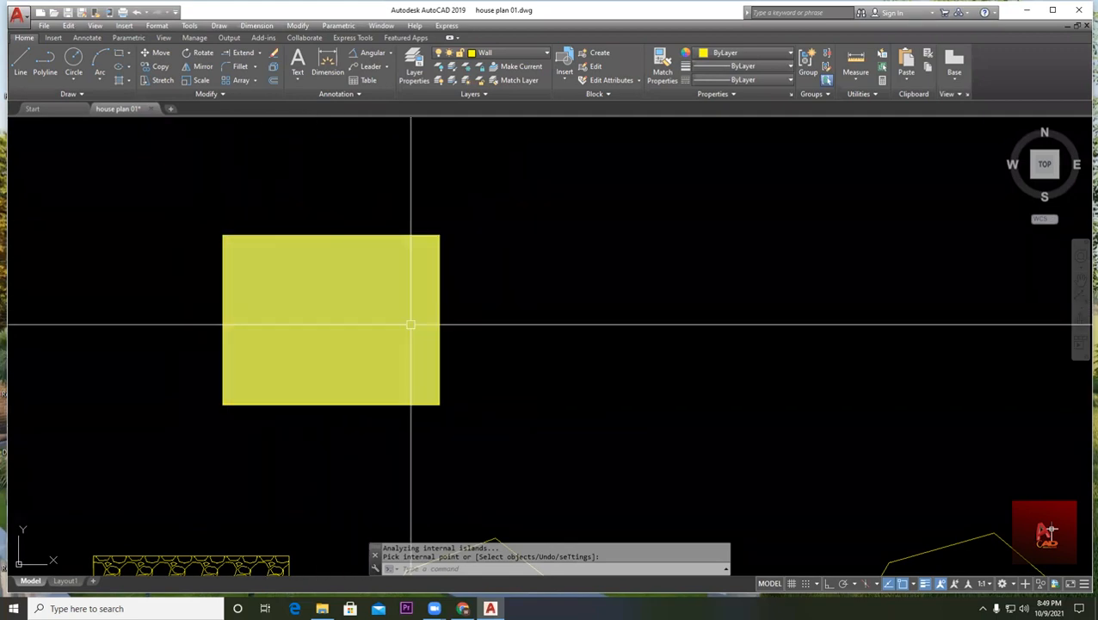
left_click(318, 308)
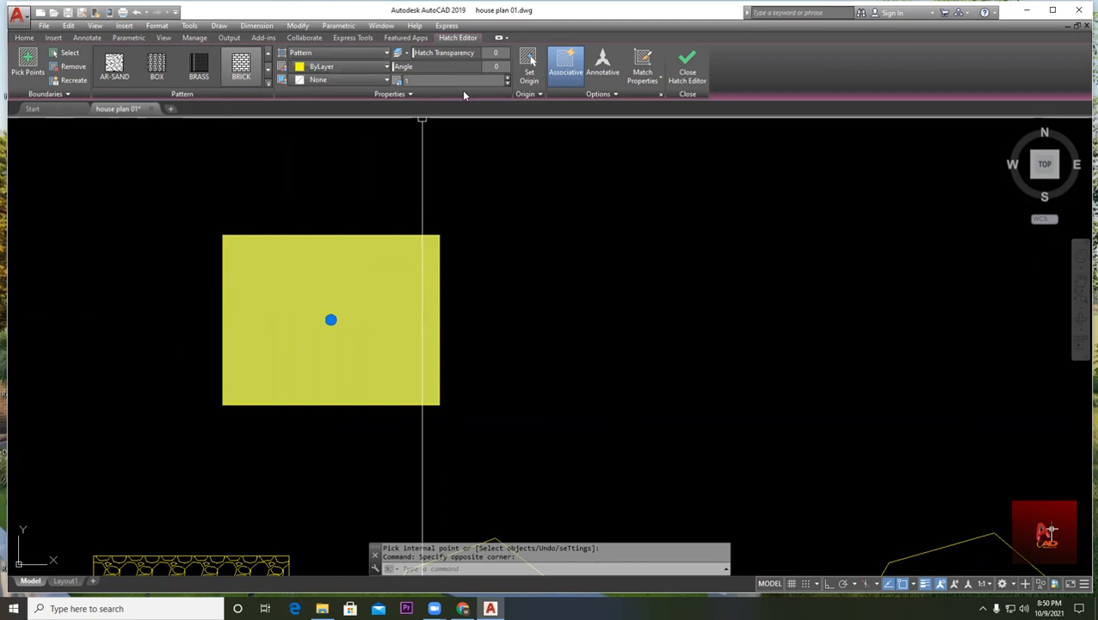
left_click(241, 75)
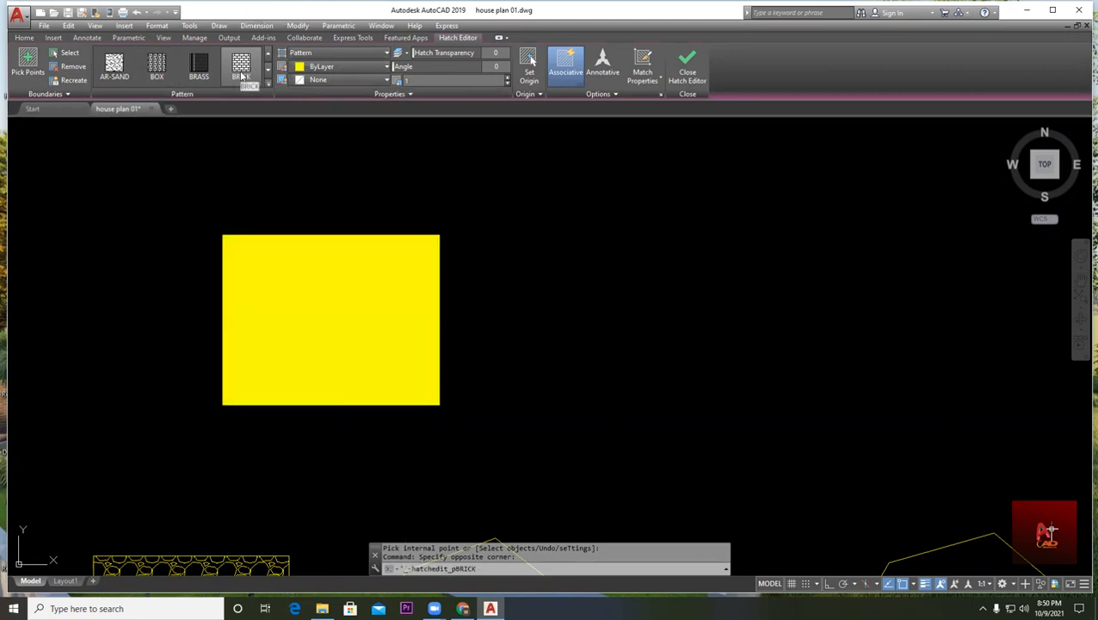
- Set the scale of the rectangle's BRICK hatch to 1500 and finish the hatch edit
left_click(204, 74)
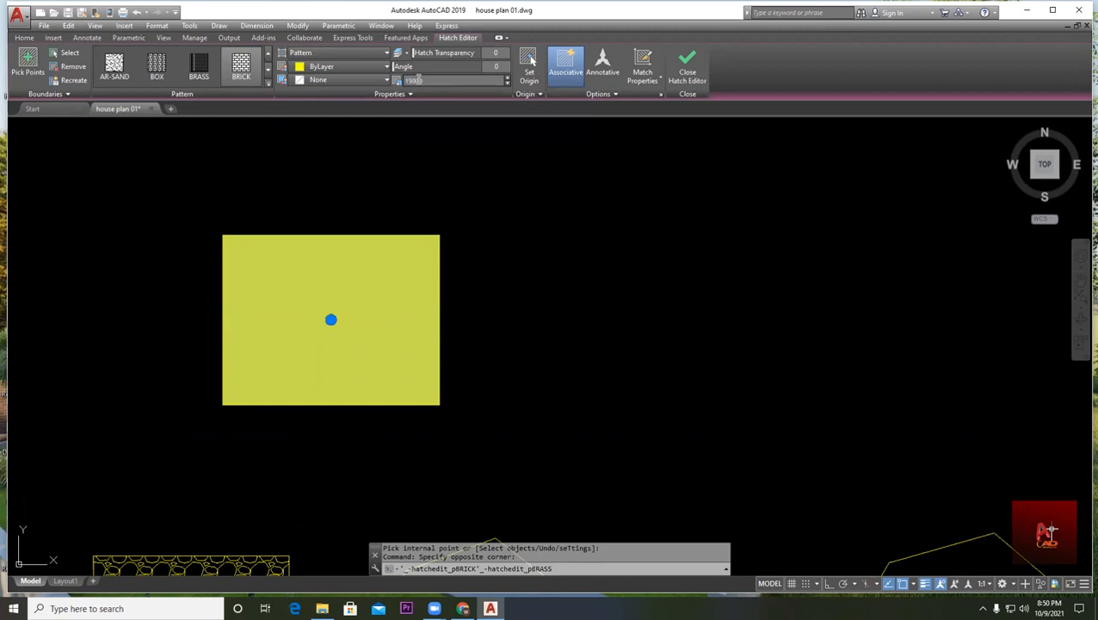
key("Return")
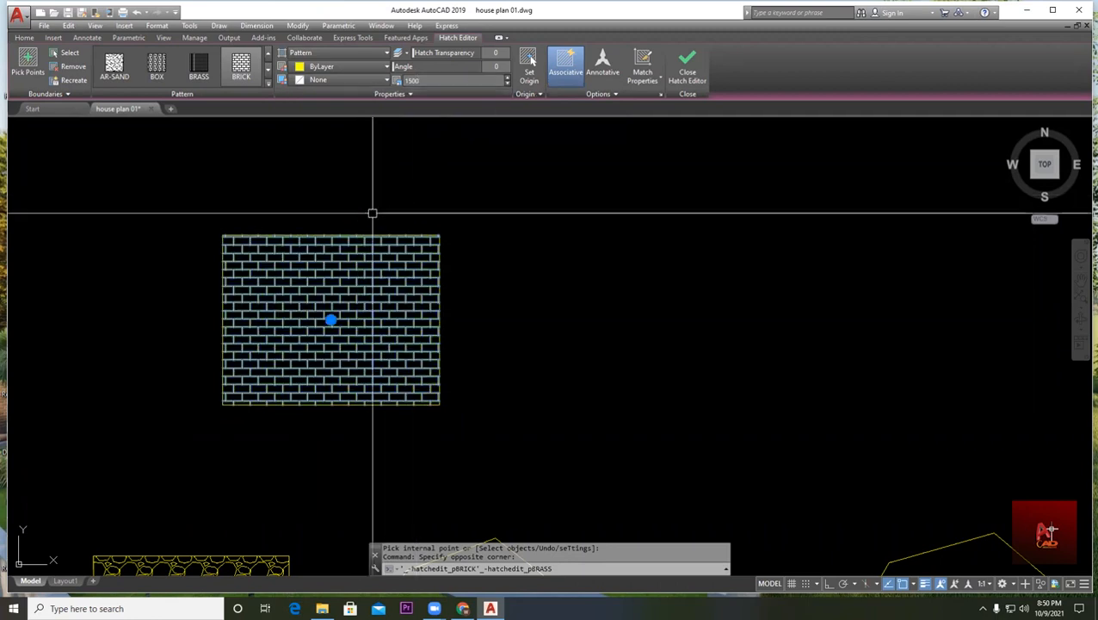
key("Escape")
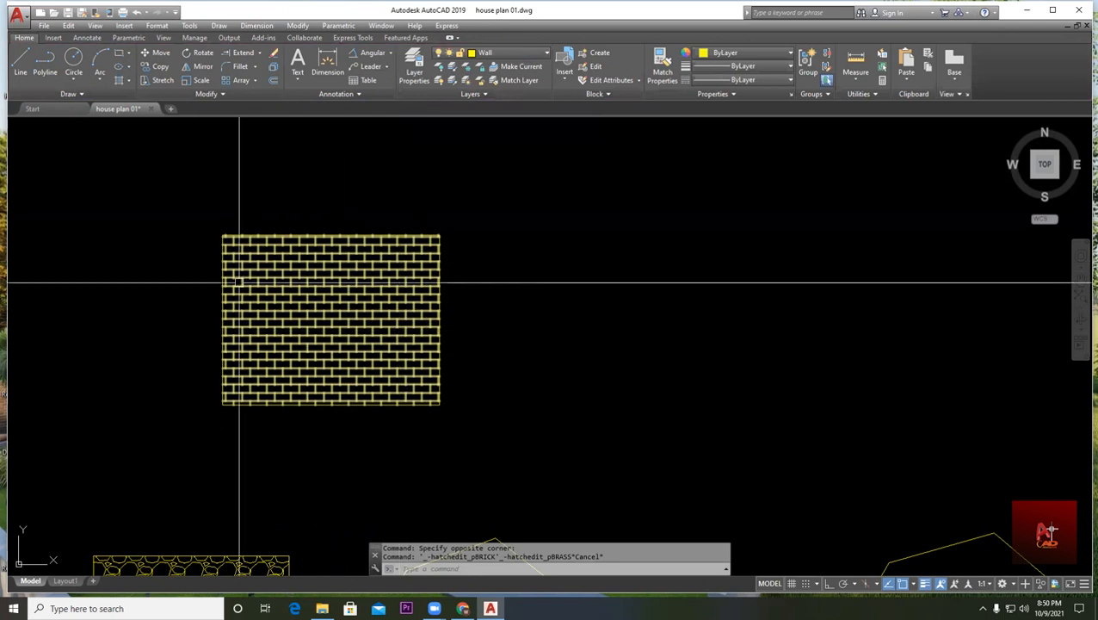
scroll(338, 306, "up", 2)
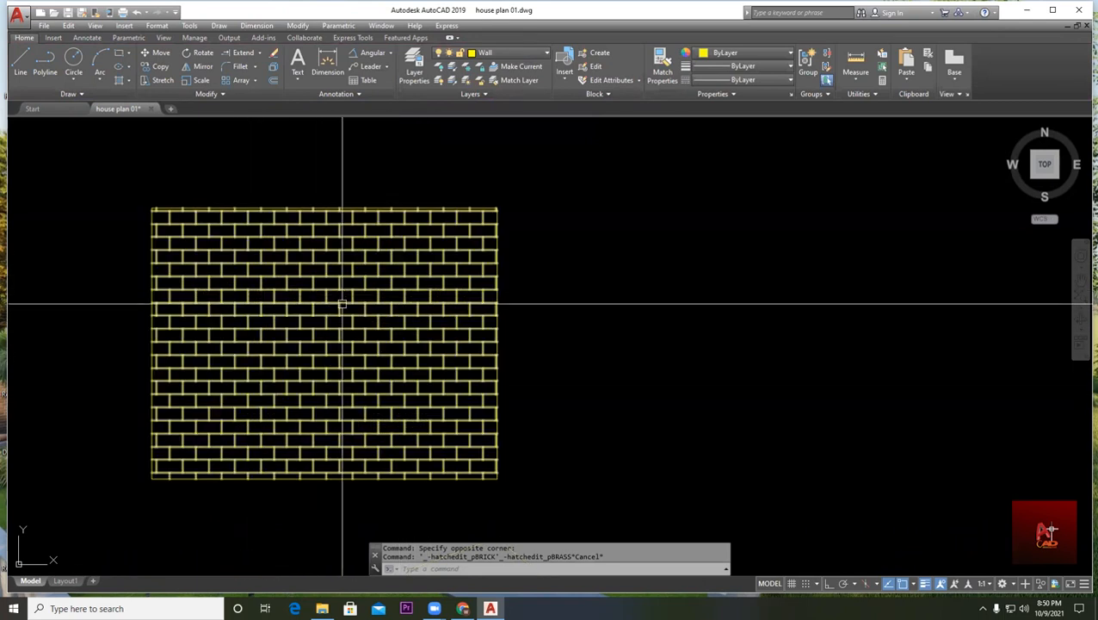
middle_click_drag(463, 405, 461, 367)
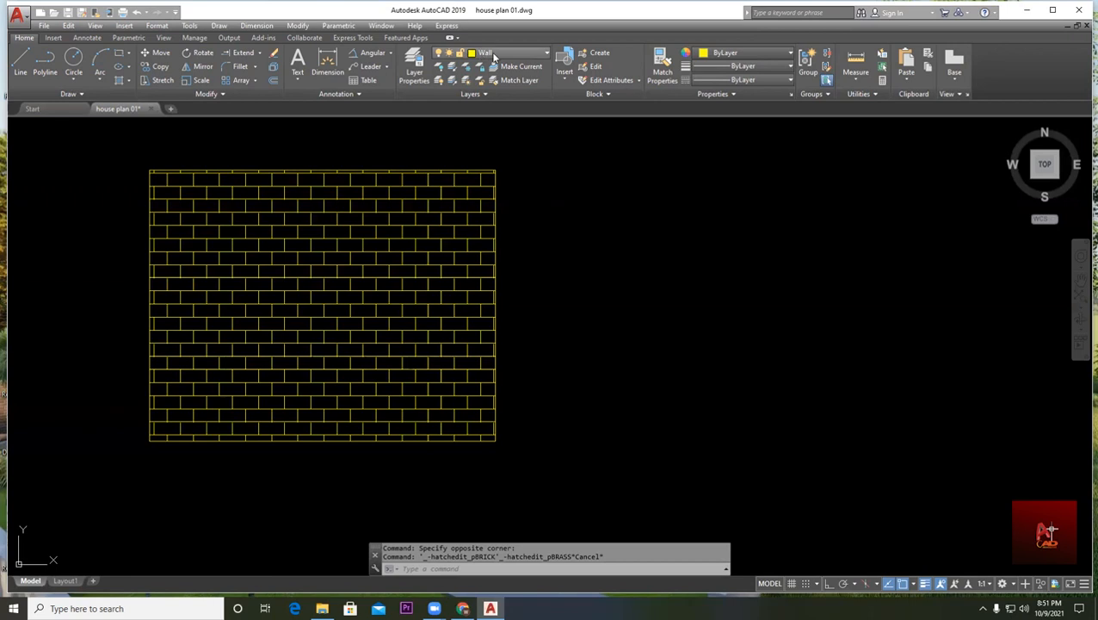
- Change the brick hatch's colour to Green and finish the hatch edit
left_click(261, 258)
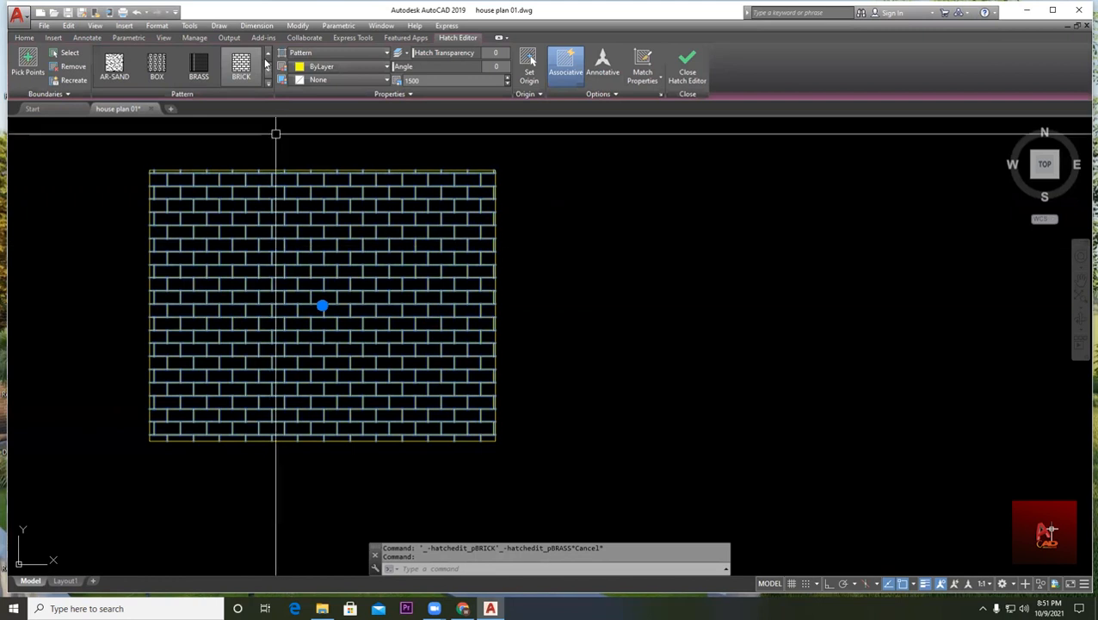
left_click(338, 68)
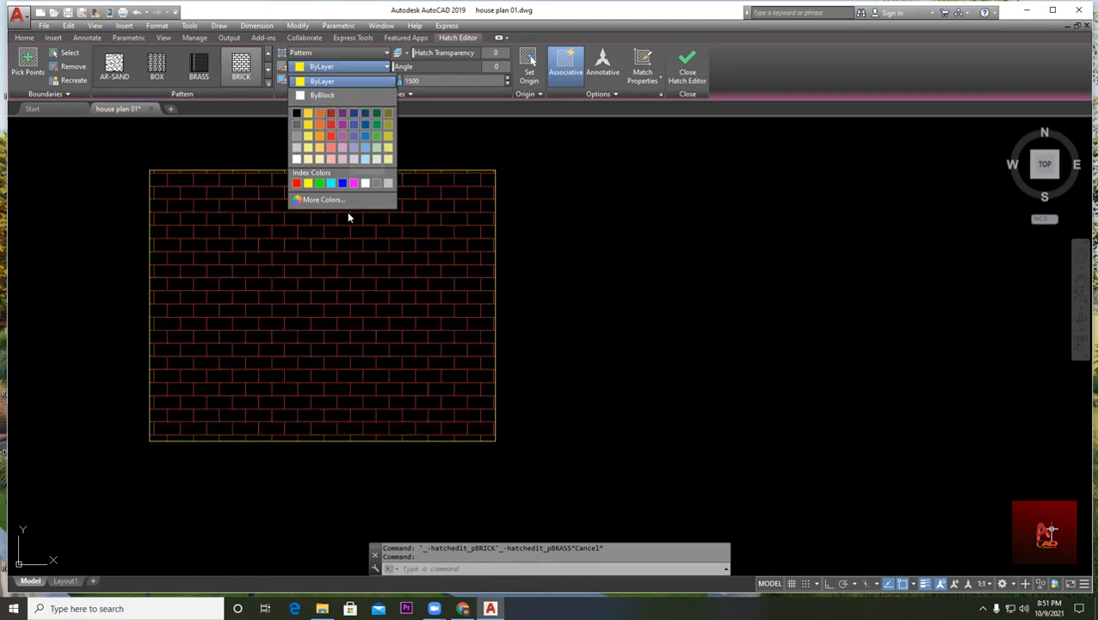
left_click(319, 182)
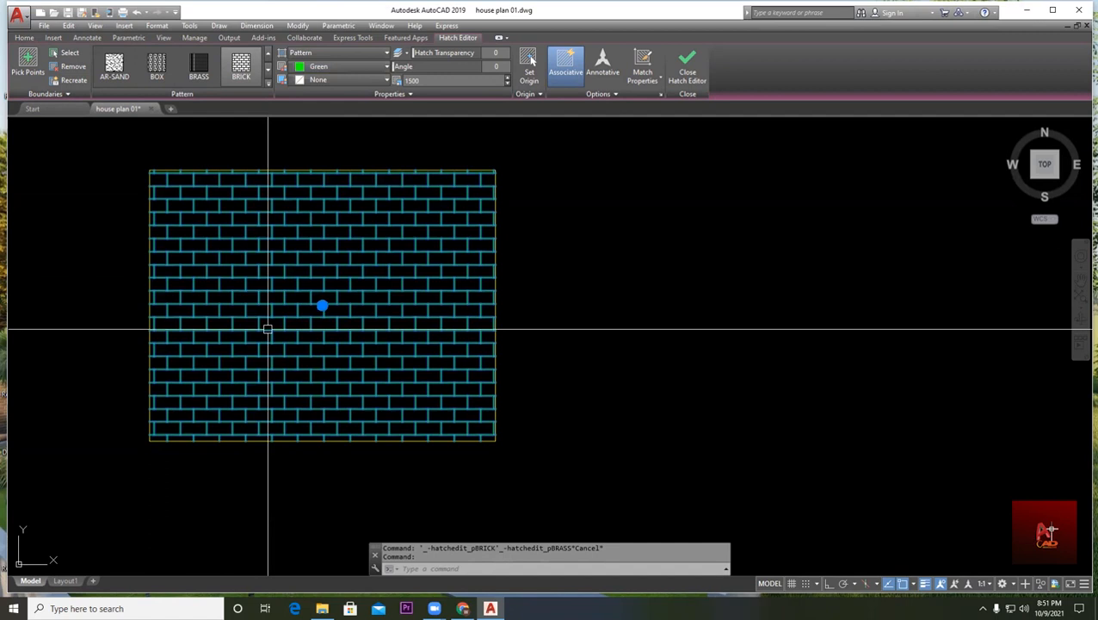
key("Escape")
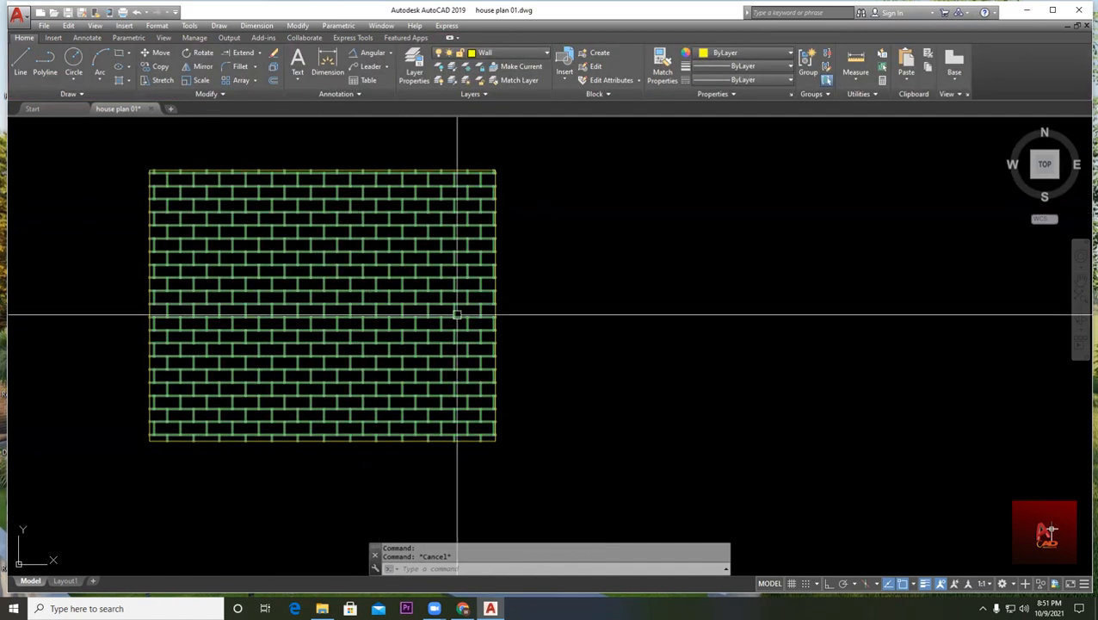
key("Escape")
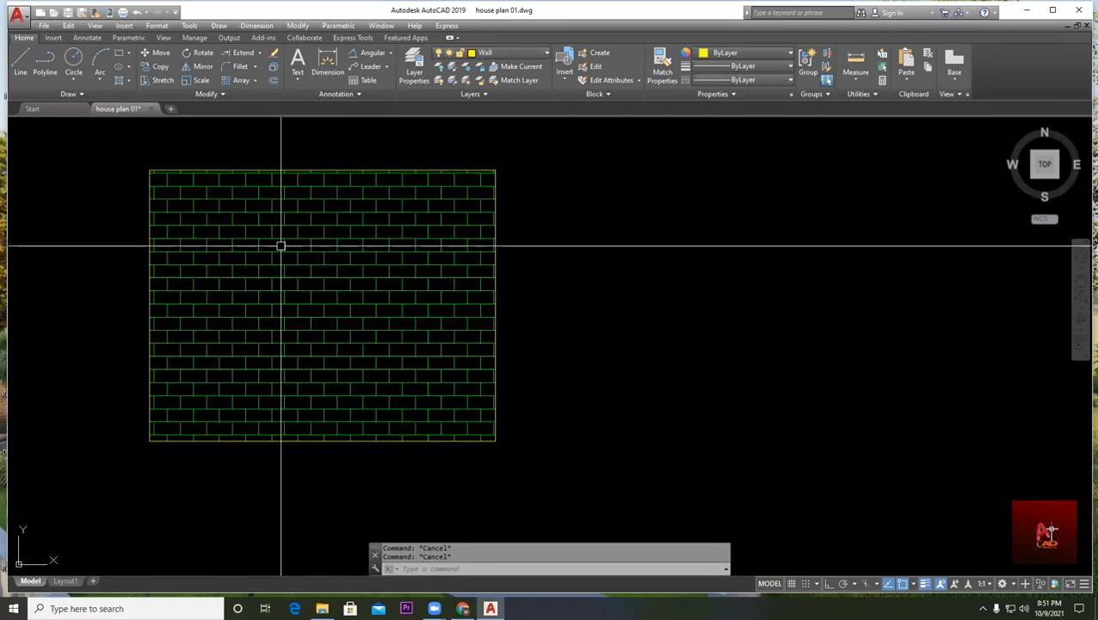
- Return the brick hatch's colour to ByLayer and finish the hatch edit
left_click(251, 246)
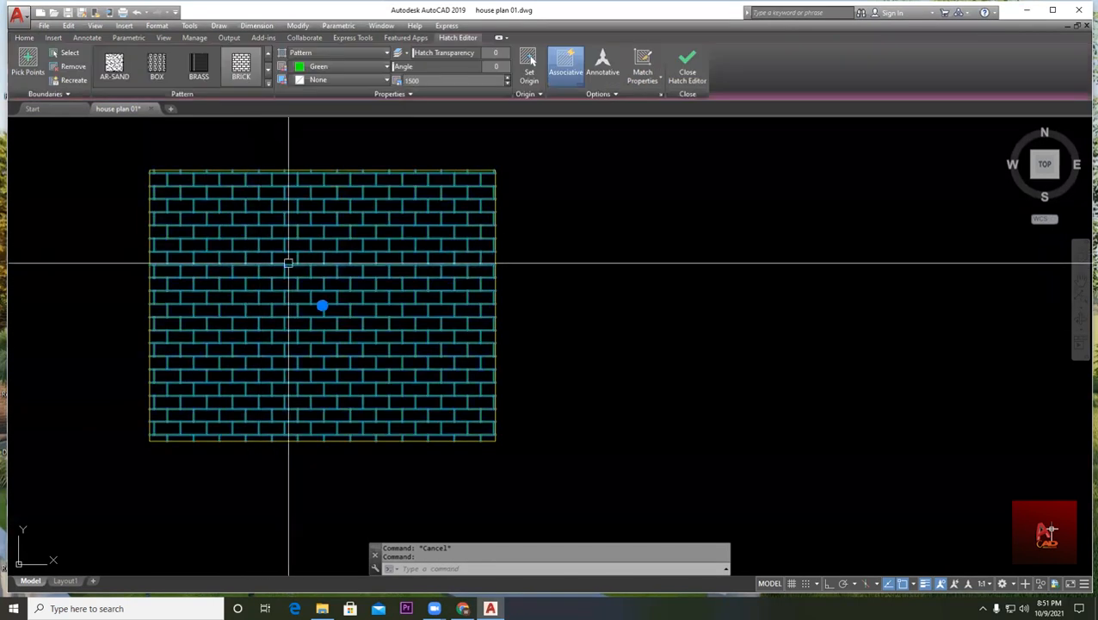
left_click(344, 69)
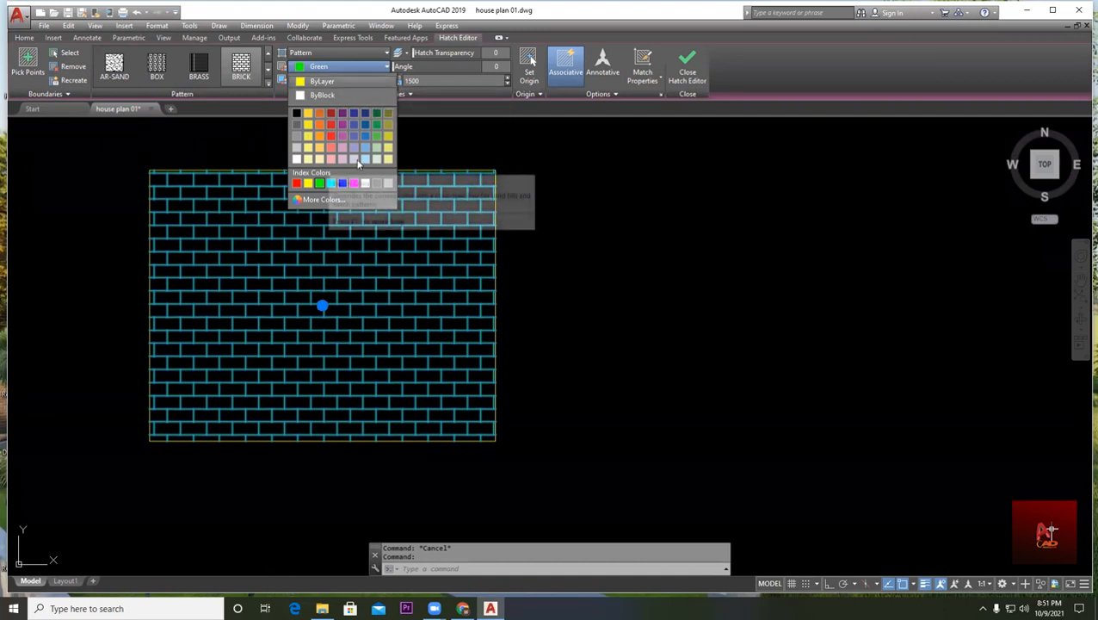
left_click(332, 83)
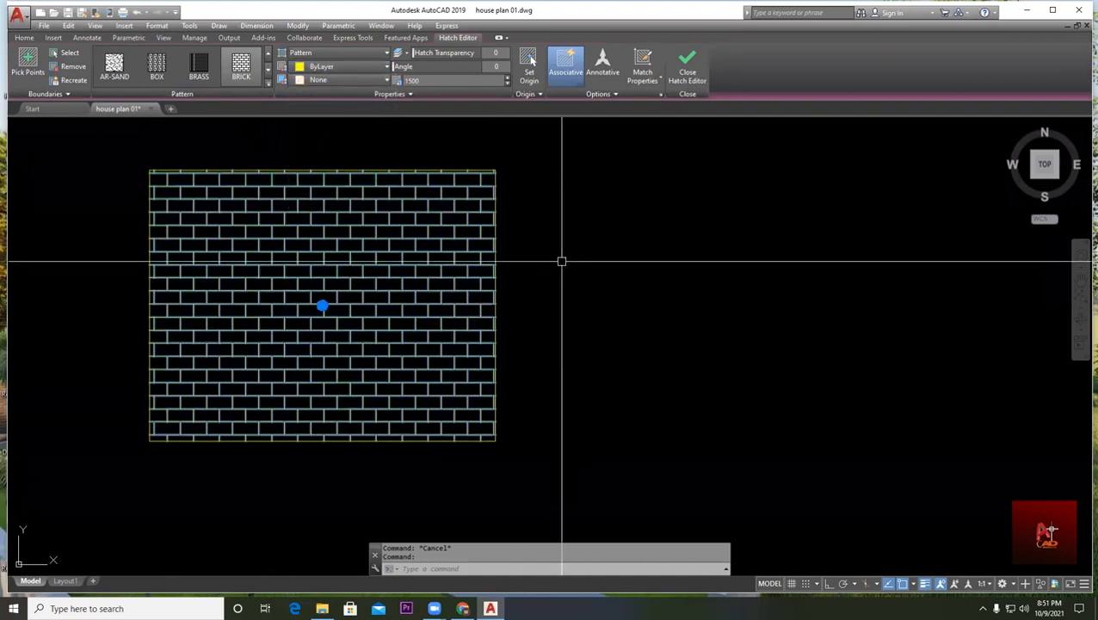
key("Escape")
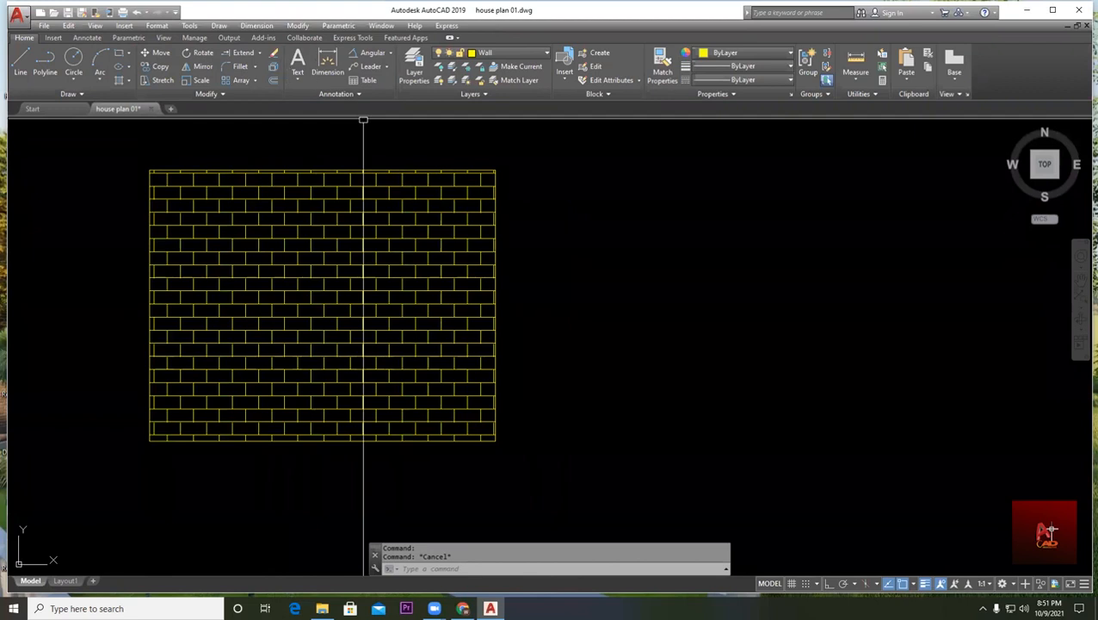
- Set the brick hatch's scale to 1700 and its angle to 45
left_click(216, 230)
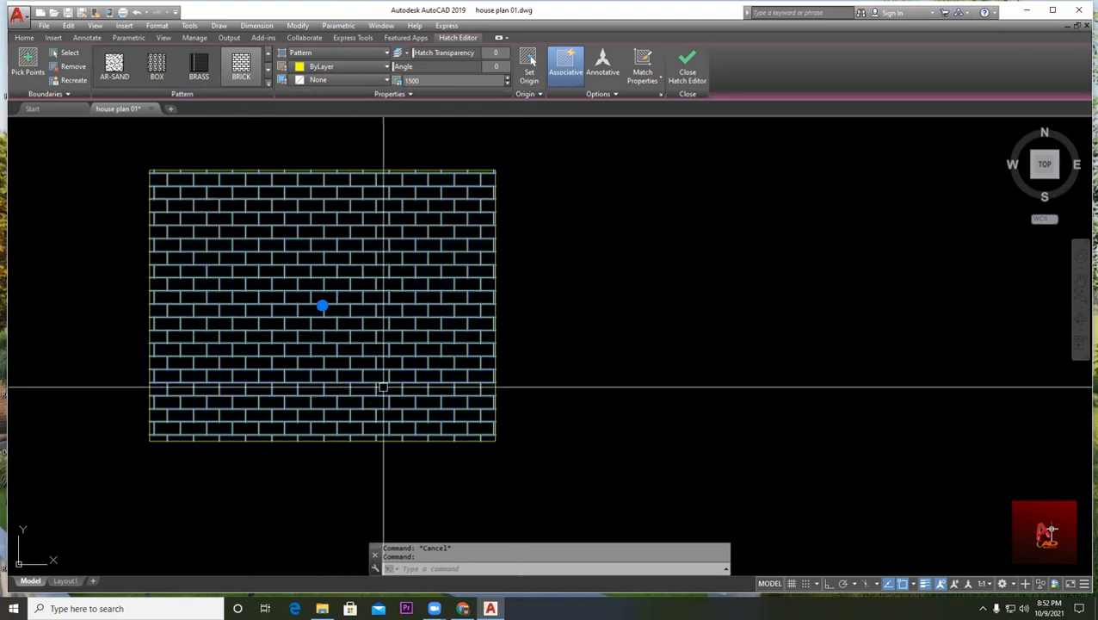
left_click(423, 80)
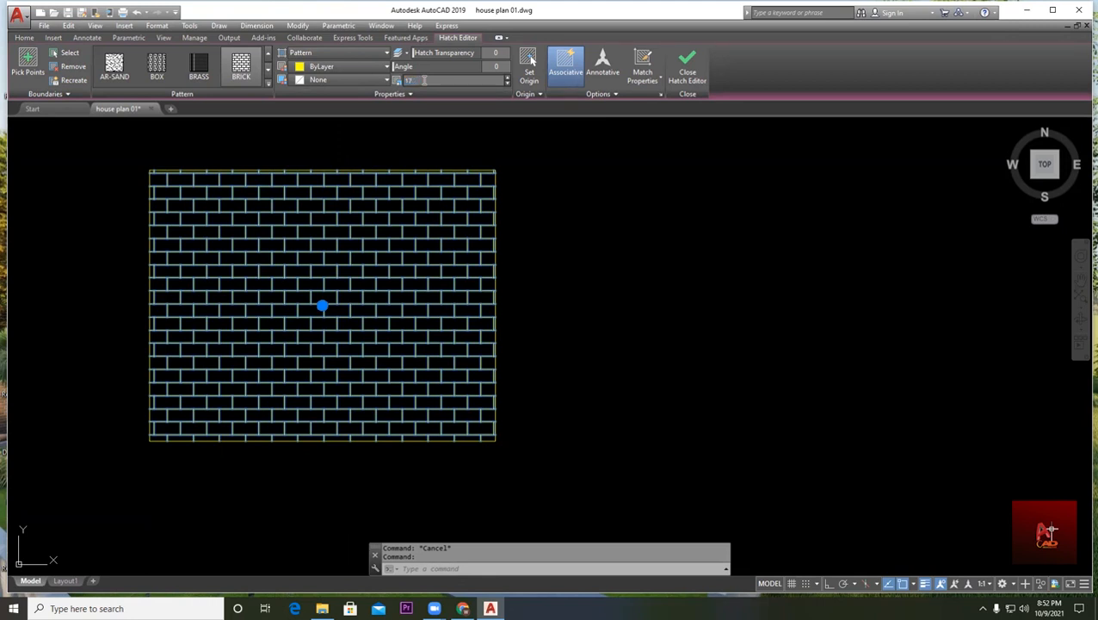
key("Return")
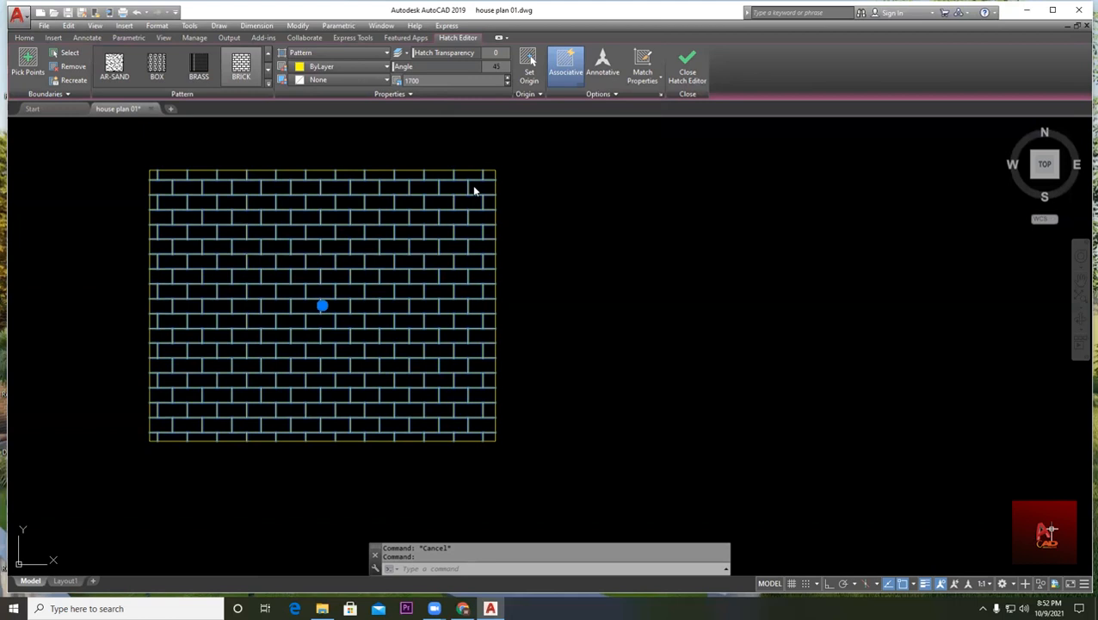
key("Return")
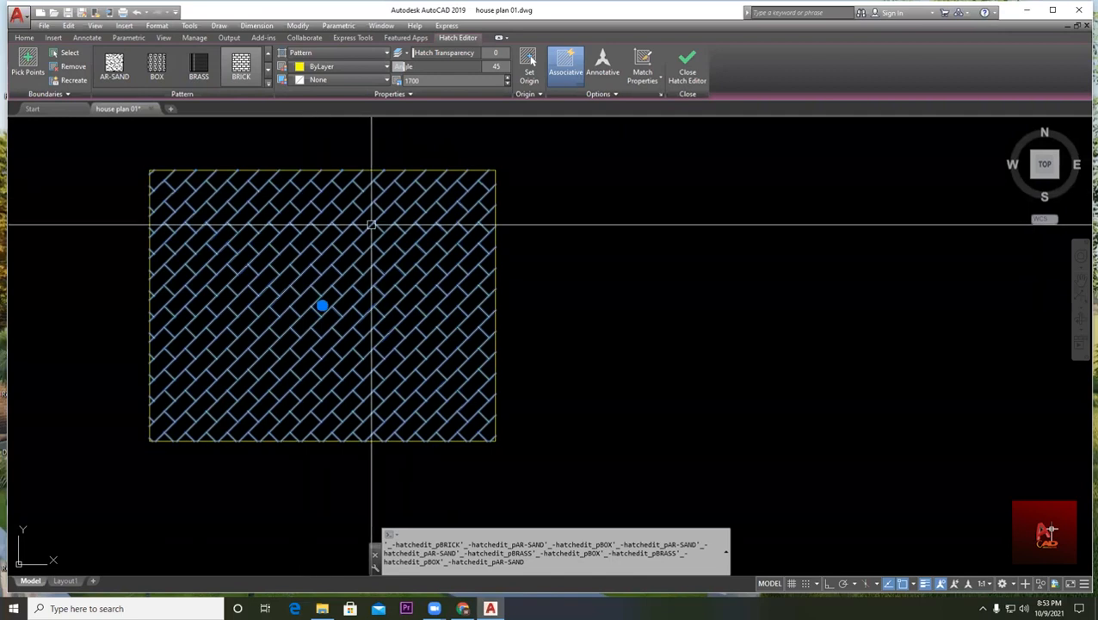
left_click(268, 86)
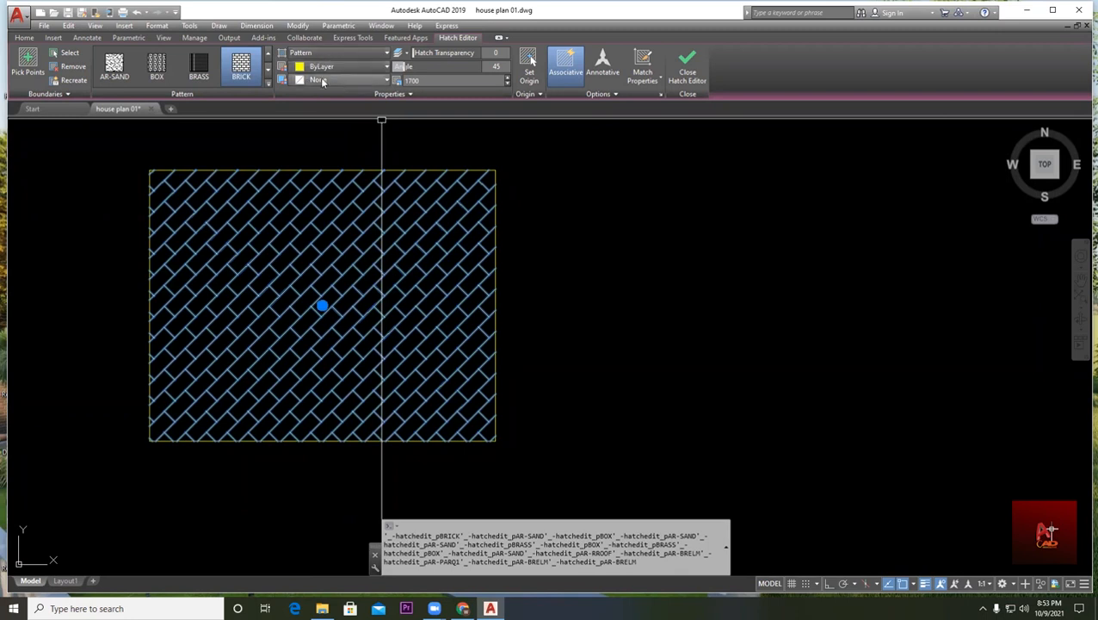
left_click(344, 66)
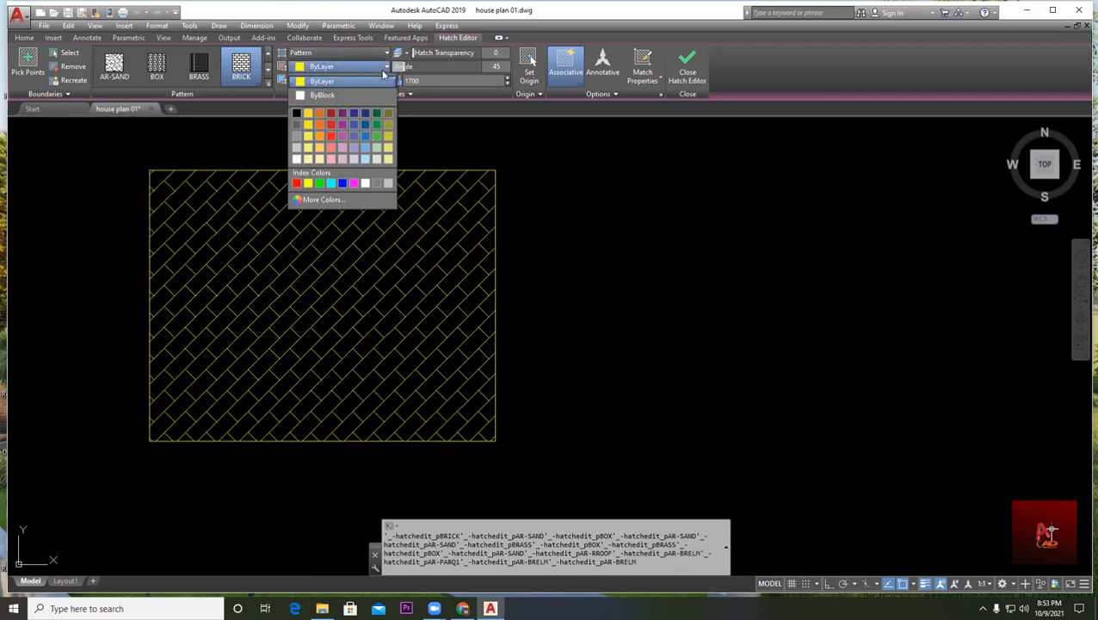
left_click(385, 72)
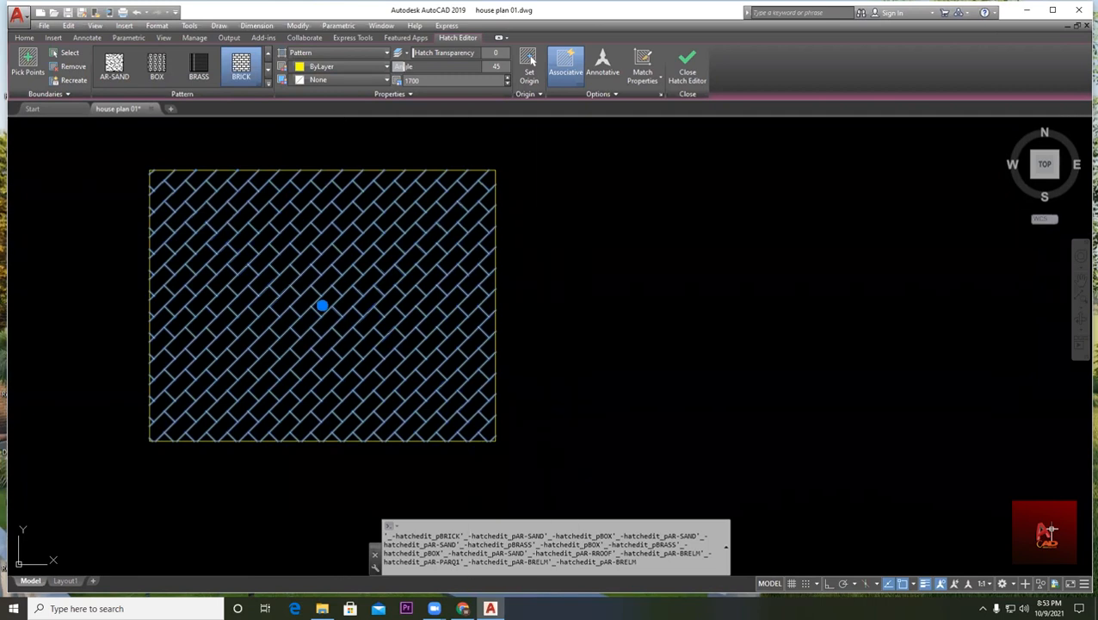
- Finish the hatch edit and change the Wall layer's colour to white
key("Escape")
scroll(548, 203, "down", 4)
middle_click_drag(600, 214, 463, 213)
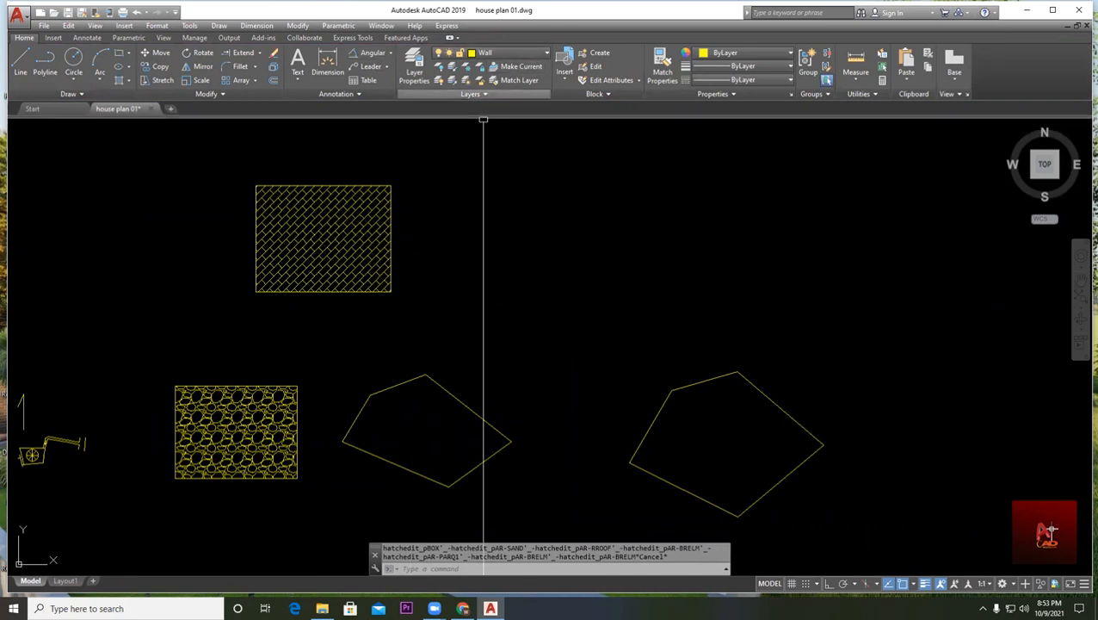
left_click(498, 54)
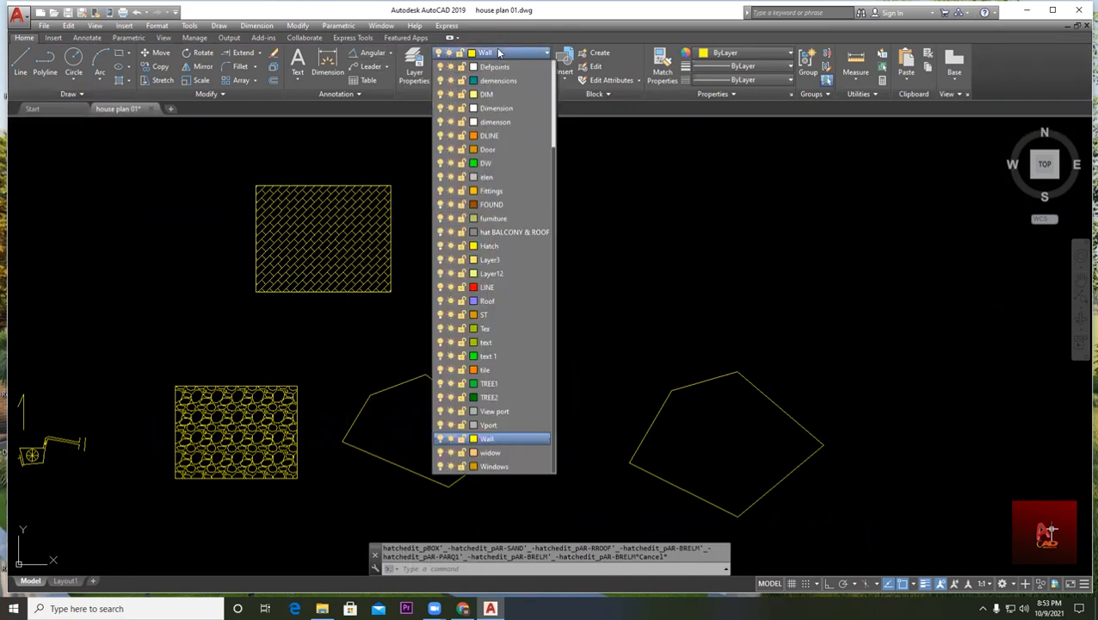
left_click(473, 439)
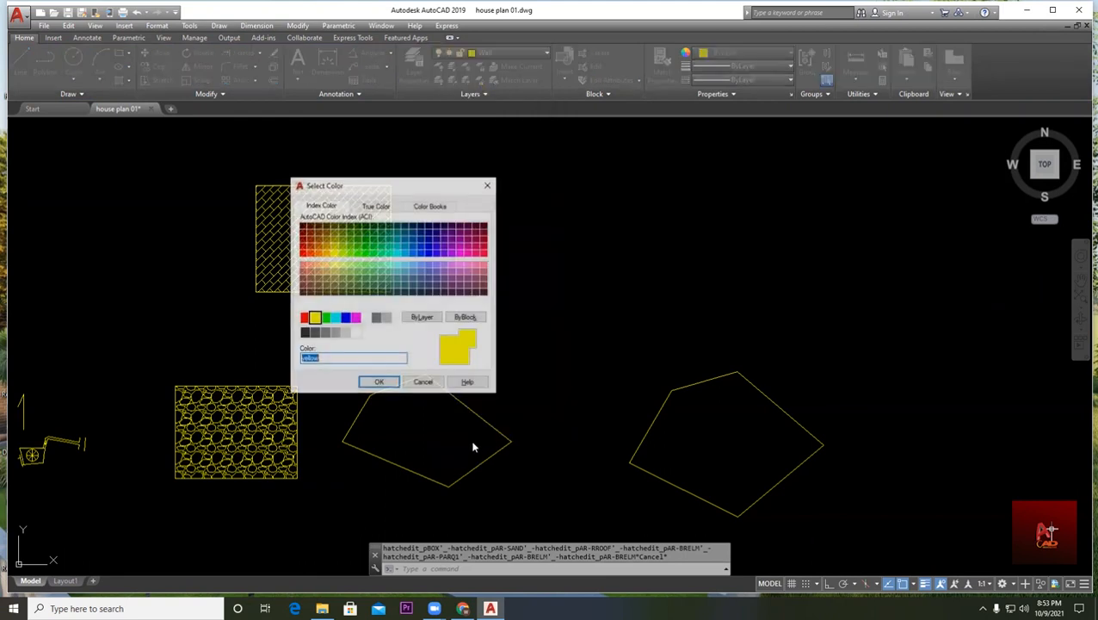
left_click(379, 383)
middle_click_drag(544, 296, 563, 253)
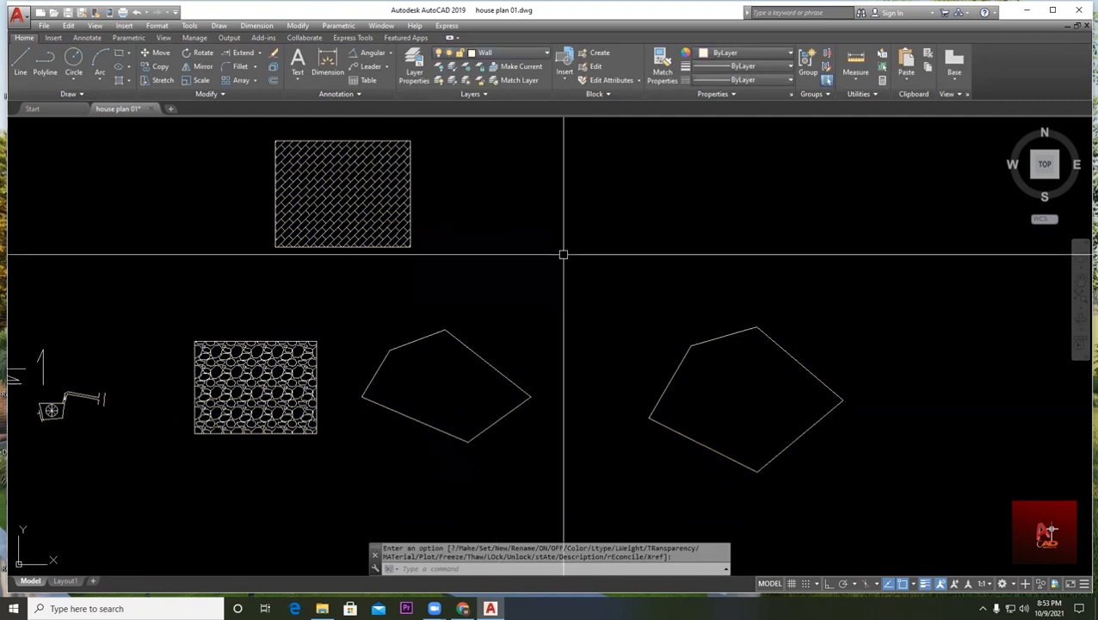
scroll(315, 191, "up", 2)
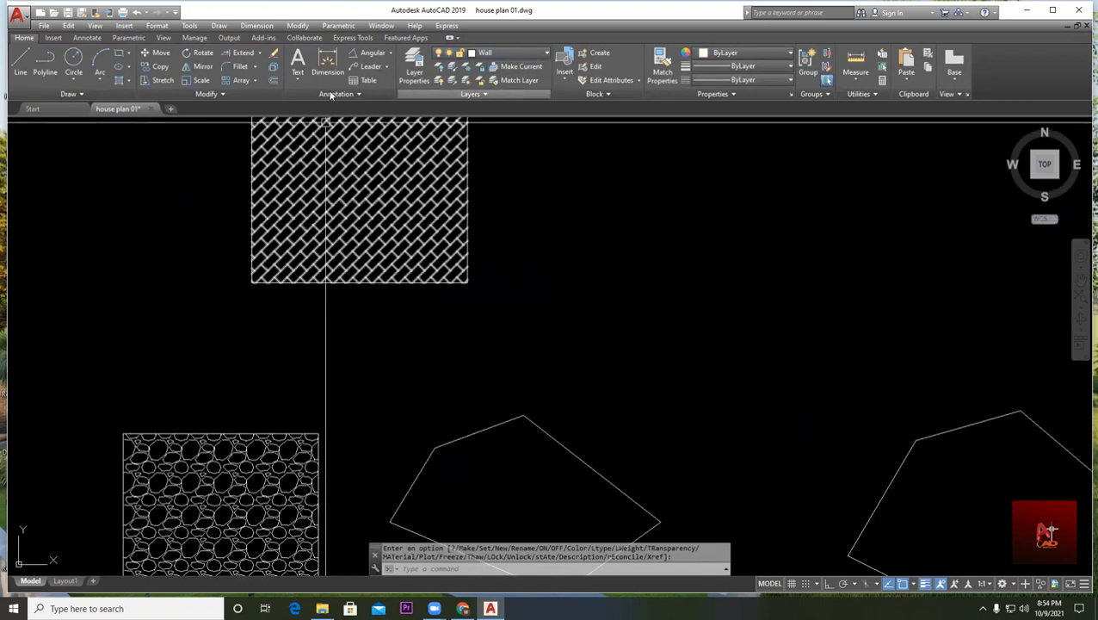
scroll(409, 222, "down", 4)
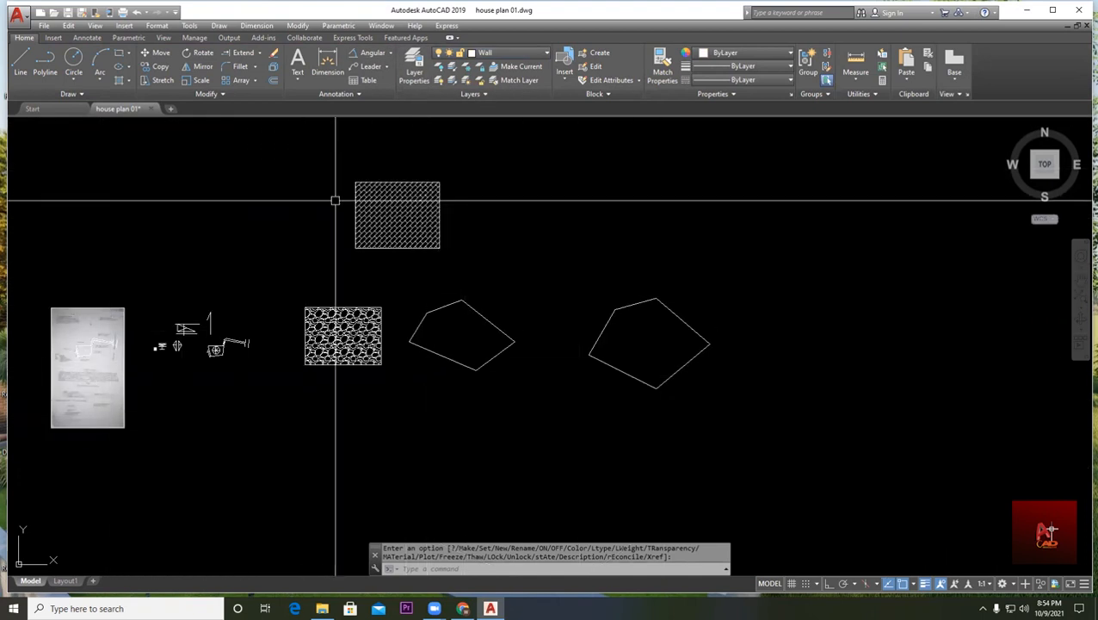
scroll(645, 489, "up", 2)
scroll(500, 240, "down", 2)
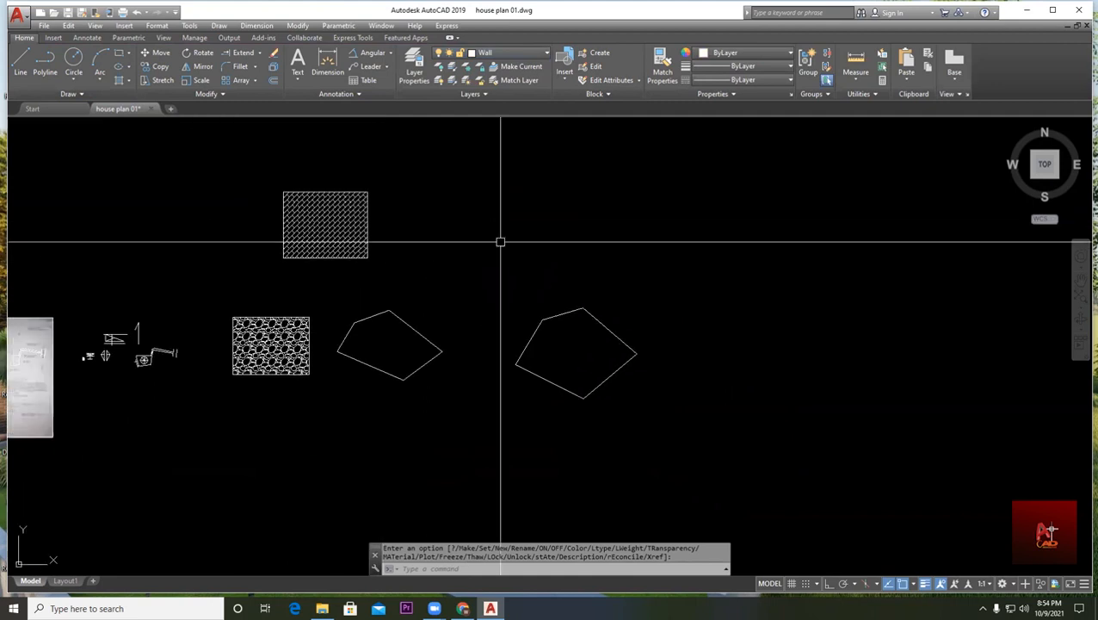
- Set the Wall layer's colour back to yellow
left_click(512, 54)
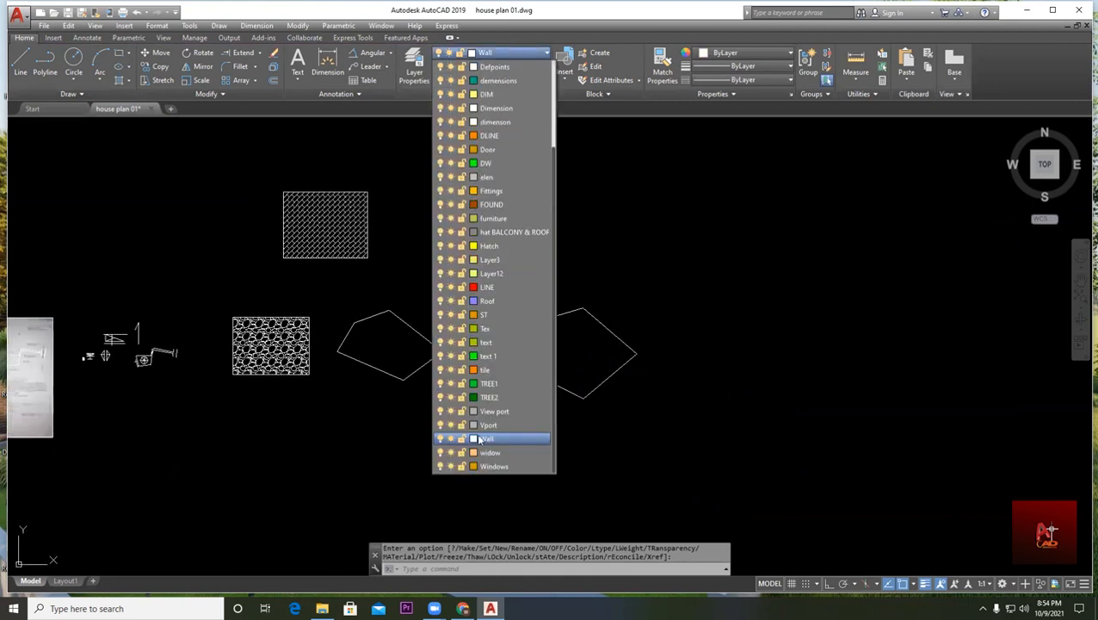
left_click(474, 439)
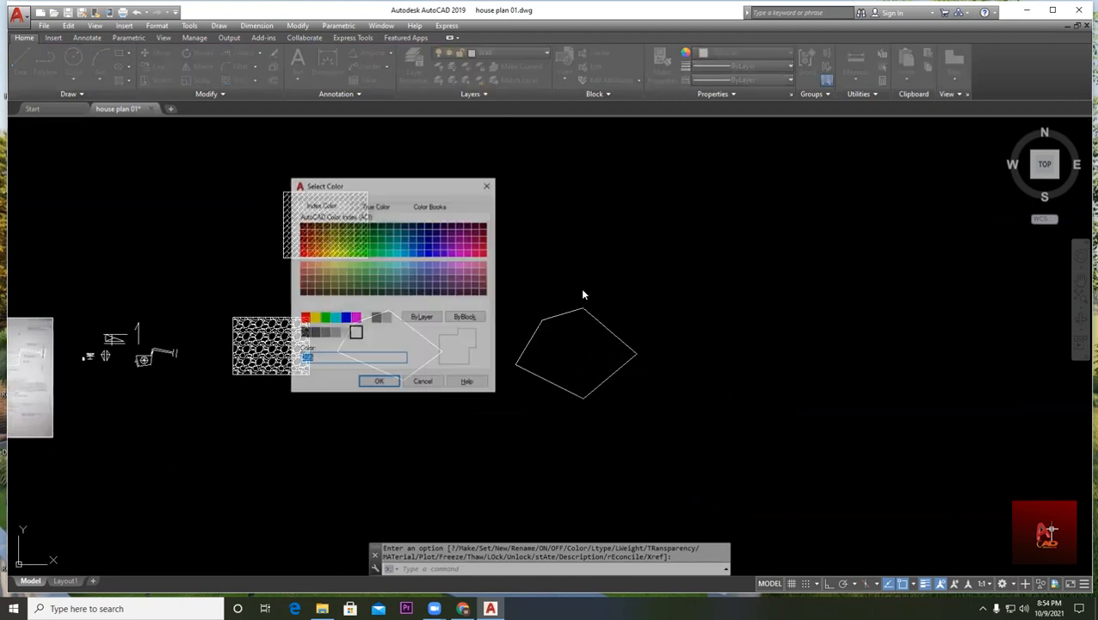
left_click(315, 318)
left_click(373, 386)
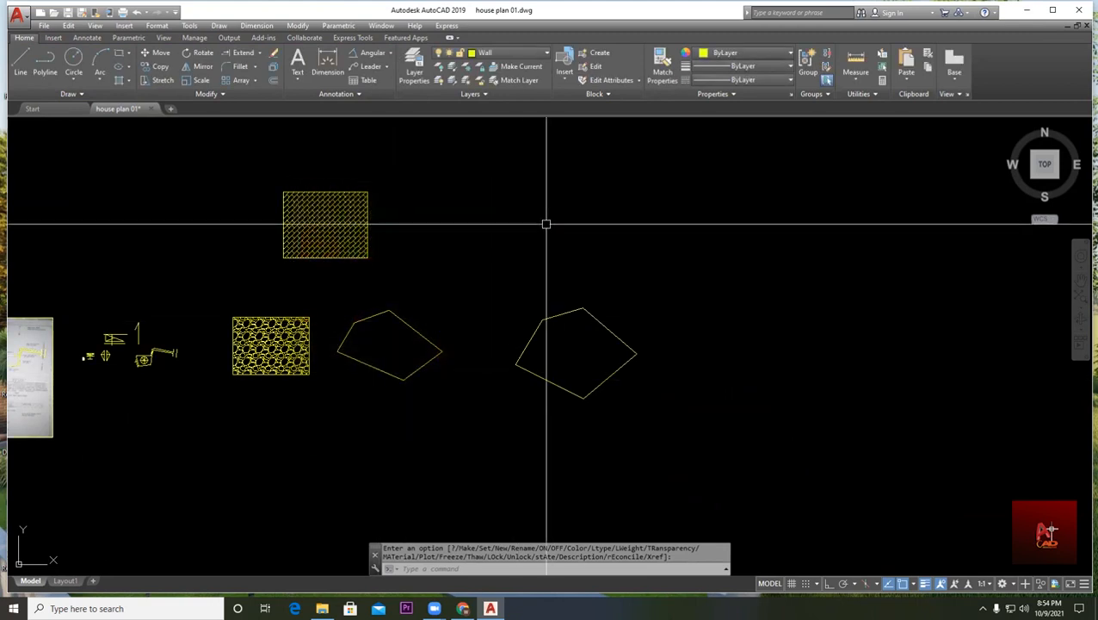
key("Escape")
middle_click_drag(316, 282, 445, 271)
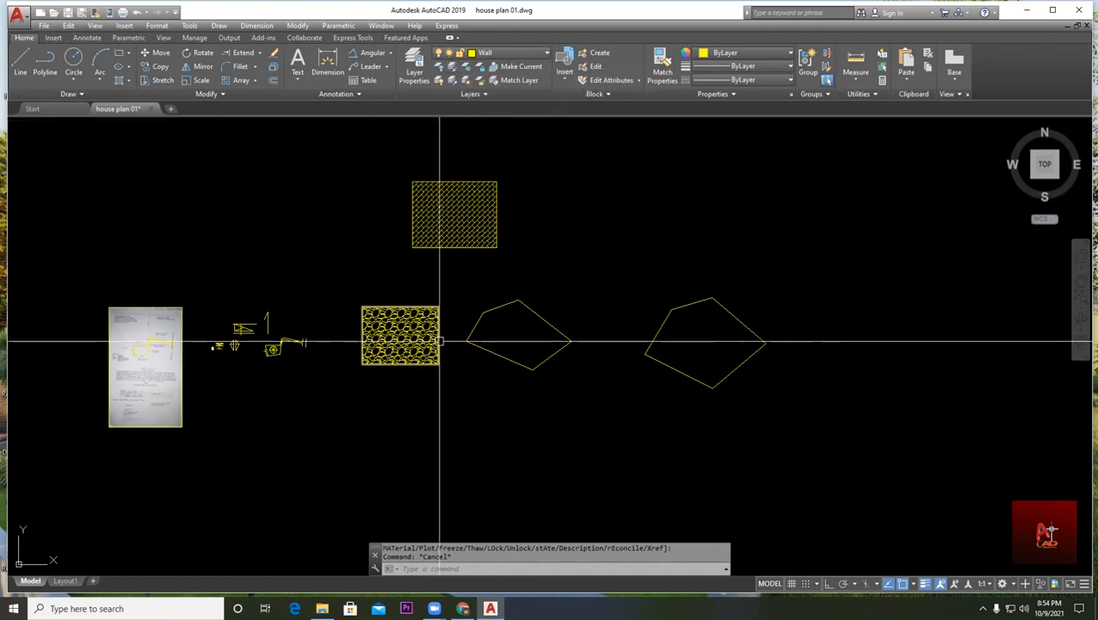
scroll(440, 342, "up", 2)
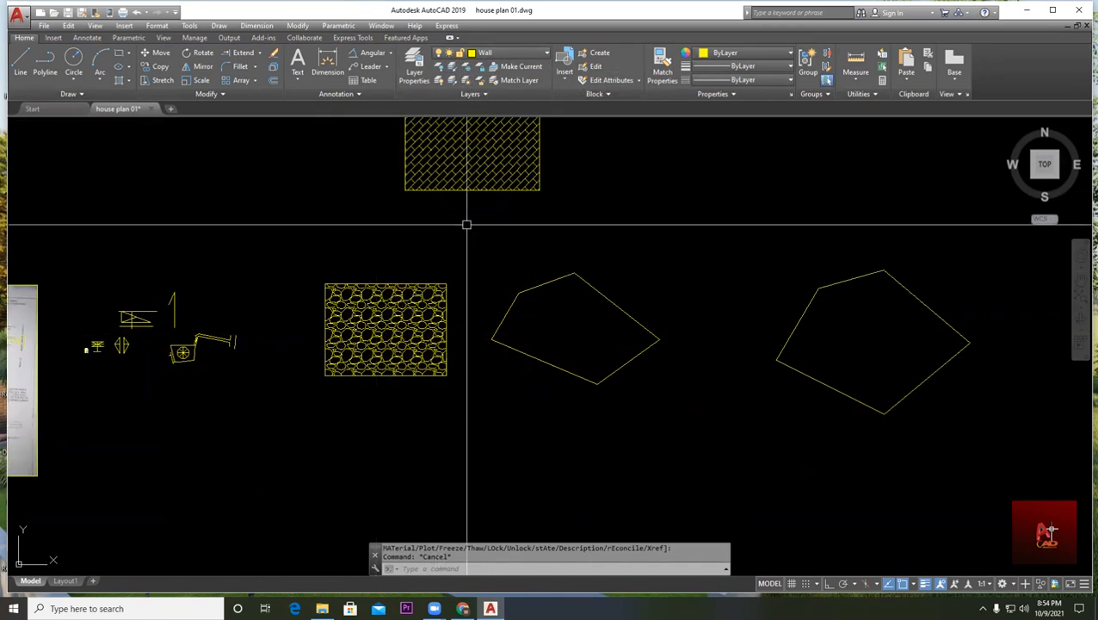
middle_click_drag(546, 333, 433, 348)
middle_click_drag(454, 191, 443, 370)
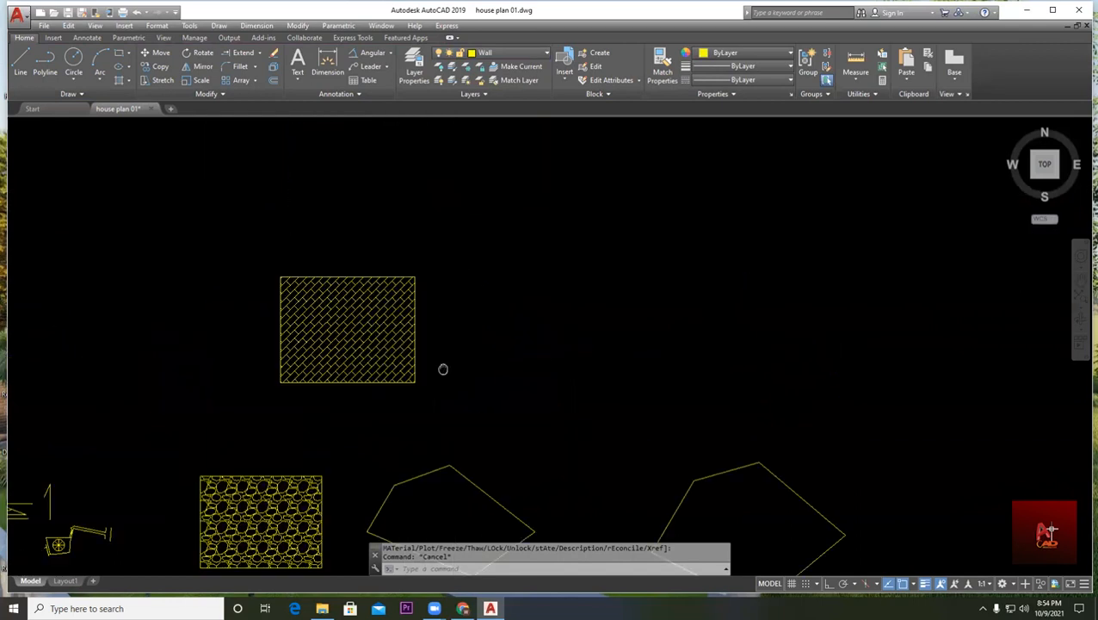
scroll(405, 234, "up", 2)
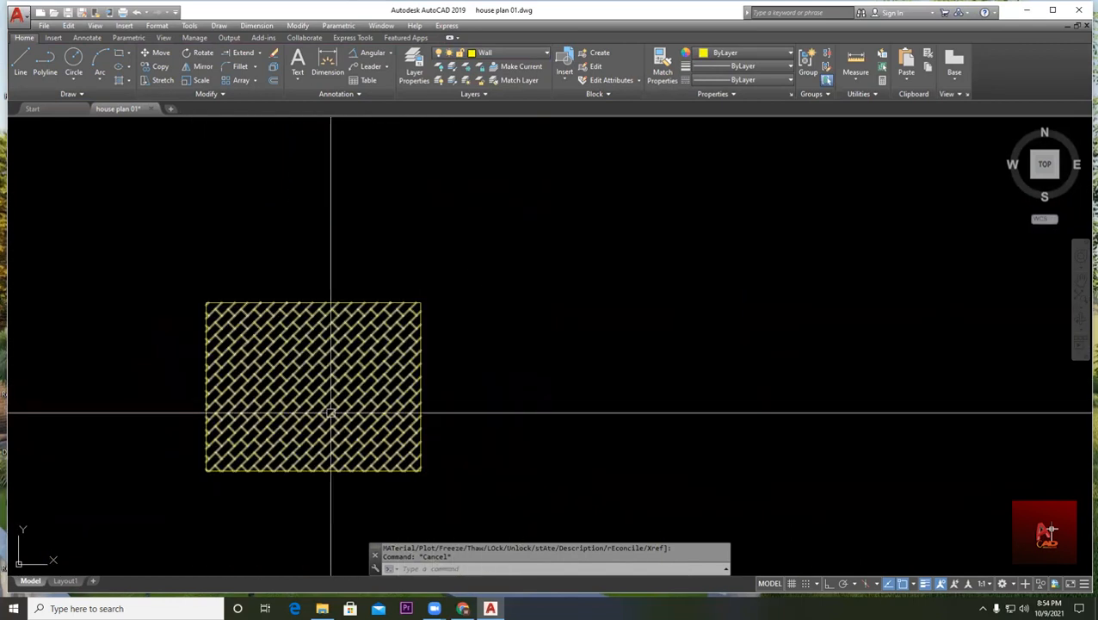
middle_click_drag(330, 413, 321, 267)
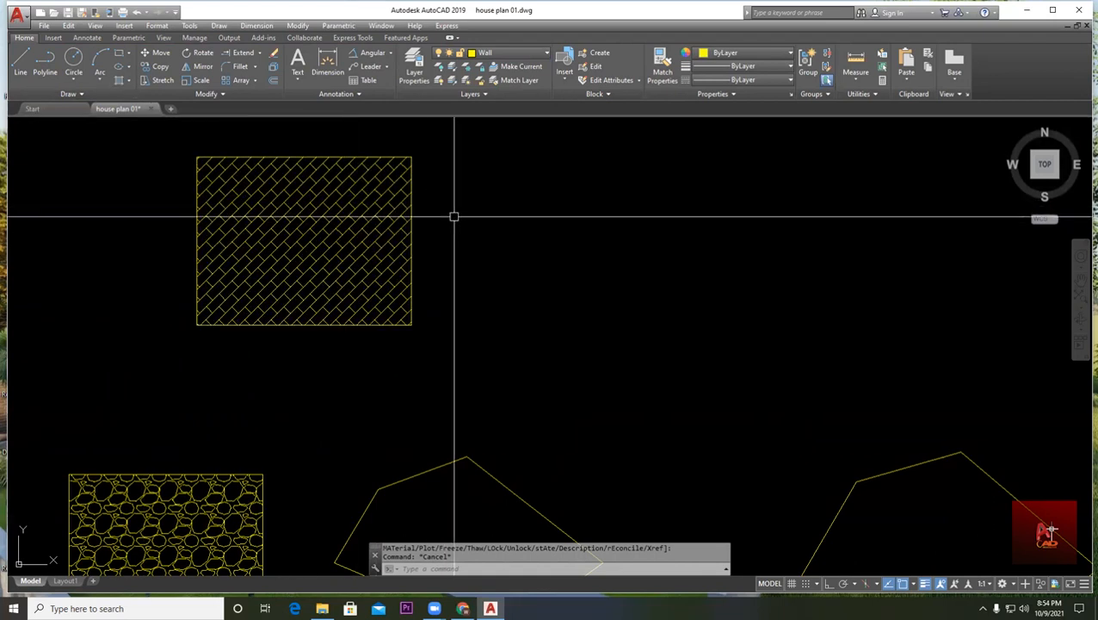
middle_click_drag(493, 212, 333, 233)
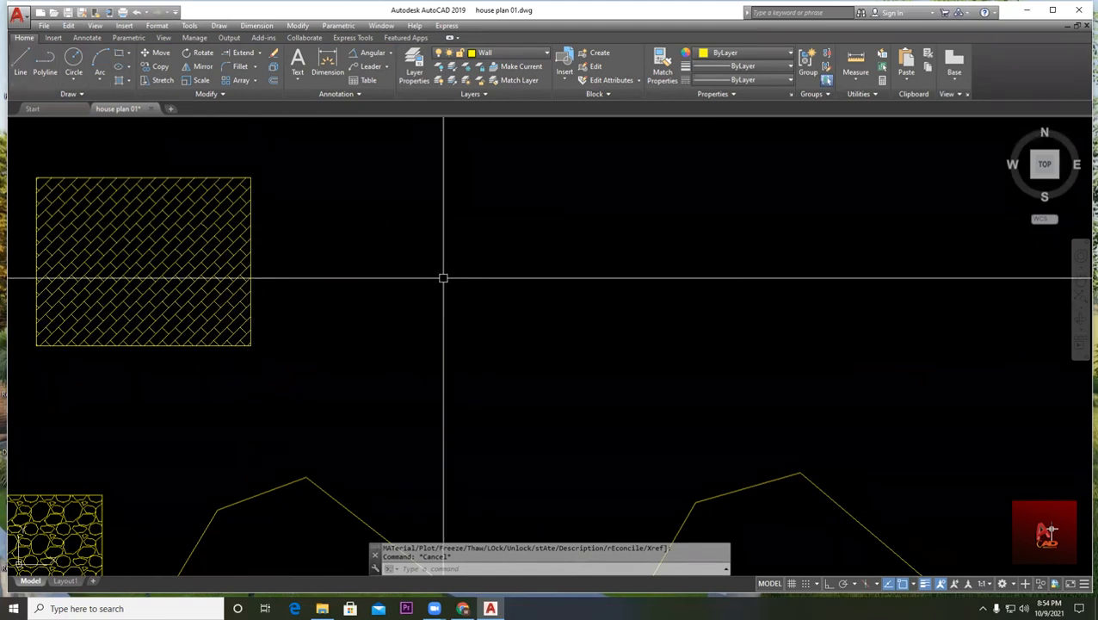
left_click(73, 76)
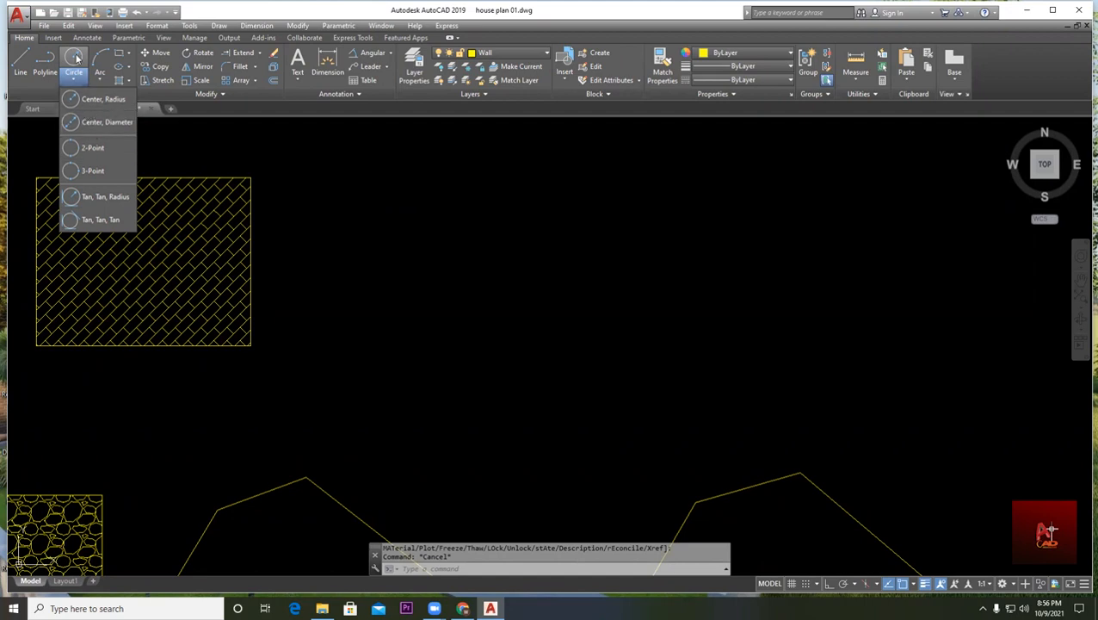
left_click(90, 99)
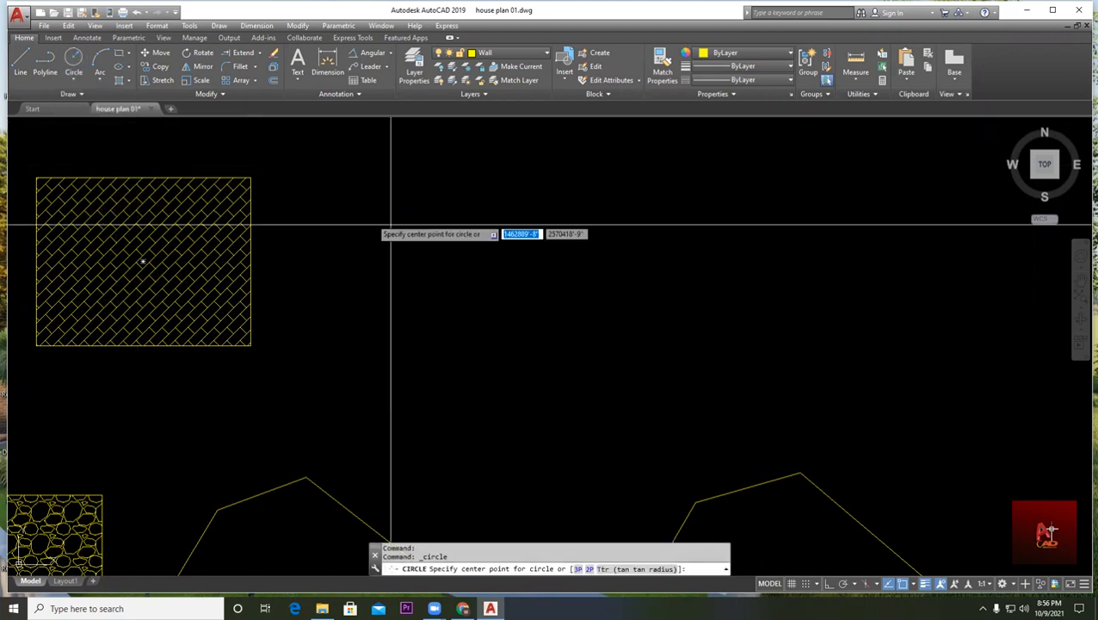
middle_click_drag(509, 258, 363, 235)
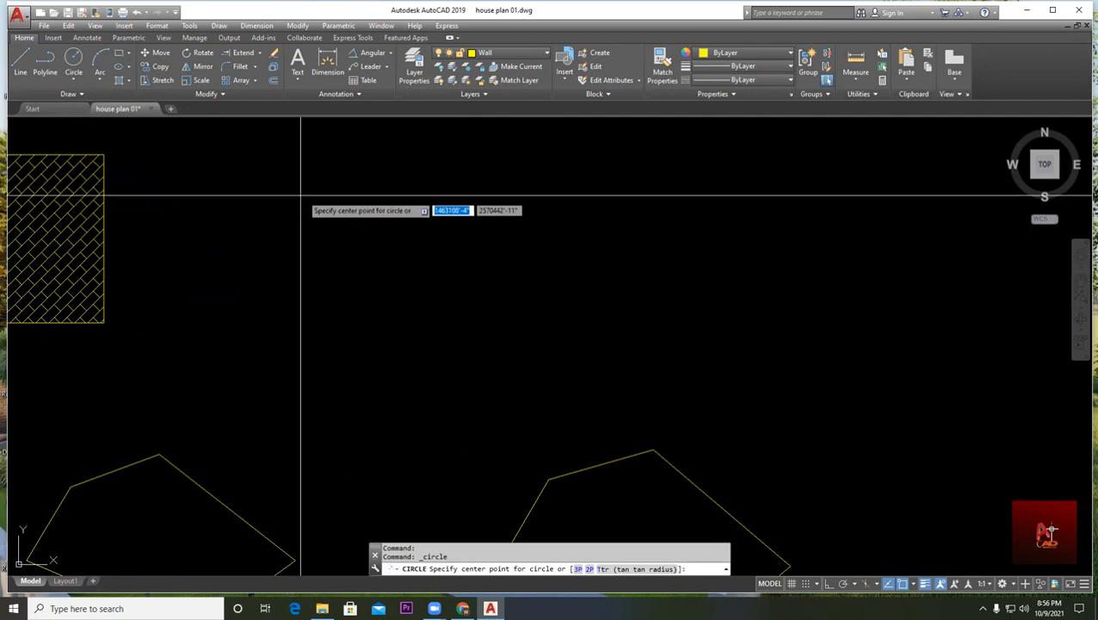
left_click(370, 247)
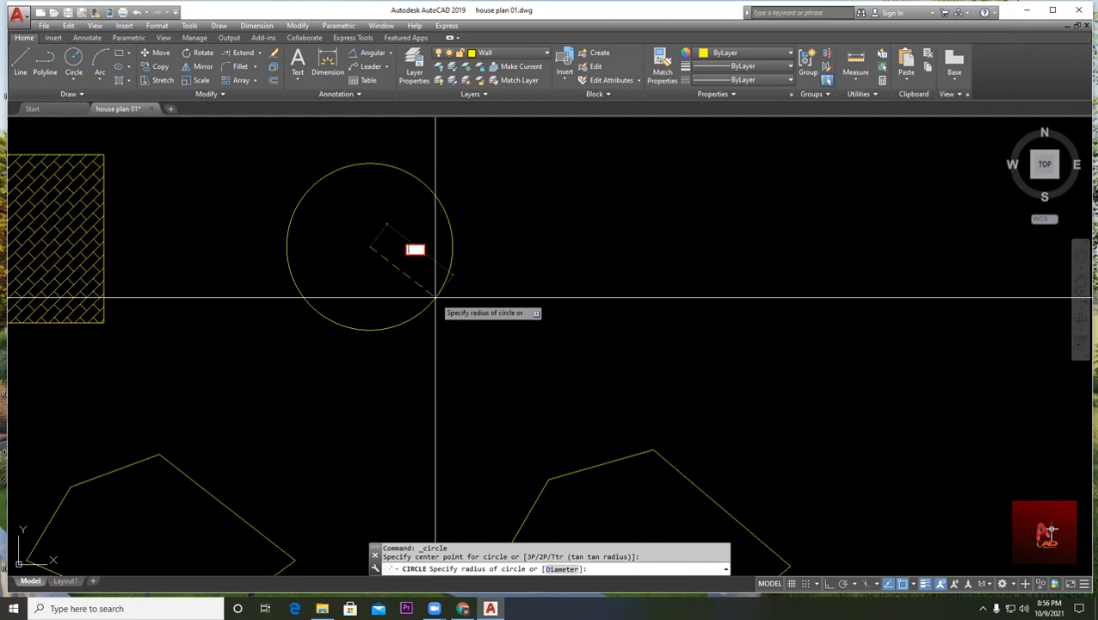
key("Escape")
- Draw a circle with a radius of 6 inches in the empty area beside the brick-hatched rectangle
left_click(74, 62)
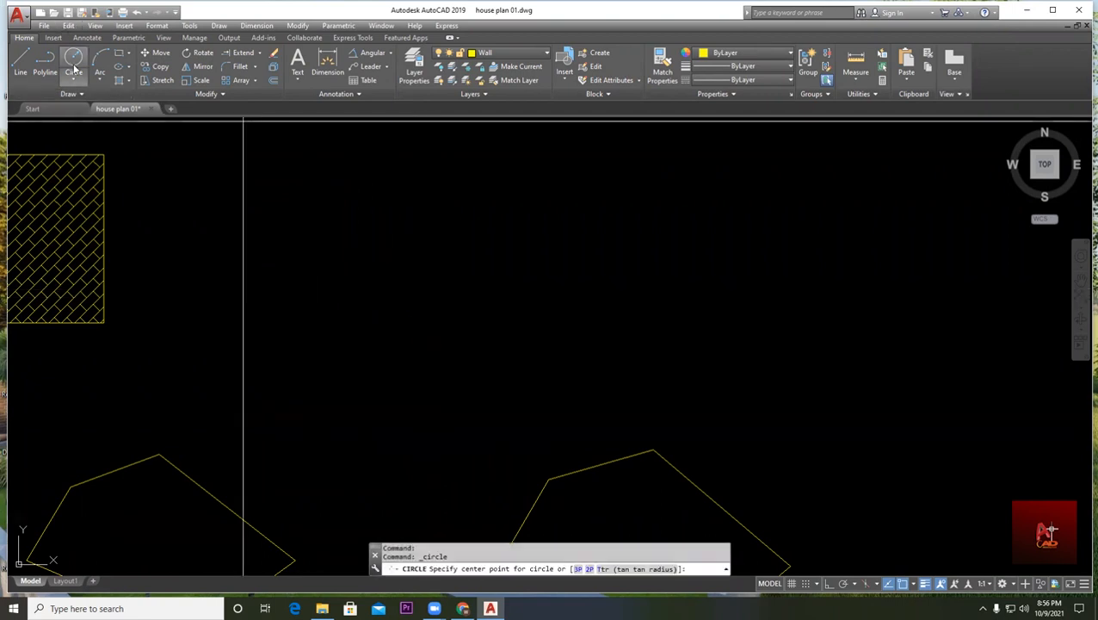
left_click(370, 234)
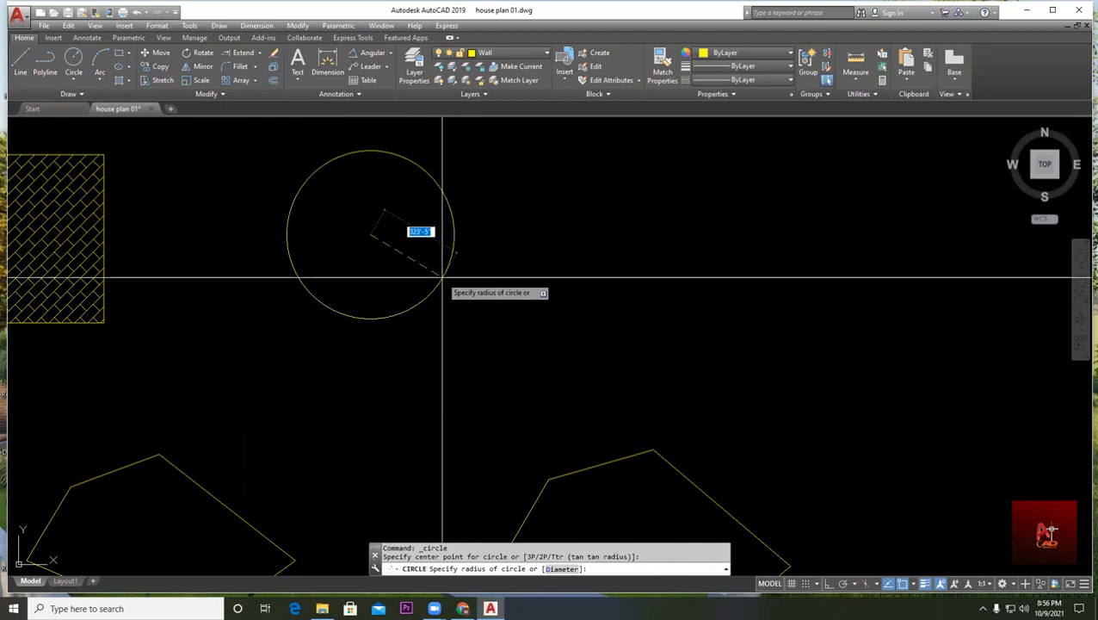
key("Return")
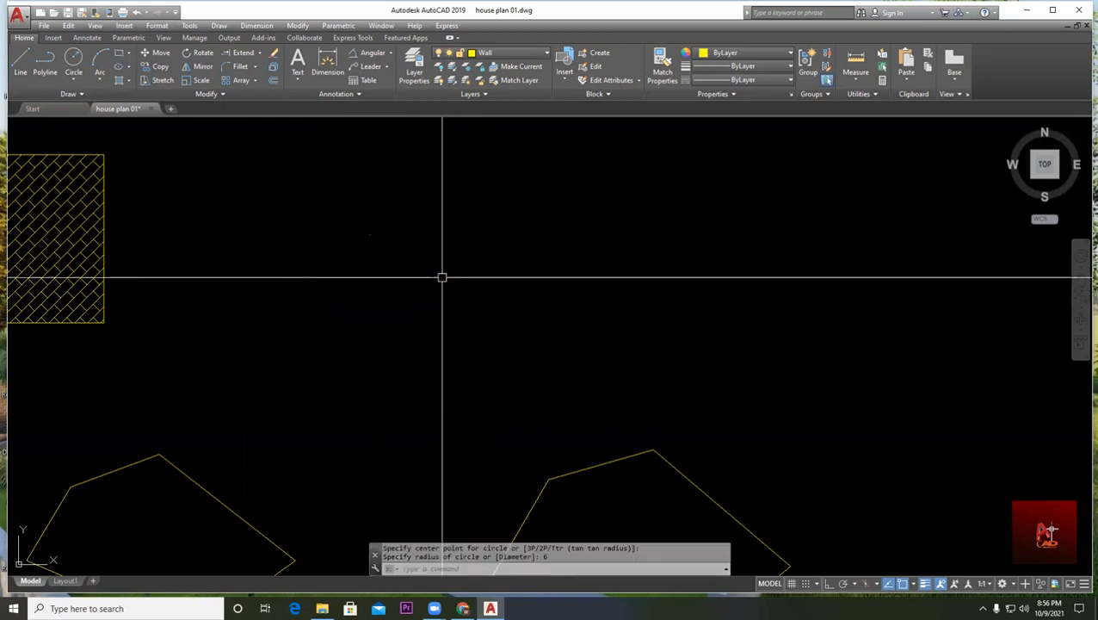
scroll(362, 225, "up", 6)
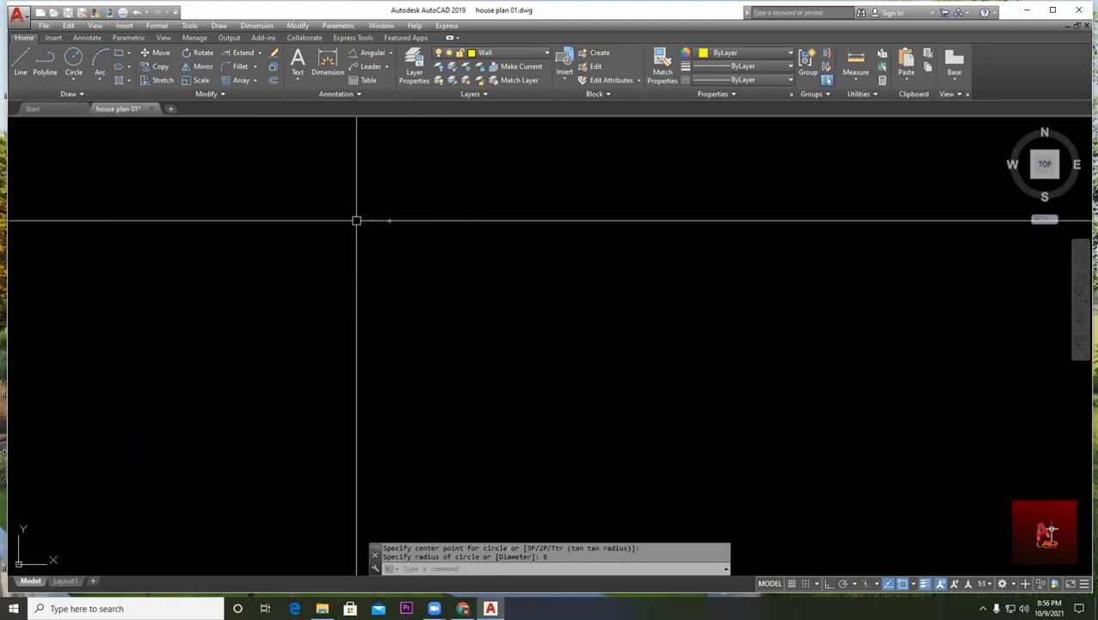
scroll(414, 217, "up", 8)
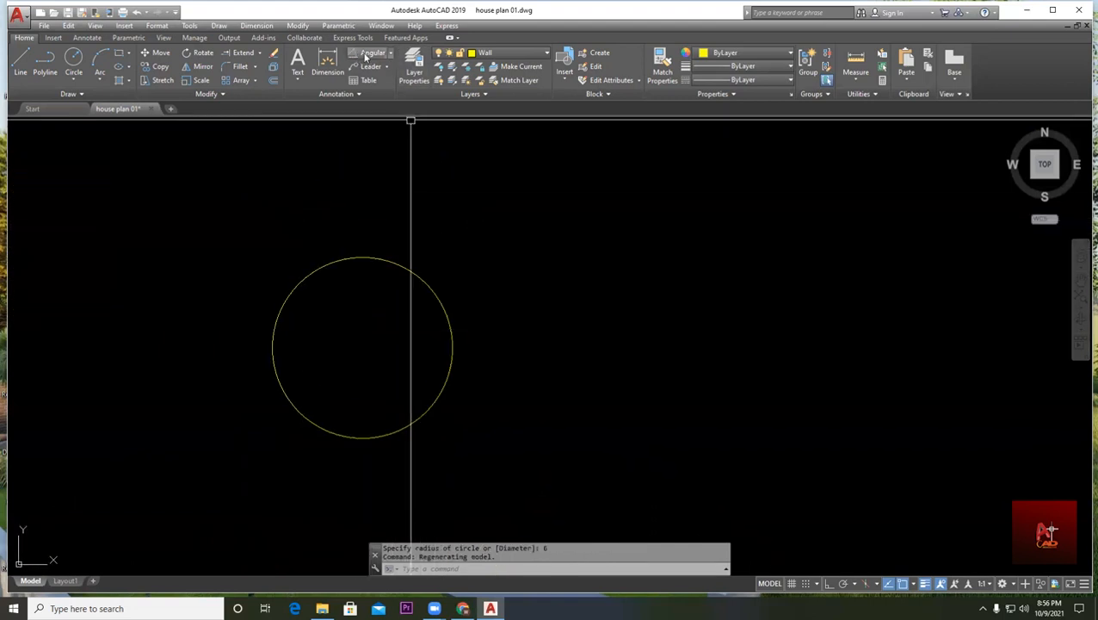
- Try to add a radius dimension to the new small circle
left_click(391, 53)
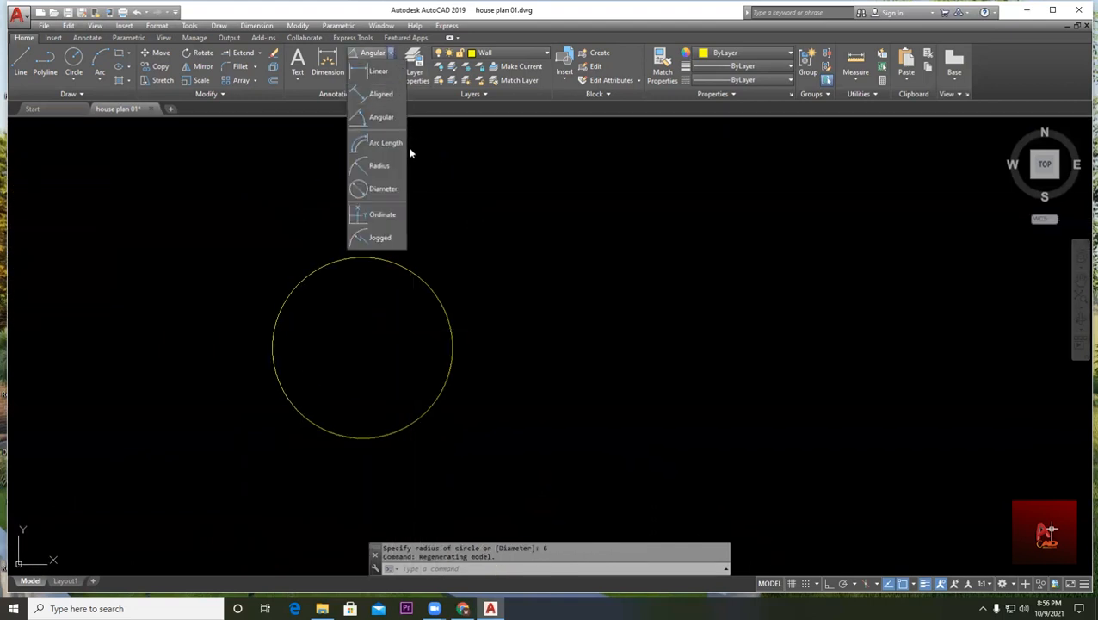
left_click(380, 165)
left_click(429, 297)
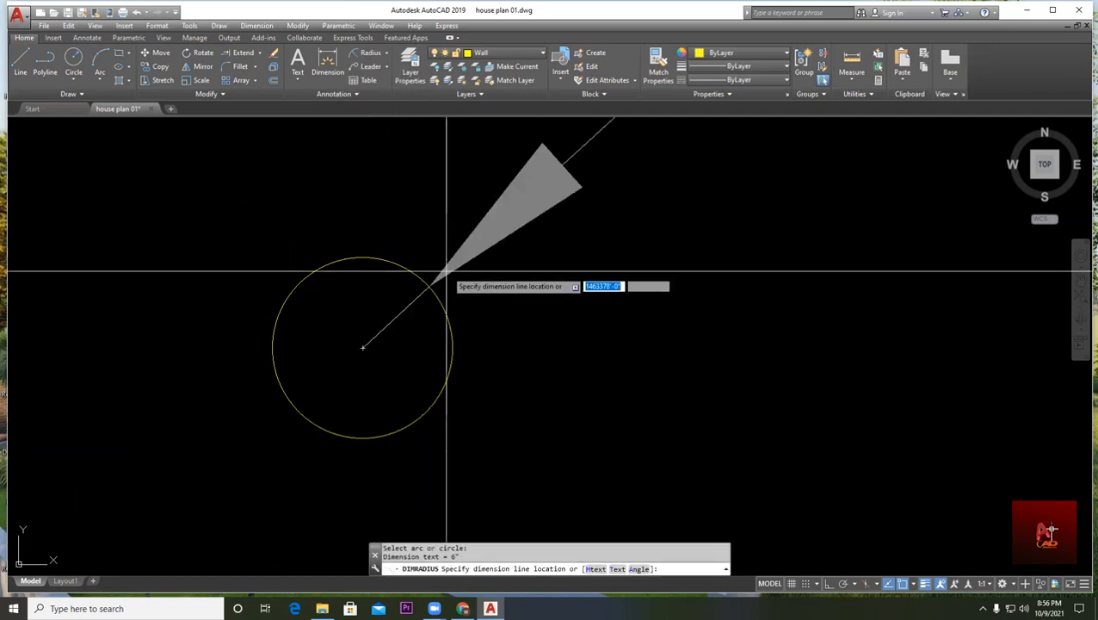
scroll(445, 272, "down", 5)
scroll(379, 272, "up", 3)
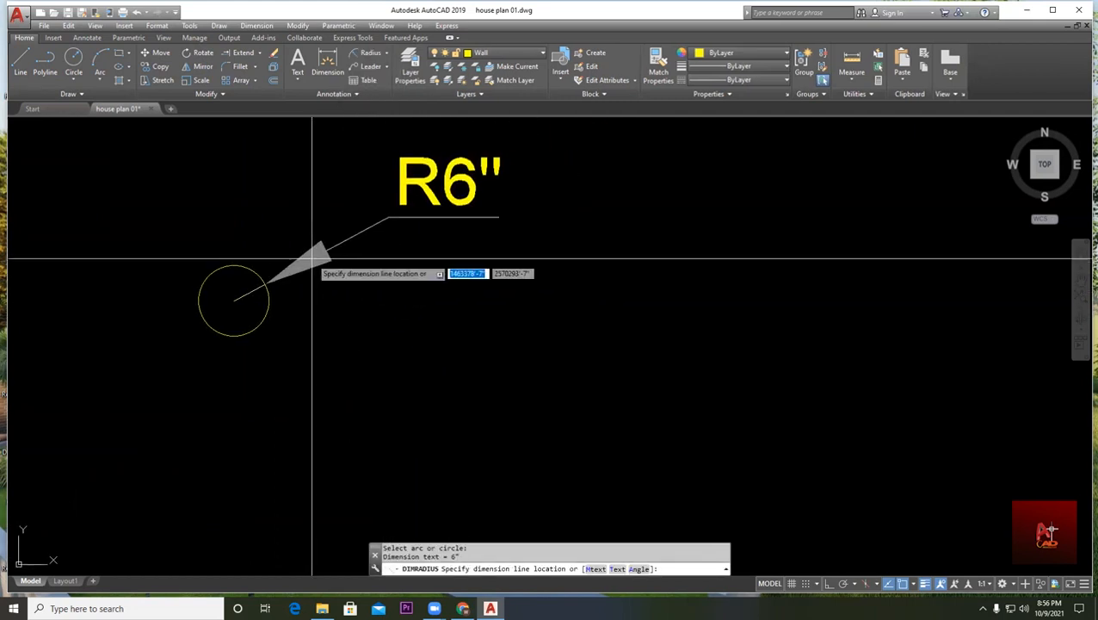
key("Escape")
- Erase the 6-inch-radius circle
type("e")
key("Return")
left_click(605, 443)
left_click(203, 221)
key("Return")
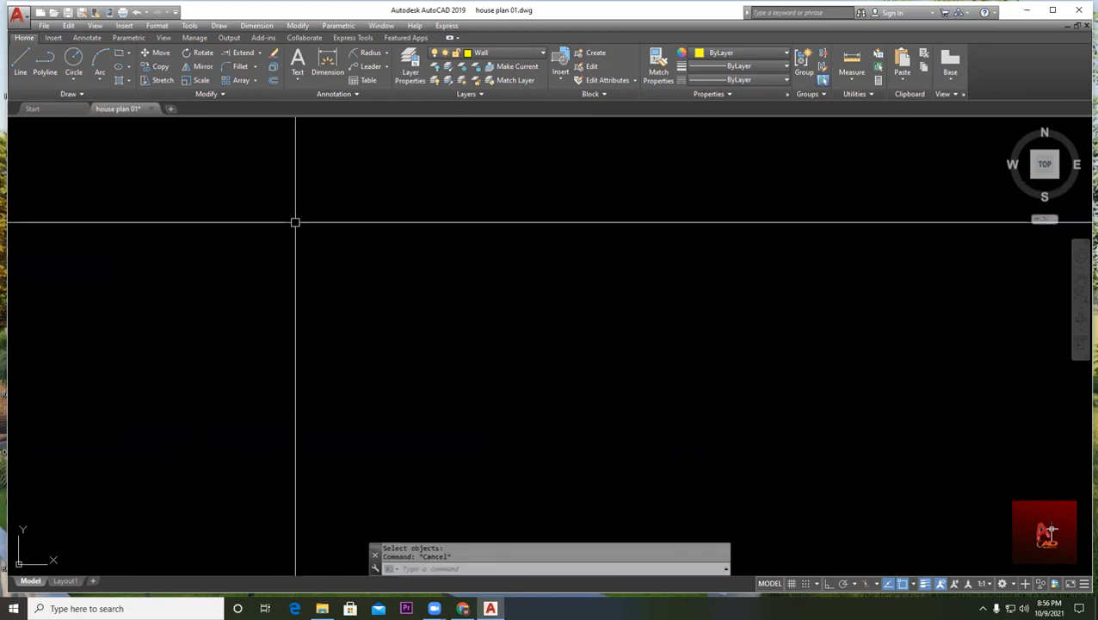
- Draw a circle by centre and radius in the empty area, with a radius of 5'
left_click(74, 58)
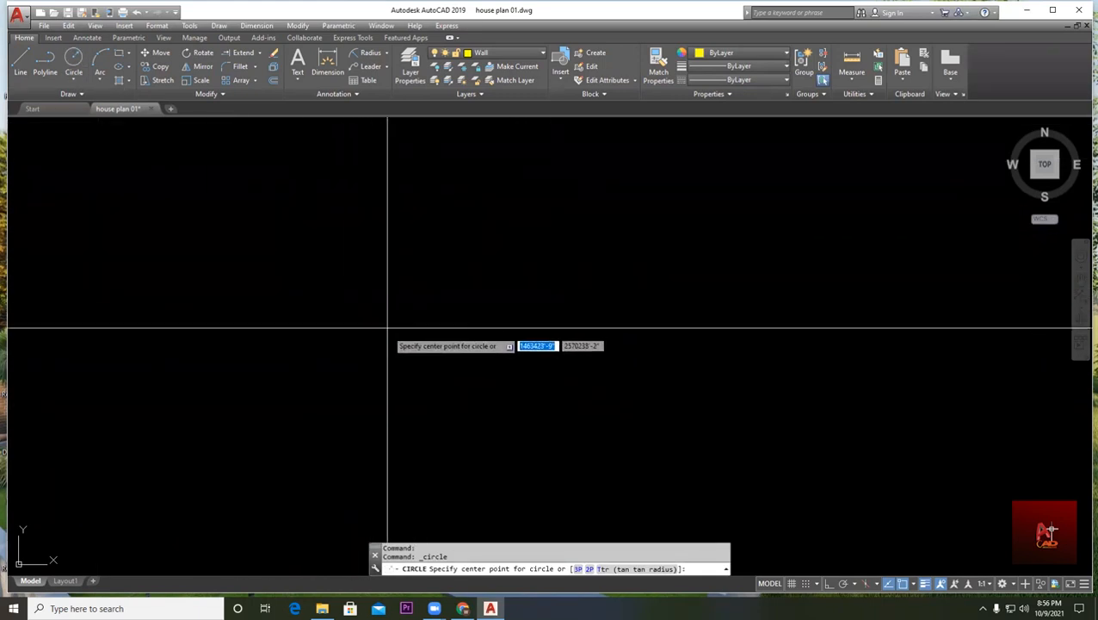
left_click(381, 278)
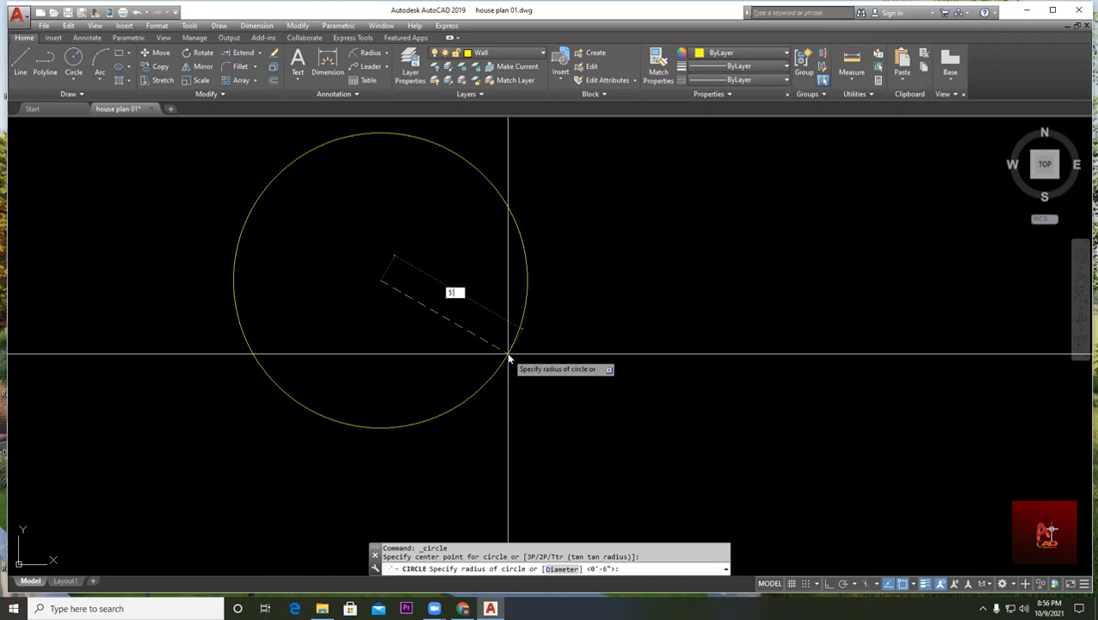
key("Return")
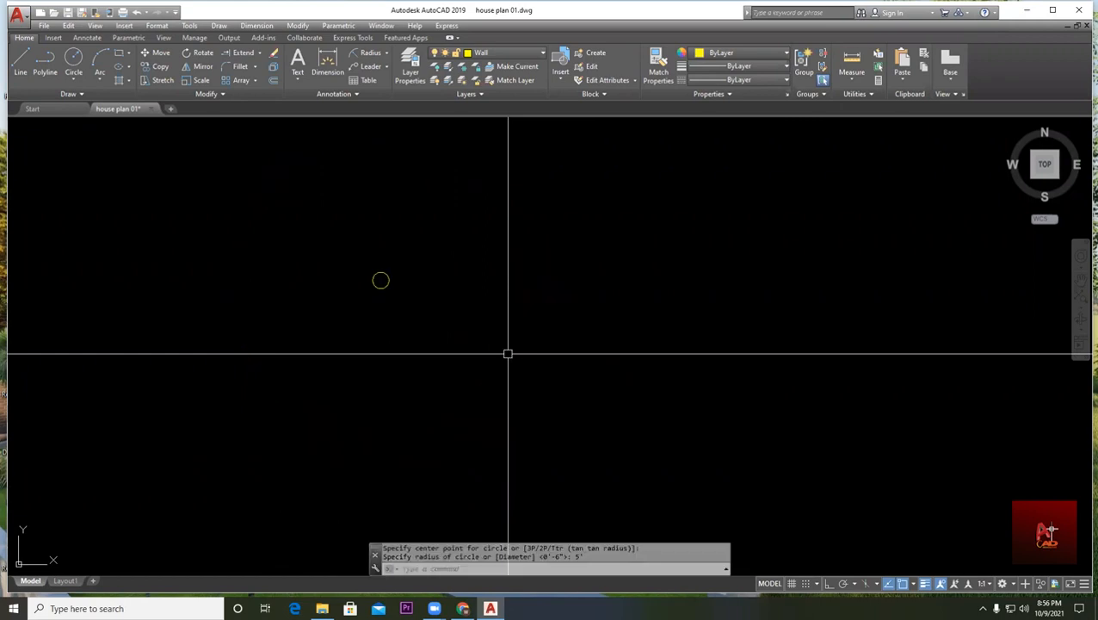
- Add a radius dimension to the 5'-radius circle, placing its text inside the circle
left_click(388, 53)
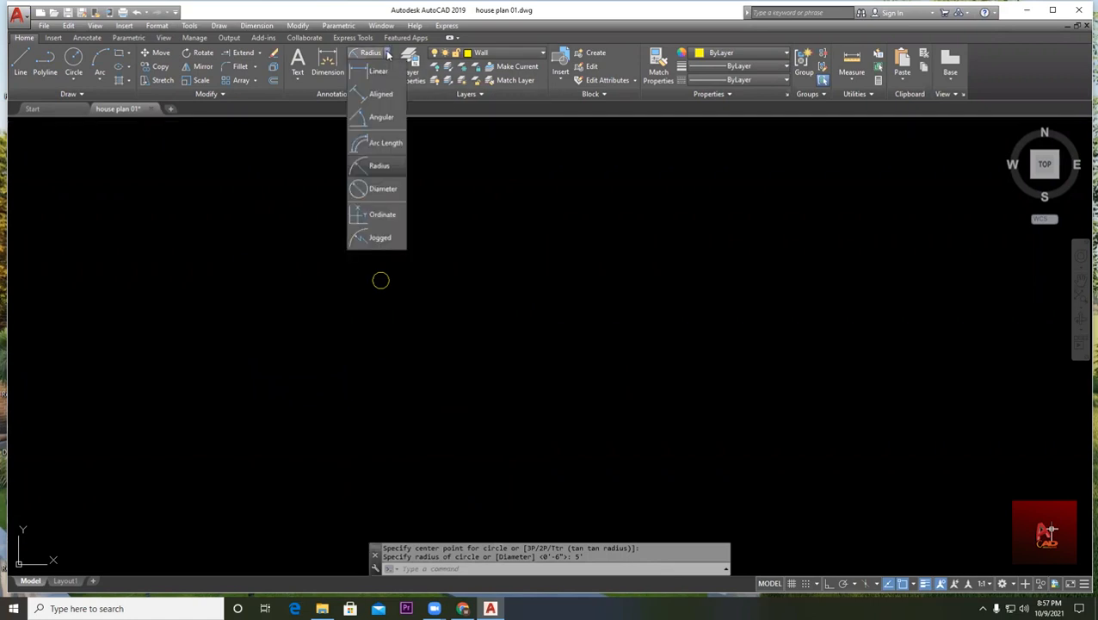
left_click(379, 165)
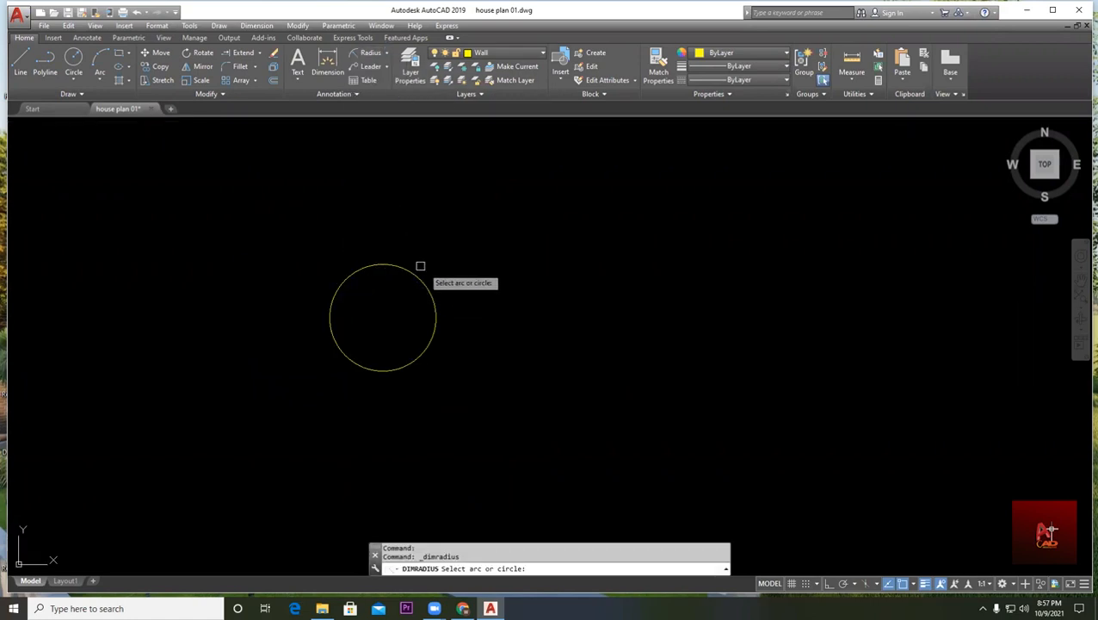
left_click(435, 301)
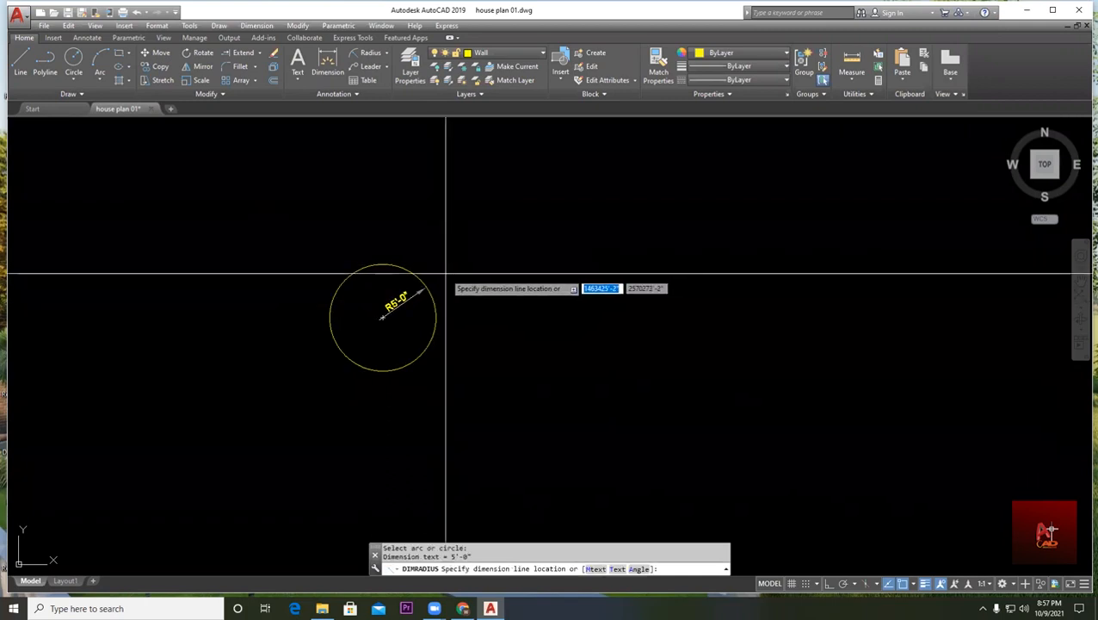
left_click(451, 275)
scroll(370, 346, "up", 4)
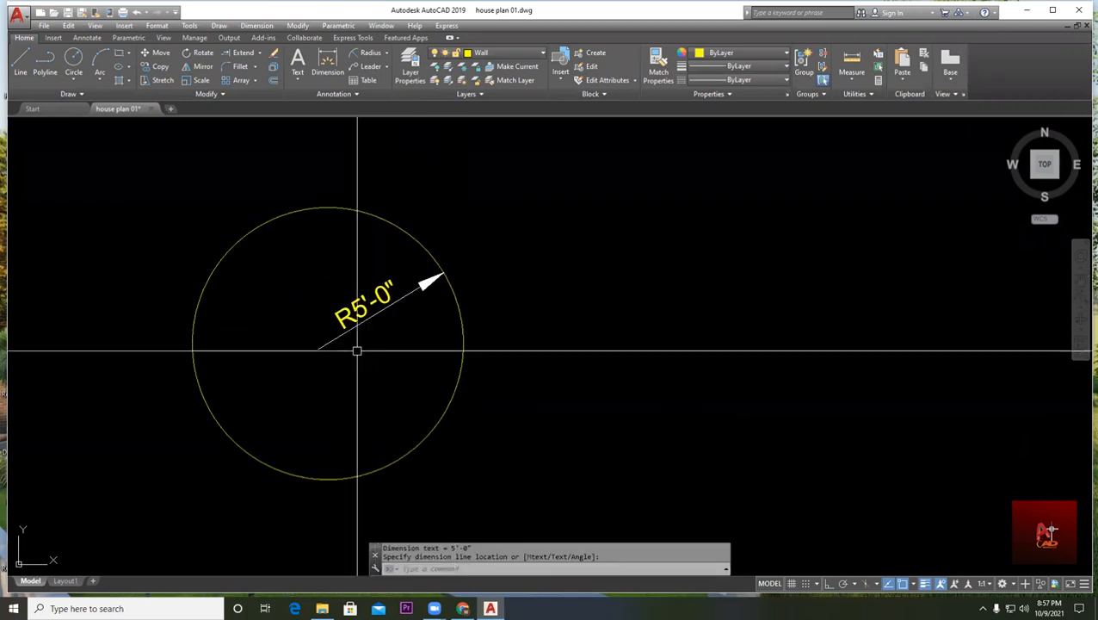
- Draw a second circle by centre and diameter beside the radius-dimensioned circle, with a diameter of 5'
left_click(75, 79)
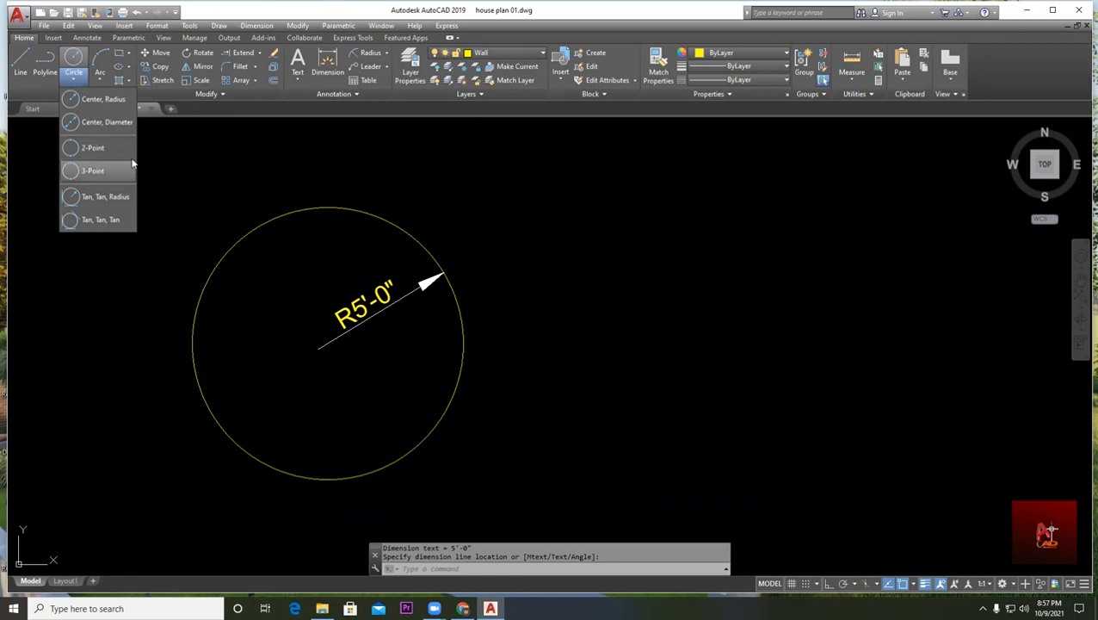
left_click(101, 123)
scroll(454, 274, "down", 5)
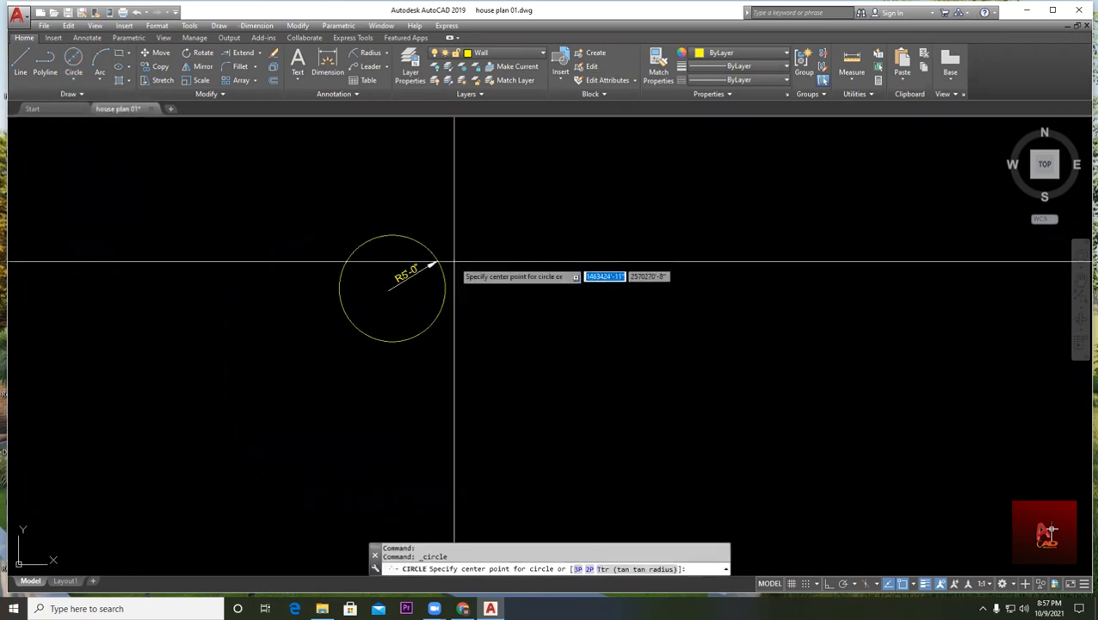
scroll(143, 245, "up", 5)
middle_click_drag(276, 273, 495, 276)
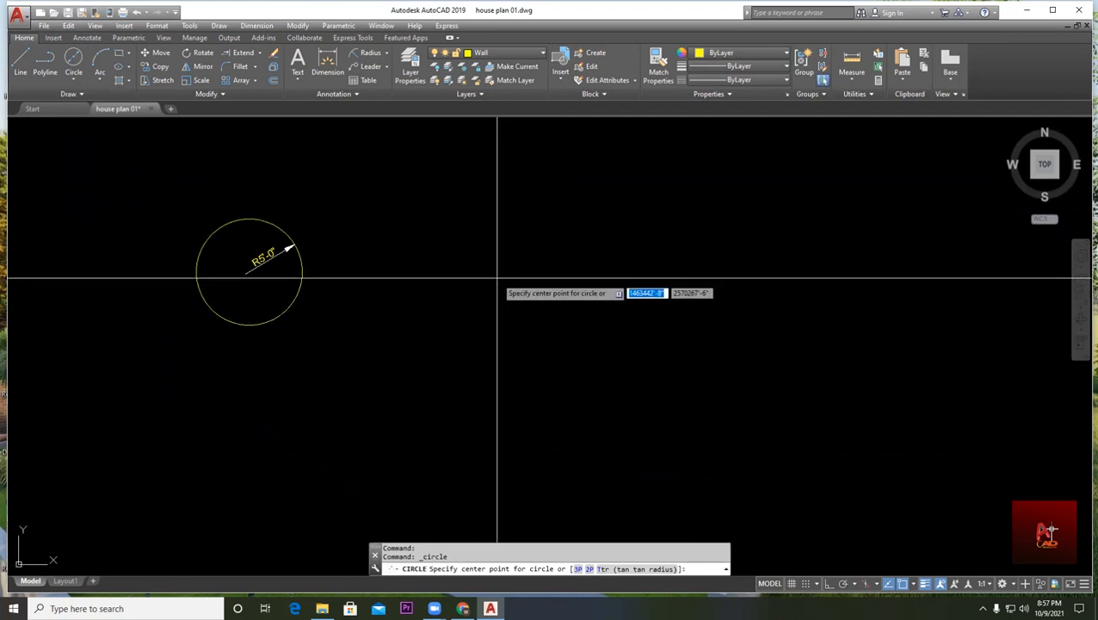
scroll(384, 243, "up", 2)
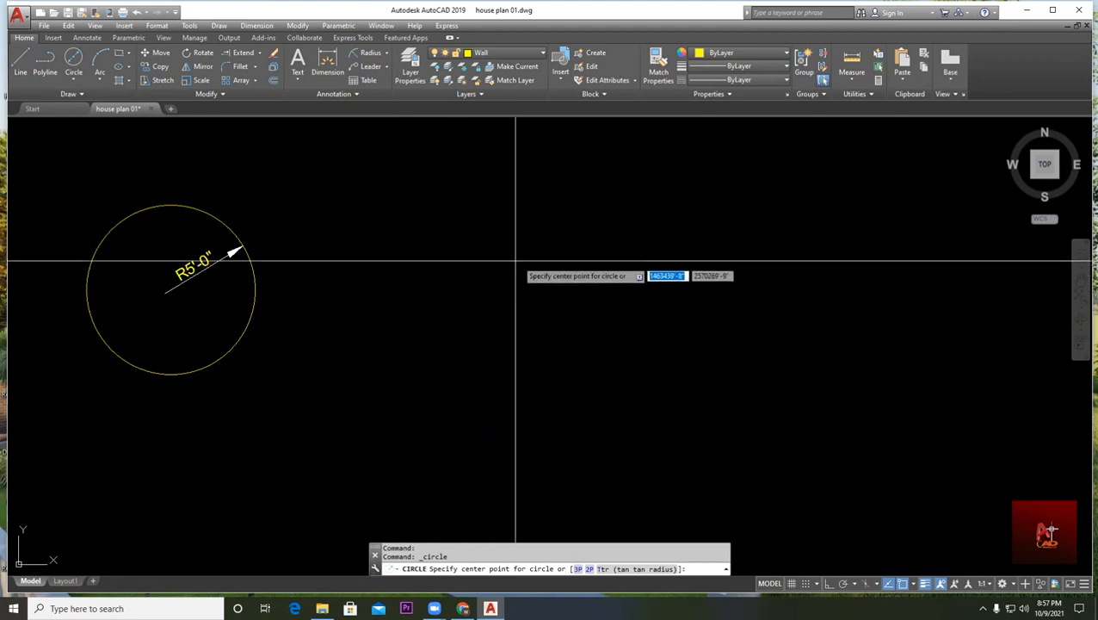
left_click(448, 278)
type("d")
key("Return")
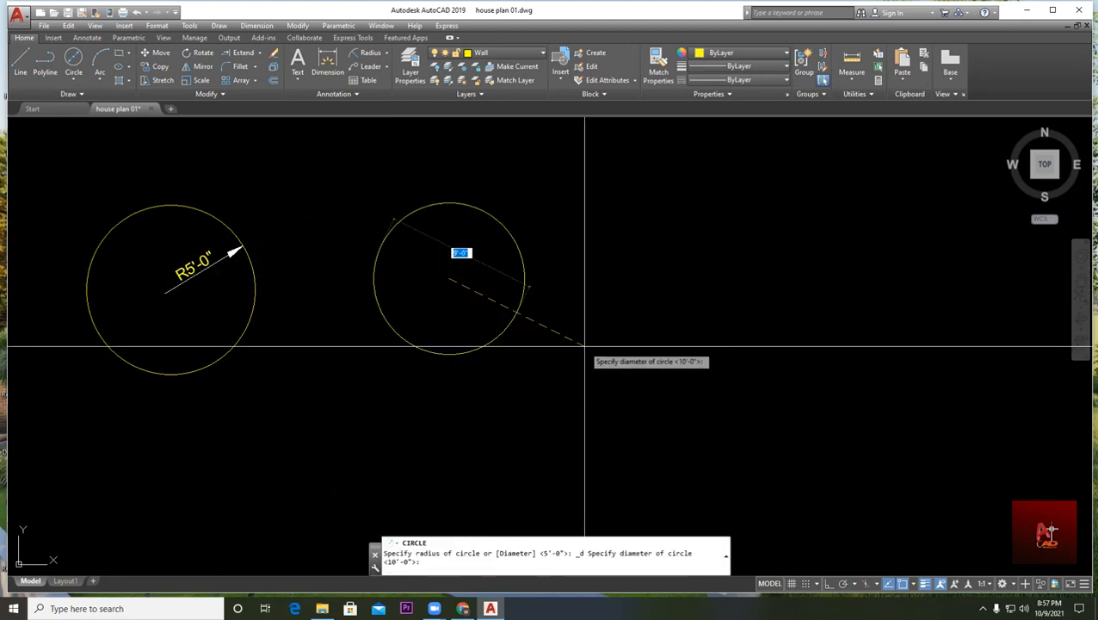
type("5'")
key("Return")
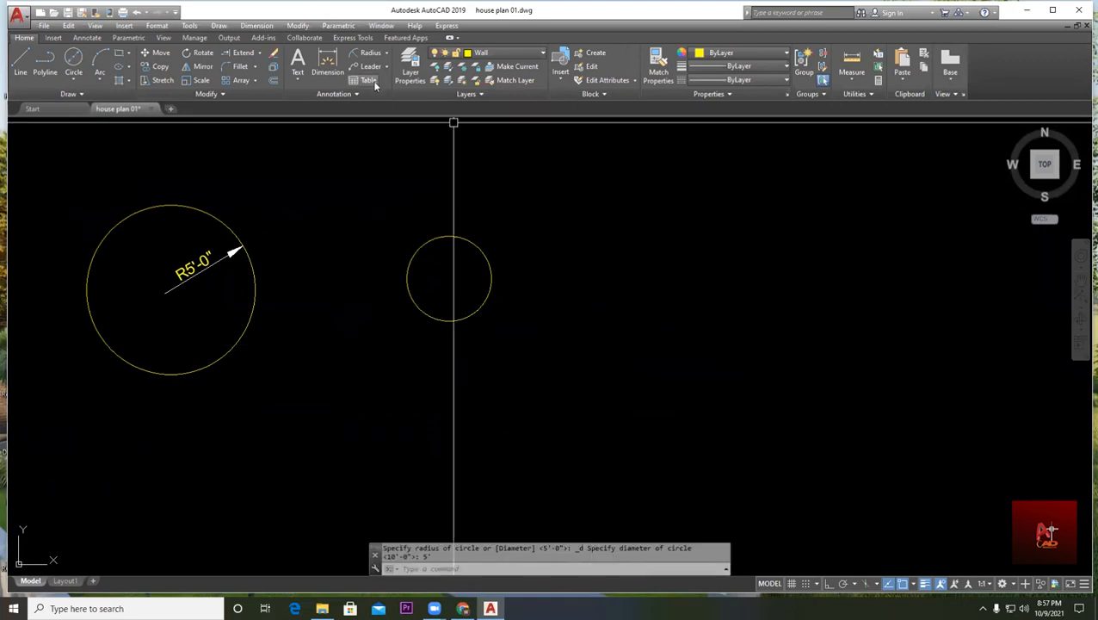
- Add a diameter dimension to the second, smaller circle, placing its text inside the circle
left_click(387, 54)
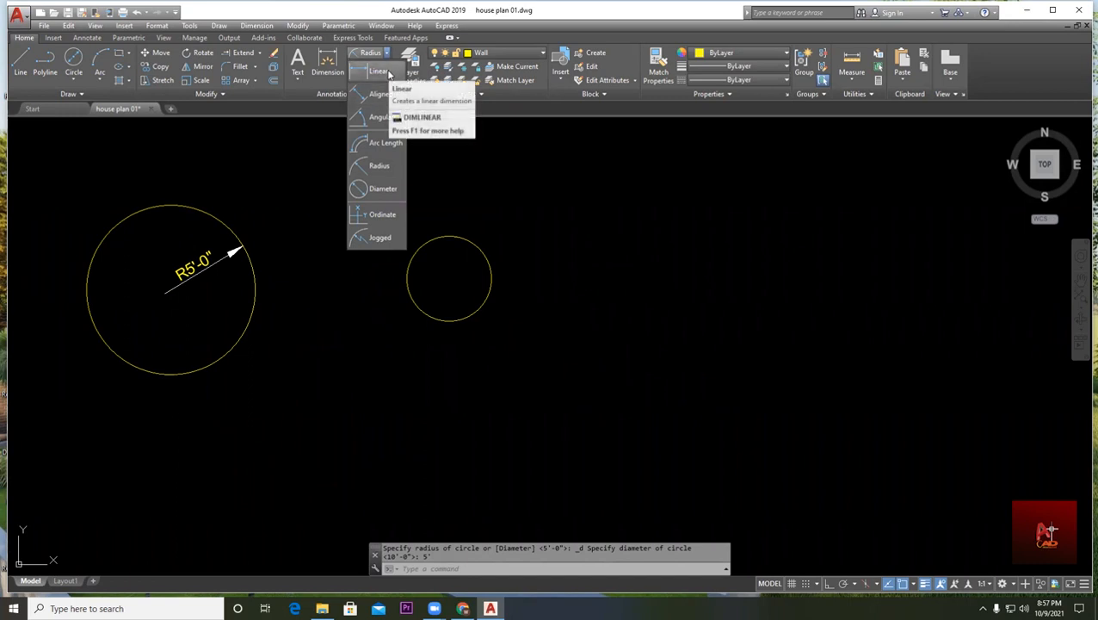
left_click(384, 189)
left_click(471, 242)
scroll(460, 268, "up", 2)
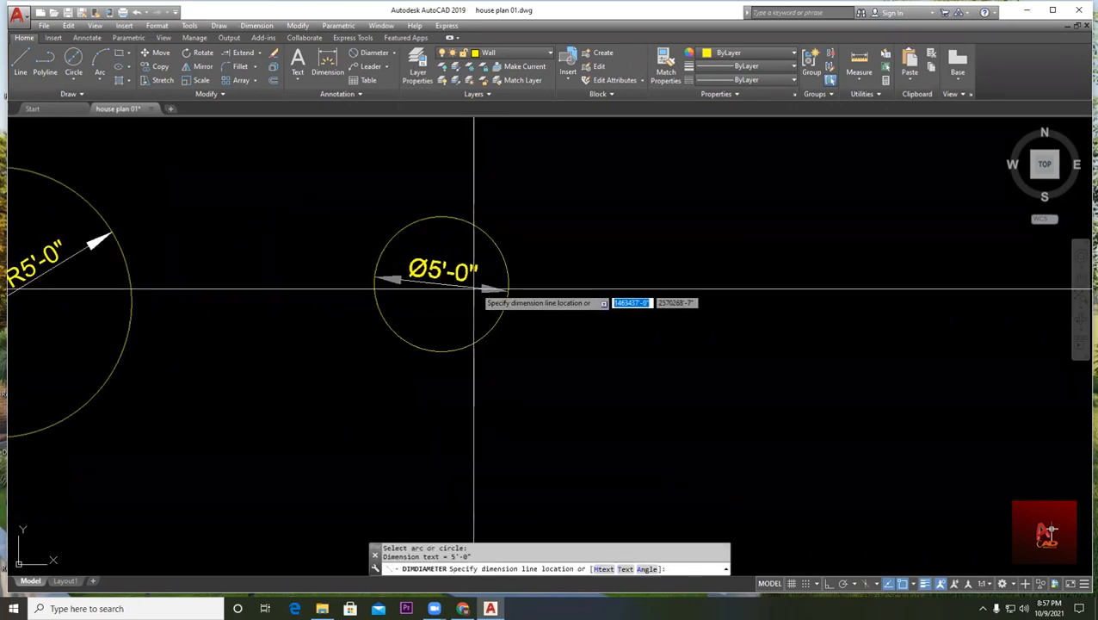
left_click(481, 258)
scroll(507, 275, "down", 3)
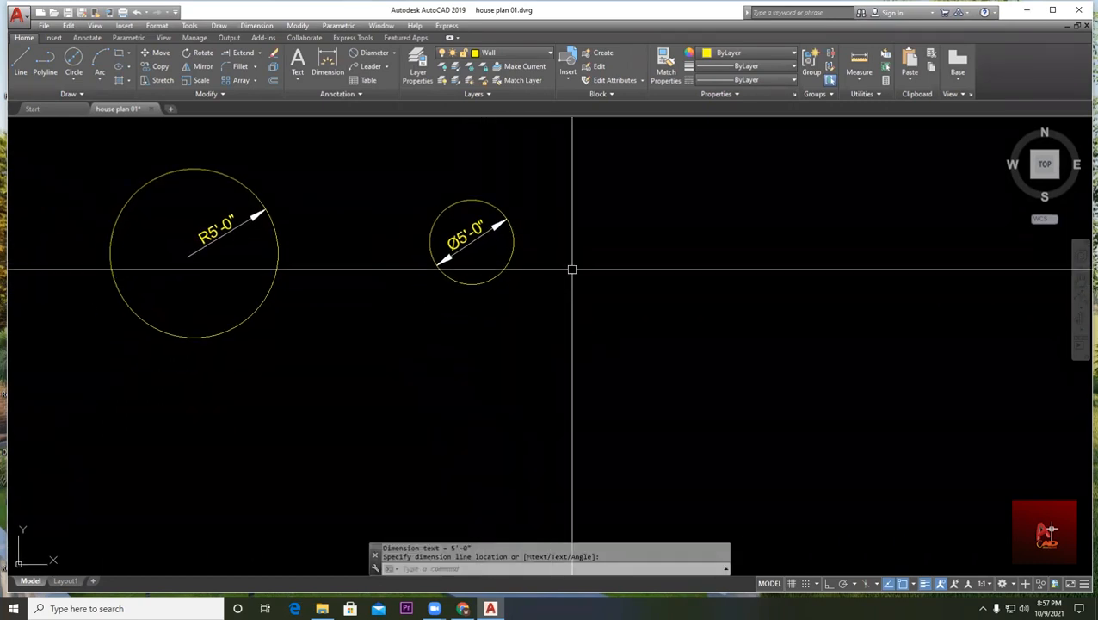
middle_click_drag(368, 223, 416, 266)
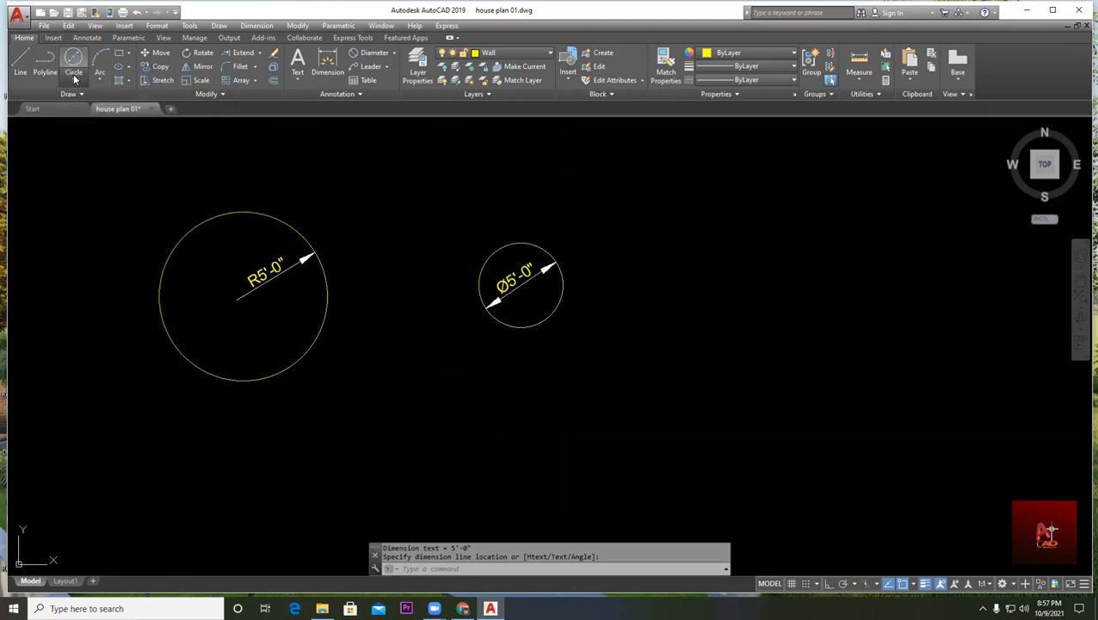
left_click(74, 76)
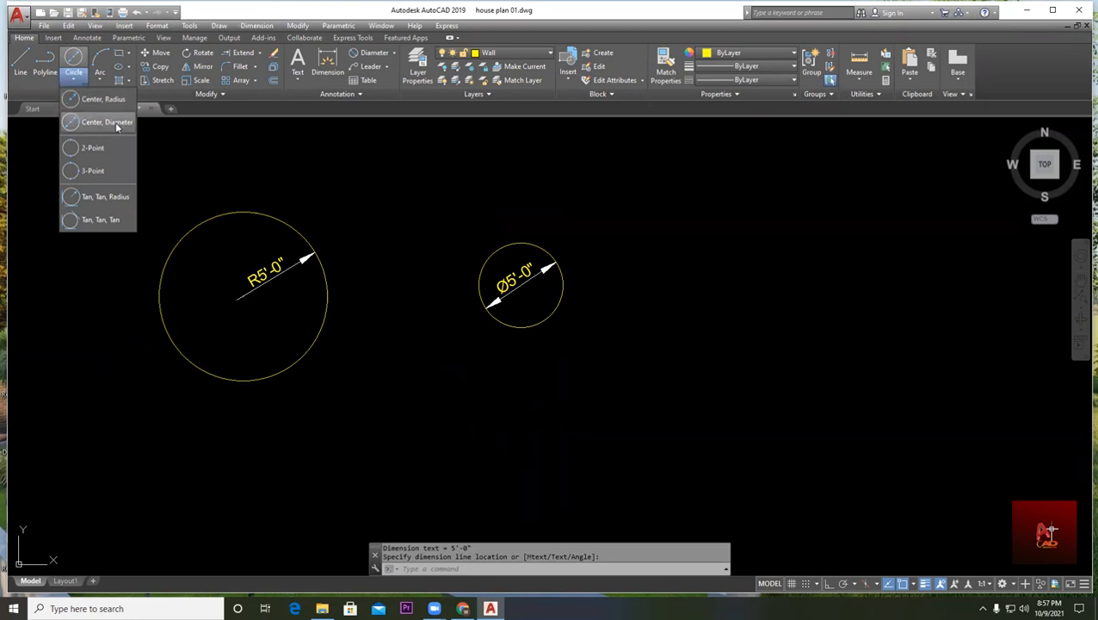
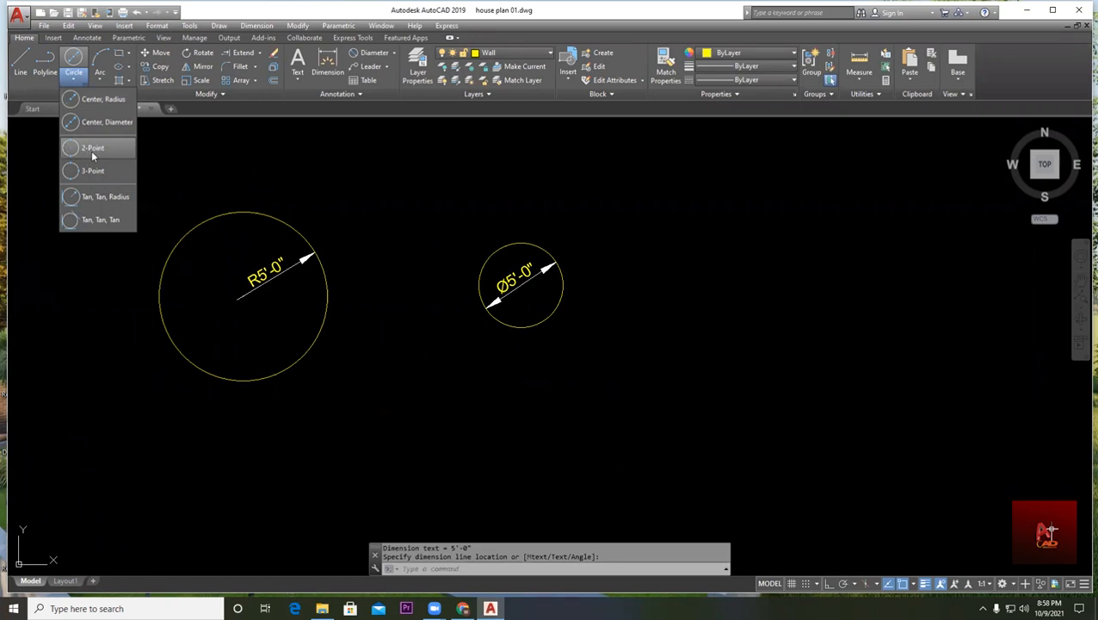
left_click(93, 148)
scroll(405, 245, "down", 3)
scroll(379, 254, "up", 2)
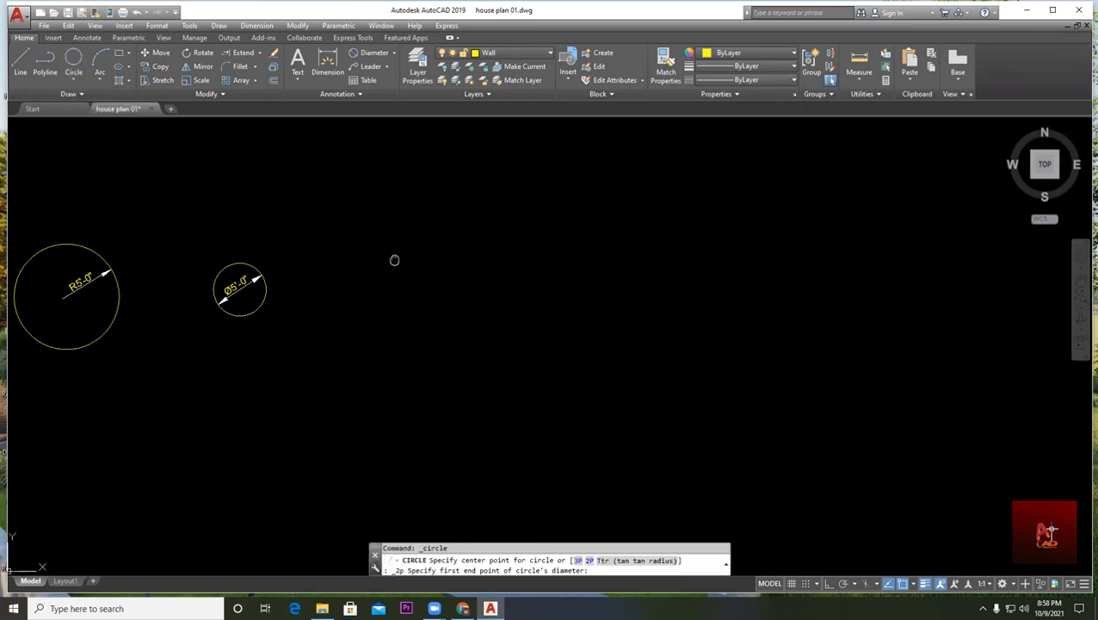
key("Escape")
- Draw two separate lines beside the diameter-dimensioned circle, an upper one rising to the right and a lower one sloping gently down
middle_click_drag(395, 260, 357, 288)
left_click(21, 62)
left_click(384, 255)
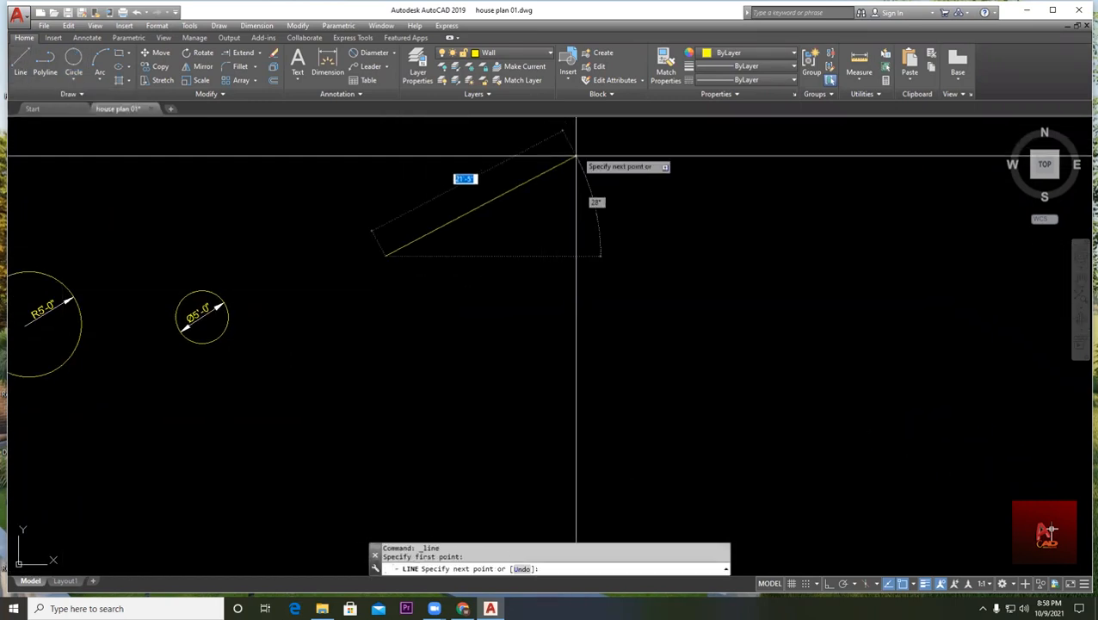
left_click(548, 179)
key("Escape")
key("Return")
left_click(336, 315)
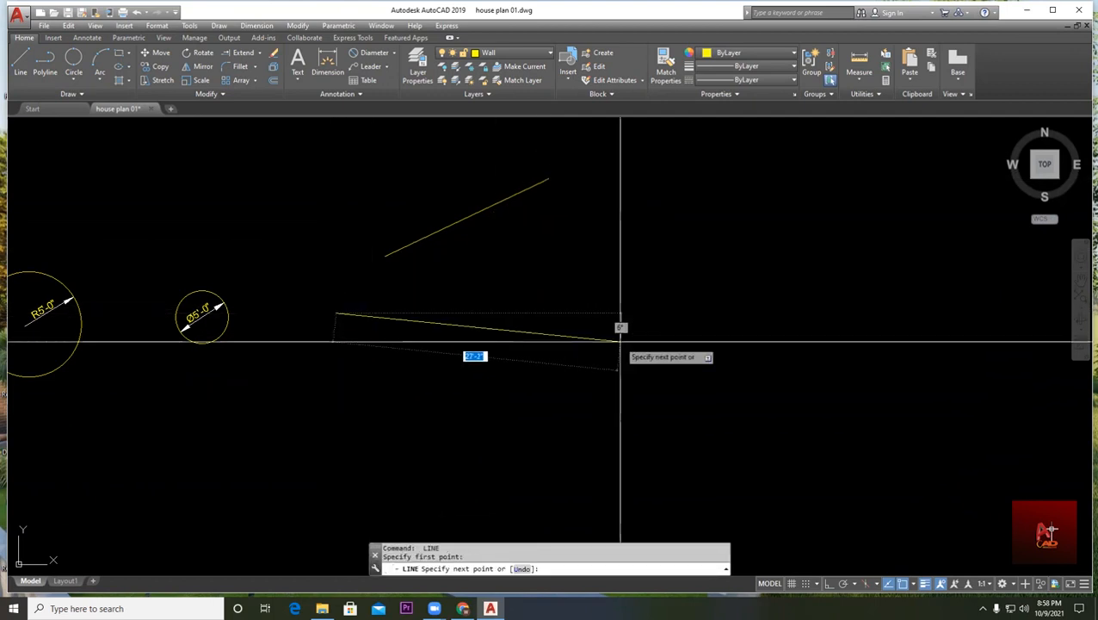
left_click(620, 341)
key("Escape")
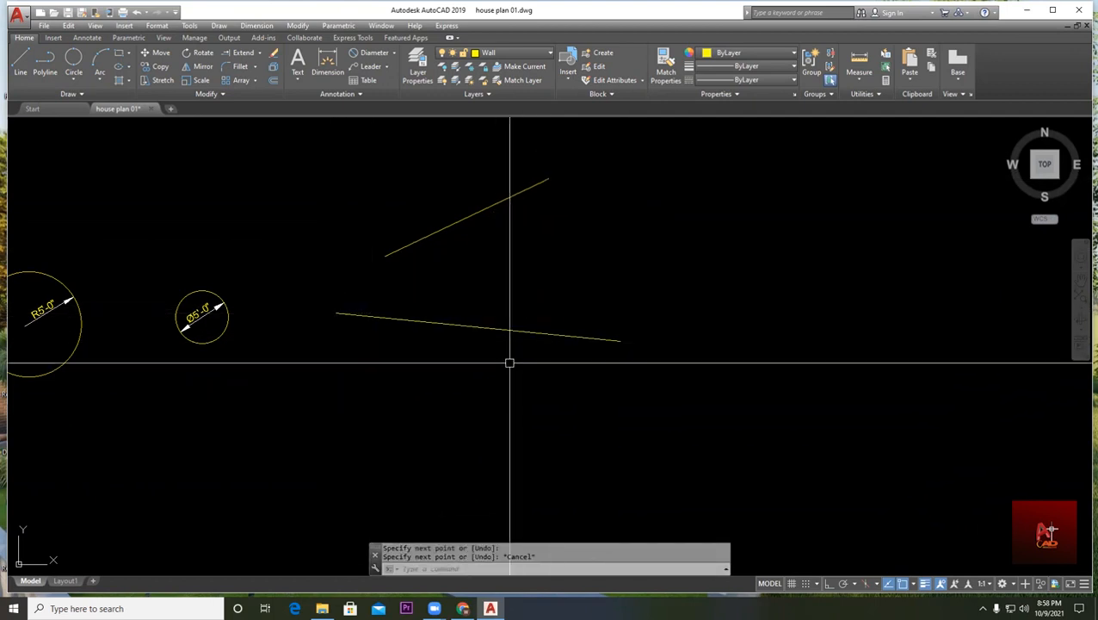
- Draw a two-point circle from the lower end of the rising line to the line below it
left_click(76, 62)
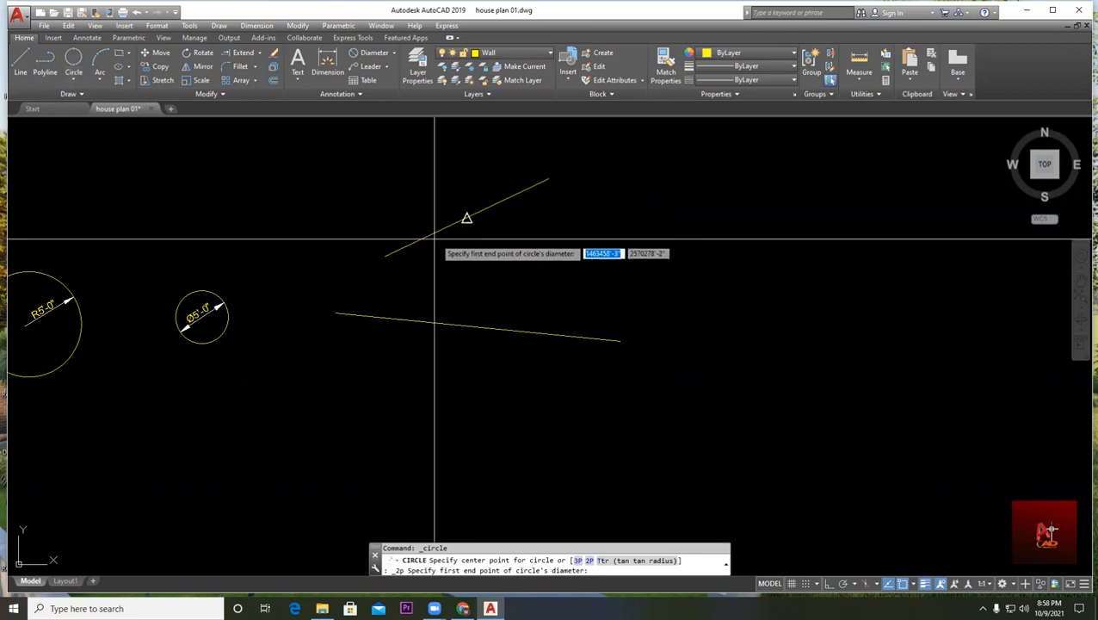
left_click(383, 254)
left_click(377, 318)
scroll(400, 297, "up", 4)
key("Escape")
scroll(488, 294, "down", 5)
middle_click_drag(488, 295, 441, 314)
- Erase the two lines and the two-point circle between them
type("e")
key("Return")
left_click(518, 343)
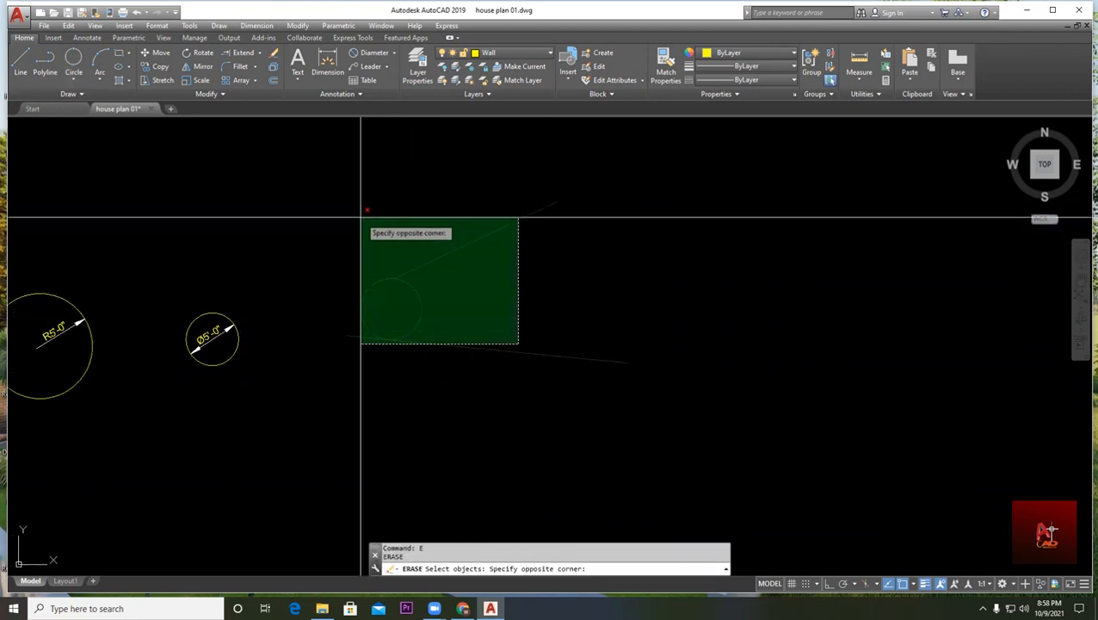
left_click(361, 218)
key("Return")
key("Escape")
- Draw two long lines beside the dimensioned circles, a nearly horizontal upper one and a lower one sloping down to the right
left_click(77, 81)
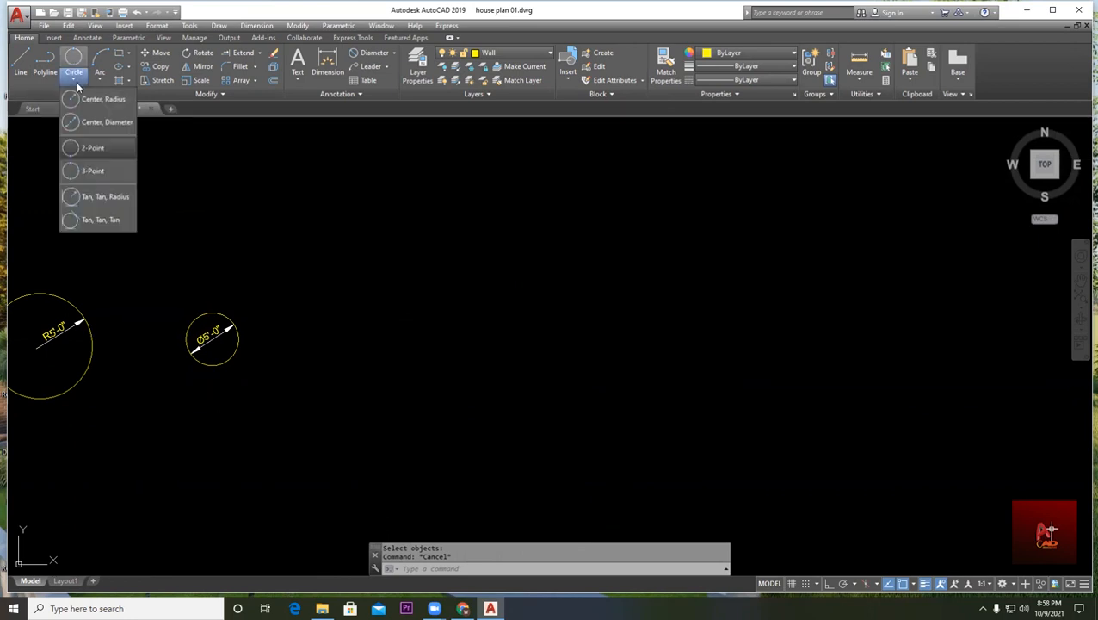
left_click(24, 69)
left_click(702, 250)
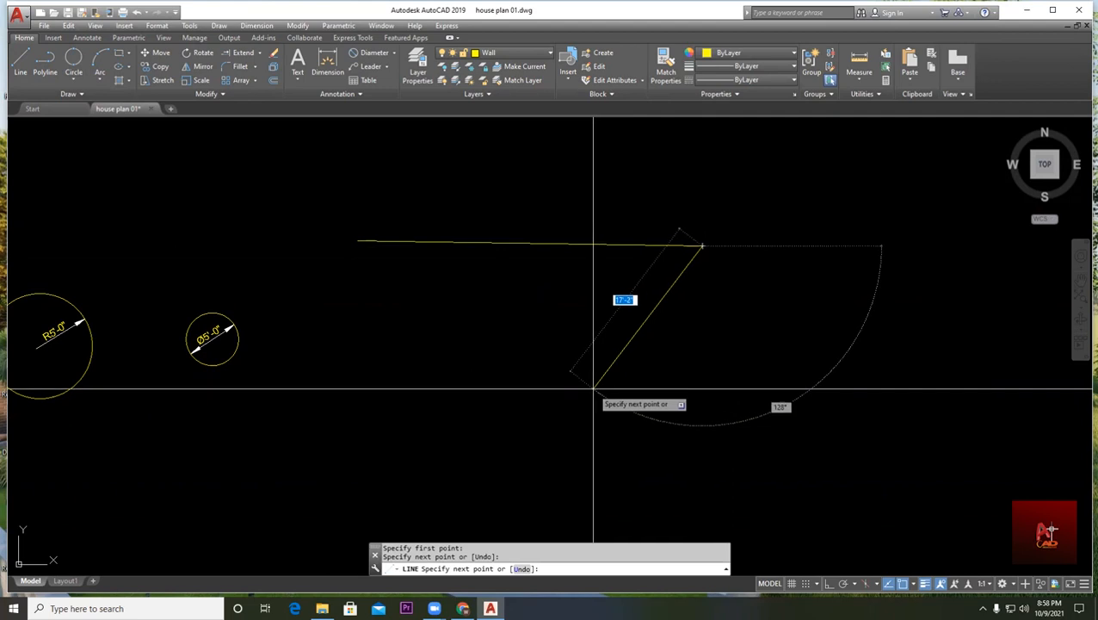
key("Return")
key("Return")
left_click(335, 342)
left_click(736, 384)
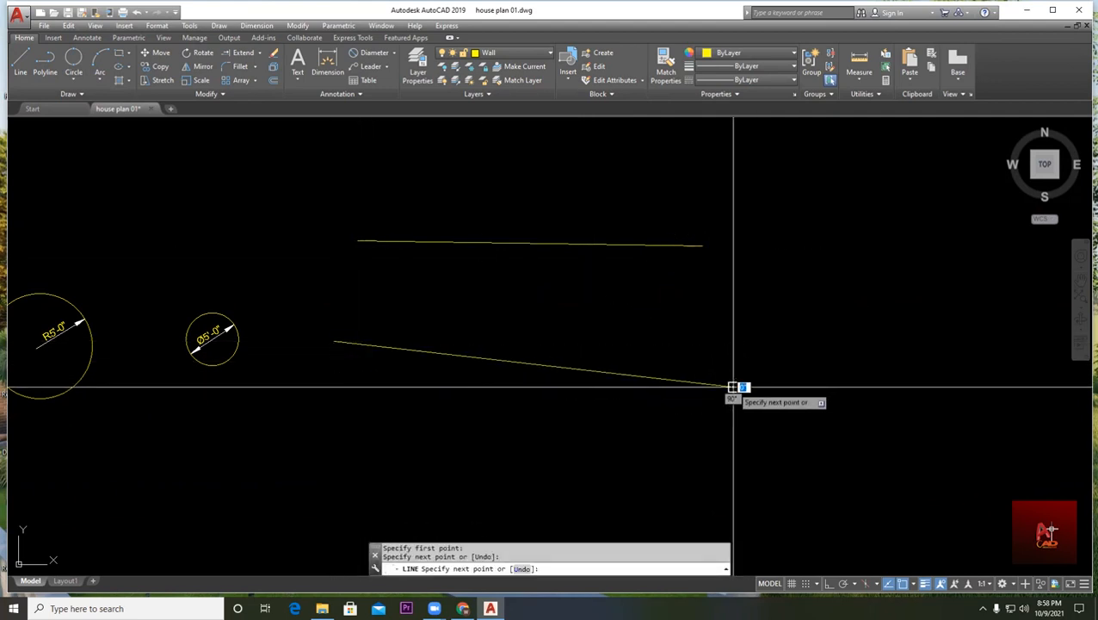
key("Escape")
scroll(433, 329, "up", 2)
middle_click_drag(491, 262, 411, 292)
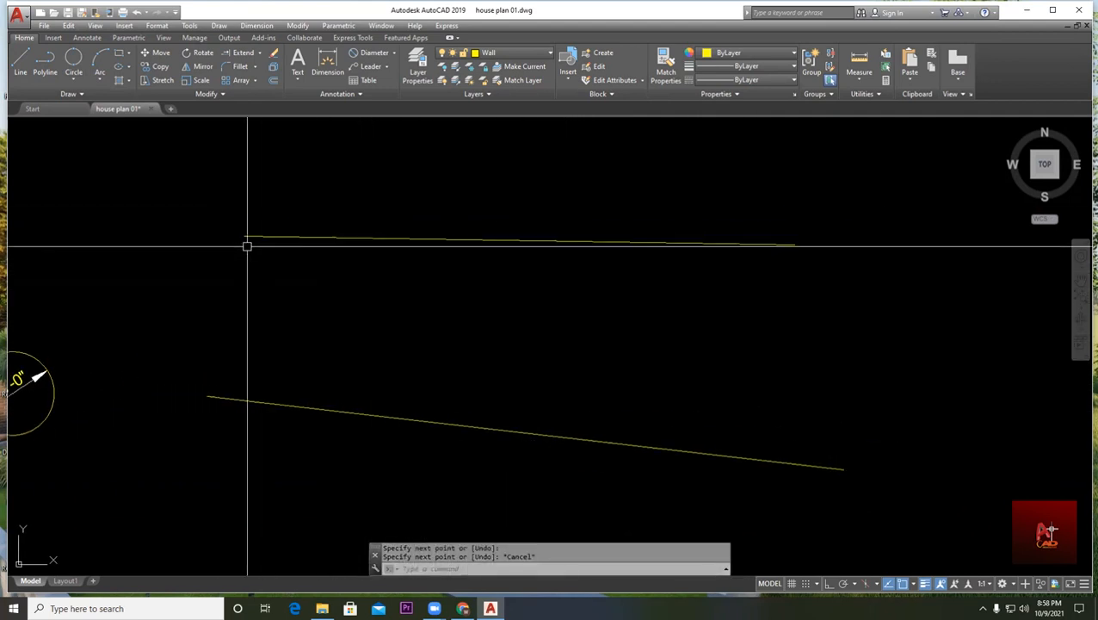
- Draw a two-point circle with its diameter running from the upper long line to the lower one
left_click(71, 78)
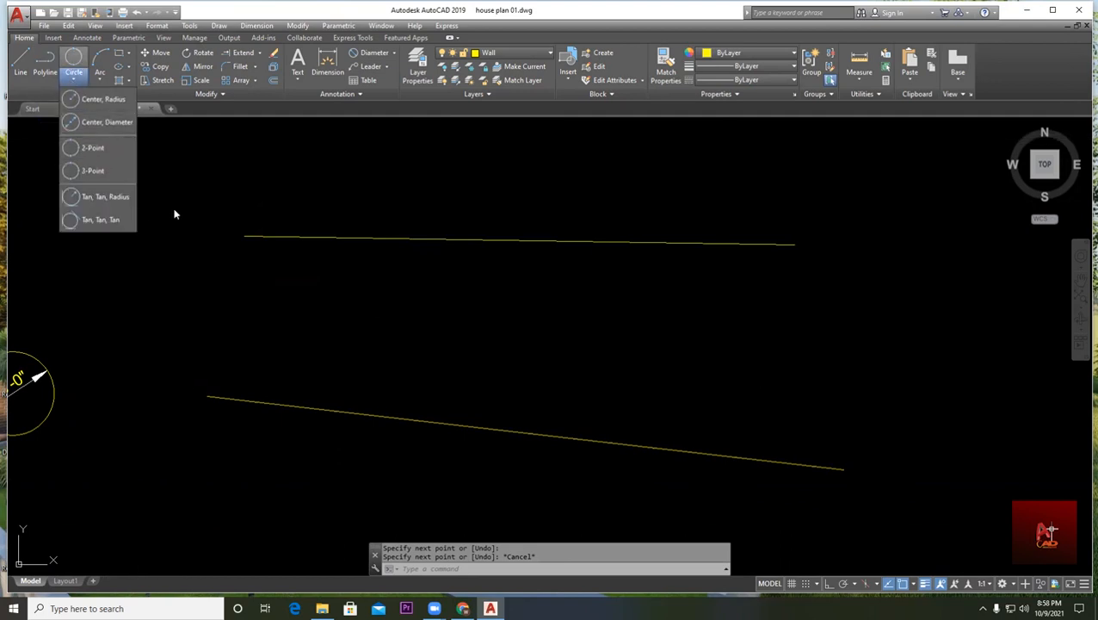
left_click(97, 149)
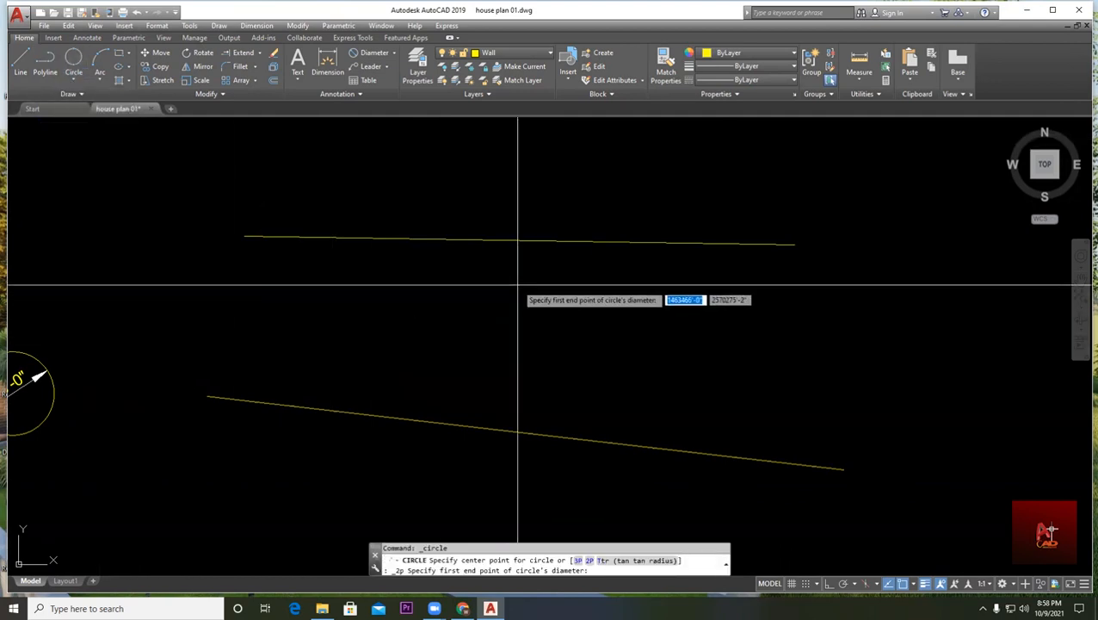
left_click(519, 240)
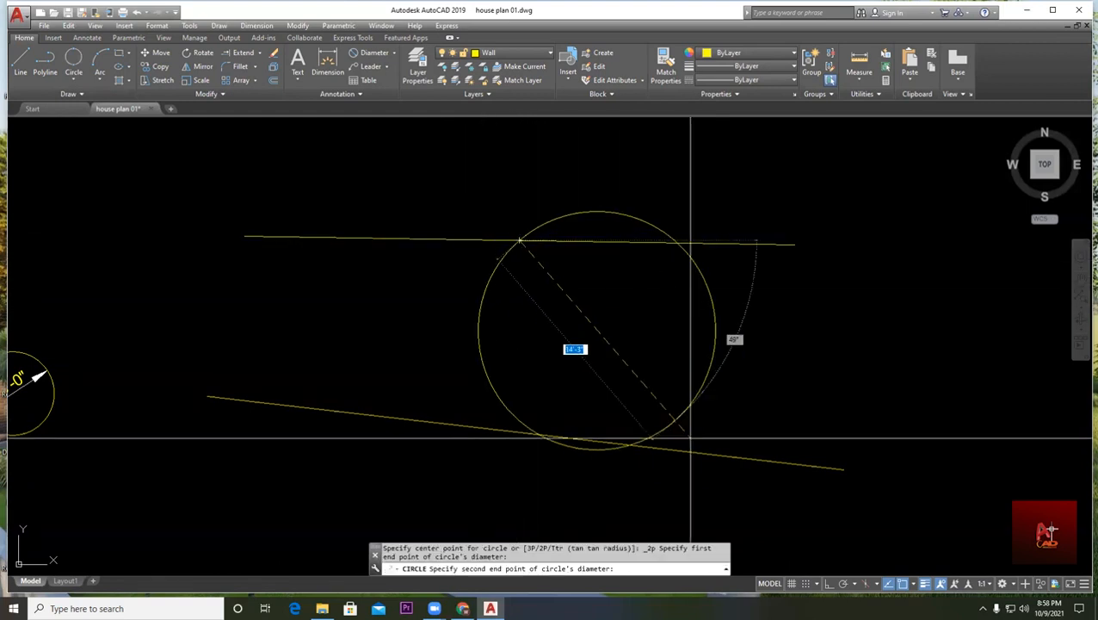
left_click(497, 425)
- Examine closely where the two-point circle meets the upper and lower lines
scroll(596, 324, "down", 2)
mouse_move(483, 284)
middle_mouse_down()
mouse_move(306, 257)
mouse_move(472, 246)
middle_mouse_up()
scroll(306, 257, "up", 3)
scroll(552, 326, "up", 4)
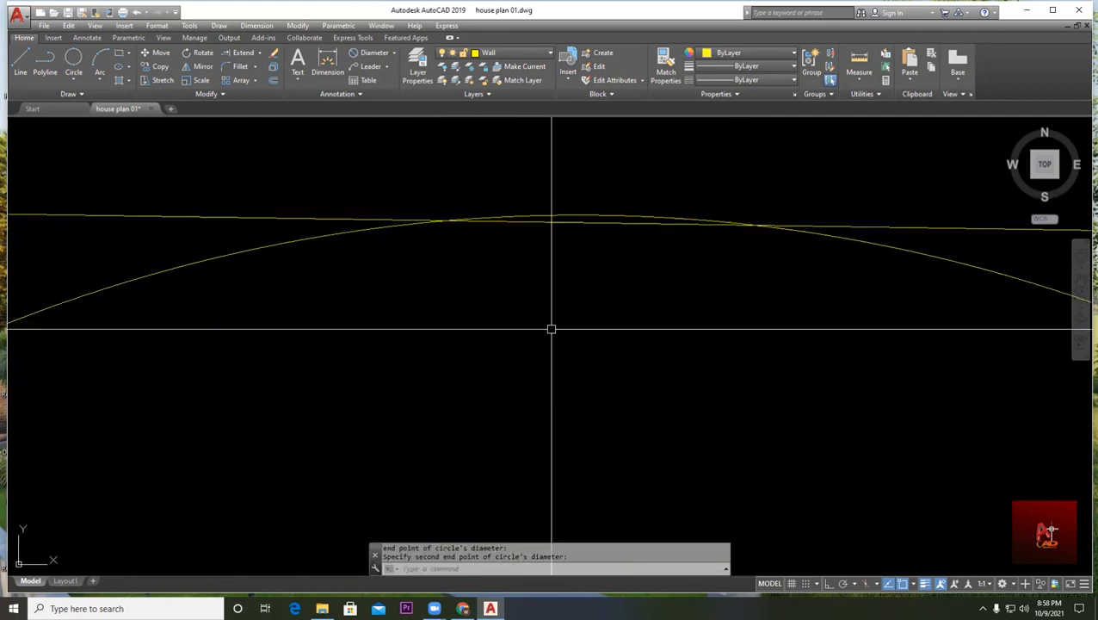
scroll(581, 316, "down", 6)
middle_click_drag(559, 404, 551, 285)
scroll(509, 368, "down", 3)
scroll(581, 335, "up", 7)
scroll(605, 356, "down", 5)
key("Escape")
key("Escape")
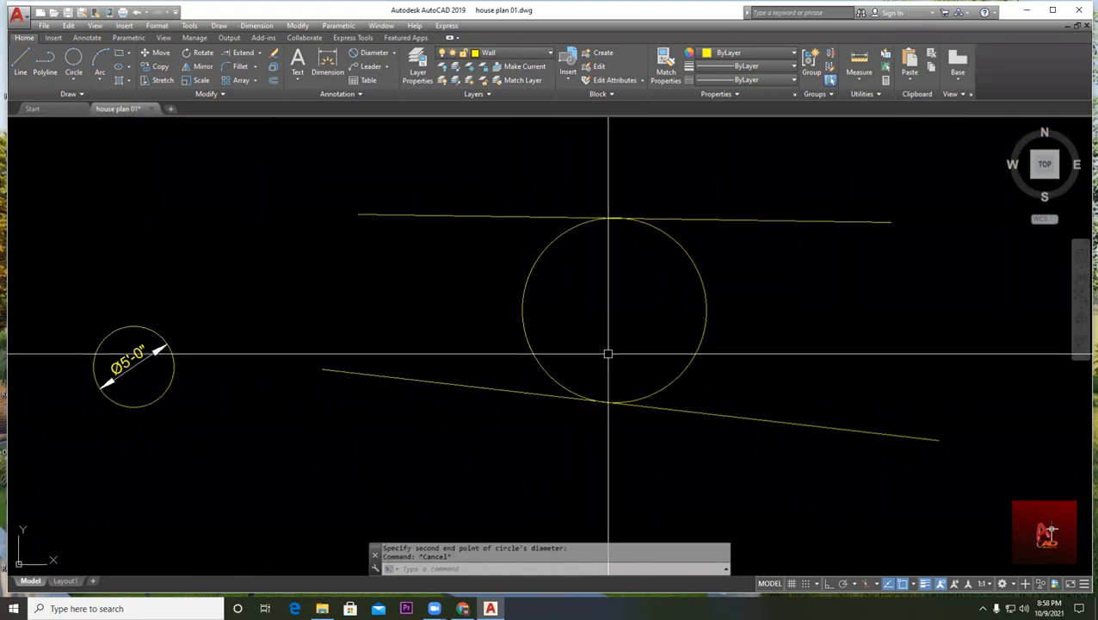
- Draw a steep line above and to the right of the existing figures, and a second line below it sloping down to the right
scroll(491, 338, "down", 4)
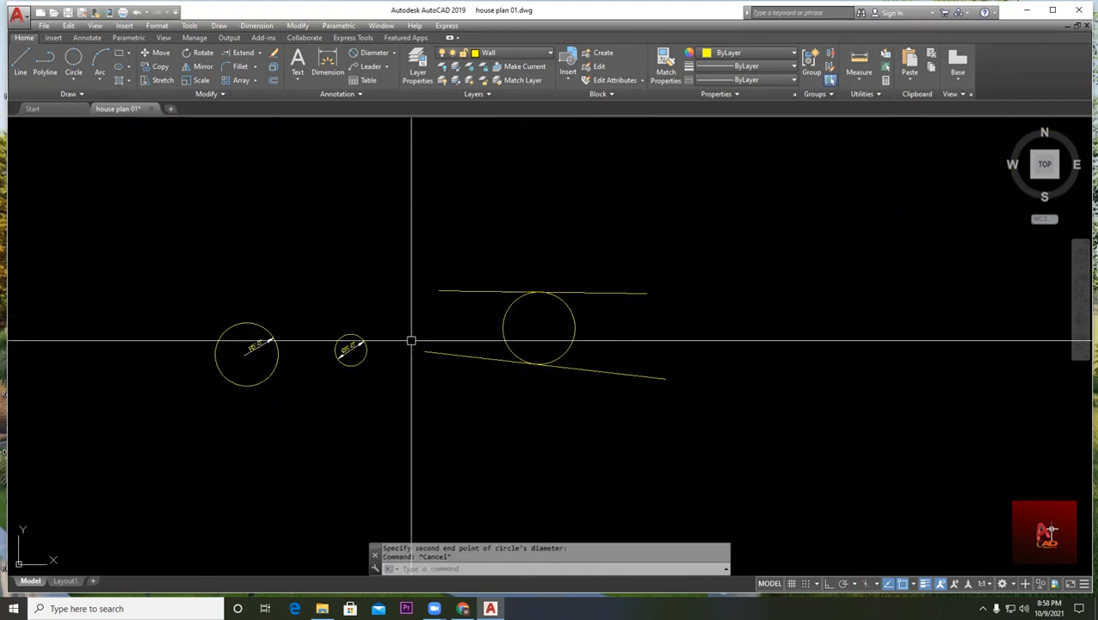
left_click(21, 69)
middle_click_drag(629, 260, 481, 385)
left_click(486, 353)
left_click(521, 213)
key("Escape")
key("space")
left_click(538, 411)
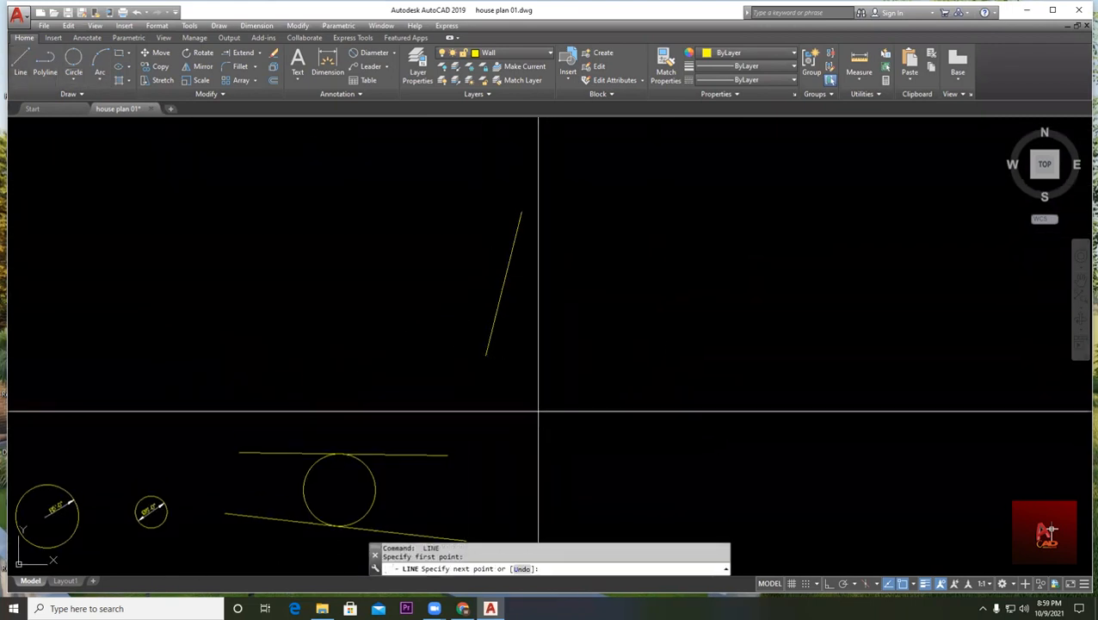
left_click(730, 491)
key("Escape")
- Draw a two-point circle from the lower end of the steep line to the near end of the sloping line
scroll(566, 346, "up", 3)
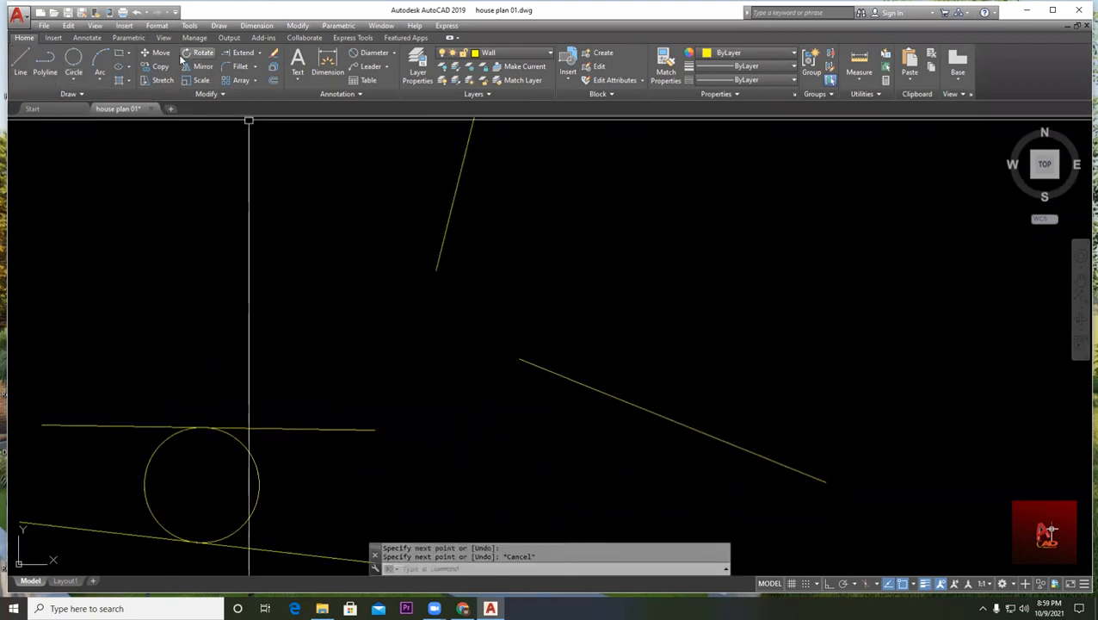
left_click(74, 62)
left_click(436, 269)
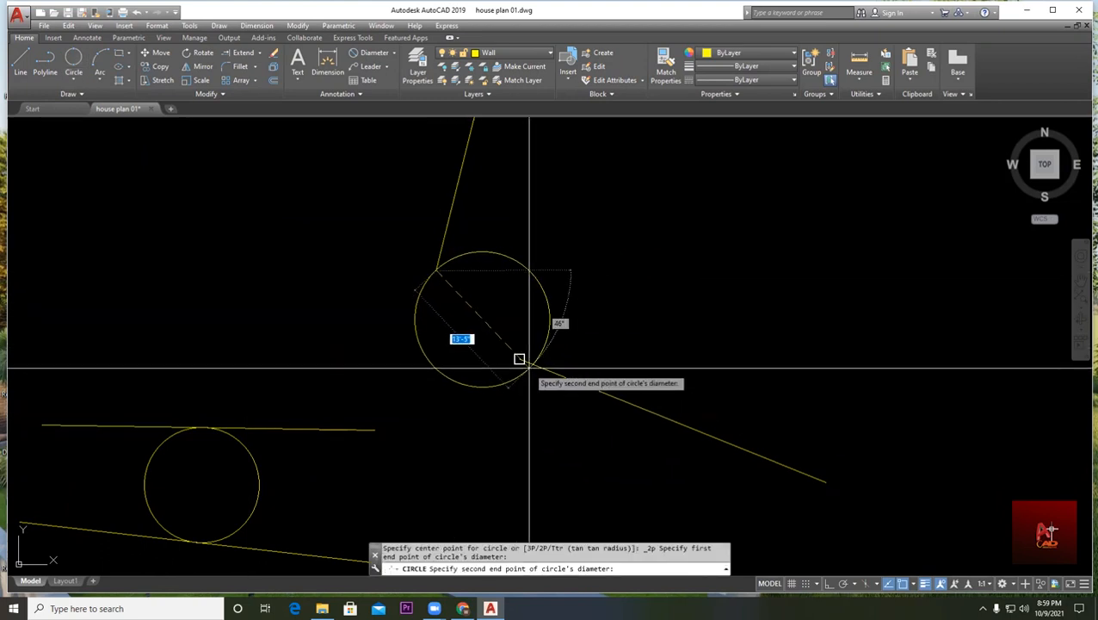
left_click(545, 352)
key("Escape")
scroll(483, 306, "up", 3)
scroll(509, 240, "down", 8)
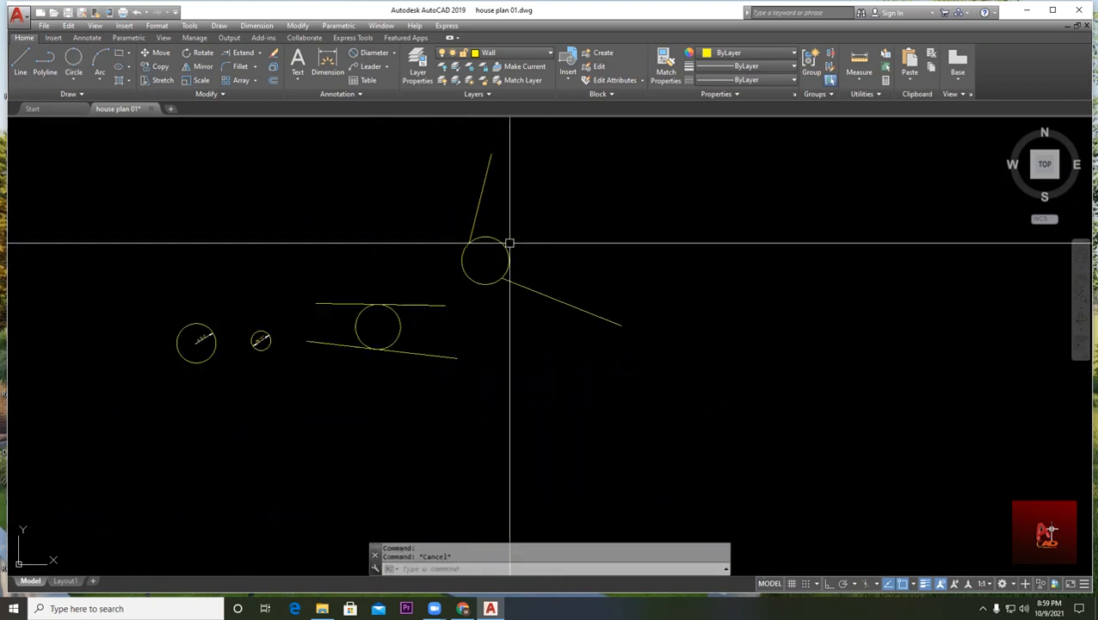
- Erase both line pairs together with their two-point circles, keeping only the two dimensioned circles
type("e")
key("Return")
left_click(397, 385)
left_click(358, 265)
key("Return")
left_click(572, 330)
left_click(419, 137)
key("Delete")
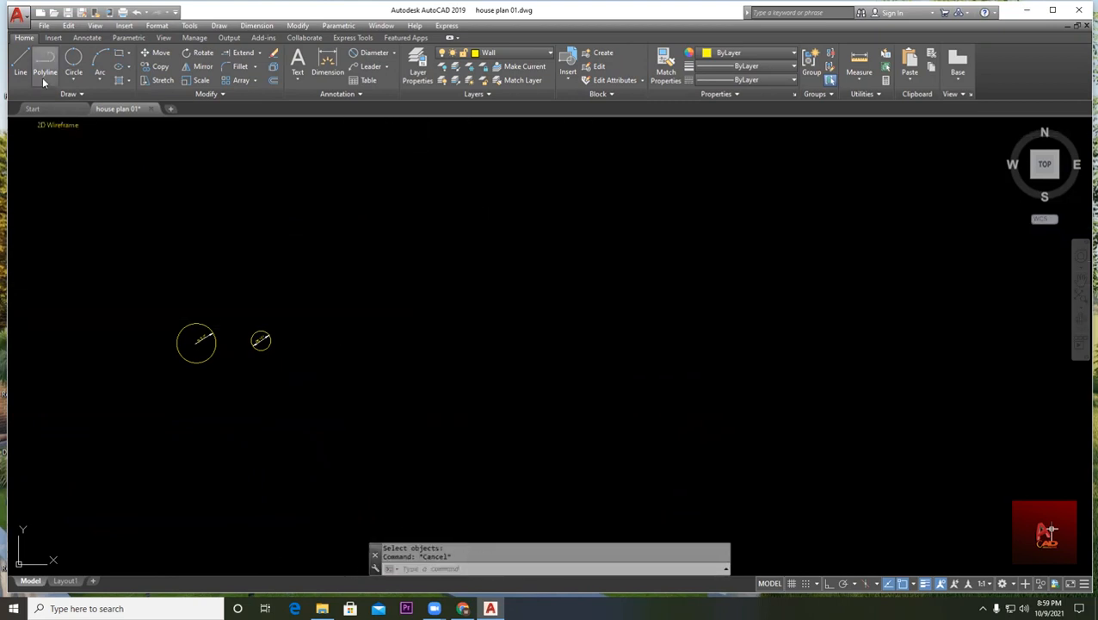
- Draw a long line sloping down to the right beside the two dimensioned circles
left_click(74, 82)
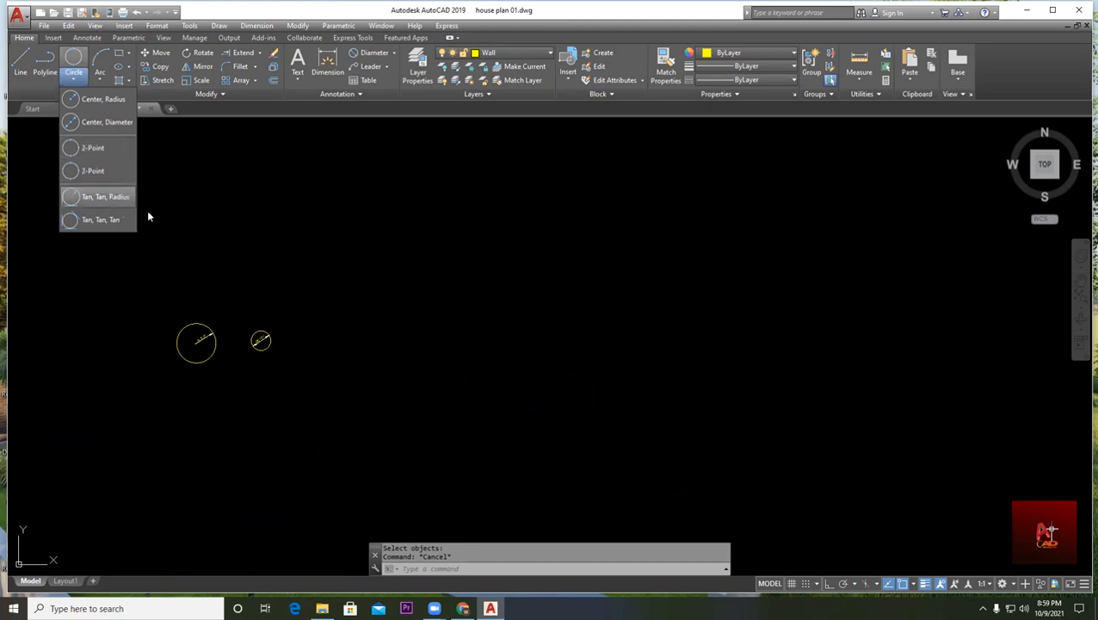
left_click(19, 60)
left_click(408, 298)
left_click(719, 462)
key("Escape")
middle_click_drag(652, 297, 514, 371)
- Draw a rising line above the long sloping line and a nearly vertical line on their right, forming an open triangle
key("Return")
left_click(338, 255)
left_click(549, 205)
key("Return")
key("Return")
left_click(551, 256)
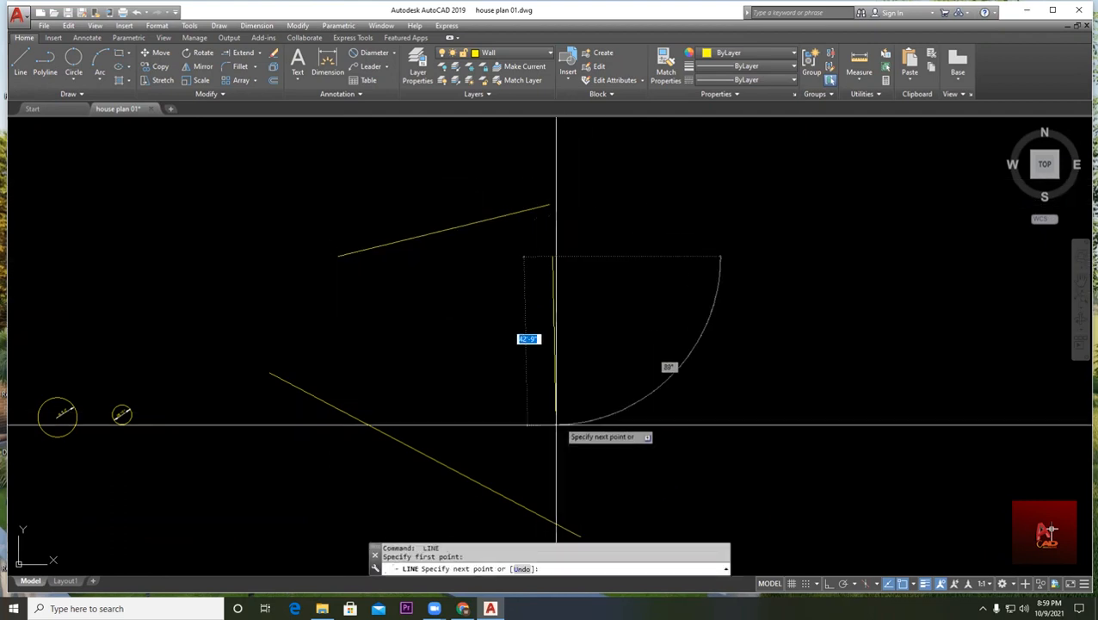
left_click(536, 459)
key("Escape")
middle_click_drag(216, 208, 241, 132)
- Draw a Tan, Tan, Tan circle touching the upper, right and lower lines of the open triangle
left_click(73, 74)
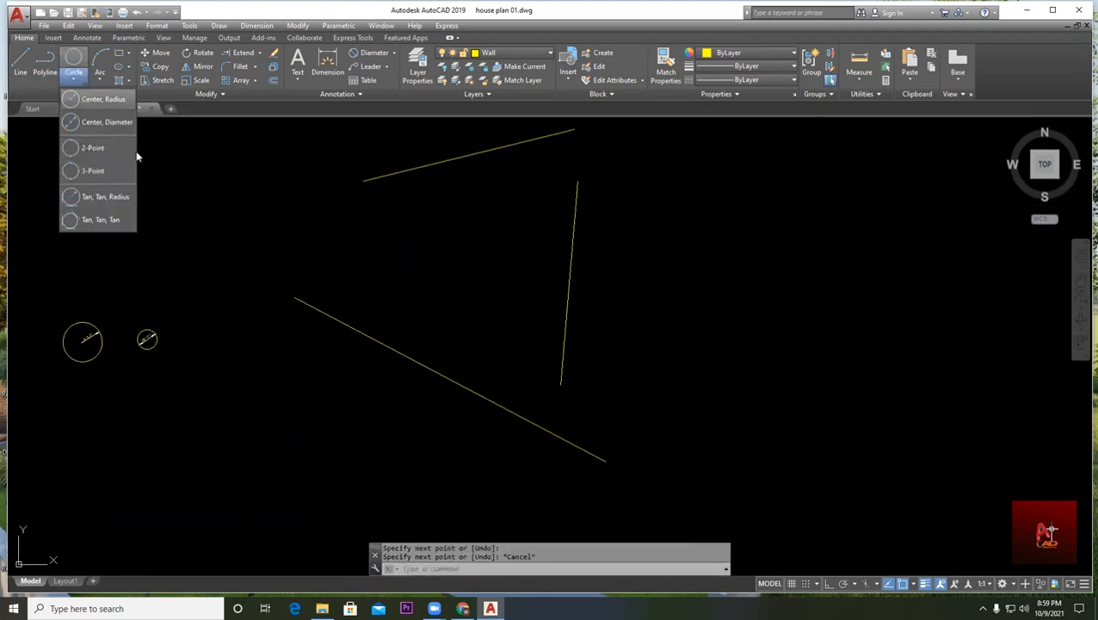
left_click(103, 221)
left_click(415, 168)
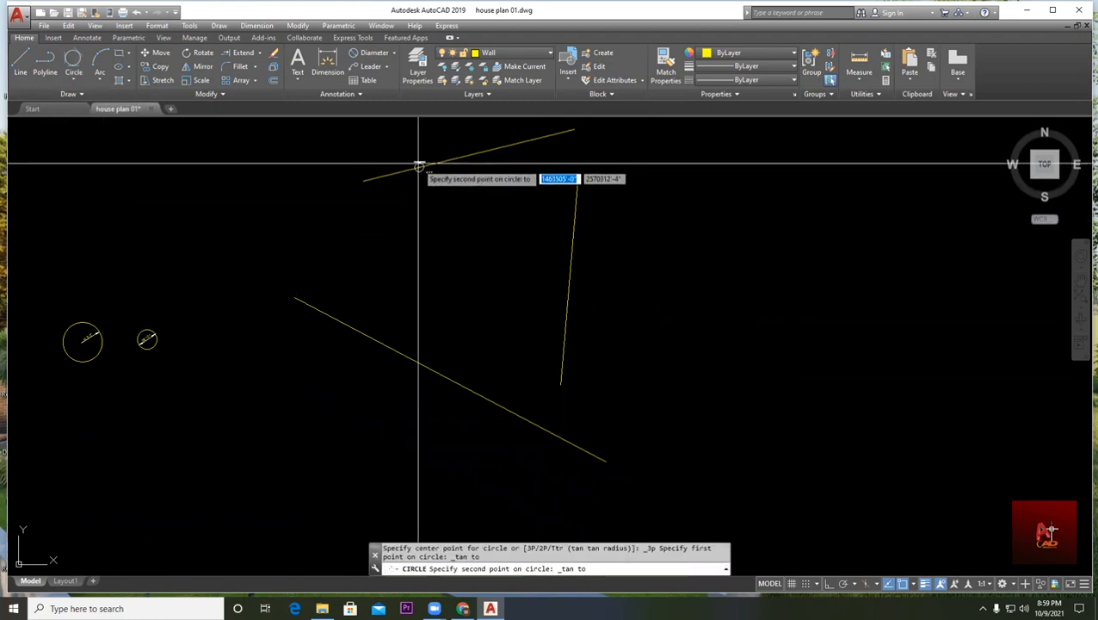
left_click(570, 277)
left_click(386, 334)
key("Escape")
scroll(514, 206, "down", 4)
key("Escape")
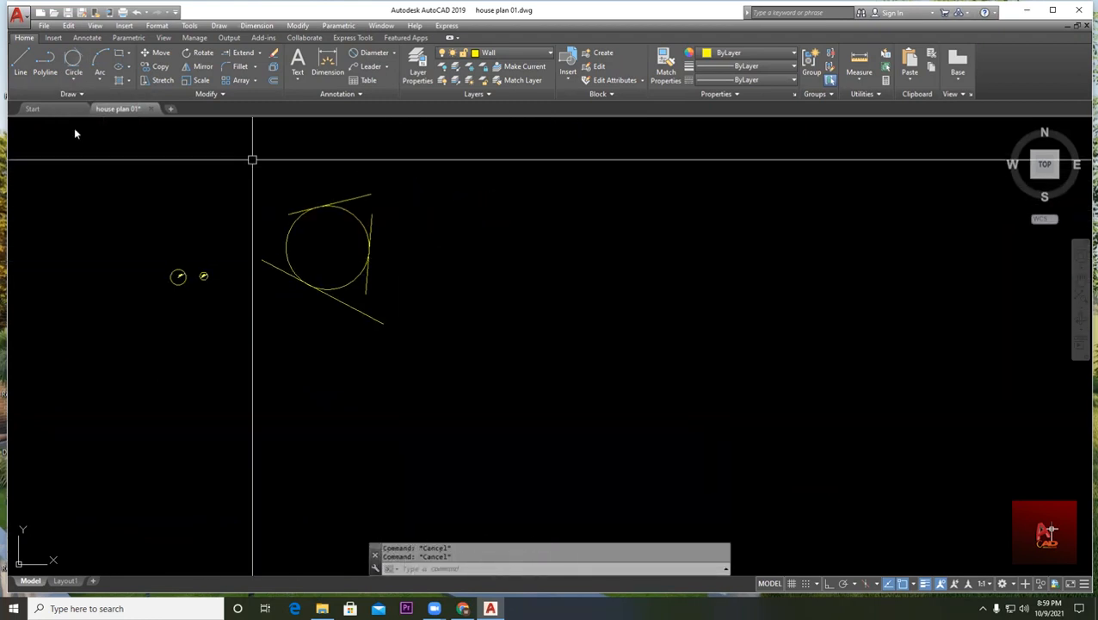
- Draw a long line sloping gently down in the empty area to the right of the tangent circle
left_click(71, 85)
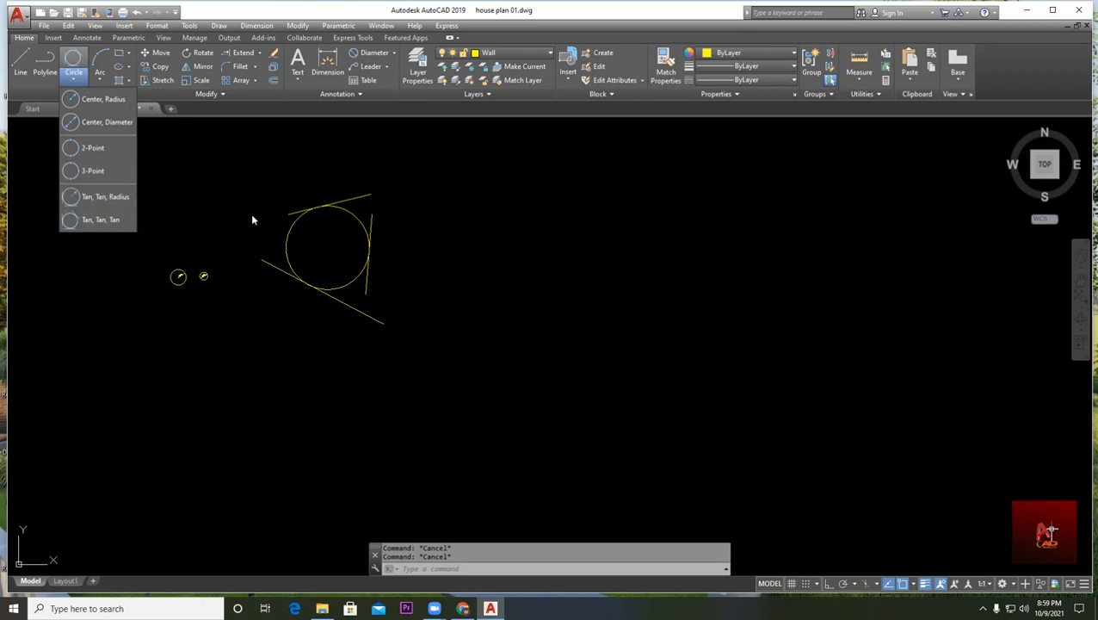
left_click(548, 269)
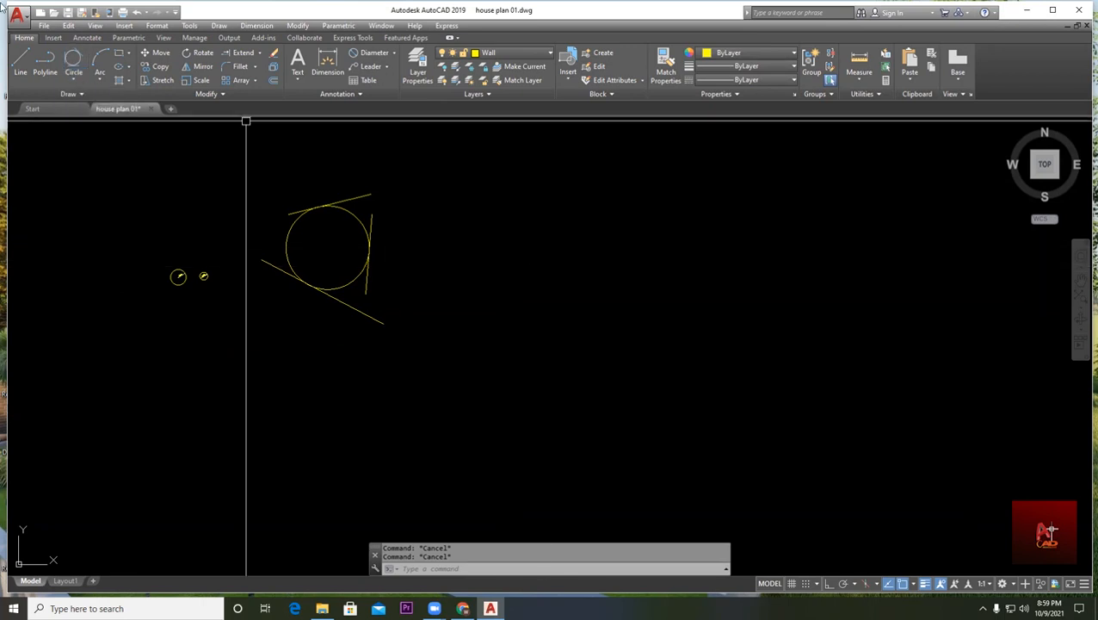
left_click(26, 69)
scroll(550, 297, "up", 2)
left_click(344, 300)
left_click(807, 387)
key("Escape")
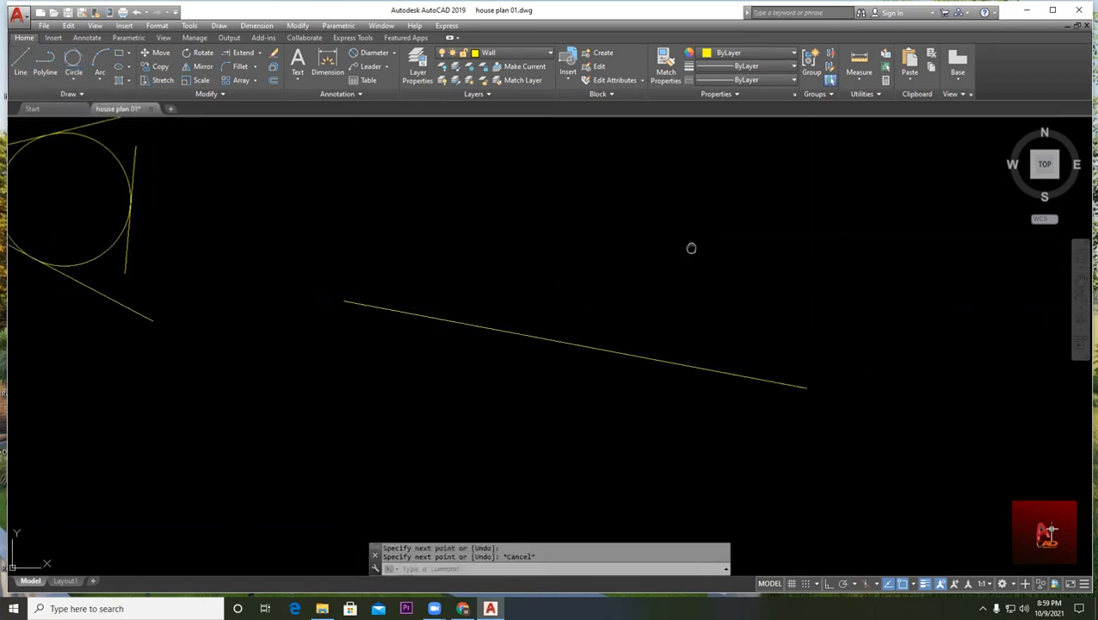
scroll(191, 194, "down", 2)
- Draw a line rising to the right above the new gently sloping line, leaving a gap between them
left_click(75, 81)
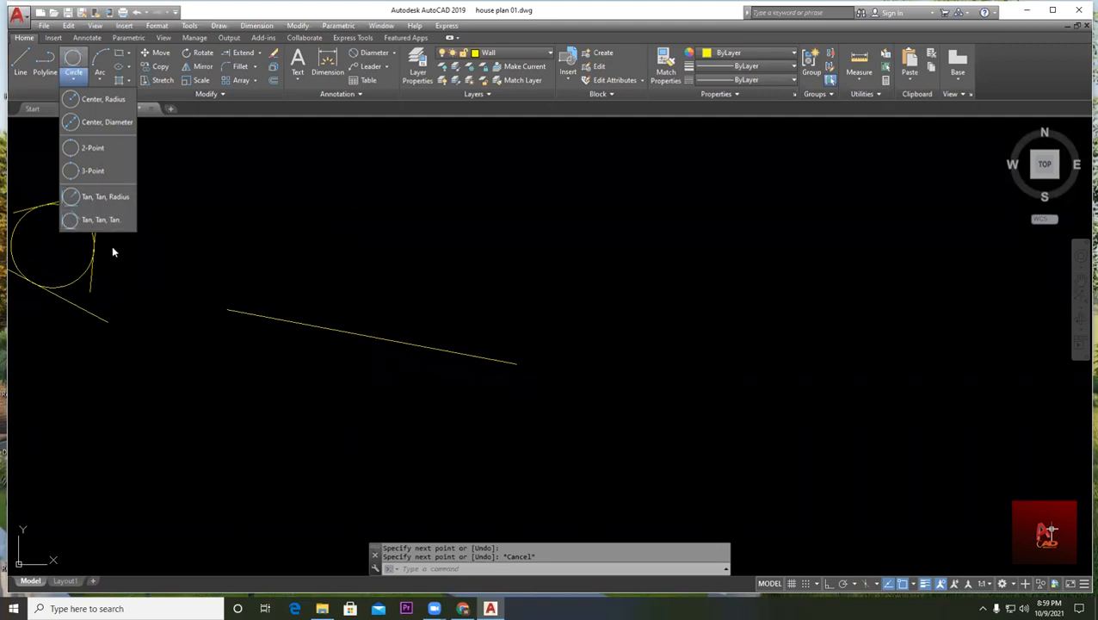
left_click(45, 66)
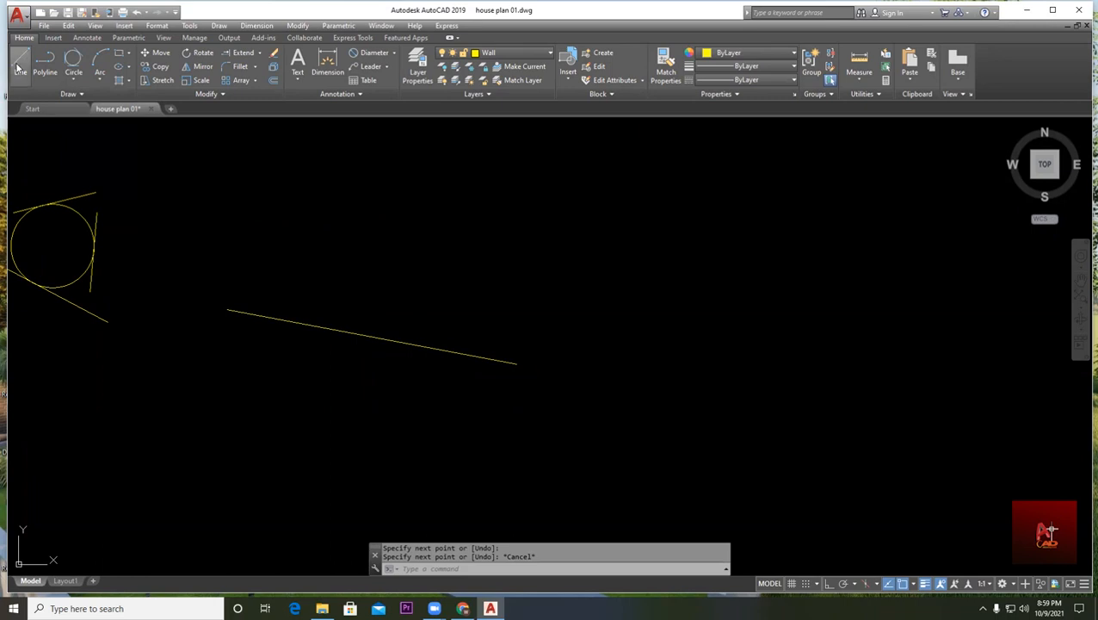
left_click(20, 67)
middle_click_drag(282, 188, 299, 362)
left_click(264, 319)
left_click(419, 183)
middle_click_drag(448, 257, 363, 134)
key("Escape")
- Draw a third line descending steeply to the right, closing off the open side between the other two new lines
key("Return")
left_click(362, 152)
left_click(542, 374)
key("Escape")
middle_click_drag(164, 249, 379, 311)
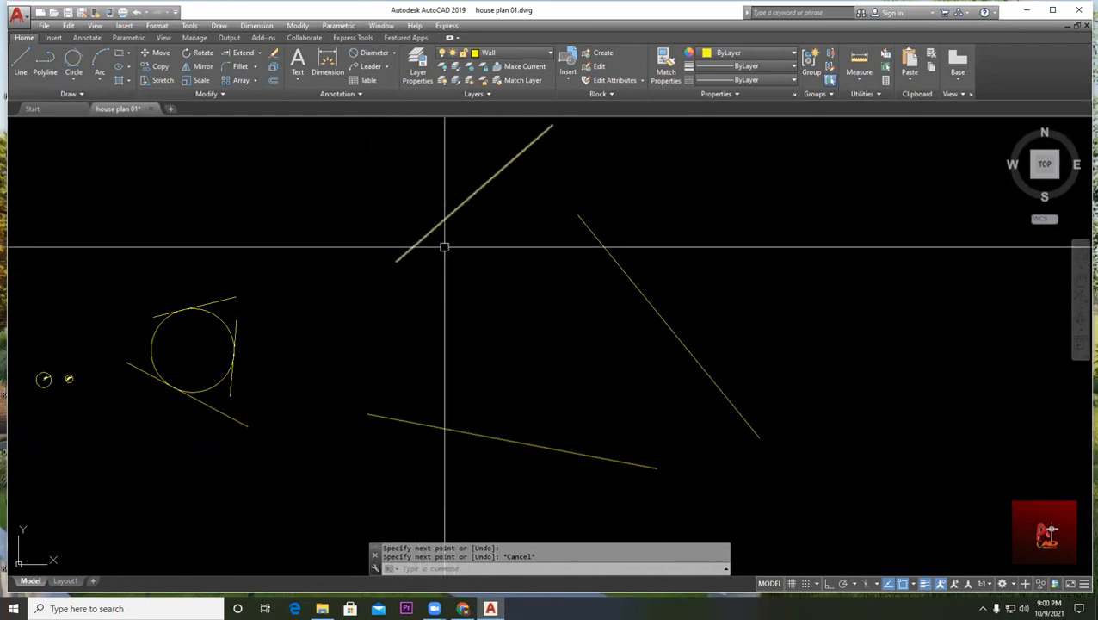
- Draw a Tan, Tan, Tan circle touching the rising, steeply descending and gently sloping lines of the new group
middle_click_drag(520, 394, 495, 371)
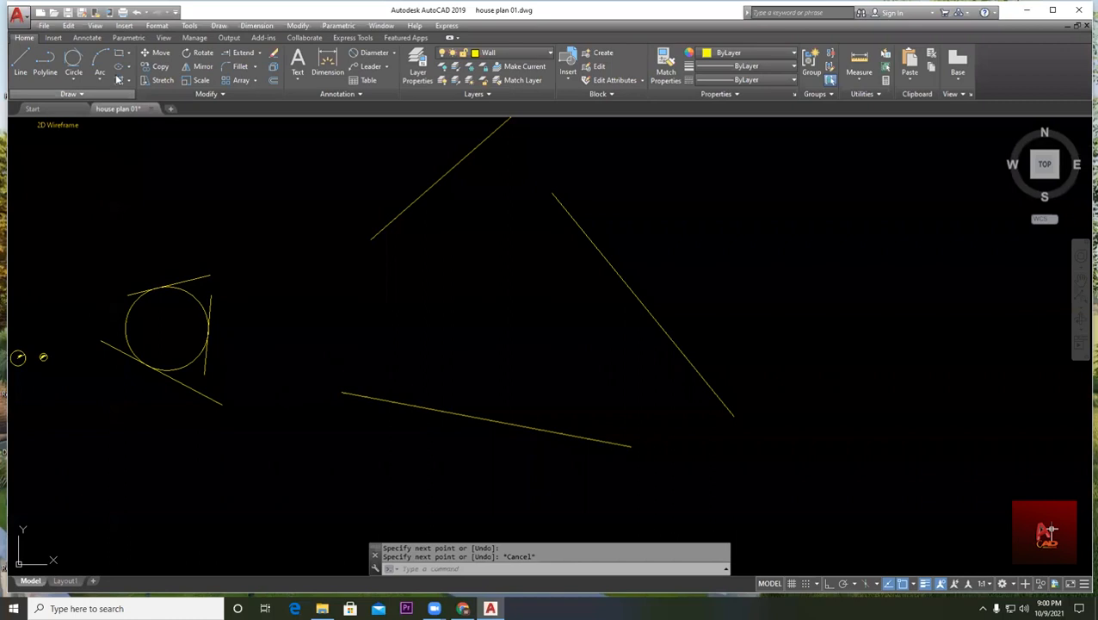
left_click(74, 79)
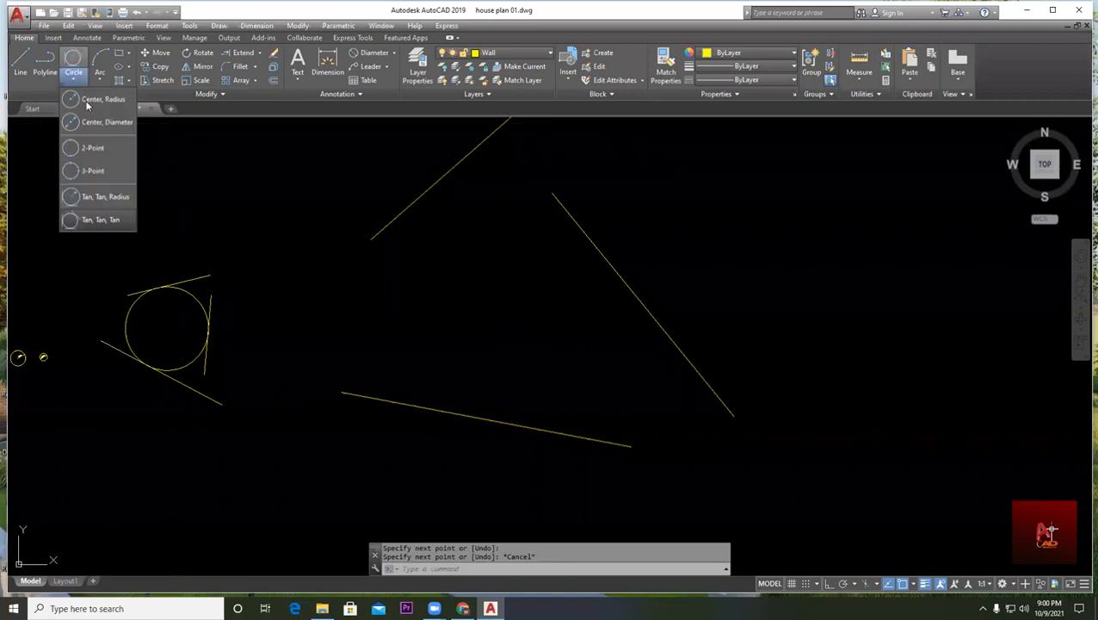
left_click(99, 221)
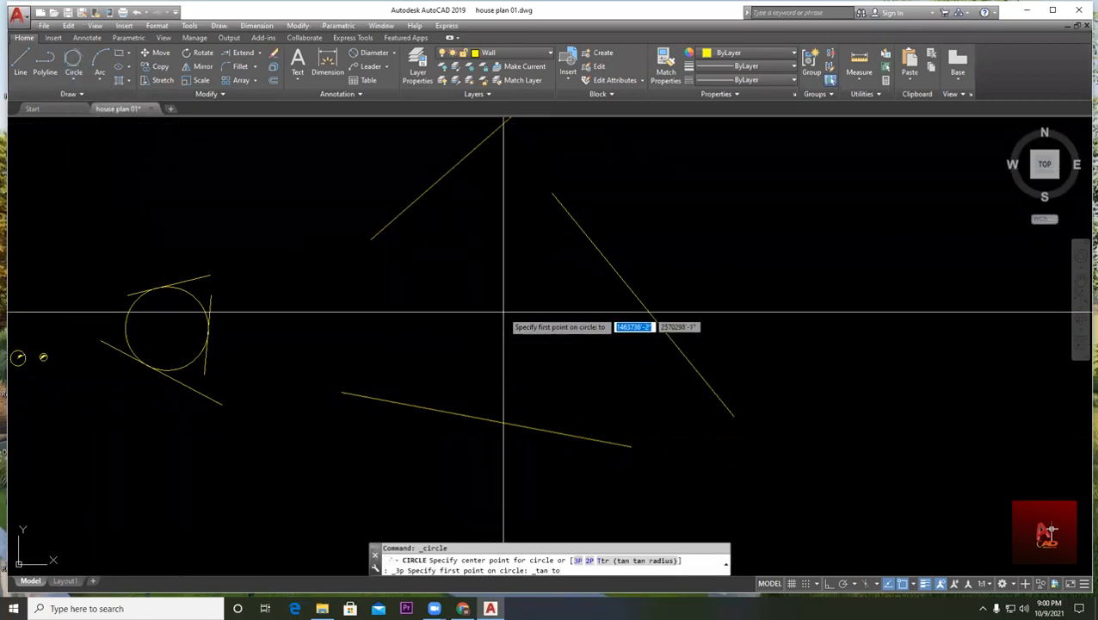
mouse_move(489, 281)
middle_mouse_down()
mouse_move(457, 443)
mouse_move(392, 255)
middle_mouse_up()
left_click(393, 351)
scroll(465, 433, "up", 2)
scroll(473, 295, "down", 2)
left_click(570, 290)
left_click(413, 408)
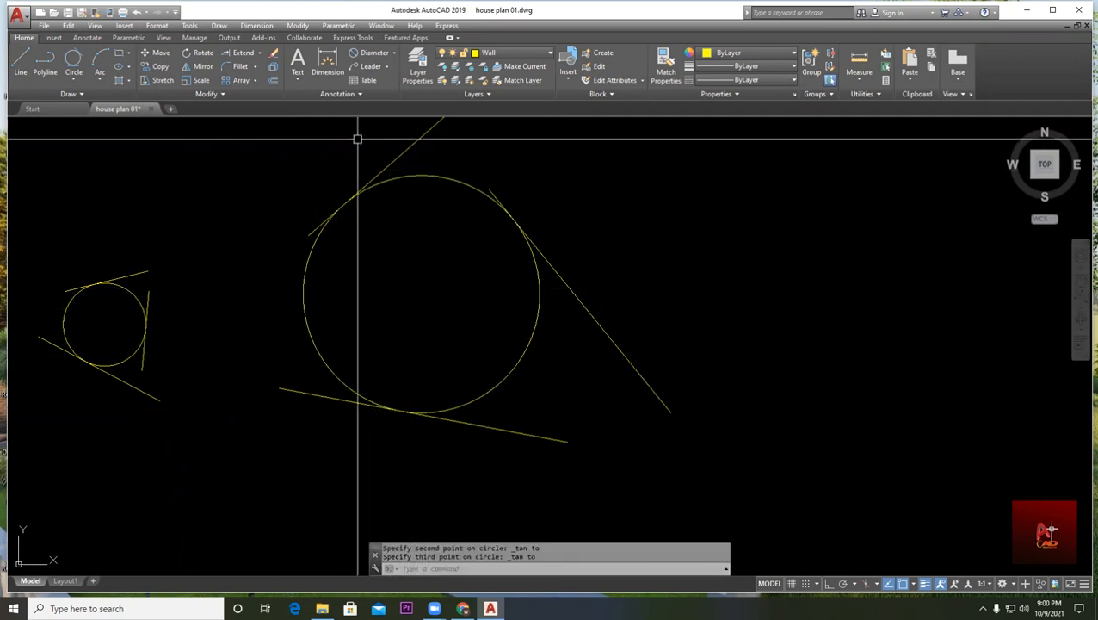
- Check the new circle's tangency to its three lines up close, and erase all the practice circles and lines
scroll(309, 204, "up", 2)
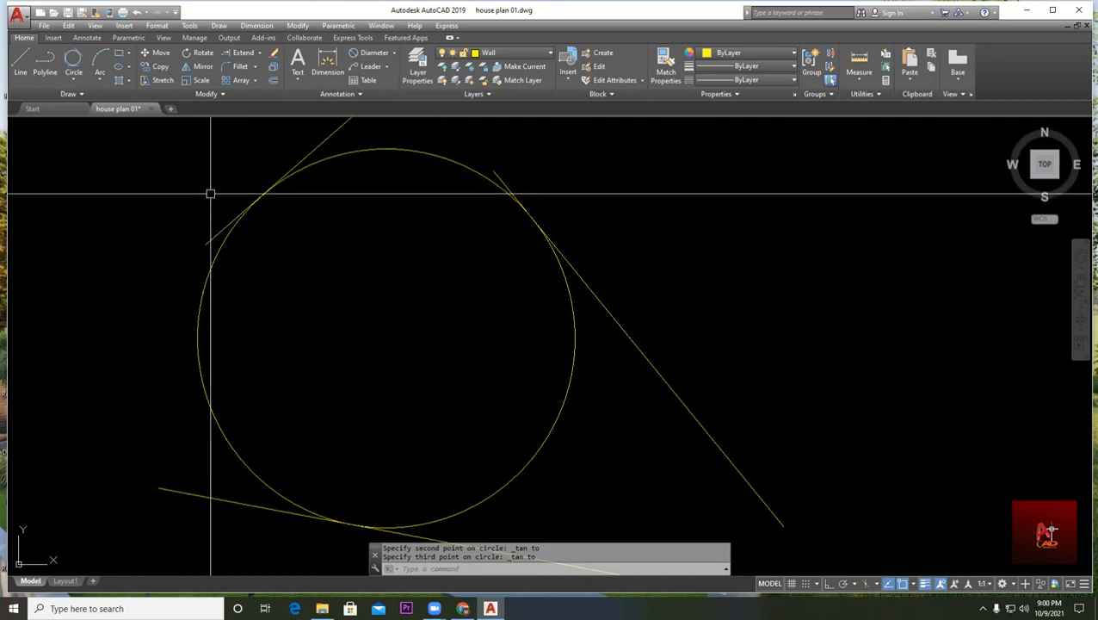
scroll(266, 179, "up", 6)
scroll(266, 178, "down", 5)
scroll(512, 158, "up", 6)
scroll(512, 158, "down", 5)
scroll(439, 245, "down", 4)
key("Escape")
type("e")
key("Return")
left_click(600, 372)
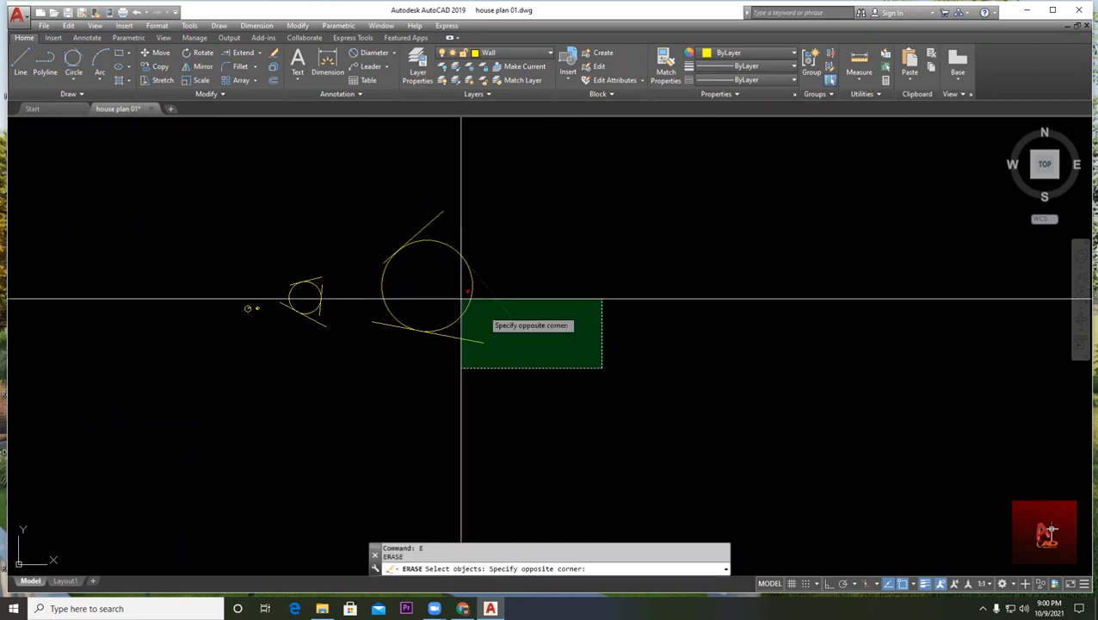
left_click(223, 185)
key("Escape")
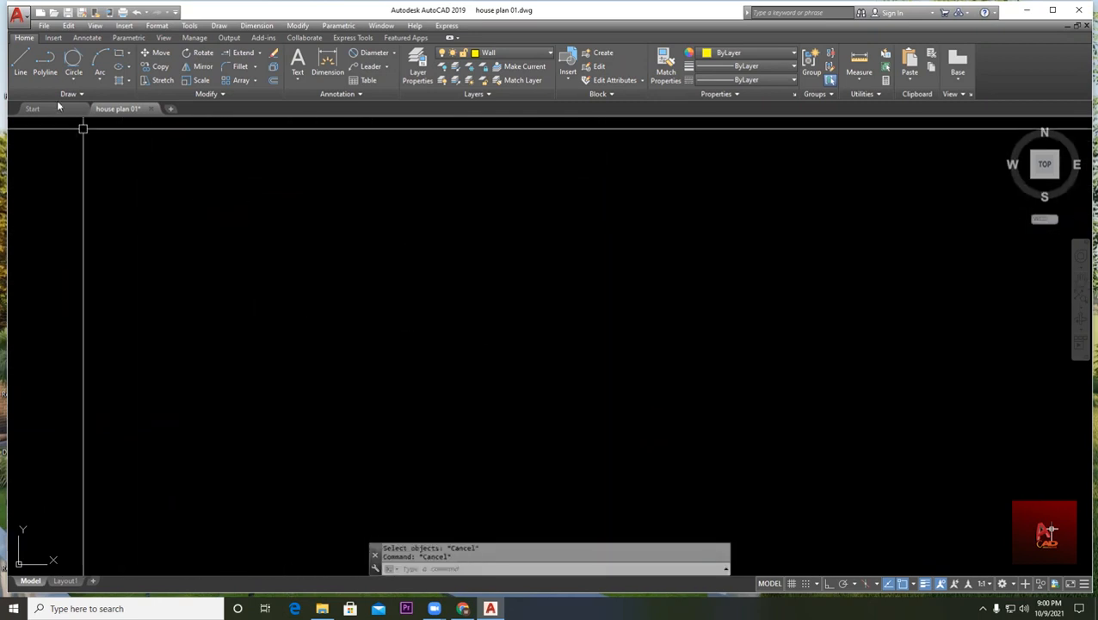
left_click(72, 79)
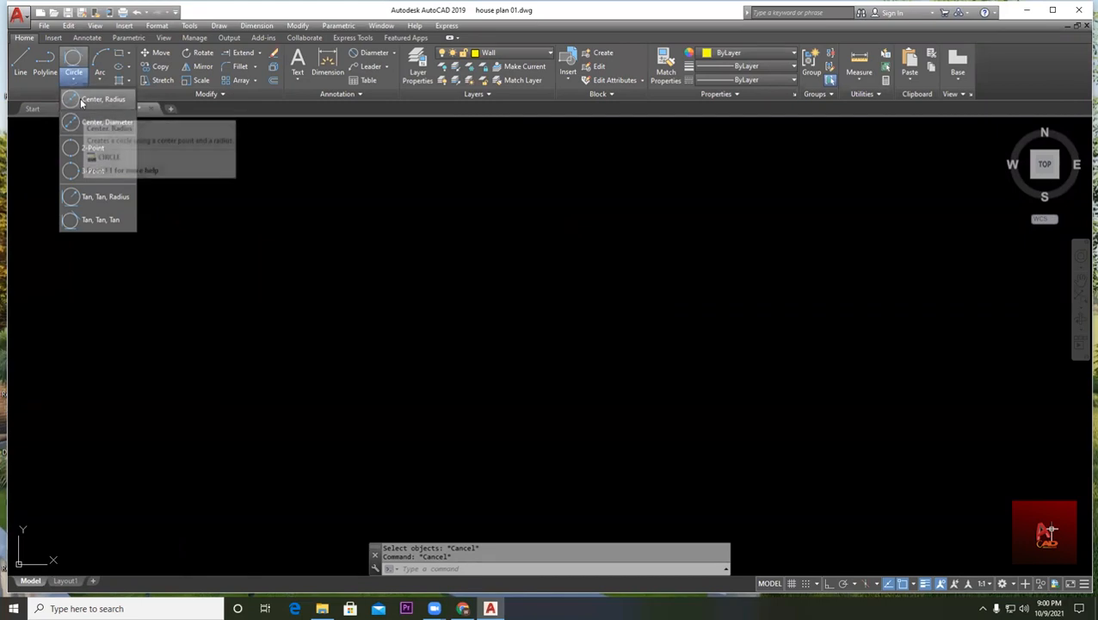
left_click(94, 99)
key("Escape")
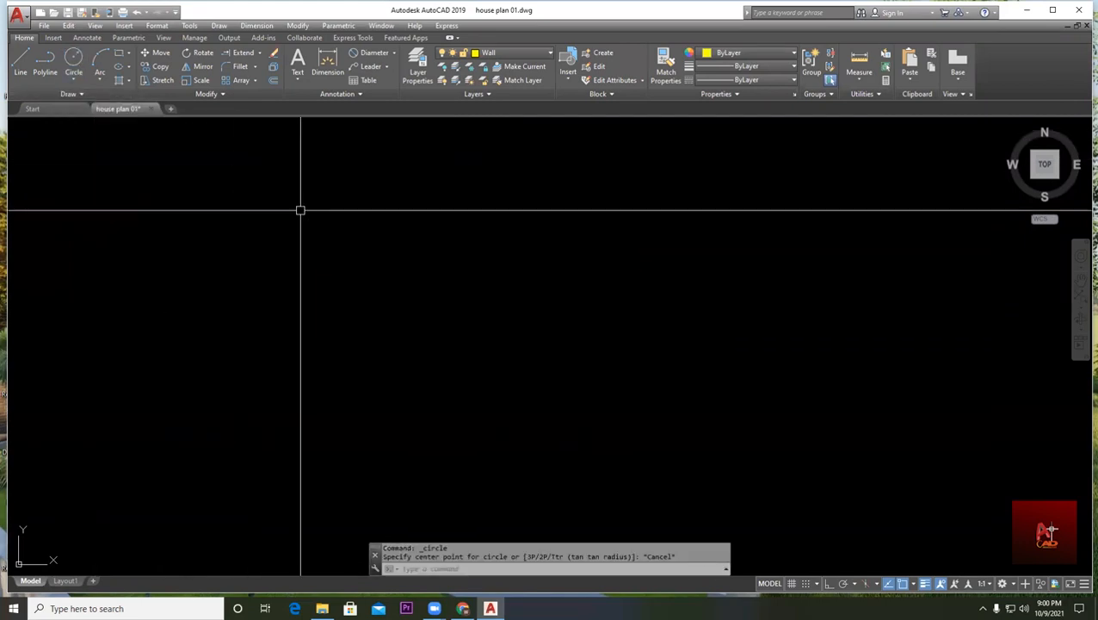
- Draw a Center, Radius circle with a radius of 25' in the empty space to the right of the hatched rectangle
scroll(299, 211, "down", 5)
mouse_move(245, 235)
middle_mouse_down()
mouse_move(324, 228)
mouse_move(268, 227)
mouse_move(306, 236)
middle_mouse_up()
scroll(230, 205, "up", 2)
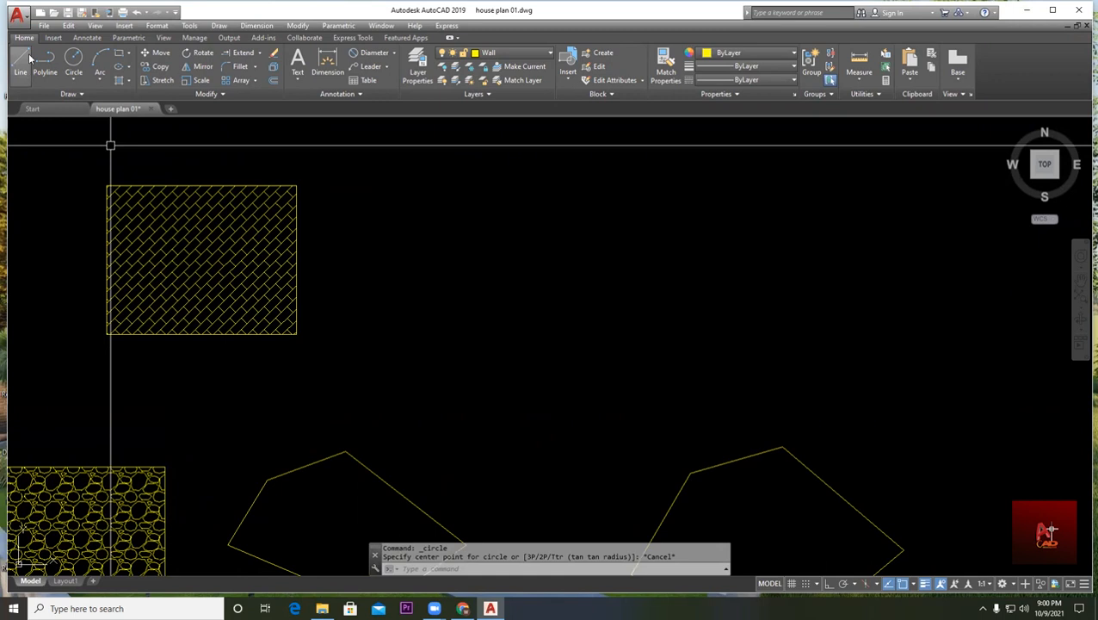
middle_click_drag(499, 260, 427, 262)
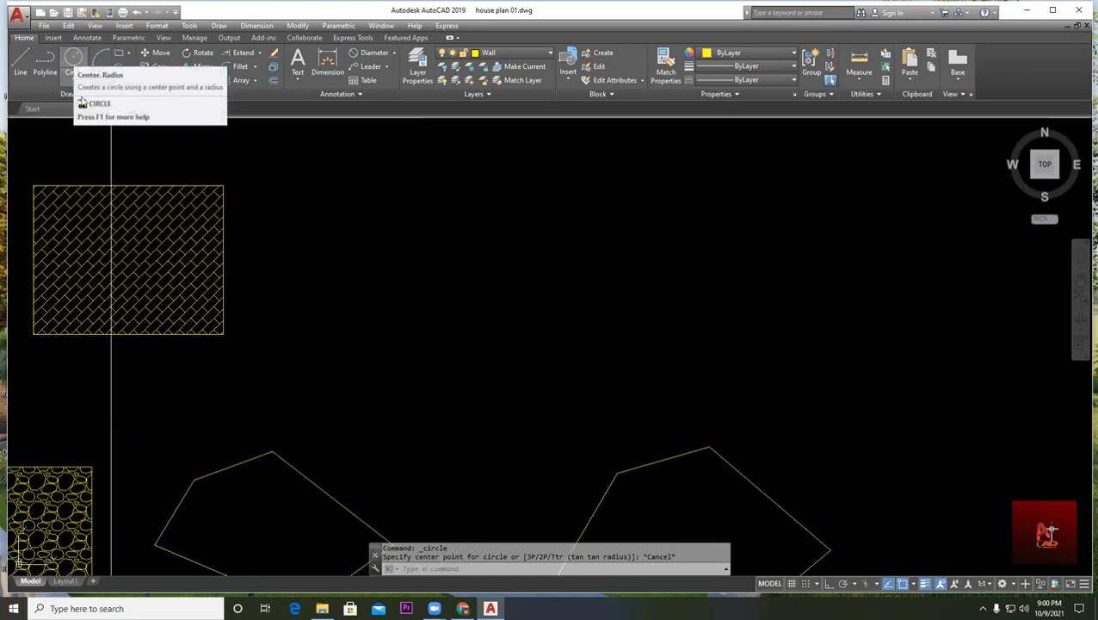
left_click(77, 82)
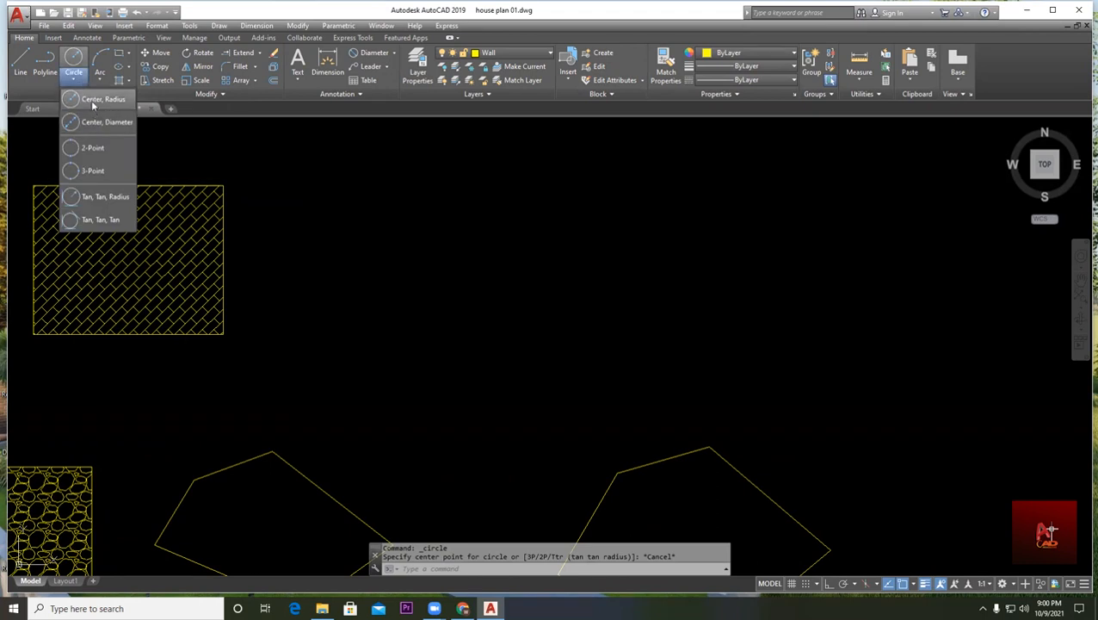
left_click(92, 101)
middle_click_drag(459, 269, 381, 257)
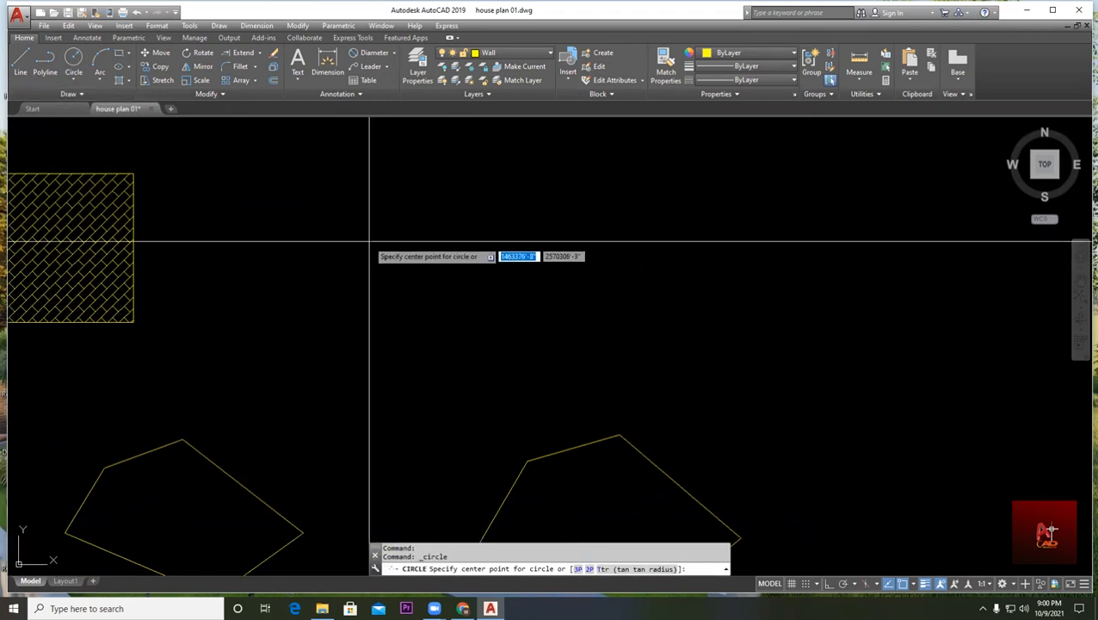
left_click(382, 252)
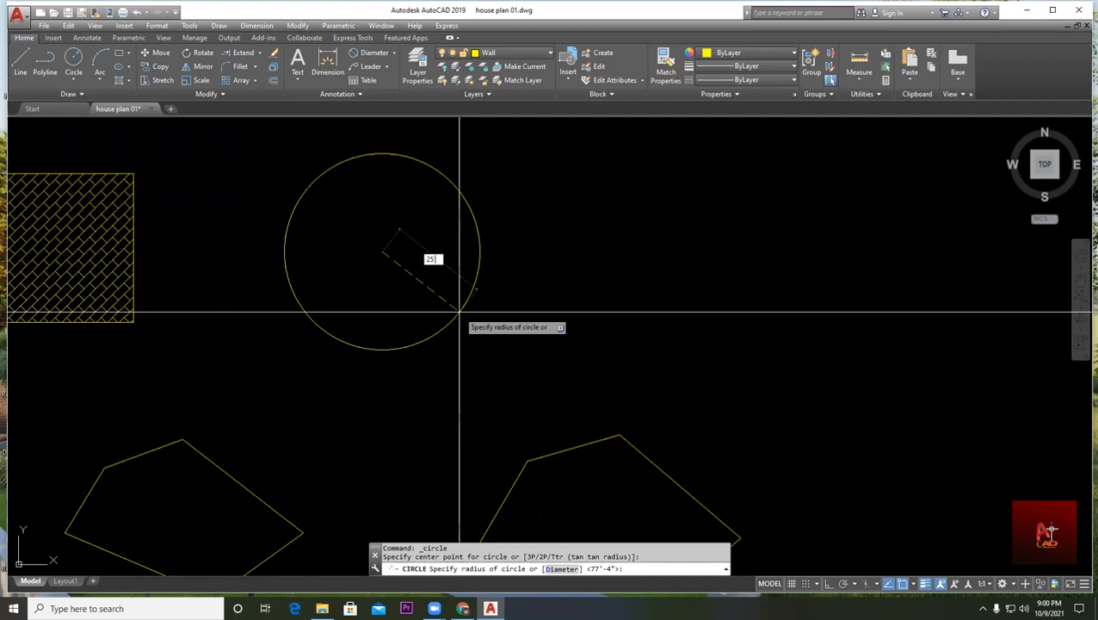
type("25'")
key("Return")
- Add a radius dimension inside the new circle, pointing to its upper-right edge
scroll(392, 247, "up", 5)
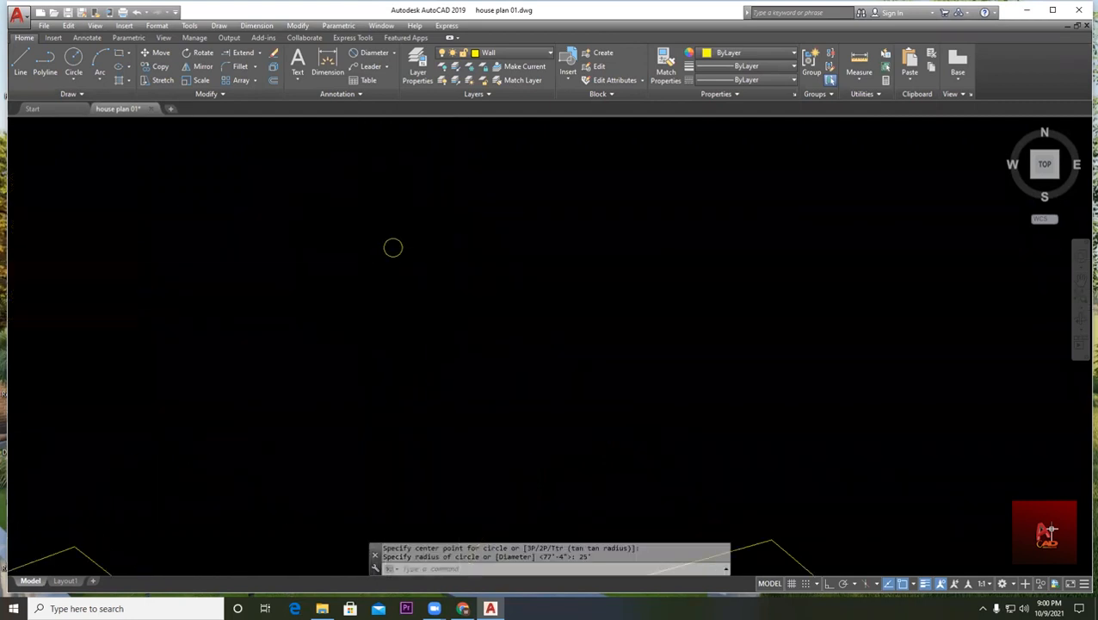
middle_click_drag(474, 196, 301, 299)
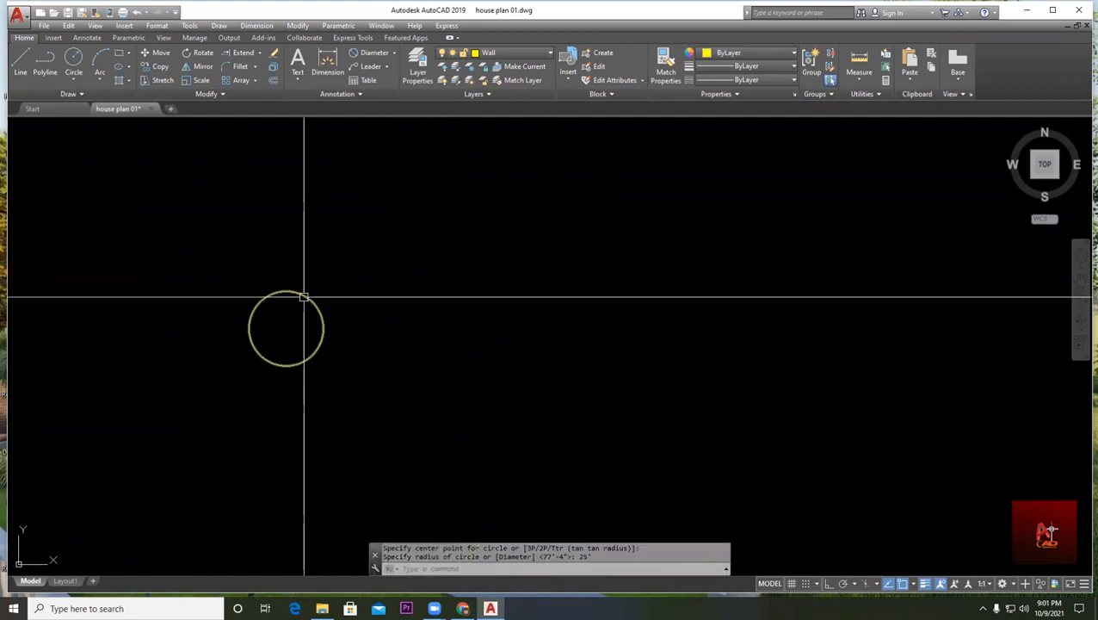
left_click(394, 54)
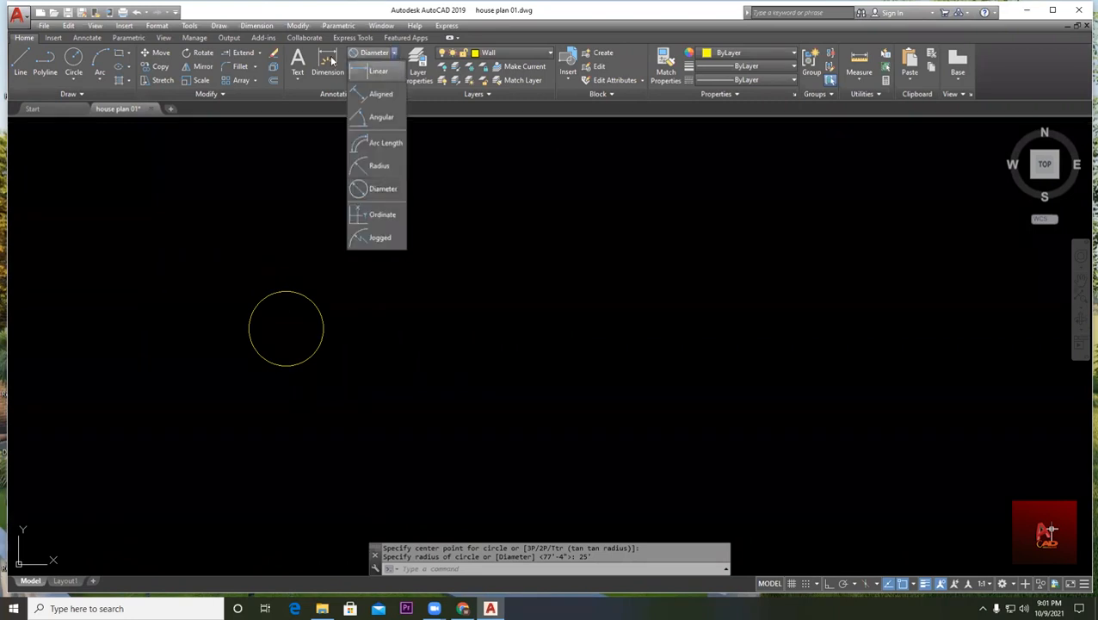
left_click(376, 167)
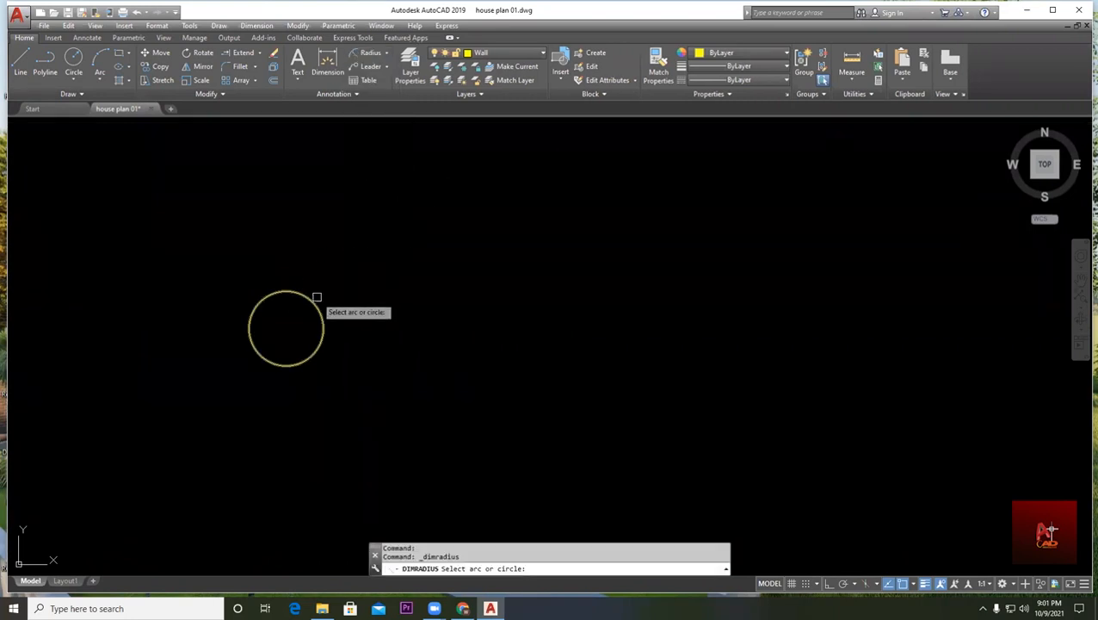
left_click(313, 301)
scroll(297, 284, "up", 8)
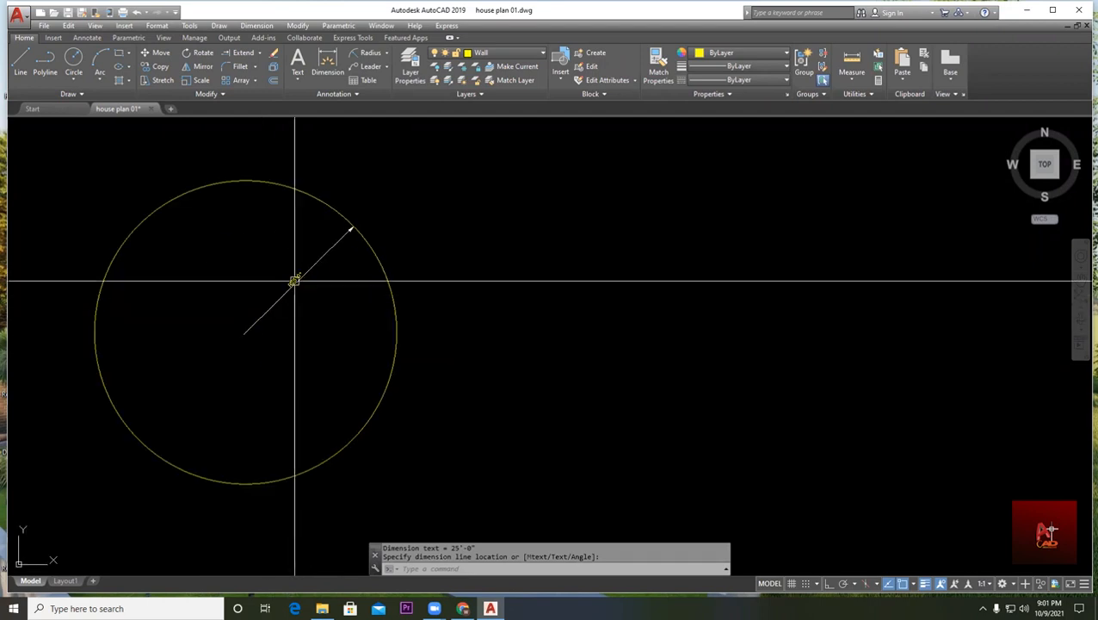
scroll(320, 309, "down", 4)
scroll(422, 228, "up", 1)
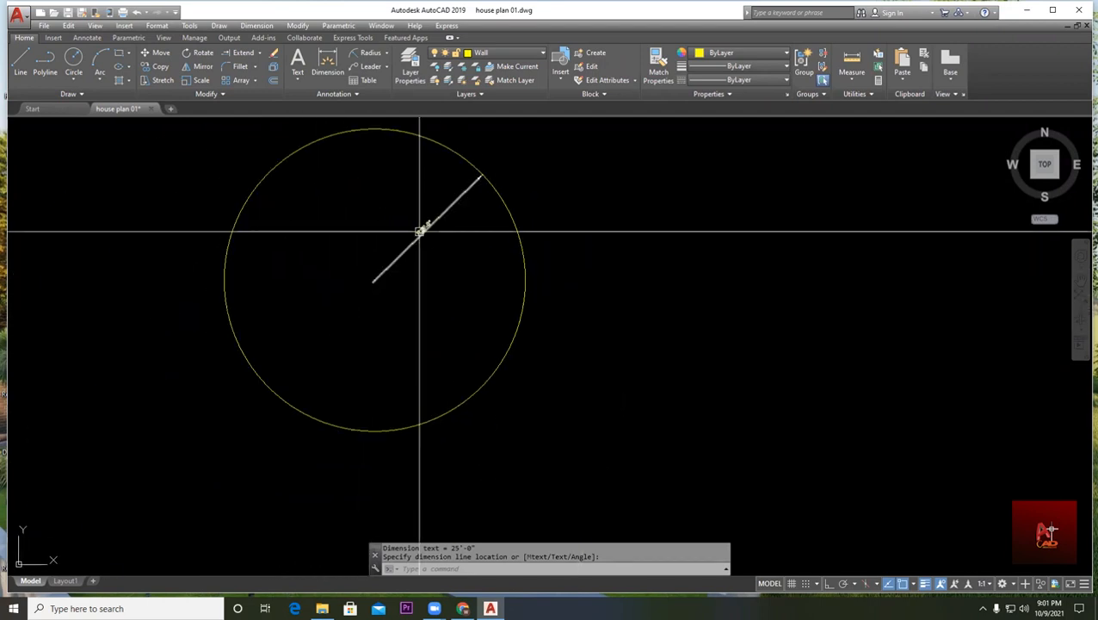
key("Escape")
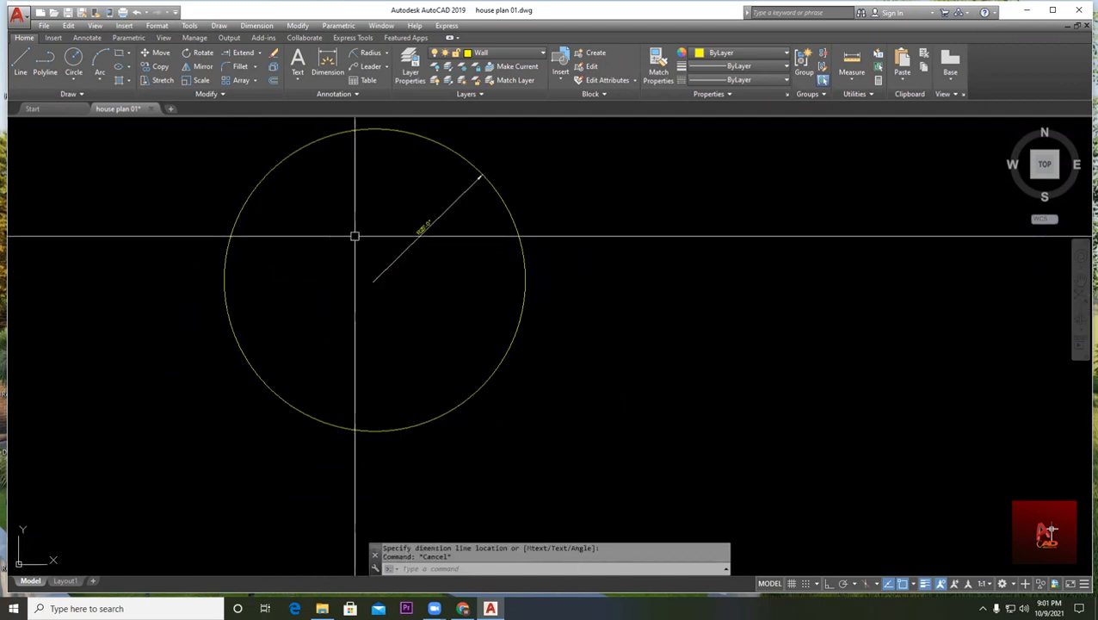
- Hatch the inside of the dimensioned circle with the EARTH pattern
middle_click_drag(334, 228, 312, 287)
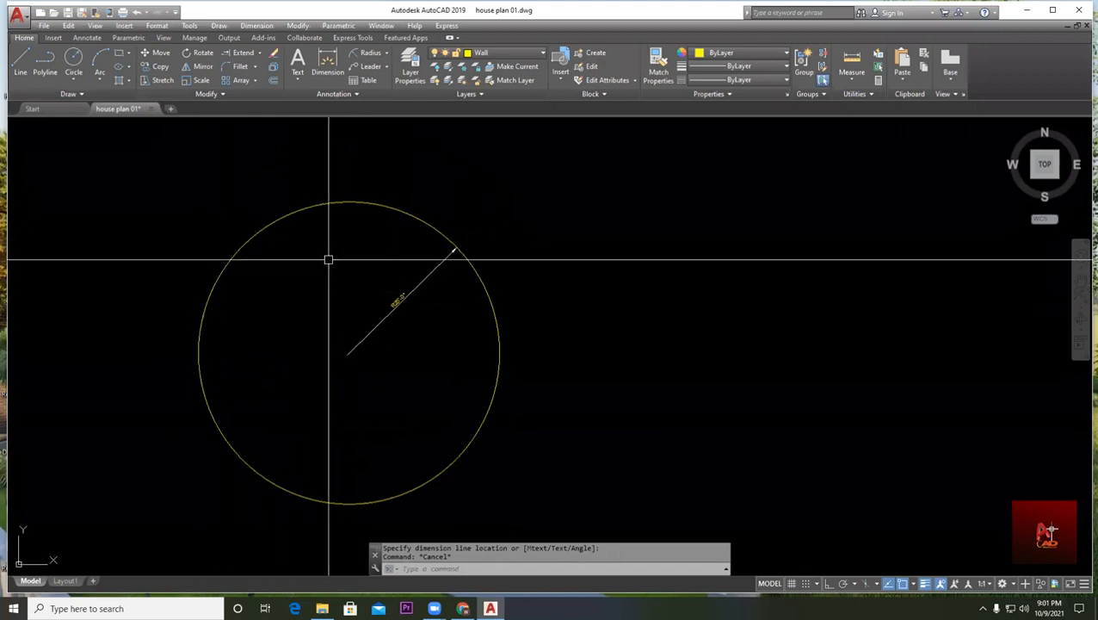
left_click(122, 80)
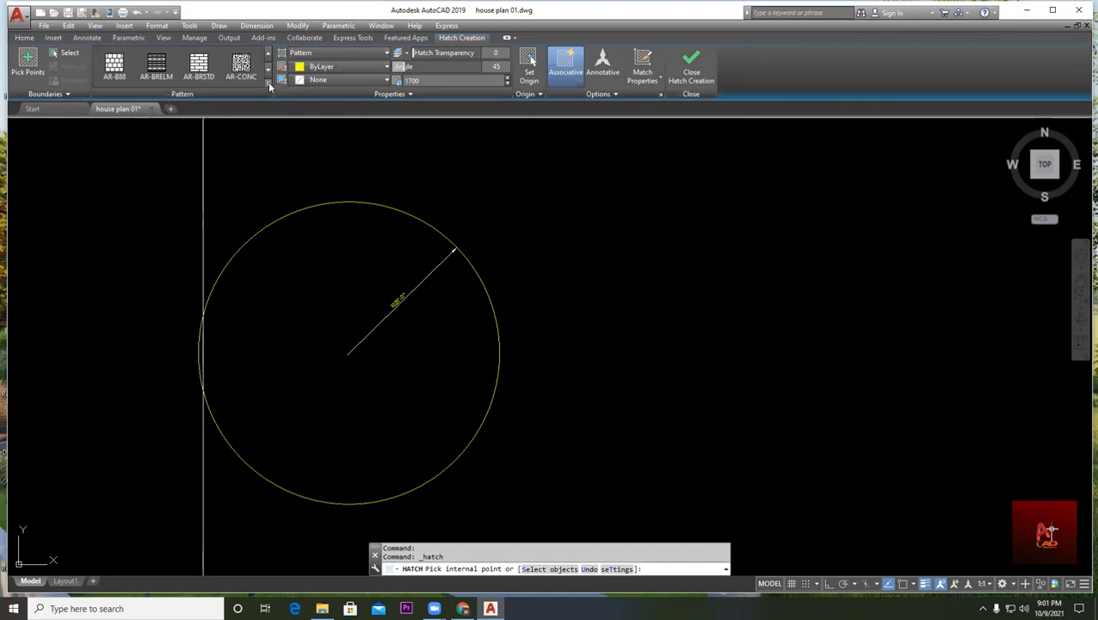
left_click(267, 85)
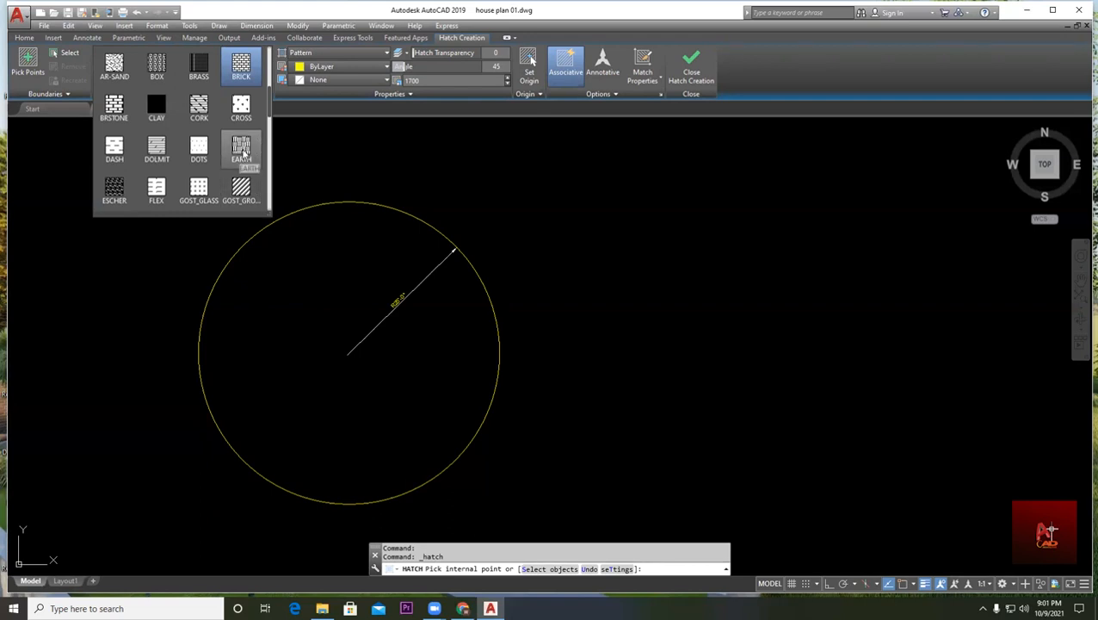
left_click(241, 151)
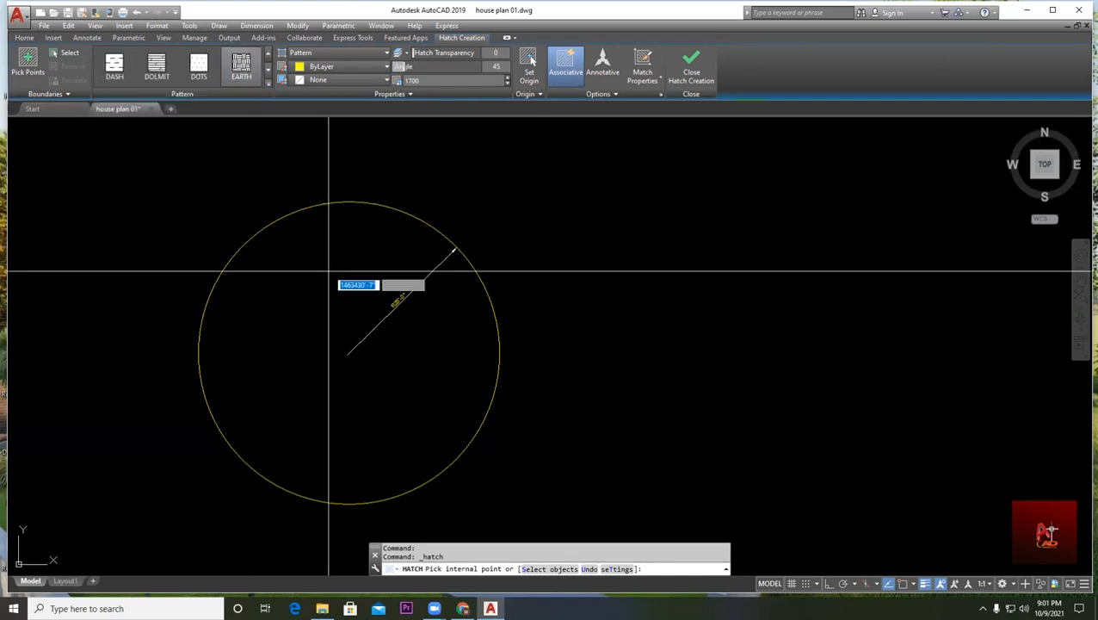
left_click(303, 306)
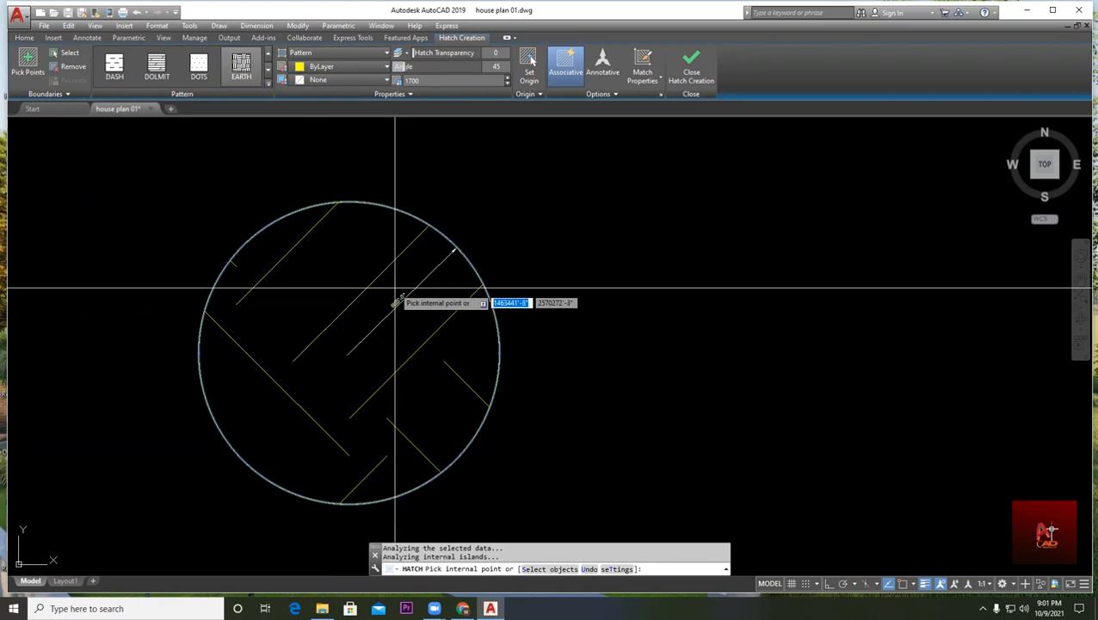
key("Escape")
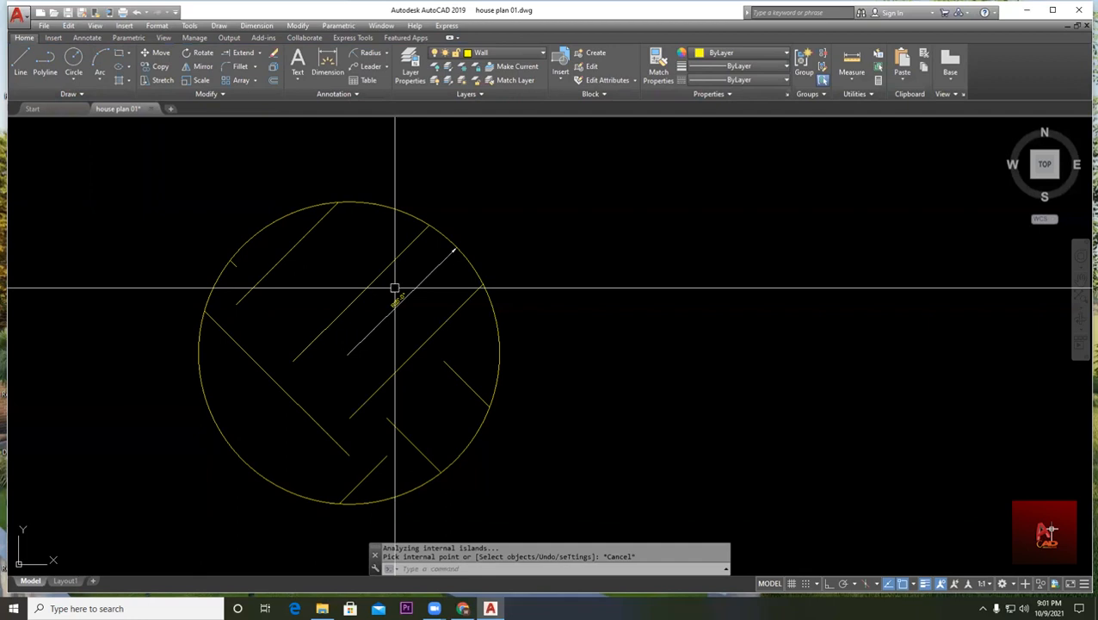
- Select the circle's EARTH hatch and set its color to Green
middle_click_drag(360, 372, 345, 323)
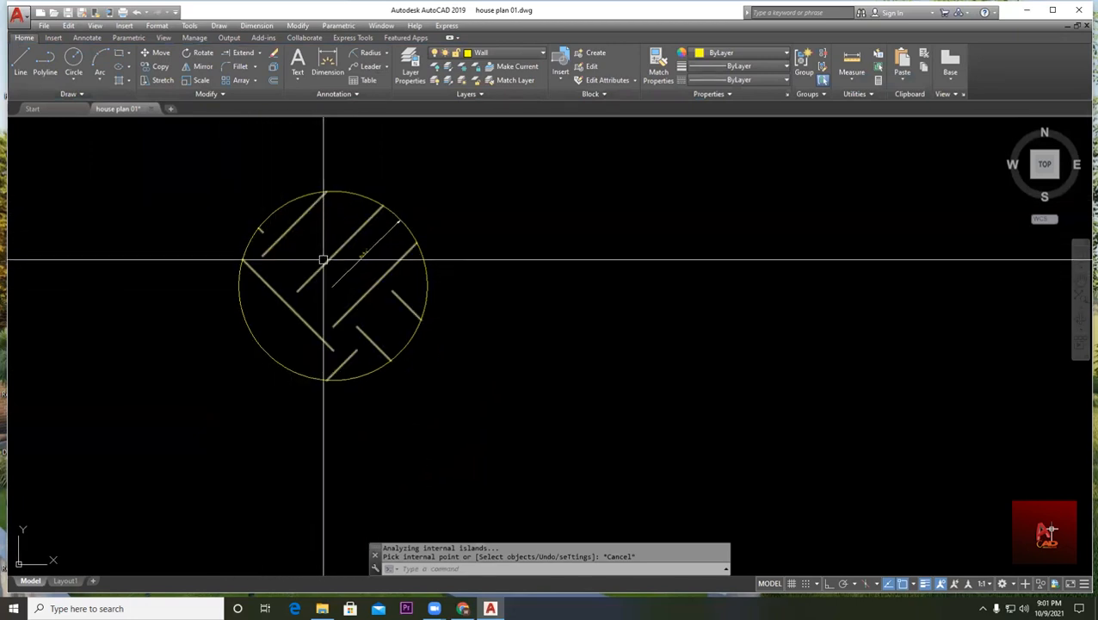
scroll(313, 258, "up", 2)
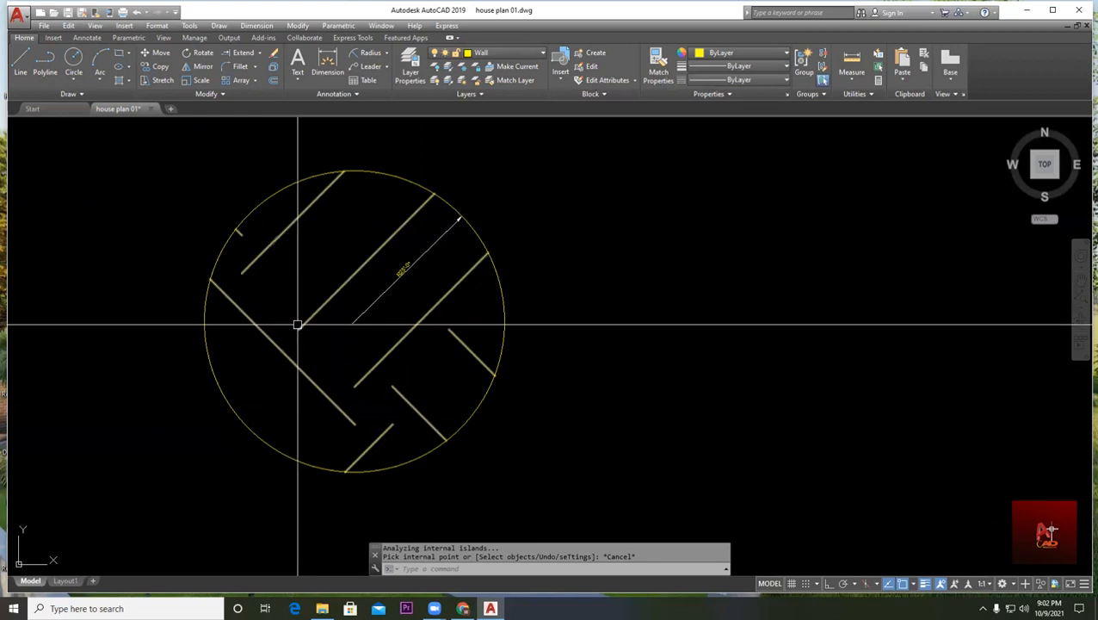
left_click(335, 298)
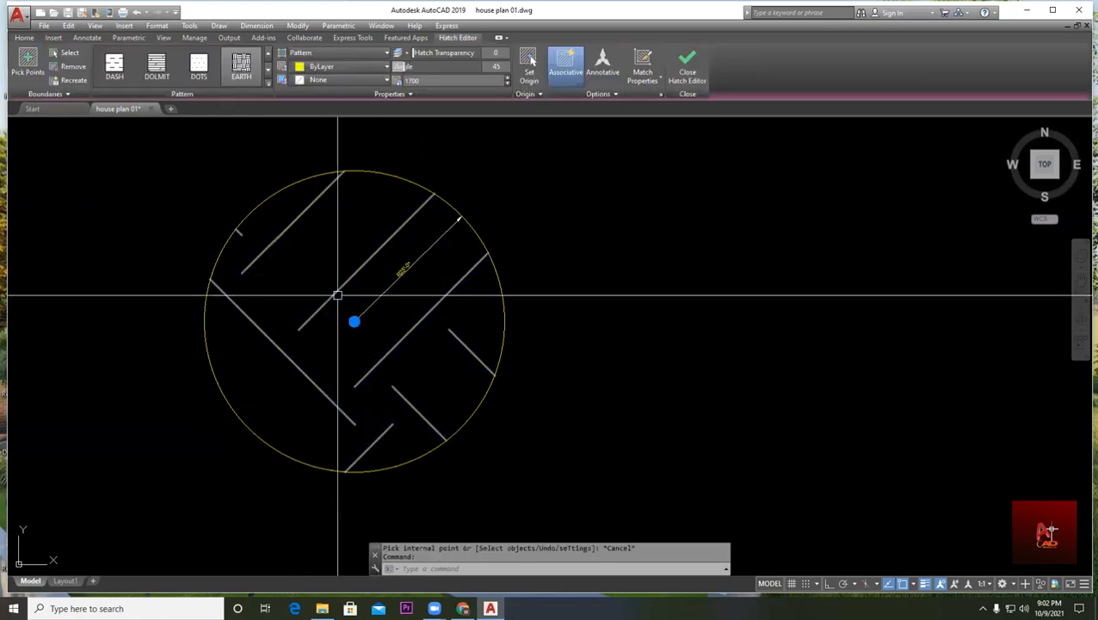
left_click(324, 68)
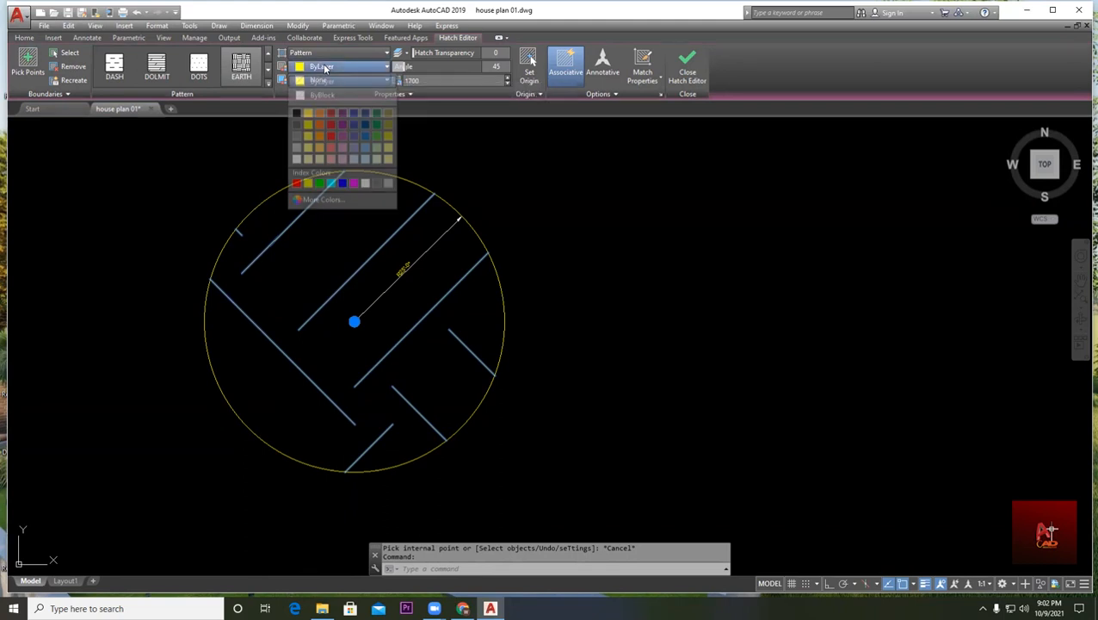
left_click(321, 184)
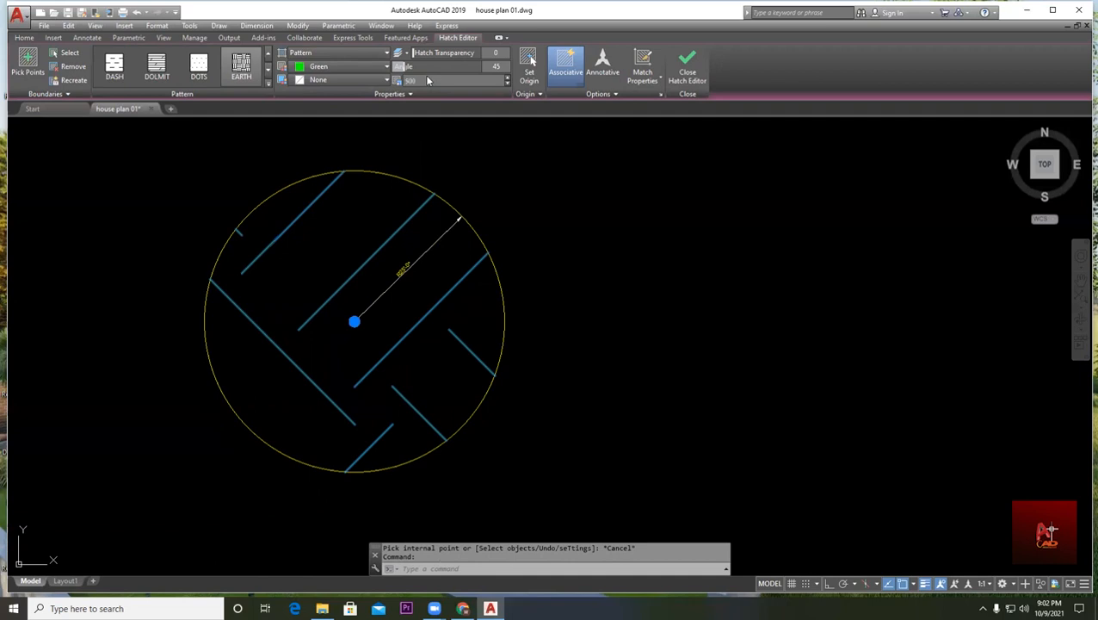
- Try a pattern scale of 500 on the circle's hatch, and tighten it to a scale of 100
key("Return")
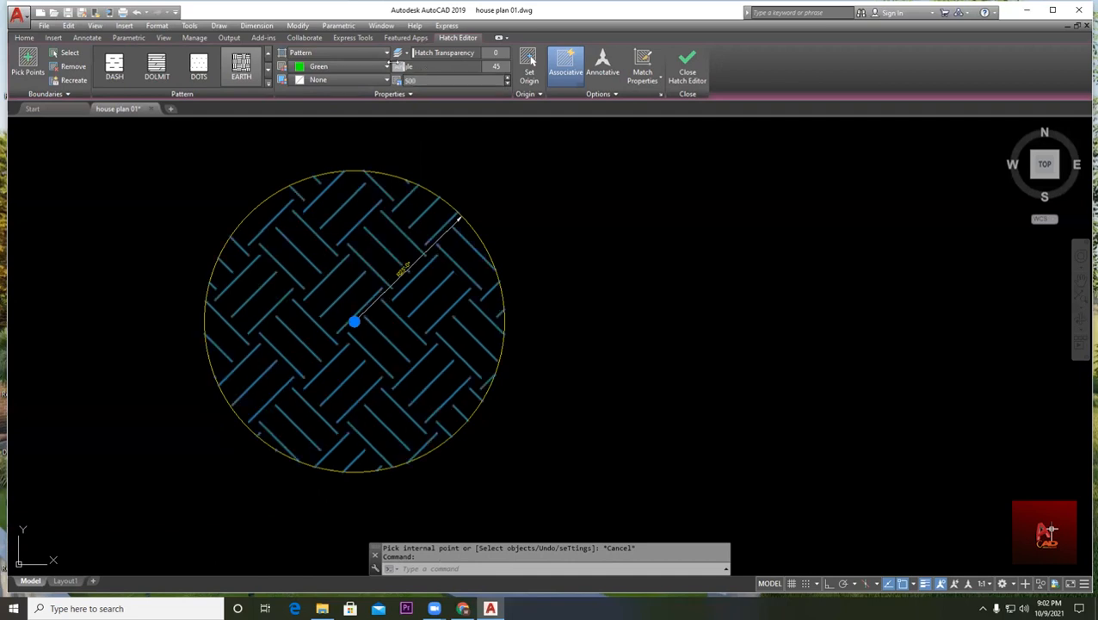
double_click(420, 80)
key("Return")
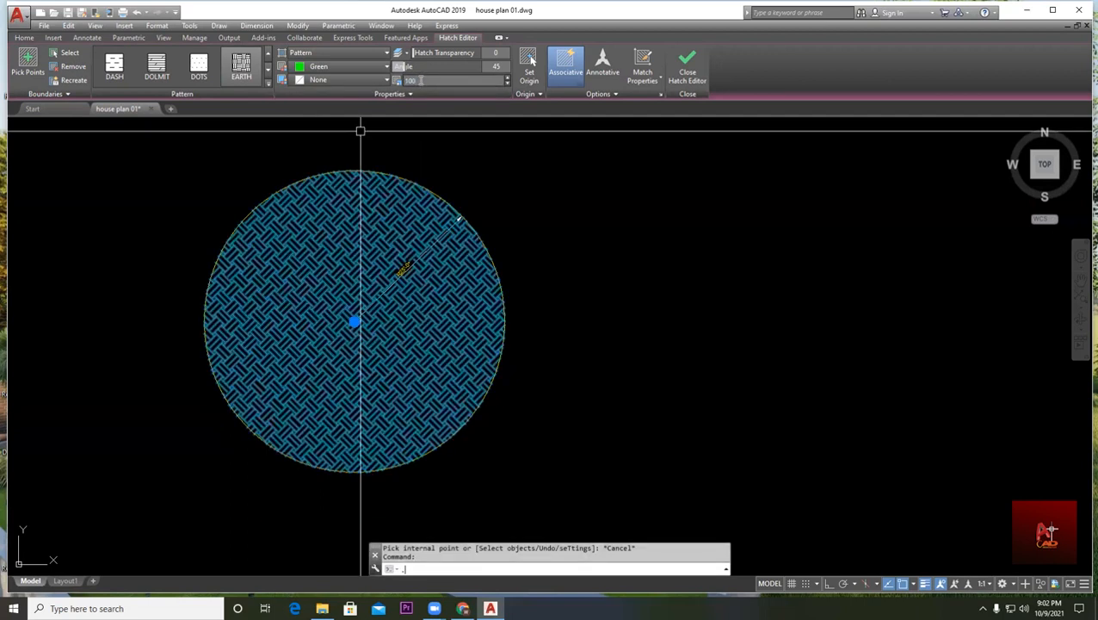
type(".")
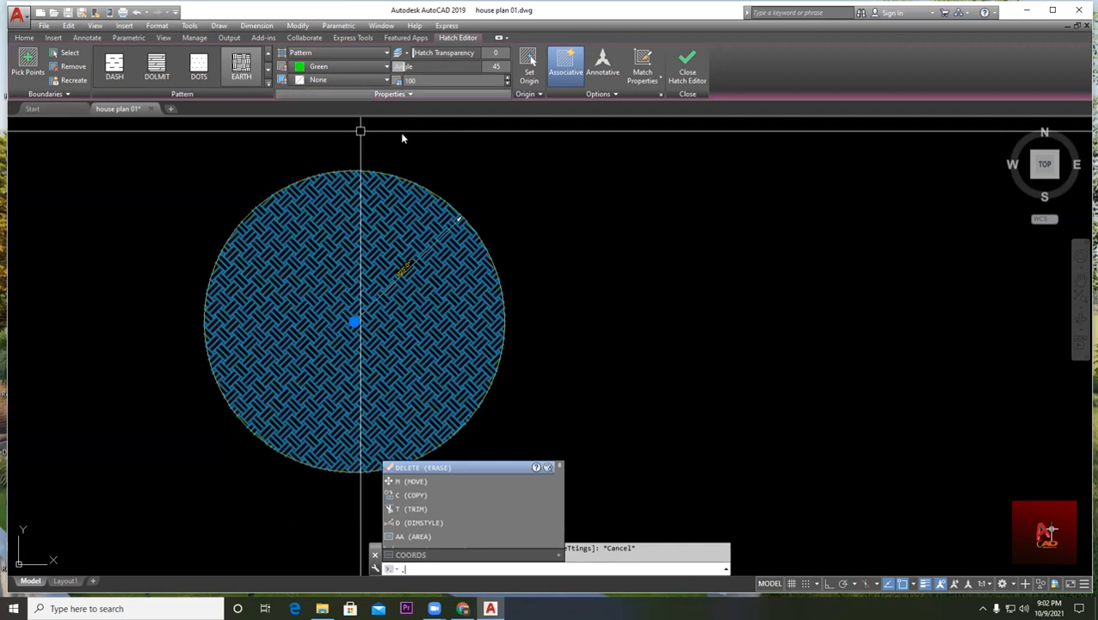
- Set the pattern scale of the circle's EARTH hatch to 250 and deselect the hatch
key("Escape")
left_click(421, 81)
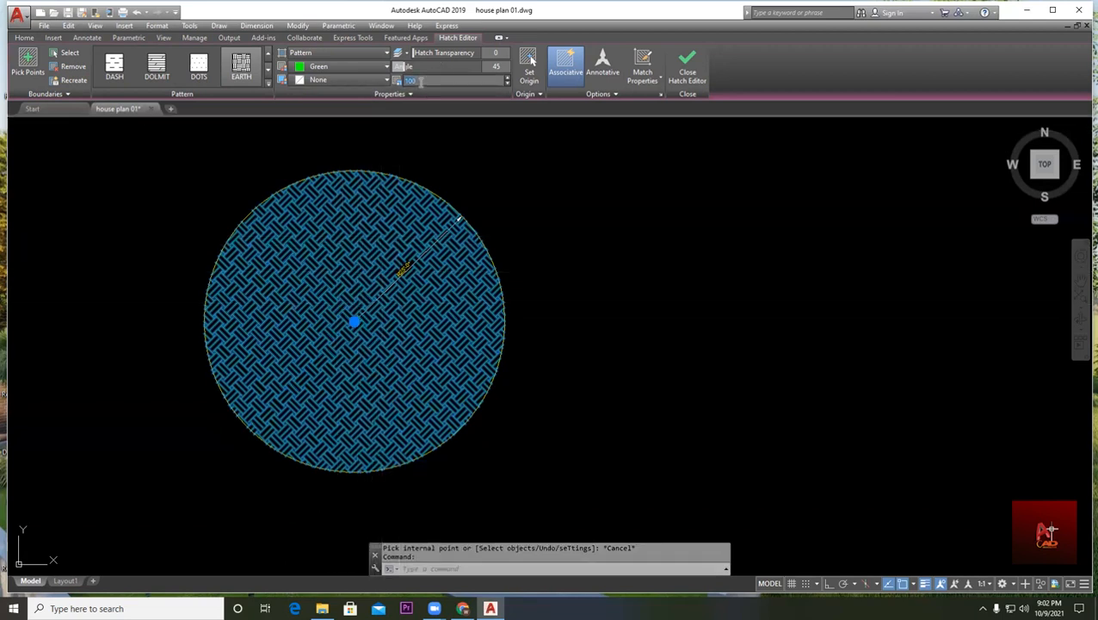
type("250")
key("Return")
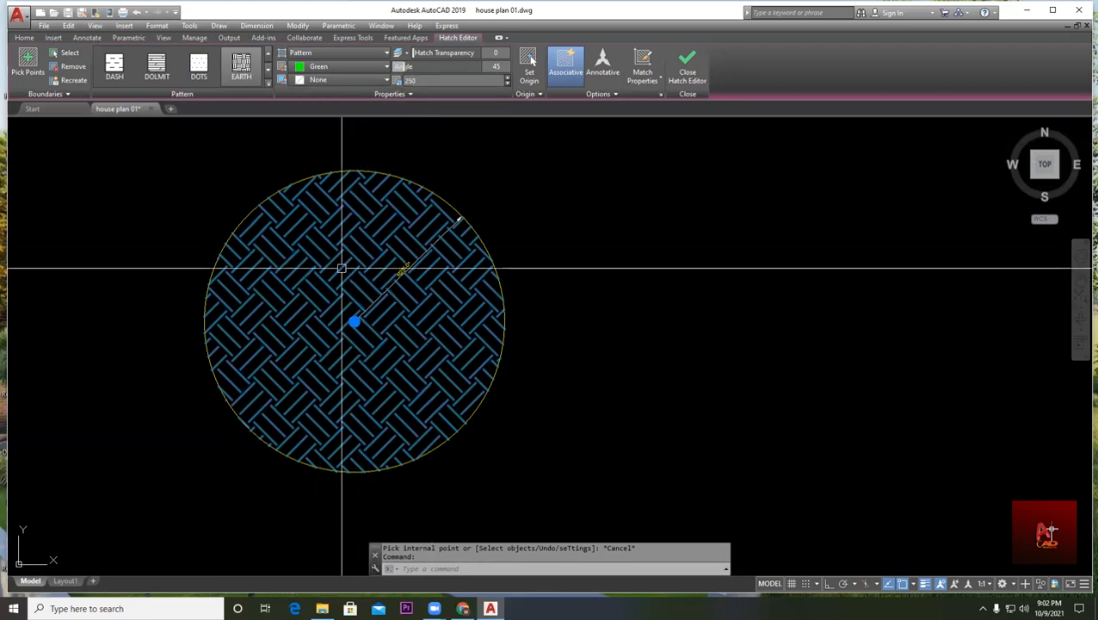
scroll(431, 198, "down", 2)
mouse_move(488, 258)
middle_mouse_down()
mouse_move(411, 279)
mouse_move(456, 260)
mouse_move(189, 142)
middle_mouse_up()
key("Escape")
- Draw a long, narrow horizontal rectangle in the empty area east of the hatched circle
middle_click_drag(360, 208, 24, 277)
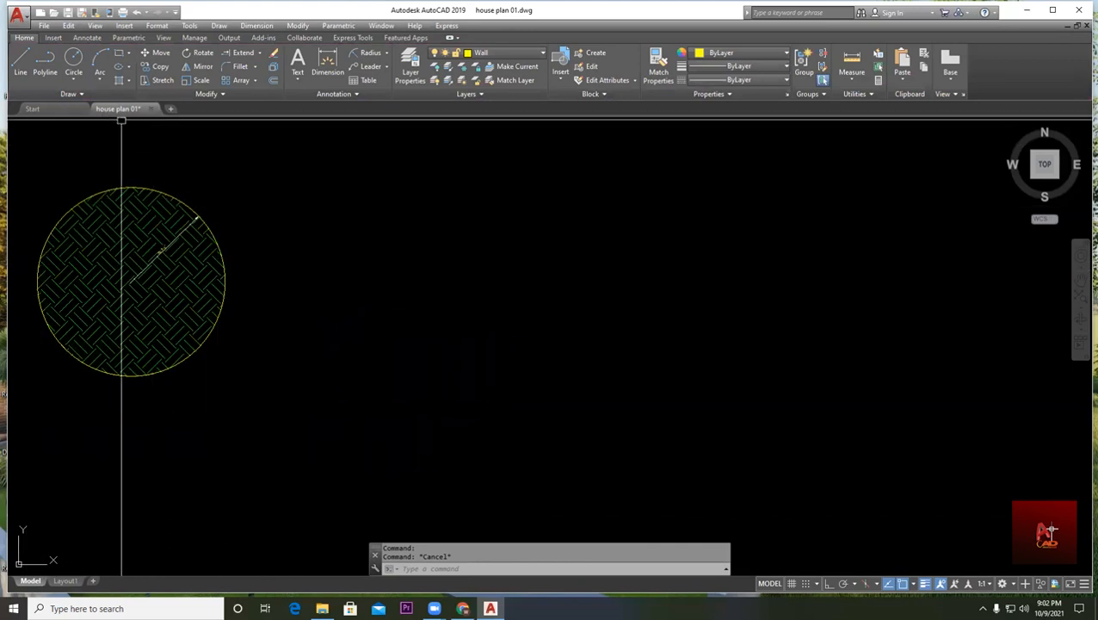
left_click(119, 53)
left_click(337, 195)
left_click(616, 232)
middle_click_drag(404, 225, 331, 312)
scroll(395, 278, "up", 2)
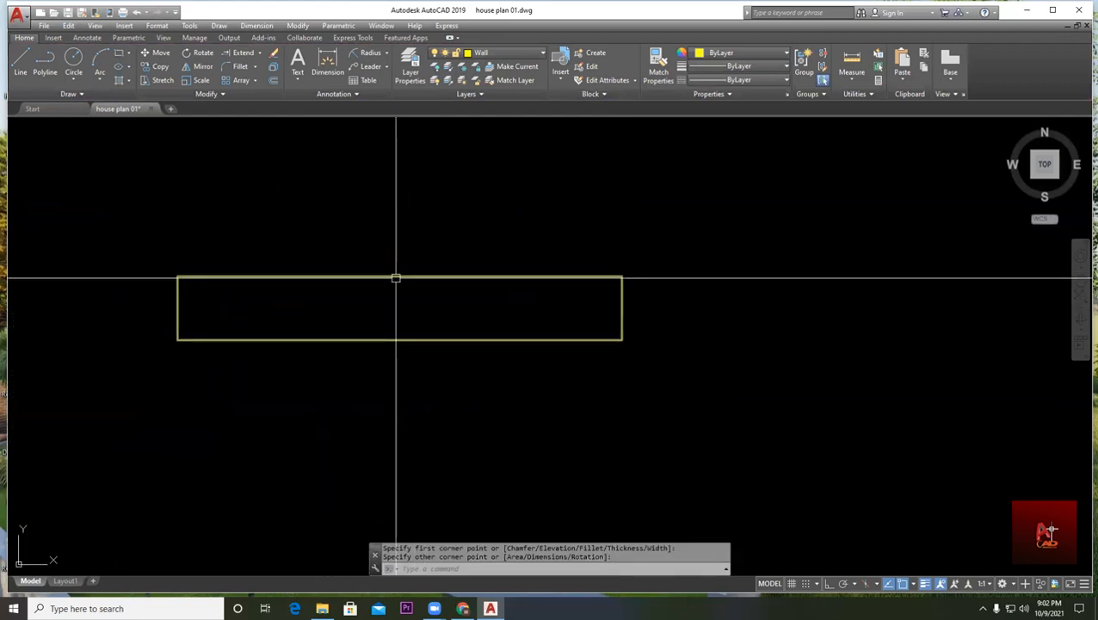
- Hatch the inside of the new rectangle with the EARTH pattern
left_click(120, 80)
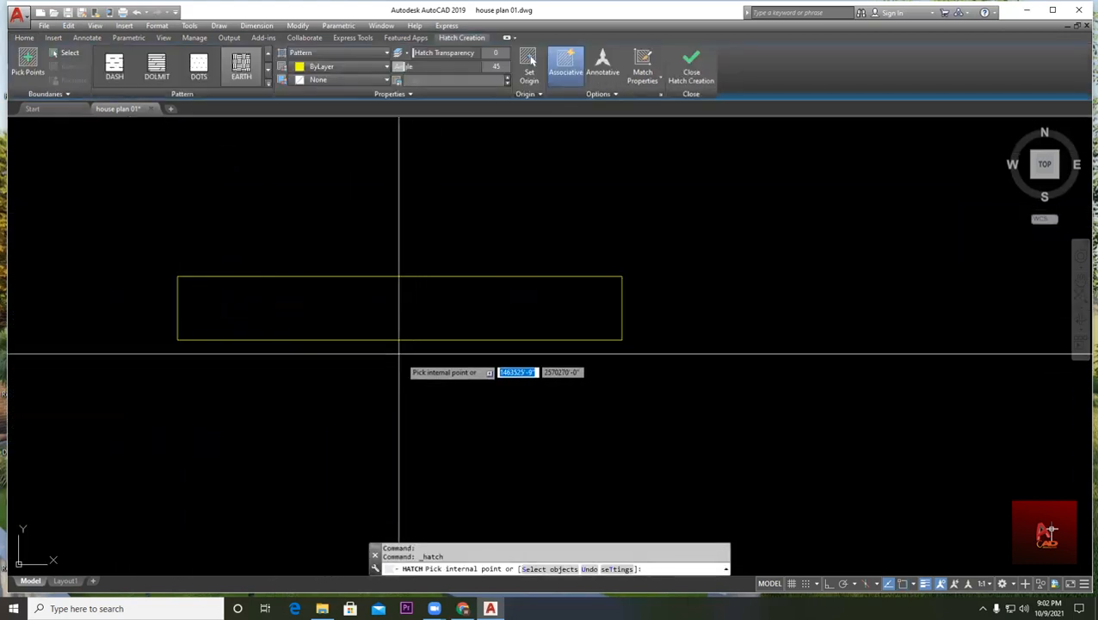
left_click(366, 306)
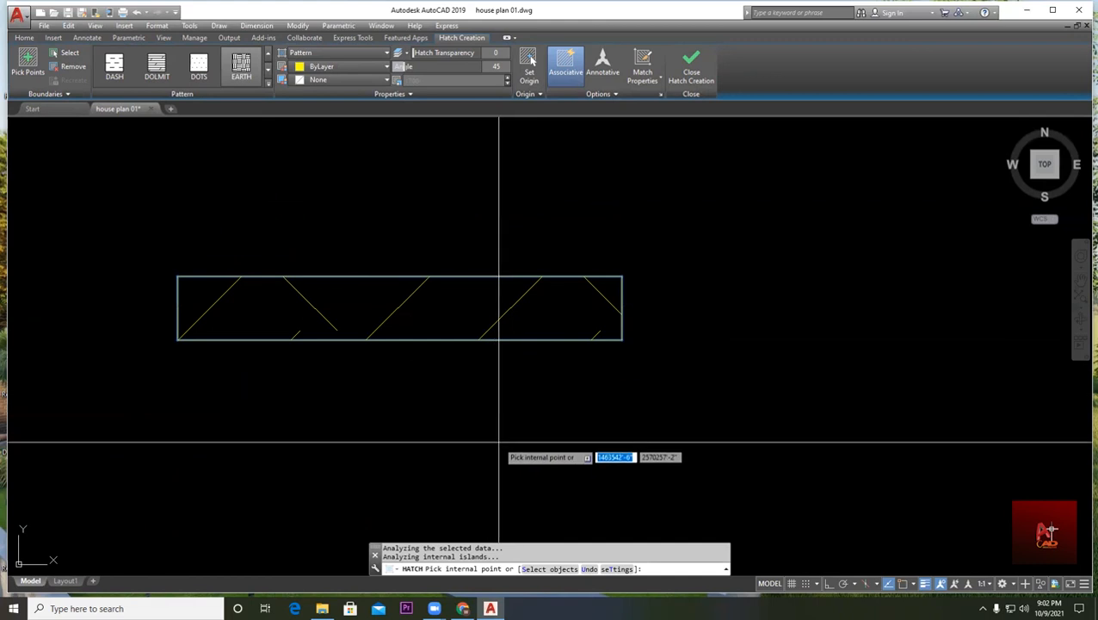
key("Return")
- Select the rectangle's EARTH hatch and set its pattern scale to 250
left_click(405, 306)
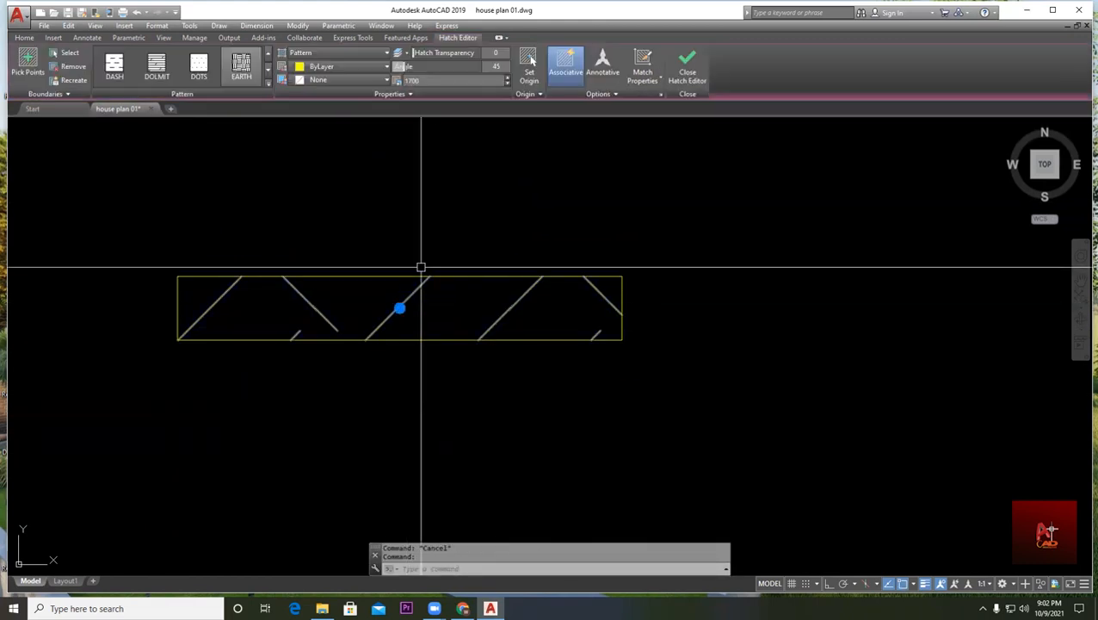
left_click(423, 80)
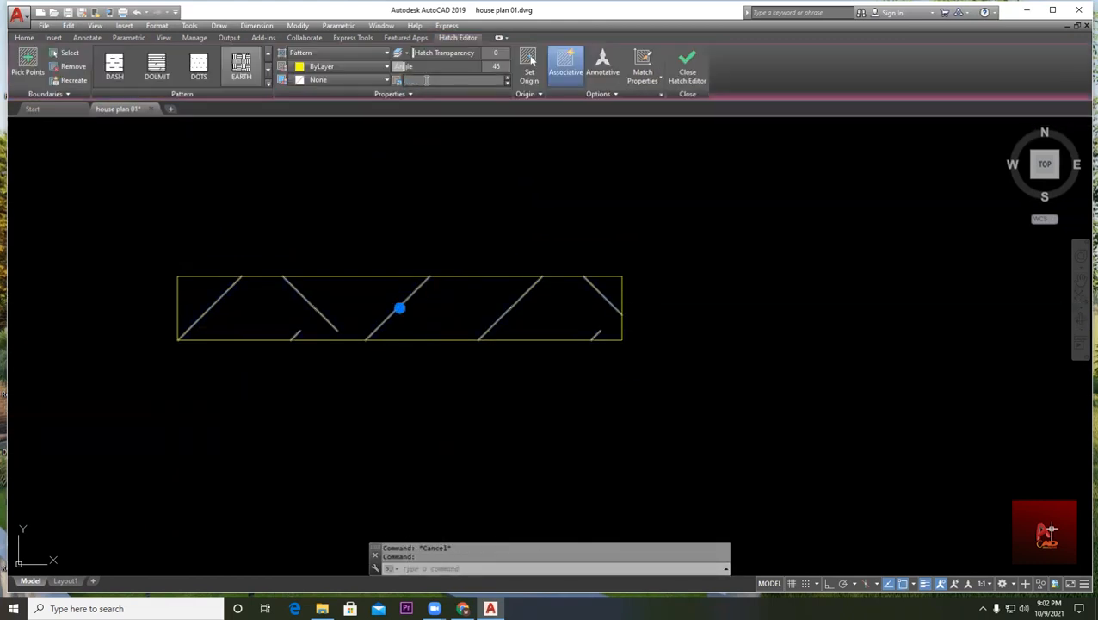
key("Return")
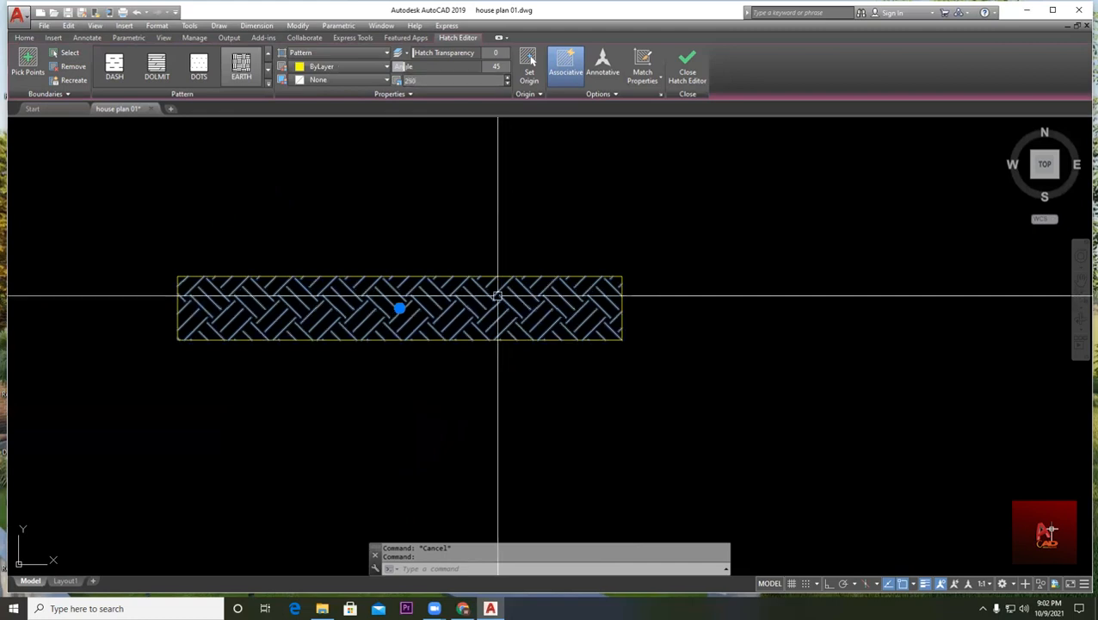
key("Escape")
scroll(407, 364, "down", 4)
scroll(343, 314, "up", 2)
mouse_move(304, 314)
middle_mouse_down()
mouse_move(386, 263)
mouse_move(433, 284)
middle_mouse_up()
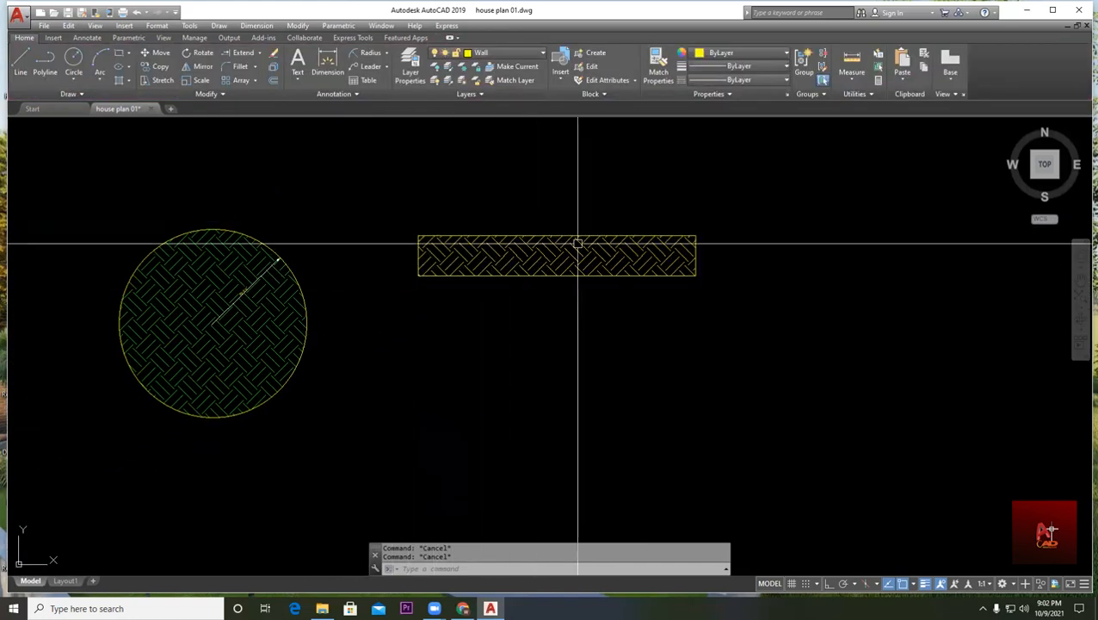
- Set the angle of the rectangle's hatch pattern to 0
left_click(517, 255)
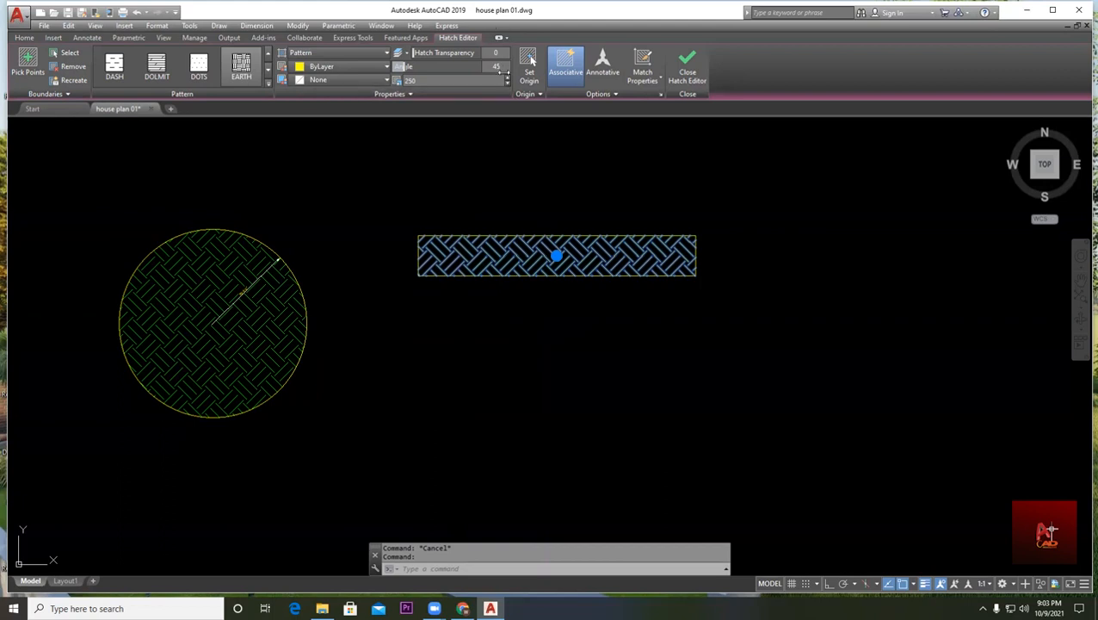
key("BackSpace")
key("Return")
key("Escape")
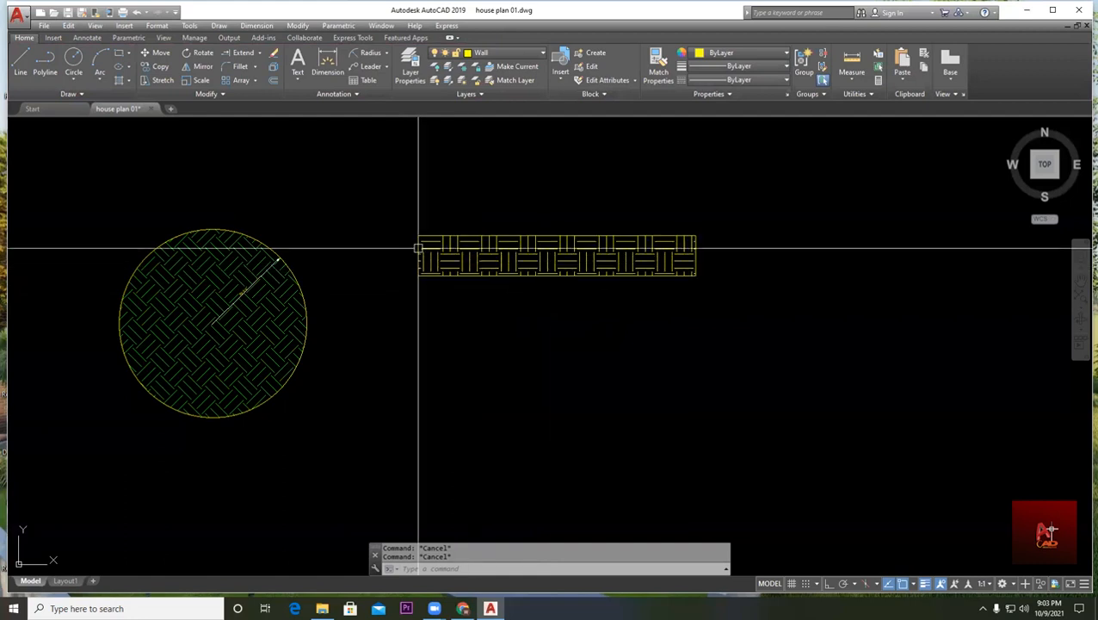
- Set the angle of the rectangle's hatch pattern to 45 and deselect the hatch
left_click(492, 251)
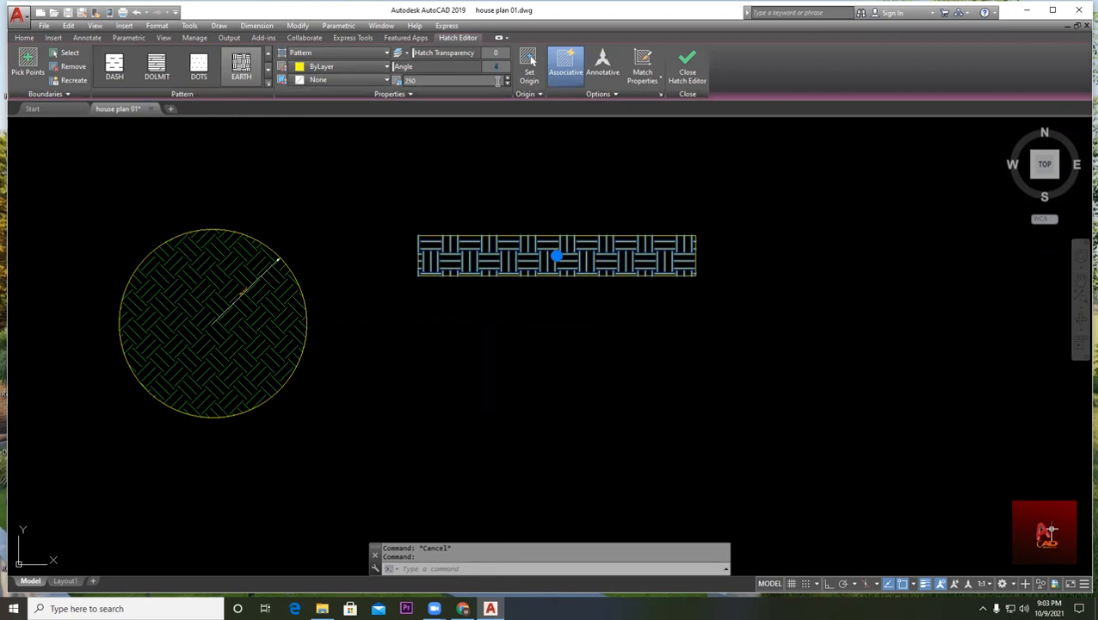
type("5")
key("Return")
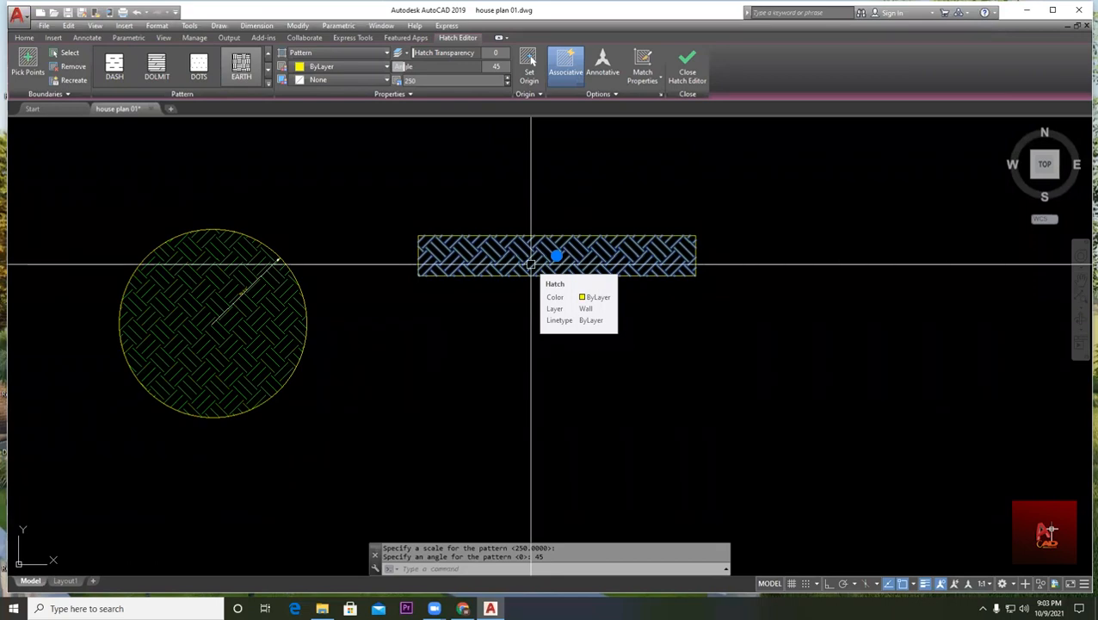
key("Escape")
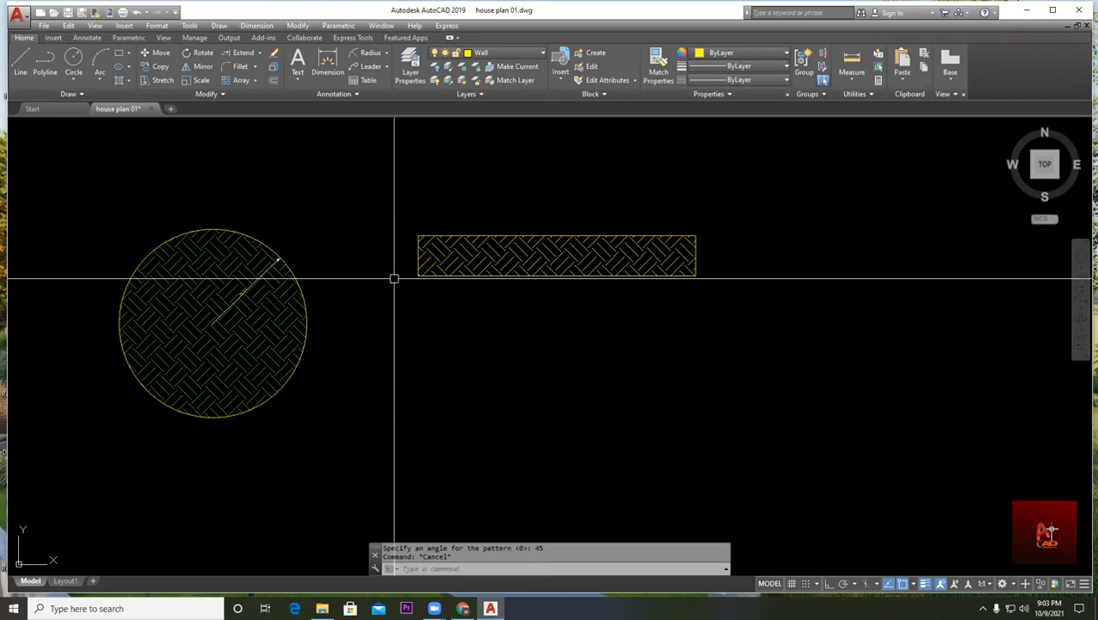
key("Escape")
scroll(510, 287, "down", 6)
scroll(415, 286, "up", 2)
scroll(414, 286, "up", 2)
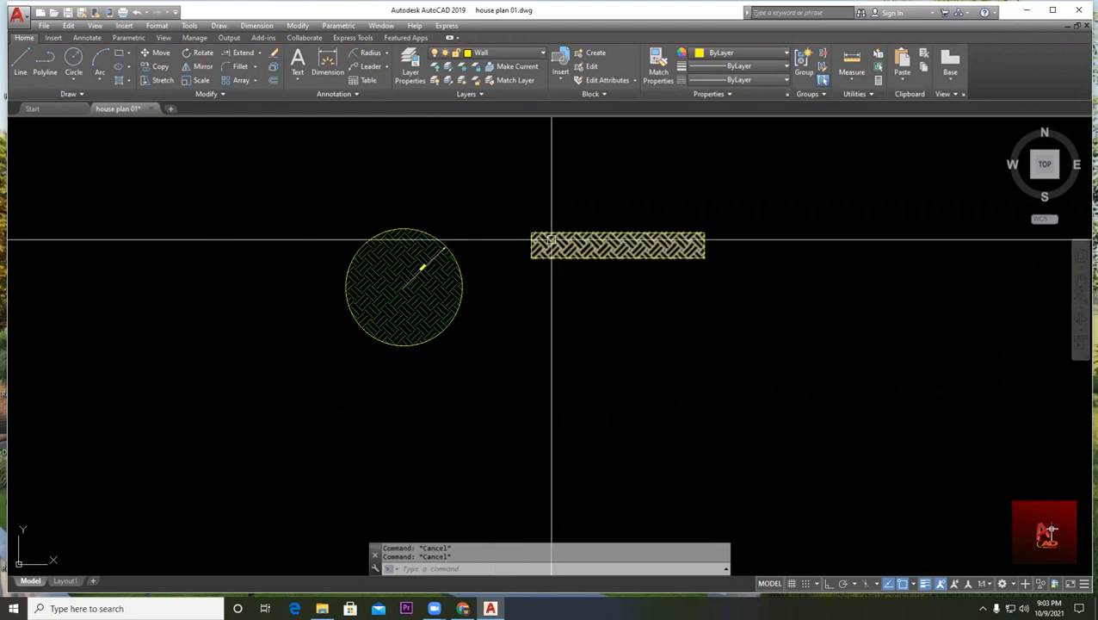
scroll(564, 231, "up", 2)
middle_click_drag(480, 262, 407, 262)
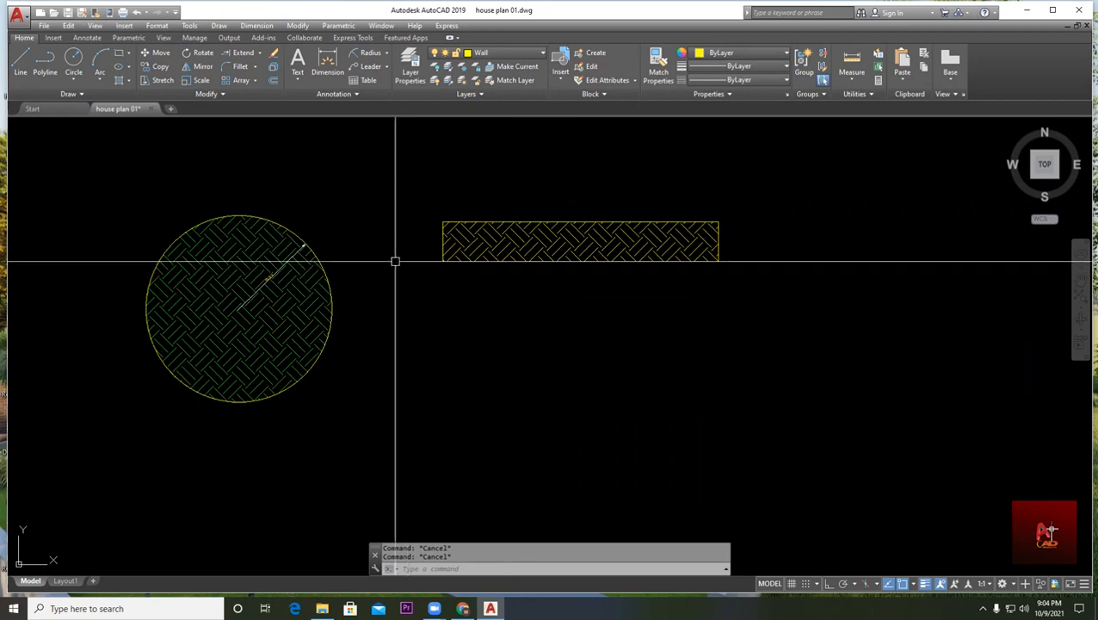
scroll(406, 267, "down", 2)
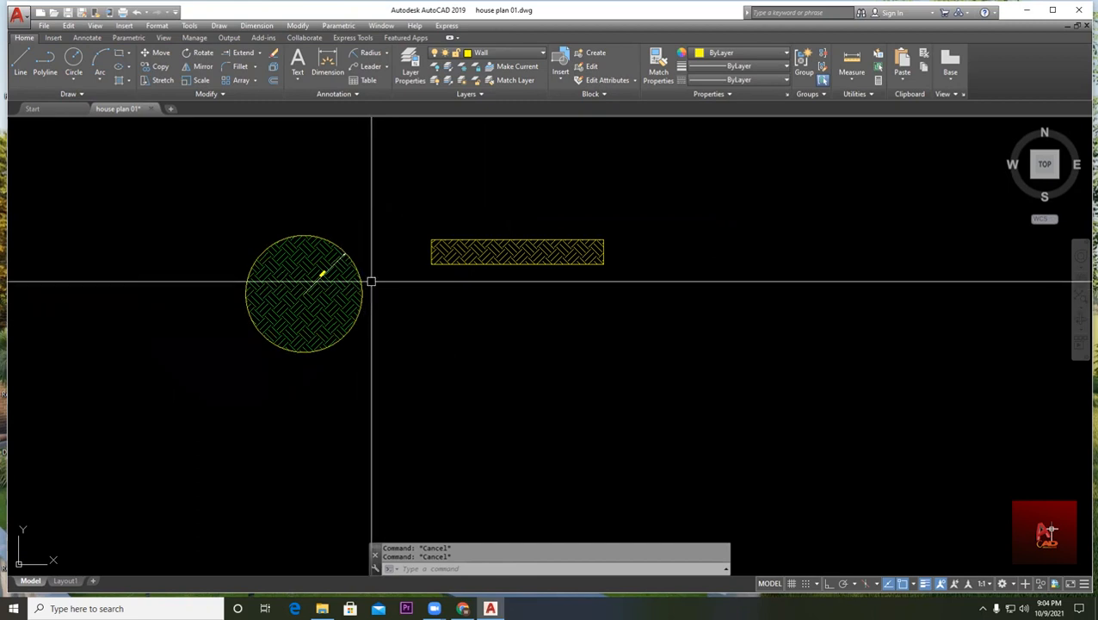
scroll(358, 267, "up", 4)
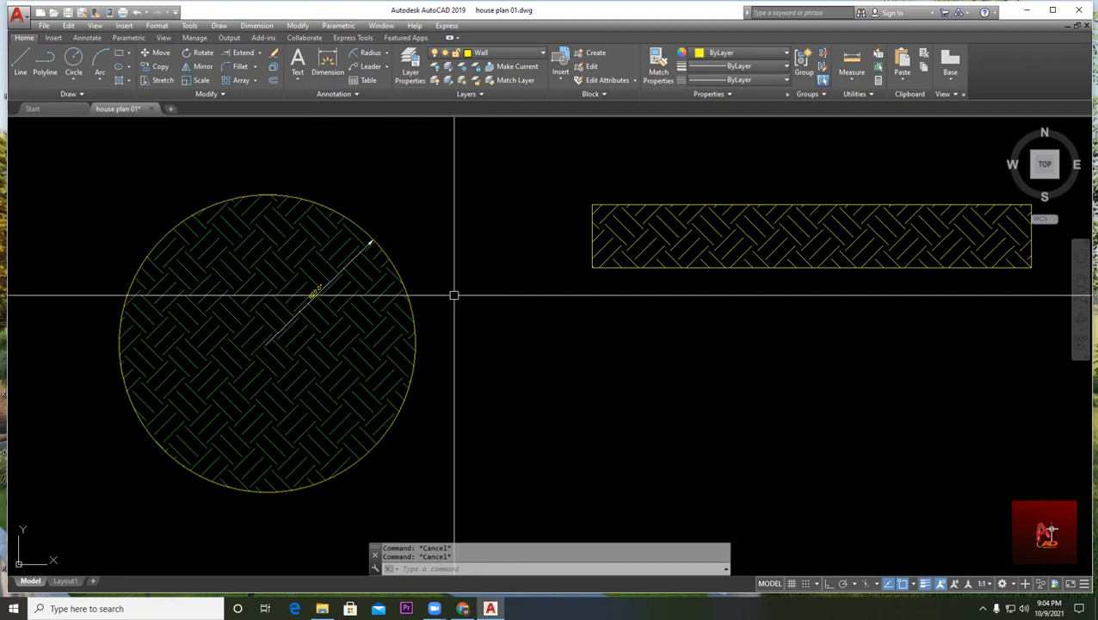
scroll(456, 296, "down", 3)
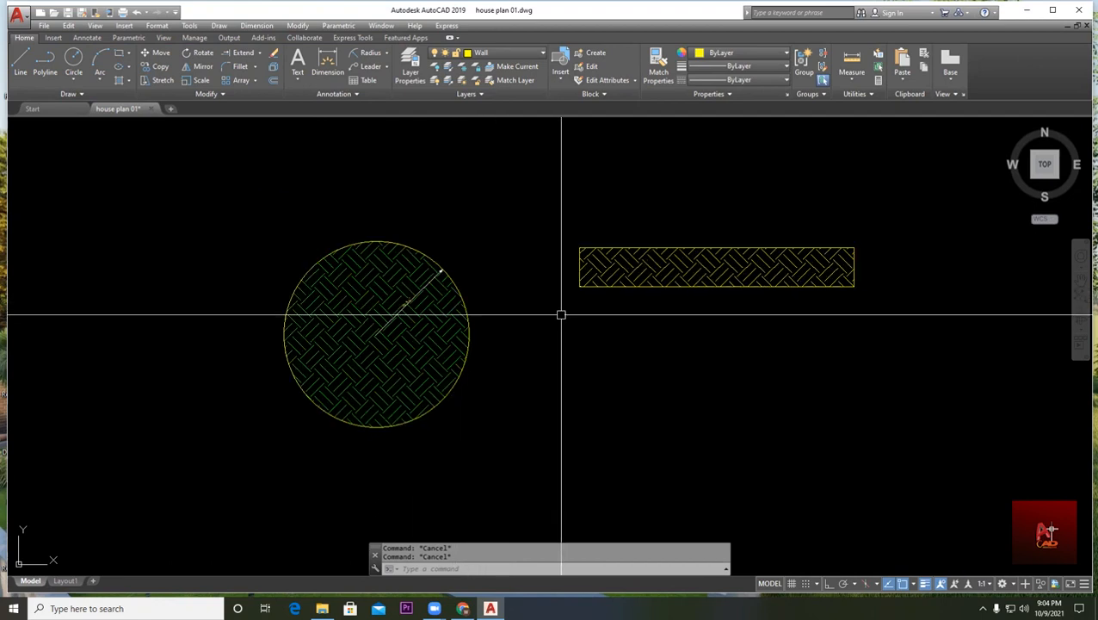
middle_click_drag(663, 336, 578, 329)
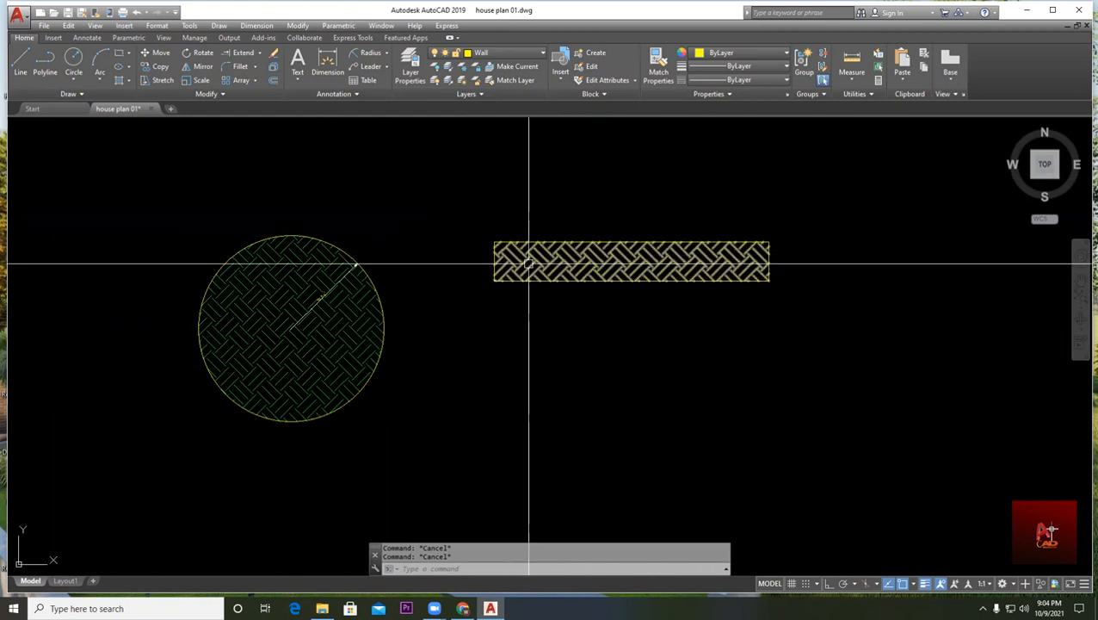
mouse_move(528, 265)
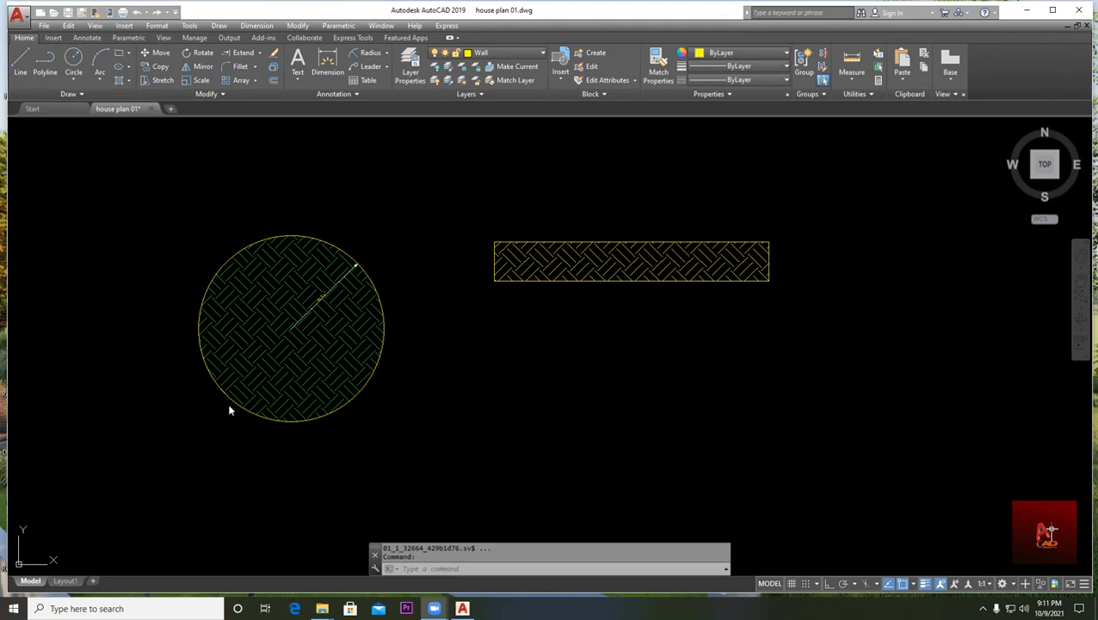
- Draw a large circle of about 102'-5" radius west of the hatched circle and add a radius dimension inside it
scroll(447, 314, "down", 10)
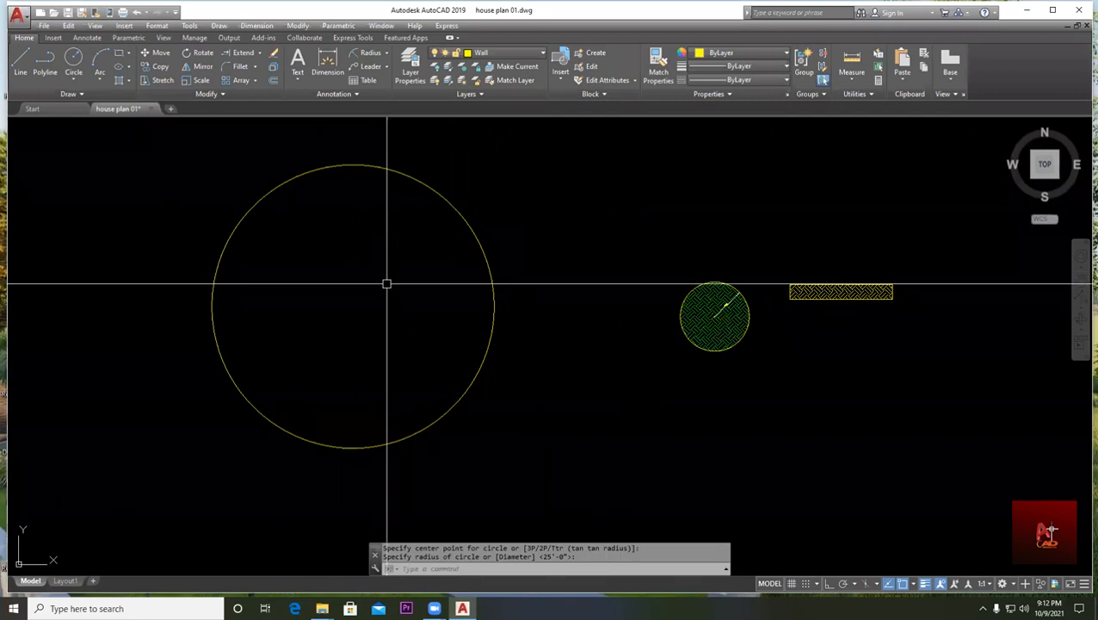
scroll(386, 284, "down", 3)
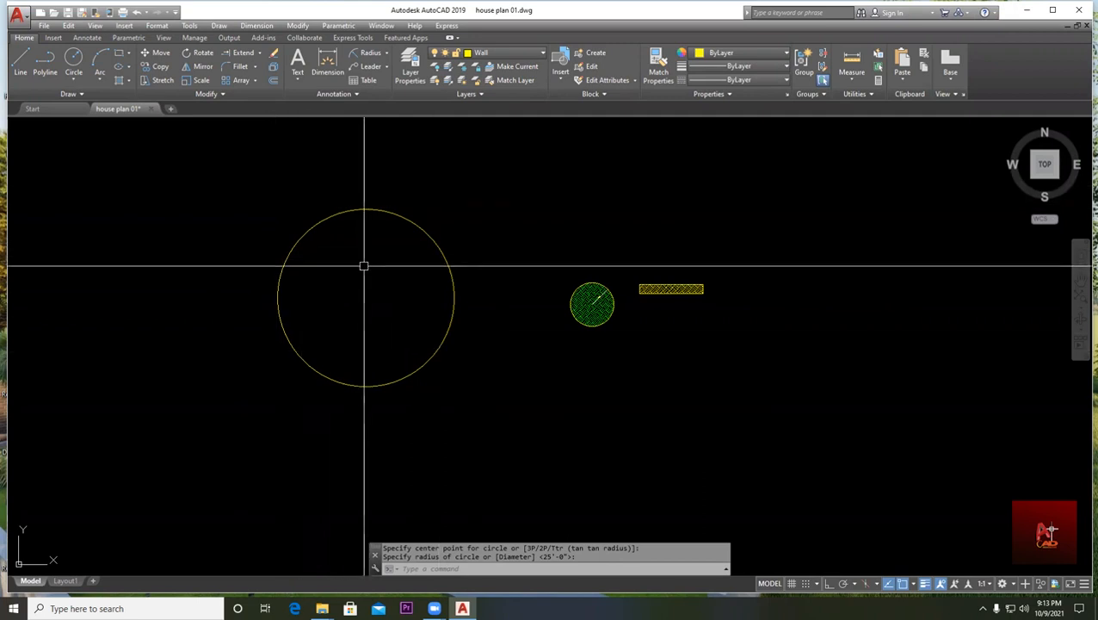
left_click(367, 54)
left_click(434, 243)
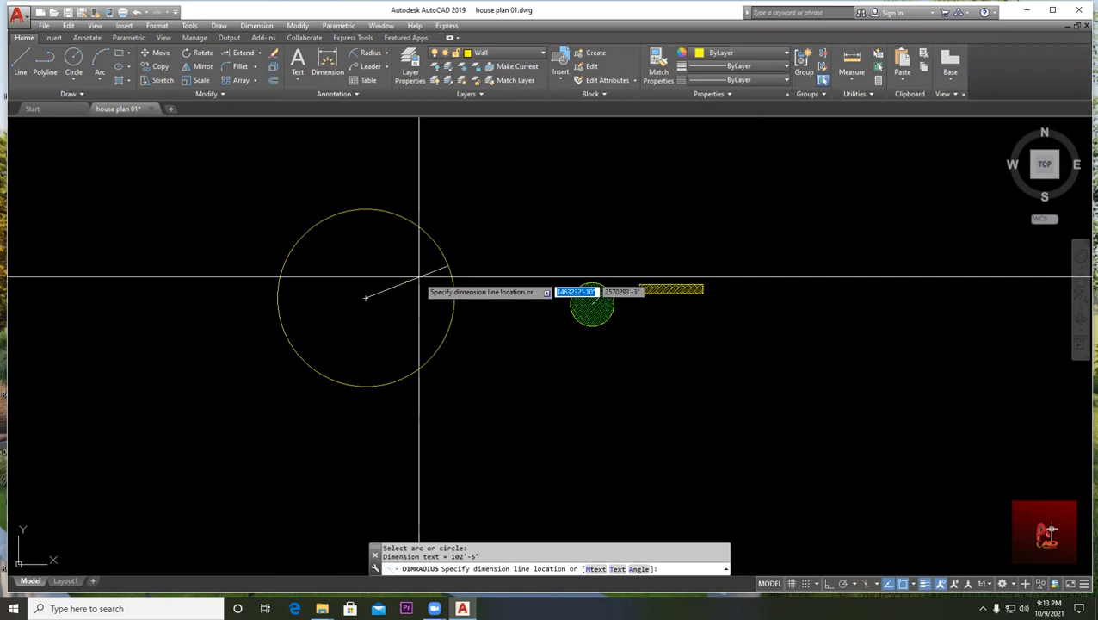
left_click(419, 278)
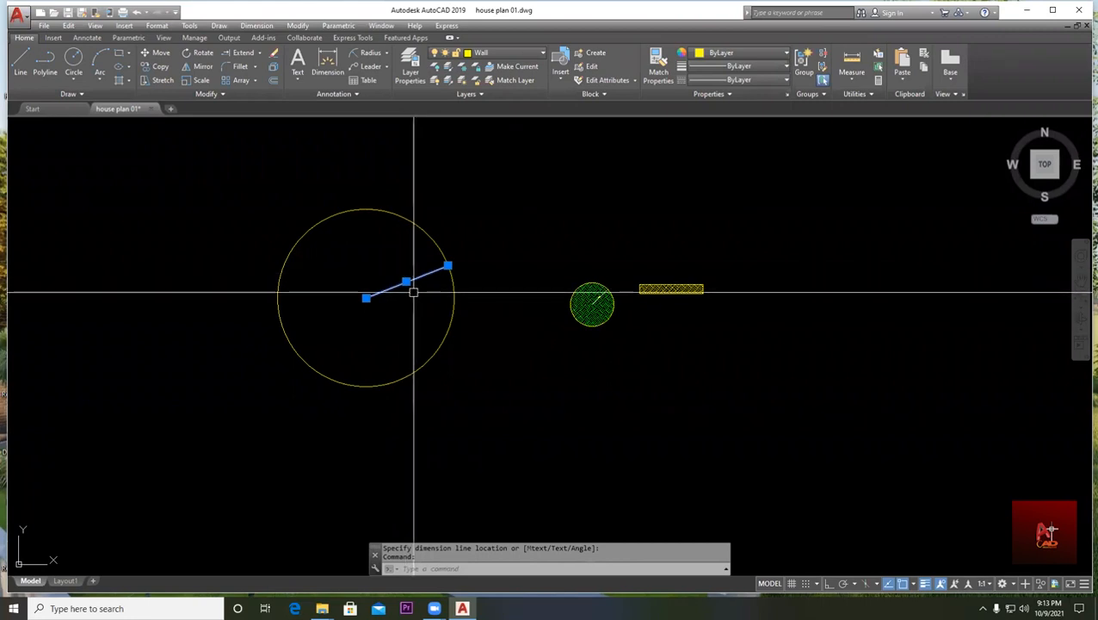
- Select the large circle's radius dimension, examine its text size relative to the circle, and clear the selection
scroll(408, 288, "up", 8)
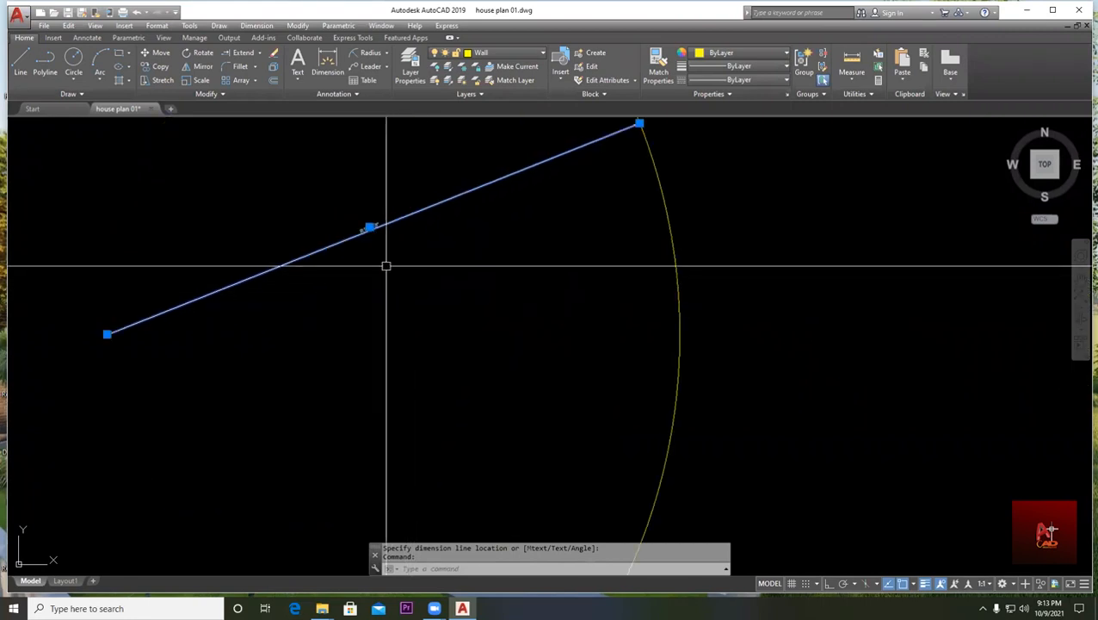
scroll(368, 228, "up", 6)
mouse_move(454, 274)
middle_mouse_down()
mouse_move(473, 343)
mouse_move(459, 328)
middle_mouse_up()
scroll(459, 328, "down", 8)
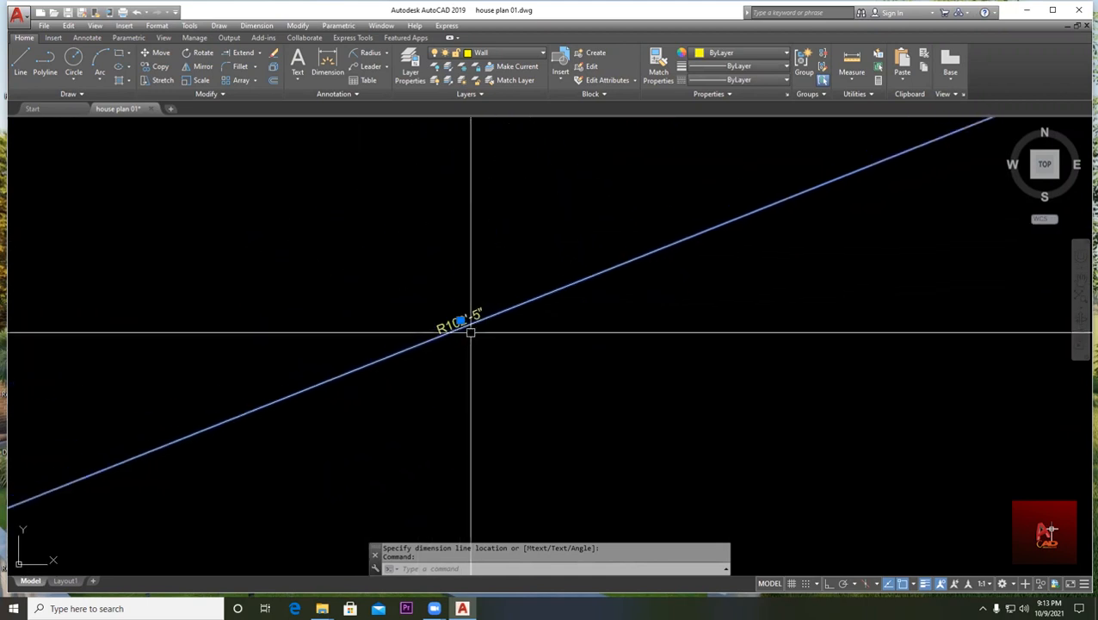
scroll(468, 327, "up", 5)
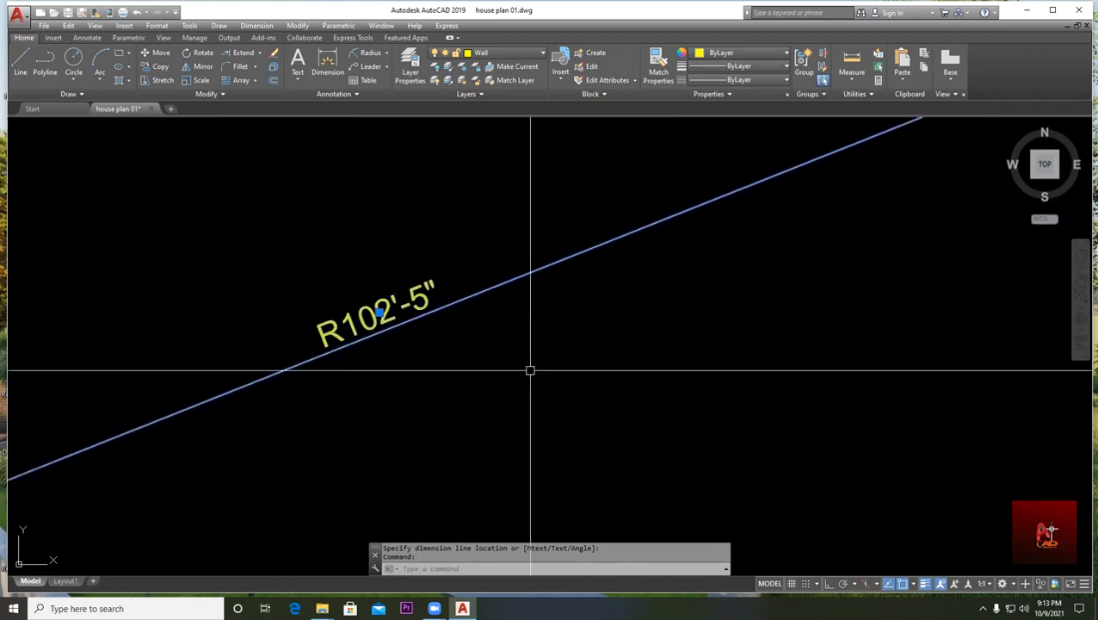
scroll(475, 324, "down", 3)
scroll(475, 325, "down", 5)
scroll(402, 351, "up", 6)
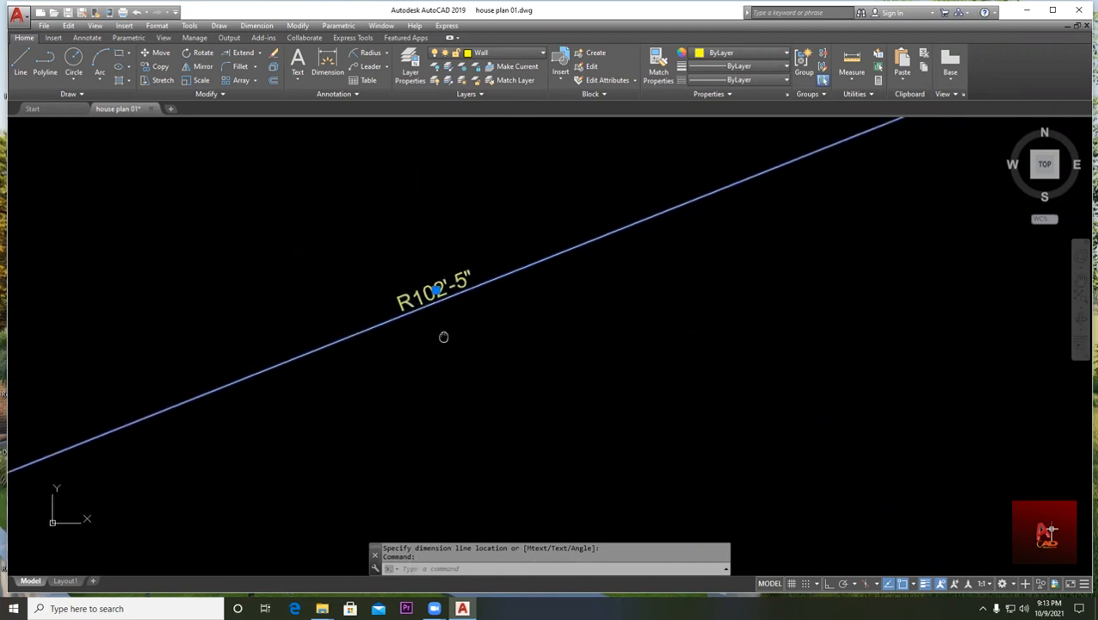
scroll(443, 336, "down", 1)
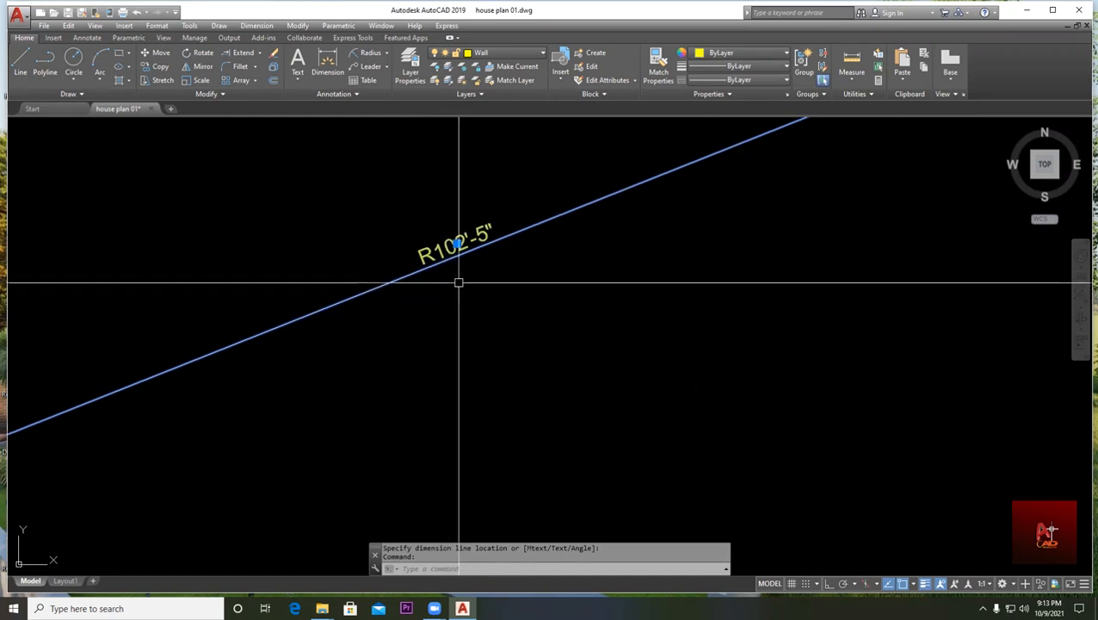
scroll(473, 280, "down", 4)
scroll(476, 277, "up", 5)
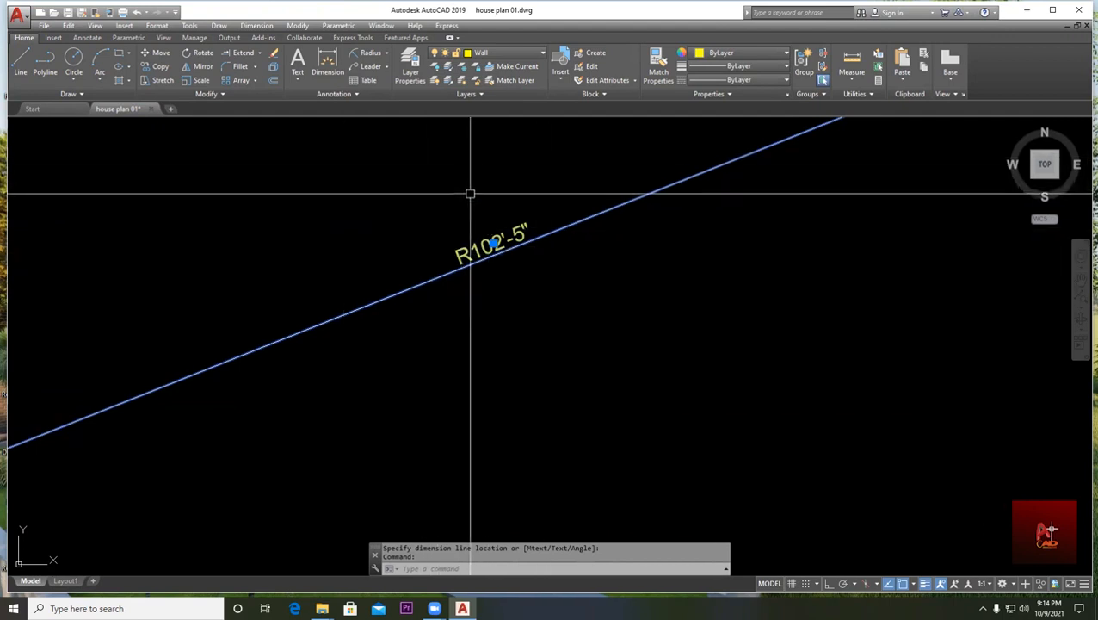
key("Escape")
scroll(487, 254, "down", 3)
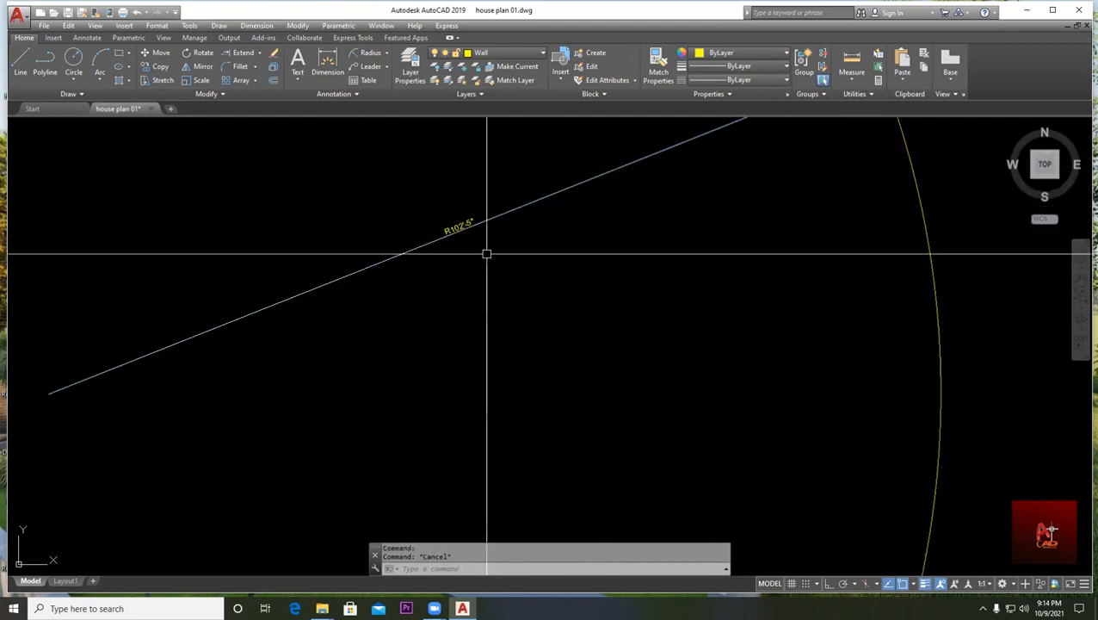
scroll(487, 254, "down", 4)
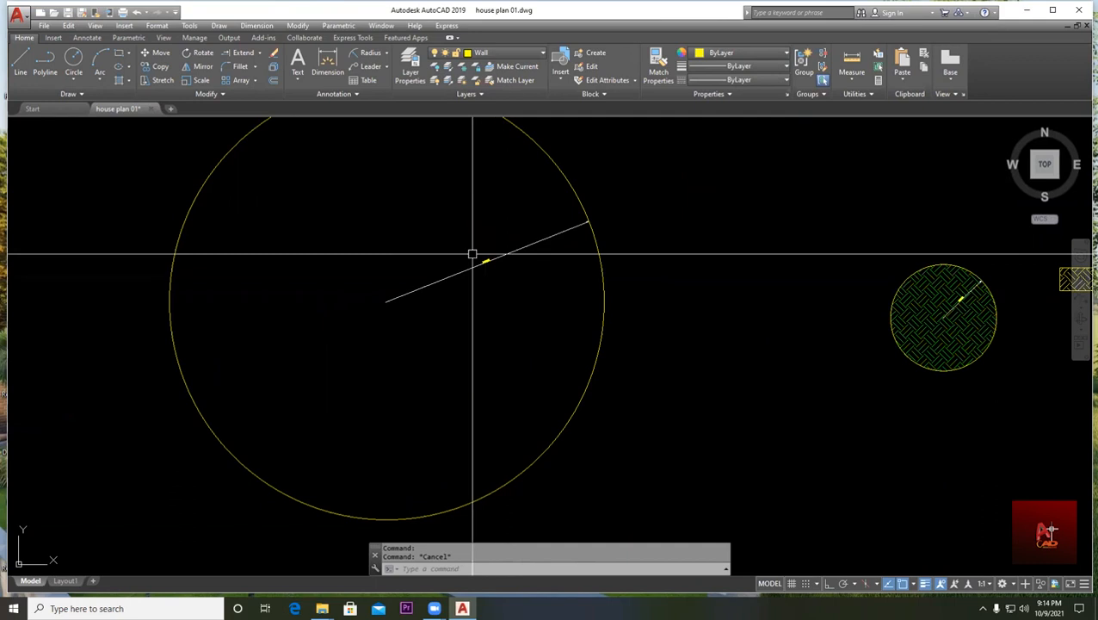
scroll(482, 252, "up", 4)
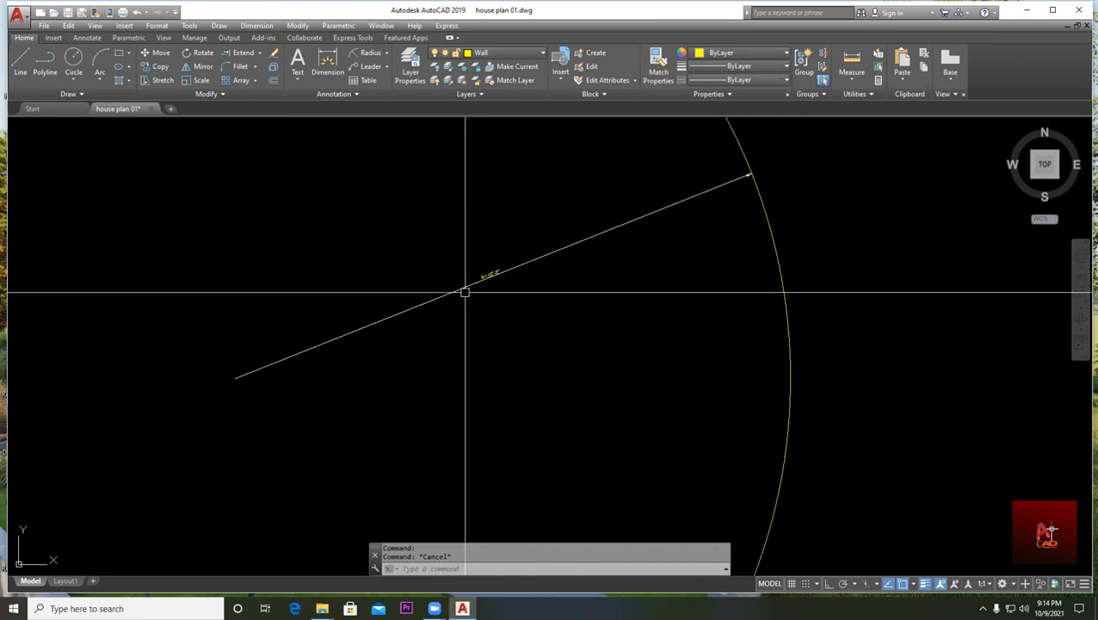
- Compare how legible the large circle's radius text is up close and with the whole circle in view
scroll(465, 282, "up", 4)
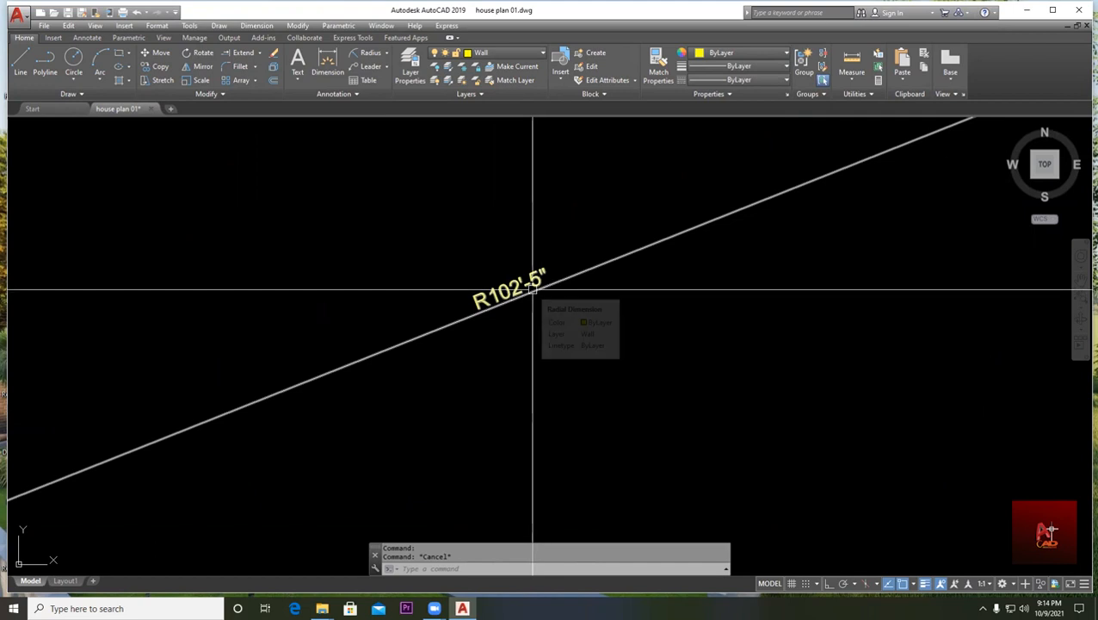
scroll(510, 306, "down", 6)
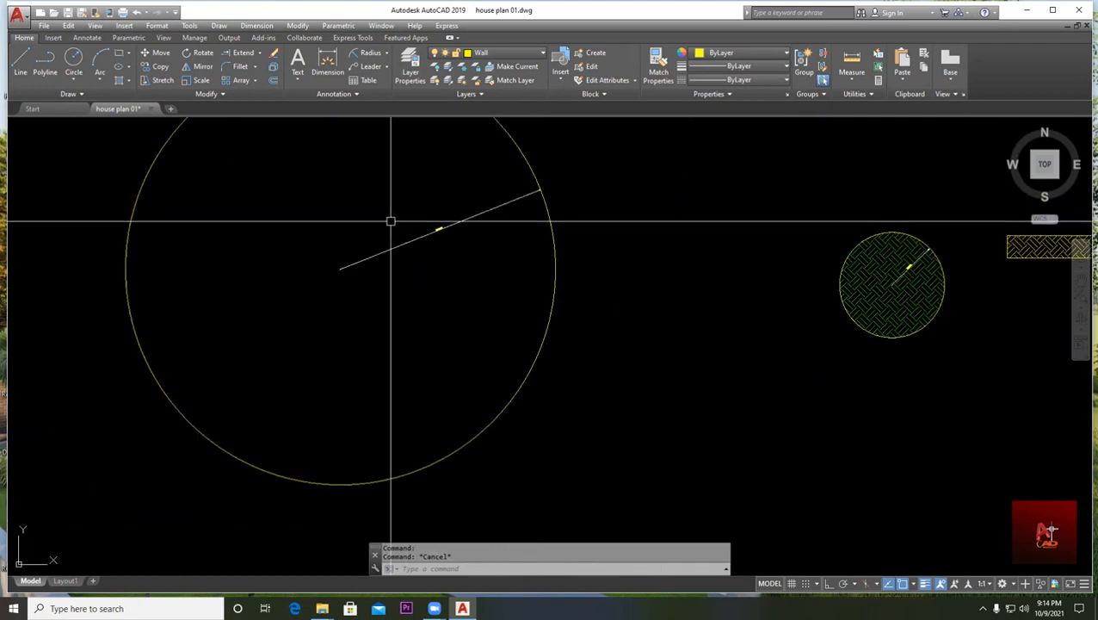
scroll(436, 228, "up", 4)
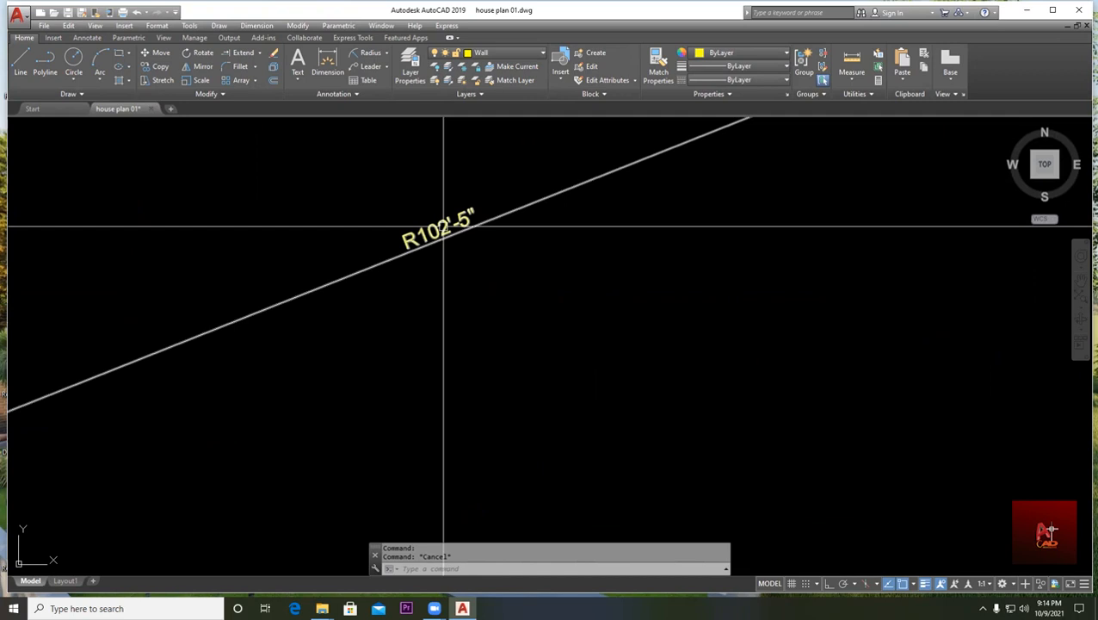
scroll(443, 228, "up", 2)
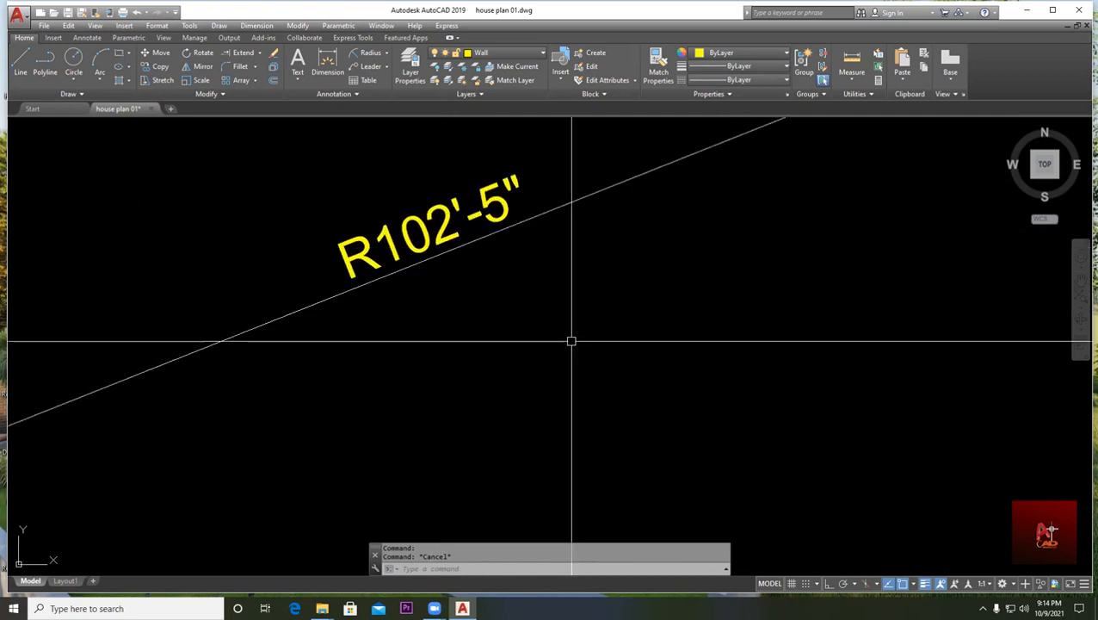
scroll(571, 341, "down", 5)
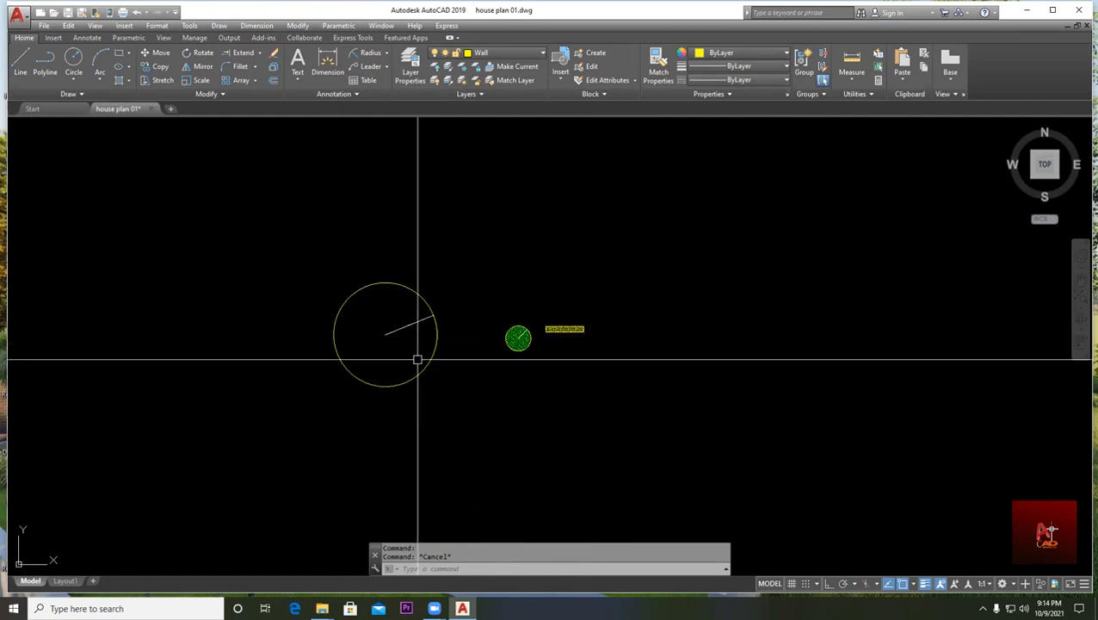
scroll(402, 327, "up", 2)
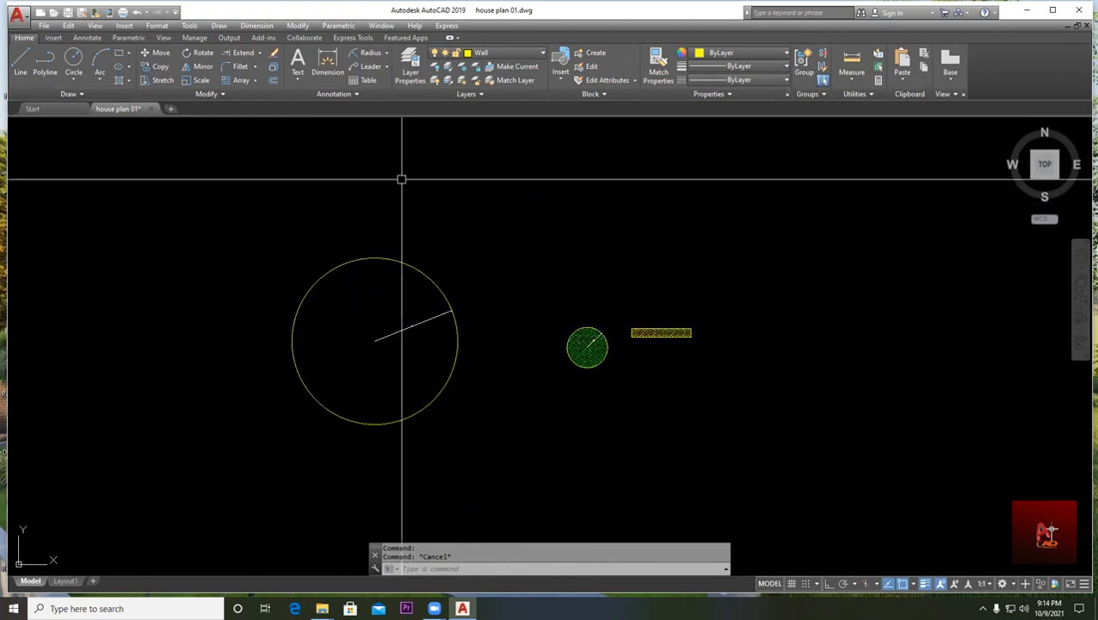
middle_click_drag(488, 297, 458, 226)
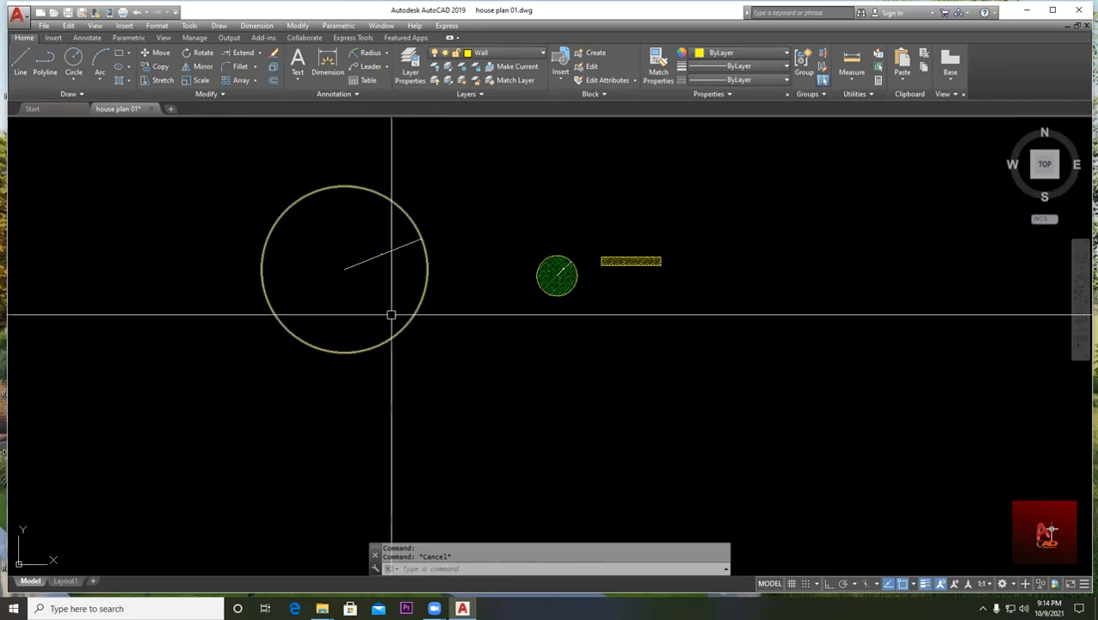
scroll(452, 223, "up", 2)
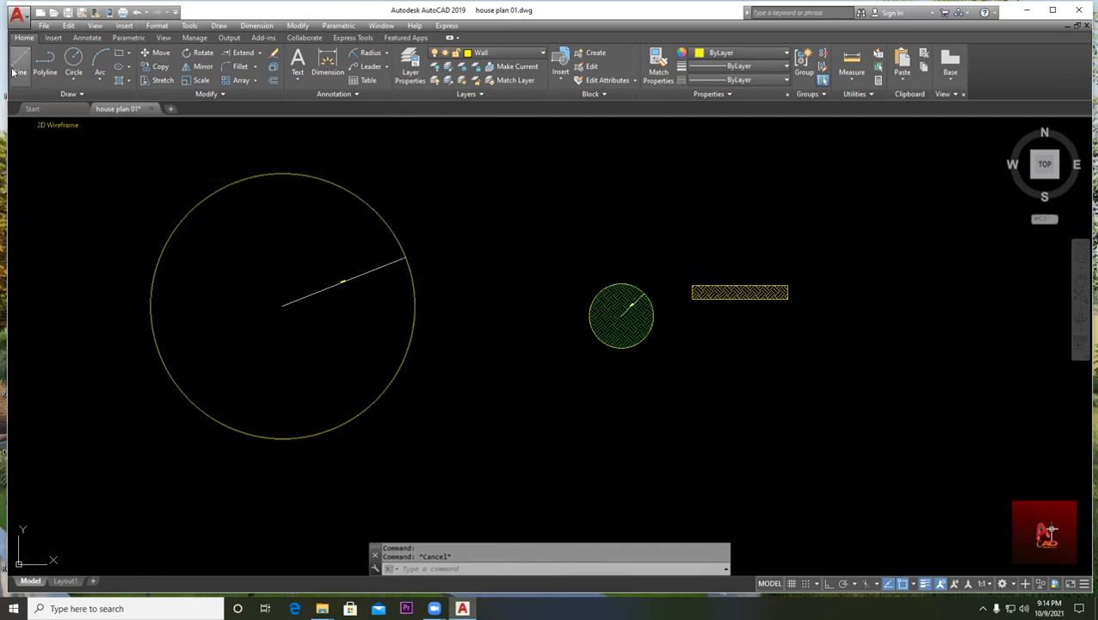
- Add multiline text reading "absaddfgdgcfghgvchv" in a wide text box above the hatched circle and rectangle
left_click(299, 77)
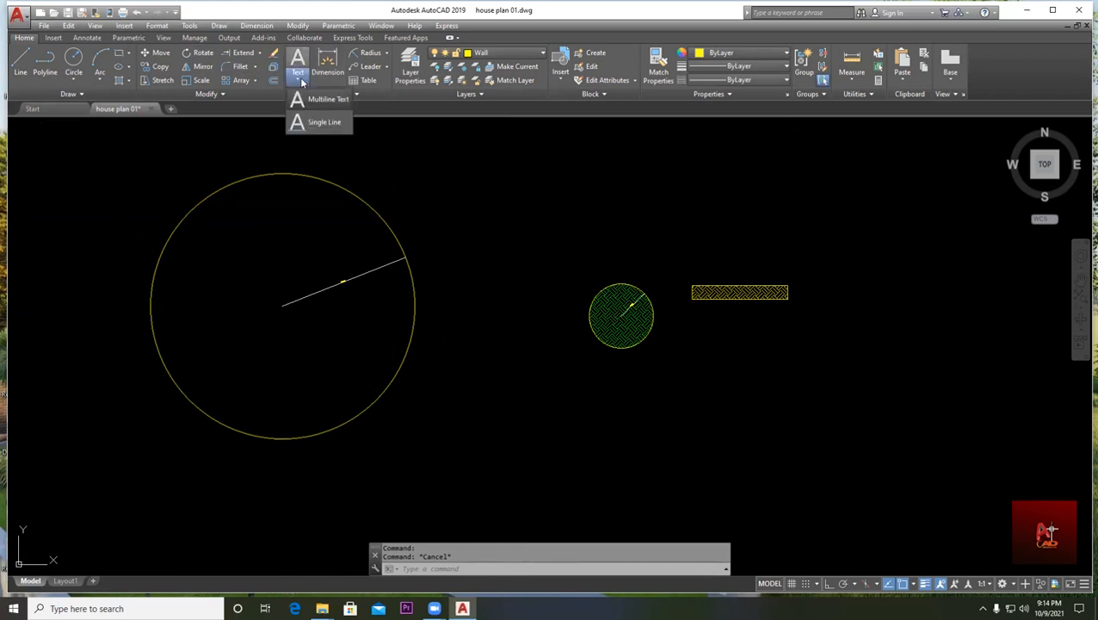
left_click(300, 77)
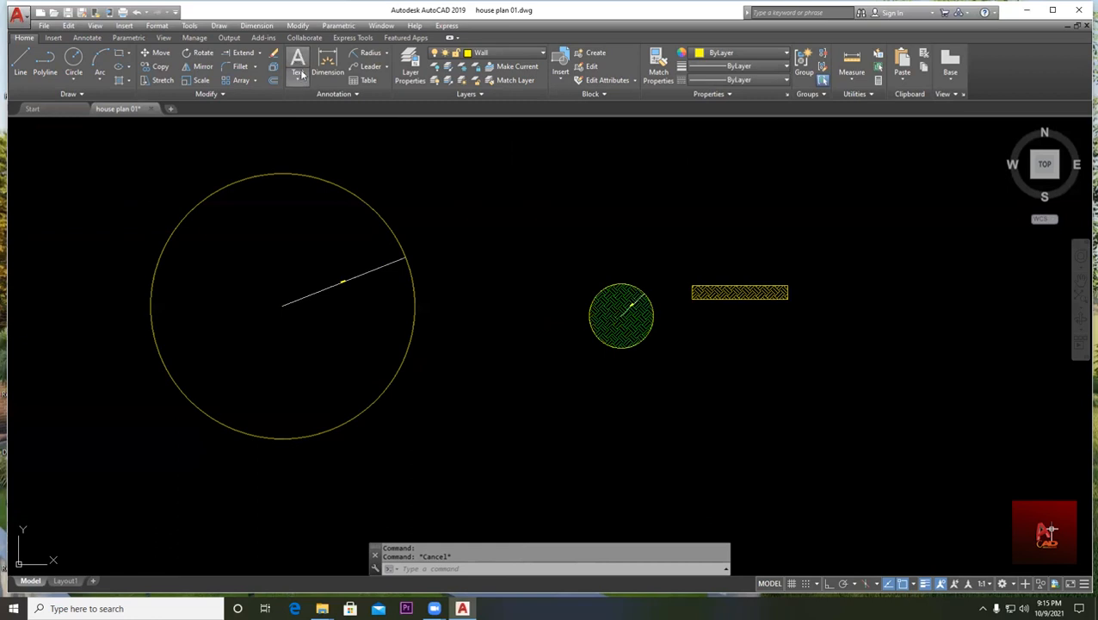
left_click(298, 60)
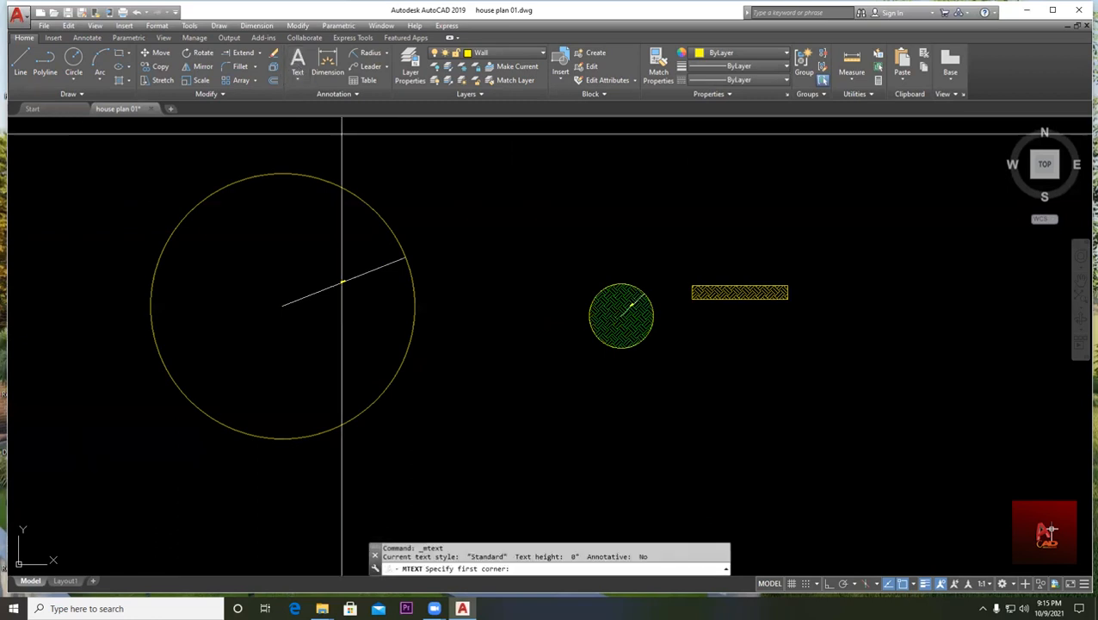
mouse_move(553, 255)
middle_mouse_down()
mouse_move(467, 257)
mouse_move(351, 310)
middle_mouse_up()
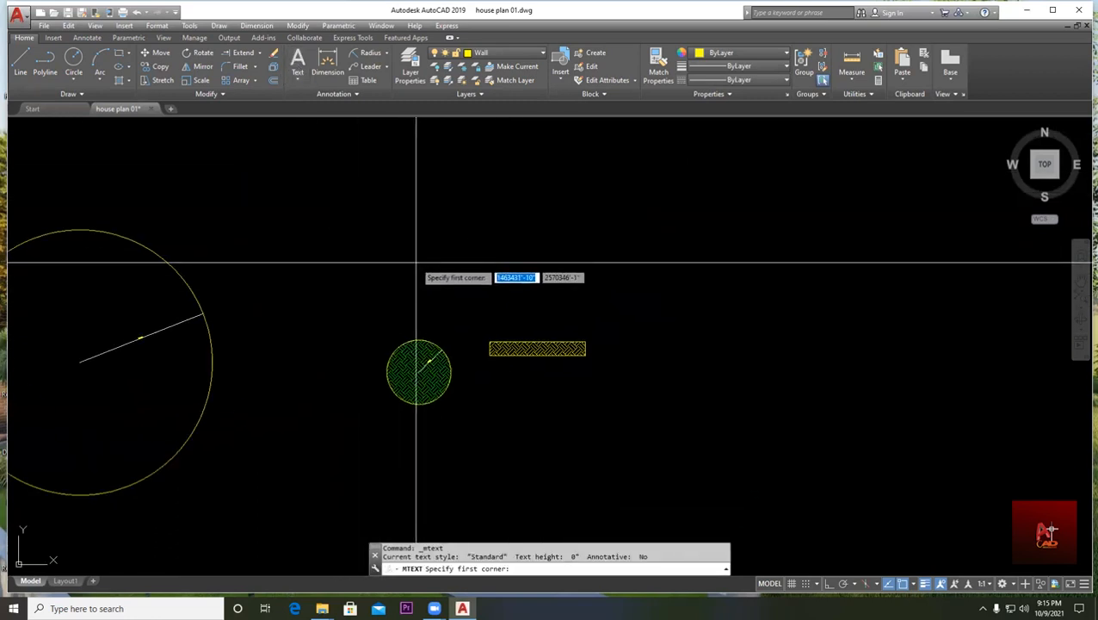
left_click(381, 229)
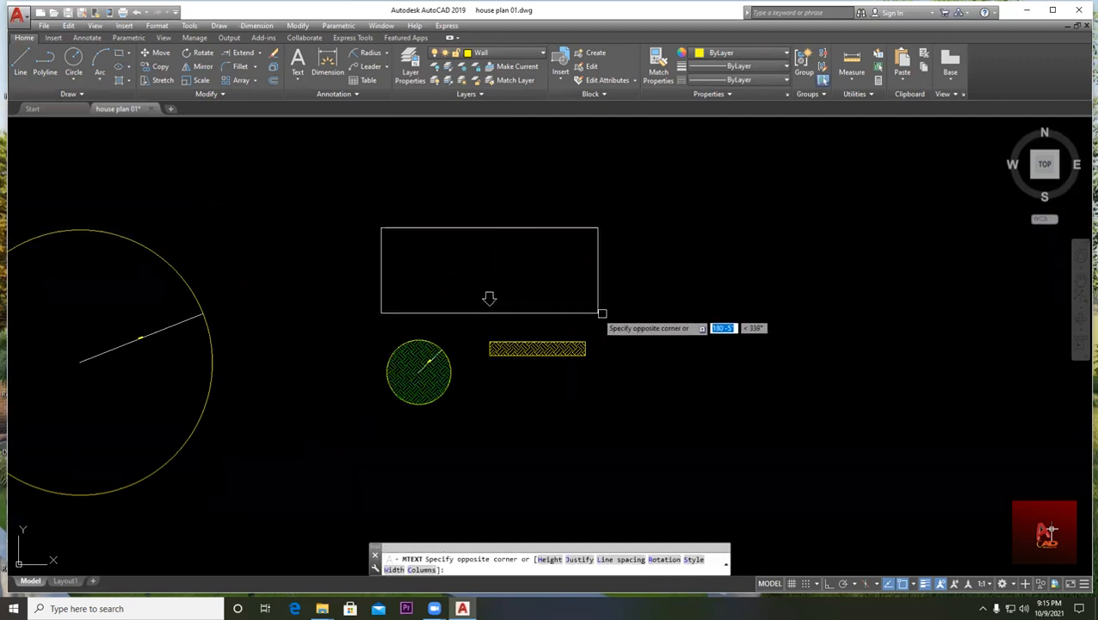
left_click(851, 300)
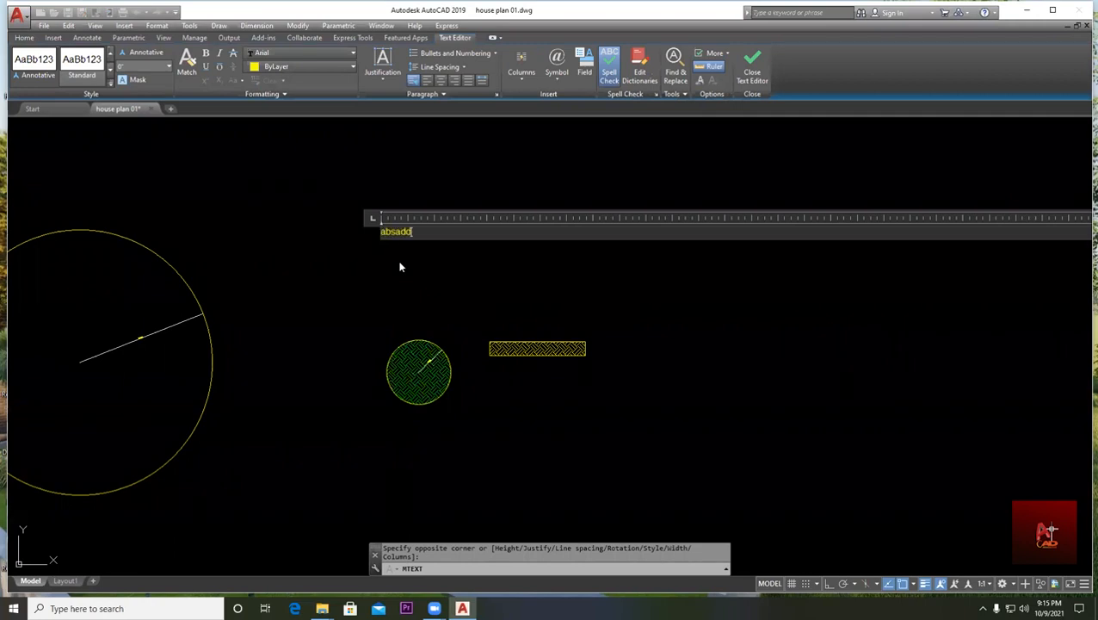
type("fgdgcfghgvchv")
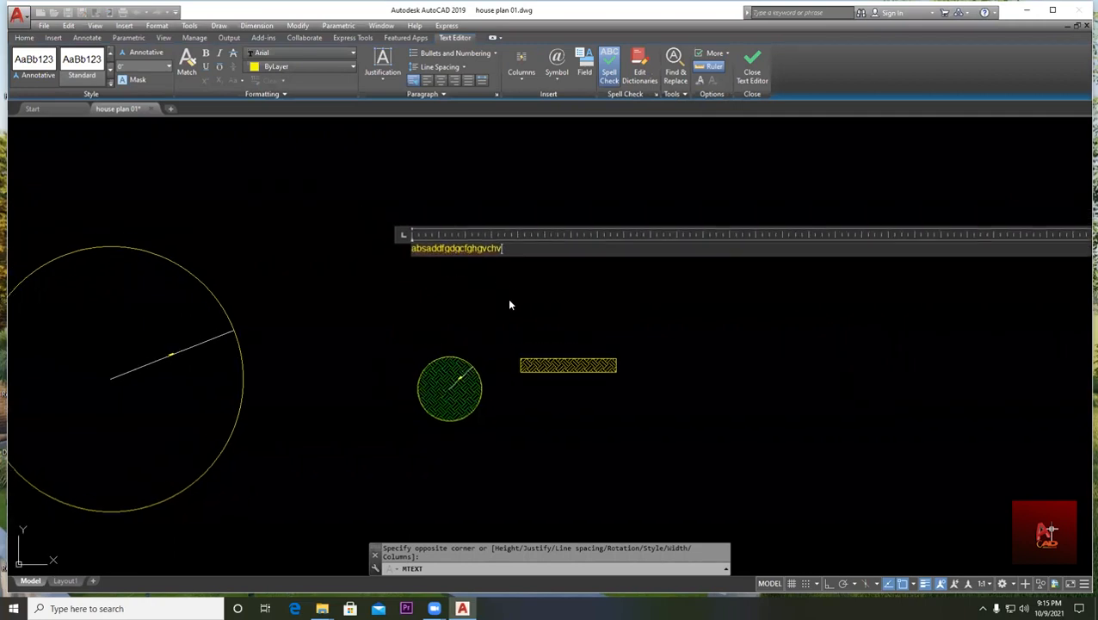
key("Escape")
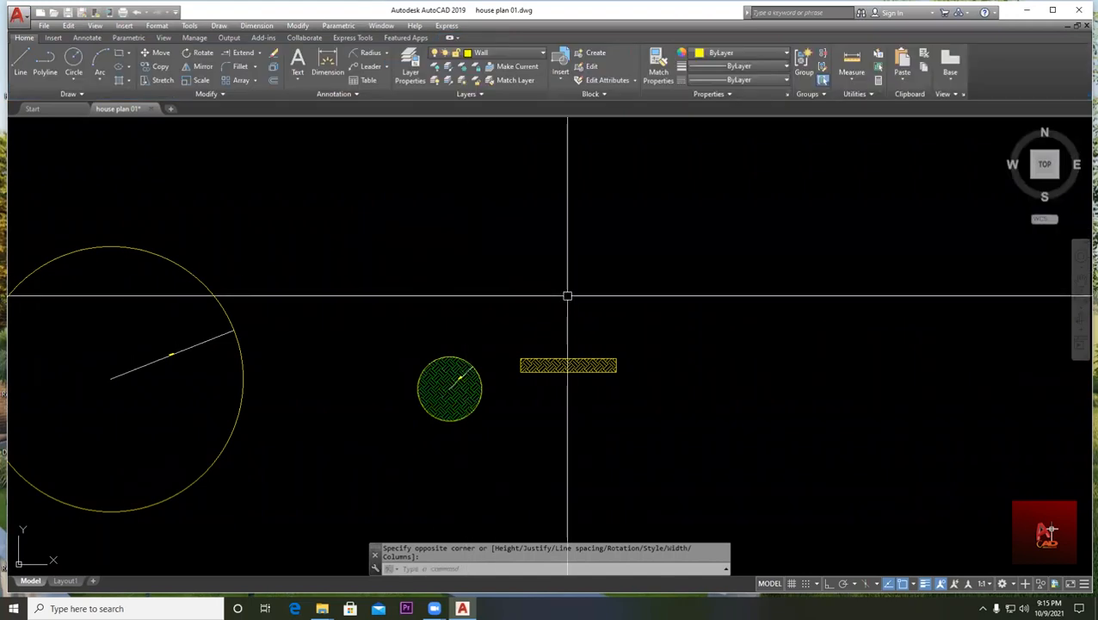
- Select the multiline text above the hatched shapes with a crossing window, examine it up close, and clear the selection
left_click(658, 317)
left_click(157, 132)
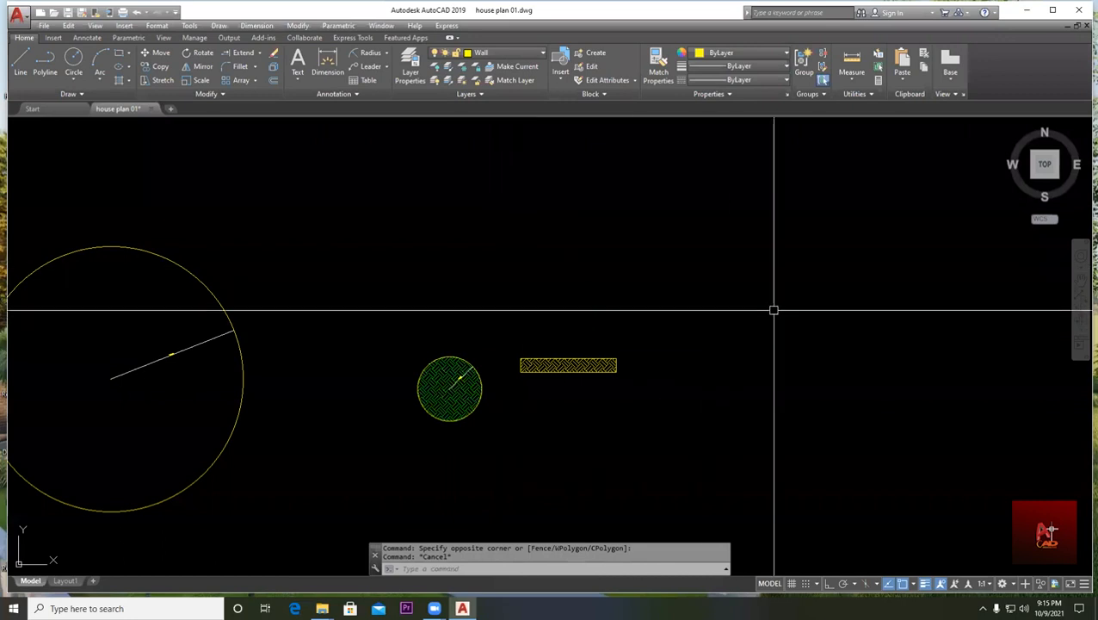
left_click(844, 317)
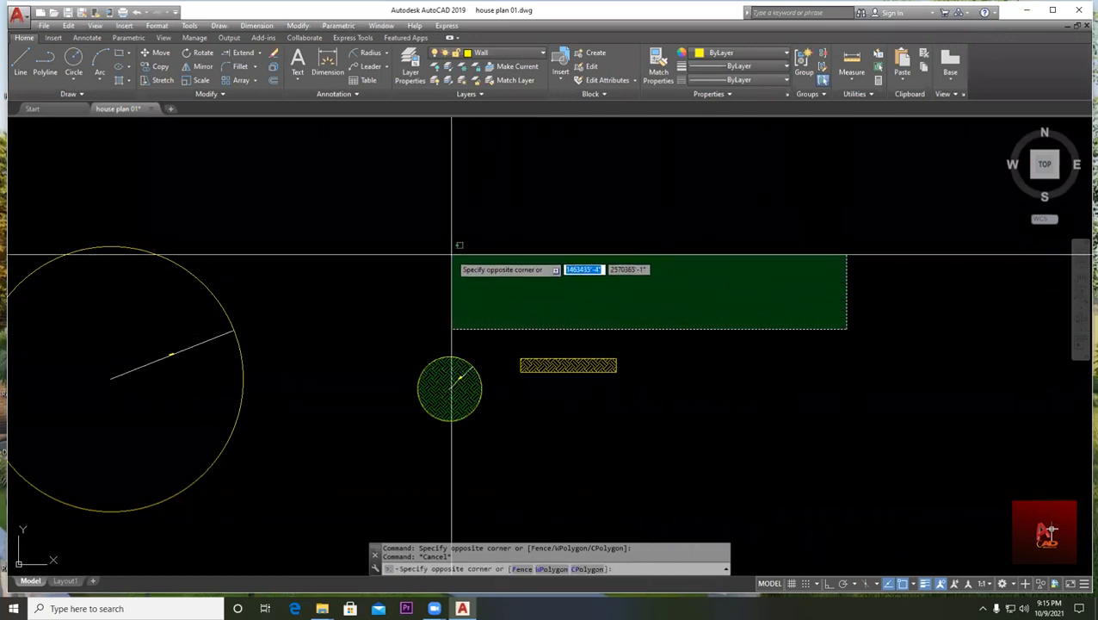
middle_click_drag(267, 149, 256, 219)
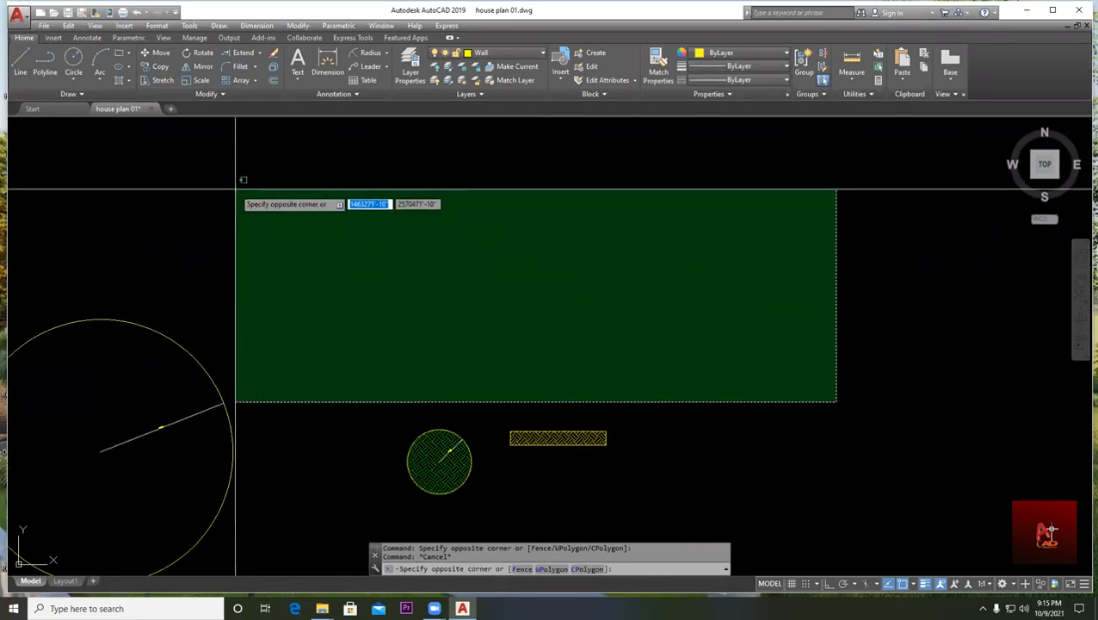
left_click(236, 188)
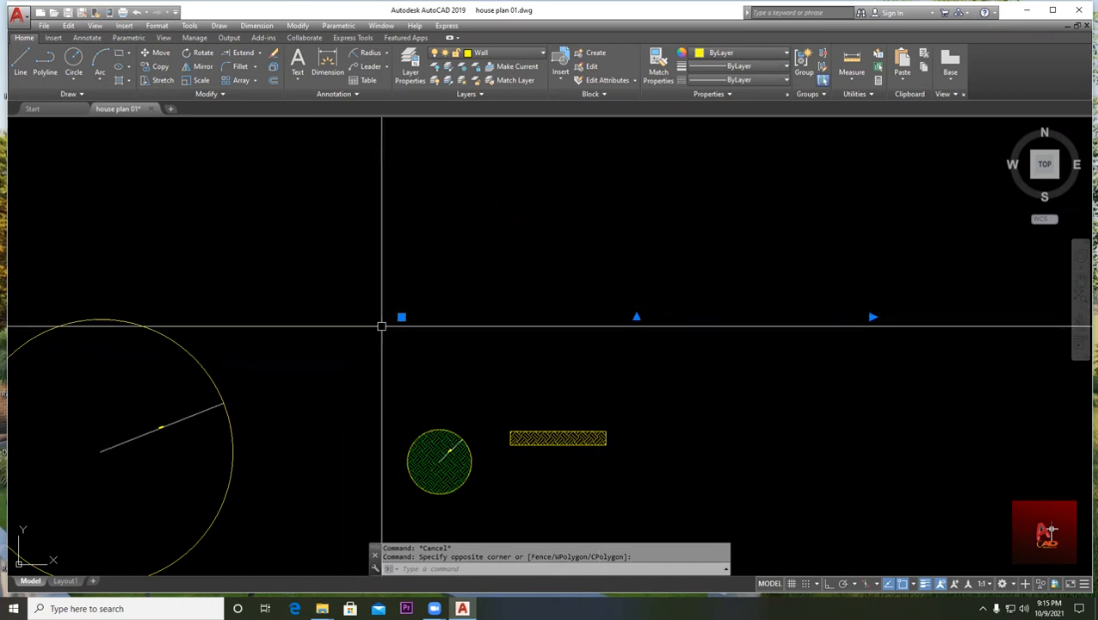
scroll(380, 321, "up", 5)
scroll(450, 299, "up", 5)
scroll(578, 270, "up", 2)
scroll(694, 238, "up", 6)
scroll(537, 211, "up", 6)
middle_click_drag(768, 283, 558, 302)
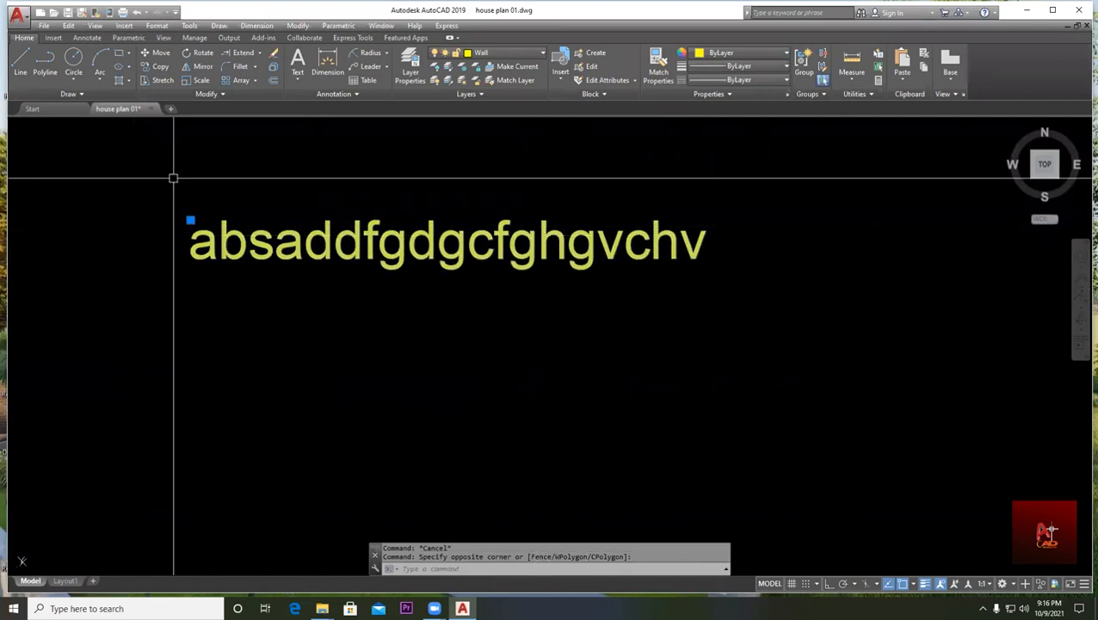
scroll(622, 245, "down", 10)
scroll(602, 352, "down", 5)
middle_click_drag(607, 362, 601, 296)
key("Escape")
- Erase the practice hatches, circles, text and polygons east of the yellow site symbols, keeping the scanned plan and symbols
right_click(434, 230)
left_click(396, 208)
middle_click(393, 205)
scroll(470, 307, "down", 3)
scroll(487, 316, "up", 4)
middle_click_drag(489, 315, 500, 263)
key("Escape")
key("Escape")
scroll(519, 242, "down", 4)
type("e")
key("Return")
left_click(746, 379)
scroll(289, 166, "up", 2)
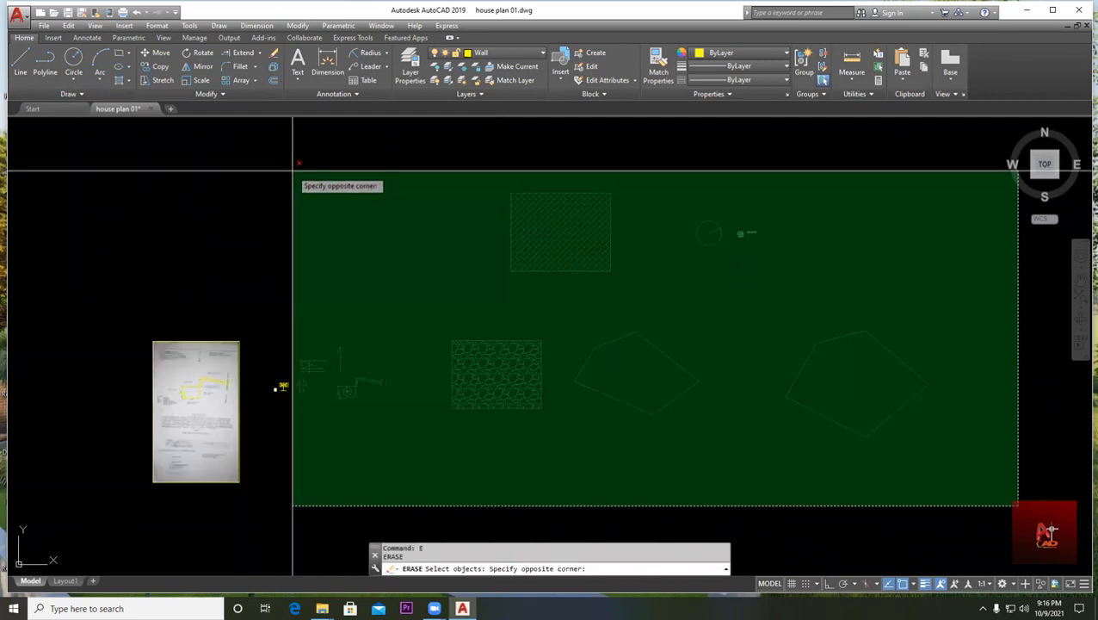
middle_click_drag(392, 249, 212, 270)
left_click(273, 165)
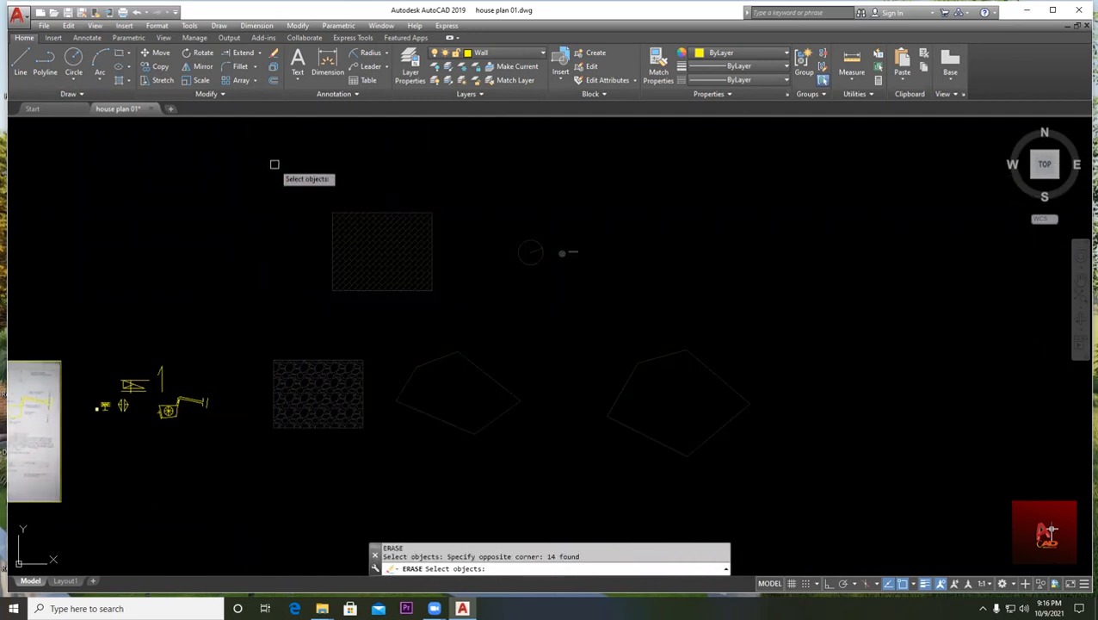
key("Return")
key("Escape")
scroll(346, 281, "down", 4)
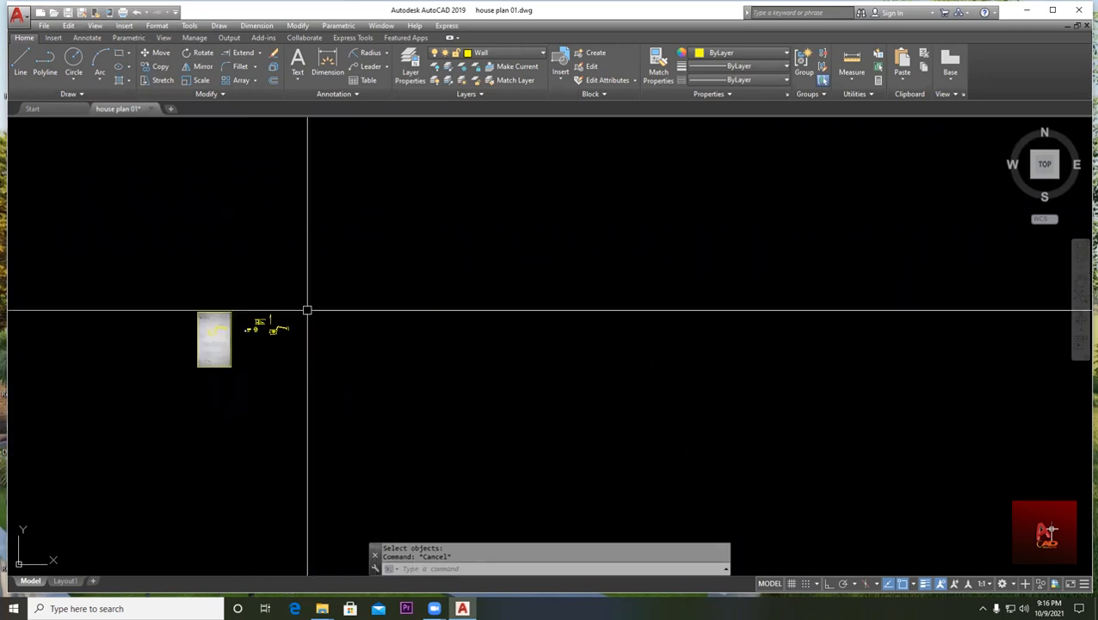
- Add multiline text reading "ghbftdhfdthgfvjhgbkjhjgjhbvjg" in a wide text box in the empty area between the yellow symbols
middle_click_drag(217, 357, 390, 301)
scroll(352, 312, "up", 5)
scroll(395, 303, "down", 10)
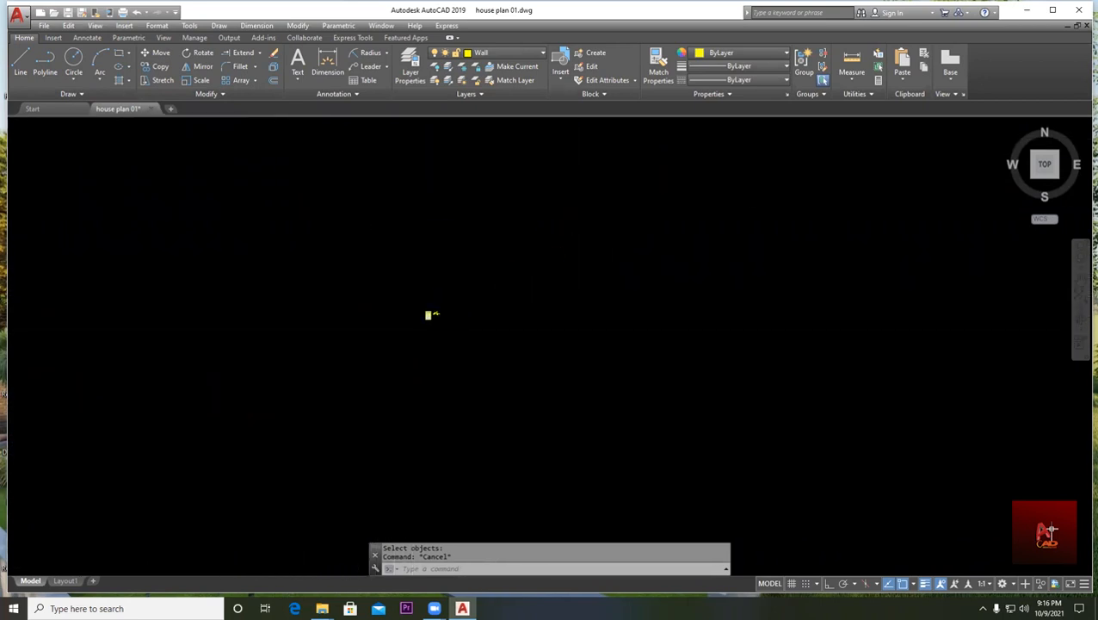
scroll(433, 291, "down", 5)
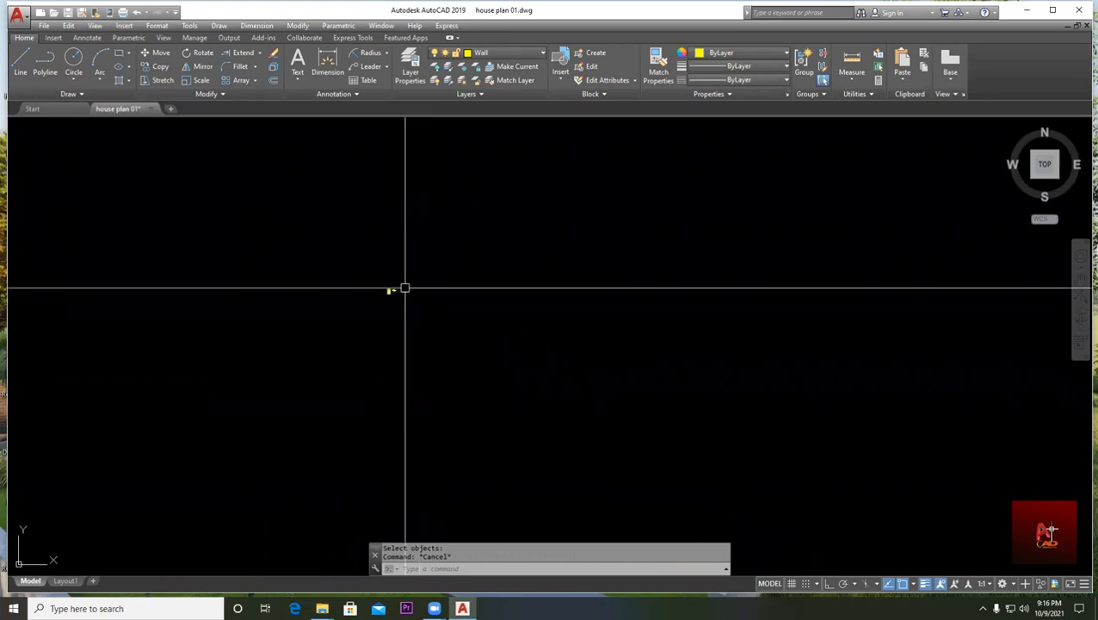
scroll(405, 289, "up", 10)
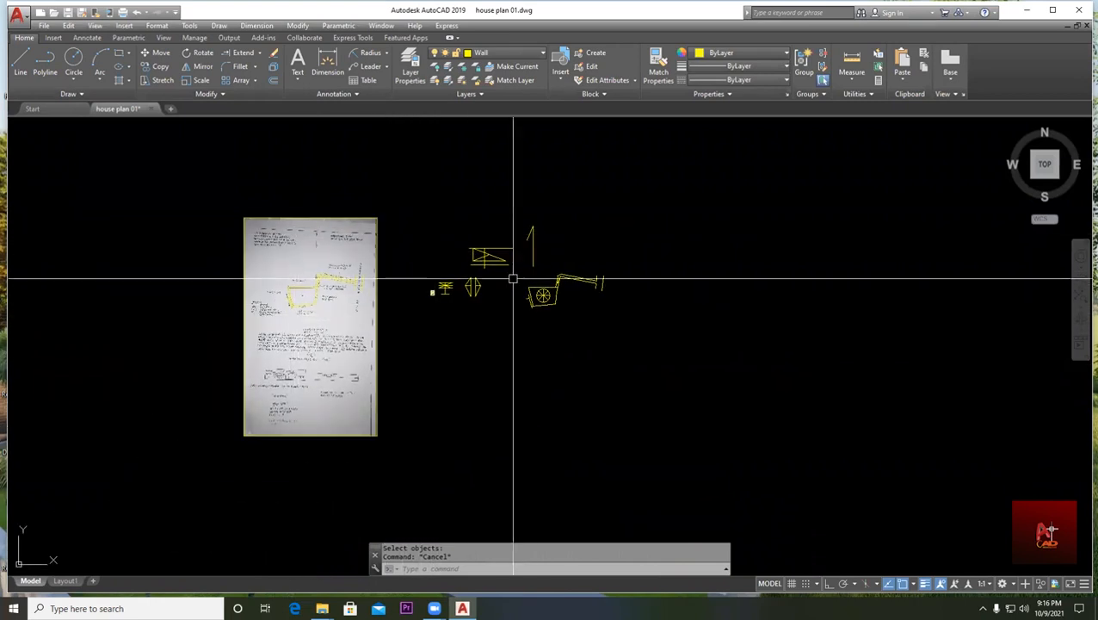
scroll(513, 279, "up", 2)
scroll(506, 287, "up", 10)
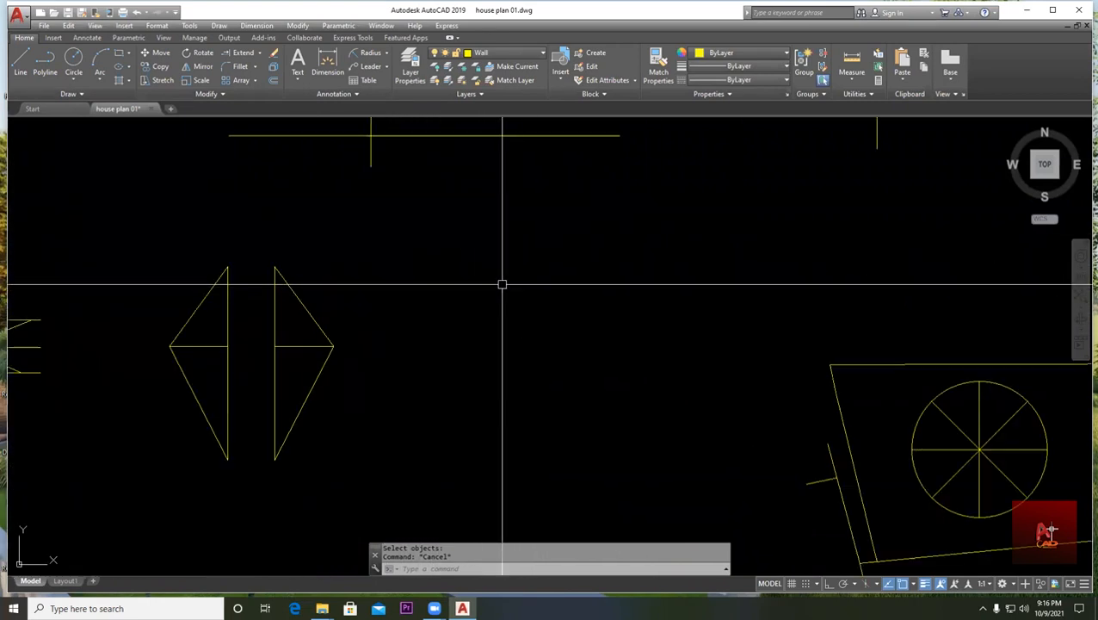
scroll(499, 290, "down", 4)
scroll(486, 290, "up", 4)
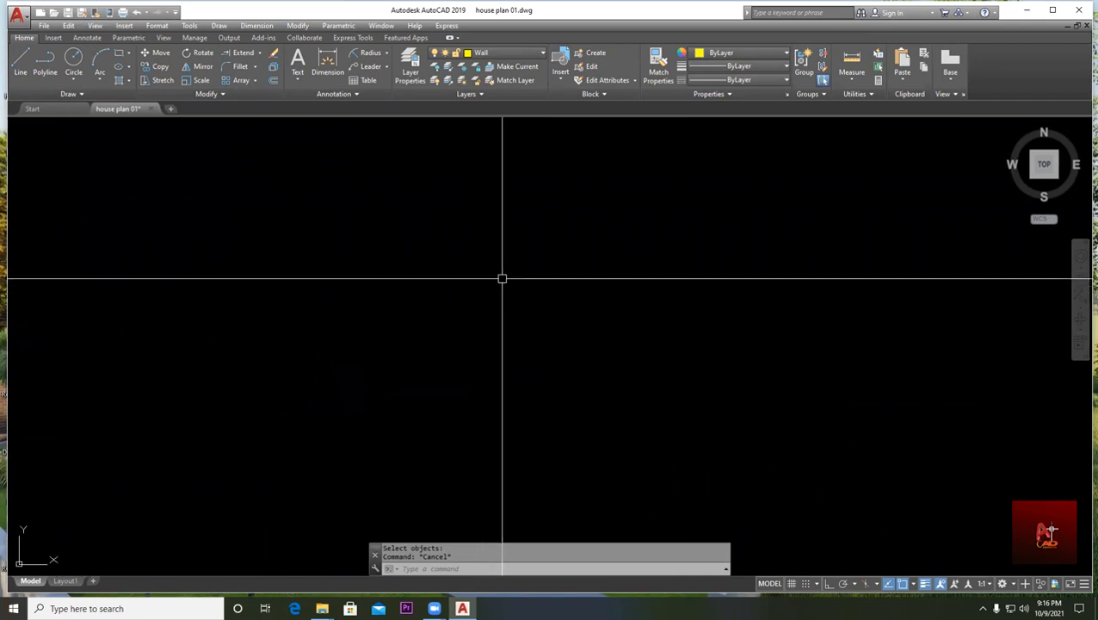
left_click(297, 57)
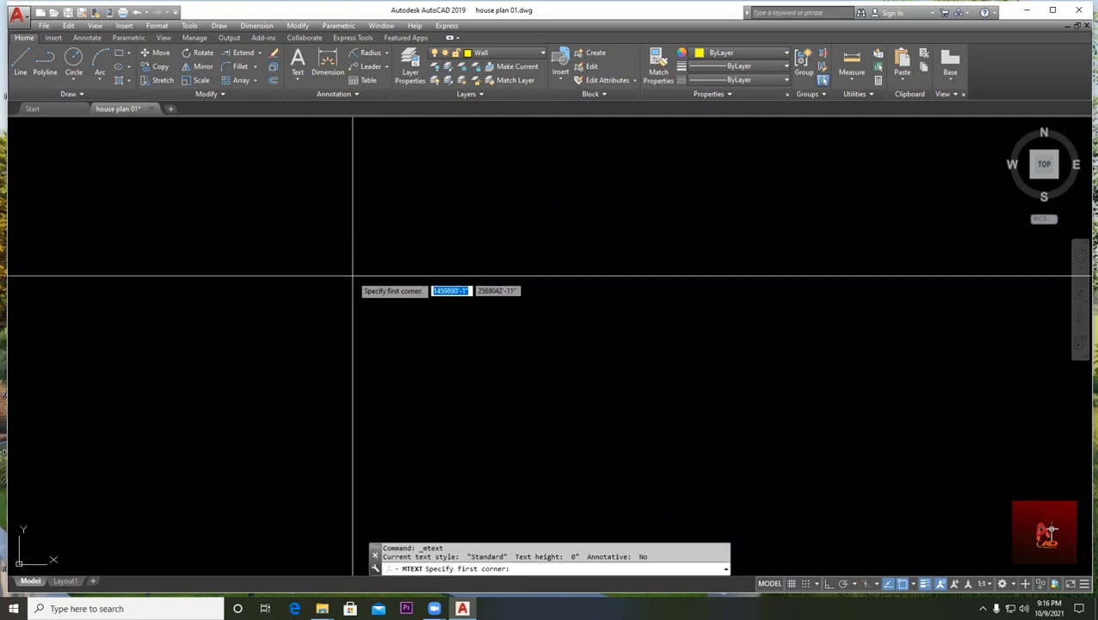
left_click(336, 255)
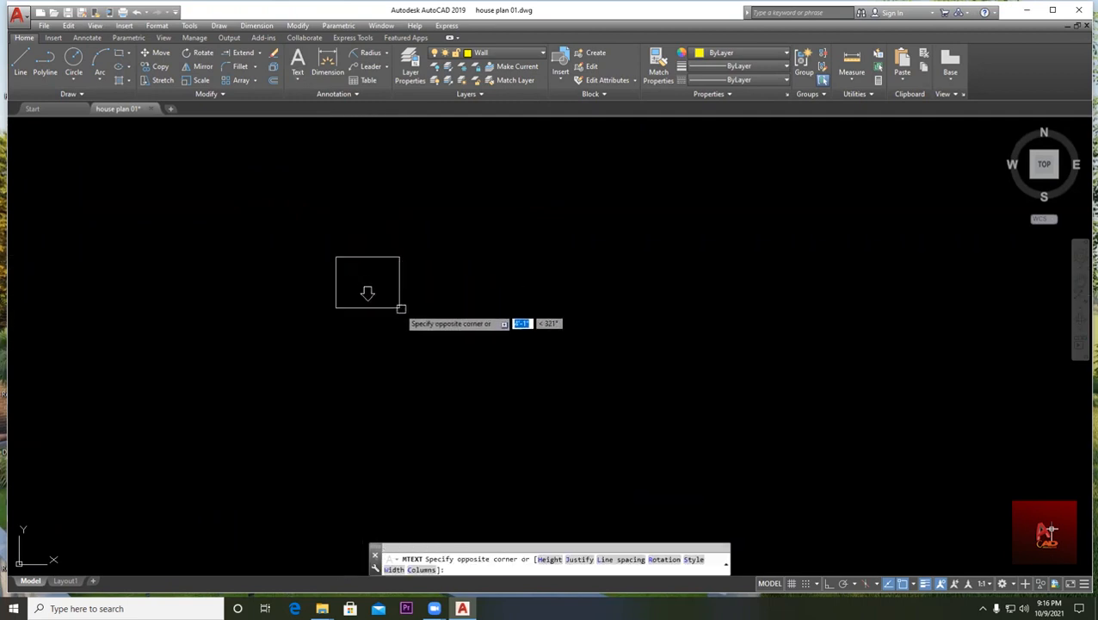
left_click(824, 351)
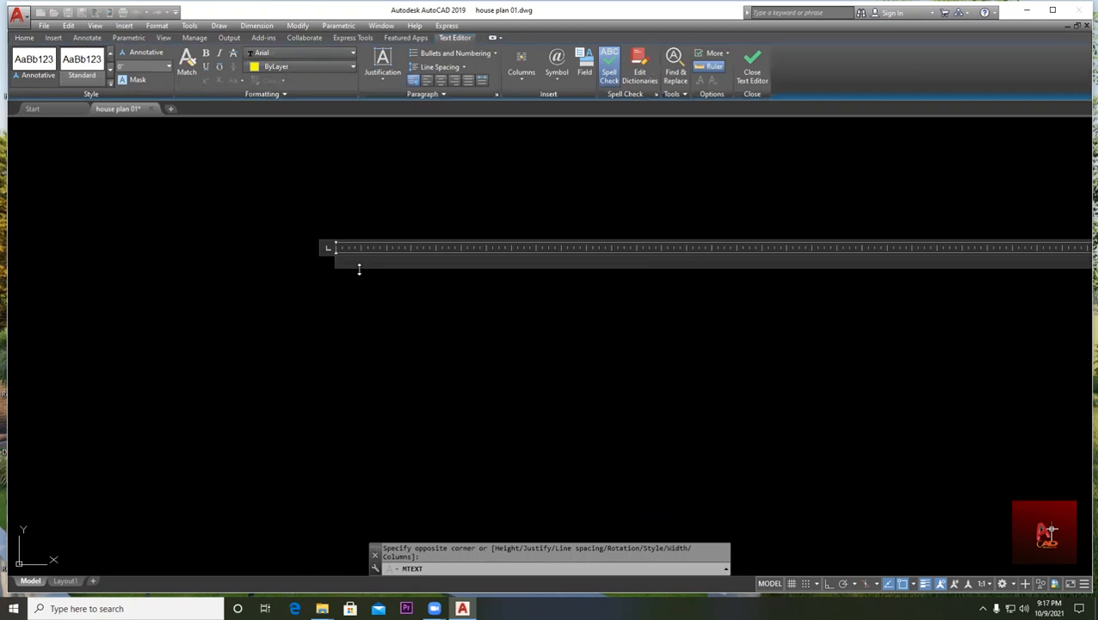
type("ghbftdhfdthgfvjhgbkjhjgjhbvjg")
left_click(409, 297)
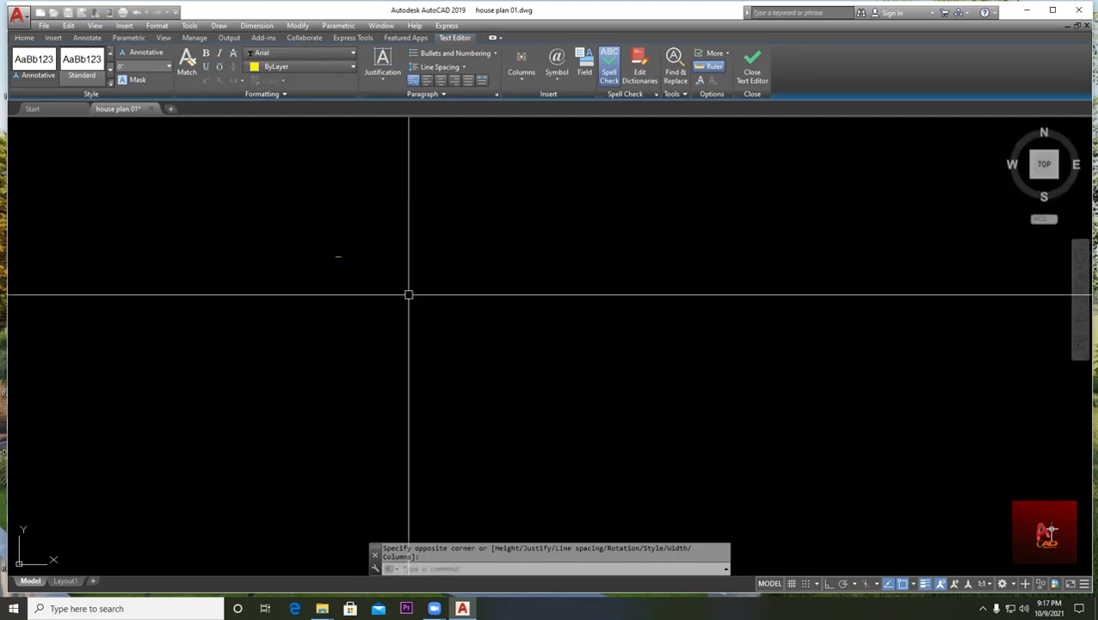
- Select the small multiline text between the yellow symbols with a crossing window, examine it up close, and clear the selection
scroll(422, 291, "down", 5)
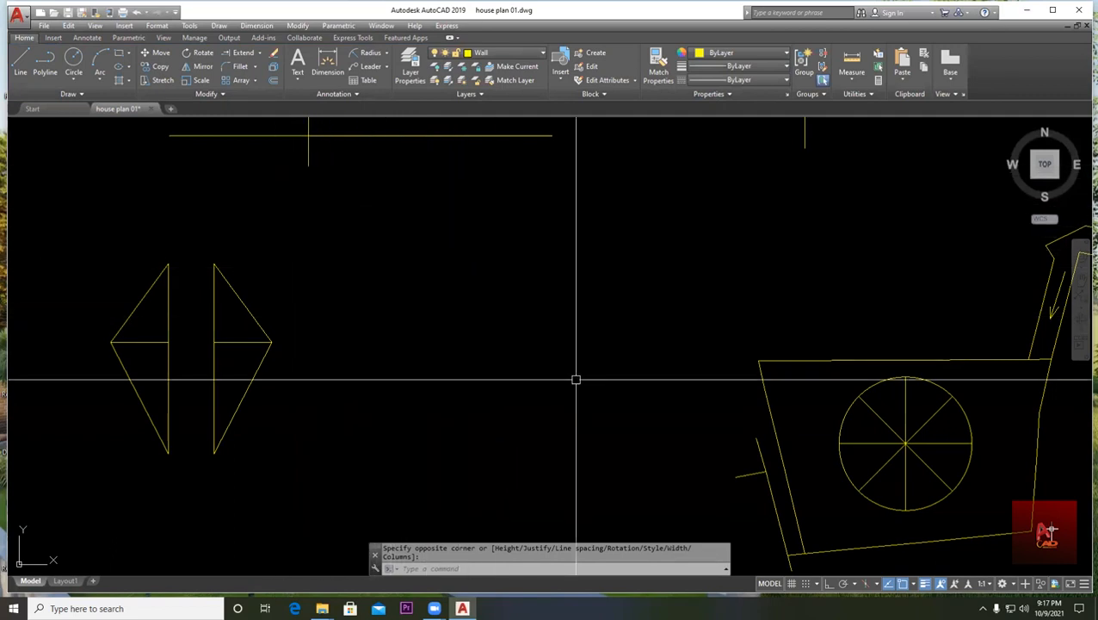
left_click(676, 393)
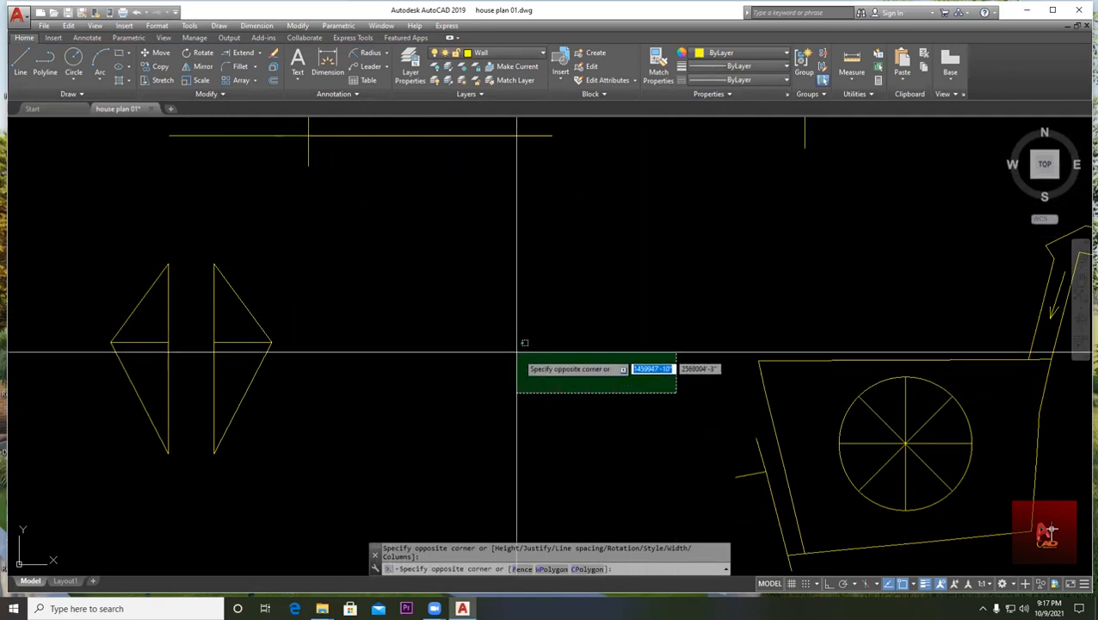
left_click(333, 243)
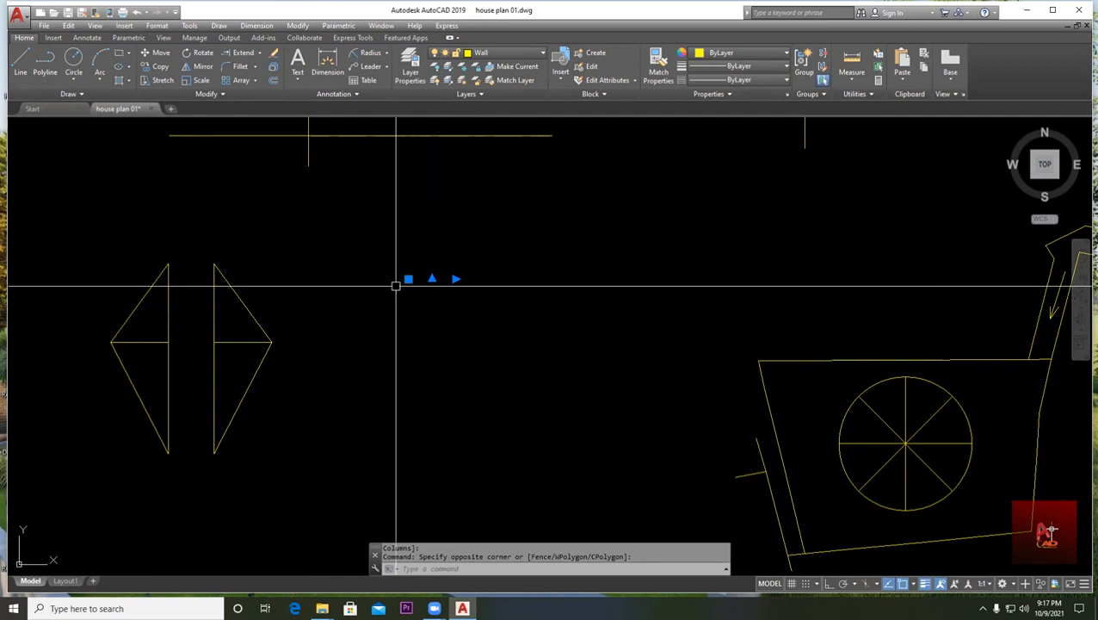
scroll(411, 283, "up", 2)
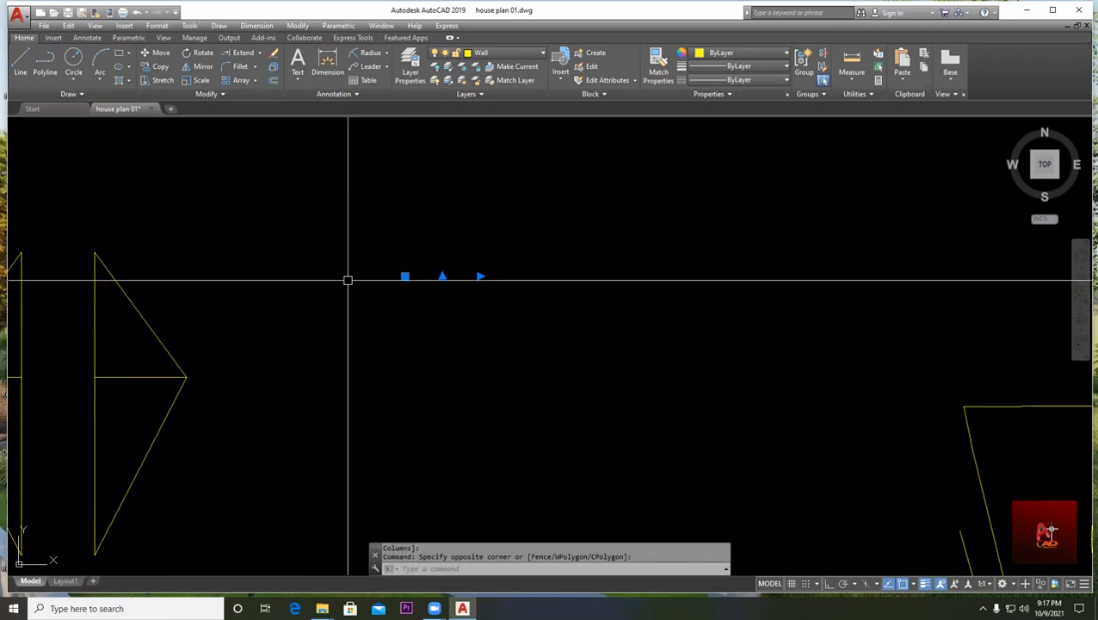
scroll(396, 286, "up", 2)
scroll(404, 250, "up", 5)
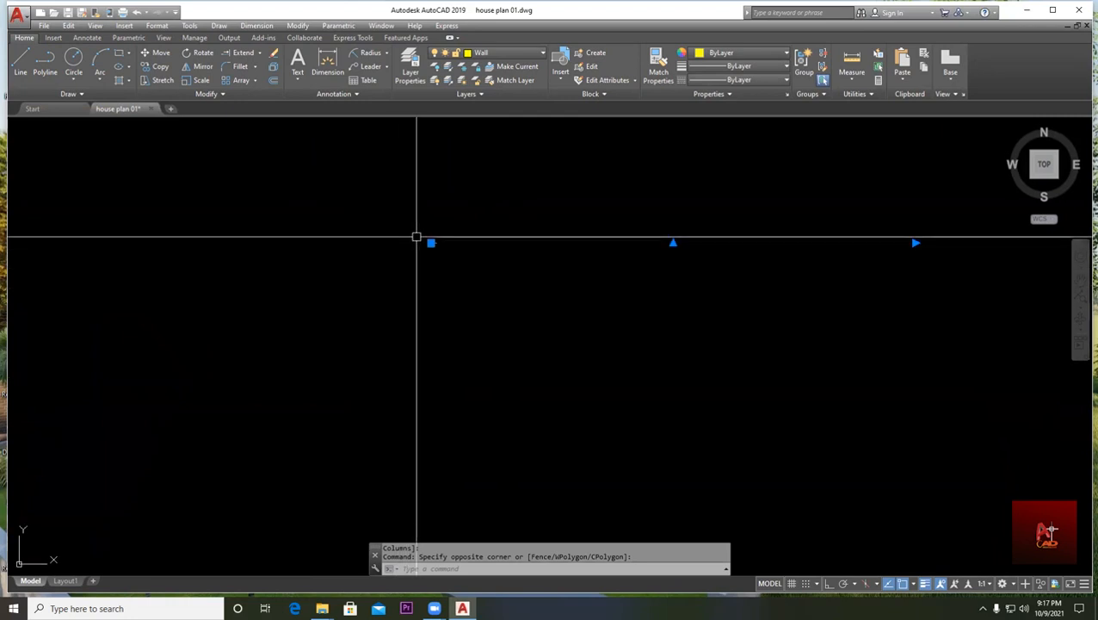
scroll(688, 362, "up", 3)
middle_click_drag(688, 363, 414, 336)
scroll(579, 314, "up", 2)
middle_click_drag(717, 399, 481, 341)
scroll(431, 367, "down", 2)
key("Escape")
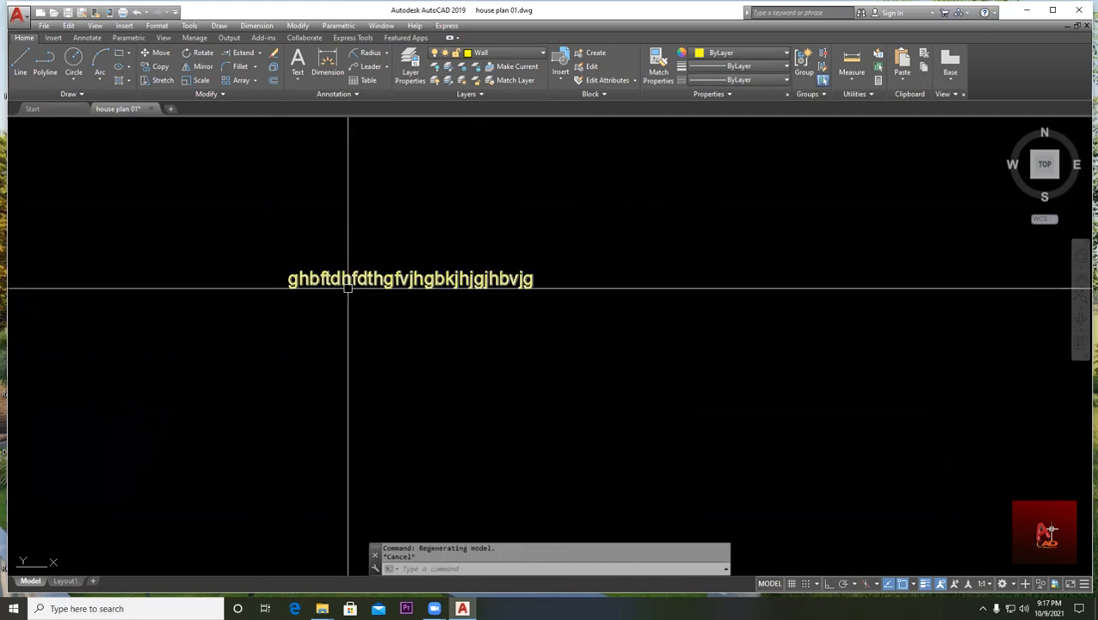
- Display the object properties, set the text height of the "win with cad" multiline text to 6", and clear the selection
mouse_move(306, 285)
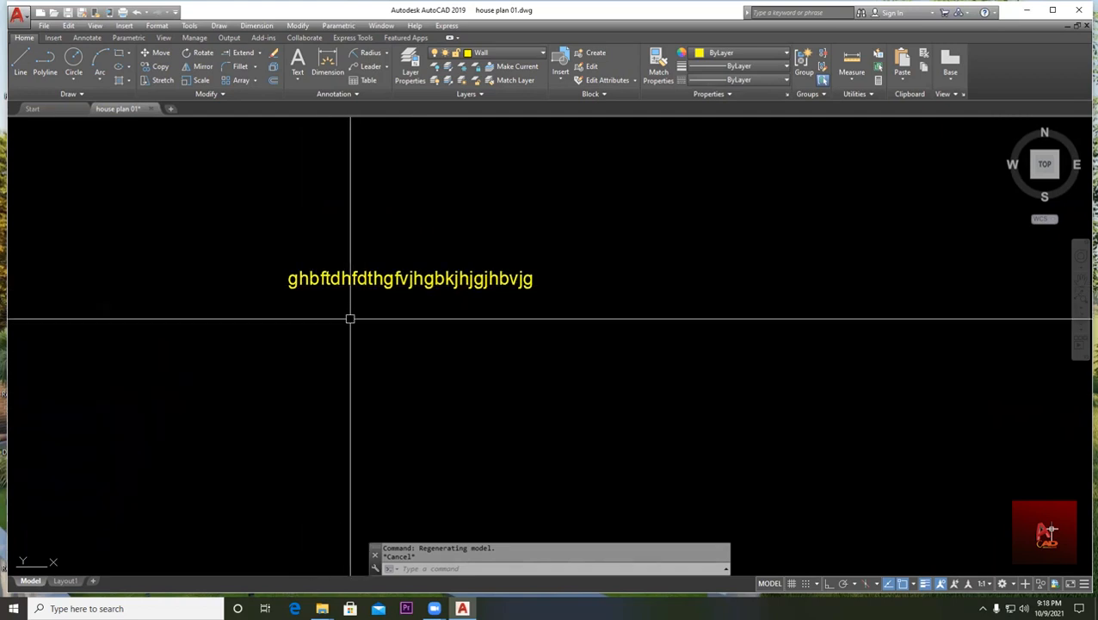
right_click(600, 223)
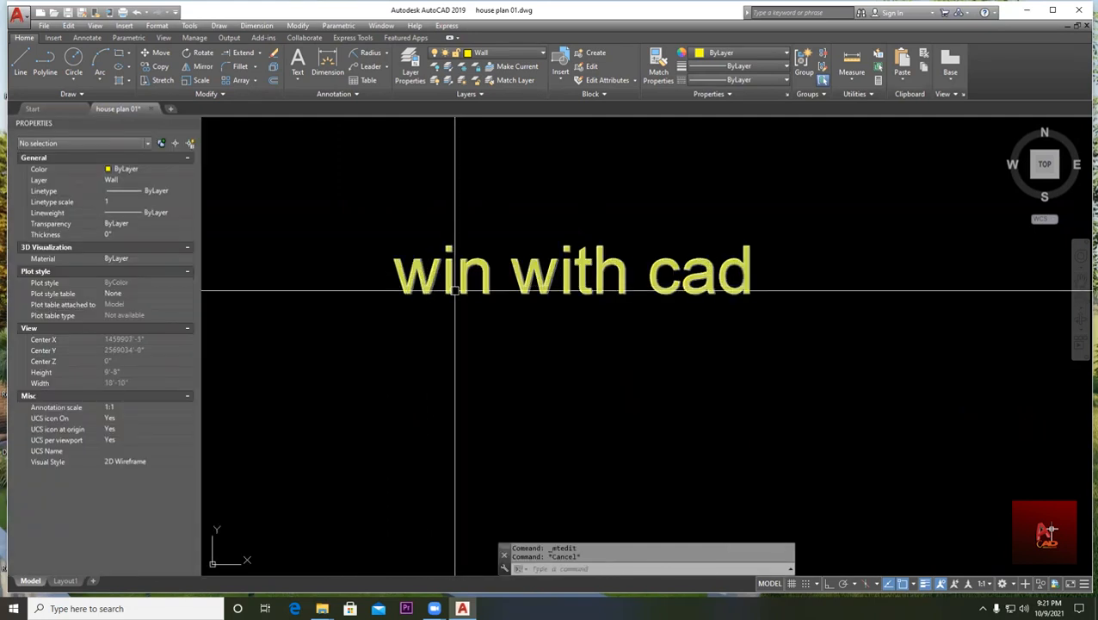
scroll(466, 295, "up", 3)
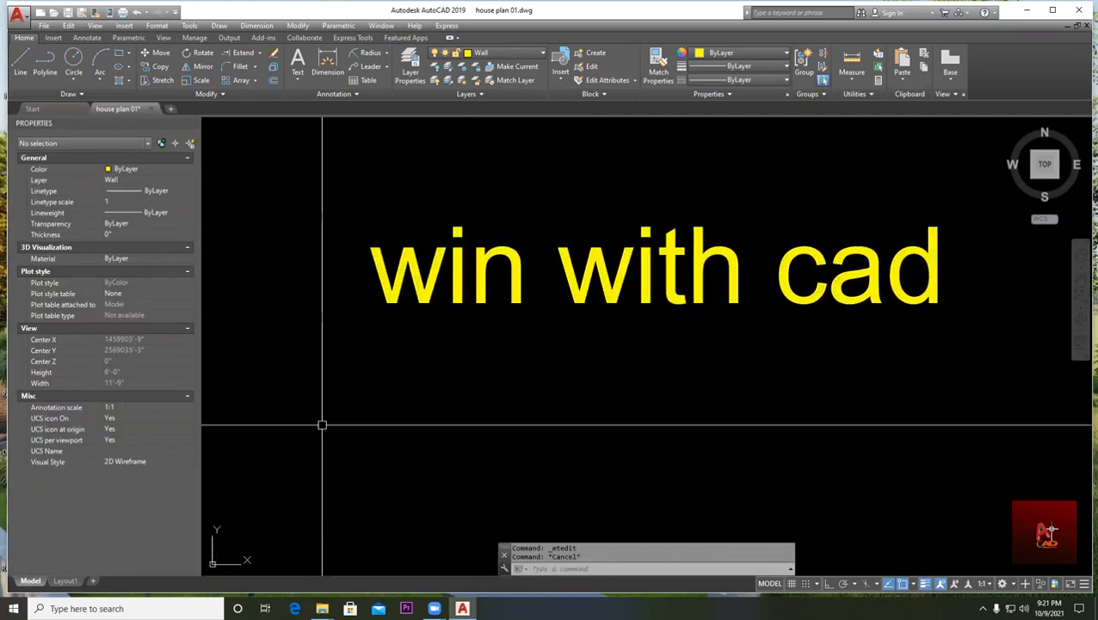
scroll(853, 355, "down", 2)
middle_click_drag(853, 355, 608, 293)
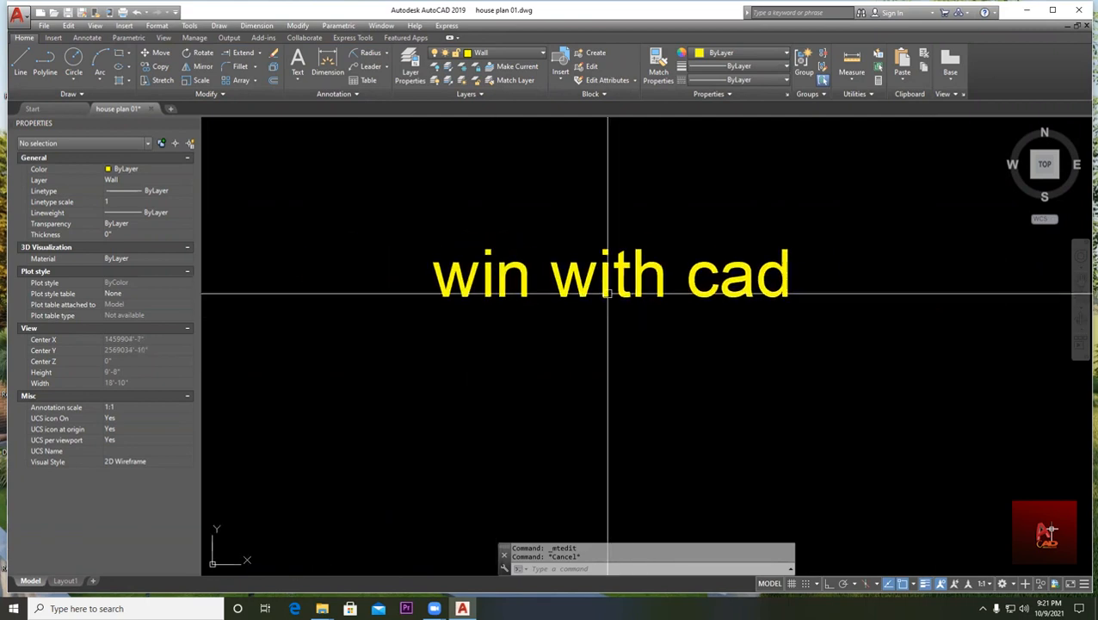
left_click(606, 293)
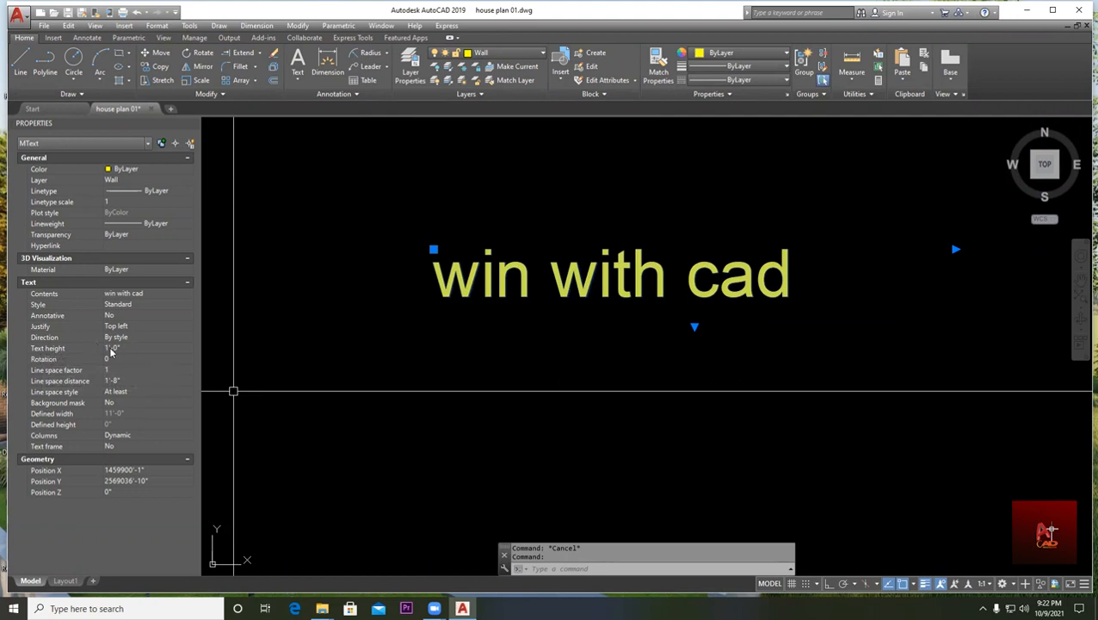
left_click(123, 349)
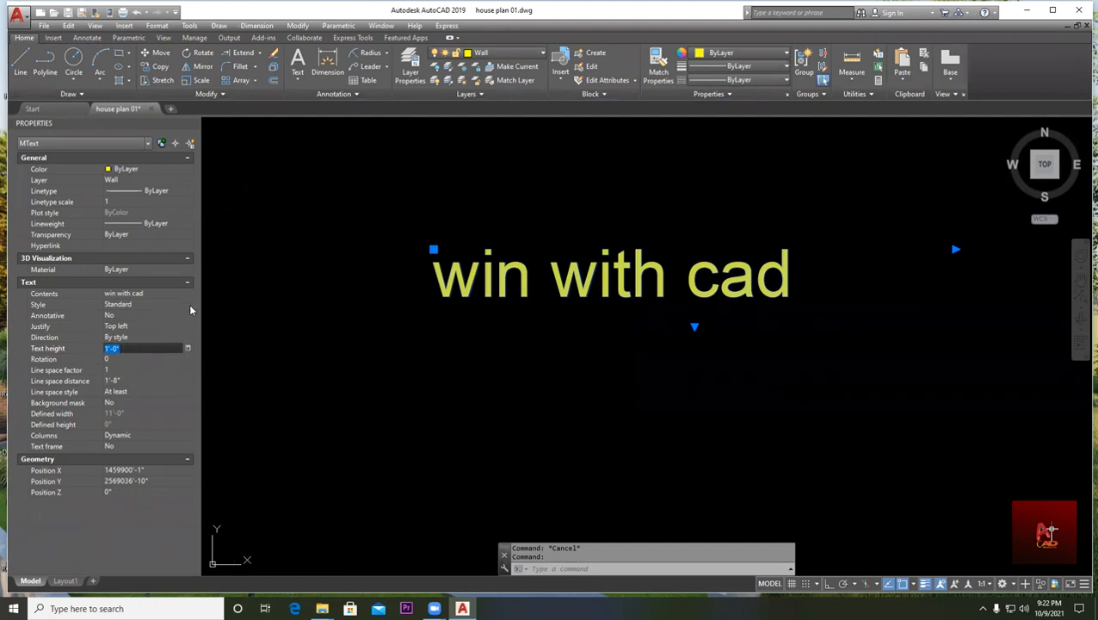
type("5")
key("Tab")
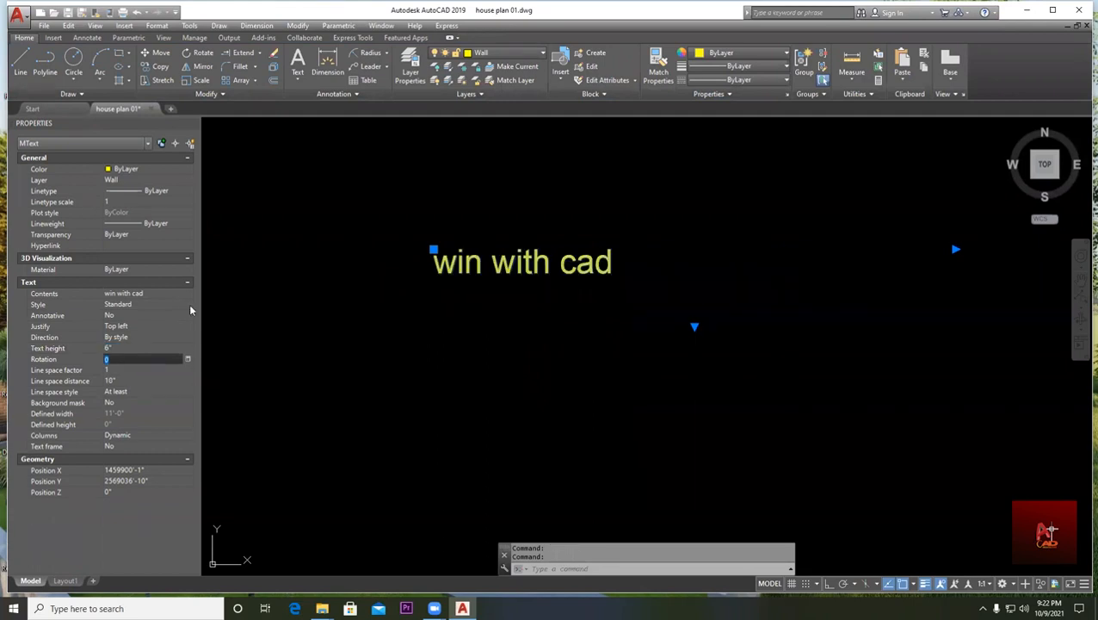
key("Escape")
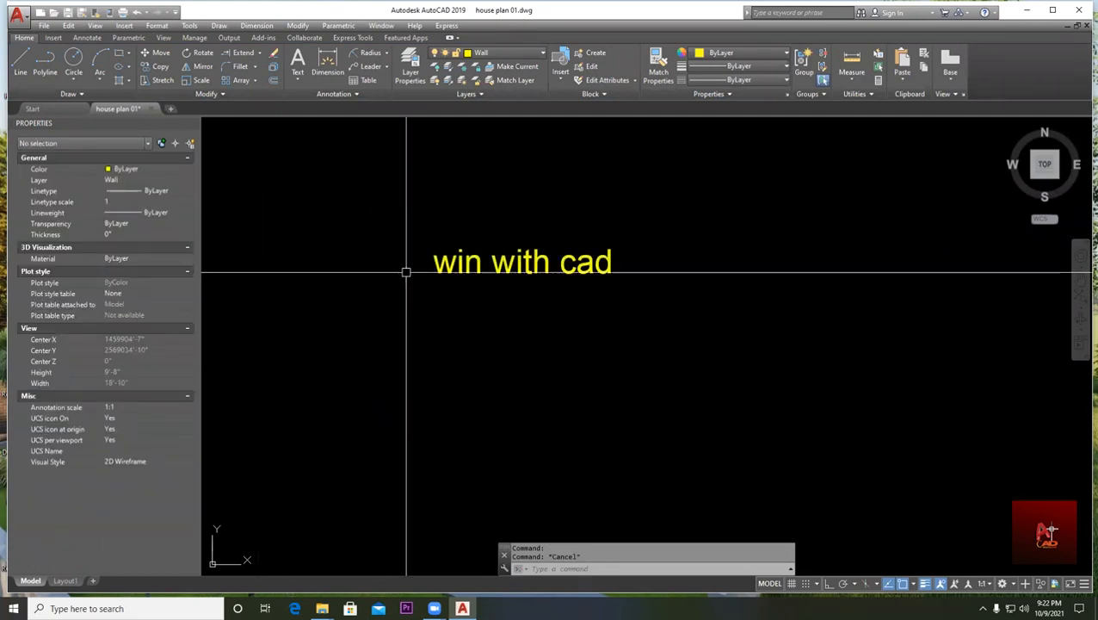
- Select the resized "win with cad" text with a crossing window to review its properties, and clear the selection
left_click(492, 275)
left_click(419, 233)
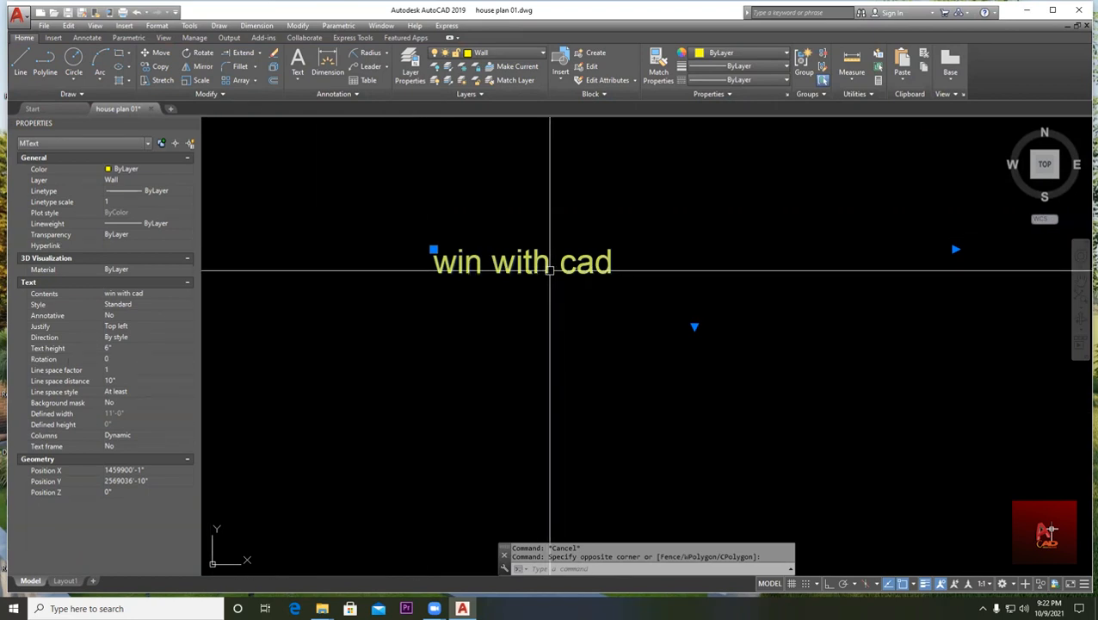
key("Escape")
- Draw a circle about 50' in radius beside the "win with cad" text, between the yellow symbols
scroll(601, 314, "down", 5)
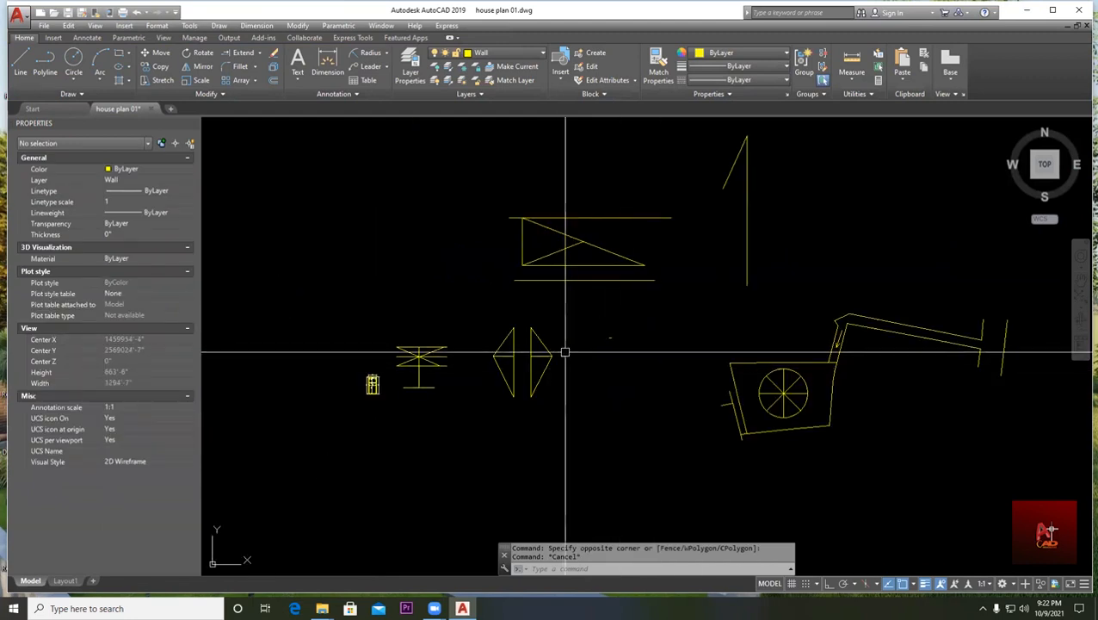
scroll(578, 372, "up", 6)
left_click(71, 59)
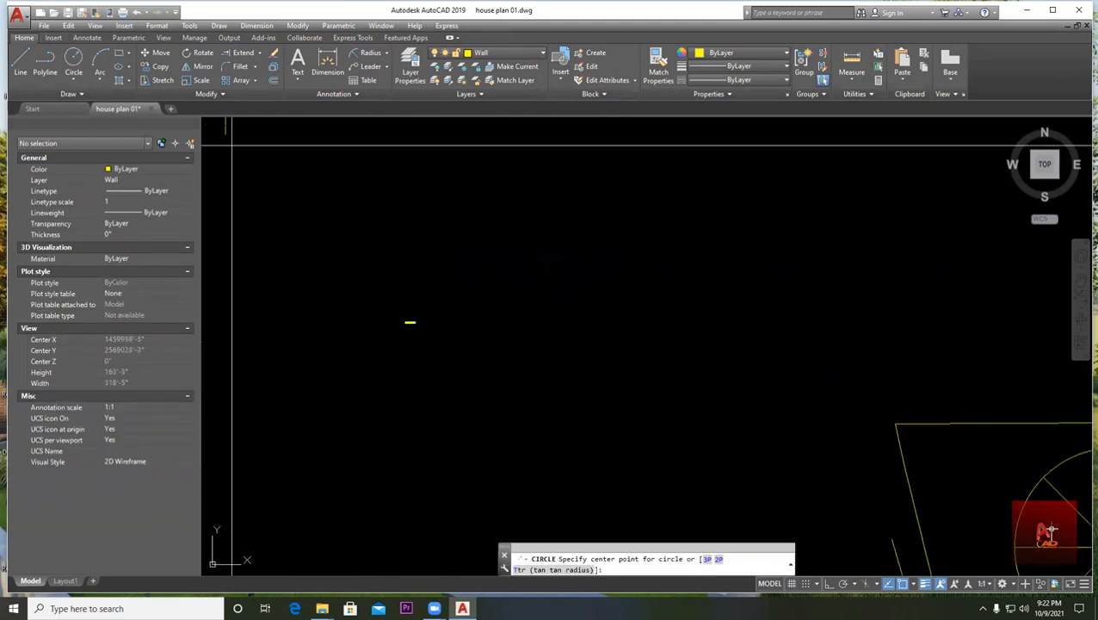
left_click(561, 291)
left_click(669, 377)
middle_click_drag(637, 279, 513, 333)
key("Escape")
- Add a radius dimension to the new circle, with its text inside the circle
left_click(372, 55)
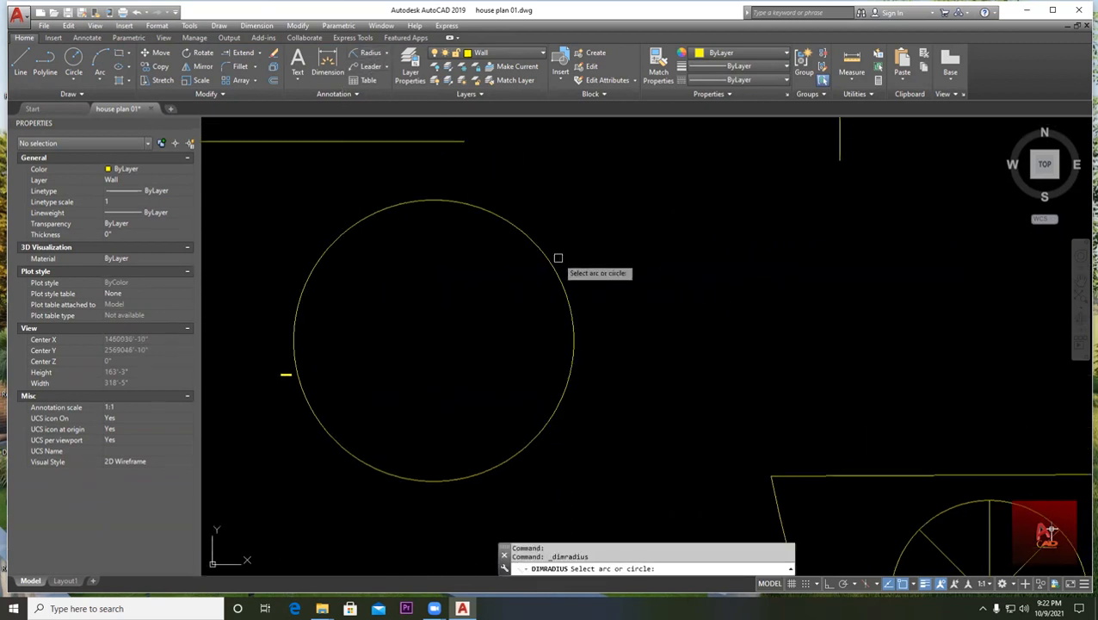
left_click(544, 250)
scroll(504, 316, "up", 6)
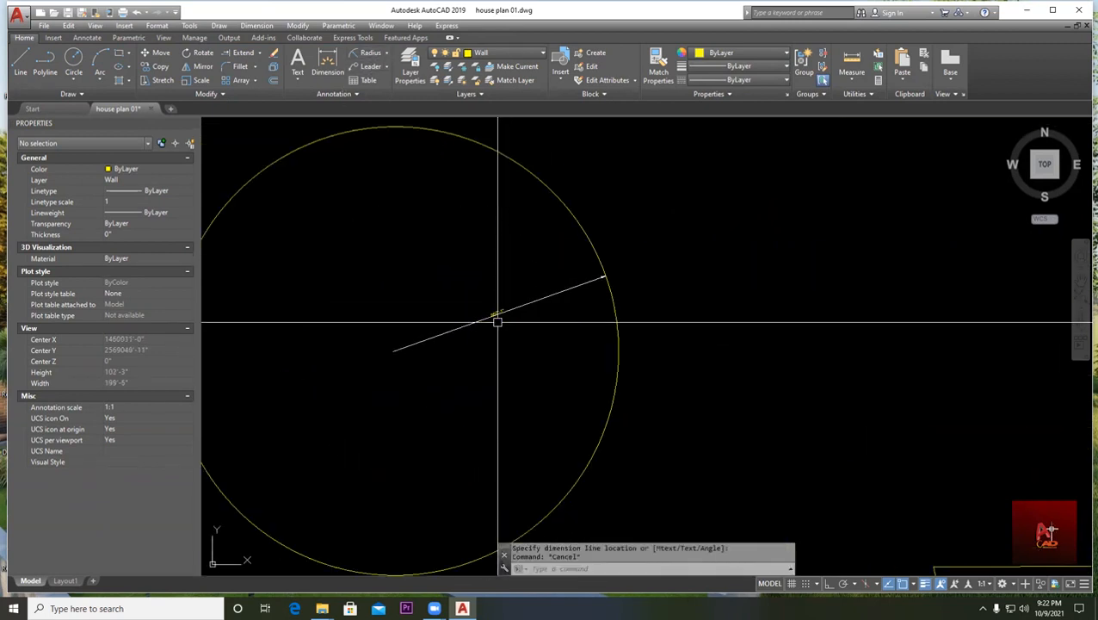
scroll(585, 335, "down", 3)
key("Escape")
- Set the radius dimension's text height to 2' in its properties, clear the selection, and view the dimension
scroll(602, 345, "up", 6)
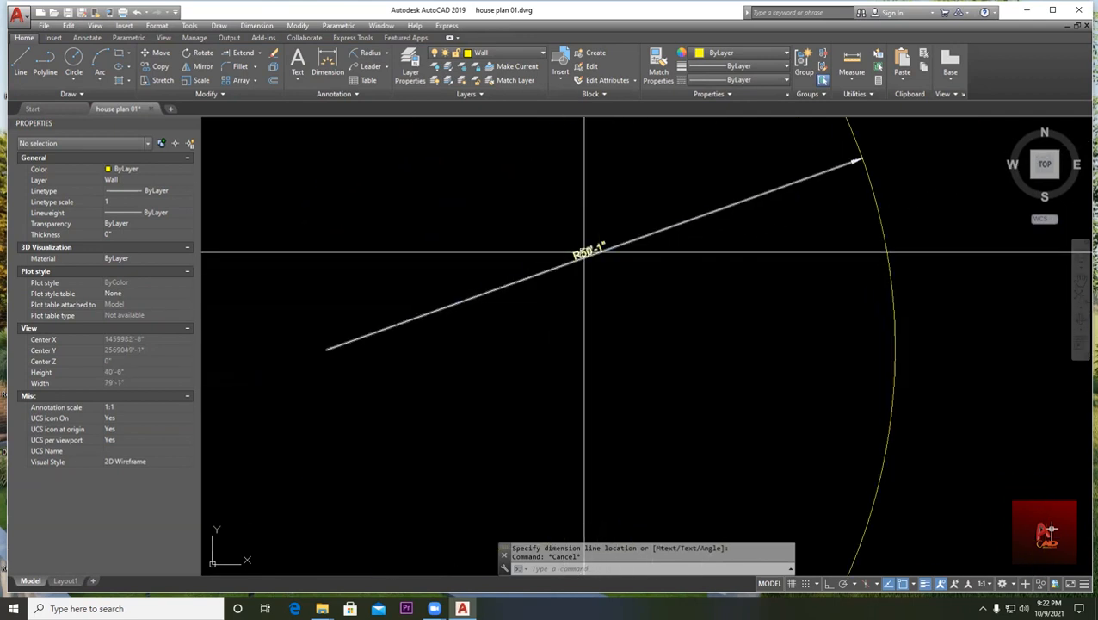
left_click(600, 261)
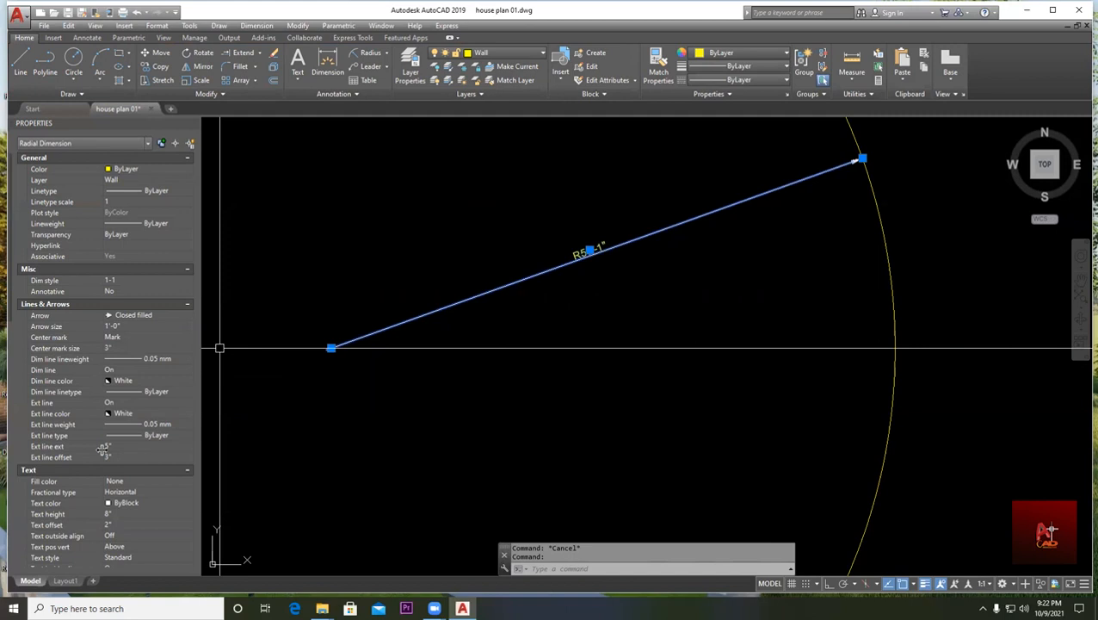
left_click(117, 514)
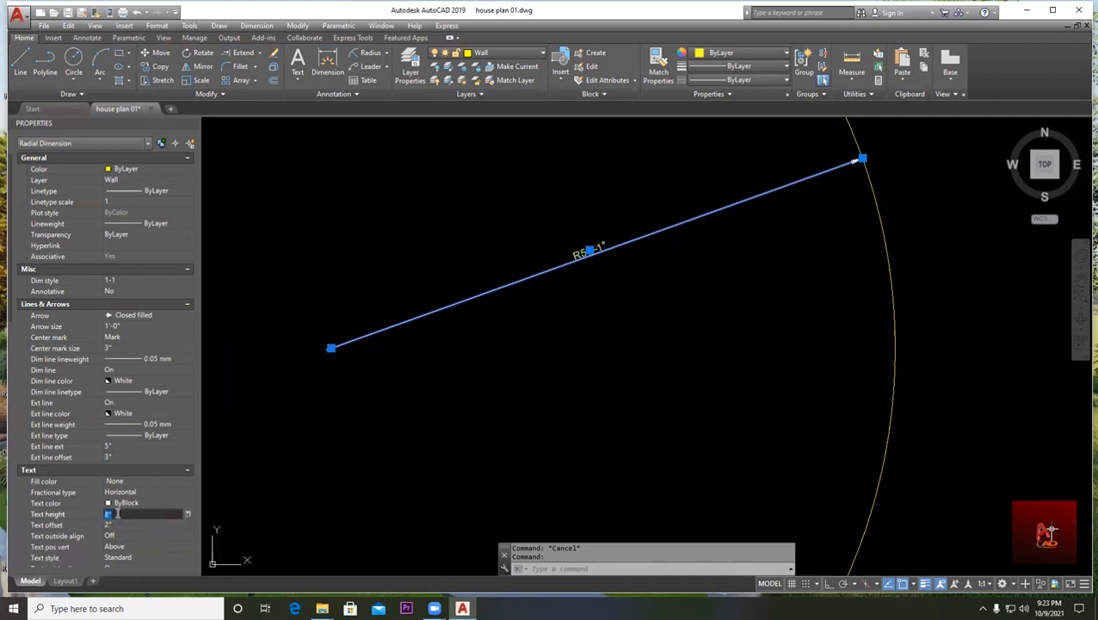
key("Tab")
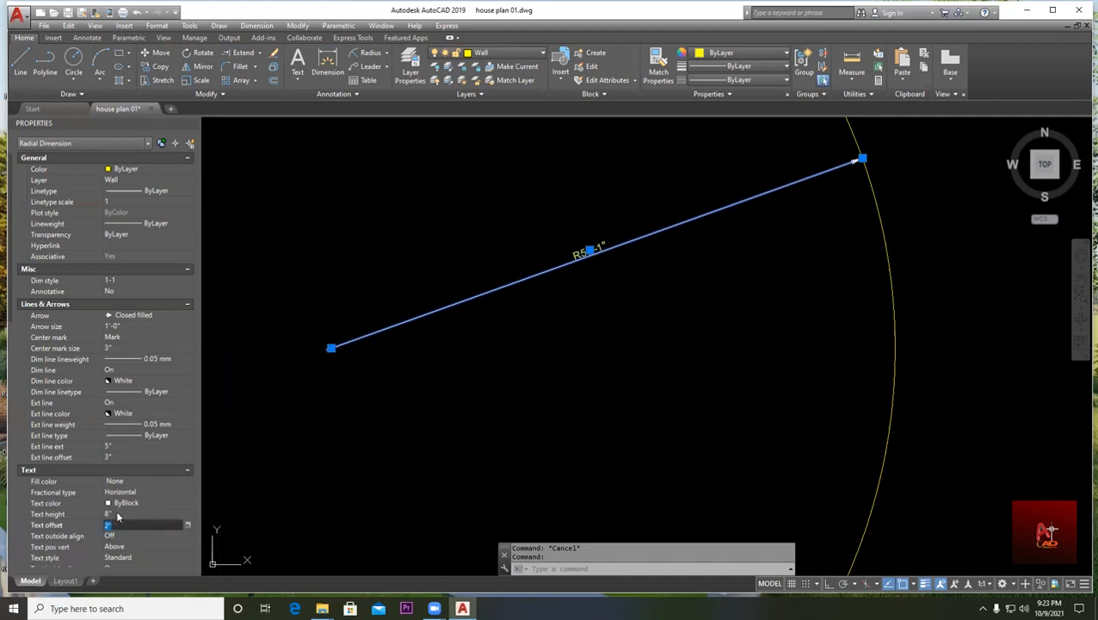
left_click(118, 514)
type("2")
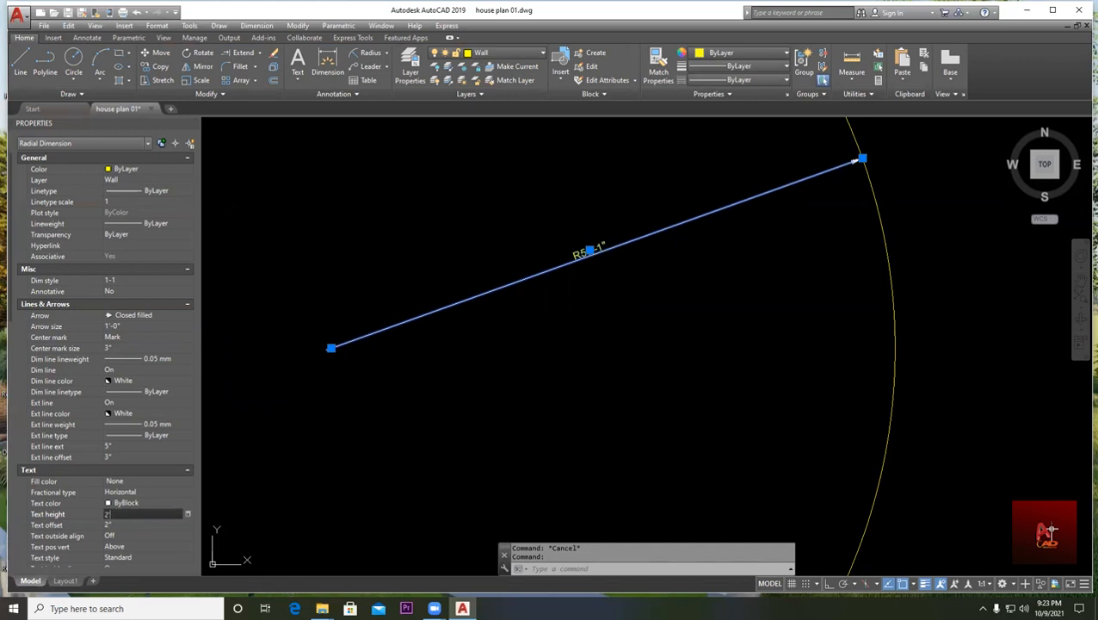
type("'")
key("Tab")
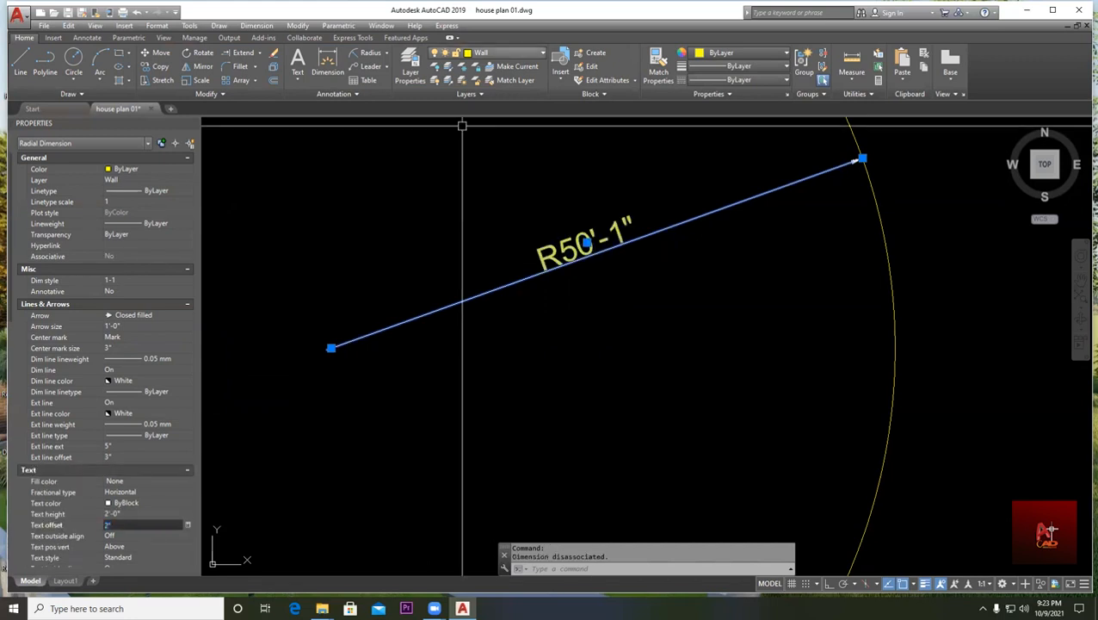
scroll(608, 299, "down", 5)
key("Escape")
scroll(585, 275, "down", 2)
scroll(584, 275, "up", 2)
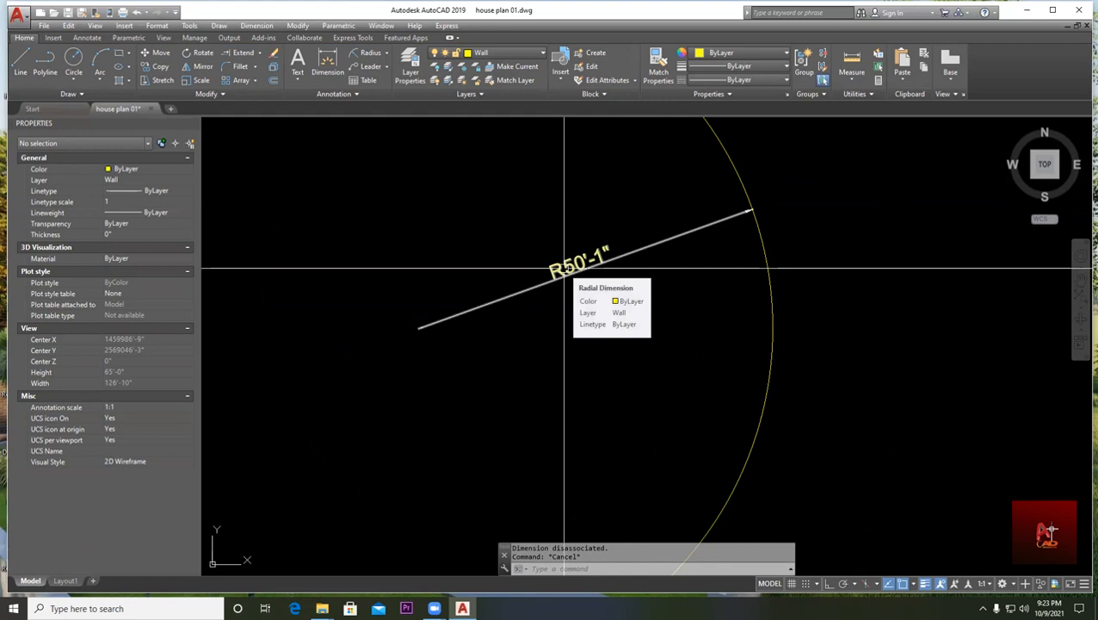
- Erase the small "win with cad" text just west of the circle, using a crossing window
scroll(573, 271, "down", 1)
scroll(564, 304, "down", 2)
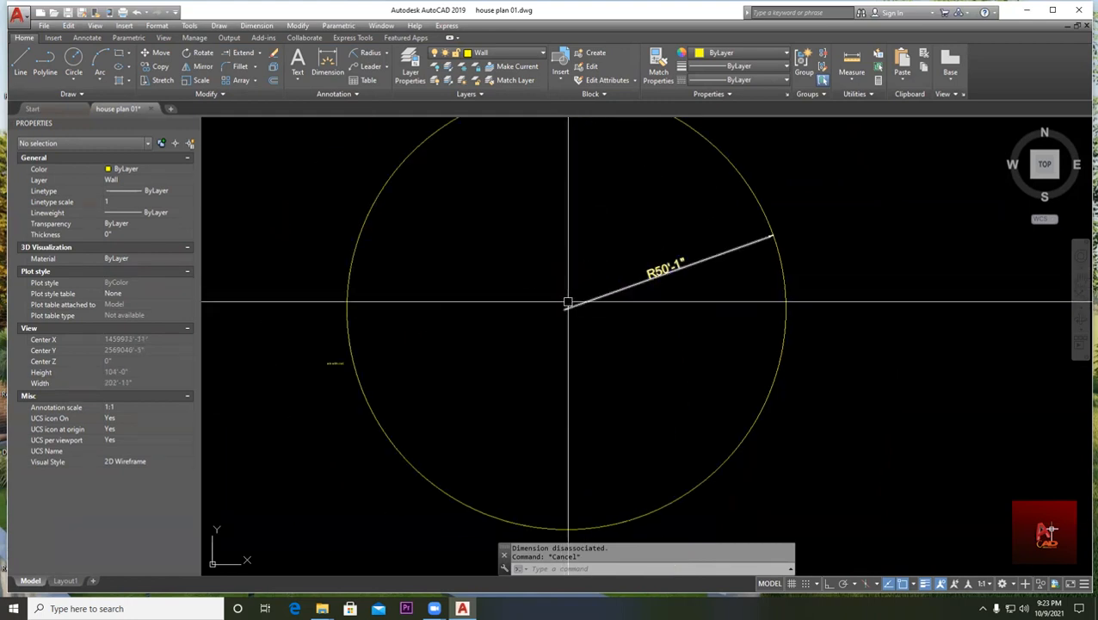
type("E")
key("Return")
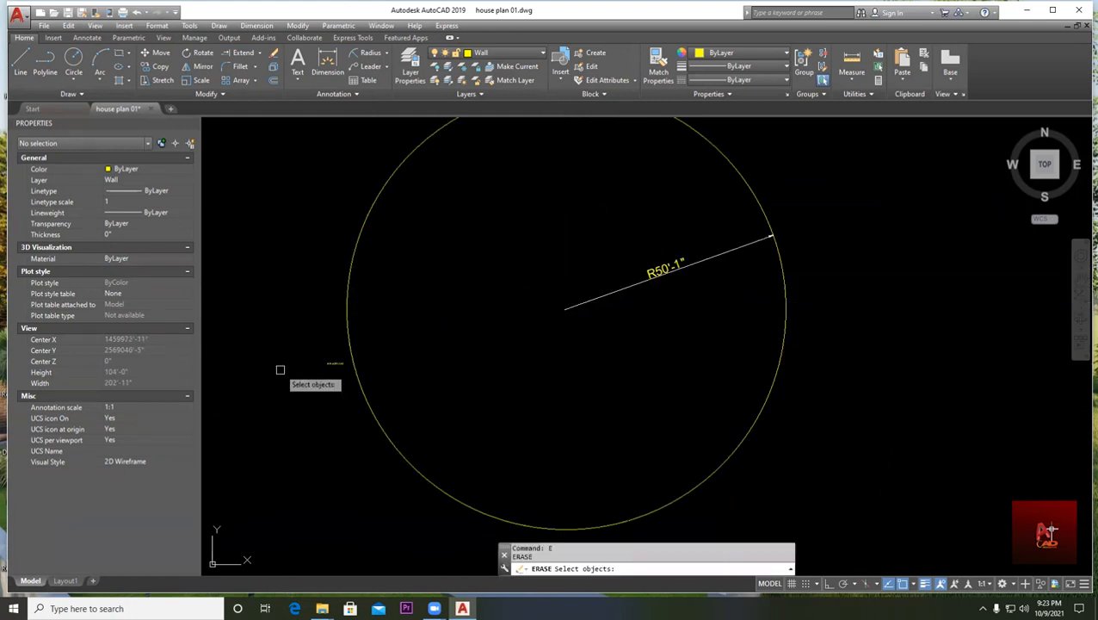
scroll(311, 365, "up", 2)
left_click(353, 385)
left_click(323, 334)
key("Return")
key("Escape")
- Close the object properties palette
scroll(467, 346, "down", 2)
middle_click_drag(768, 287, 576, 346)
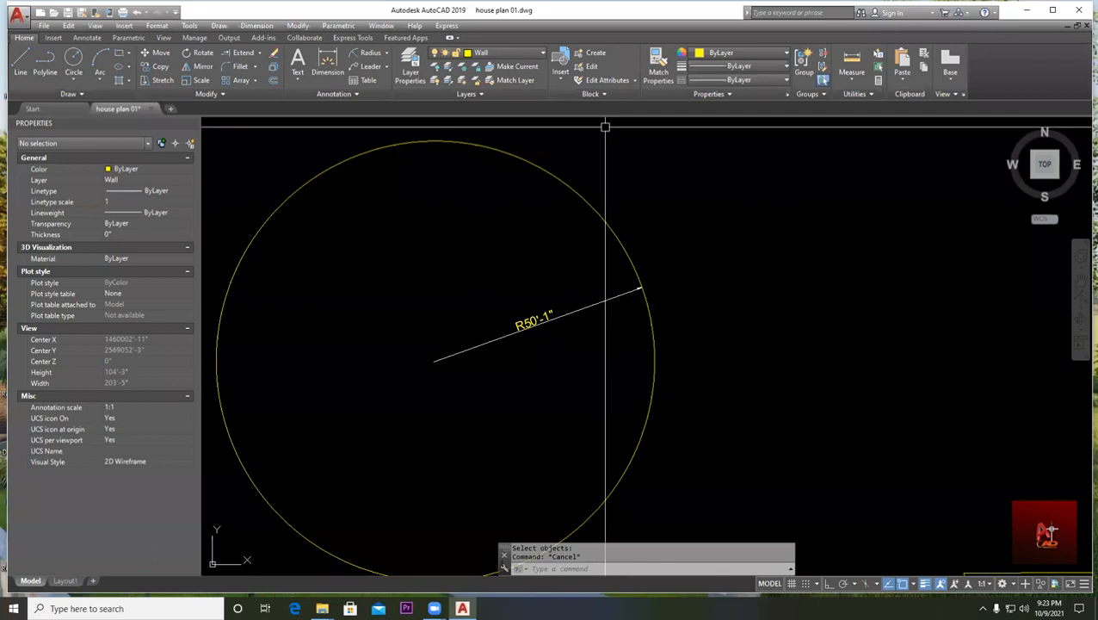
scroll(615, 147, "down", 2)
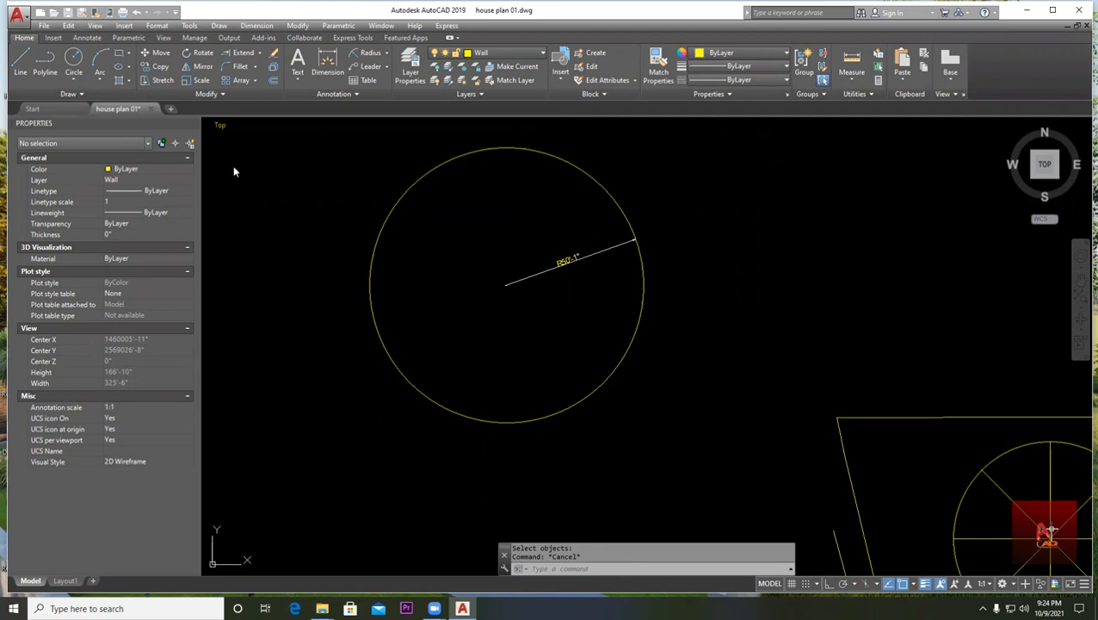
key("Escape")
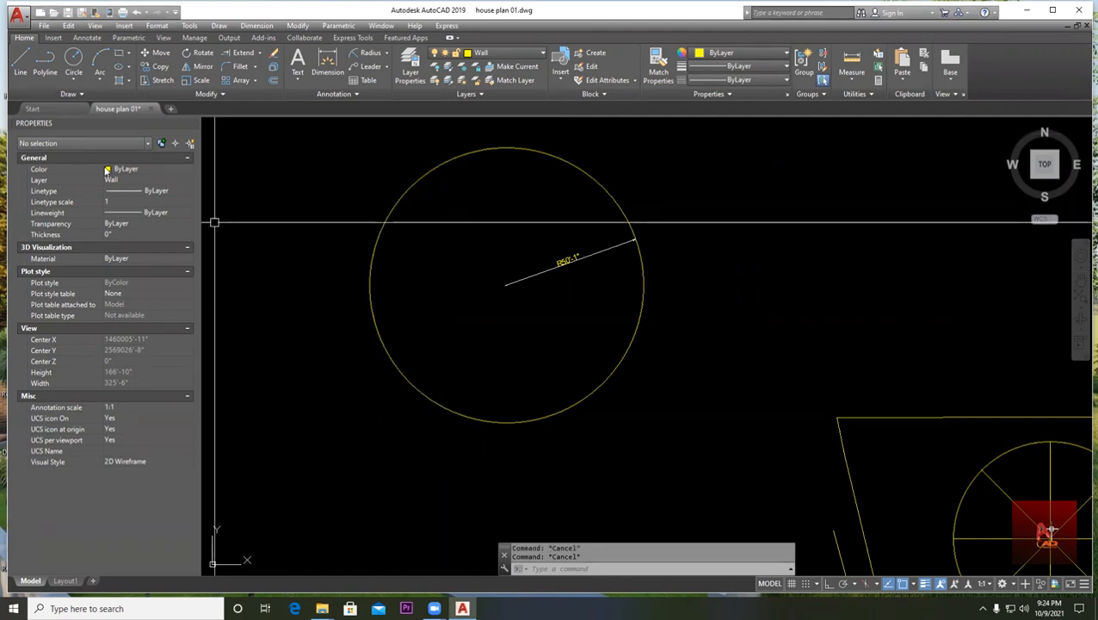
left_click(195, 122)
- Create a multiline text box about 40' wide east of the tall vertical line and write "fhghvgfhjhjg" in it
scroll(433, 261, "down", 5)
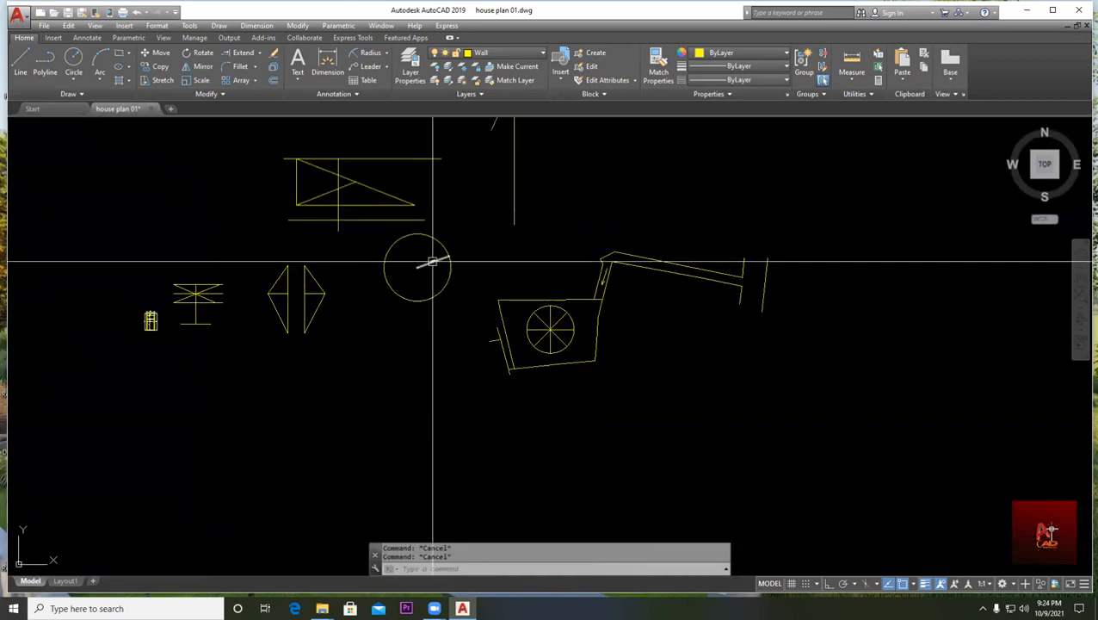
scroll(433, 260, "down", 4)
scroll(456, 250, "up", 4)
mouse_move(603, 270)
middle_mouse_down()
mouse_move(475, 294)
mouse_move(360, 286)
mouse_move(299, 266)
middle_mouse_up()
scroll(459, 260, "up", 4)
scroll(299, 267, "up", 3)
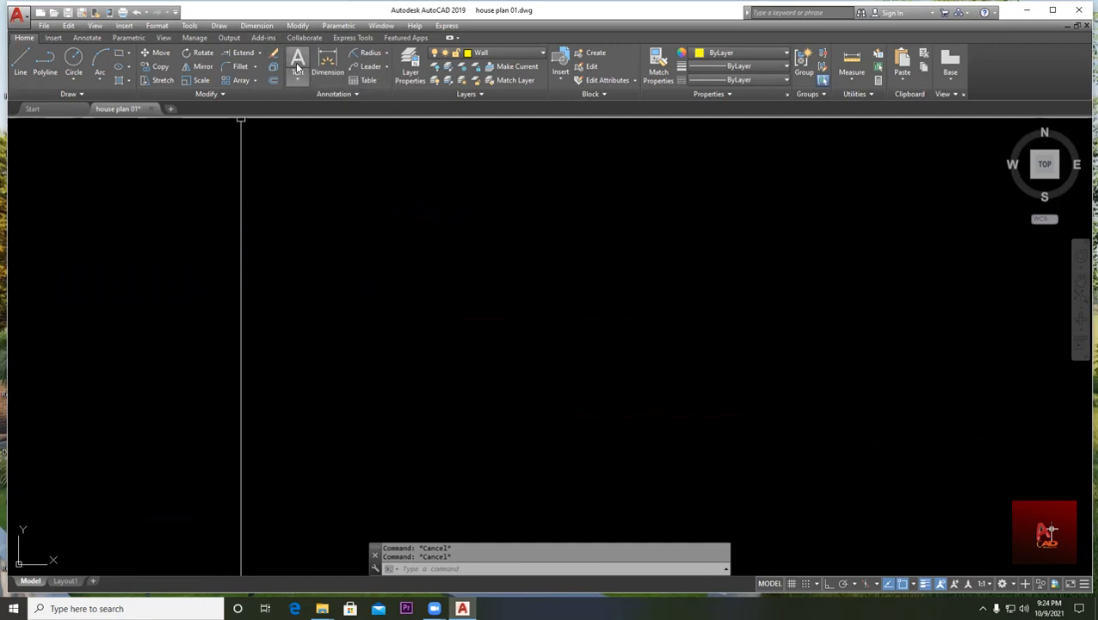
left_click(297, 62)
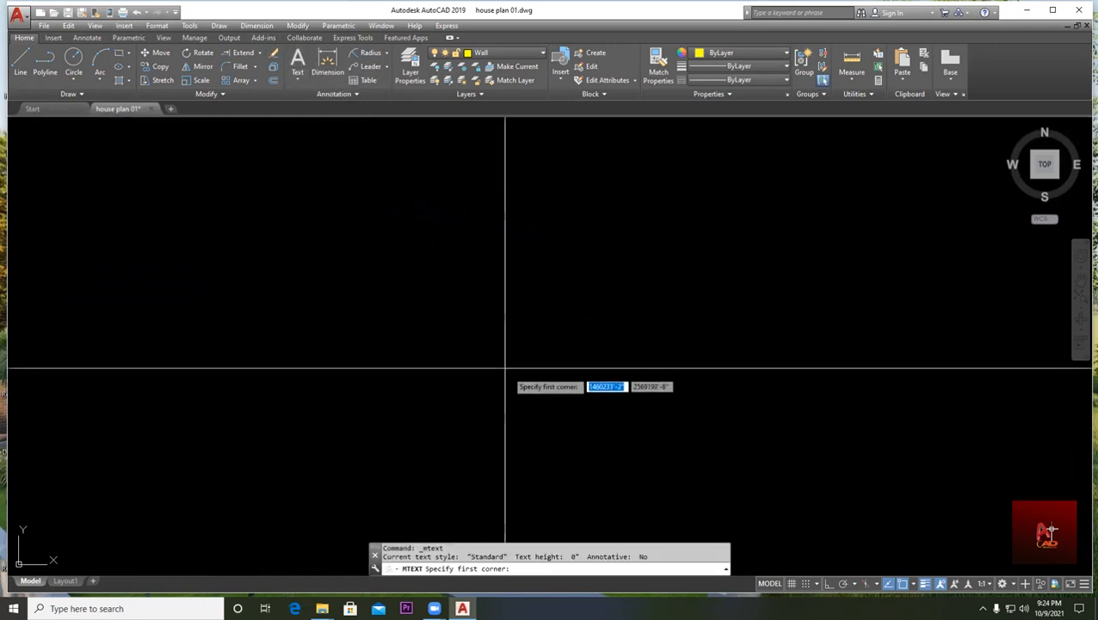
left_click(325, 277)
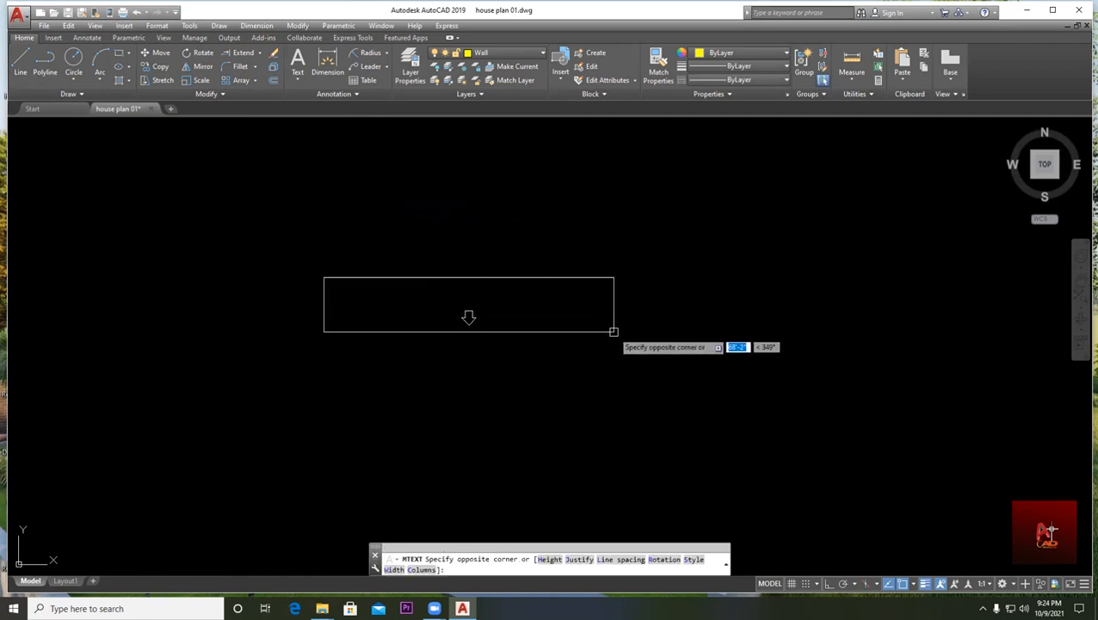
middle_click_drag(498, 313, 416, 299)
middle_click_drag(304, 297, 424, 321)
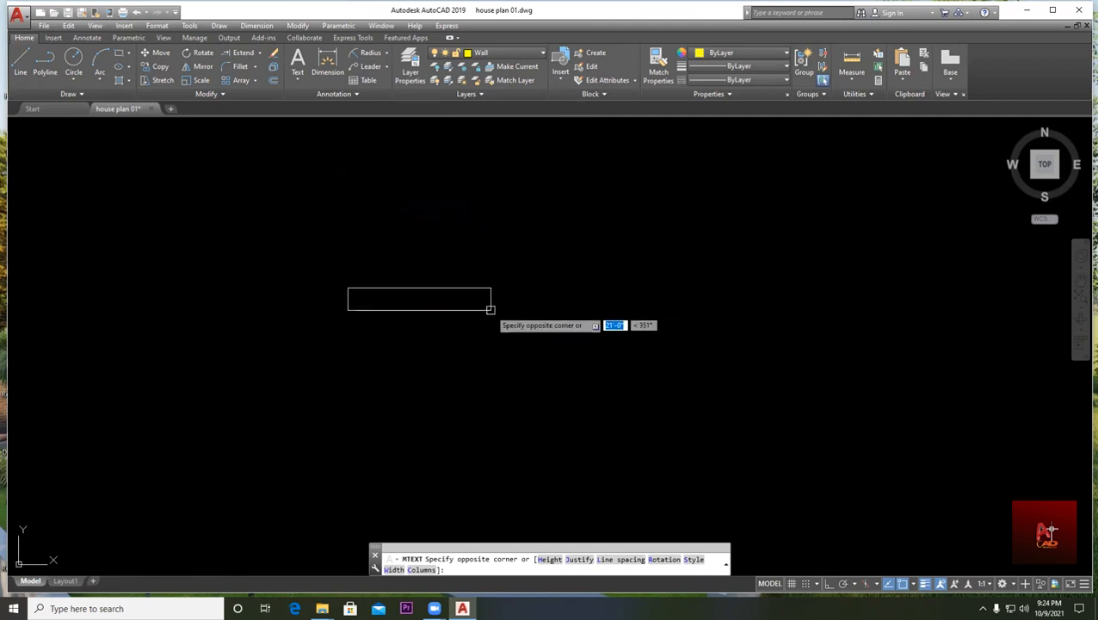
left_click(626, 342)
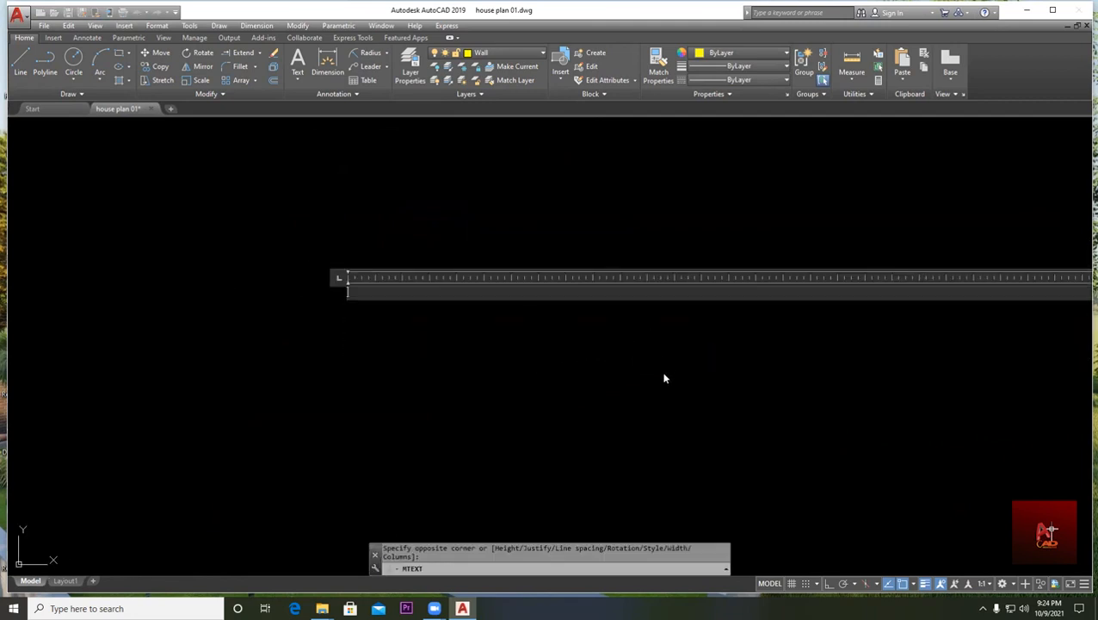
scroll(367, 291, "up", 4)
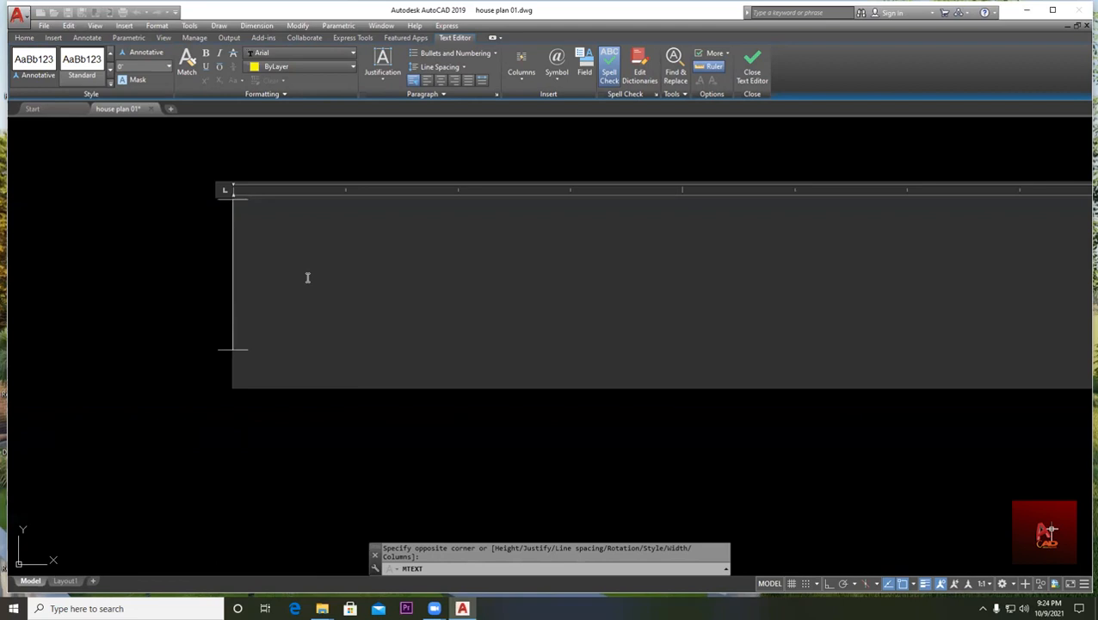
type("fhghvgfhjhjg")
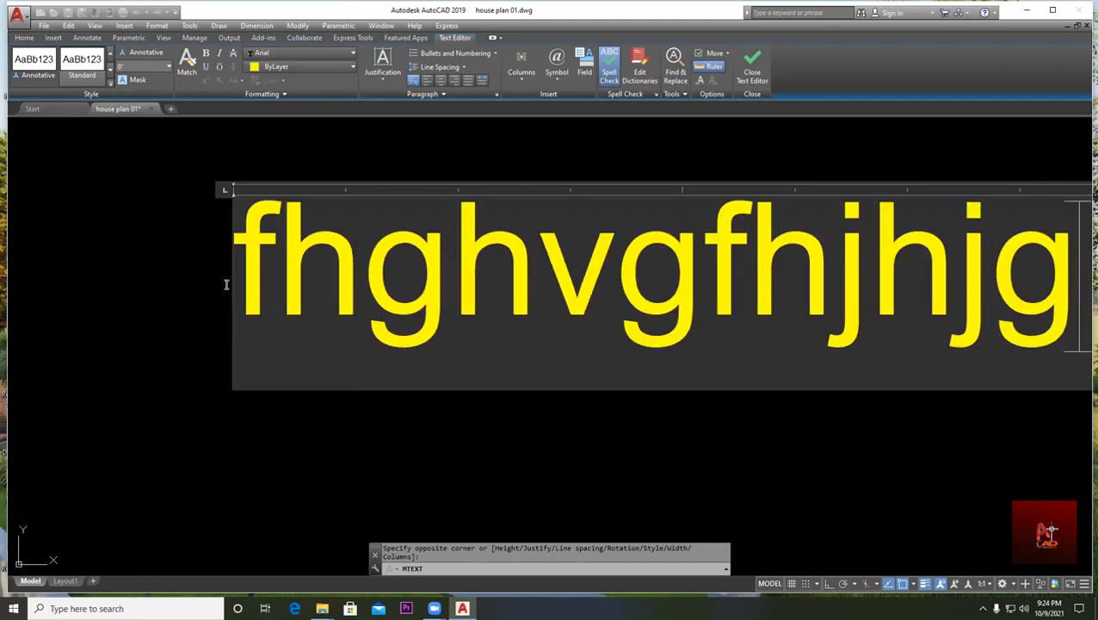
- Examine the size of the "fhghvgfhjhjg" text in the open text editor at different magnifications
scroll(228, 287, "down", 2)
scroll(366, 288, "up", 1)
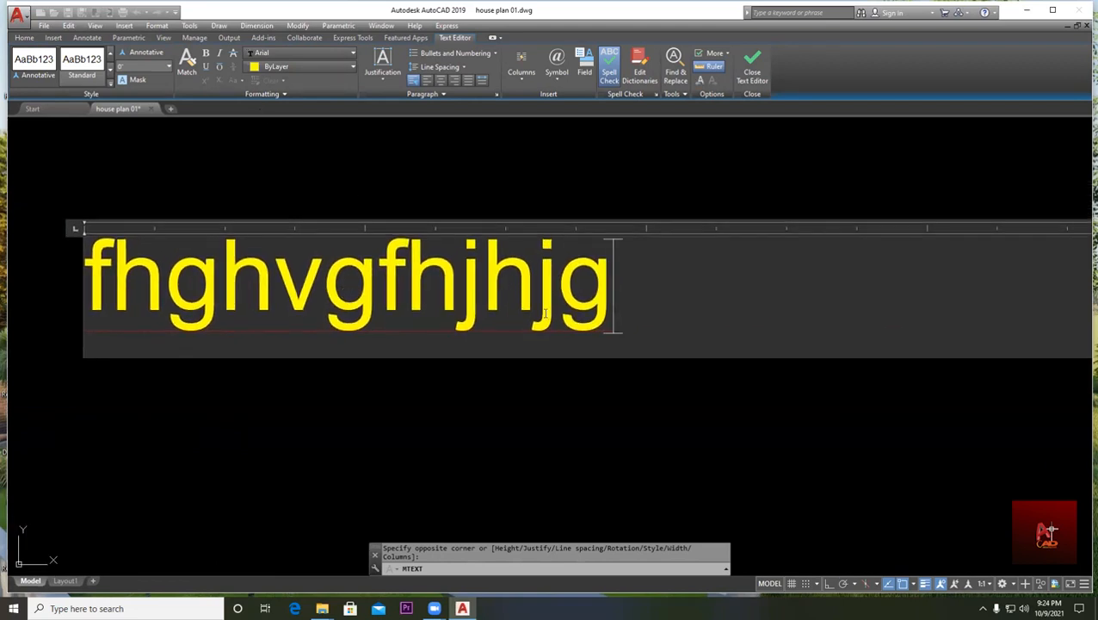
scroll(560, 305, "down", 1)
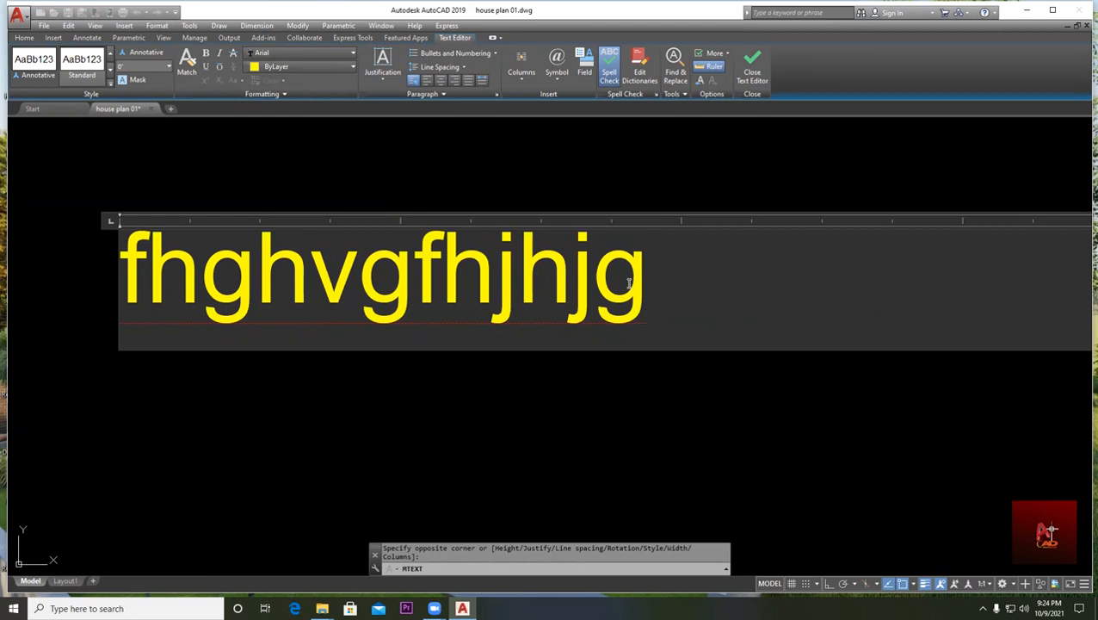
scroll(656, 280, "down", 1)
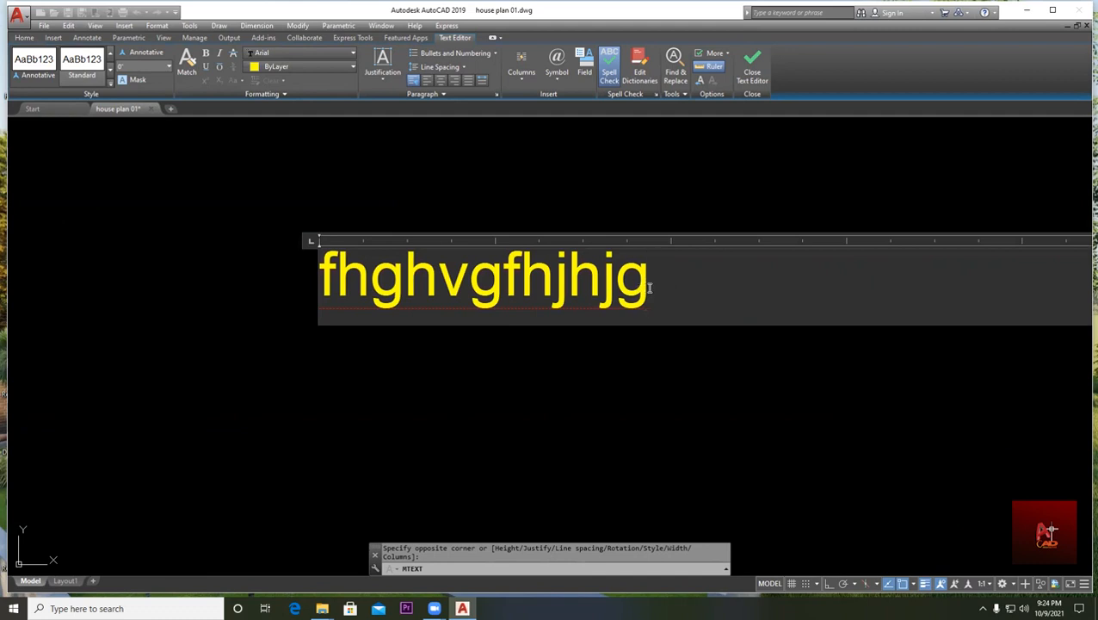
scroll(654, 288, "down", 1)
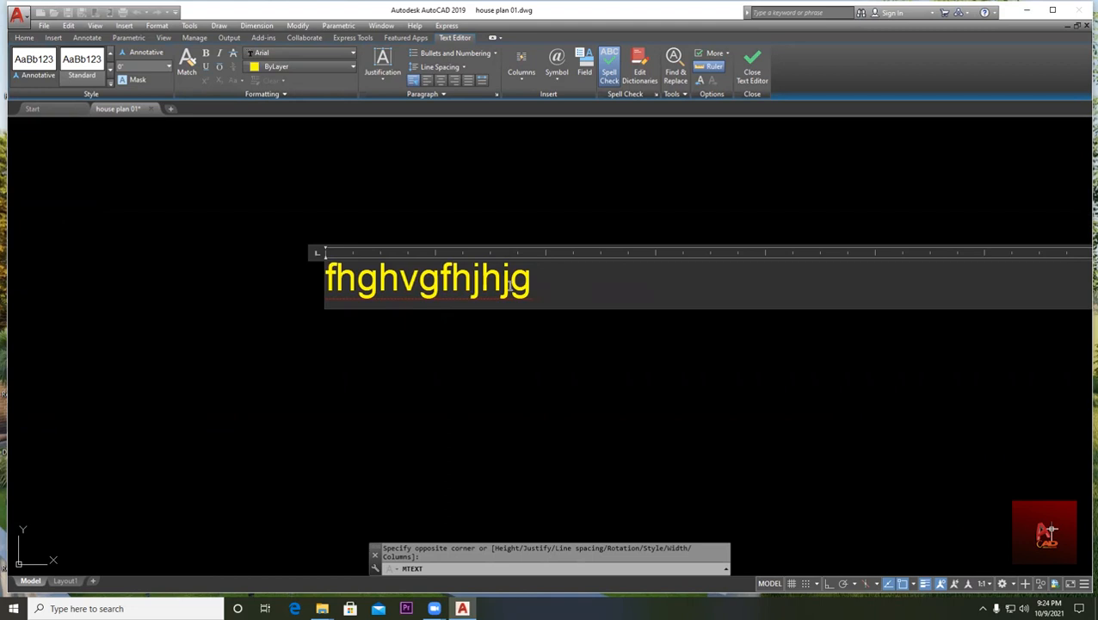
scroll(516, 284, "up", 1)
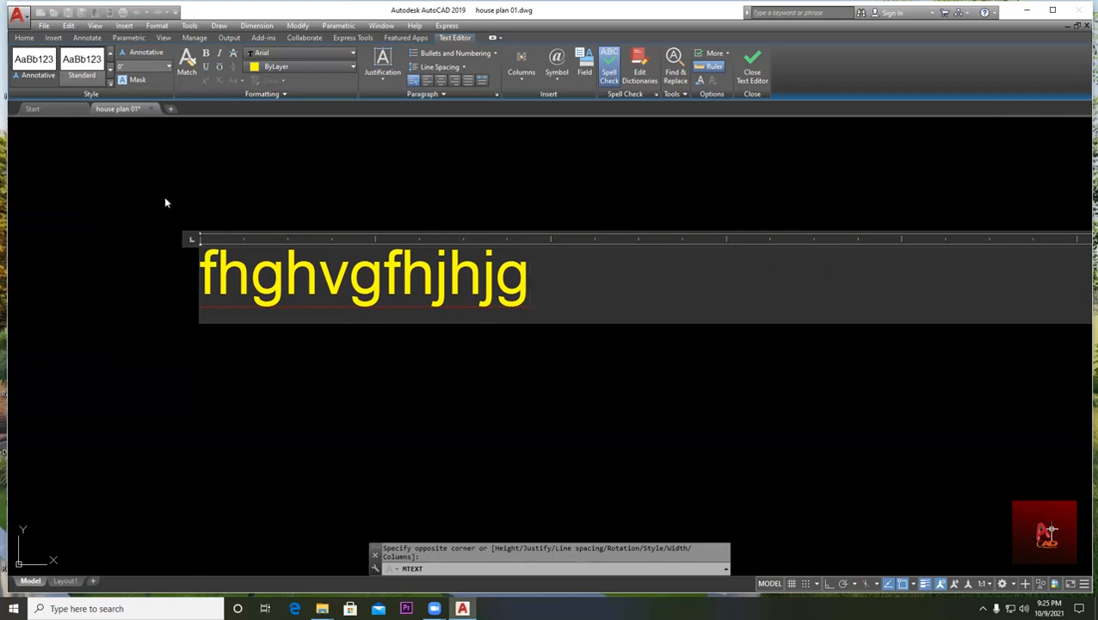
scroll(258, 284, "up", 2)
scroll(708, 376, "down", 2)
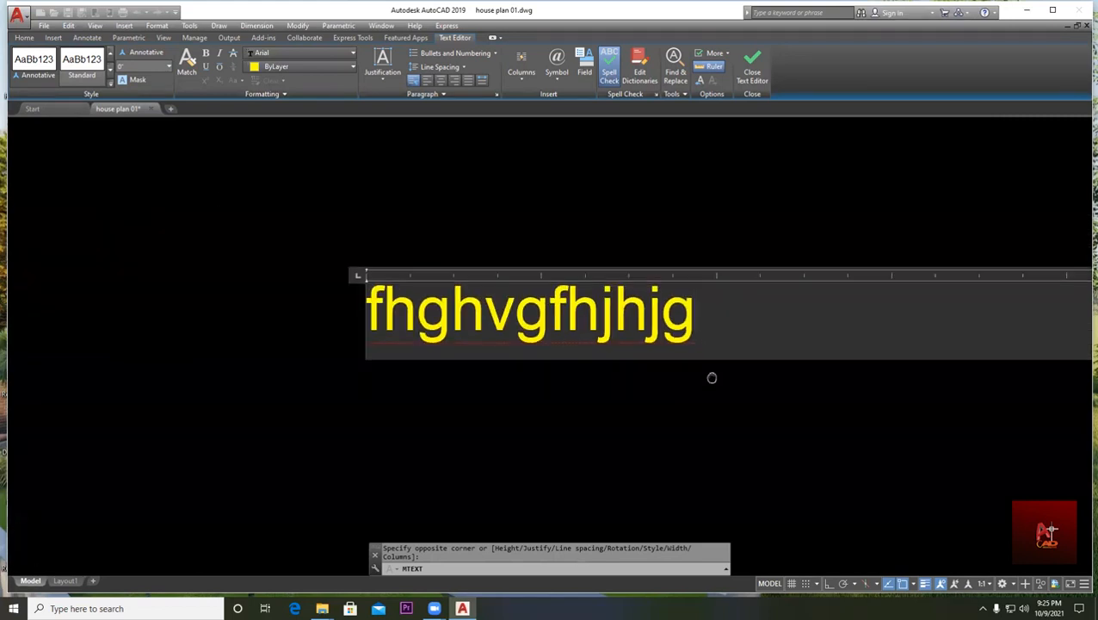
middle_click_drag(708, 375, 558, 380)
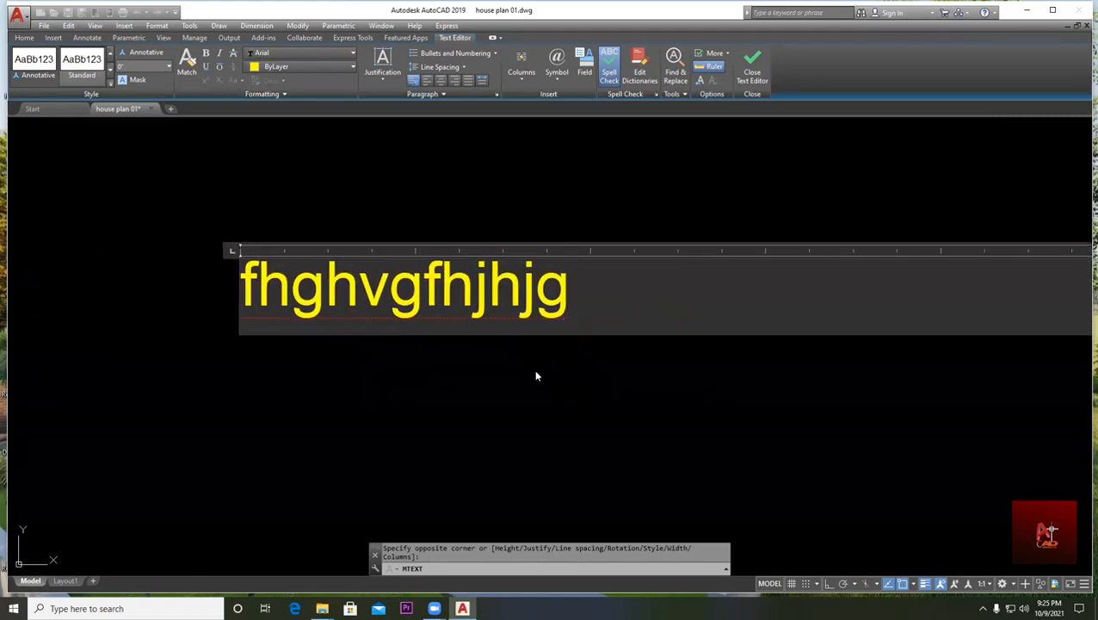
- Try adding three empty lines below the text and remove them again
key("Return")
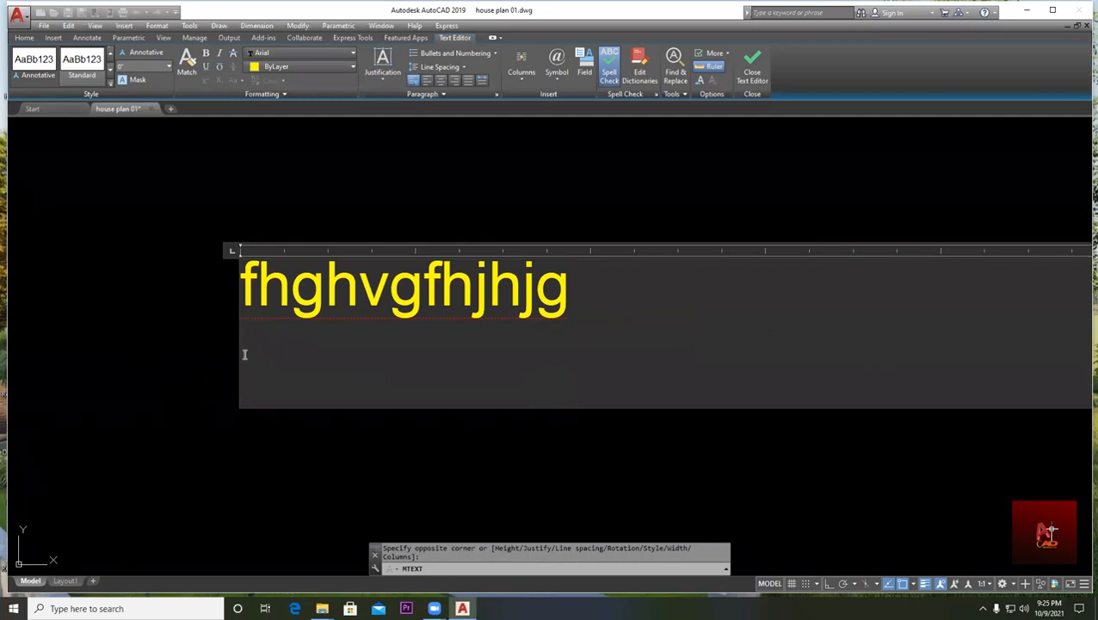
key("Return")
key("Return")
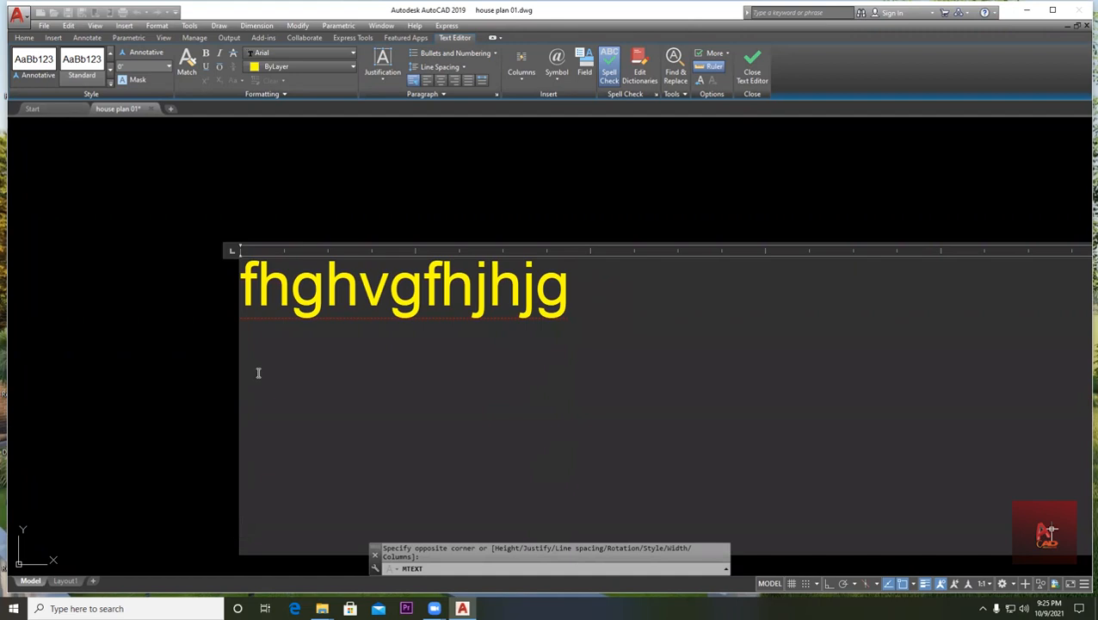
key("BackSpace")
key("BackSpace")
key("BackSpace")
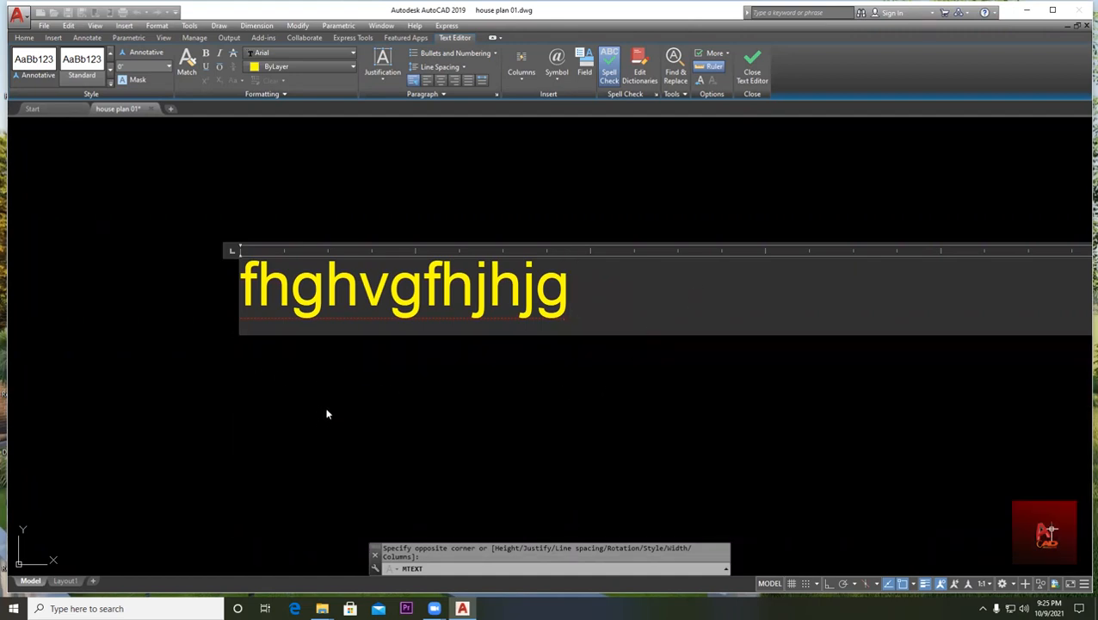
- Finish the multiline text, locate it in the drawing with a crossing window, and clear the selection
left_click(275, 389)
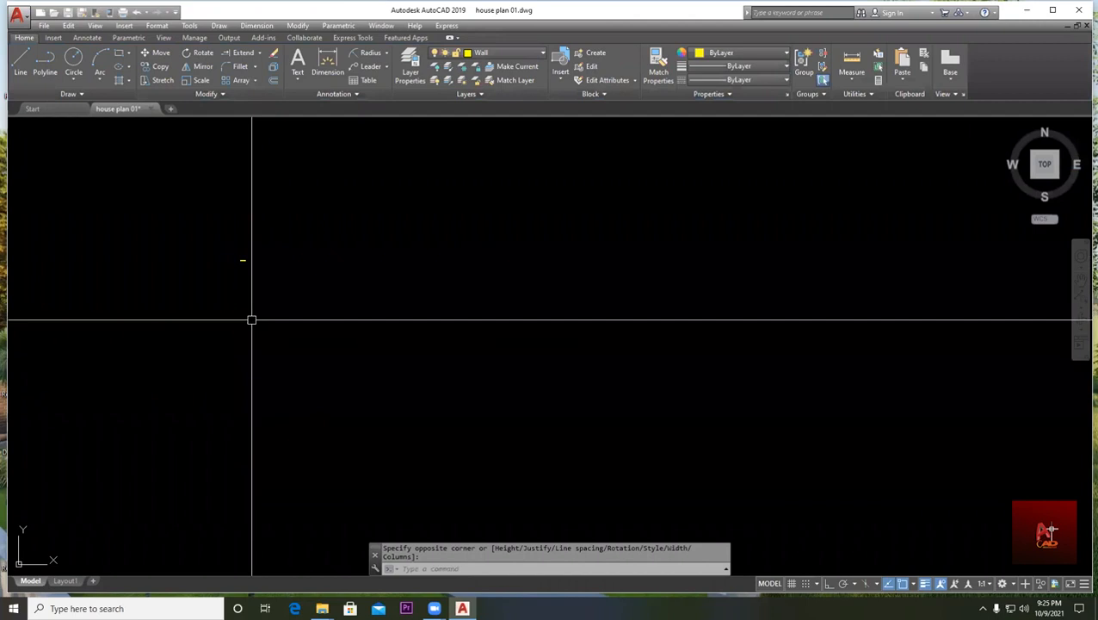
middle_click_drag(228, 289, 375, 340)
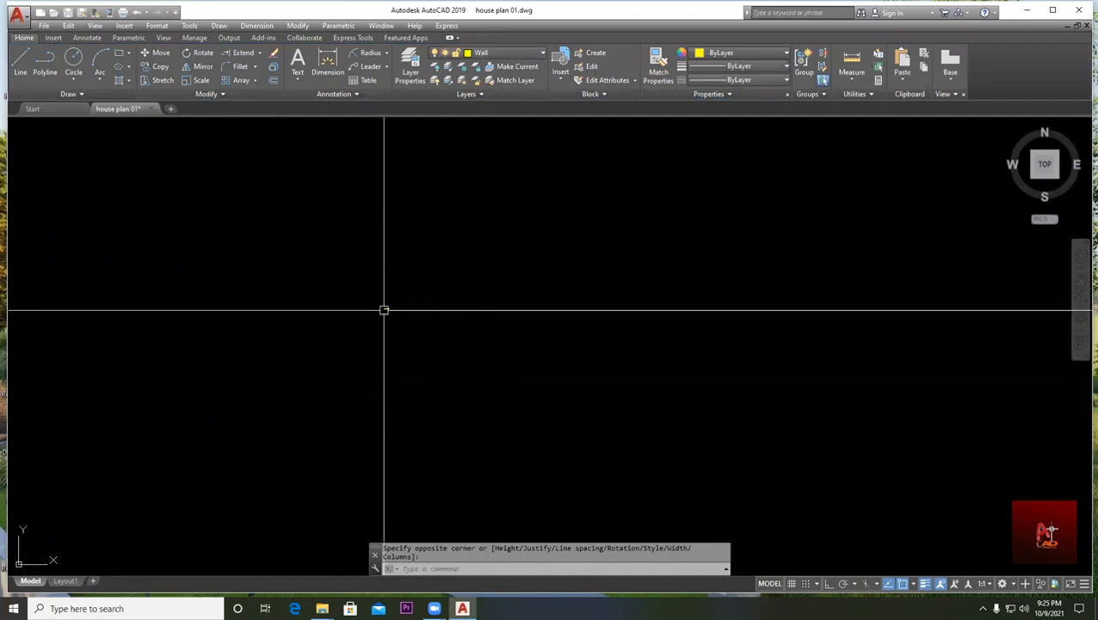
scroll(413, 358, "up", 10)
scroll(509, 404, "down", 1)
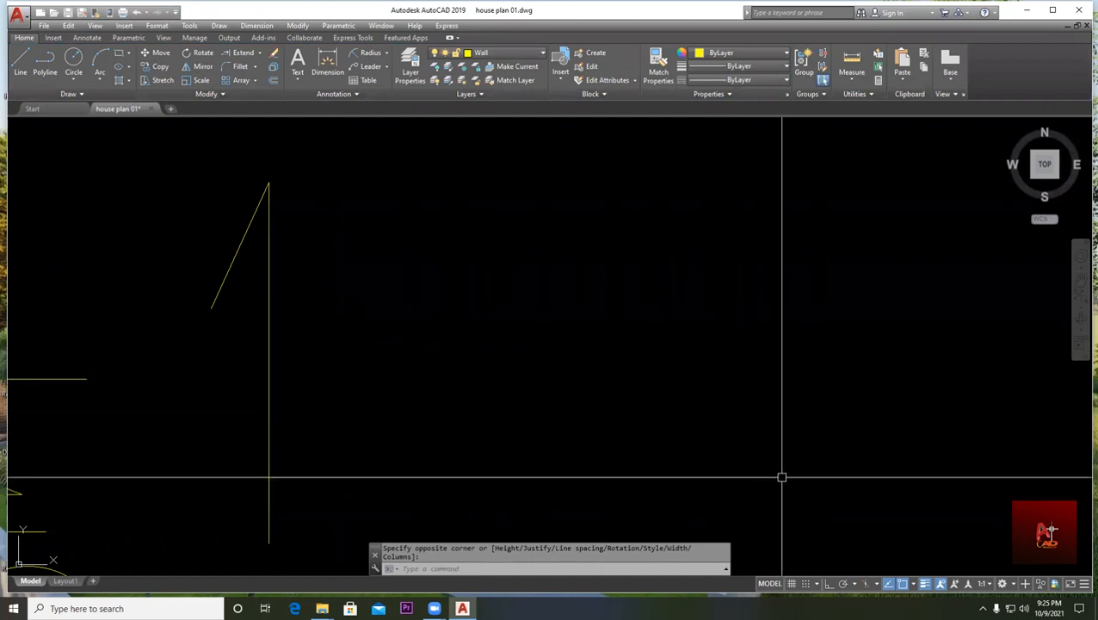
left_click(861, 499)
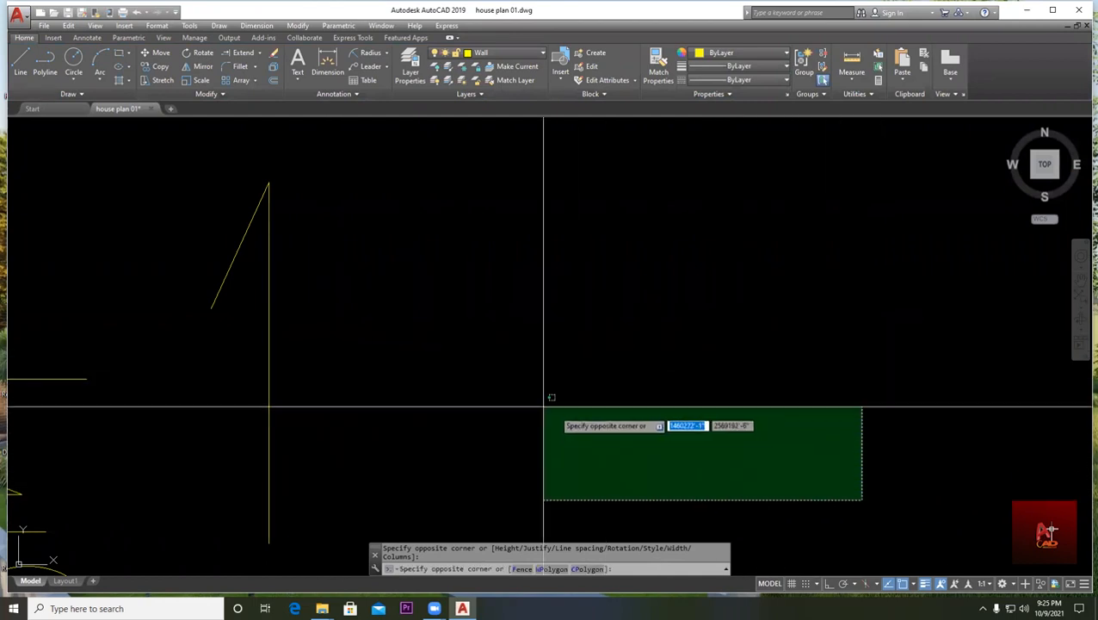
left_click(121, 161)
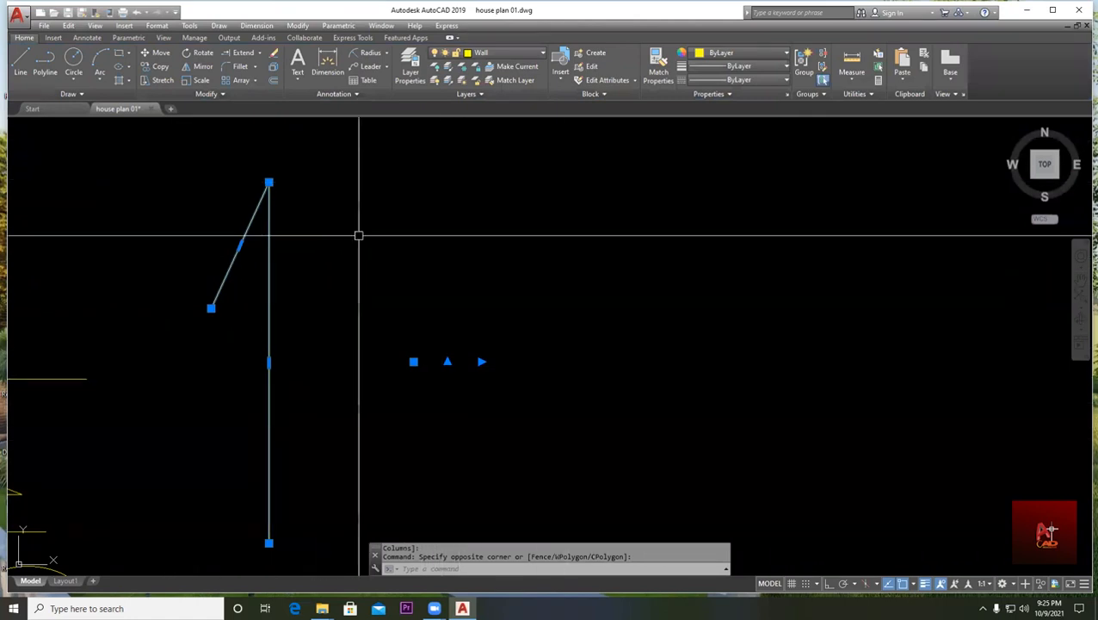
scroll(412, 362, "up", 5)
scroll(381, 346, "up", 12)
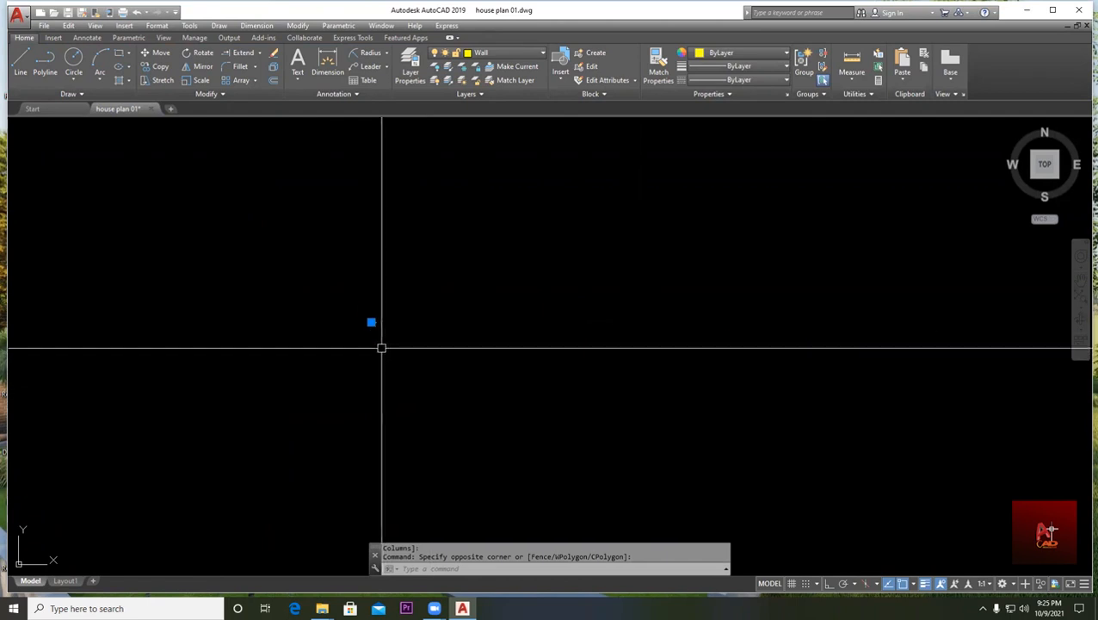
scroll(308, 337, "up", 2)
middle_click_drag(226, 316, 355, 319)
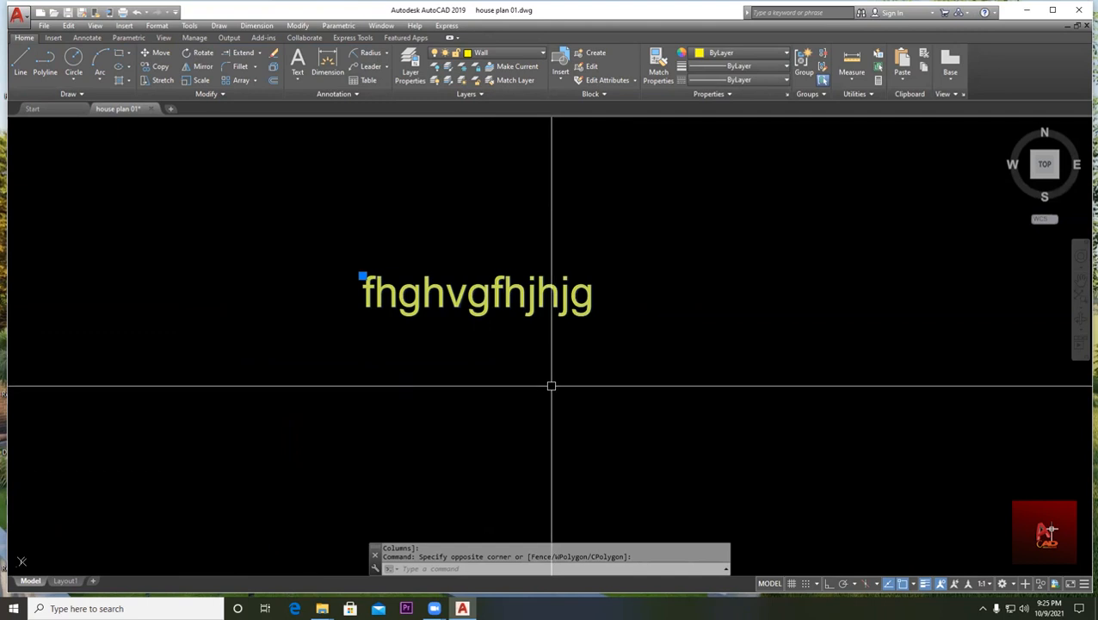
key("Escape")
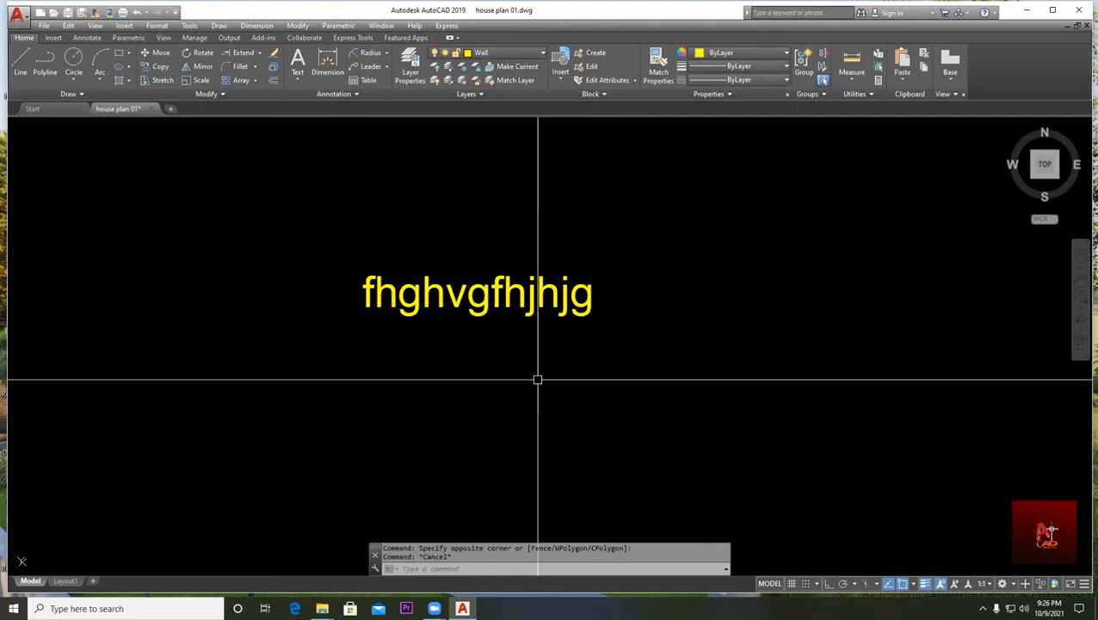
- Set the text height of the "fhghvgfhjhjg" multiline text to 2' in its object properties
left_click(421, 293)
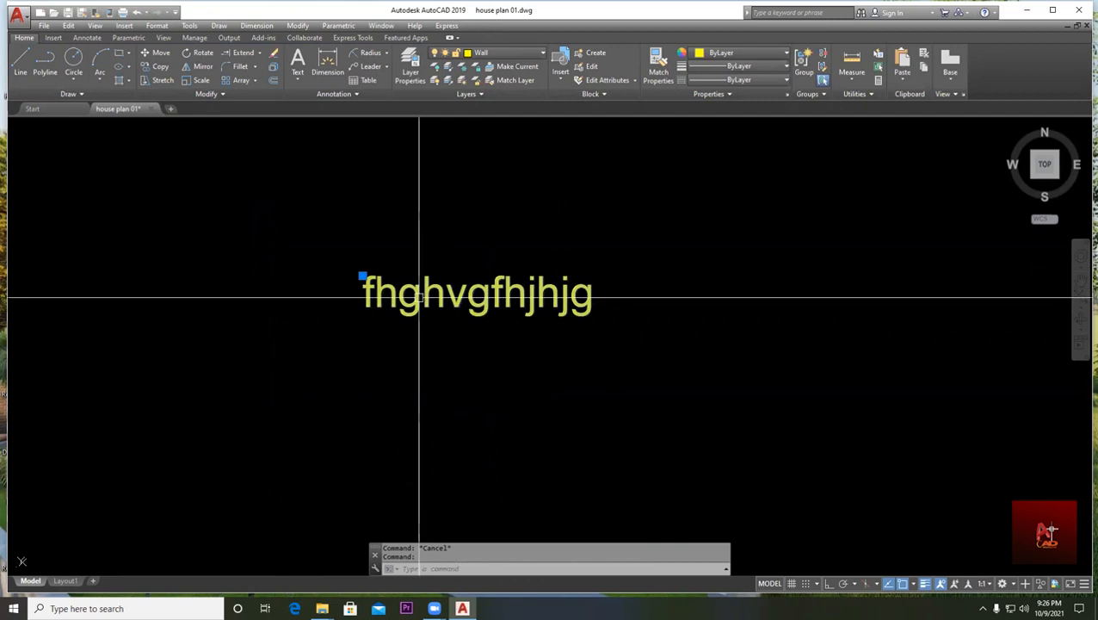
right_click(419, 293)
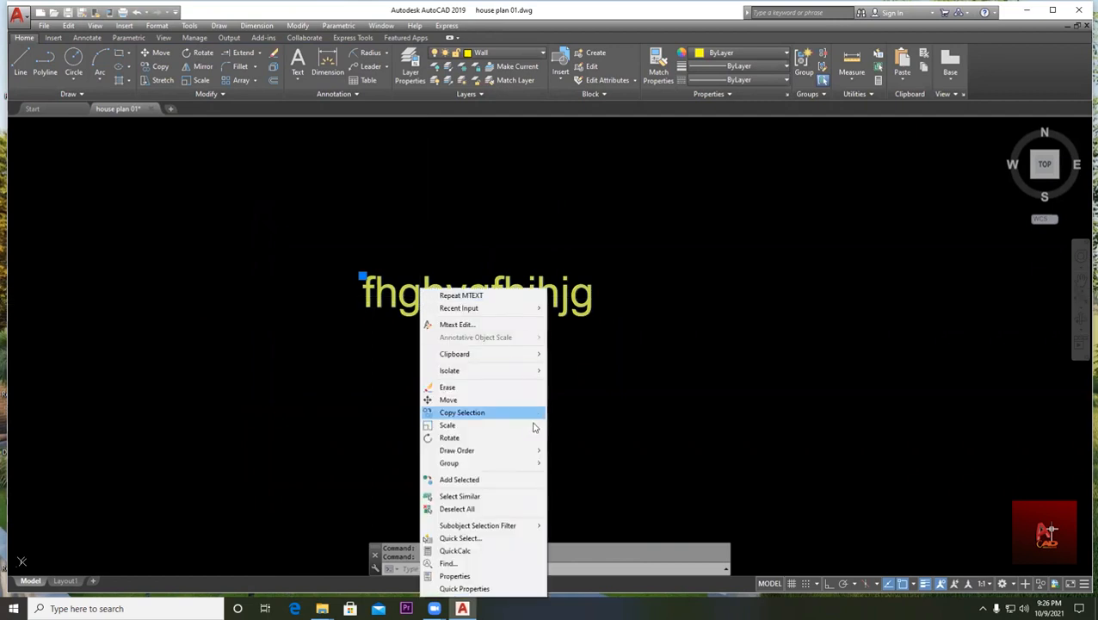
left_click(491, 576)
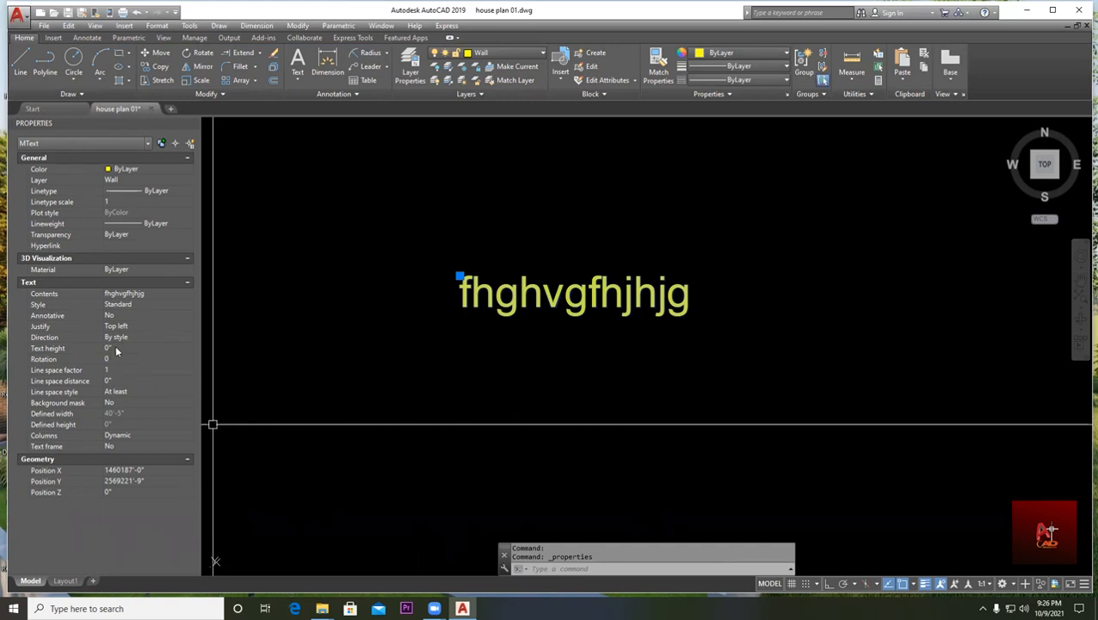
left_click(116, 348)
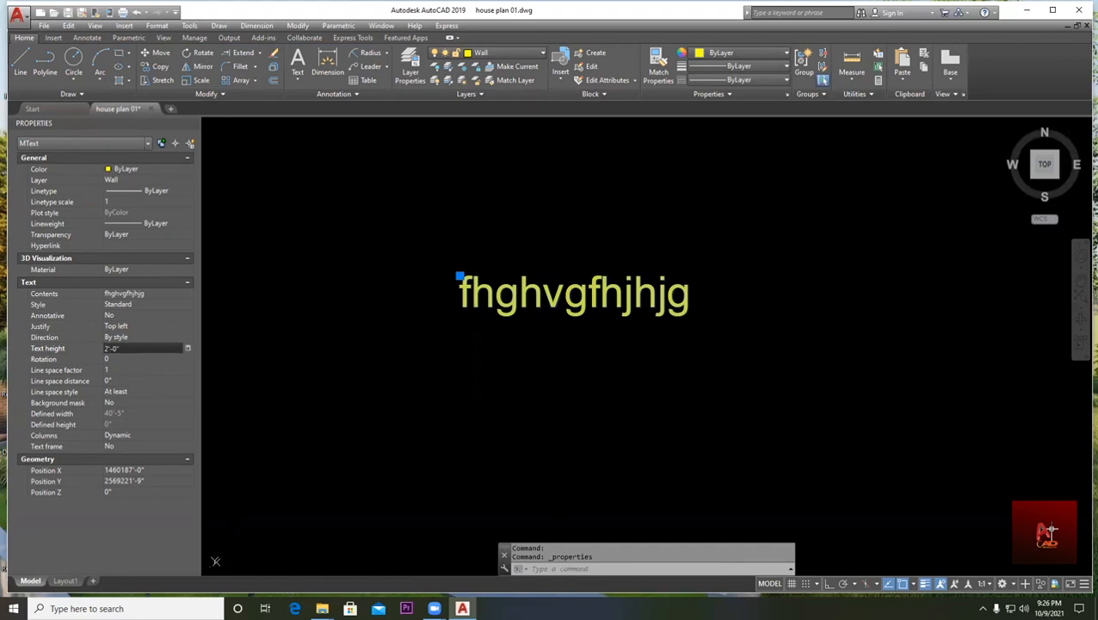
left_click(118, 354)
- Examine the resized text up close and from farther out, and clear the selection
scroll(463, 368, "up", 5)
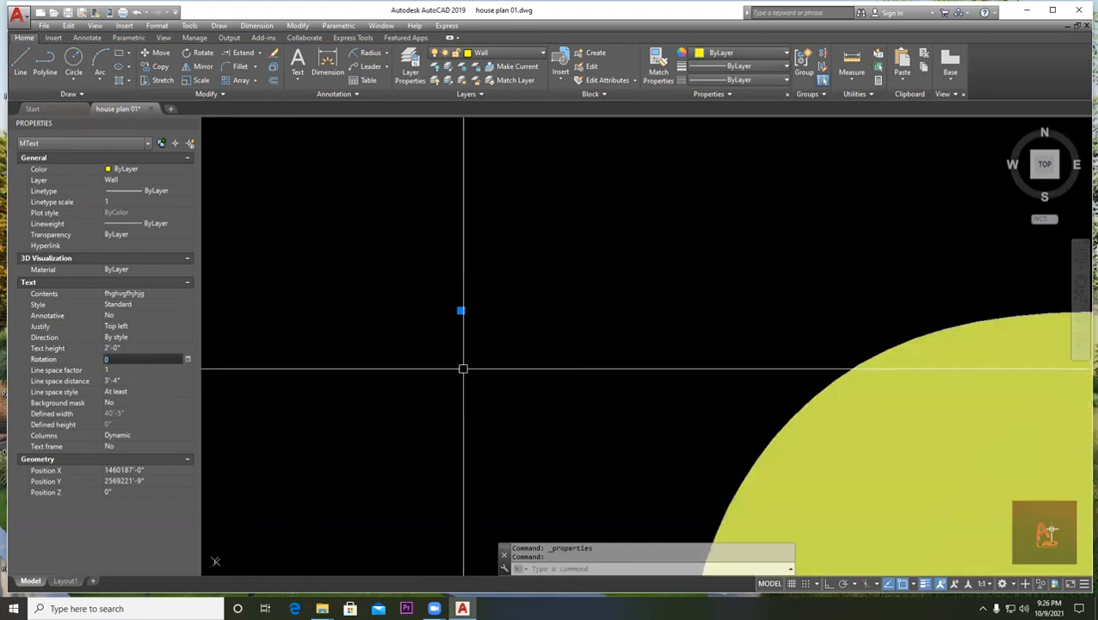
middle_click_drag(502, 414, 388, 258)
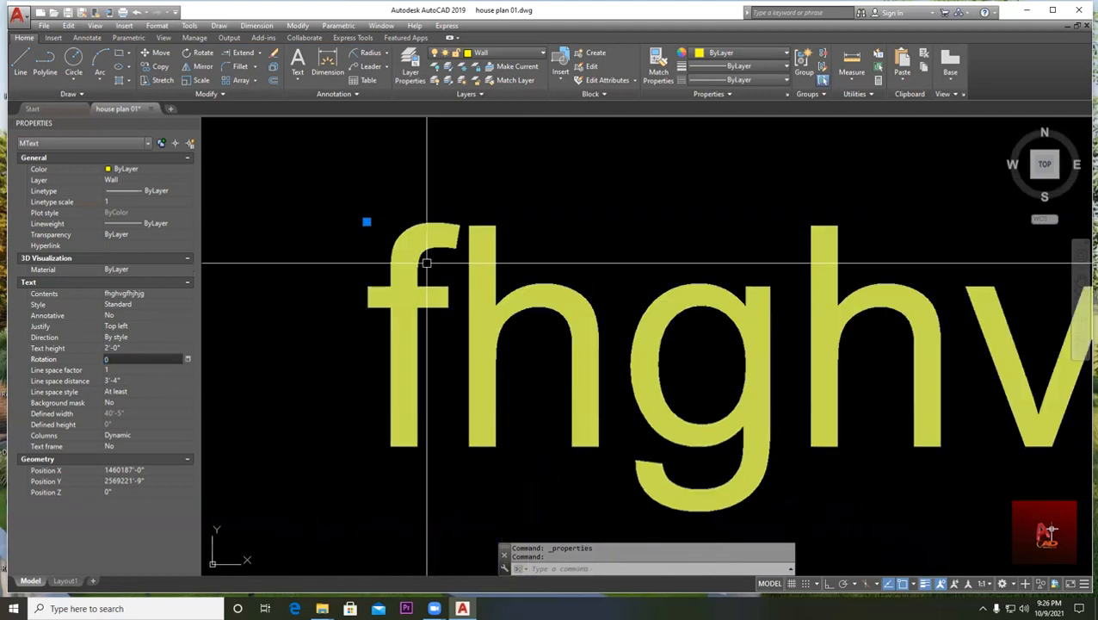
scroll(414, 238, "down", 5)
scroll(468, 289, "down", 5)
scroll(502, 338, "down", 5)
scroll(512, 318, "up", 4)
scroll(466, 311, "up", 3)
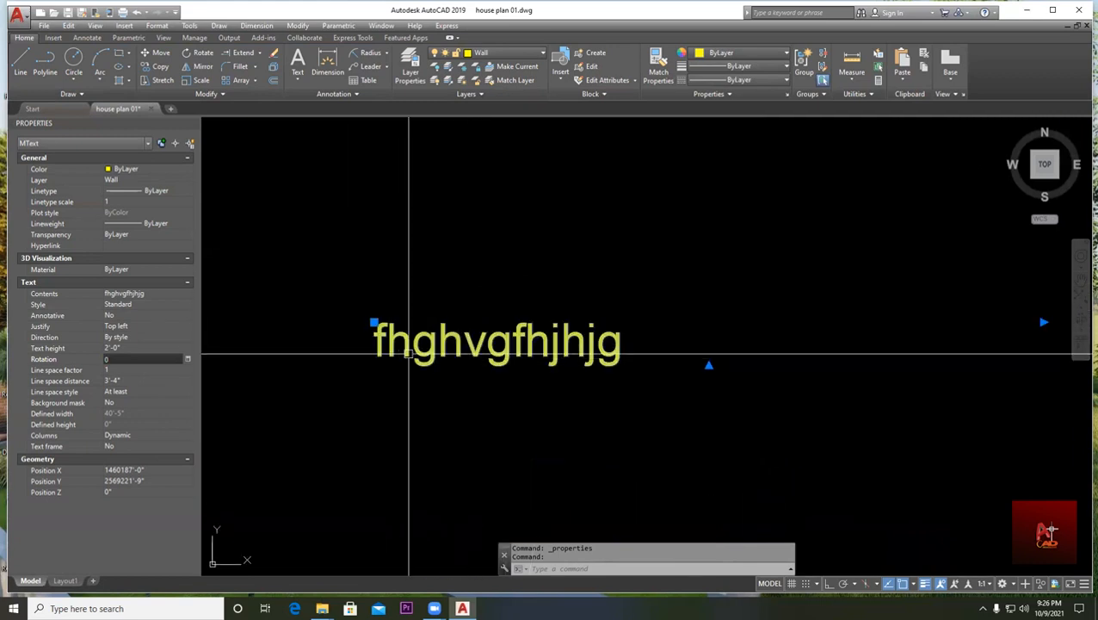
scroll(456, 274, "up", 2)
middle_click_drag(755, 410, 687, 372)
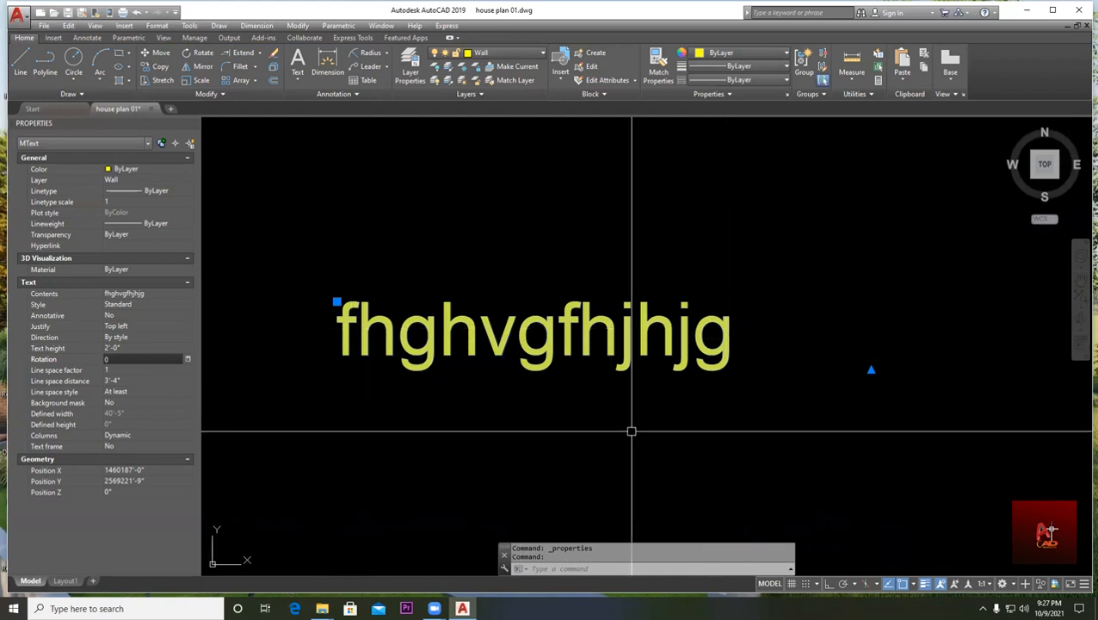
key("Escape")
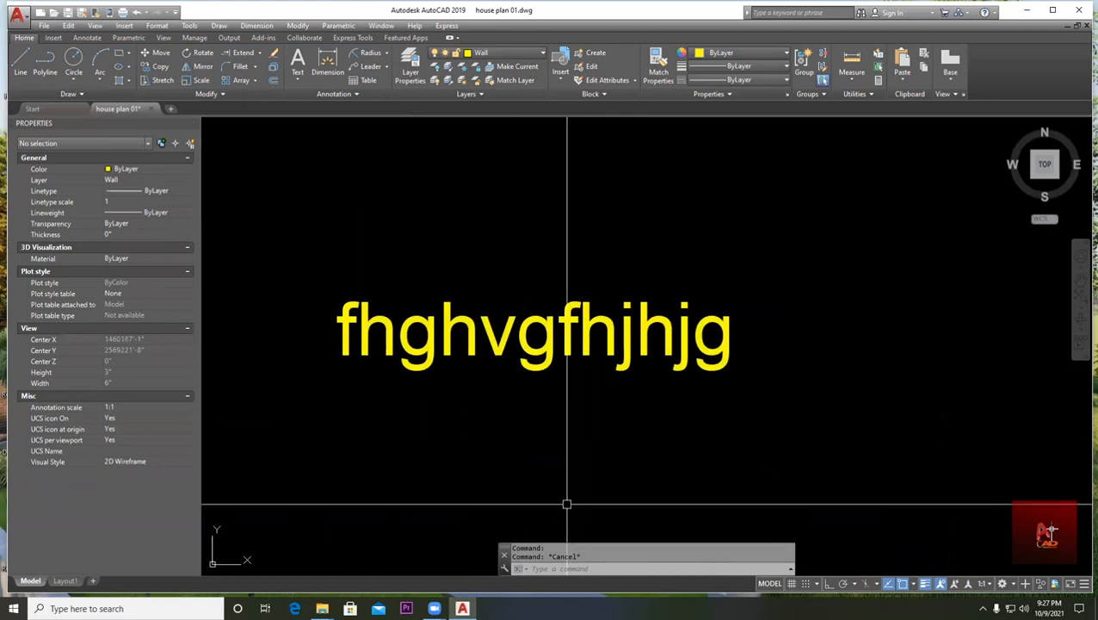
- Close the object properties palette to free the drawing area around the "fhghvgfhjhjg" text
scroll(519, 405, "down", 2)
middle_click_drag(559, 402, 414, 388)
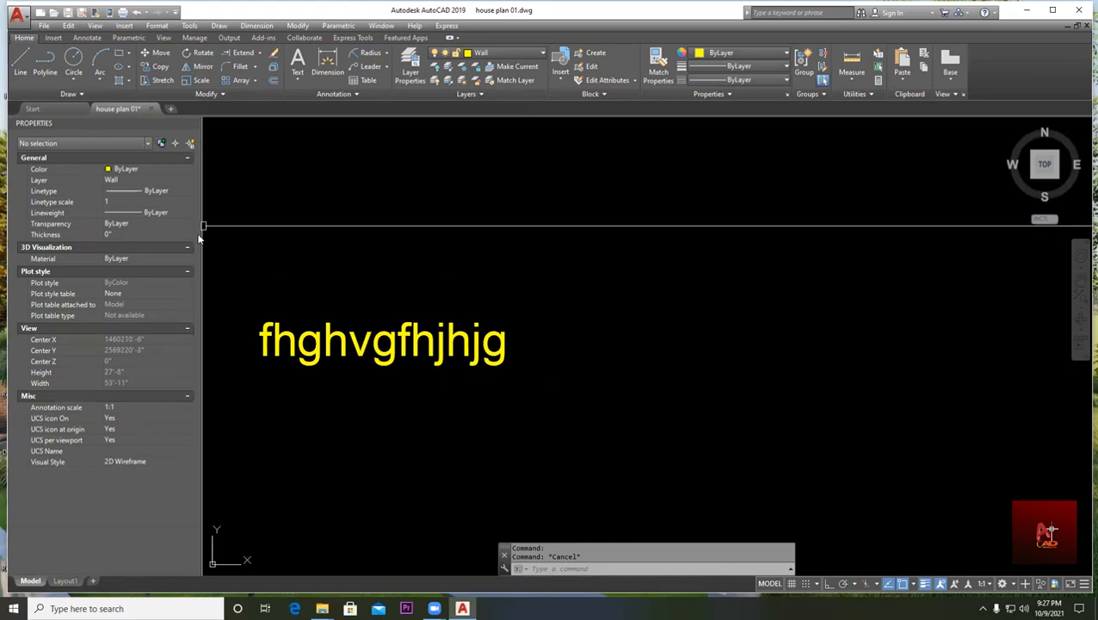
middle_click_drag(253, 275, 290, 275)
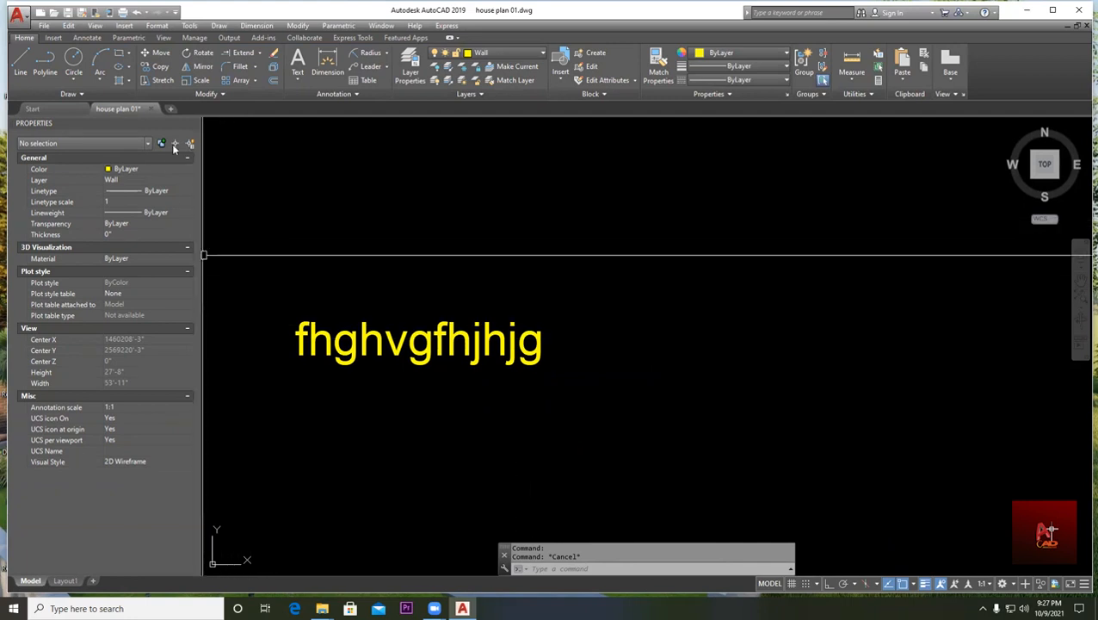
left_click(195, 123)
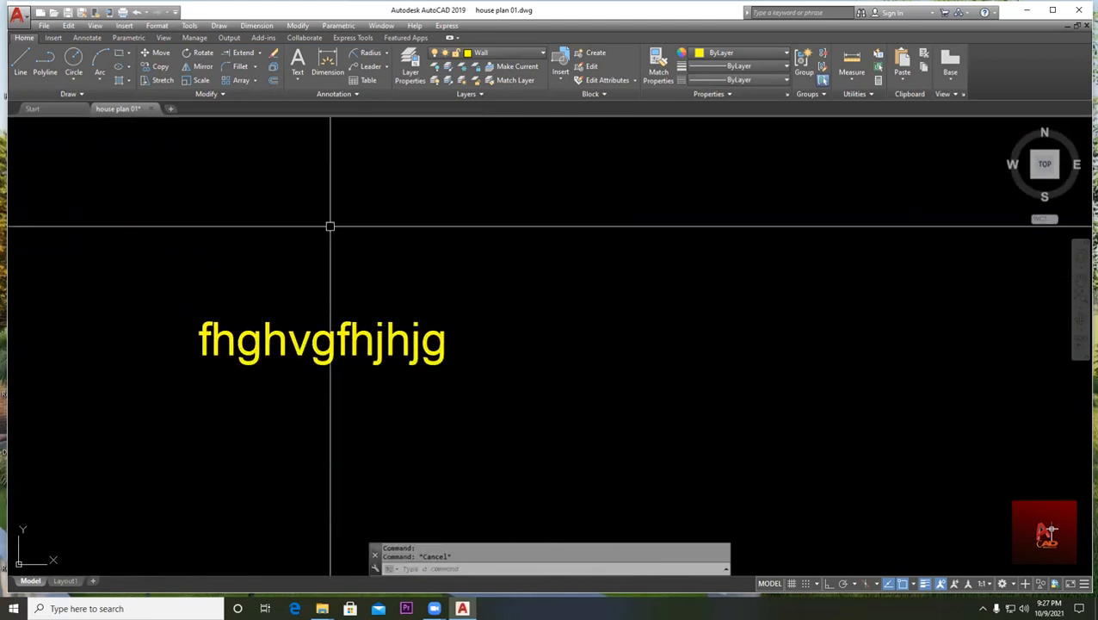
- Examine the "fhghvgfhjhjg" text at several magnifications and compare its size with the rest of the drawing
scroll(187, 344, "up", 2)
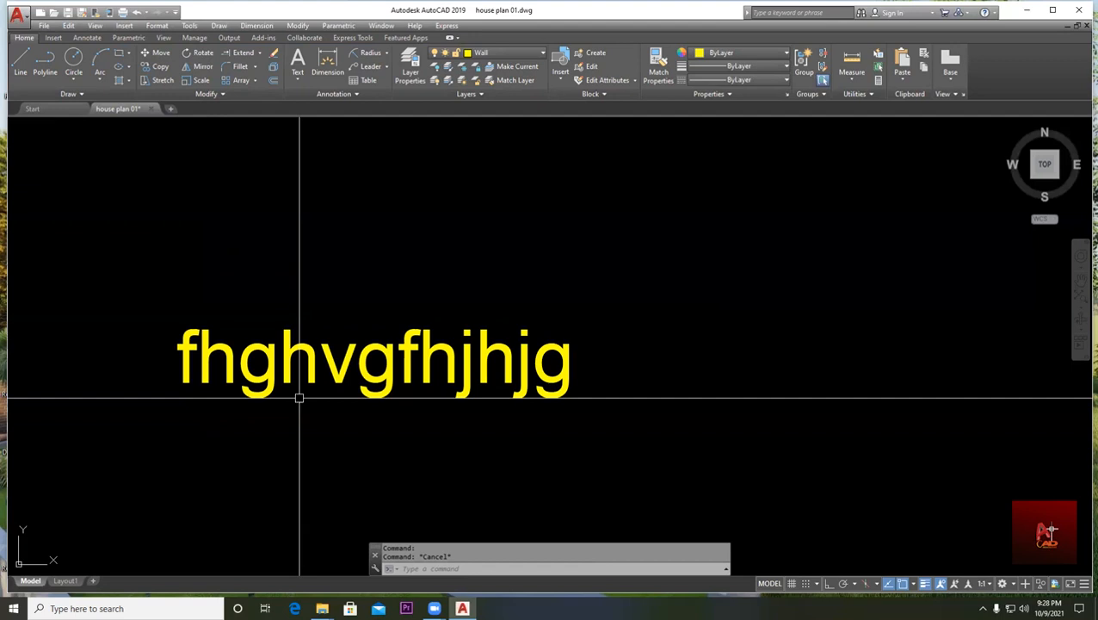
scroll(384, 392, "down", 6)
scroll(404, 380, "up", 4)
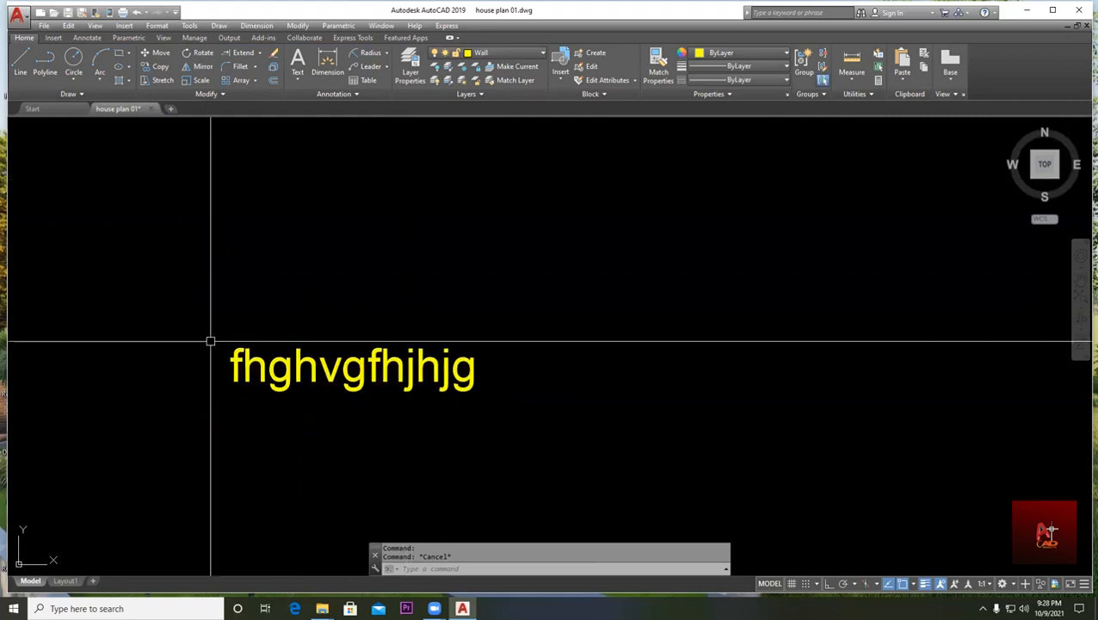
scroll(254, 367, "up", 2)
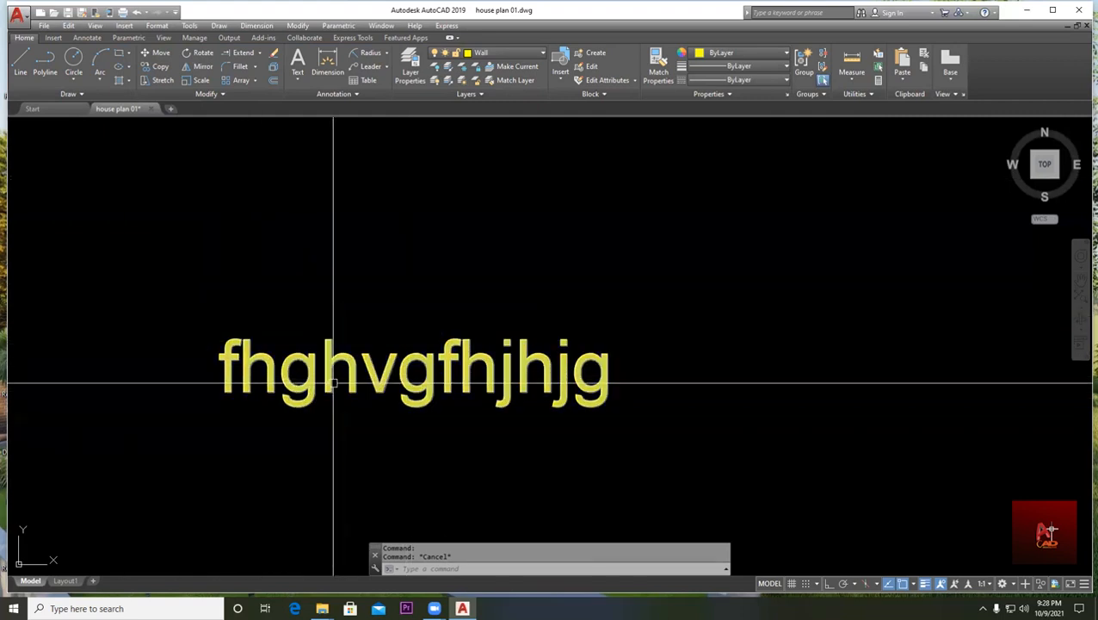
scroll(314, 373, "down", 2)
scroll(297, 377, "up", 2)
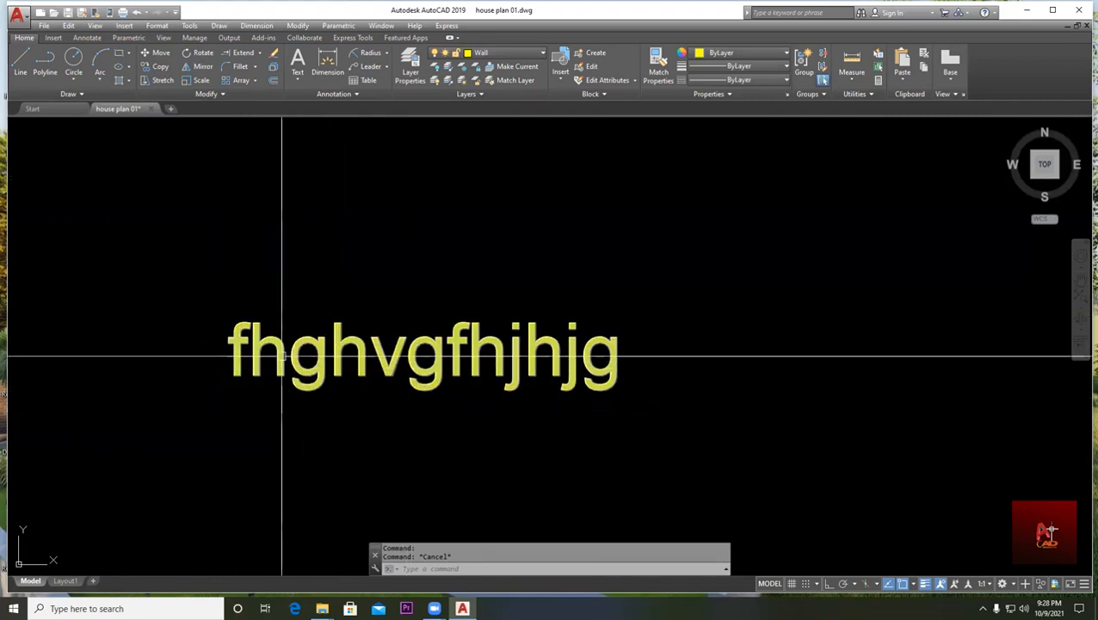
scroll(482, 319, "down", 1)
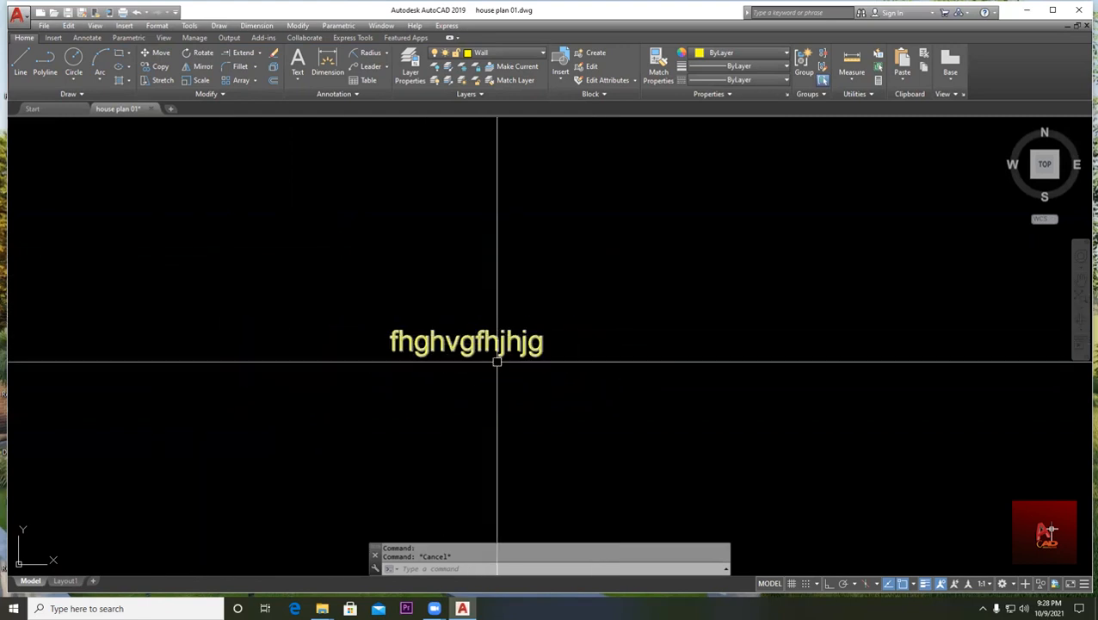
scroll(491, 336, "down", 4)
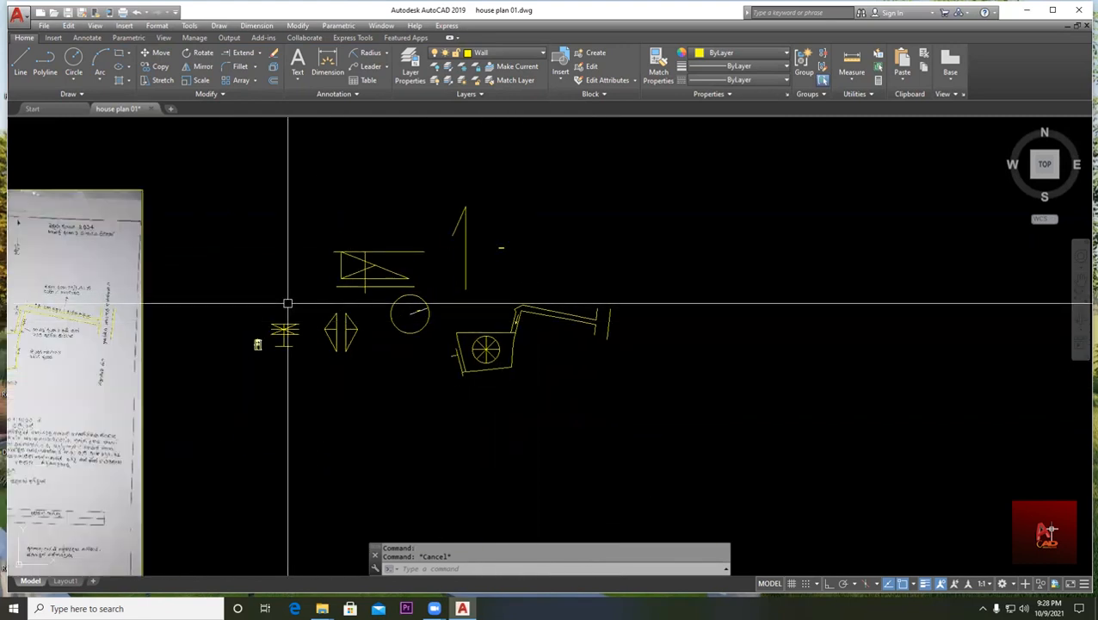
- Examine the scanned survey plan and the practice shapes drawn beside it
middle_click_drag(287, 306, 635, 283)
scroll(280, 284, "up", 2)
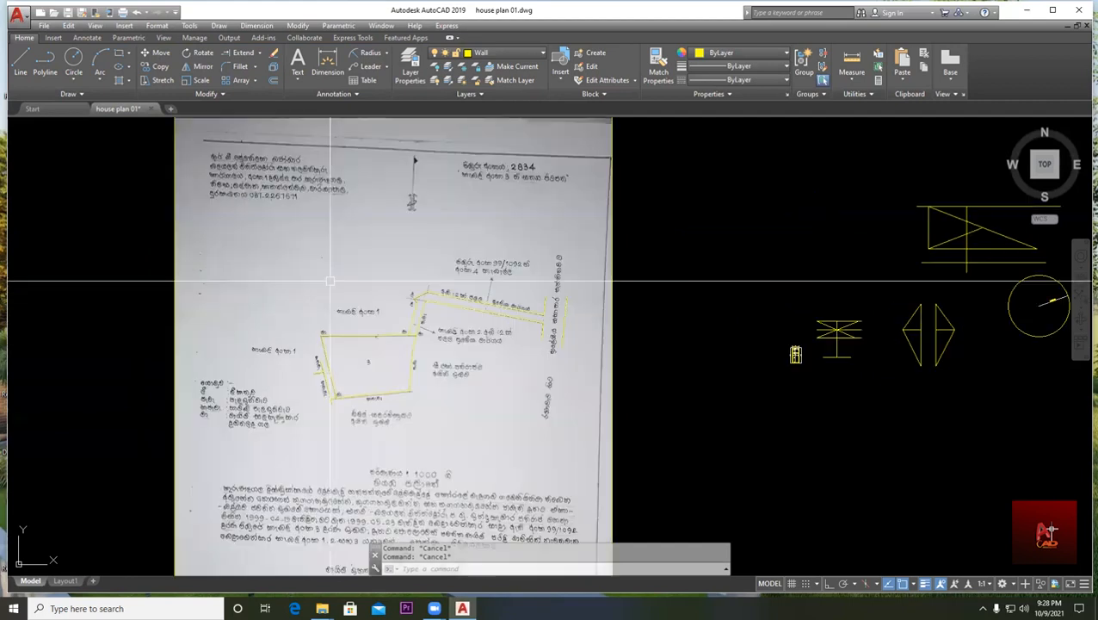
scroll(564, 353, "down", 2)
middle_click_drag(569, 360, 408, 343)
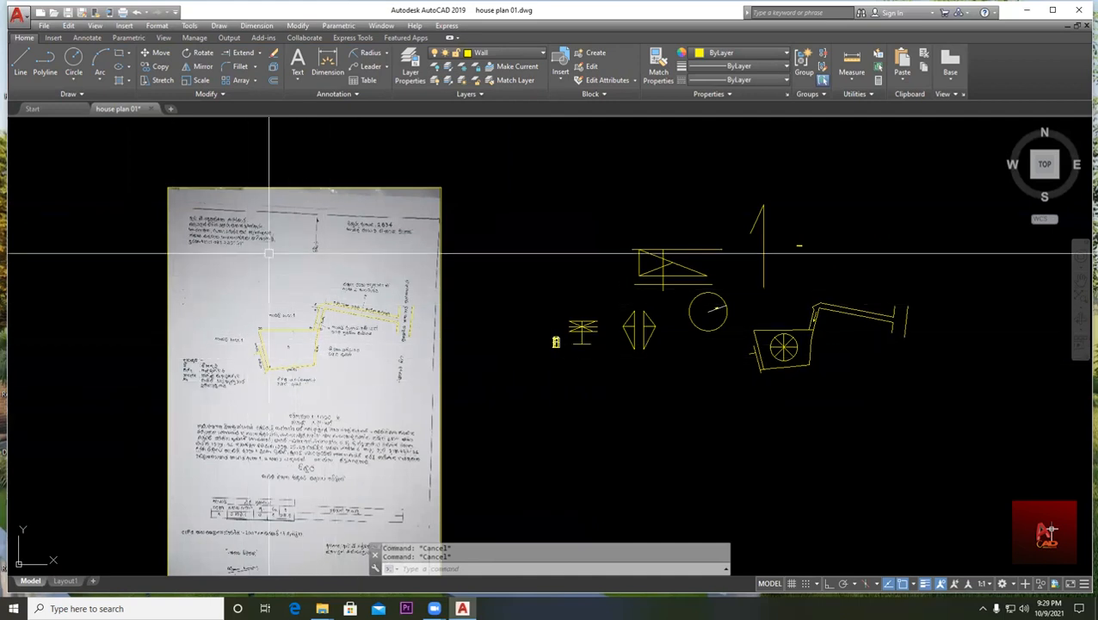
scroll(249, 379, "down", 2)
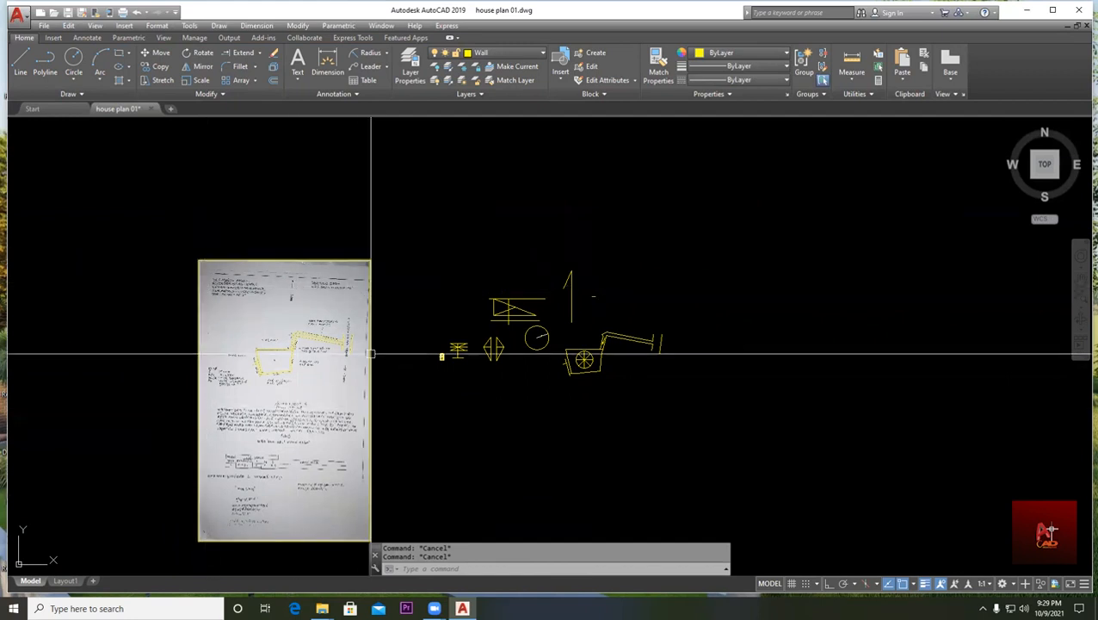
scroll(666, 261, "up", 2)
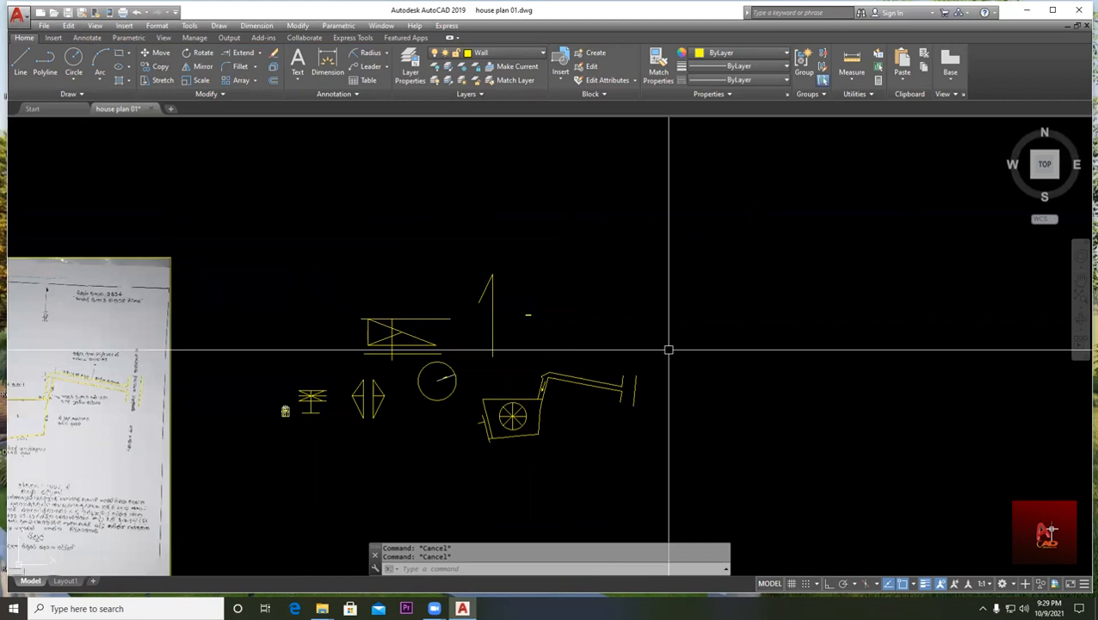
scroll(523, 297, "up", 2)
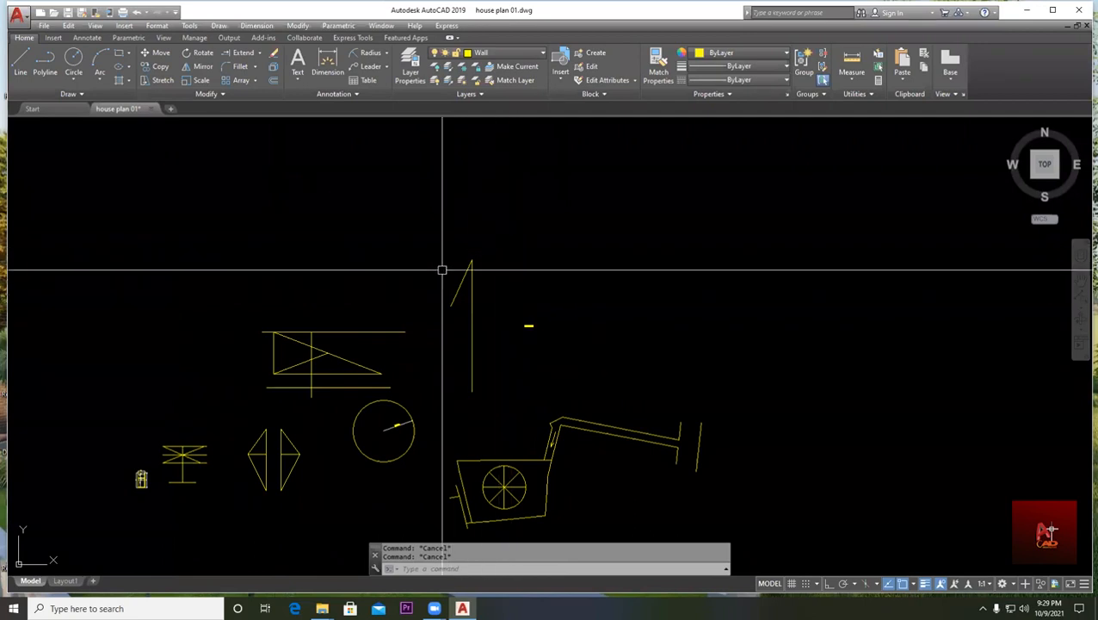
middle_click_drag(281, 469, 760, 347)
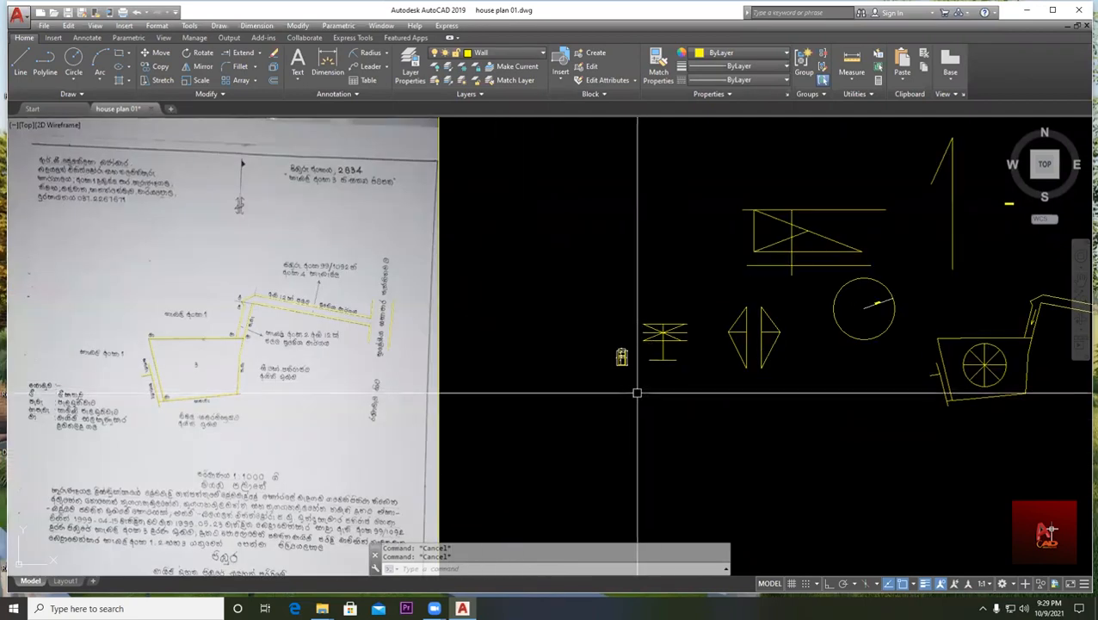
- Examine the small dimensioned two-panel frame drawing up close and in relation to the neighbouring shapes
scroll(669, 347, "up", 5)
scroll(504, 363, "up", 4)
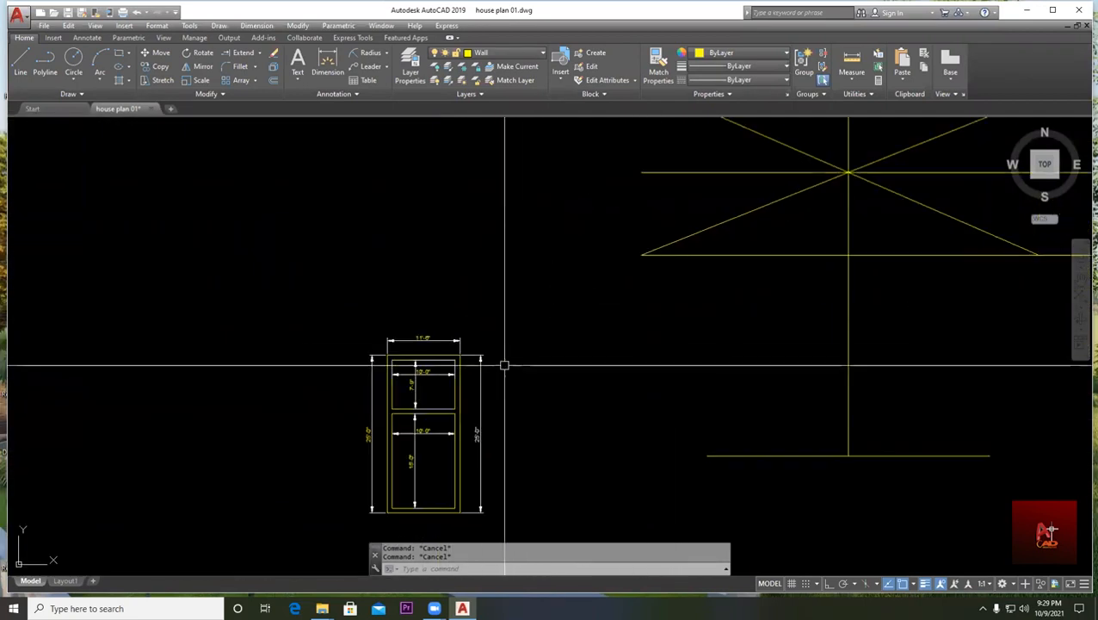
scroll(544, 385, "down", 3)
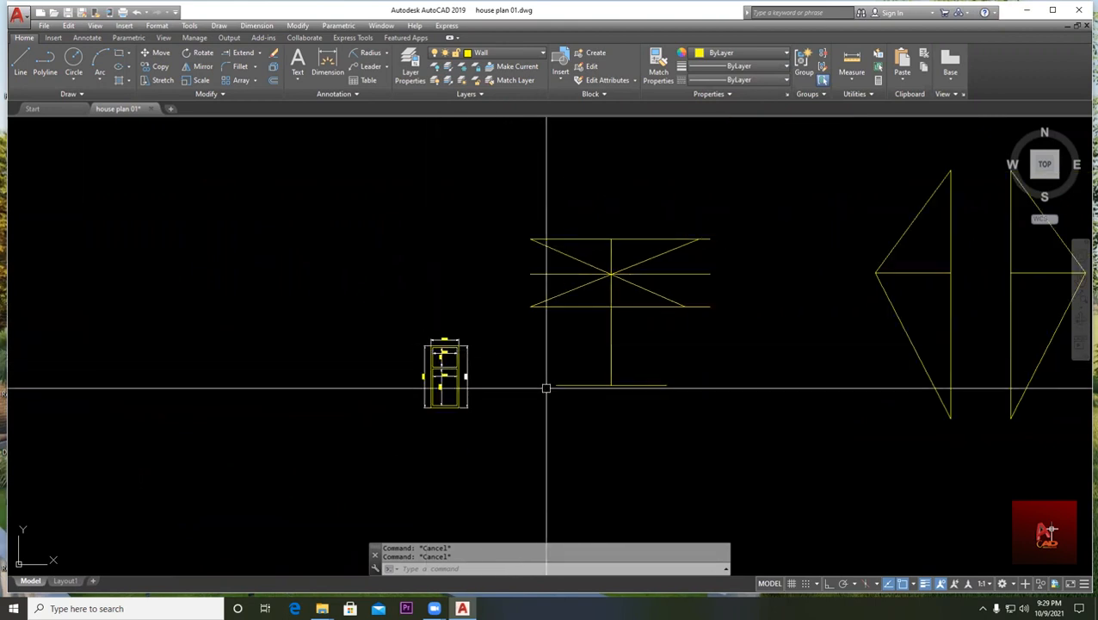
scroll(480, 378, "up", 5)
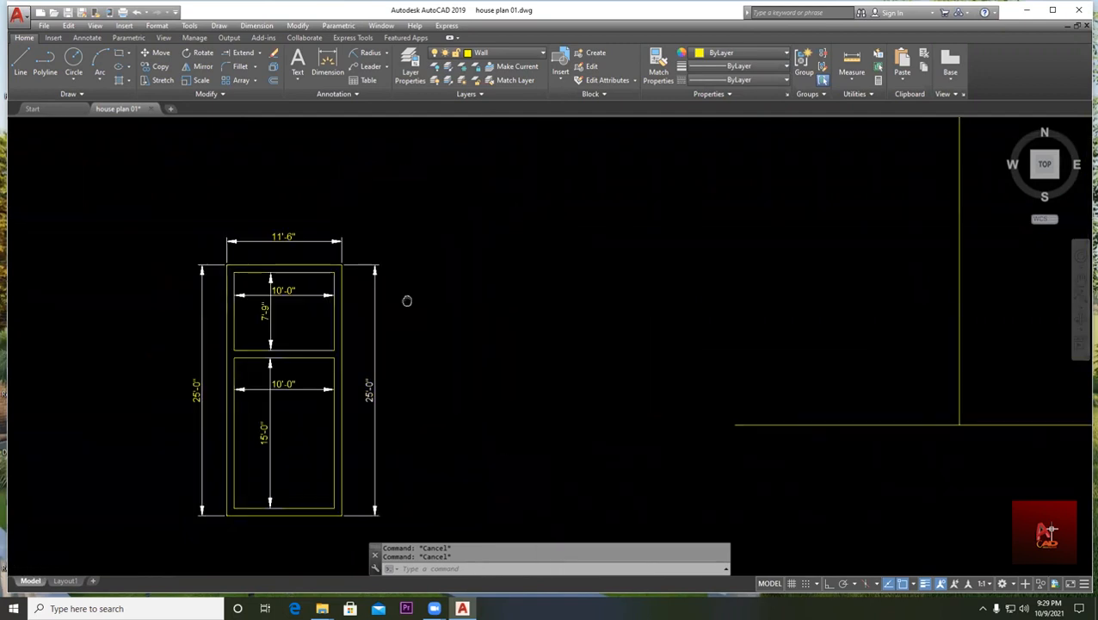
scroll(500, 287, "down", 7)
scroll(500, 288, "down", 2)
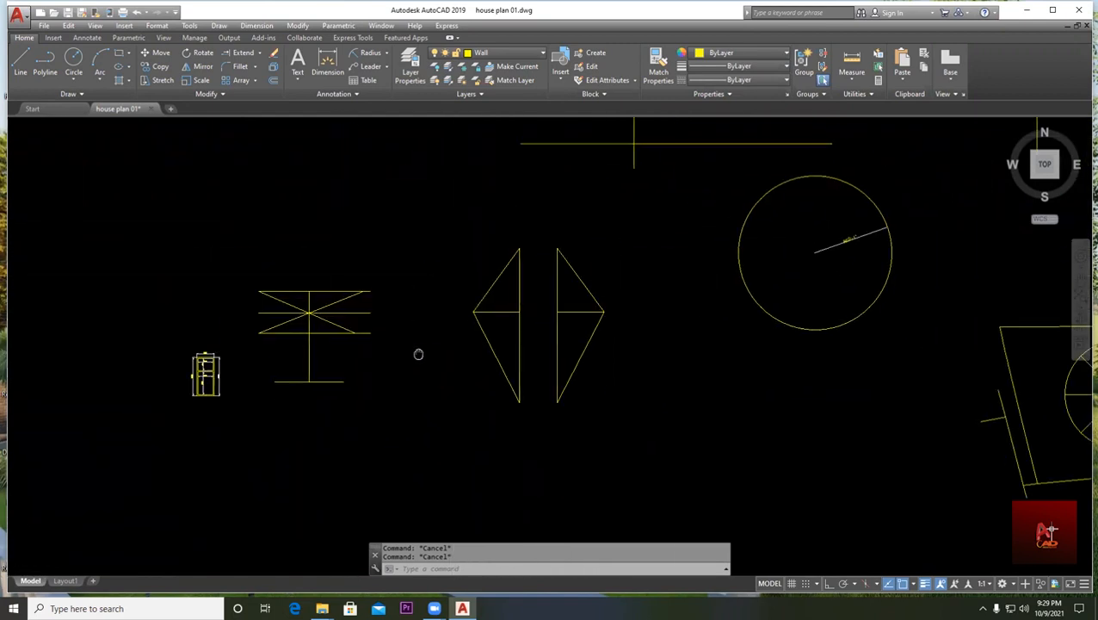
scroll(289, 310, "up", 7)
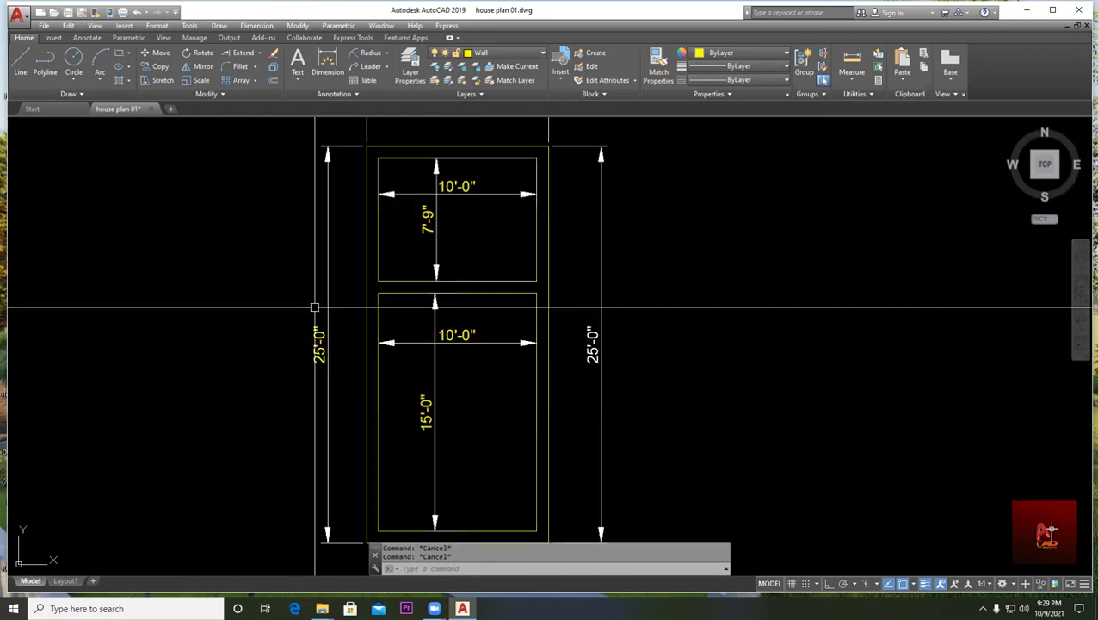
middle_click_drag(464, 451, 326, 424)
scroll(304, 354, "down", 2)
scroll(303, 354, "down", 1)
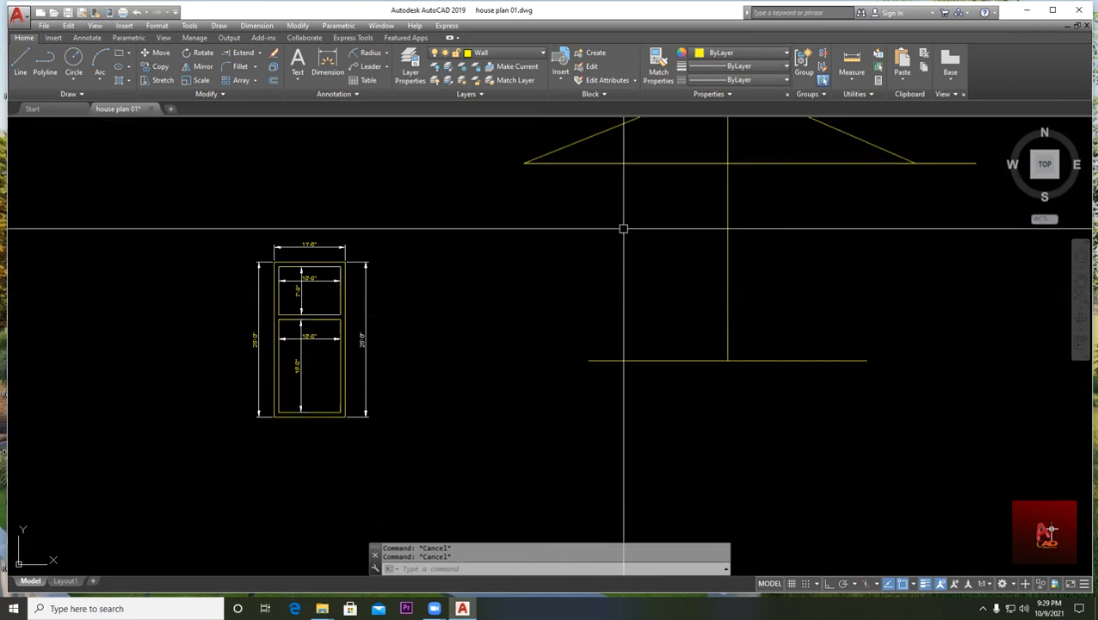
- Erase the practice shapes and text beside the survey plan with a crossing window, keeping the dimensioned two-panel frame
scroll(356, 336, "down", 10)
type("e")
key("Return")
scroll(378, 363, "down", 4)
scroll(93, 359, "up", 2)
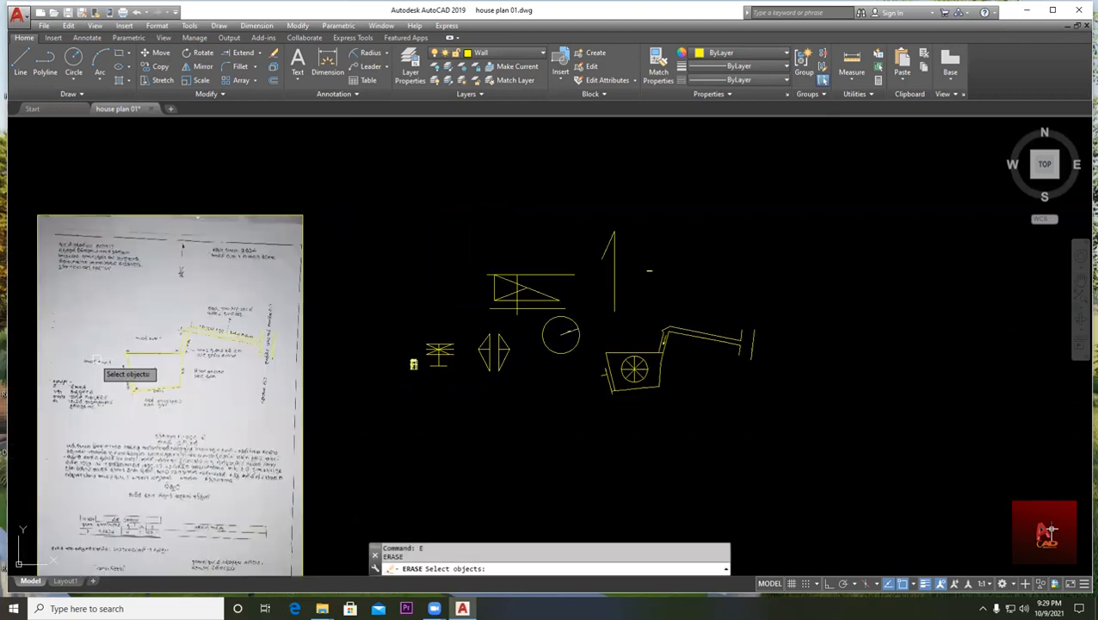
left_click(826, 446)
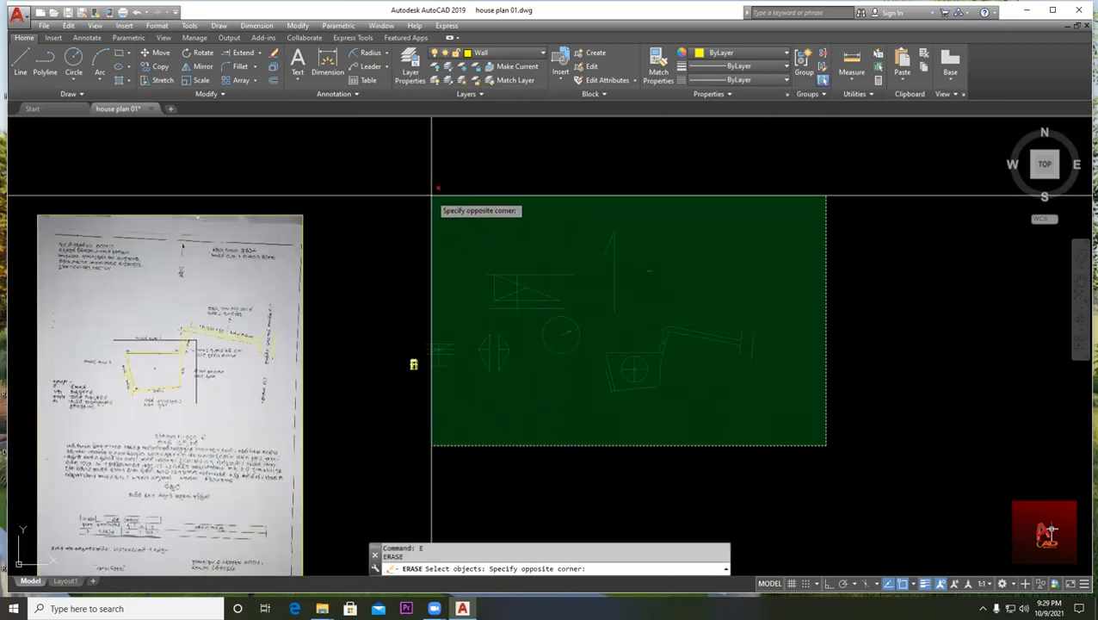
left_click(431, 196)
scroll(412, 351, "up", 4)
scroll(414, 402, "down", 5)
scroll(312, 453, "up", 8)
scroll(433, 387, "up", 8)
middle_click_drag(480, 406, 460, 311)
scroll(527, 268, "down", 2)
middle_click_drag(527, 268, 492, 326)
key("Escape")
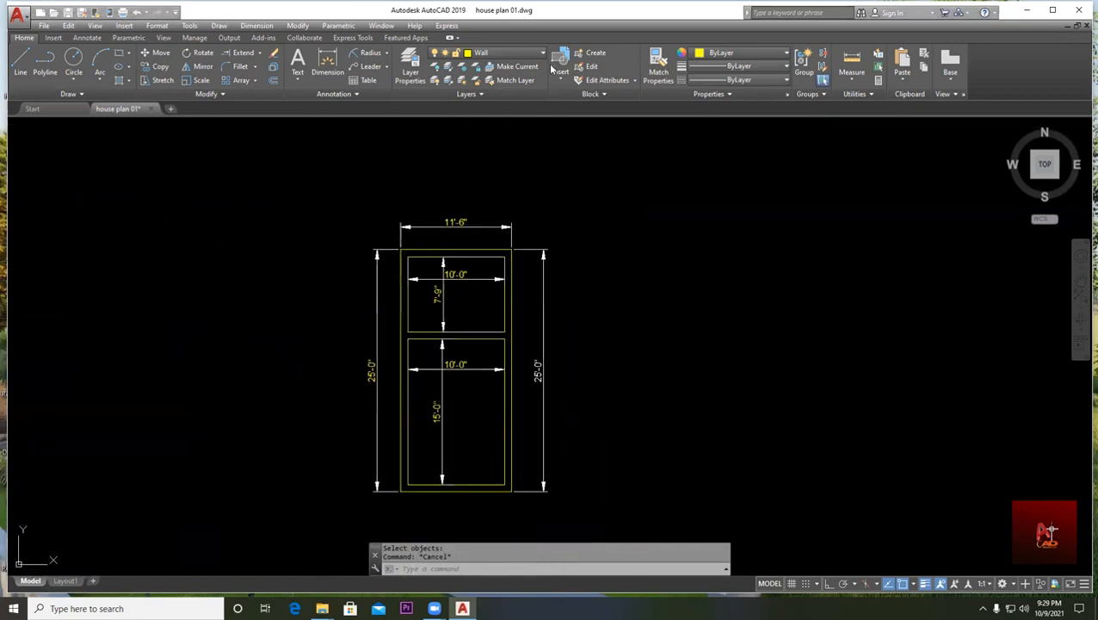
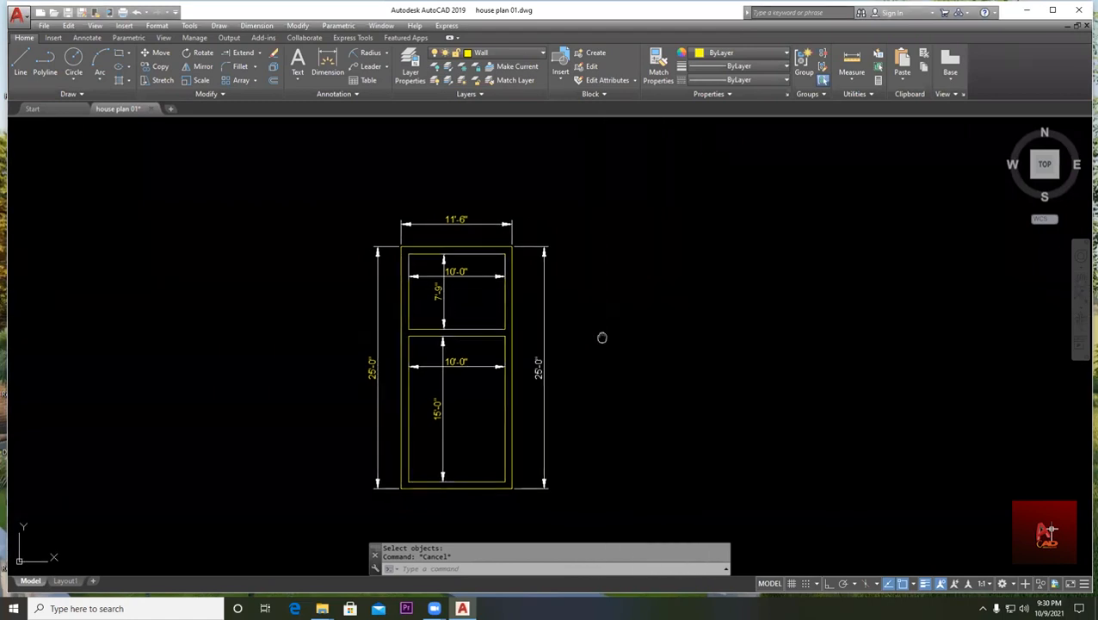
- Check the layers of the upper panel's 10'-0" dimension and the frame's outer line, and clear the selection
middle_click_drag(600, 336, 622, 292)
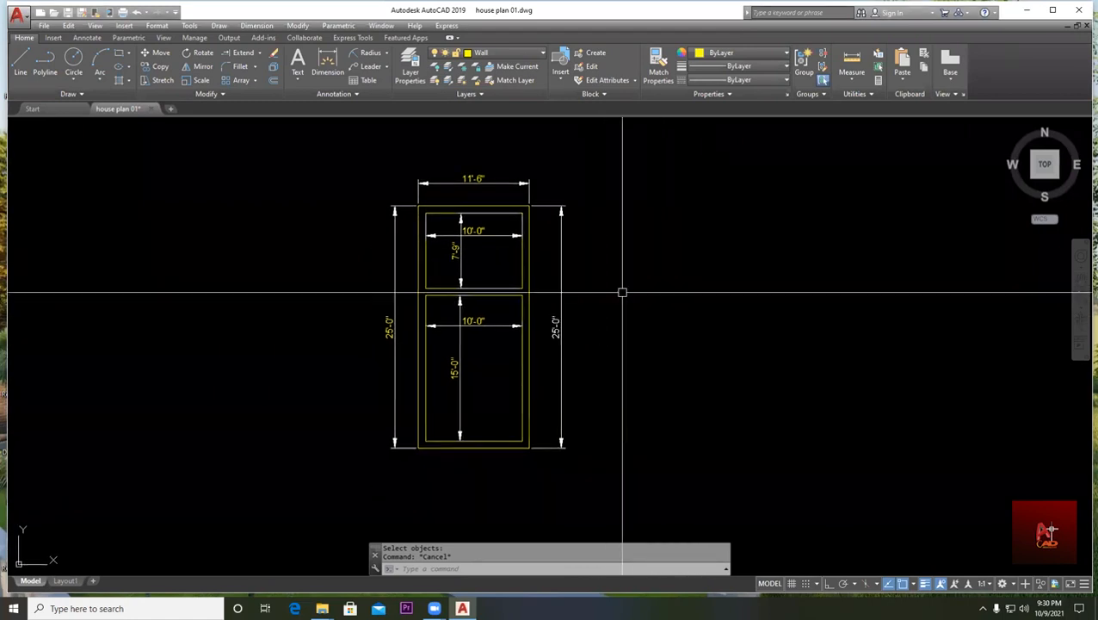
scroll(482, 259, "up", 2)
left_click(483, 220)
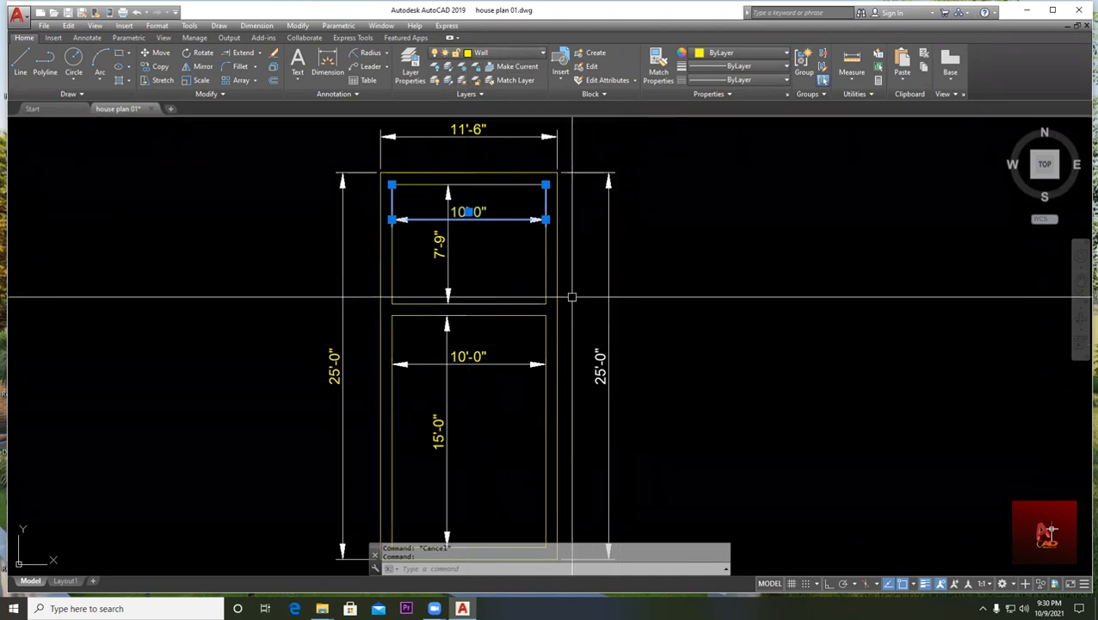
left_click(559, 249)
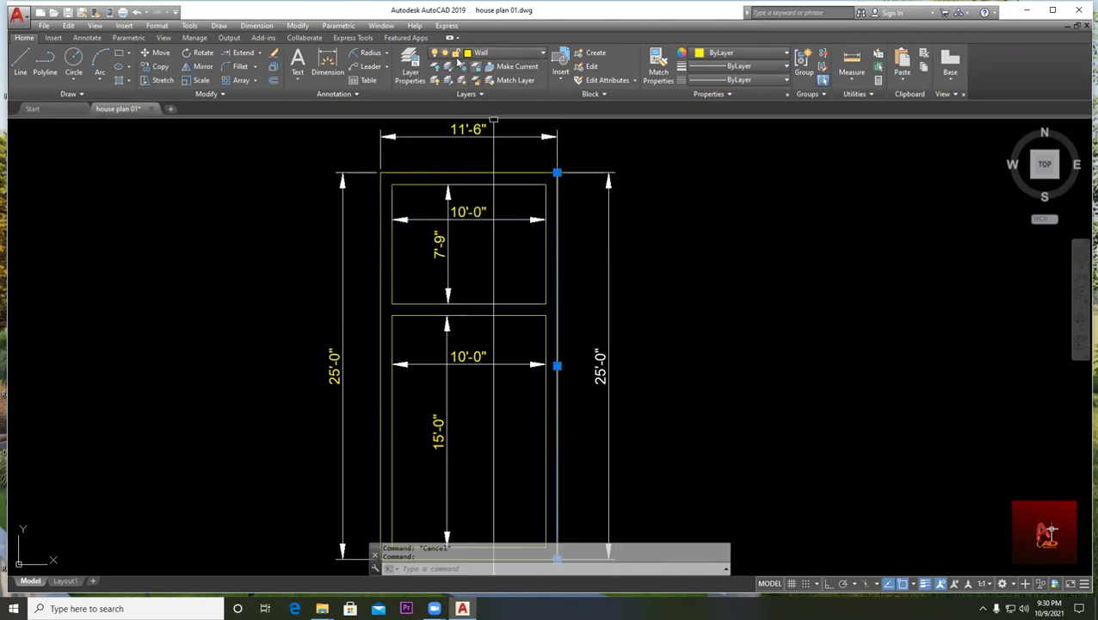
scroll(479, 232, "down", 3)
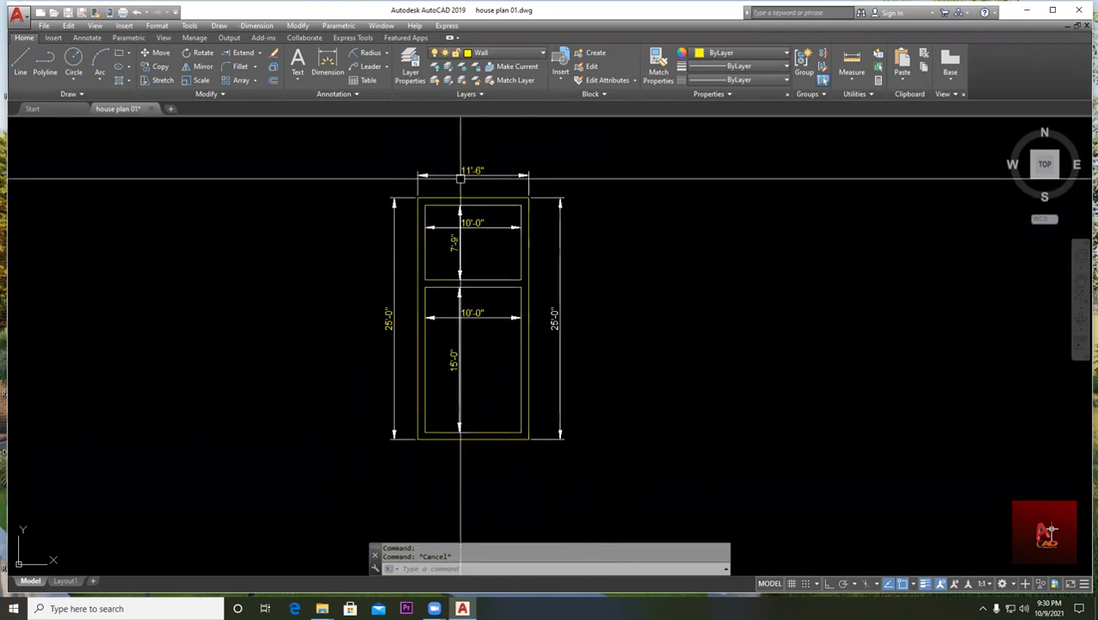
scroll(469, 173, "up", 4)
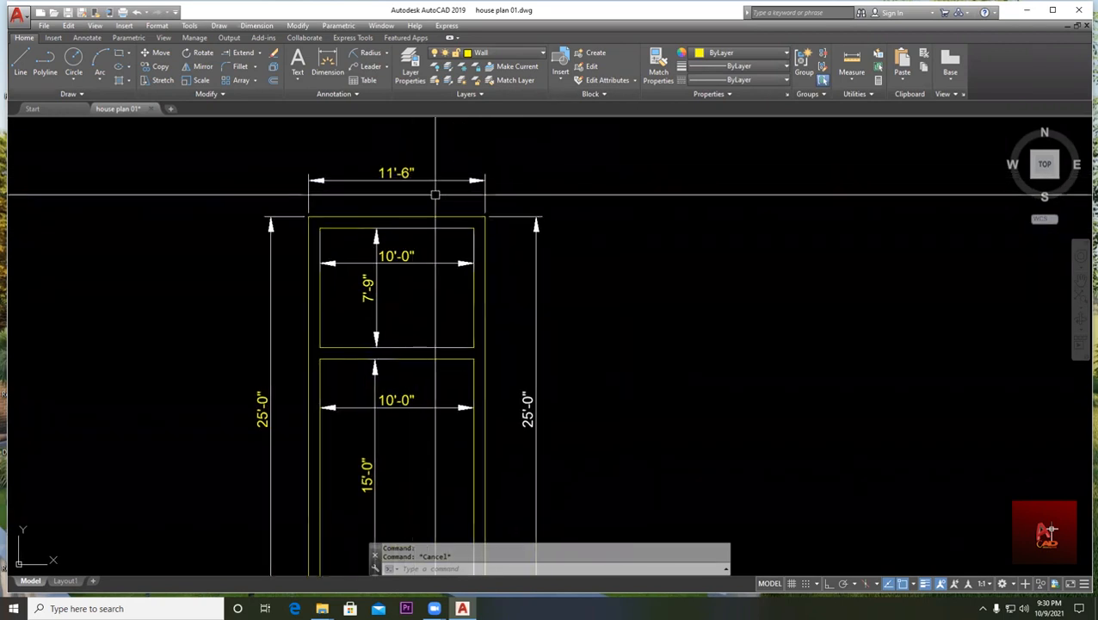
scroll(435, 195, "down", 2)
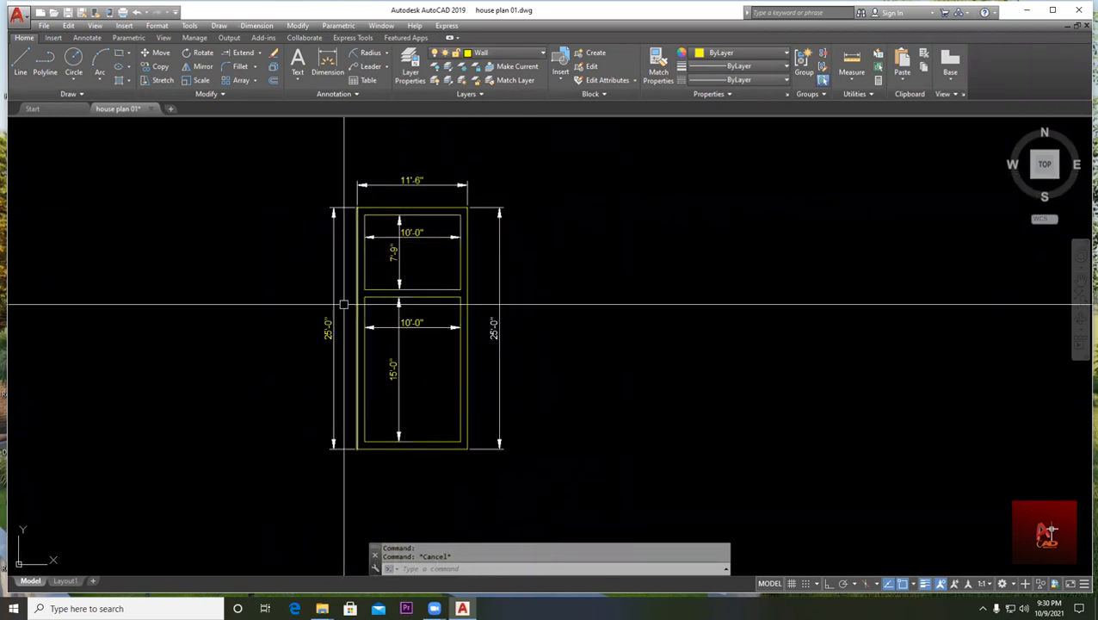
scroll(335, 182, "up", 2)
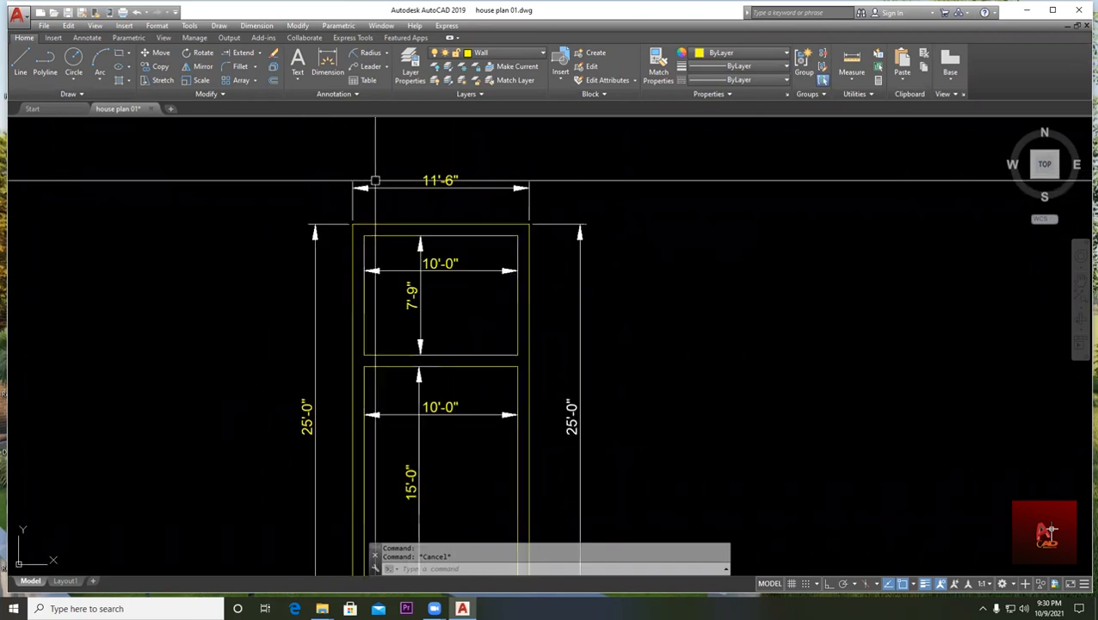
- Assign all of the two-panel frame's dimensions to the Dimension layer and clear the selection
middle_click_drag(460, 160, 417, 185)
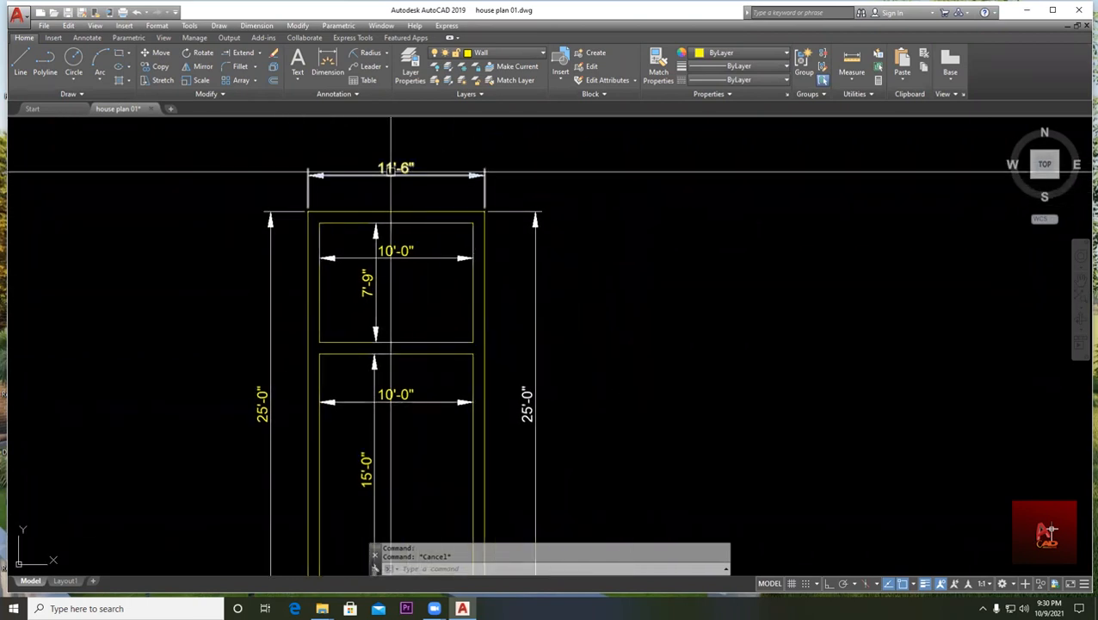
left_click(382, 174)
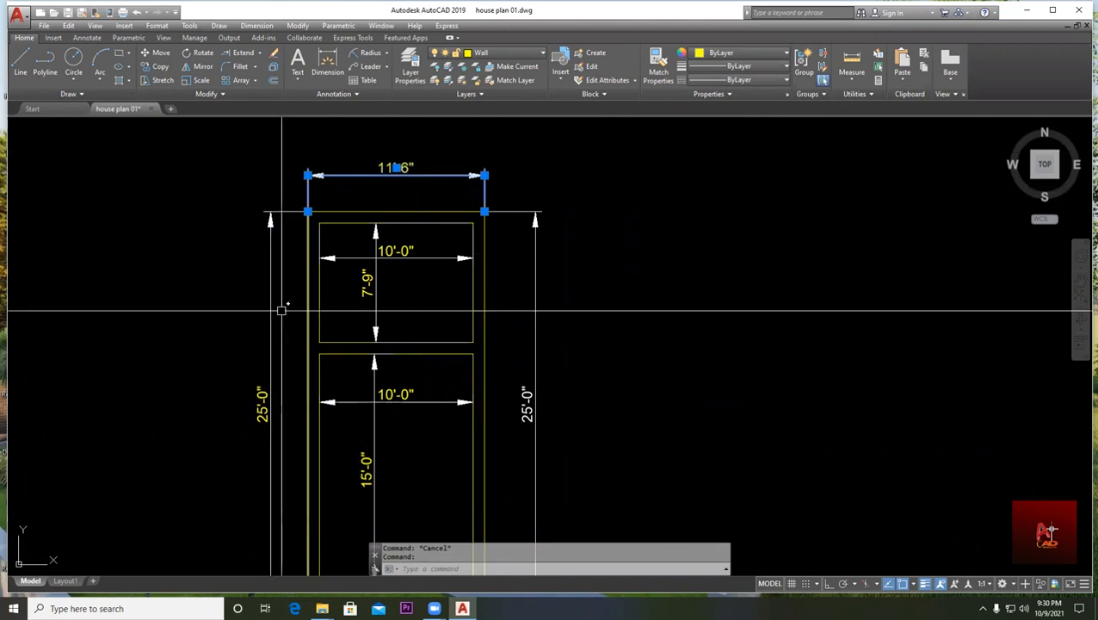
left_click(272, 347)
left_click(387, 284)
left_click(318, 252)
left_click(557, 315)
left_click(522, 270)
scroll(522, 270, "down", 3)
left_click(466, 334)
left_click(434, 310)
left_click(469, 57)
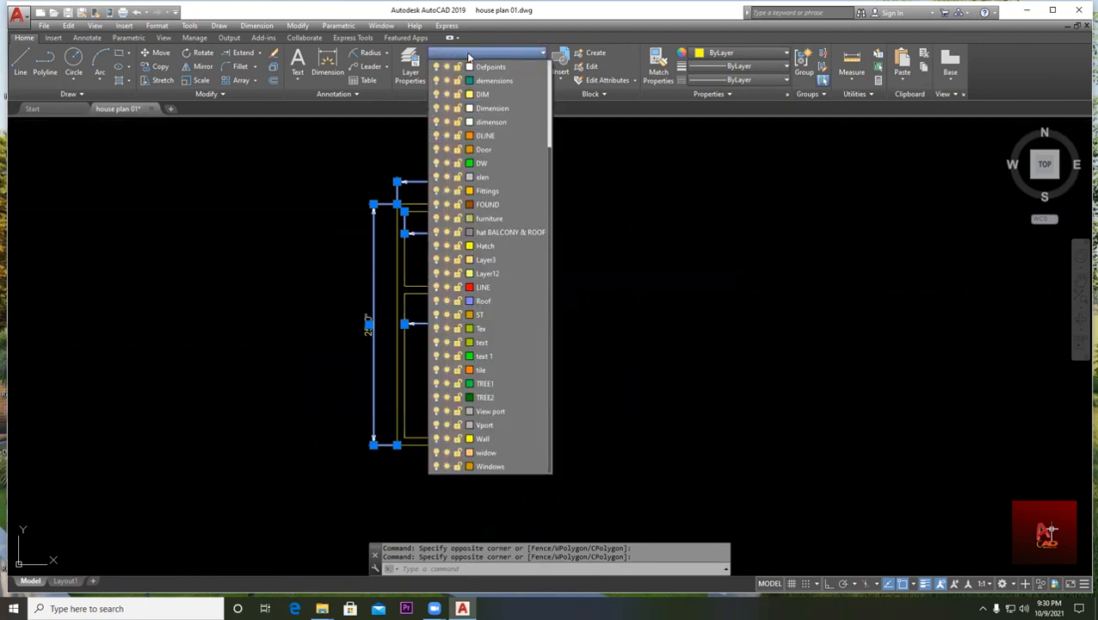
left_click(508, 109)
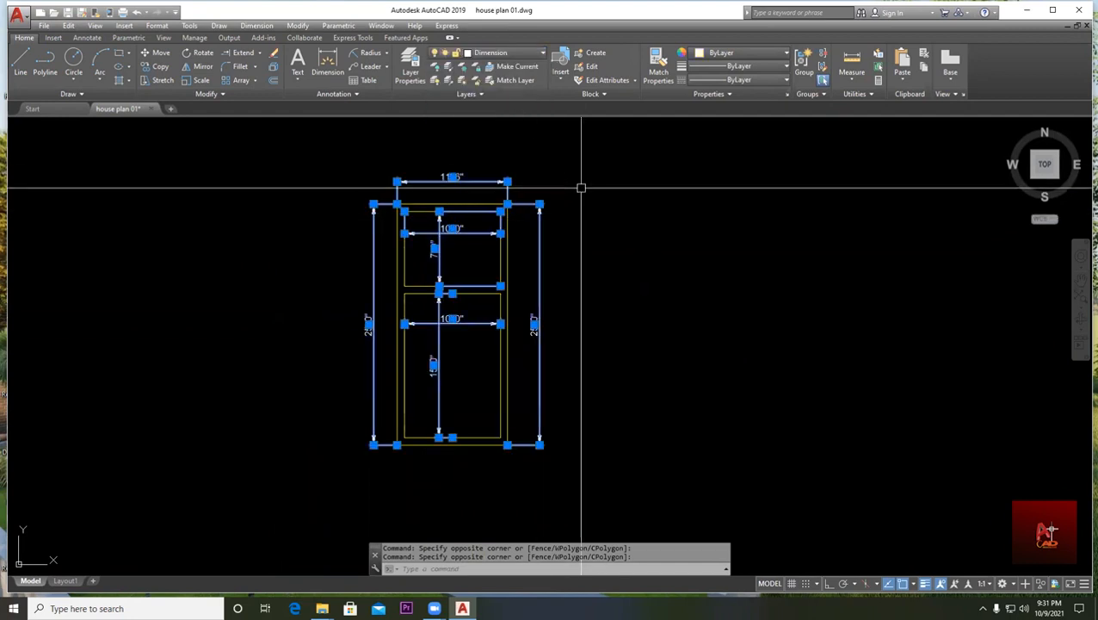
key("Escape")
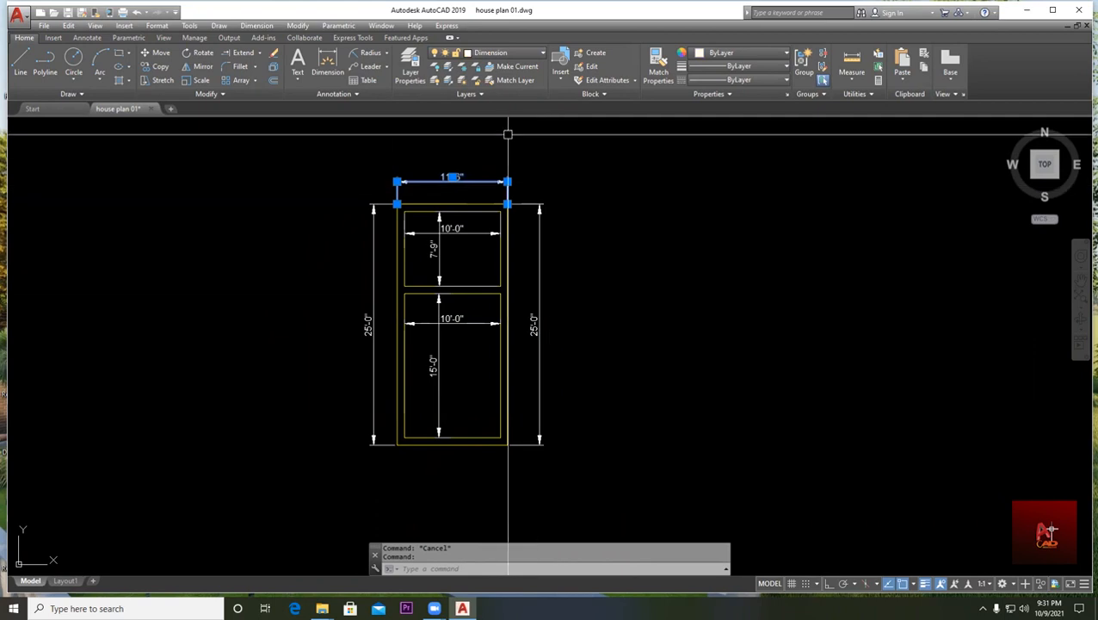
- Check the layers of the 11'-6" dimension and the frame's outer right line, and inspect the dimensioned frame
key("Escape")
left_click(508, 252)
scroll(502, 247, "up", 2)
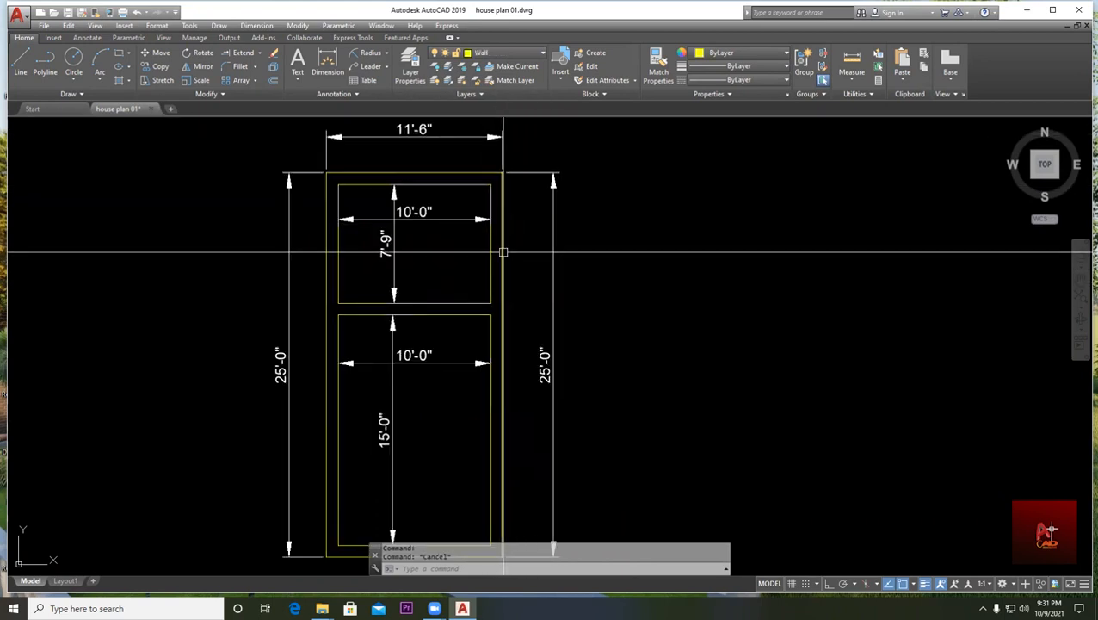
key("Escape")
scroll(555, 276, "down", 4)
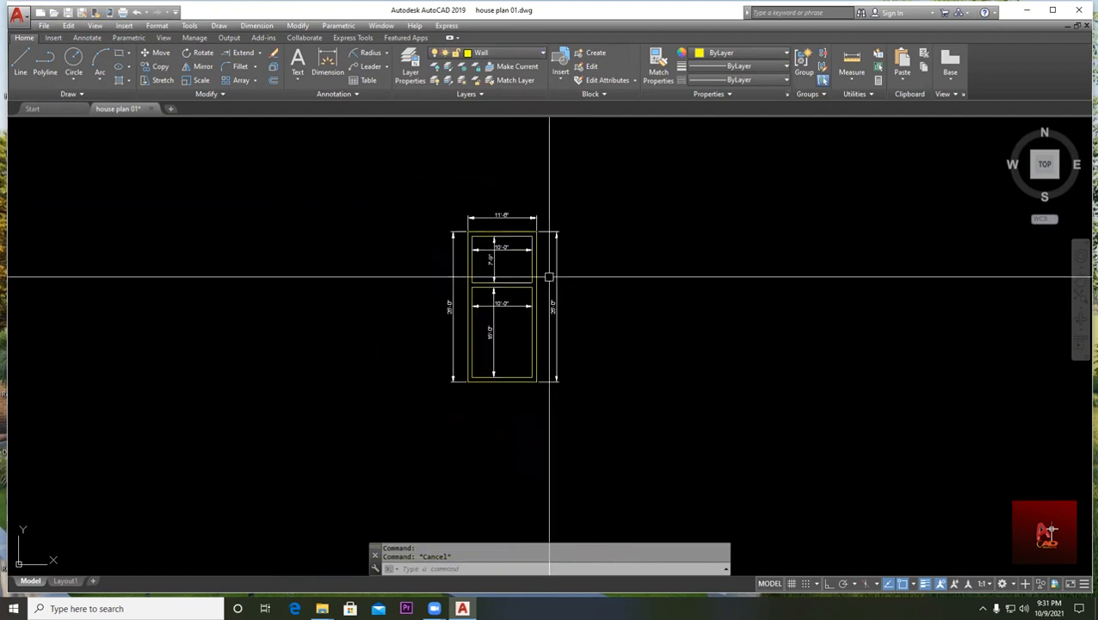
scroll(549, 277, "up", 2)
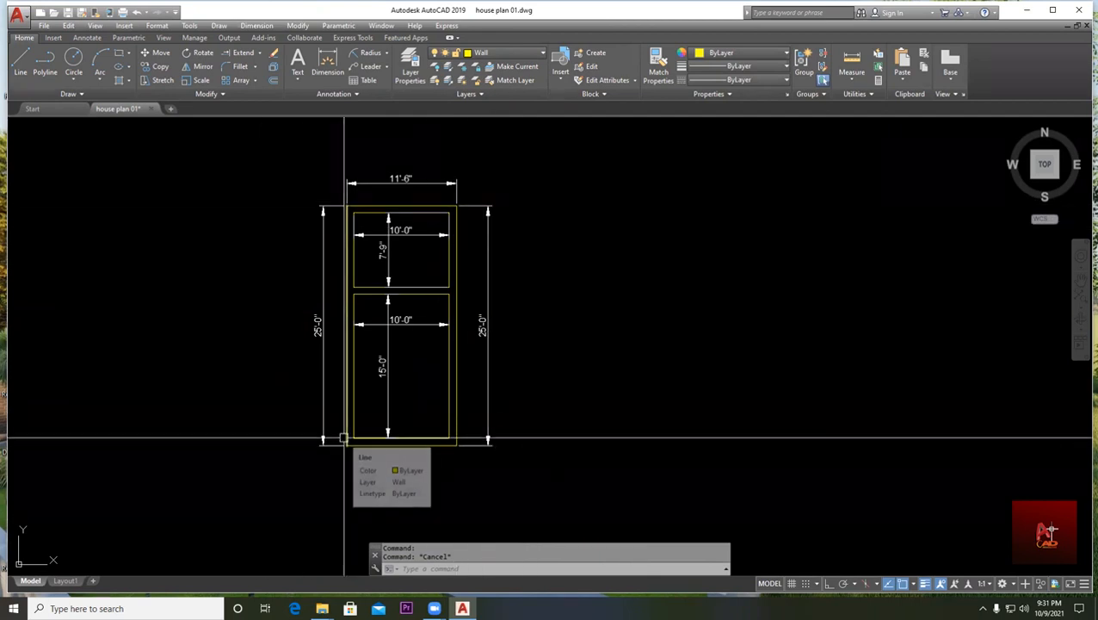
scroll(401, 293, "up", 2)
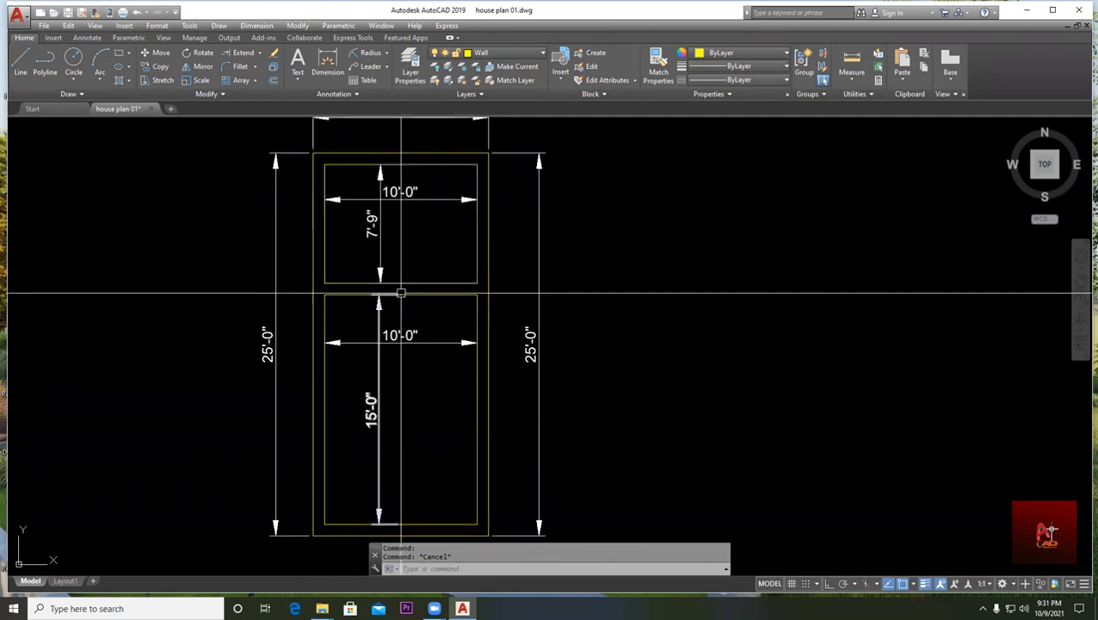
scroll(370, 293, "down", 2)
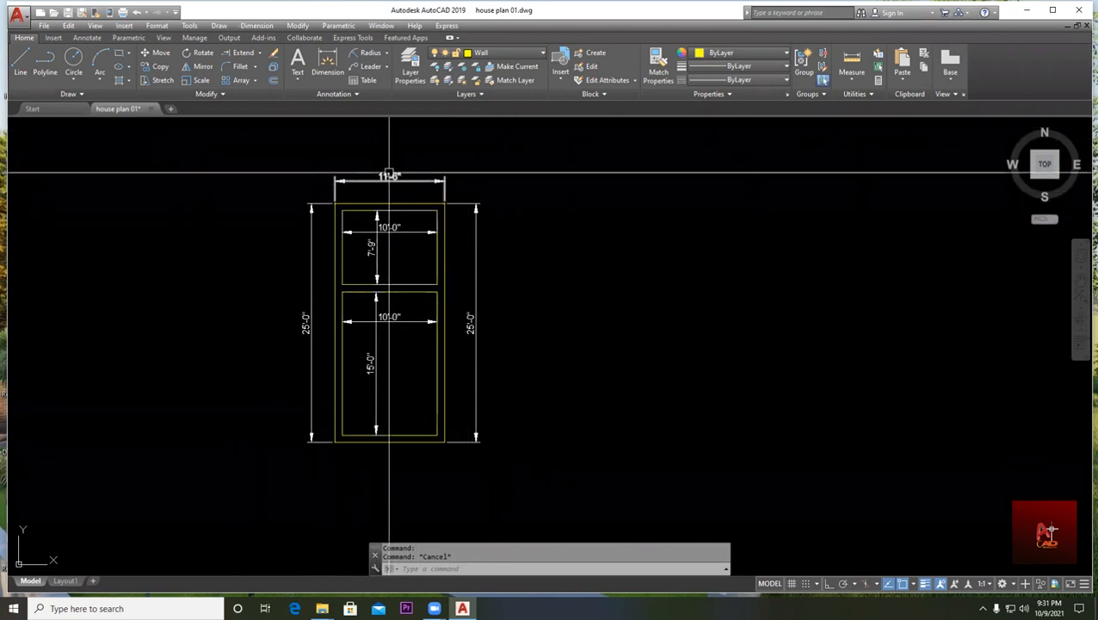
- Identify the layer of the 11'-6" dimension and turn off the Dimension layer
left_click(445, 178)
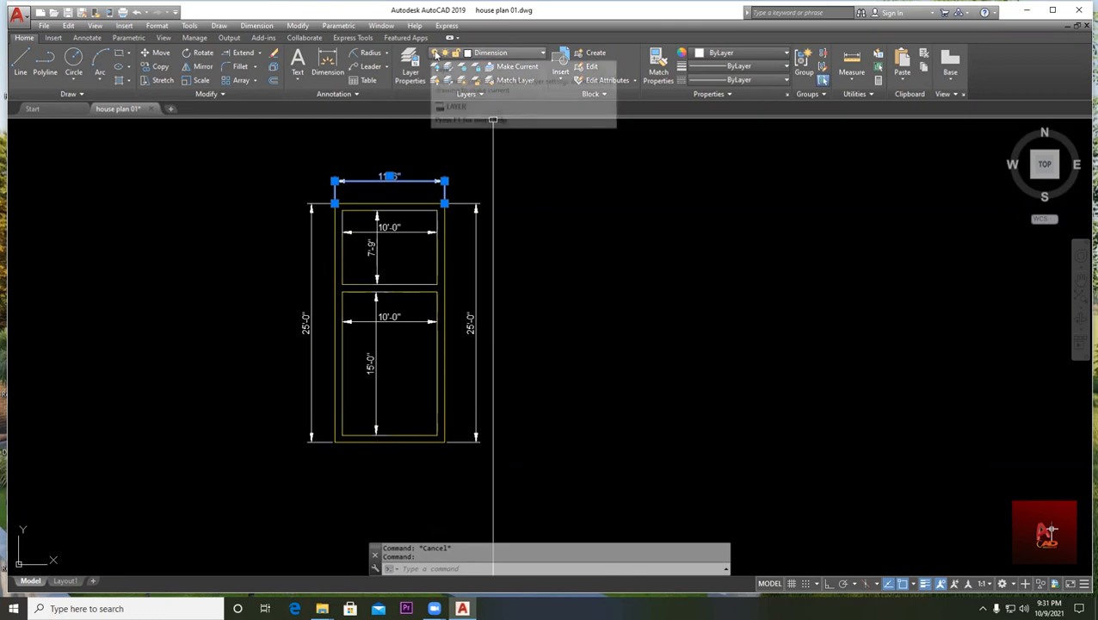
left_click(437, 55)
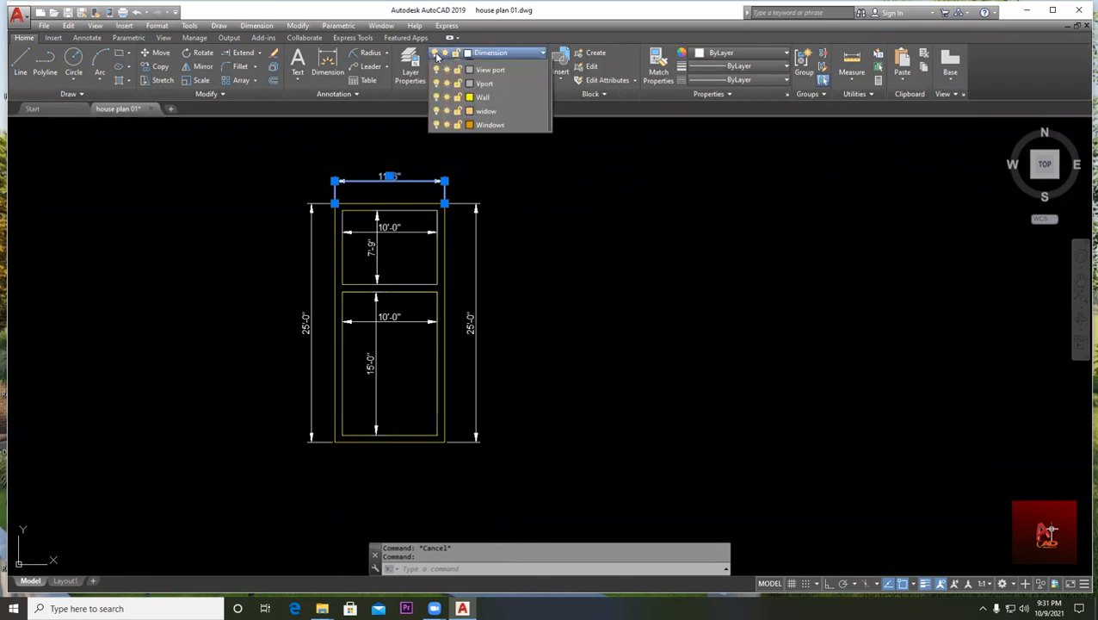
left_click(436, 108)
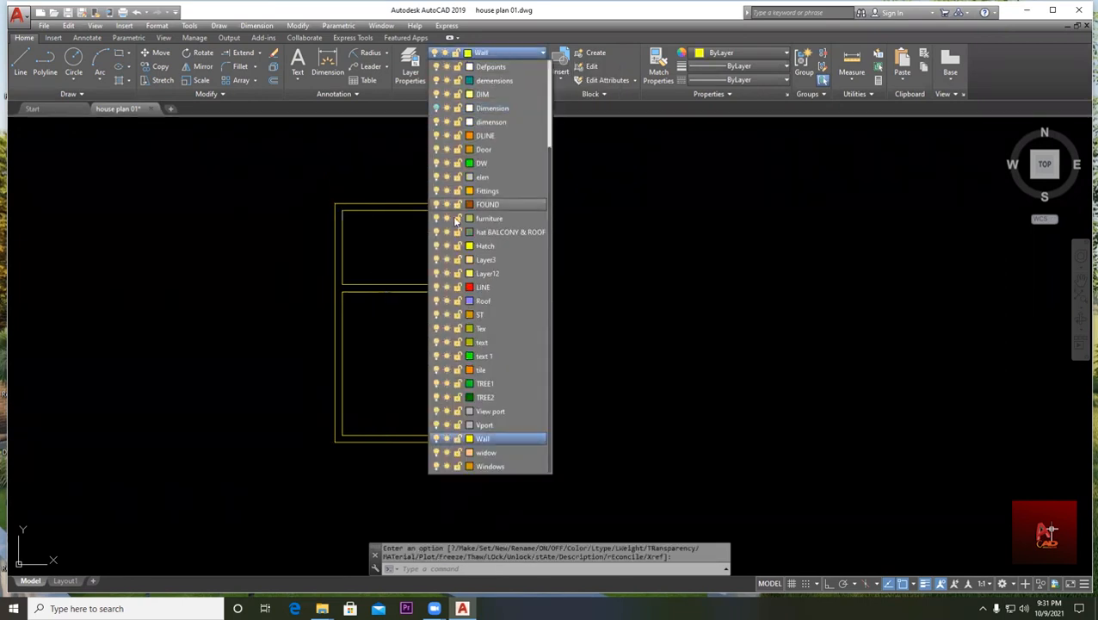
left_click(307, 157)
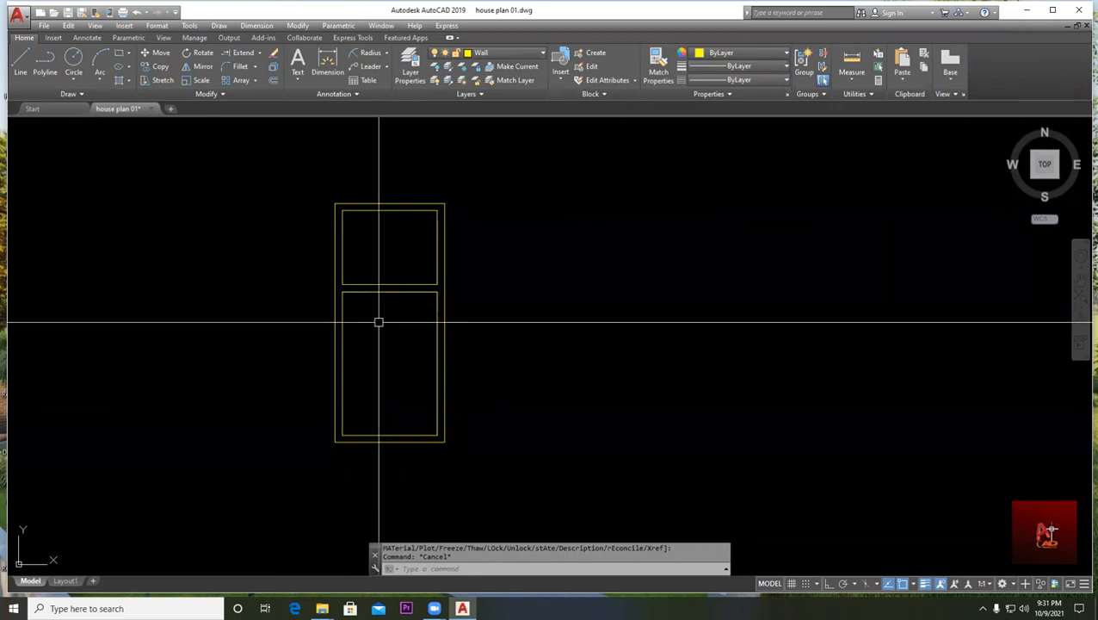
scroll(397, 309, "down", 2)
scroll(446, 240, "up", 2)
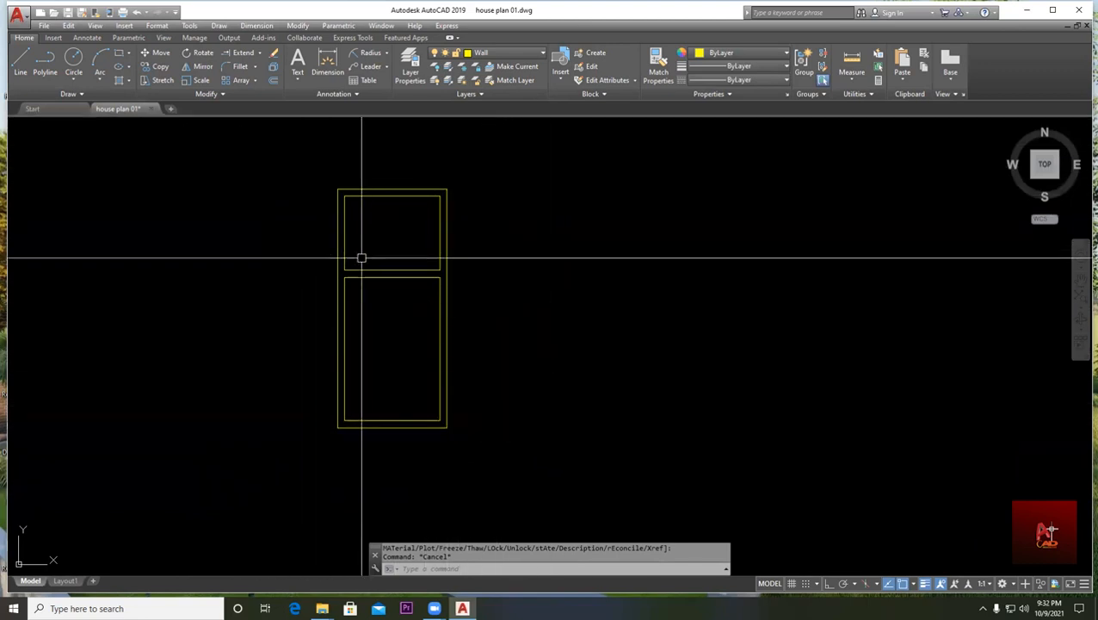
scroll(401, 218, "up", 2)
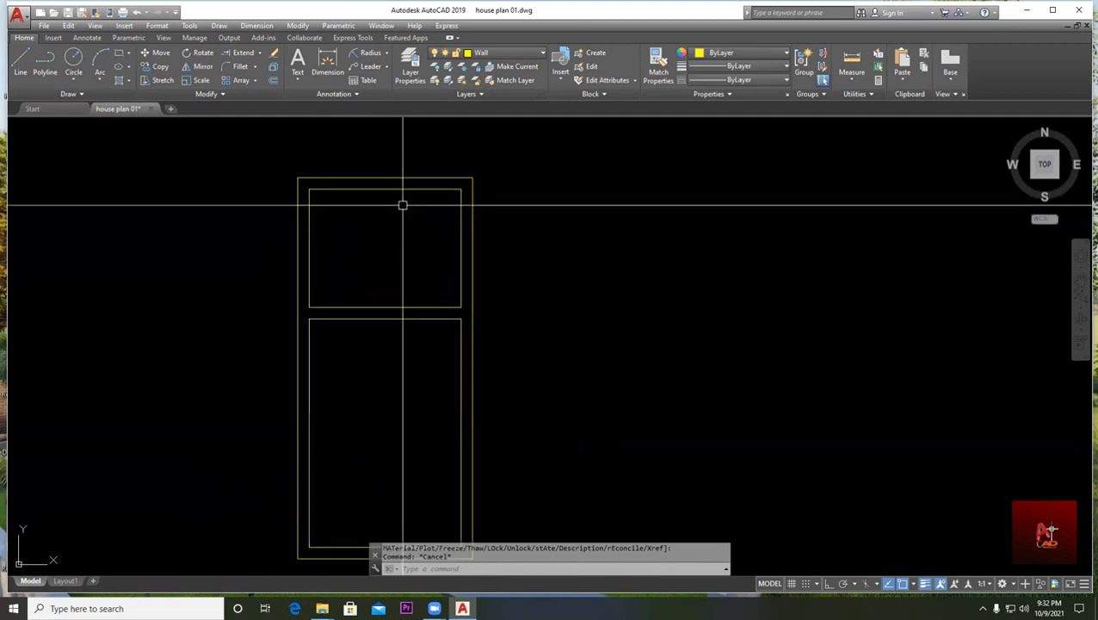
scroll(402, 206, "down", 2)
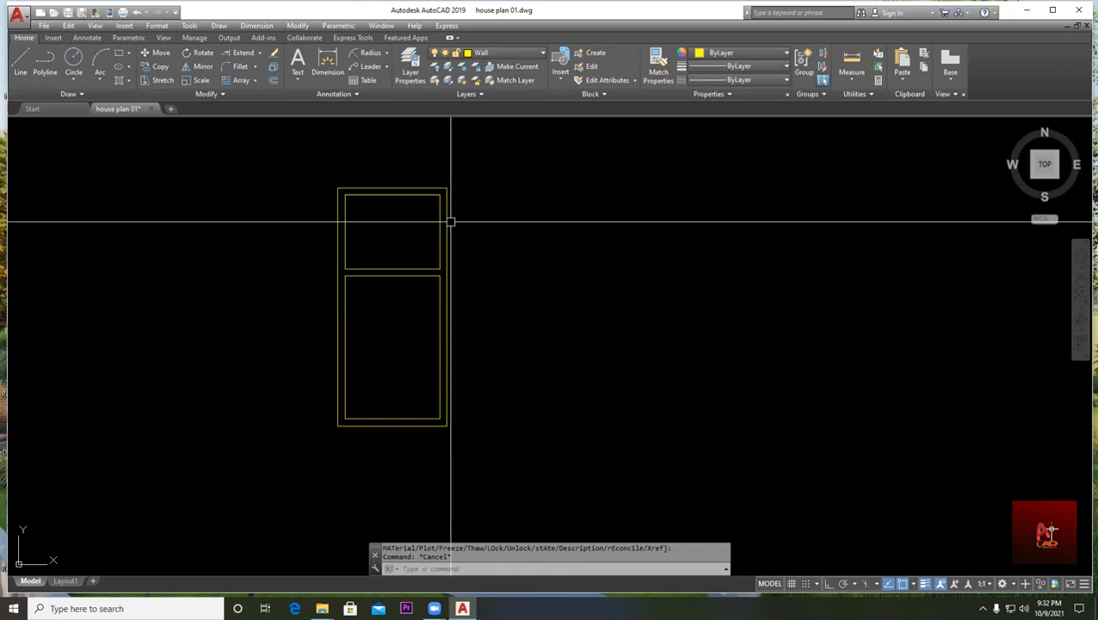
- Draw a rectangle in the empty area to the right of the two-panel frame
scroll(464, 250, "down", 4)
mouse_move(580, 291)
middle_mouse_down()
mouse_move(578, 324)
mouse_move(436, 399)
middle_mouse_up()
scroll(464, 314, "up", 2)
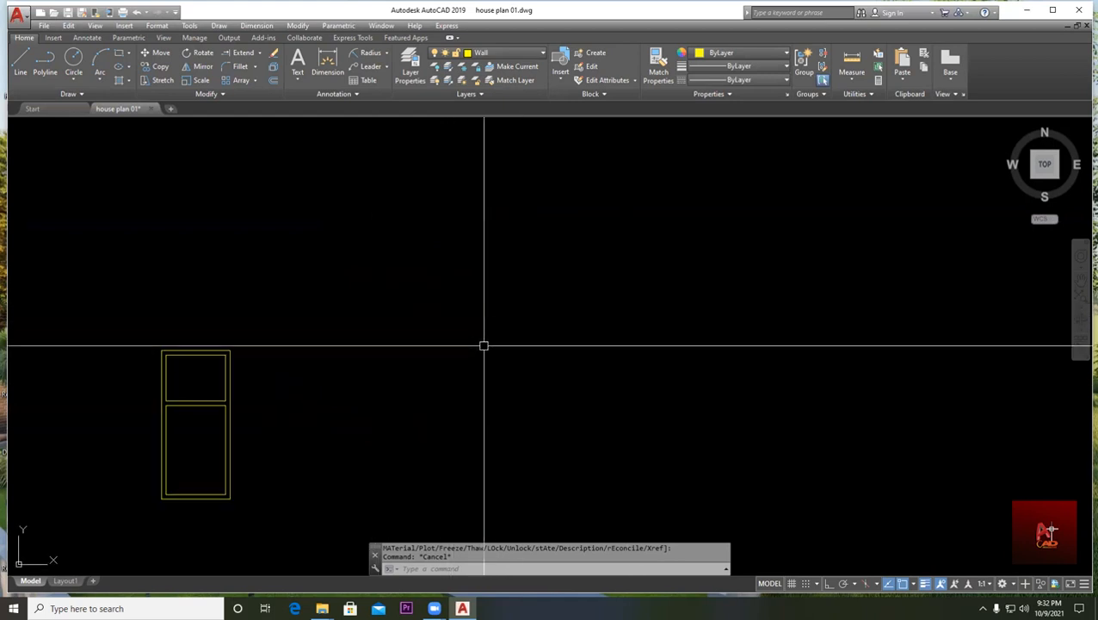
middle_click_drag(483, 345, 485, 290)
left_click(117, 54)
left_click(402, 276)
left_click(492, 329)
- Draw a vertical line up from the rectangle's top-edge midpoint with Ortho on, continuing it down to the upper-left corner as a roof slope
left_click(19, 60)
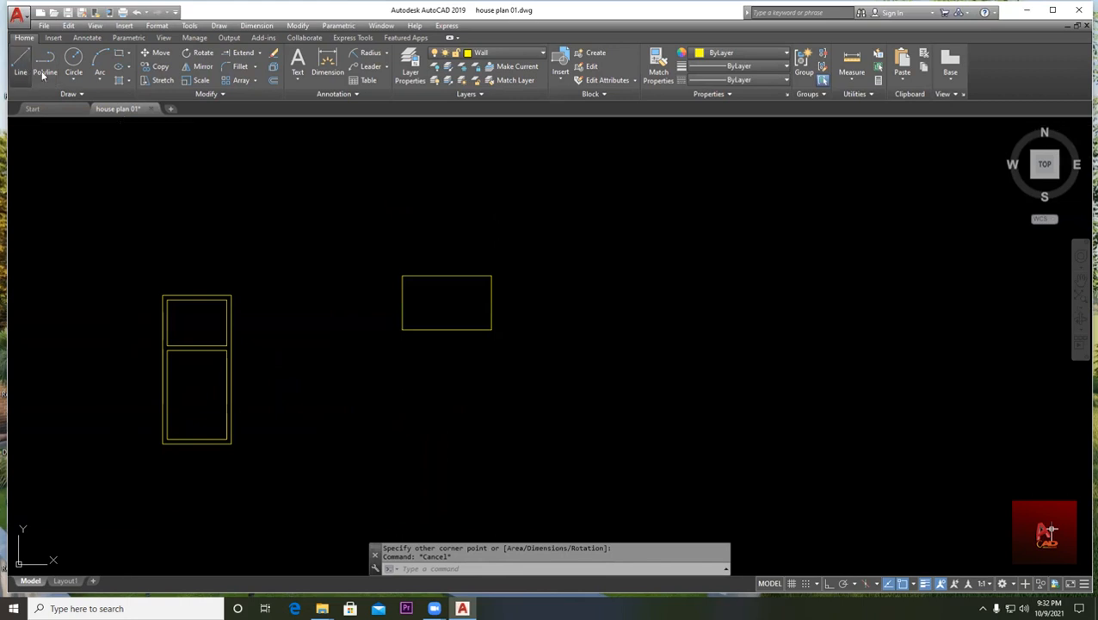
left_click(447, 276)
scroll(460, 245, "up", 2)
key("F8")
scroll(365, 296, "up", 2)
left_click(367, 293)
key("Escape")
left_click(202, 66)
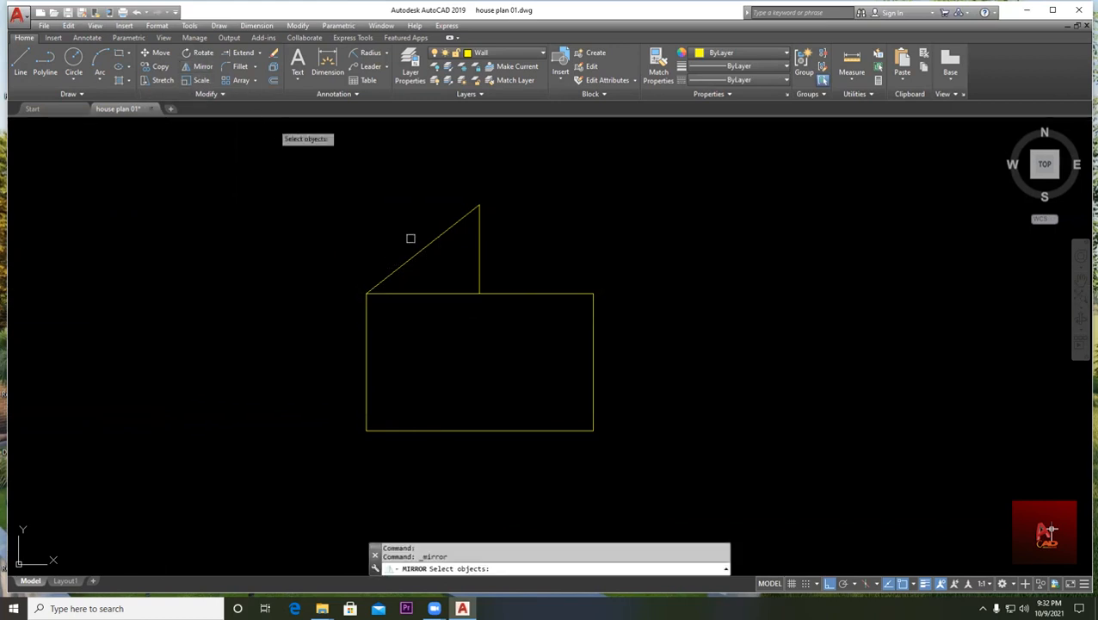
left_click(423, 250)
key("Return")
left_click(479, 293)
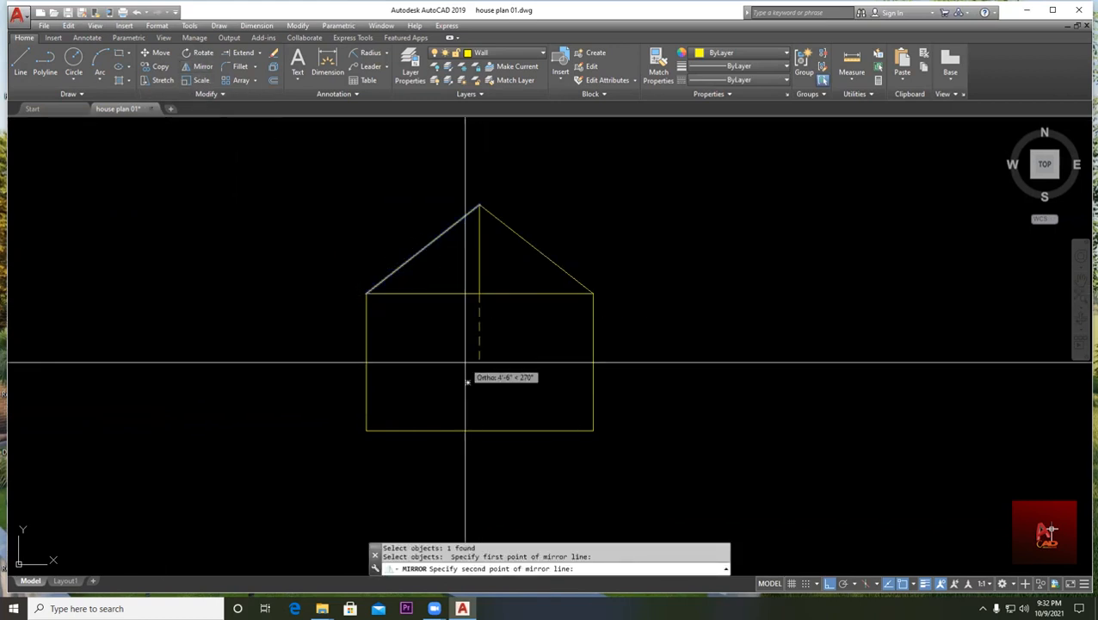
left_click(464, 361)
key("Escape")
- Mirror the left roof slope about the vertical centre line, keeping the source line
key("Return")
left_click(419, 252)
key("Return")
left_click(479, 294)
left_click(460, 348)
key("Return")
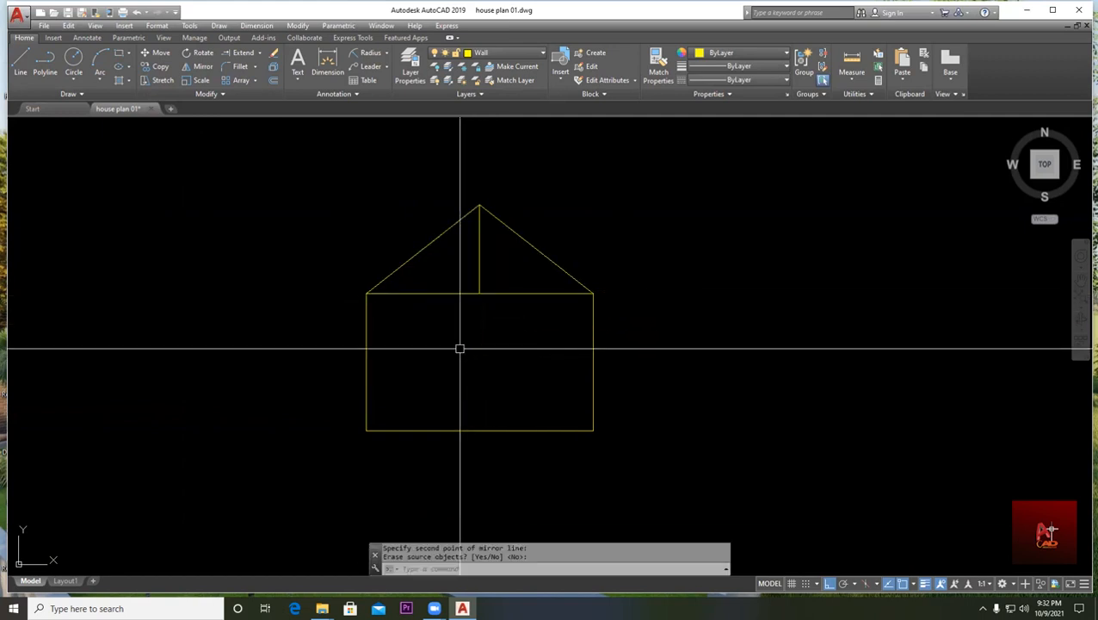
key("Escape")
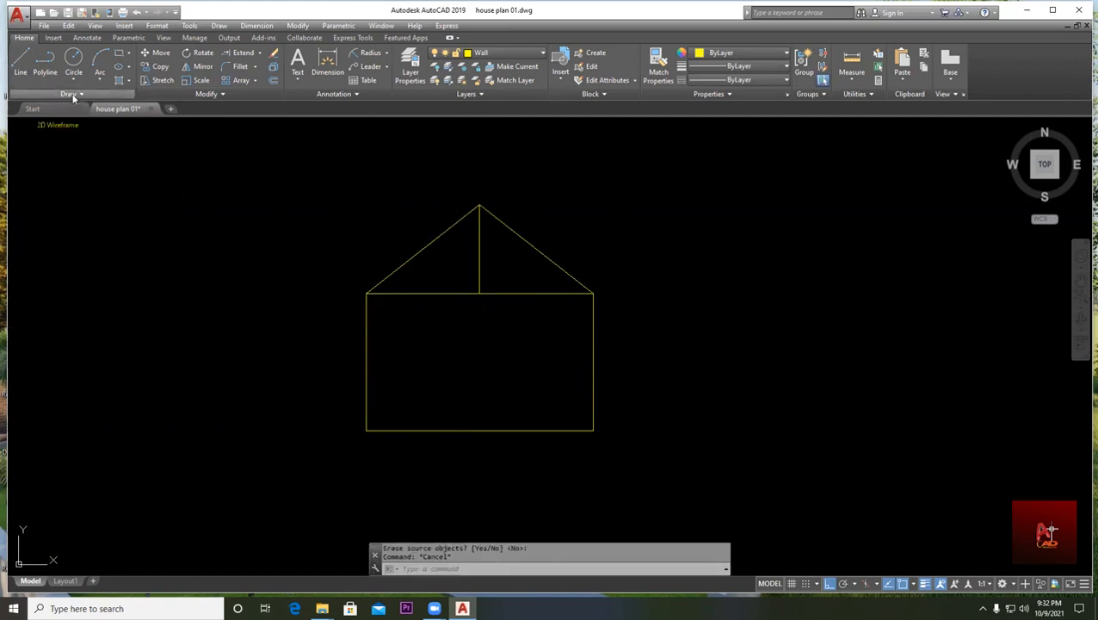
- Draw vertical construction lines along the rectangle's left and right edges
left_click(47, 123)
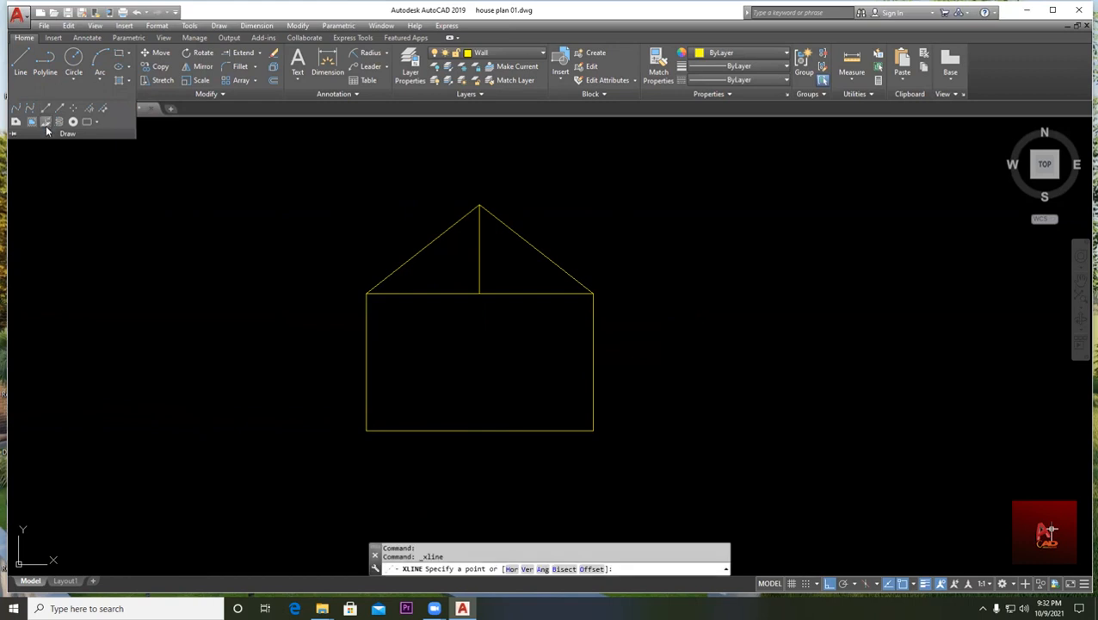
type("v")
key("Return")
left_click(369, 361)
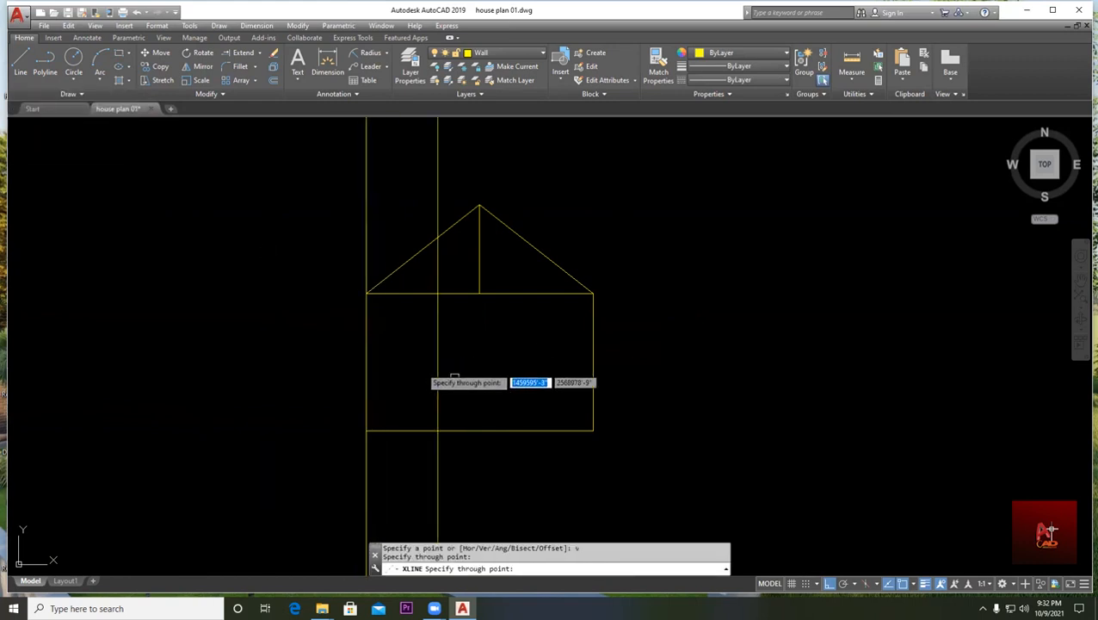
left_click(593, 349)
key("Escape")
- Move the left construction line 2'-0" outward from the left wall
type("M")
key("Return")
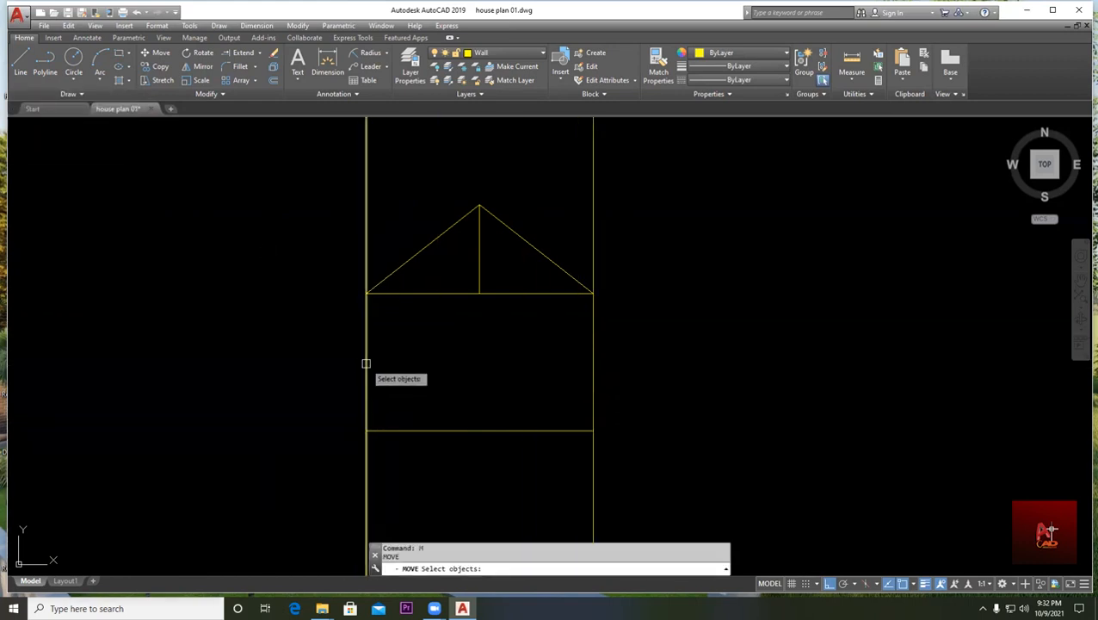
key("Return")
left_click(284, 369)
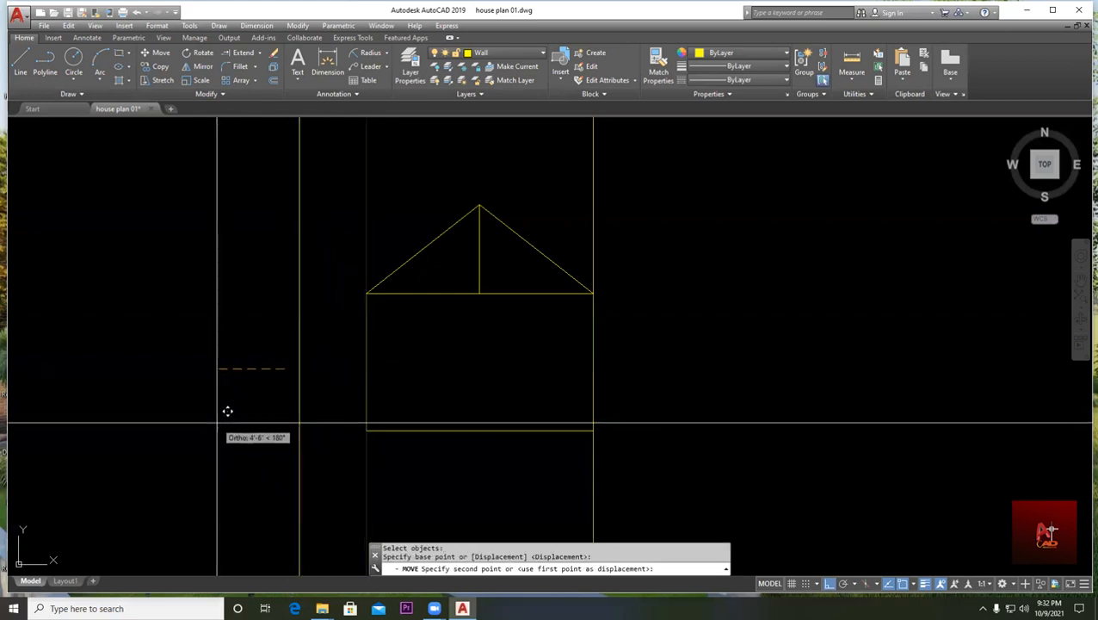
key("Return")
key("Escape")
- Move the right construction line 2'-0" outward from the right wall
key("Return")
left_click(597, 227)
left_click(542, 205)
key("Return")
left_click(696, 245)
key("Return")
key("Escape")
key("Escape")
- Extend both roof slopes outward to the vertical construction lines
left_click(242, 53)
key("Return")
left_click(554, 258)
key("Return")
- Erase both vertical construction lines beside the house outline
type("e")
key("Return")
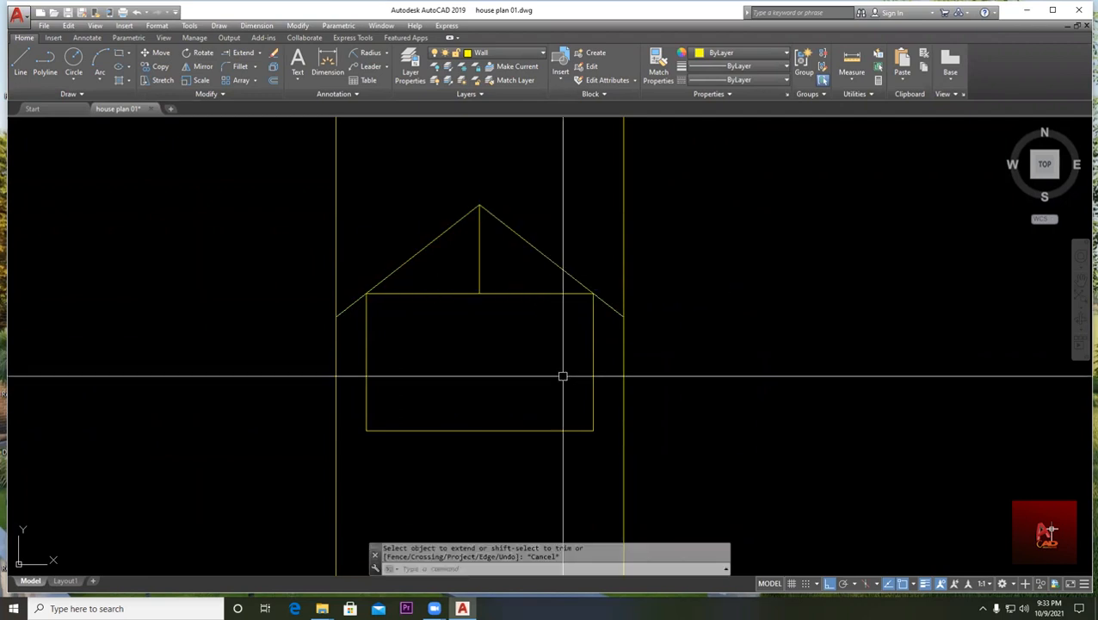
left_click(684, 161)
left_click(299, 169)
key("Return")
key("Escape")
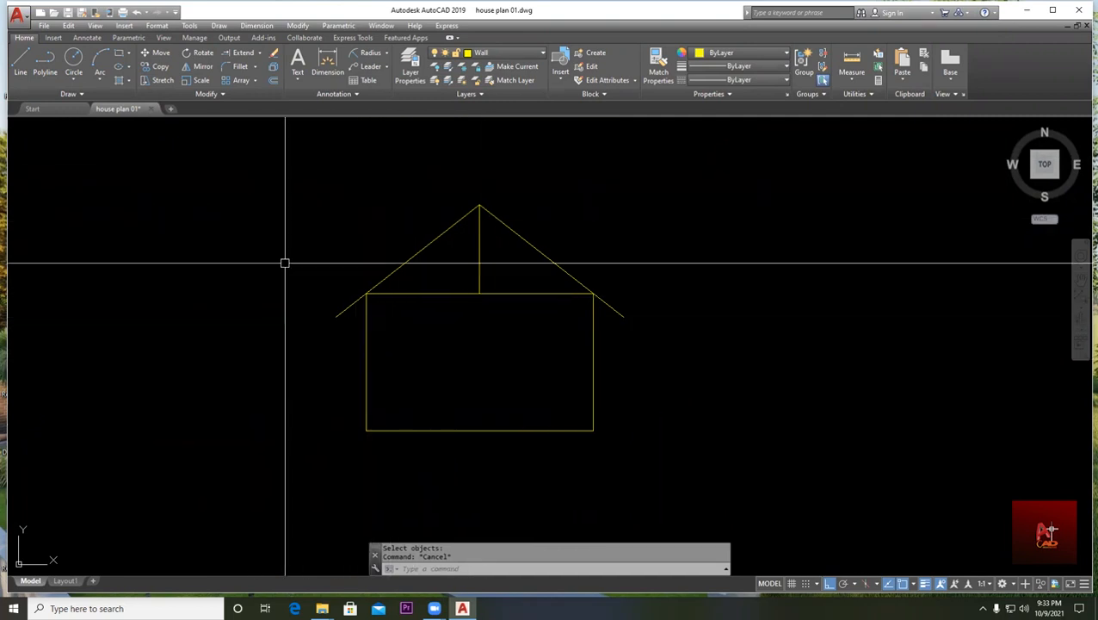
scroll(652, 323, "down", 2)
middle_click_drag(647, 380, 576, 355)
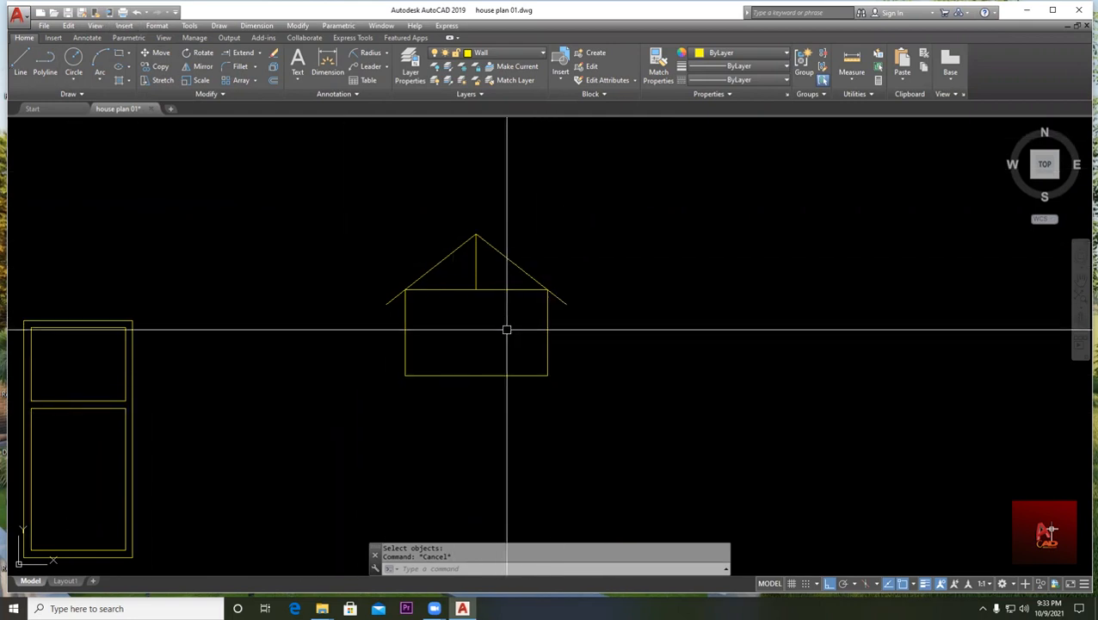
scroll(480, 294, "up", 2)
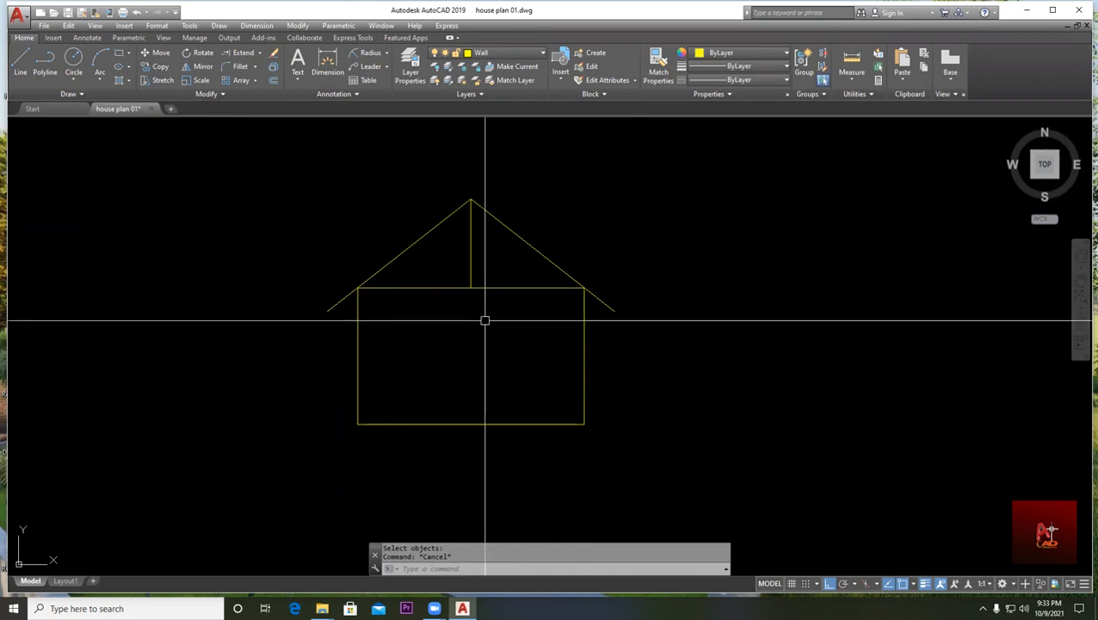
scroll(484, 320, "down", 3)
scroll(379, 280, "up", 3)
scroll(355, 372, "down", 2)
- Add a horizontal linear dimension from the left eave's tip to the left wall, placed below the eave
scroll(345, 326, "up", 5)
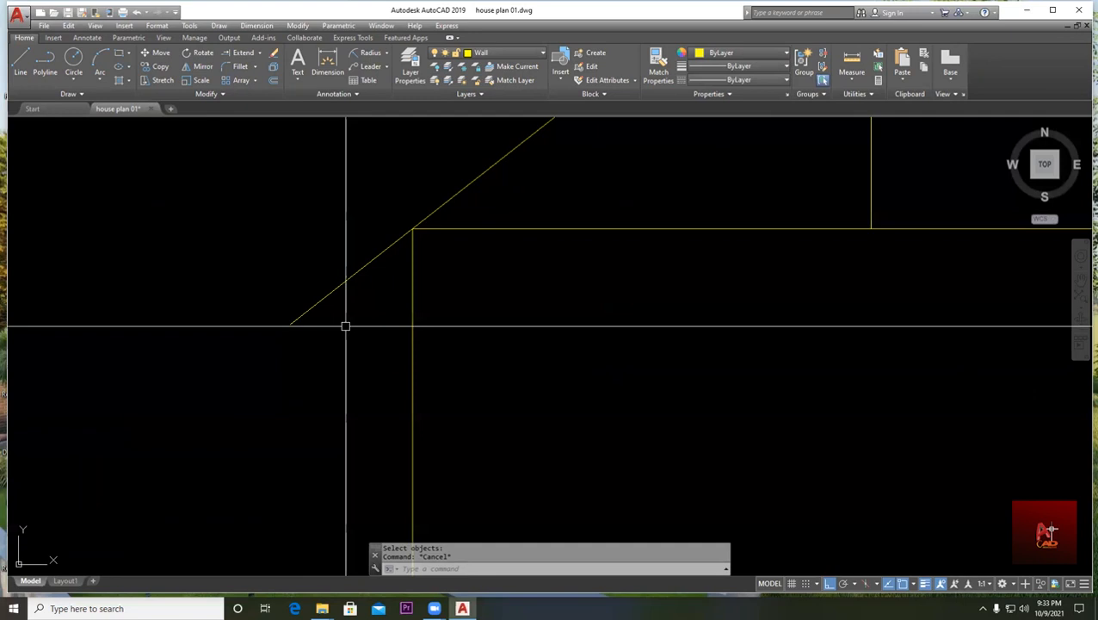
scroll(378, 310, "down", 2)
left_click(386, 53)
left_click(368, 77)
left_click(323, 319)
left_click(399, 320)
left_click(350, 374)
scroll(392, 353, "down", 3)
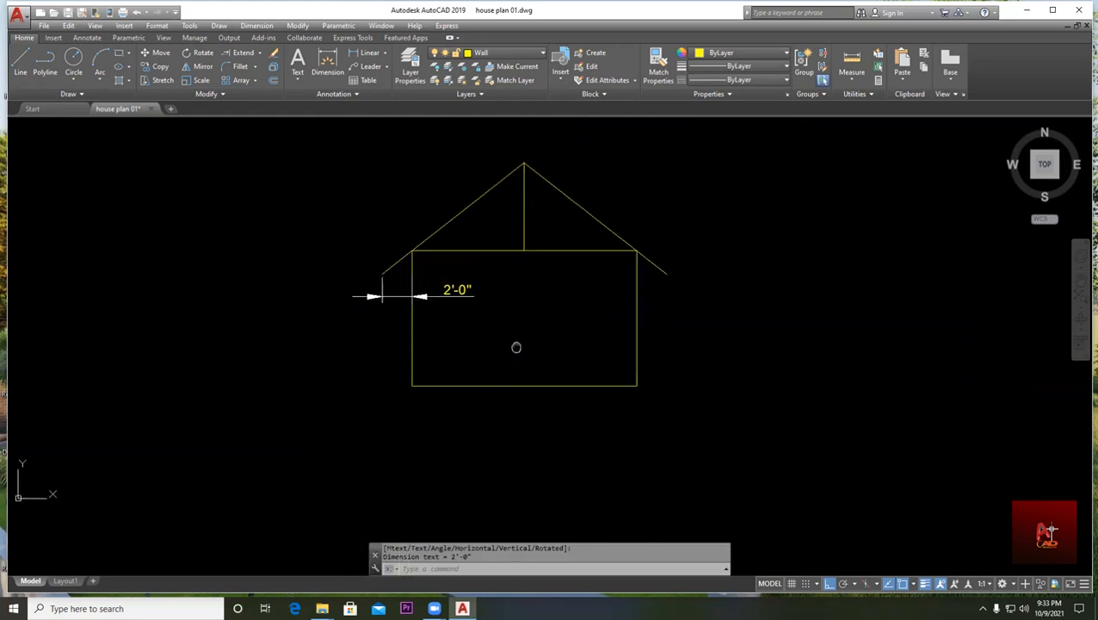
scroll(428, 324, "up", 2)
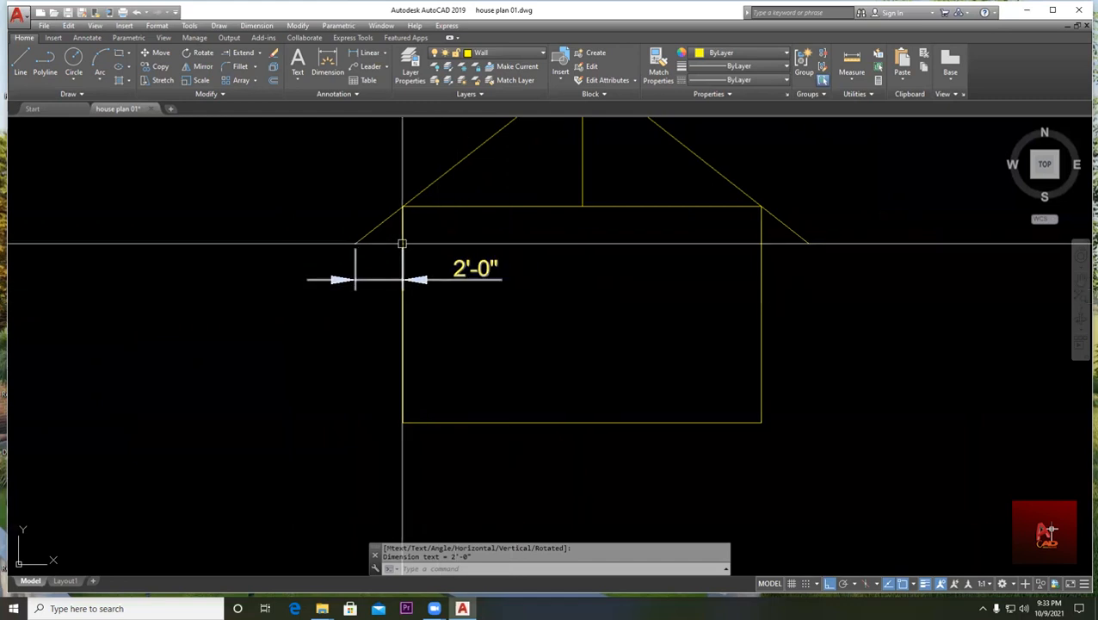
middle_click_drag(378, 218, 342, 280)
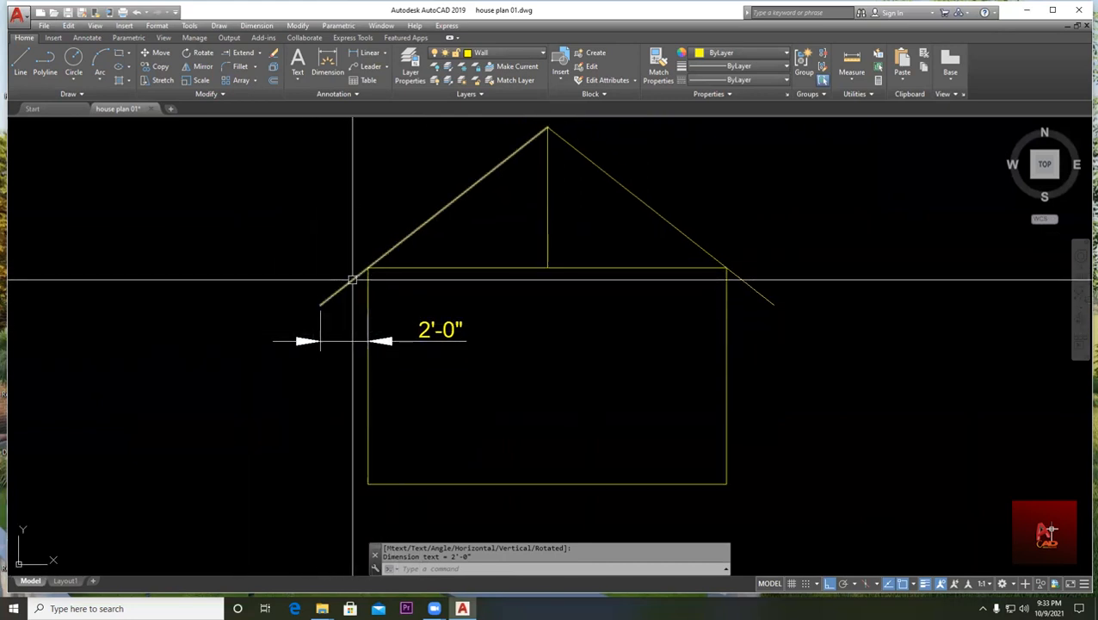
- Erase the linear dimension below the left eave
scroll(352, 279, "down", 2)
middle_click_drag(439, 353, 484, 316)
type("E")
key("Return")
key("Escape")
- Draw two vertical construction lines, one through the left wall and one through the right wall of the house
left_click(69, 93)
left_click(45, 109)
type("v")
key("Return")
left_click(406, 278)
key("Escape")
key("Return")
left_click(631, 301)
left_click(632, 379)
key("Escape")
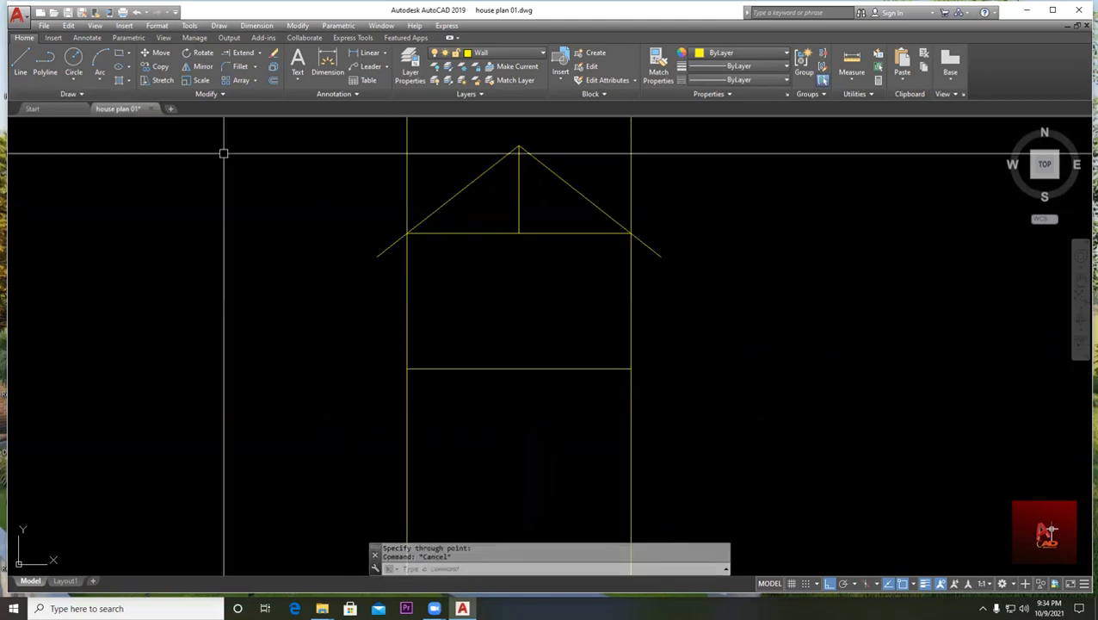
- Offset both vertical construction lines 3' outward from the walls
left_click(274, 80)
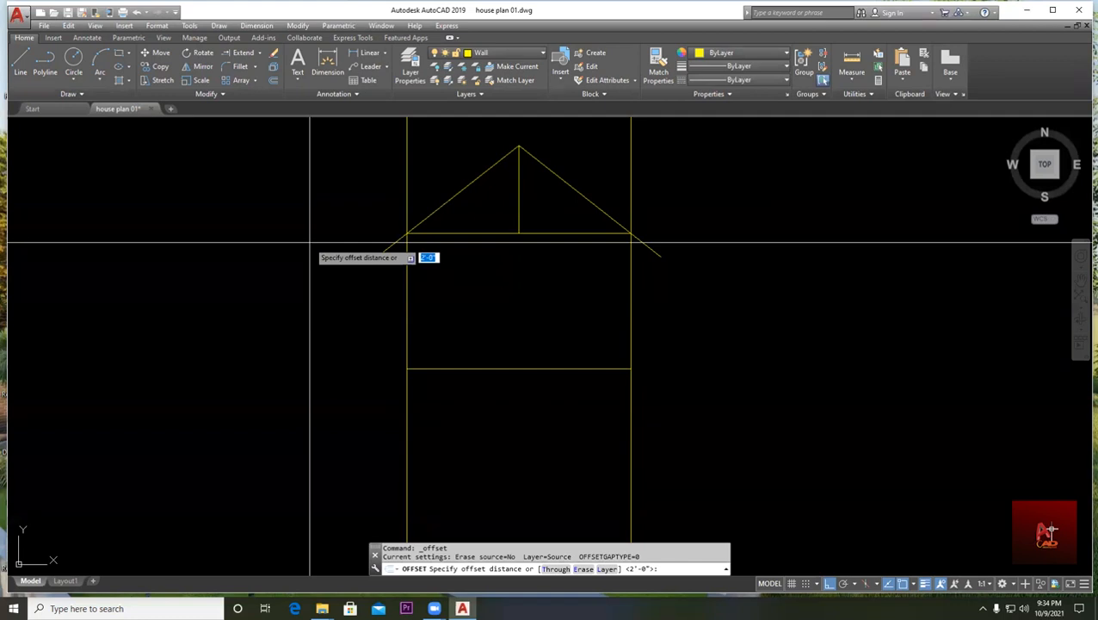
type("3")
key("Return")
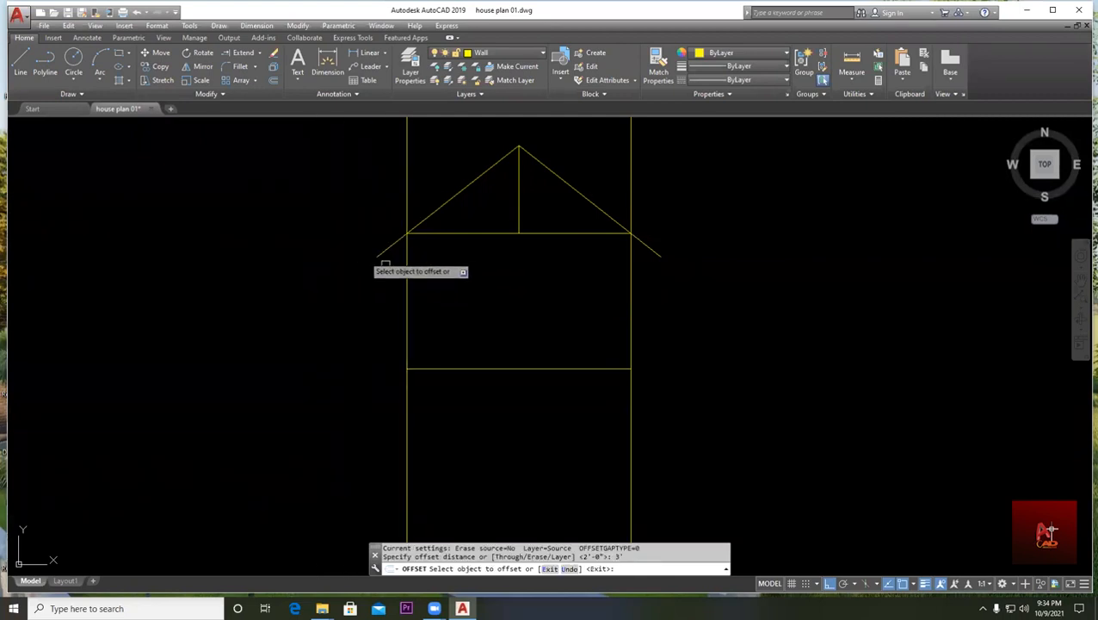
left_click(405, 171)
left_click(168, 198)
left_click(631, 189)
left_click(738, 179)
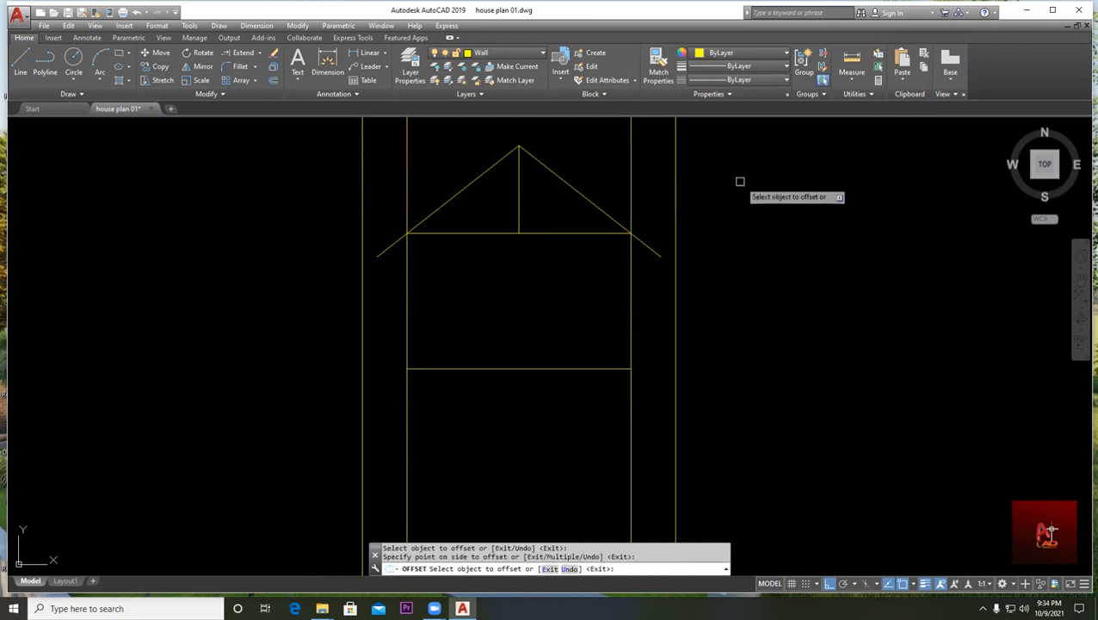
key("Escape")
- Extend both roof slopes outward to the outer construction lines
left_click(244, 53)
key("Return")
left_click(379, 254)
left_click(624, 227)
key("Escape")
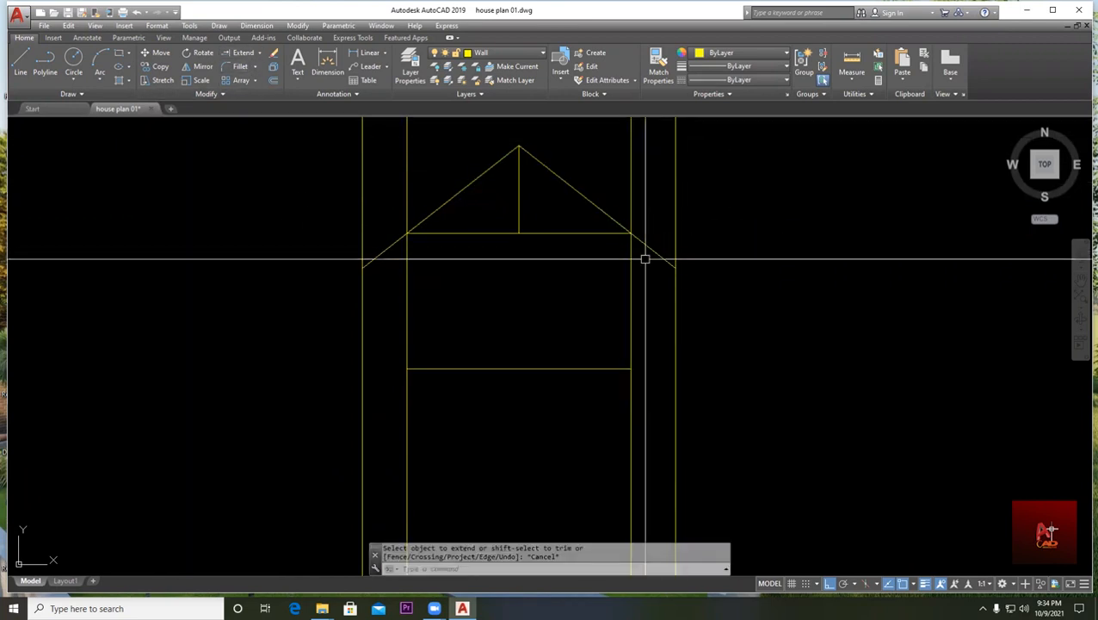
- Erase all four vertical construction lines around the house outline
type("e")
key("Return")
left_click(728, 460)
left_click(327, 463)
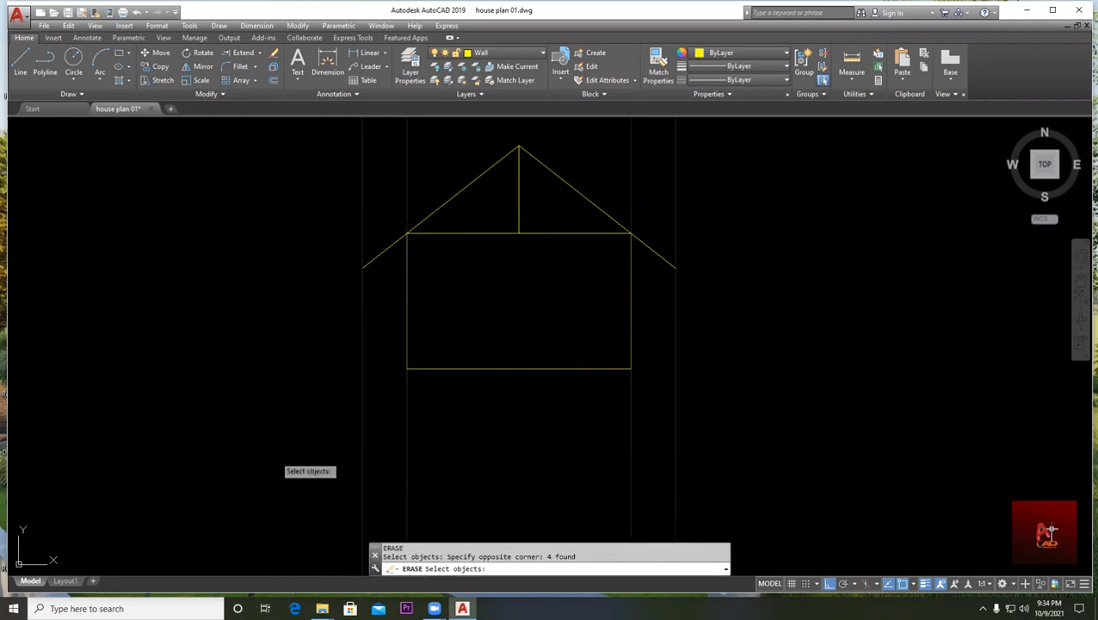
key("Return")
key("Escape")
- Add horizontal linear dimensions from each eave tip to its adjacent wall, placed below the eaves
left_click(366, 53)
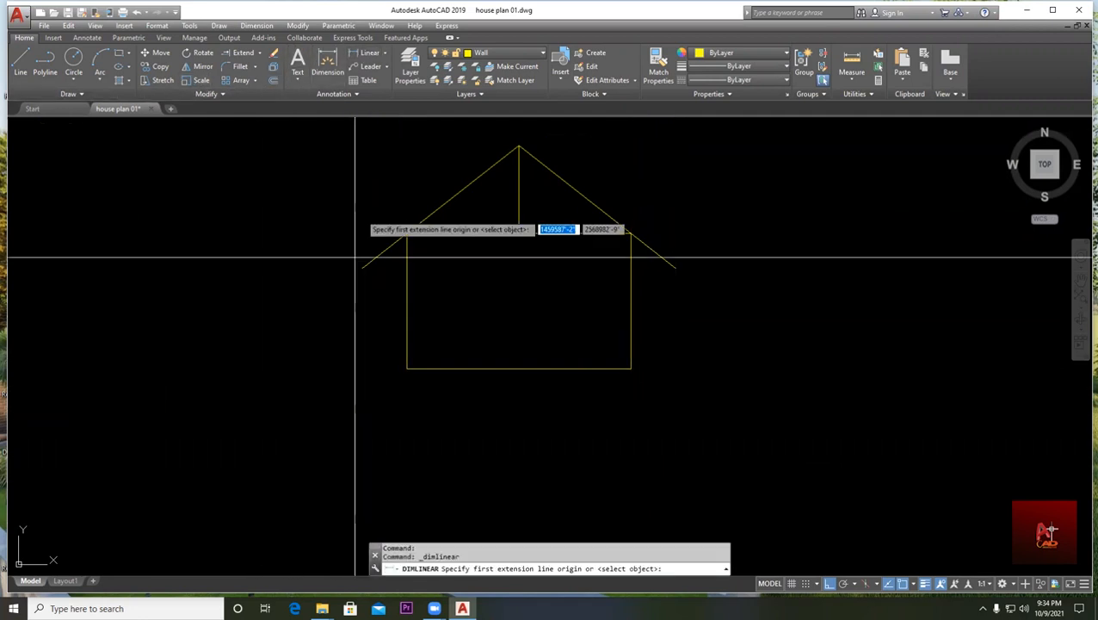
left_click(362, 267)
left_click(406, 268)
left_click(376, 303)
key("Return")
left_click(676, 267)
left_click(638, 275)
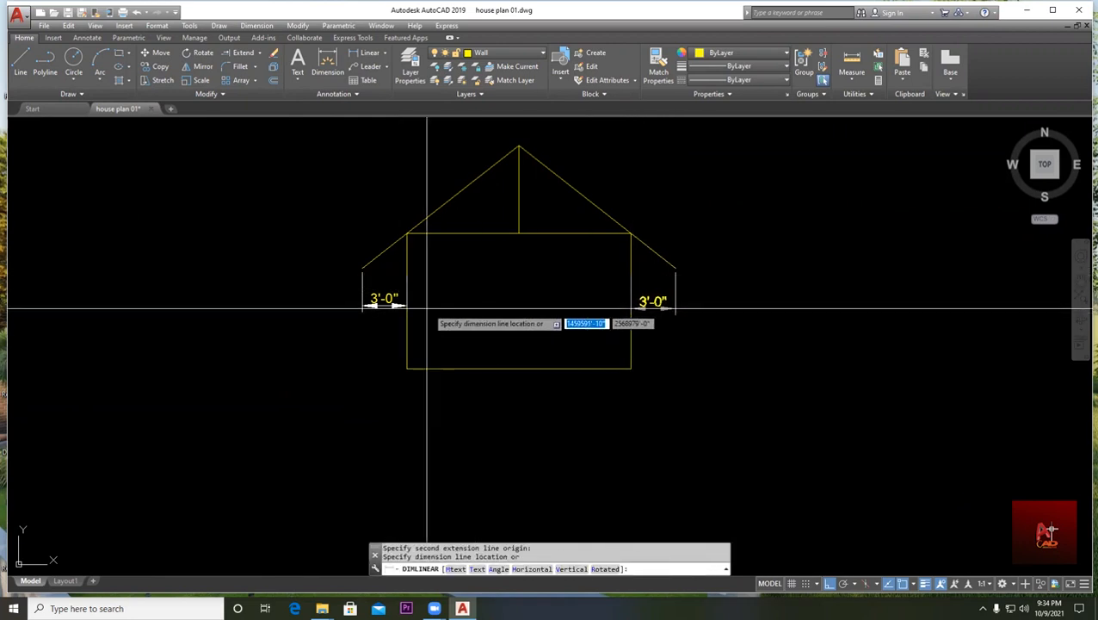
left_click(397, 303)
key("Escape")
- Erase the vertical centre line between the roof ridge and the top of the walls
middle_click_drag(648, 335, 661, 289)
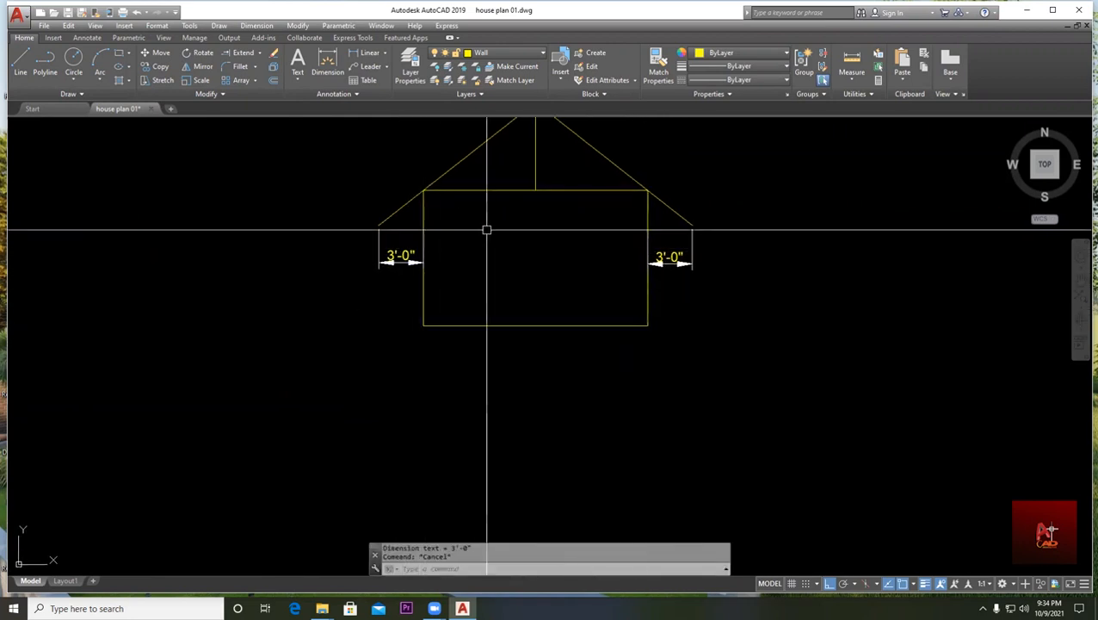
middle_click_drag(516, 200, 473, 315)
type("e")
key("Return")
left_click(512, 272)
left_click(448, 264)
key("Return")
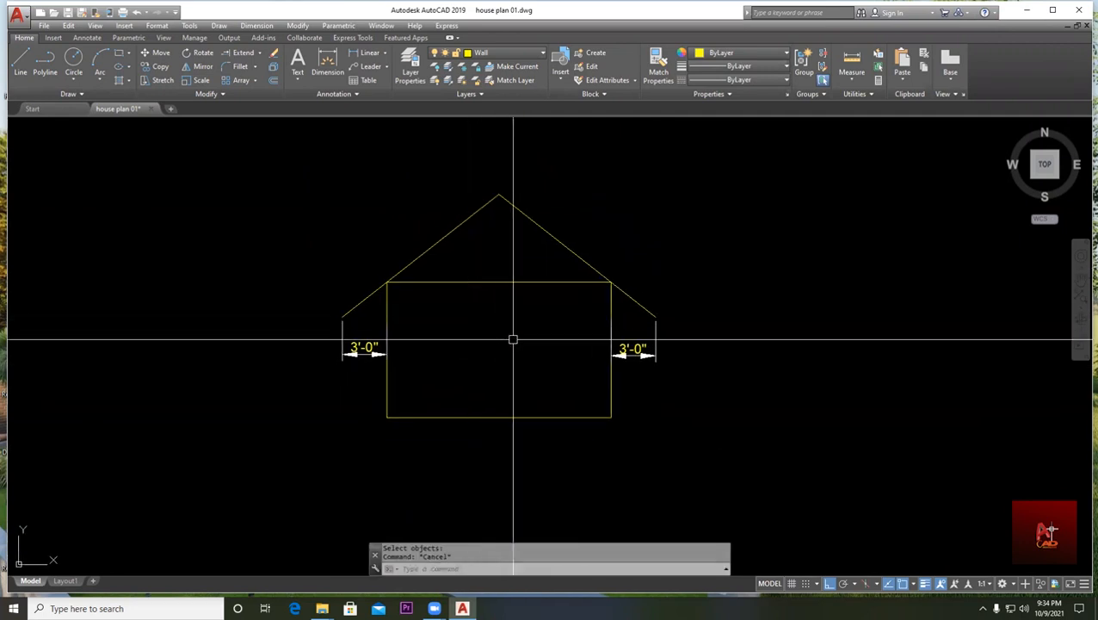
- Trim the left roof overhang back to the wall's upper corner
scroll(513, 332, "up", 2)
mouse_move(513, 303)
middle_mouse_down()
mouse_move(510, 292)
mouse_move(496, 337)
middle_mouse_up()
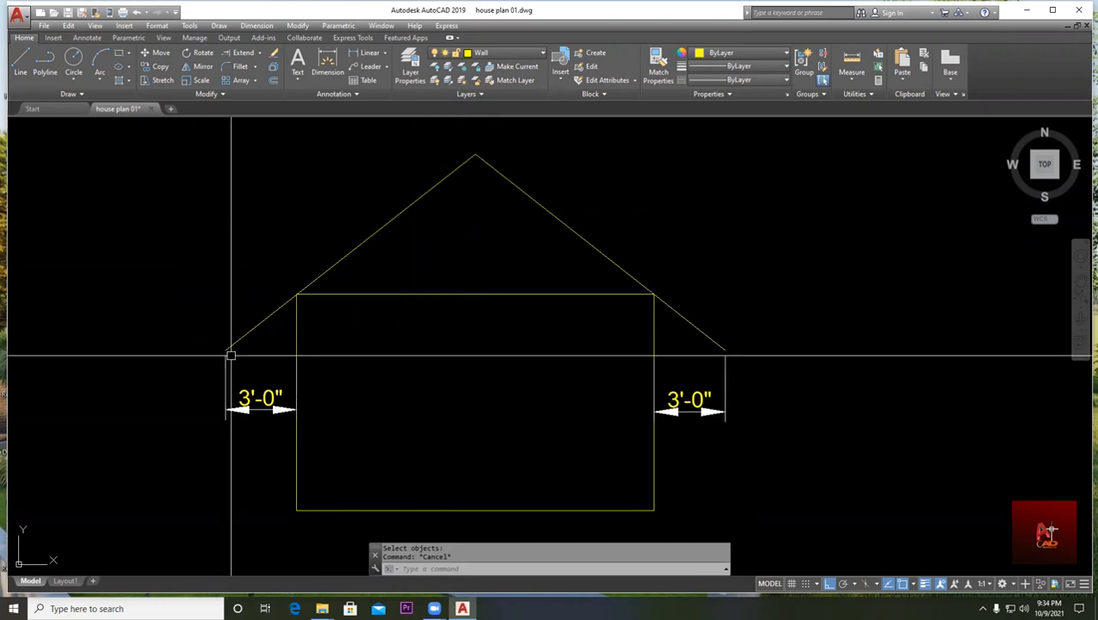
middle_click_drag(297, 399, 330, 329)
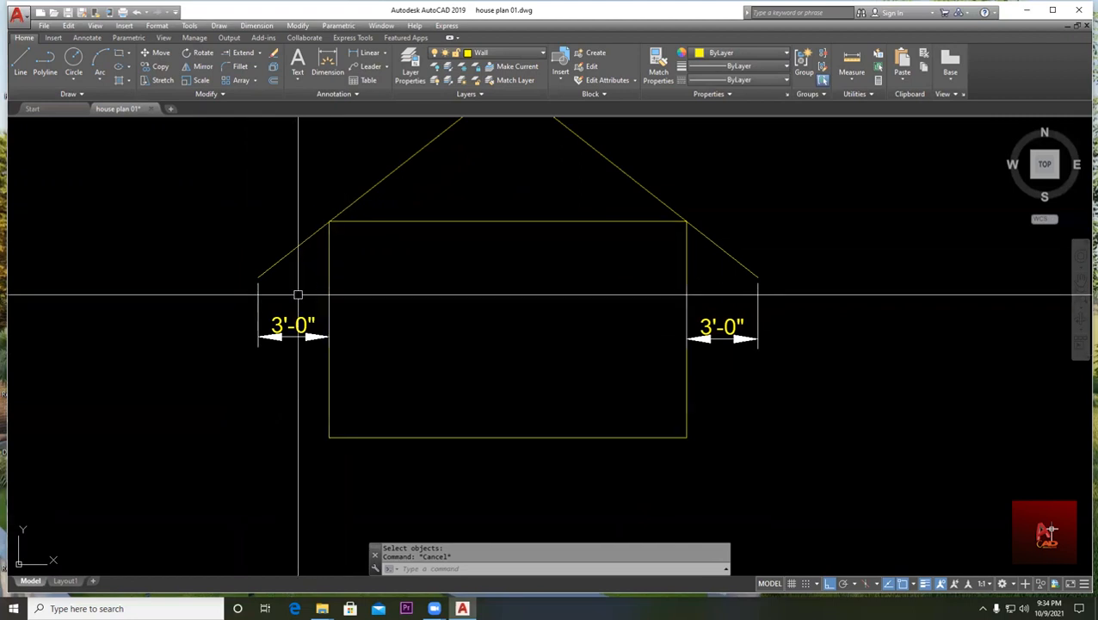
middle_click_drag(358, 221, 303, 278)
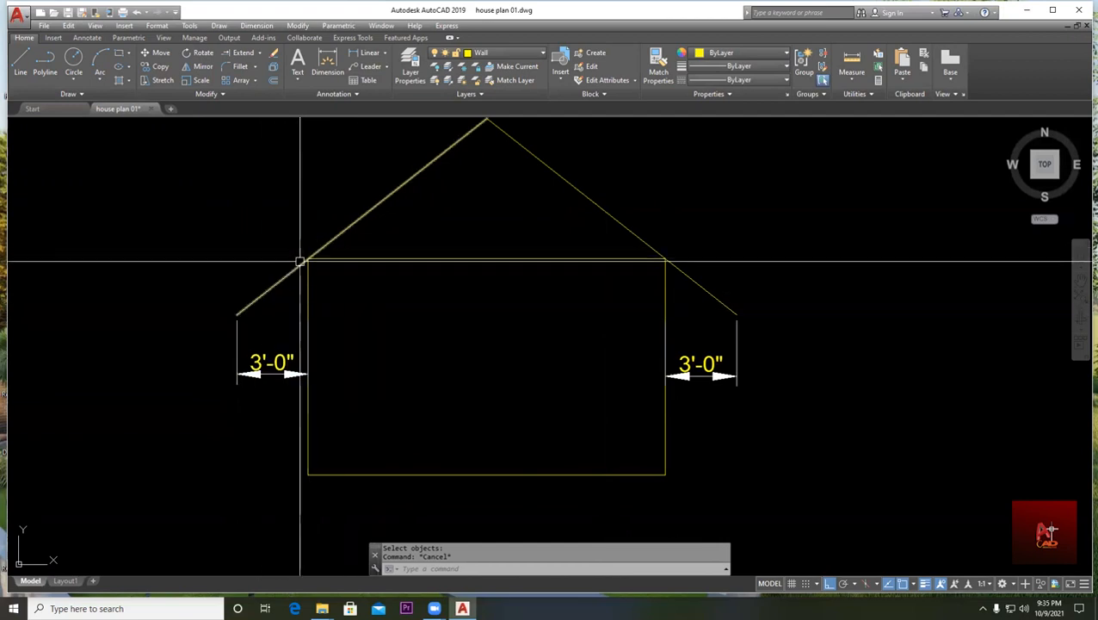
type("tr")
key("Return")
key("Return")
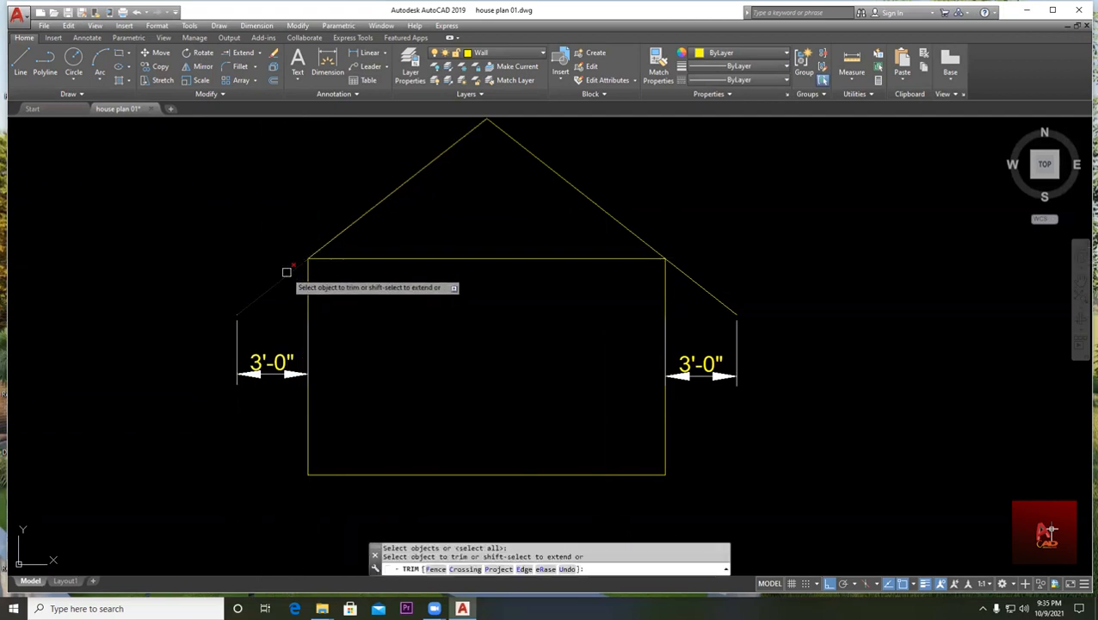
left_click(286, 272)
key("Escape")
scroll(310, 258, "up", 3)
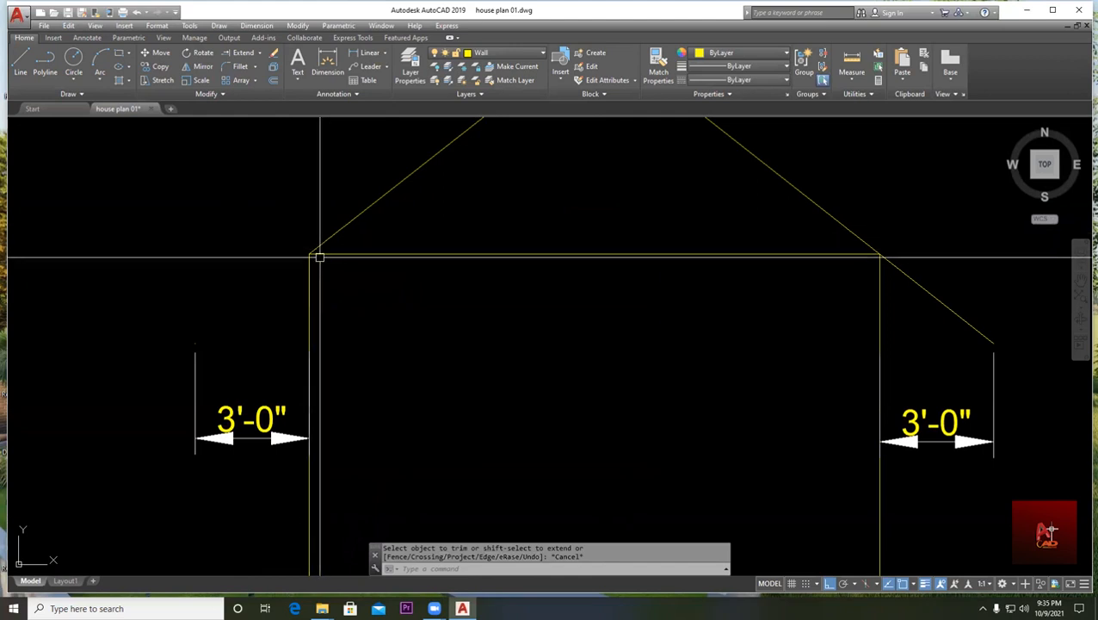
middle_click_drag(484, 134, 464, 265)
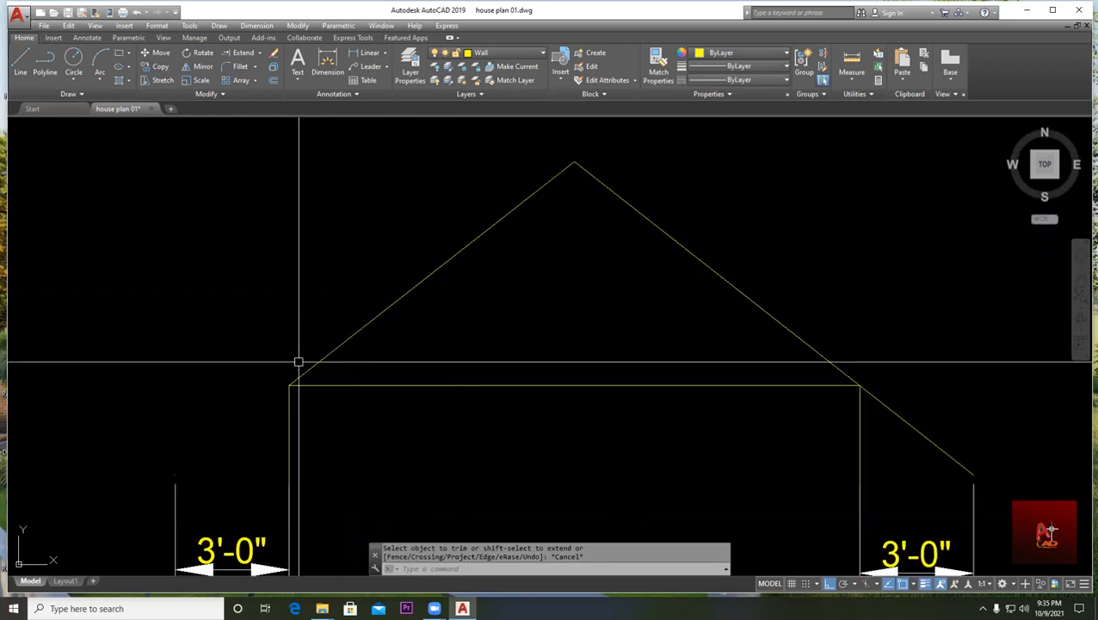
scroll(292, 469, "down", 3)
middle_click_drag(293, 521, 317, 425)
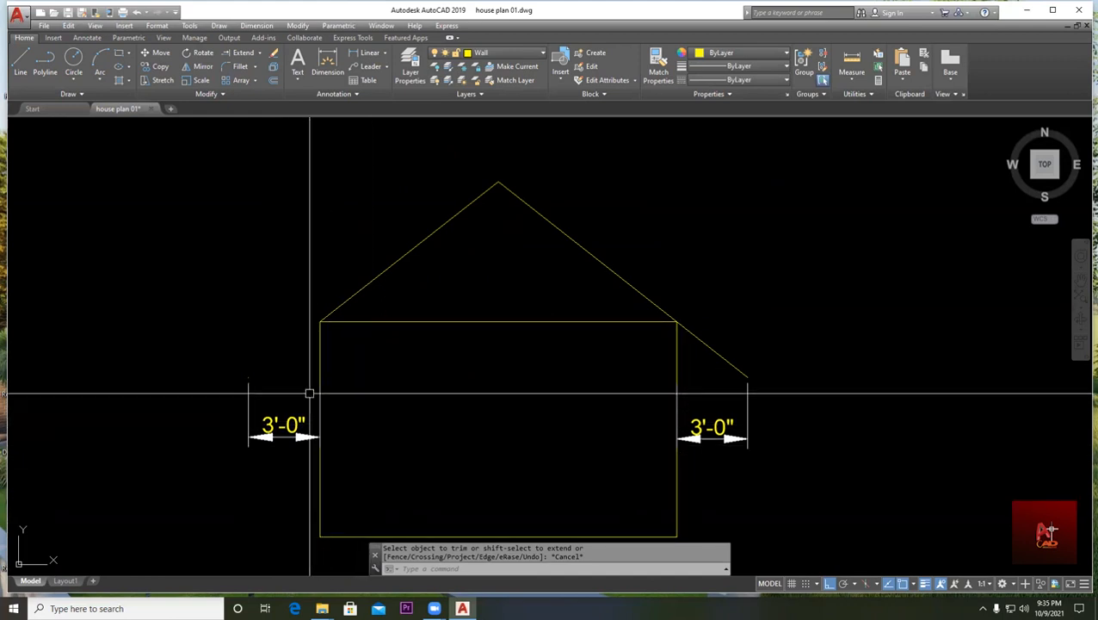
- Undo the trim of the left roof overhang
key("ctrl+z")
key("ctrl+z")
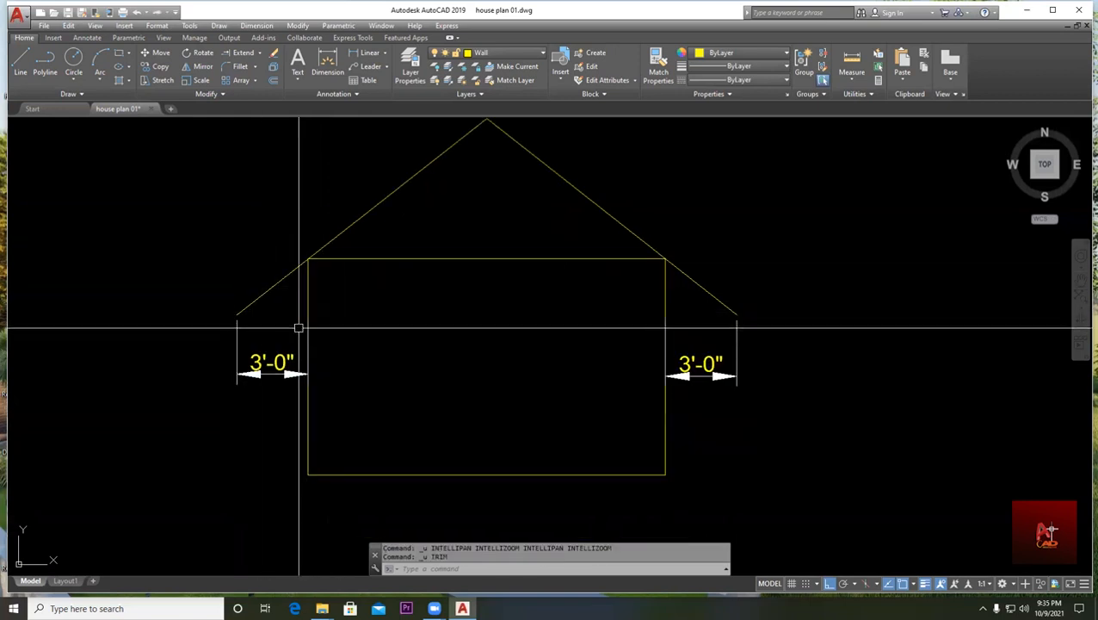
scroll(310, 344, "down", 2)
scroll(280, 325, "up", 2)
scroll(268, 331, "up", 2)
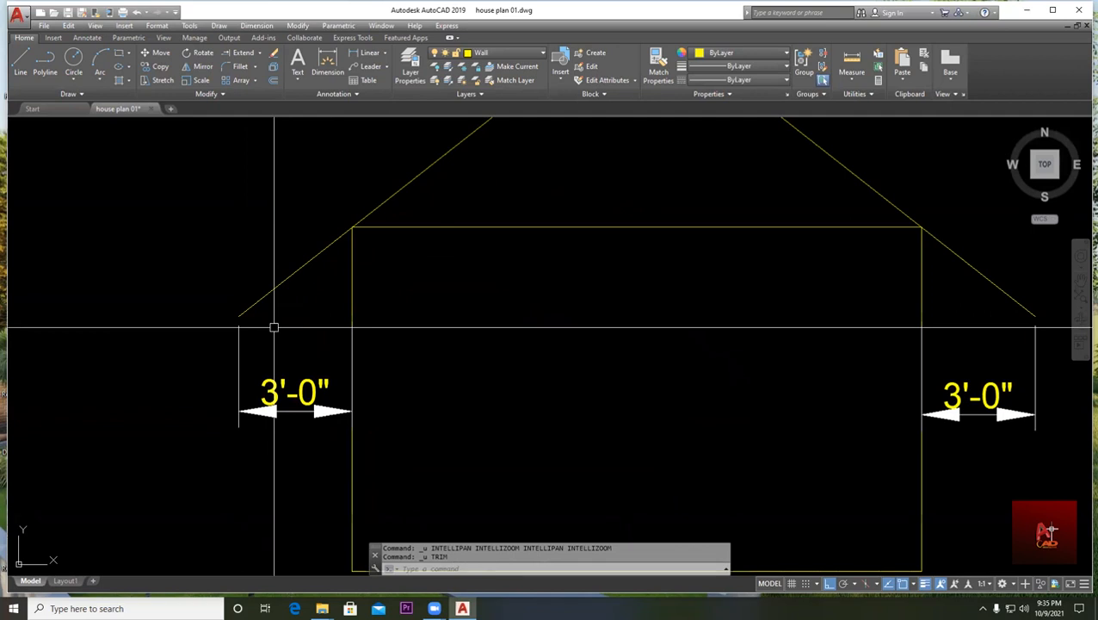
scroll(275, 326, "down", 4)
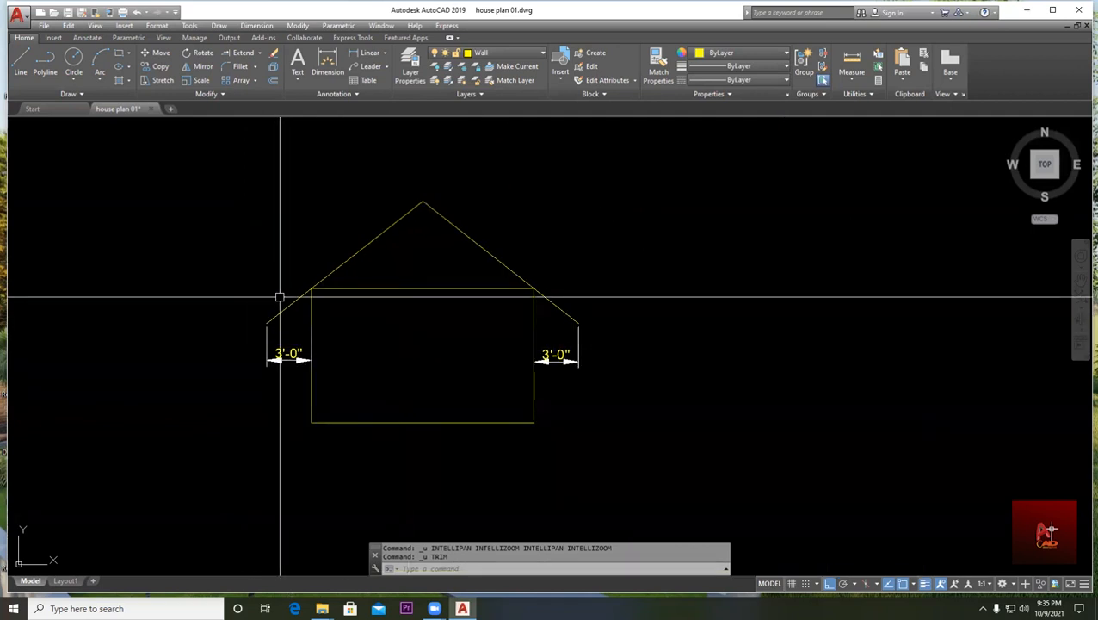
scroll(327, 286, "up", 5)
scroll(456, 265, "down", 4)
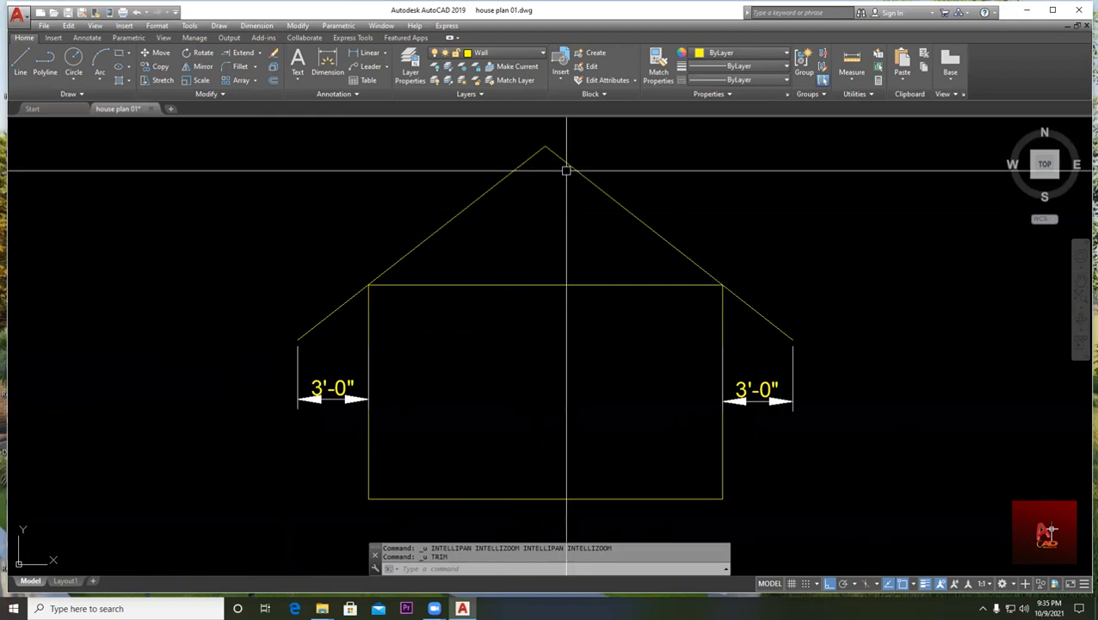
scroll(567, 169, "down", 4)
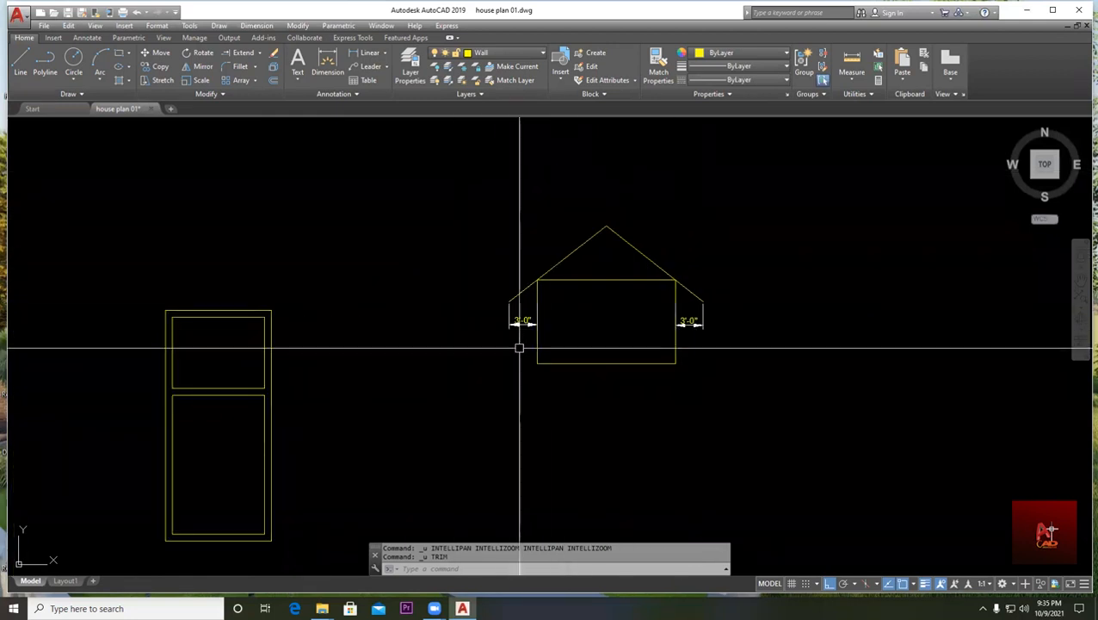
scroll(592, 346, "down", 2)
middle_click_drag(546, 353, 710, 297)
scroll(770, 277, "up", 2)
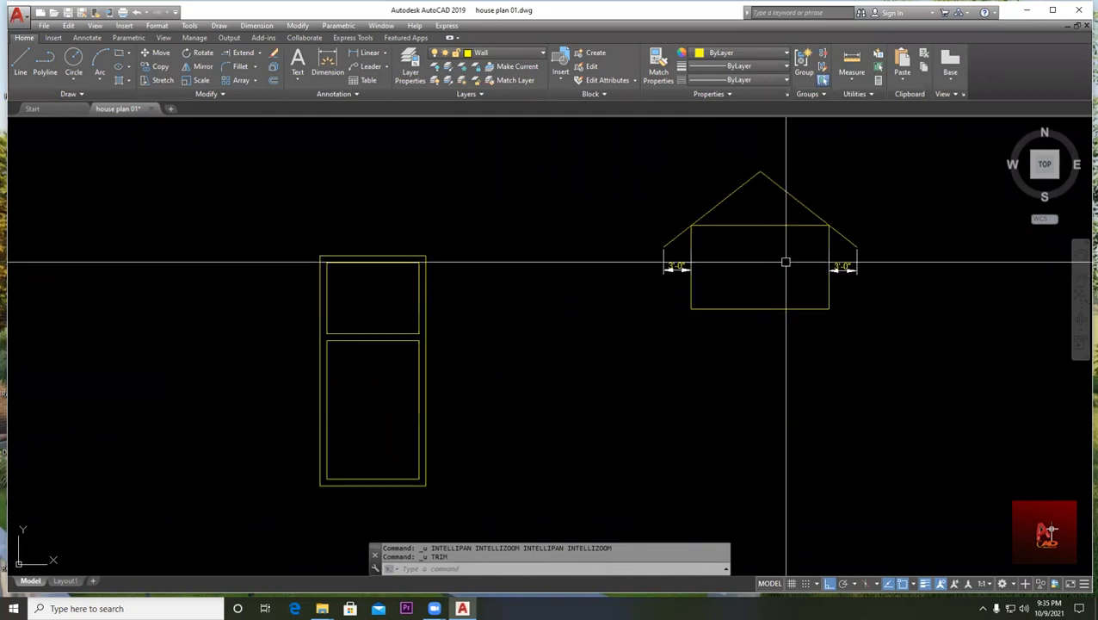
middle_click_drag(479, 340, 593, 292)
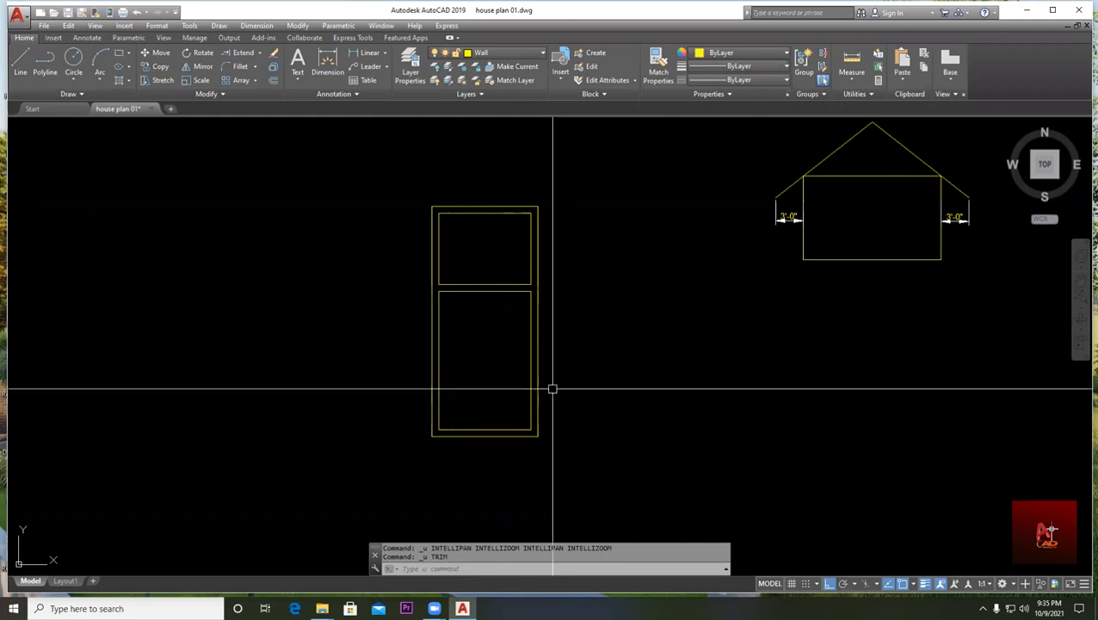
middle_click_drag(552, 389, 466, 400)
middle_click_drag(549, 373, 476, 409)
middle_click_drag(599, 267, 508, 286)
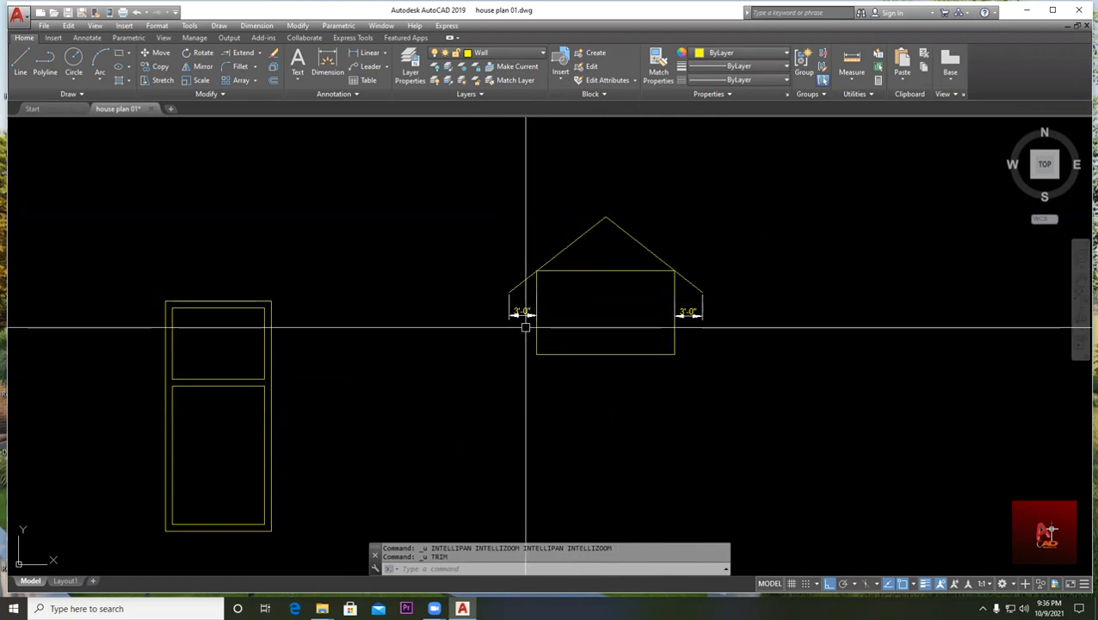
- Switch to File Explorer, view the roof types picture 9547417_orig-1 from Cad Class\New folder (2) enlarged, and return to the AutoCAD drawing
mouse_move(322, 606)
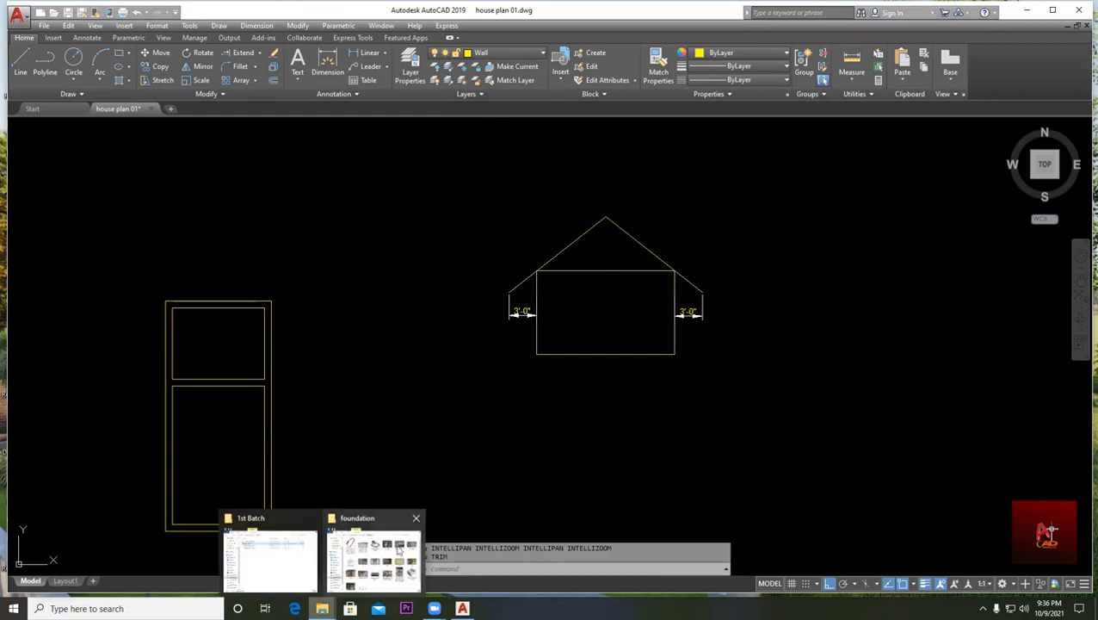
left_click(375, 564)
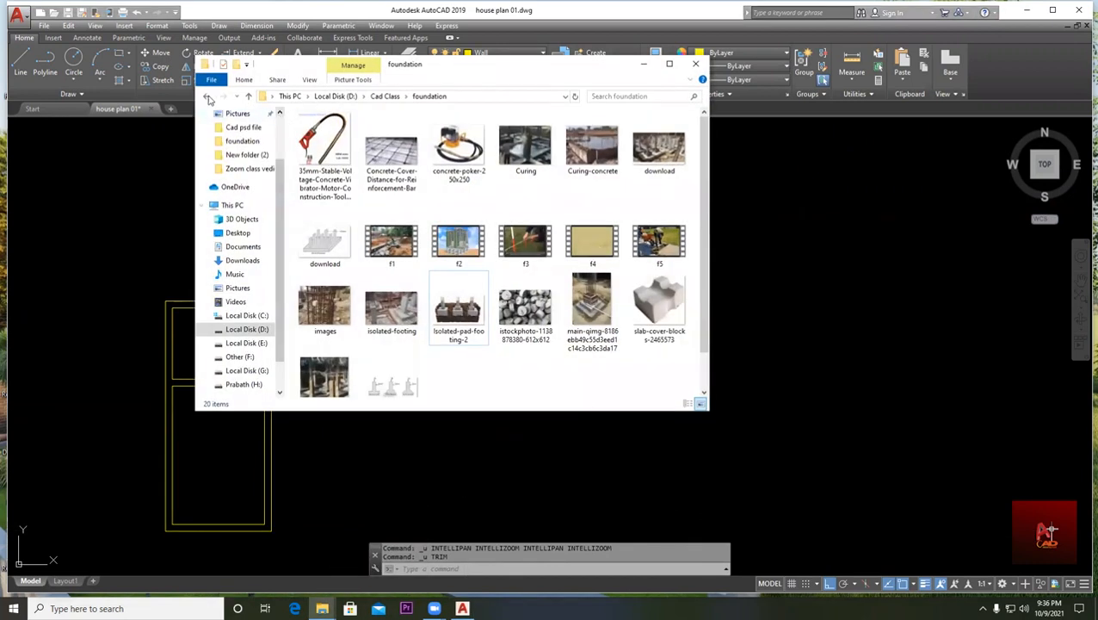
left_click(206, 95)
double_click(337, 158)
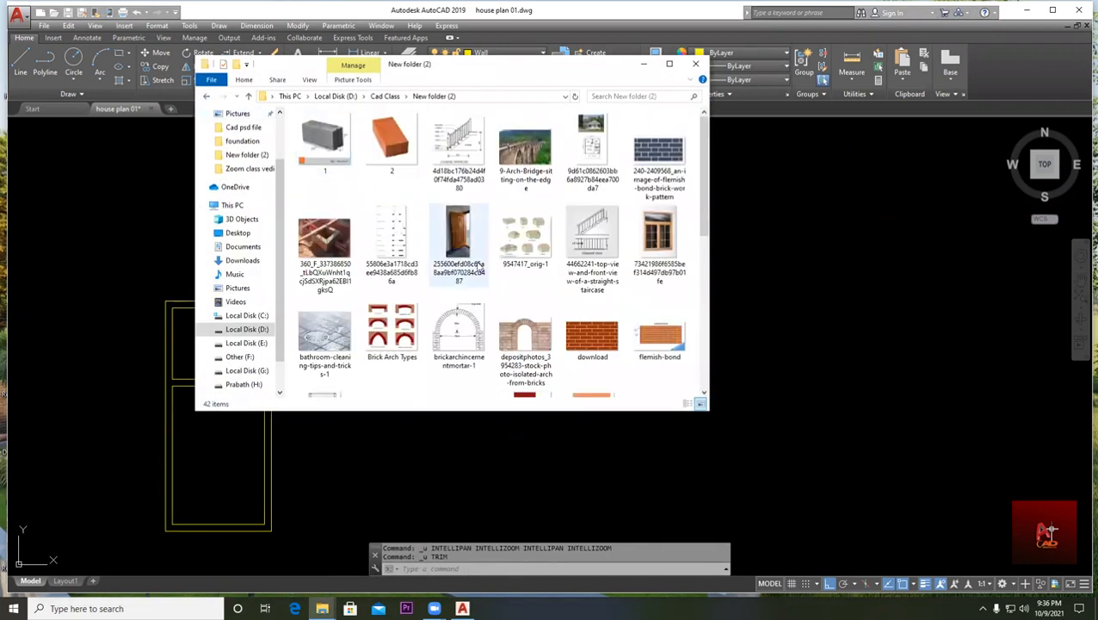
double_click(525, 236)
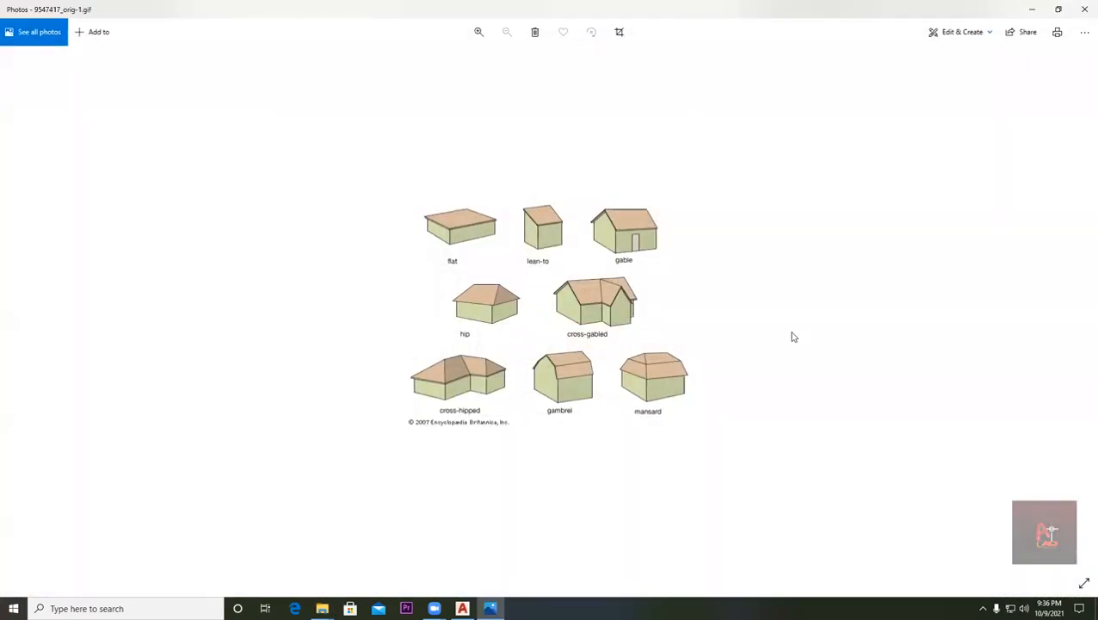
left_click(480, 32)
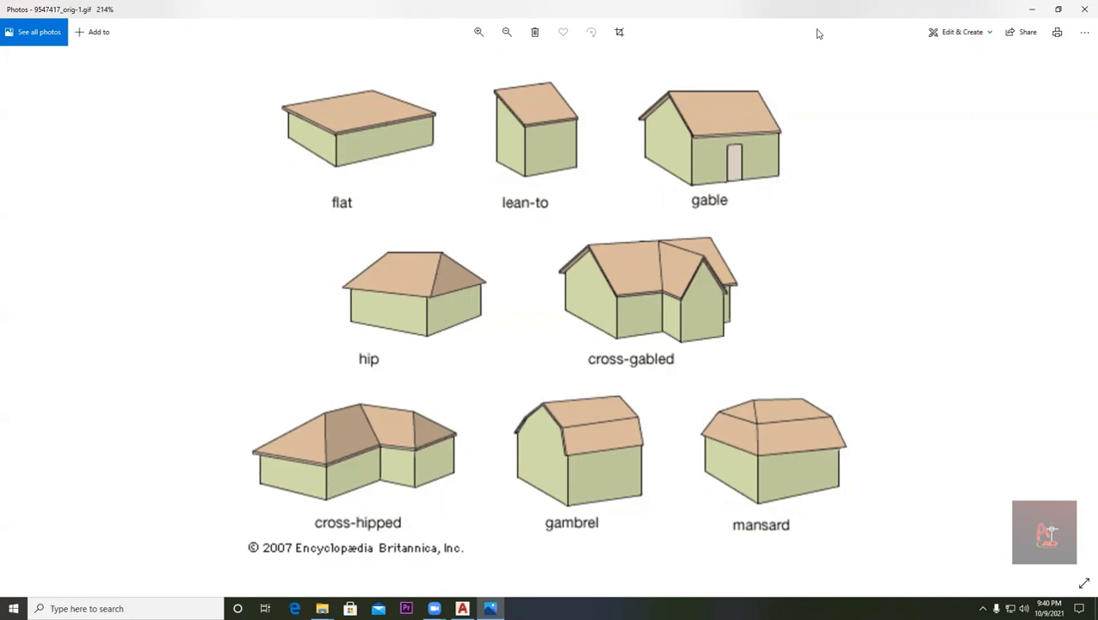
left_click(1082, 10)
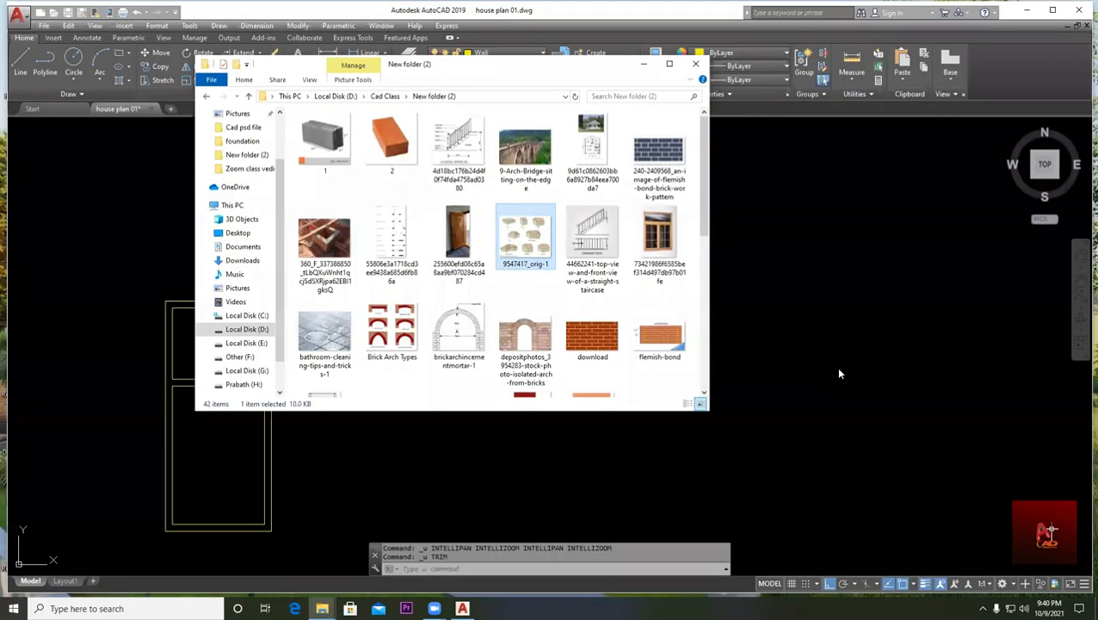
left_click(643, 64)
scroll(563, 307, "down", 2)
middle_click_drag(410, 380, 483, 326)
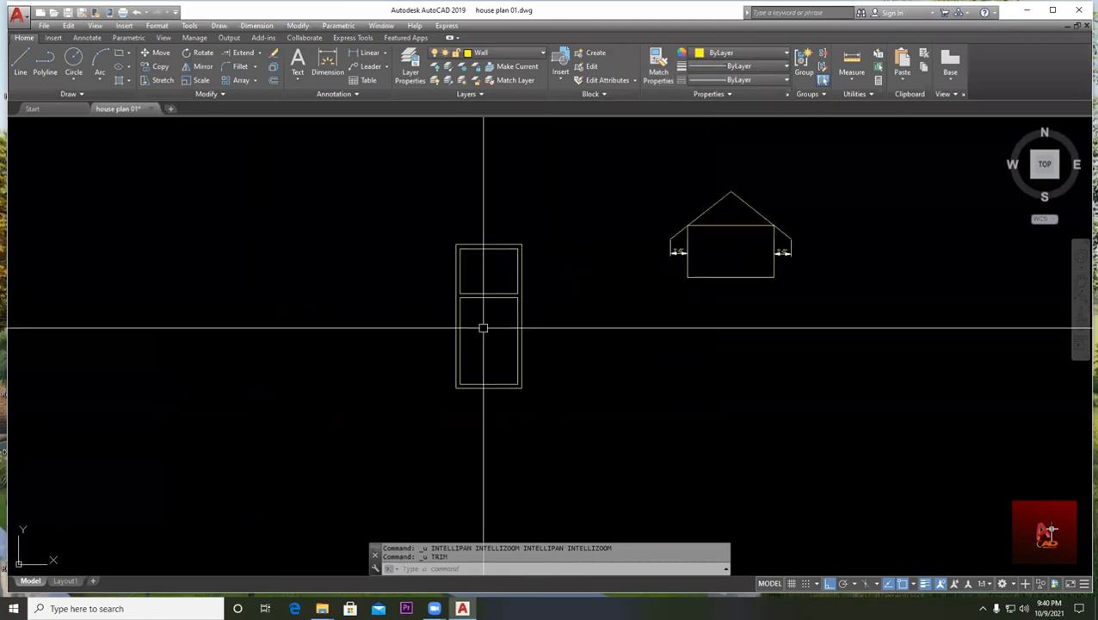
scroll(520, 272, "up", 2)
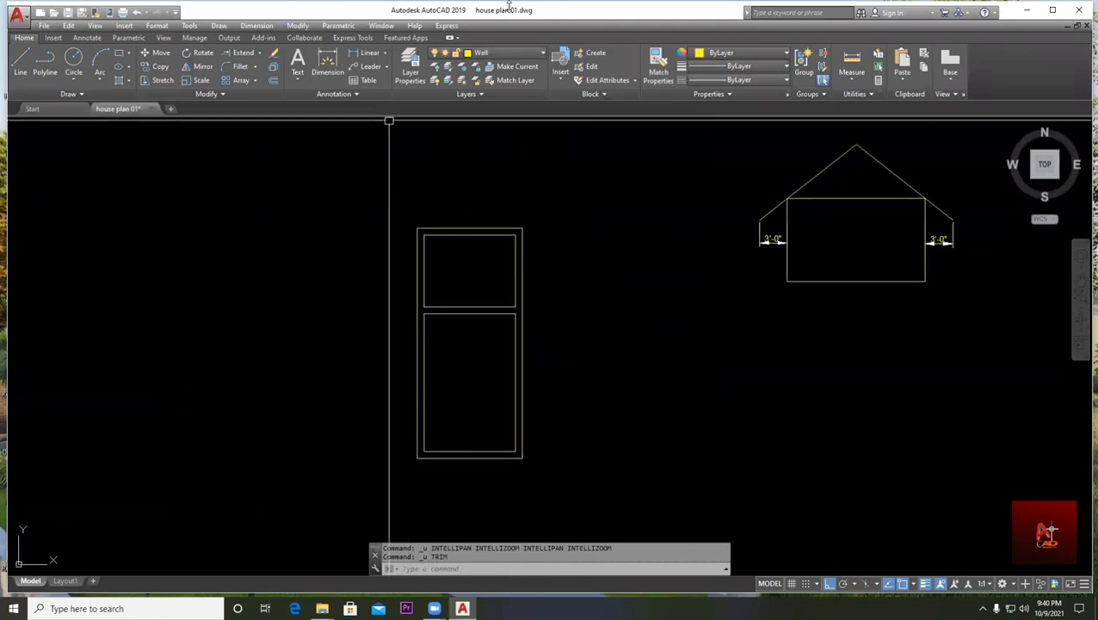
mouse_move(433, 609)
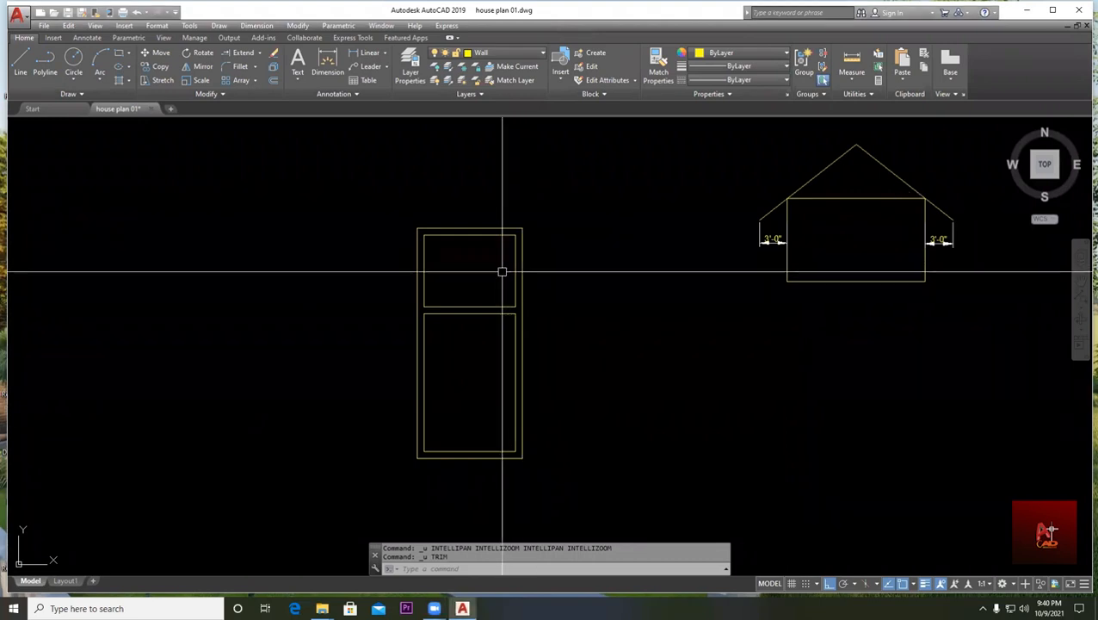
scroll(500, 292, "down", 2)
middle_click_drag(500, 304, 500, 311)
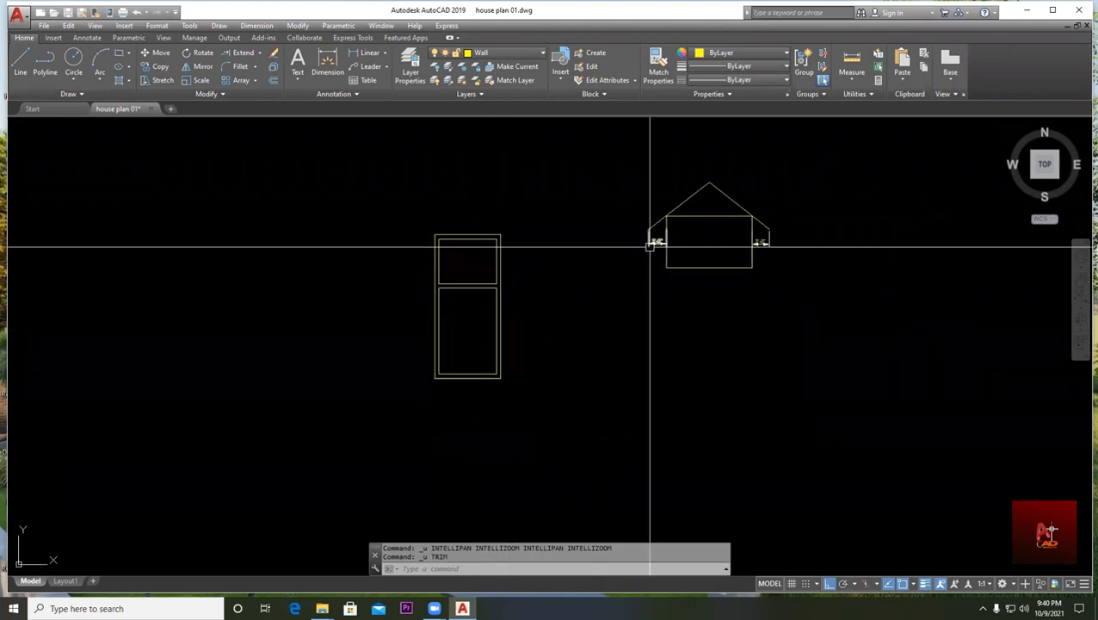
scroll(658, 253, "up", 2)
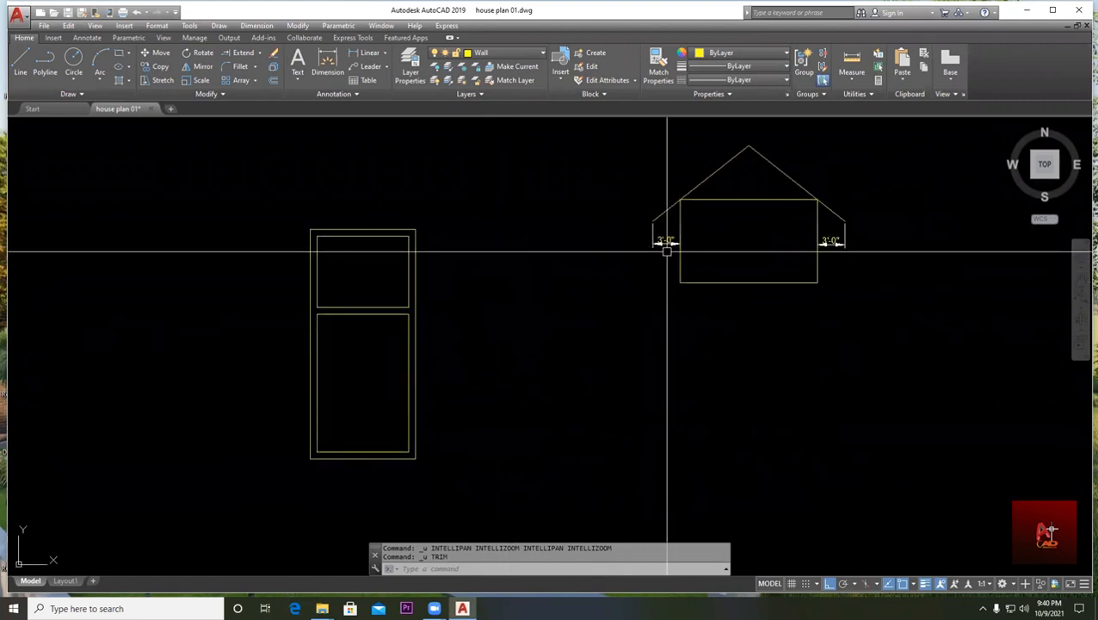
- Examine the two-room floor plan and the gabled elevation with its dimensioned roof overhangs
scroll(503, 260, "down", 1)
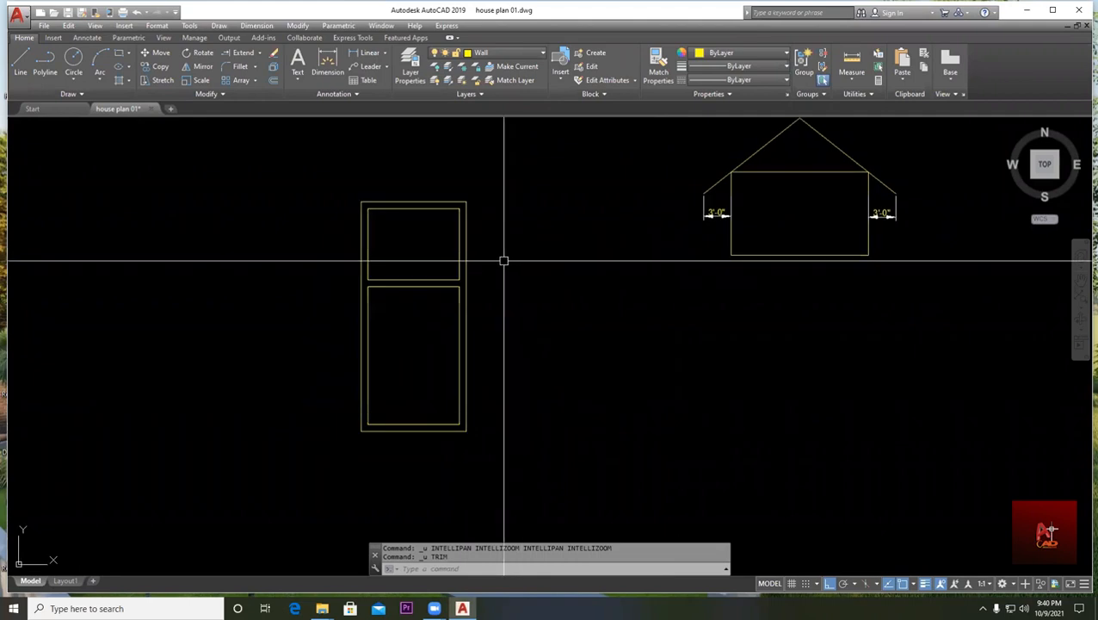
scroll(663, 248, "down", 1)
scroll(703, 182, "up", 1)
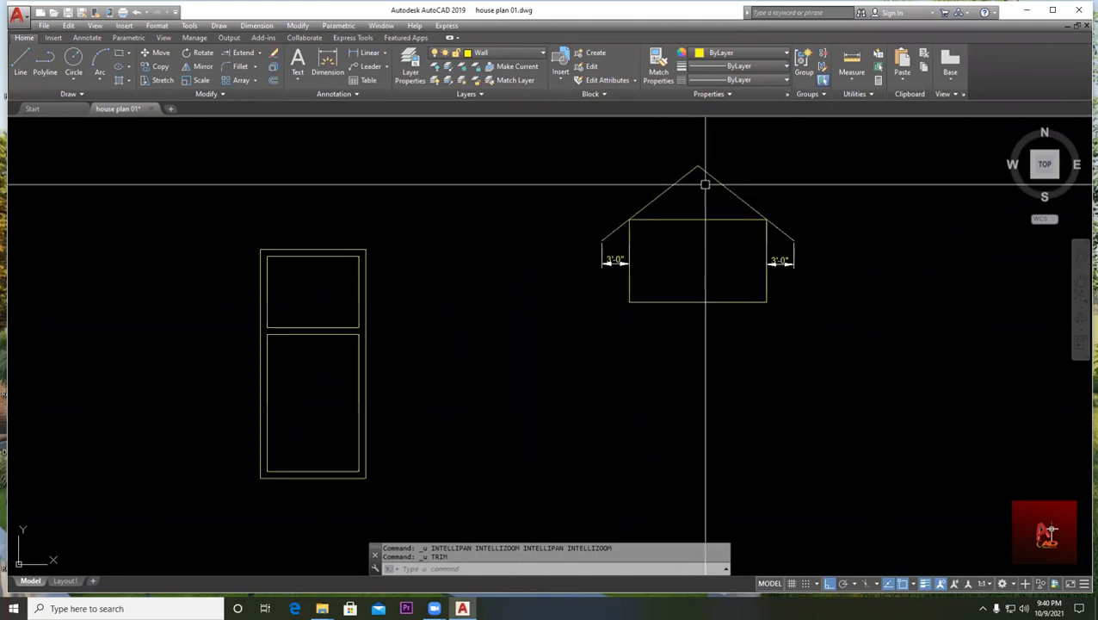
scroll(700, 164, "up", 1)
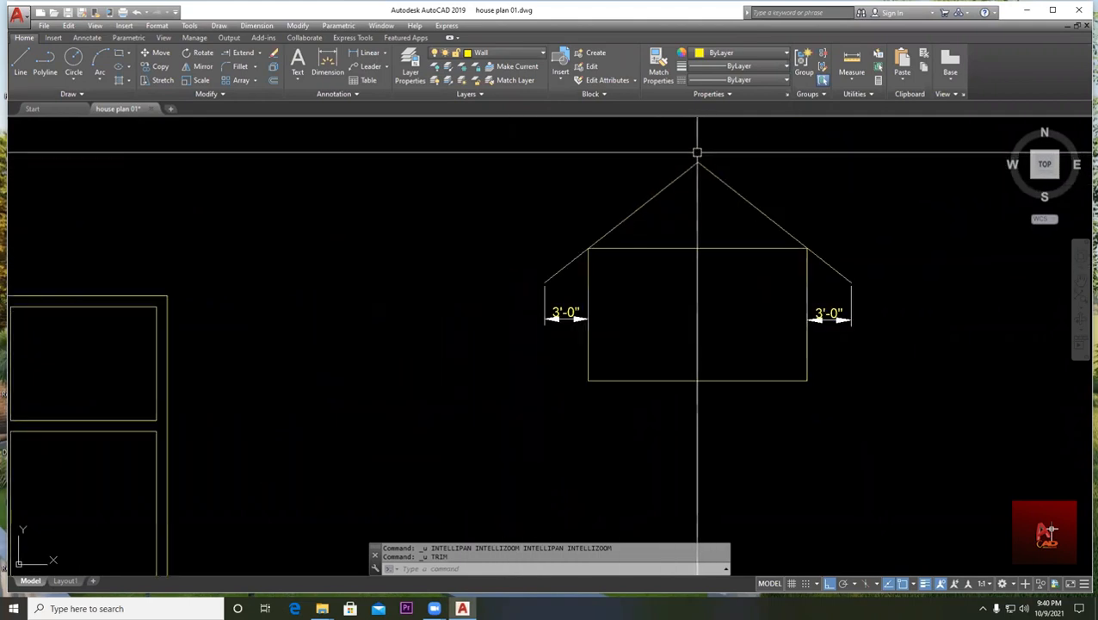
scroll(731, 370, "down", 2)
middle_click_drag(410, 392, 410, 301)
scroll(461, 248, "up", 2)
scroll(540, 305, "down", 1)
middle_click_drag(545, 288, 533, 242)
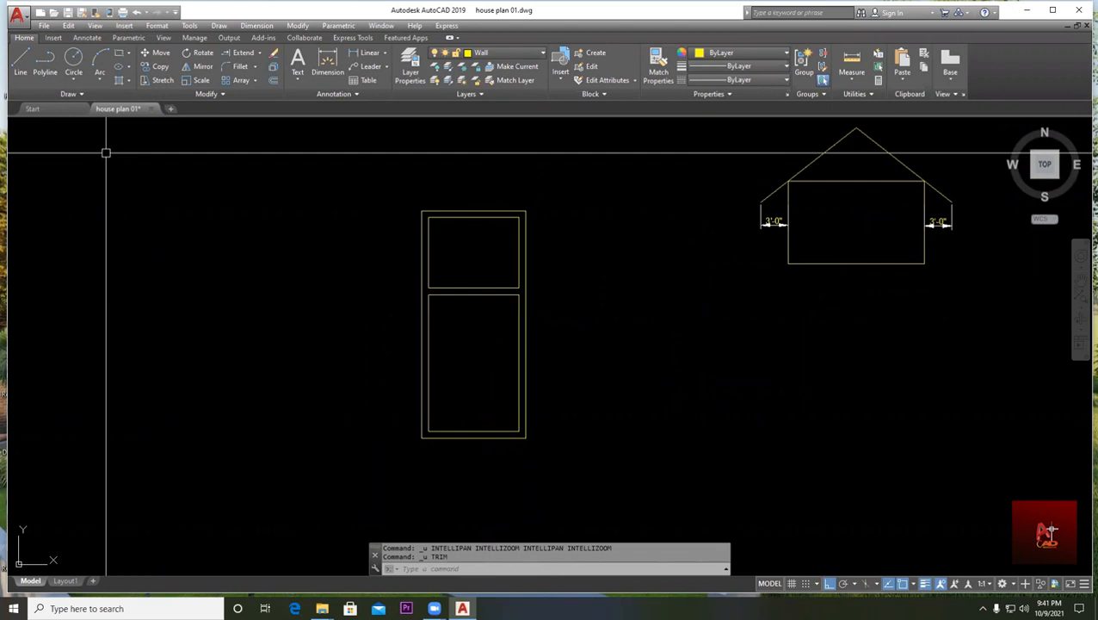
- Draw vertical construction lines through the floor plan's left and right outer wall edges
left_click(63, 96)
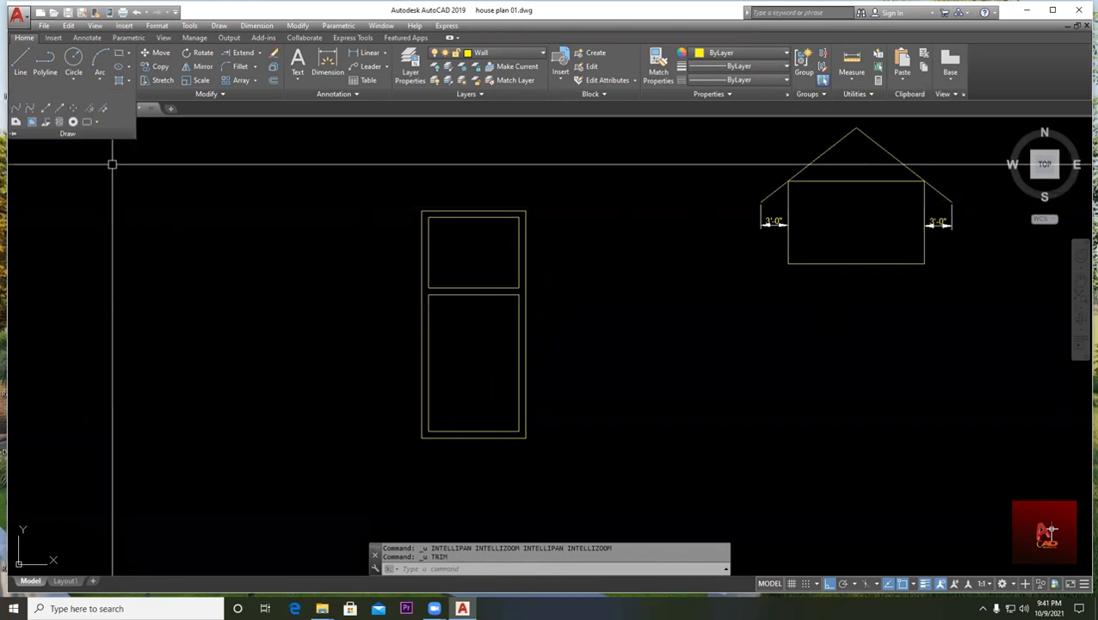
left_click(47, 110)
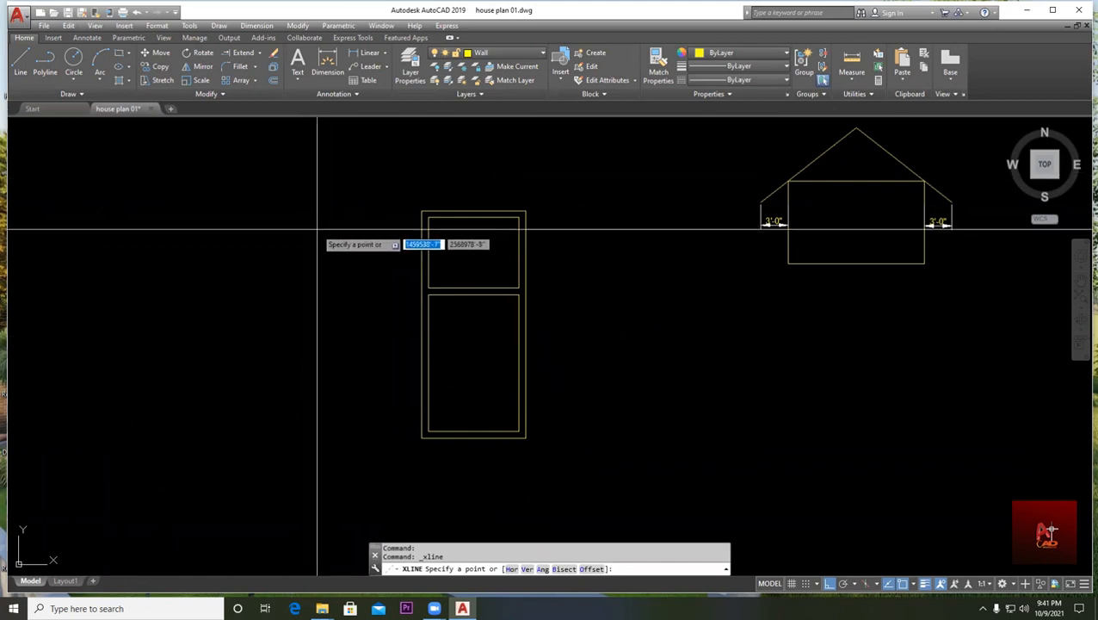
type("v")
key("Return")
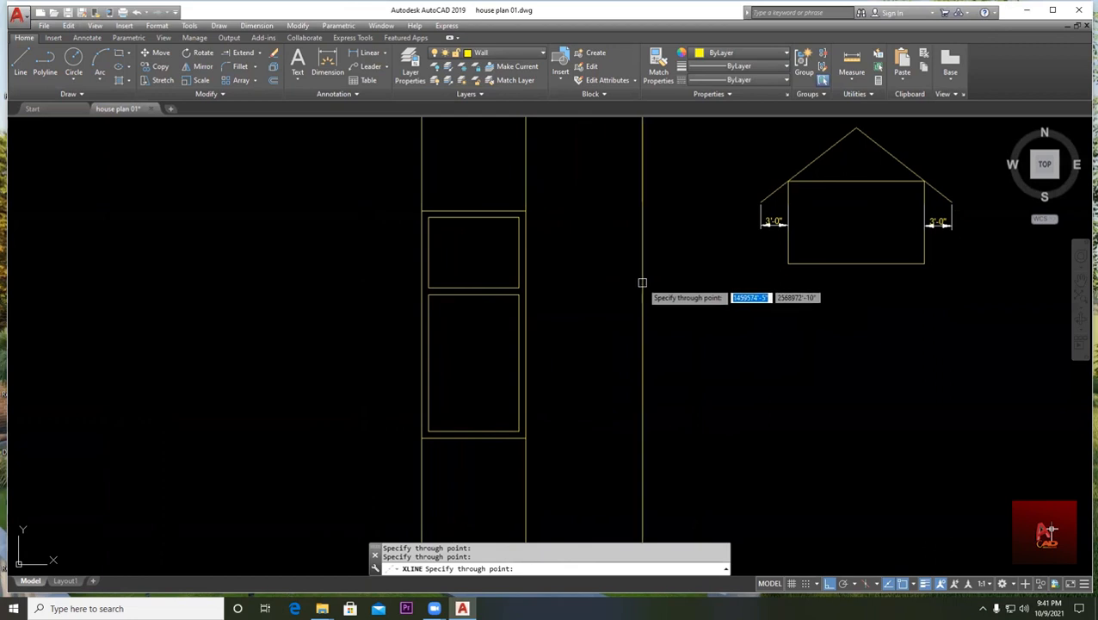
key("Escape")
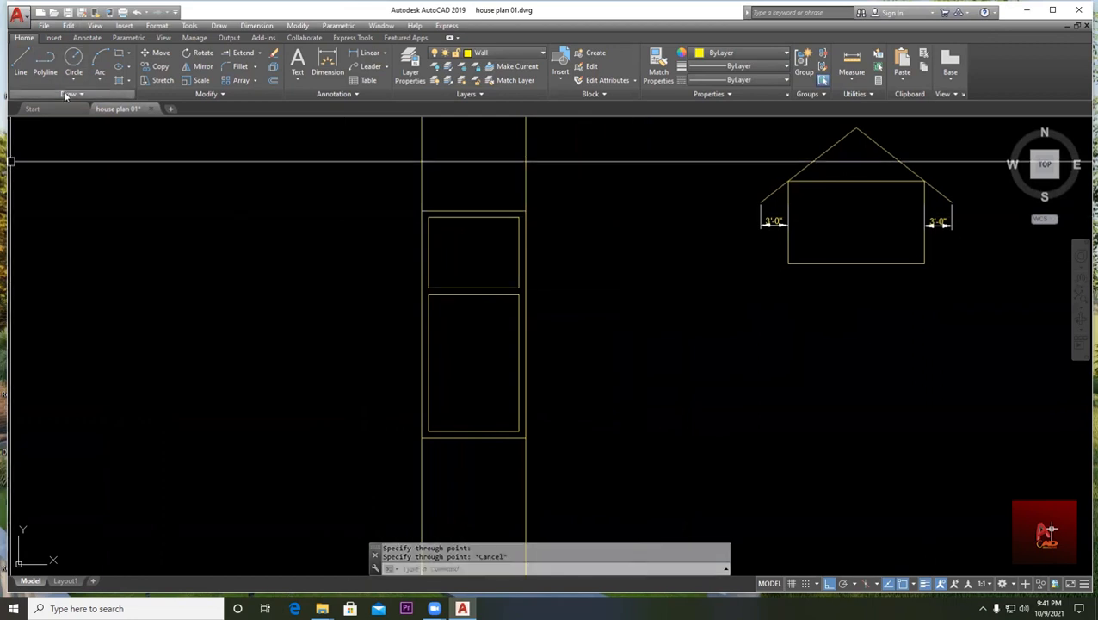
- Draw horizontal construction lines through the floor plan's top and bottom outer wall edges
left_click(46, 112)
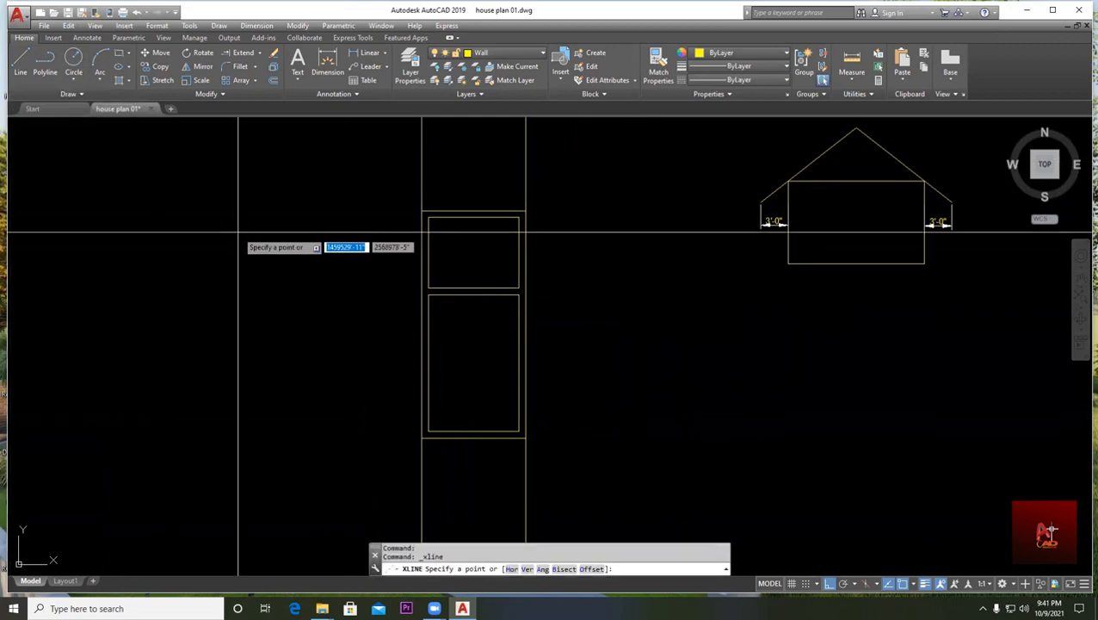
key("Return")
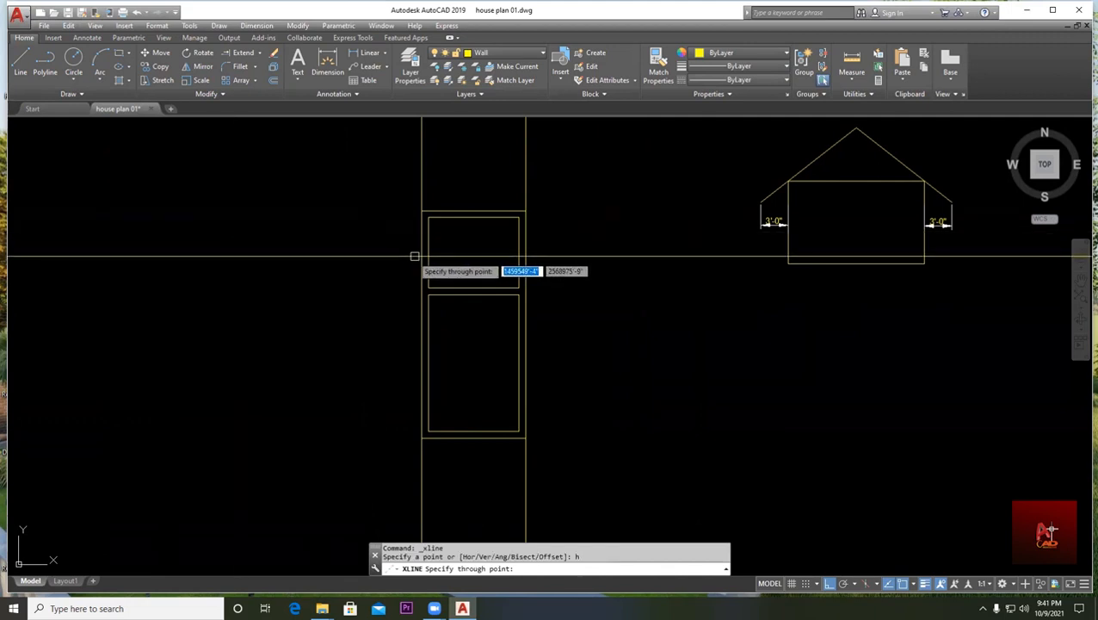
left_click(473, 210)
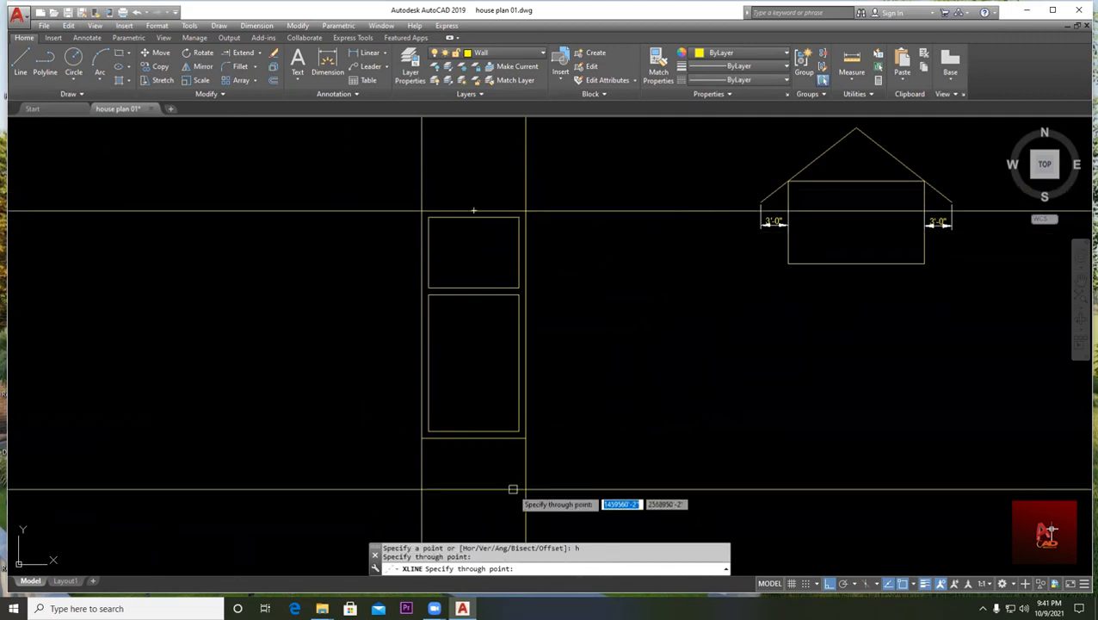
left_click(479, 439)
scroll(627, 399, "down", 3)
scroll(532, 400, "up", 1)
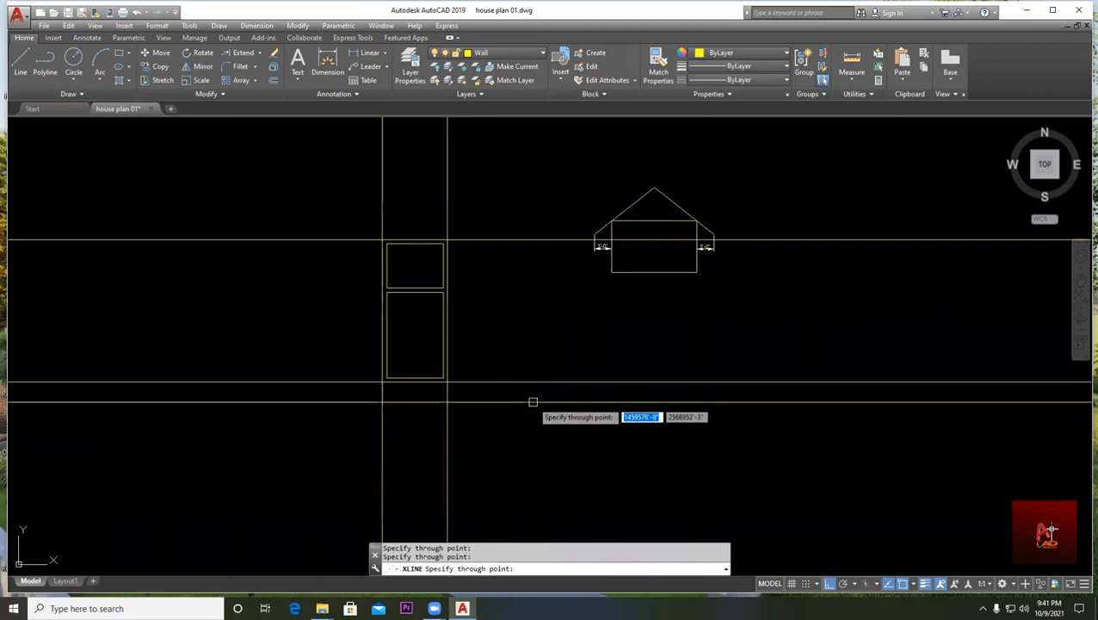
key("Escape")
scroll(432, 252, "up", 3)
middle_click_drag(432, 252, 453, 241)
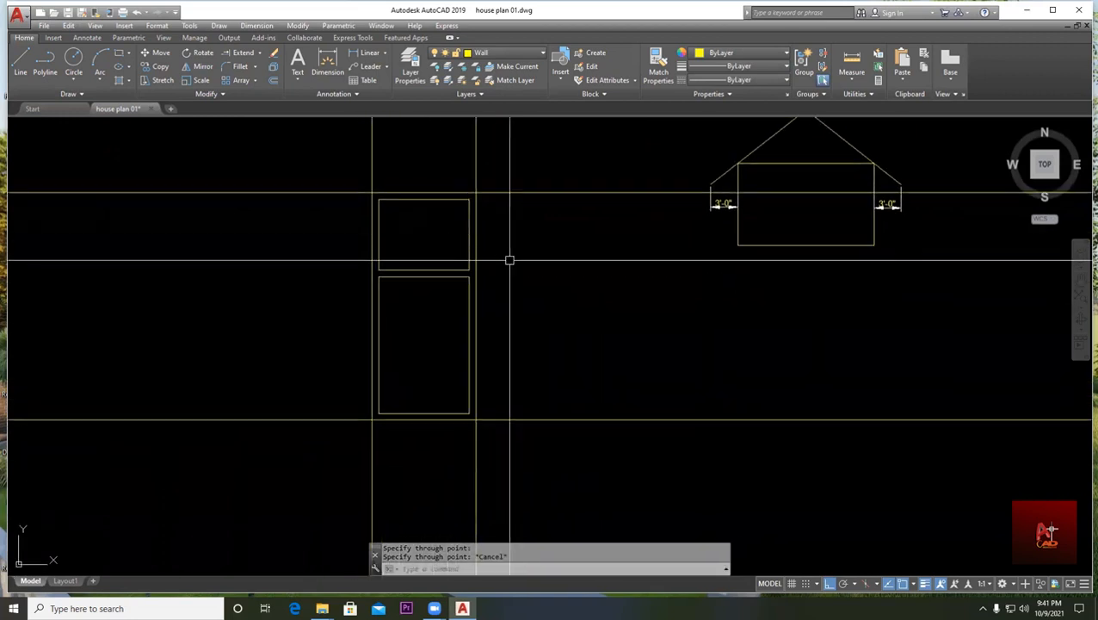
middle_click_drag(537, 233, 540, 262)
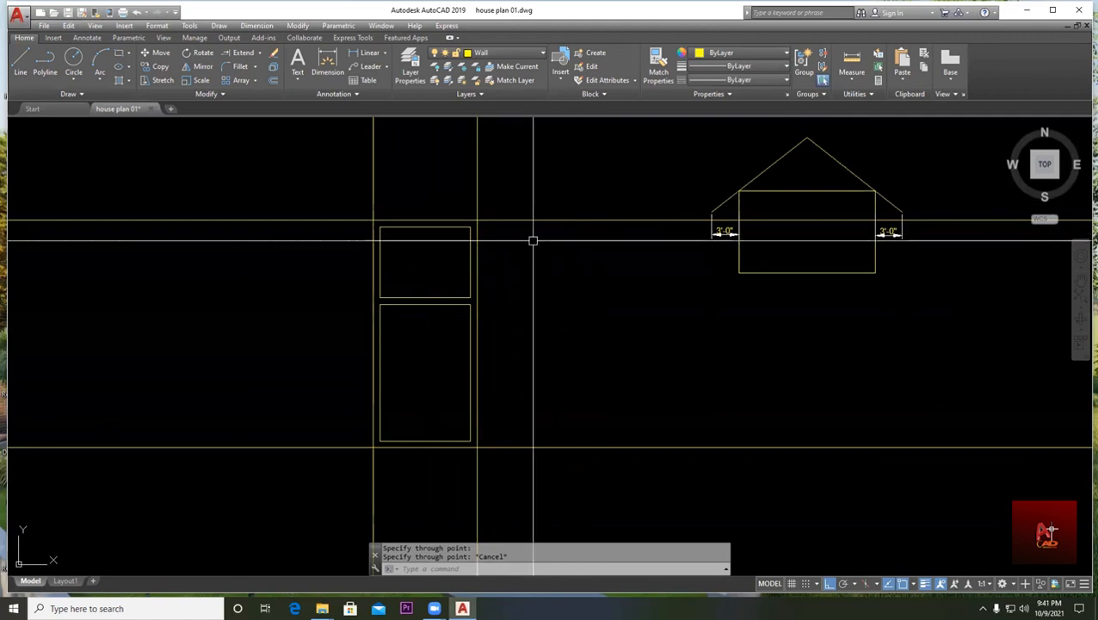
left_click(477, 166)
left_click(452, 162)
middle_click_drag(453, 162, 444, 184)
key("Escape")
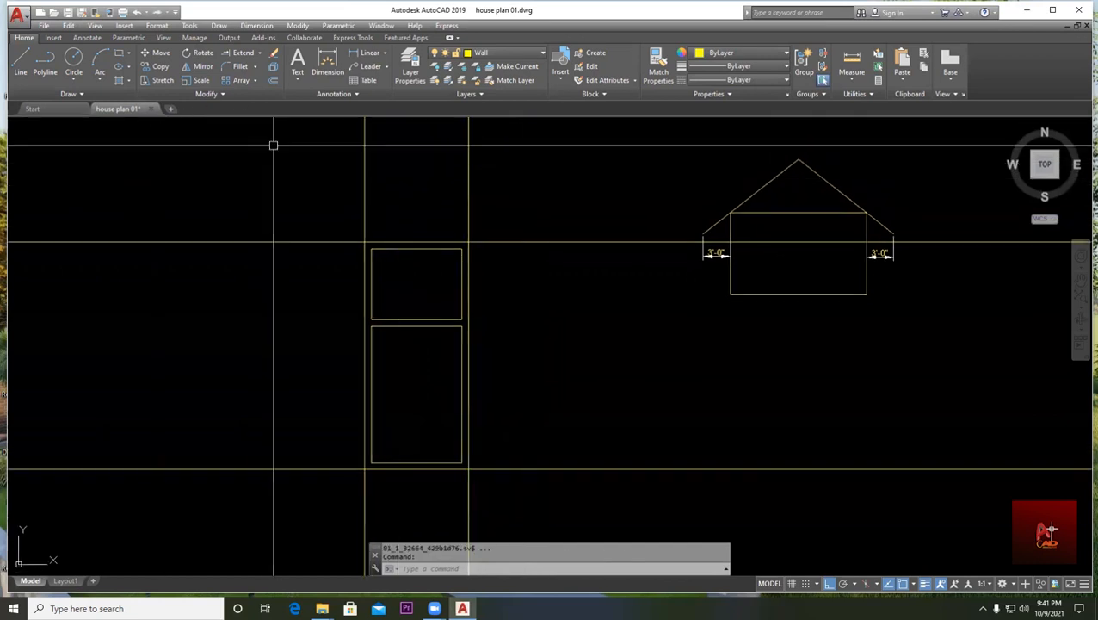
- Offset the right, bottom and left construction lines 3' outward from the plan, and the top one 3' inward
left_click(274, 80)
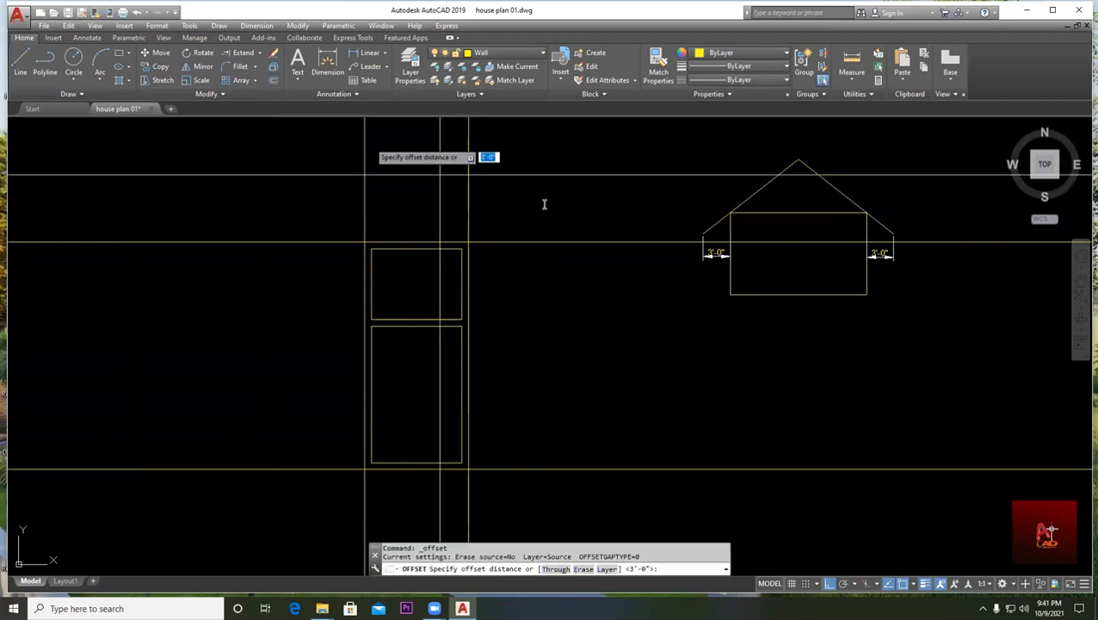
type("3'")
key("Return")
left_click(467, 187)
left_click(587, 183)
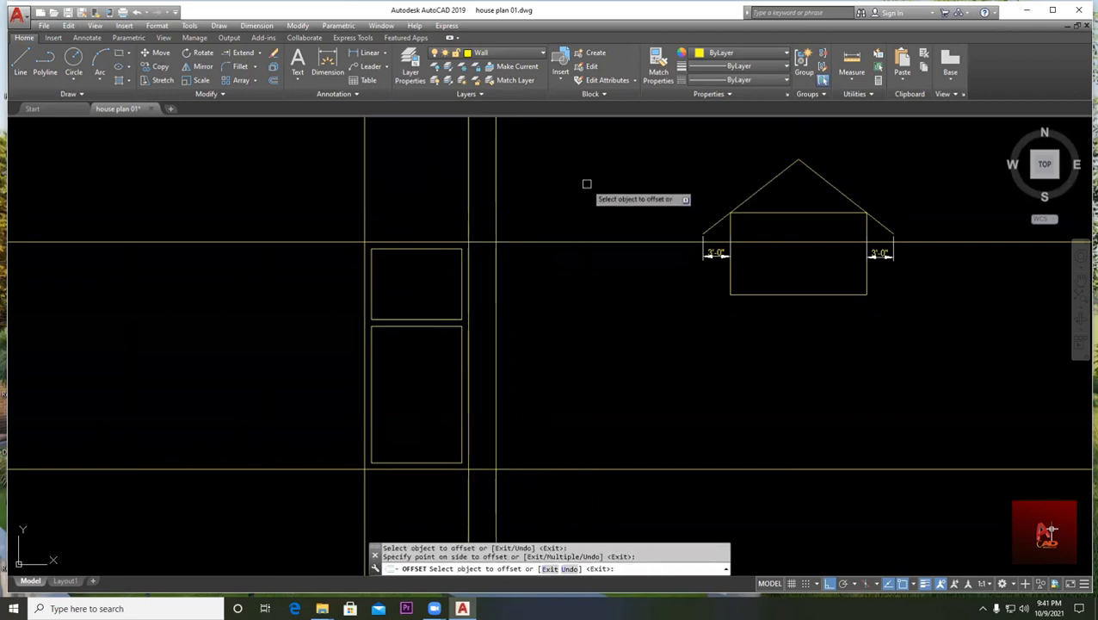
left_click(344, 242)
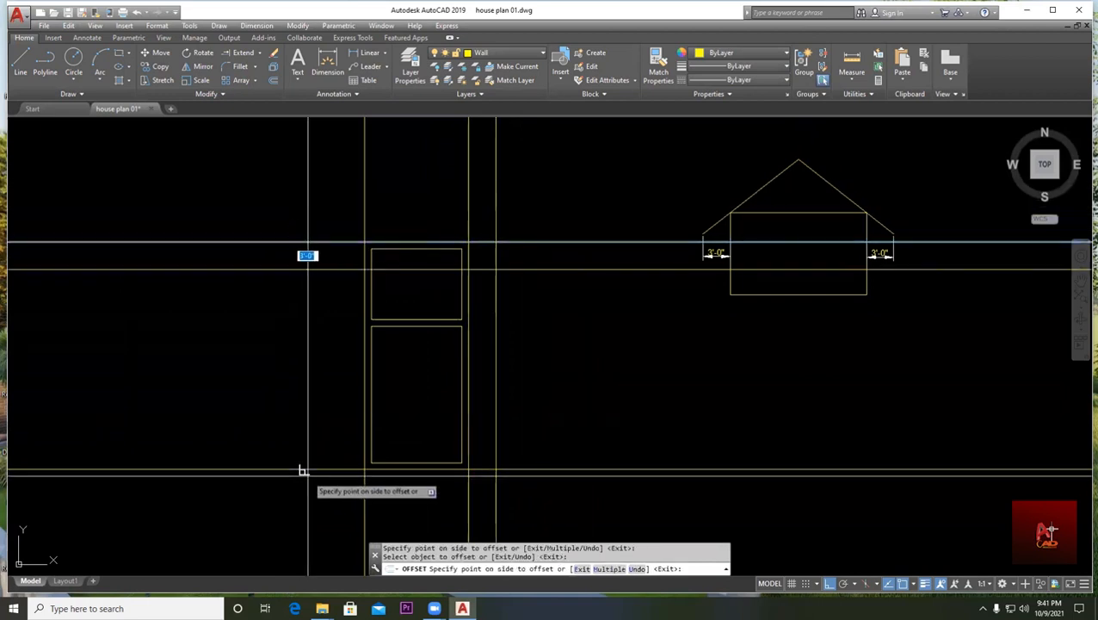
left_click(307, 256)
left_click(286, 470)
left_click(395, 494)
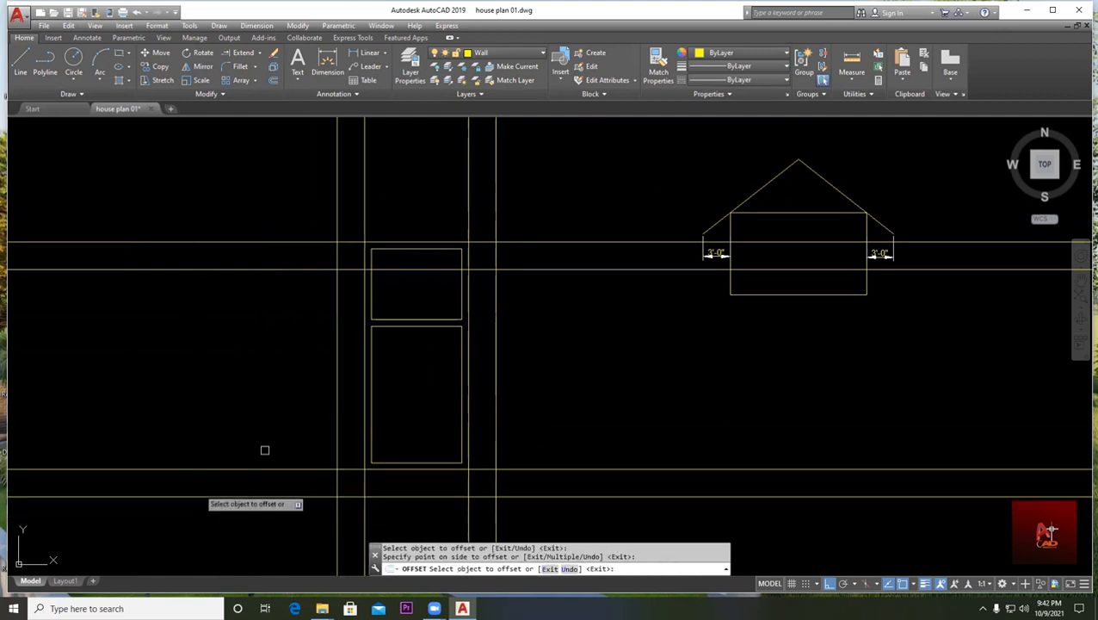
scroll(572, 255, "down", 3)
- Offset the construction line on the plan's top wall edge 3' outward, above the building
key("Return")
key("Return")
key("Return")
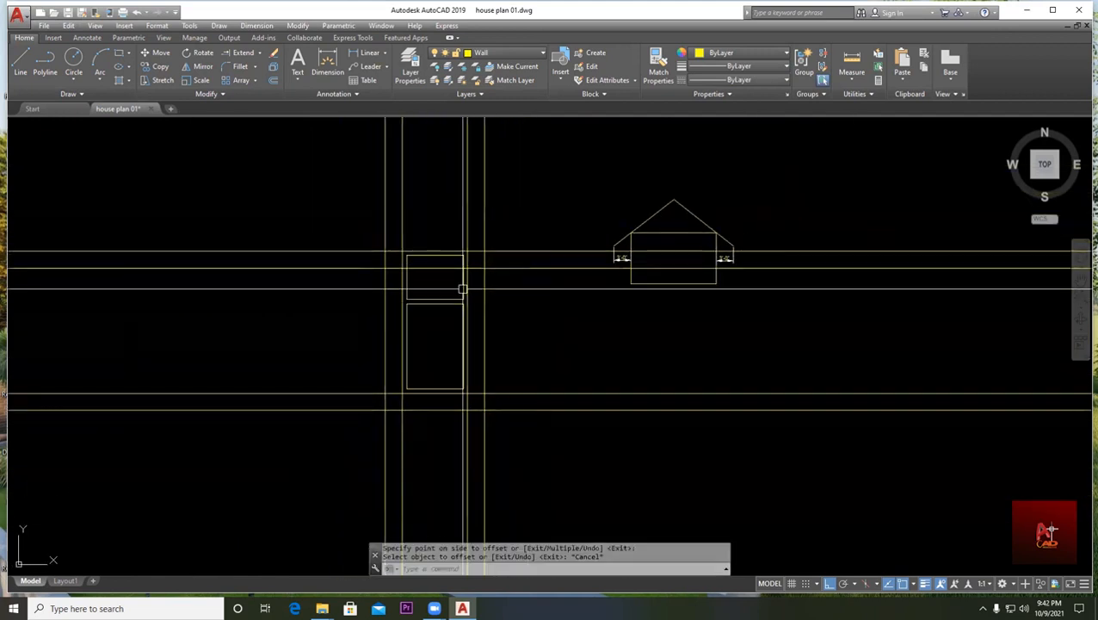
scroll(517, 277, "up", 2)
left_click(543, 252)
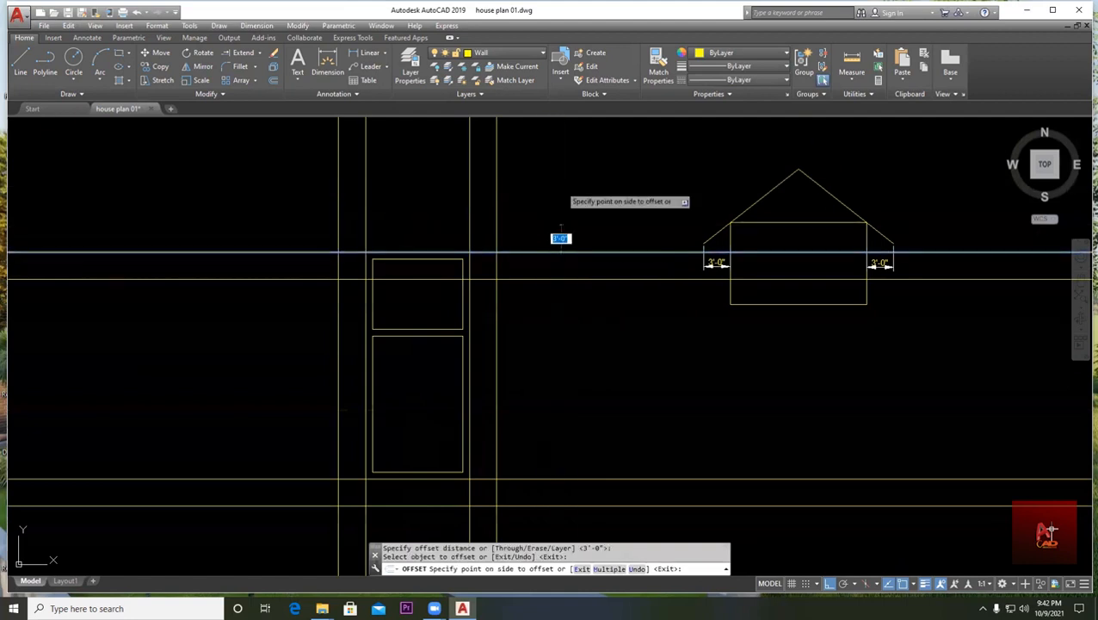
left_click(561, 238)
key("Escape")
- Erase the misplaced horizontal offset line that crosses the plan's upper room
type("e")
key("Return")
left_click(575, 255)
left_click(527, 306)
key("Return")
key("Escape")
middle_click_drag(564, 346, 569, 294)
scroll(610, 266, "down", 2)
scroll(501, 275, "up", 2)
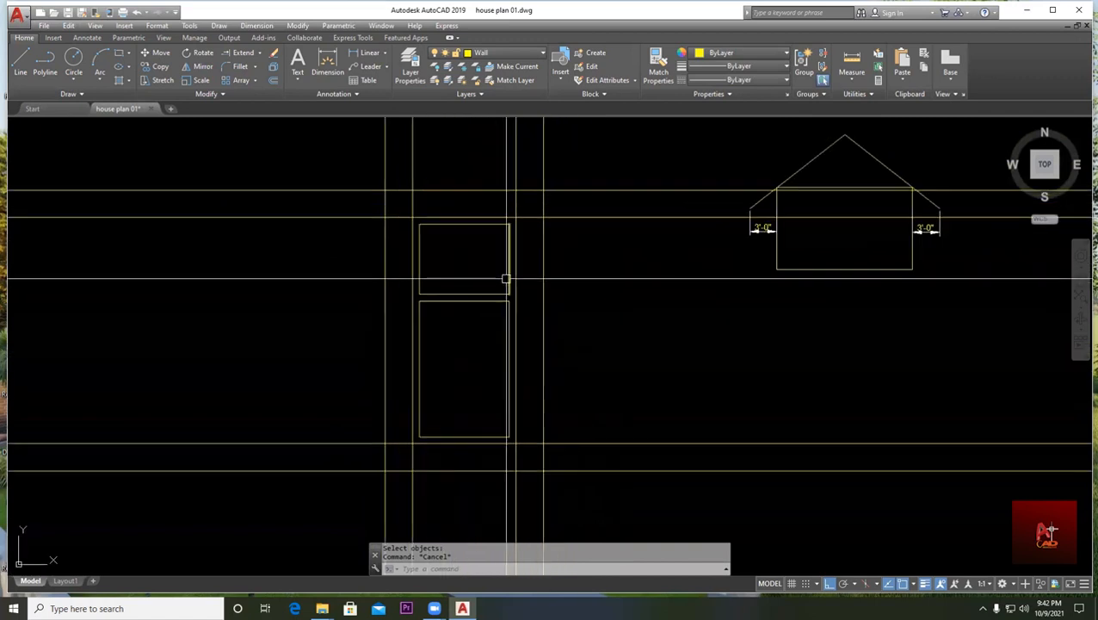
scroll(365, 172, "up", 1)
scroll(573, 263, "down", 1)
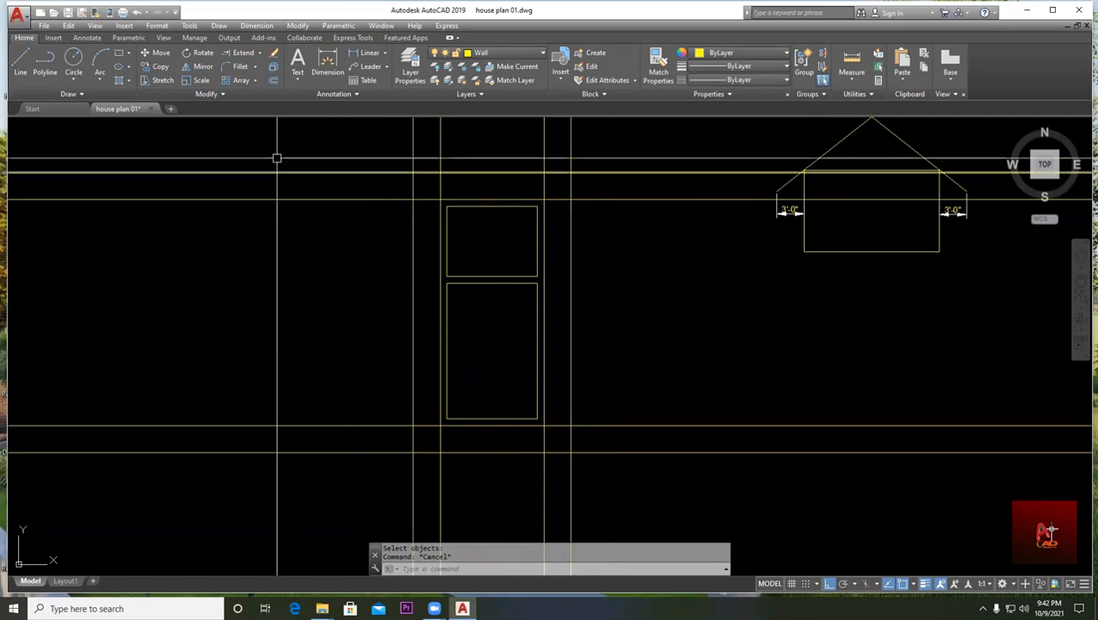
- Draw the roof outline rectangle between opposite outer intersections of the offset construction lines around the plan
left_click(121, 54)
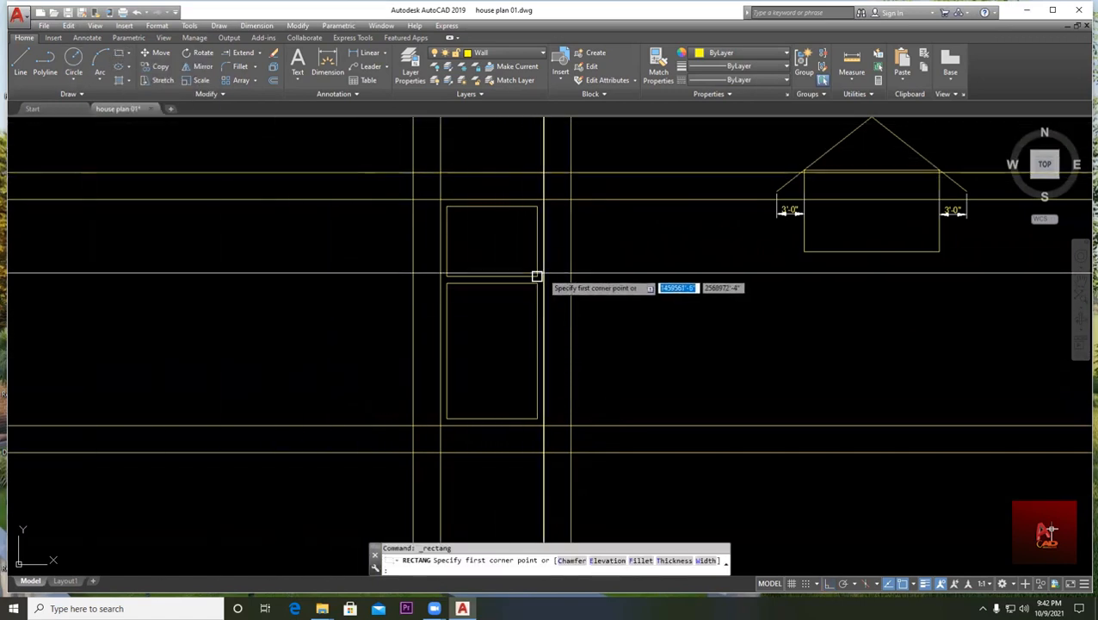
left_click(441, 200)
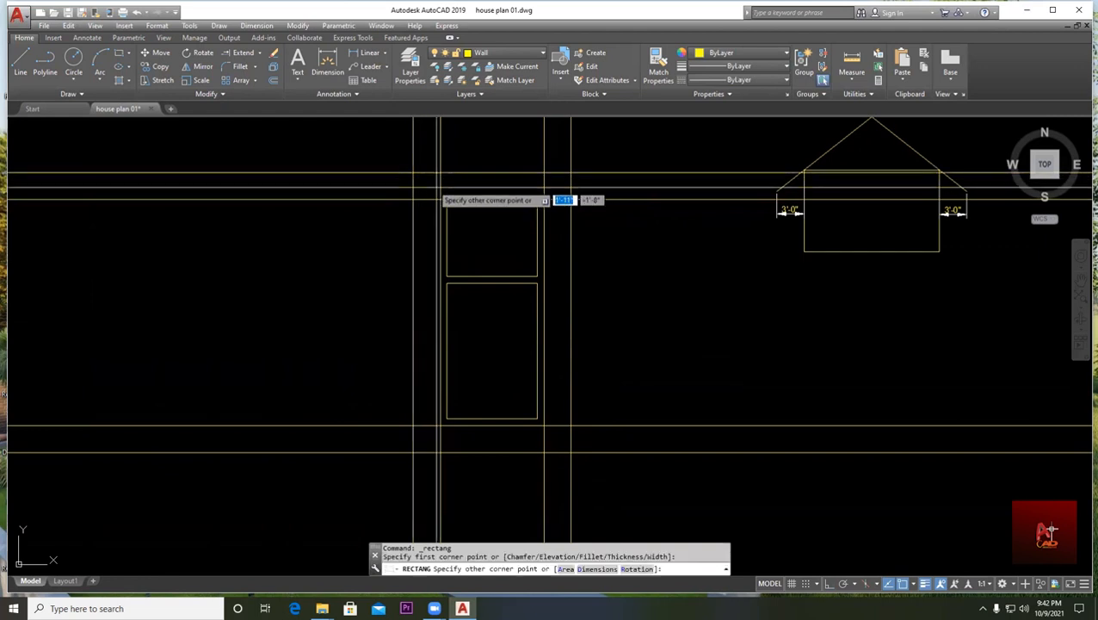
left_click(570, 451)
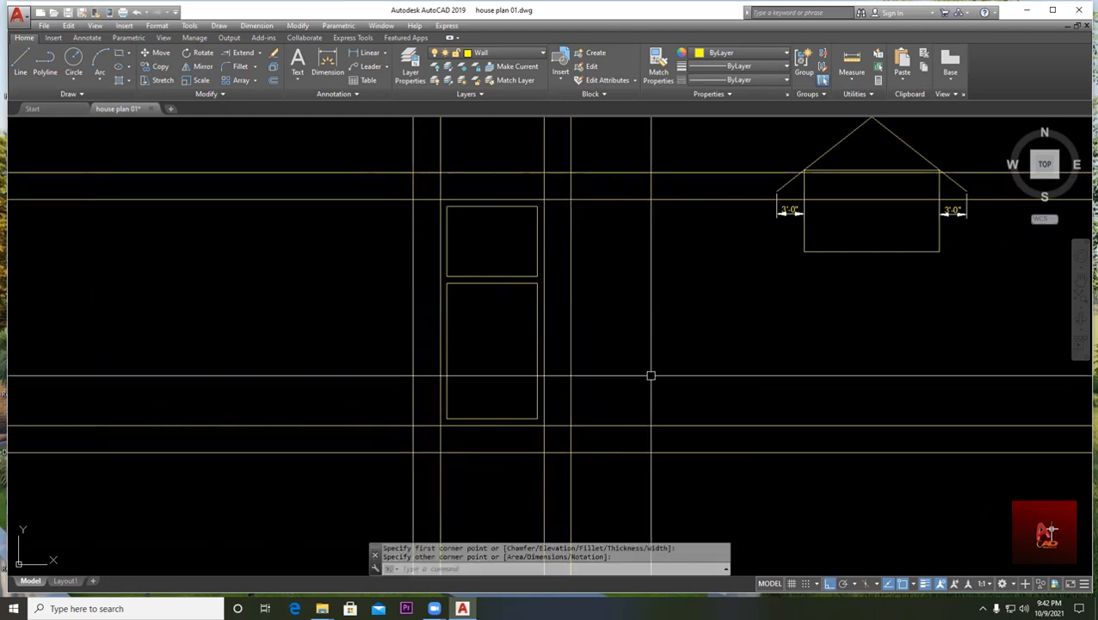
- Erase all vertical and horizontal construction lines, keeping the floor plan and the roof outline rectangle
type("e")
key("Return")
left_click(666, 494)
left_click(634, 160)
scroll(623, 370, "down", 2)
left_click(641, 477)
left_click(449, 476)
key("Escape")
scroll(523, 382, "up", 2)
scroll(625, 376, "up", 2)
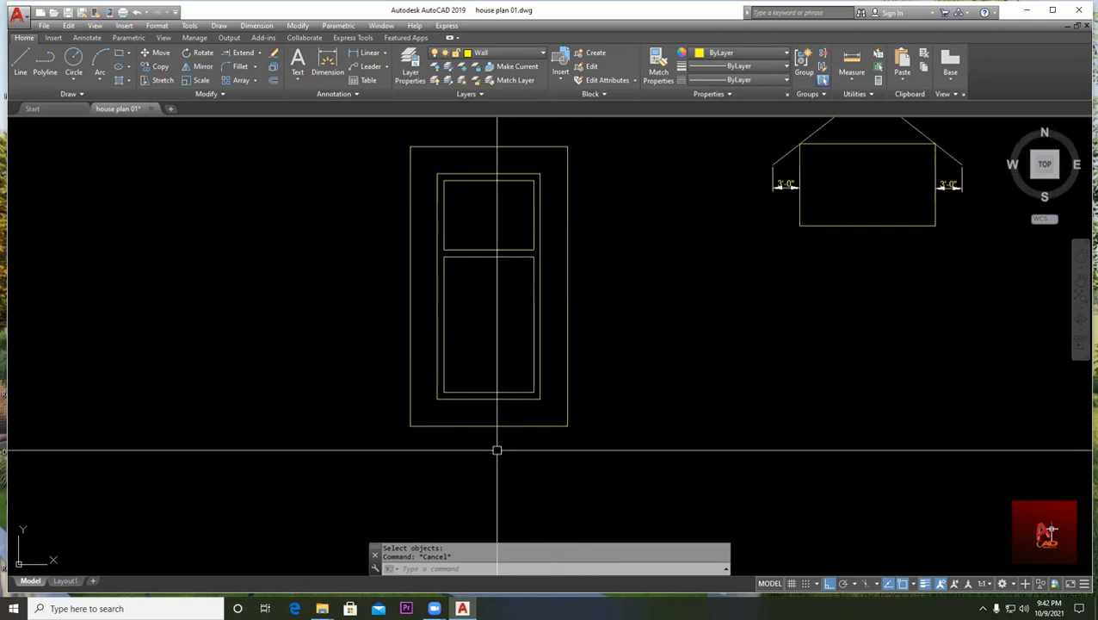
- Draw a vertical ridge line from the midpoint of the roof outline's top edge to the midpoint of its bottom edge
middle_click_drag(470, 132, 434, 221)
middle_click_drag(559, 302, 559, 245)
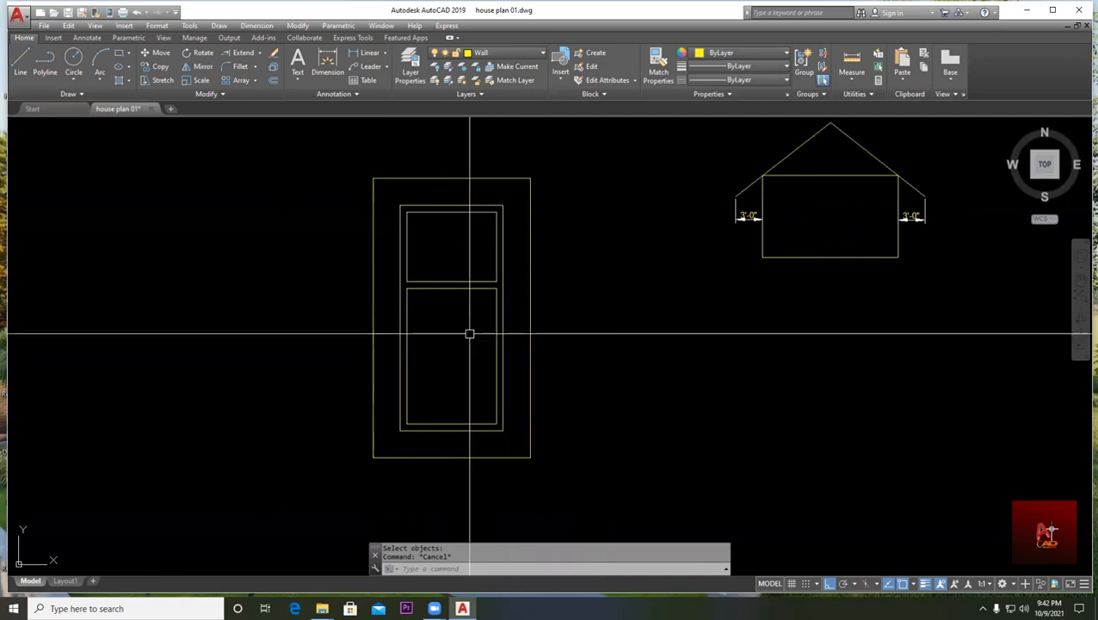
scroll(444, 184, "up", 2)
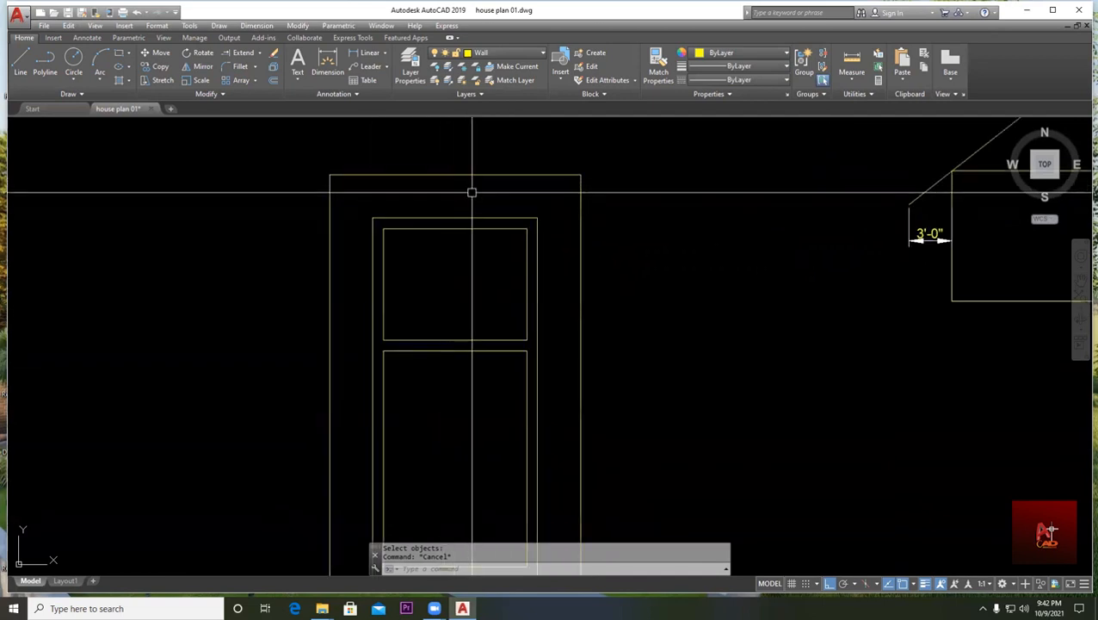
left_click(21, 62)
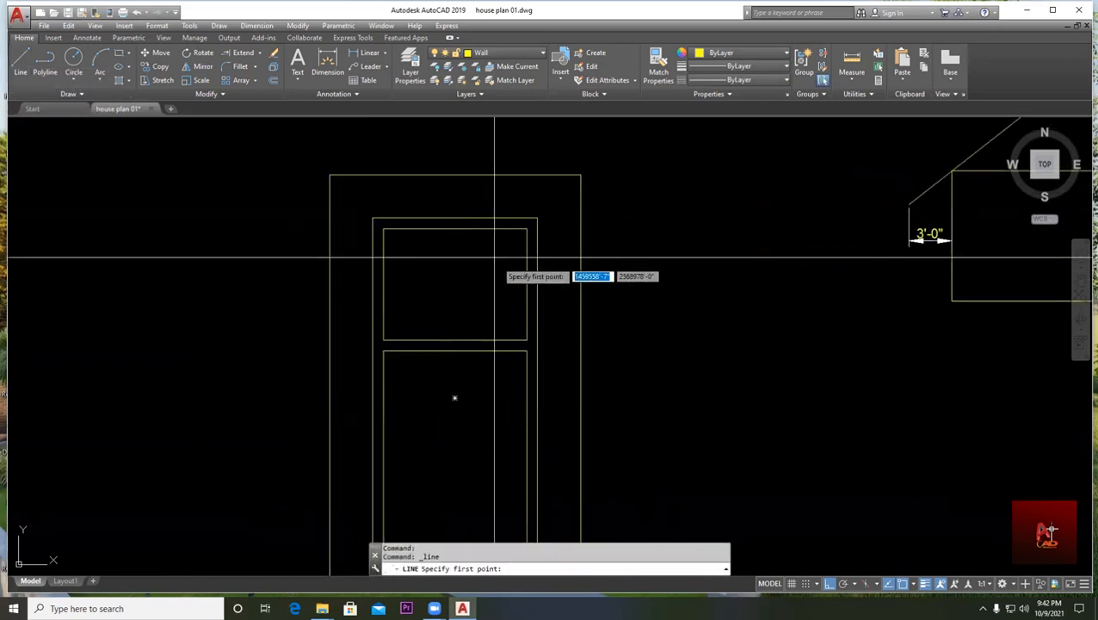
left_click(454, 175)
middle_click_drag(452, 403, 503, 246)
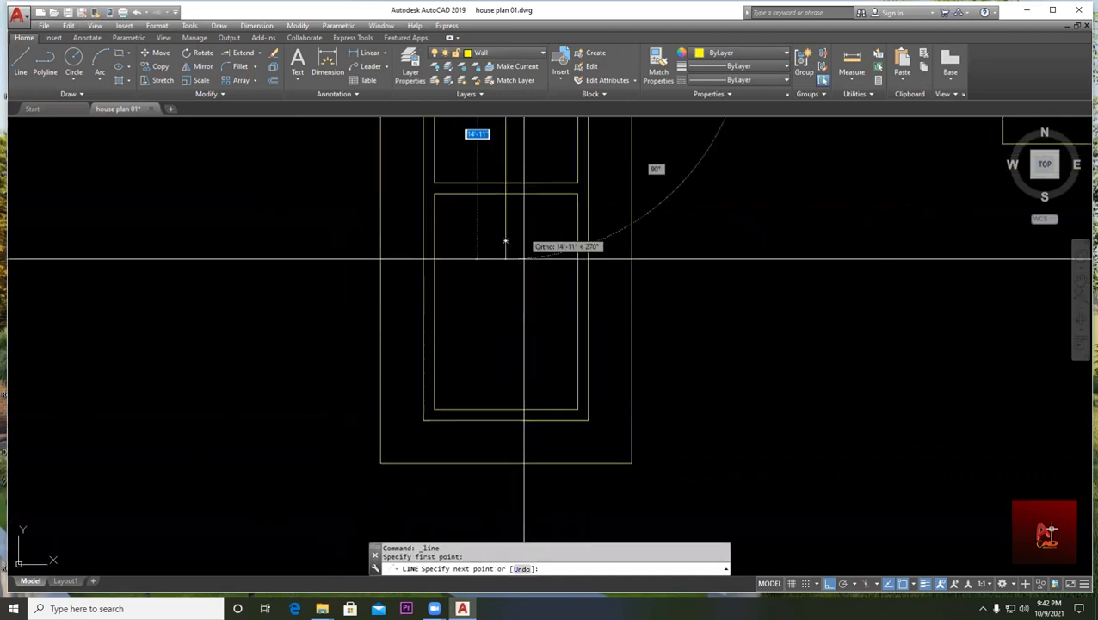
scroll(635, 393, "down", 4)
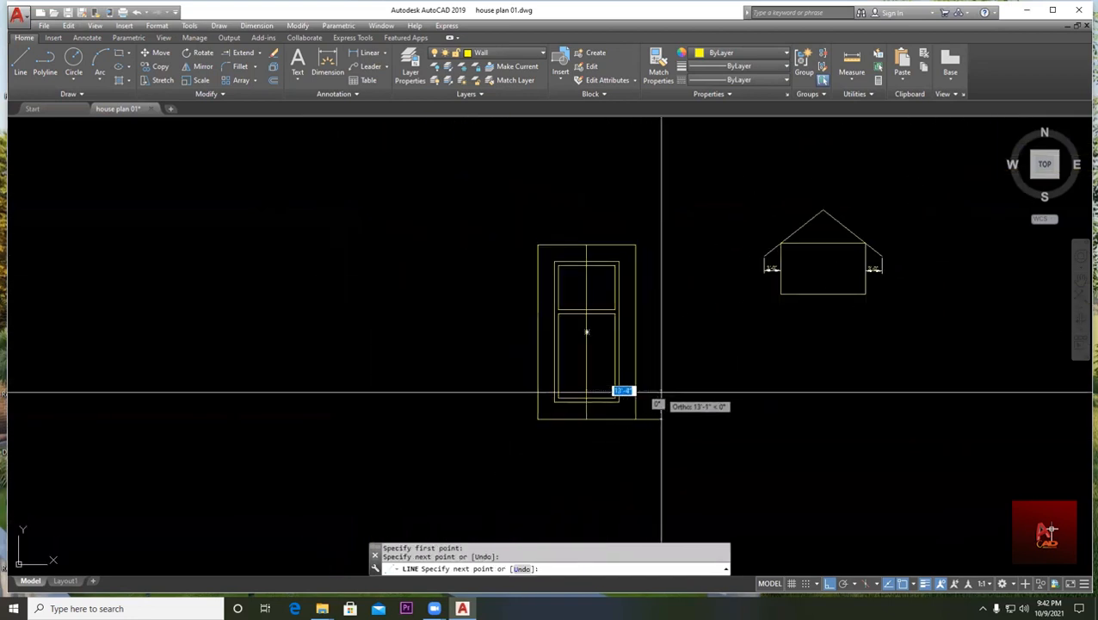
key("Escape")
middle_click_drag(659, 392, 540, 338)
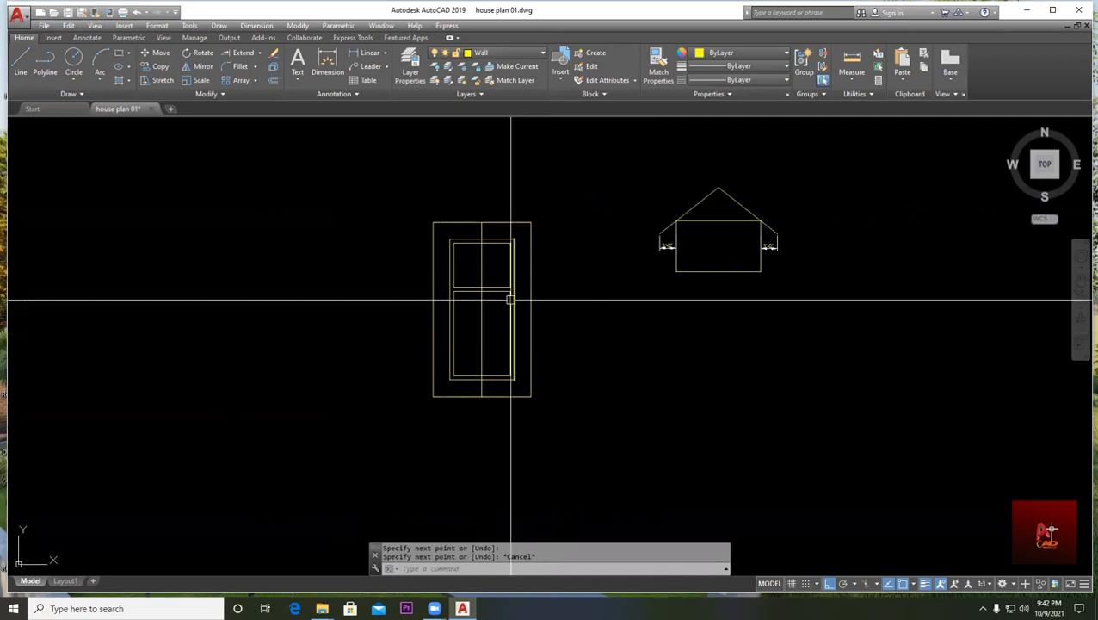
scroll(500, 274, "up", 2)
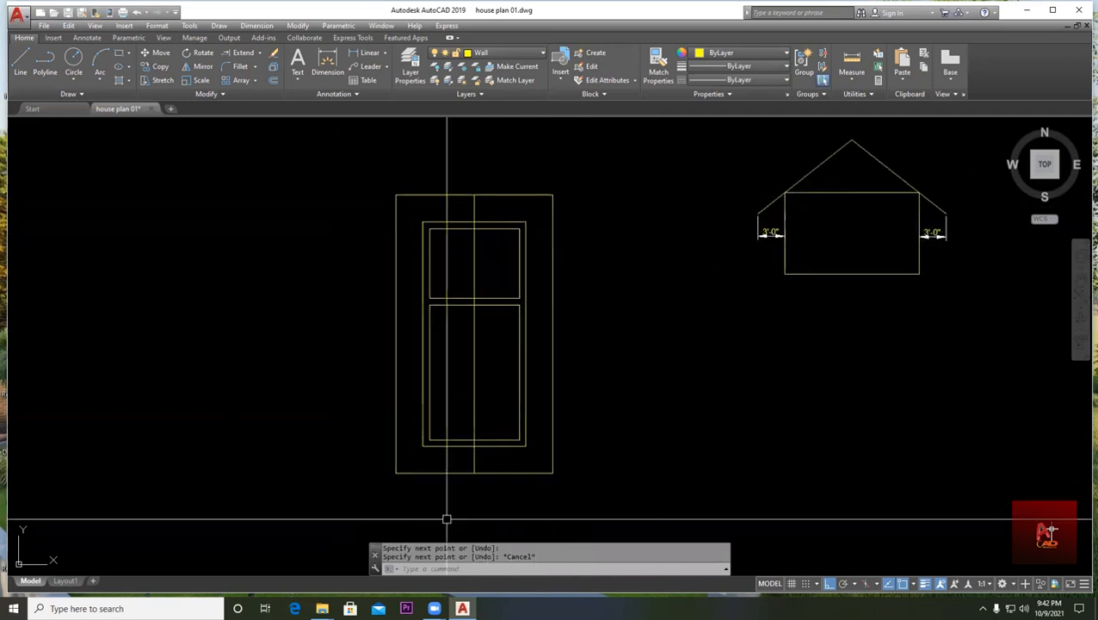
scroll(482, 375, "down", 2)
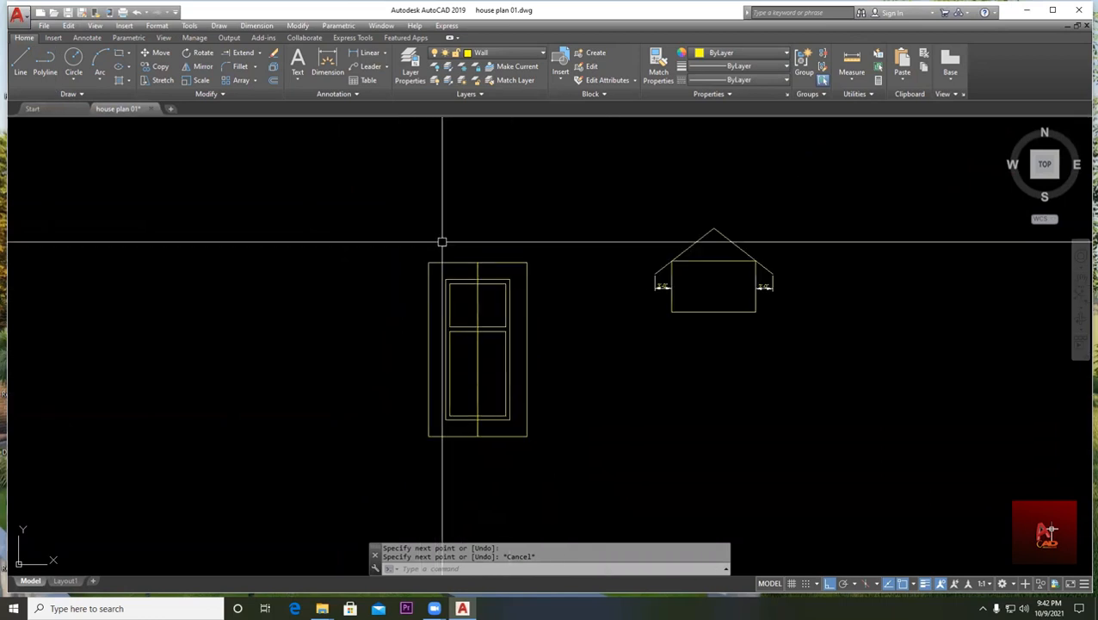
- Copy the roof outline rectangle and its ridge line to the empty area left of the floor plan
scroll(473, 289, "down", 2)
middle_click_drag(425, 419, 480, 372)
key("Escape")
type("co")
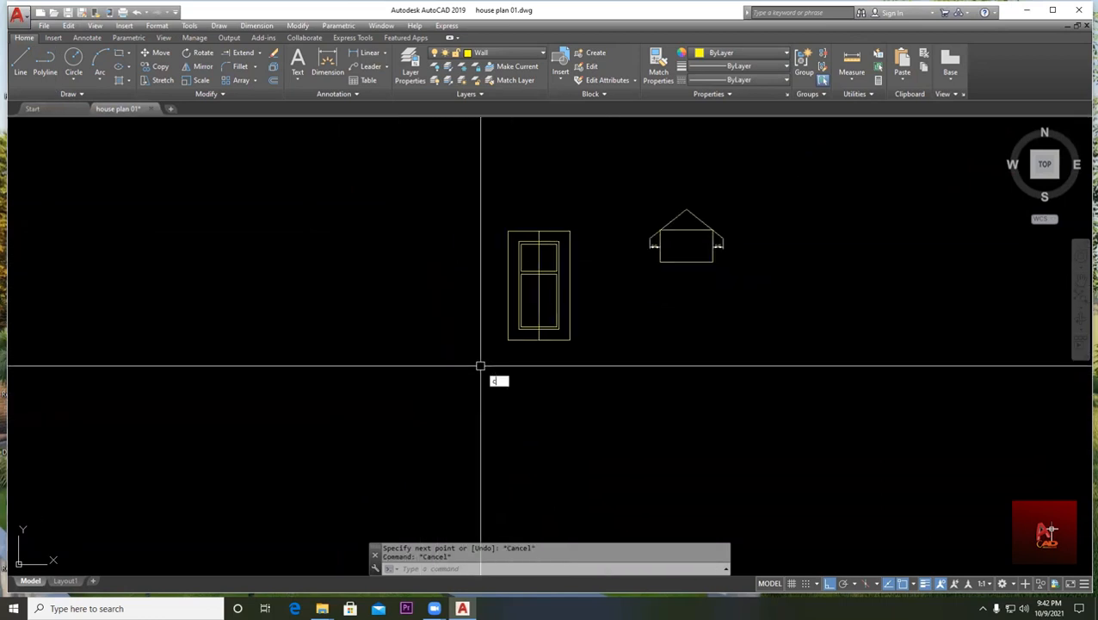
key("Return")
scroll(577, 302, "up", 4)
left_click(557, 415)
left_click(366, 393)
key("Return")
left_click(573, 454)
middle_click_drag(322, 447, 706, 434)
left_click(511, 473)
key("Escape")
scroll(515, 383, "down", 2)
middle_click_drag(456, 291, 432, 345)
scroll(456, 336, "up", 2)
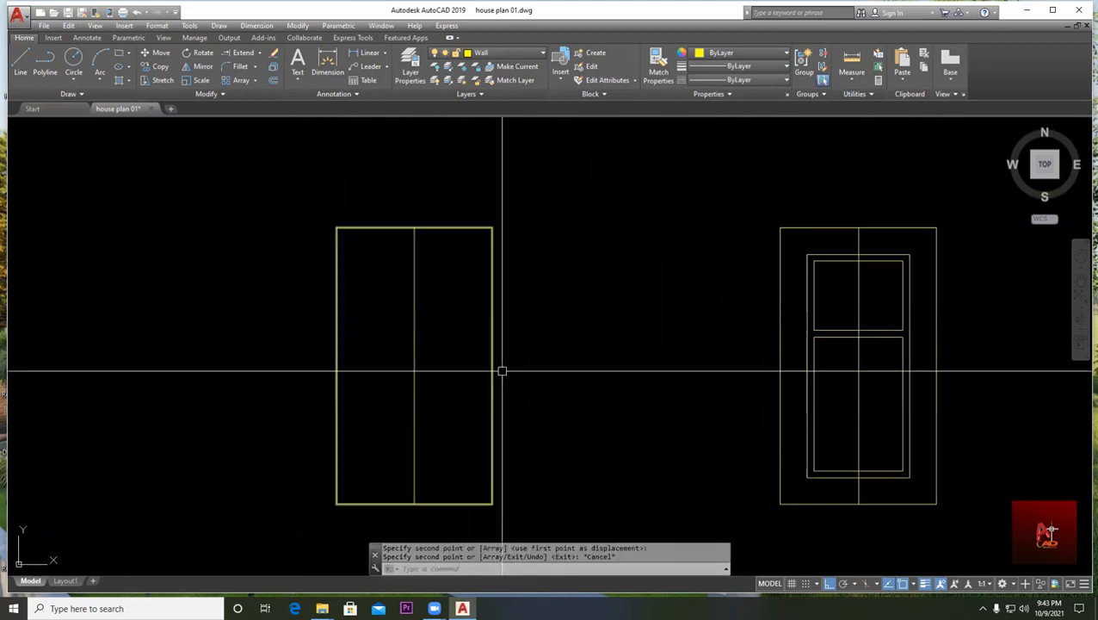
middle_click_drag(503, 370, 468, 343)
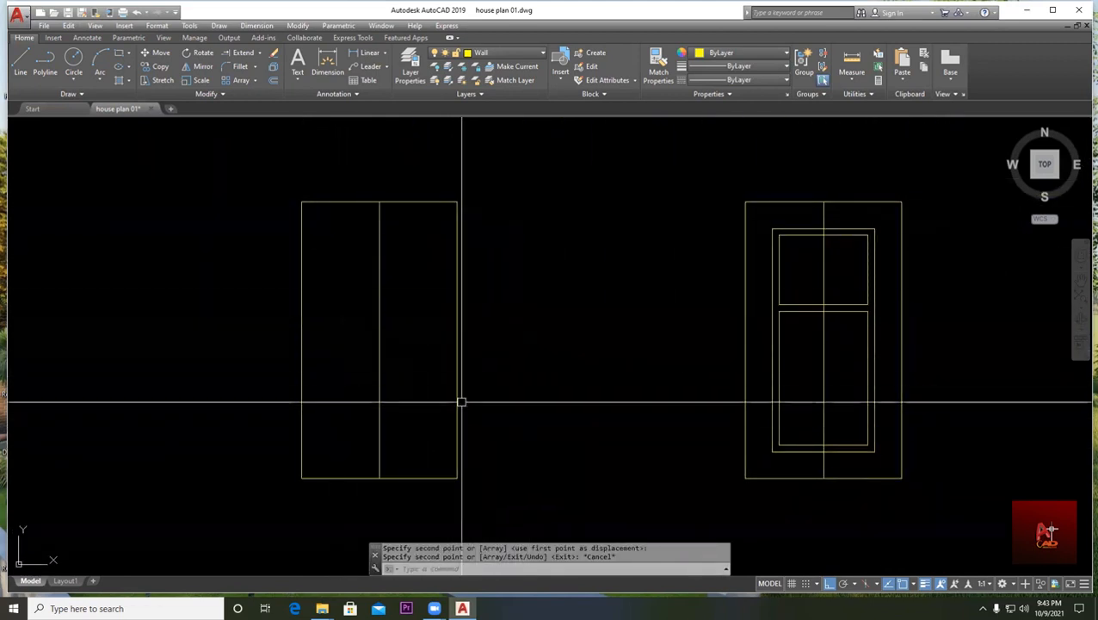
- Hatch the right half of the copied roof outline with the ANSI31 pattern
left_click(122, 101)
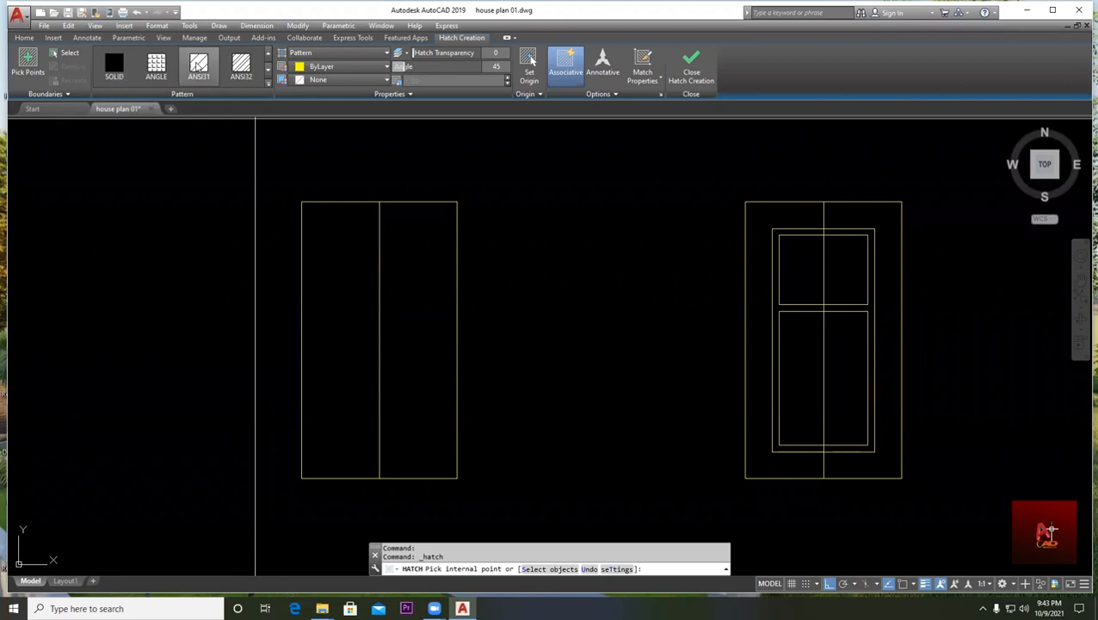
left_click(404, 343)
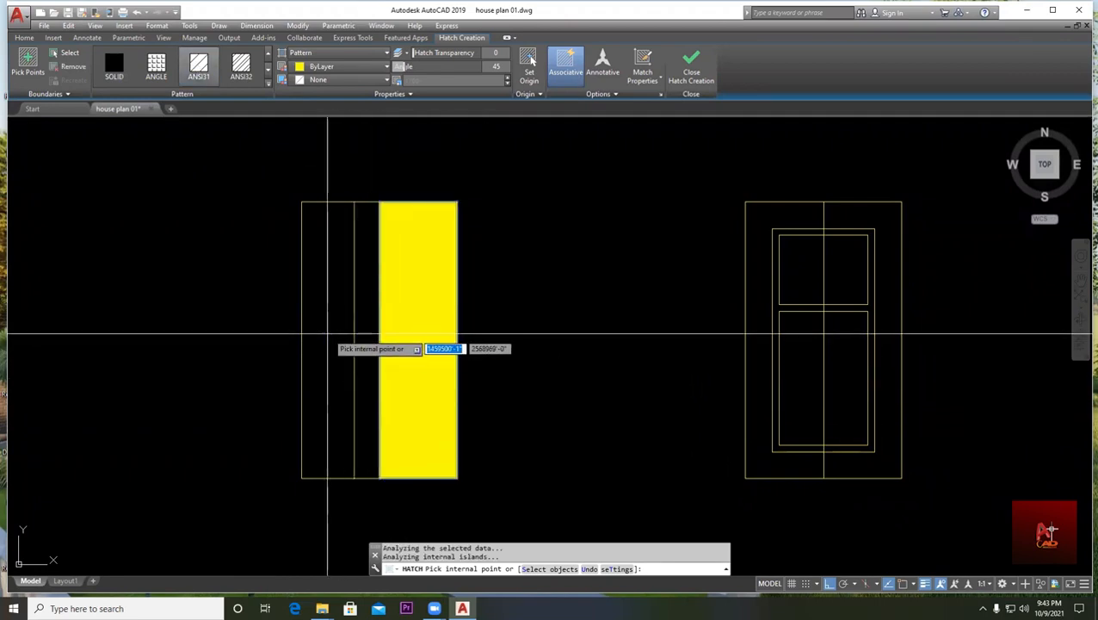
key("Return")
left_click(444, 287)
left_click(426, 317)
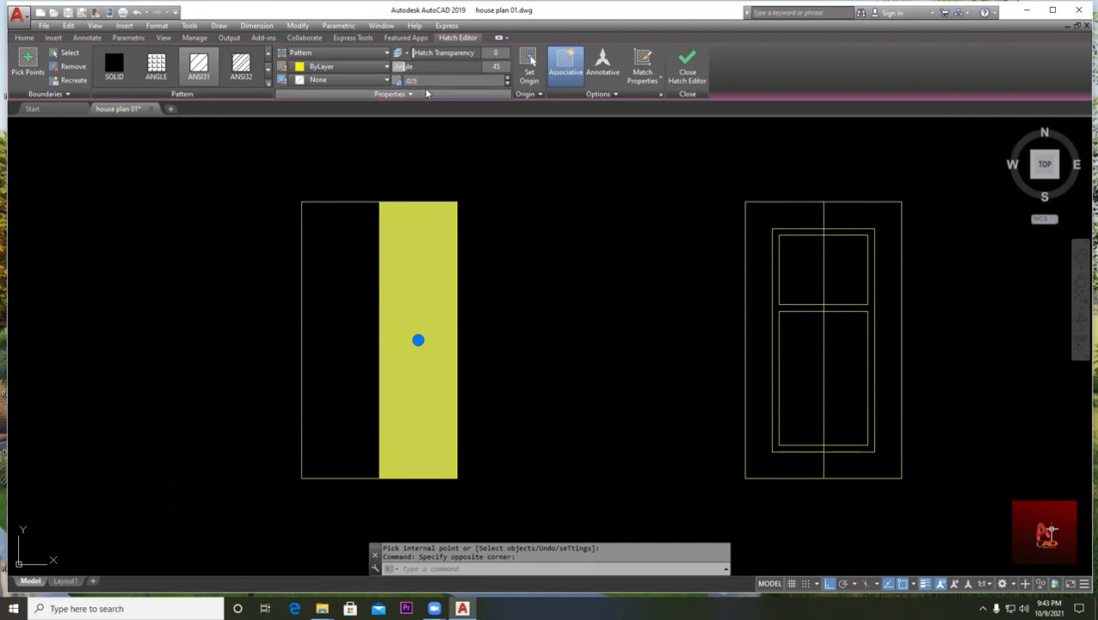
key("Escape")
key("Escape")
- Erase the hatch from the right half of the copied roof outline
left_click(405, 310)
left_click(402, 309)
key("Delete")
- Draw a polyline slope arrow in the copied roof's right half, with a horizontal shaft pointing outward and a slanted half-head
scroll(431, 350, "down", 4)
scroll(389, 281, "up", 4)
middle_click_drag(416, 231, 457, 267)
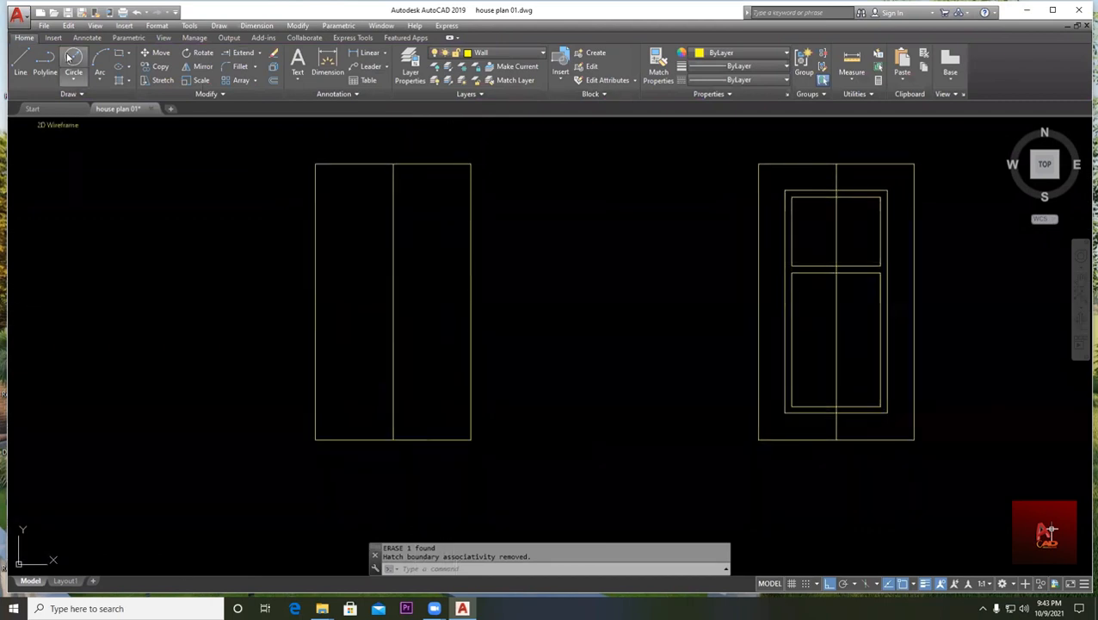
scroll(743, 257, "down", 4)
middle_click_drag(943, 218, 754, 219)
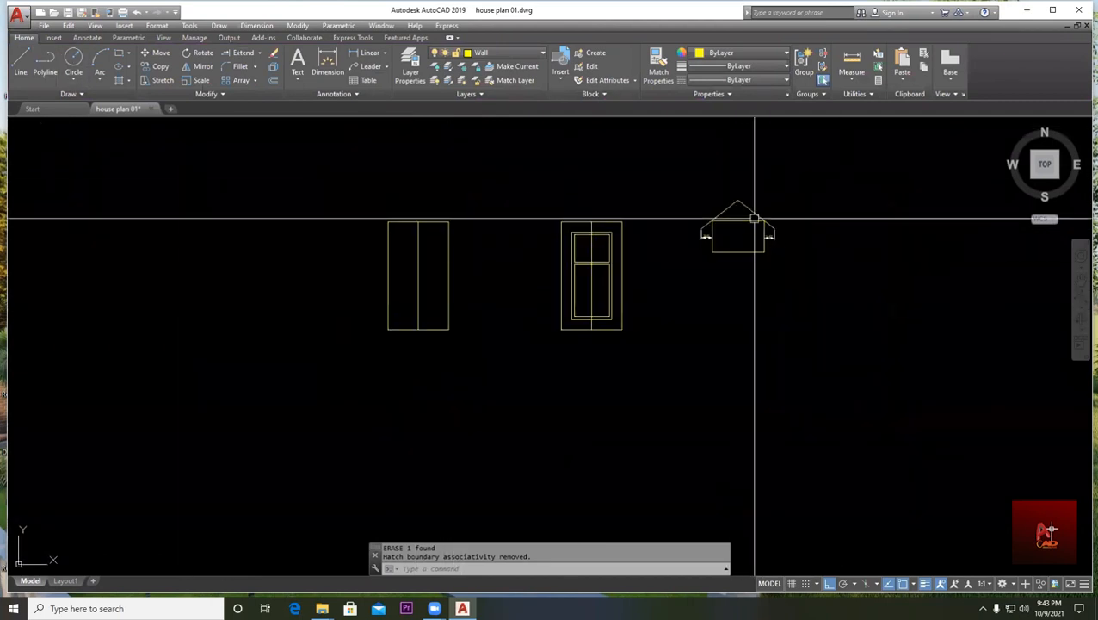
scroll(754, 218, "up", 2)
middle_click_drag(327, 241, 457, 235)
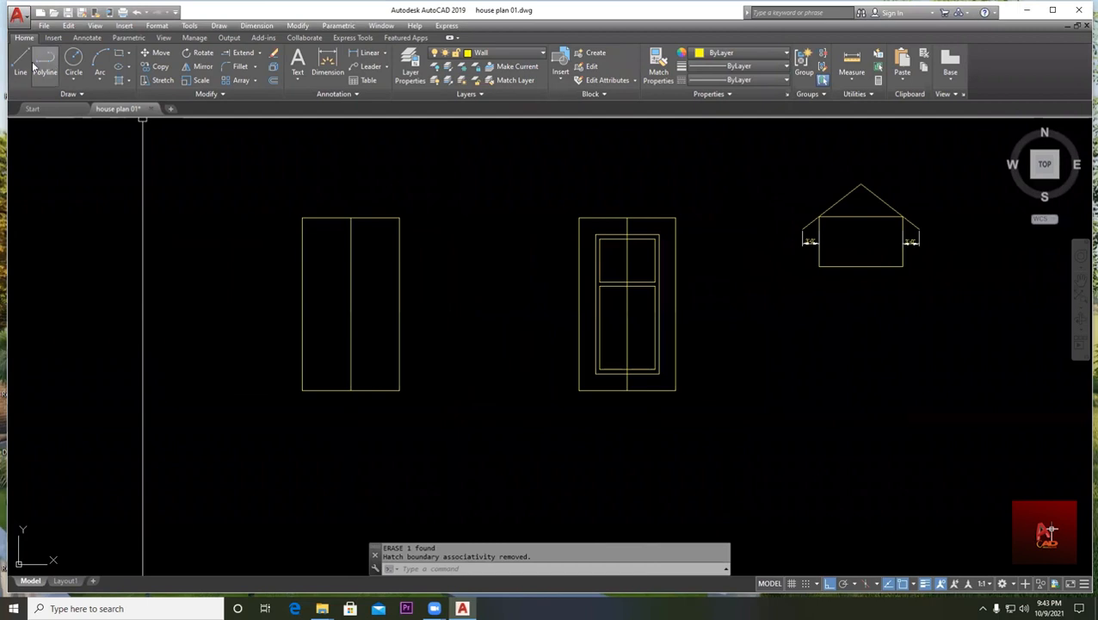
left_click(45, 69)
scroll(350, 310, "up", 3)
left_click(385, 287)
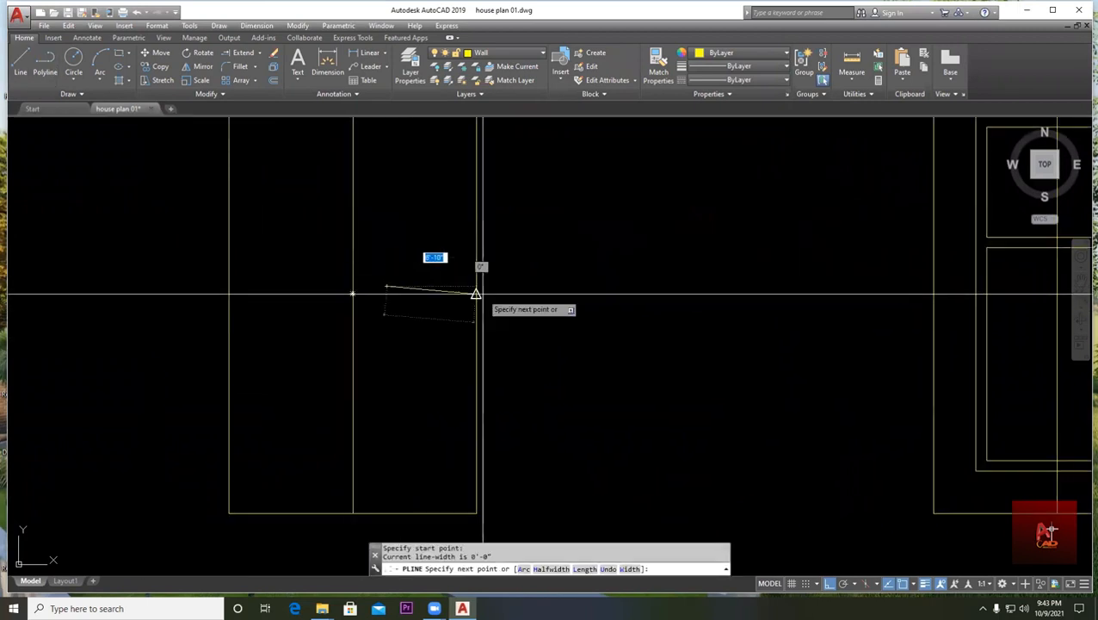
left_click(447, 285)
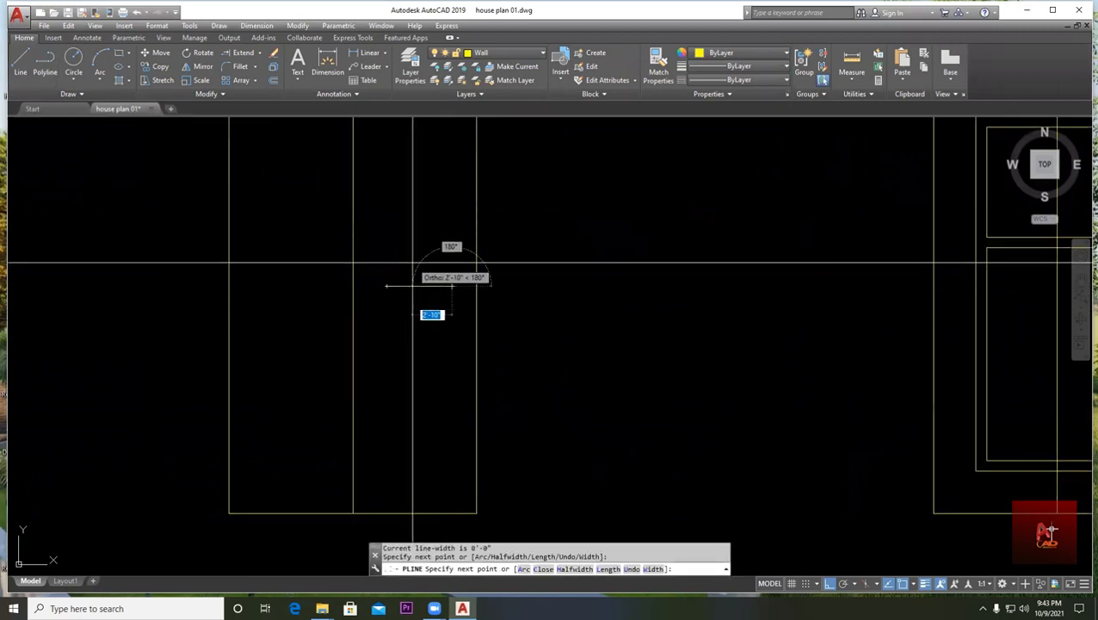
key("F8")
key("Escape")
- Draw an outward-pointing polyline slope arrow in the copied roof's left half, closing its slanted half-head with a vertical segment to the shaft
middle_click_drag(369, 310, 468, 312)
key("Return")
left_click(422, 290)
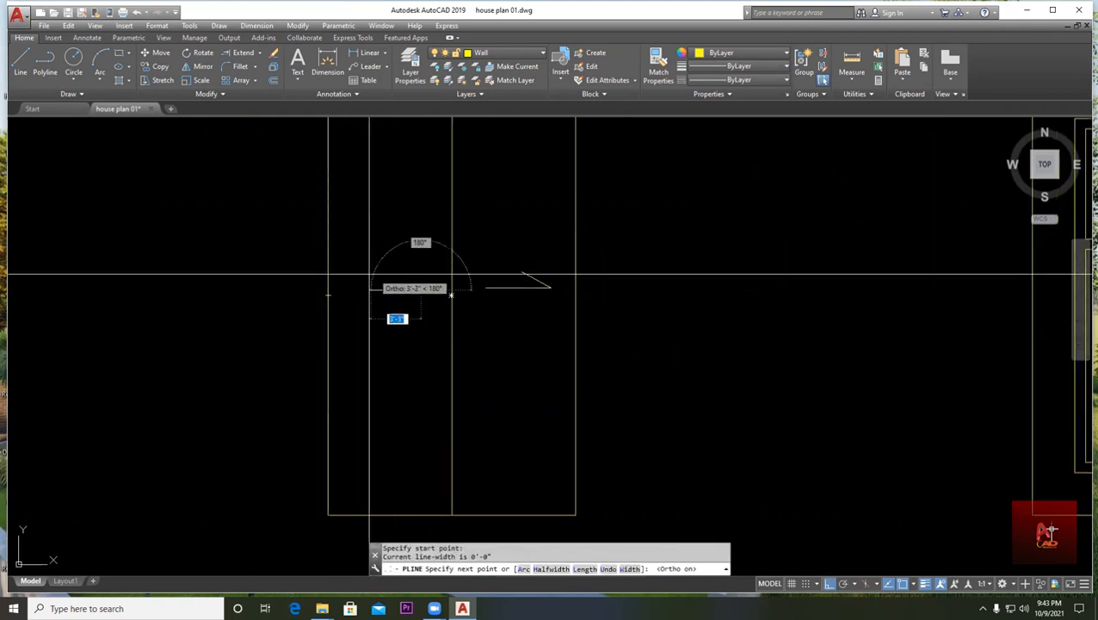
key("F8")
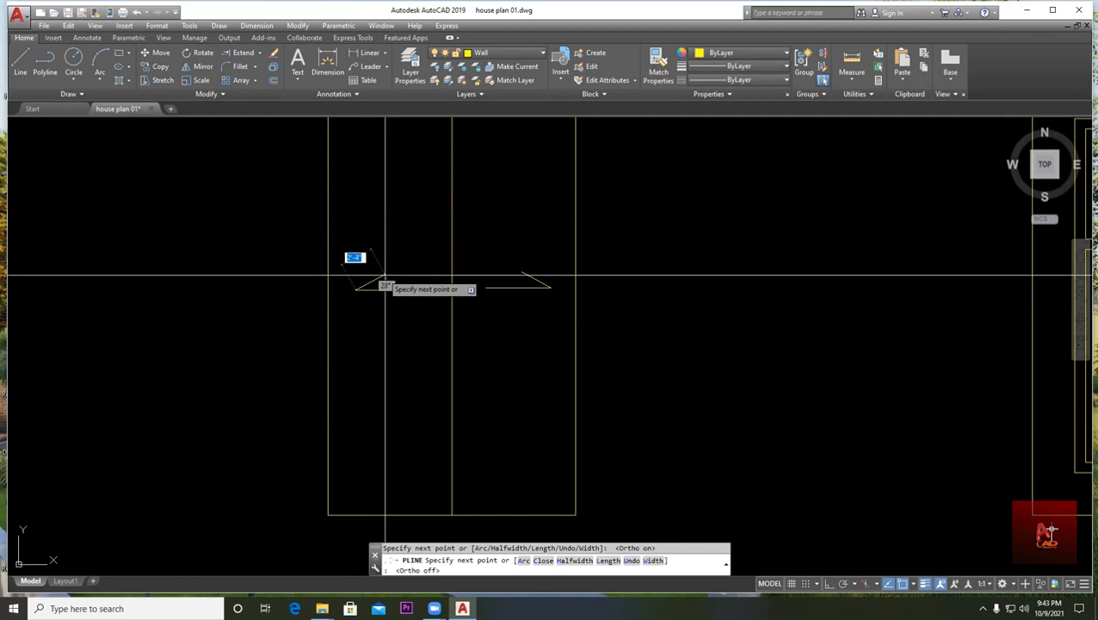
scroll(403, 277, "up", 6)
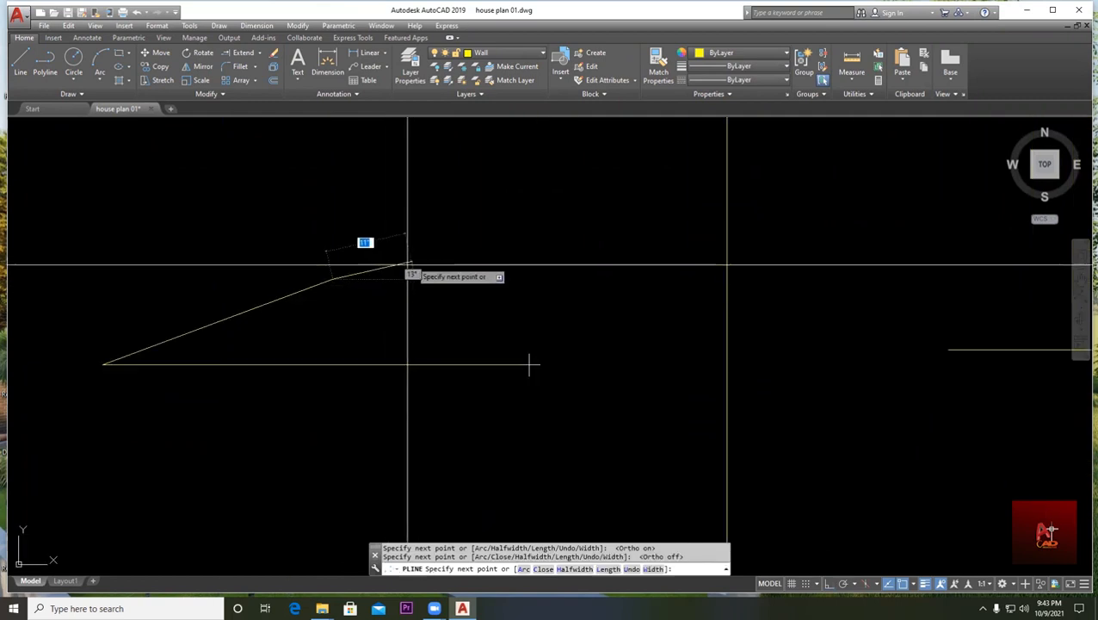
key("F8")
left_click(332, 365)
key("Escape")
- Close the right slope arrow's half-head with a vertical polyline from its slanted end to the shaft
scroll(400, 303, "down", 3)
middle_click_drag(763, 319, 594, 298)
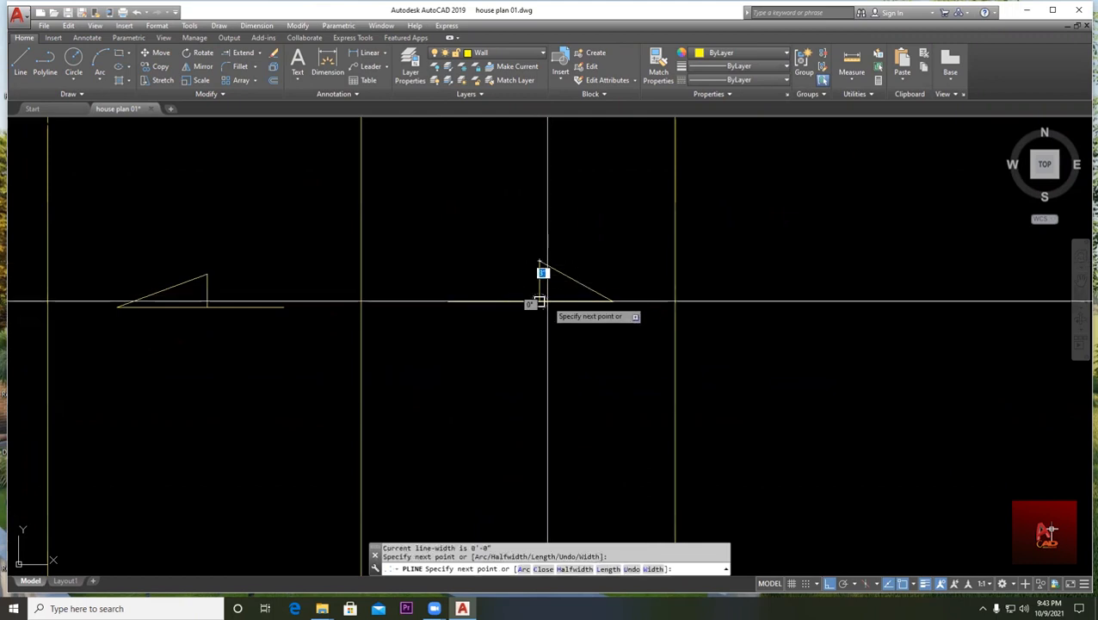
key("Escape")
- Examine the slope arrows on the copied roof alongside the floor plan and the gable elevation
scroll(555, 331, "down", 4)
middle_click_drag(558, 336, 440, 294)
middle_click_drag(391, 285, 394, 298)
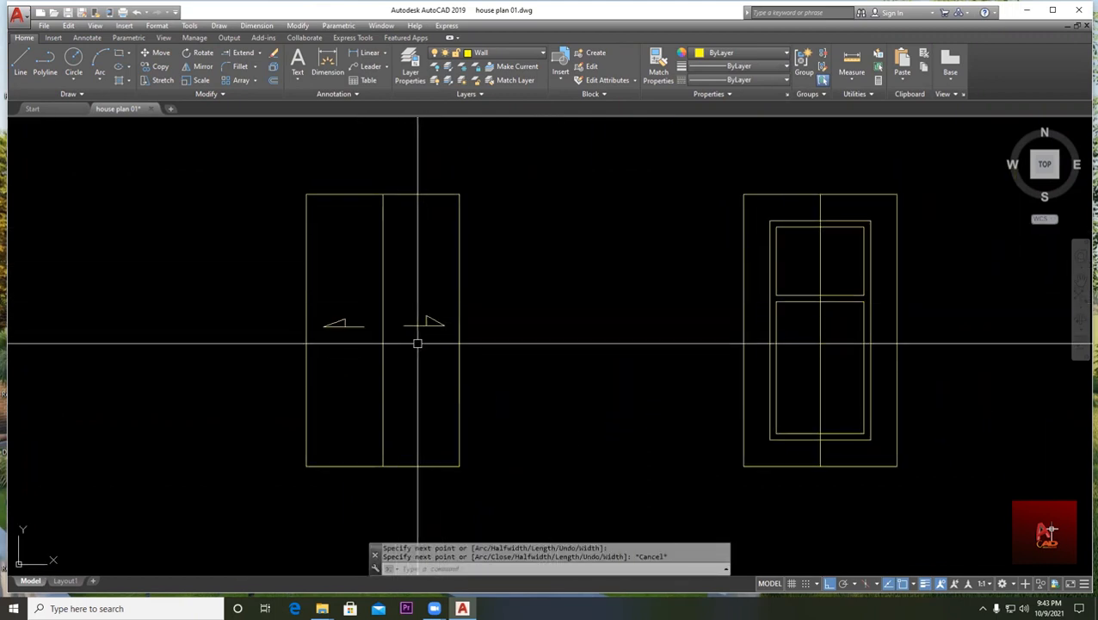
scroll(430, 327, "up", 2)
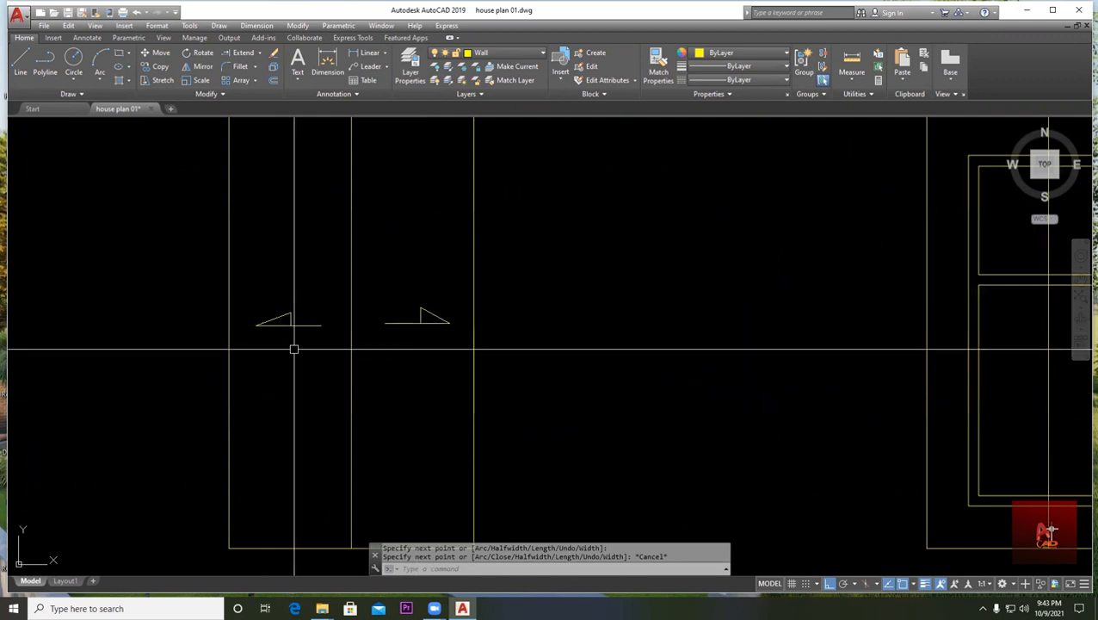
scroll(432, 333, "down", 4)
middle_click_drag(720, 356, 392, 307)
scroll(363, 295, "up", 2)
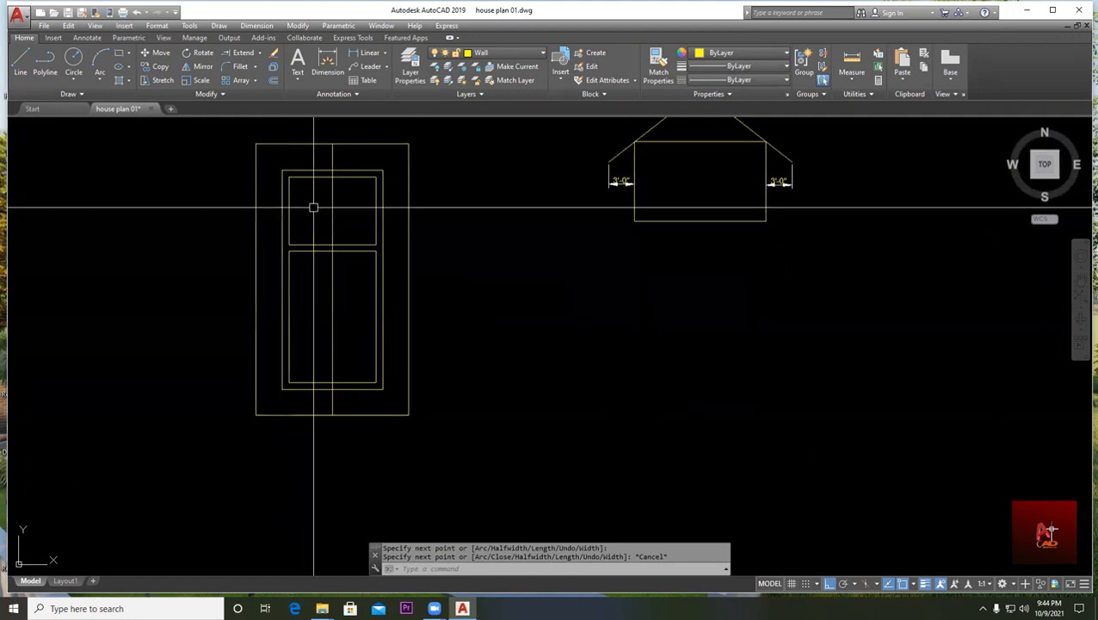
middle_click_drag(326, 240, 348, 295)
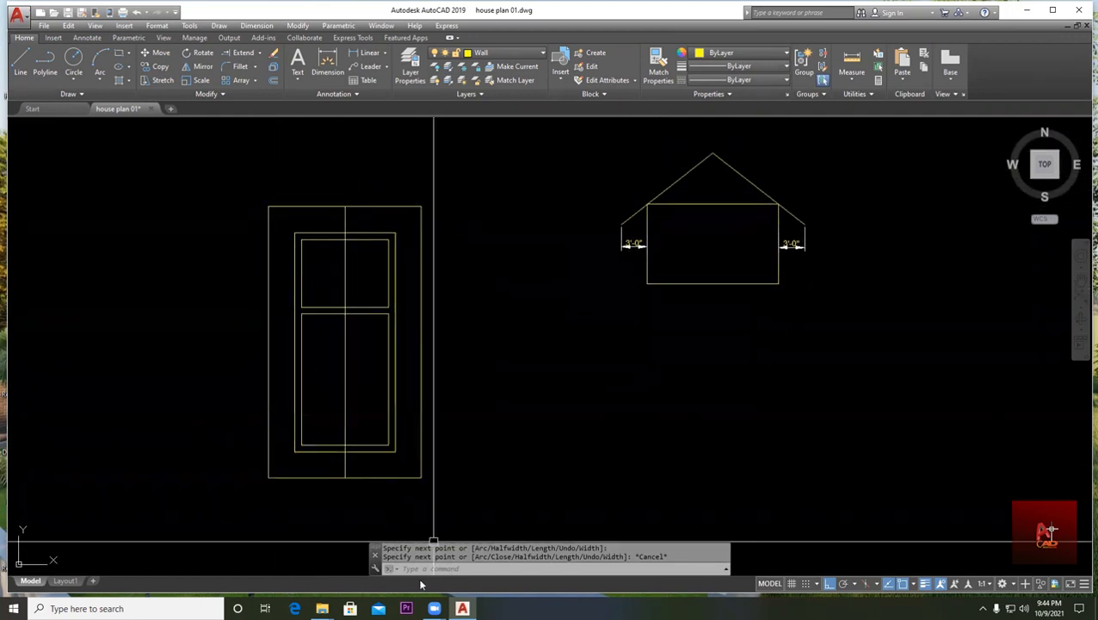
- Open the roof types picture 9547417_orig-1 from New folder (2), enlarge it to study the gable roof, and return to the drawing
mouse_move(322, 606)
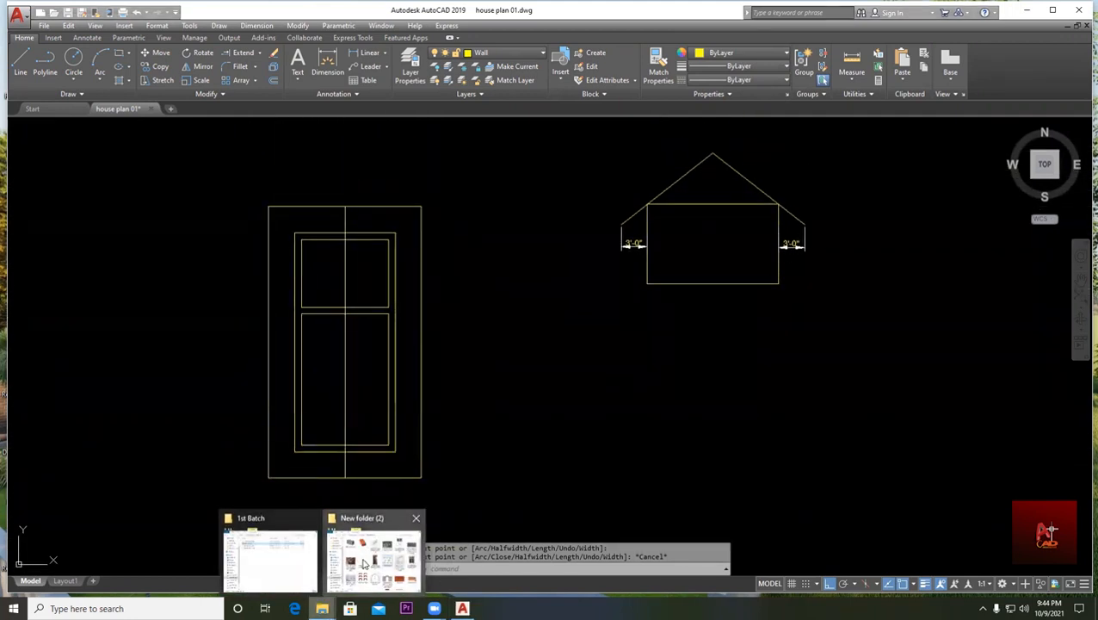
left_click(365, 564)
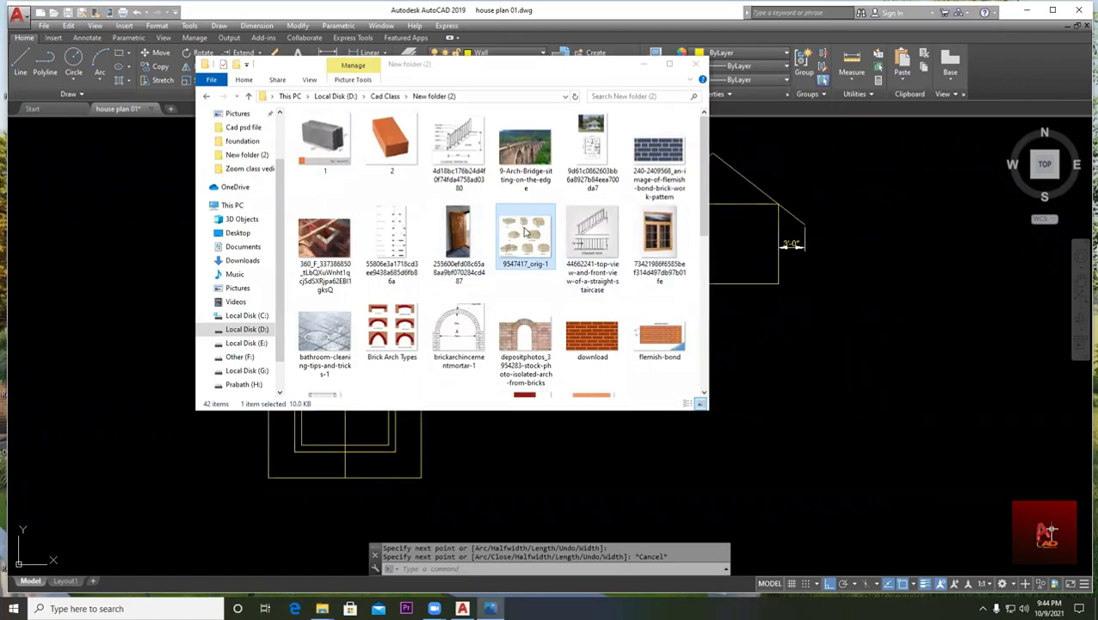
double_click(525, 232)
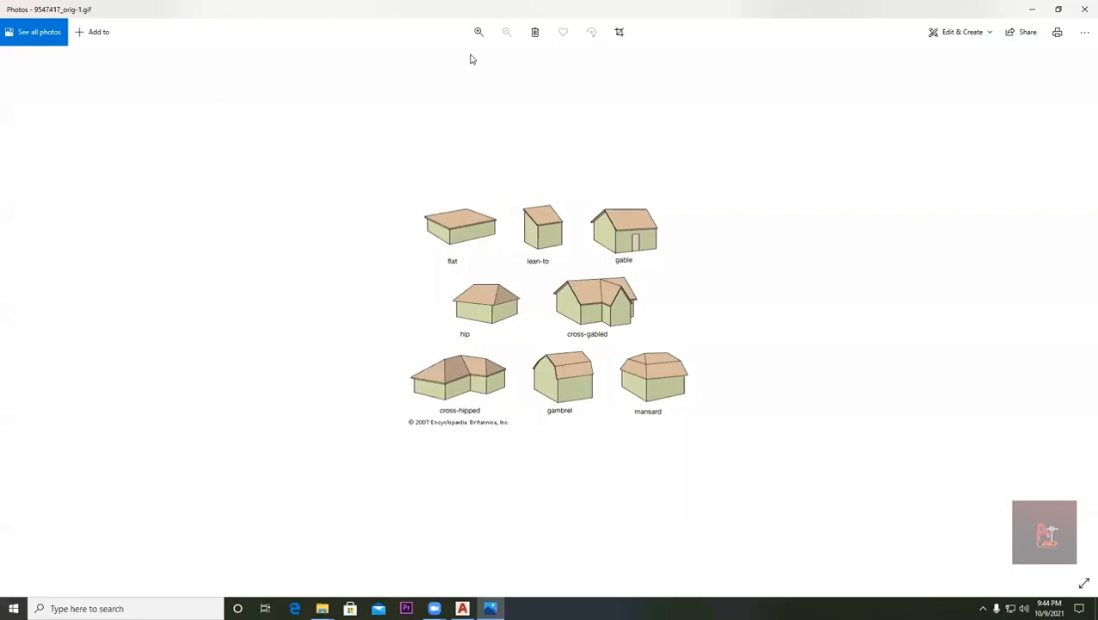
scroll(623, 266, "up", 1)
key("ctrl+plus")
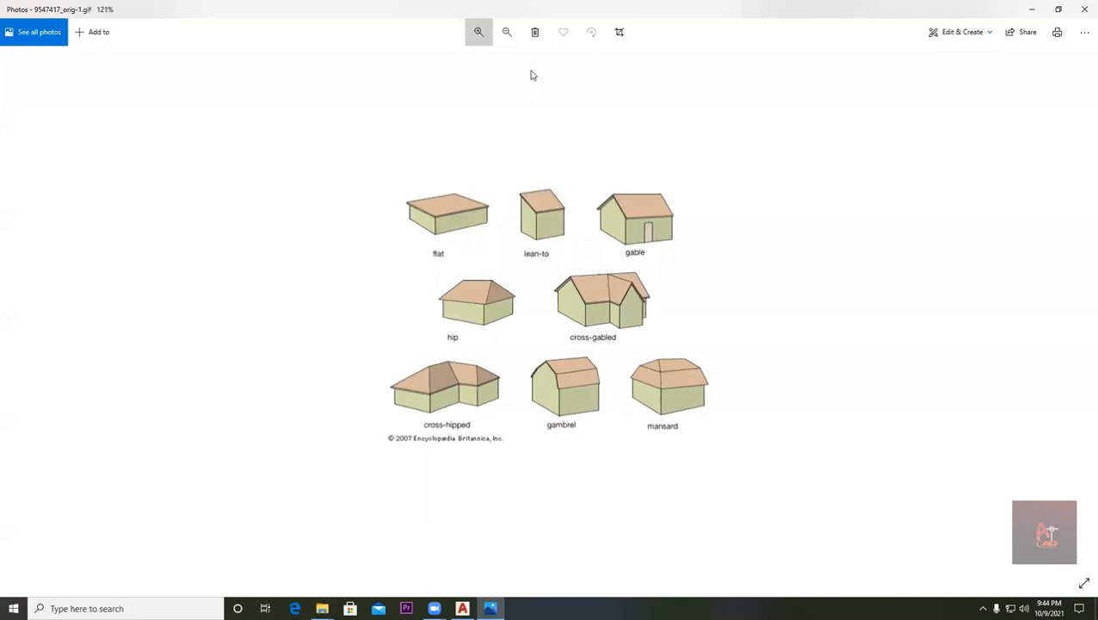
key("ctrl+plus")
key("ctrl+plus")
key("ctrl+plus")
key("ctrl+plus")
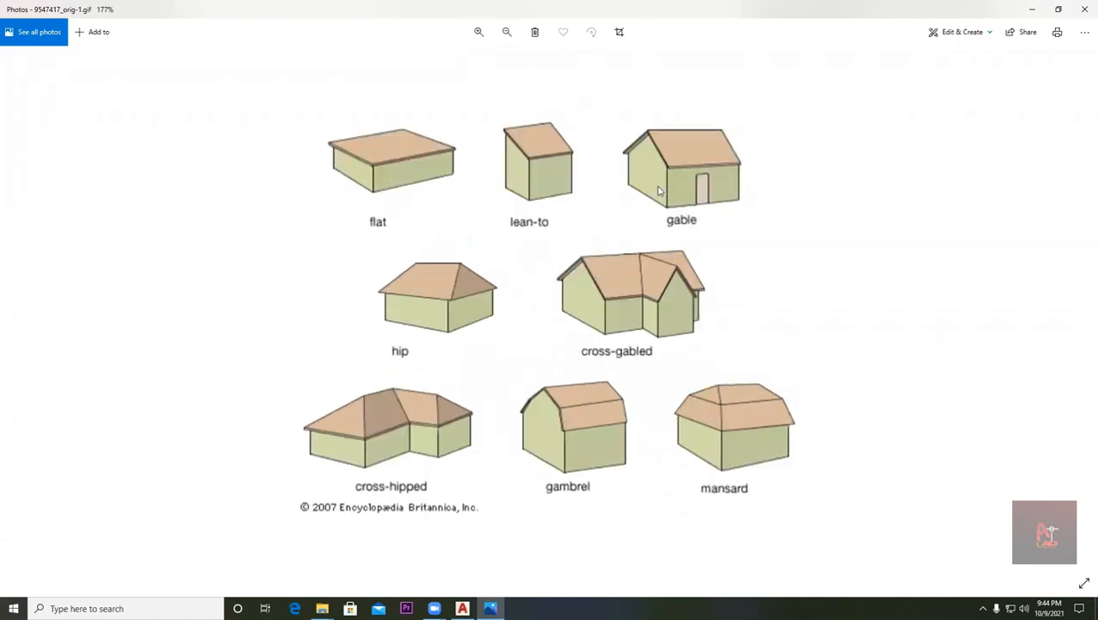
key("ctrl+plus")
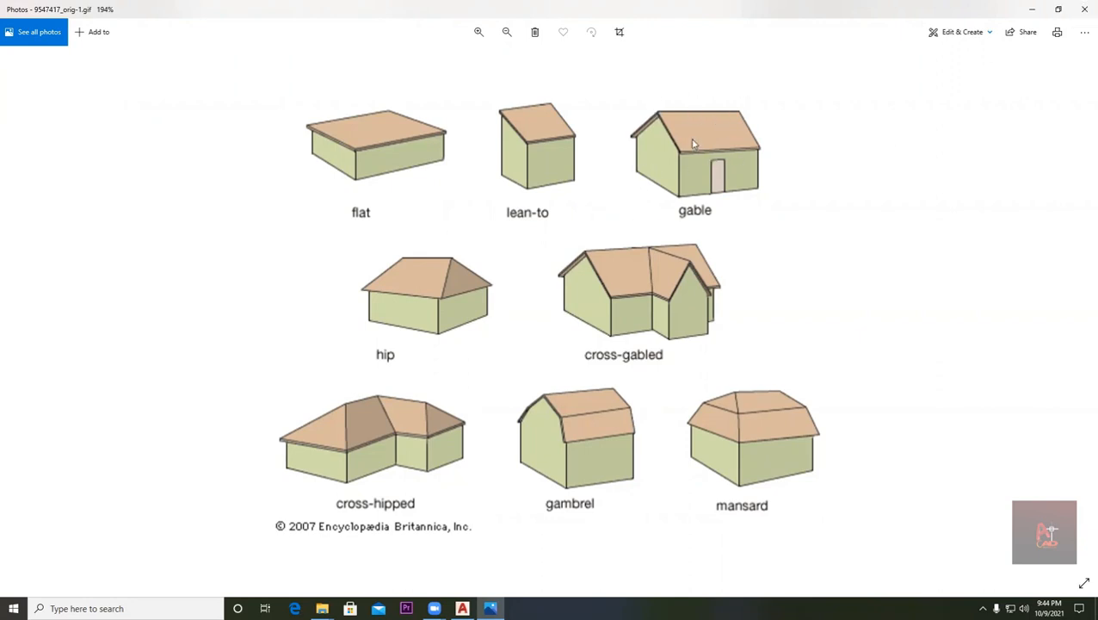
left_click(1031, 10)
left_click(645, 64)
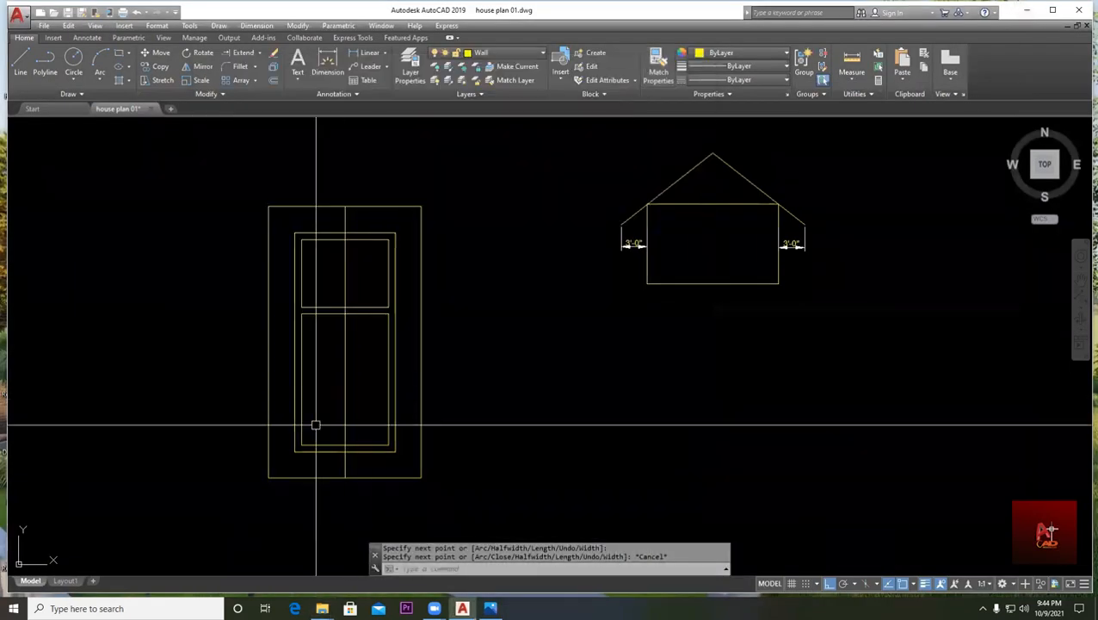
- Review the roof plan with slope arrows, the floor plan with roof outline, and the gable elevation side by side
scroll(314, 427, "down", 2)
middle_click_drag(331, 315, 564, 215)
scroll(566, 224, "up", 2)
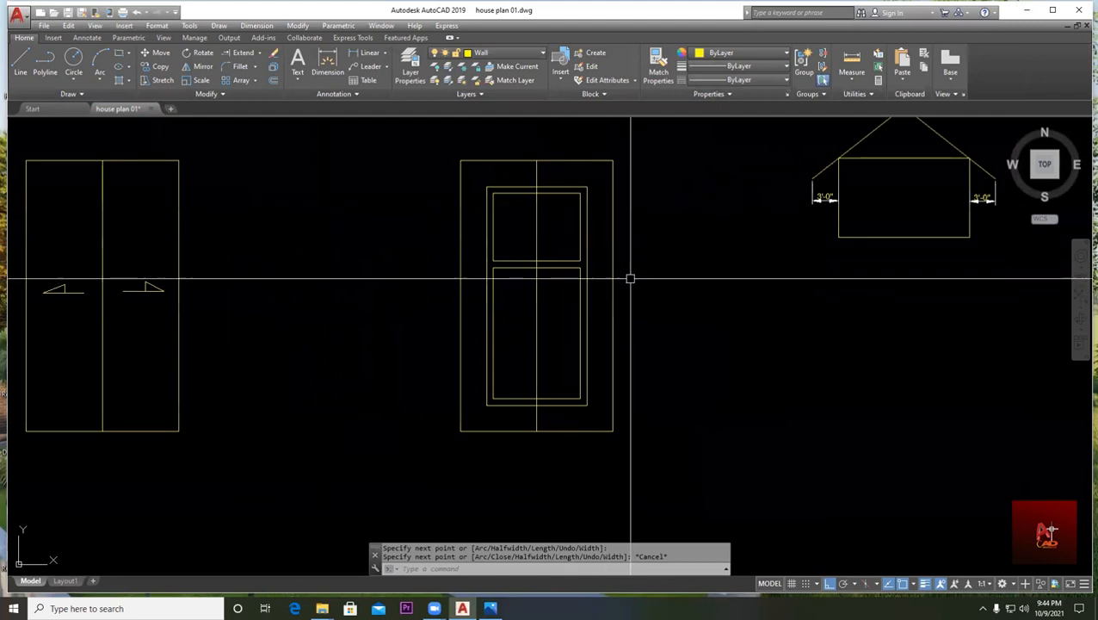
middle_click_drag(630, 277, 548, 385)
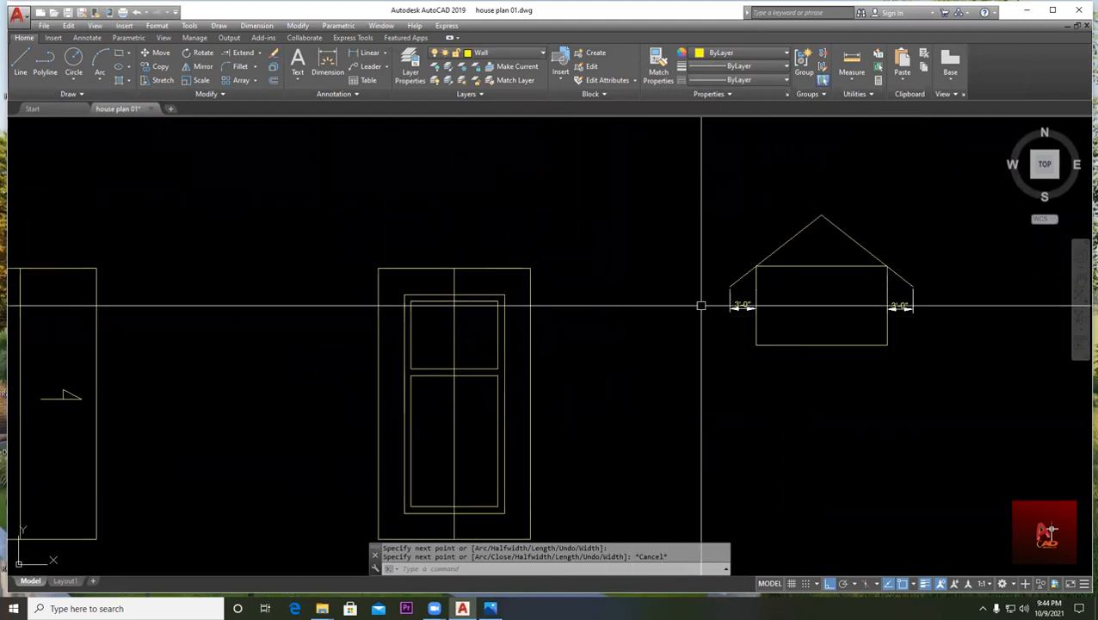
scroll(460, 380, "down", 2)
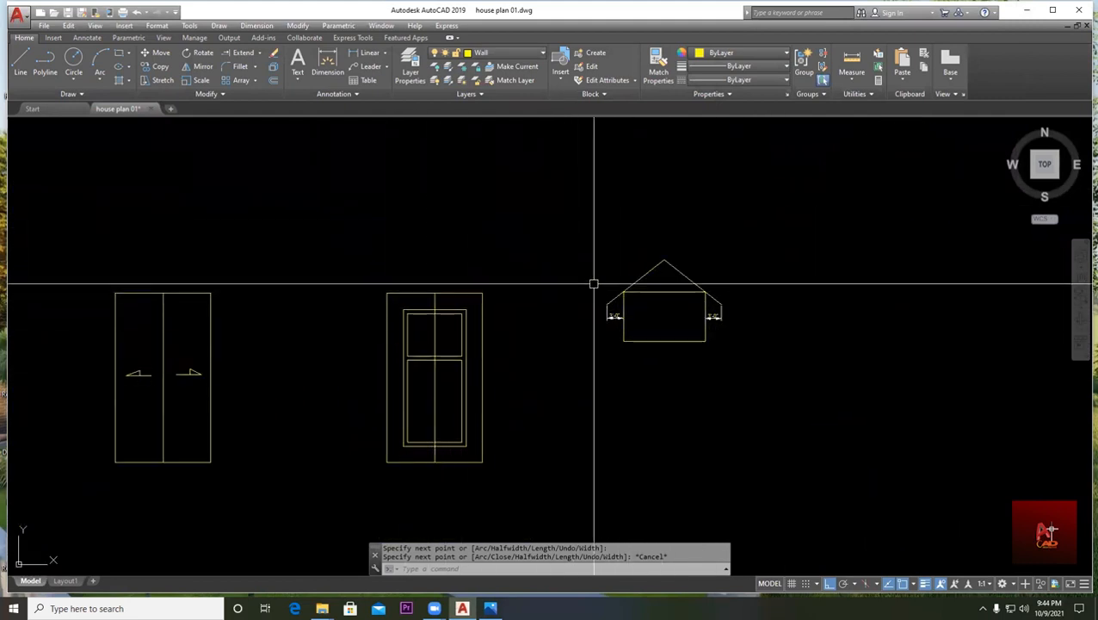
left_click(563, 243)
left_click(755, 399)
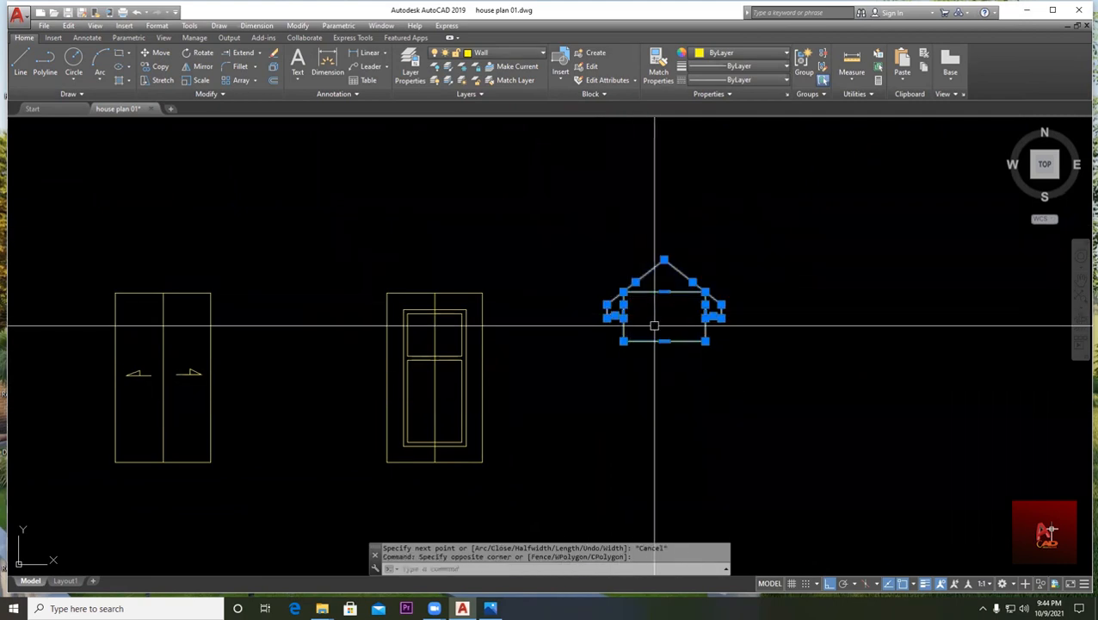
middle_click_drag(654, 327, 713, 321)
scroll(714, 320, "up", 2)
scroll(618, 318, "down", 4)
middle_click_drag(618, 318, 476, 289)
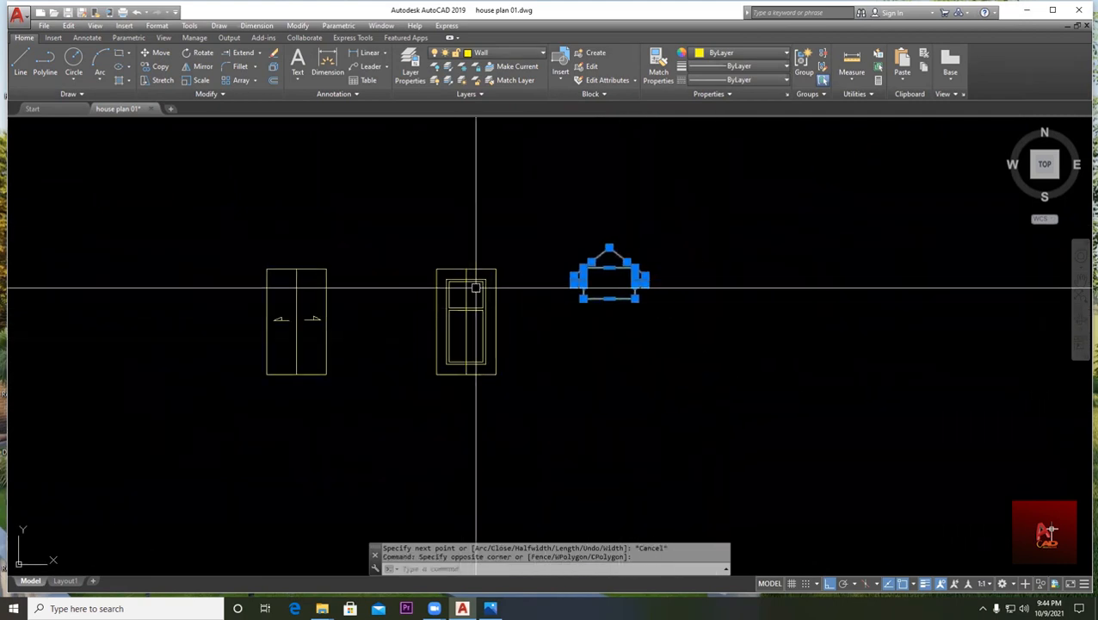
key("Escape")
scroll(476, 289, "up", 2)
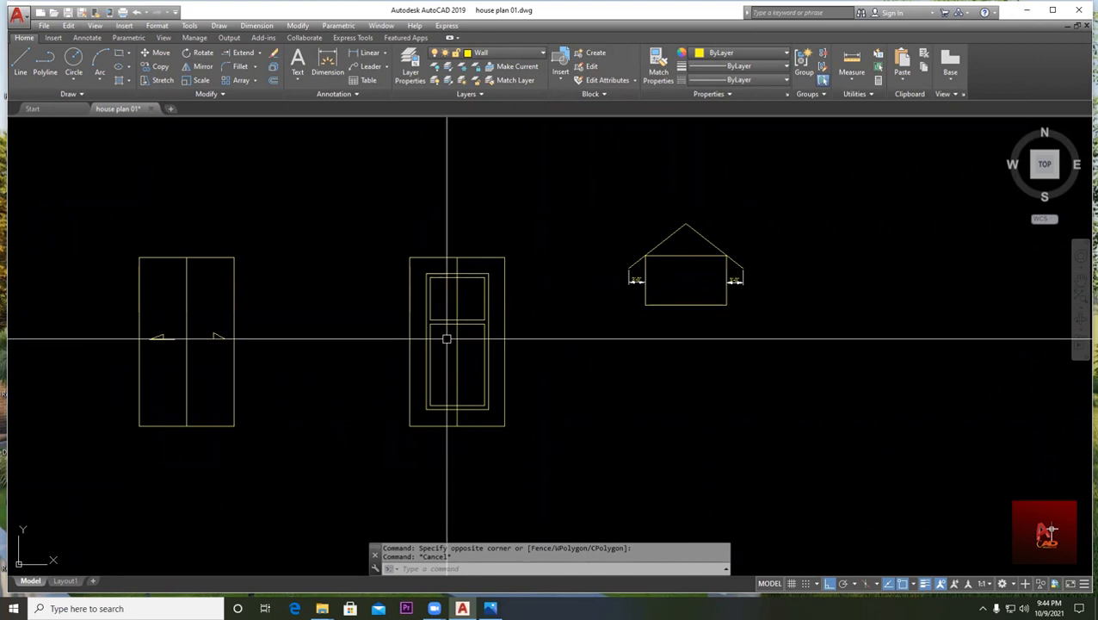
scroll(527, 336, "down", 2)
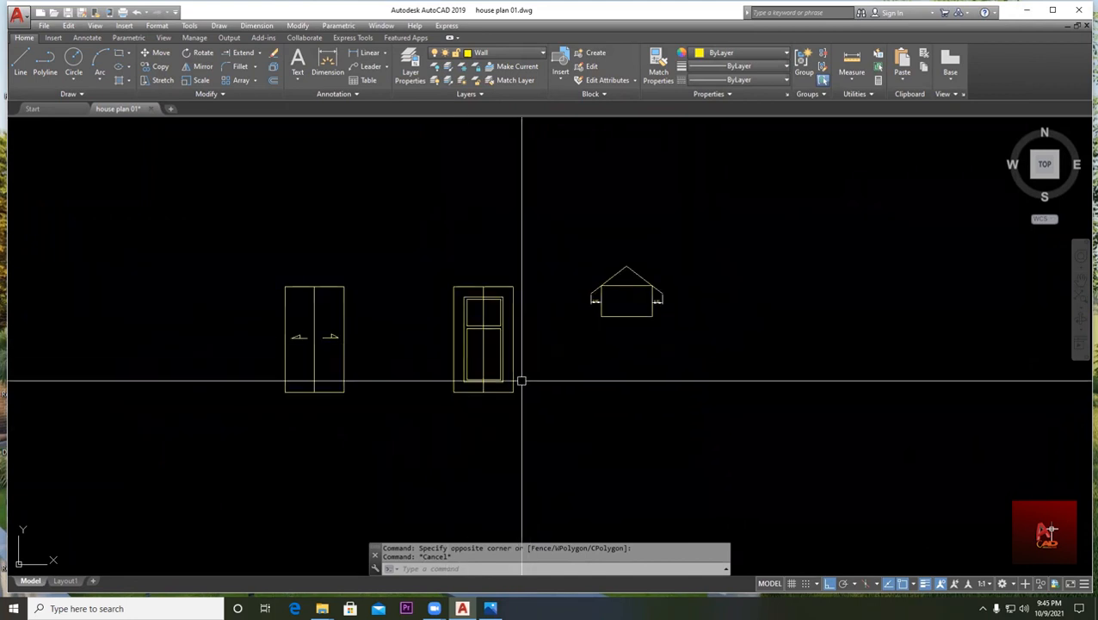
scroll(543, 377, "up", 2)
middle_click_drag(478, 346, 504, 329)
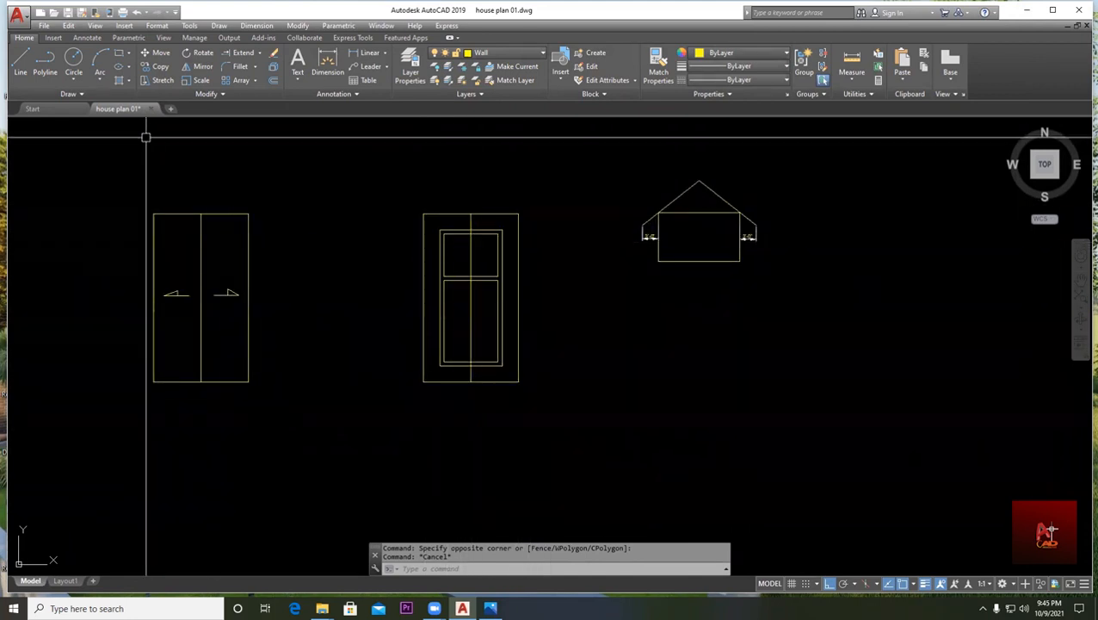
middle_click_drag(458, 414, 460, 400)
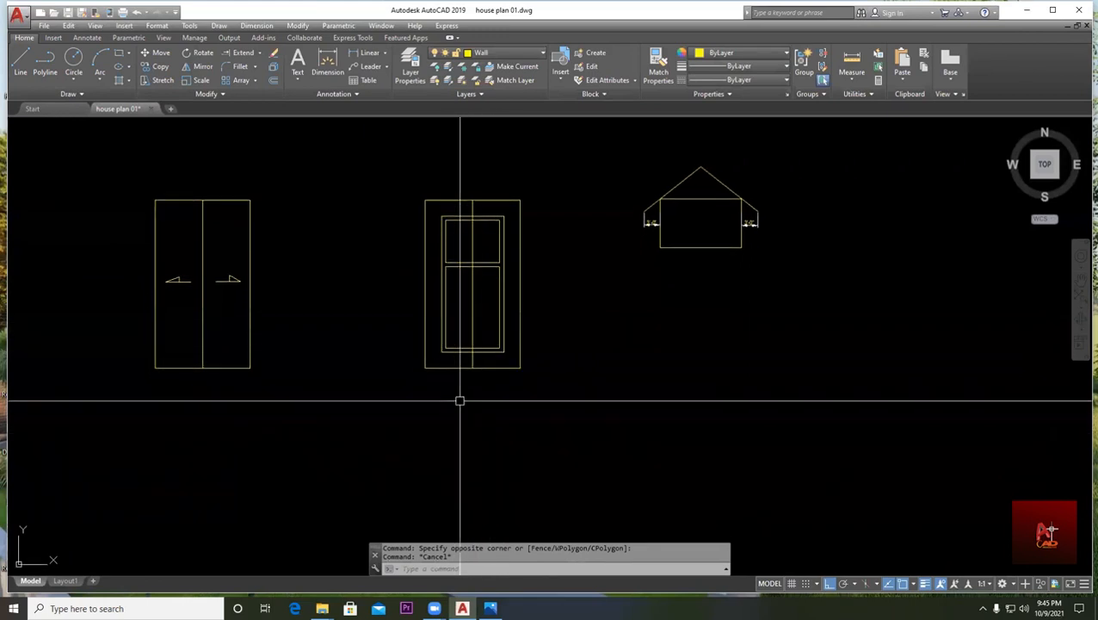
- Add the multiline text title FLOOR PLAN just below the floor plan
scroll(480, 312, "up", 2)
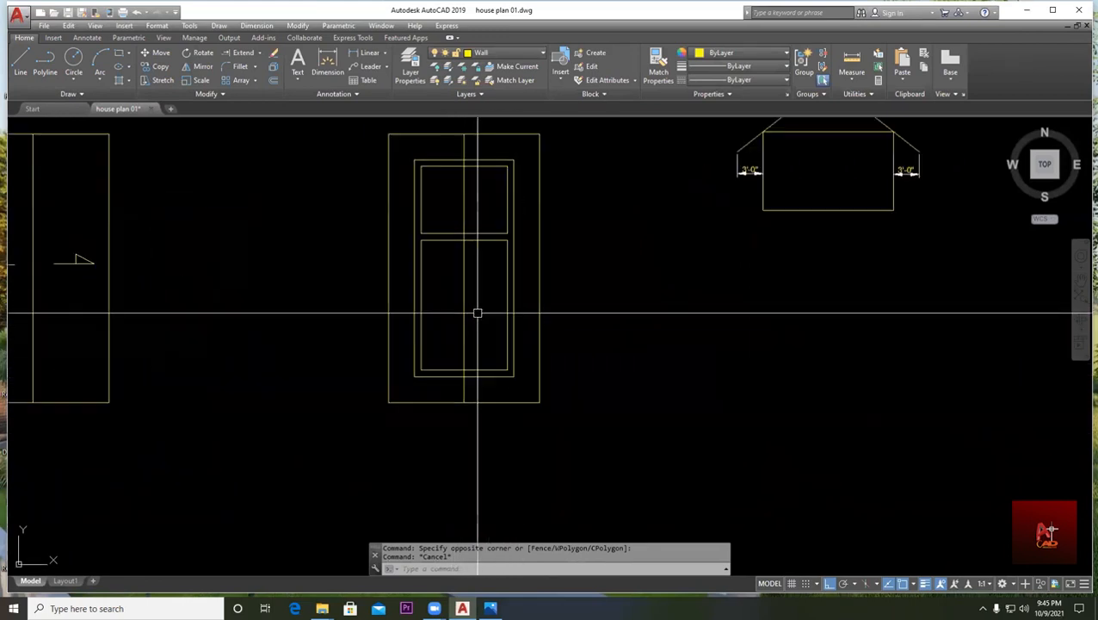
left_click(295, 65)
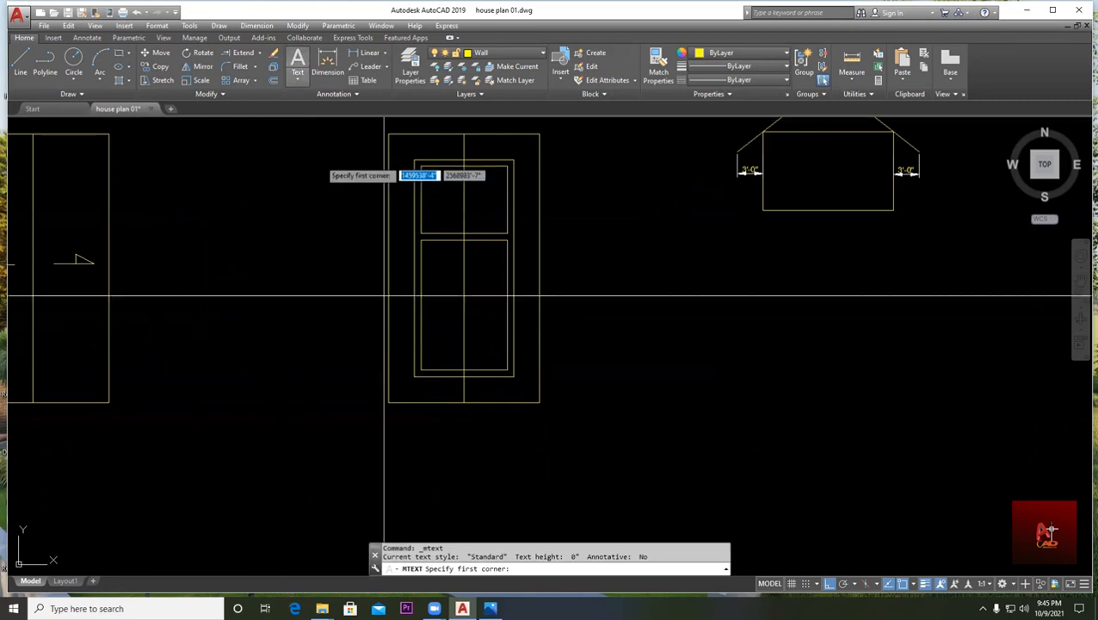
left_click(370, 417)
scroll(450, 438, "up", 2)
left_click(448, 434)
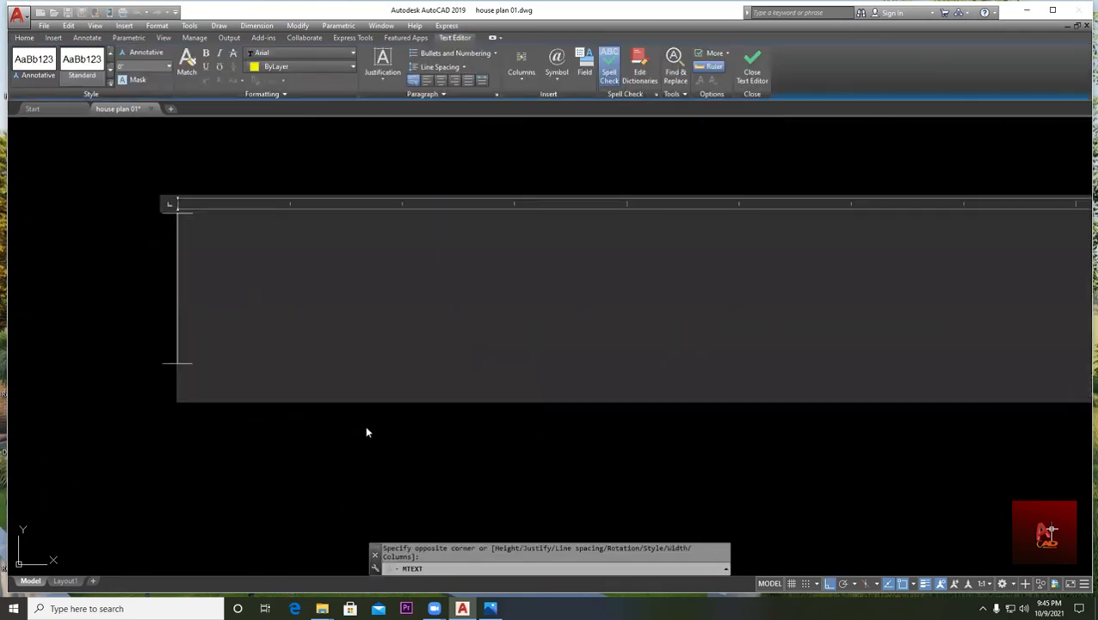
type("FL")
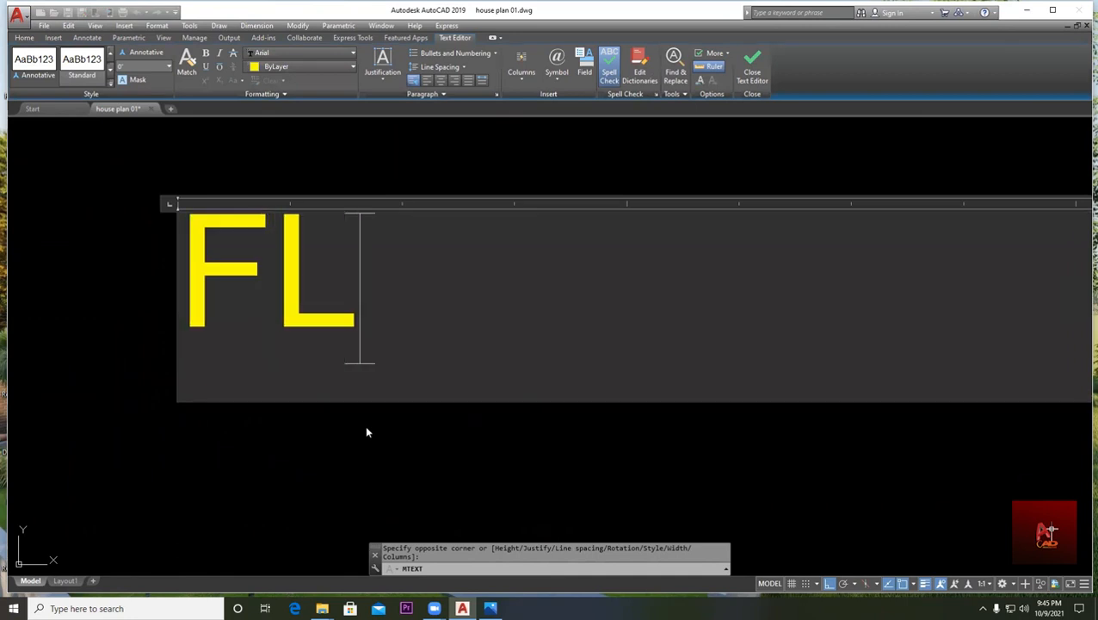
type("OOR PLAN")
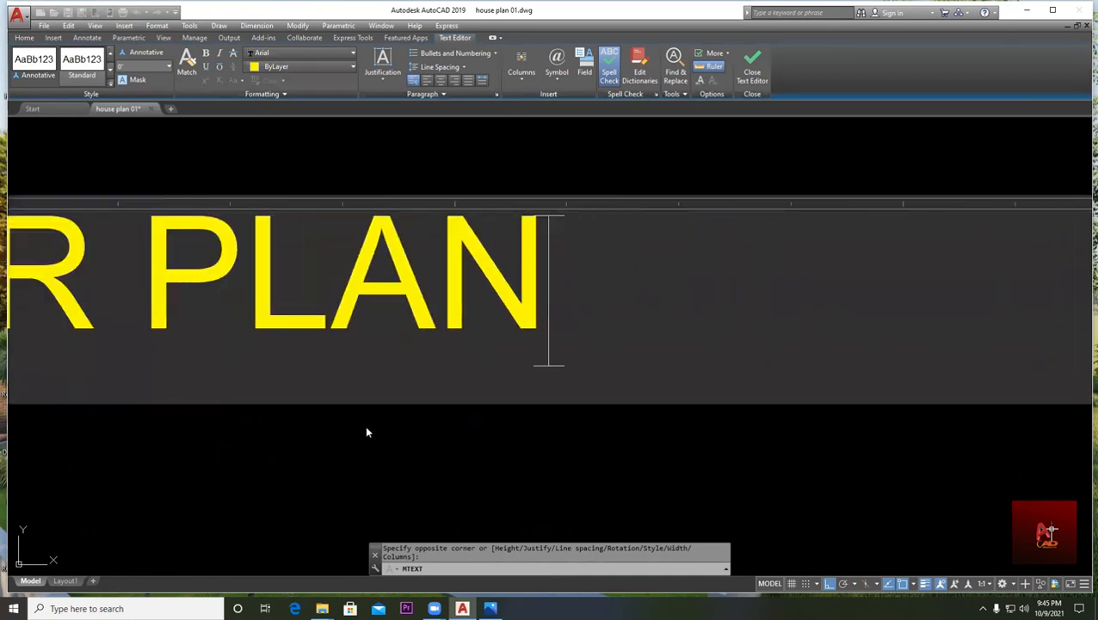
left_click(365, 424)
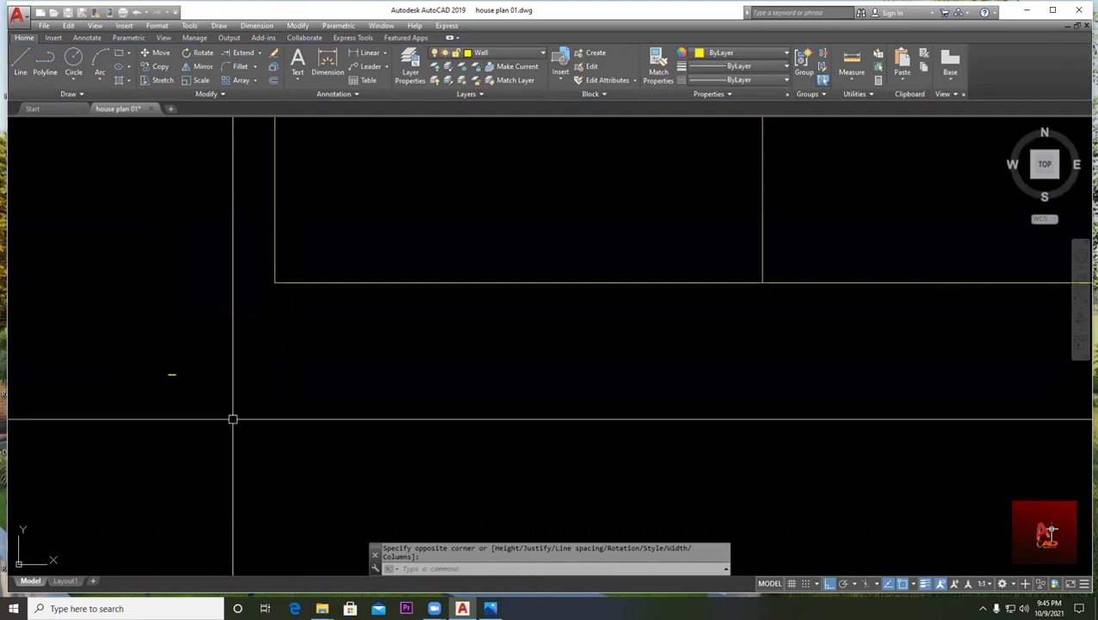
- Move the tiny FLOOR PLAN text beneath the middle of the floor plan's roof outline
scroll(176, 379, "up", 10)
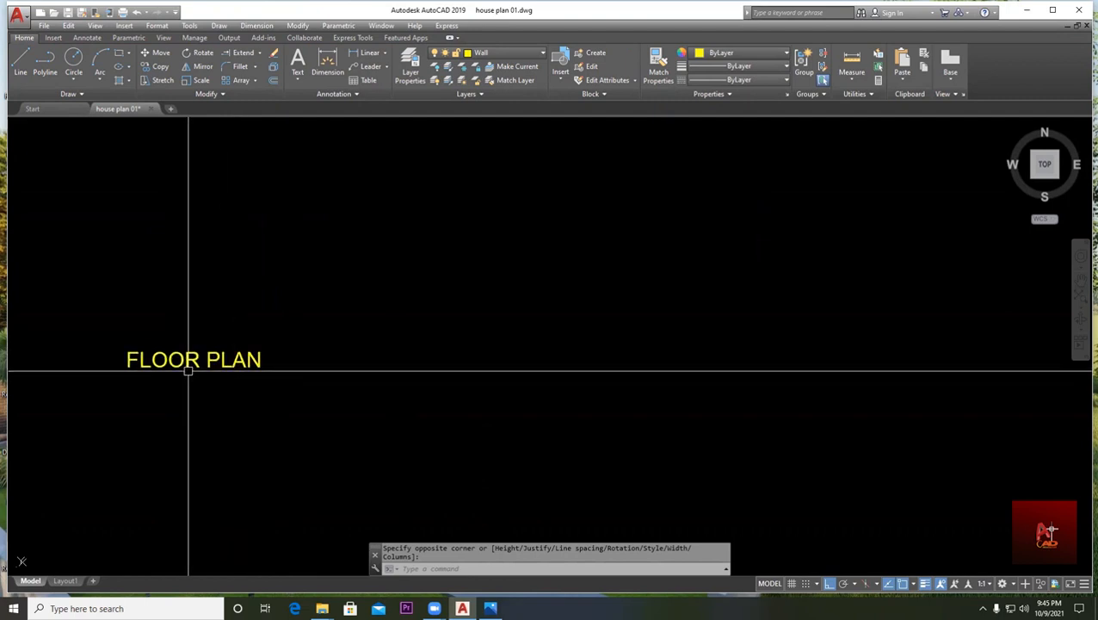
scroll(192, 359, "down", 8)
key("Escape")
type("m")
key("Return")
left_click(322, 383)
left_click(181, 333)
key("Return")
left_click(297, 373)
scroll(581, 370, "down", 6)
middle_click_drag(820, 383, 303, 414)
left_click(356, 405)
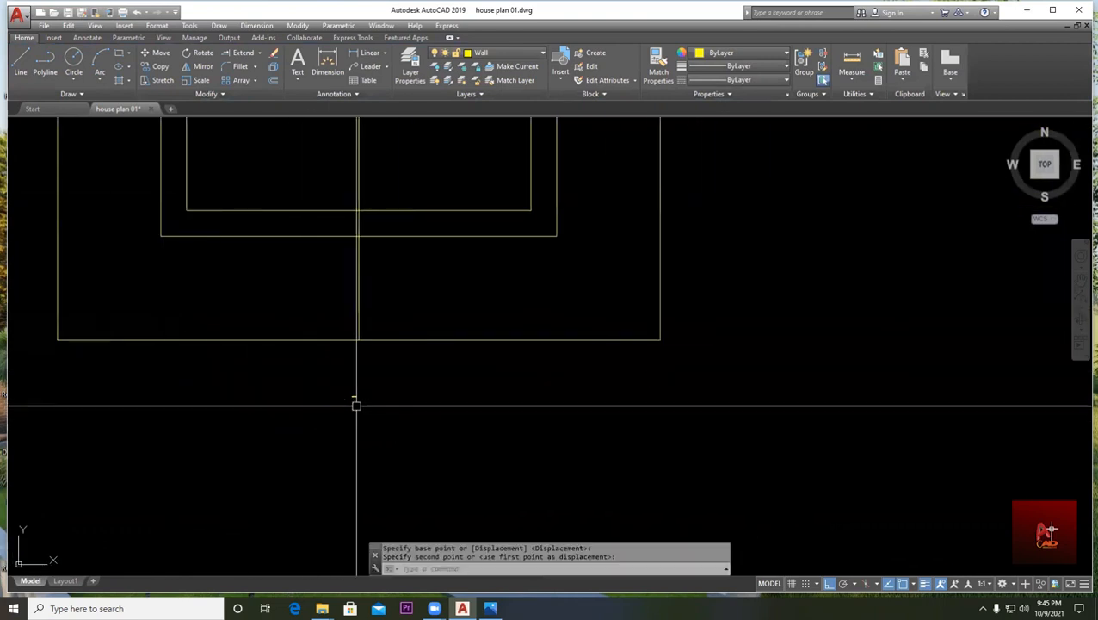
- Scale up the FLOOR PLAN text until it is about as wide as the house walls
left_click(200, 80)
left_click(523, 428)
left_click(372, 318)
key("Return")
left_click(457, 368)
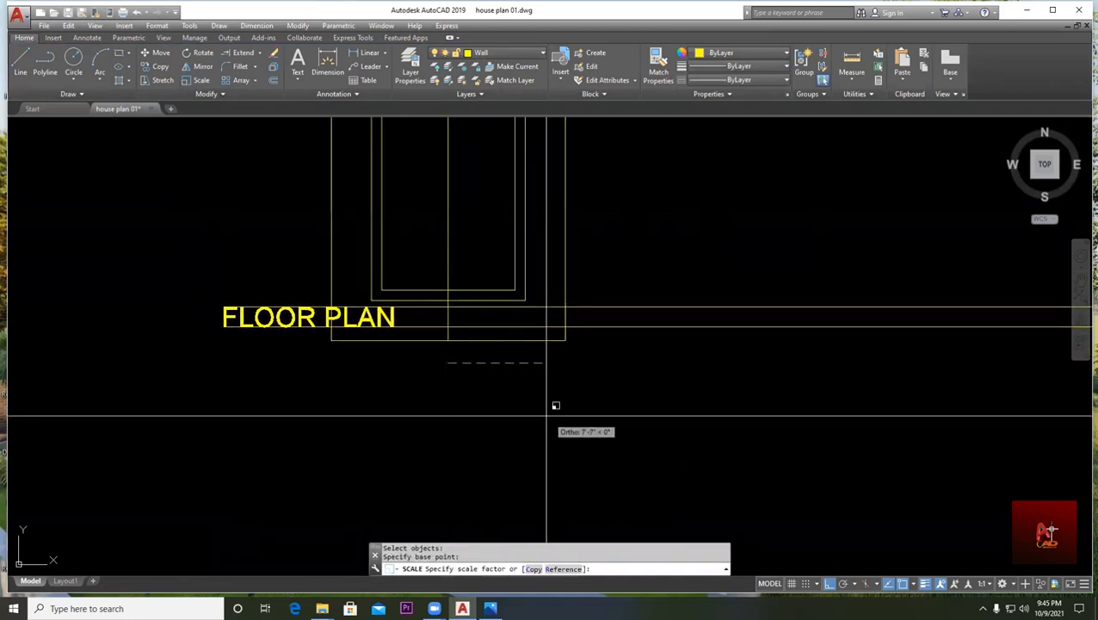
key("Escape")
- Move the enlarged FLOOR PLAN title freely, with Ortho off, so it sits centred below the floor plan
type("m")
key("Return")
left_click(269, 340)
left_click(219, 298)
key("Return")
left_click(265, 333)
key("F8")
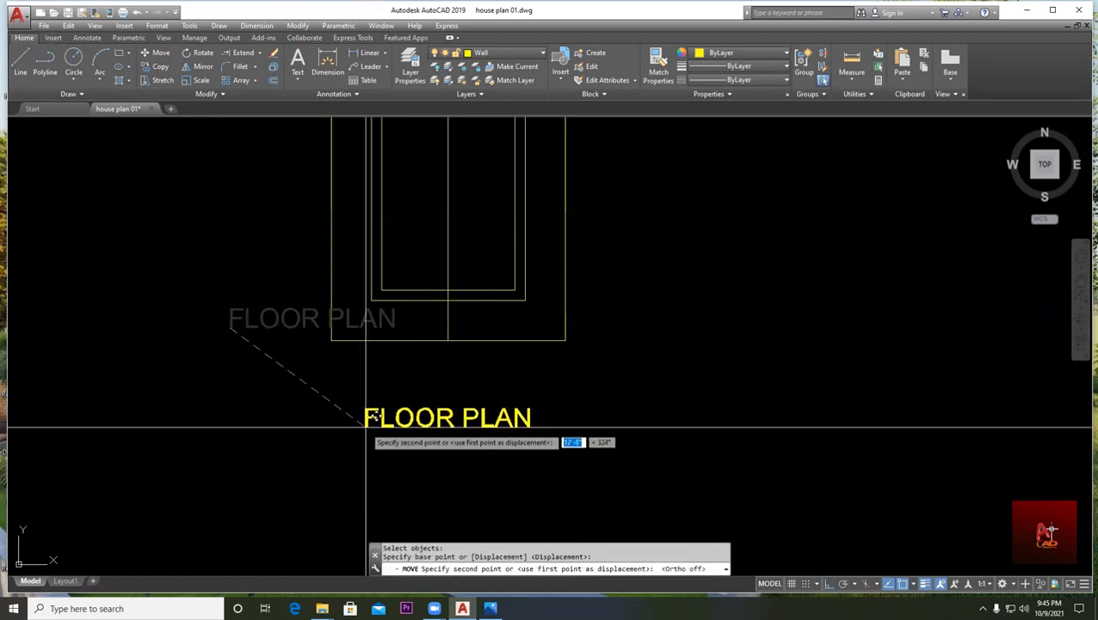
left_click(373, 429)
key("Escape")
scroll(561, 401, "down", 4)
middle_click_drag(616, 453, 572, 441)
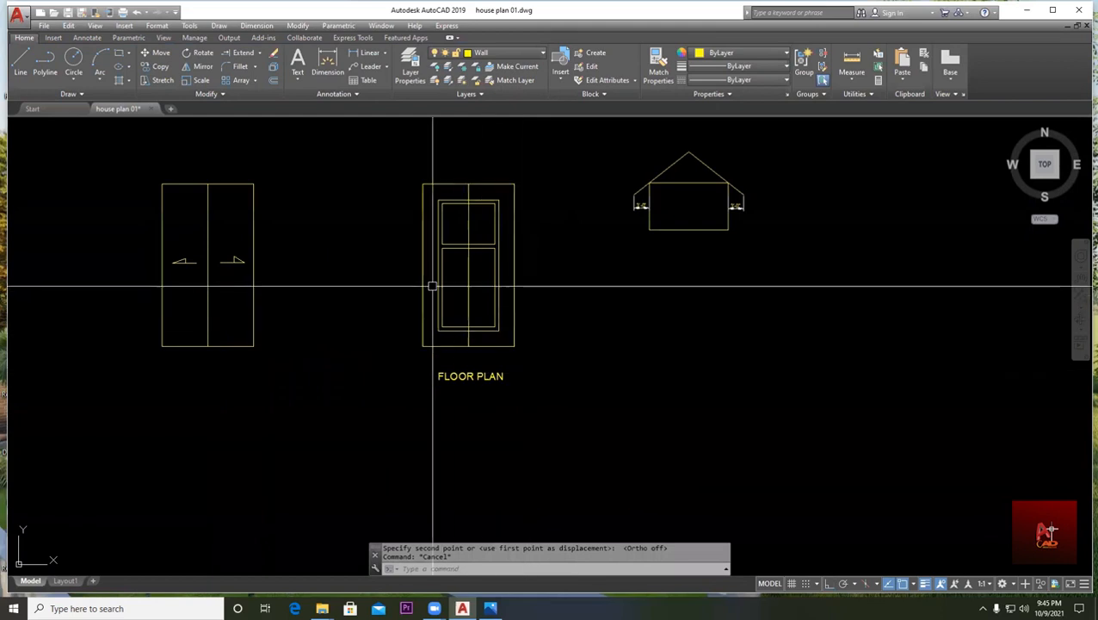
- Examine the roof outline, ridge line and walls on the floor plan, briefly highlighting the roof lines
scroll(460, 252, "up", 3)
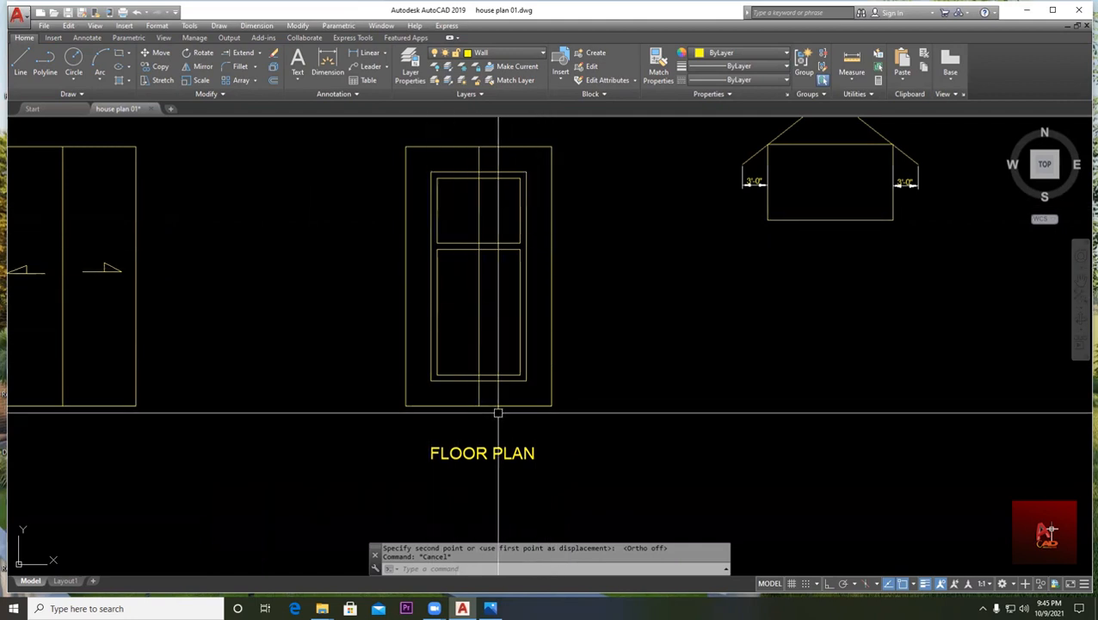
scroll(483, 369, "up", 2)
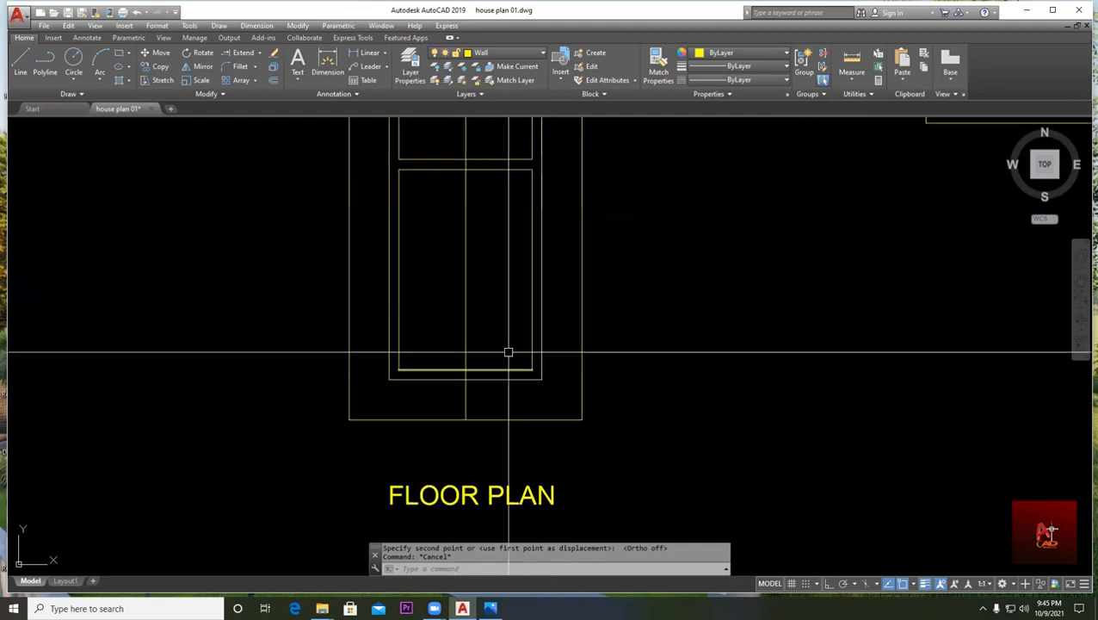
scroll(535, 287, "down", 2)
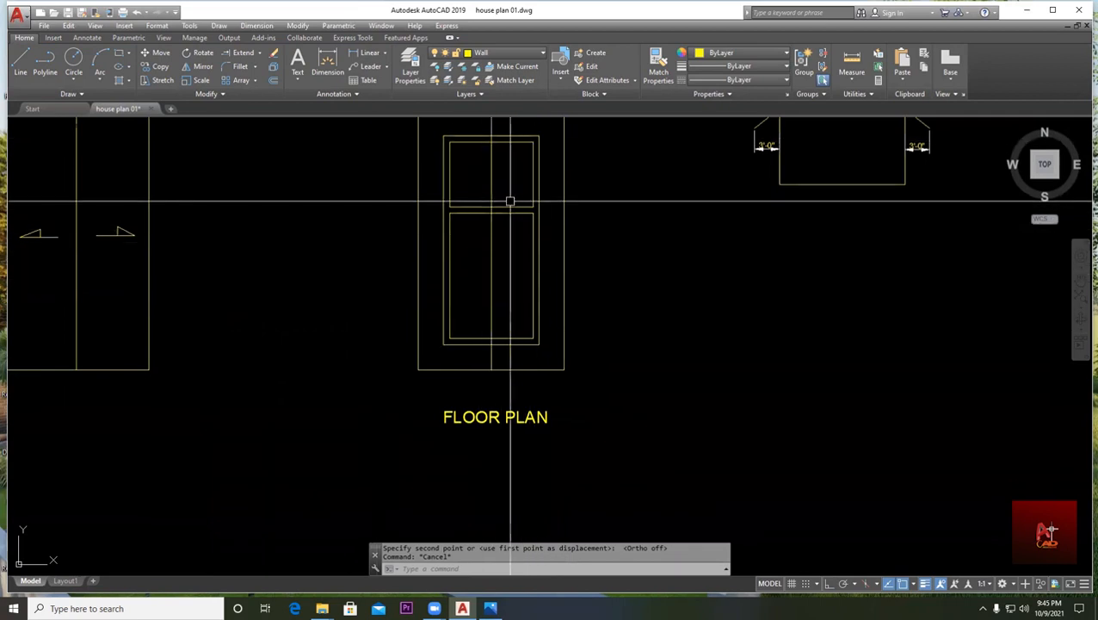
middle_click_drag(509, 201, 517, 249)
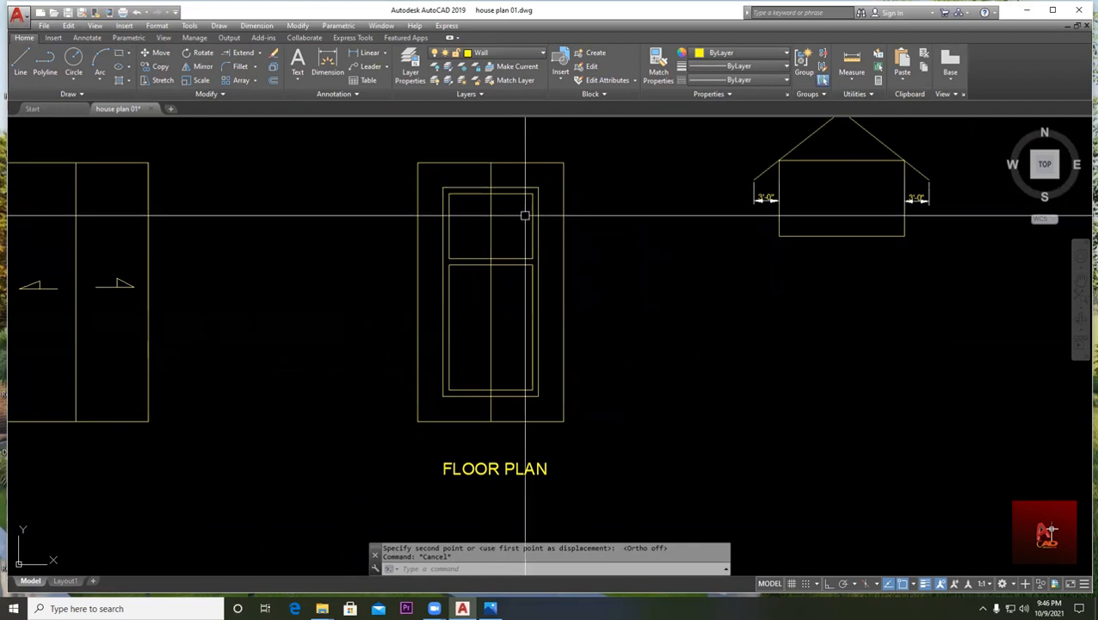
left_click(576, 165)
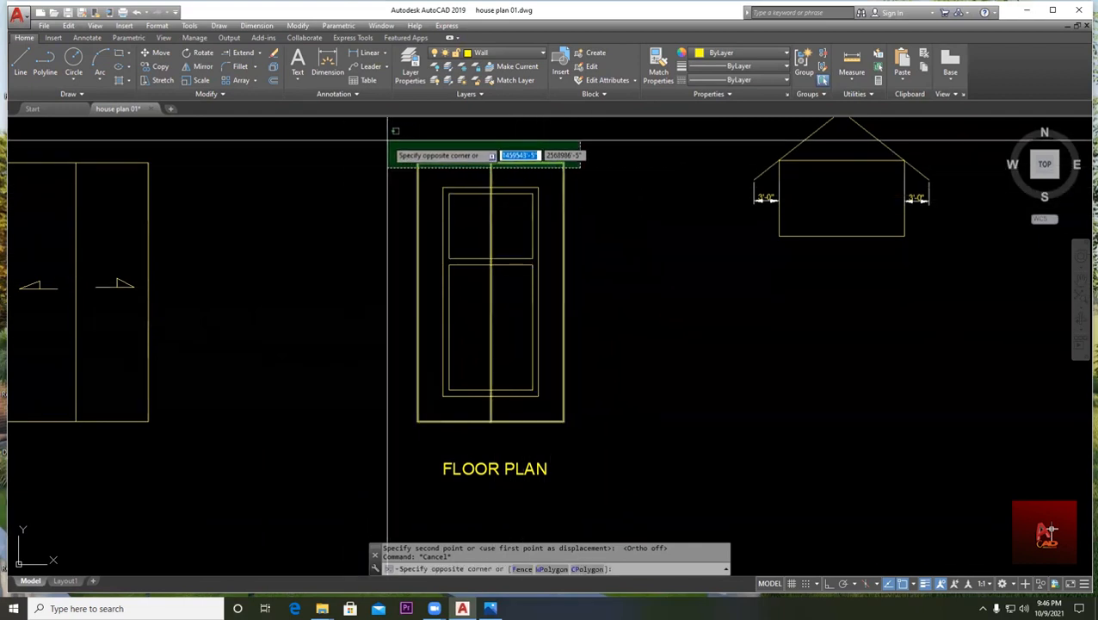
left_click(392, 156)
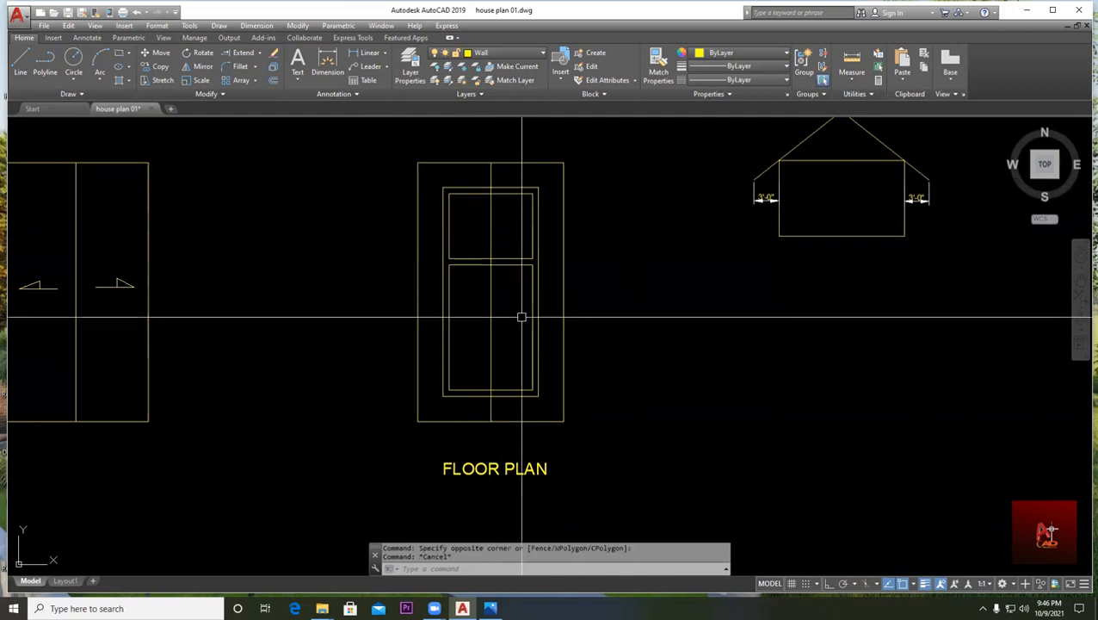
key("Escape")
scroll(490, 167, "up", 5)
middle_click_drag(491, 167, 461, 198)
scroll(496, 187, "down", 5)
scroll(567, 204, "up", 4)
left_click(630, 196)
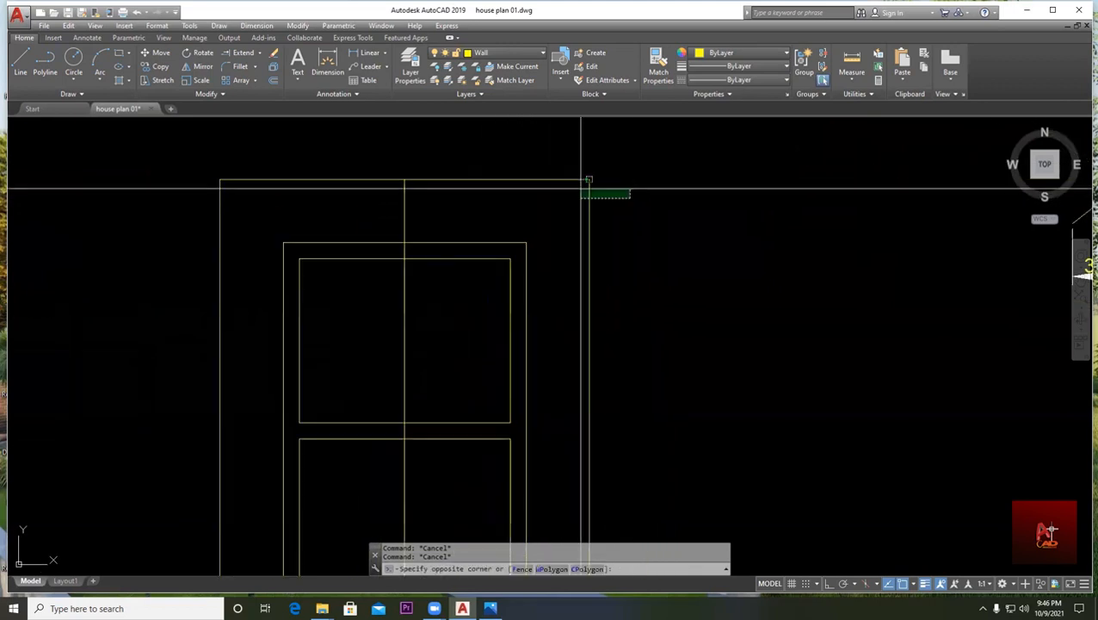
left_click(388, 185)
scroll(411, 194, "down", 4)
key("Escape")
scroll(413, 203, "up", 3)
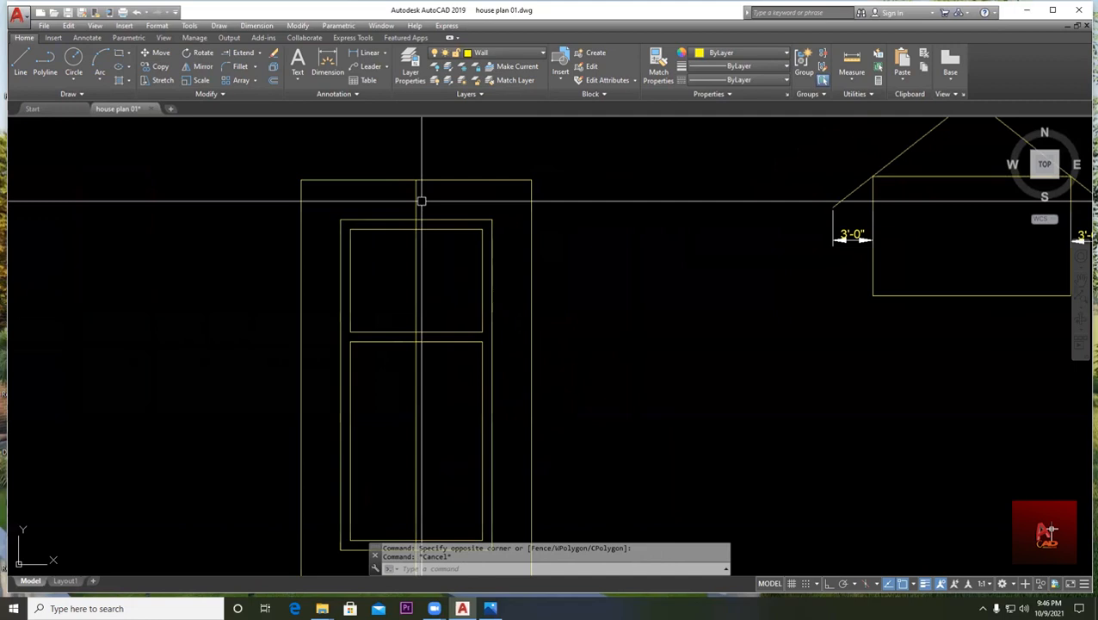
scroll(413, 203, "down", 4)
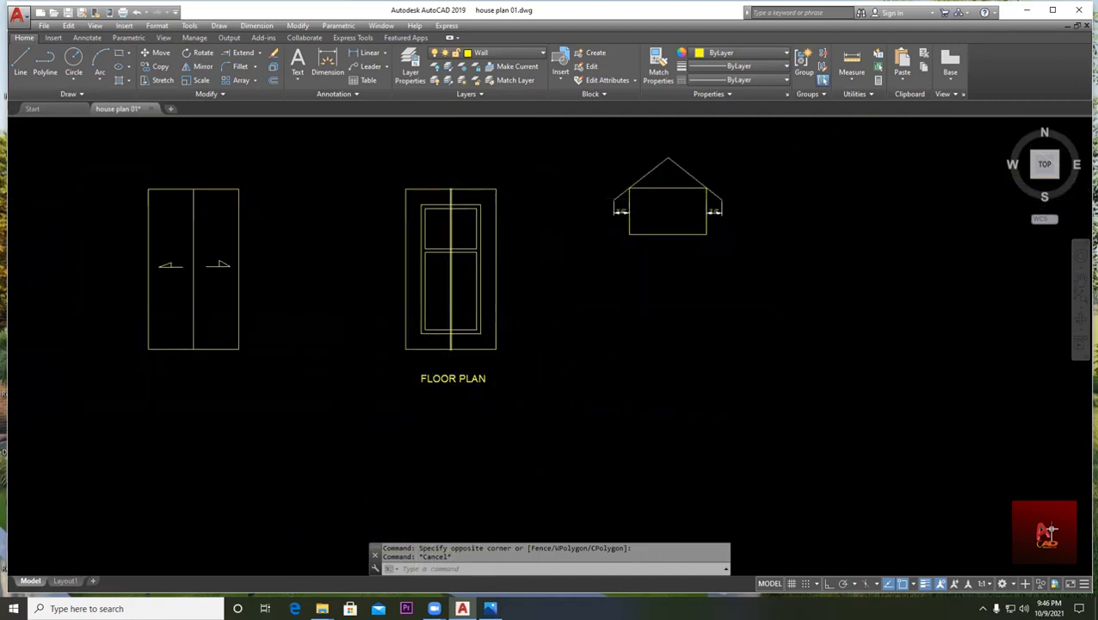
scroll(451, 205, "up", 3)
scroll(462, 196, "down", 2)
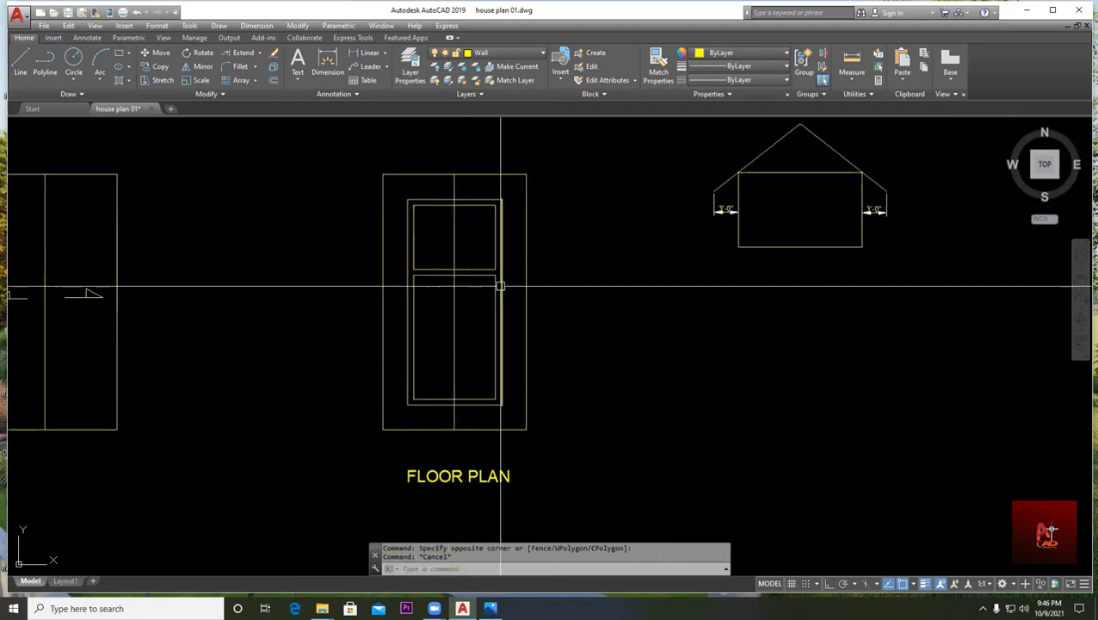
scroll(508, 293, "down", 1)
scroll(482, 224, "up", 2)
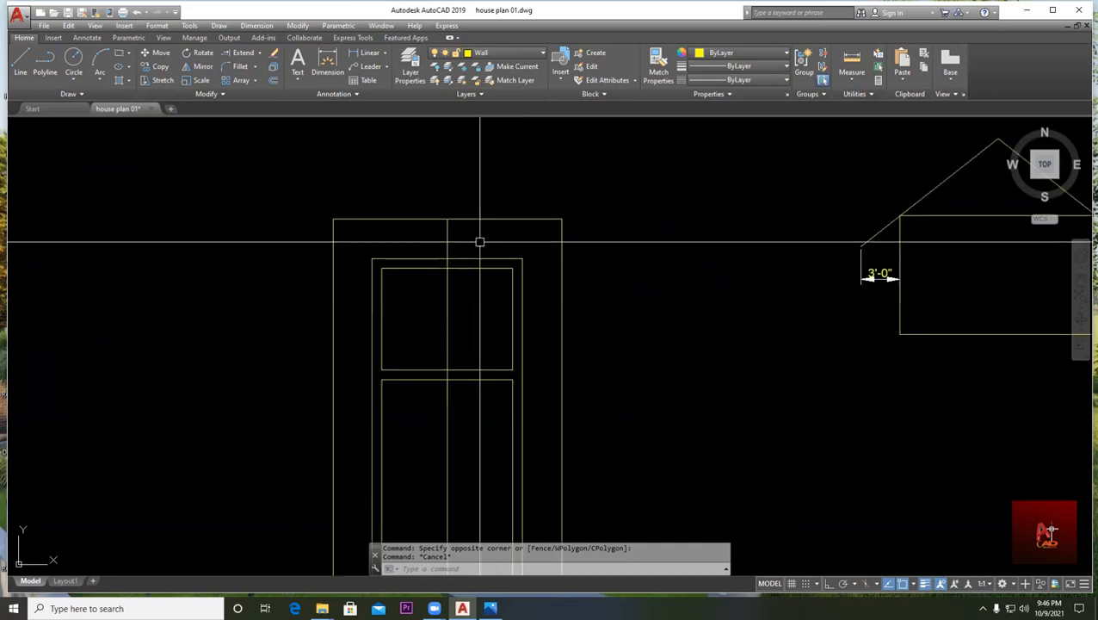
scroll(464, 231, "down", 2)
scroll(350, 358, "up", 1)
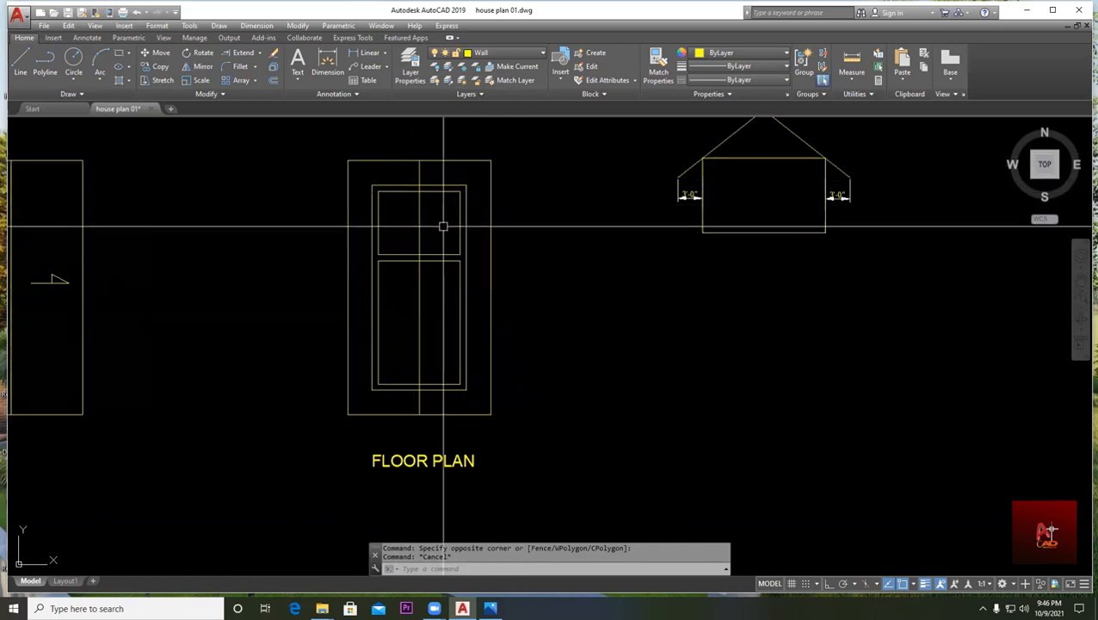
- Add a horizontal linear dimension for the overhang from the upper right wall corner to the right roof edge
left_click(370, 54)
scroll(471, 164, "up", 4)
scroll(472, 168, "up", 2)
left_click(442, 250)
left_click(541, 250)
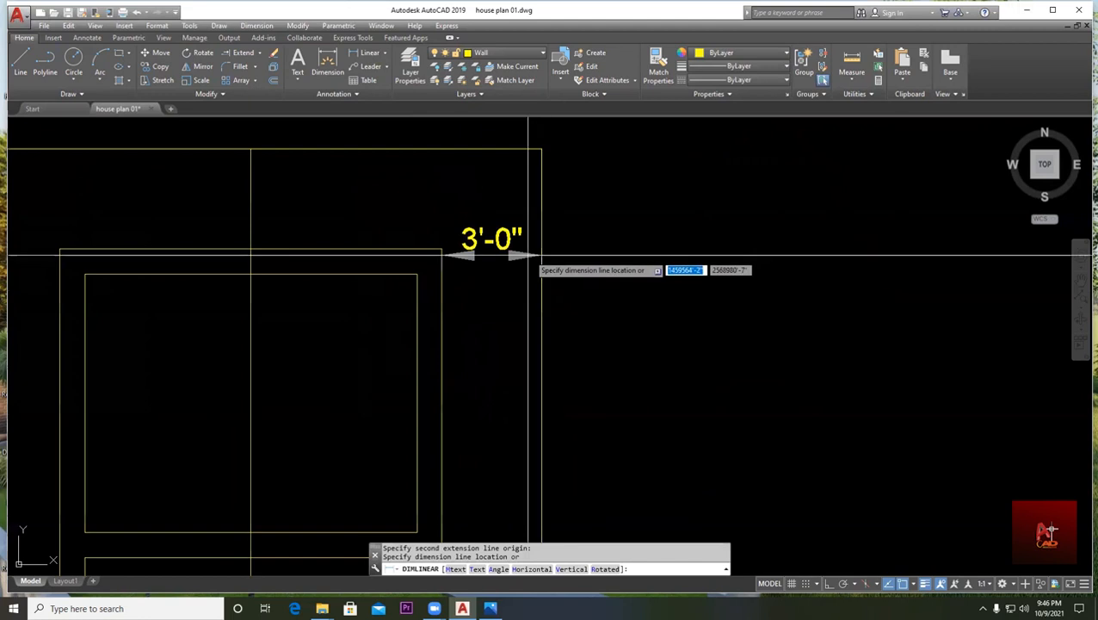
left_click(521, 268)
- Add a vertical linear dimension for the overhang from the upper right wall corner to the upper roof edge
key("Return")
left_click(440, 241)
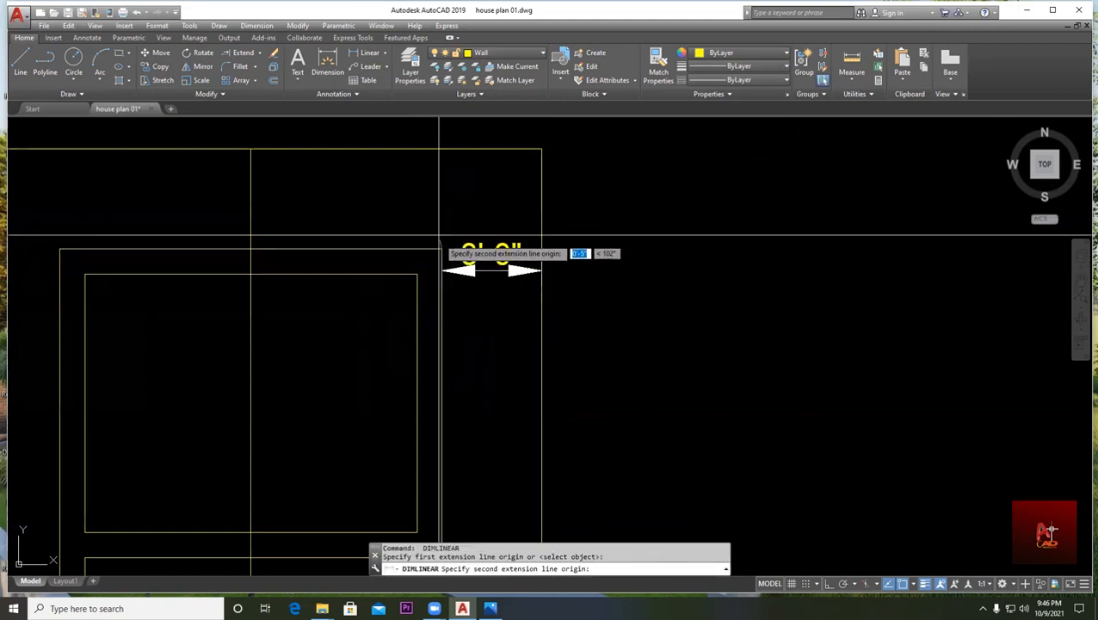
left_click(442, 148)
left_click(387, 177)
key("Escape")
scroll(469, 222, "down", 4)
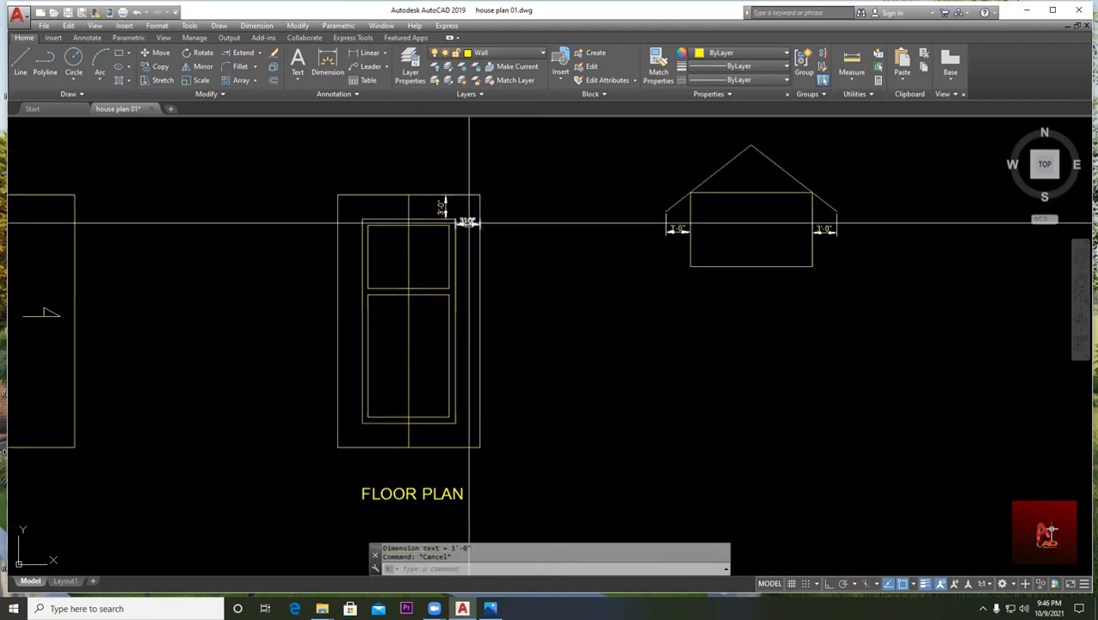
middle_click_drag(469, 222, 482, 205)
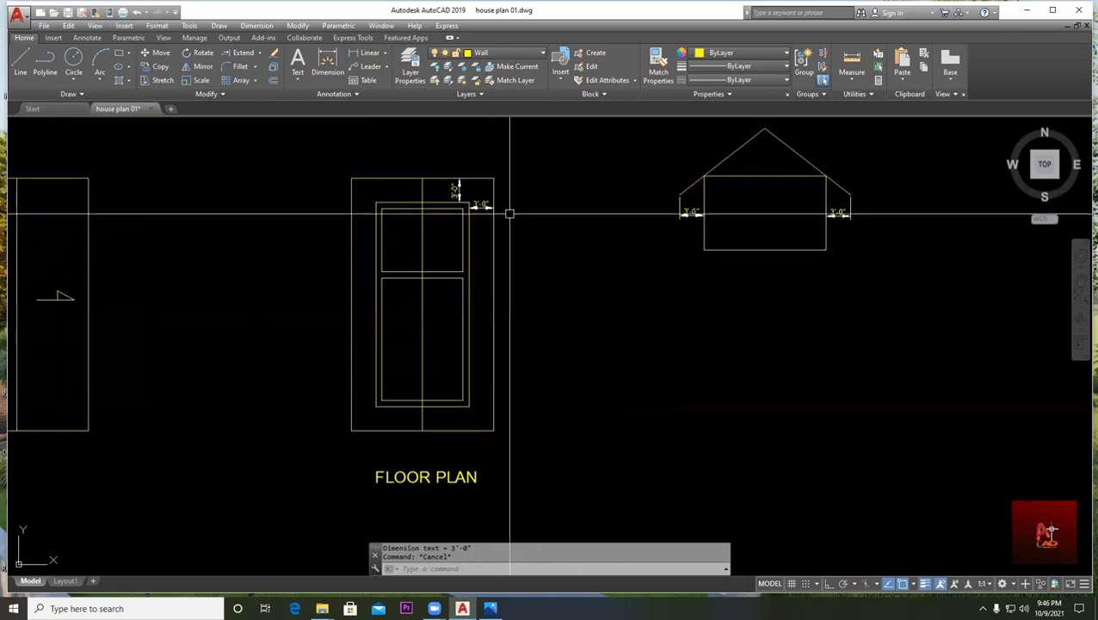
- Erase the vertical and horizontal overhang dimensions at the floor plan's upper right corner
scroll(467, 200, "up", 4)
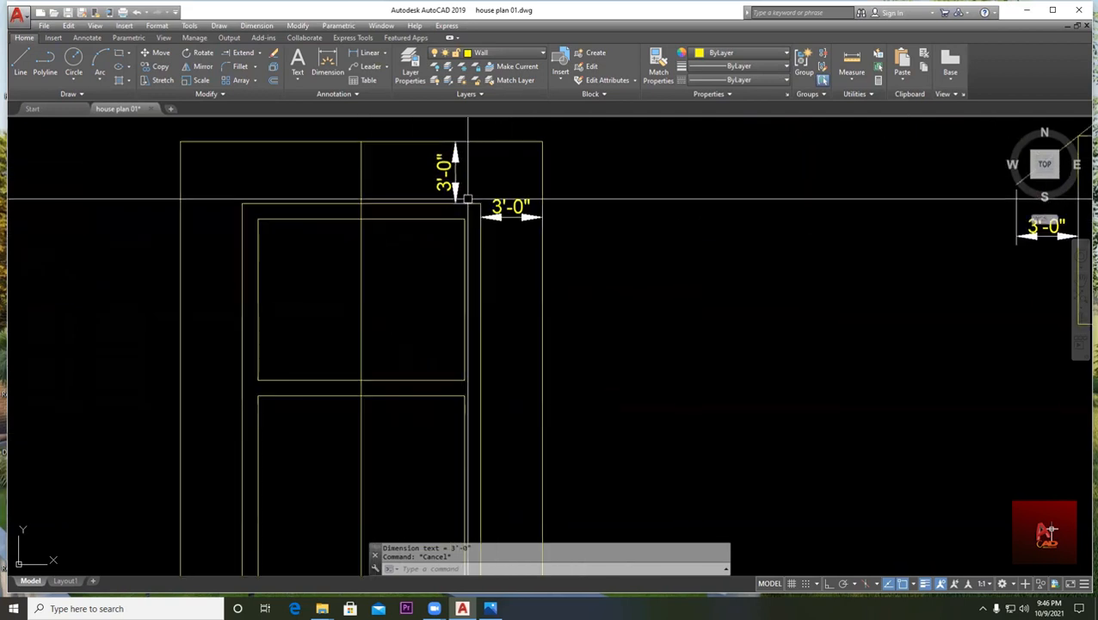
type("e")
key("Return")
left_click(419, 171)
key("Return")
left_click(515, 245)
left_click(500, 182)
key("Delete")
key("Escape")
- Highlight the ridge line on the floor plan to inspect it, and clear the selection
scroll(437, 274, "down", 4)
mouse_move(432, 278)
middle_mouse_down()
mouse_move(408, 263)
mouse_move(437, 180)
middle_mouse_up()
left_click(423, 200)
left_click(402, 203)
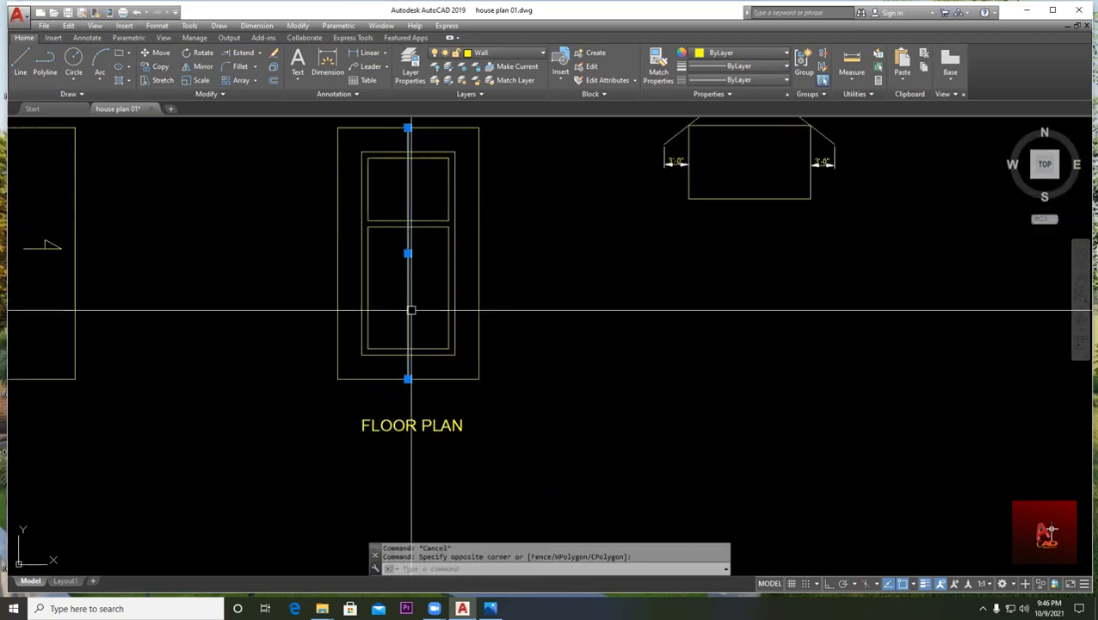
scroll(426, 344, "down", 2)
key("Escape")
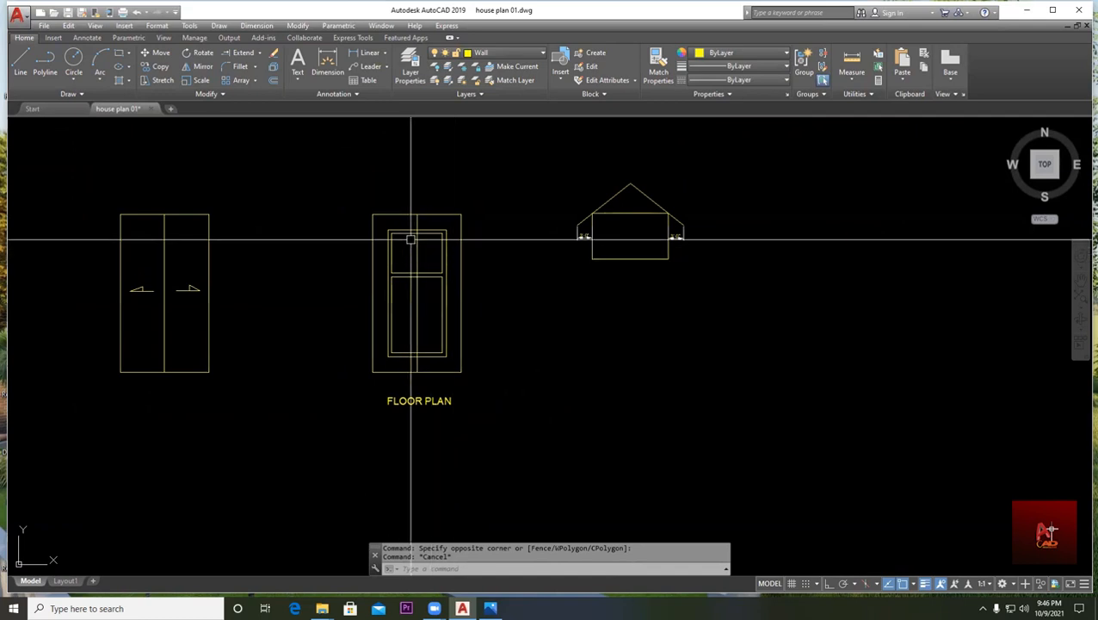
- Erase the gable elevation together with its two overhang dimensions
middle_click_drag(556, 235, 553, 278)
type("e")
key("space")
left_click(726, 358)
left_click(542, 192)
key("space")
key("Escape")
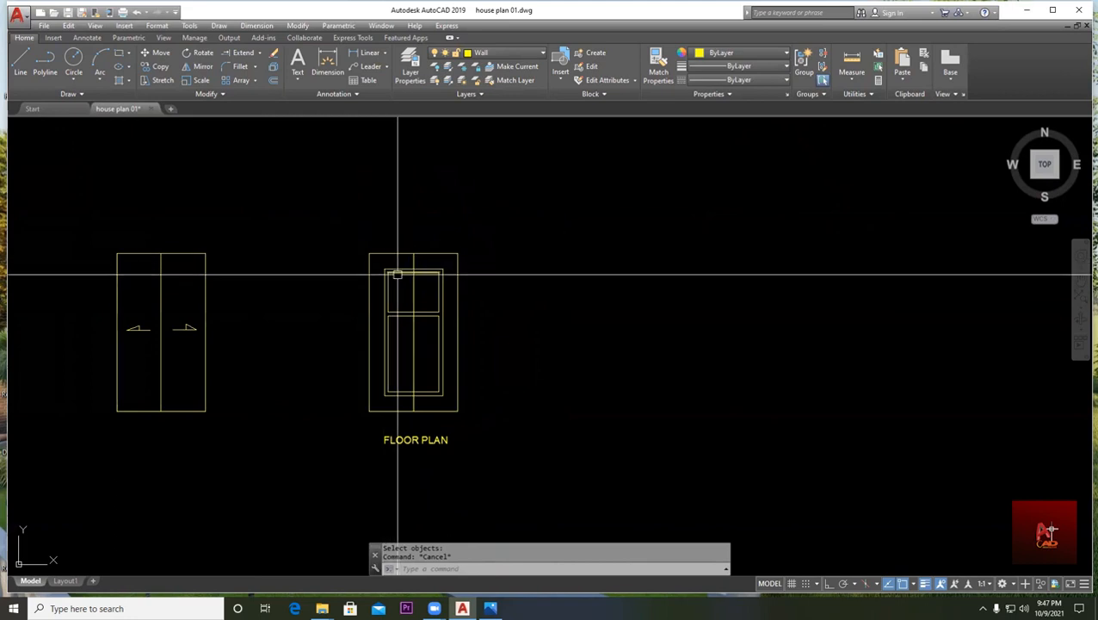
- Draw vertical construction lines through the floor plan's outer wall corners and through both outer corners of the roof outline
scroll(403, 273, "up", 2)
scroll(482, 250, "down", 2)
middle_click_drag(520, 284, 539, 284)
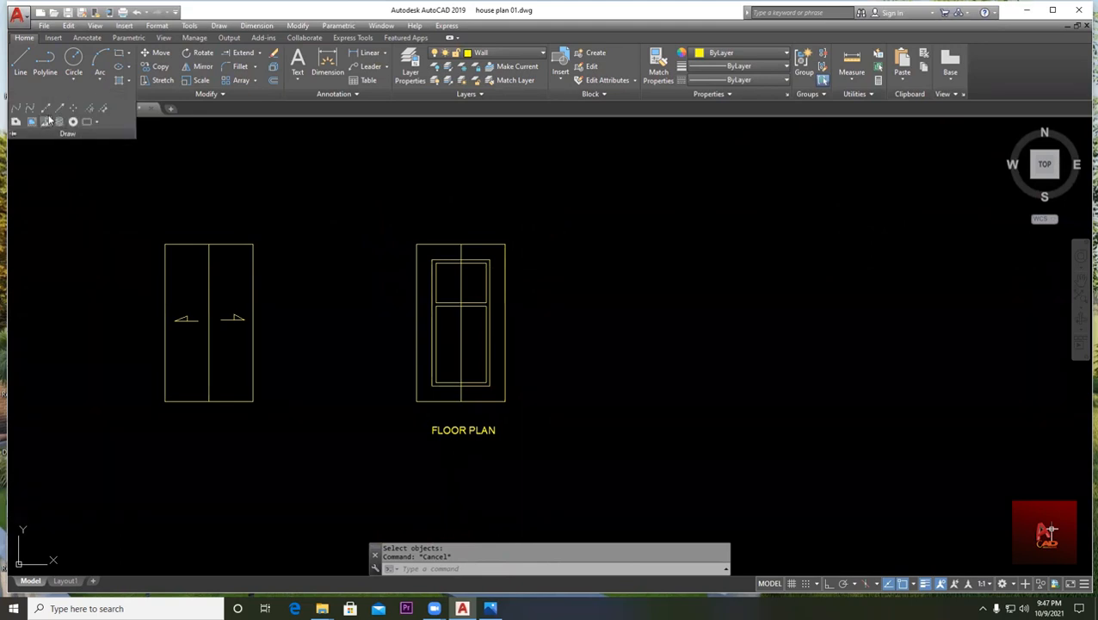
left_click(47, 109)
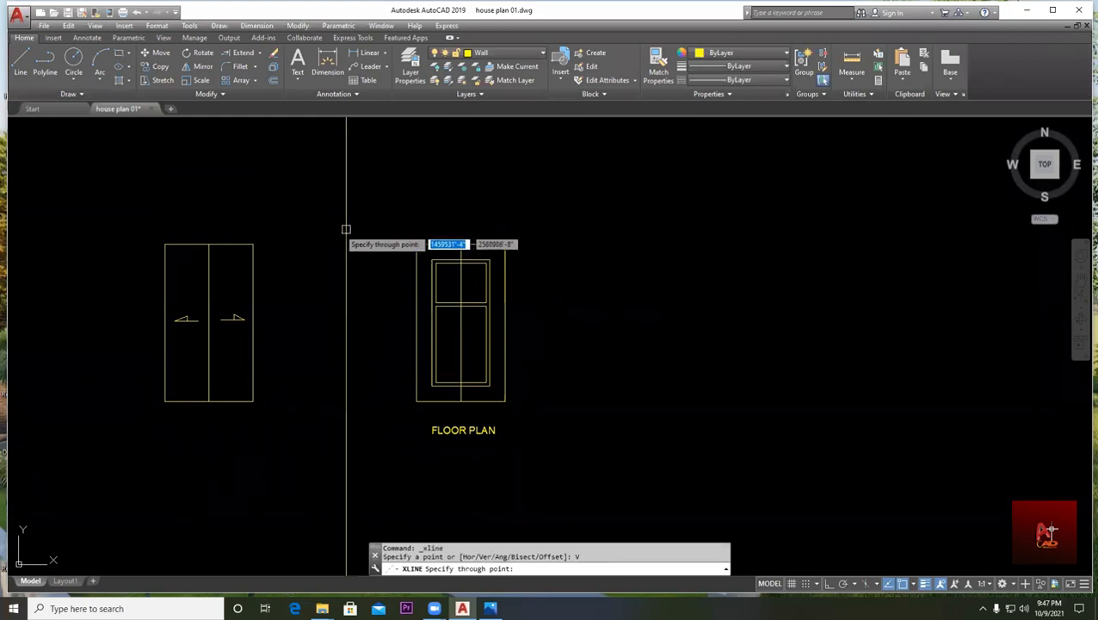
scroll(501, 267, "up", 5)
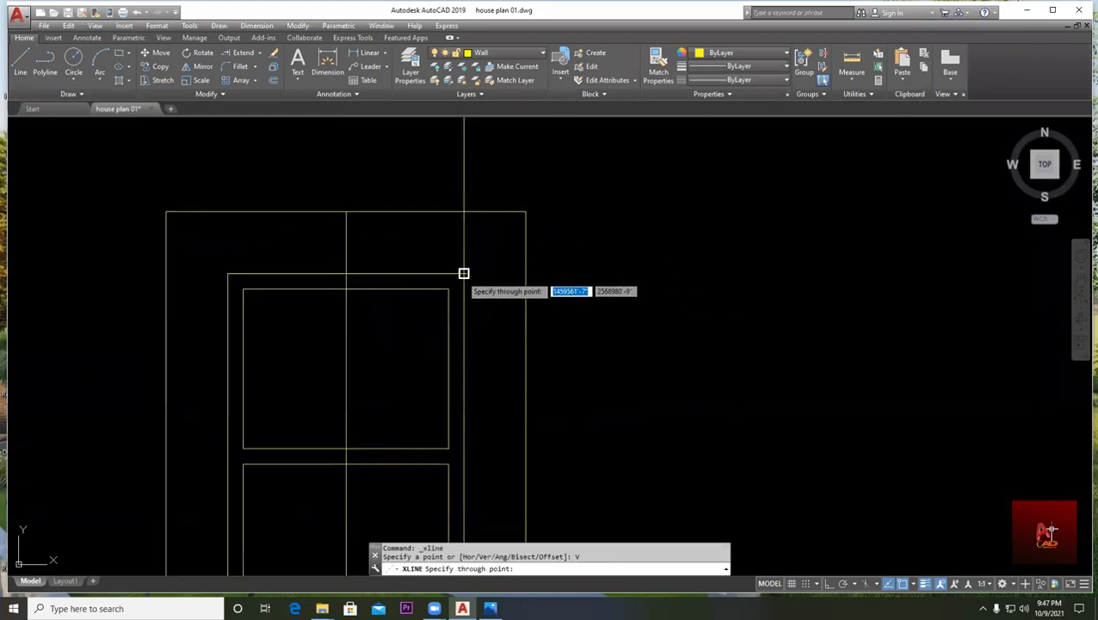
left_click(464, 274)
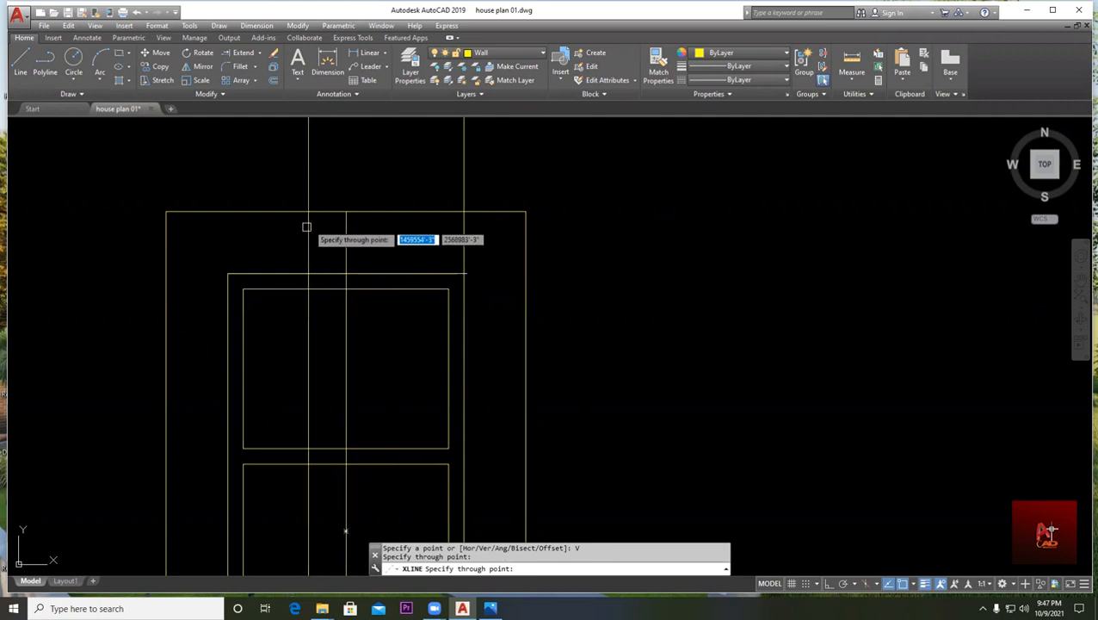
left_click(228, 274)
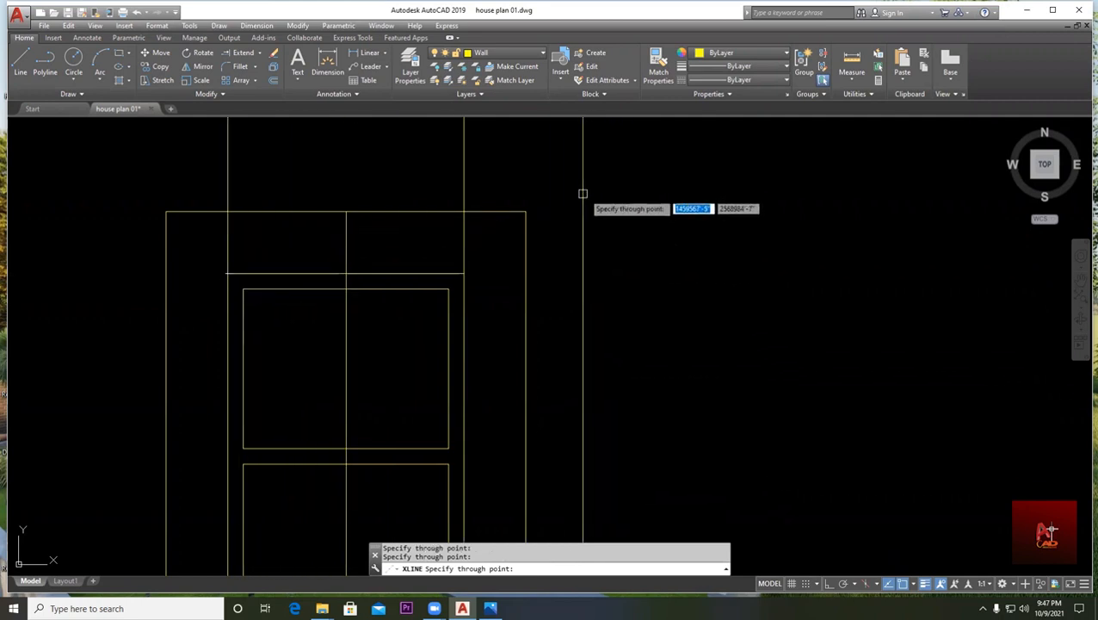
left_click(525, 211)
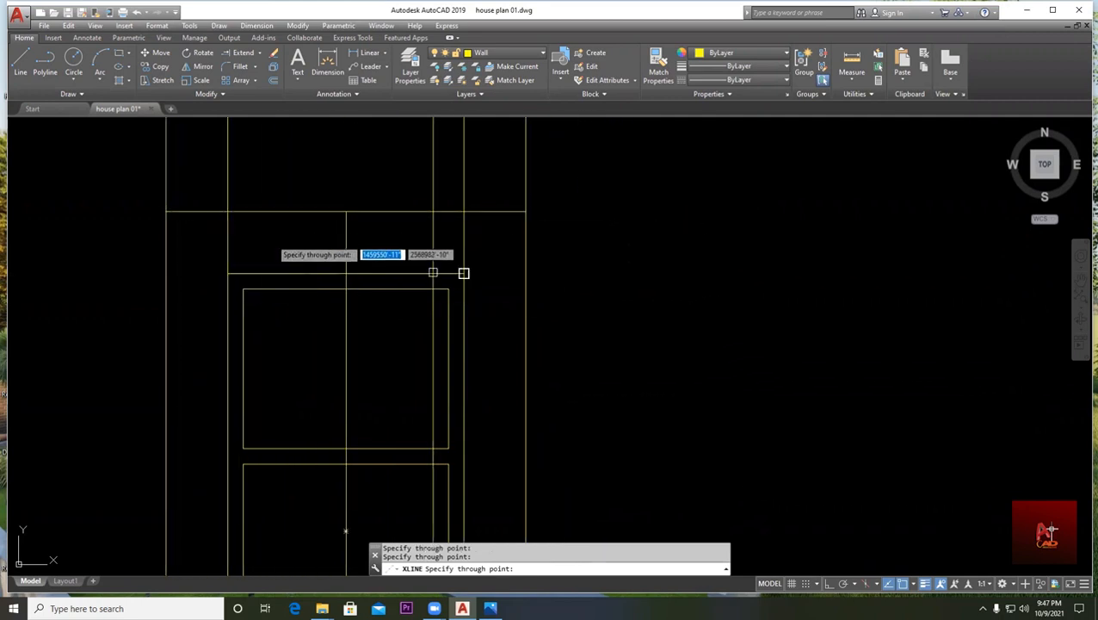
key("Escape")
- Change the colour of the two vertical construction lines at the roof edges to green
scroll(600, 369, "down", 4)
scroll(600, 380, "up", 2)
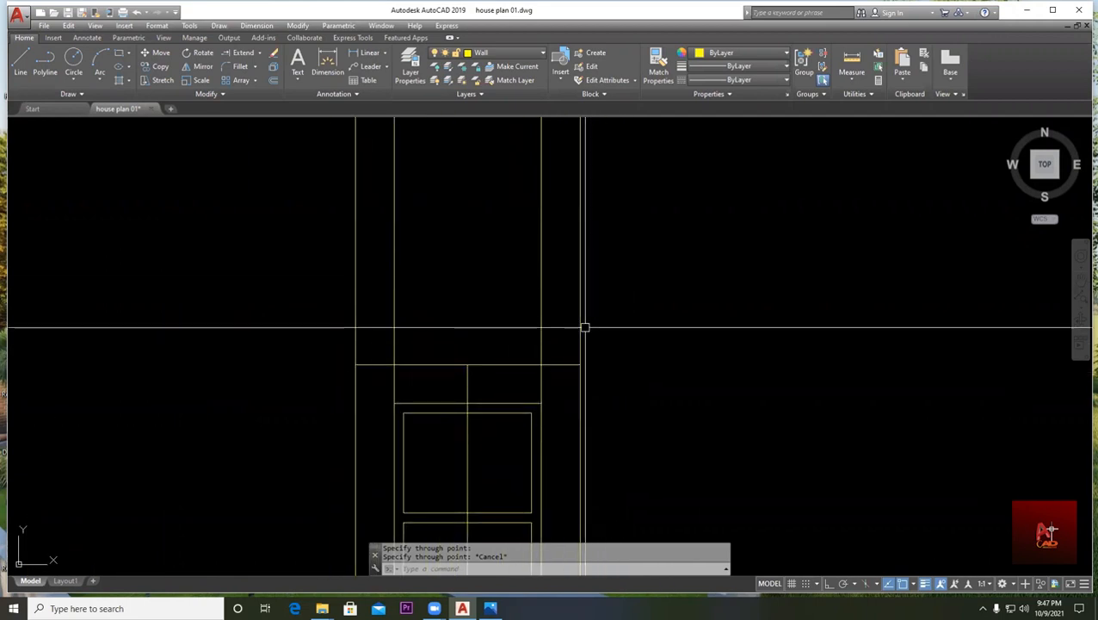
left_click(580, 284)
left_click(570, 274)
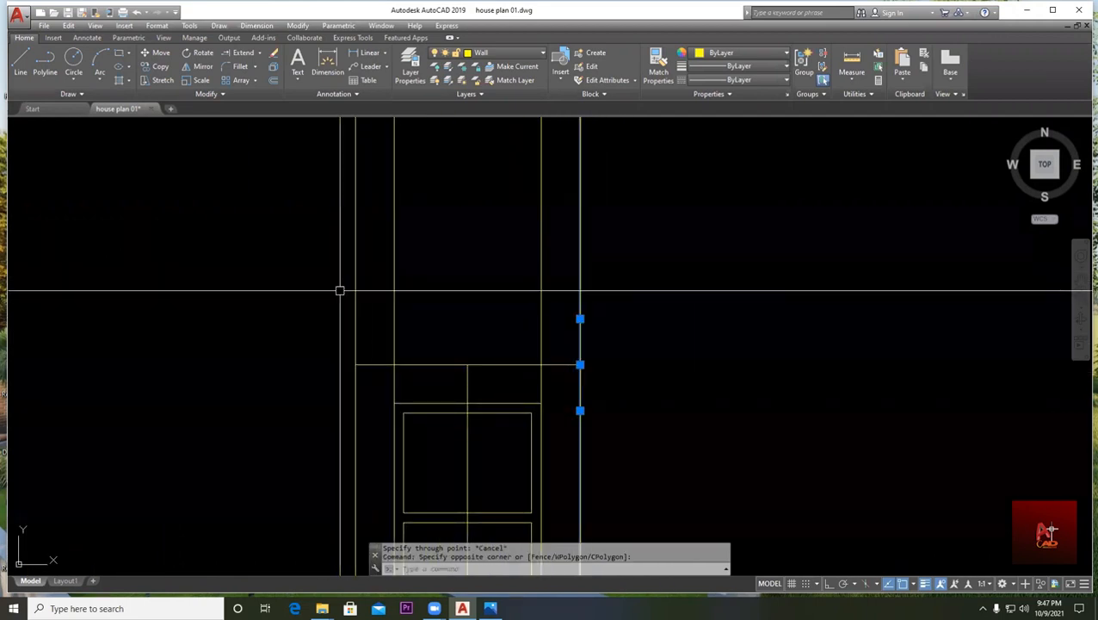
left_click(320, 277)
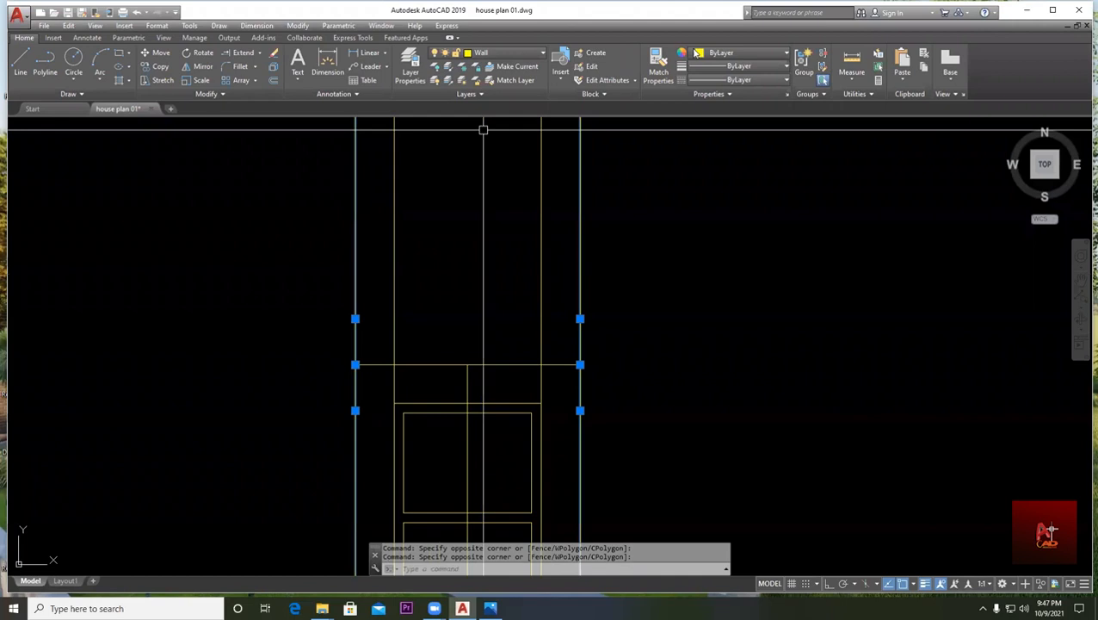
left_click(738, 53)
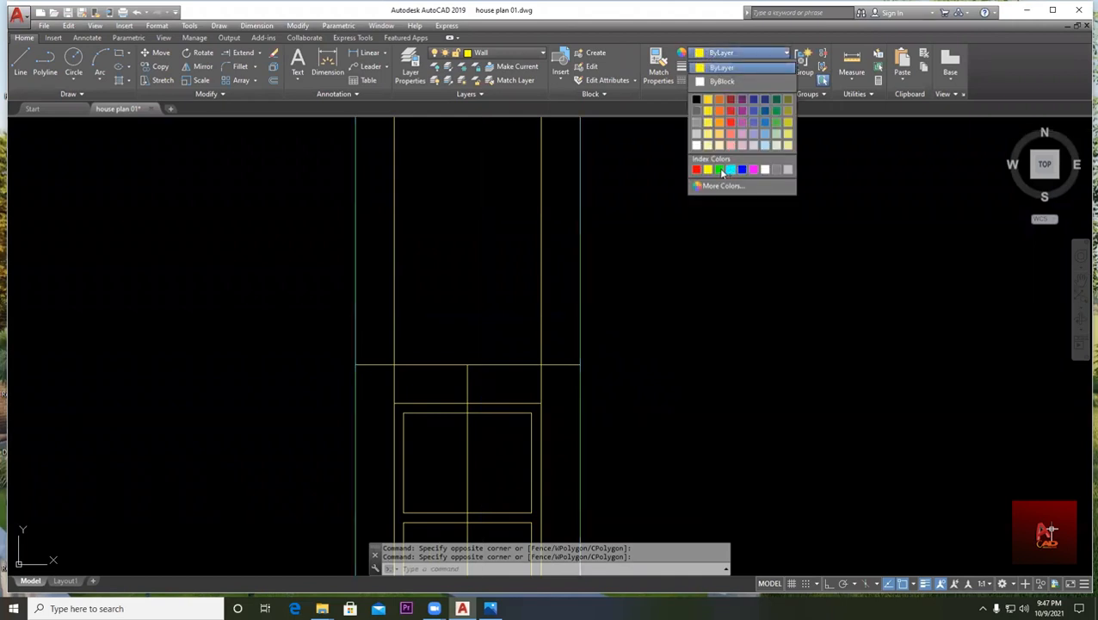
key("Escape")
- Copy a green roof-edge construction line onto the ridge line at the middle of the floor plan
scroll(714, 169, "down", 4)
middle_click_drag(656, 288, 505, 242)
type("c")
key("Return")
left_click(506, 434)
left_click(510, 412)
key("Return")
left_click(510, 411)
scroll(499, 387, "up", 5)
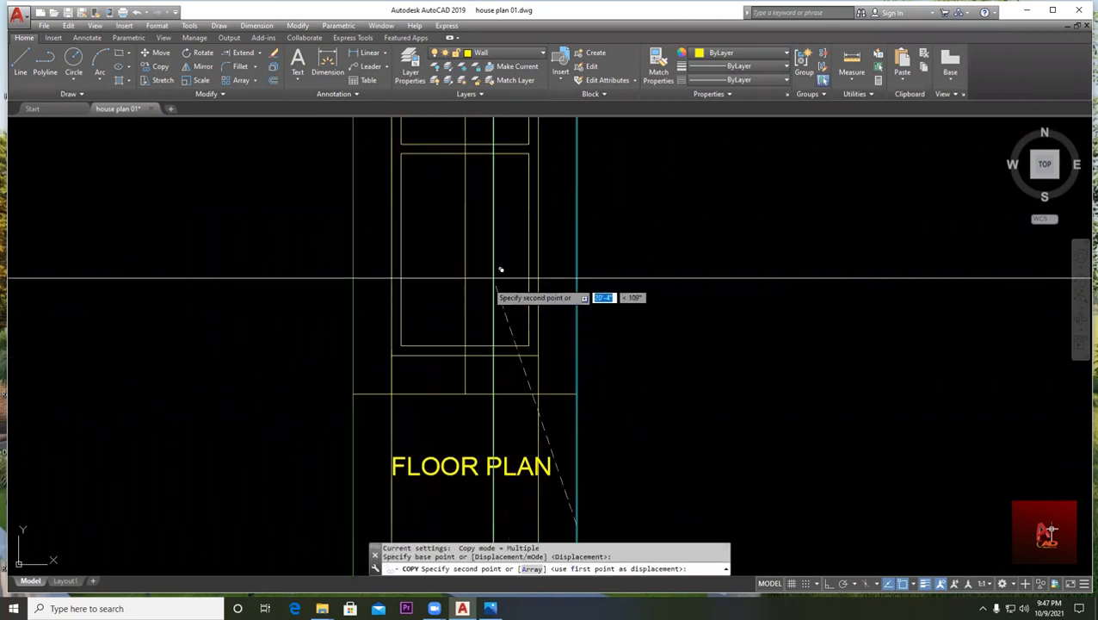
left_click(522, 269)
scroll(527, 284, "down", 5)
key("Escape")
- Highlight the two vertical construction lines at the outer wall faces, and clear the selection
middle_click_drag(564, 214, 488, 329)
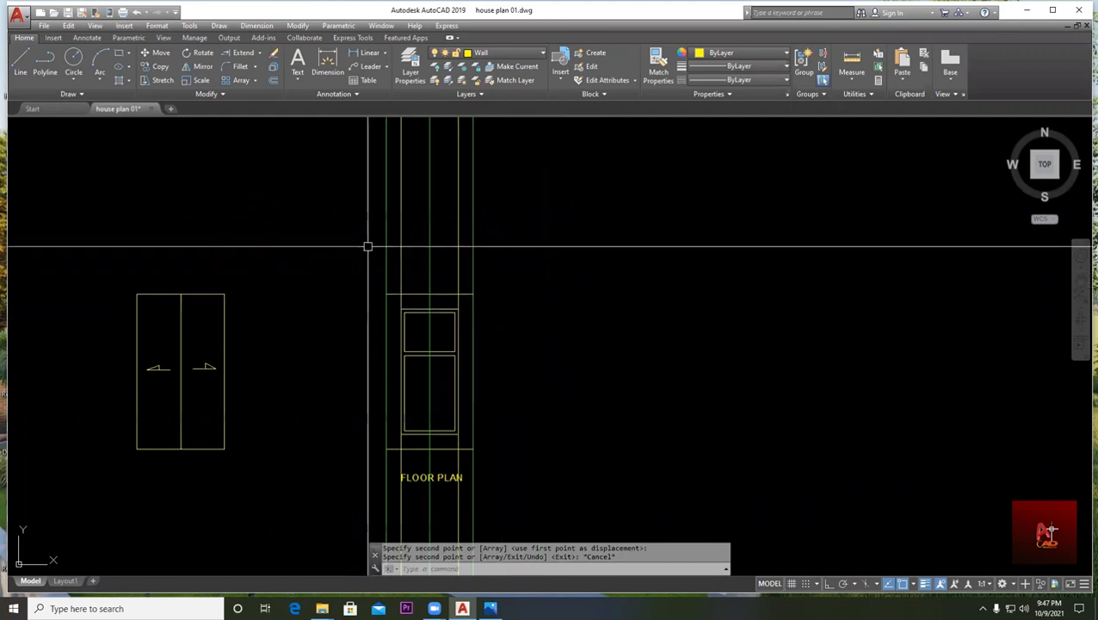
scroll(419, 307, "up", 2)
scroll(422, 309, "up", 3)
middle_click_drag(374, 322, 315, 273)
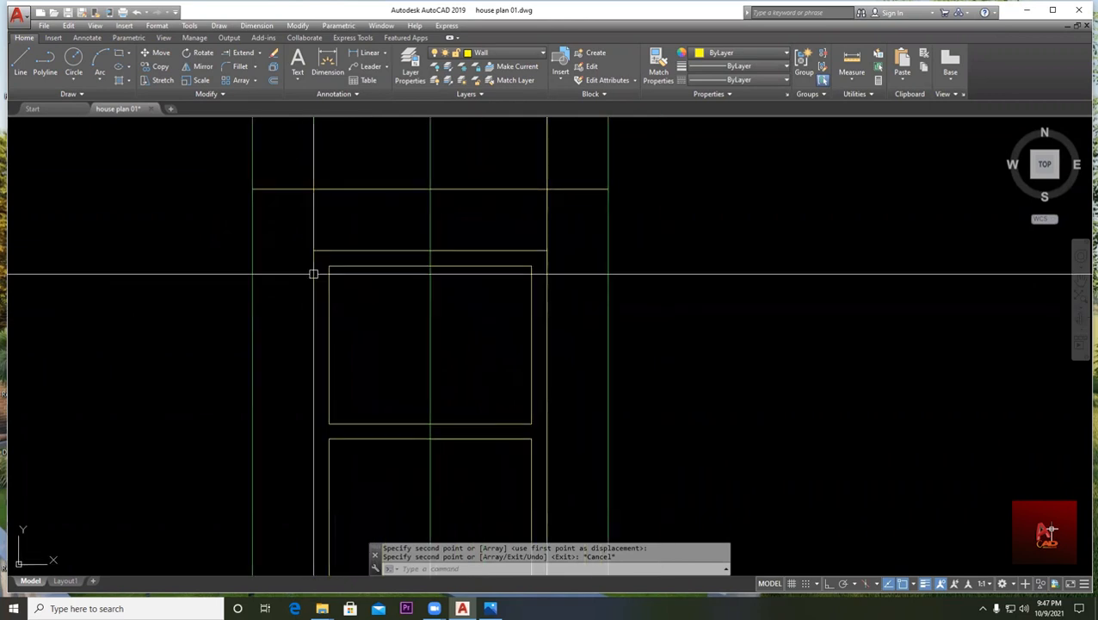
left_click(313, 224)
left_click(574, 210)
left_click(574, 210)
left_click(492, 201)
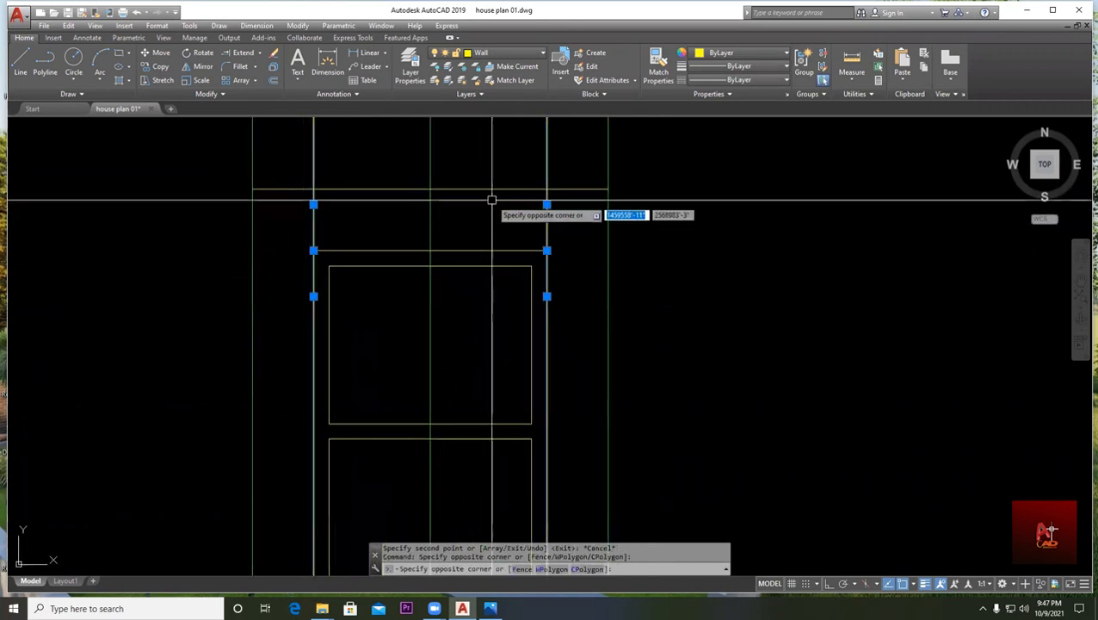
scroll(568, 305, "down", 2)
middle_click_drag(580, 354, 592, 181)
key("Escape")
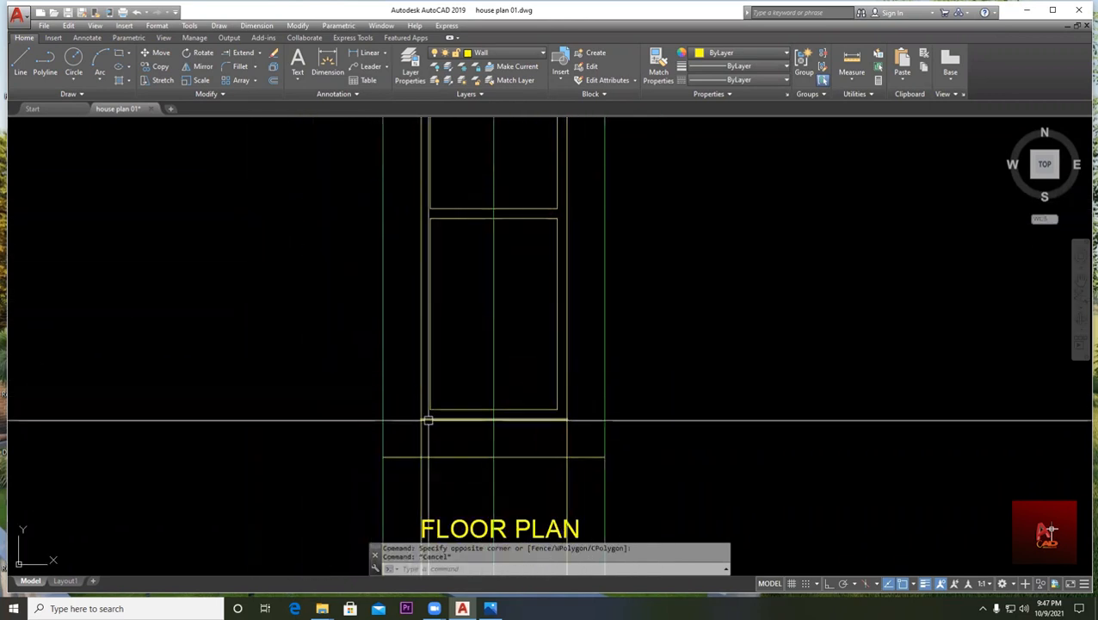
- Examine how the vertical construction lines align with the walls, ridge and roof edges along the floor plan
scroll(427, 421, "up", 2)
scroll(437, 308, "down", 2)
middle_click_drag(465, 259, 451, 329)
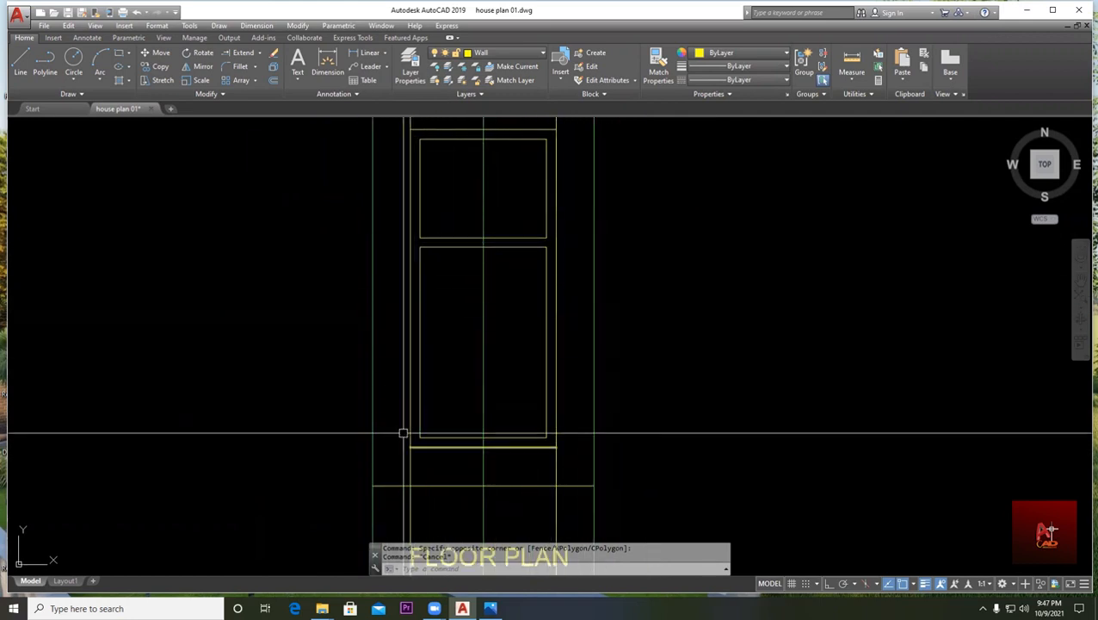
middle_click_drag(468, 293, 452, 406)
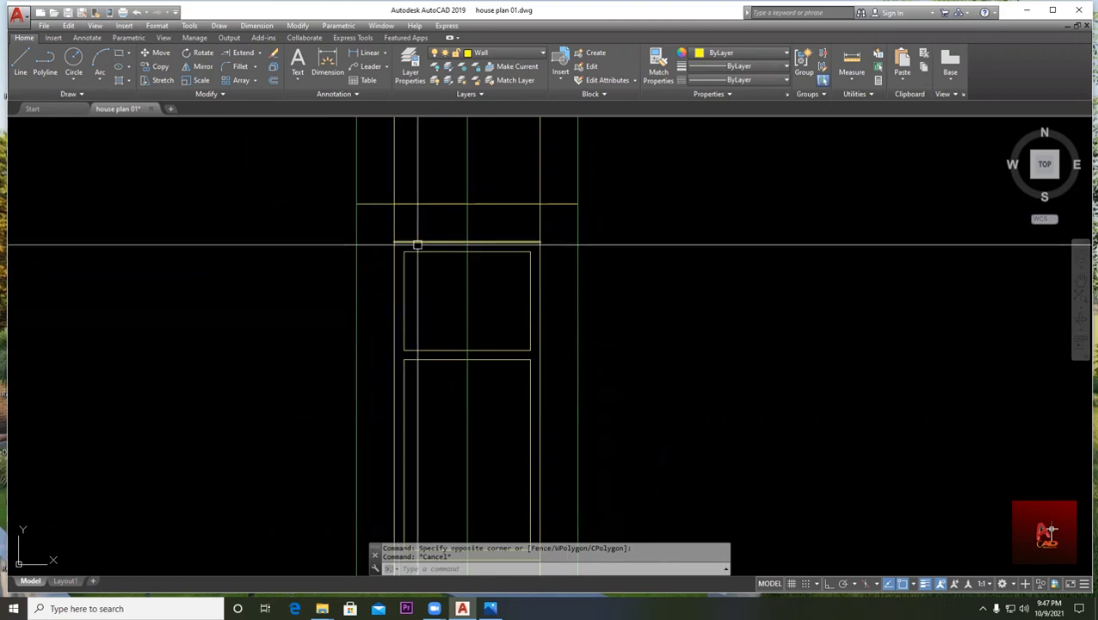
scroll(564, 258, "down", 2)
middle_click_drag(551, 378, 546, 320)
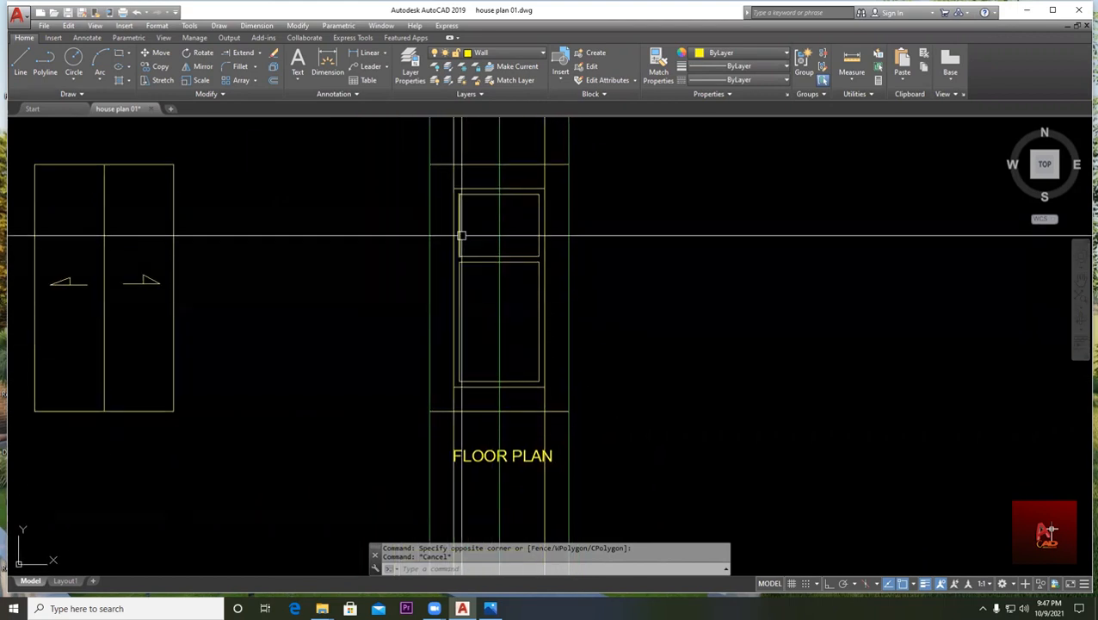
middle_click_drag(526, 209, 488, 316)
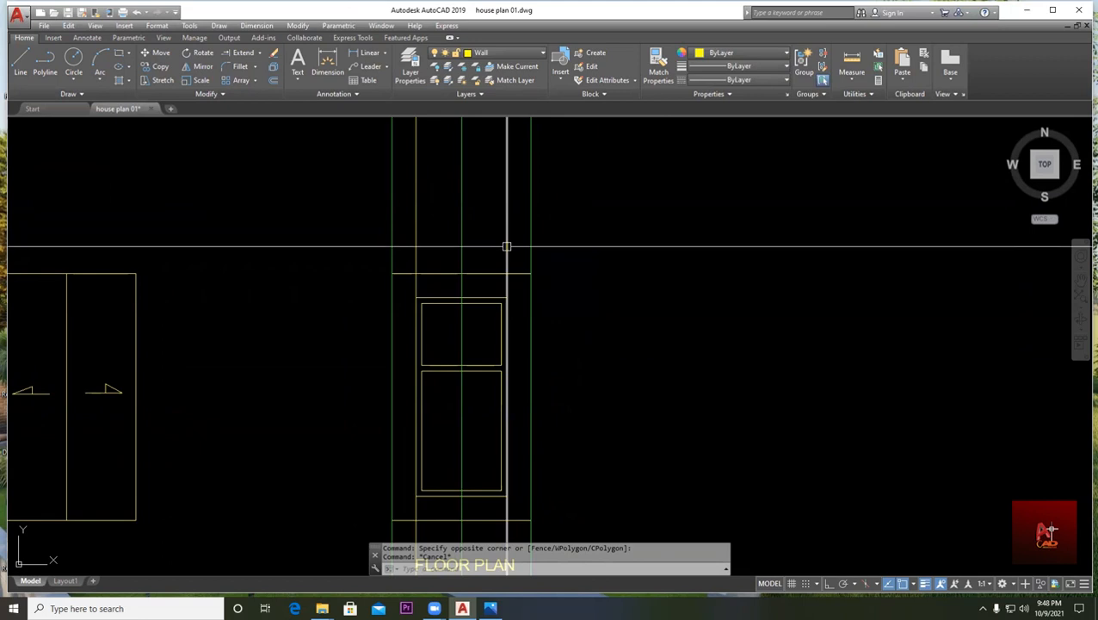
scroll(508, 246, "down", 3)
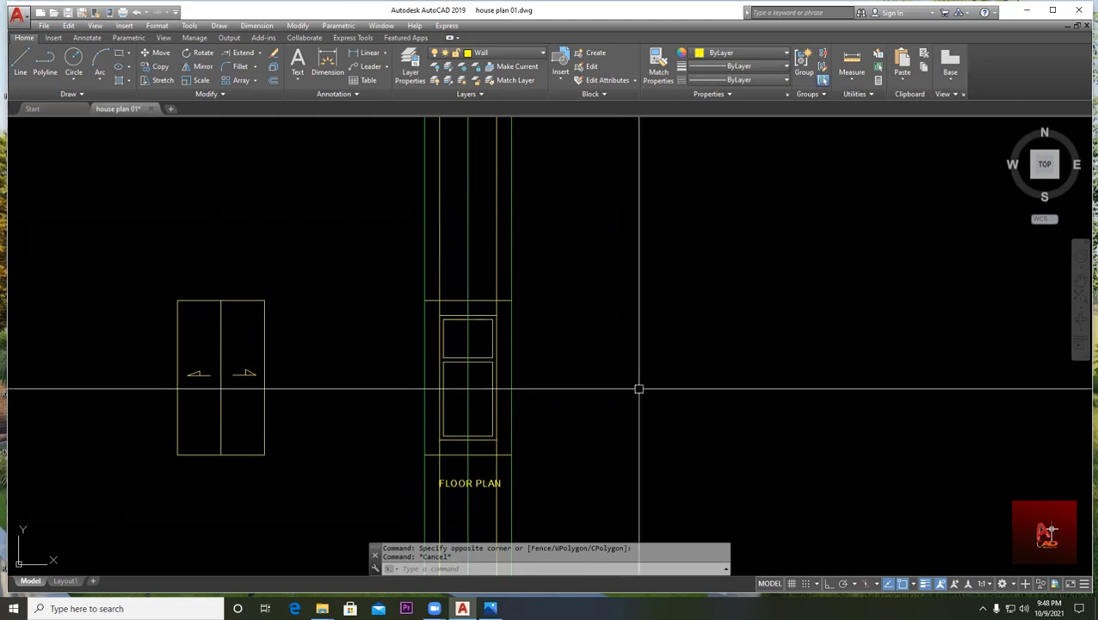
- Draw a horizontal construction line across the vertical lines above the floor plan as the elevation's base line
middle_click_drag(662, 306, 599, 373)
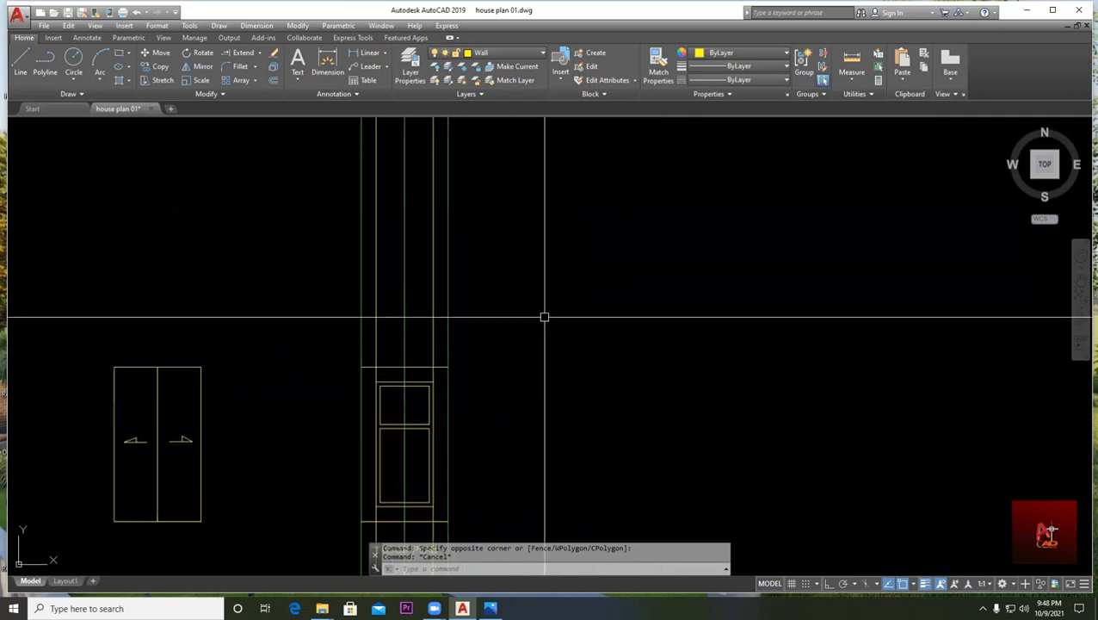
left_click(68, 93)
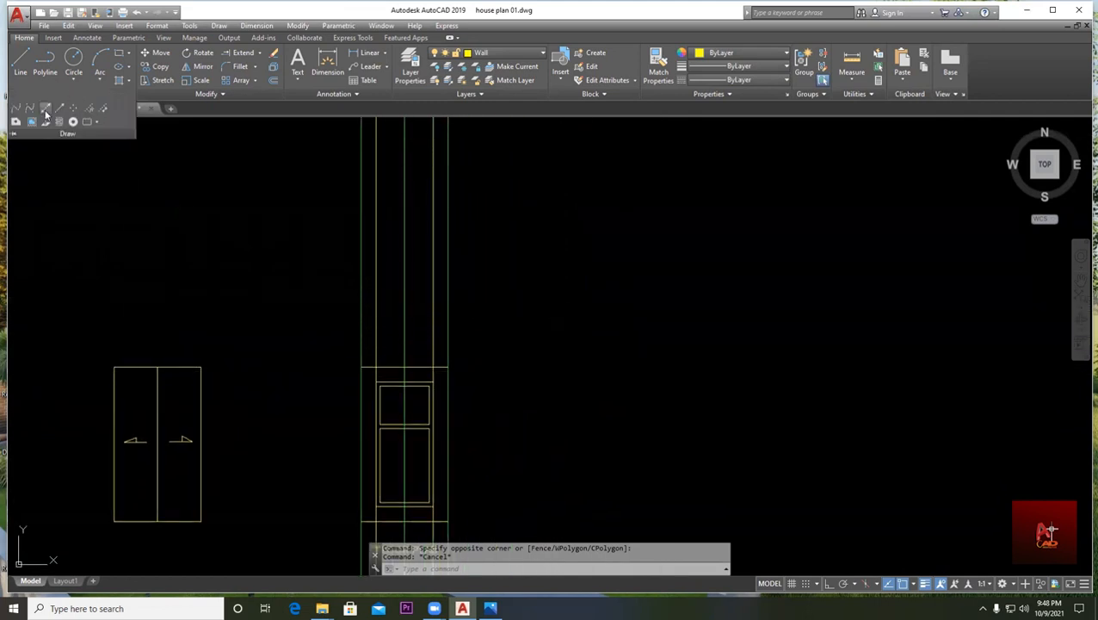
left_click(46, 112)
type("H")
key("Return")
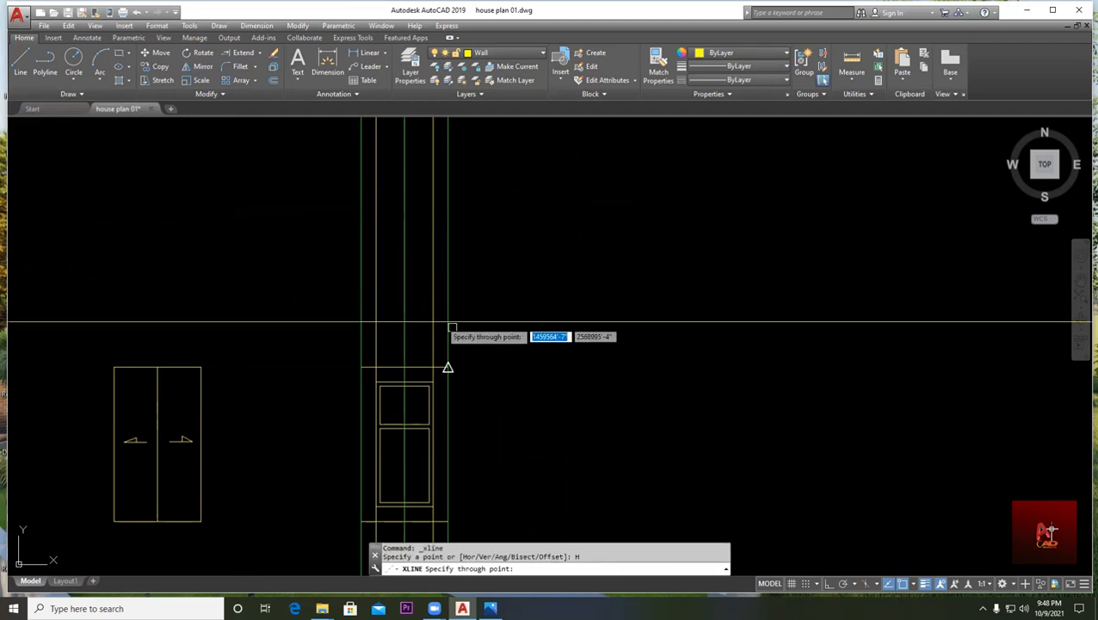
left_click(316, 267)
key("Escape")
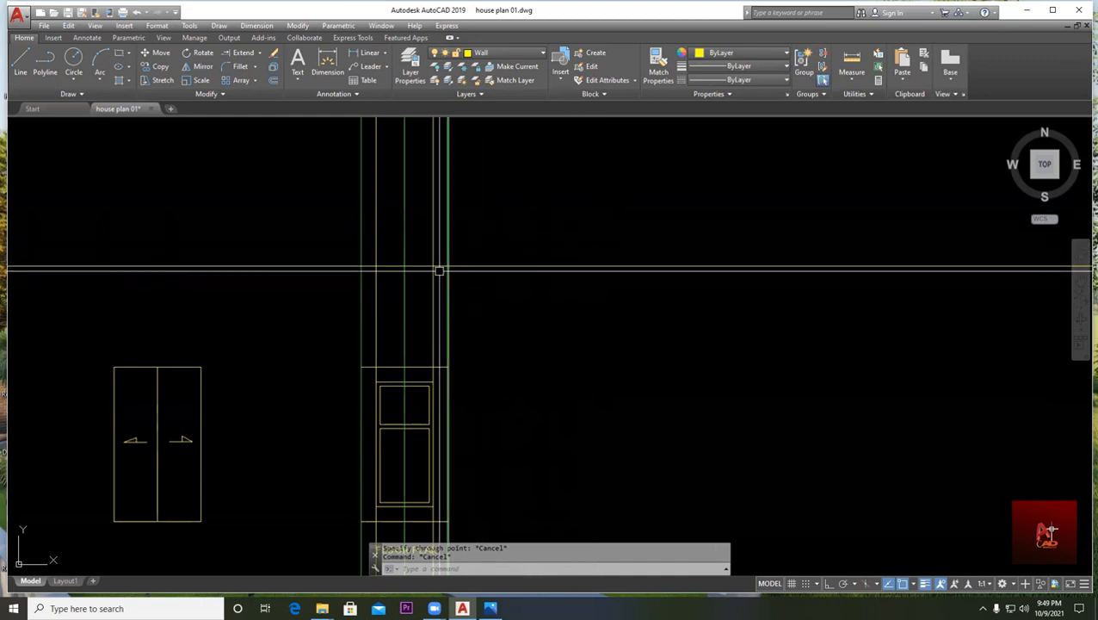
- Offset the horizontal construction line upward by 1'
scroll(421, 265, "up", 3)
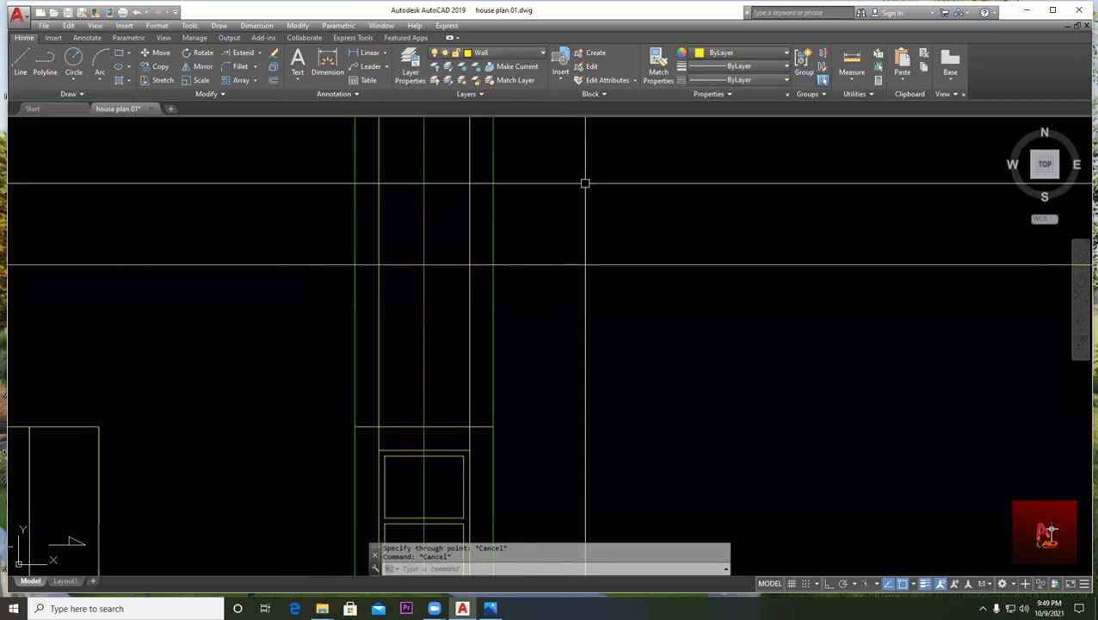
middle_click_drag(584, 236, 565, 249)
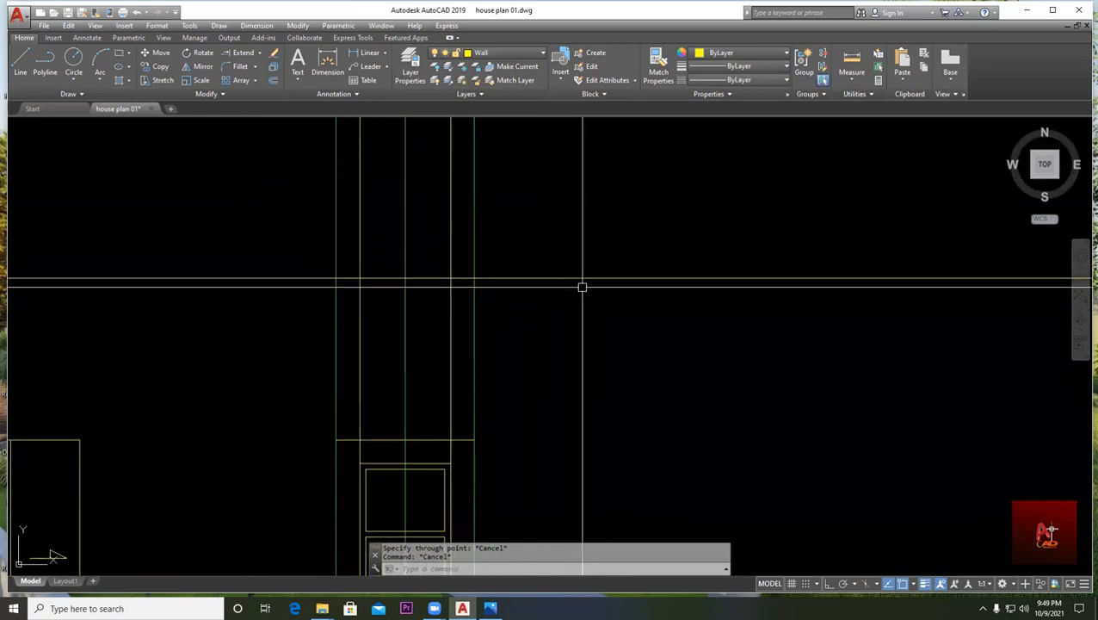
left_click(273, 81)
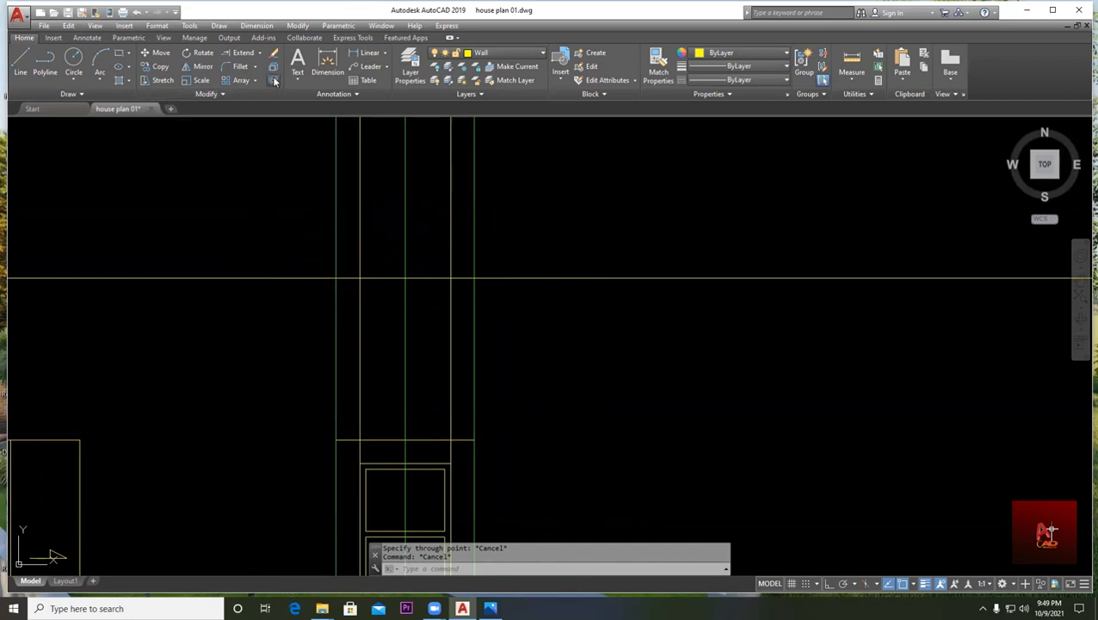
type("1")
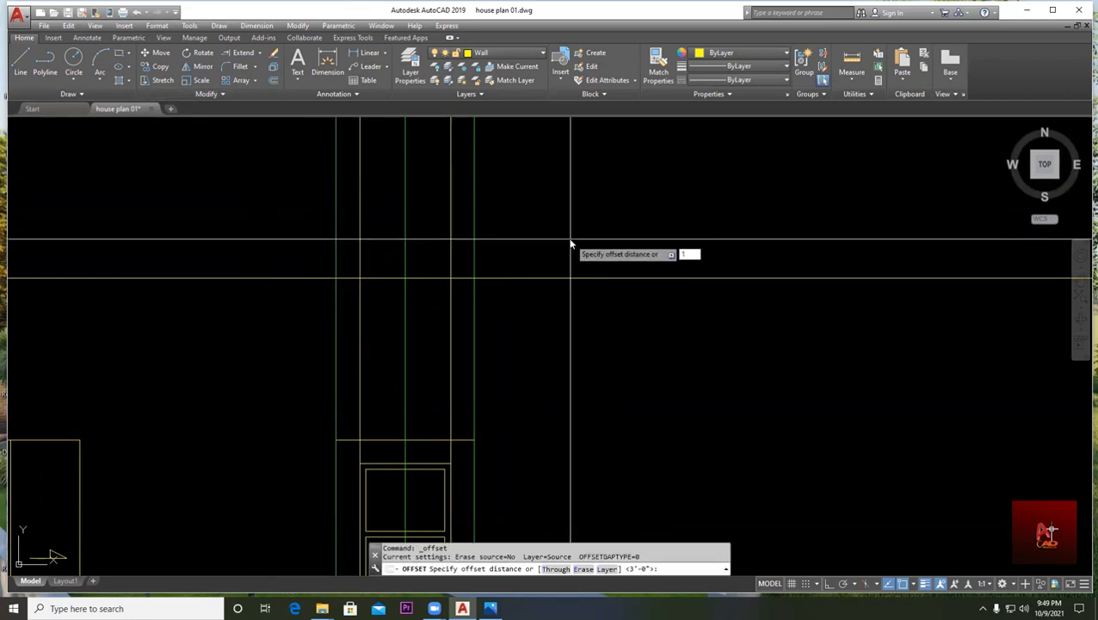
key("Return")
left_click(537, 276)
left_click(542, 246)
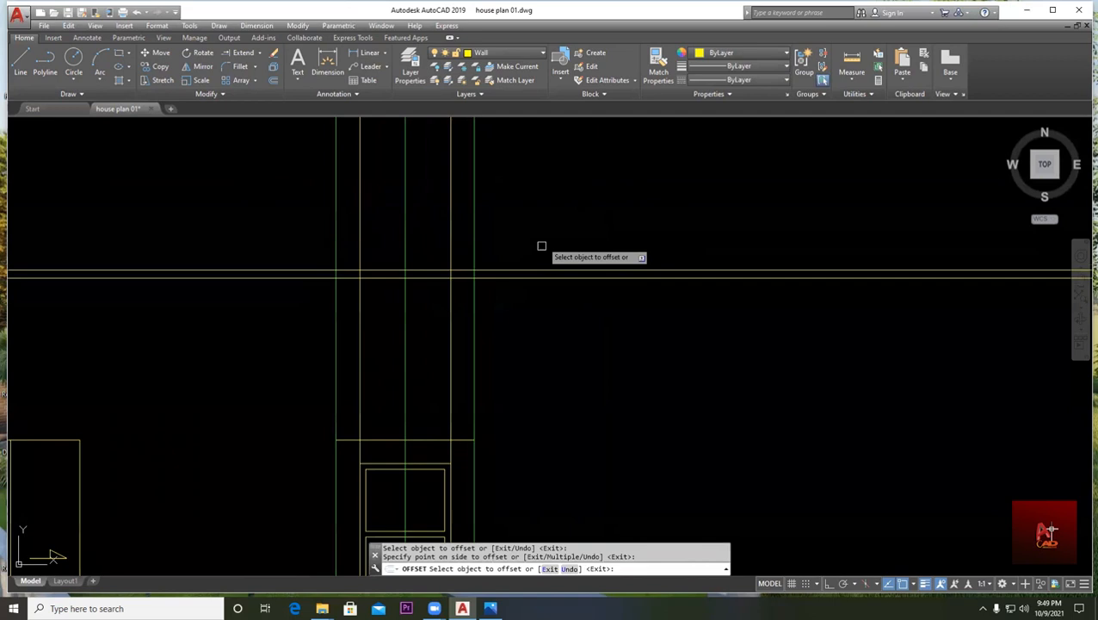
key("Escape")
- Offset the upper horizontal construction line upward by 10'
scroll(322, 281, "up", 2)
scroll(587, 332, "down", 2)
middle_click_drag(612, 310, 566, 365)
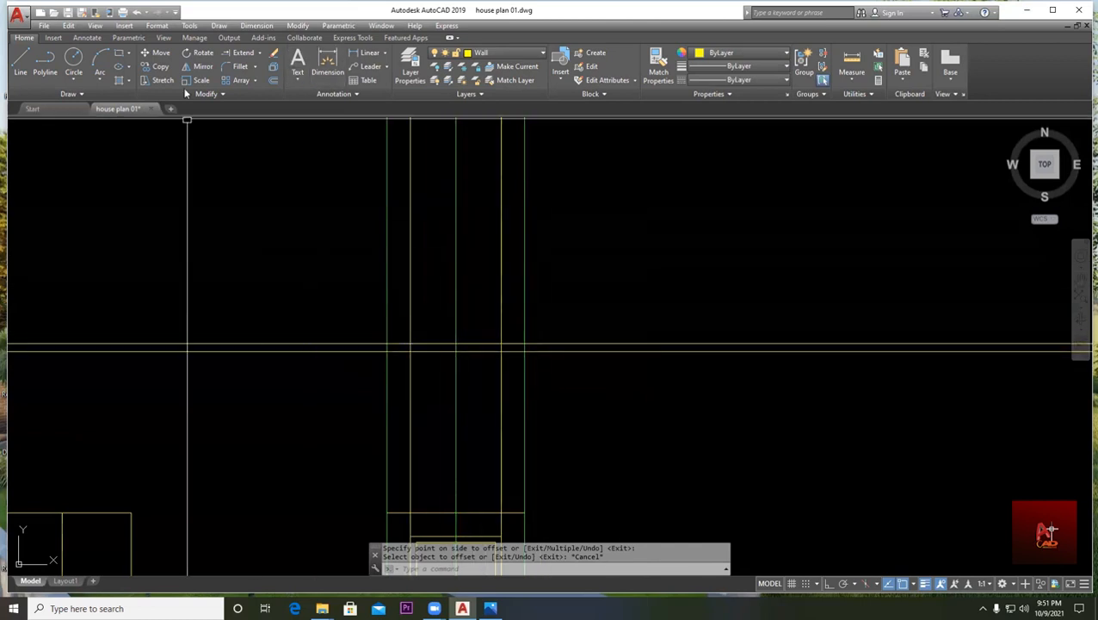
left_click(273, 80)
type("10'")
key("Return")
left_click(559, 345)
left_click(588, 239)
- Add a vertical linear dimension between the two lower horizontal construction lines, beside the outer roof-edge line
left_click(369, 52)
scroll(526, 307, "up", 5)
left_click(544, 474)
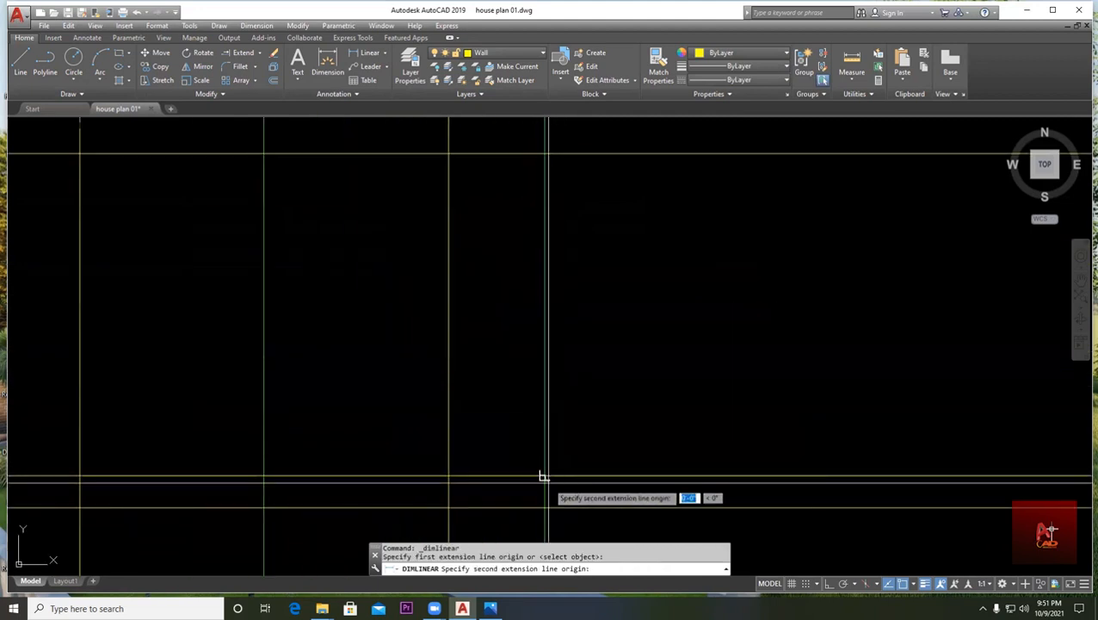
middle_click_drag(542, 474, 523, 349)
left_click(526, 382)
left_click(609, 399)
- Add a vertical linear dimension from the middle horizontal construction line to the top one, in line with the lower dimension
key("Return")
left_click(531, 350)
middle_click_drag(565, 254, 553, 413)
scroll(535, 312, "down", 2)
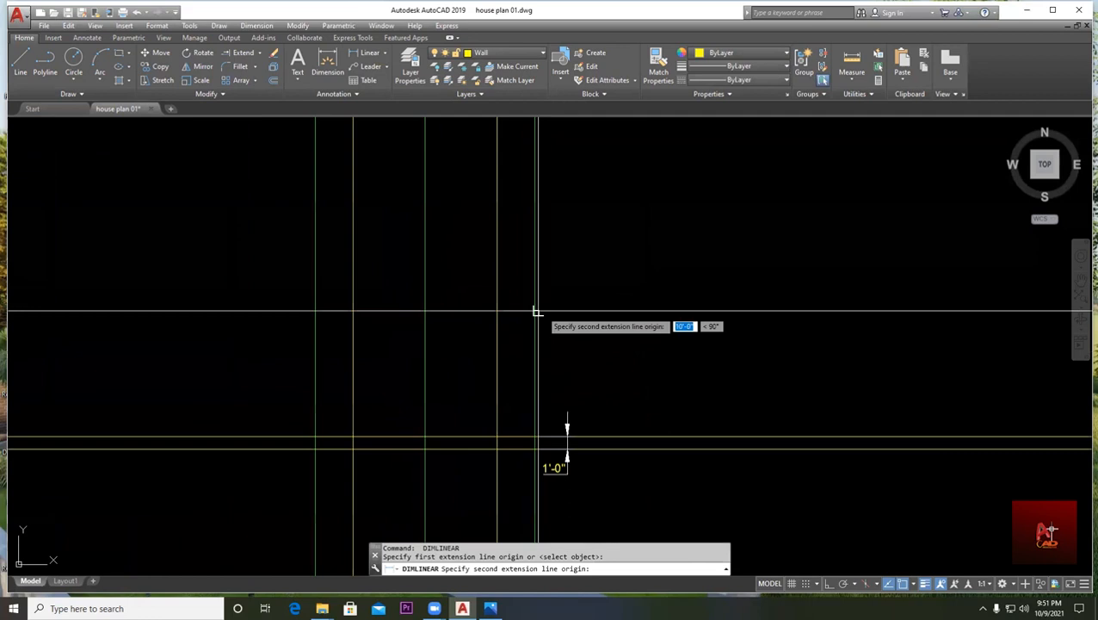
left_click(534, 312)
scroll(564, 365, "up", 4)
left_click(552, 380)
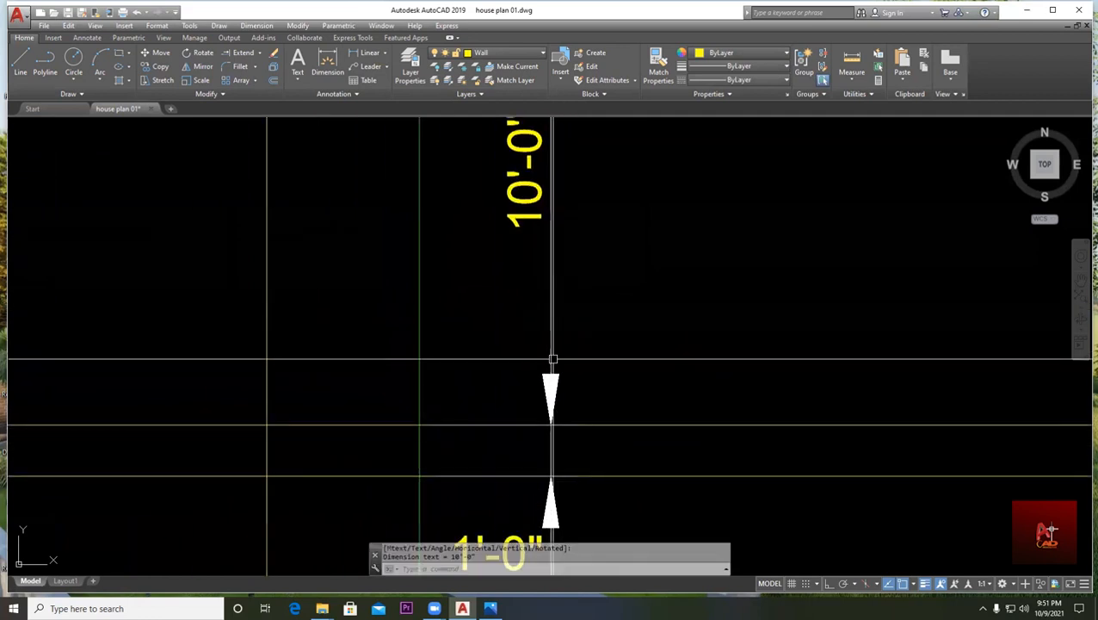
key("Escape")
scroll(622, 400, "down", 4)
scroll(596, 345, "up", 1)
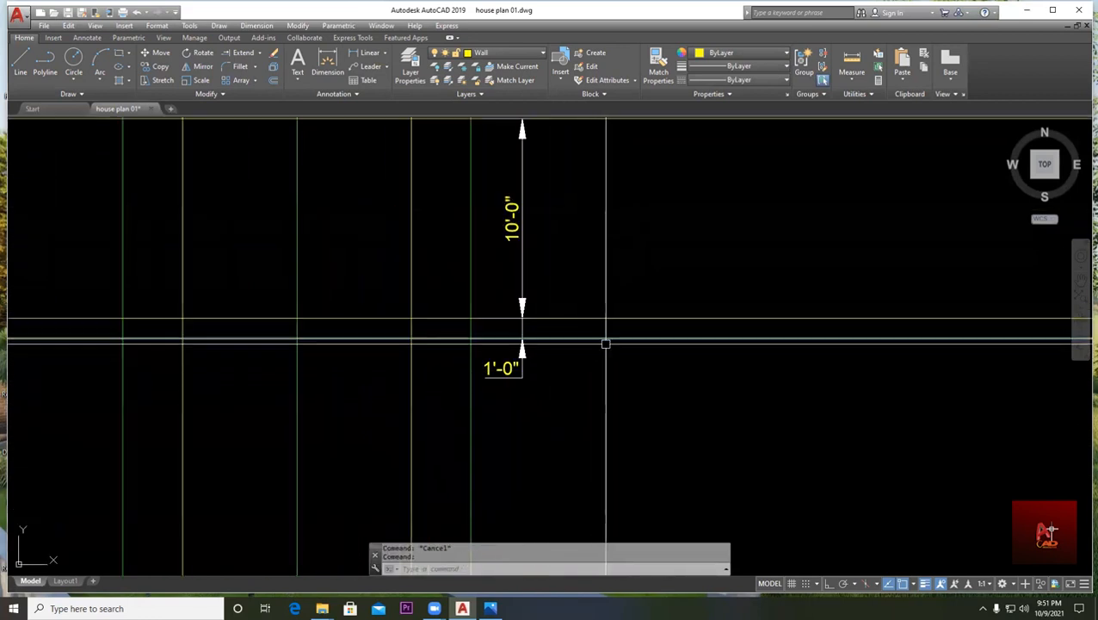
key("Escape")
scroll(384, 338, "down", 2)
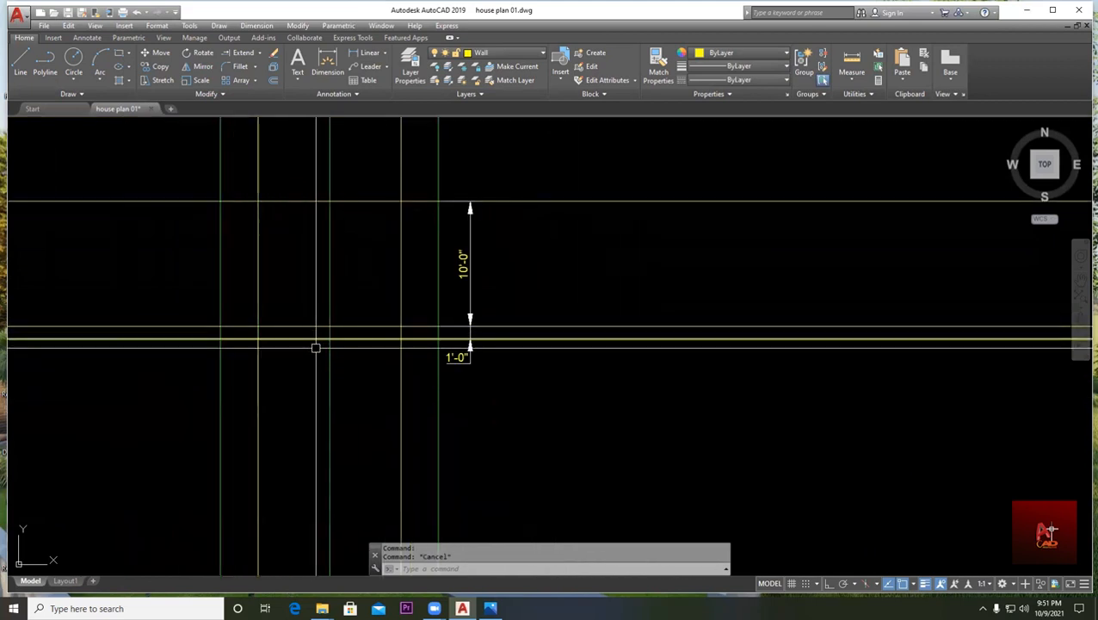
- Trim the two lower horizontal construction lines back to the outer wall lines on both sides of the elevation
middle_click_drag(318, 348, 426, 336)
scroll(482, 302, "down", 1)
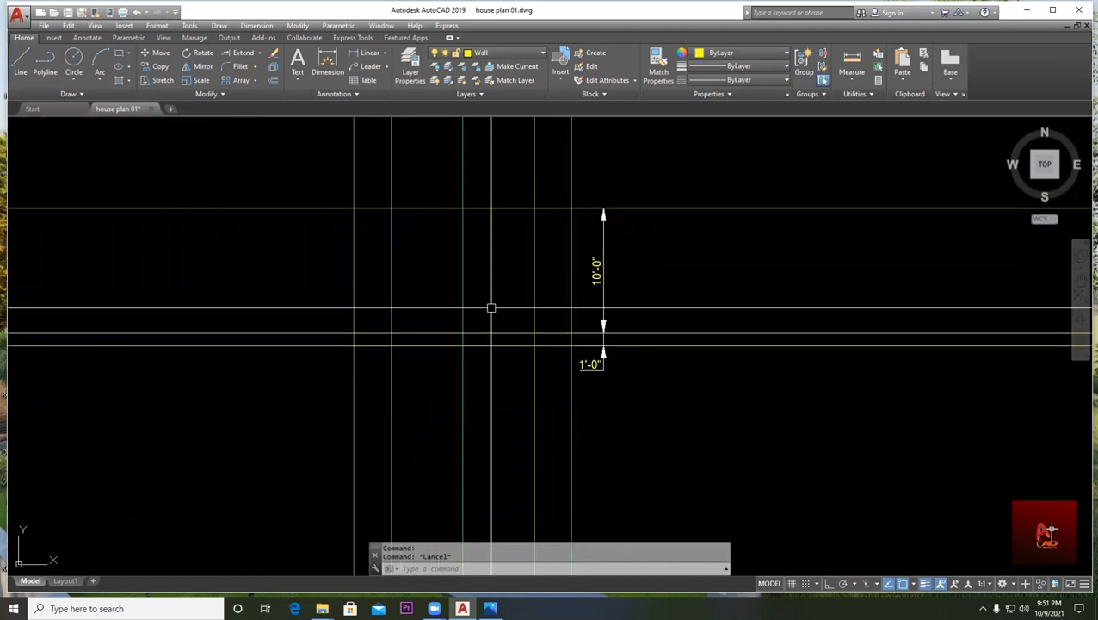
scroll(499, 320, "down", 2)
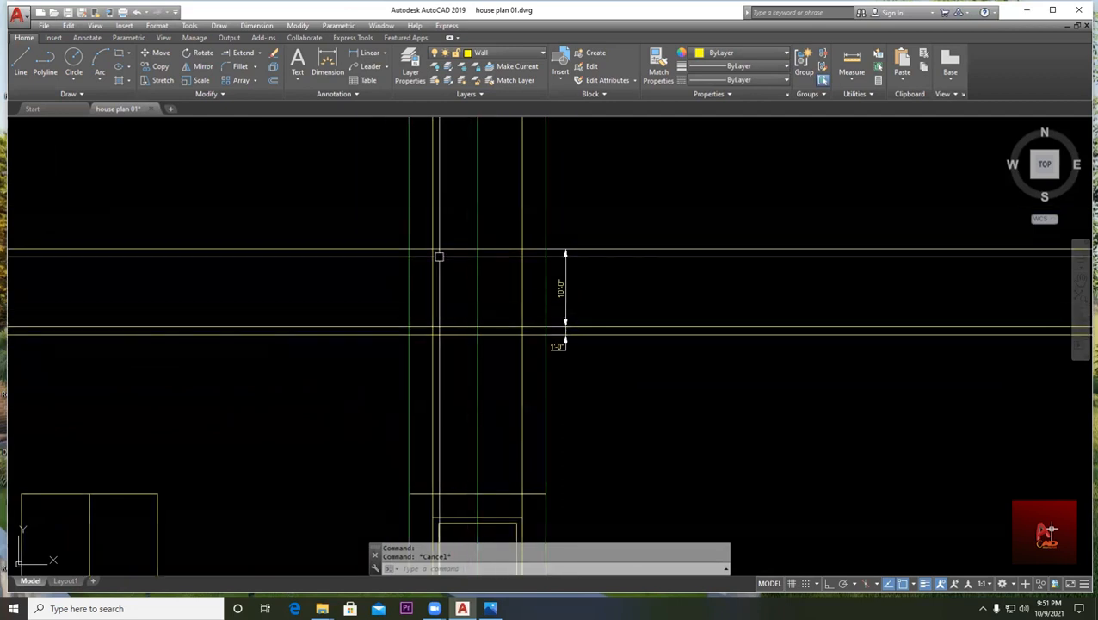
mouse_move(446, 339)
middle_mouse_down()
mouse_move(455, 303)
mouse_move(361, 292)
middle_mouse_up()
scroll(455, 303, "up", 2)
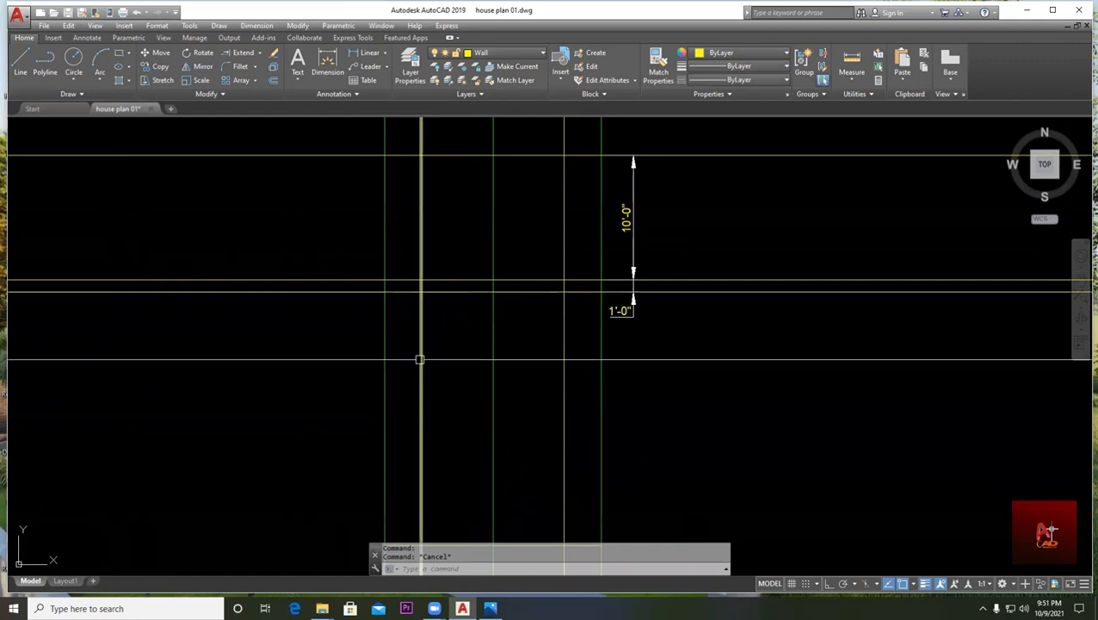
middle_click_drag(427, 319, 369, 332)
type("tr")
key("Return")
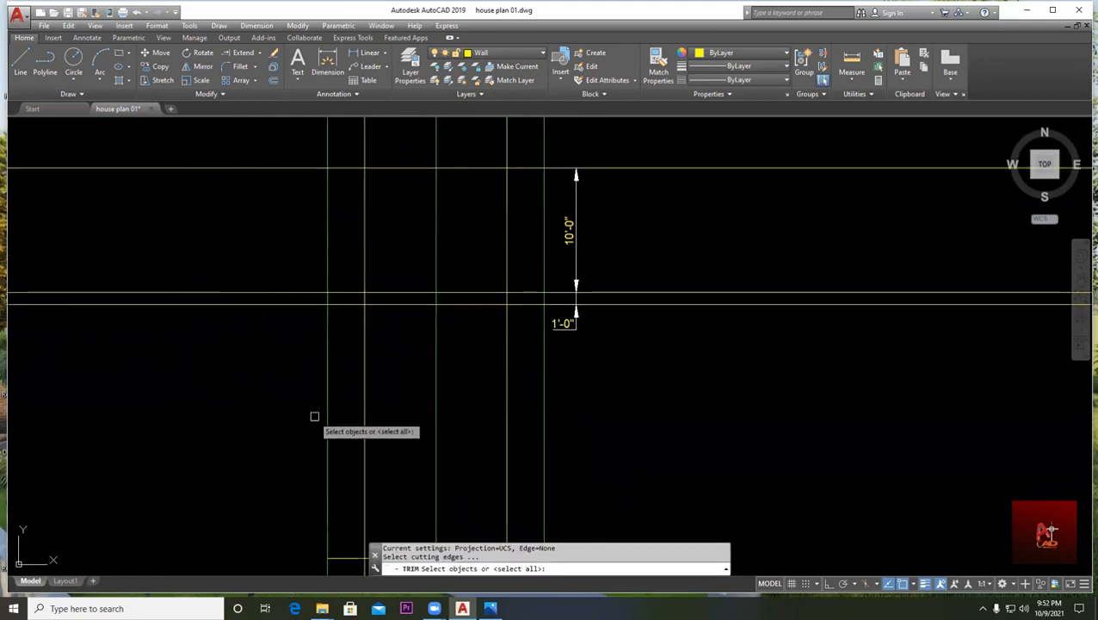
key("Return")
scroll(345, 309, "up", 4)
left_click(373, 290)
left_click(340, 239)
left_click(792, 316)
left_click(784, 222)
scroll(803, 303, "down", 4)
middle_click_drag(939, 364, 807, 355)
key("Escape")
- Erase the leftover pieces of the two lower horizontal lines outside the walls on both sides
type("e")
key("Return")
left_click(838, 358)
left_click(828, 236)
left_click(373, 328)
left_click(367, 246)
key("Return")
key("Escape")
- Trim away the two yellow wall lines between the elevation's base line and the floor plan
scroll(515, 365, "down", 5)
scroll(483, 375, "up", 3)
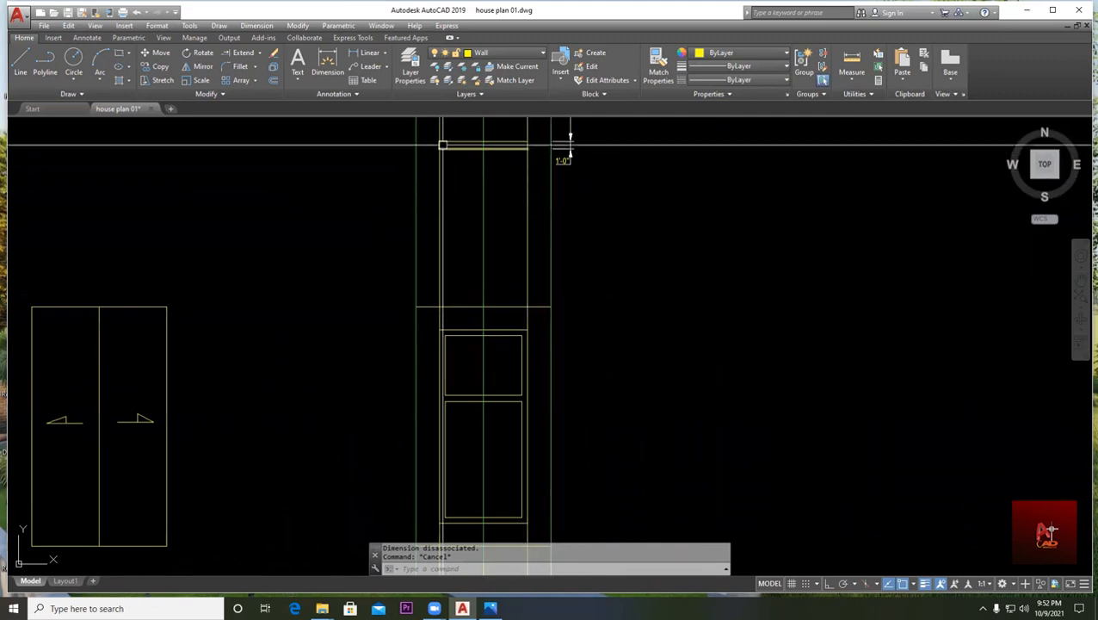
left_click(533, 224)
left_click(524, 203)
left_click(451, 216)
left_click(434, 216)
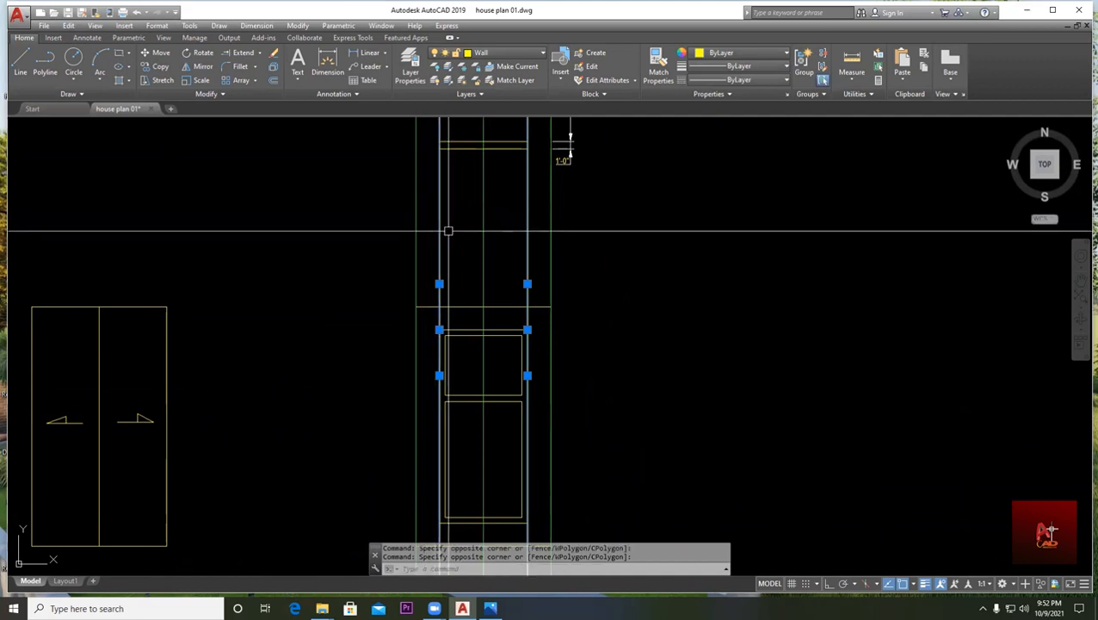
middle_click_drag(449, 228, 447, 300)
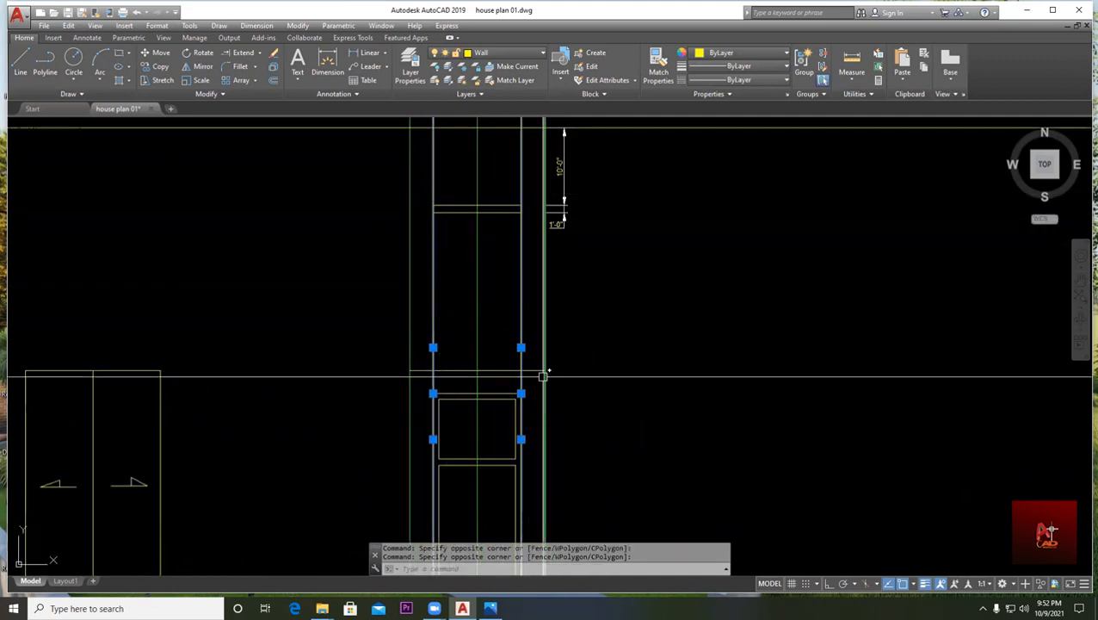
mouse_move(454, 211)
middle_mouse_down()
mouse_move(454, 361)
mouse_move(466, 375)
mouse_move(459, 360)
middle_mouse_up()
key("Escape")
type("tr")
key("Return")
key("Return")
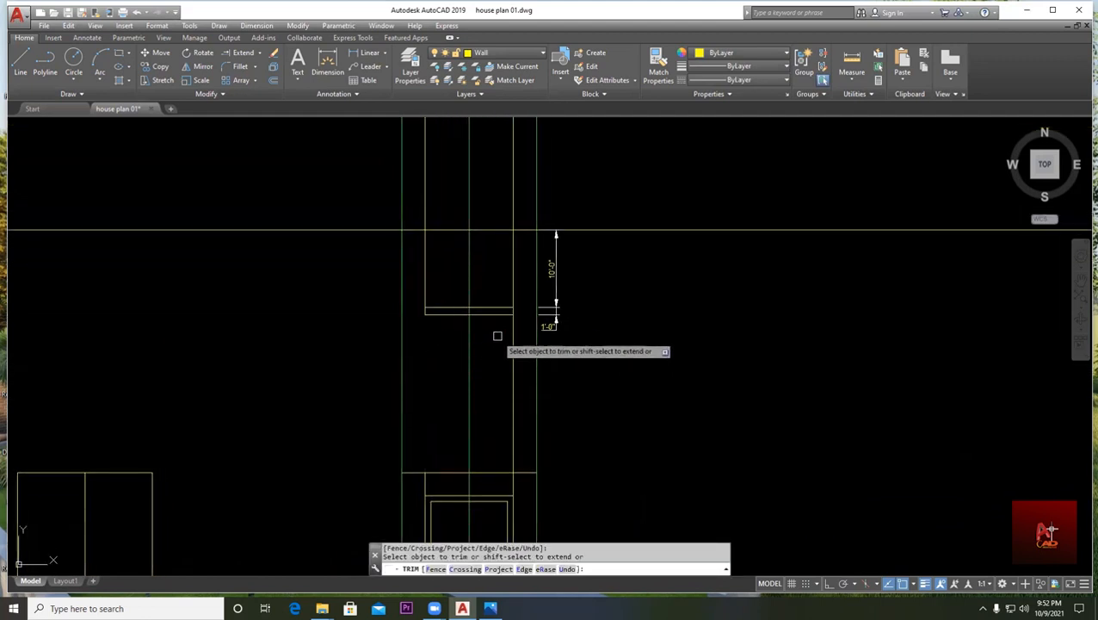
key("Escape")
- Stretch both ends of the lowest horizontal line straight outward past the roof-edge lines to form the ground line
scroll(450, 317, "up", 2)
left_click(440, 313)
left_click(408, 312)
key("F8")
key("Escape")
left_click(538, 315)
left_click(546, 313)
scroll(550, 372, "down", 3)
scroll(537, 385, "up", 2)
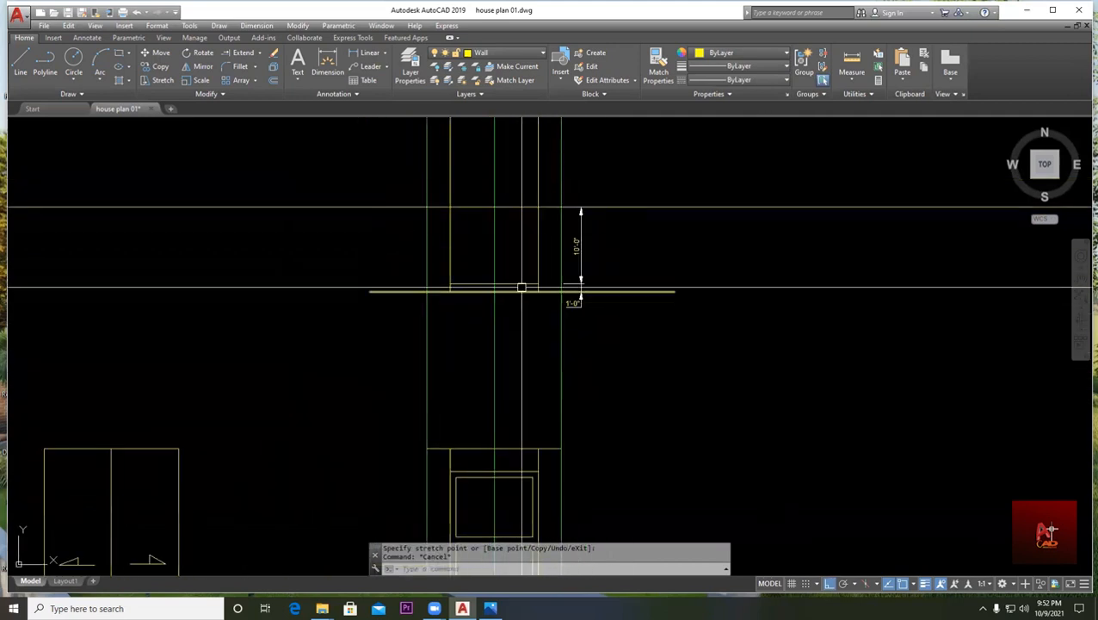
scroll(518, 321, "down", 2)
scroll(517, 320, "up", 2)
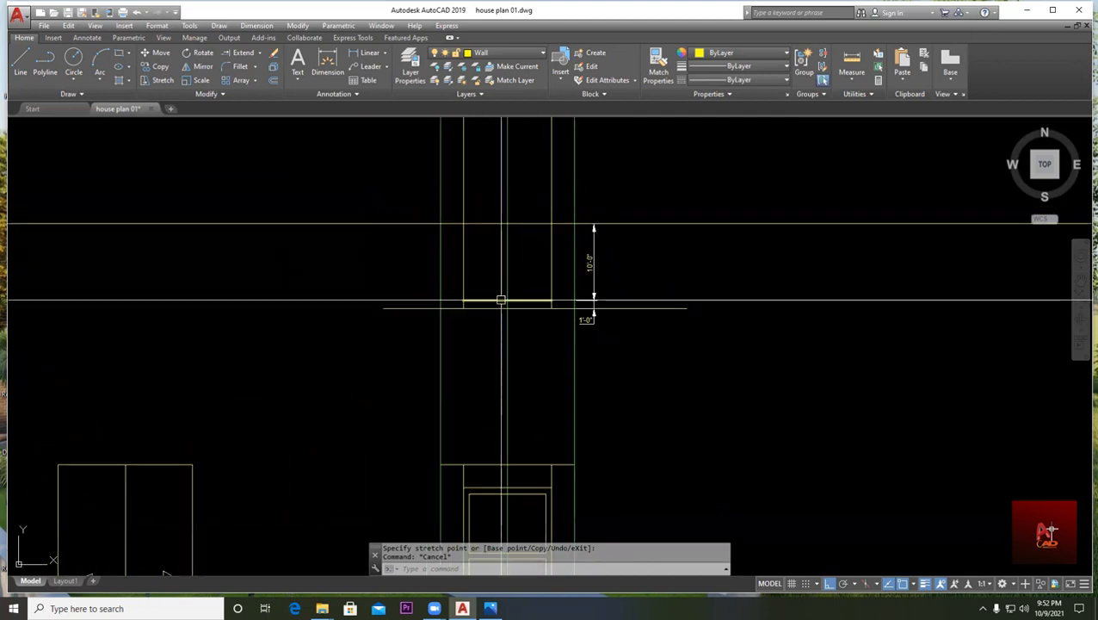
scroll(520, 267, "up", 2)
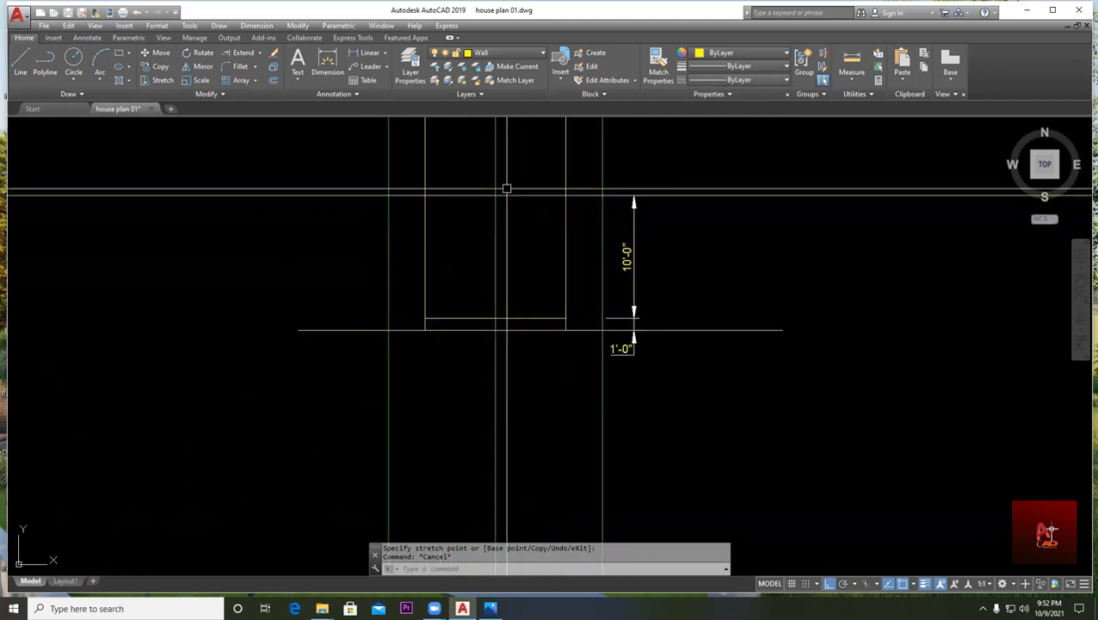
scroll(513, 191, "down", 3)
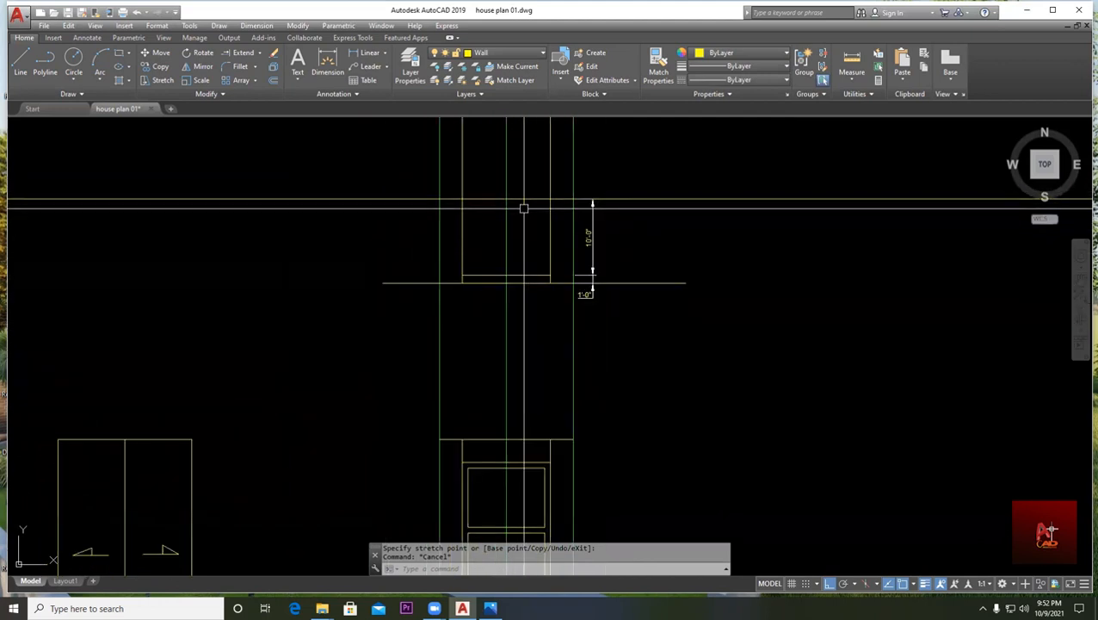
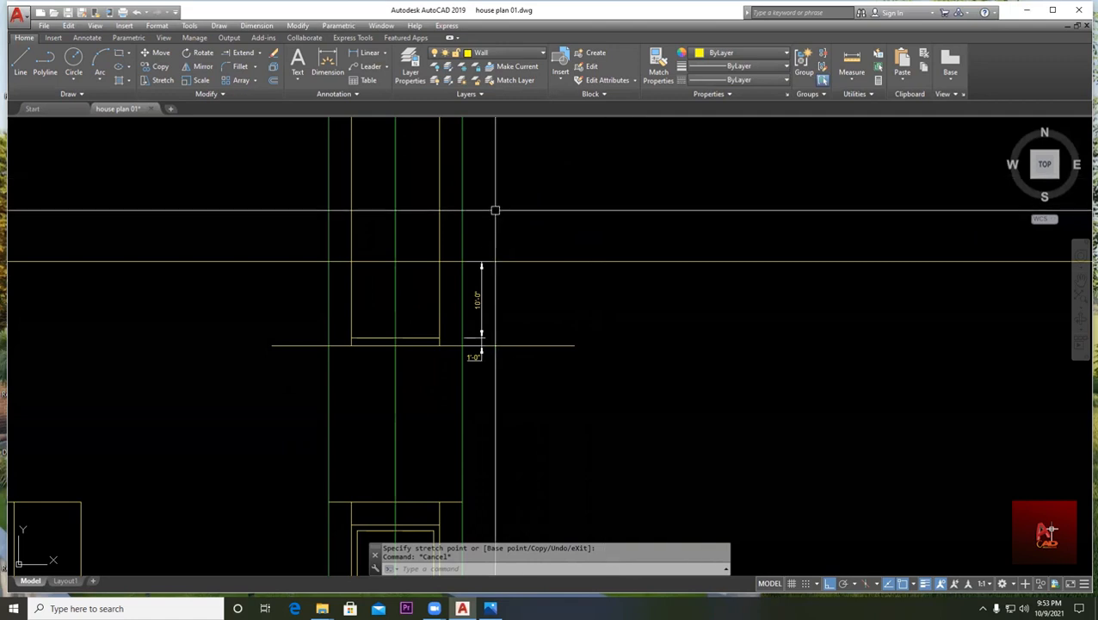
scroll(480, 234, "down", 2)
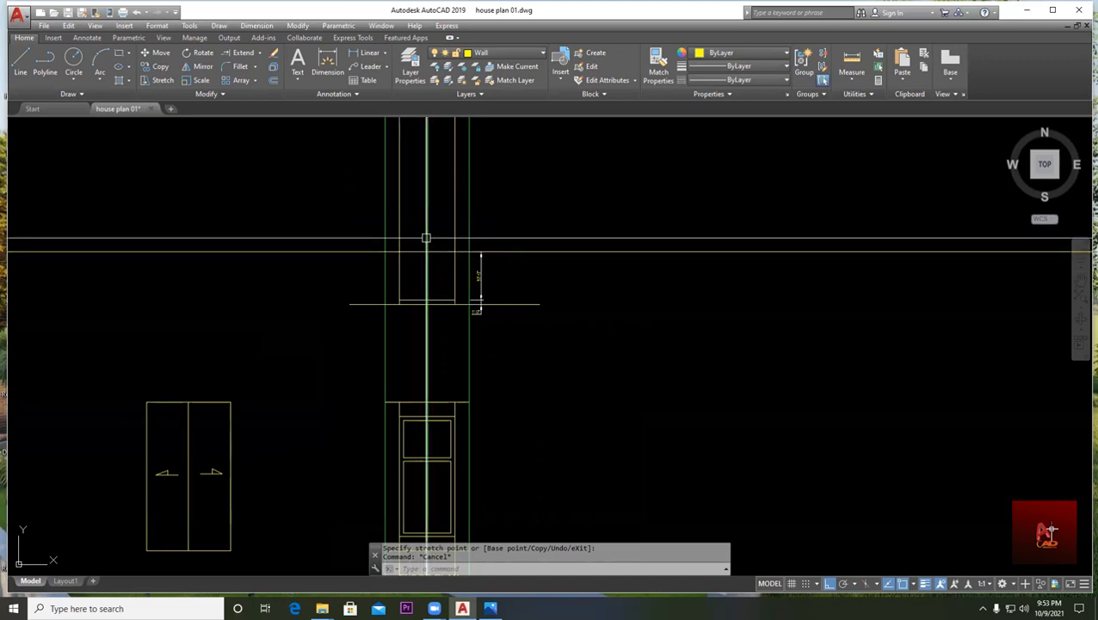
scroll(422, 239, "down", 3)
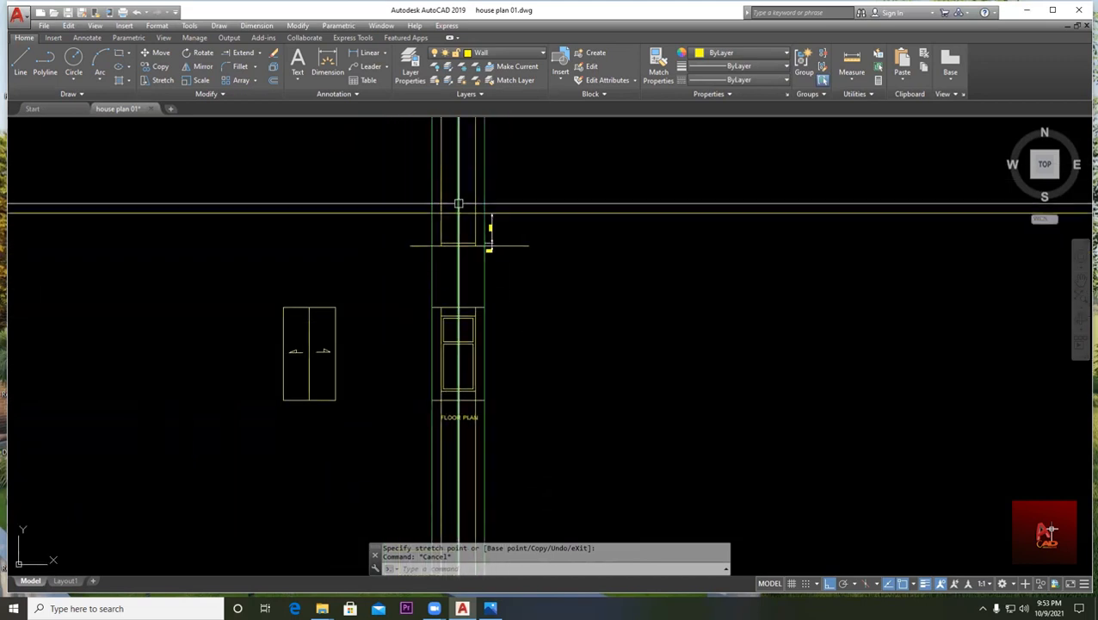
scroll(489, 215, "up", 2)
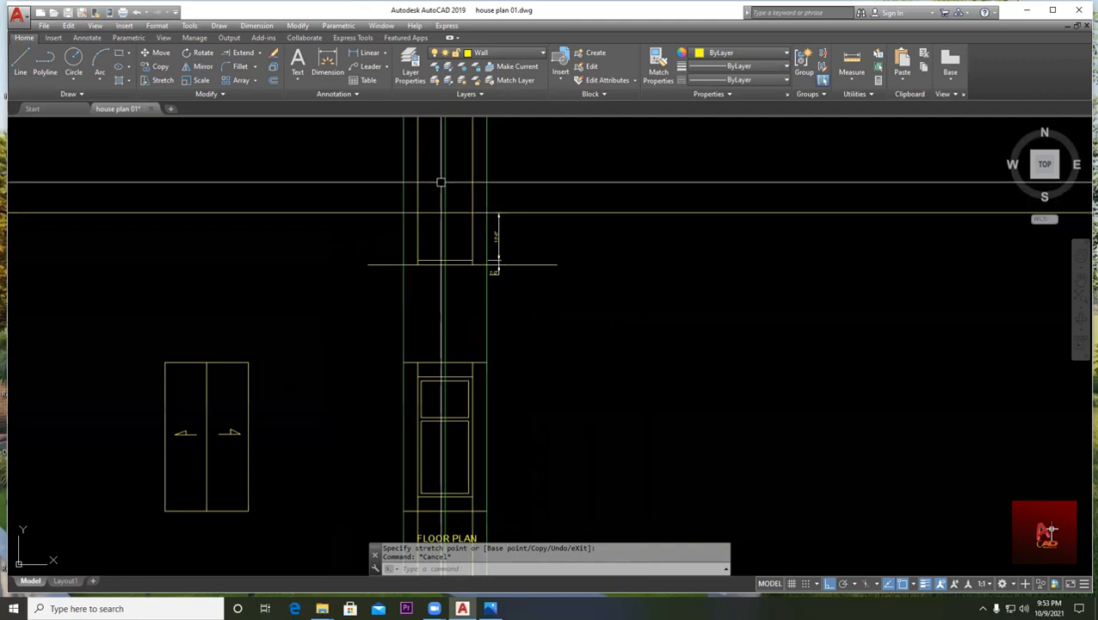
scroll(445, 179, "up", 3)
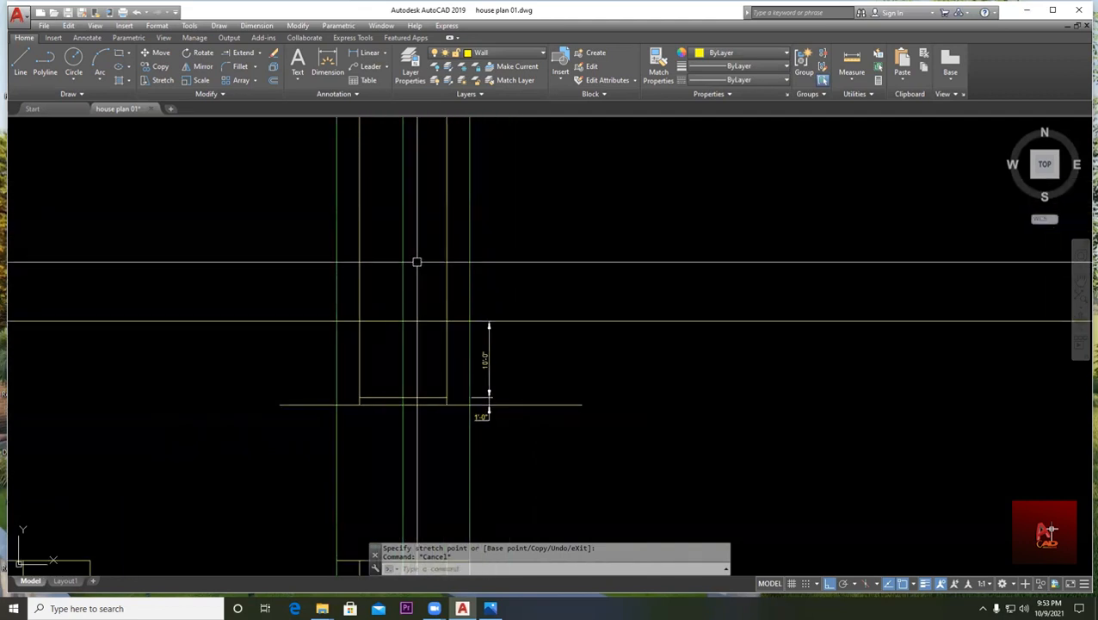
scroll(421, 289, "up", 2)
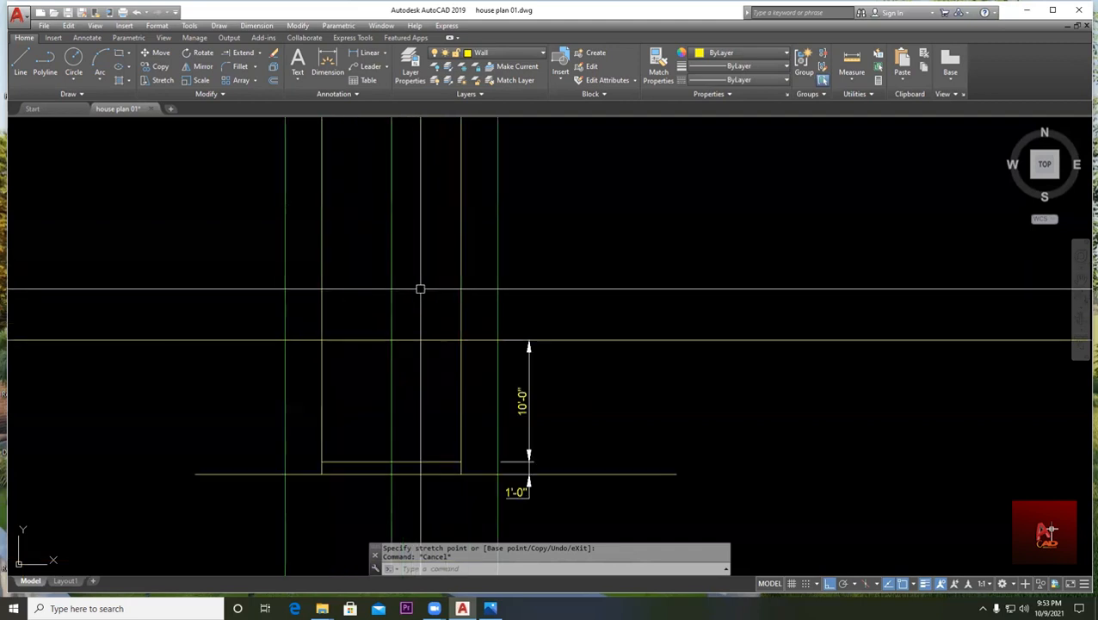
middle_click_drag(423, 297, 402, 268)
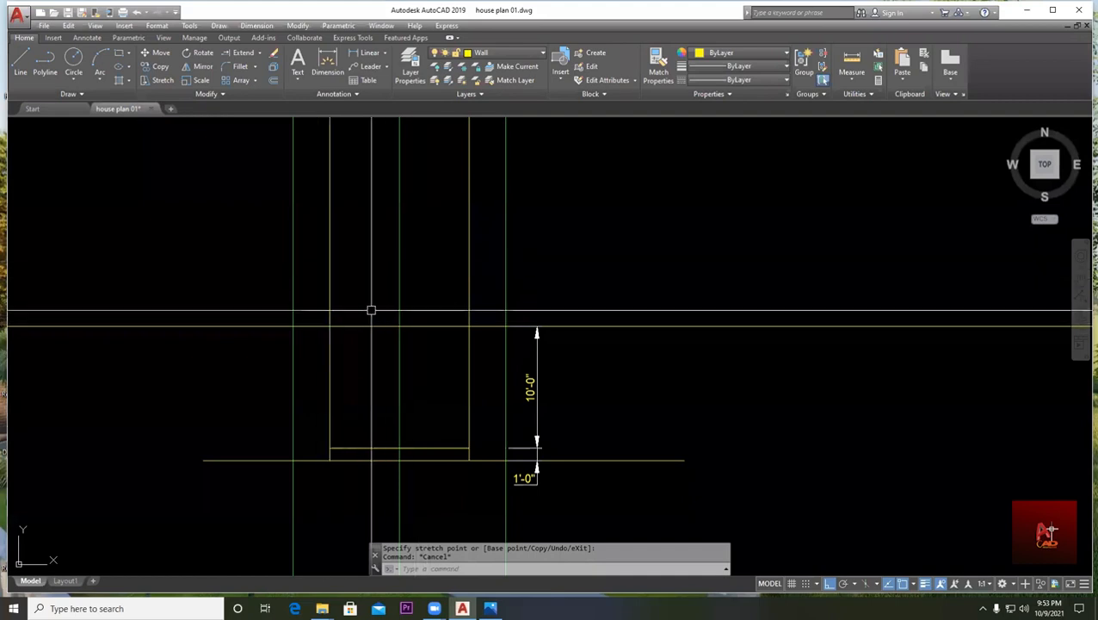
- Draw a sloping roof line about 7'-9" long at 15° from the left roof-edge line's intersection with the top horizontal line, toward the centre
middle_click_drag(389, 315, 394, 282)
left_click(20, 65)
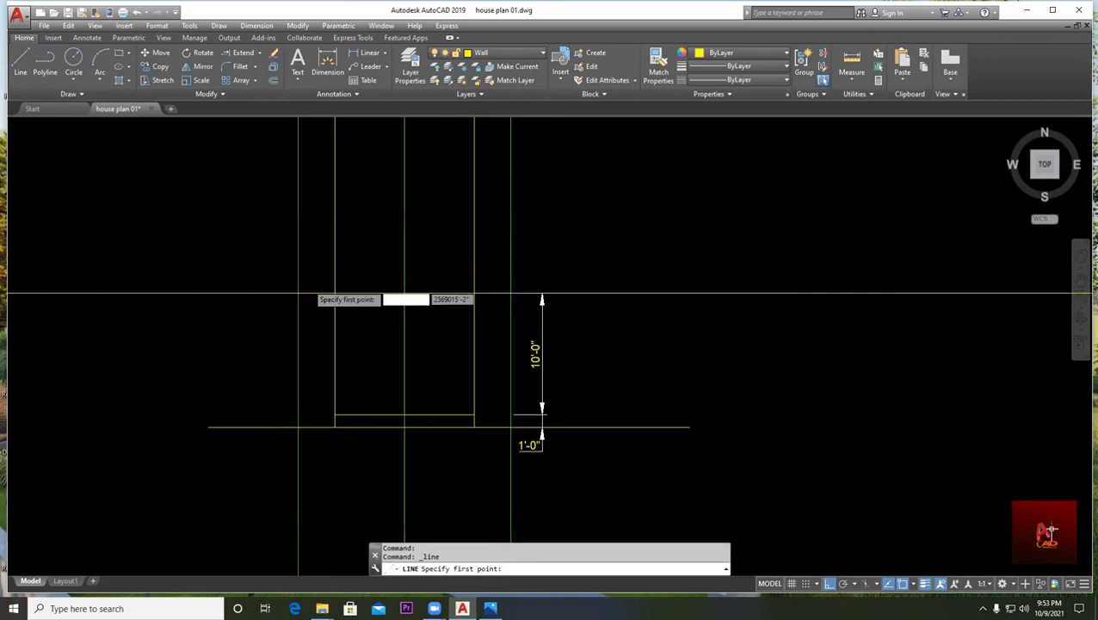
scroll(274, 315, "up", 3)
left_click(272, 316)
scroll(401, 236, "down", 4)
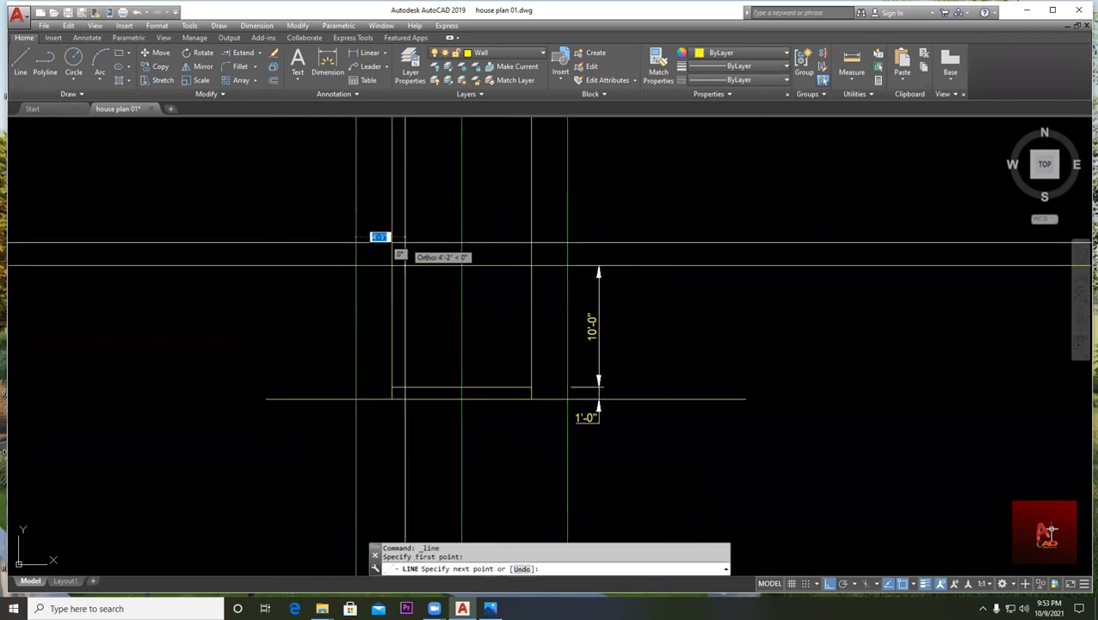
key("F8")
middle_click_drag(409, 206, 348, 261)
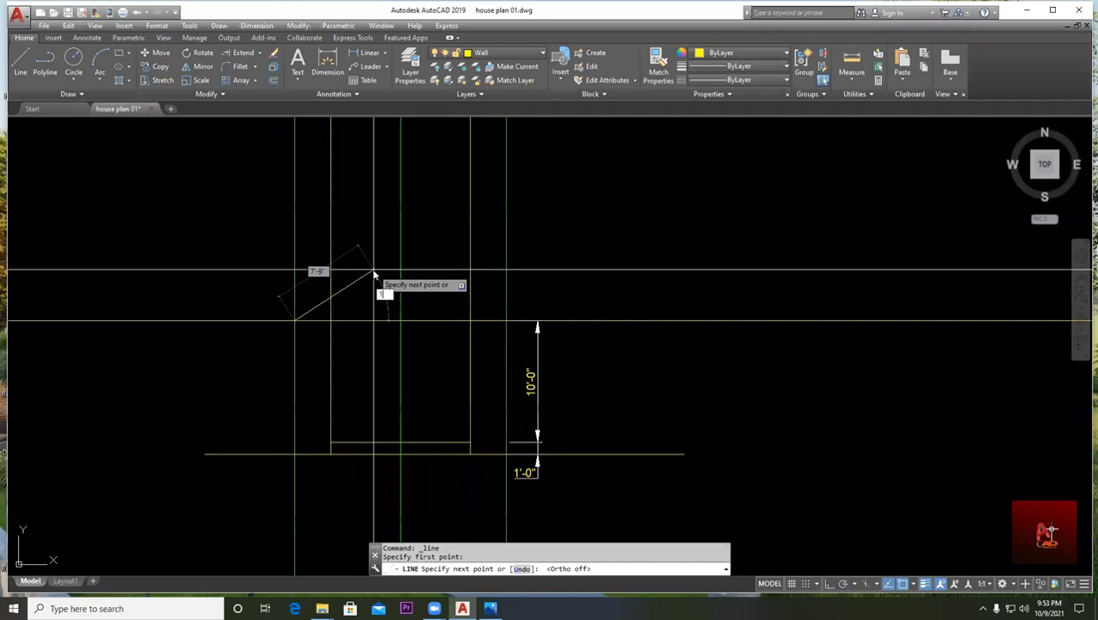
key("Return")
key("Escape")
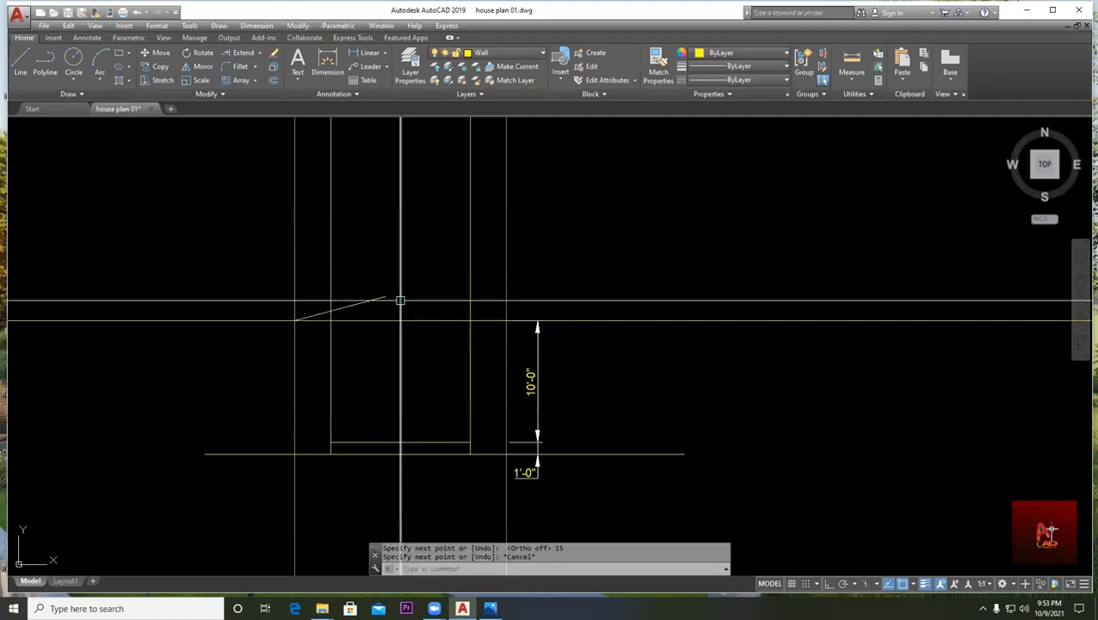
scroll(379, 324, "up", 2)
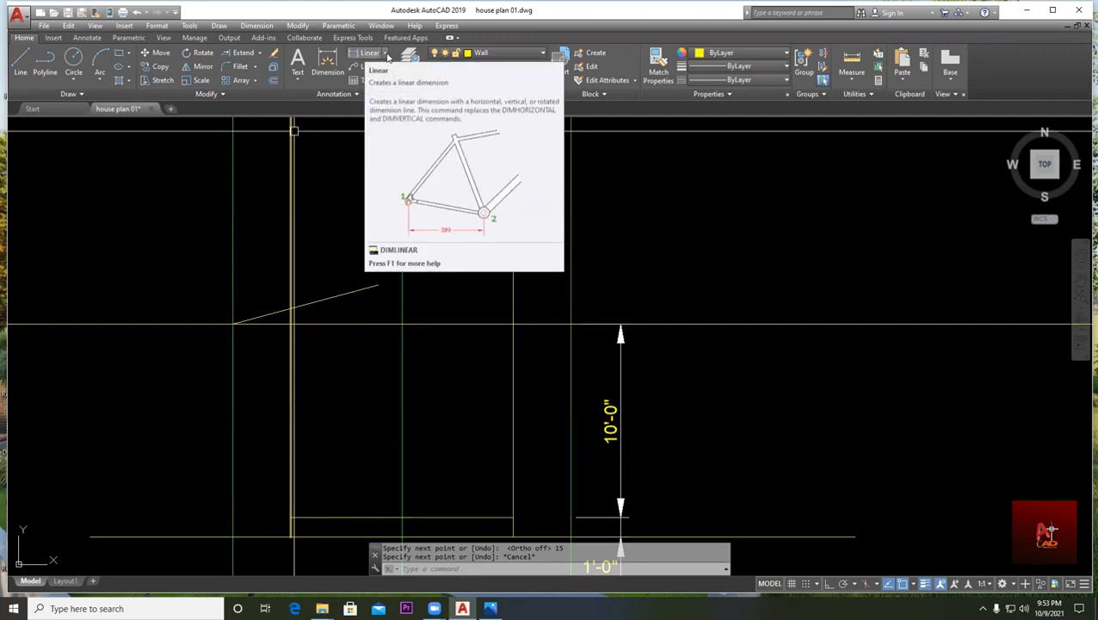
left_click(385, 53)
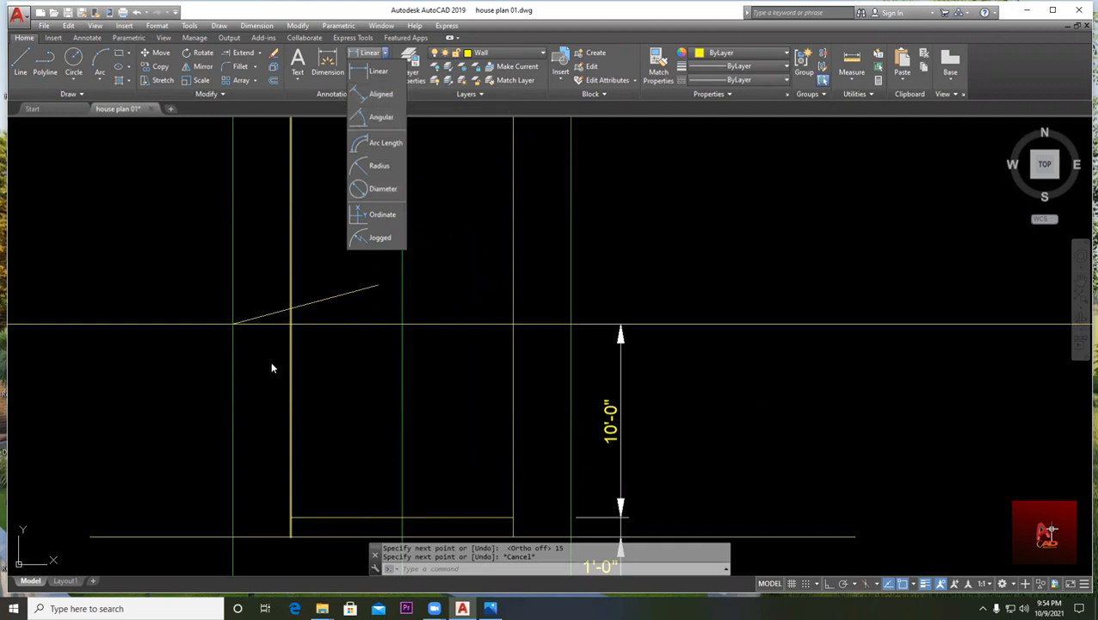
left_click(373, 120)
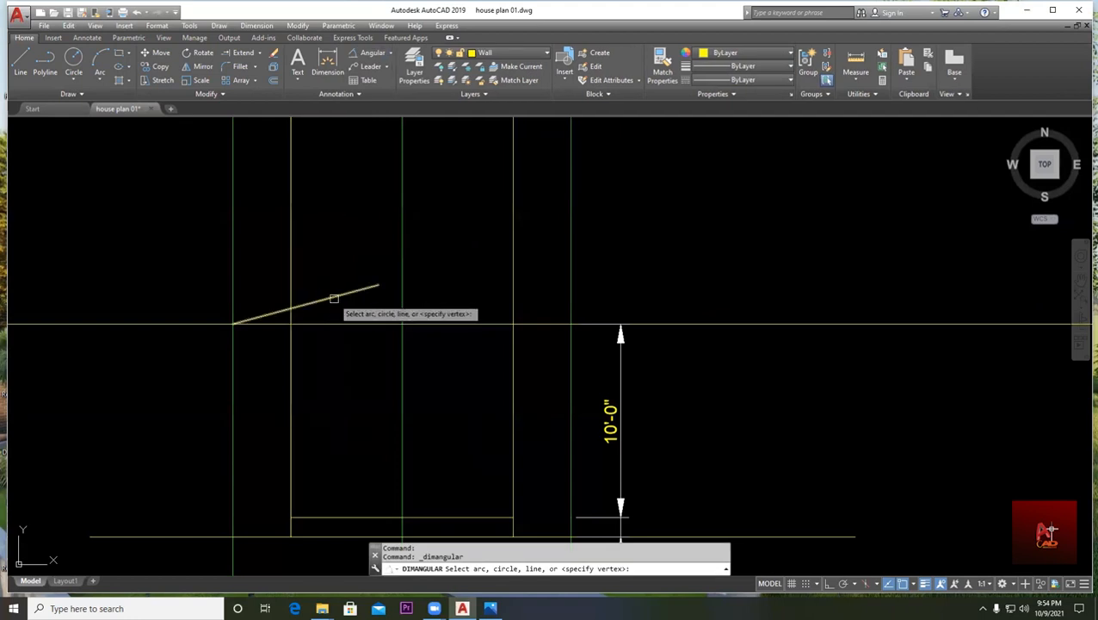
scroll(342, 320, "up", 2)
scroll(351, 321, "down", 4)
key("Escape")
scroll(630, 336, "down", 1)
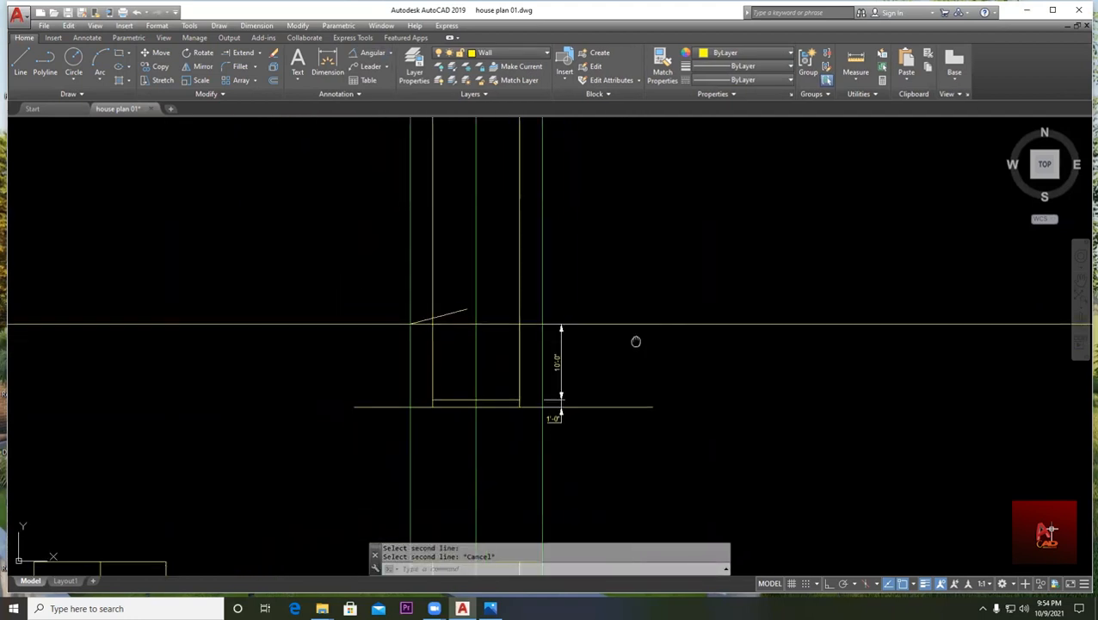
- Trim the top horizontal construction line back to the outer roof-edge lines on both sides
scroll(466, 321, "up", 1)
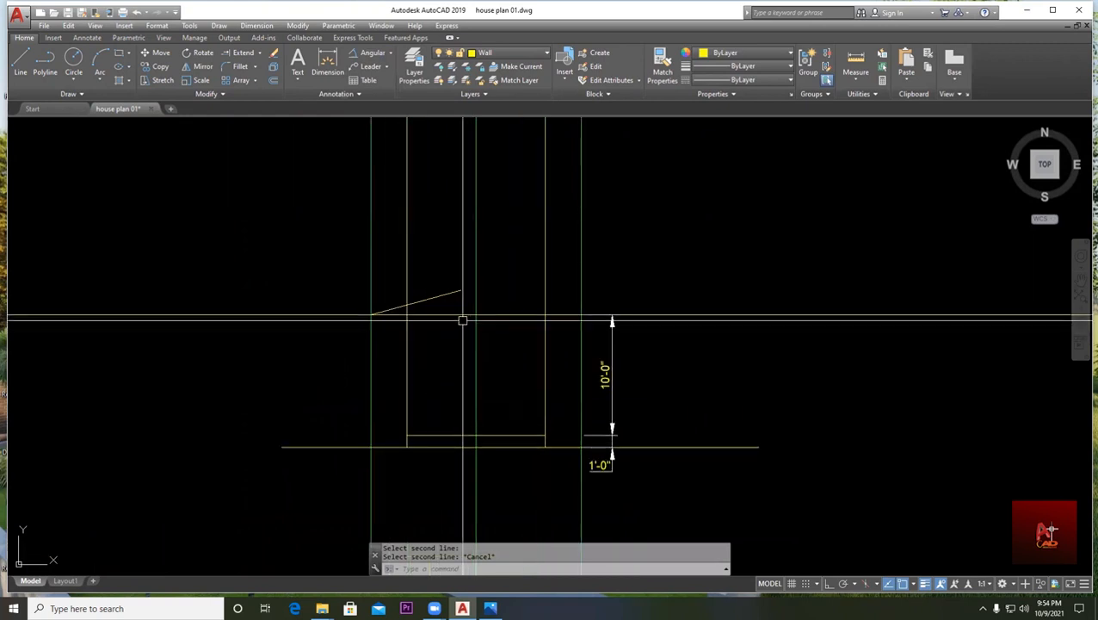
scroll(462, 320, "up", 3)
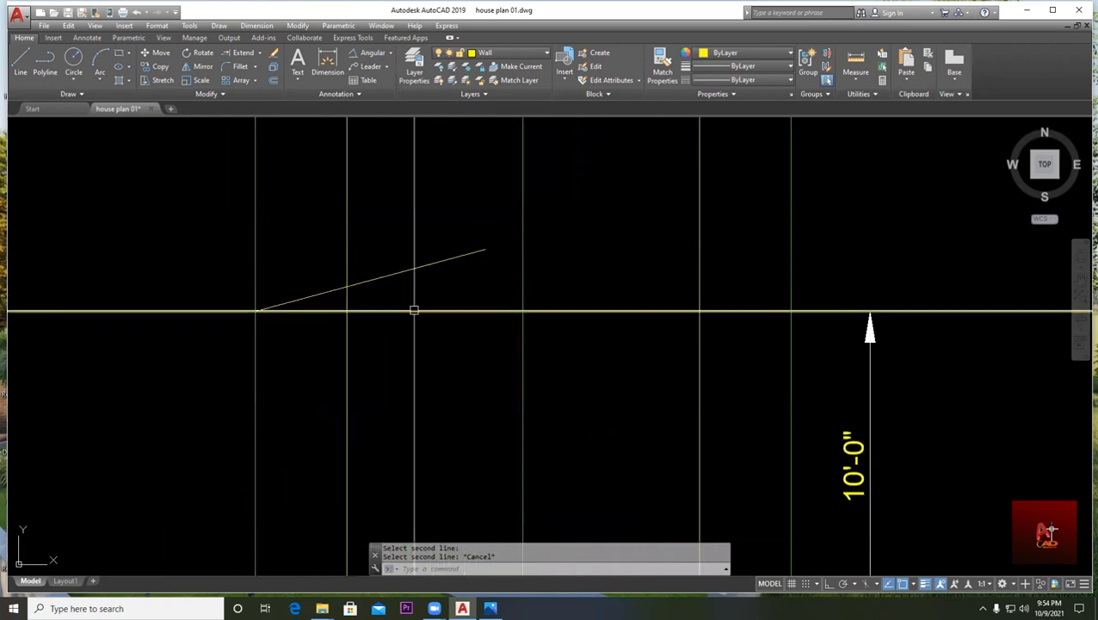
scroll(387, 322, "down", 4)
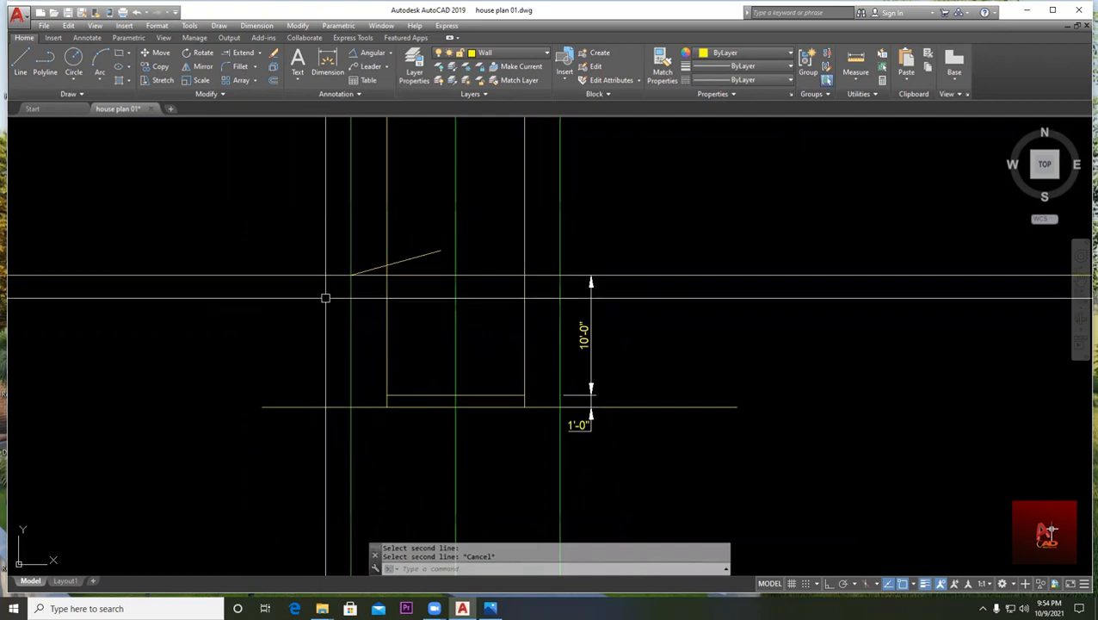
type("tr")
key("Return")
key("Return")
left_click(293, 309)
left_click(242, 211)
left_click(692, 310)
left_click(648, 210)
key("Escape")
- Check the angle between the sloping roof line and the top horizontal line with an angular dimension, without placing it
scroll(415, 270, "up", 4)
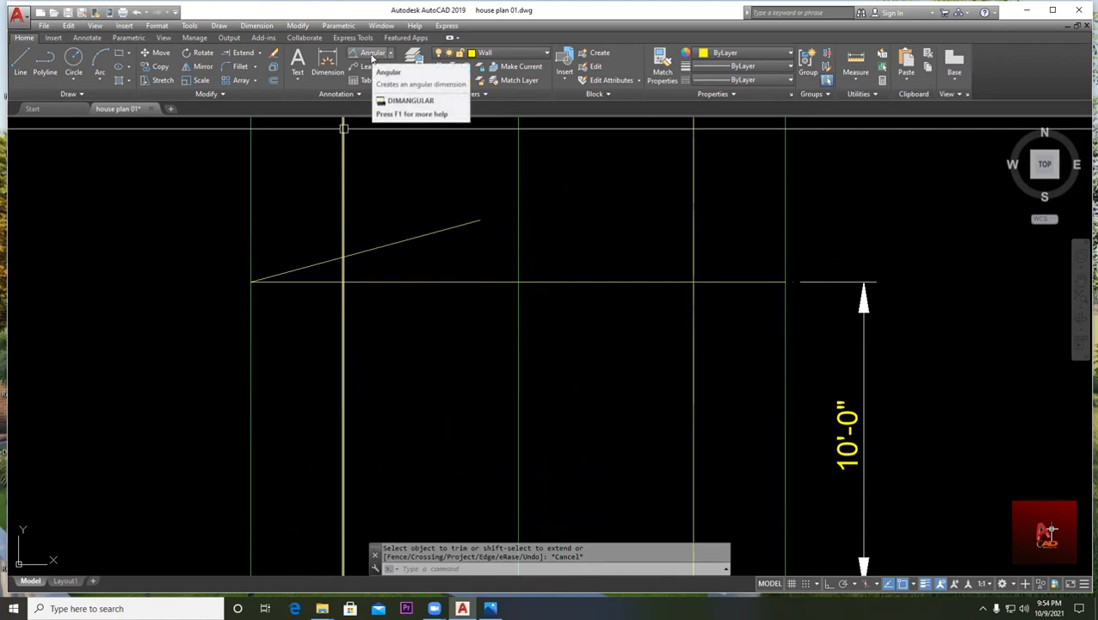
left_click(372, 53)
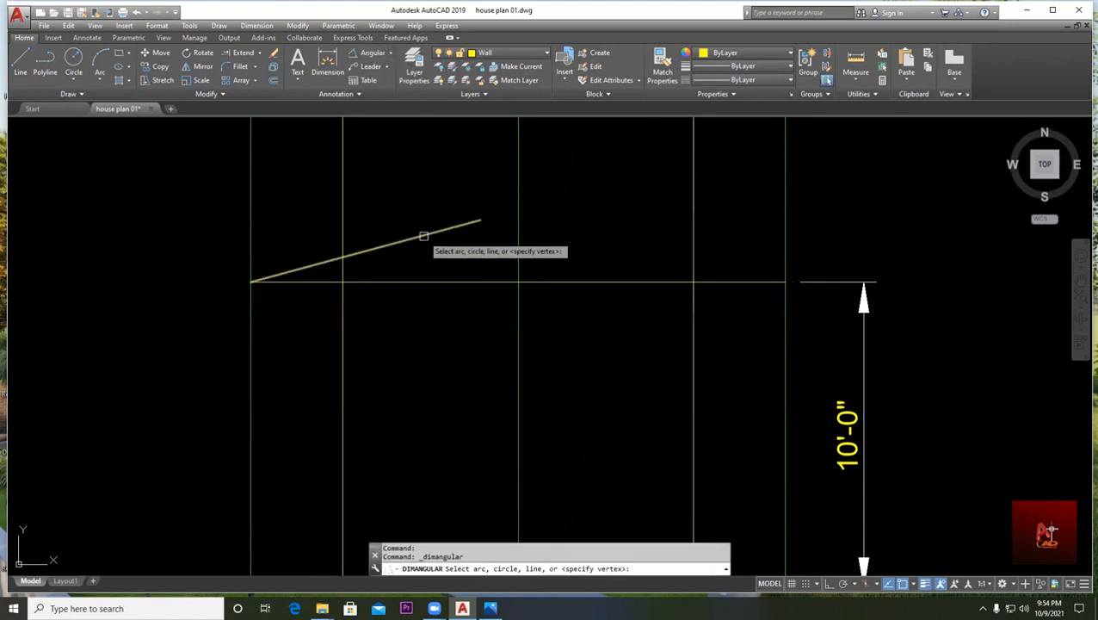
left_click(435, 283)
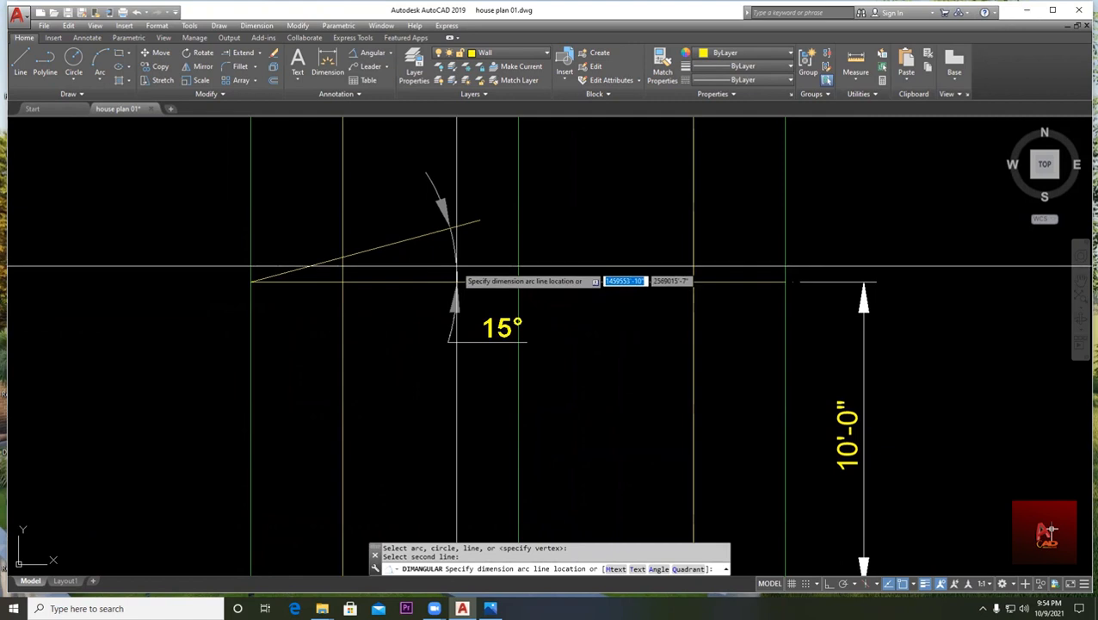
scroll(465, 259, "down", 2)
key("Escape")
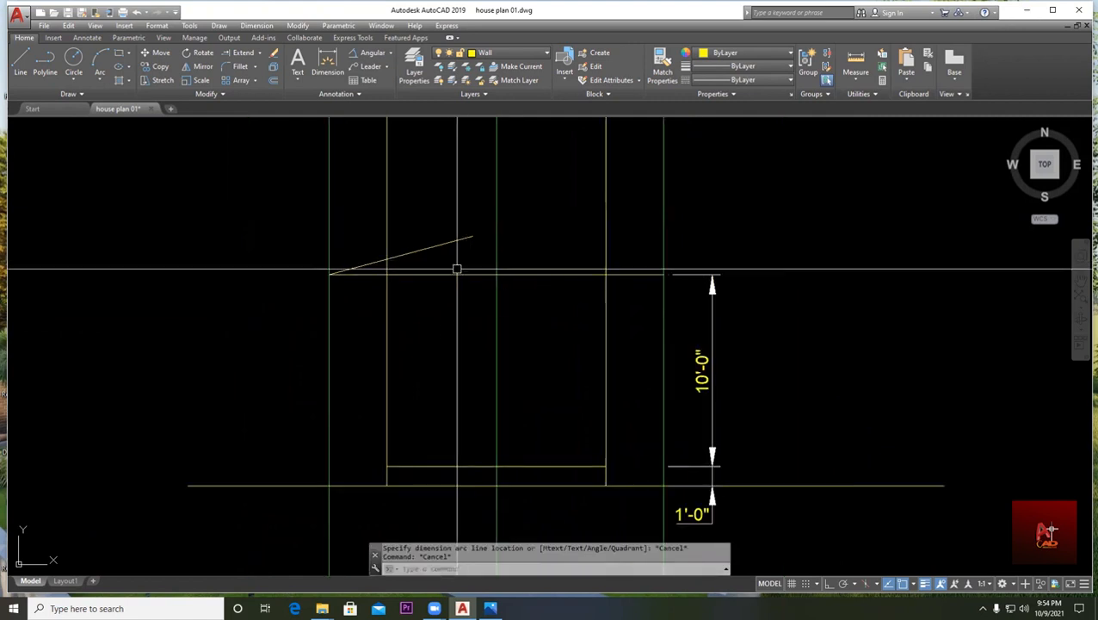
- Extend the sloping roof line up to the vertical centre construction line
scroll(407, 309, "down", 3)
left_click(471, 216)
middle_click_drag(502, 206, 475, 248)
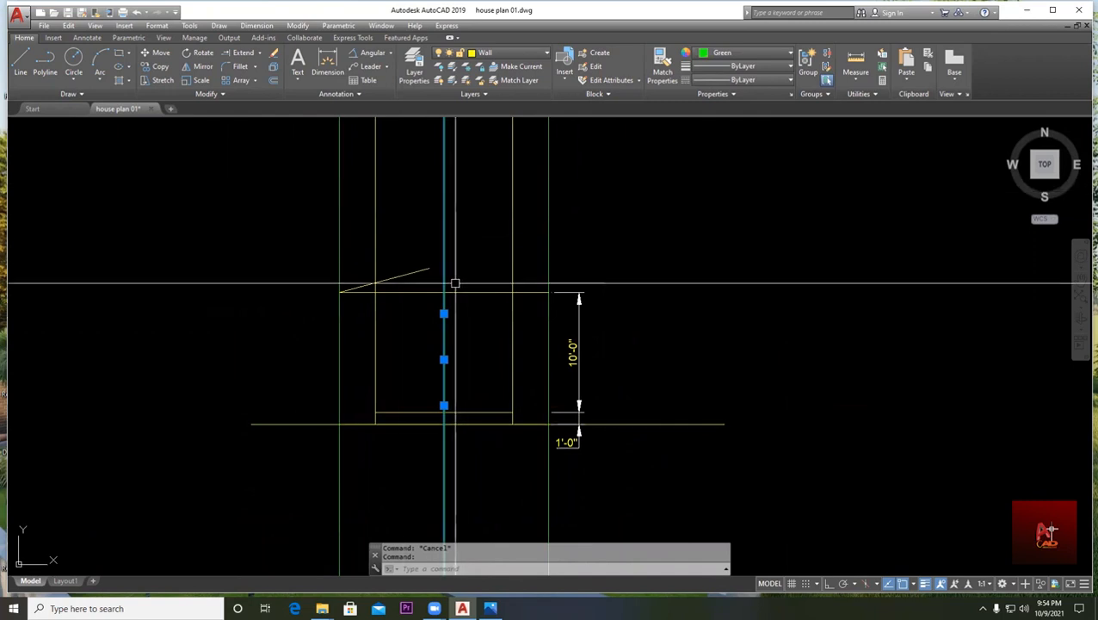
scroll(454, 249, "up", 2)
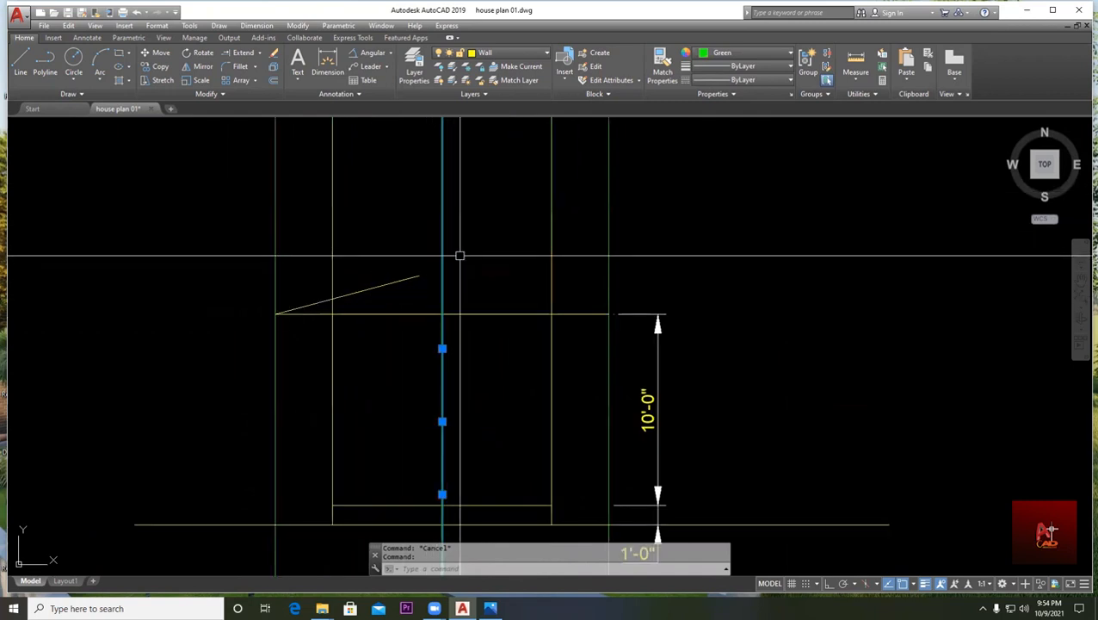
left_click(244, 53)
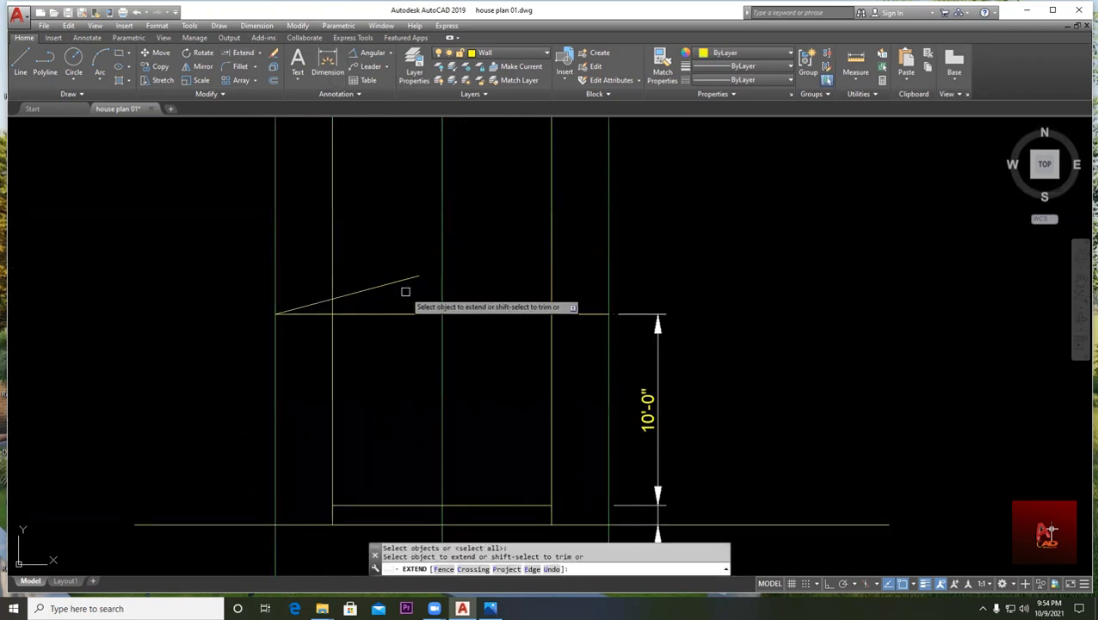
key("Escape")
scroll(465, 299, "down", 2)
scroll(449, 242, "up", 2)
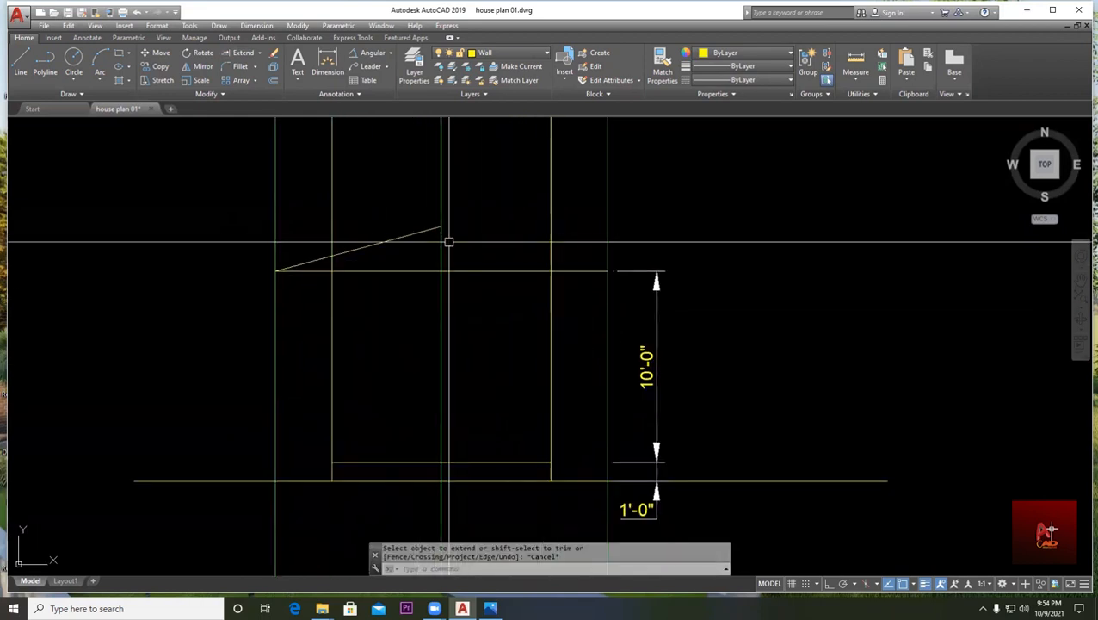
- Mirror the sloping roof line about the vertical centre line, keeping the original, to form the other half of the gable
left_click(201, 67)
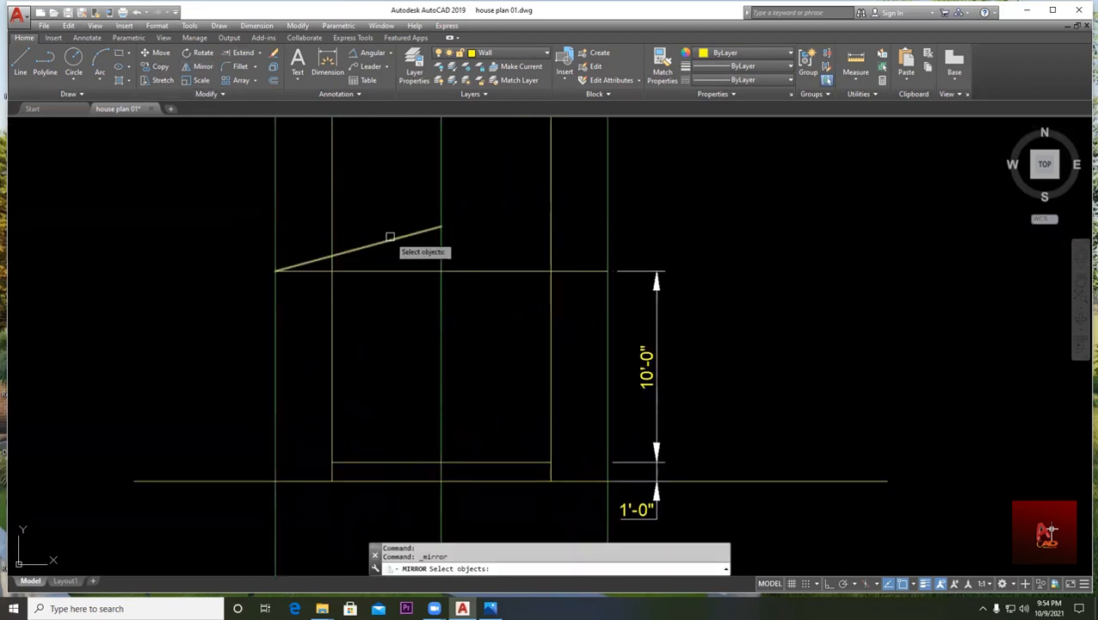
left_click(441, 228)
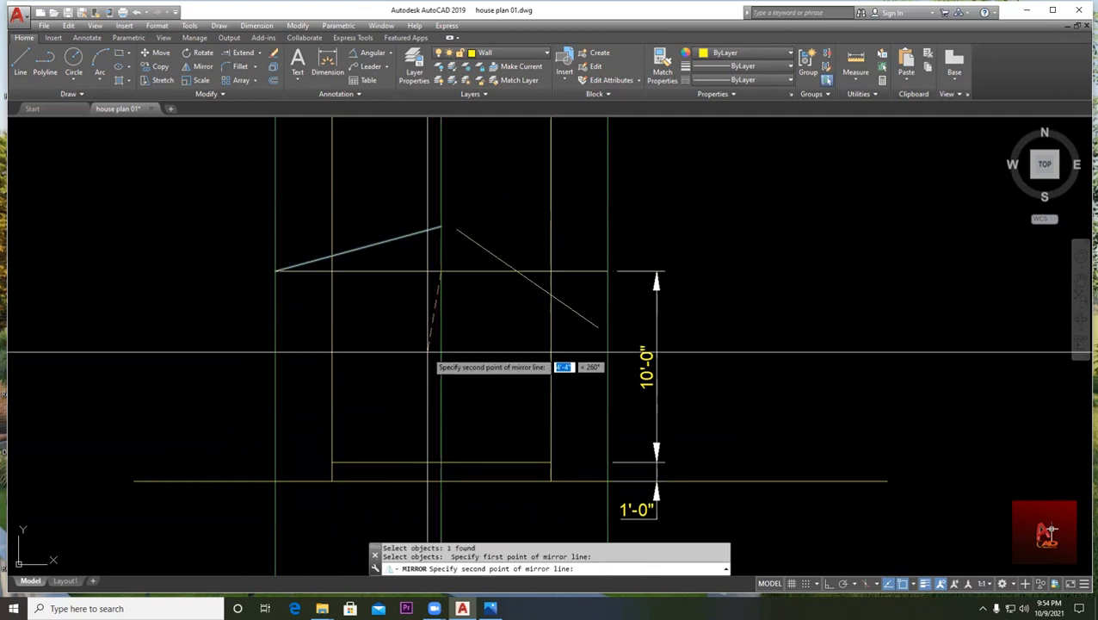
left_click(419, 379)
key("Return")
key("Escape")
key("Escape")
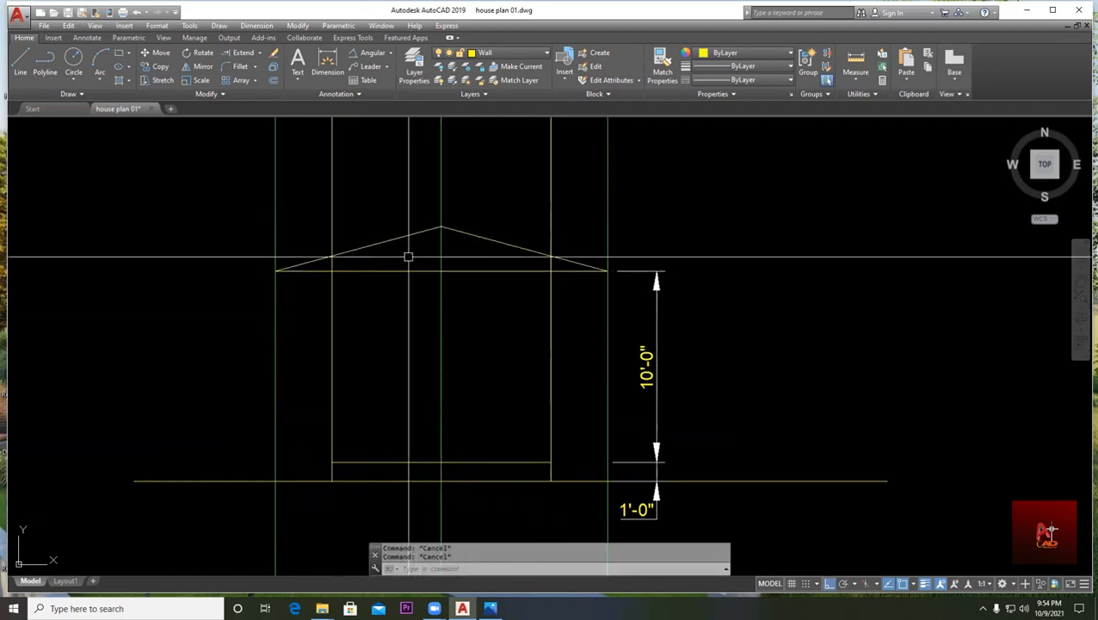
- Move both sloping roof lines straight down so they pass through the intersections of the wall lines and the top horizontal line
scroll(346, 254, "up", 2)
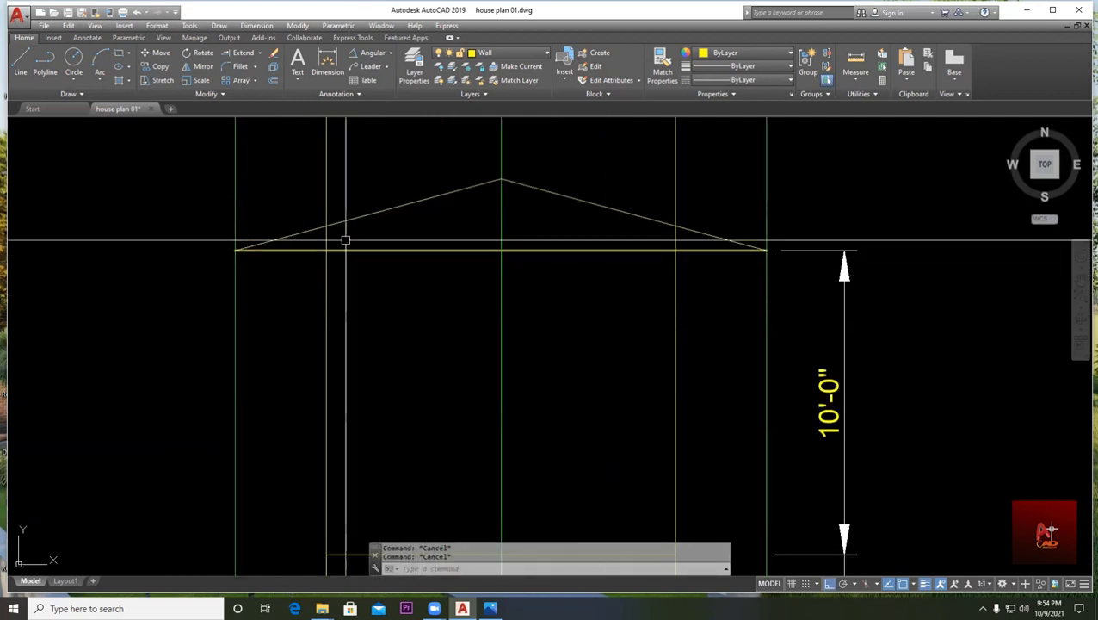
scroll(619, 258, "down", 2)
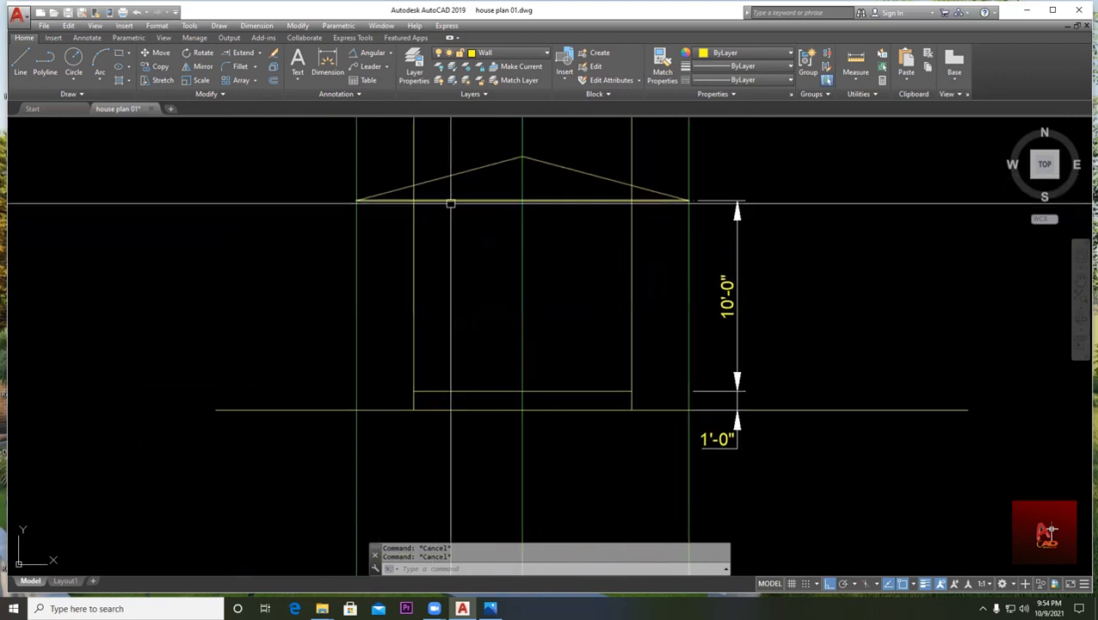
left_click(451, 202)
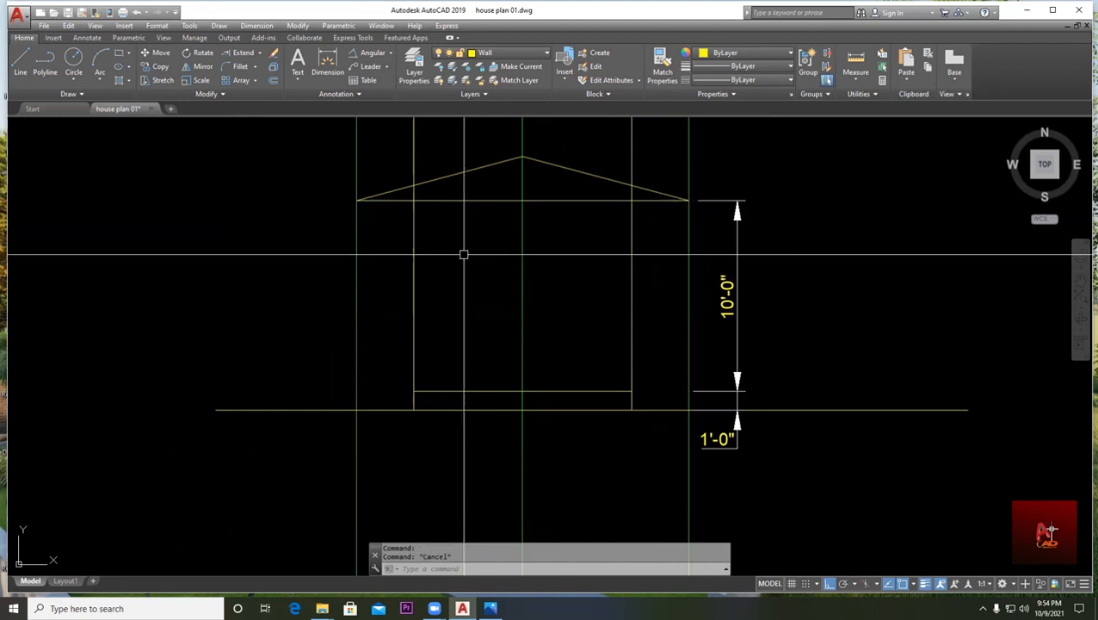
type("m")
key("Return")
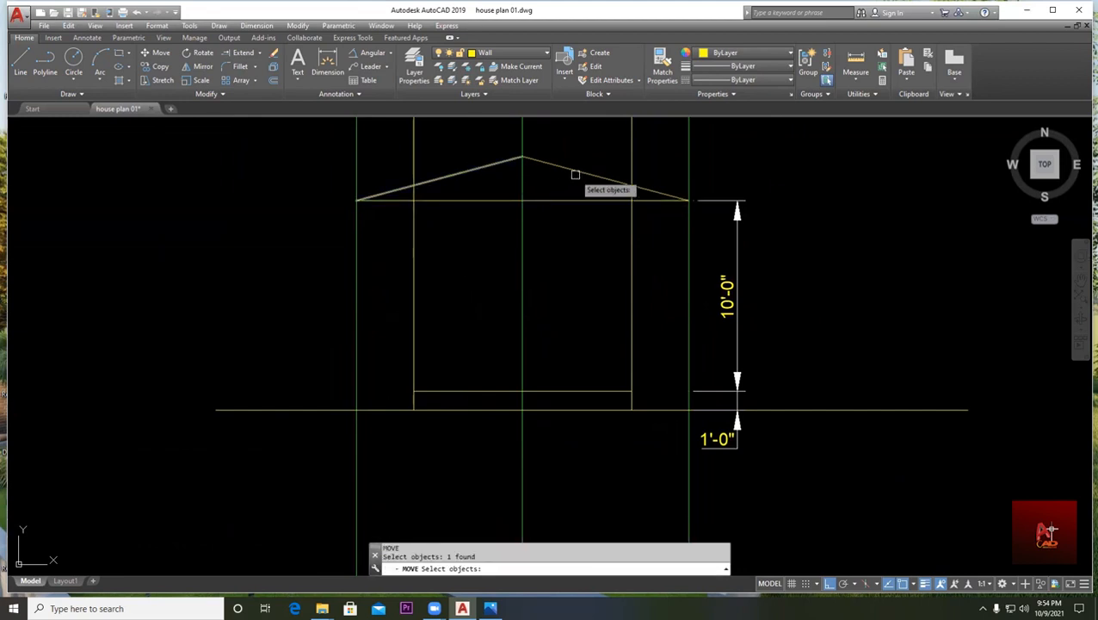
scroll(412, 186, "up", 6)
key("Return")
left_click(421, 183)
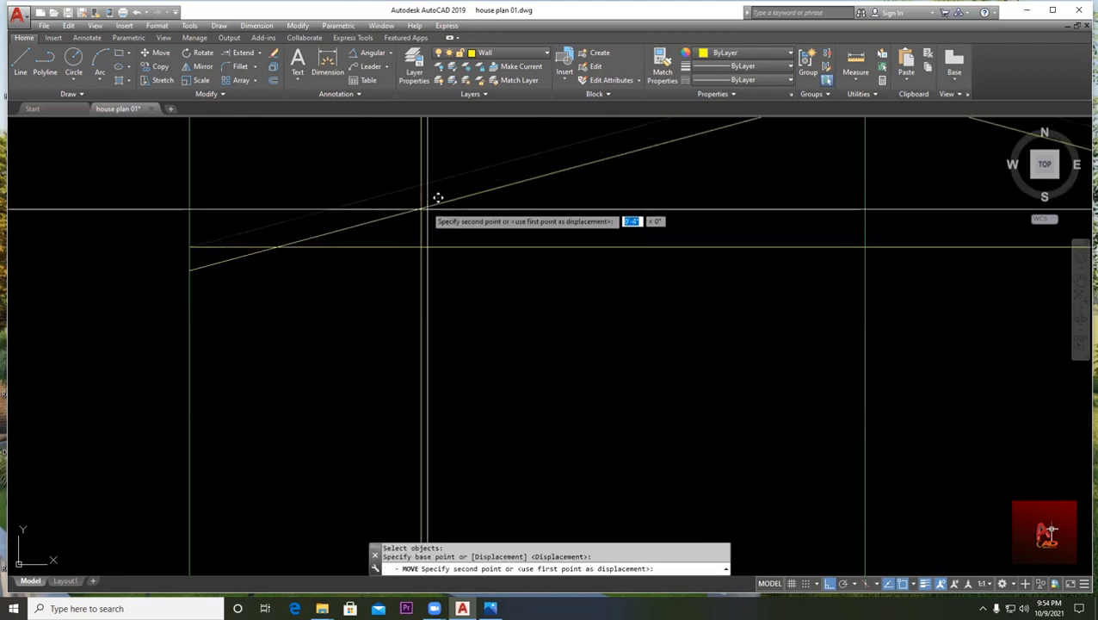
key("Escape")
scroll(422, 245, "down", 4)
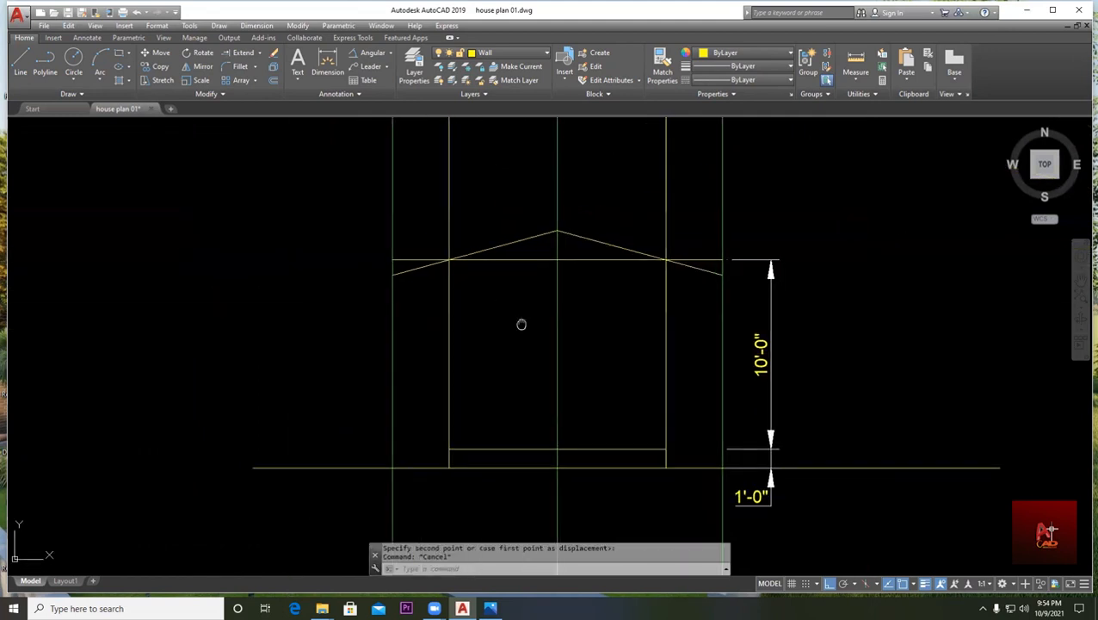
- Erase the top horizontal construction line of the elevation
key("Escape")
type("e")
key("Return")
key("Escape")
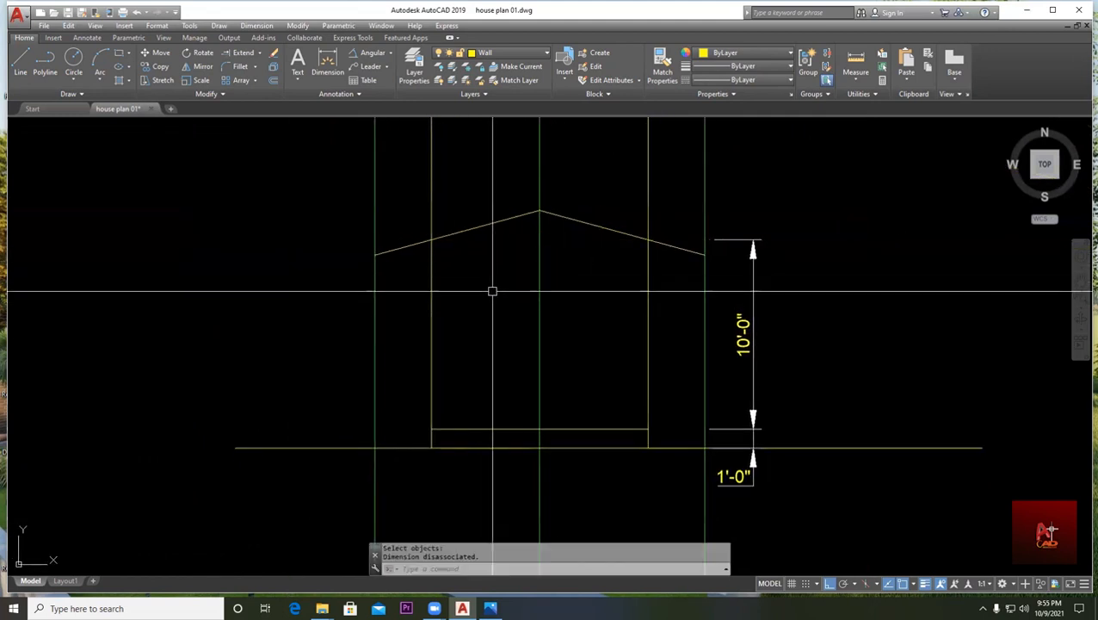
- Trim off the parts of both vertical wall lines that extend above the sloping roof lines
scroll(494, 295, "down", 2)
type("tr")
key("Return")
left_click(454, 189)
left_click(430, 195)
scroll(545, 280, "down", 3)
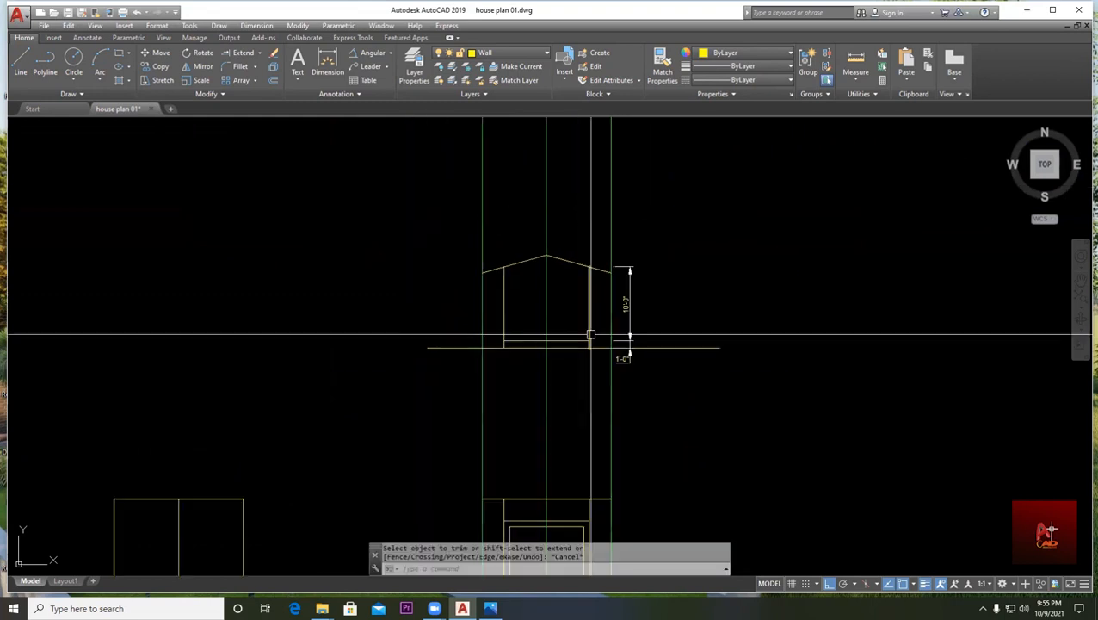
key("Escape")
type("e")
key("Return")
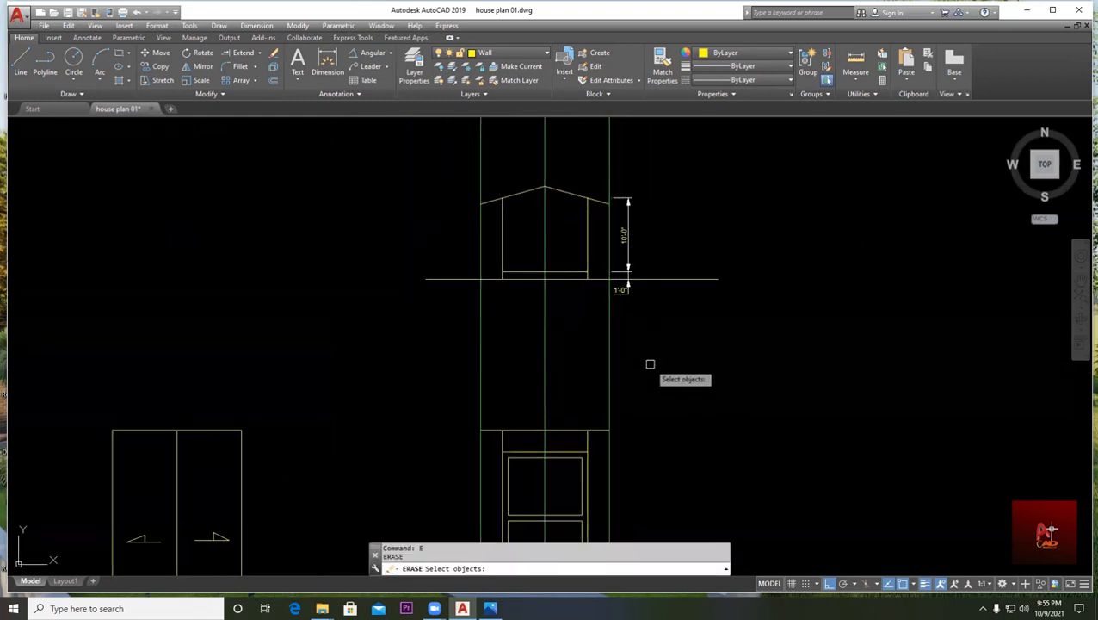
key("Escape")
- Check the roof overhang beyond the wall on both sides with linear dimensions, without placing them
scroll(615, 162, "up", 2)
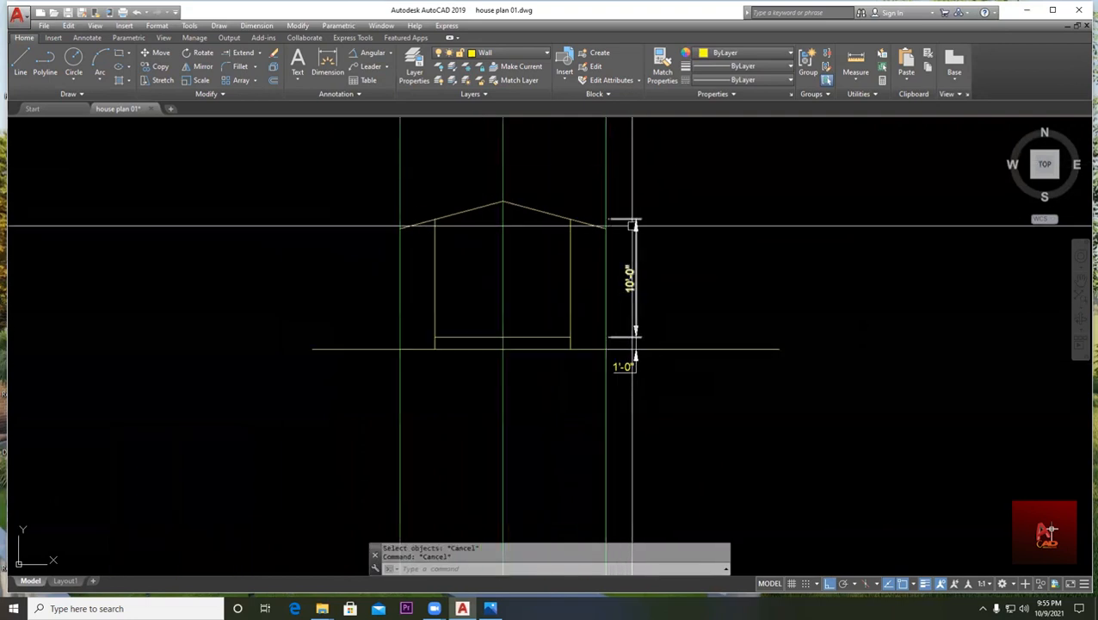
scroll(611, 240, "up", 4)
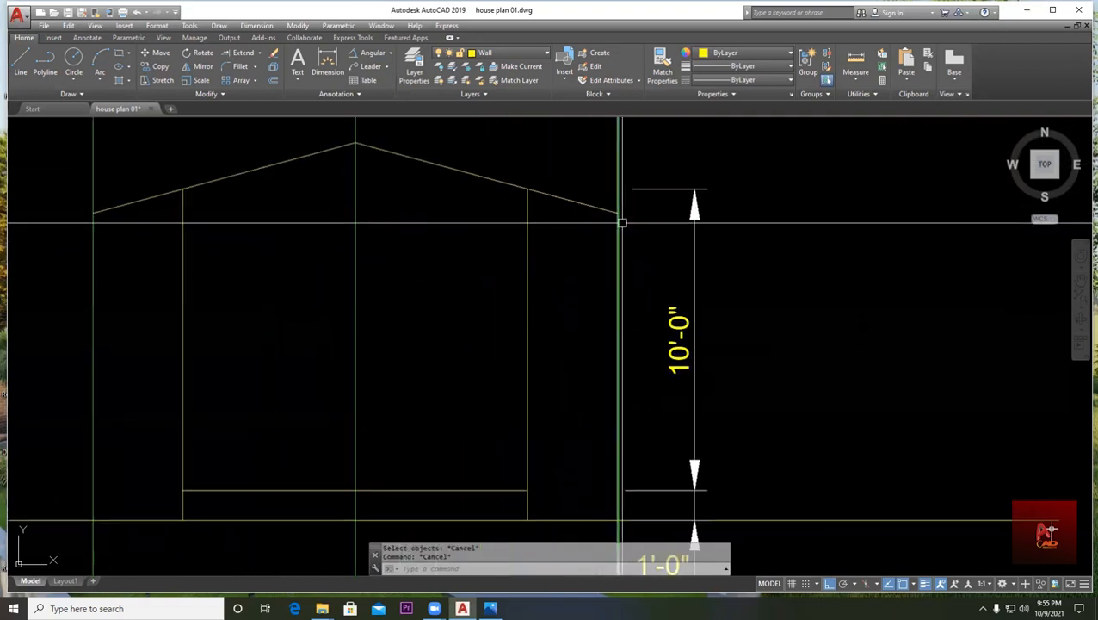
left_click(390, 54)
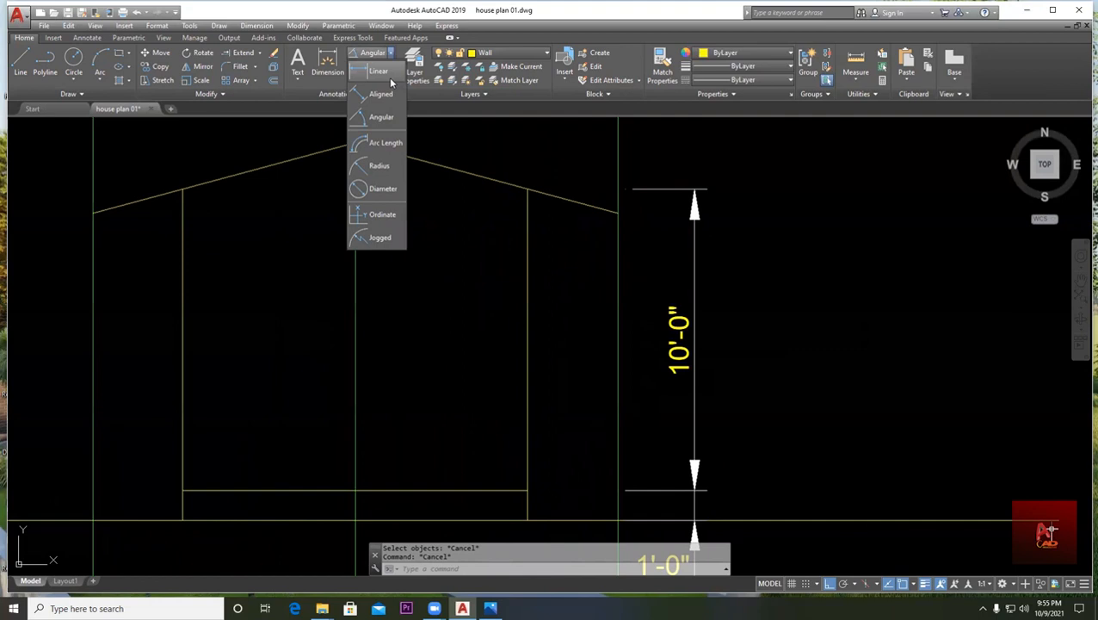
left_click(388, 74)
left_click(528, 188)
left_click(616, 189)
key("Escape")
key("Return")
left_click(182, 188)
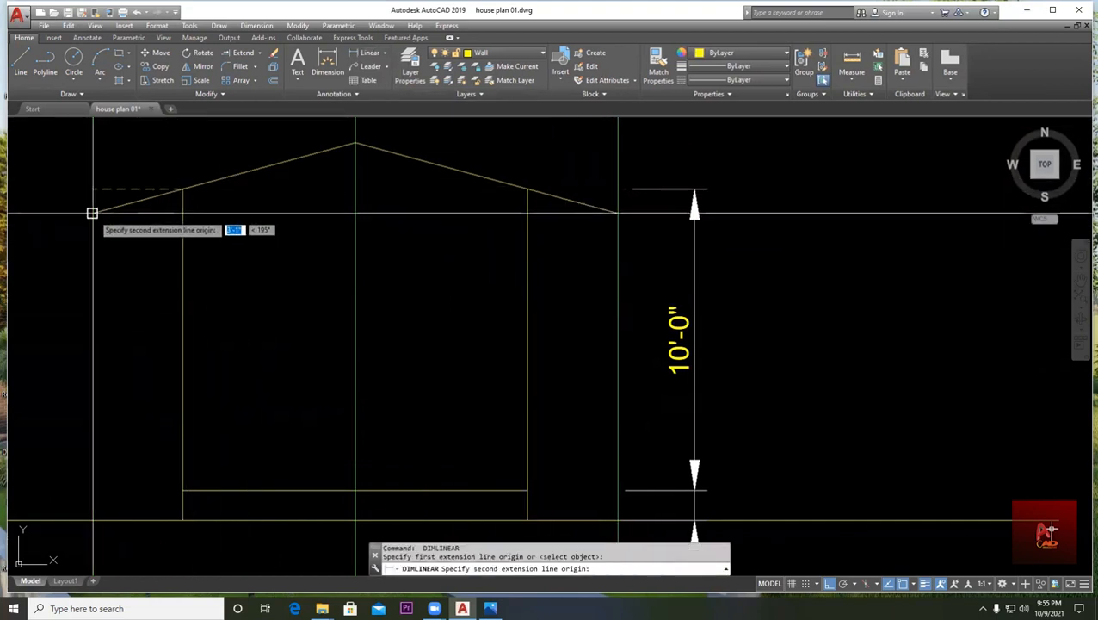
left_click(92, 213)
key("Escape")
scroll(429, 211, "down", 6)
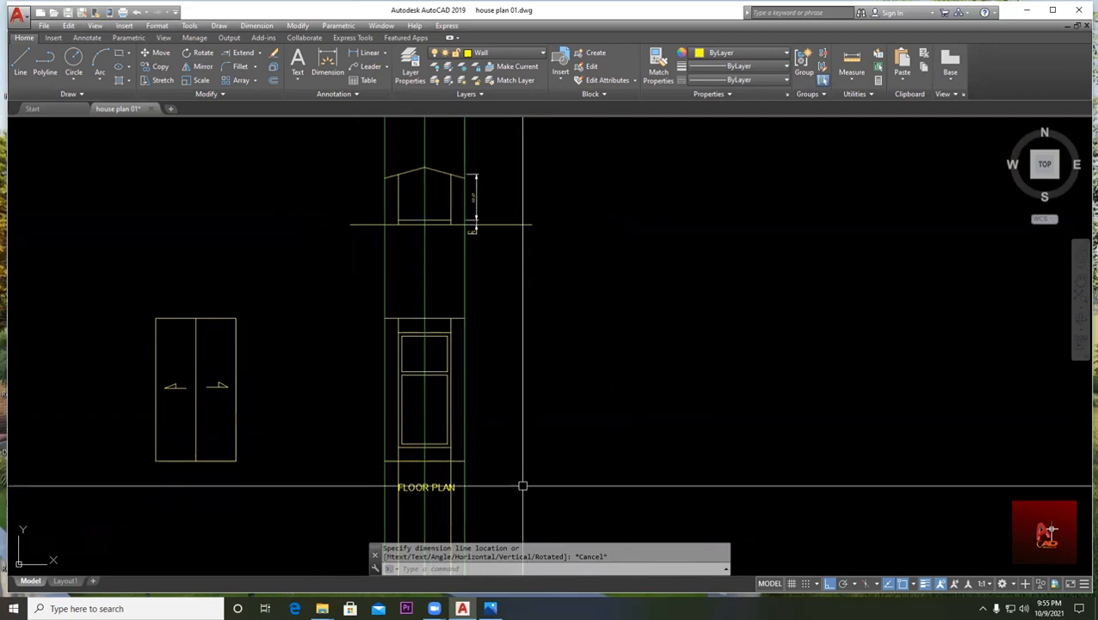
- Erase the three green vertical construction lines running through the elevation and floor plan
middle_click_drag(557, 237, 533, 287)
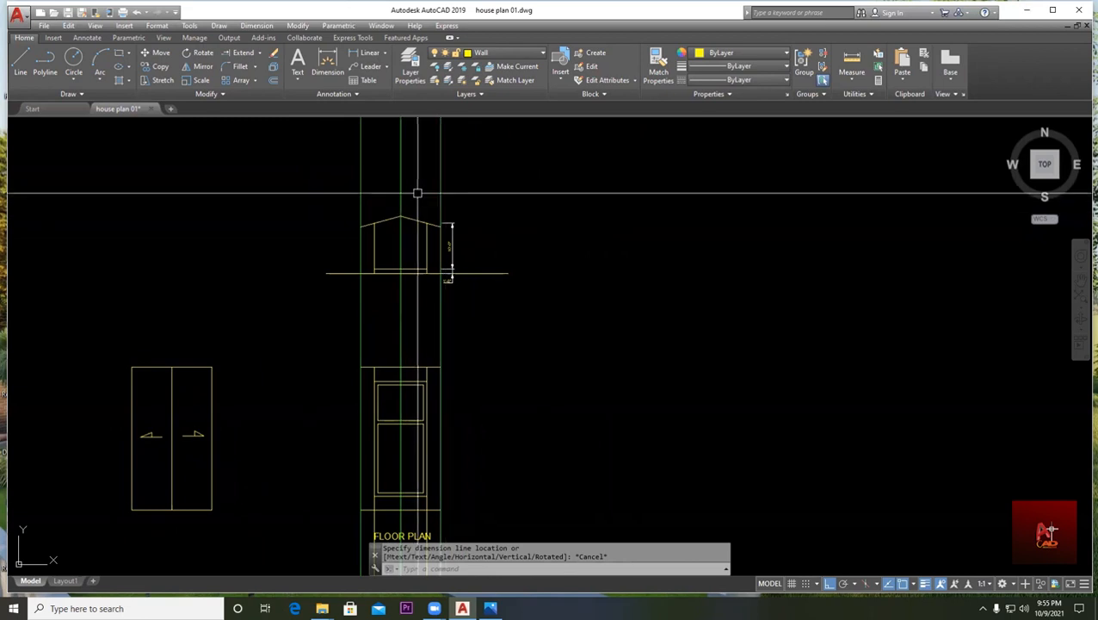
left_click(482, 177)
left_click(288, 187)
type("e")
key("Return")
scroll(431, 245, "up", 2)
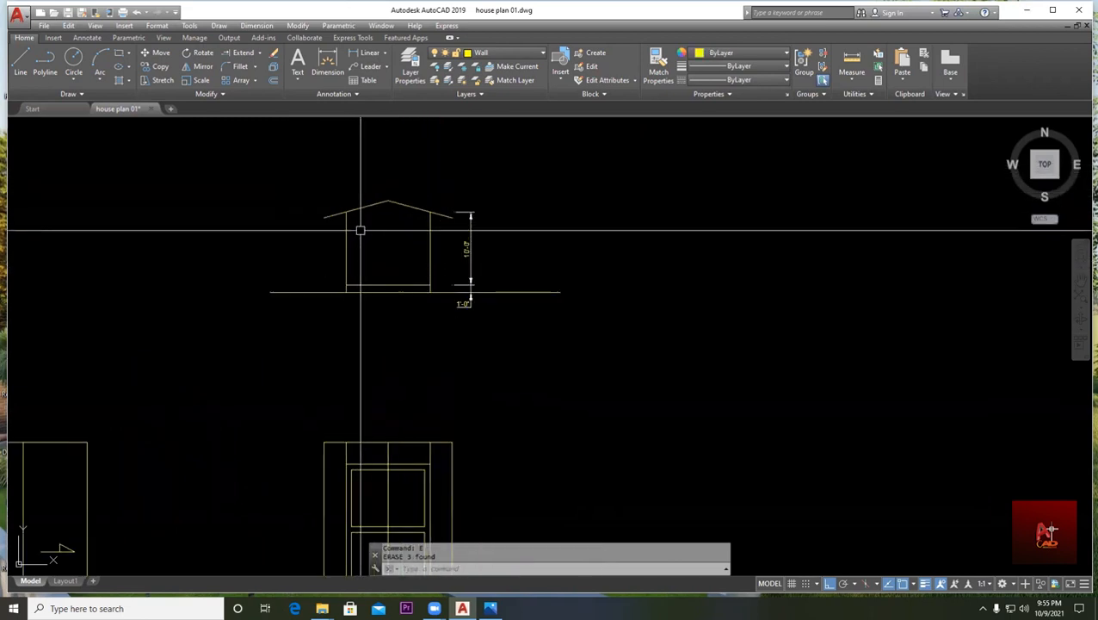
key("Escape")
- Erase the two leftover vertical wall projection lines running through and below the floor plan
scroll(333, 295, "down", 3)
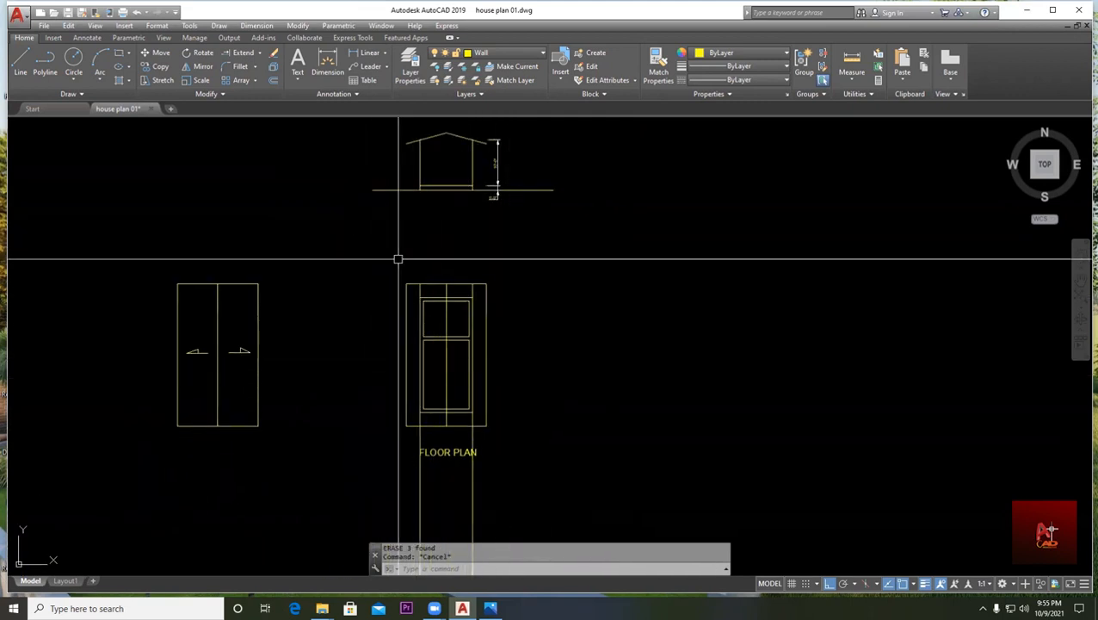
middle_click_drag(476, 442, 474, 327)
type("e")
key("space")
left_click(530, 452)
left_click(355, 427)
key("space")
key("Escape")
key("Escape")
- Draw a polyline from the left end of the 1' level line, 2" outward and straight down to the ground line
middle_click_drag(470, 223, 411, 413)
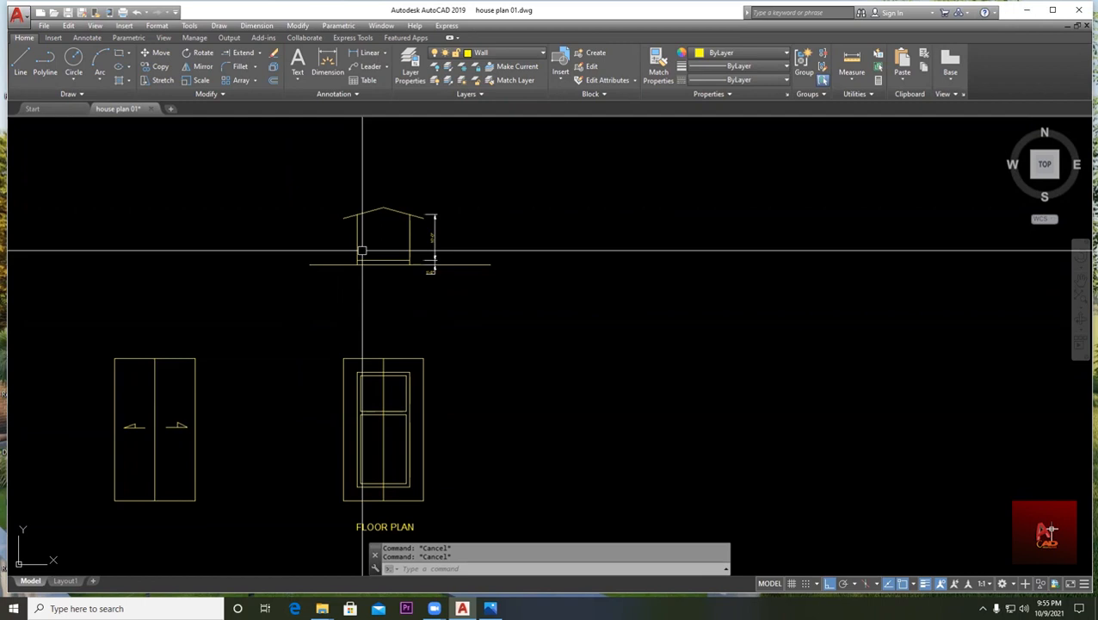
scroll(364, 250, "up", 10)
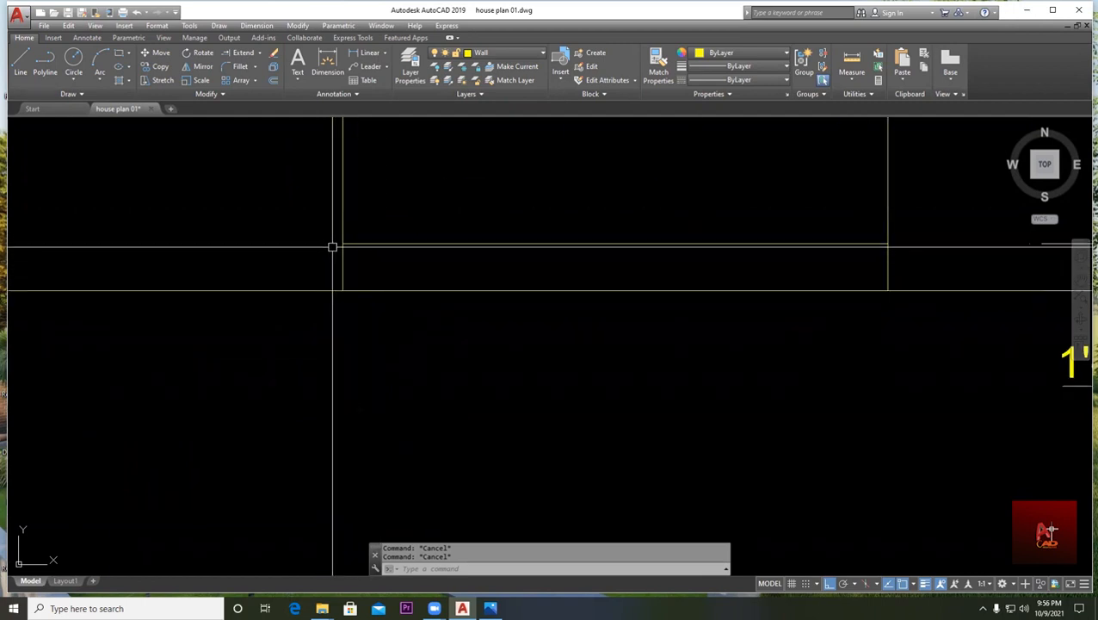
scroll(376, 257, "down", 2)
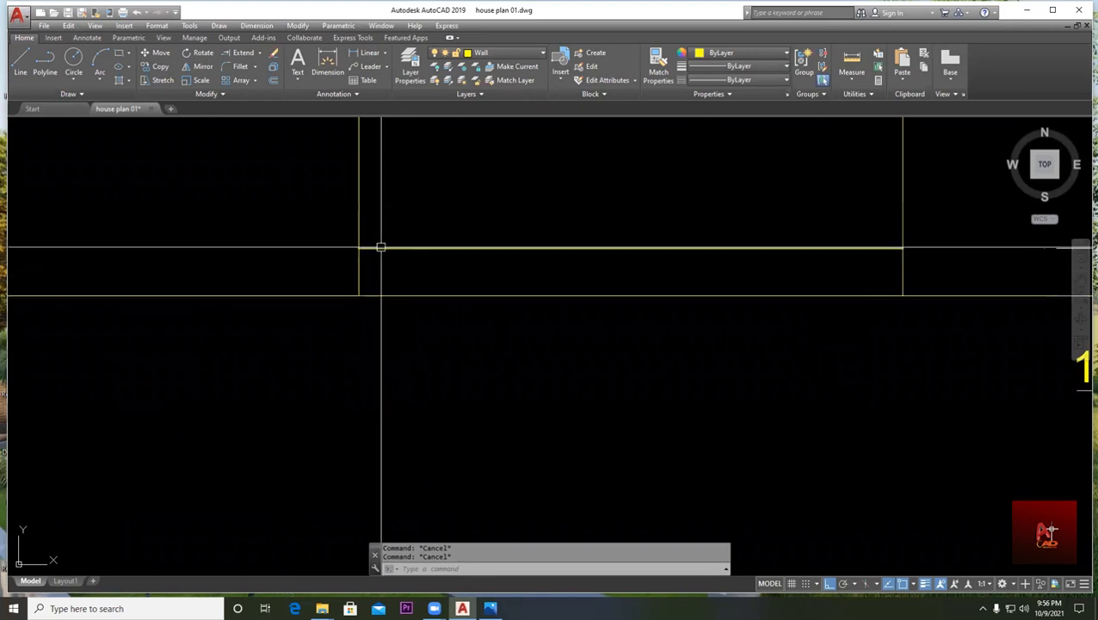
scroll(362, 249, "up", 2)
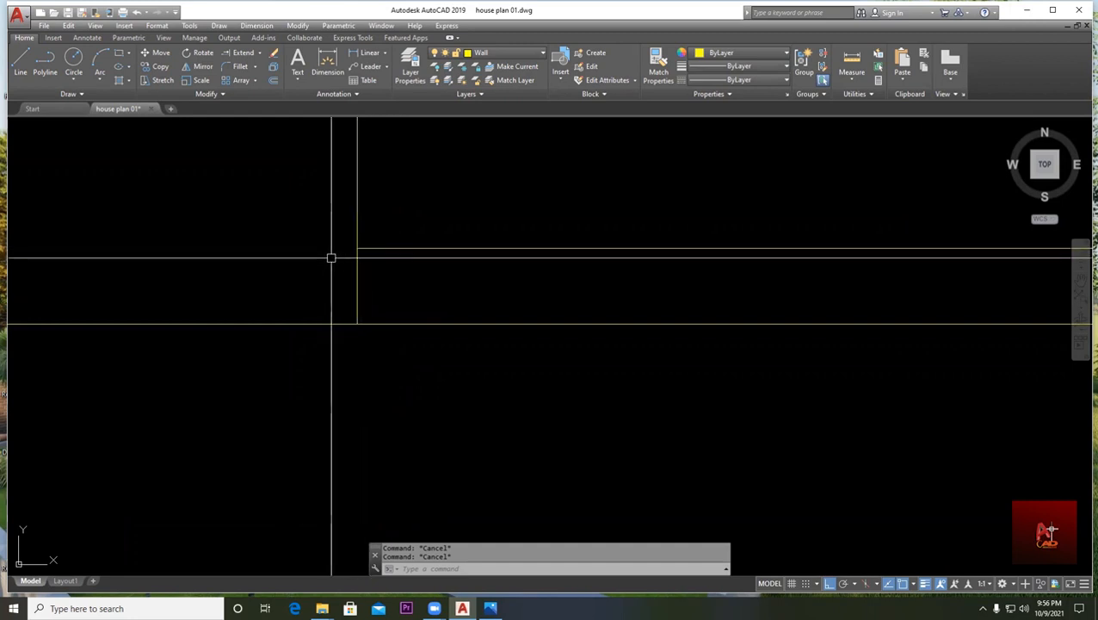
left_click(44, 71)
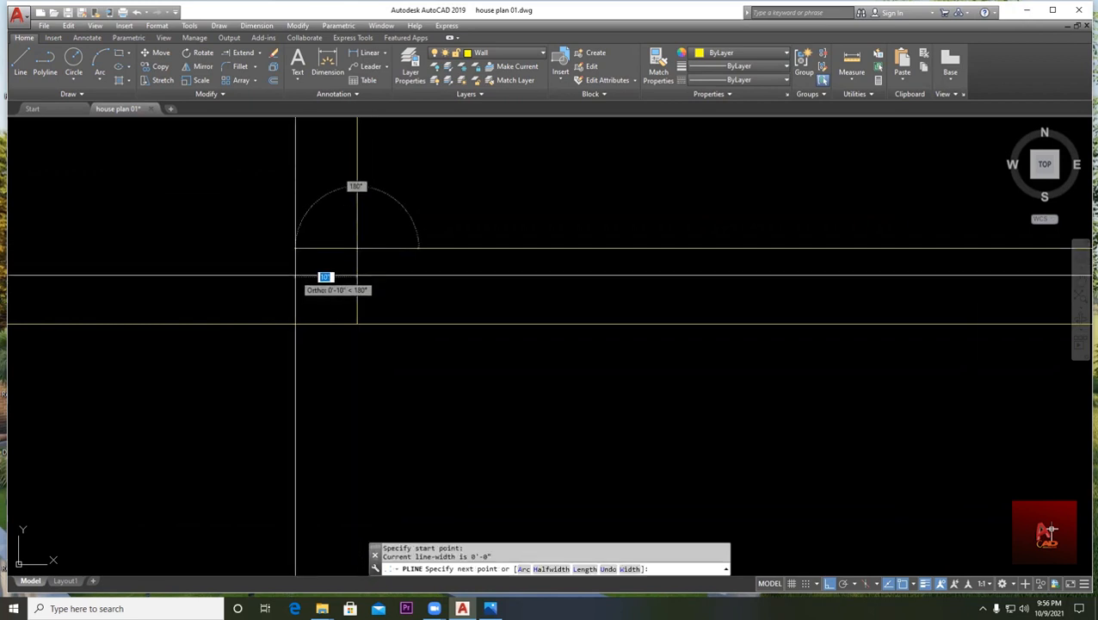
type("2")
key("Return")
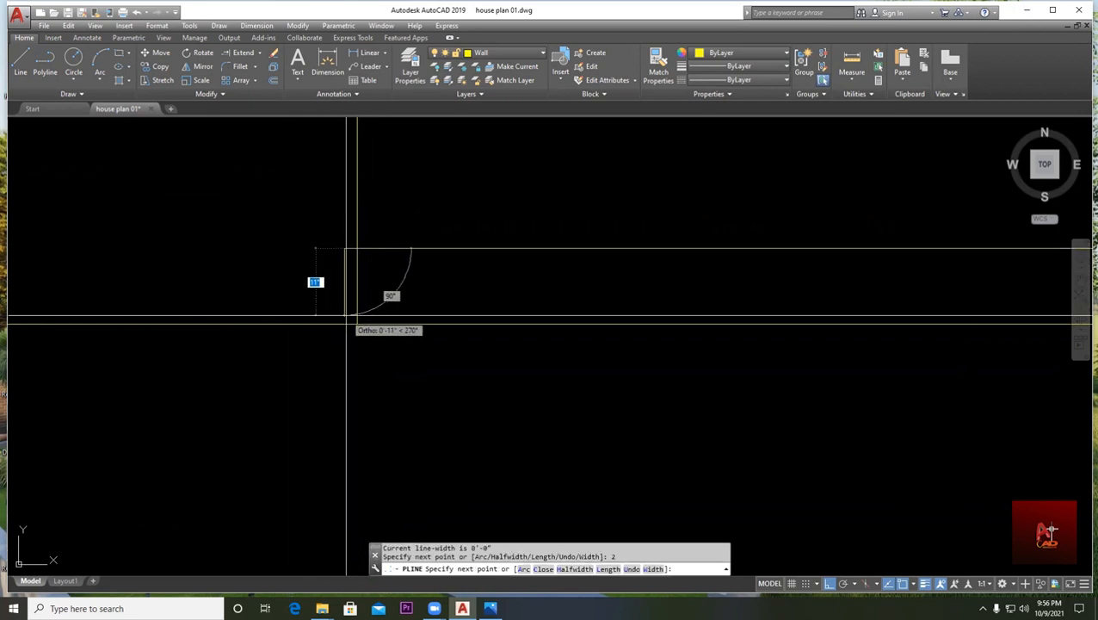
key("Escape")
- Trim away the left wall line between the 1' level line and the ground line
type("tr")
key("Return")
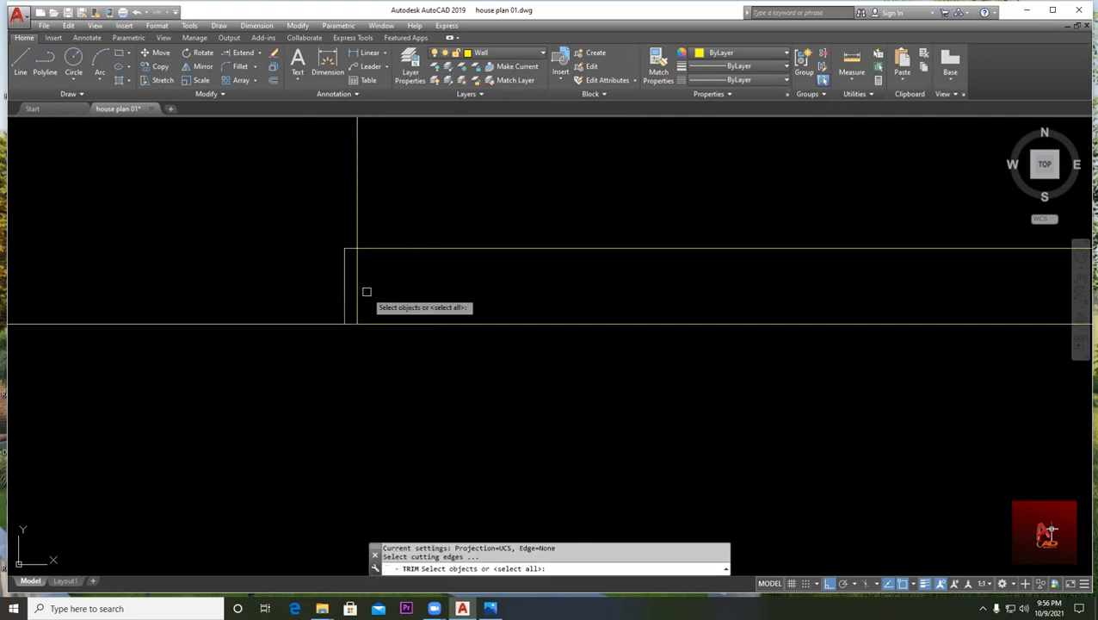
scroll(407, 284, "down", 5)
key("Escape")
- Draw a polyline from the right end of the 1' level line, 2" outward and straight down to the ground line
scroll(422, 292, "up", 6)
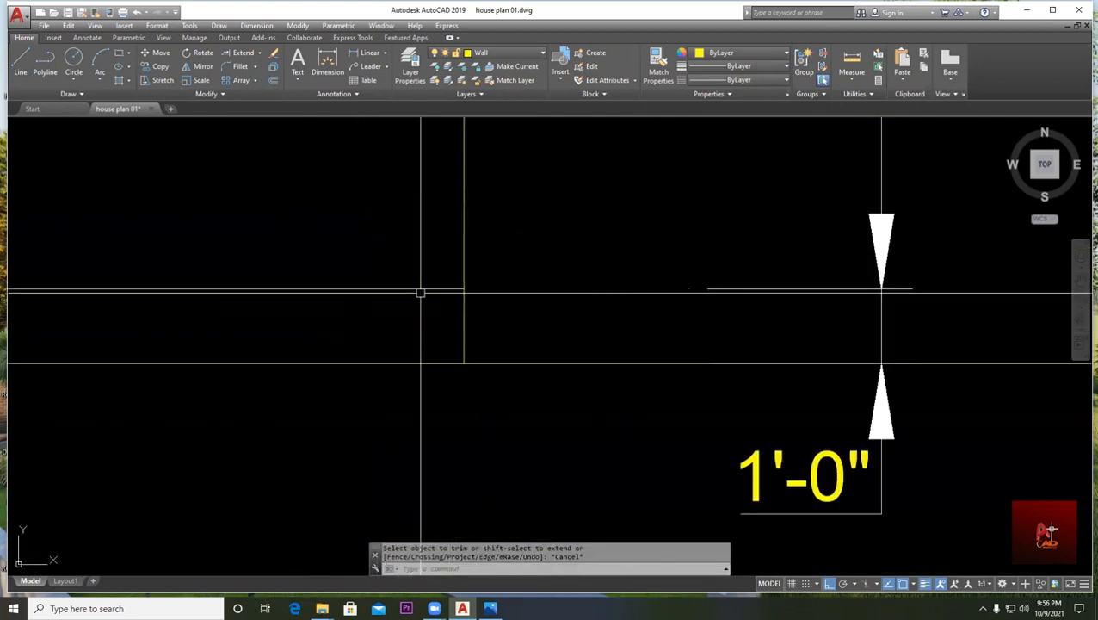
left_click(45, 65)
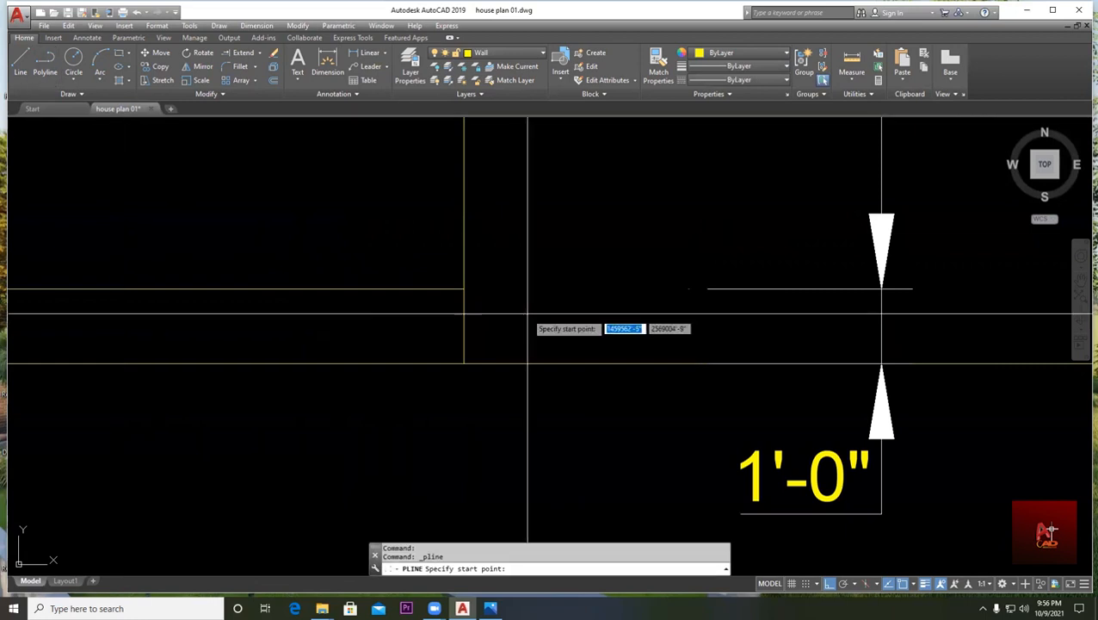
scroll(465, 325, "up", 3)
left_click(481, 305)
type("2")
key("Return")
scroll(563, 367, "down", 3)
scroll(551, 378, "up", 3)
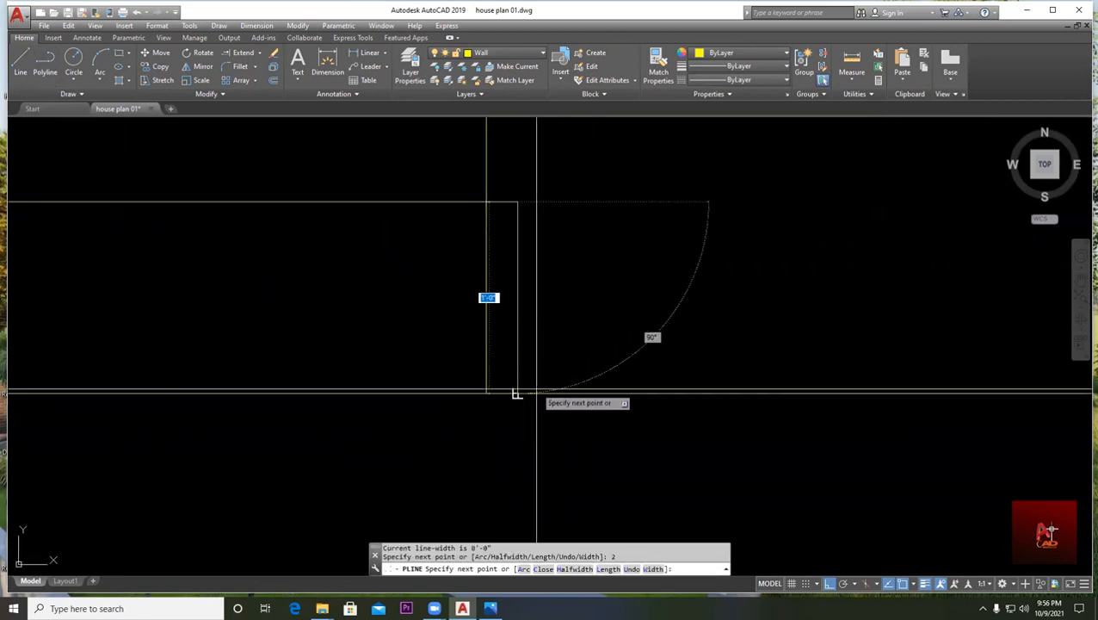
key("Escape")
- Trim away the right wall line between the 1' level line and the ground line
type("tr")
key("Return")
key("Return")
left_click(495, 329)
left_click(433, 322)
key("Escape")
scroll(428, 338, "down", 9)
key("Escape")
key("Escape")
middle_click_drag(319, 380, 507, 312)
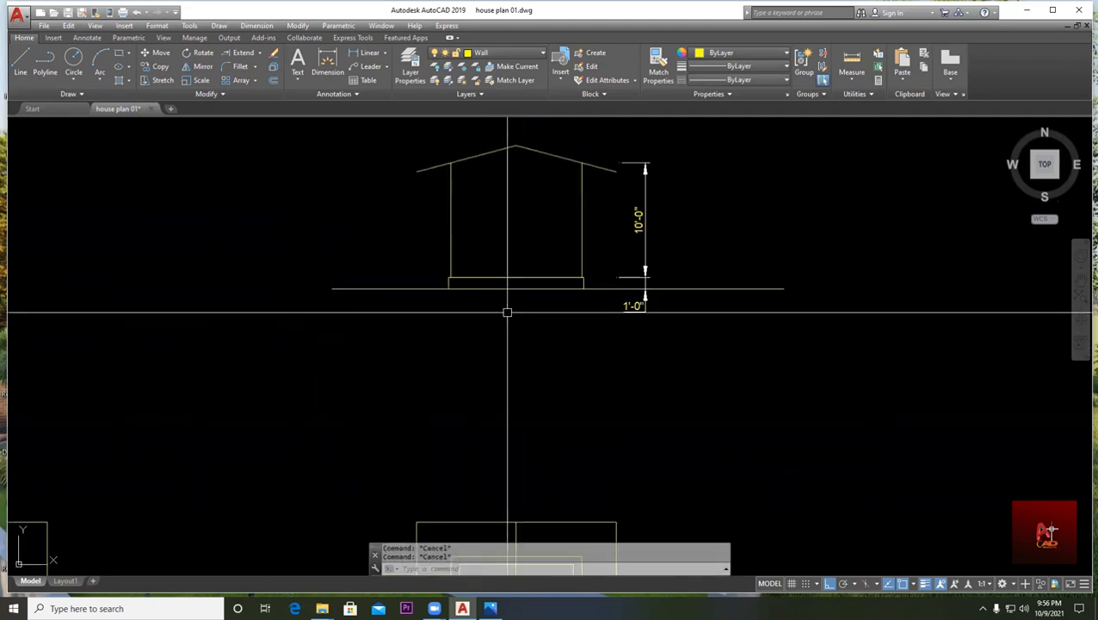
- Draw a small rectangle just below the ground line, to the left of the plinth
middle_click_drag(670, 344, 542, 380)
scroll(466, 286, "down", 2)
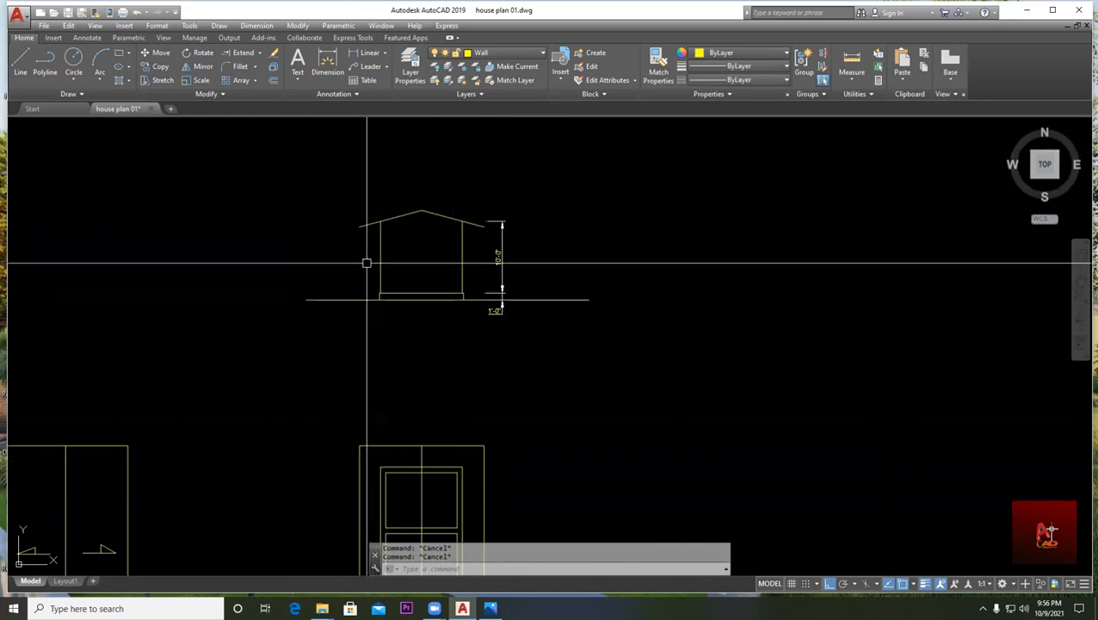
scroll(284, 307, "up", 4)
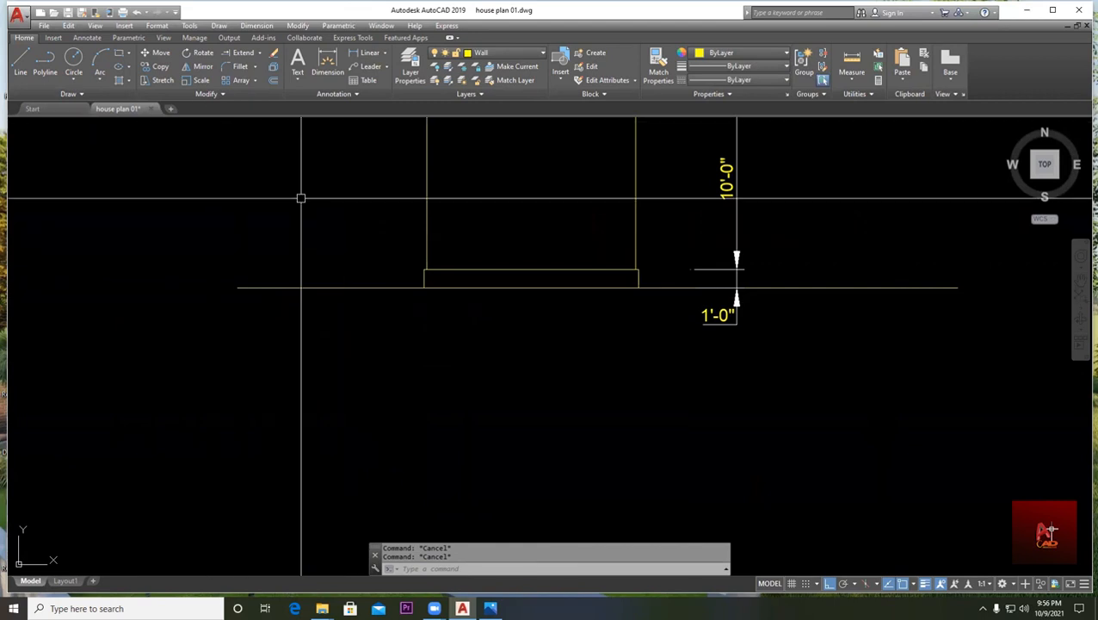
scroll(364, 282, "down", 2)
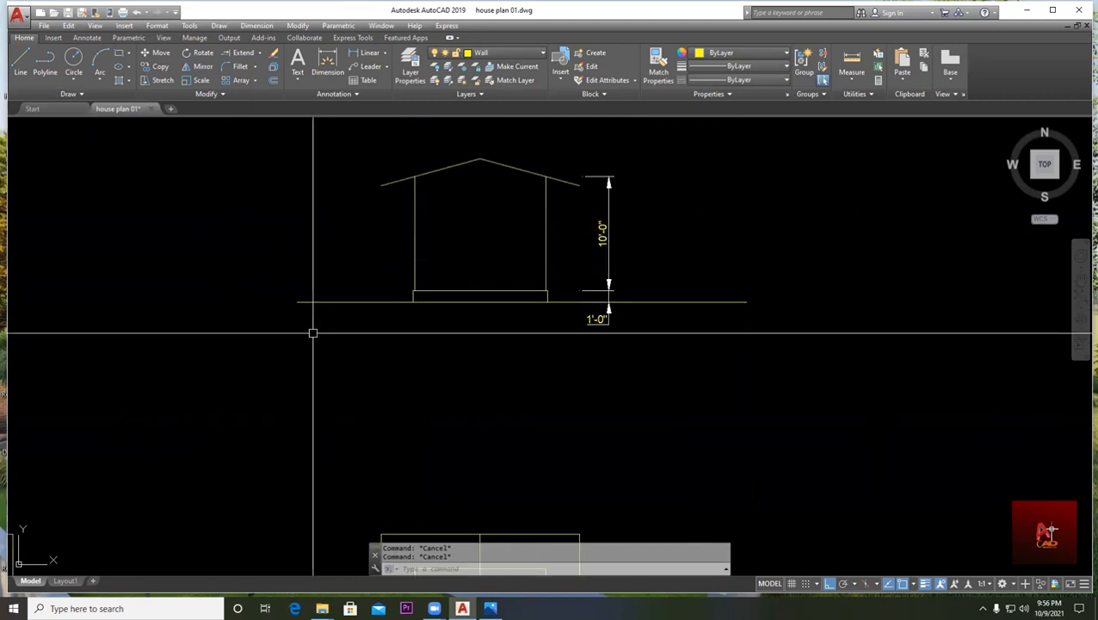
scroll(333, 313, "up", 2)
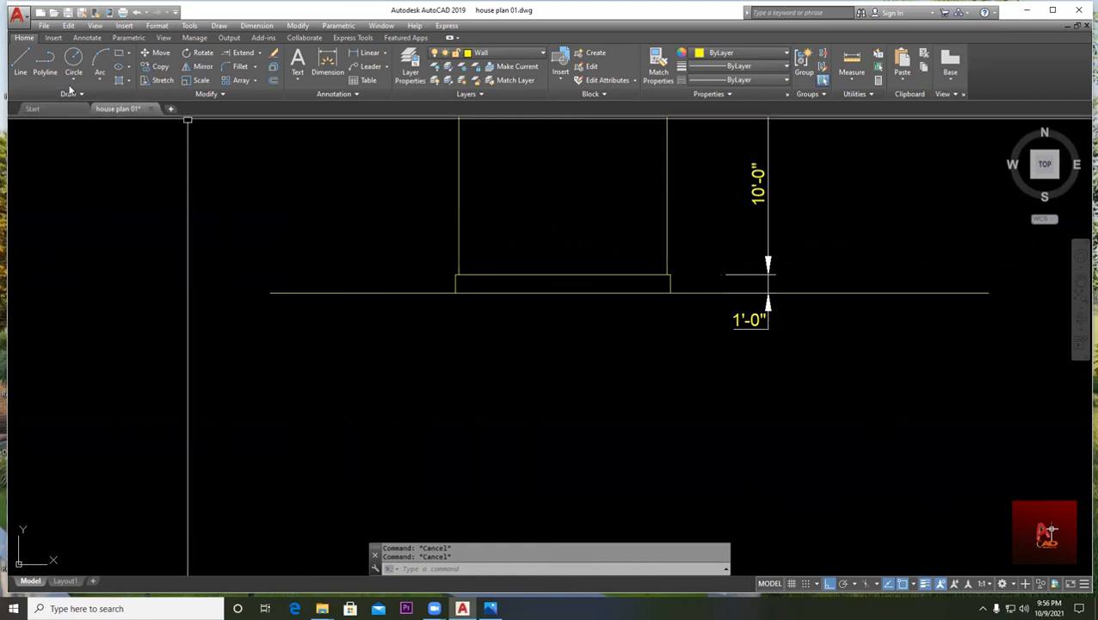
left_click(121, 54)
scroll(342, 303, "up", 2)
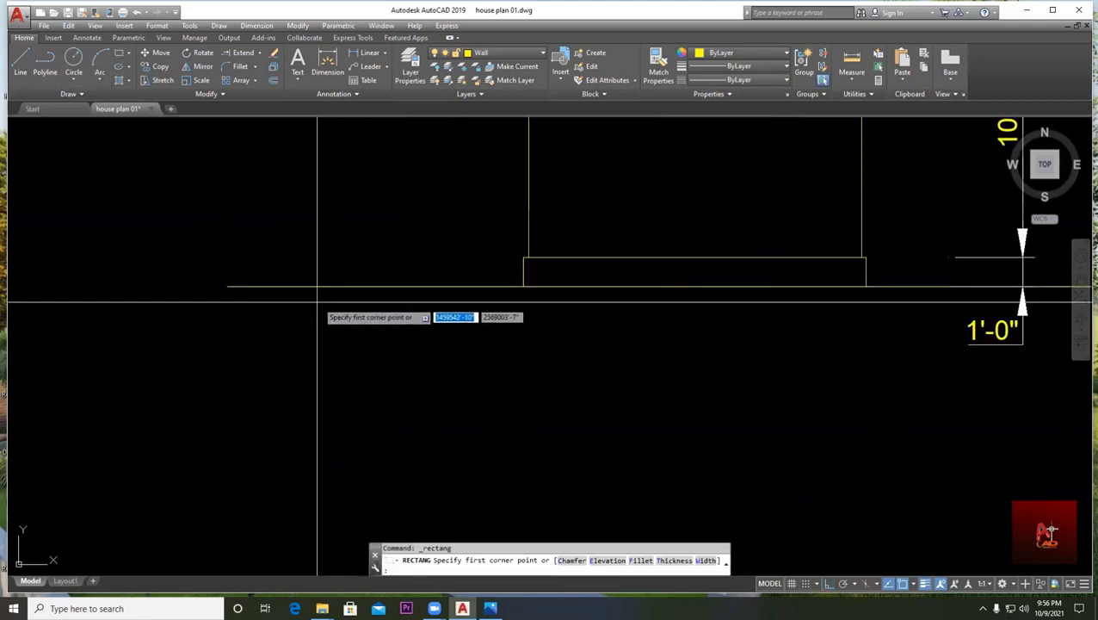
left_click(306, 295)
left_click(411, 315)
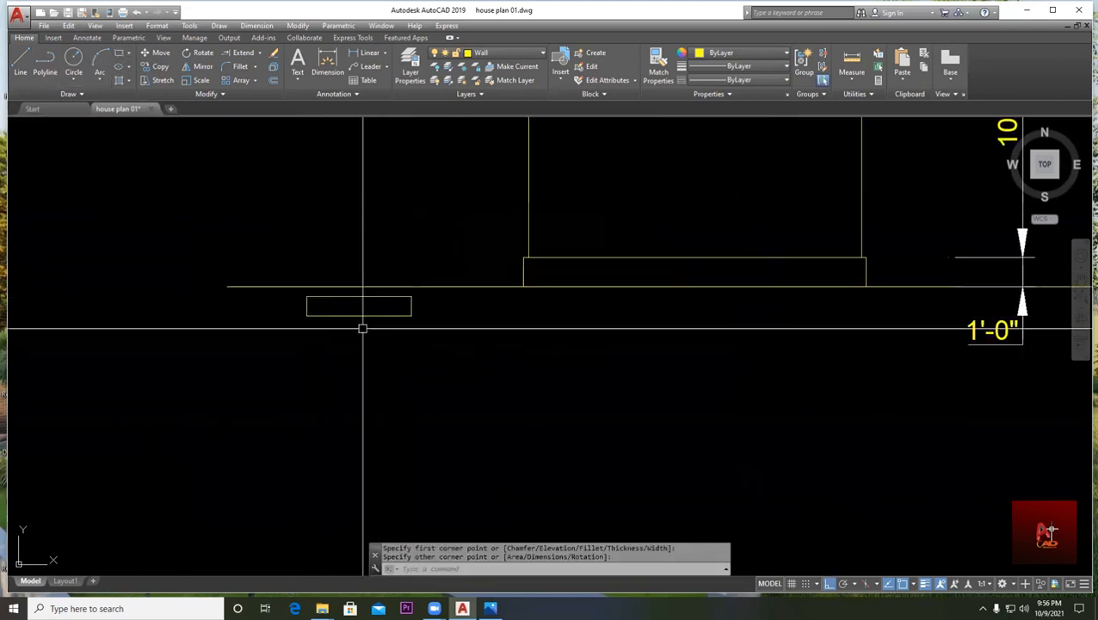
middle_click_drag(362, 326, 442, 380)
key("Escape")
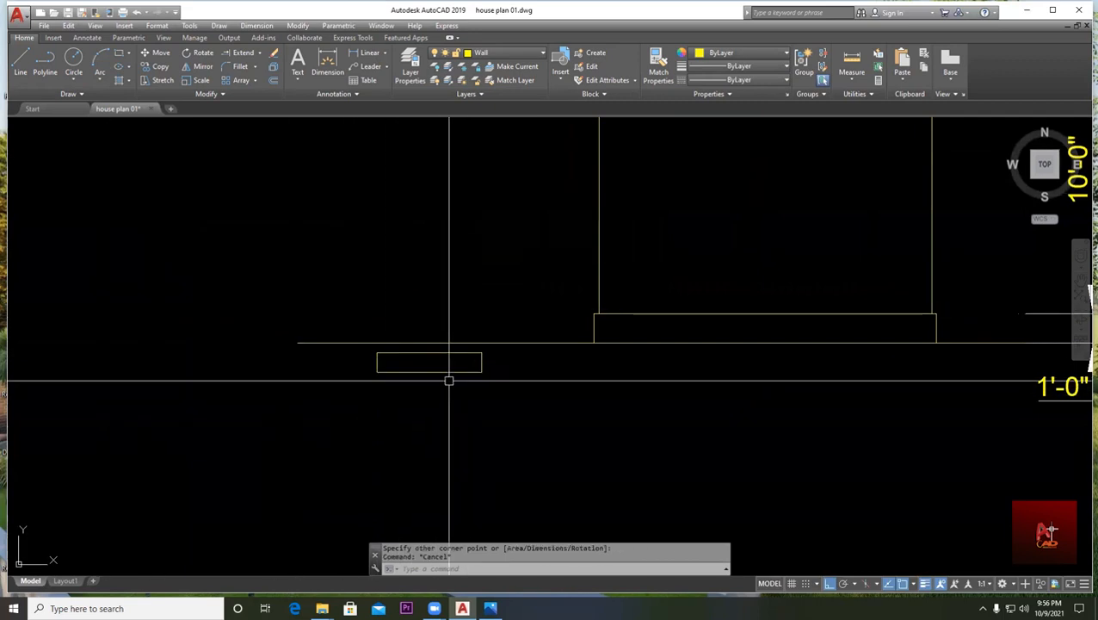
- Hatch the small rectangle below the ground line with the EARTH pattern at 45°
left_click(121, 79)
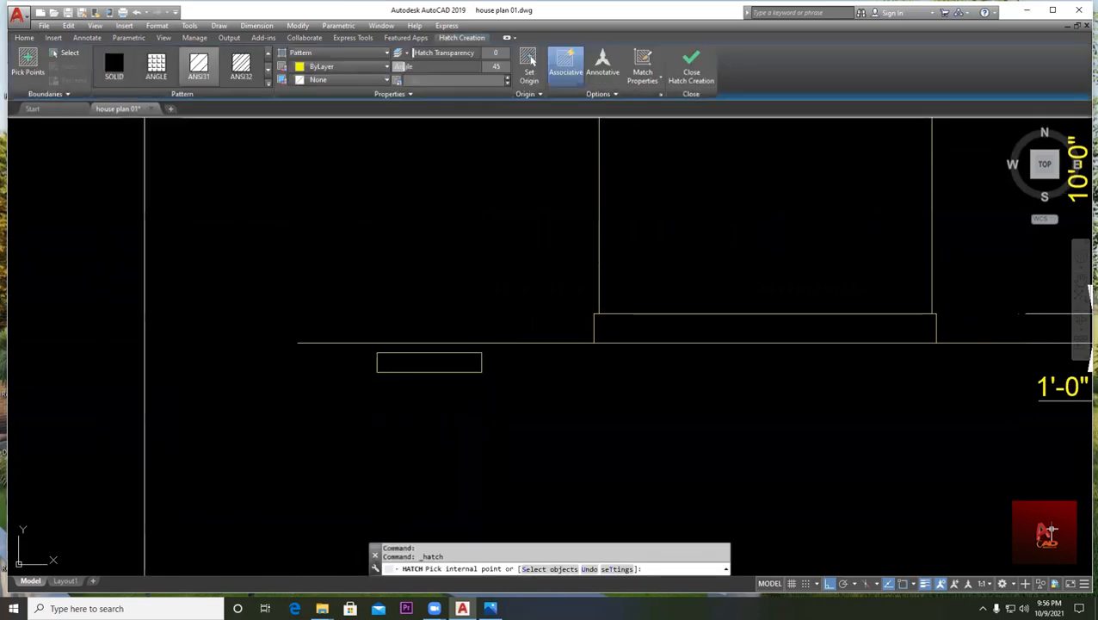
left_click(268, 86)
scroll(274, 86, "down", 5)
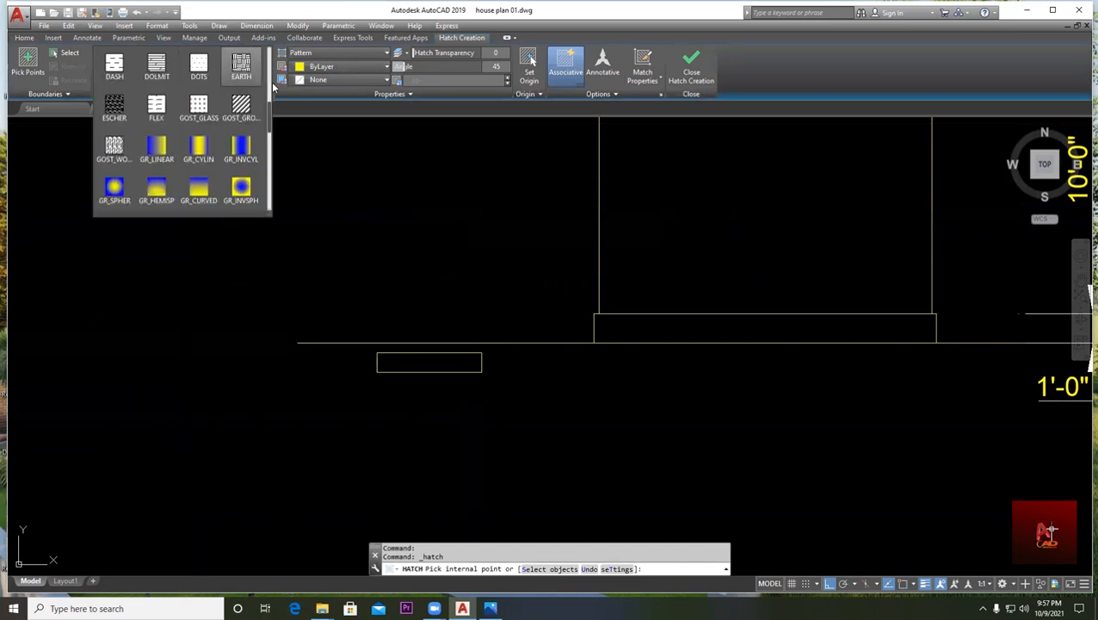
left_click(244, 67)
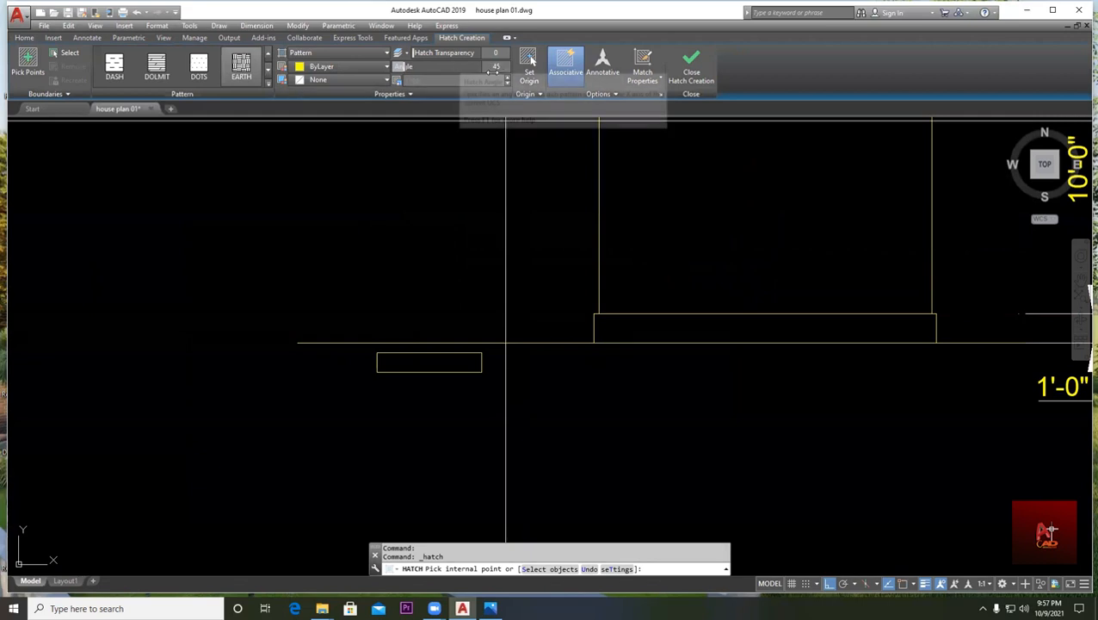
left_click(426, 360)
scroll(448, 360, "up", 3)
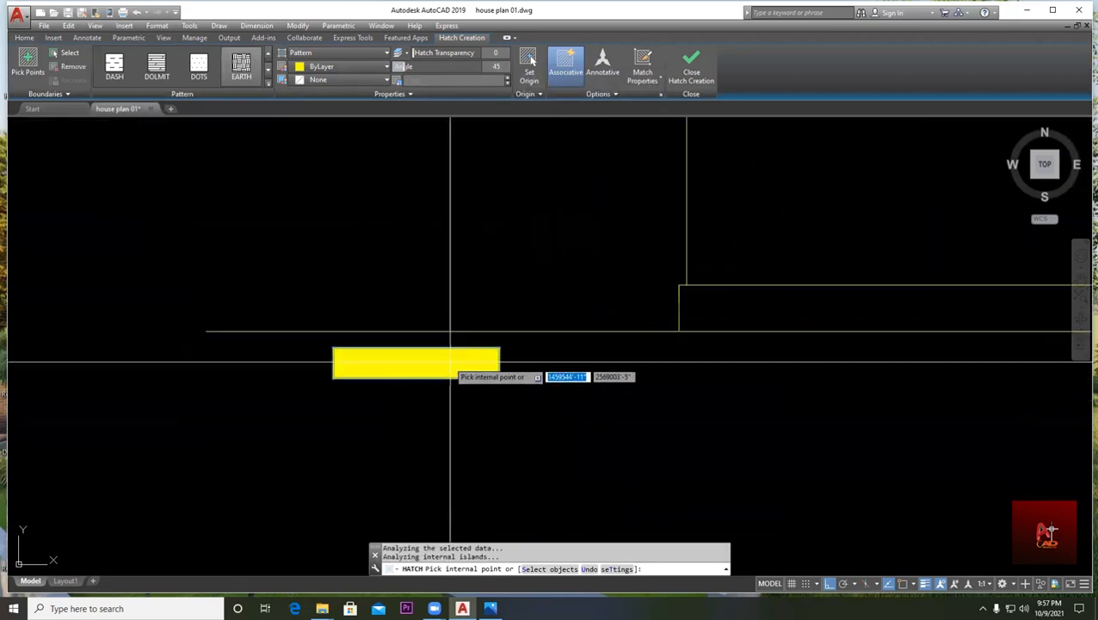
key("Escape")
- Try a scale of 200 on the rectangle's hatch, and erase the hatch
left_click(403, 362)
left_click(401, 358)
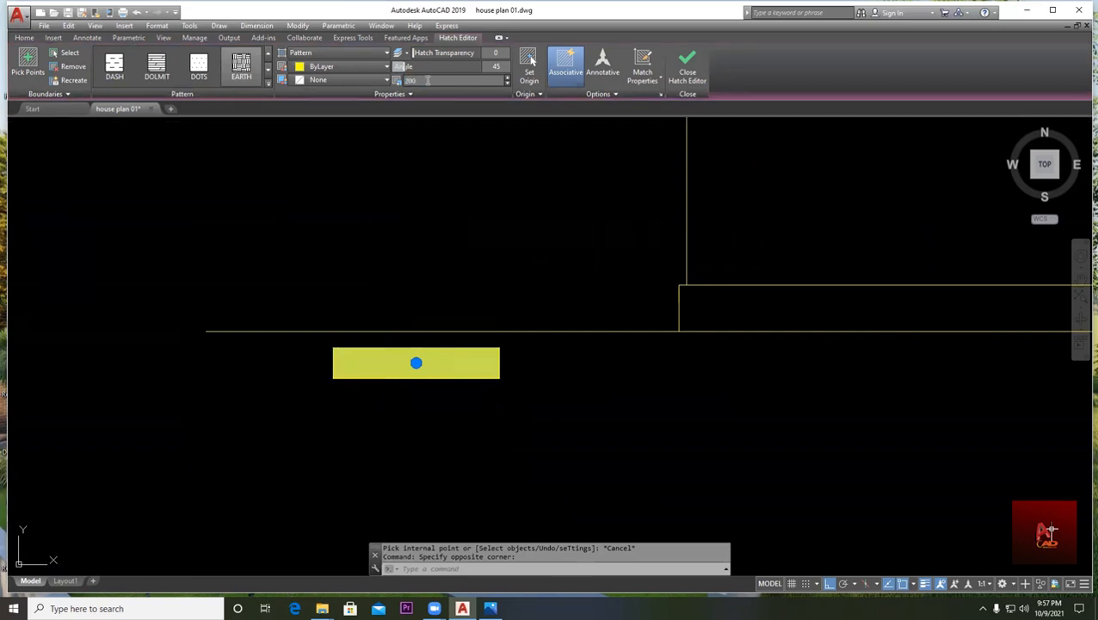
key("Escape")
left_click(427, 362)
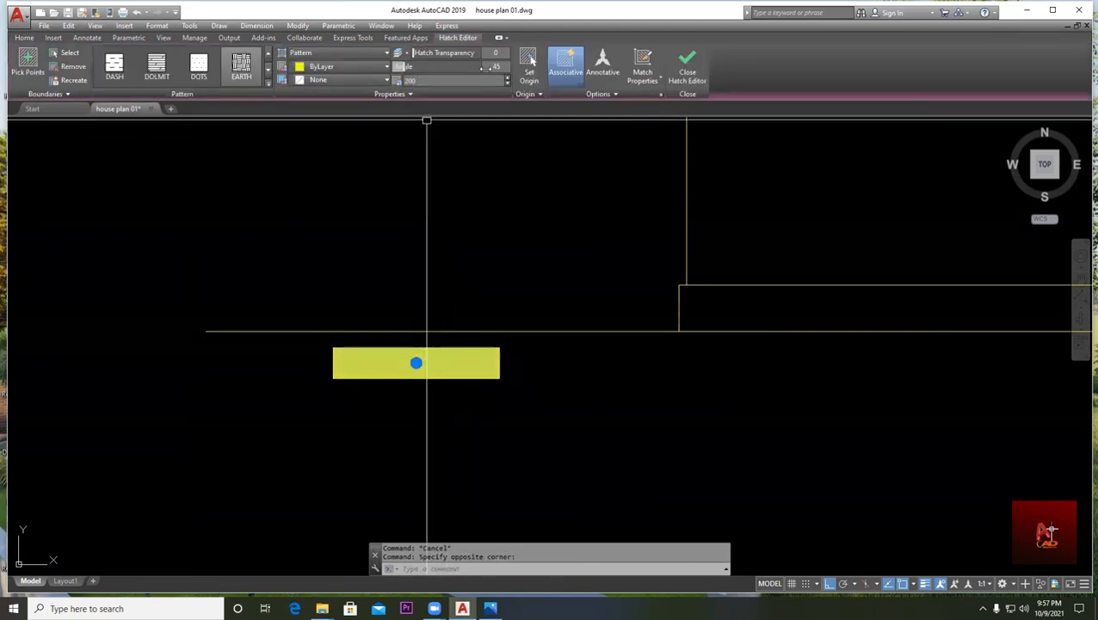
key("Escape")
type("e")
key("Return")
left_click(397, 365)
key("Return")
- Hatch the empty rectangle again with the EARTH pattern at 45°, entering a hatch scale
left_click(122, 80)
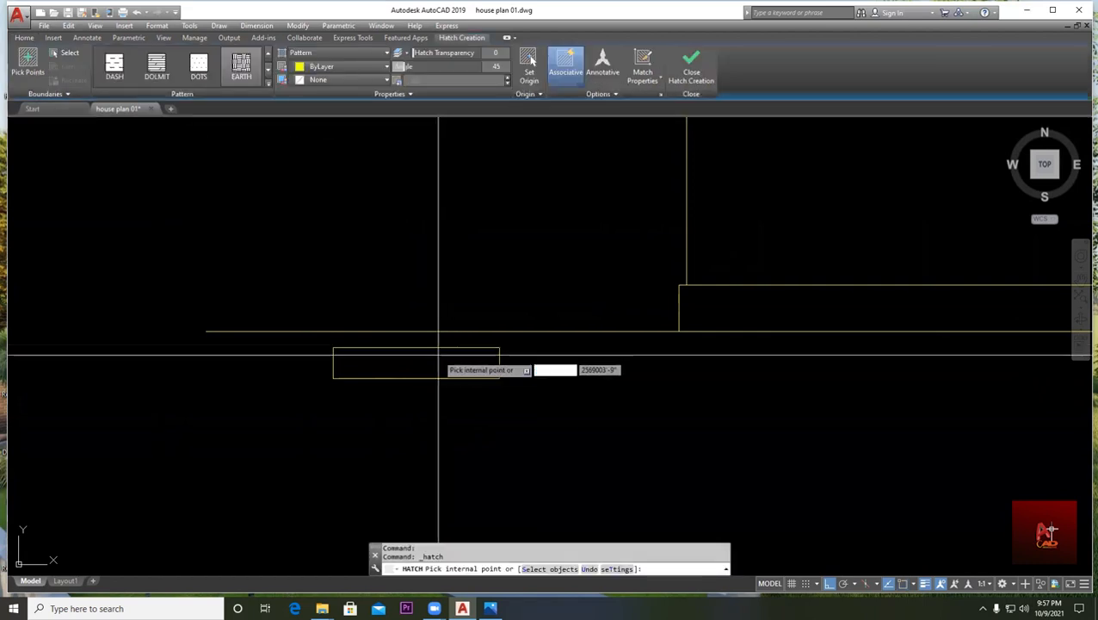
left_click(434, 363)
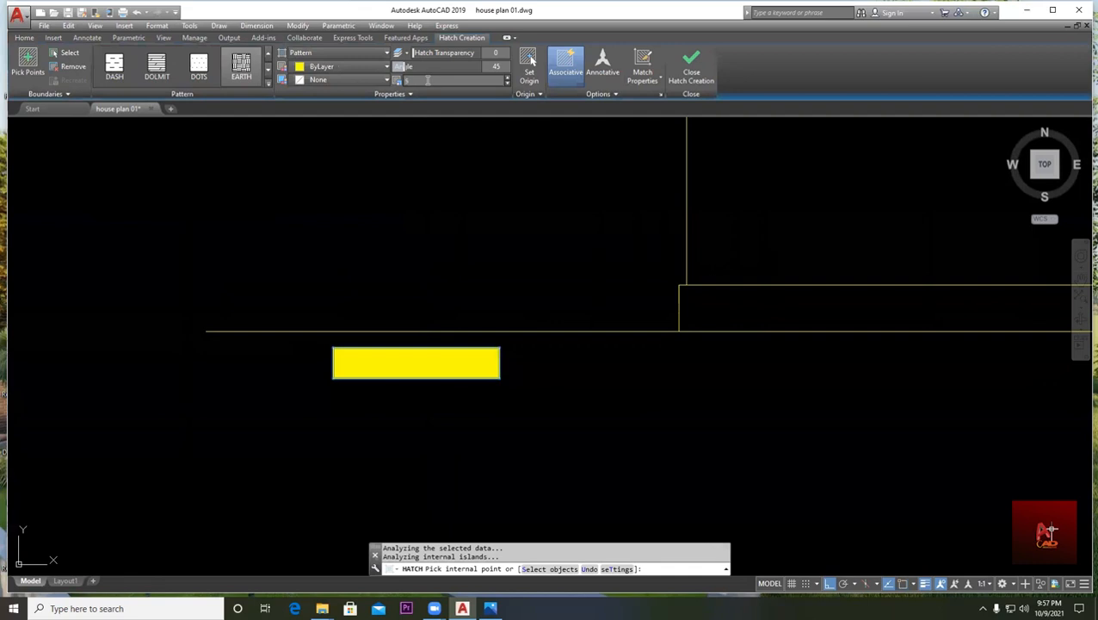
key("Return")
scroll(433, 362, "up", 2)
left_click(434, 362)
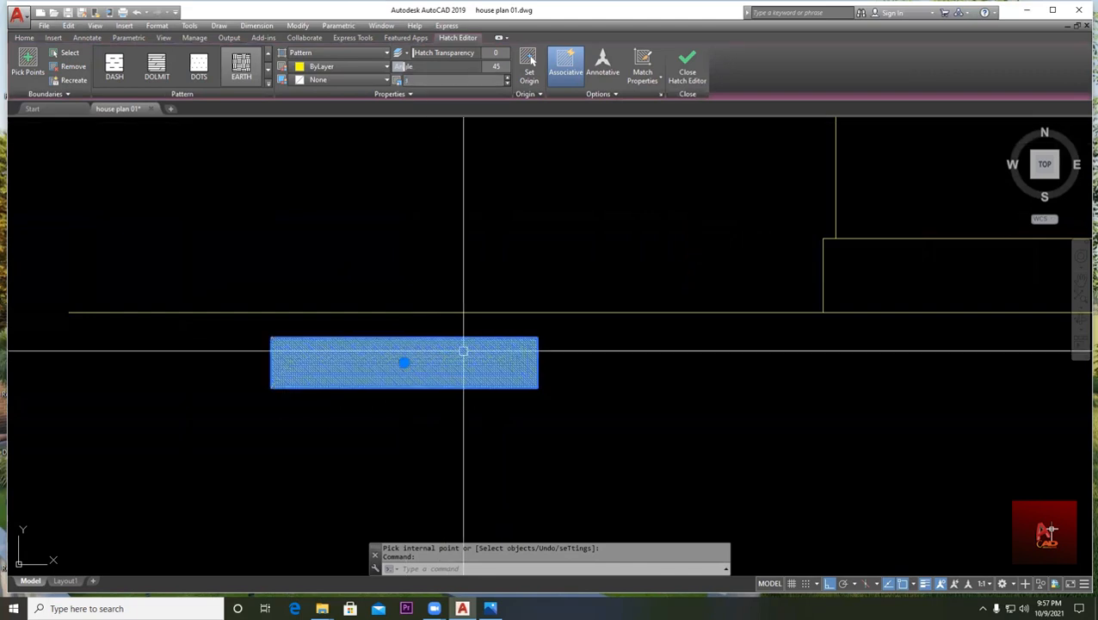
key("Escape")
scroll(407, 387, "up", 2)
- Try a scale of 100 on the EARTH hatch and settle on a scale of 25
left_click(402, 365)
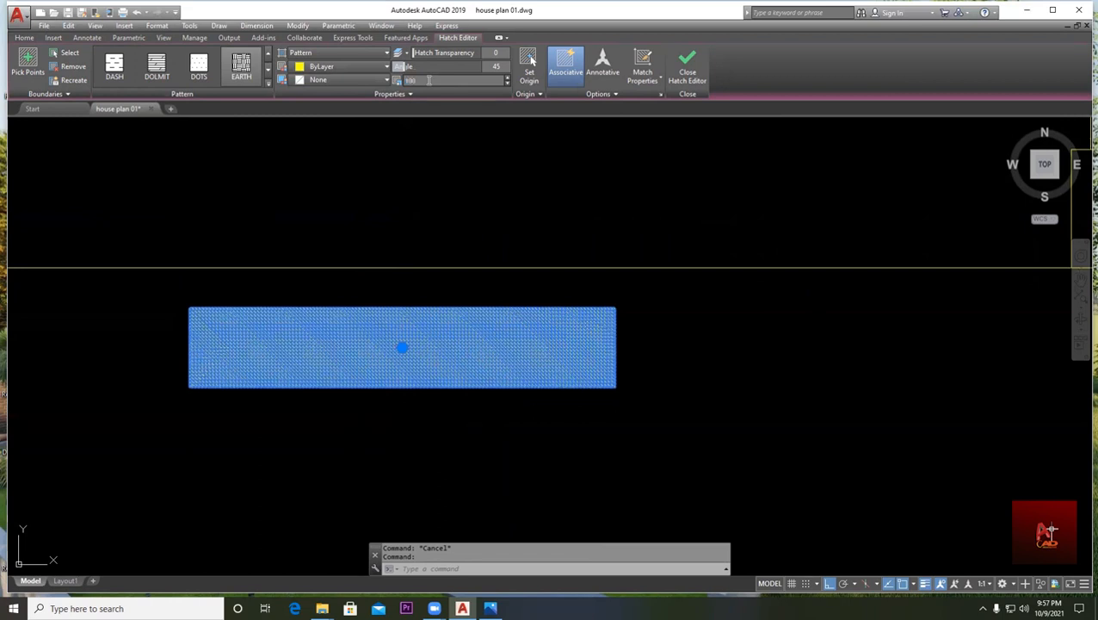
key("Return")
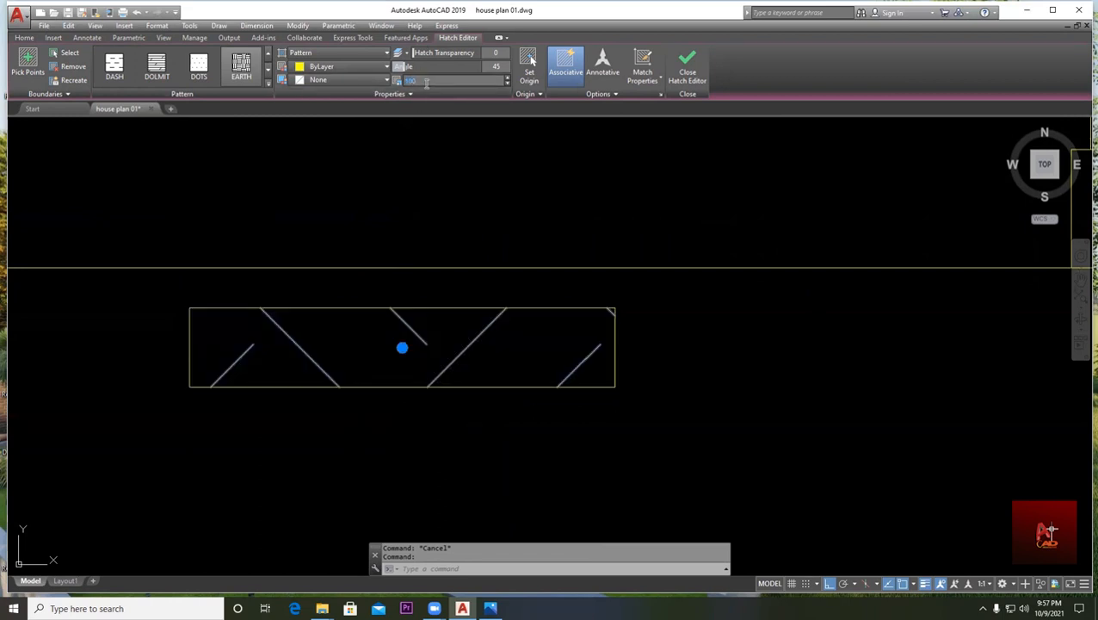
type("25")
key("Return")
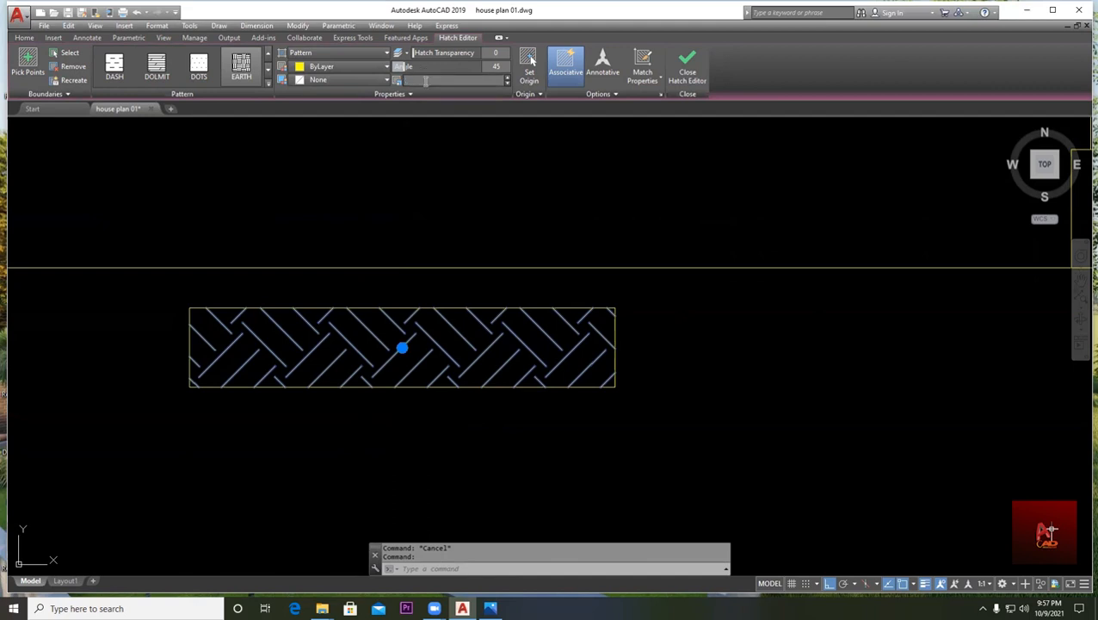
scroll(473, 197, "down", 6)
key("Escape")
- Erase the rectangular outline around the EARTH hatch, keeping only the hatch pattern
mouse_move(508, 247)
middle_mouse_down()
mouse_move(382, 484)
mouse_move(387, 498)
mouse_move(377, 469)
middle_mouse_up()
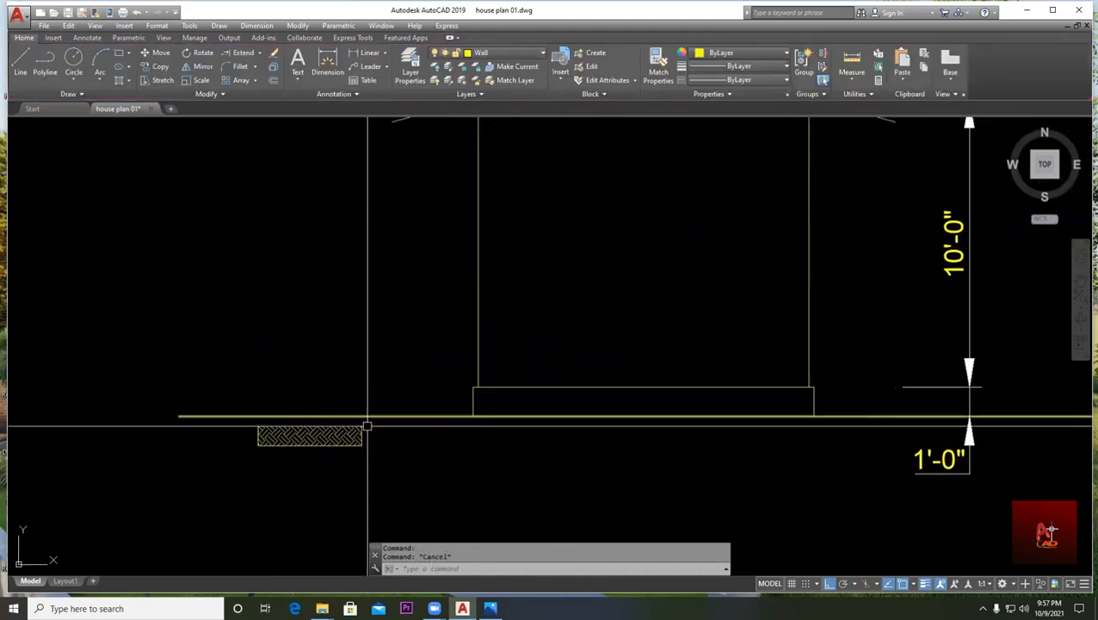
middle_click_drag(340, 436, 369, 384)
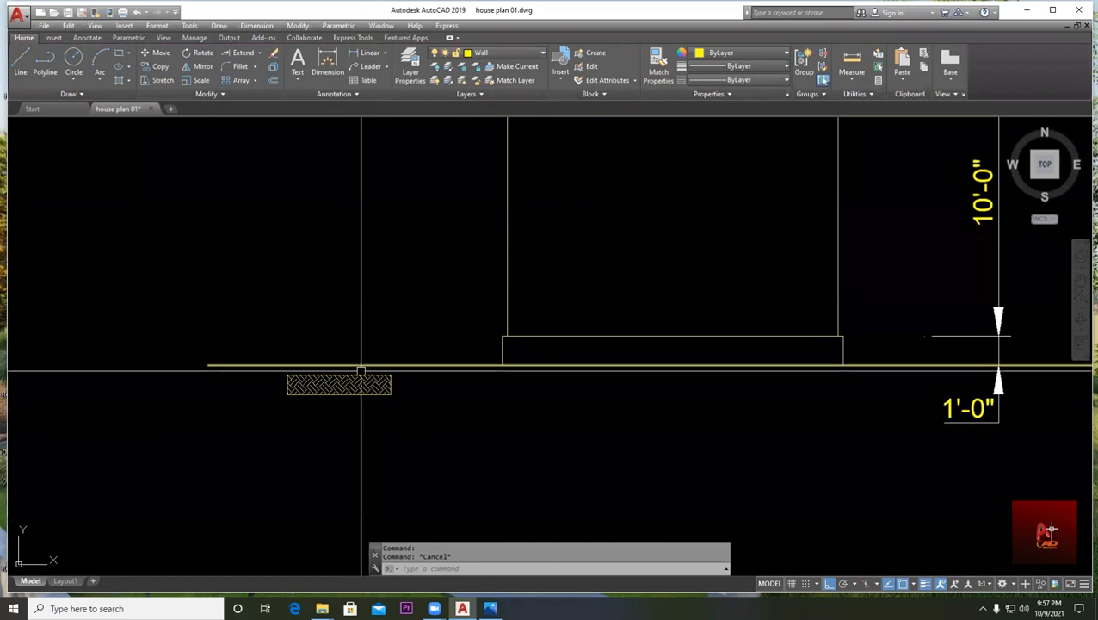
scroll(402, 386, "down", 2)
middle_click_drag(531, 418, 432, 425)
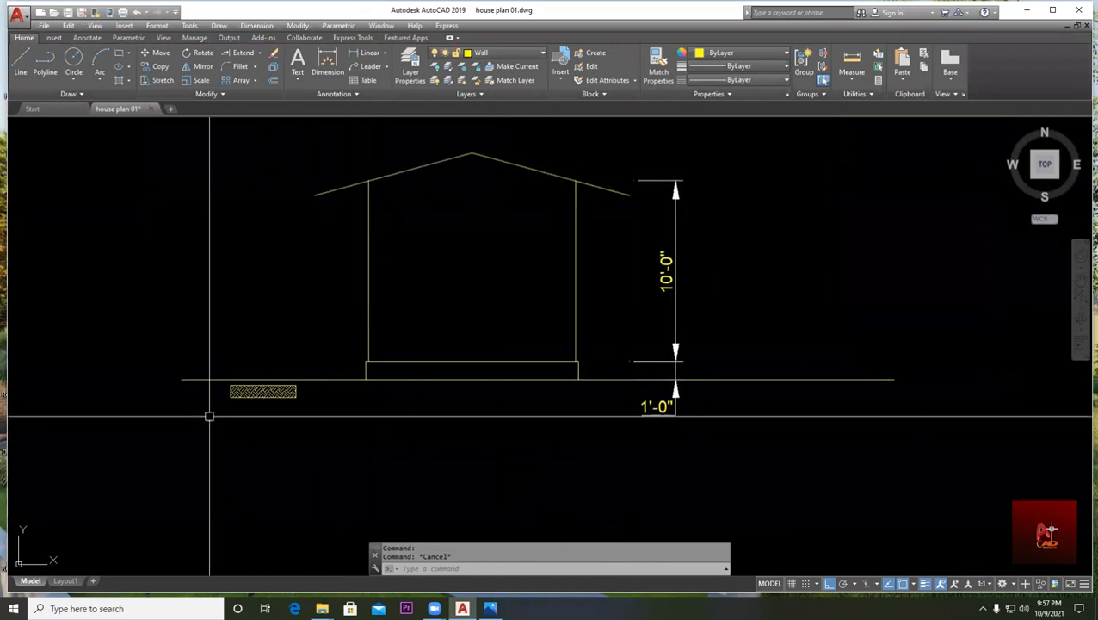
scroll(319, 390, "up", 2)
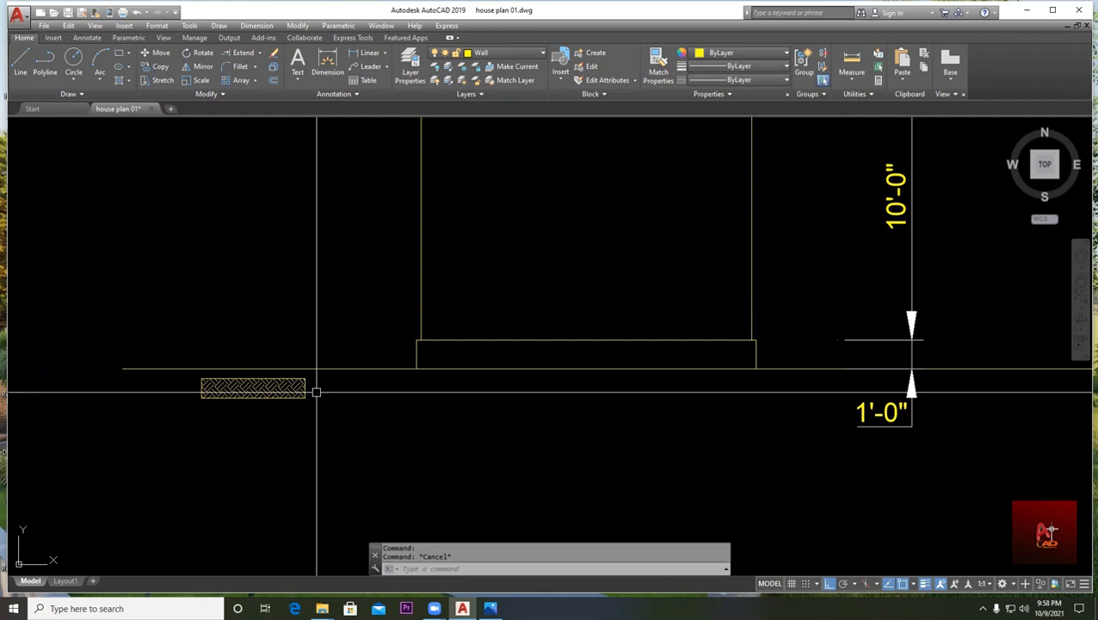
scroll(200, 367, "down", 2)
scroll(199, 365, "up", 2)
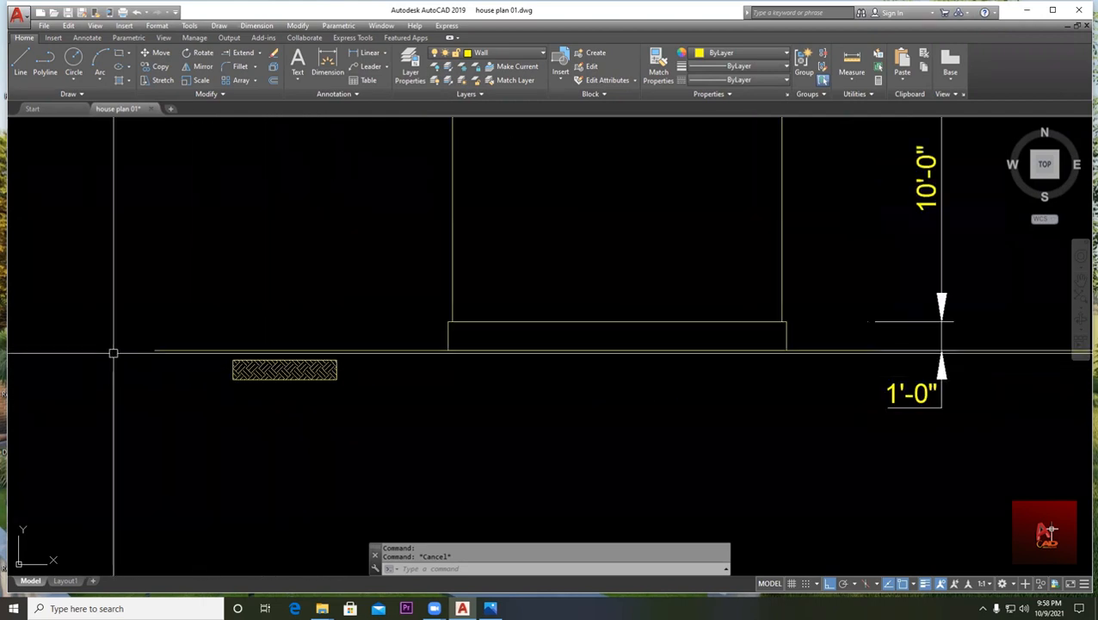
scroll(262, 378, "up", 2)
mouse_move(263, 377)
middle_mouse_down()
mouse_move(306, 382)
mouse_move(323, 353)
middle_mouse_up()
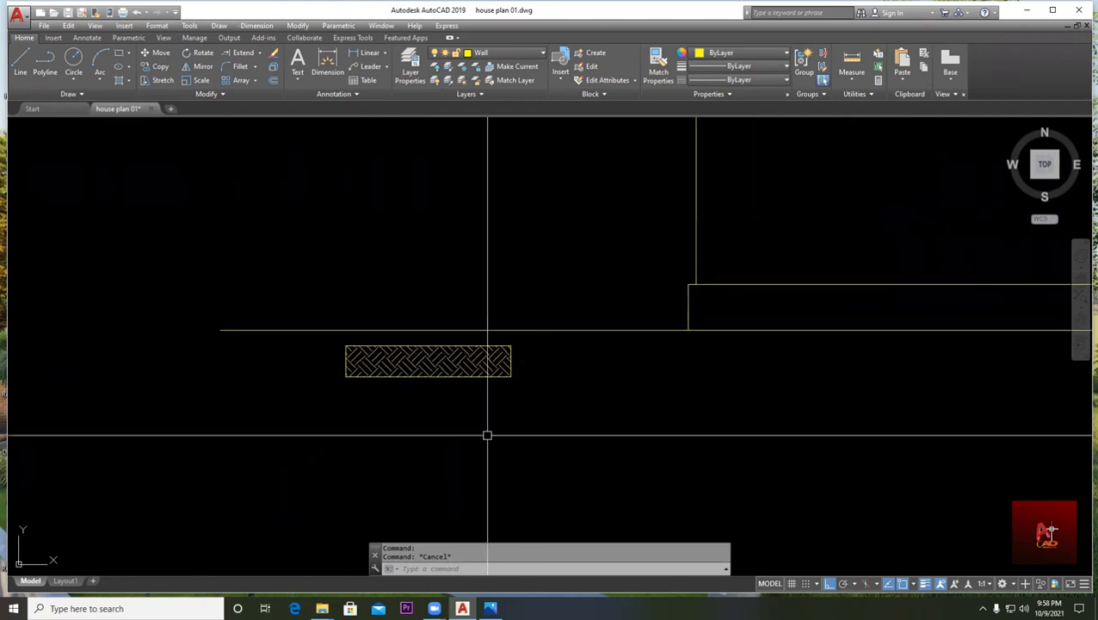
scroll(425, 387, "up", 2)
type("e")
key("Return")
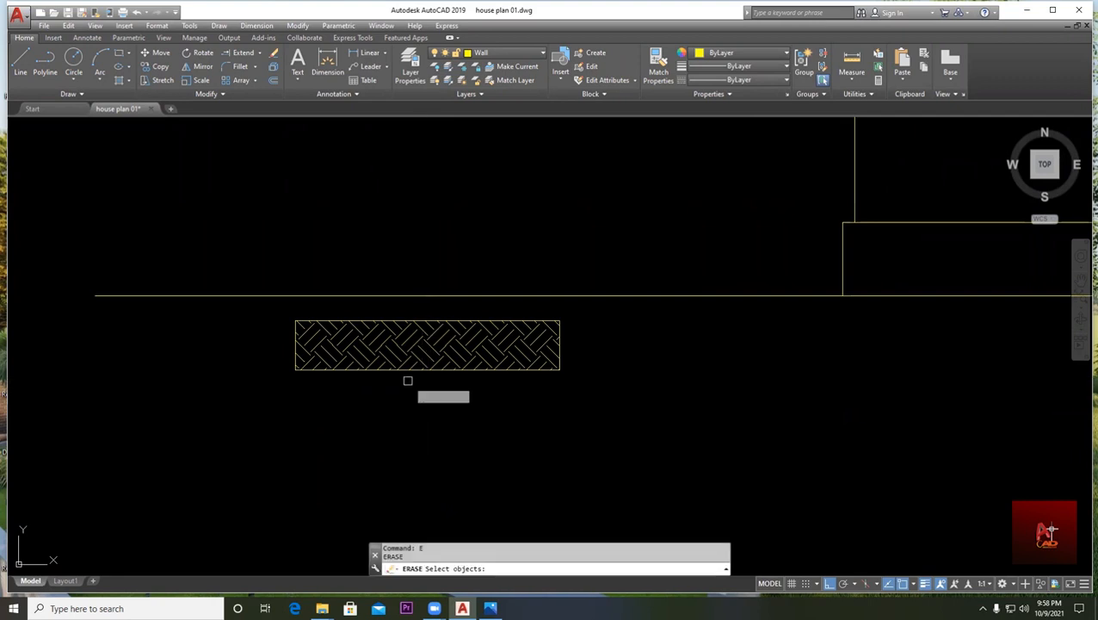
scroll(408, 381, "up", 3)
left_click(393, 353)
key("Return")
key("Escape")
- Move the EARTH hatch about 2'-6" horizontally to the right, closer to the plinth
scroll(561, 399, "down", 5)
type("m")
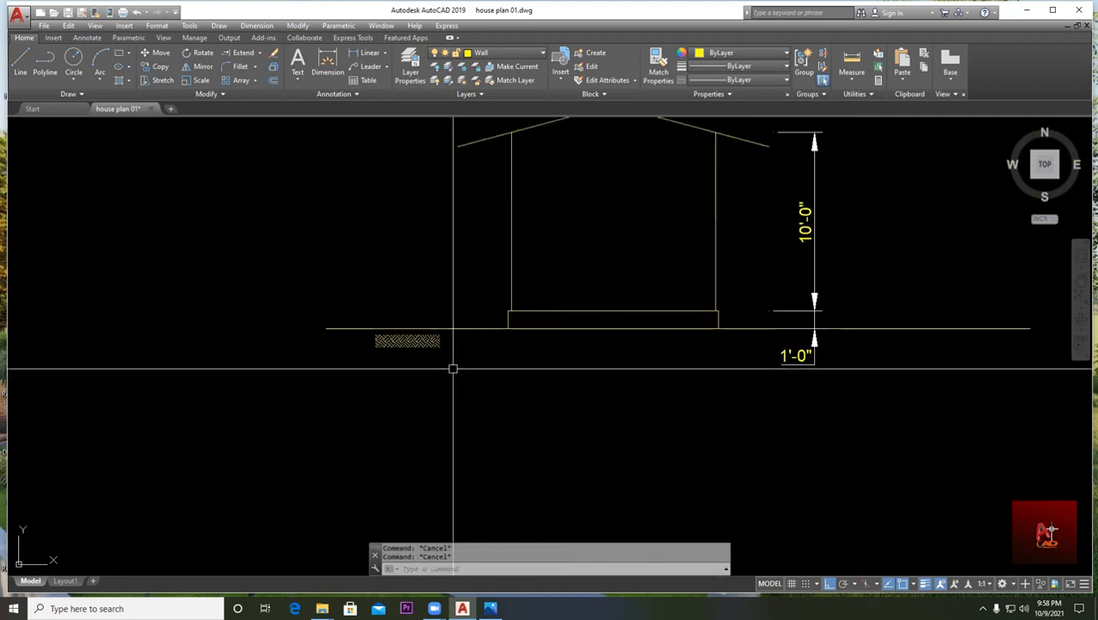
key("Return")
scroll(453, 367, "up", 3)
left_click(423, 340)
key("Return")
left_click(553, 417)
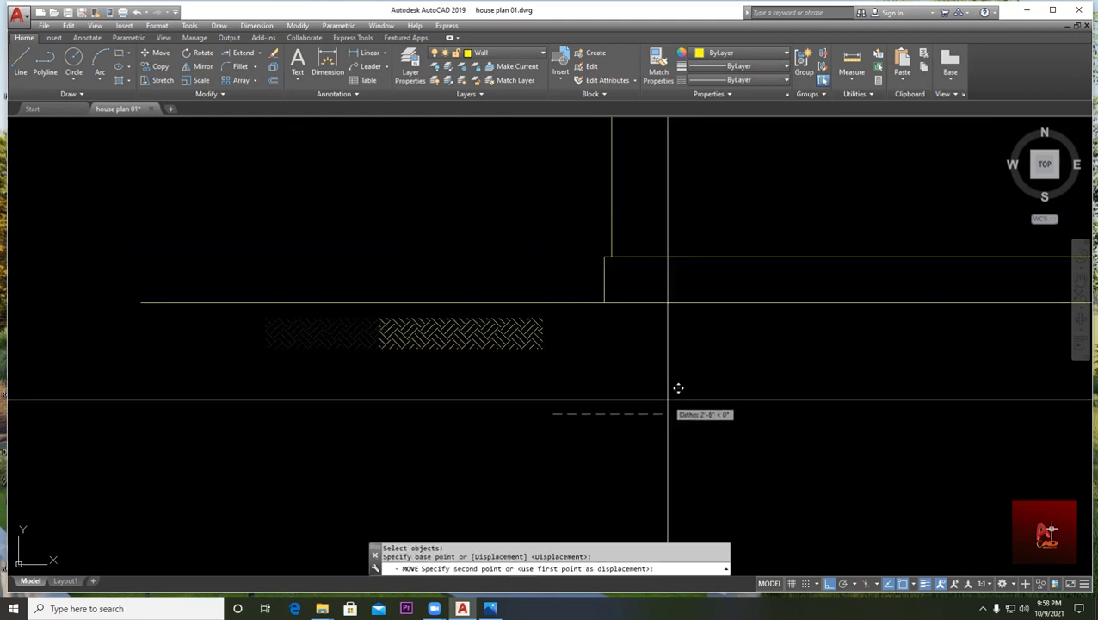
scroll(726, 411, "down", 3)
key("Escape")
key("Escape")
- Copy the EARTH hatch horizontally under the ground line to the right of the 1'-0" dimension
middle_click_drag(659, 436, 415, 372)
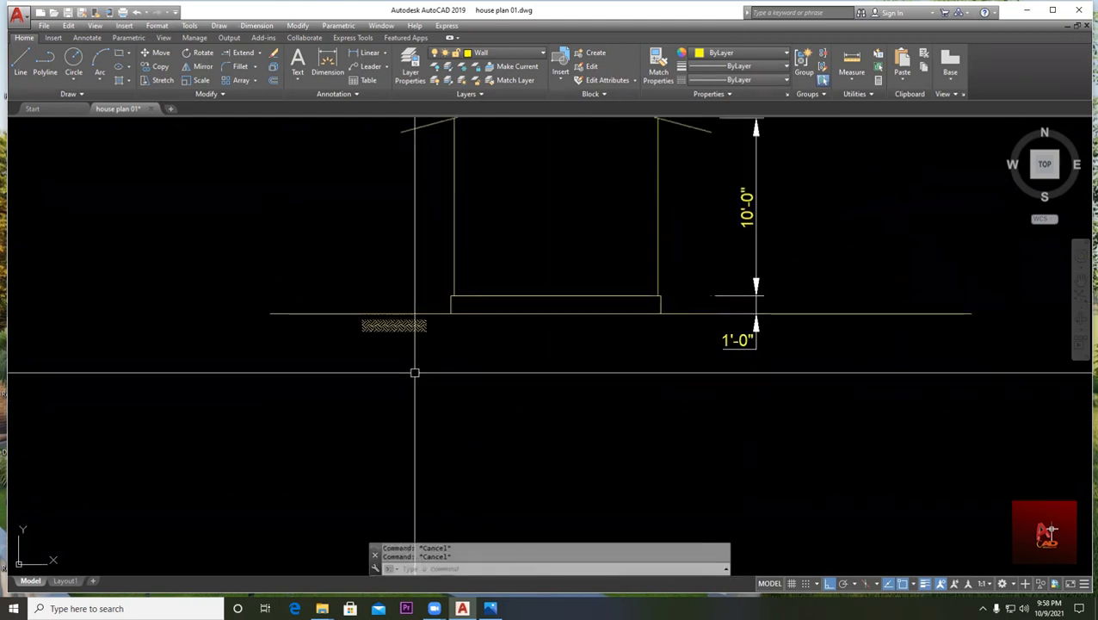
type("c")
key("Return")
left_click(401, 332)
key("Return")
left_click(401, 331)
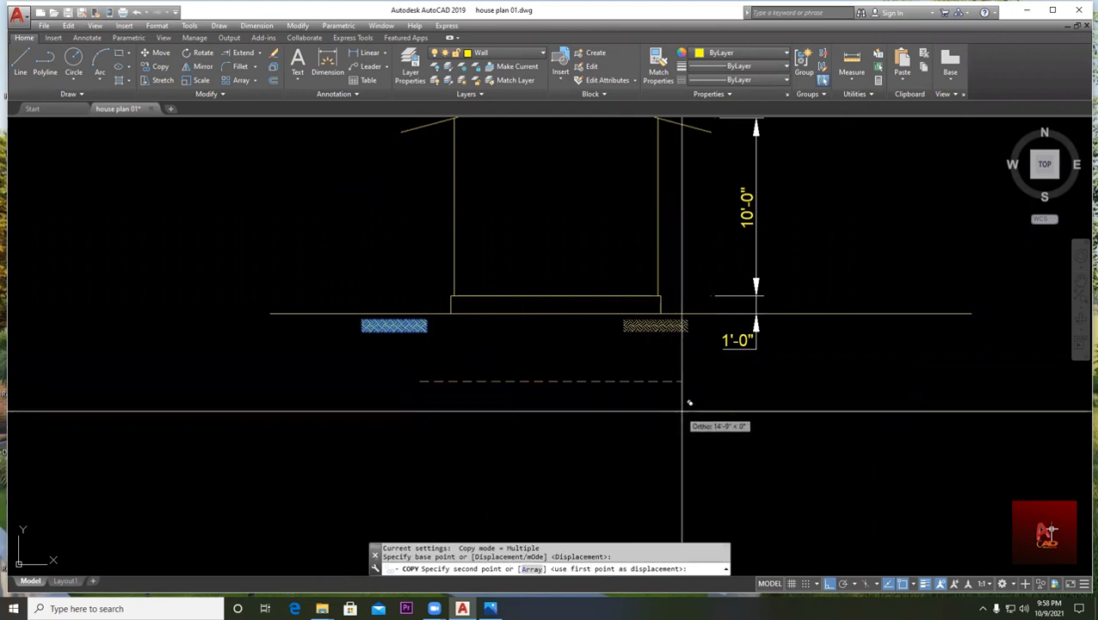
middle_click_drag(686, 391, 571, 398)
left_click(752, 434)
key("Escape")
- Review the elevation's ground line and earth hatches, and the elevation's placement relative to the floor plan and roof plan
scroll(667, 378, "down", 3)
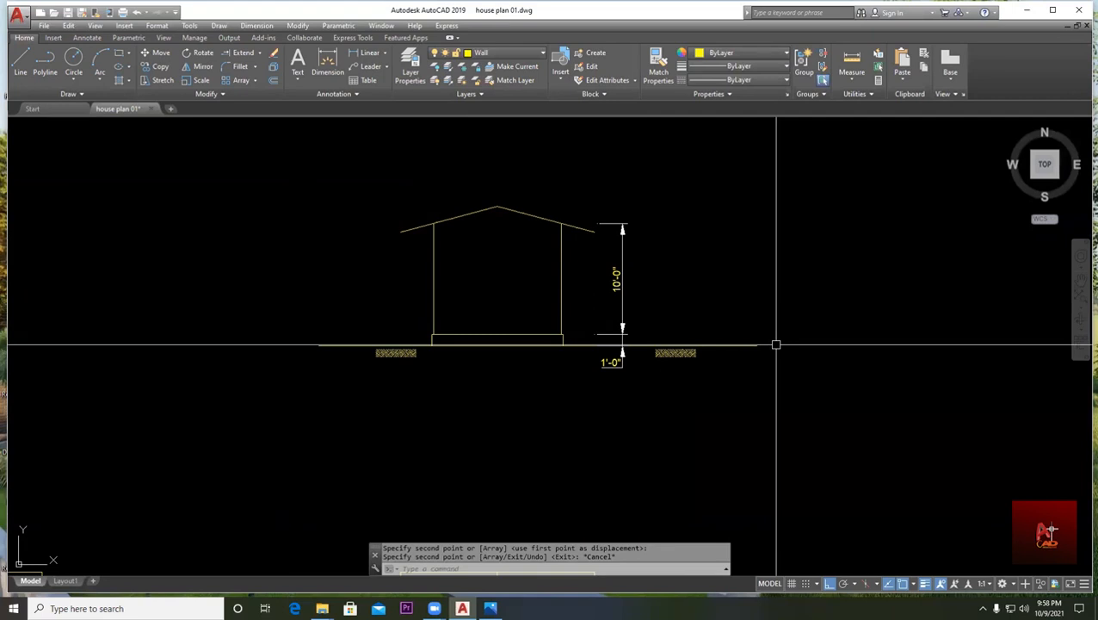
left_click(346, 345)
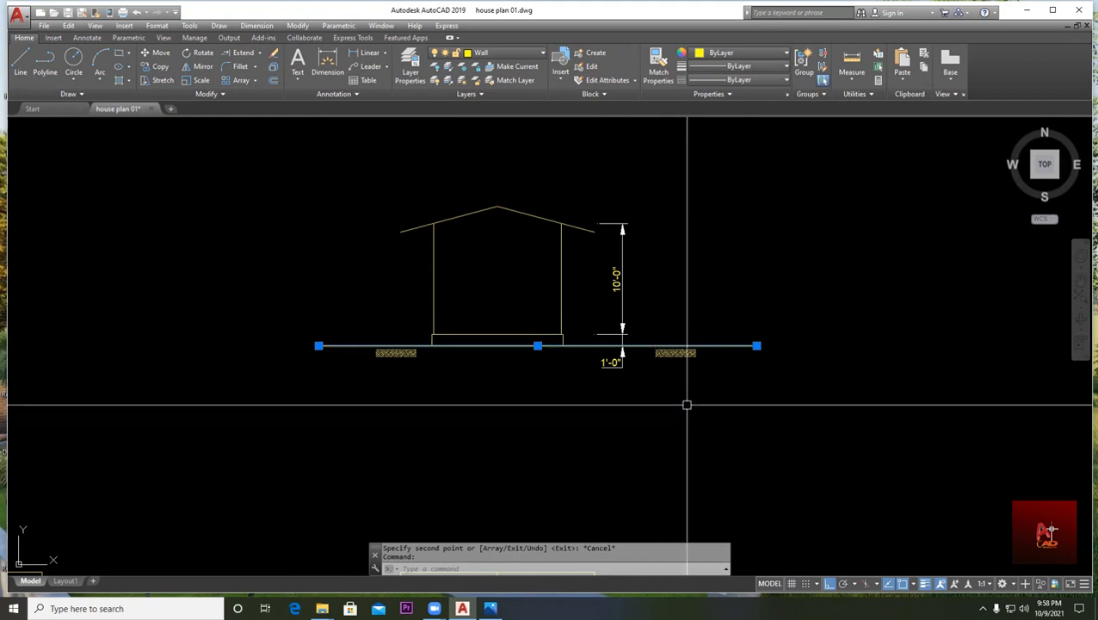
key("Escape")
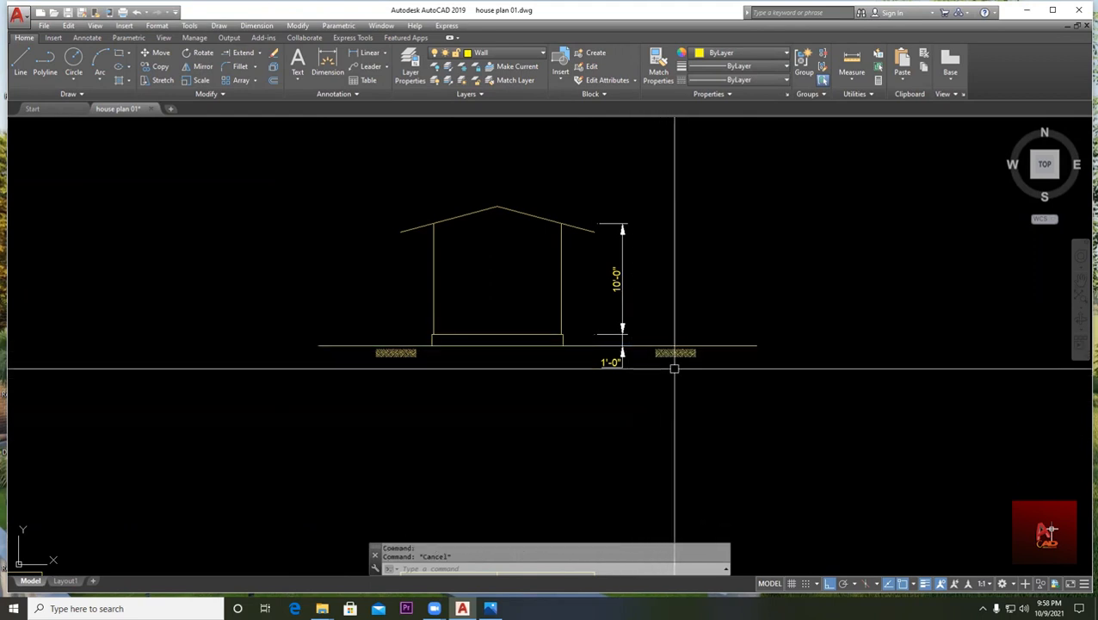
scroll(673, 369, "up", 2)
scroll(609, 362, "down", 4)
middle_click_drag(560, 418, 549, 273)
scroll(508, 286, "down", 2)
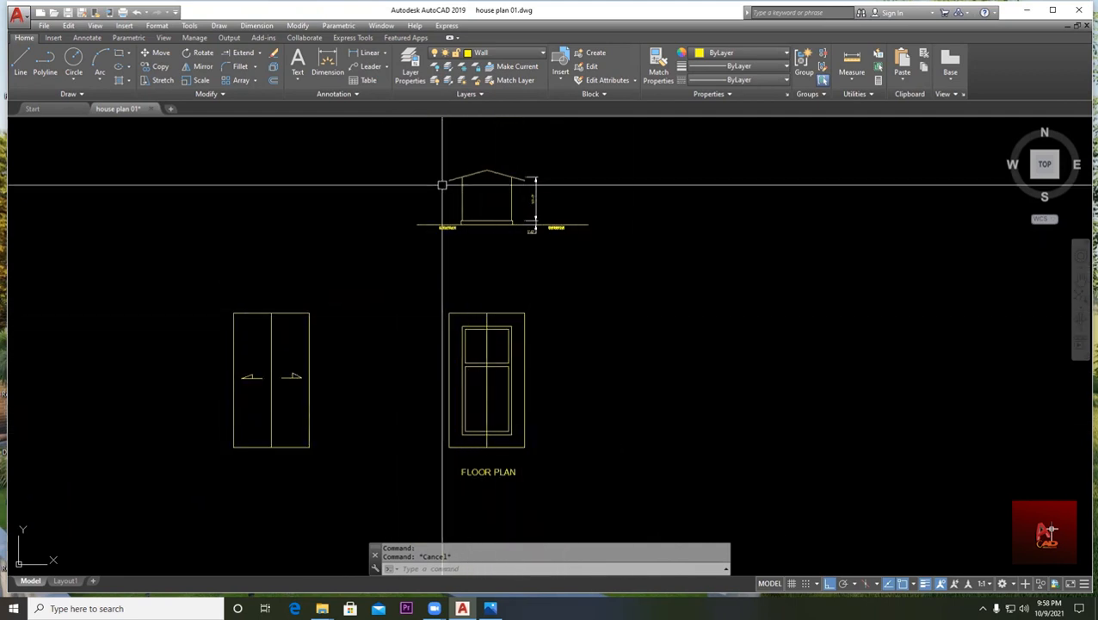
scroll(404, 167, "up", 1)
scroll(593, 245, "down", 5)
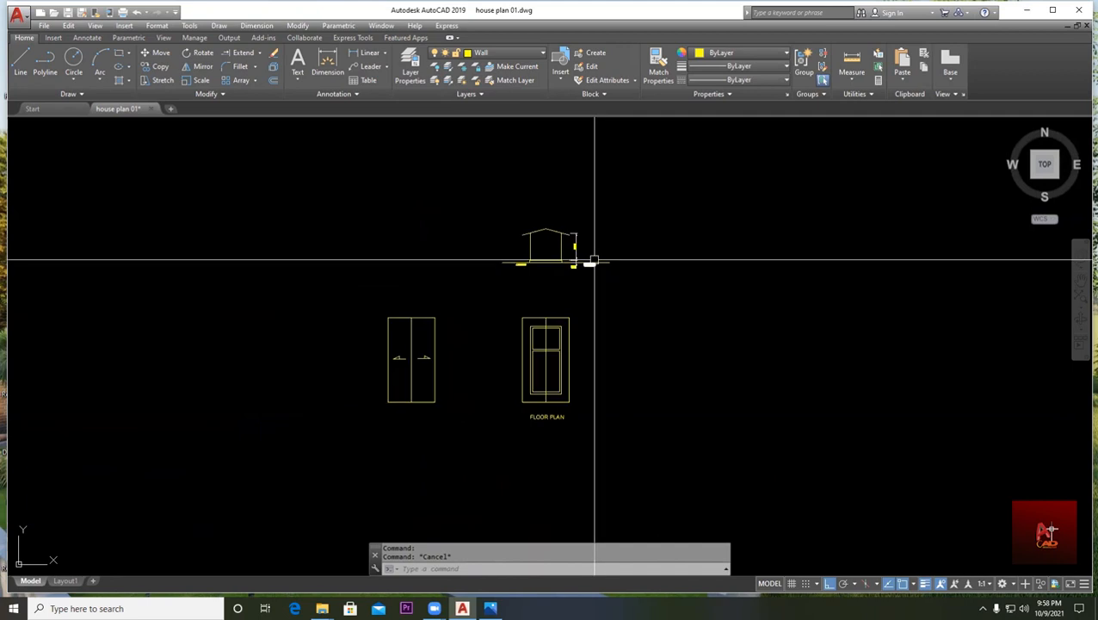
- Examine how the gable elevation's walls, eaves and ridge line up with the floor plan's walls and centre line below
scroll(544, 291, "up", 5)
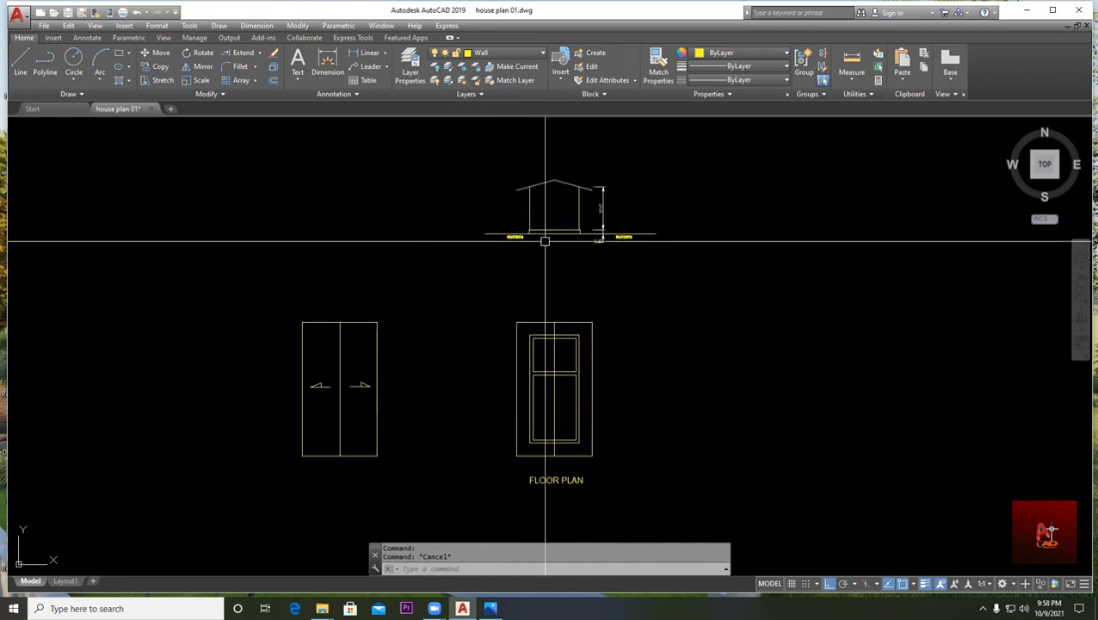
middle_click_drag(570, 359, 493, 317)
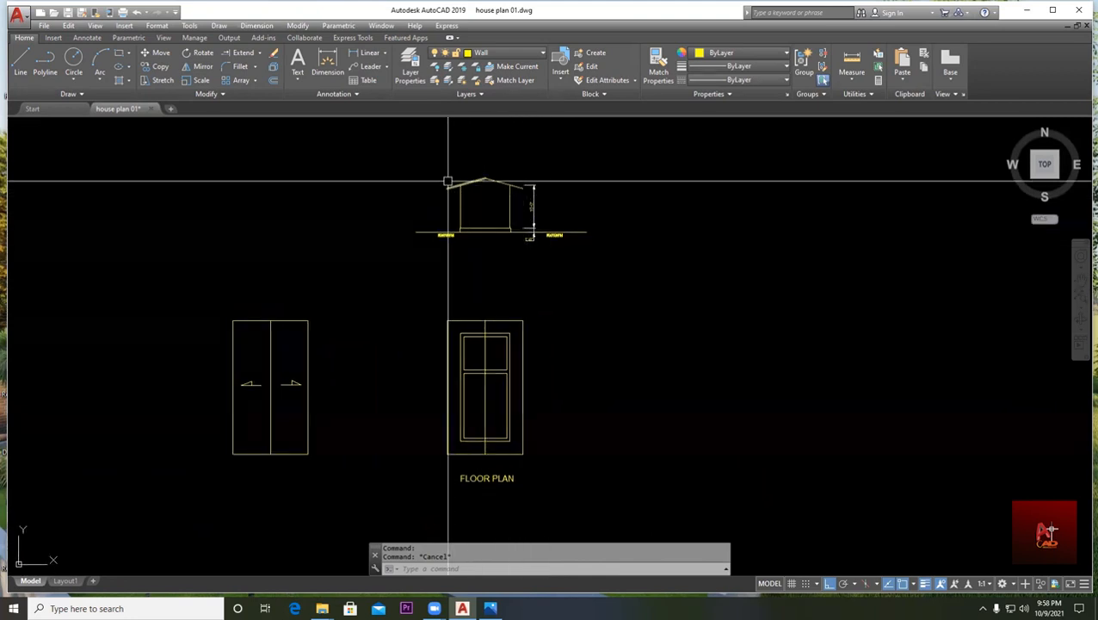
scroll(468, 177, "up", 3)
scroll(642, 271, "down", 2)
middle_click_drag(647, 350, 584, 326)
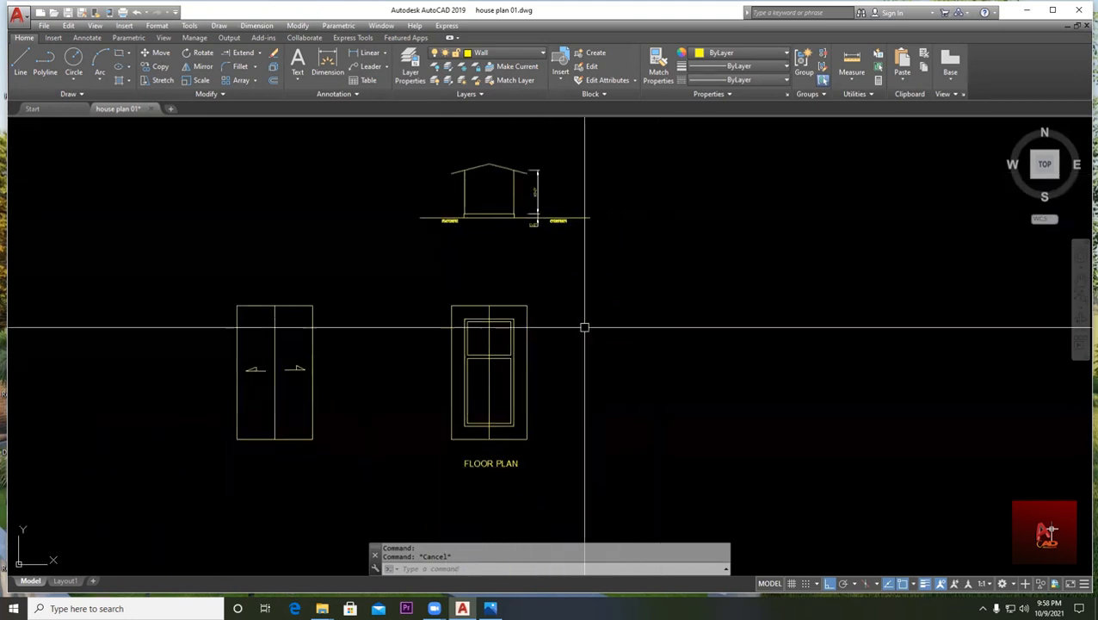
scroll(488, 215, "up", 4)
scroll(516, 275, "down", 2)
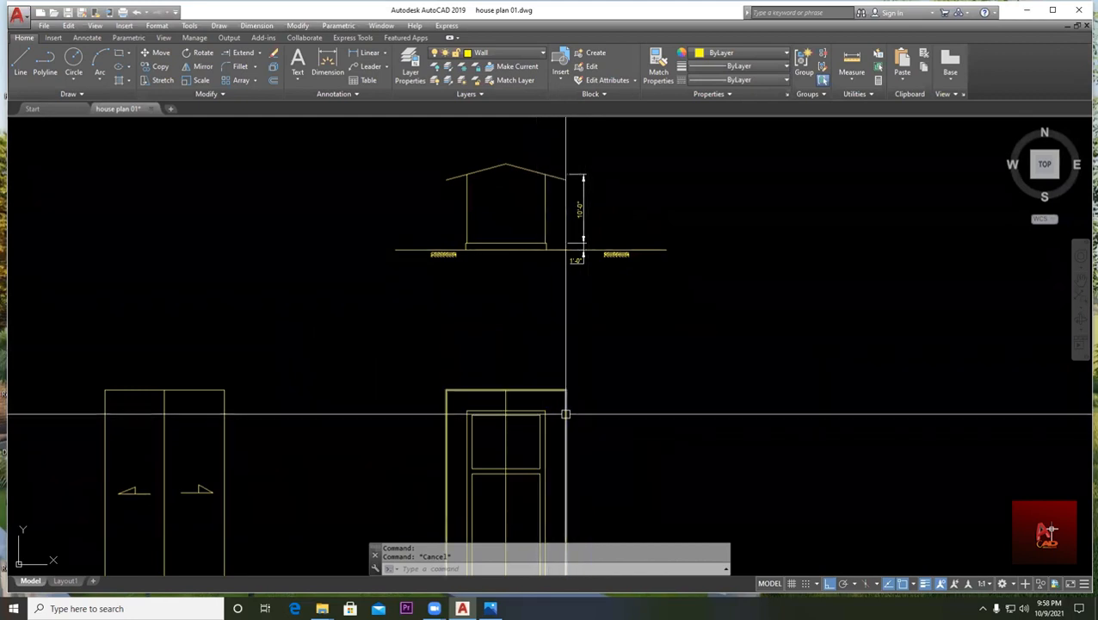
scroll(578, 407, "up", 2)
scroll(551, 370, "down", 2)
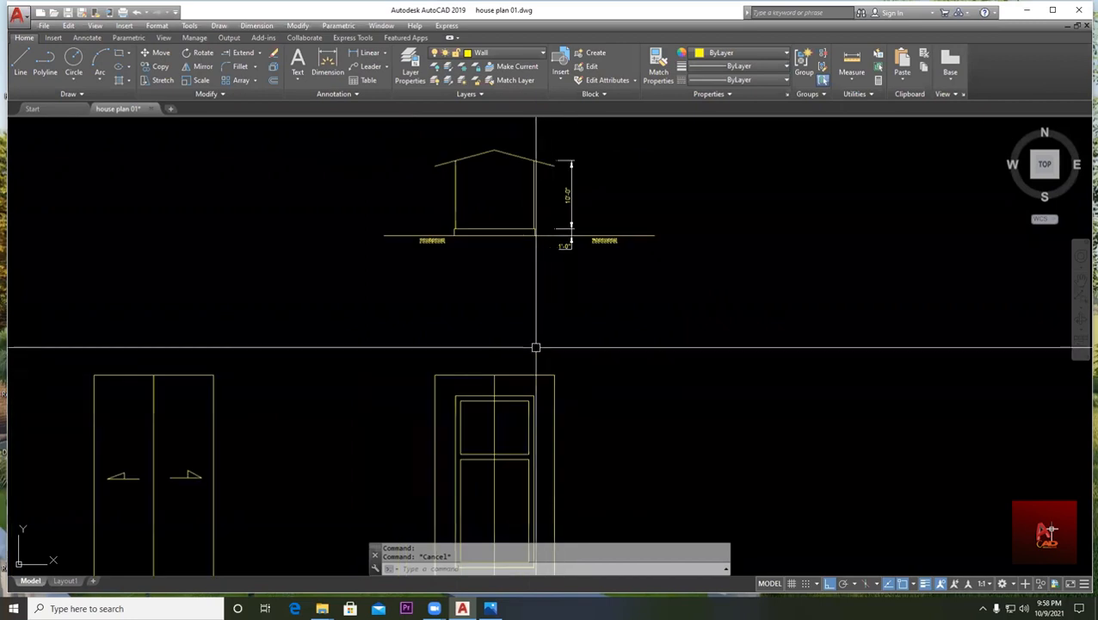
left_click(493, 433)
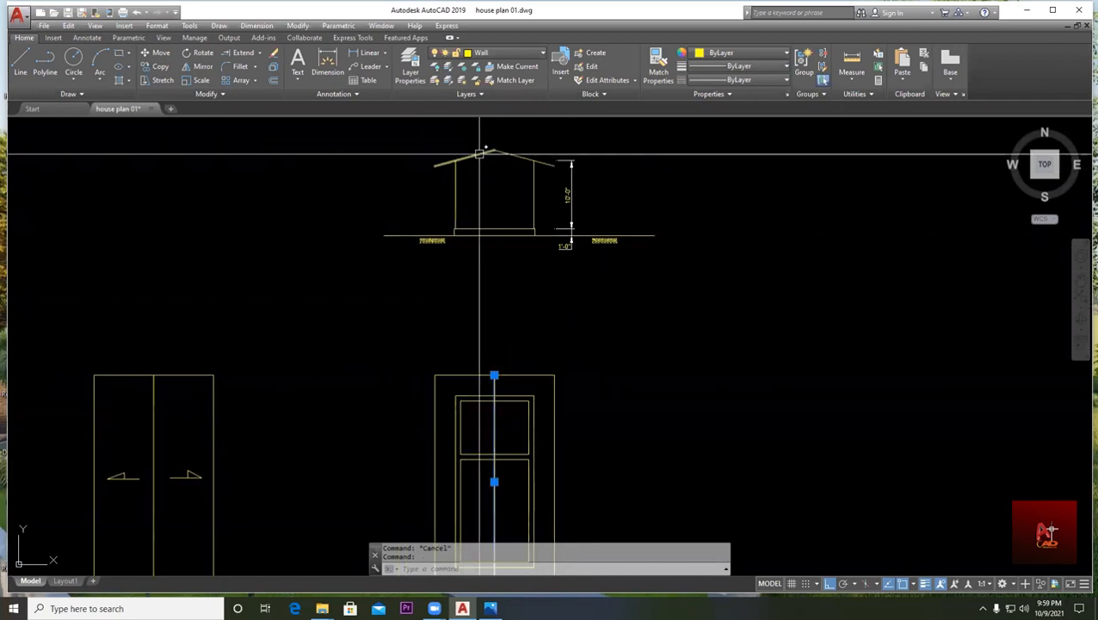
key("Escape")
scroll(495, 153, "up", 1)
scroll(492, 160, "down", 1)
scroll(488, 166, "down", 2)
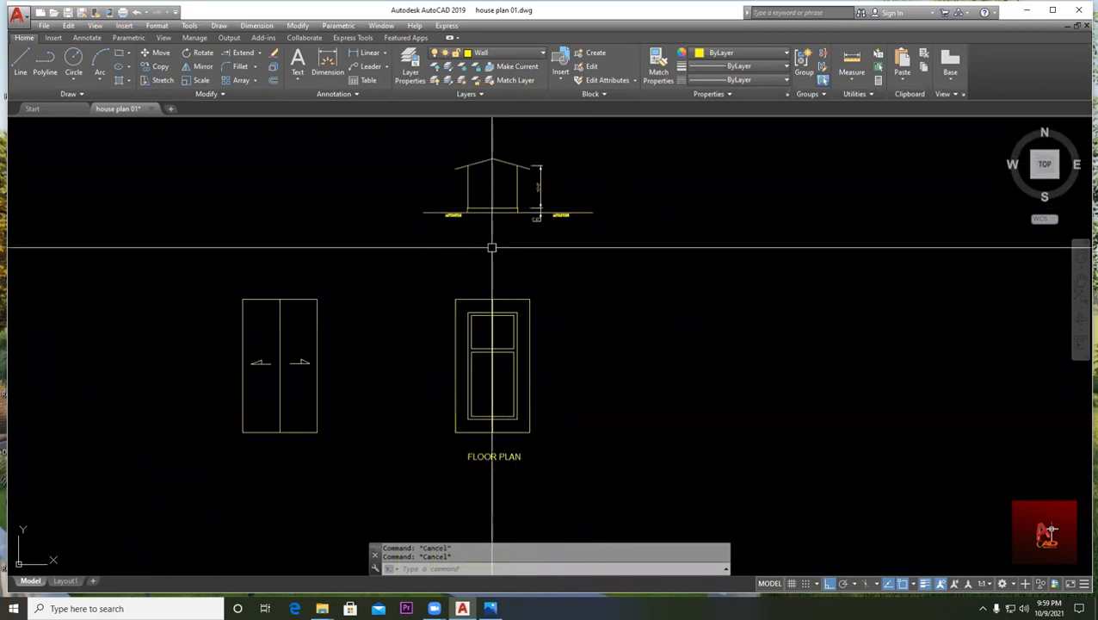
scroll(428, 232, "up", 2)
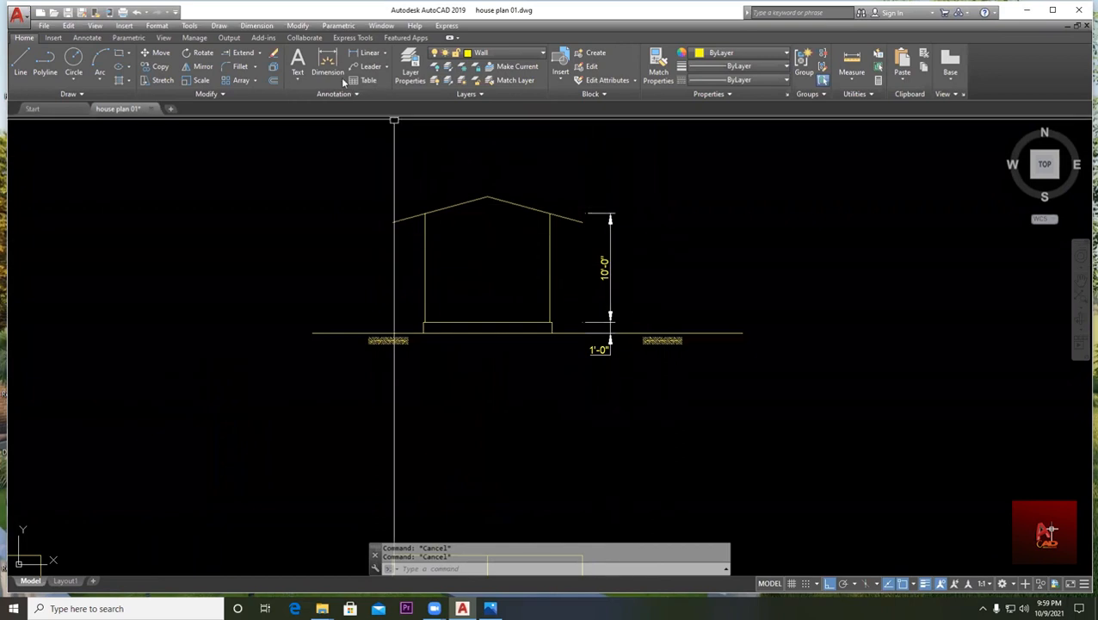
left_click(370, 57)
left_click(551, 214)
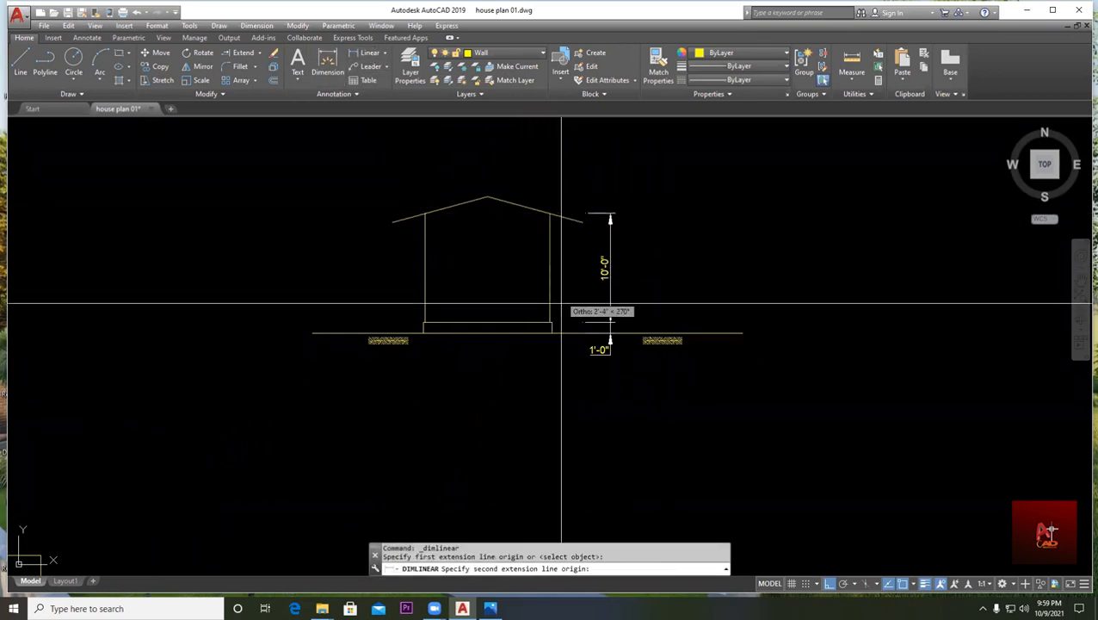
left_click(551, 324)
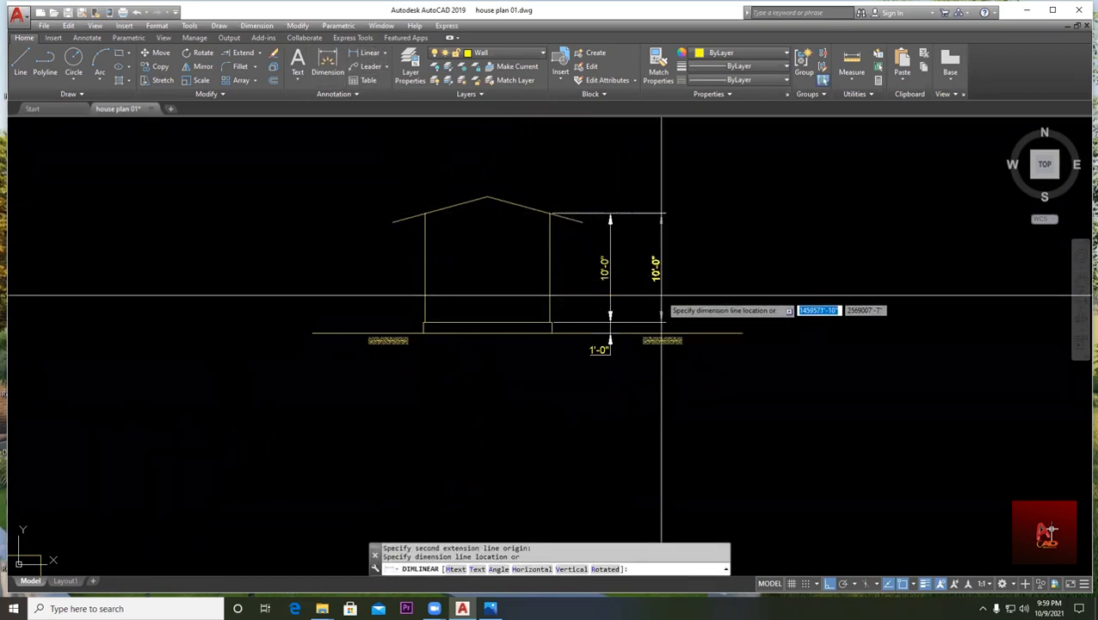
key("Escape")
scroll(540, 259, "down", 3)
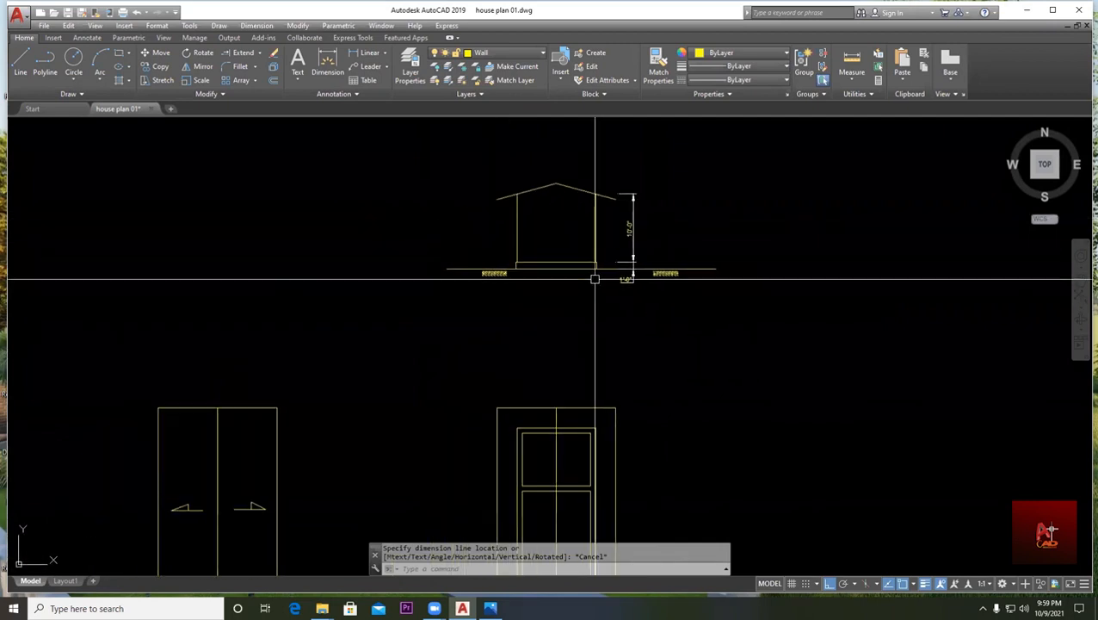
- Add a vertical linear dimension from the roof ridge to the ground line, placed to the left of the elevation
scroll(566, 196, "up", 3)
key("Return")
left_click(537, 161)
left_click(533, 378)
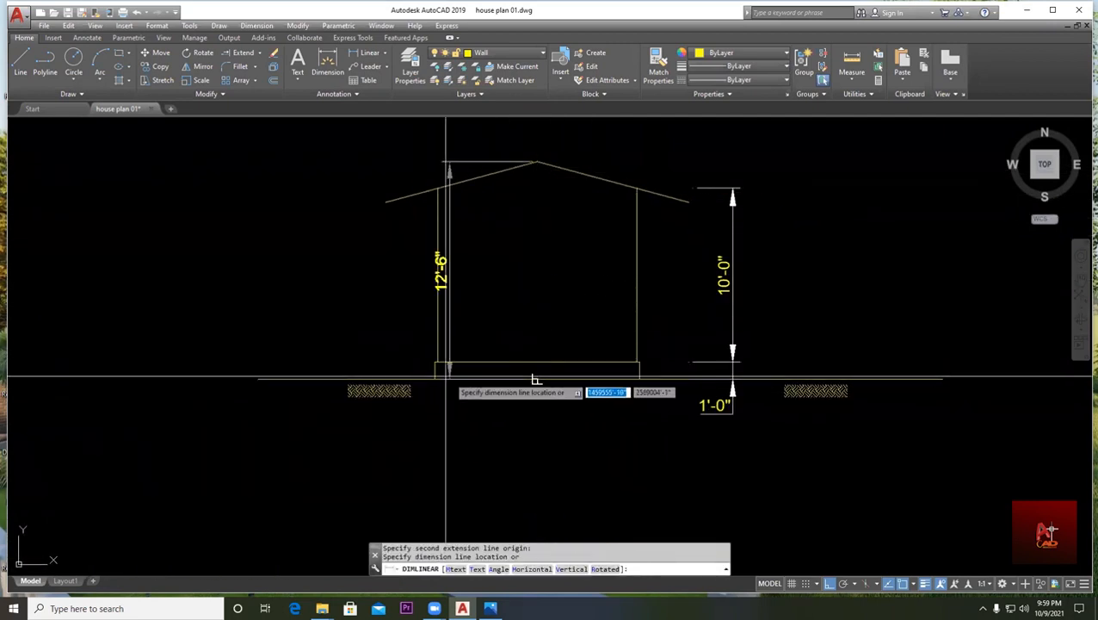
left_click(300, 279)
key("Escape")
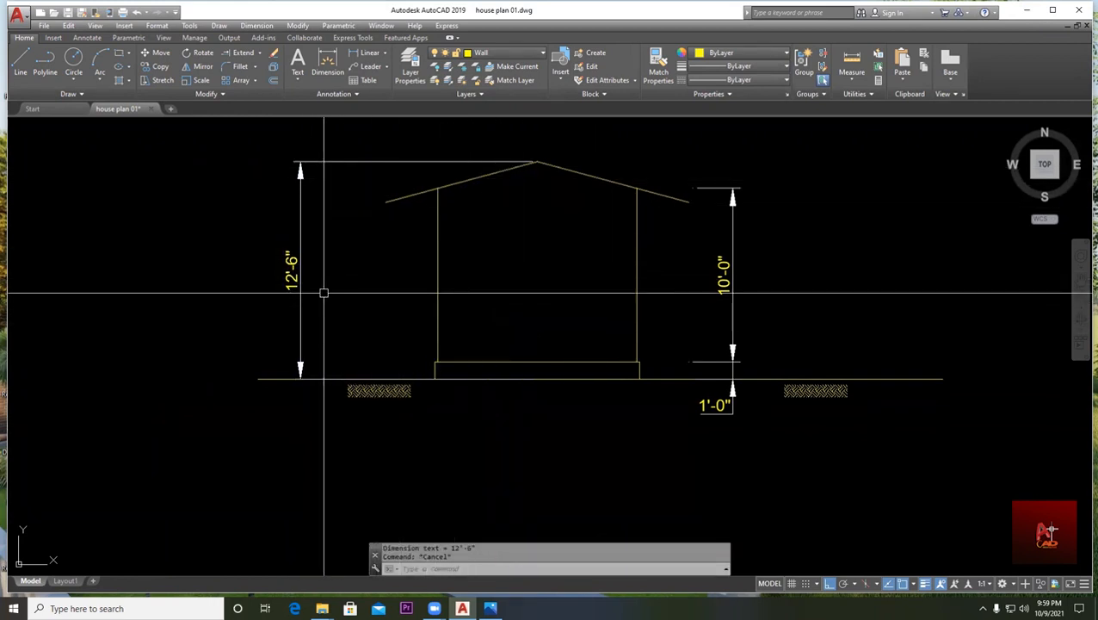
- Copy the FLOOR PLAN title vertically upward to the space beneath the elevation's ground line
scroll(514, 326, "down", 6)
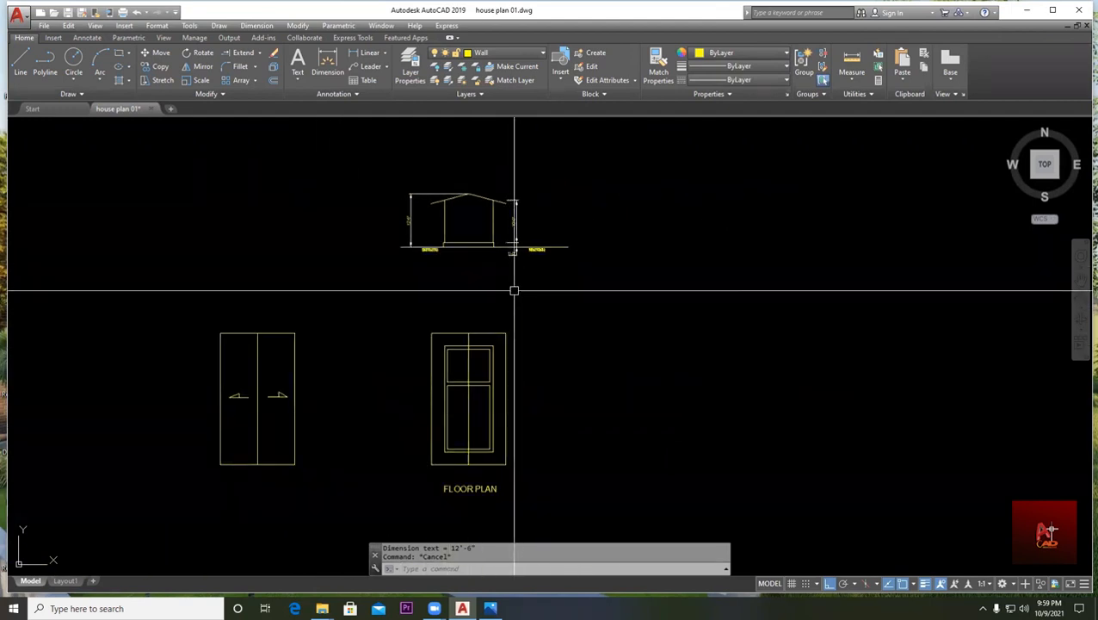
scroll(491, 247, "down", 3)
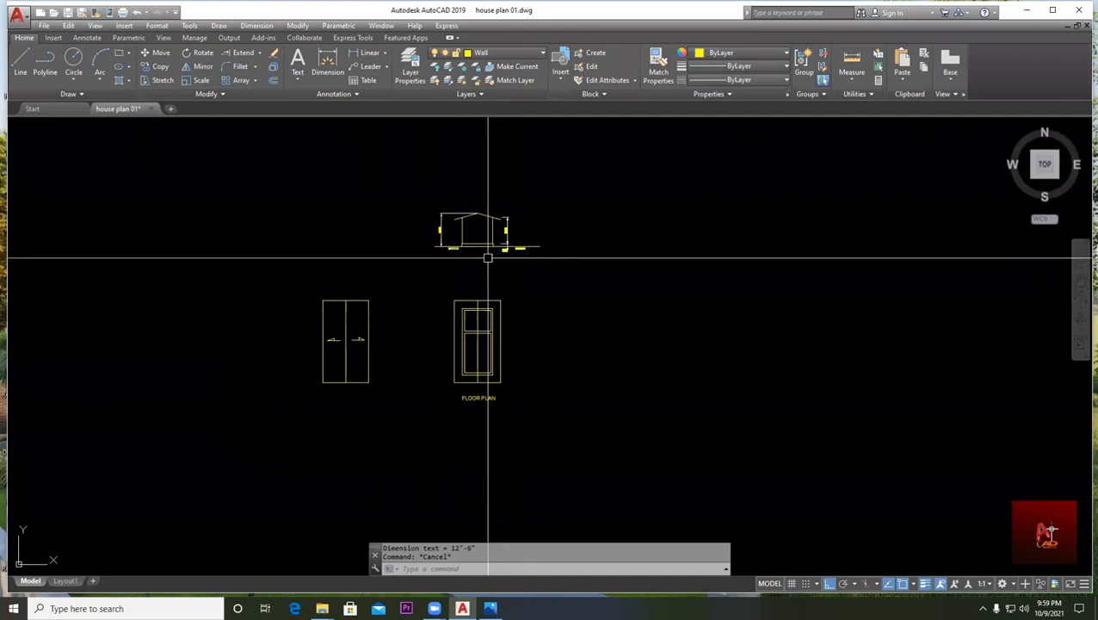
scroll(614, 261, "up", 3)
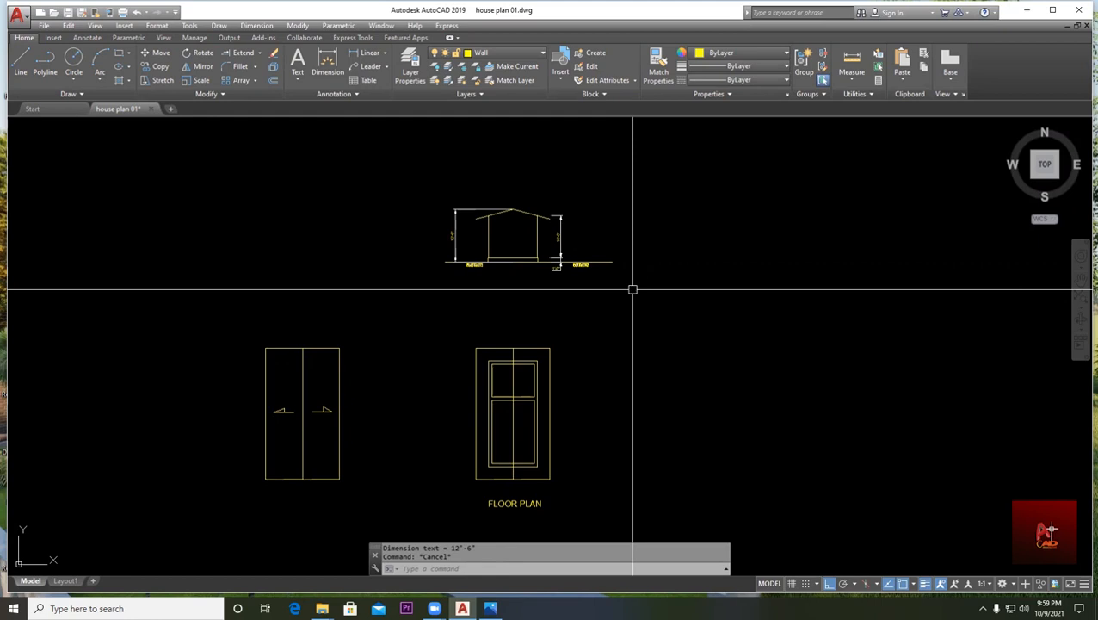
mouse_move(537, 308)
middle_mouse_down()
mouse_move(414, 272)
mouse_move(397, 295)
middle_mouse_up()
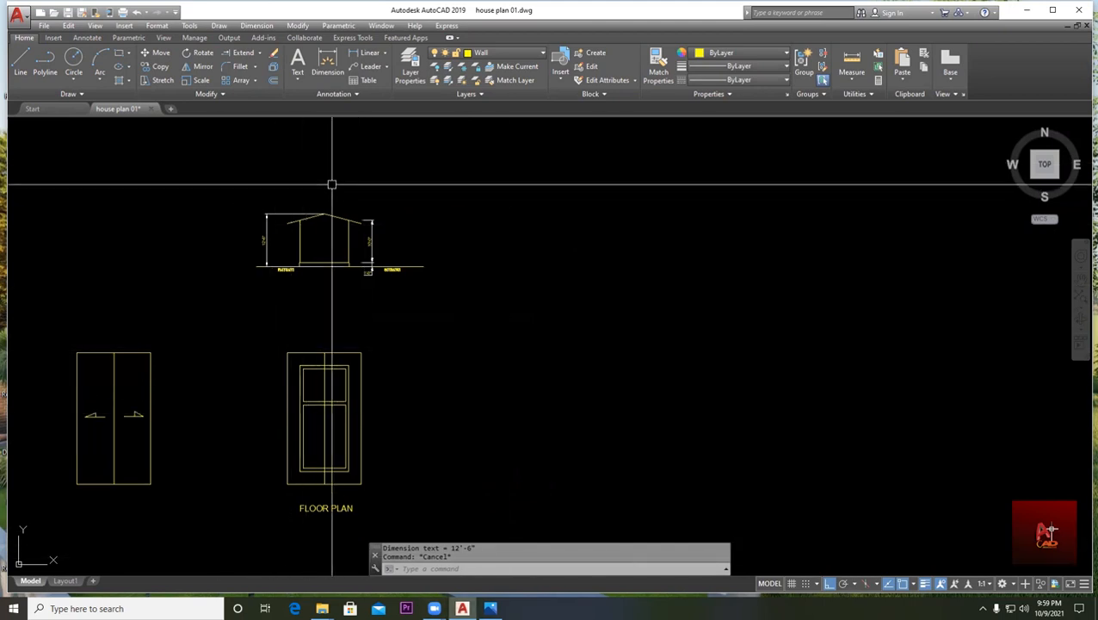
key("Escape")
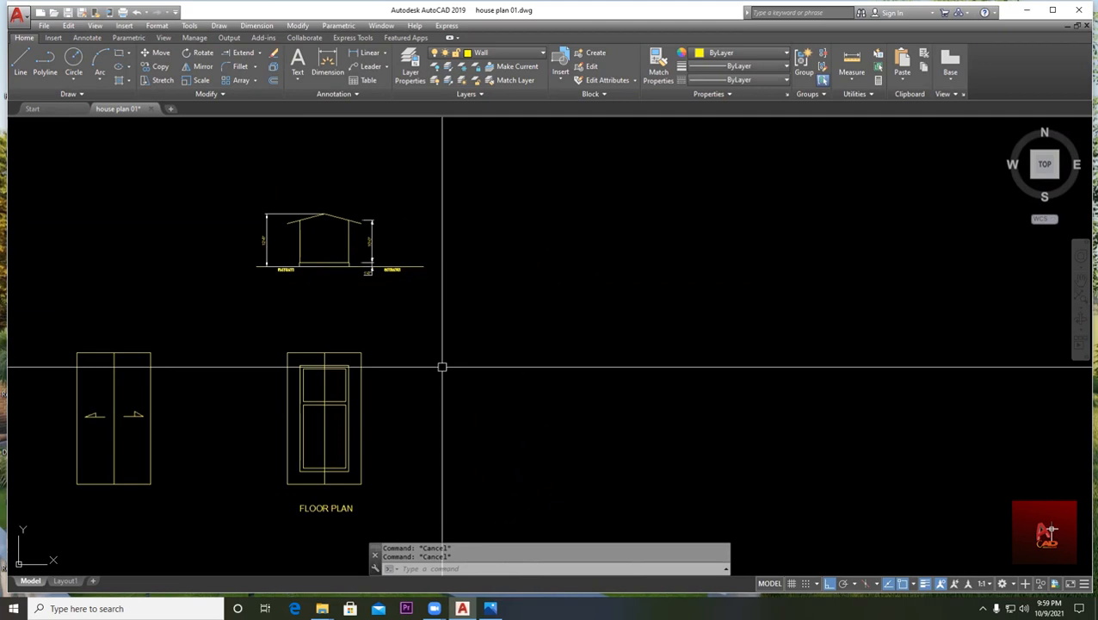
type("c")
key("Return")
key("Return")
left_click(452, 465)
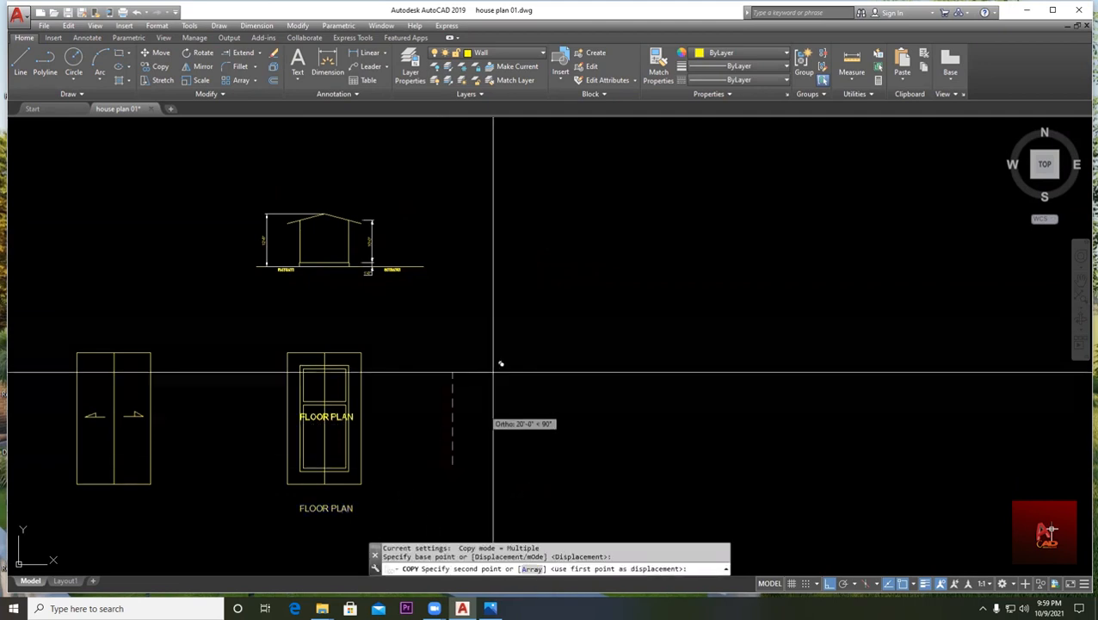
left_click(507, 255)
key("Escape")
- Change the copied title under the elevation to read FRONT ELEVATION
scroll(326, 290, "up", 5)
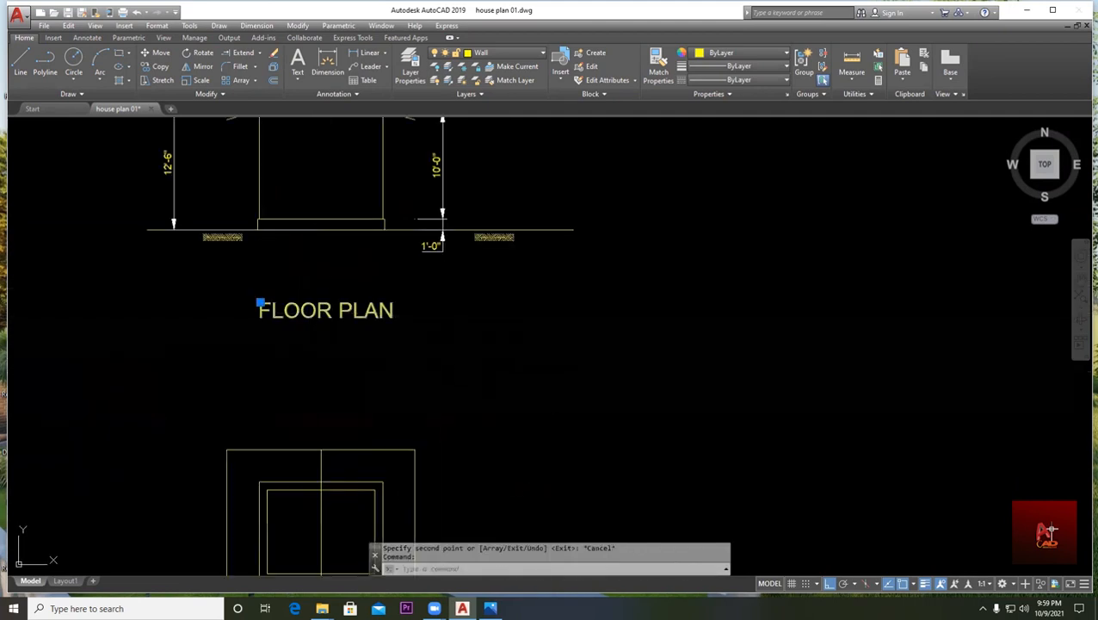
double_click(332, 310)
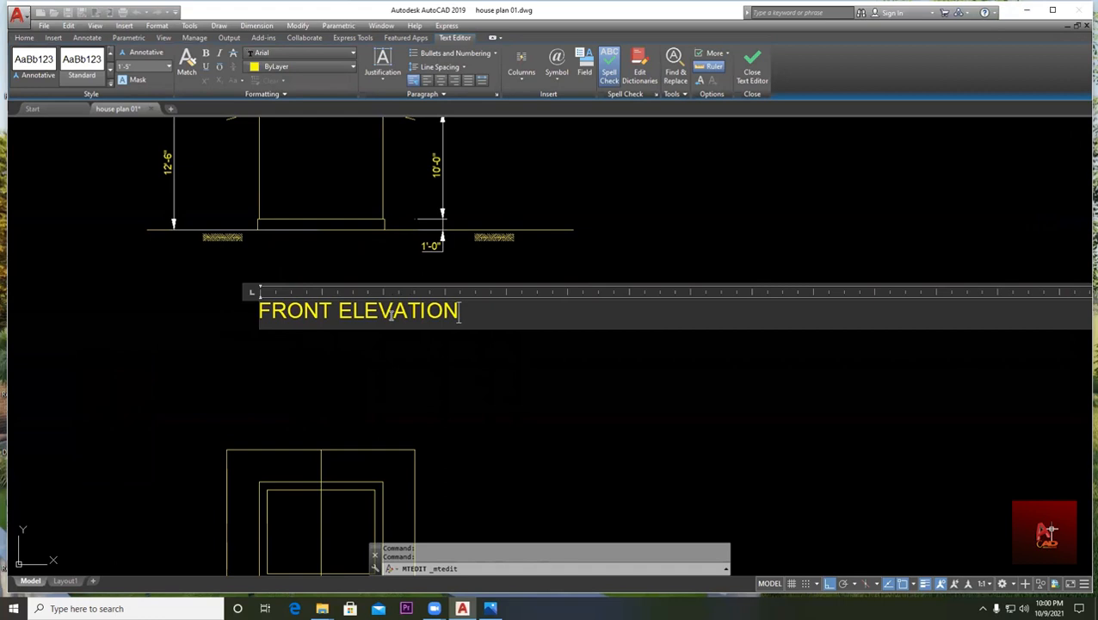
left_click(413, 387)
- Move the FRONT ELEVATION title freely up and left with ortho off, so it sits centred just below the ground line
type("m")
key("Return")
left_click(392, 312)
key("Return")
left_click(611, 377)
key("F8")
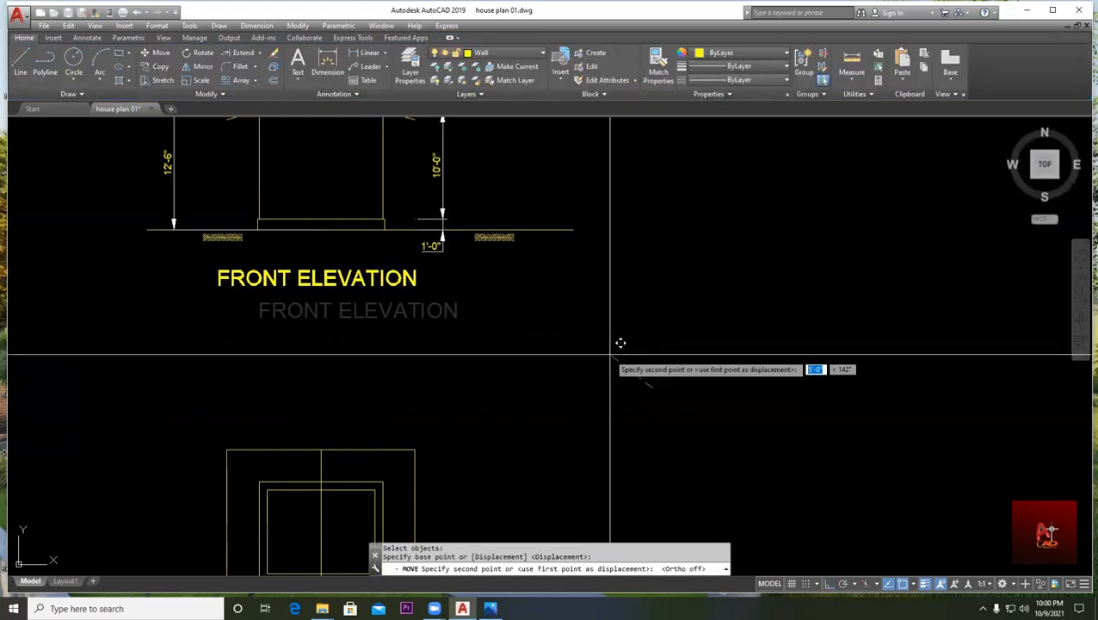
key("Escape")
scroll(623, 370, "down", 5)
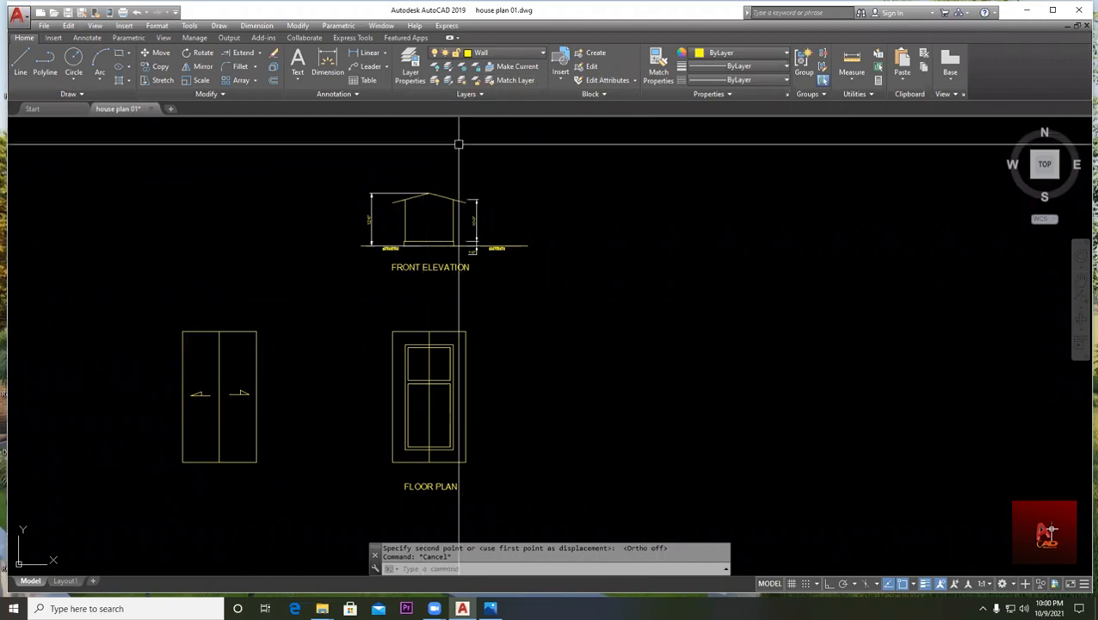
- Turn on the Dimension layer to show the floor plan's dimensions
scroll(450, 129, "up", 2)
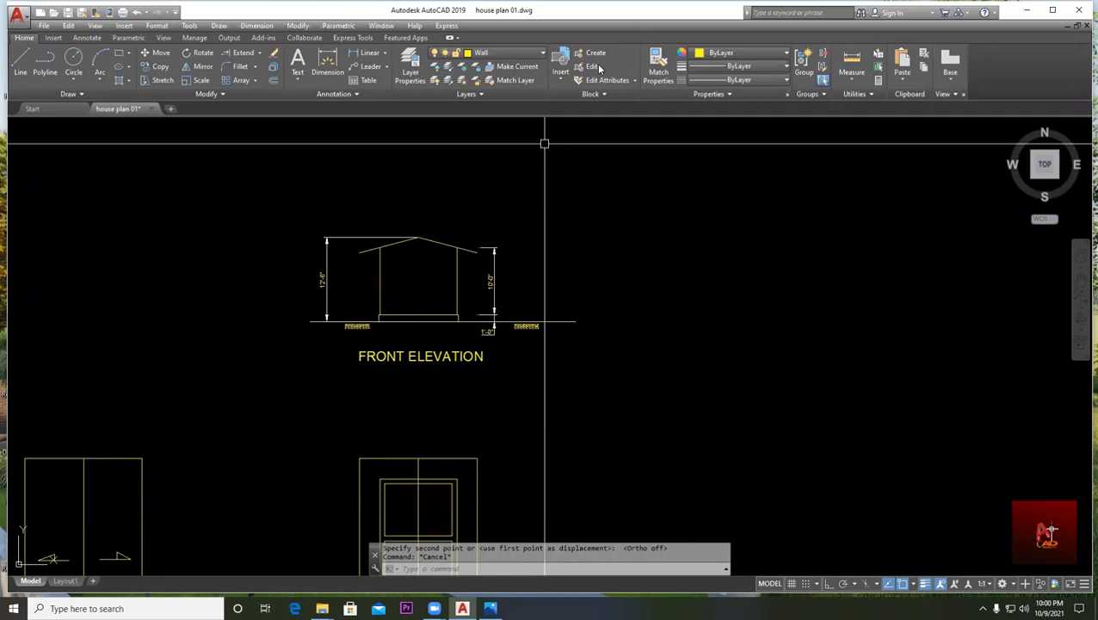
scroll(571, 281, "down", 2)
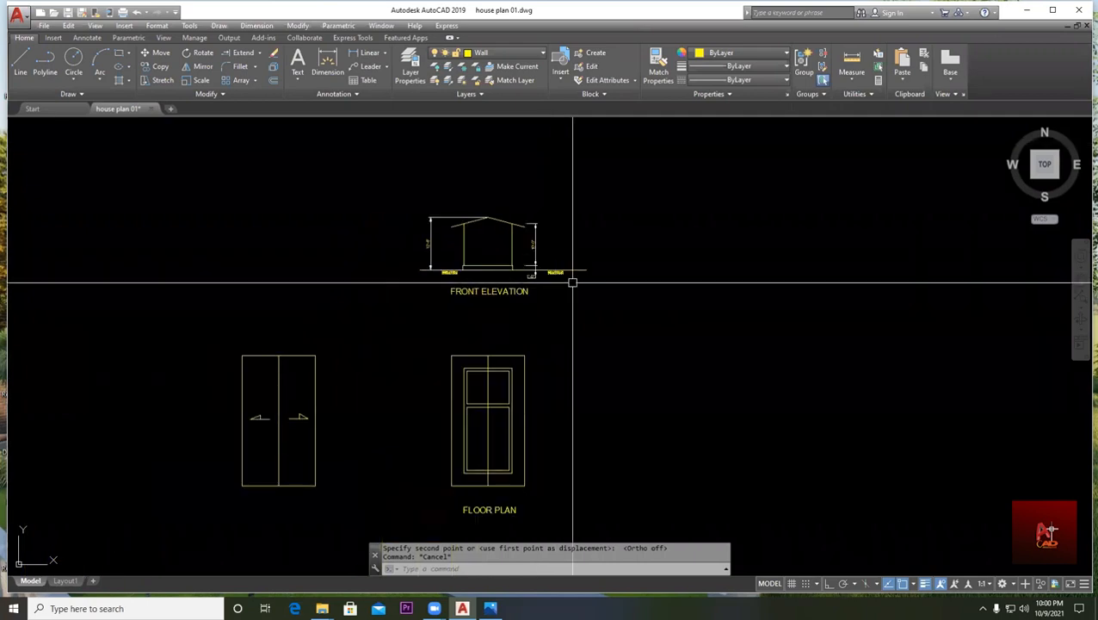
middle_click_drag(529, 417, 415, 386)
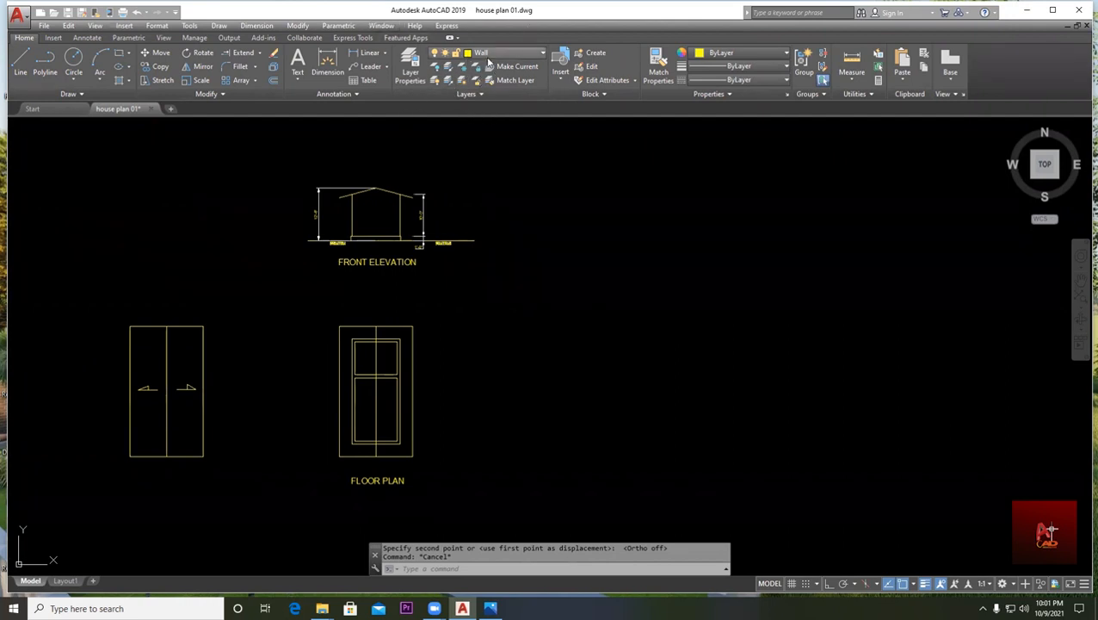
left_click(509, 57)
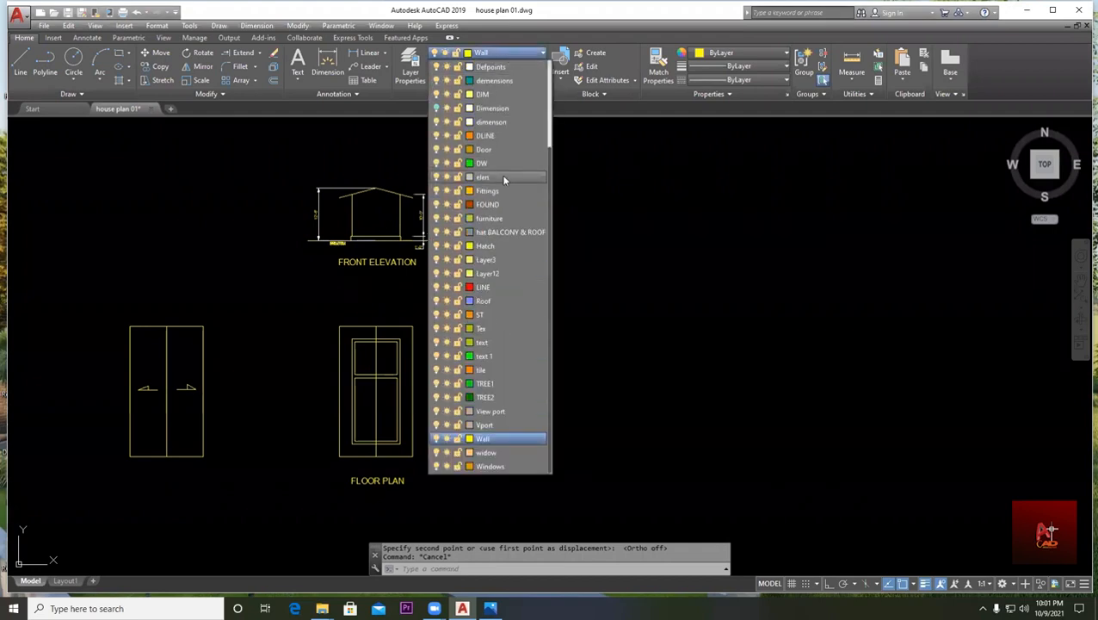
left_click(436, 108)
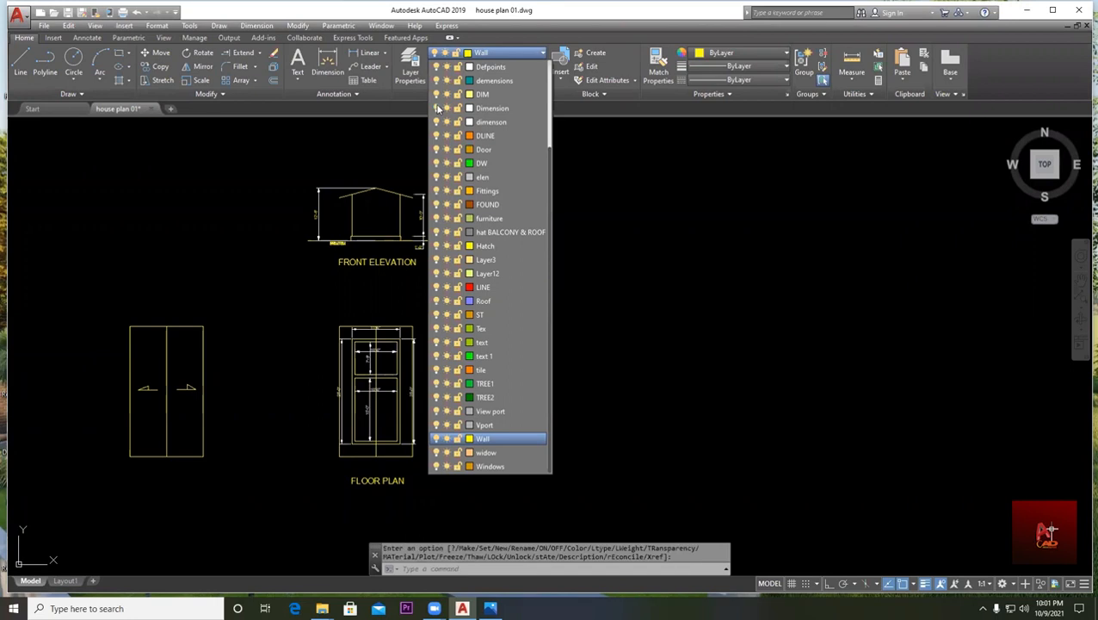
key("Escape")
- Review the floor plan's dimensions and the front elevation's heights, ground line and title
scroll(385, 368, "up", 5)
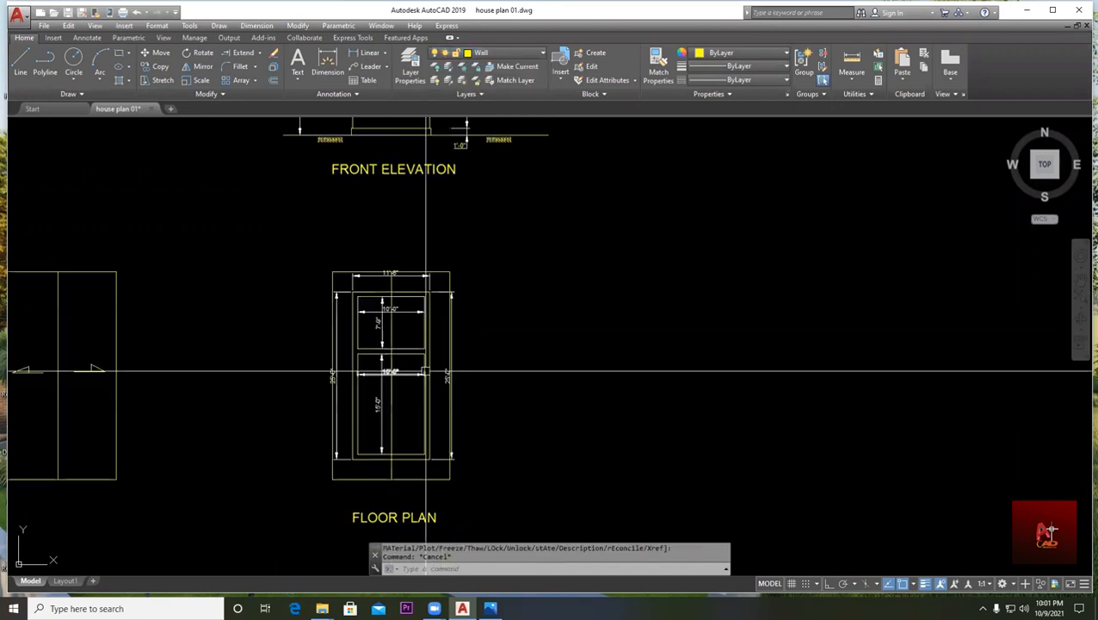
middle_click_drag(397, 431, 385, 362)
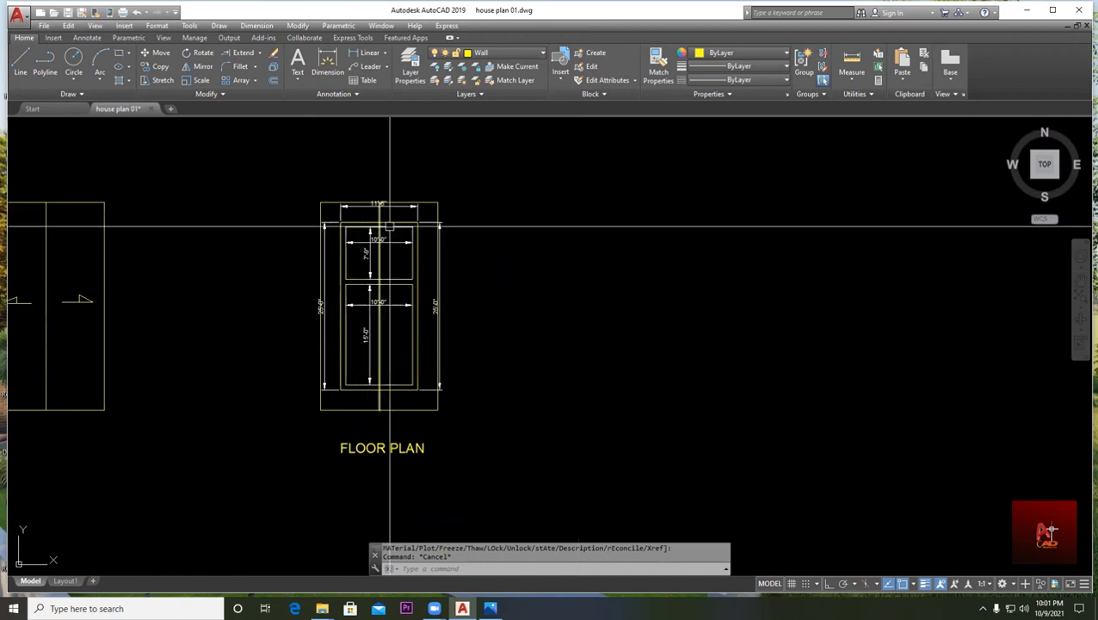
middle_click_drag(395, 227, 424, 331)
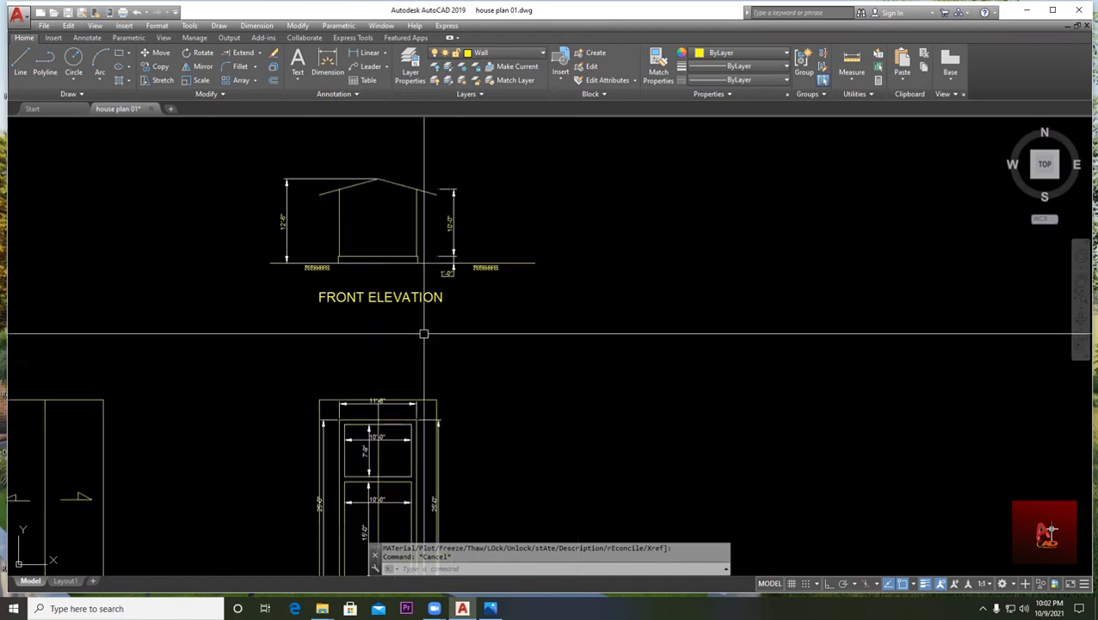
scroll(312, 214, "up", 4)
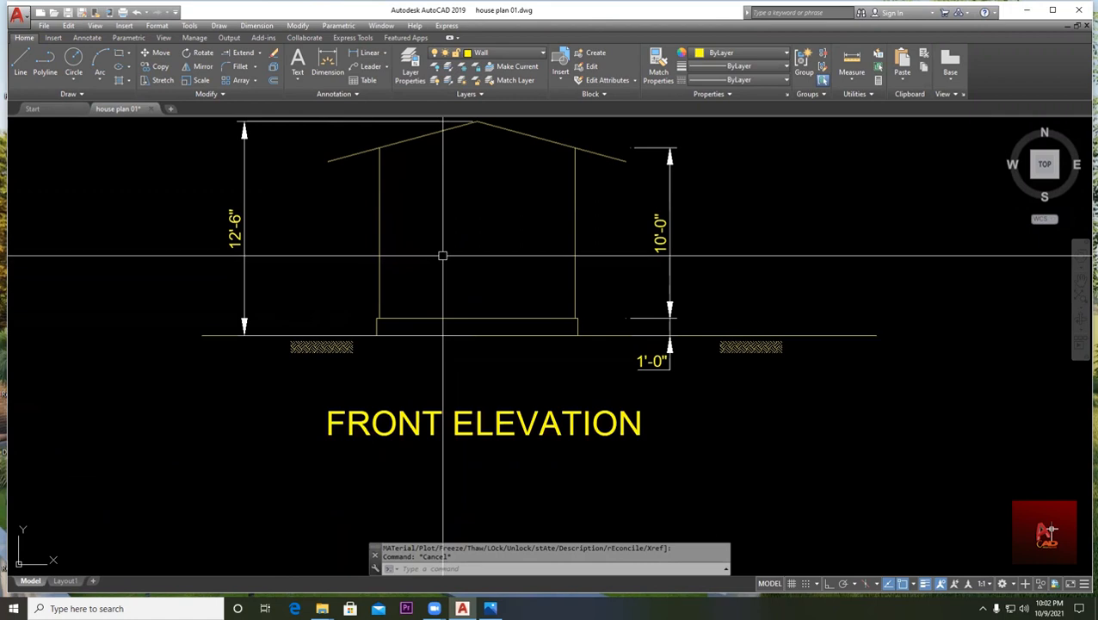
scroll(495, 330, "down", 8)
middle_click_drag(495, 331, 460, 311)
scroll(386, 225, "up", 2)
scroll(386, 224, "up", 4)
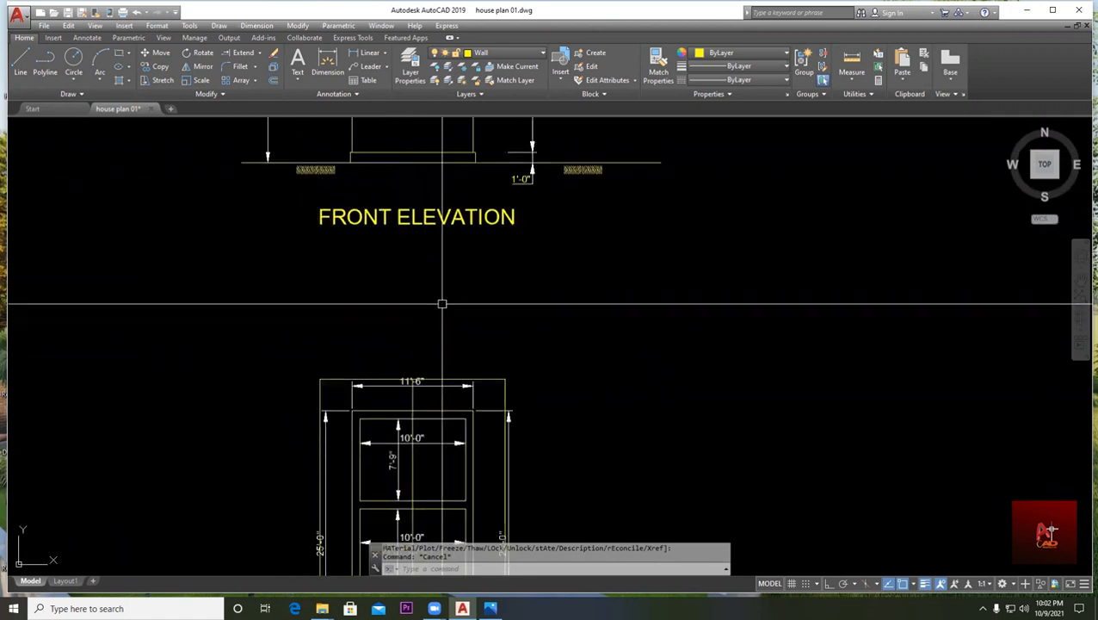
middle_click_drag(469, 158, 471, 333)
scroll(255, 284, "up", 2)
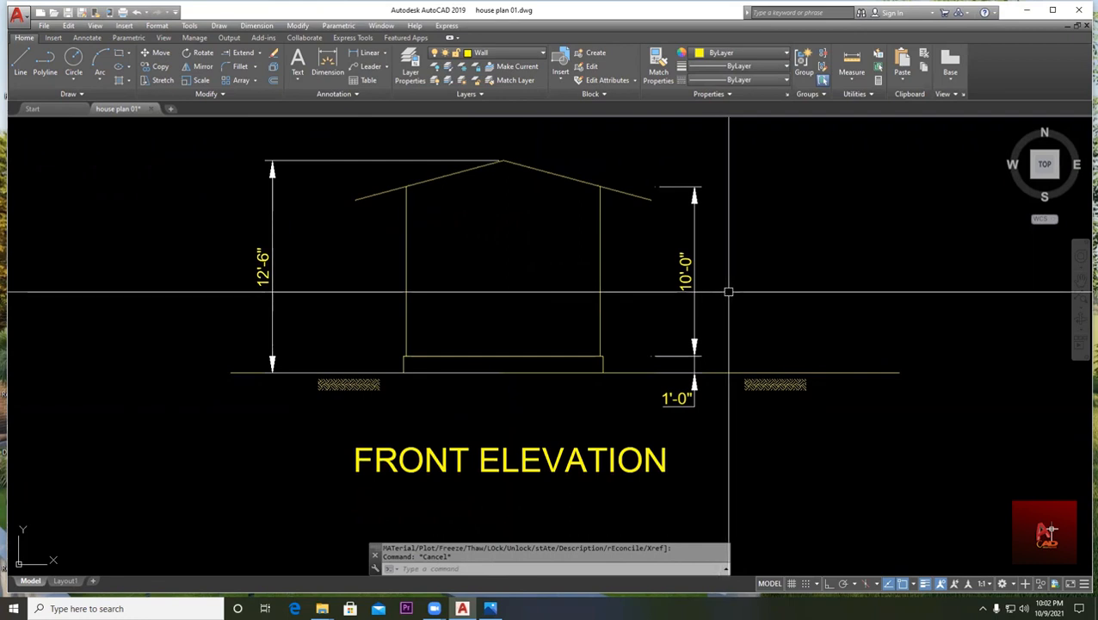
scroll(731, 292, "down", 2)
middle_click_drag(743, 293, 537, 255)
scroll(536, 252, "up", 2)
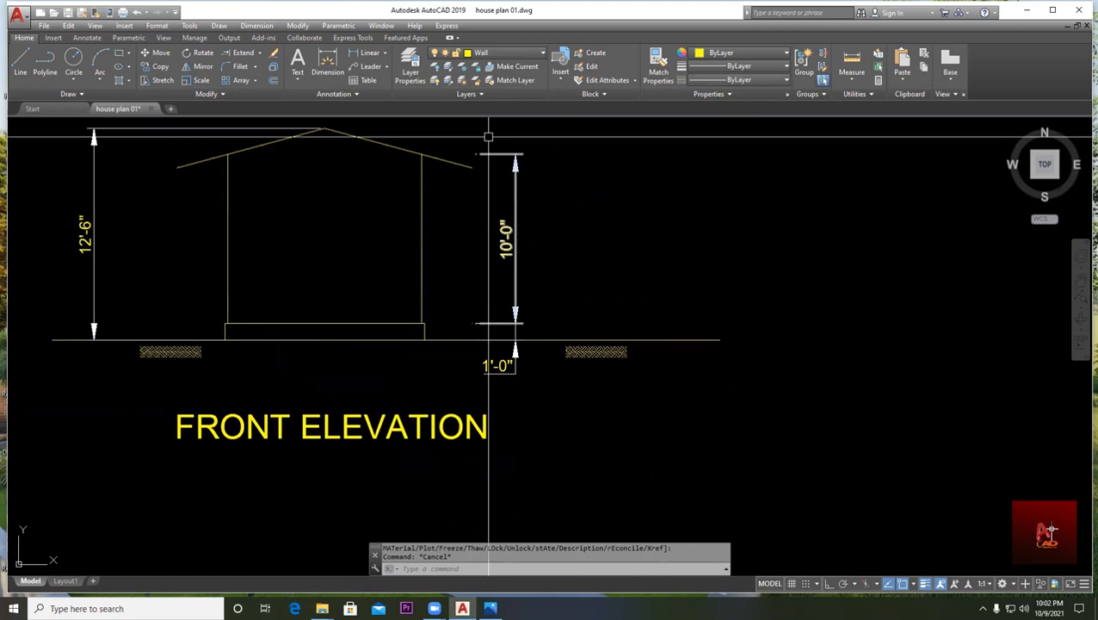
- Open the properties of the 10'-0" wall height dimension and look through its line, arrow and text settings
left_click(530, 208)
left_click(480, 245)
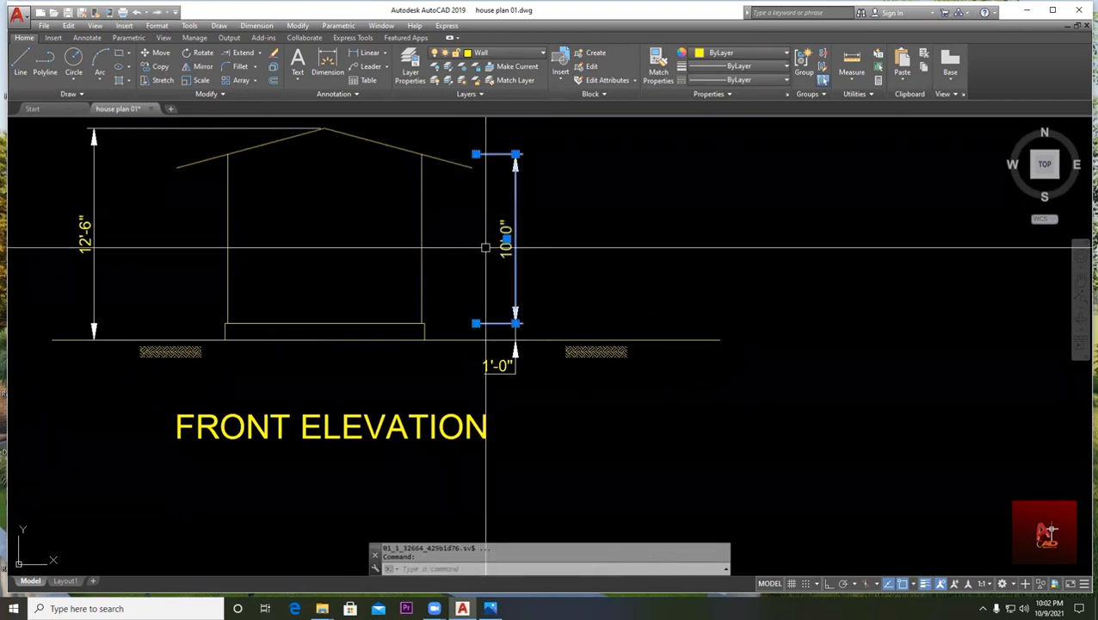
key("Escape")
left_click(541, 238)
left_click(468, 249)
right_click(511, 251)
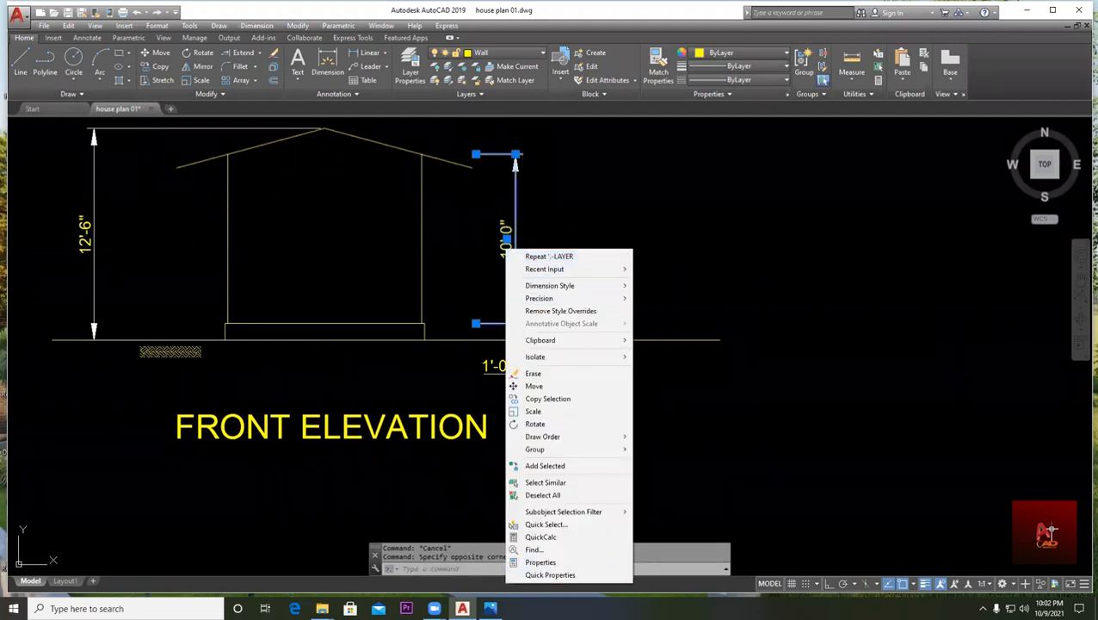
left_click(540, 562)
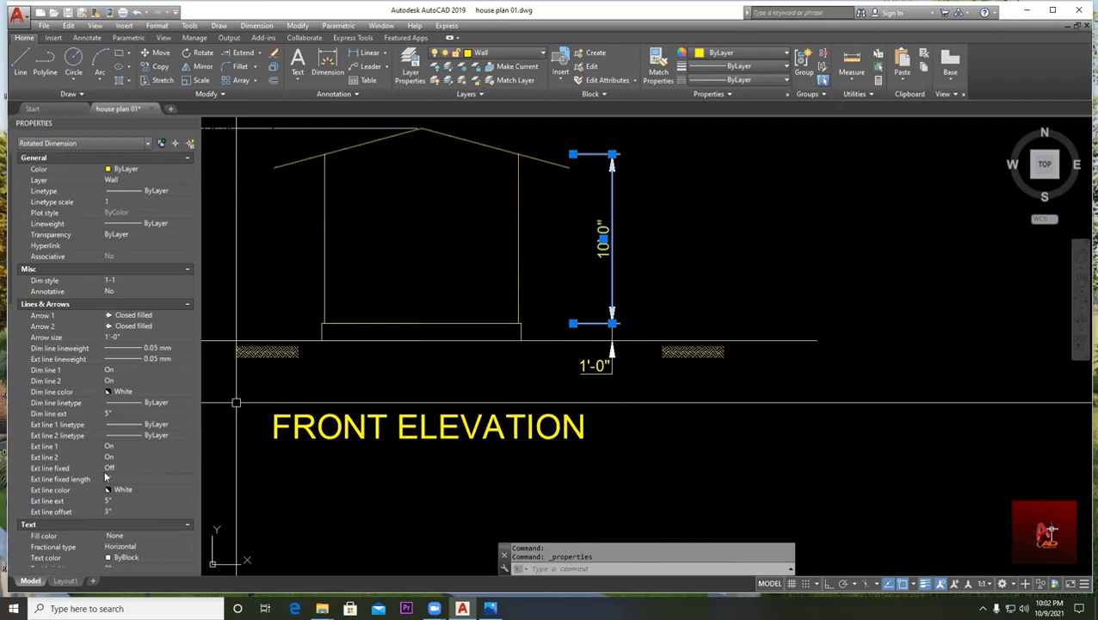
scroll(102, 469, "down", 2)
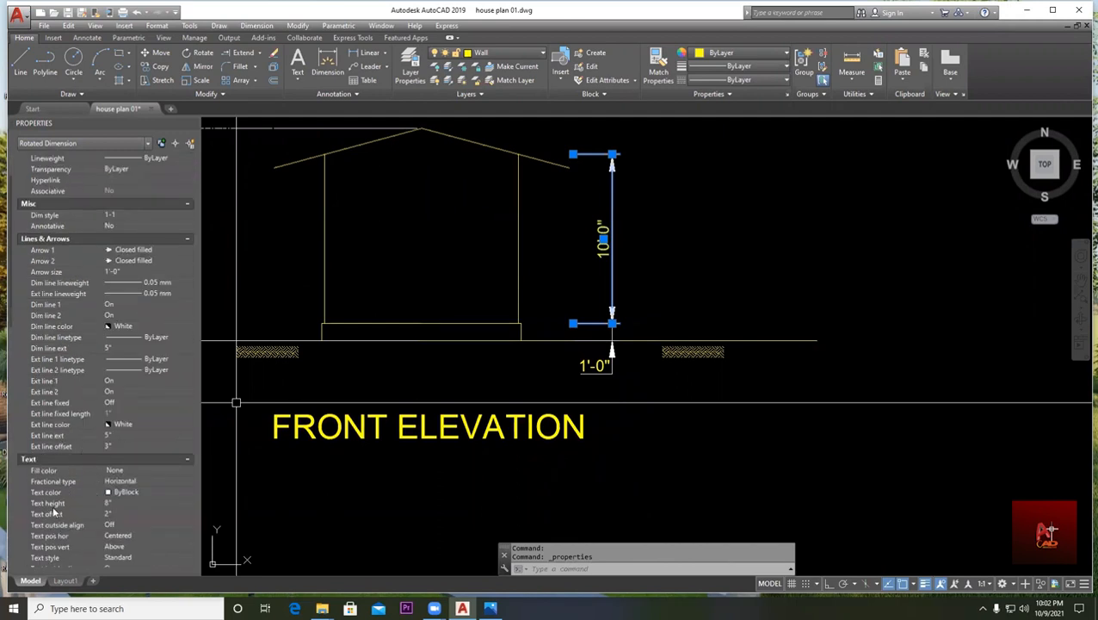
scroll(112, 248, "up", 2)
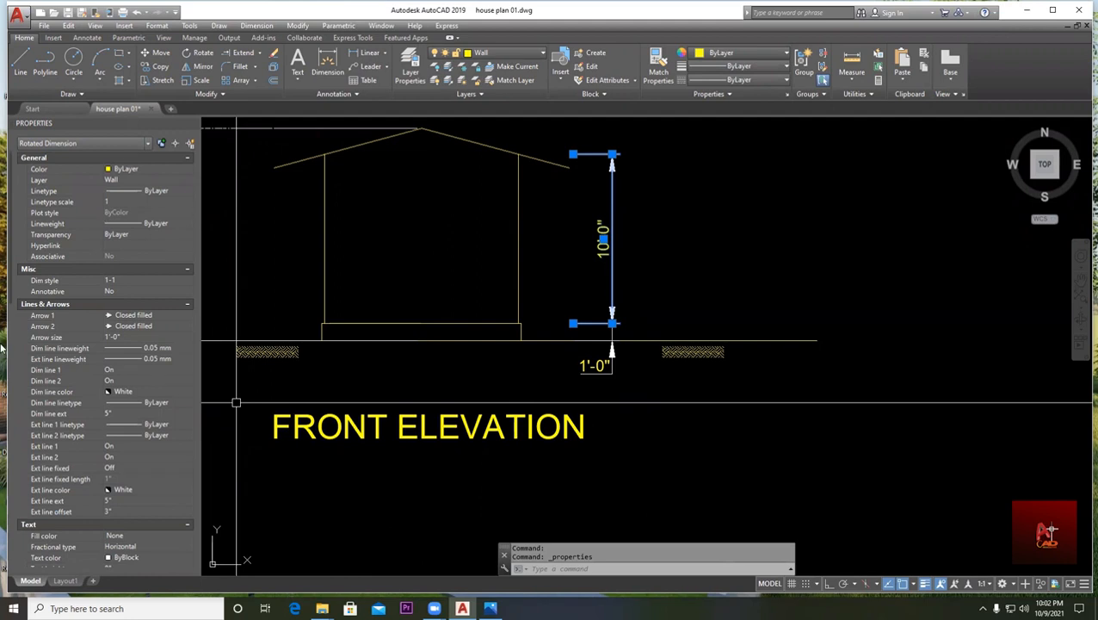
scroll(84, 359, "down", 2)
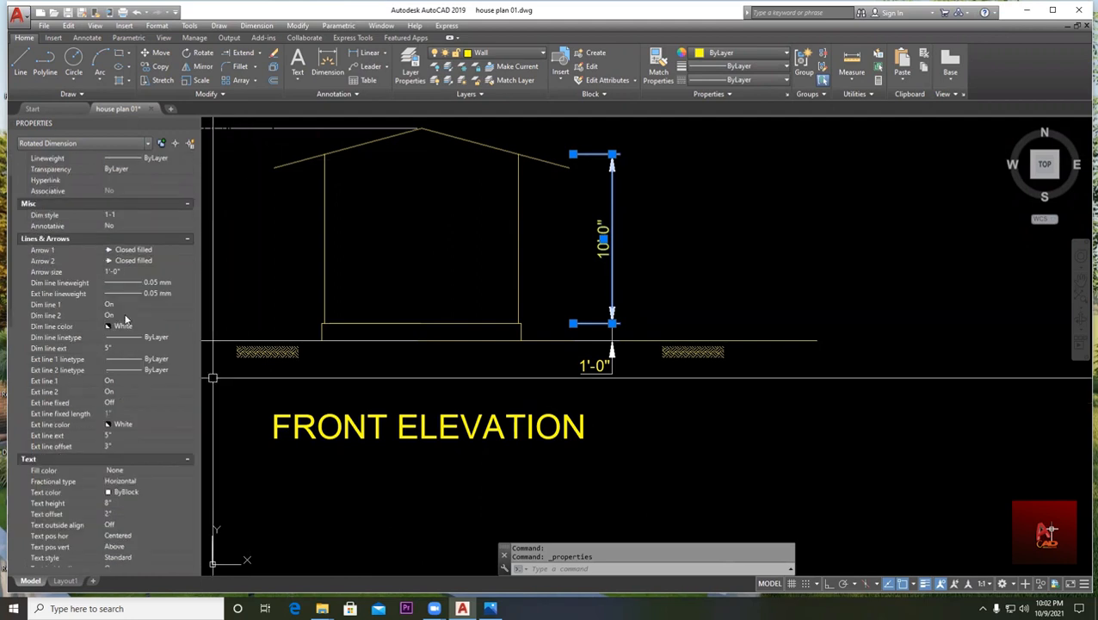
scroll(115, 253, "down", 4)
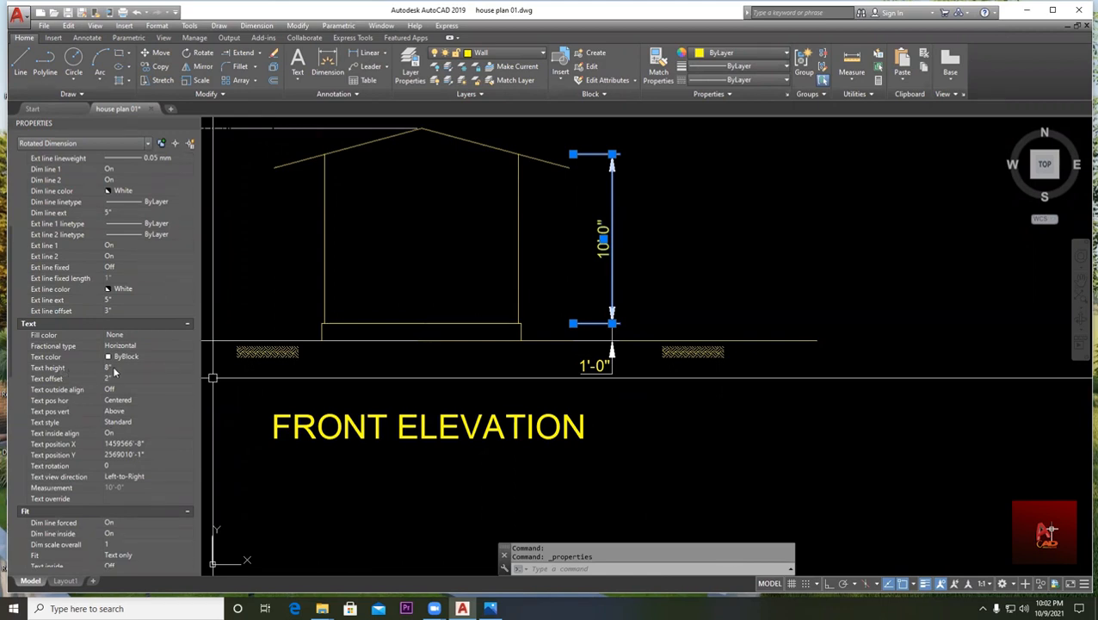
- Set the wall height dimension's text height to 12 inches and deselect it
left_click(115, 368)
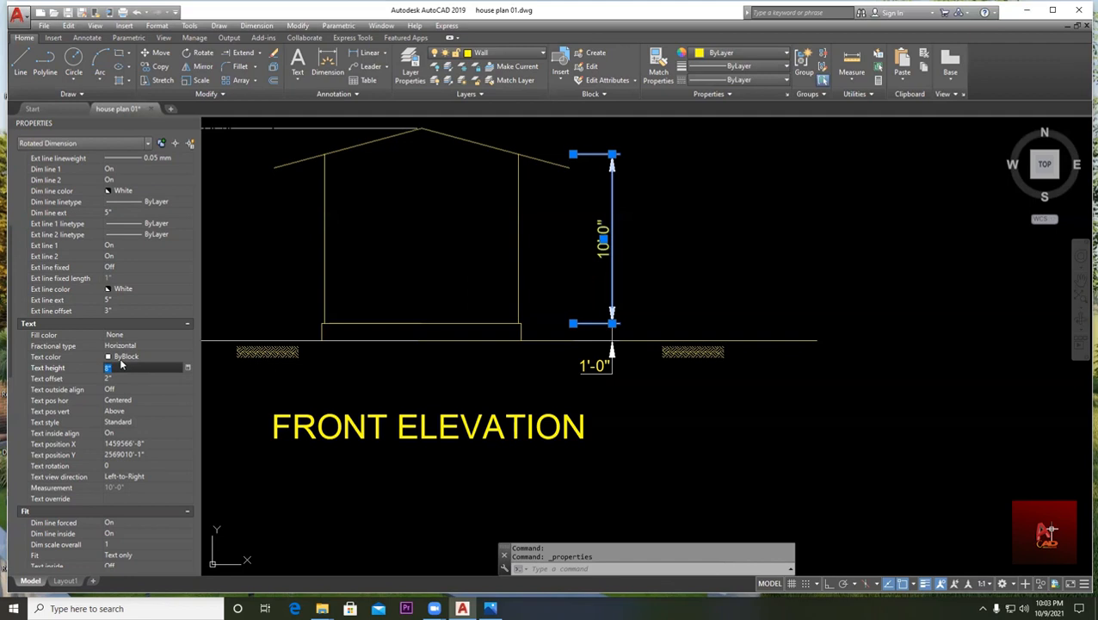
type("12")
key("Tab")
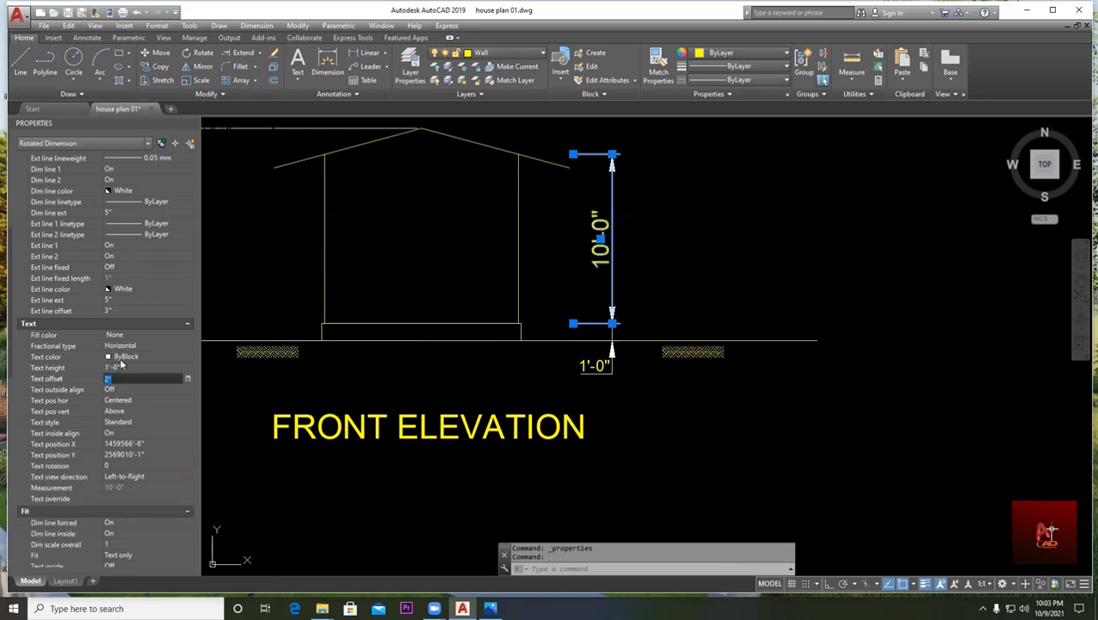
key("Escape")
key("Escape")
- Compare the enlarged wall height text with the other dimensions and close the Properties palette
scroll(619, 280, "down", 2)
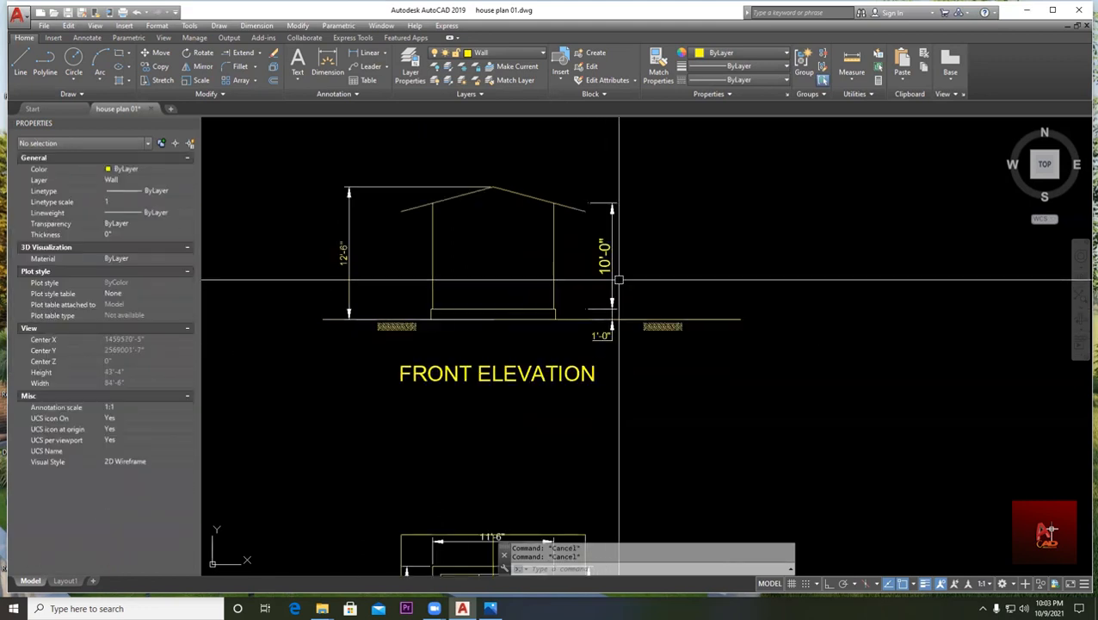
scroll(612, 263, "up", 2)
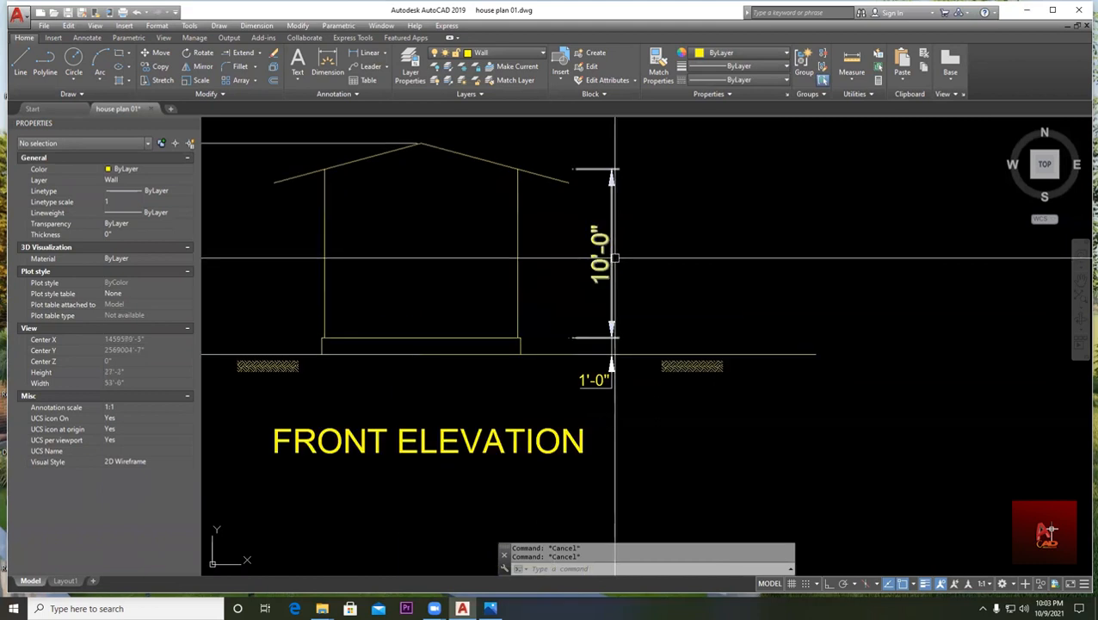
scroll(614, 262, "down", 2)
mouse_move(629, 263)
middle_mouse_down()
mouse_move(705, 269)
mouse_move(652, 225)
middle_mouse_up()
scroll(706, 270, "down", 2)
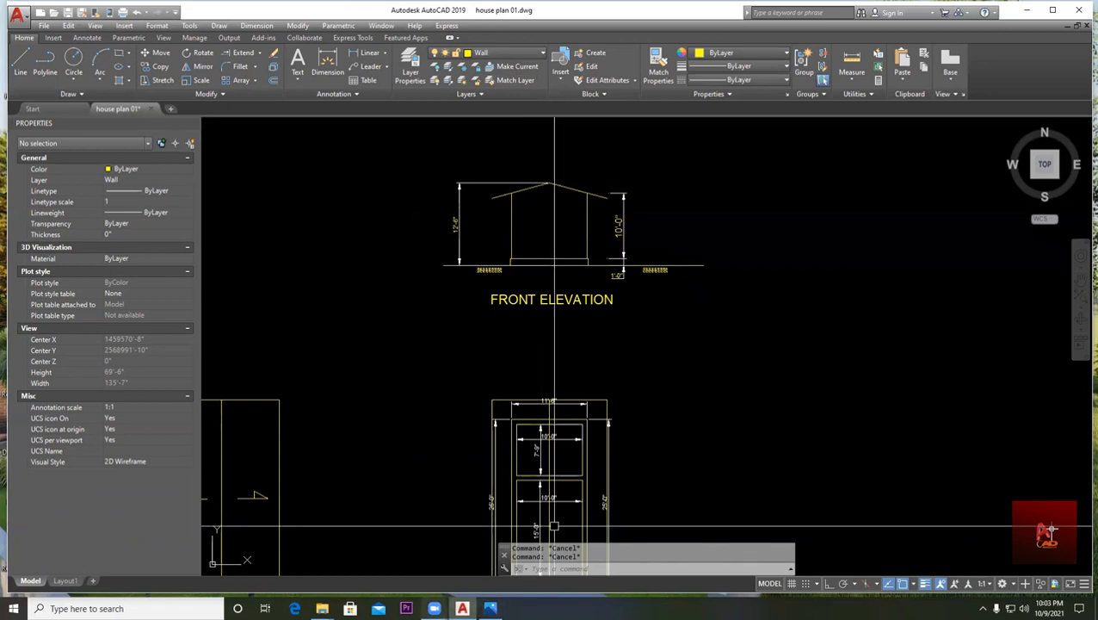
mouse_move(434, 609)
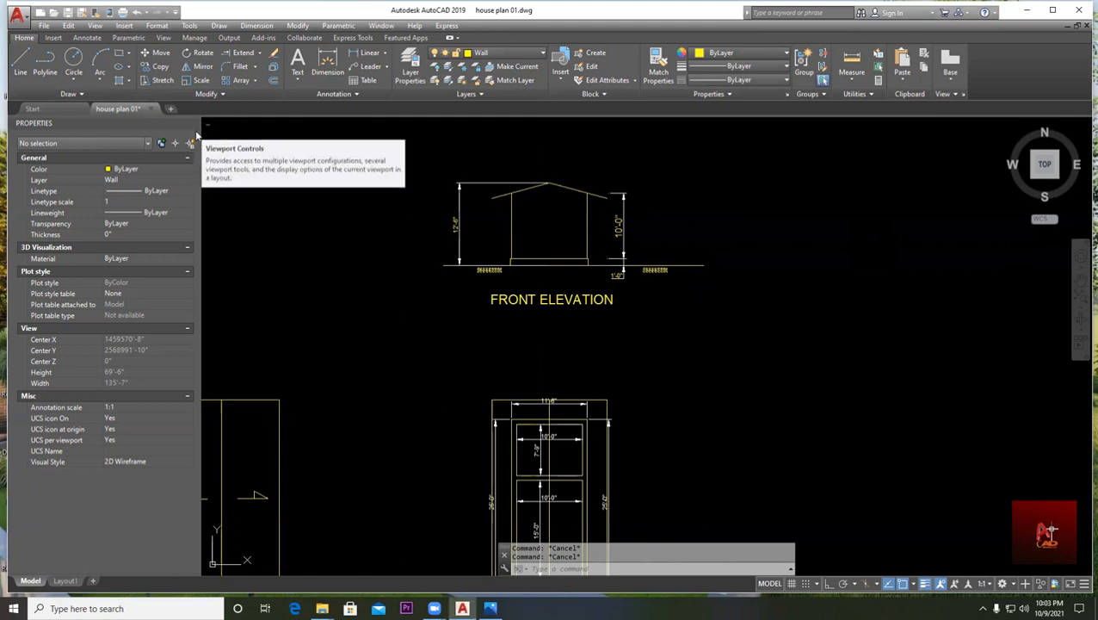
left_click(194, 124)
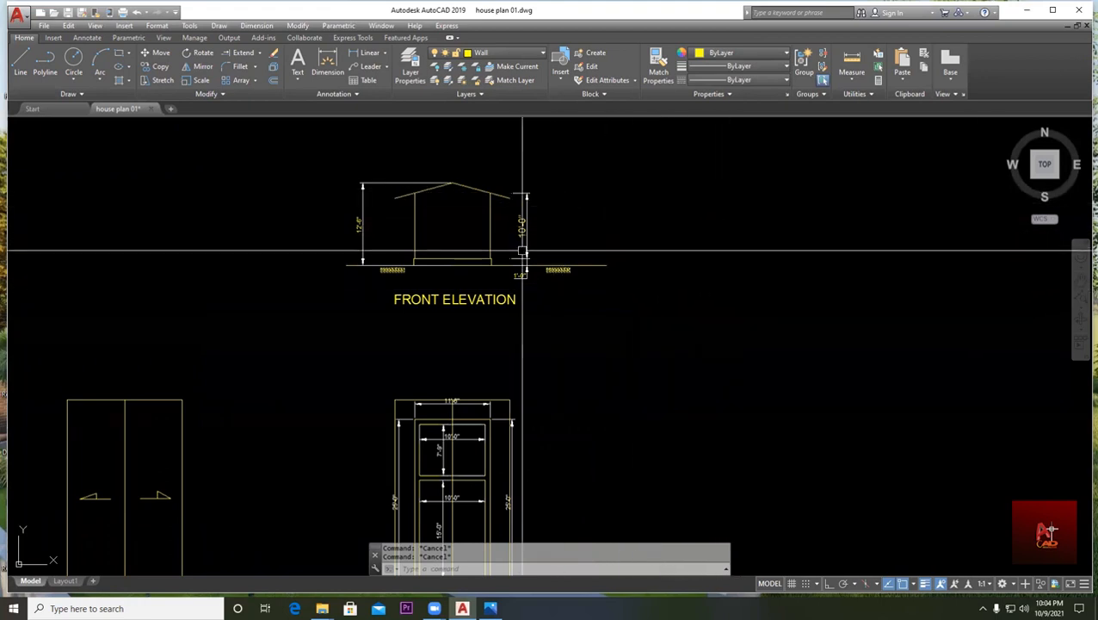
- Erase the wall, plinth and overall height dimensions from the front elevation
scroll(553, 223, "up", 2)
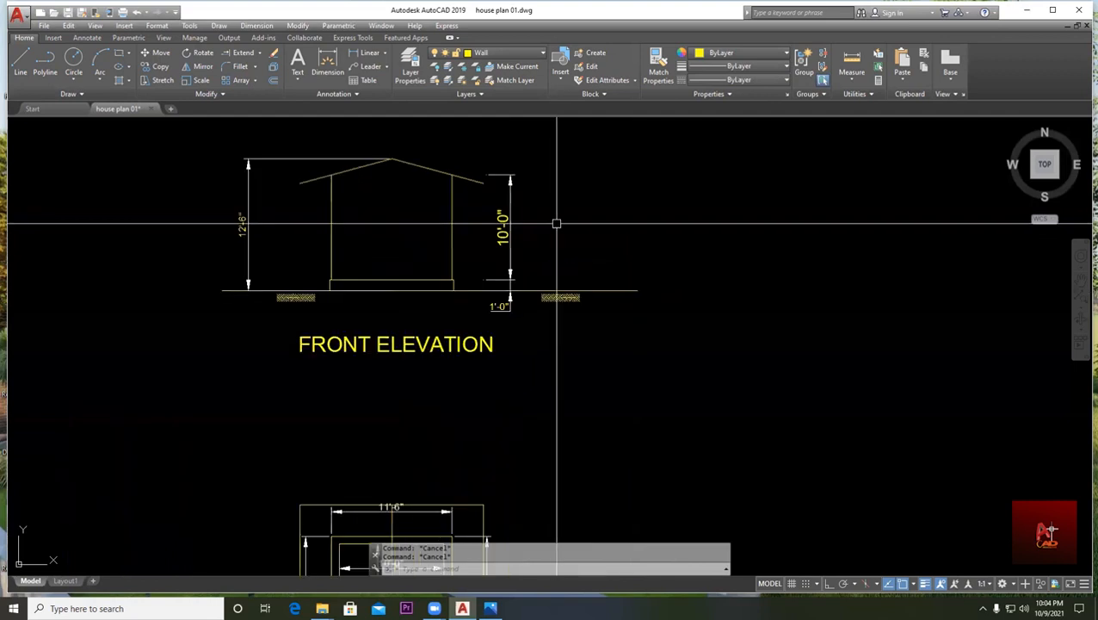
scroll(568, 263, "down", 3)
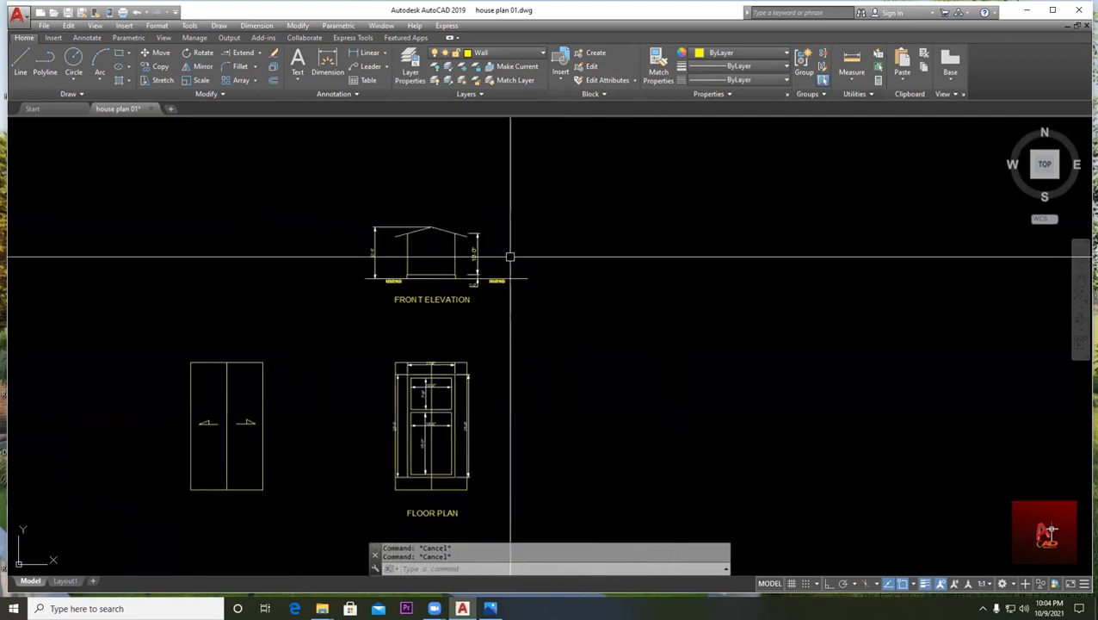
type("e")
key("Return")
scroll(487, 256, "up", 4)
left_click(504, 257)
left_click(442, 239)
left_click(233, 257)
left_click(194, 262)
key("Return")
key("Escape")
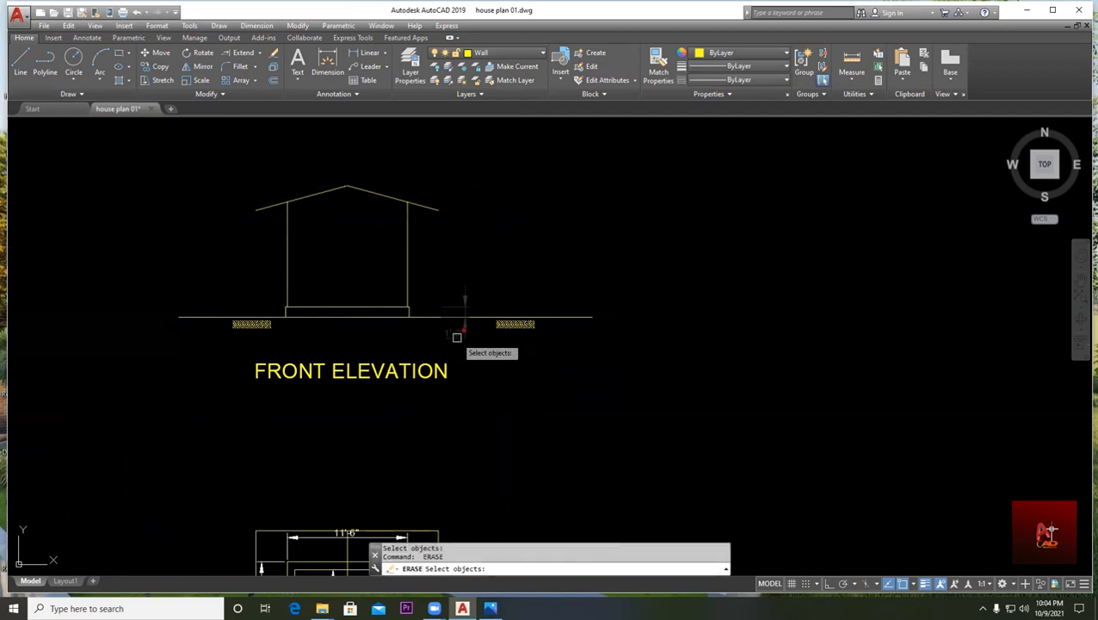
scroll(473, 254, "down", 2)
key("Escape")
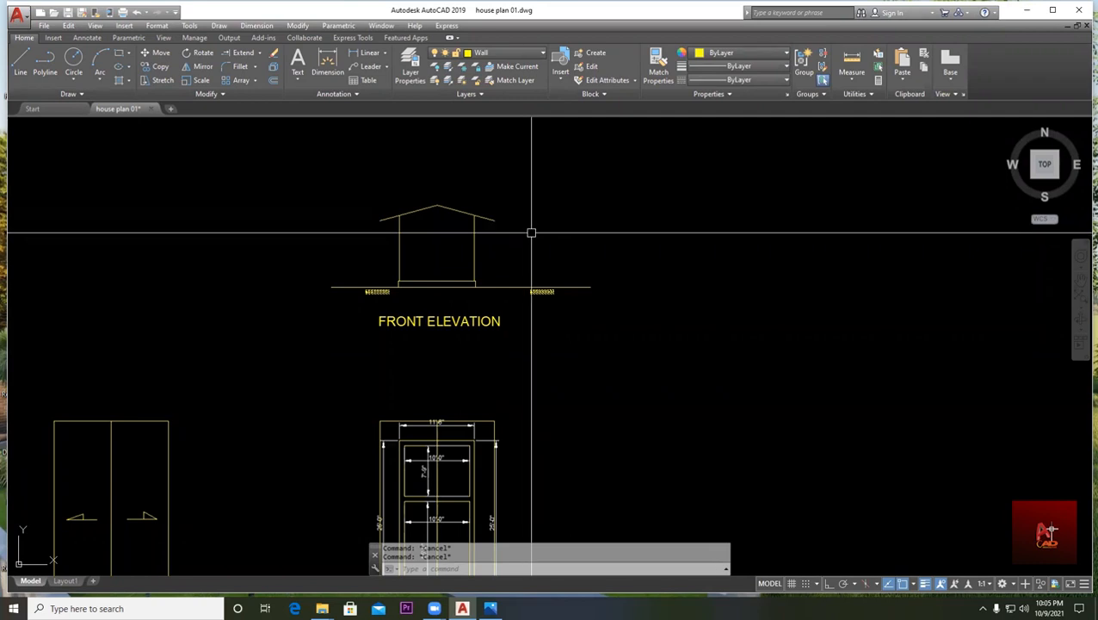
- Add a linear dimension for the right wall's height, from the roof line down to the plinth top
left_click(370, 56)
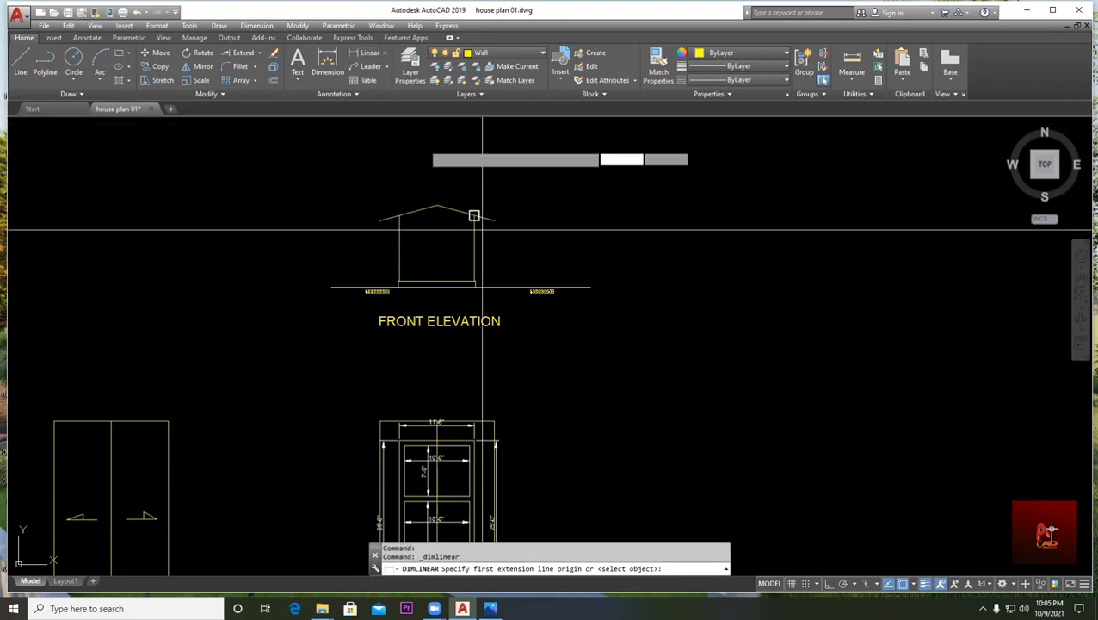
scroll(439, 224, "up", 5)
middle_click_drag(412, 181, 387, 201)
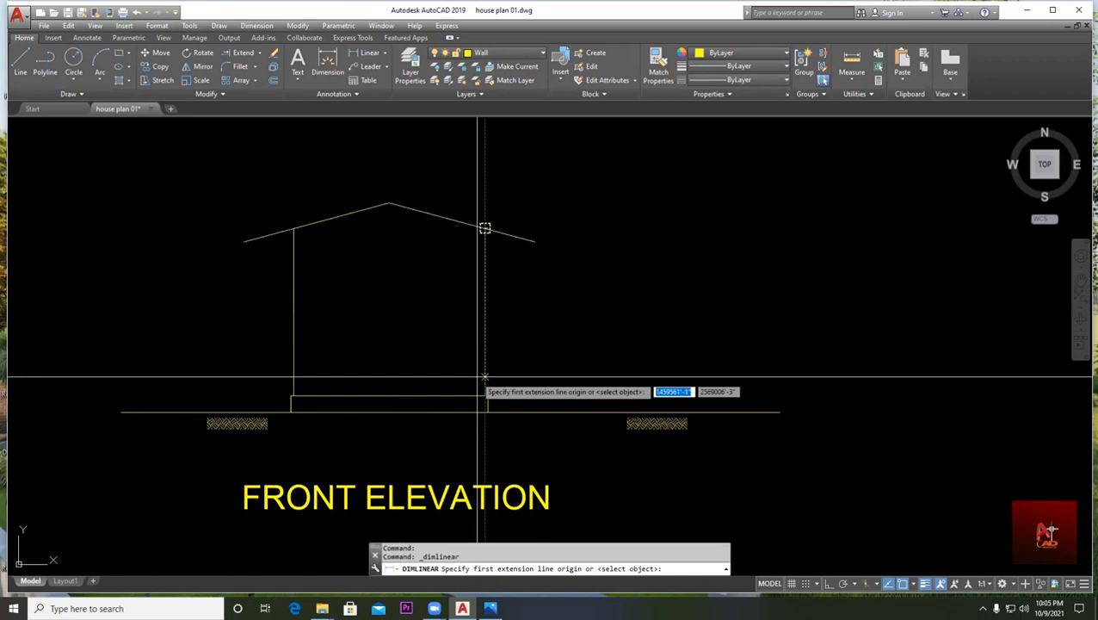
left_click(484, 230)
left_click(485, 395)
left_click(551, 370)
key("Escape")
scroll(469, 245, "up", 2)
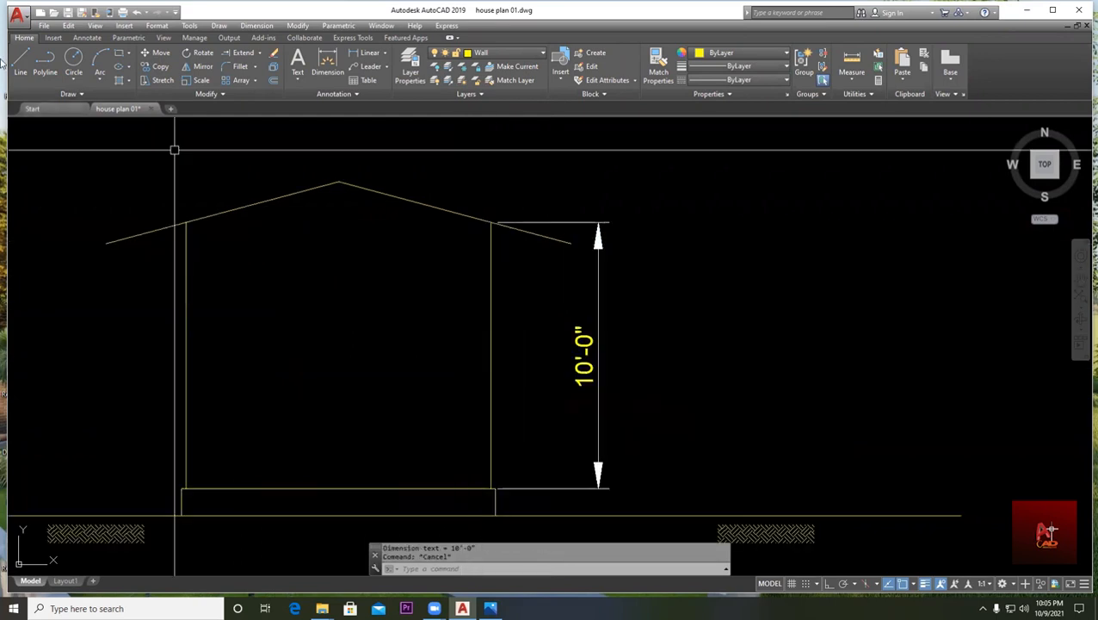
- Draw a horizontal line joining the tops of the left and right walls beneath the roof
left_click(20, 64)
left_click(185, 223)
left_click(490, 222)
key("Escape")
scroll(401, 304, "down", 4)
scroll(402, 330, "up", 2)
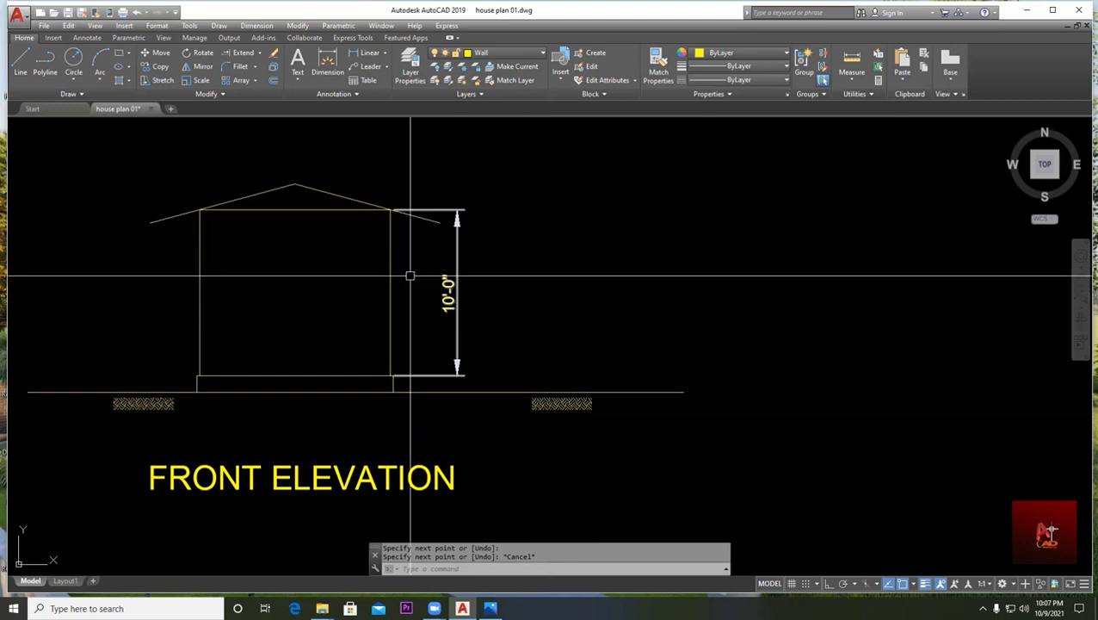
- Erase the linear height dimension beside the front elevation's right wall
scroll(465, 293, "down", 2)
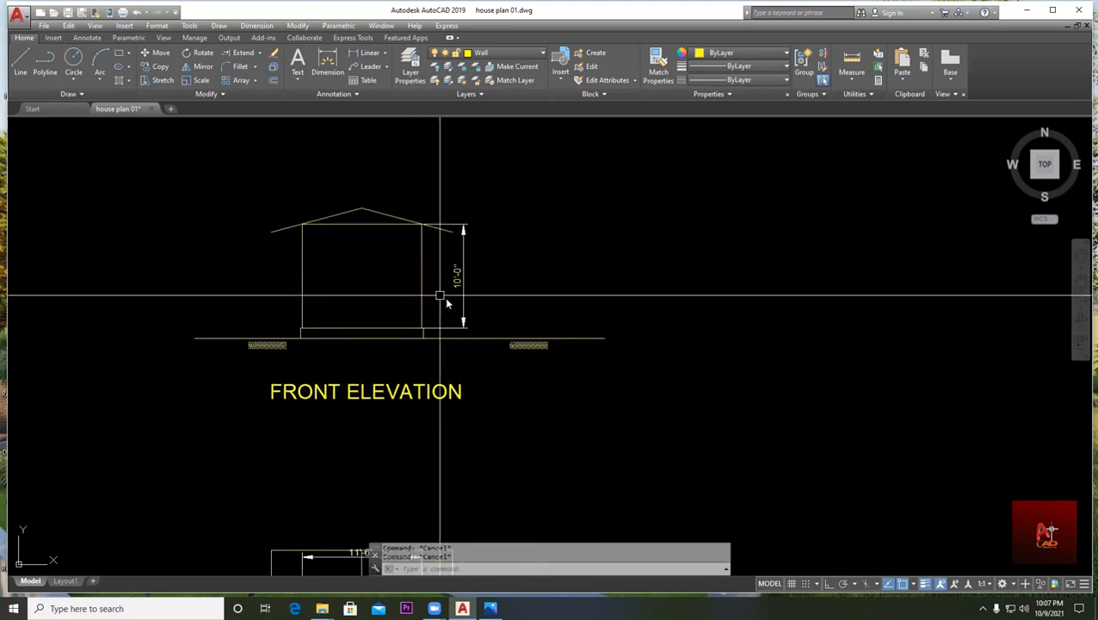
type("e")
key("Return")
scroll(478, 301, "up", 2)
left_click(482, 298)
left_click(437, 266)
key("Return")
key("Escape")
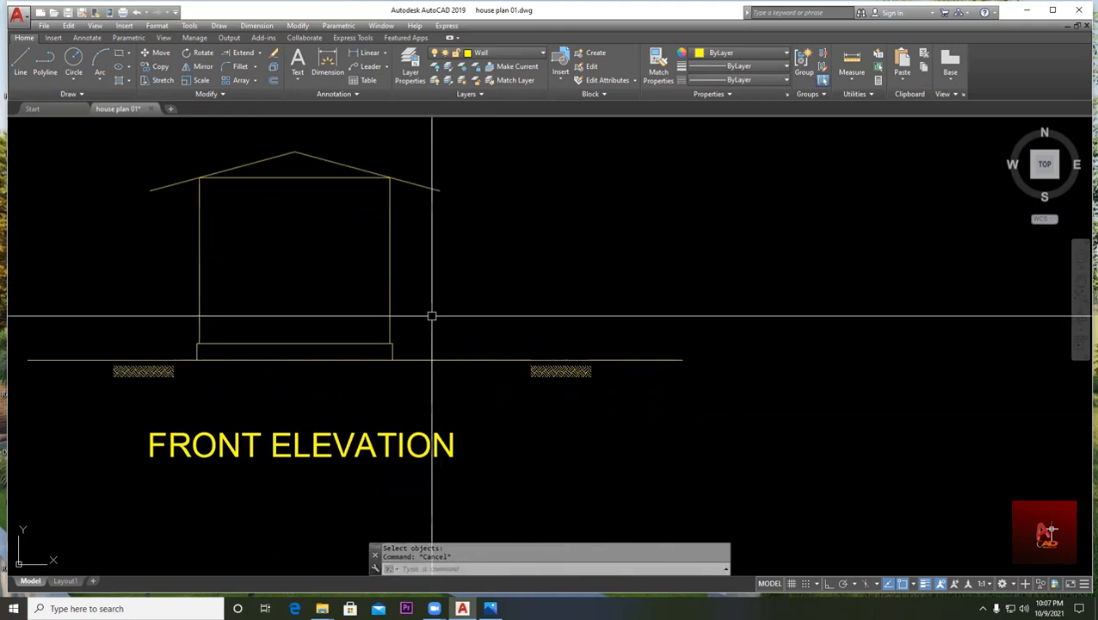
- Examine the front elevation's plinth, ground line and walls close up and in relation to the floor plan
scroll(396, 343, "down", 1)
scroll(436, 326, "up", 2)
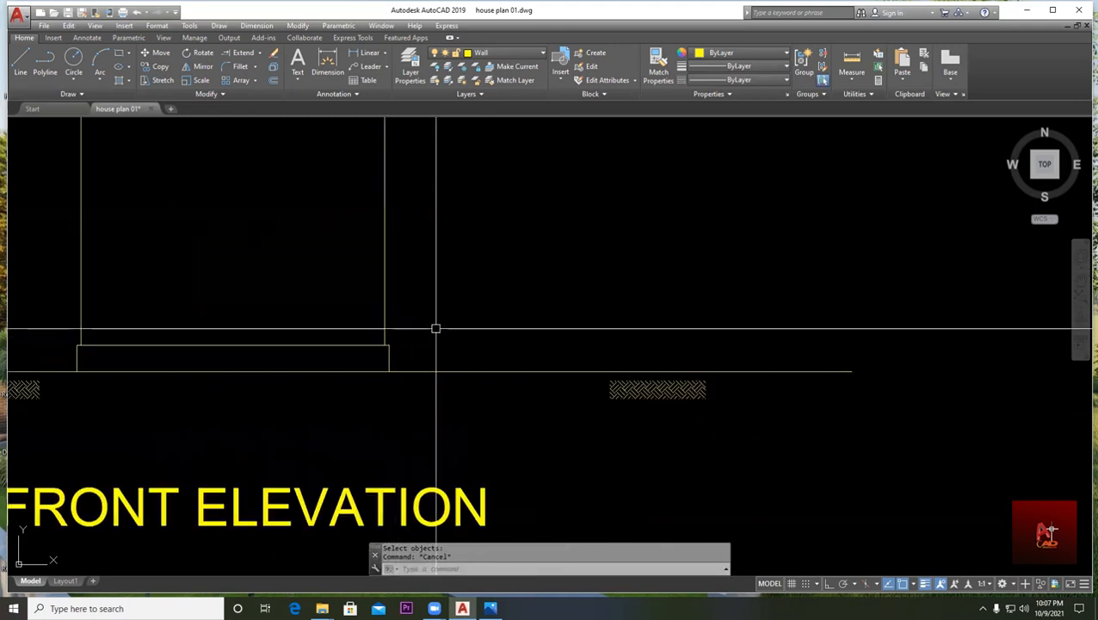
scroll(518, 367, "down", 2)
scroll(464, 354, "up", 1)
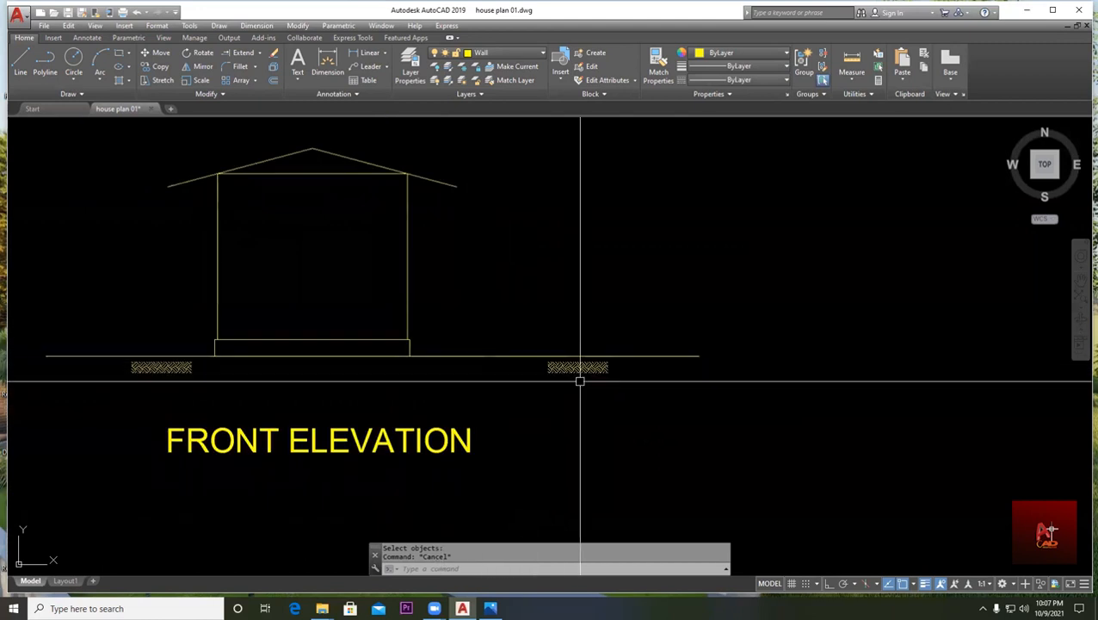
middle_click_drag(603, 367, 591, 367)
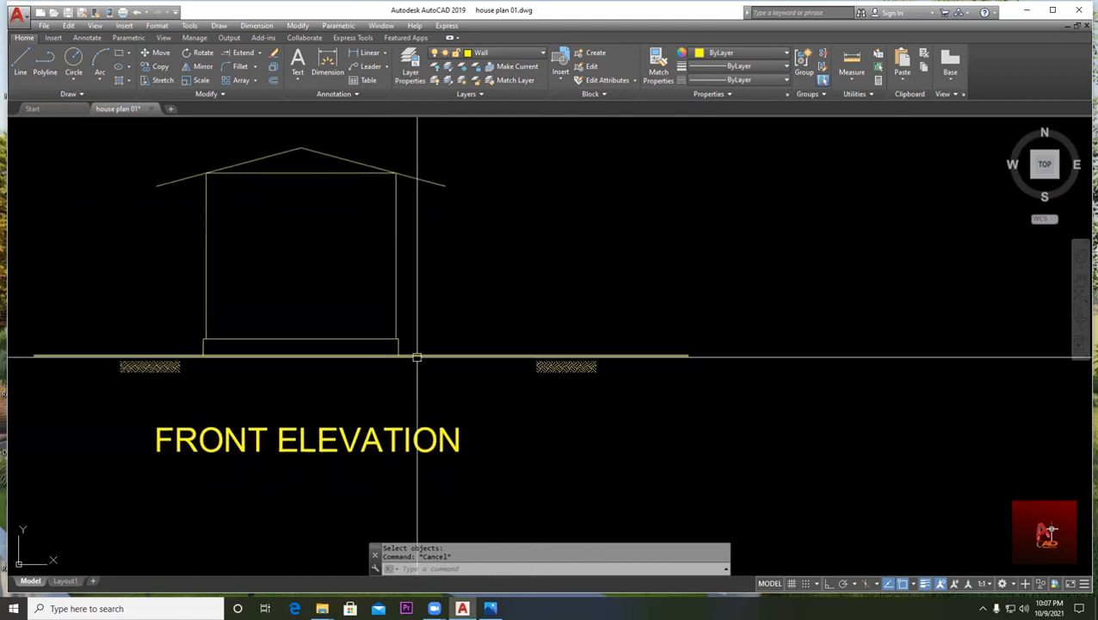
scroll(387, 353, "up", 2)
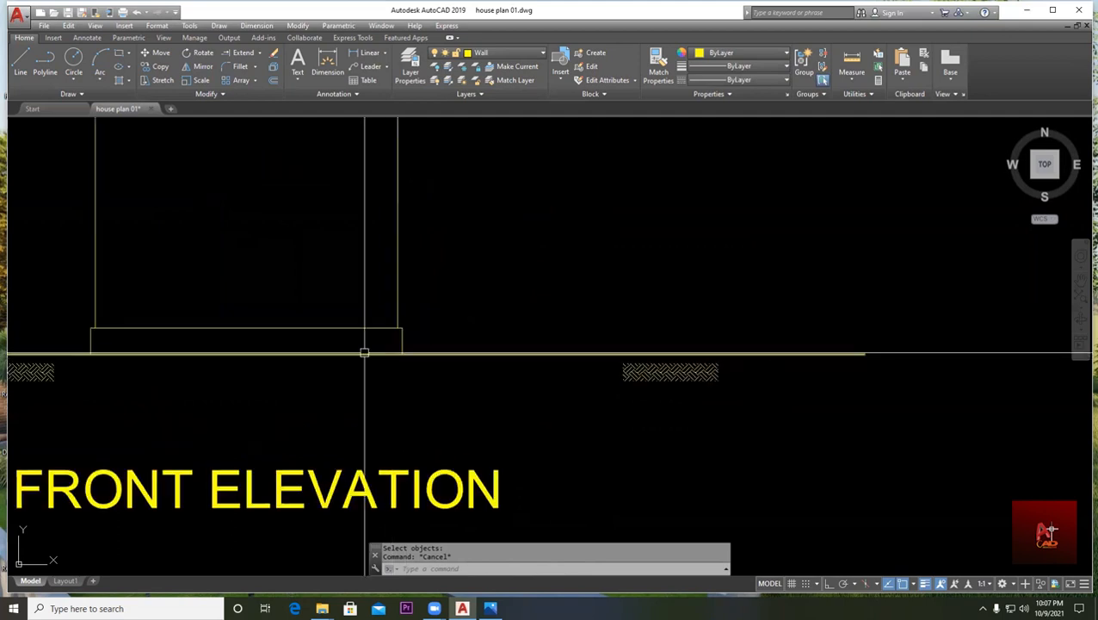
scroll(392, 355, "down", 2)
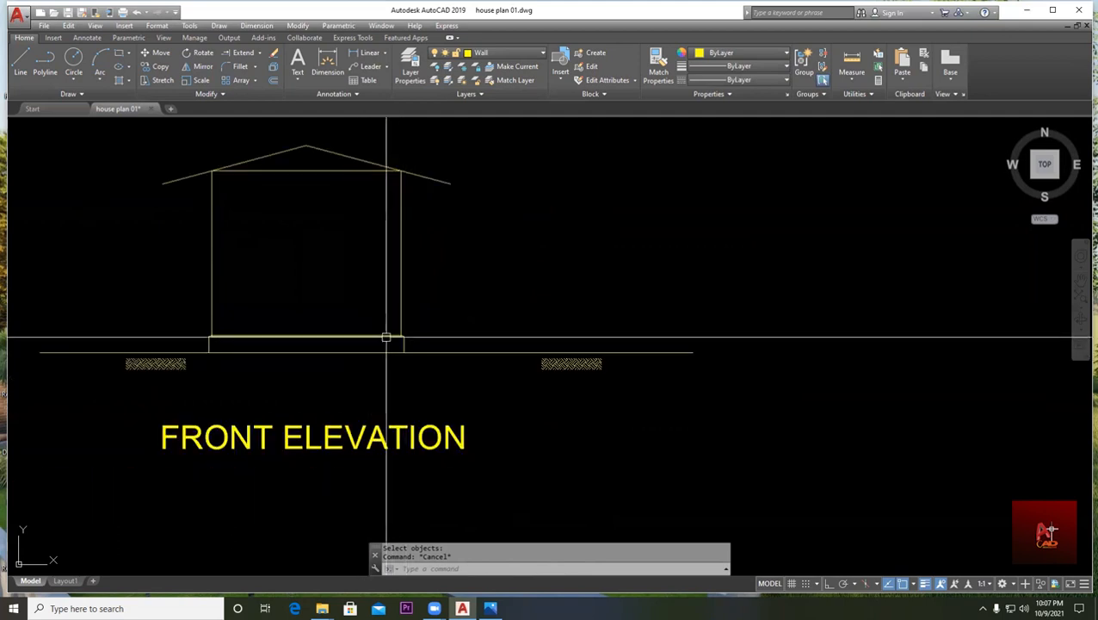
scroll(370, 331, "up", 2)
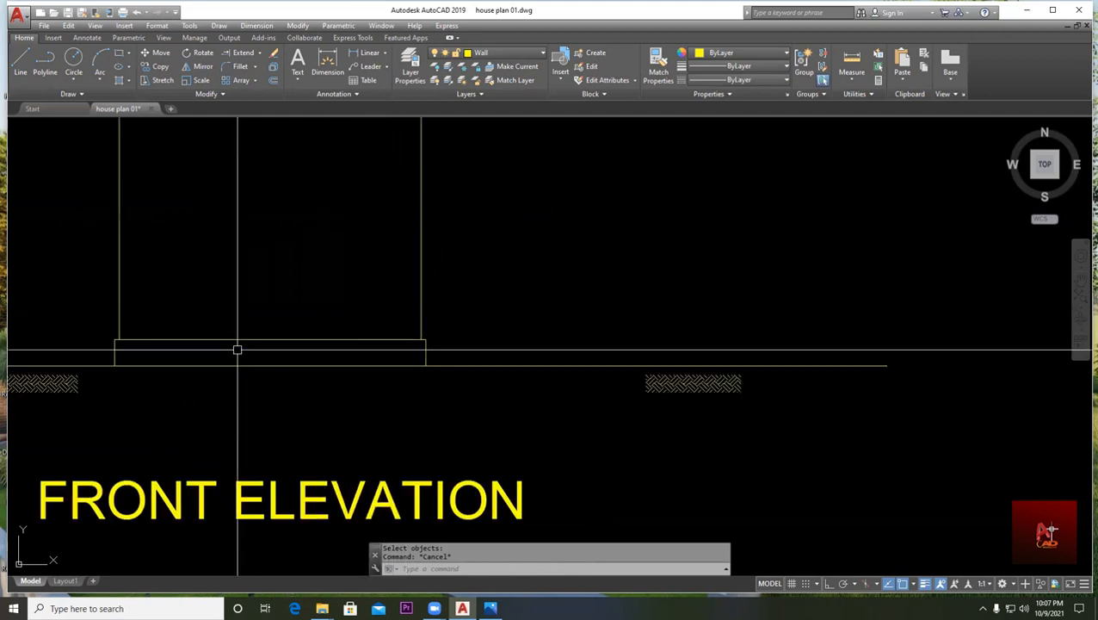
scroll(333, 323, "down", 4)
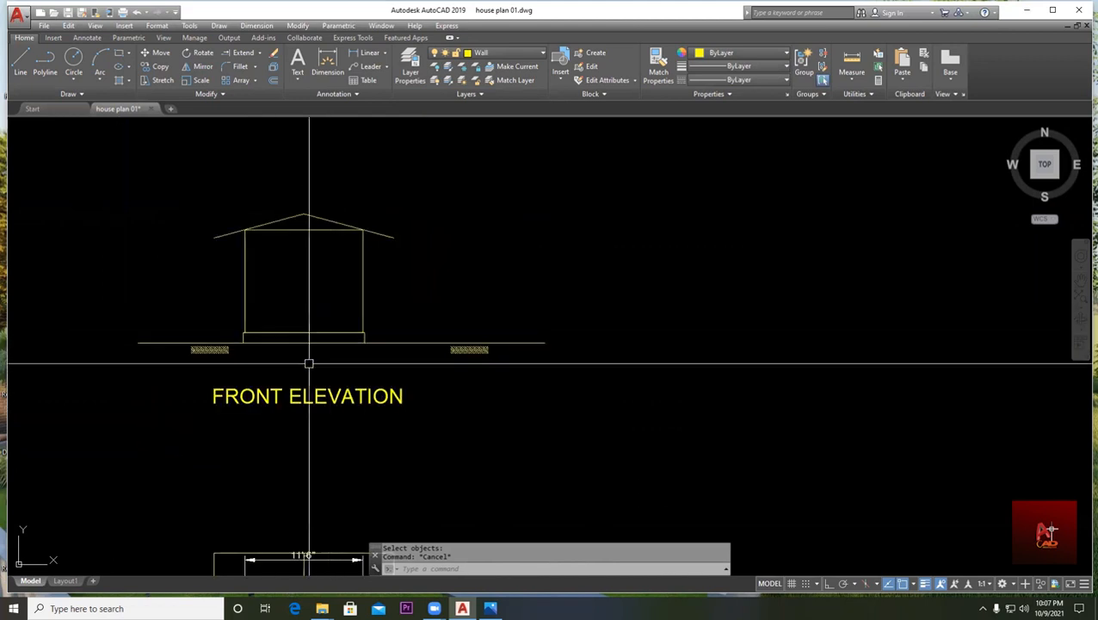
scroll(314, 364, "up", 2)
scroll(316, 364, "down", 4)
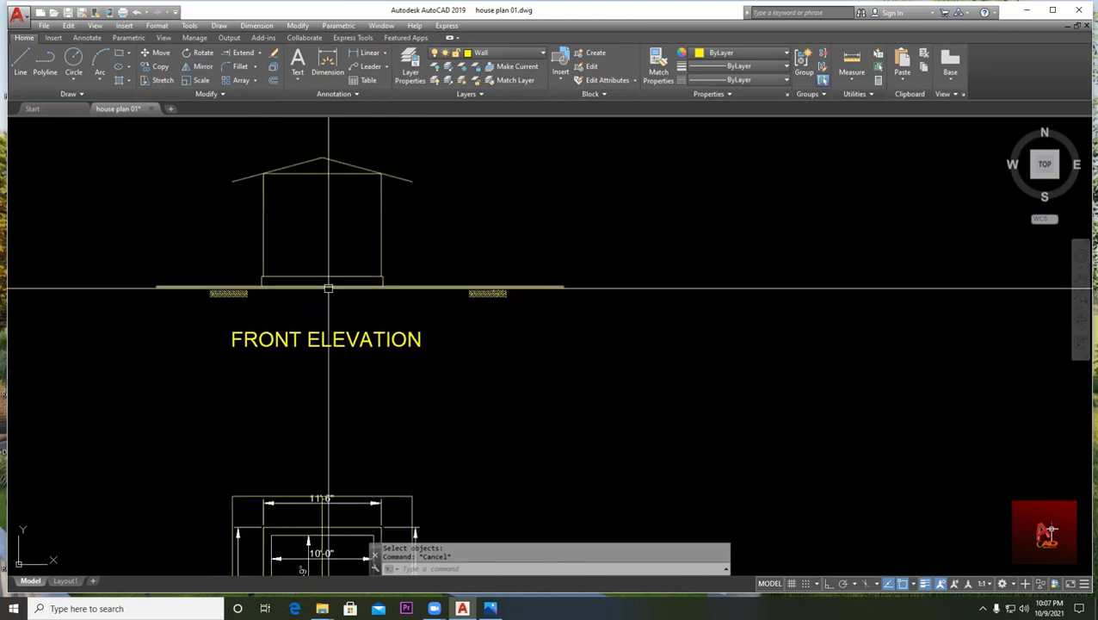
scroll(334, 284, "up", 4)
scroll(421, 272, "up", 2)
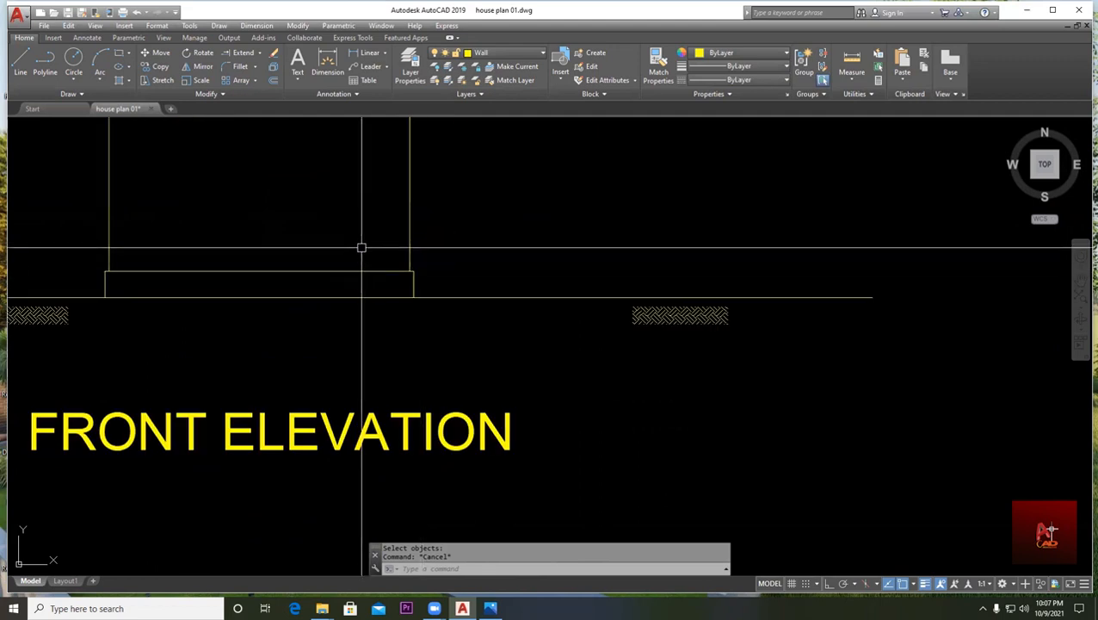
scroll(417, 265, "down", 2)
middle_click_drag(475, 262, 422, 276)
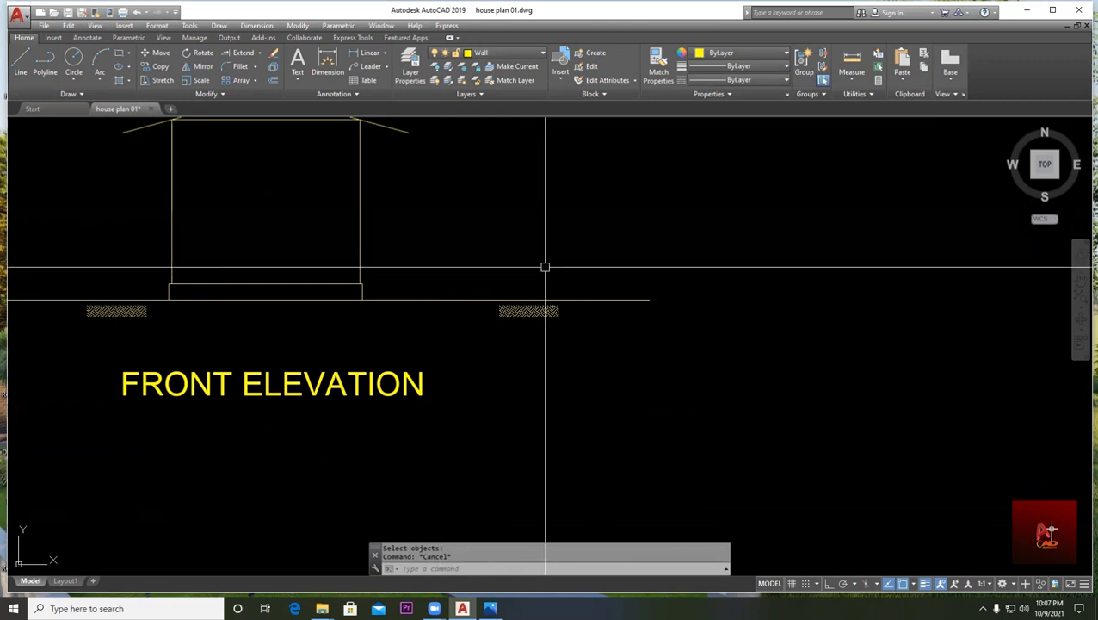
- Add a linear dimension for the plinth's height beside its right end, from the plinth top down to the ground line
left_click(368, 53)
scroll(345, 298, "up", 2)
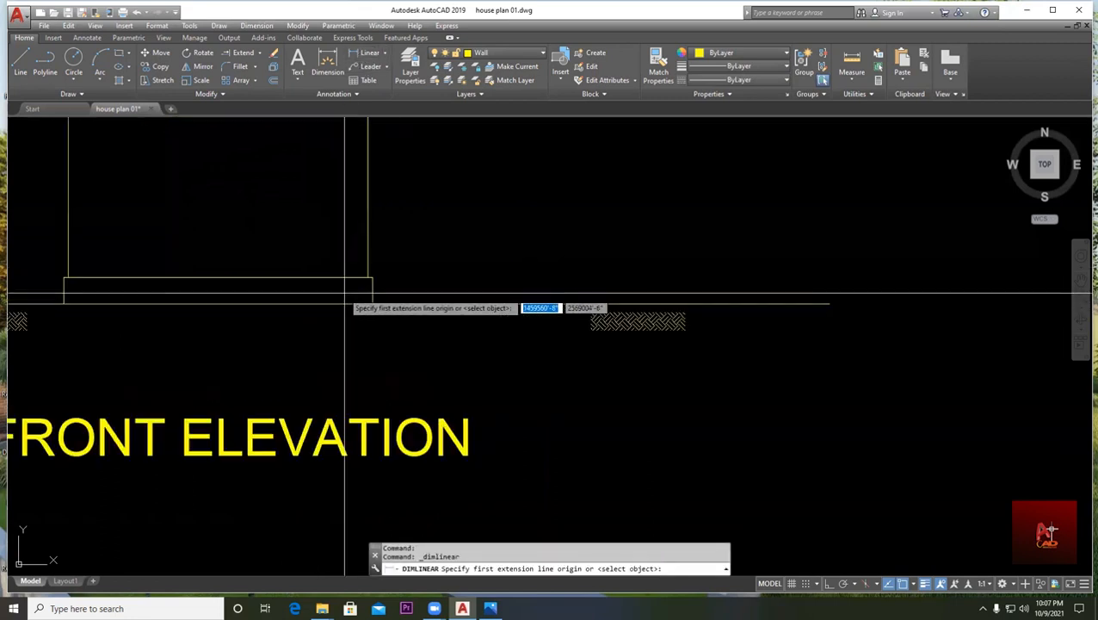
scroll(345, 298, "up", 1)
left_click(384, 265)
left_click(383, 307)
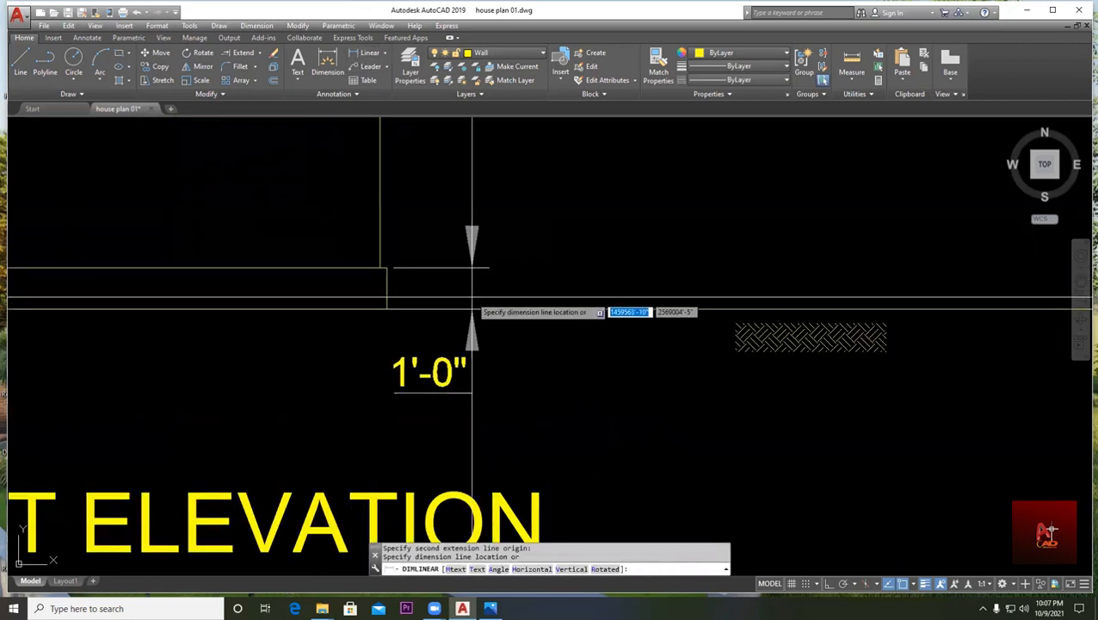
scroll(490, 306, "down", 4)
middle_click_drag(509, 297, 362, 265)
left_click(356, 248)
scroll(327, 254, "up", 2)
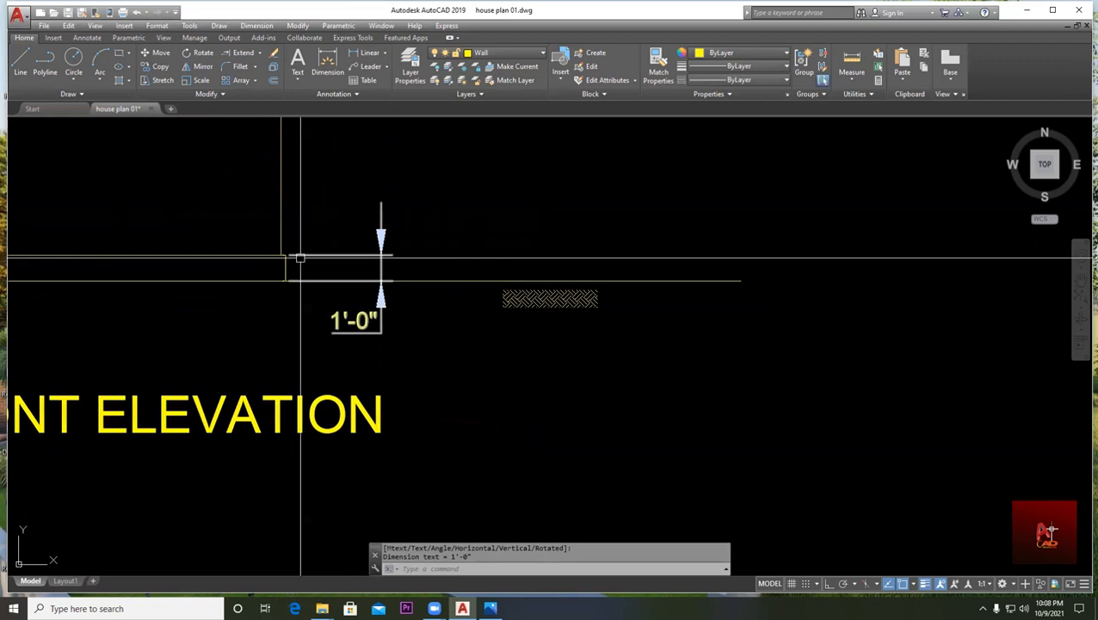
scroll(343, 269, "down", 2)
scroll(284, 271, "up", 2)
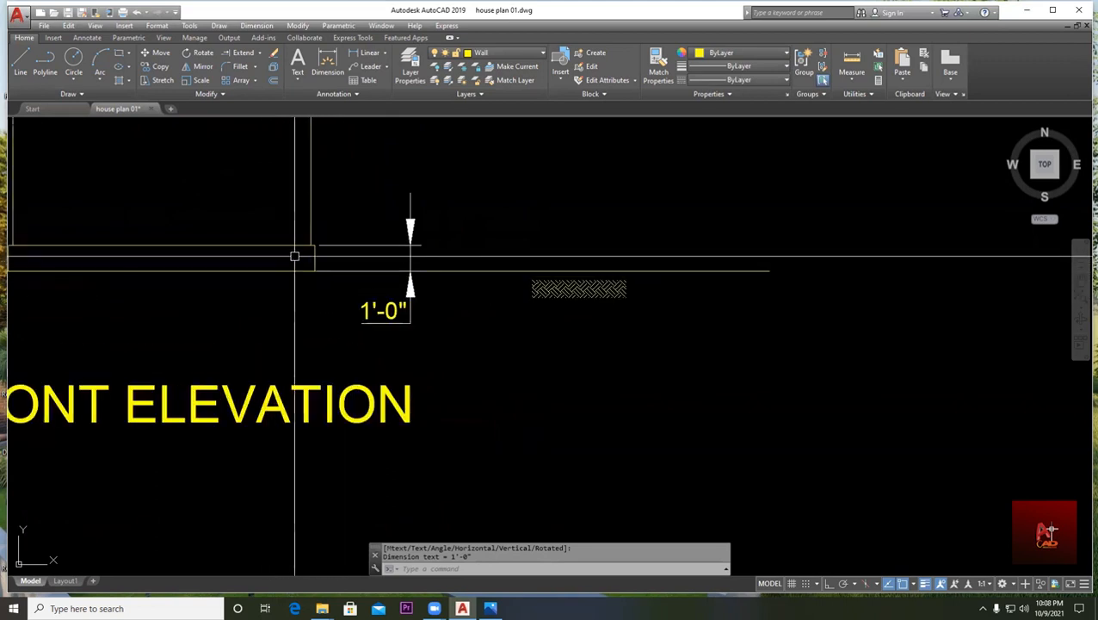
scroll(297, 295, "down", 2)
middle_click_drag(297, 295, 420, 273)
key("Escape")
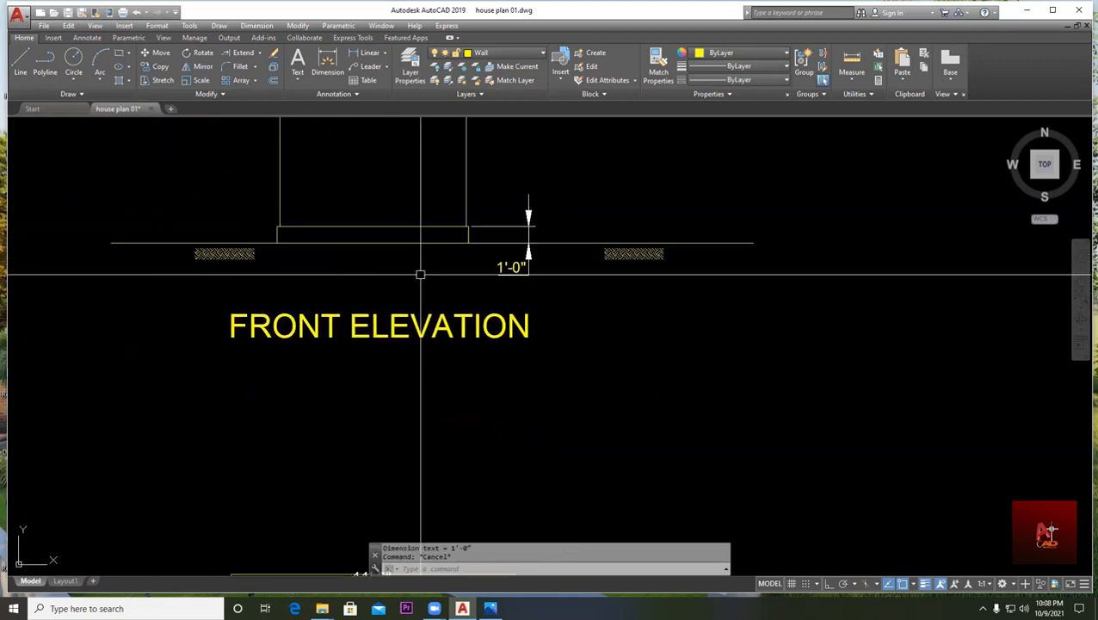
- Erase the linear height dimension beside the front elevation's plinth
type("e")
key("Return")
left_click(529, 236)
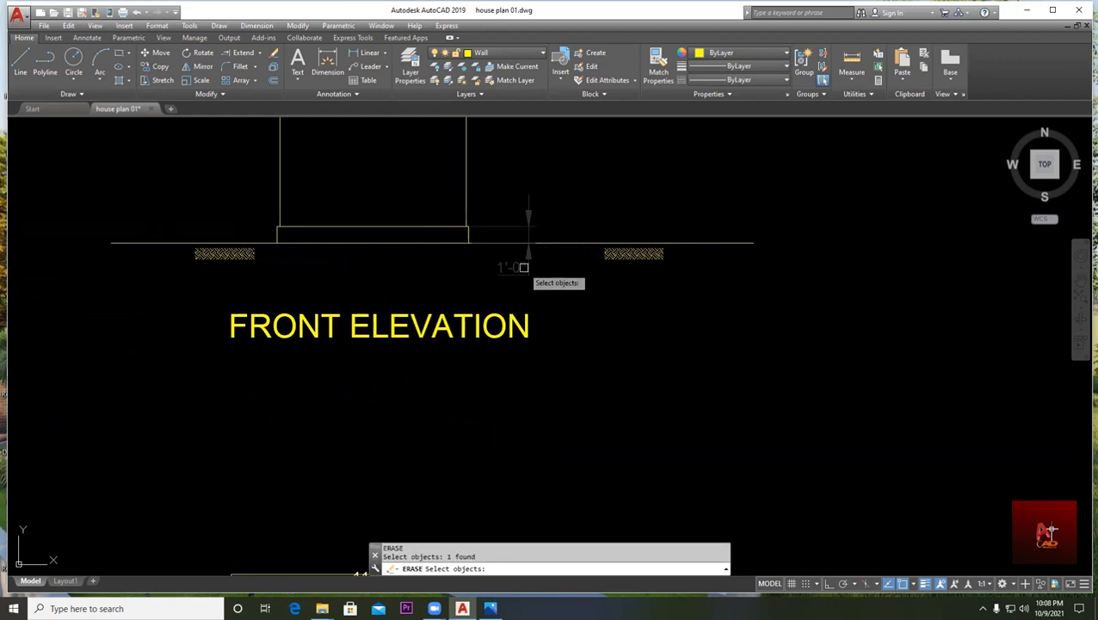
scroll(523, 267, "down", 3)
- Examine the front elevation and its title in relation to the floor plan and the roof plan
scroll(466, 220, "up", 2)
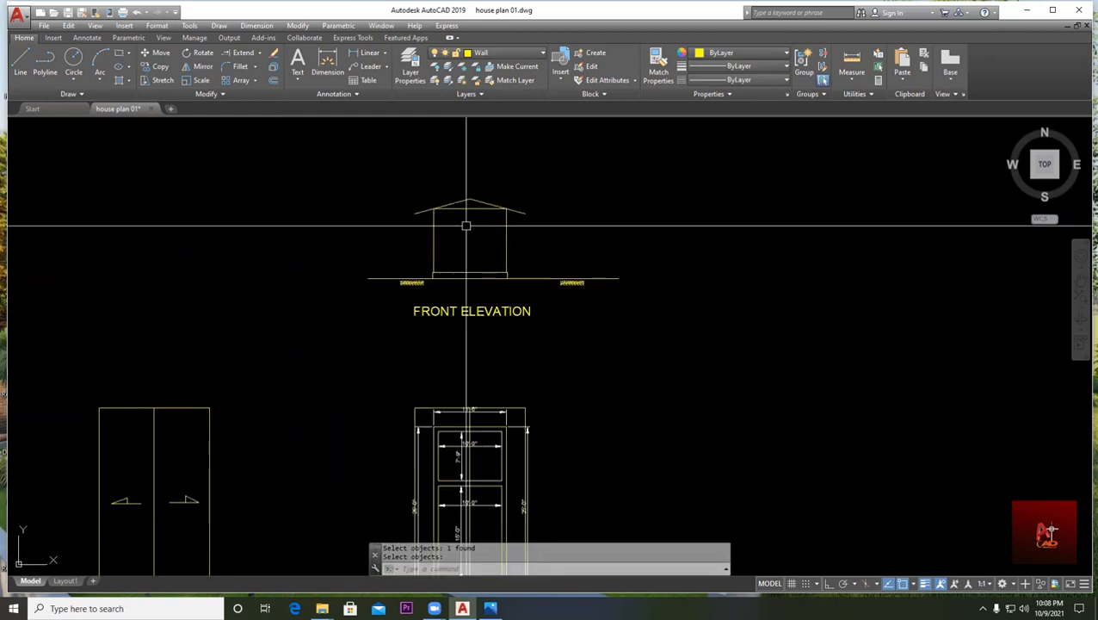
scroll(480, 204, "up", 4)
middle_click_drag(623, 282, 535, 285)
middle_click_drag(239, 155, 215, 176)
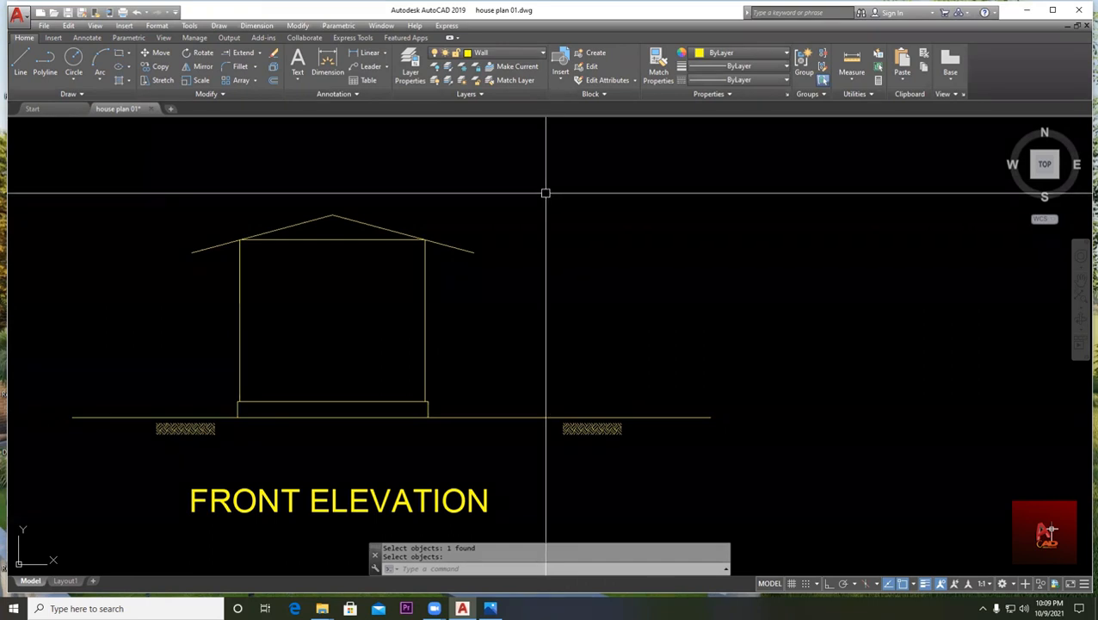
scroll(542, 191, "down", 5)
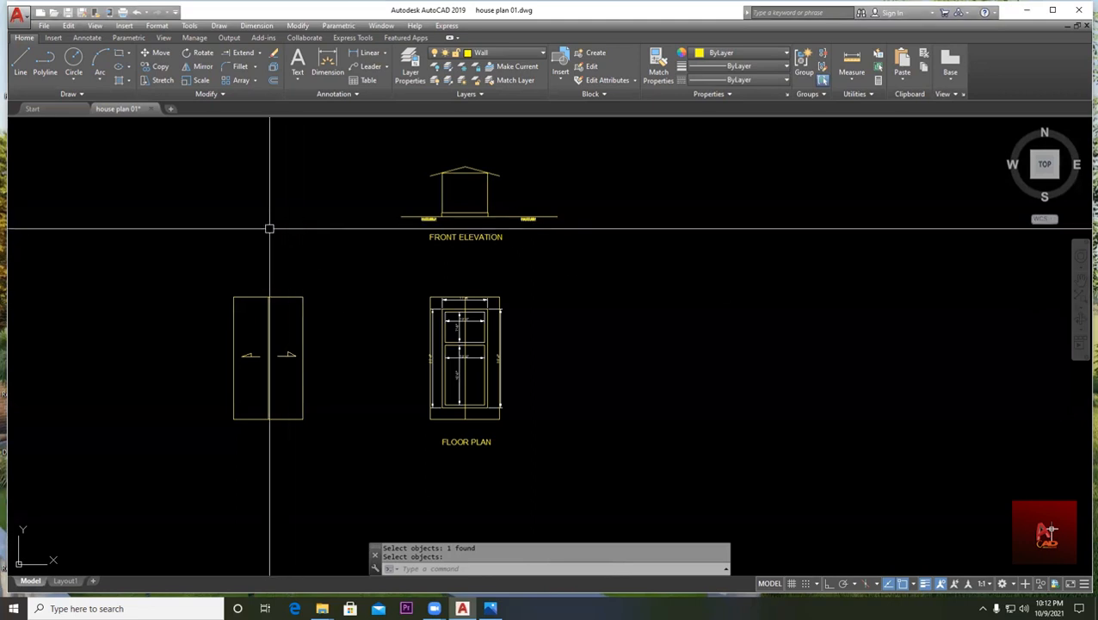
middle_click_drag(345, 204, 352, 222)
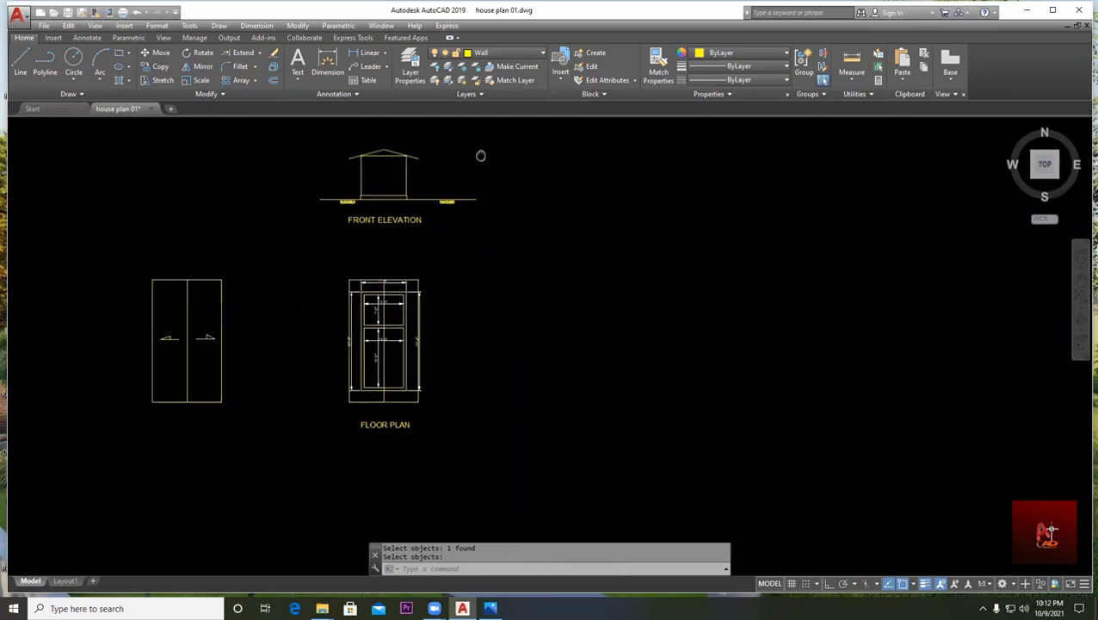
scroll(405, 294, "down", 8)
scroll(360, 206, "up", 8)
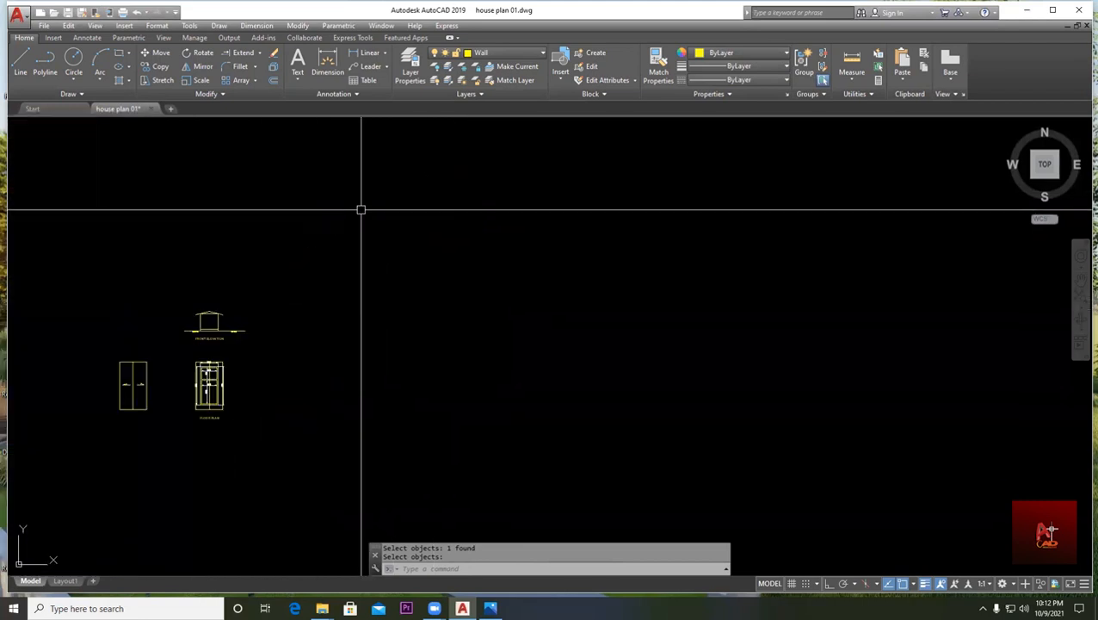
middle_click_drag(361, 206, 427, 241)
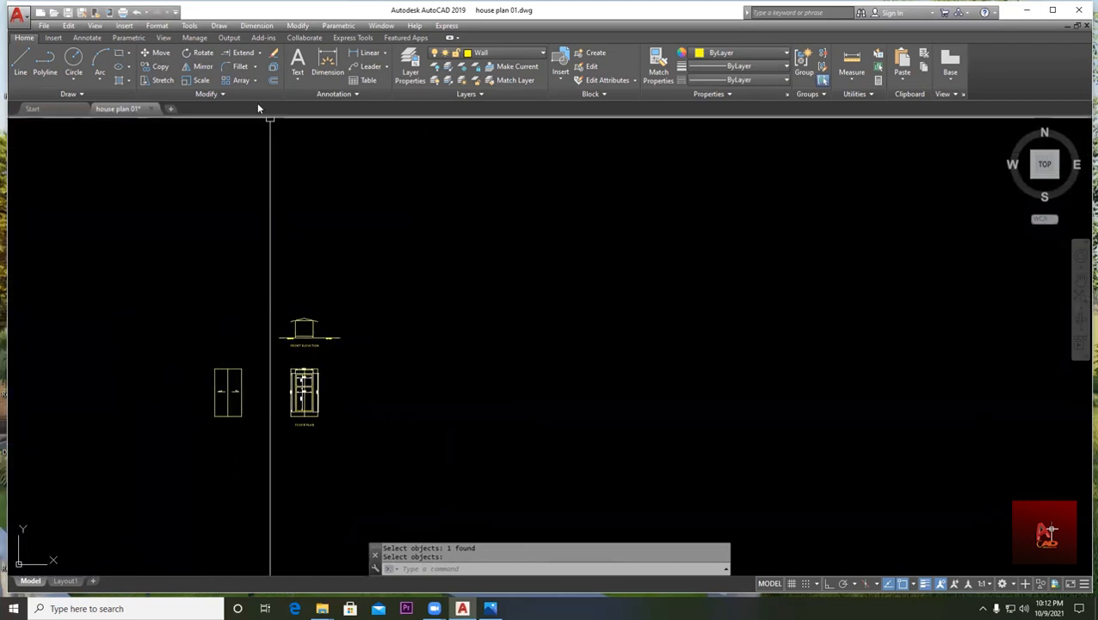
scroll(294, 365, "up", 8)
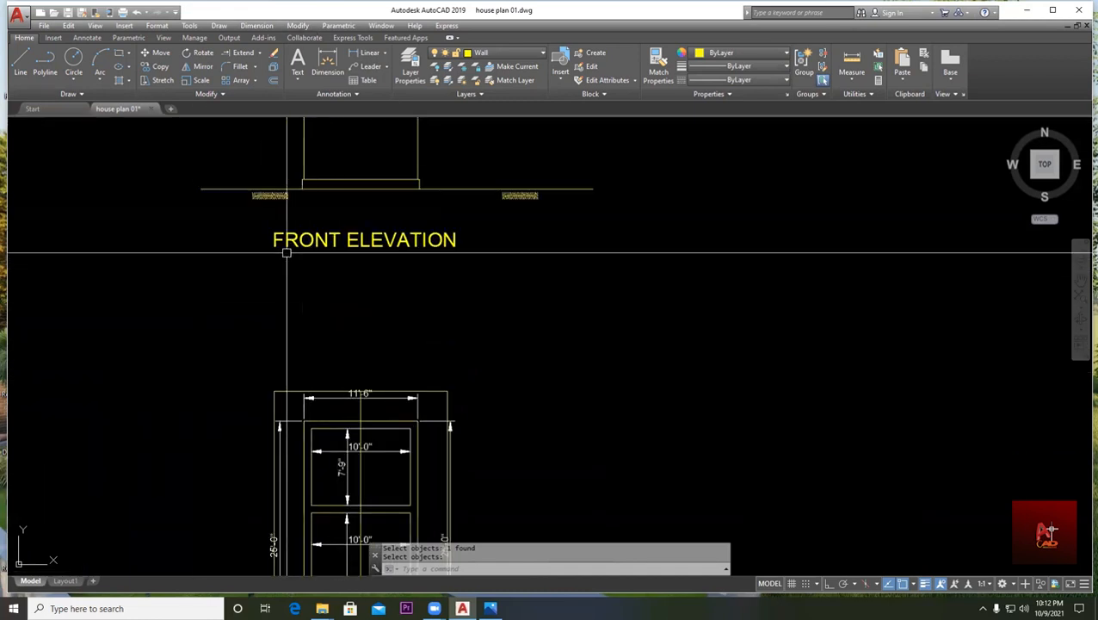
middle_click_drag(319, 257, 429, 277)
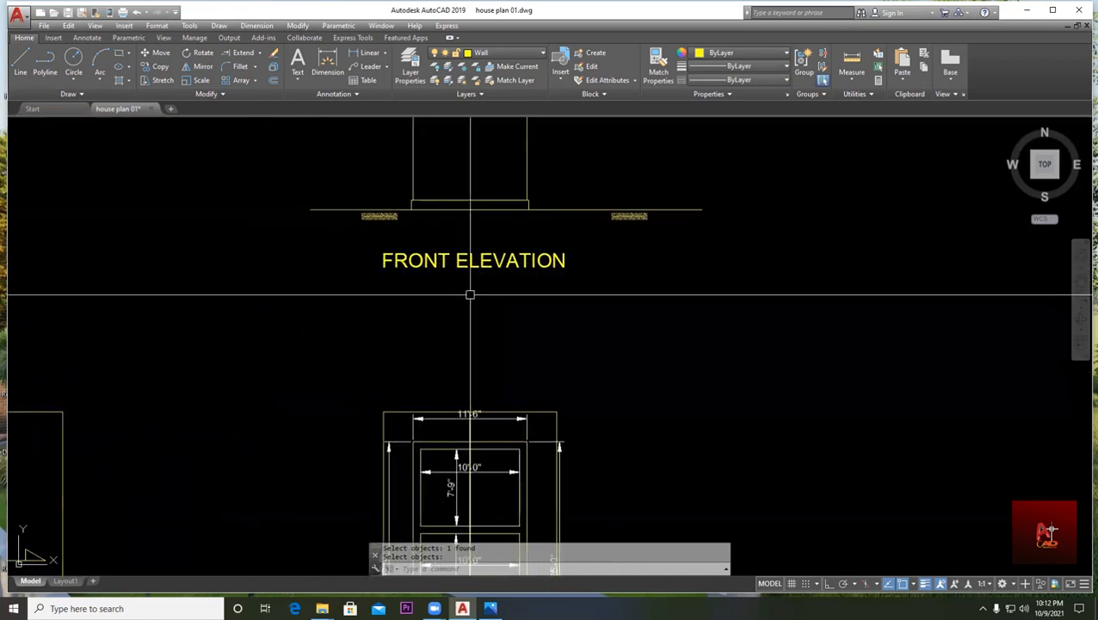
mouse_move(424, 260)
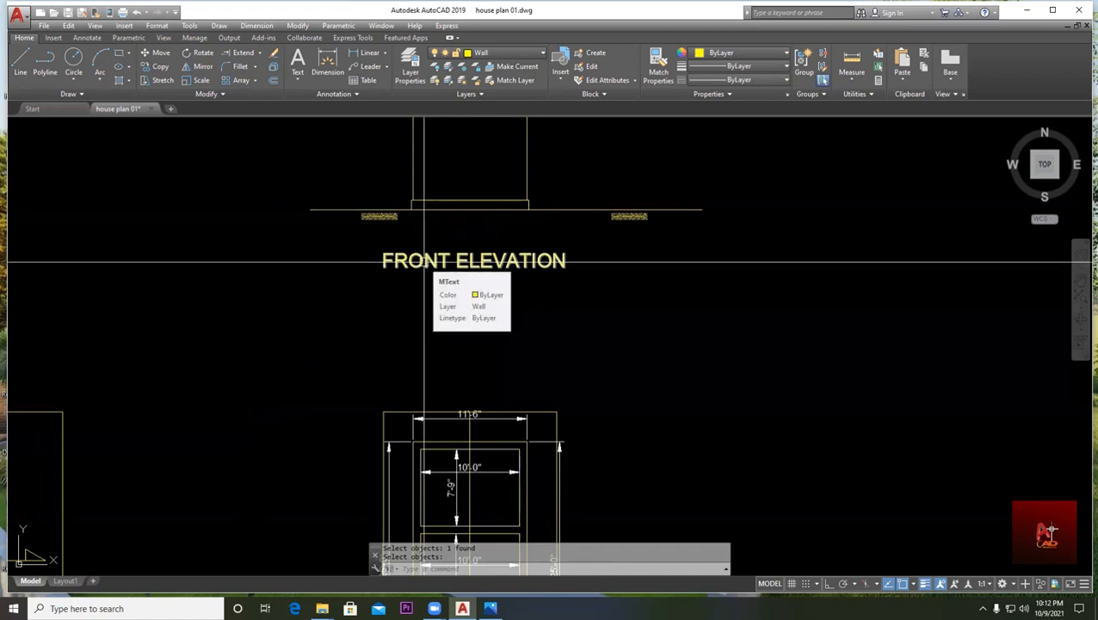
left_click(425, 258)
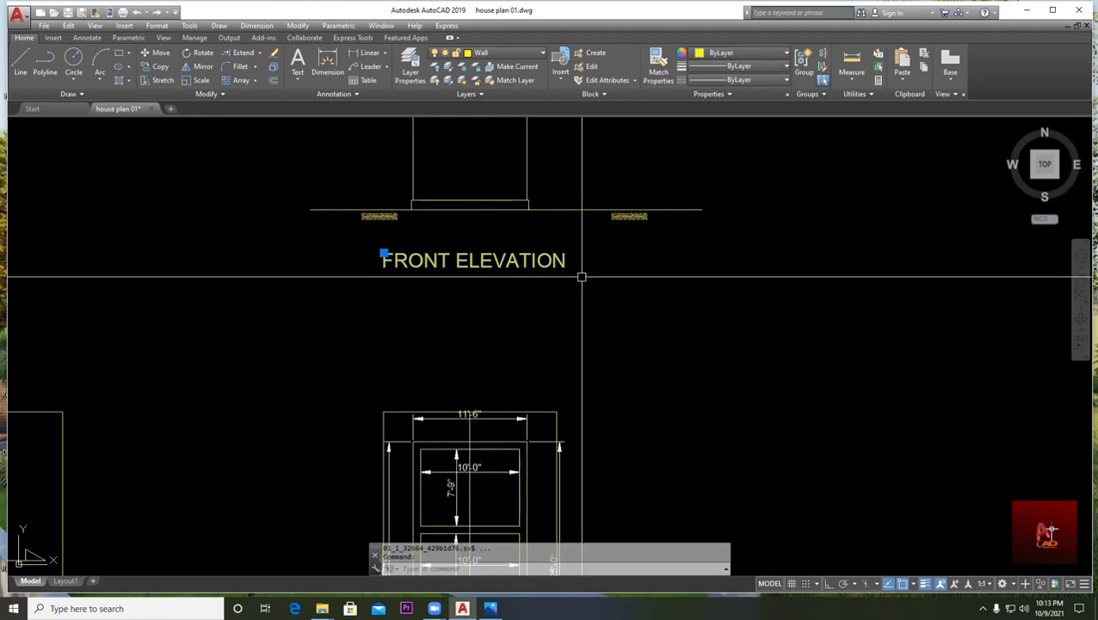
key("Escape")
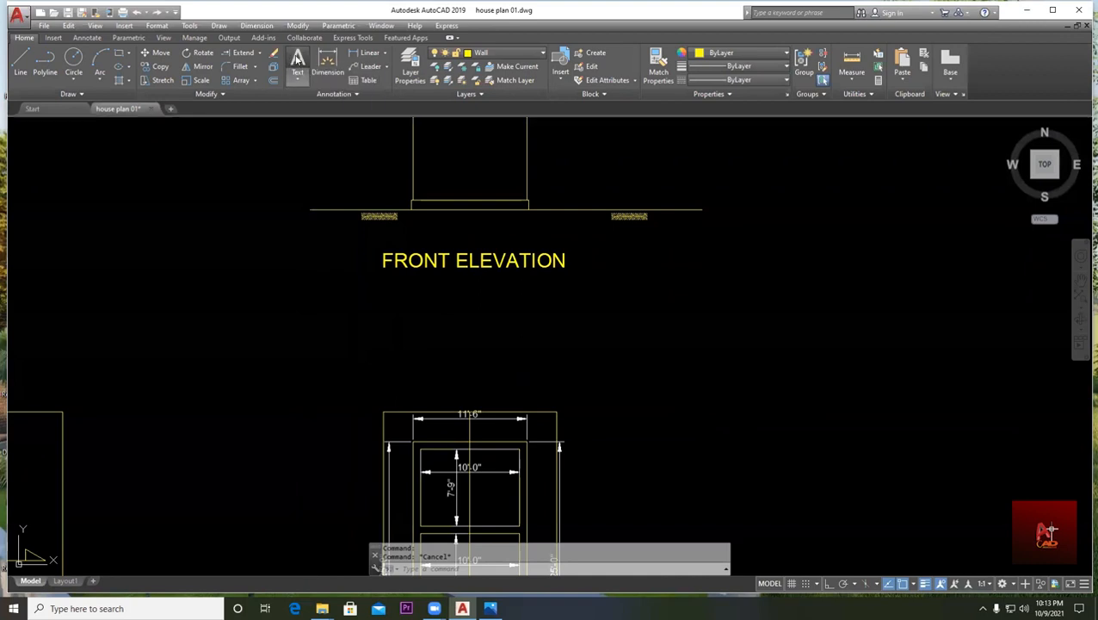
- Add the multiline text DRFGDFRGF beneath the FRONT ELEVATION title
left_click(298, 62)
left_click(396, 293)
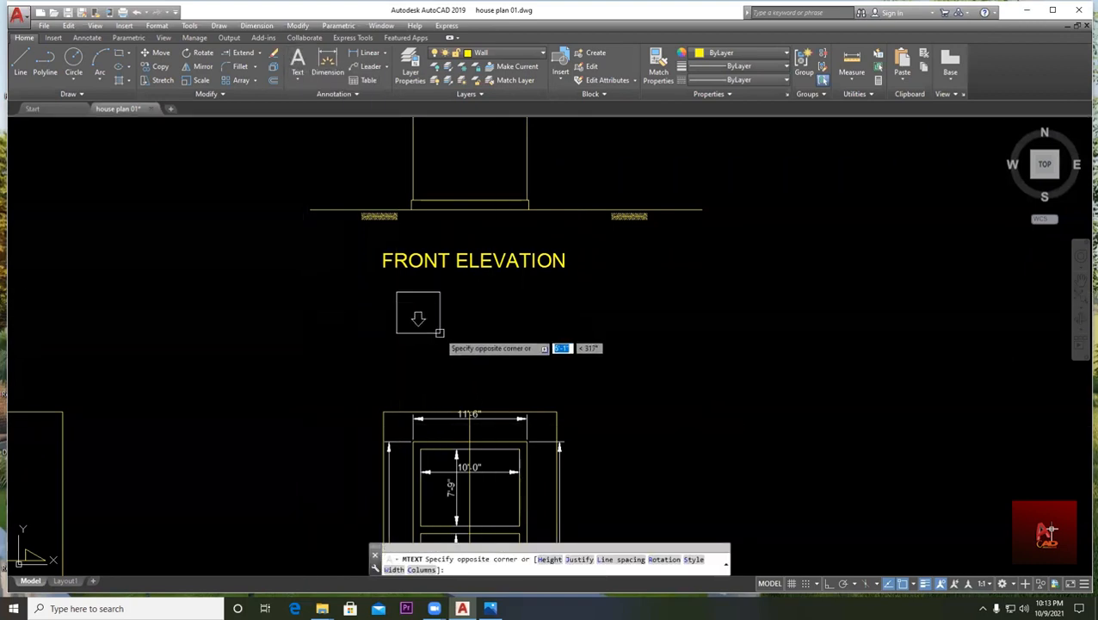
left_click(644, 335)
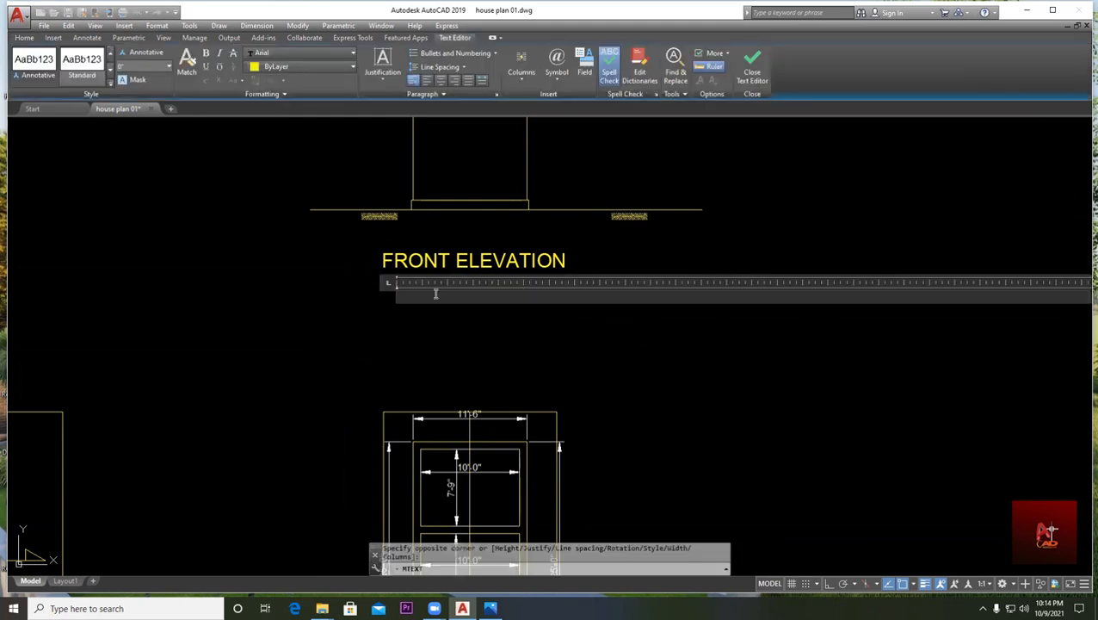
scroll(456, 293, "up", 5)
scroll(224, 318, "up", 2)
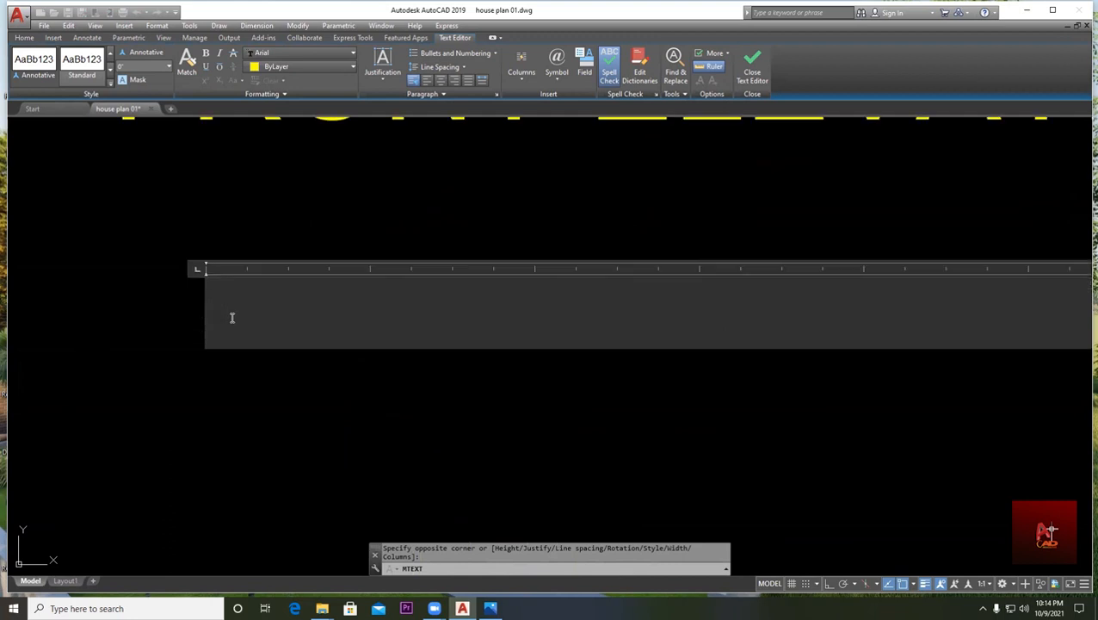
type("DRFGDFRGF")
scroll(413, 334, "down", 4)
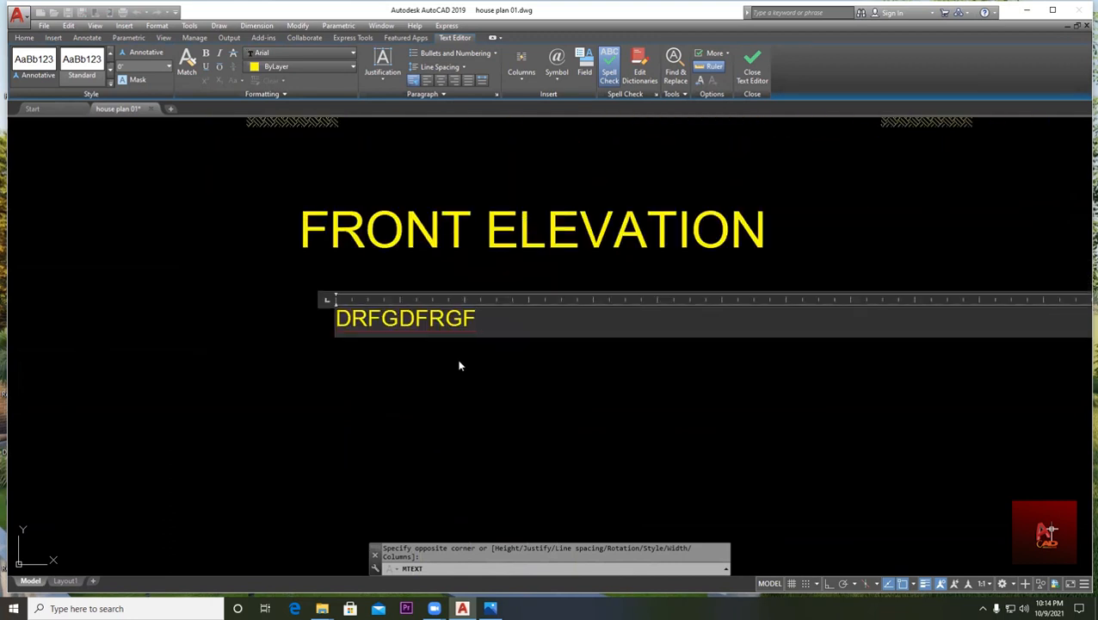
key("Escape")
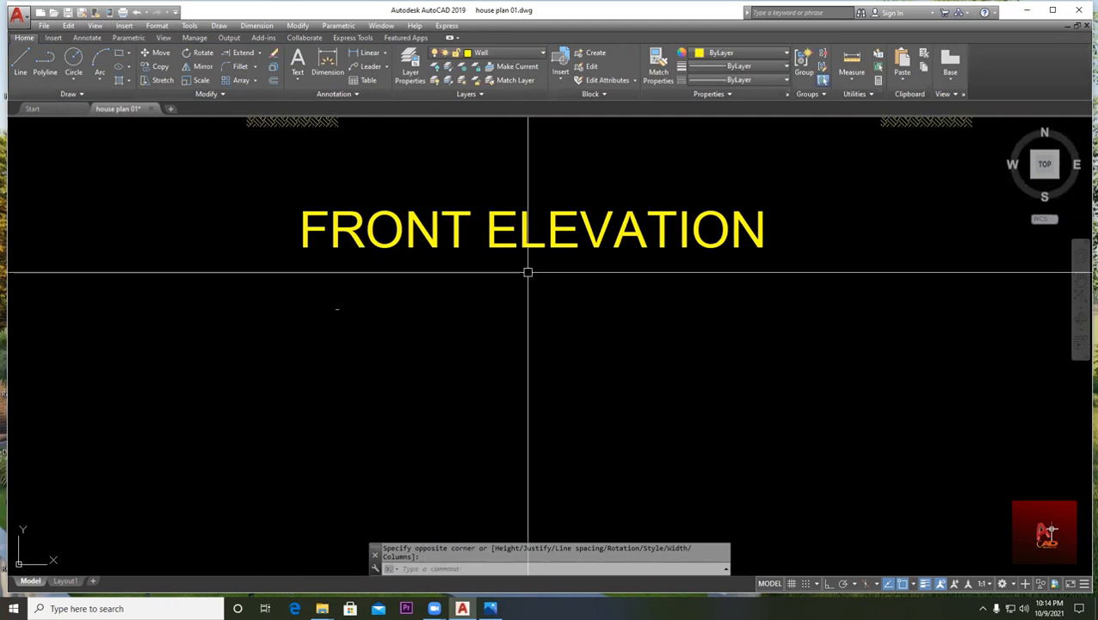
- Locate the tiny DRFGDFRGF text beneath the front elevation title and view it close up
scroll(275, 323, "down", 4)
middle_click_drag(285, 325, 419, 358)
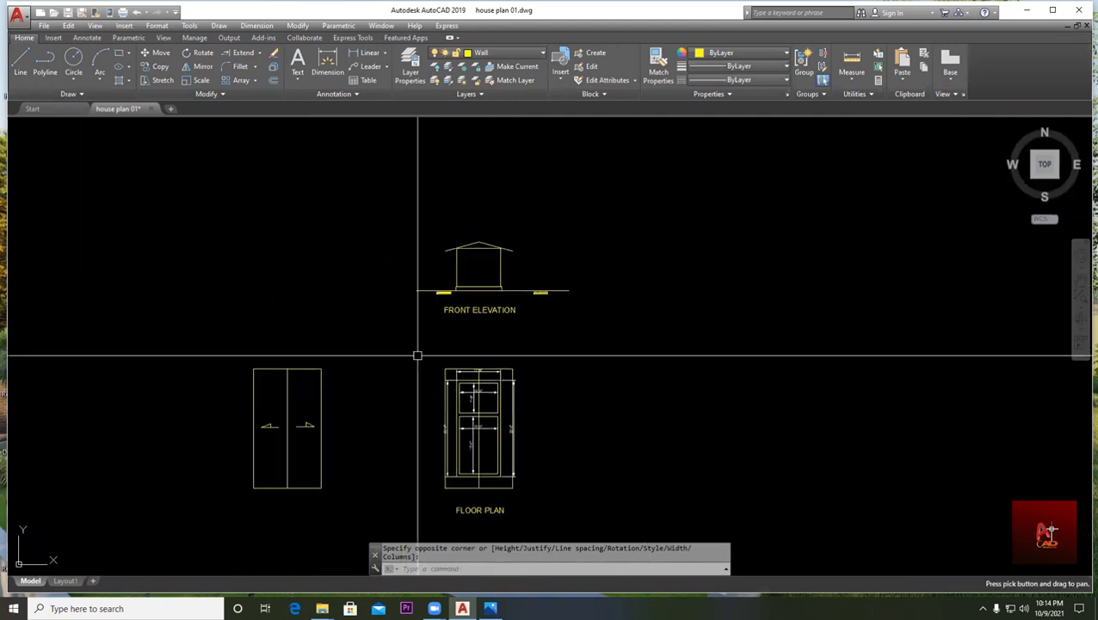
scroll(449, 321, "up", 5)
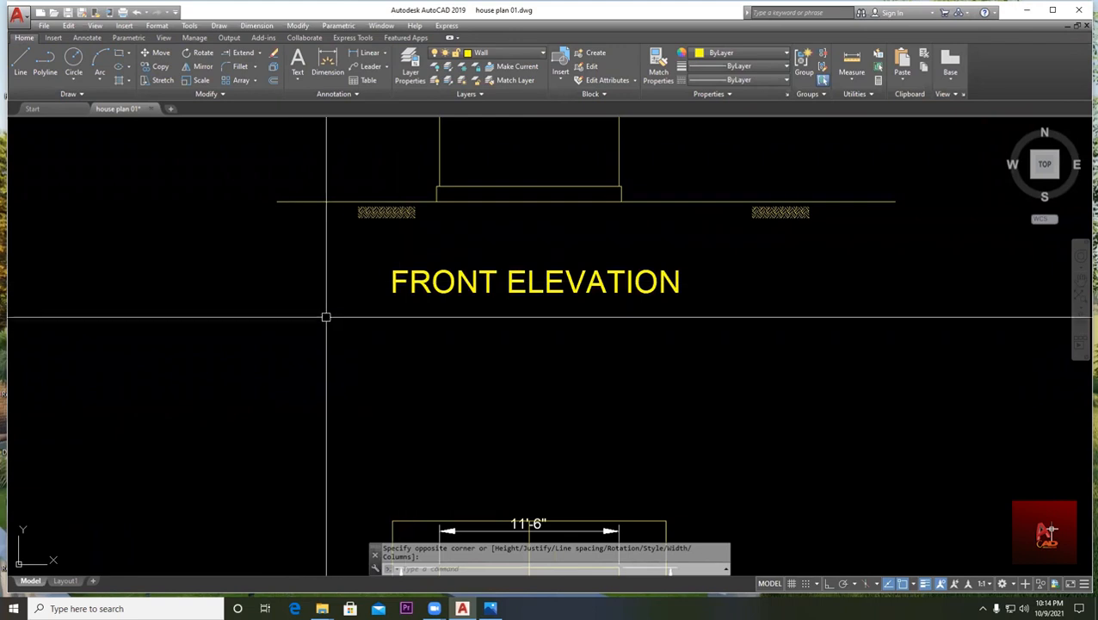
left_click(163, 256)
left_click(660, 400)
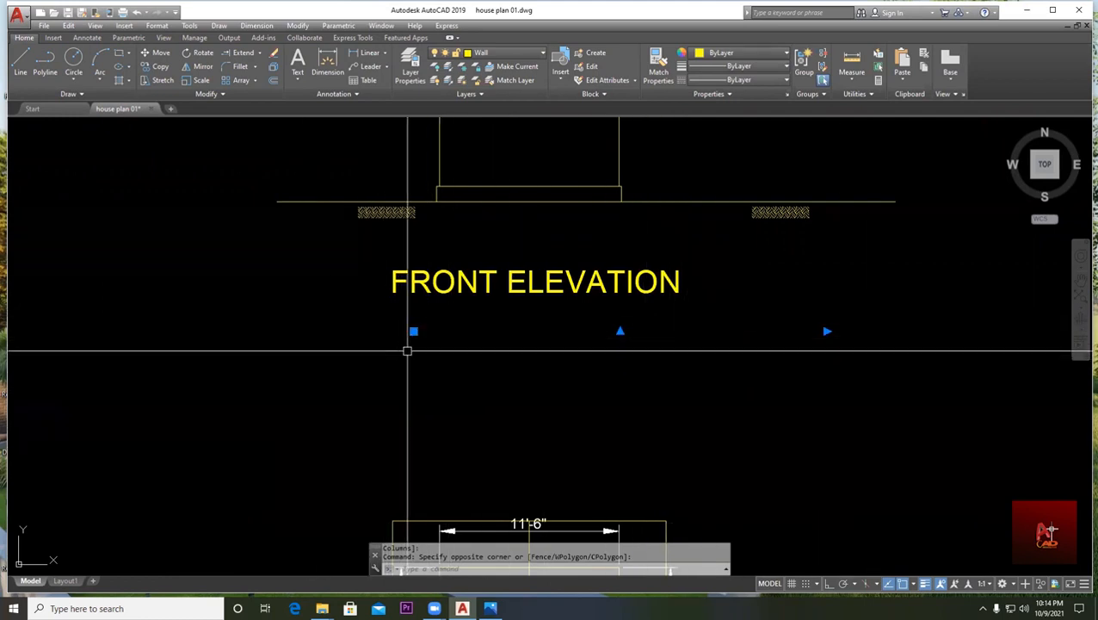
scroll(404, 349, "up", 10)
scroll(431, 250, "up", 6)
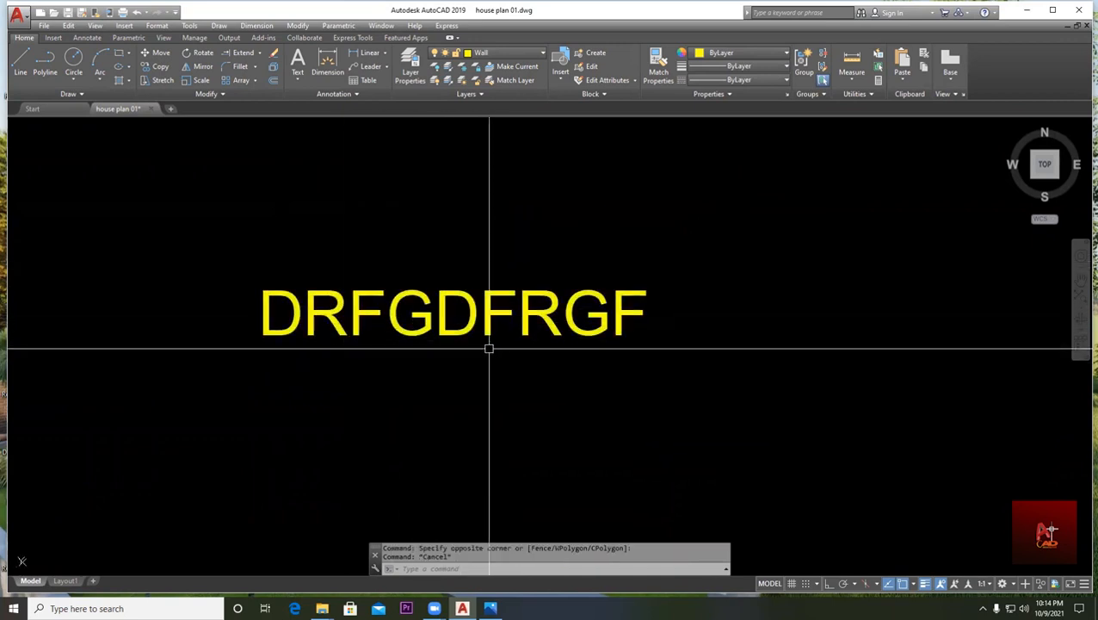
key("Escape")
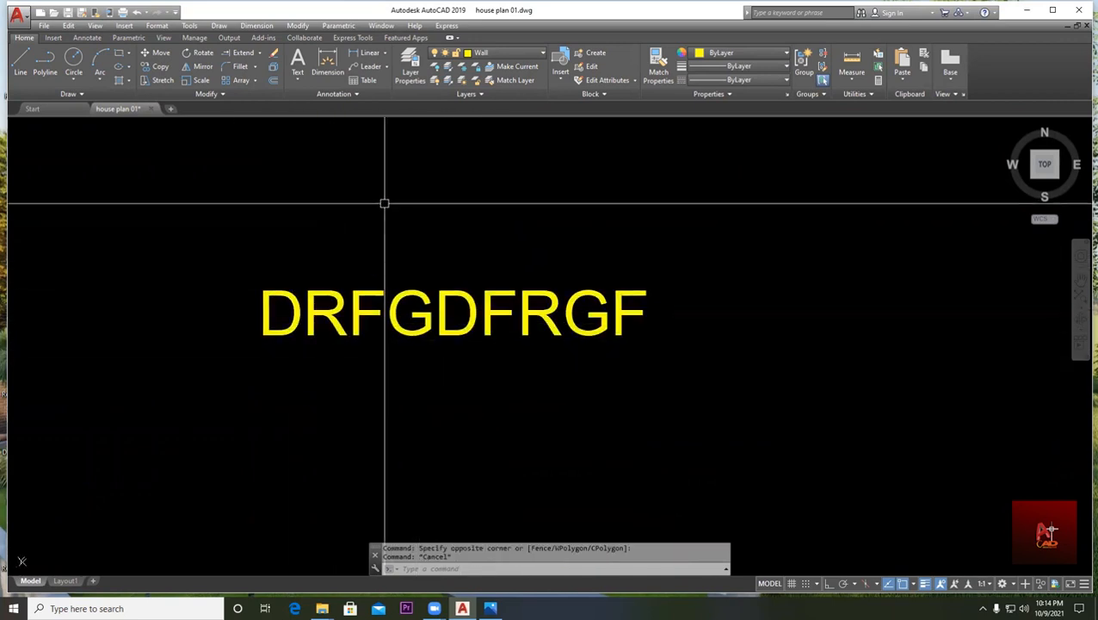
- Set the text height of the DRFGDFRGF text to 24 inches in its properties
left_click(316, 315)
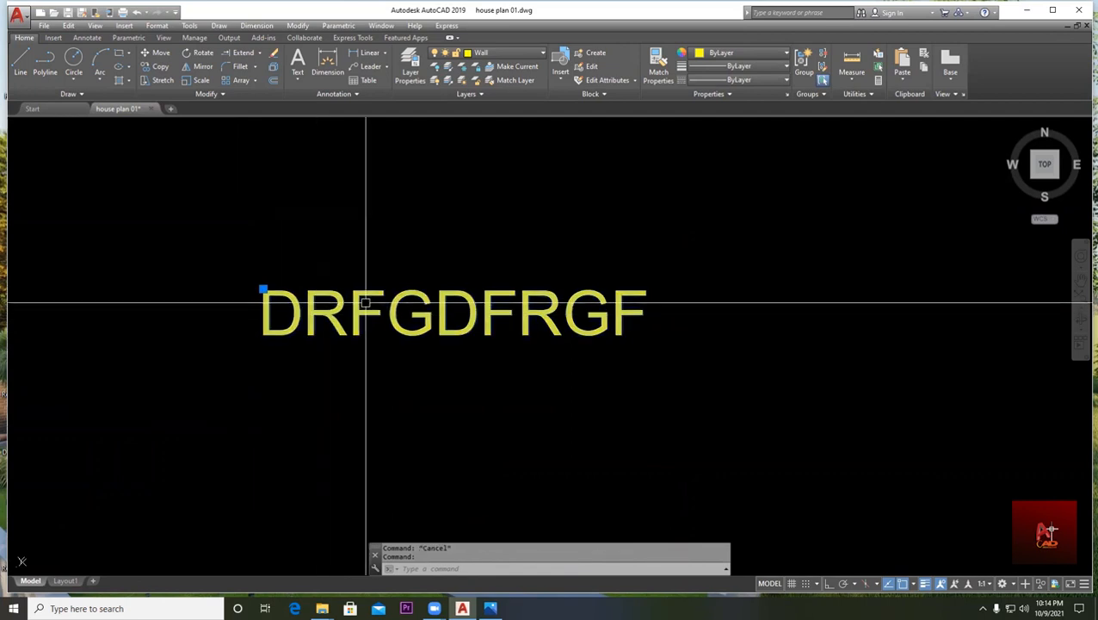
right_click(339, 296)
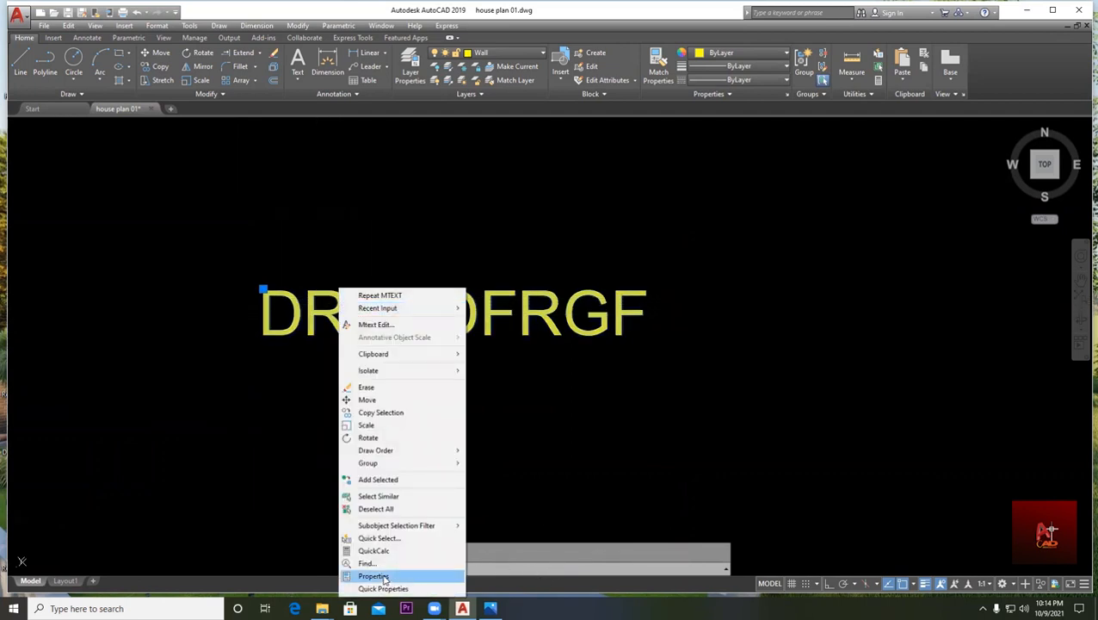
left_click(375, 575)
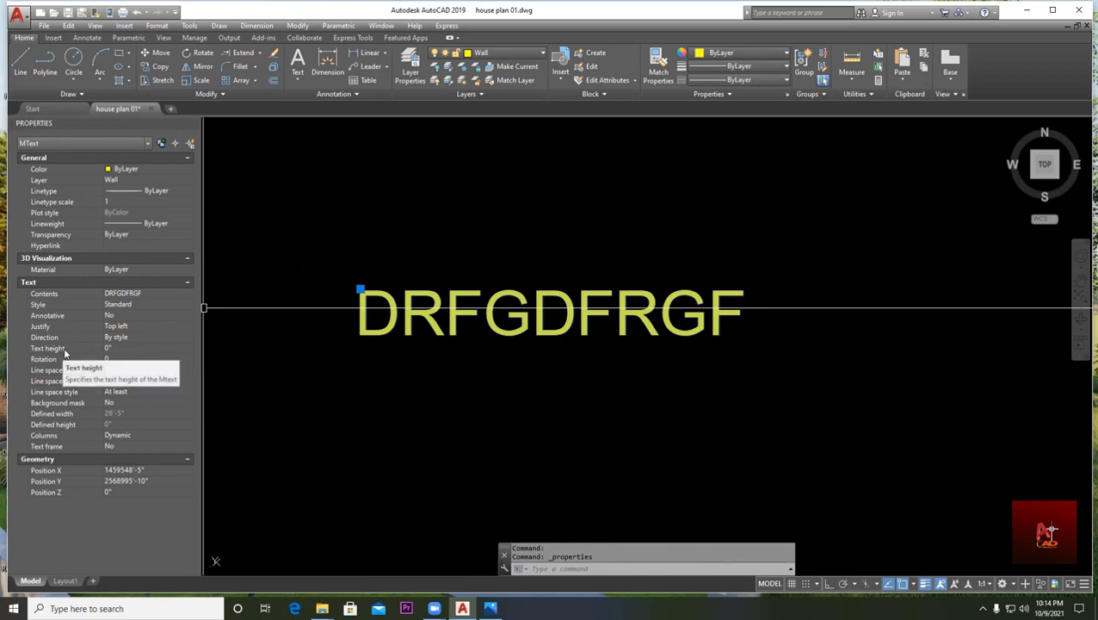
left_click(125, 348)
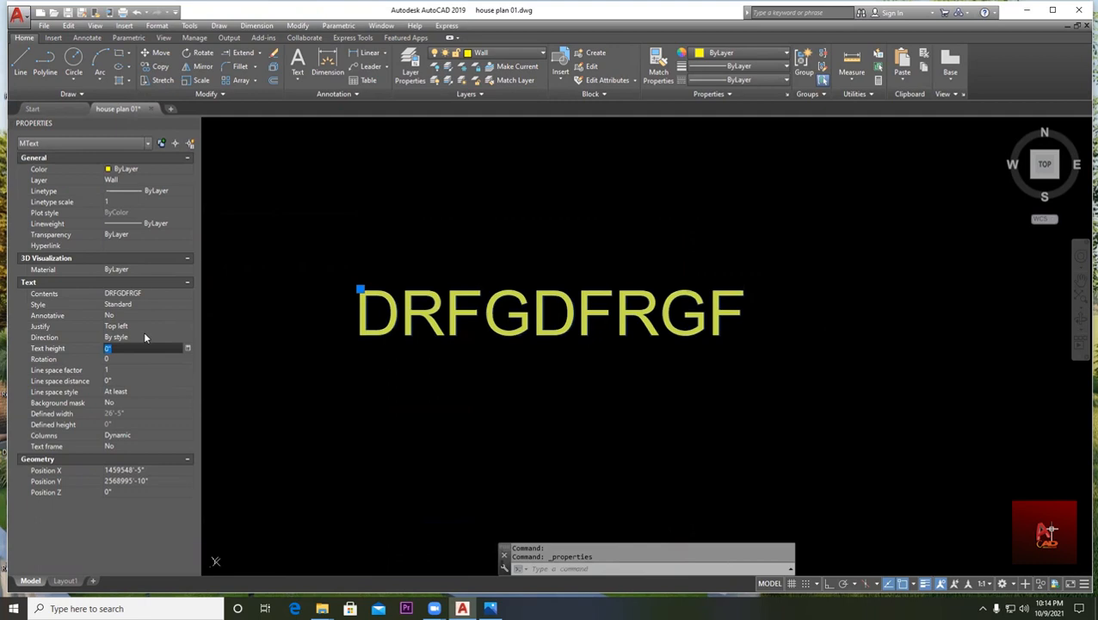
type("24")
key("Return")
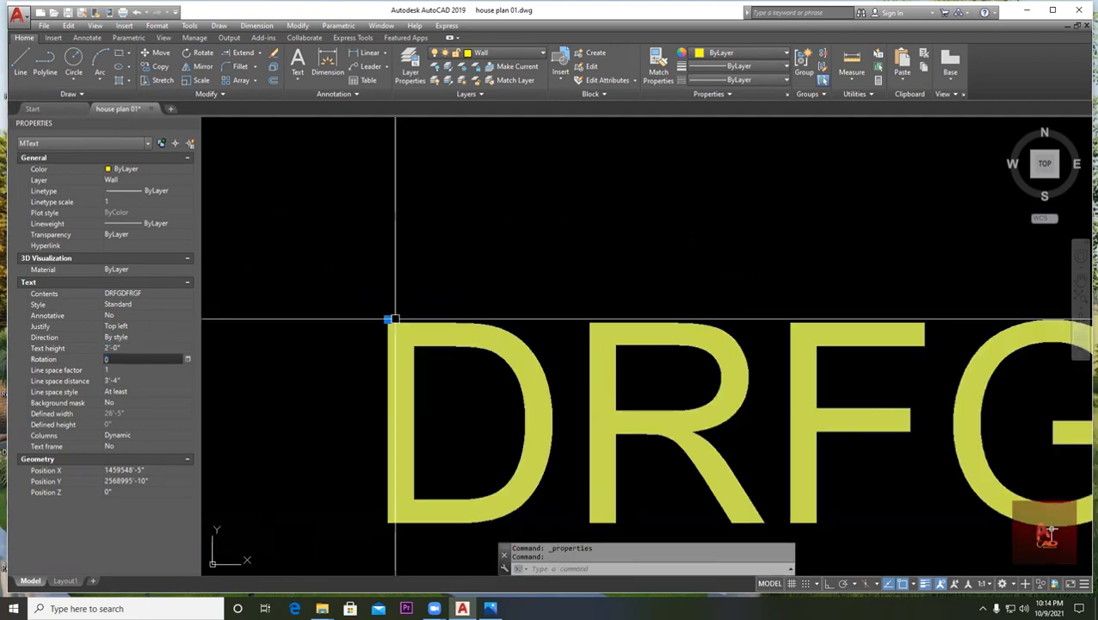
scroll(395, 320, "down", 5)
scroll(448, 341, "up", 1)
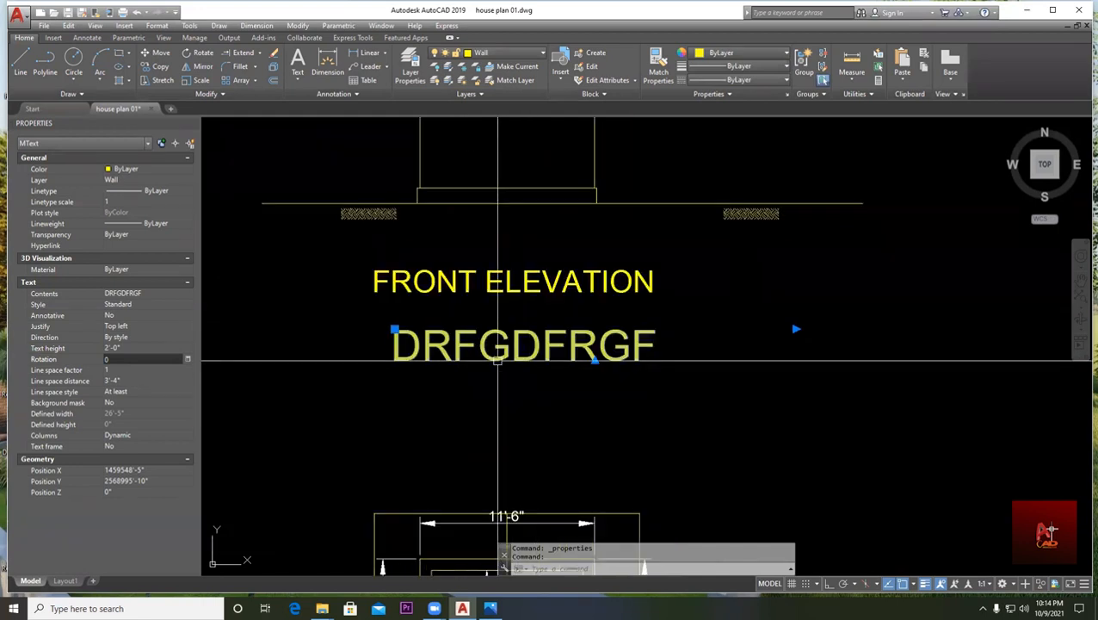
key("Escape")
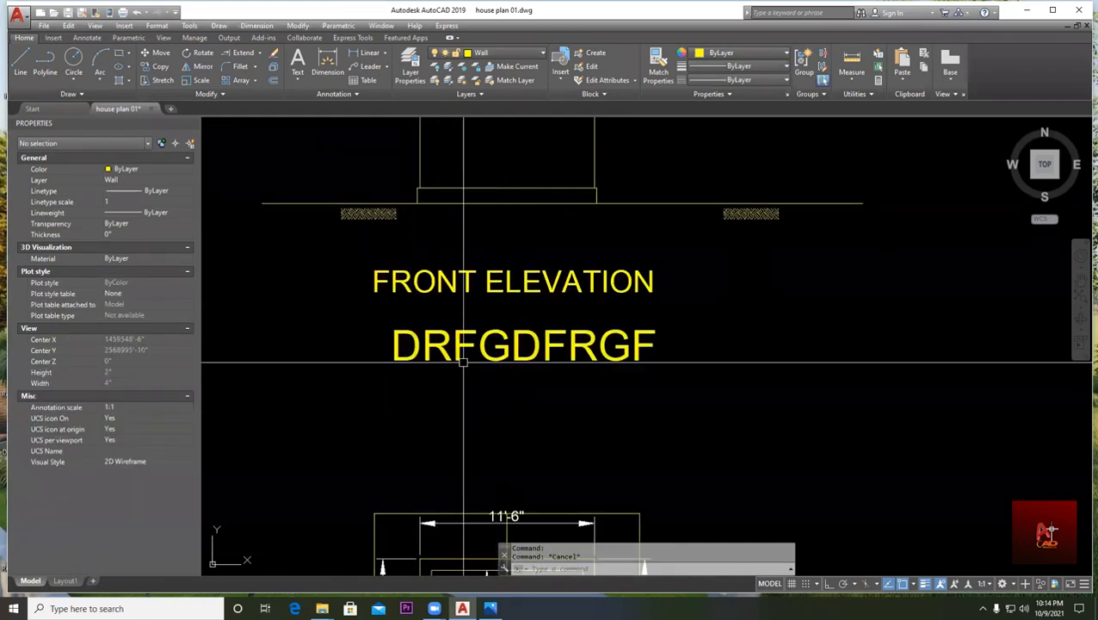
key("Escape")
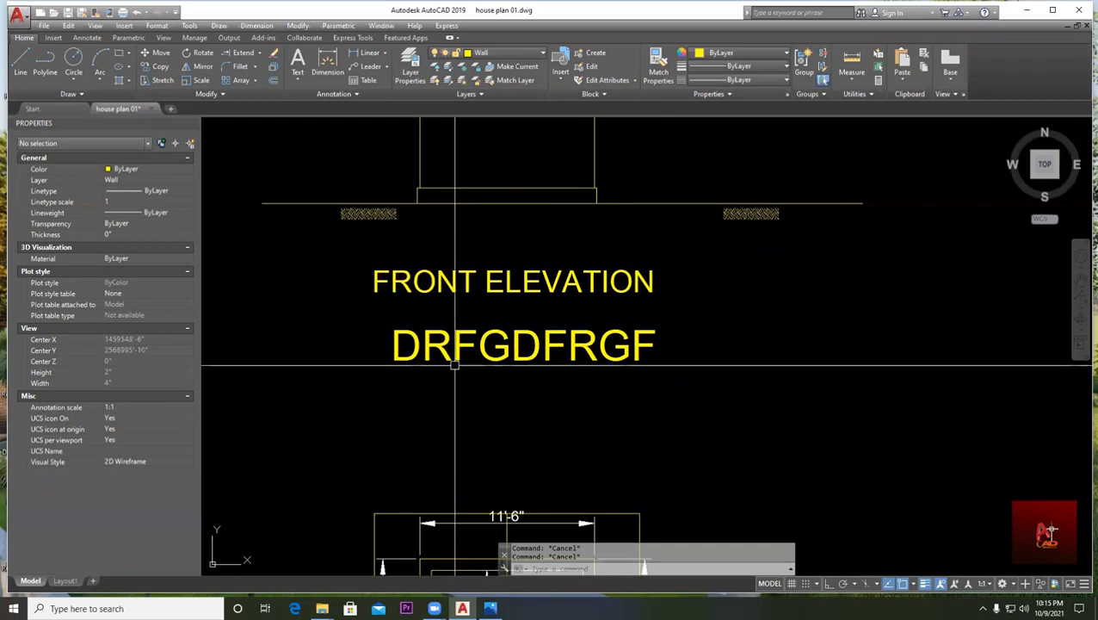
type("e")
key("Return")
left_click(703, 394)
key("Escape")
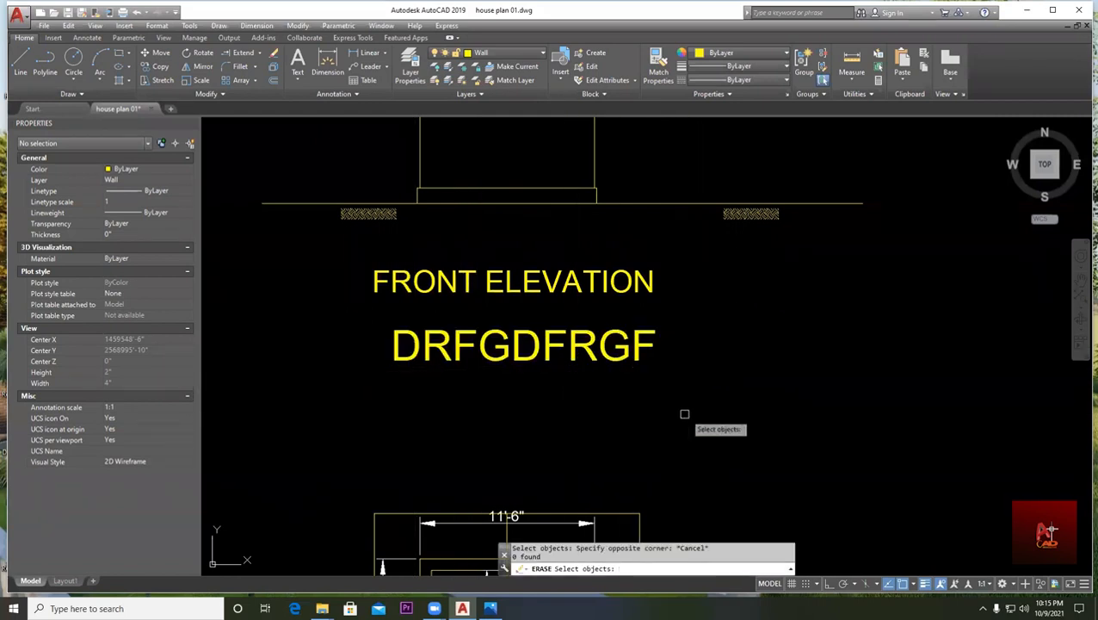
scroll(541, 380, "up", 2)
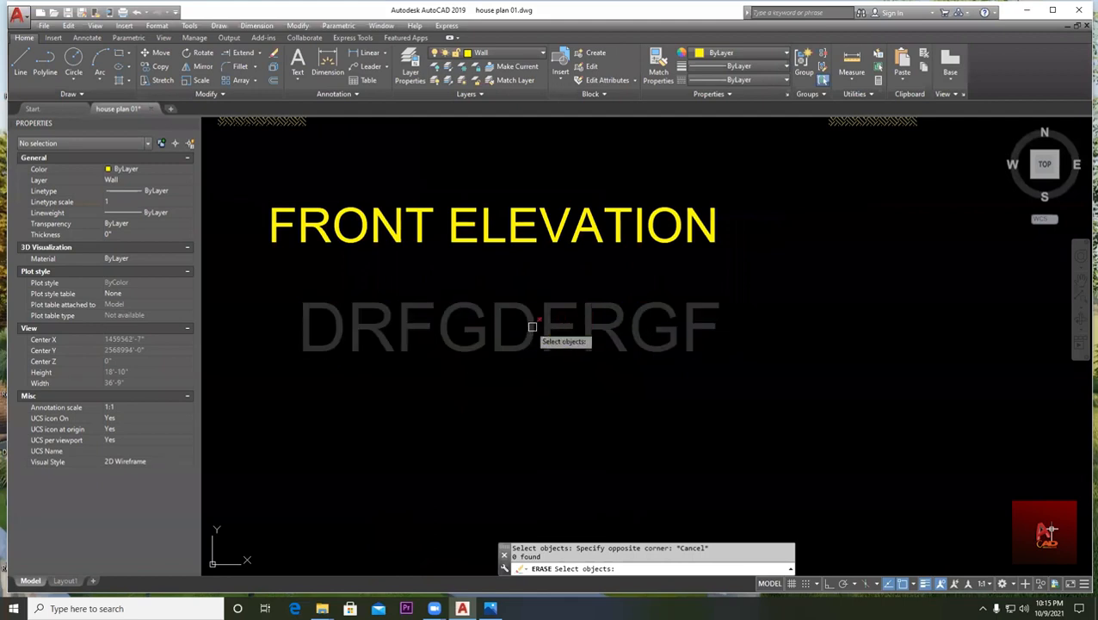
scroll(531, 356, "down", 2)
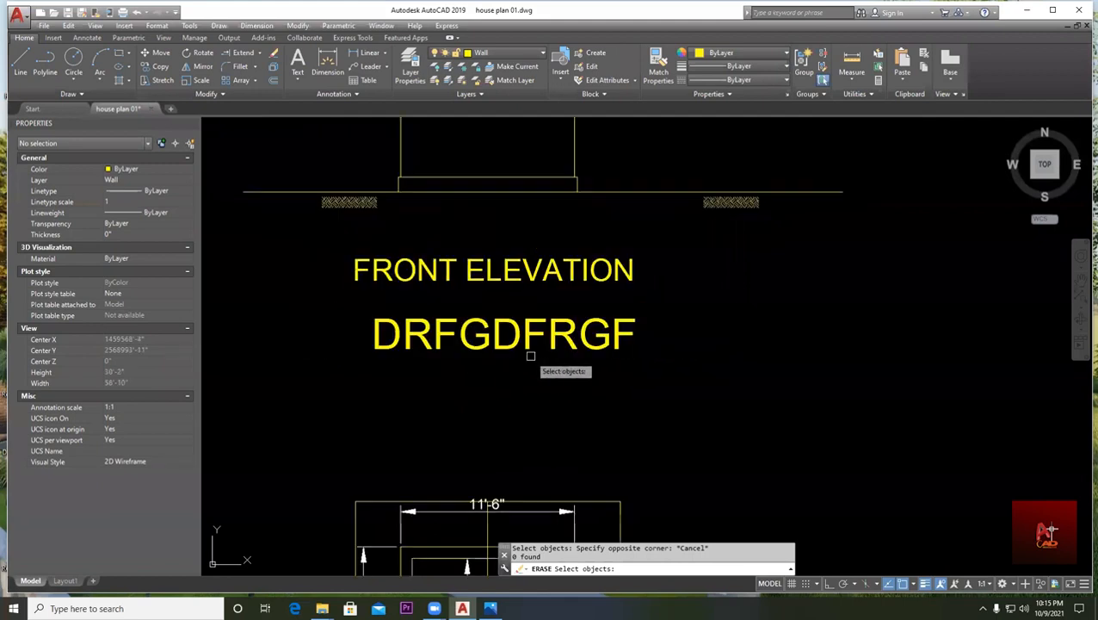
key("Escape")
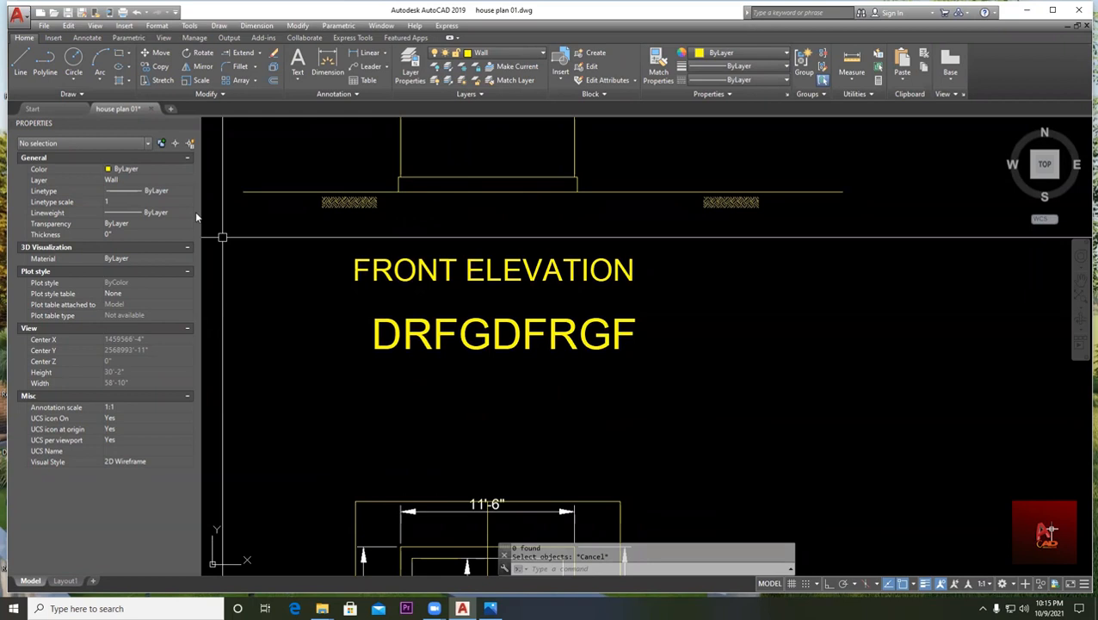
- Scale the DRFGDFRGF text beneath the front elevation title by a factor of 5 from a base point beside it
left_click(196, 80)
left_click(518, 341)
left_click(474, 338)
key("Return")
left_click(776, 350)
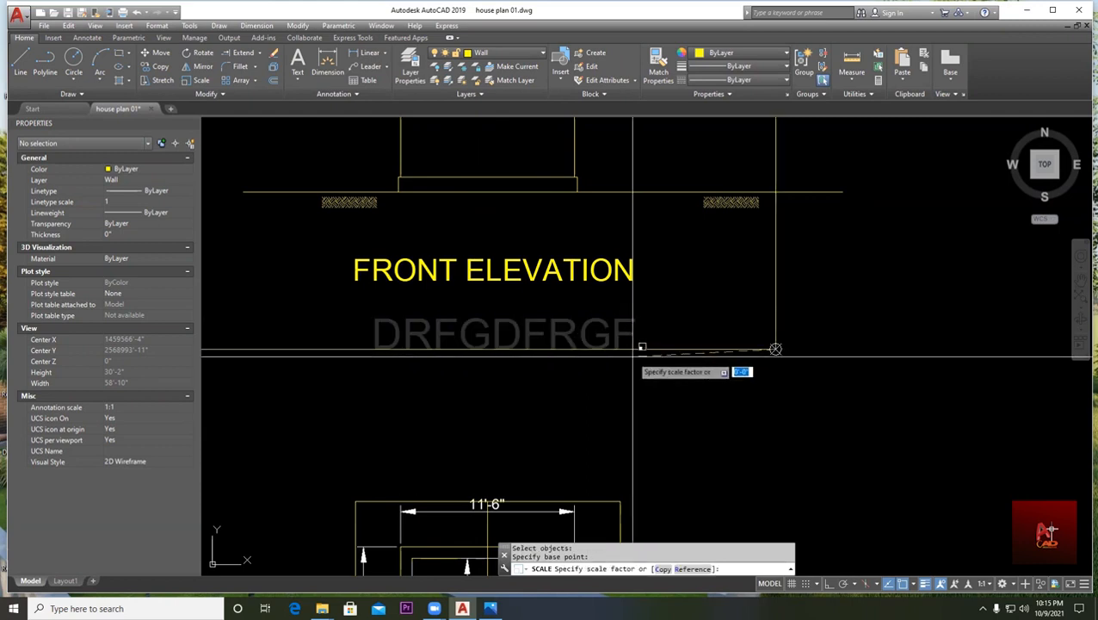
scroll(819, 363, "down", 8)
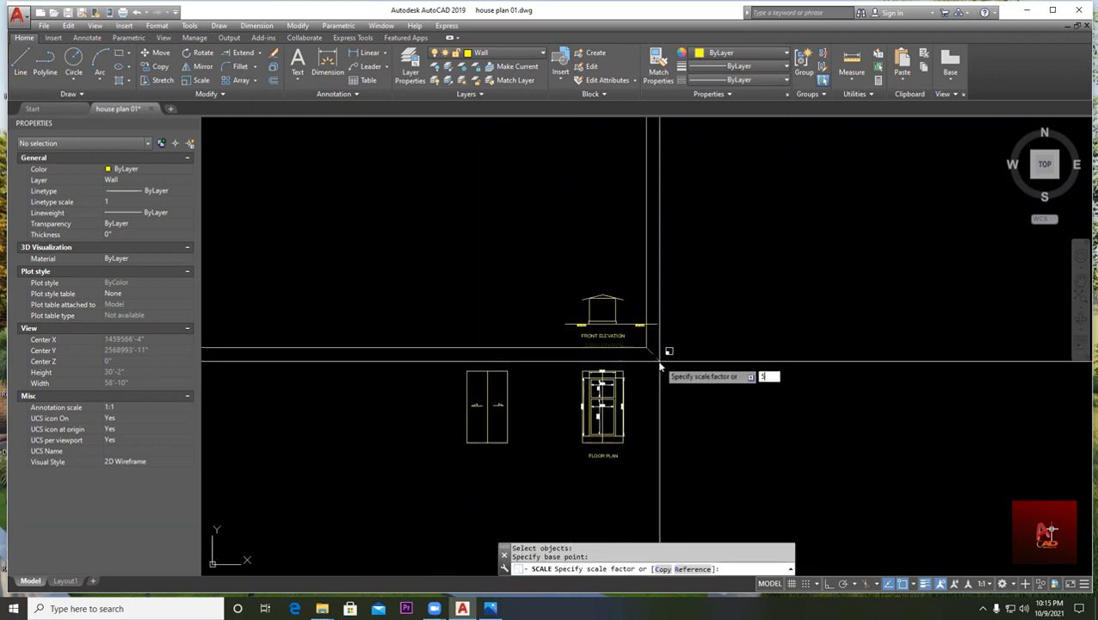
type("5")
key("Return")
scroll(412, 346, "up", 5)
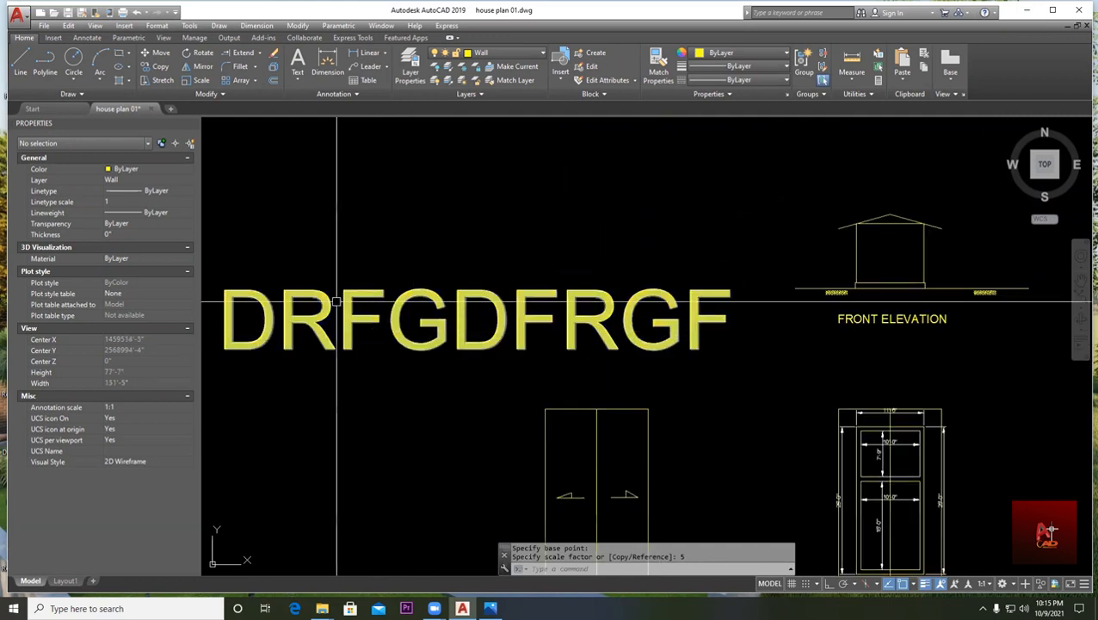
scroll(766, 319, "down", 3)
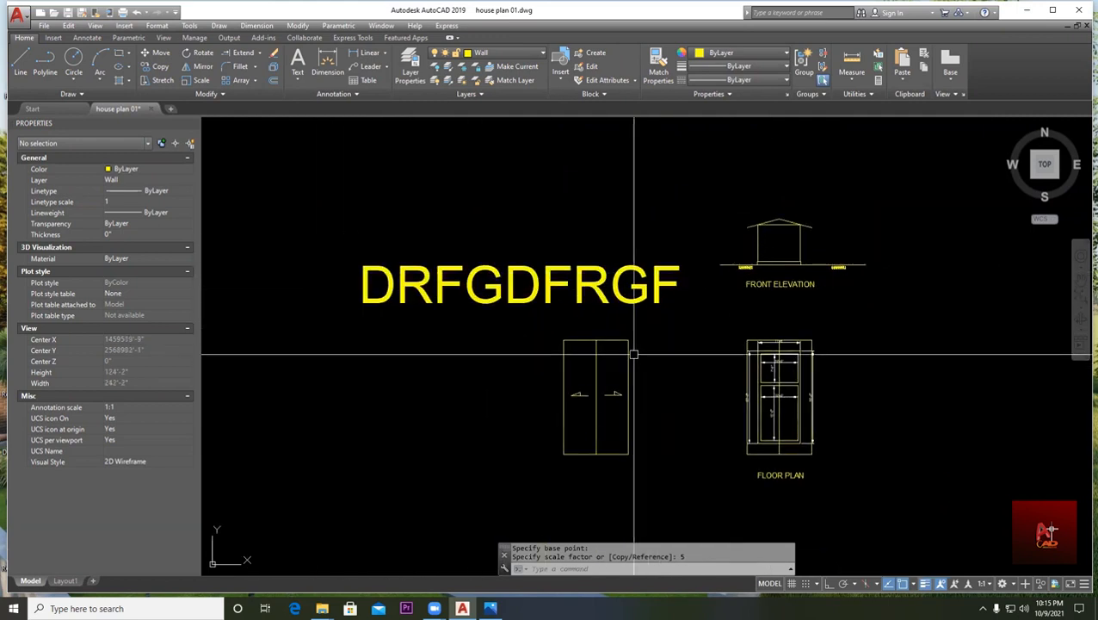
middle_click_drag(781, 319, 671, 386)
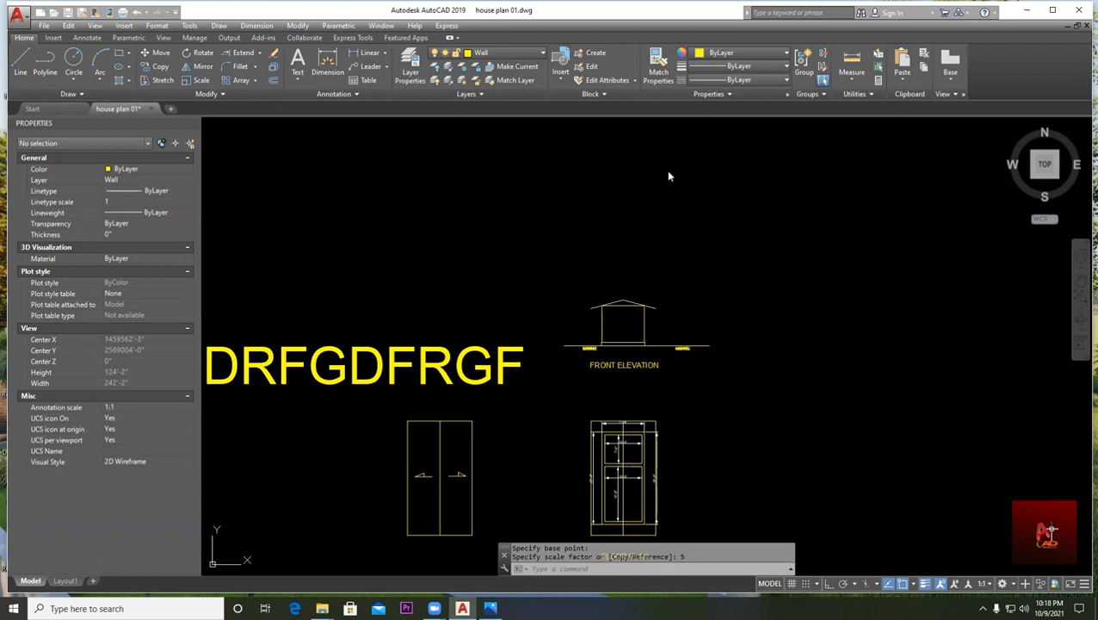
- Switch from the drawing to the desktop and open the Student details workbook in Excel
left_click(1027, 12)
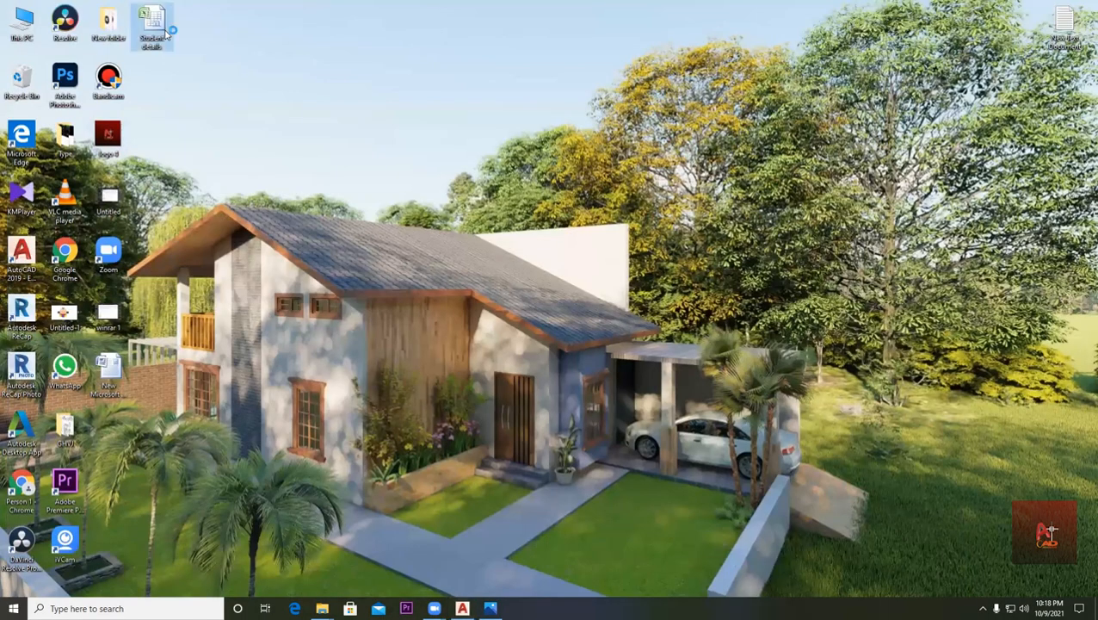
double_click(170, 29)
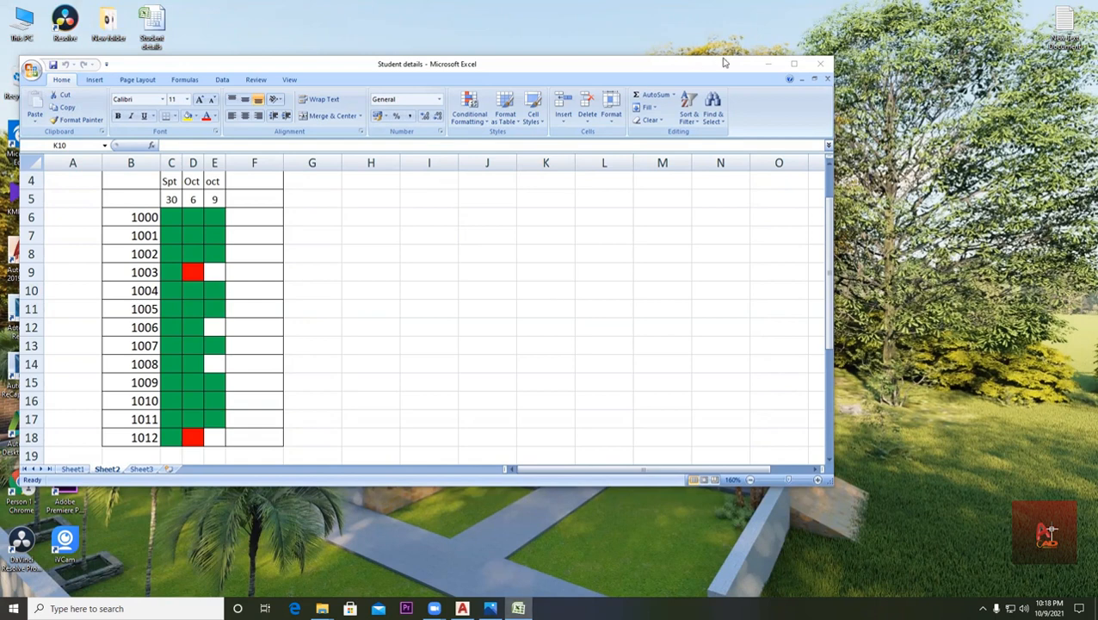
left_click(771, 67)
right_click(521, 187)
left_click(537, 213)
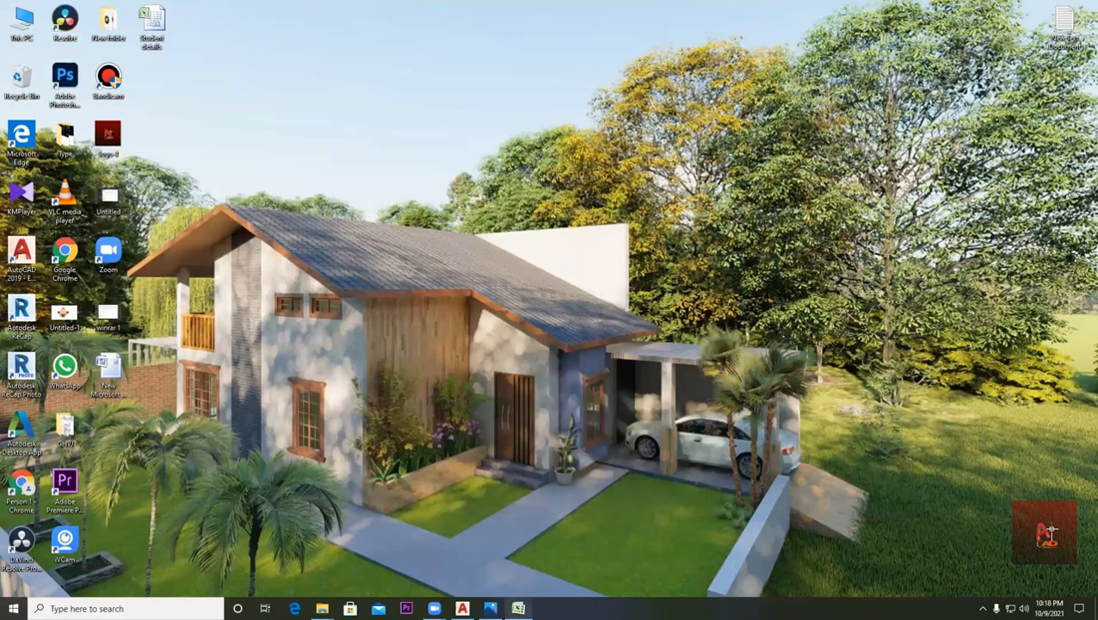
- Bring back the Student details workbook and enter 14 in cell F5 as the next date of the attendance table
left_click(518, 608)
scroll(169, 282, "down", 3)
scroll(177, 285, "up", 1)
scroll(181, 287, "down", 1)
scroll(177, 284, "up", 4)
scroll(288, 297, "down", 1)
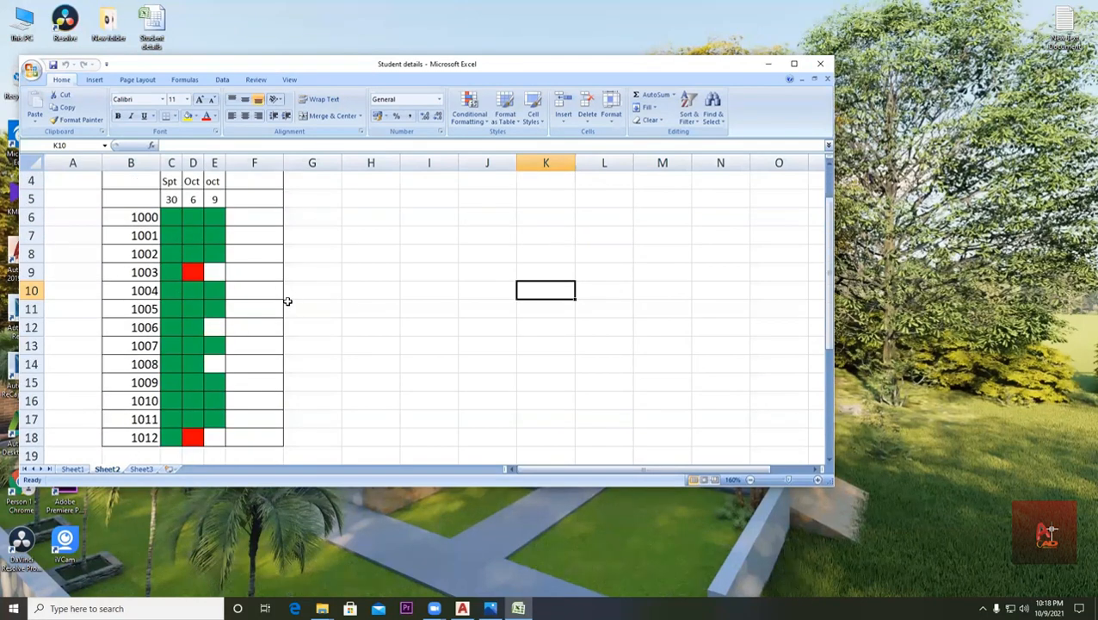
left_click(243, 201)
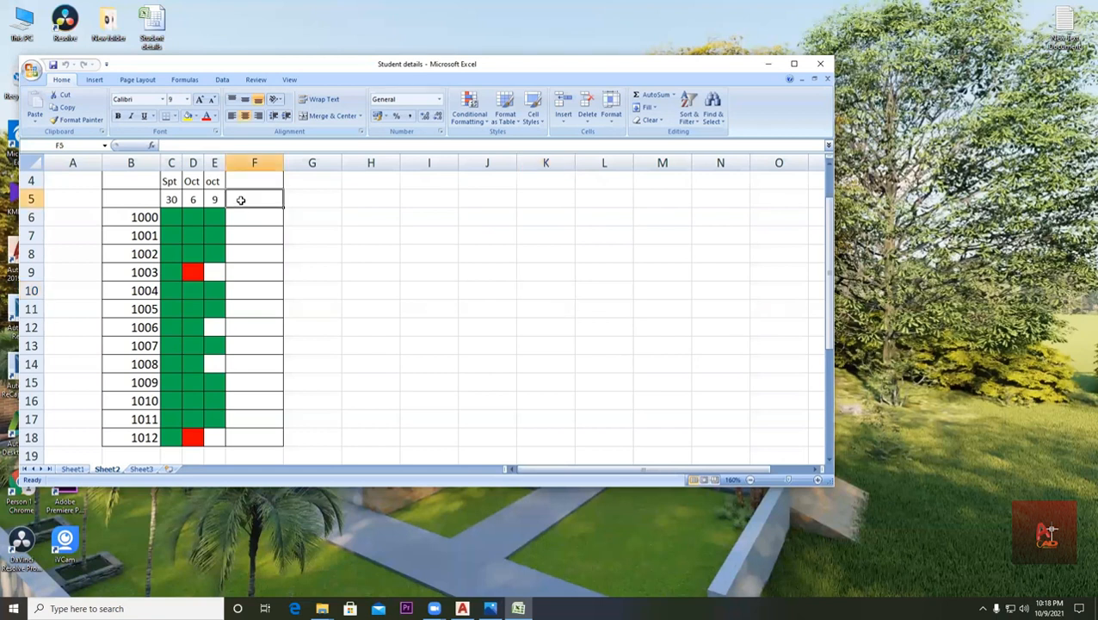
type("14")
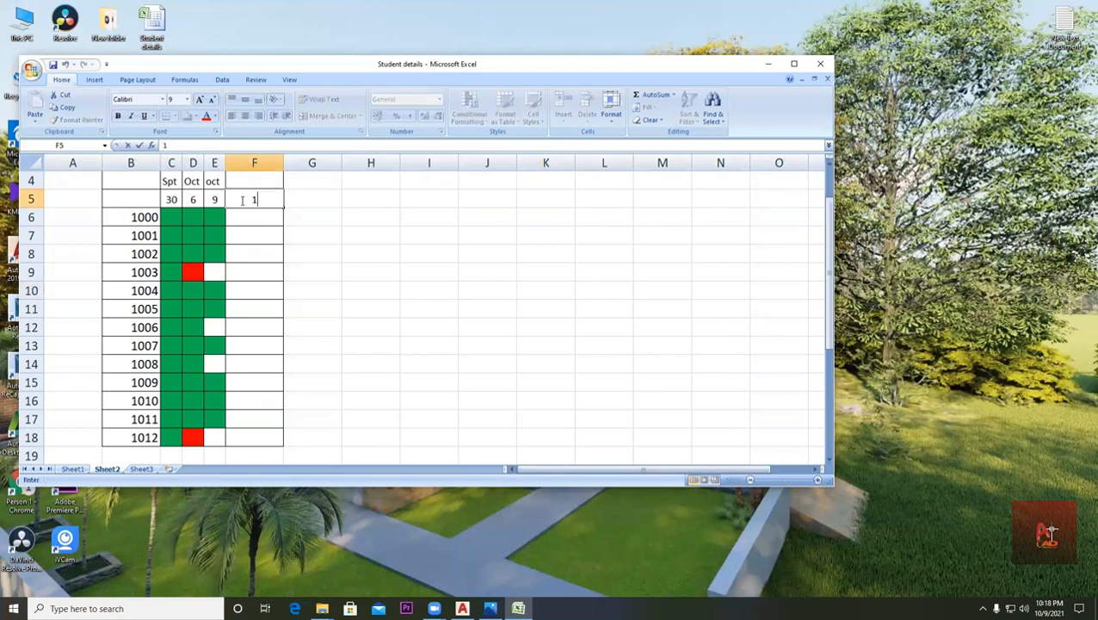
left_click(390, 228)
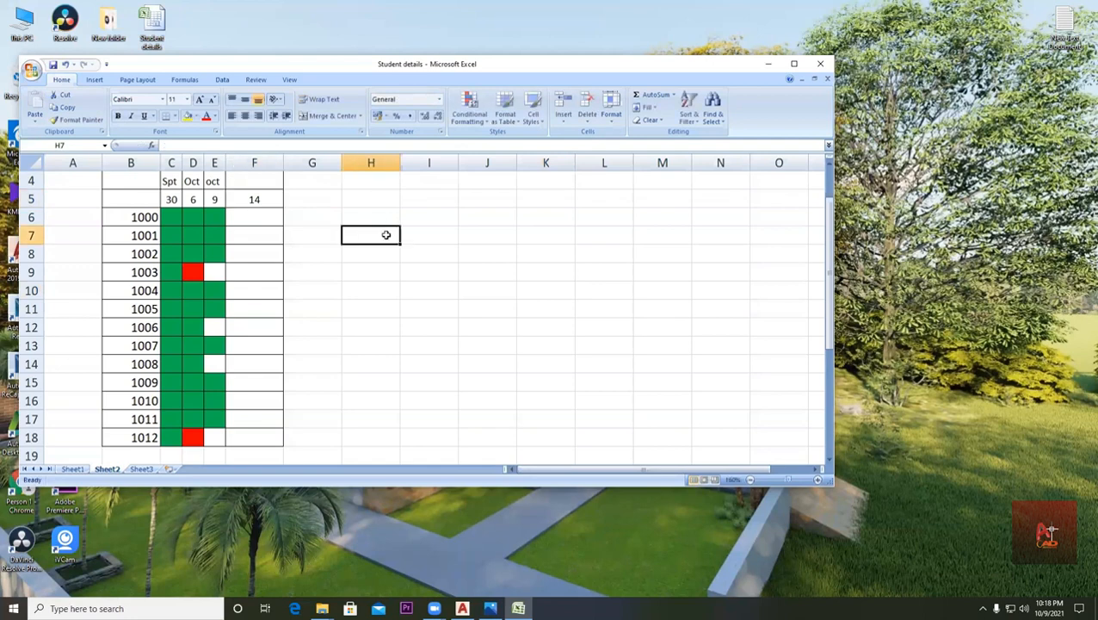
- Close the Student details workbook and switch back to the house plan 01 drawing in AutoCAD
left_click(820, 63)
right_click(508, 133)
left_click(529, 140)
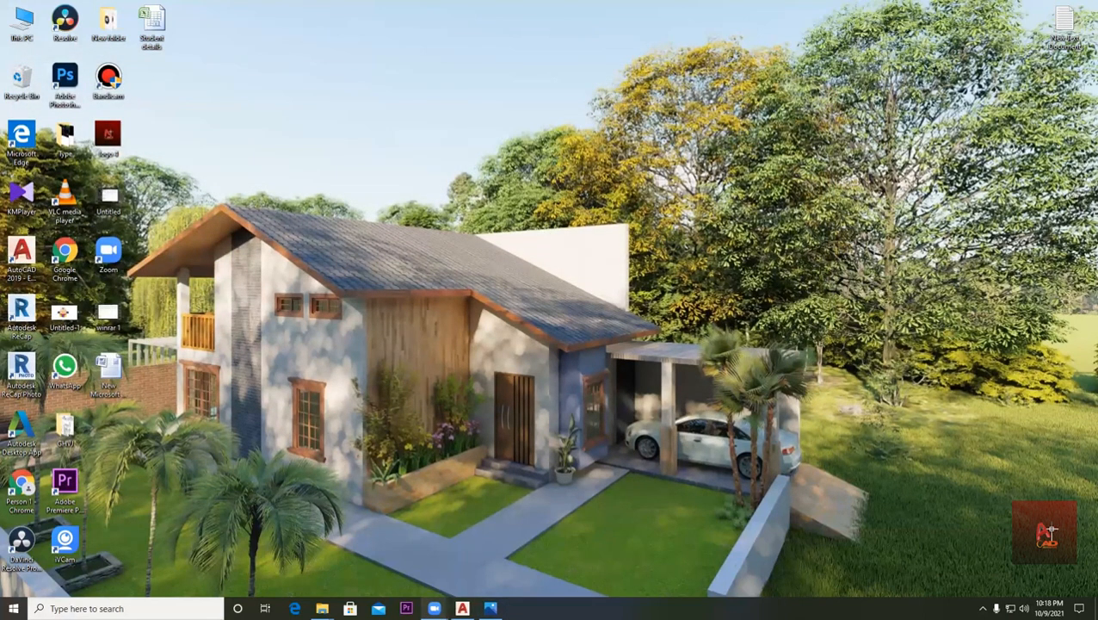
left_click(463, 607)
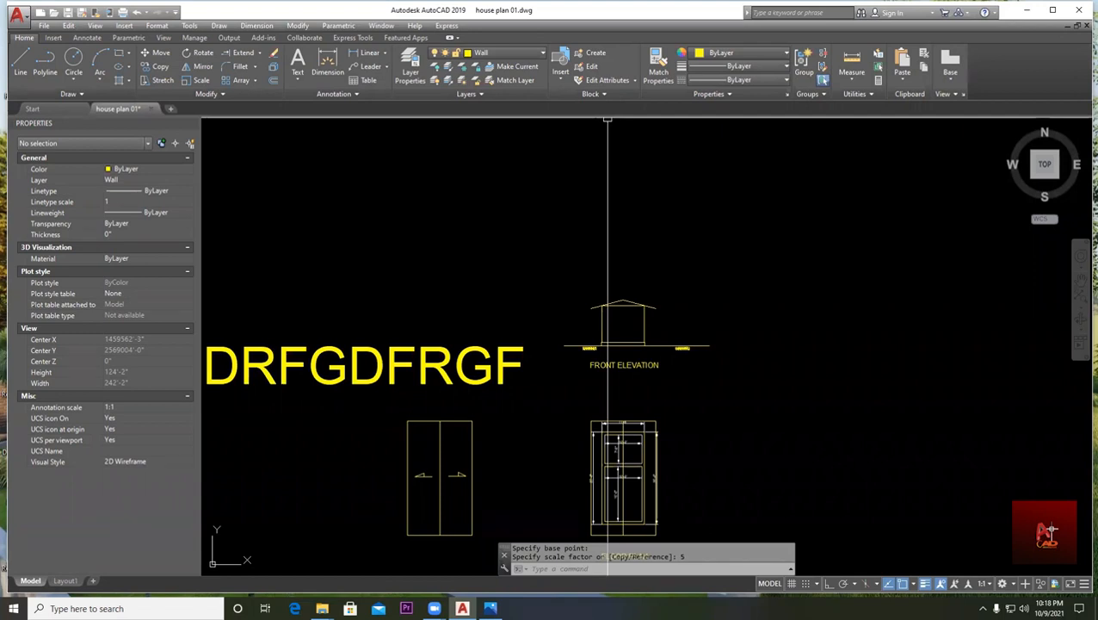
- Examine the front elevation, floor plan and roof plan together, viewing their overall layout and the dimensioned plan up close
scroll(602, 284, "down", 3)
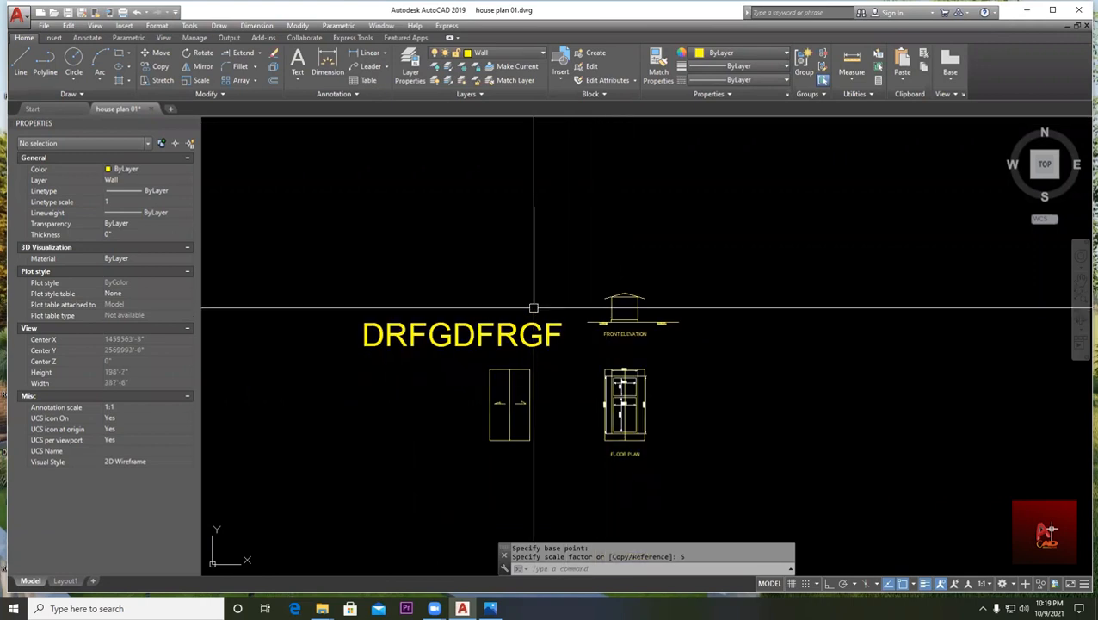
scroll(345, 206, "down", 2)
scroll(465, 245, "up", 2)
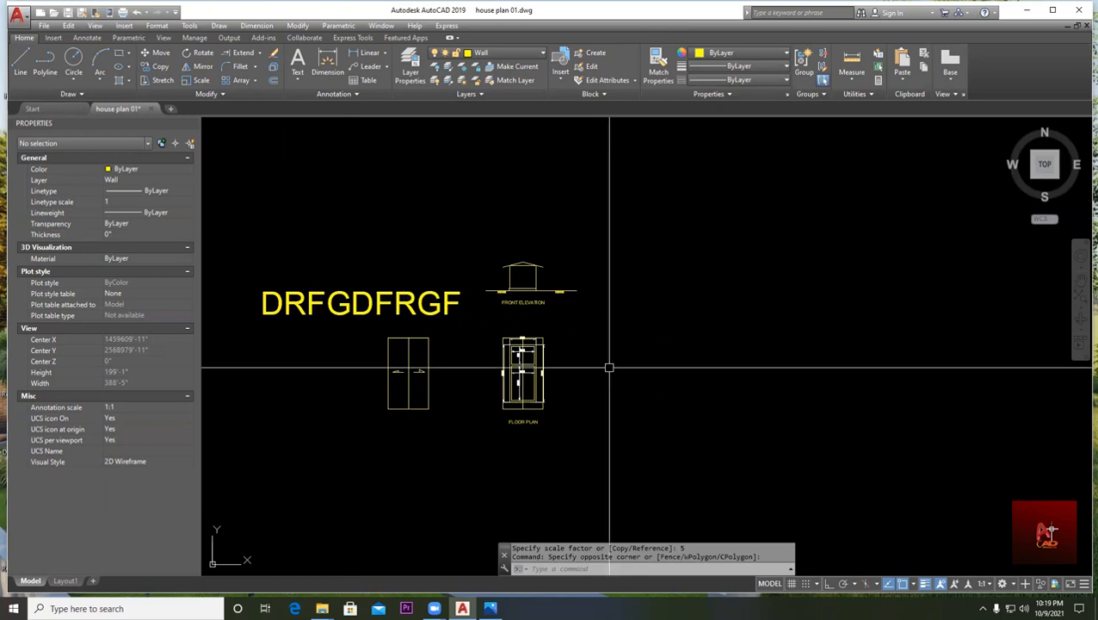
left_click(581, 362)
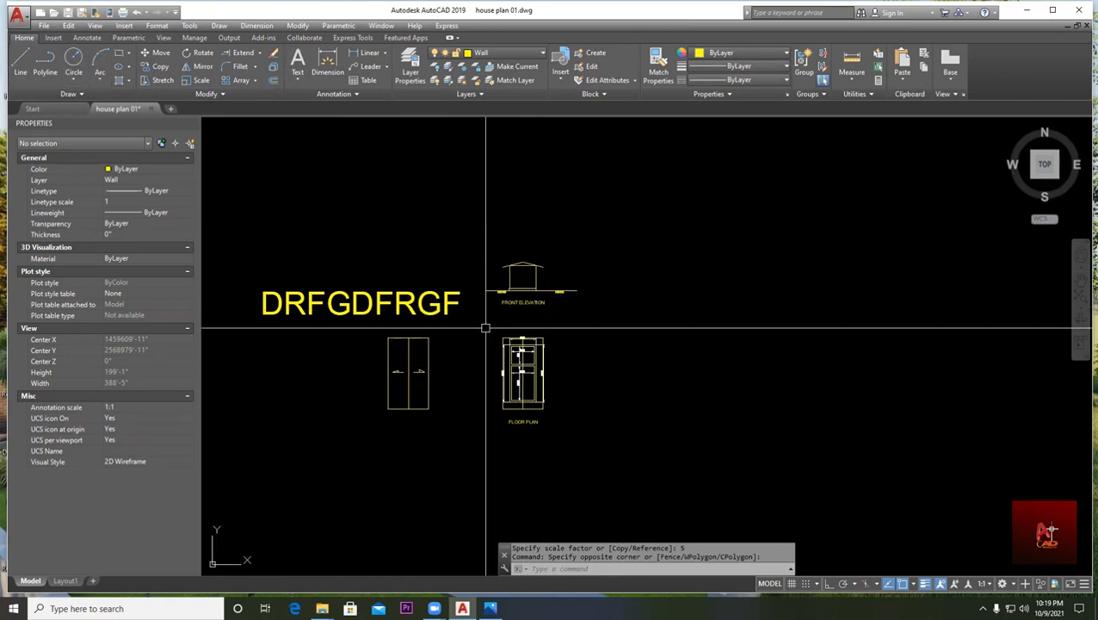
scroll(470, 284, "up", 2)
middle_click_drag(690, 378, 492, 328)
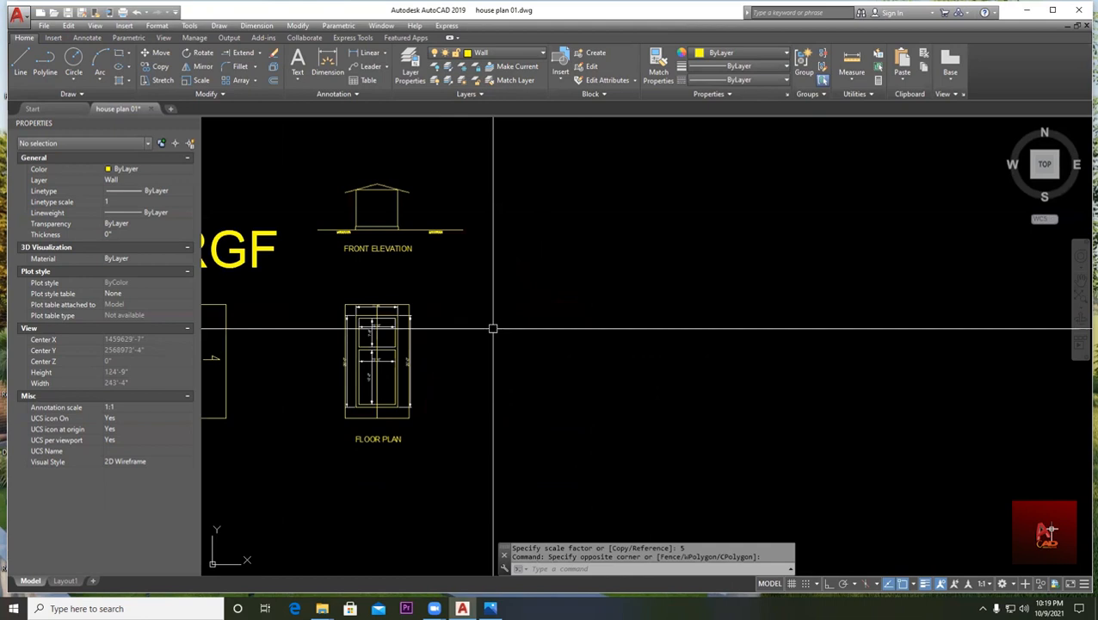
scroll(290, 171, "up", 2)
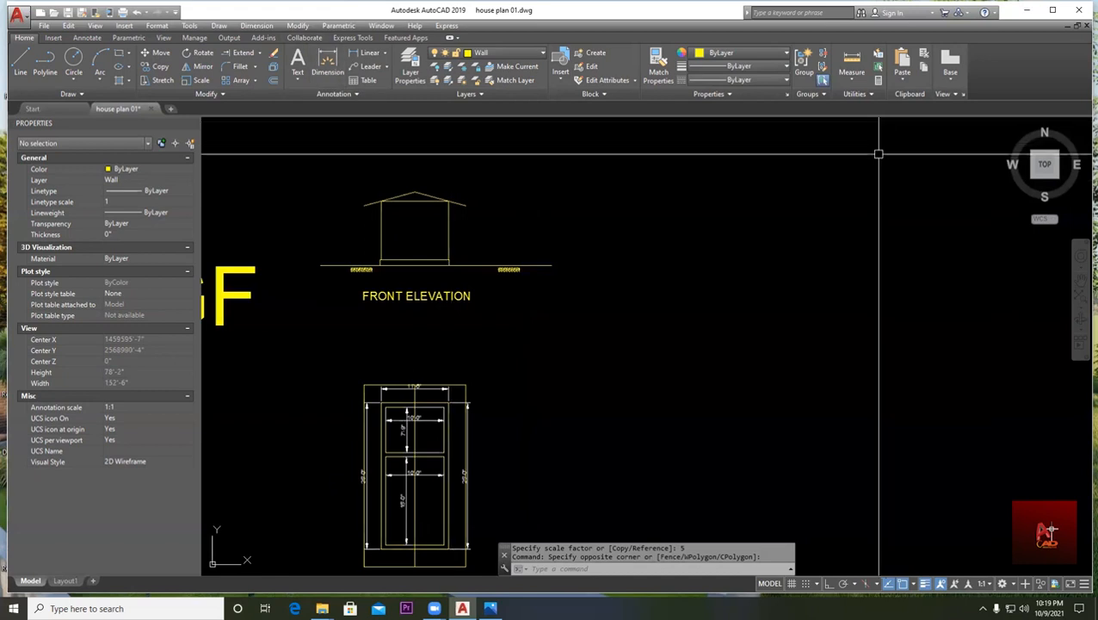
scroll(715, 272, "down", 2)
middle_click_drag(699, 272, 544, 208)
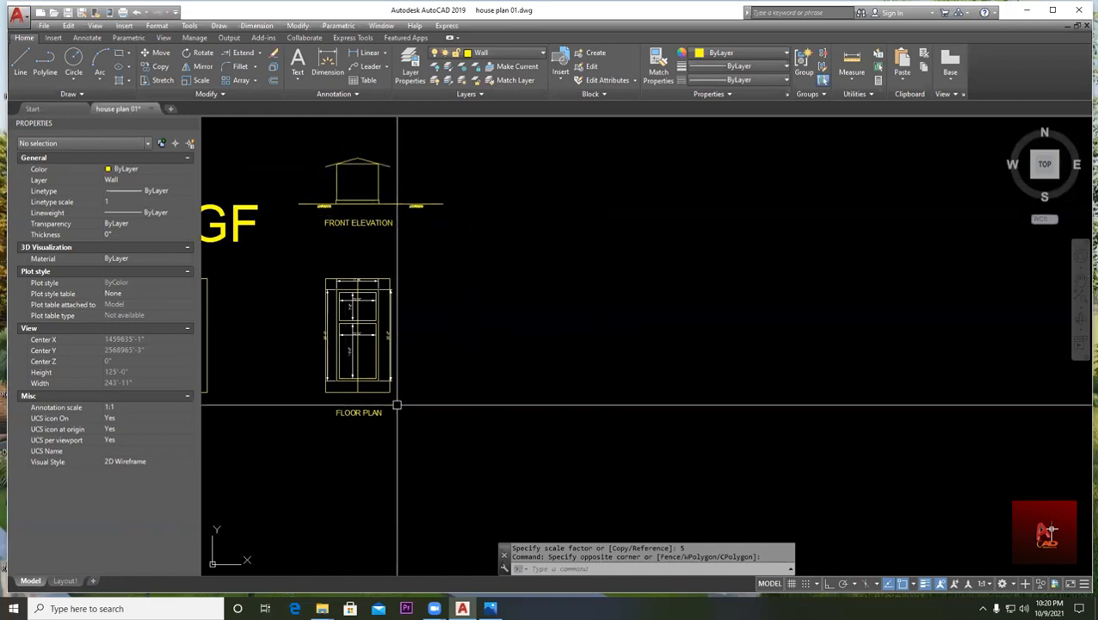
scroll(323, 172, "up", 2)
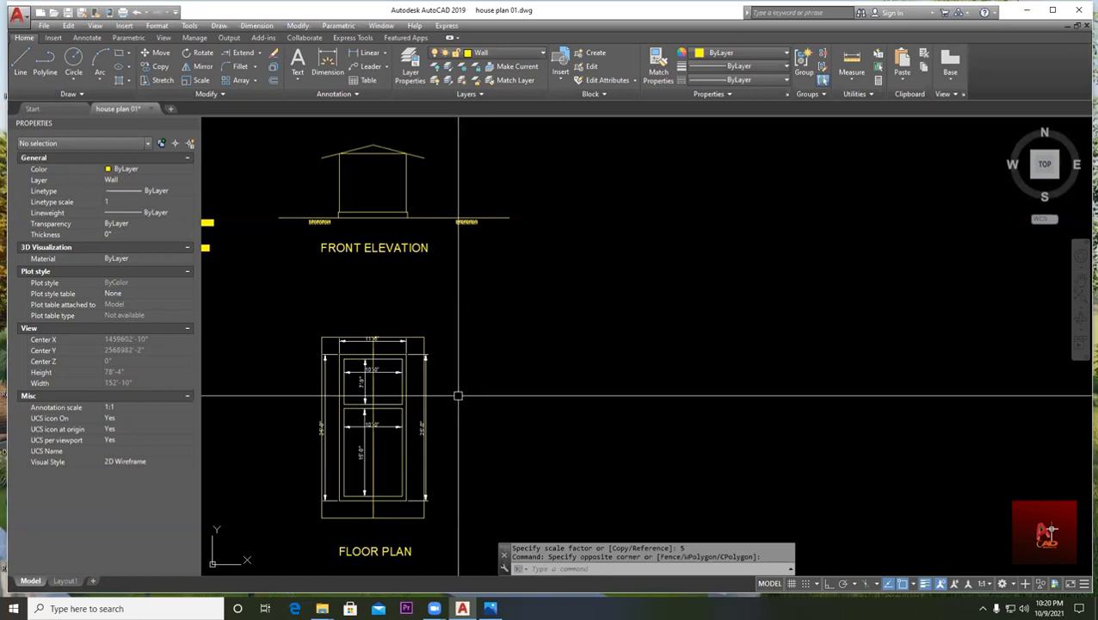
scroll(500, 289, "down", 2)
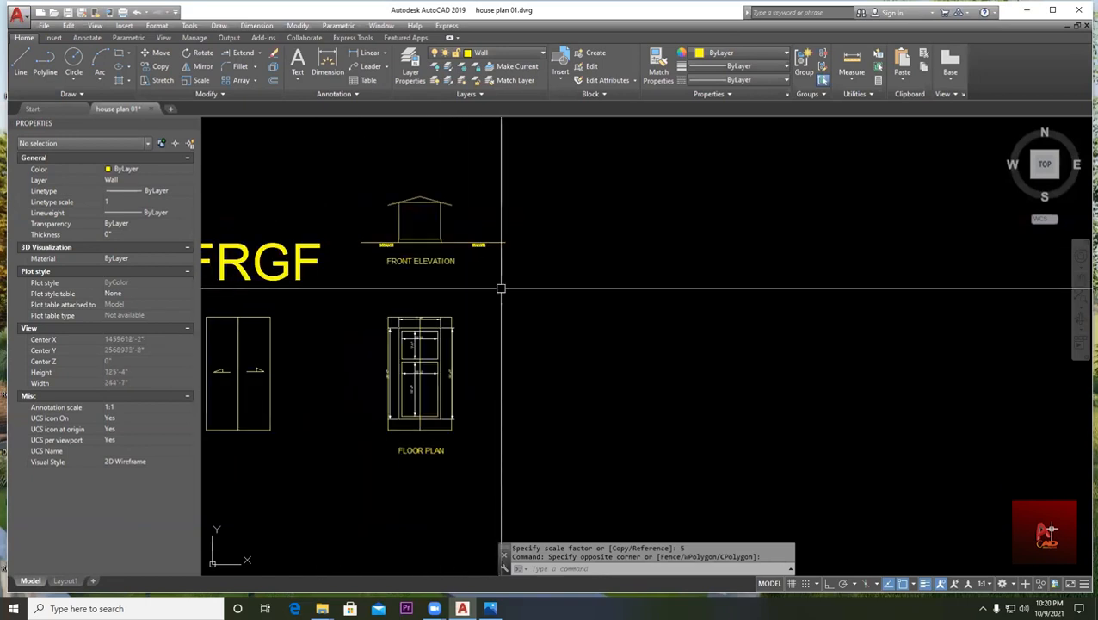
scroll(463, 274, "up", 2)
middle_click_drag(496, 293, 476, 250)
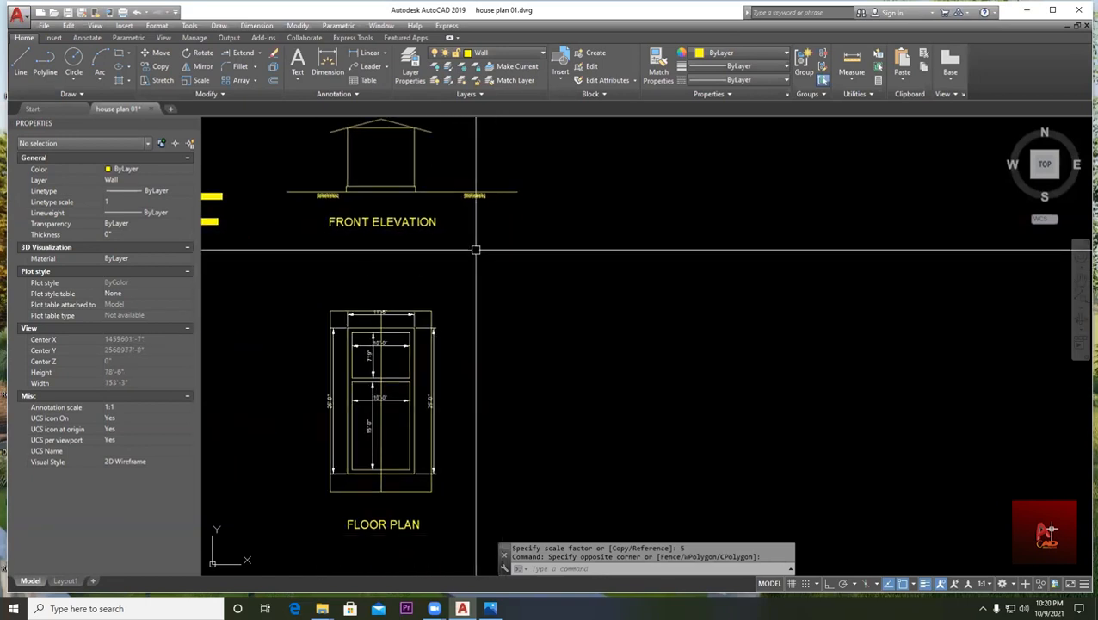
scroll(566, 277, "down", 2)
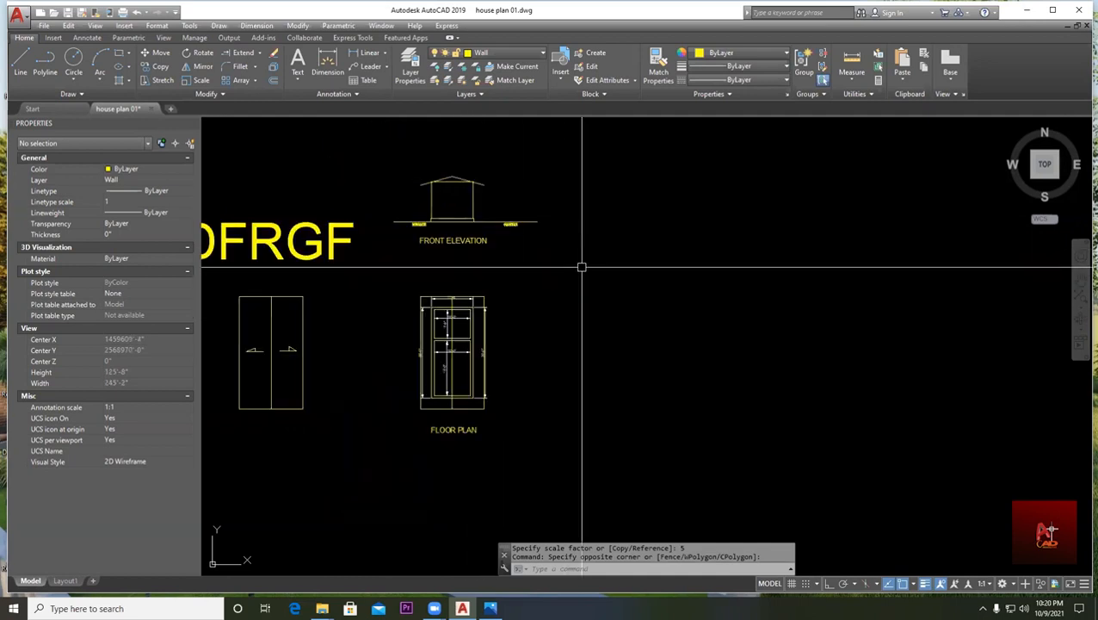
scroll(544, 253, "down", 1)
middle_click_drag(545, 253, 575, 229)
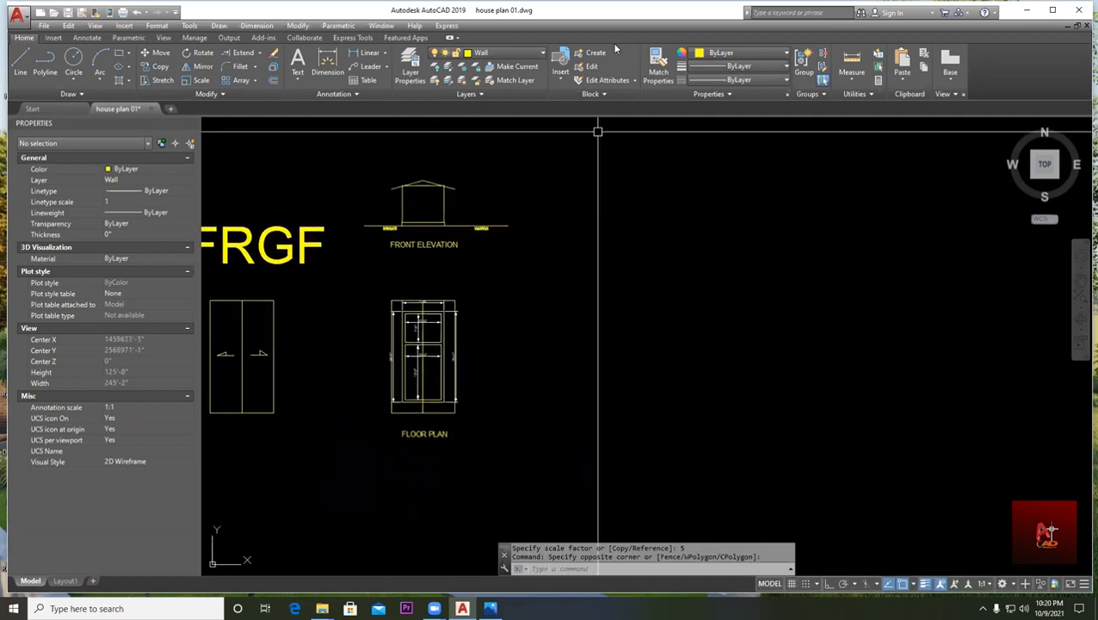